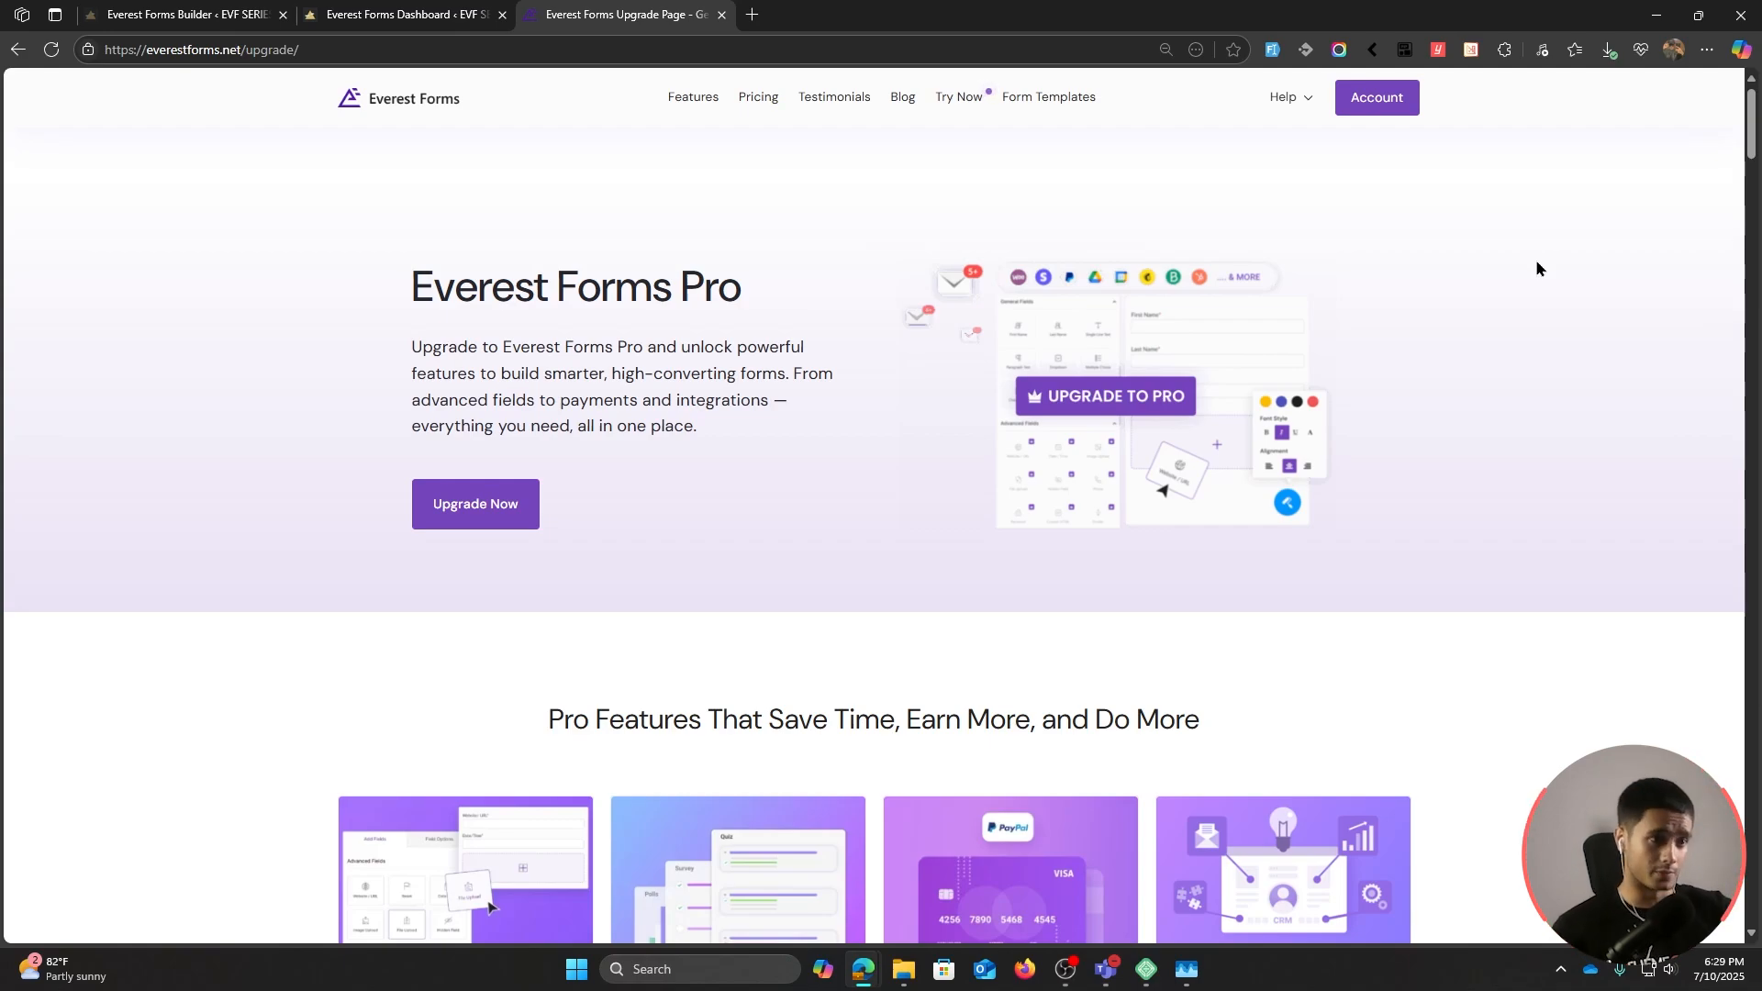
# Step: Close the Everest Forms Pro upgrade tab to return to the dashboard welcome page
pyautogui.hotkey('ctrl', 'w')
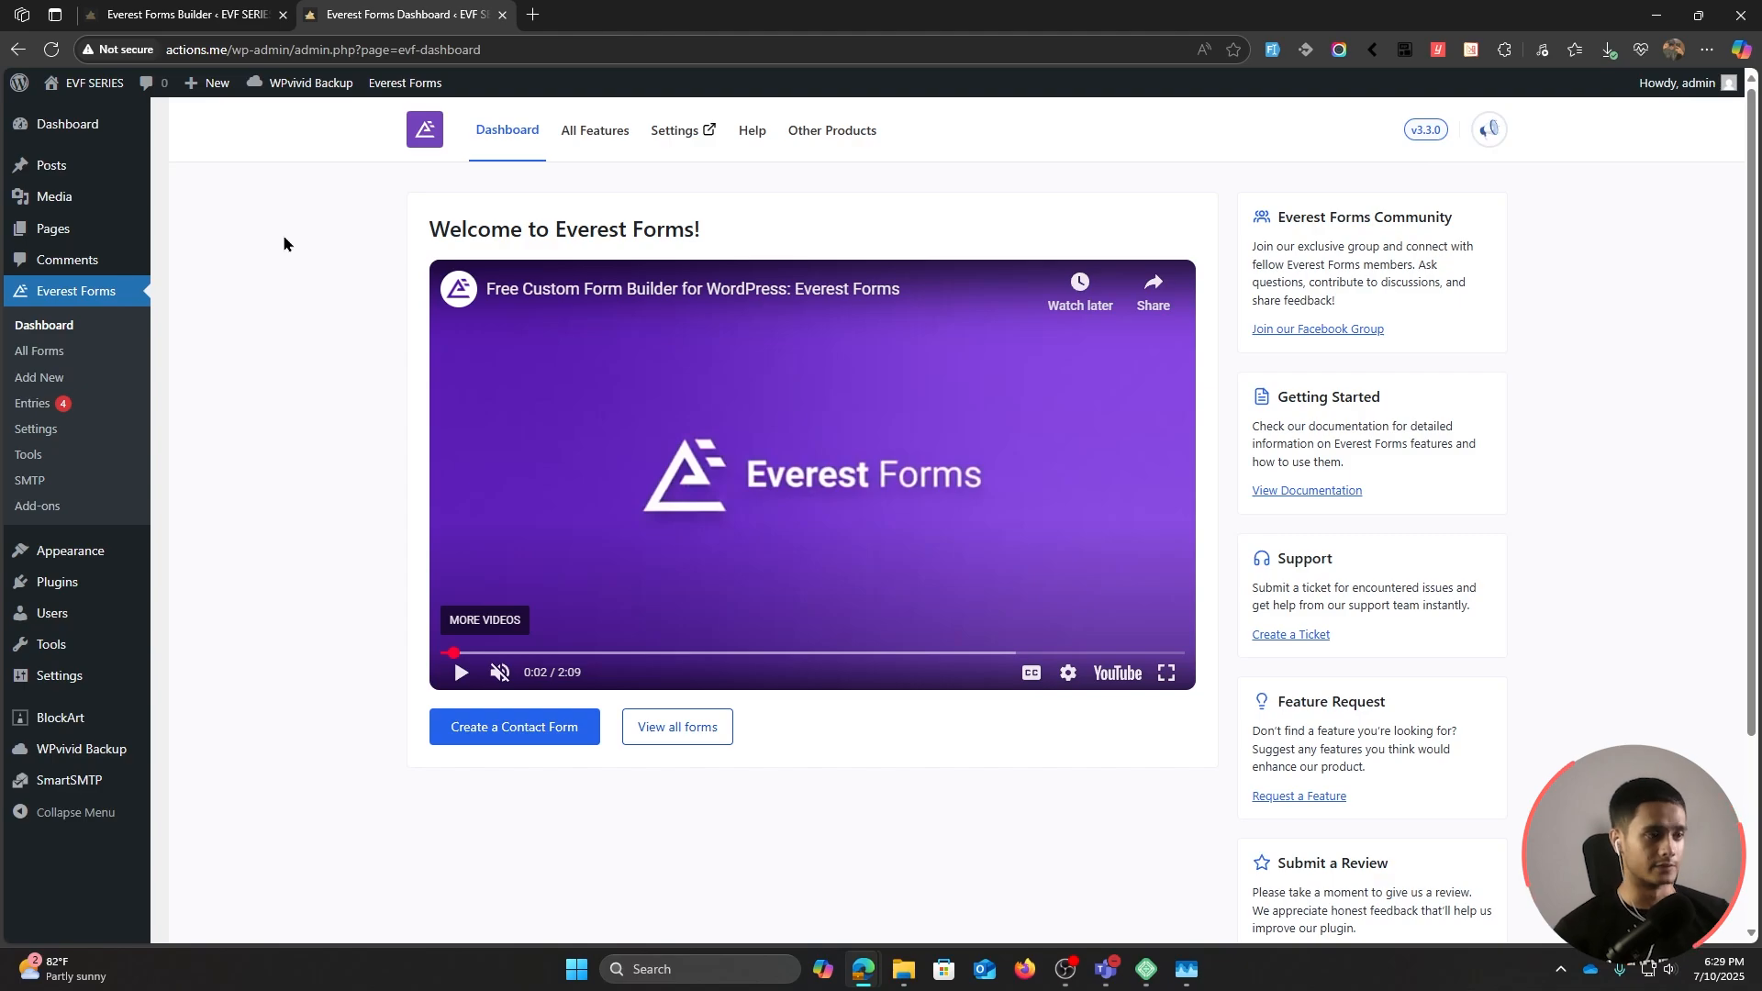
# Step: Browse the All Features module list and activate the Google Sheets module
pyautogui.click(39, 506)
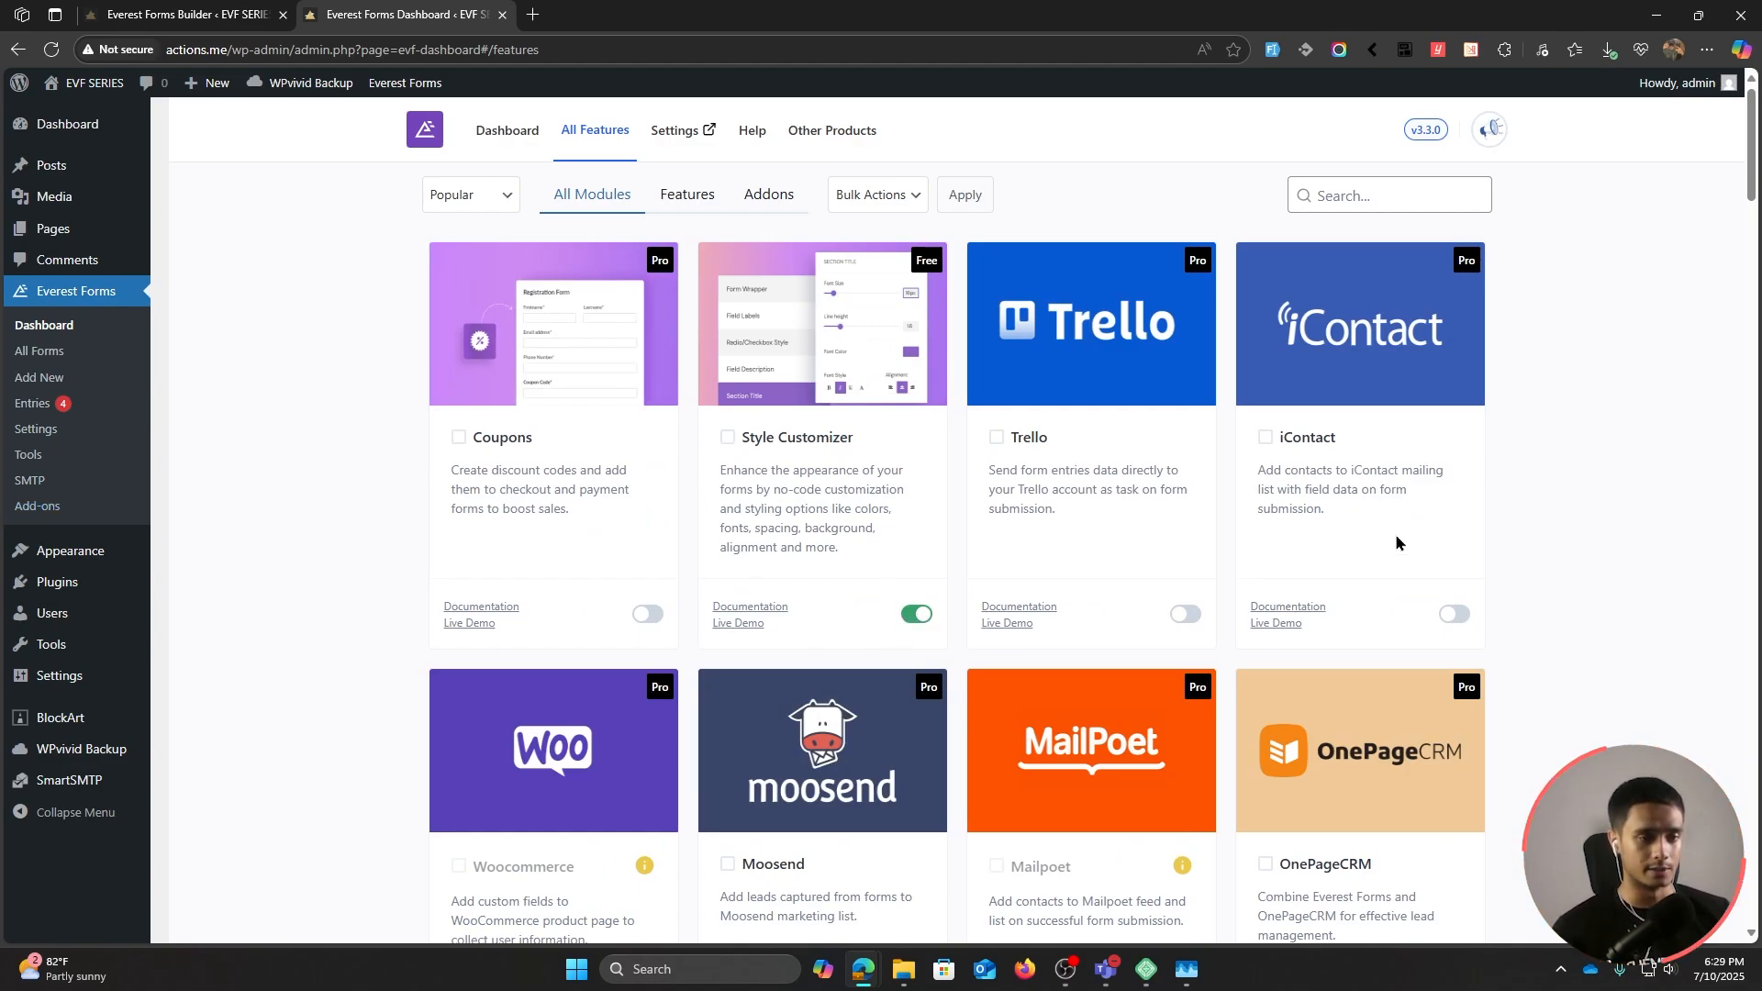
pyautogui.scroll(-6, 1546, 439)
pyautogui.scroll(-12, 1545, 437)
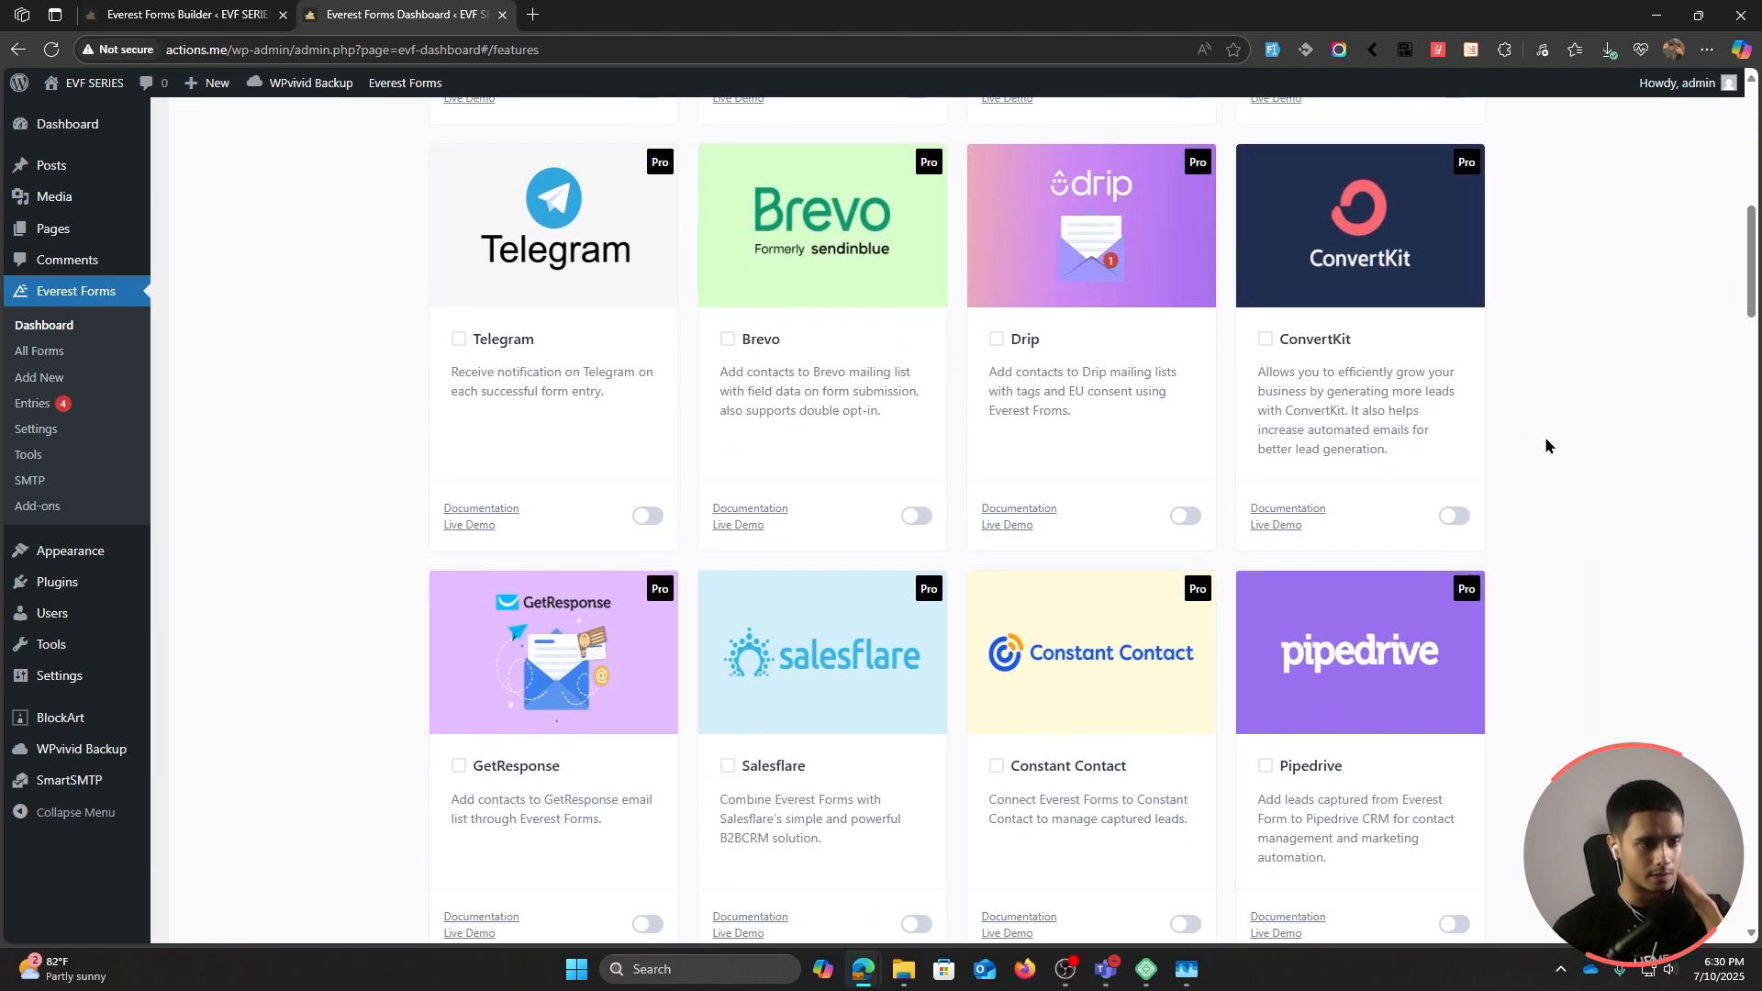
pyautogui.scroll(-11, 1545, 438)
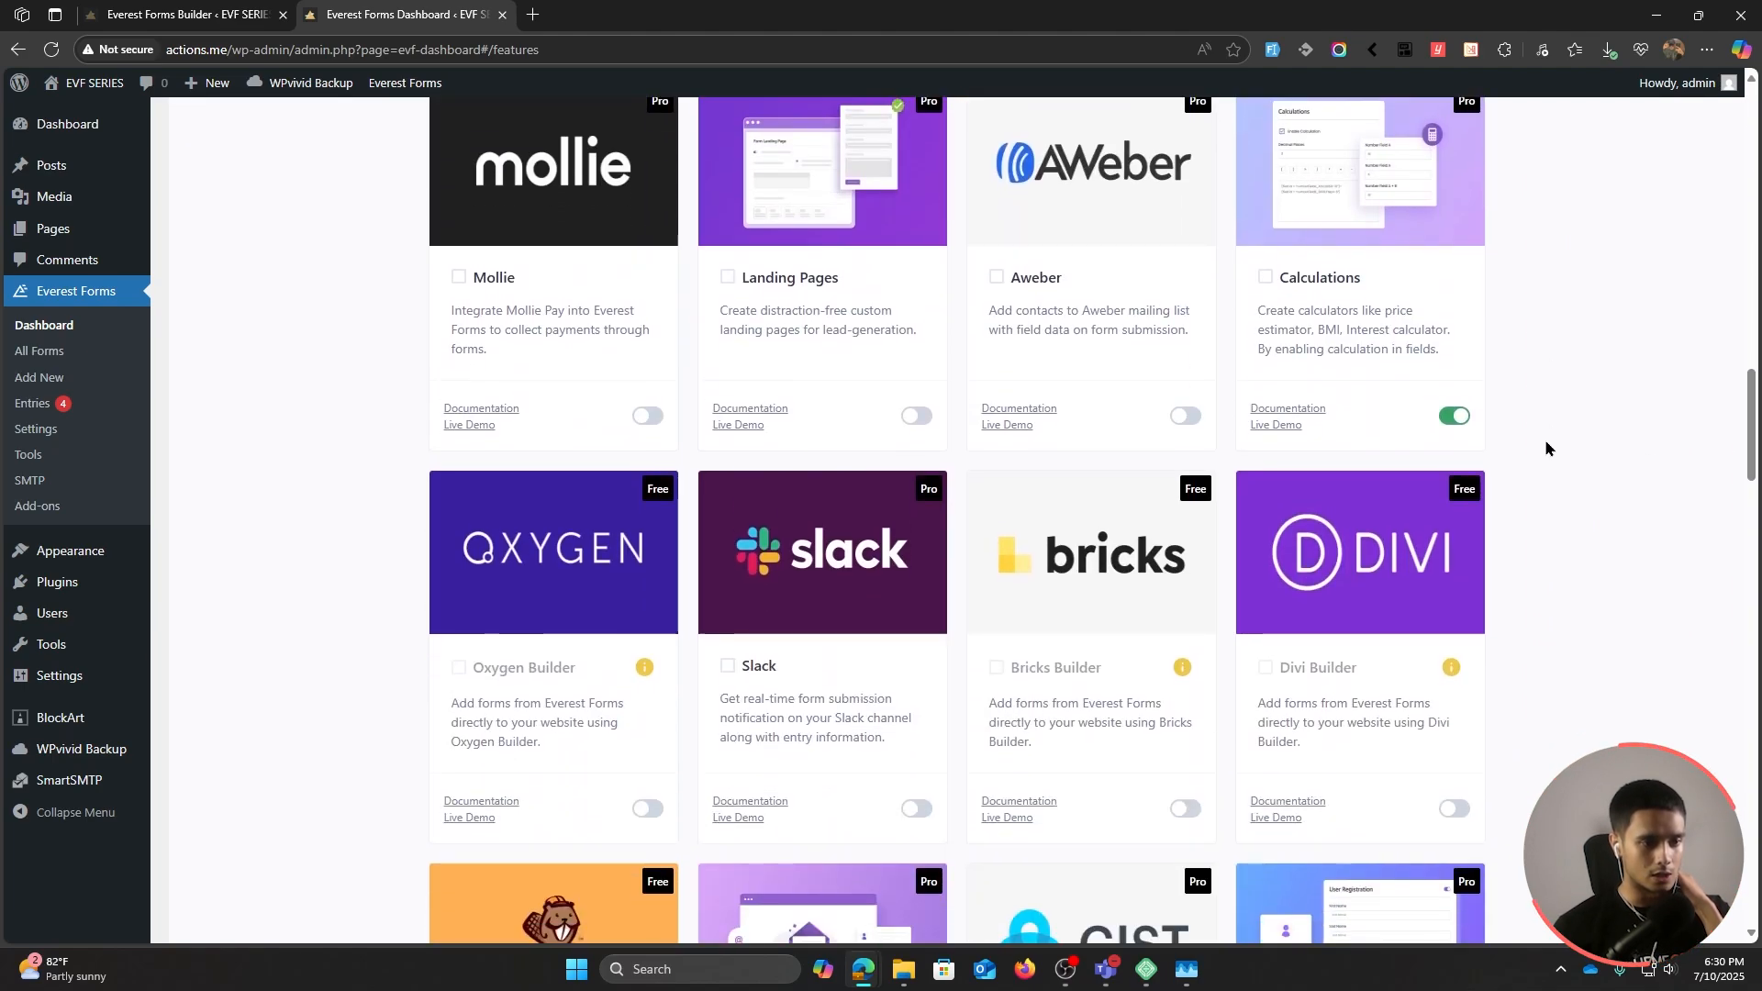
pyautogui.scroll(-11, 1546, 442)
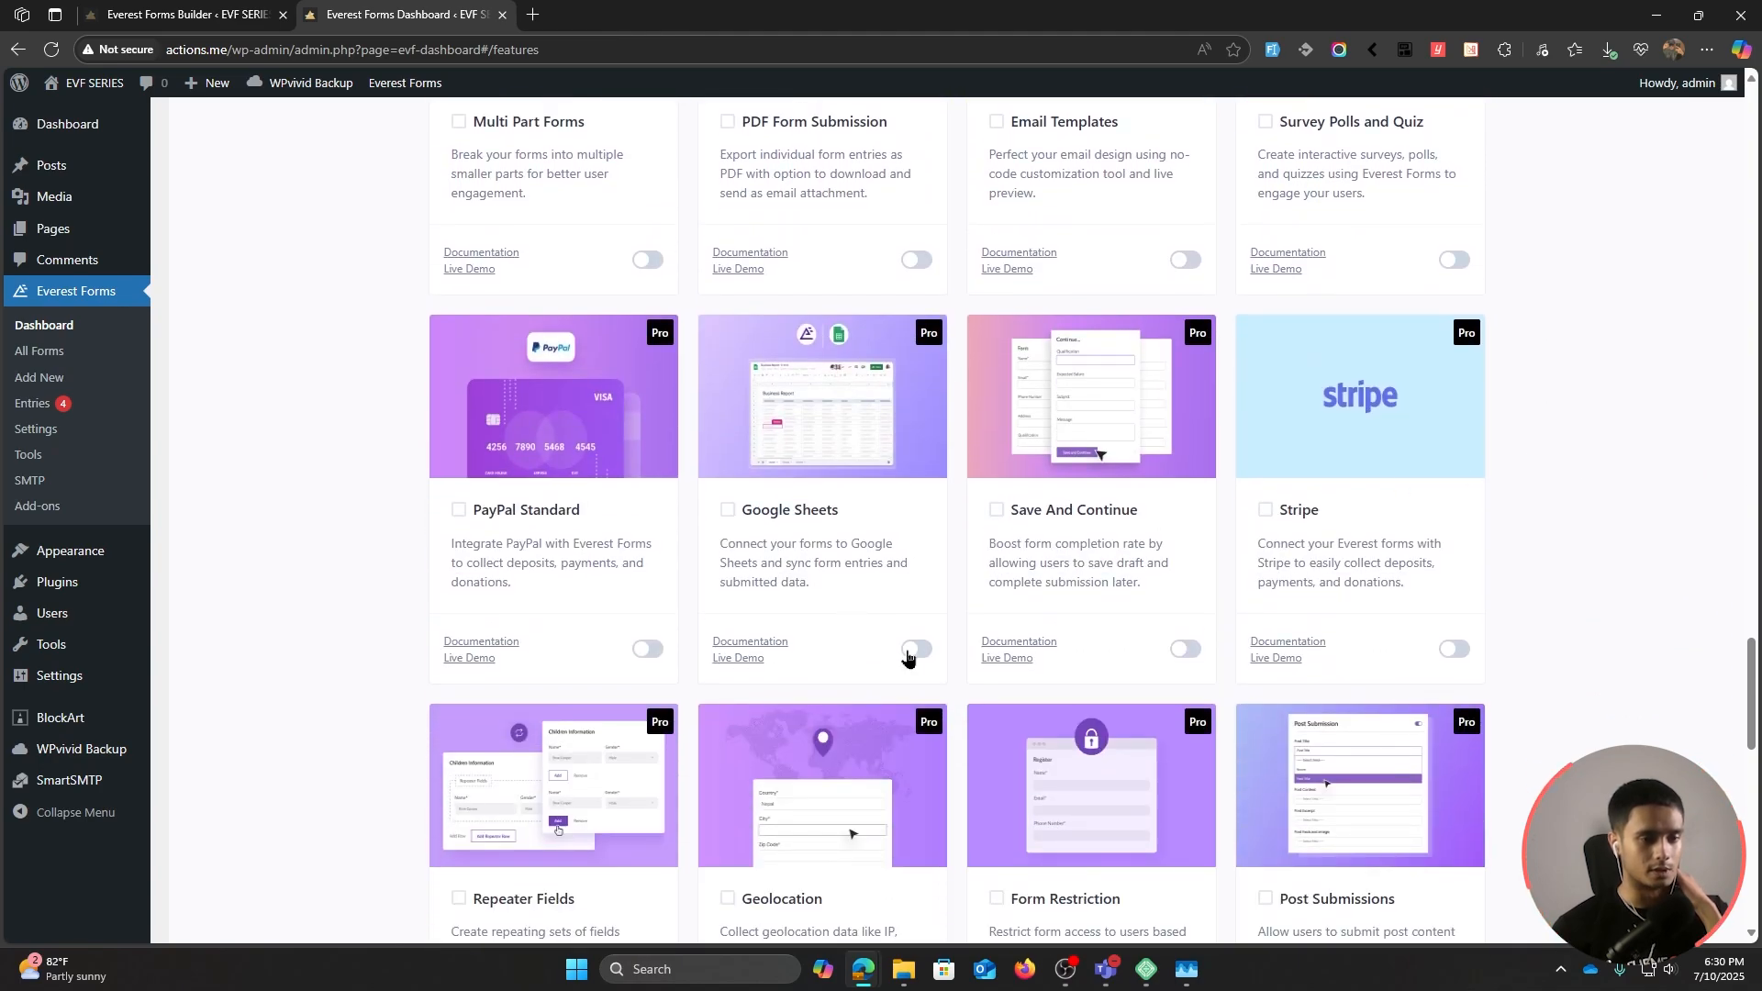
pyautogui.click(922, 650)
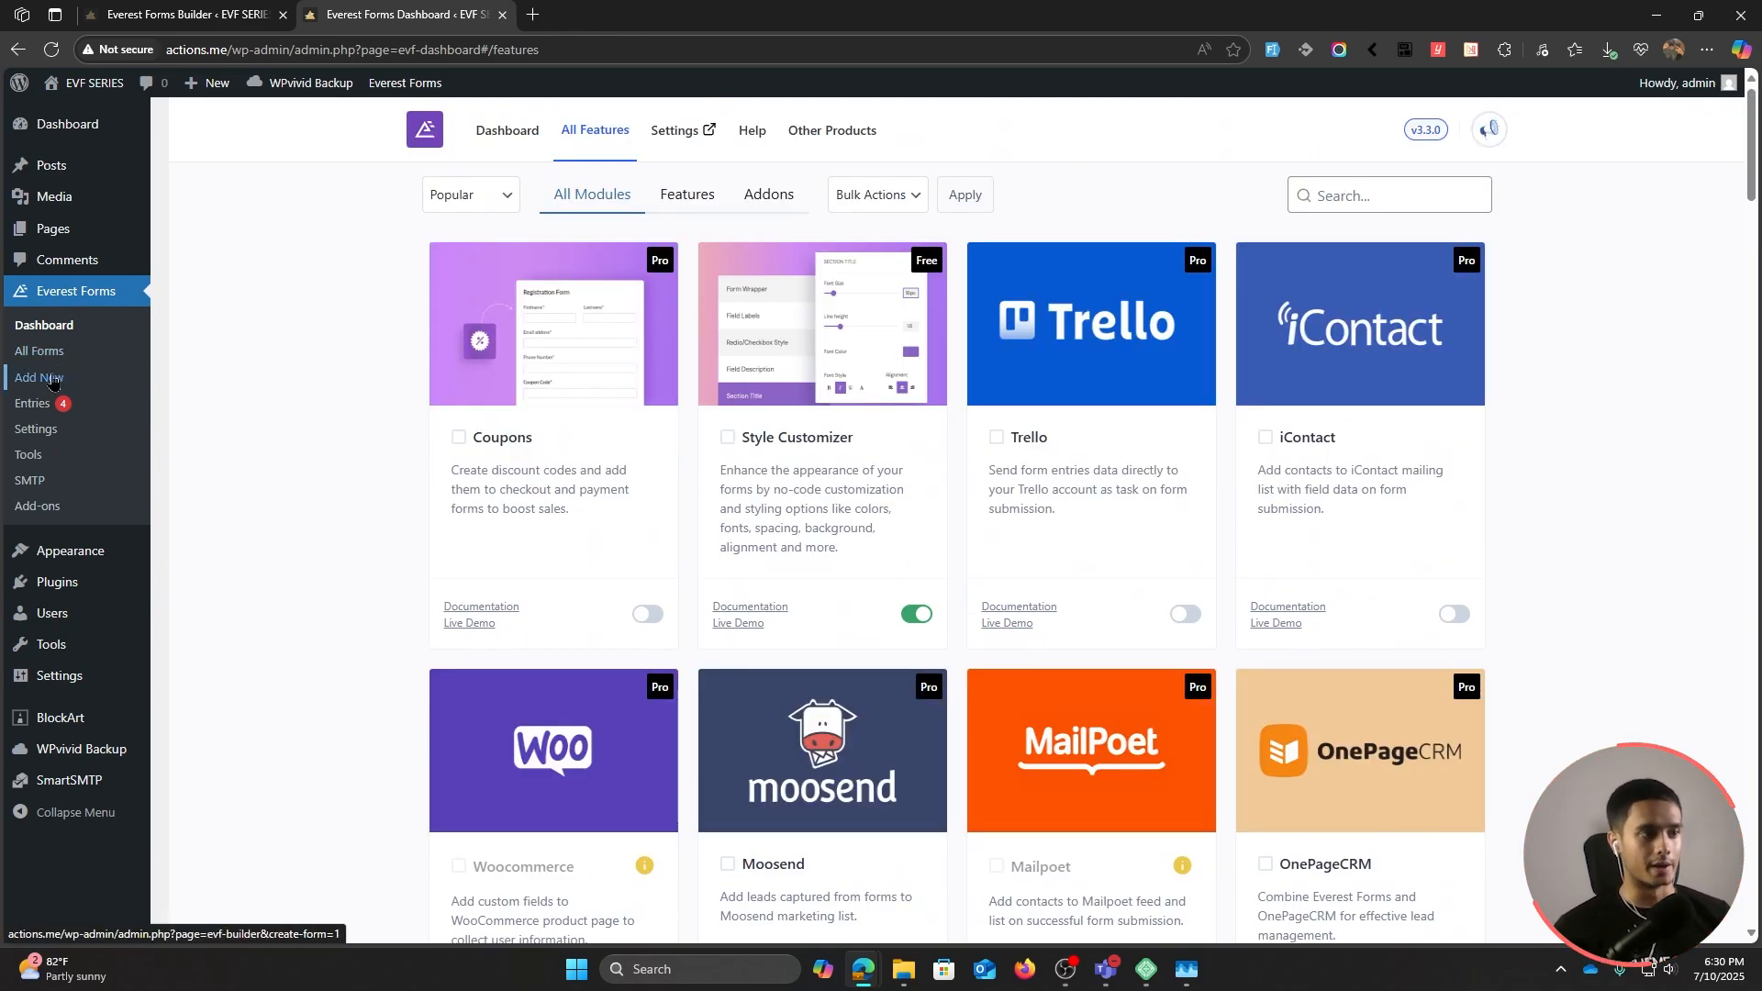
# Step: Start a blank form from scratch named 'Ultimate WP Form' and open it in the builder
pyautogui.click(53, 382)
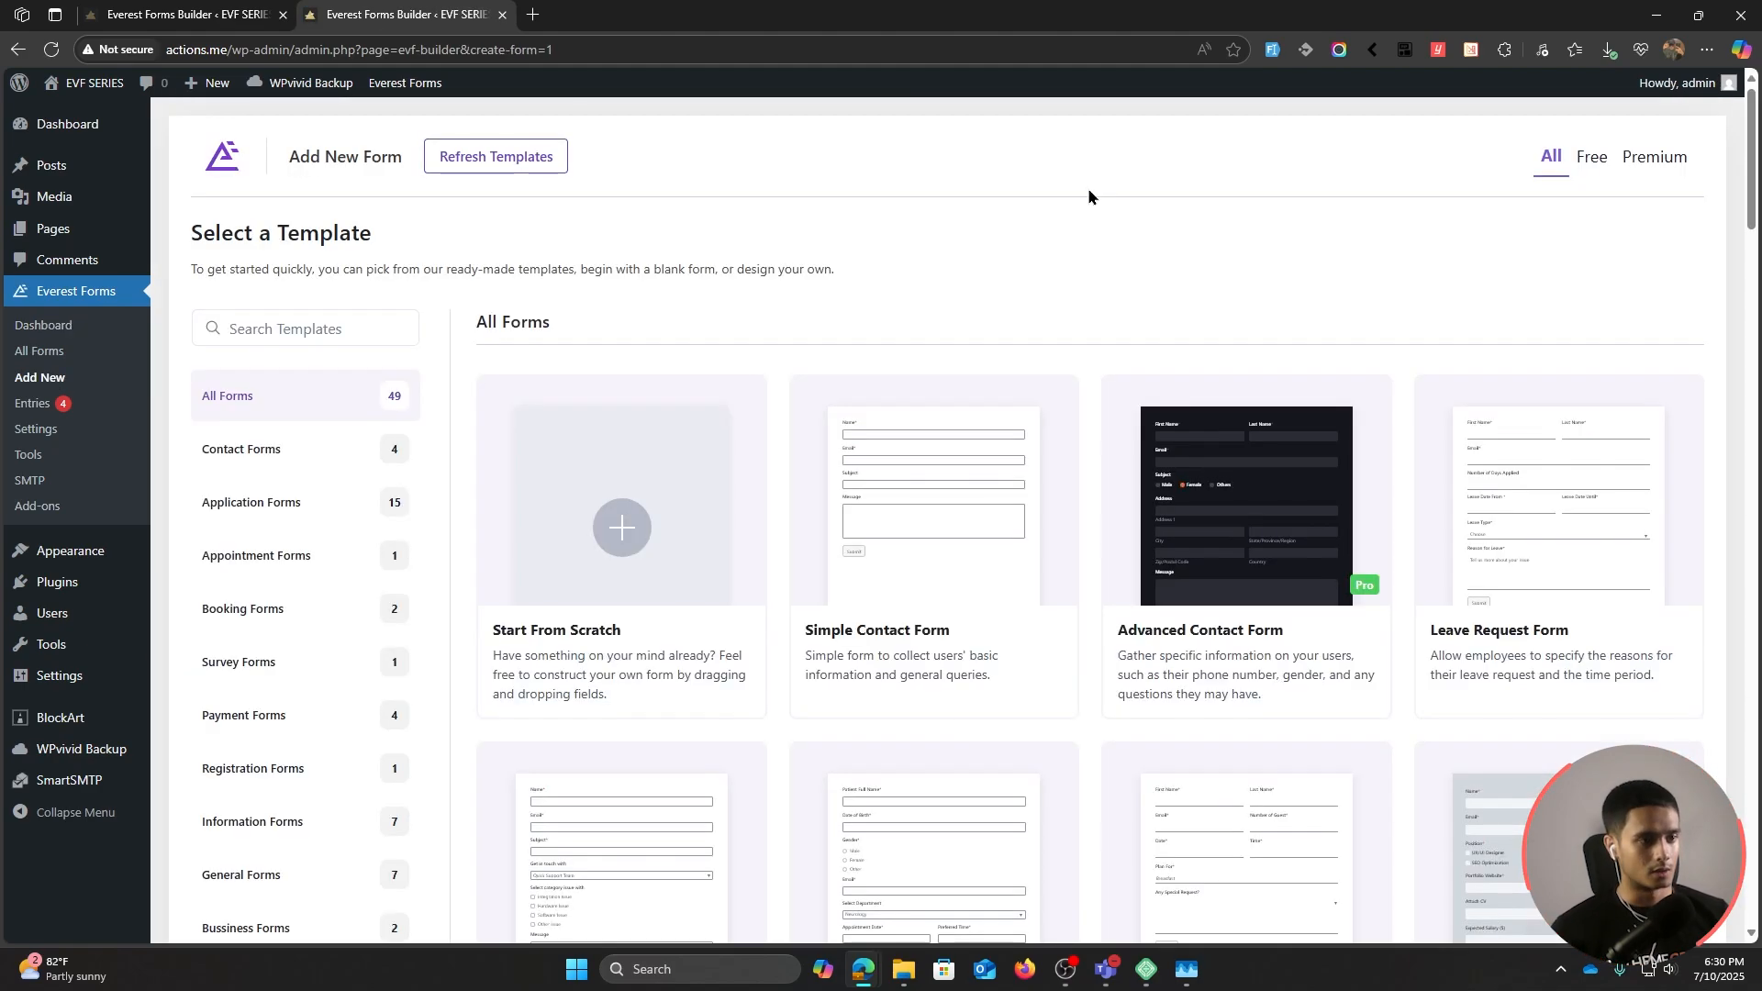
pyautogui.scroll(-7, 1086, 315)
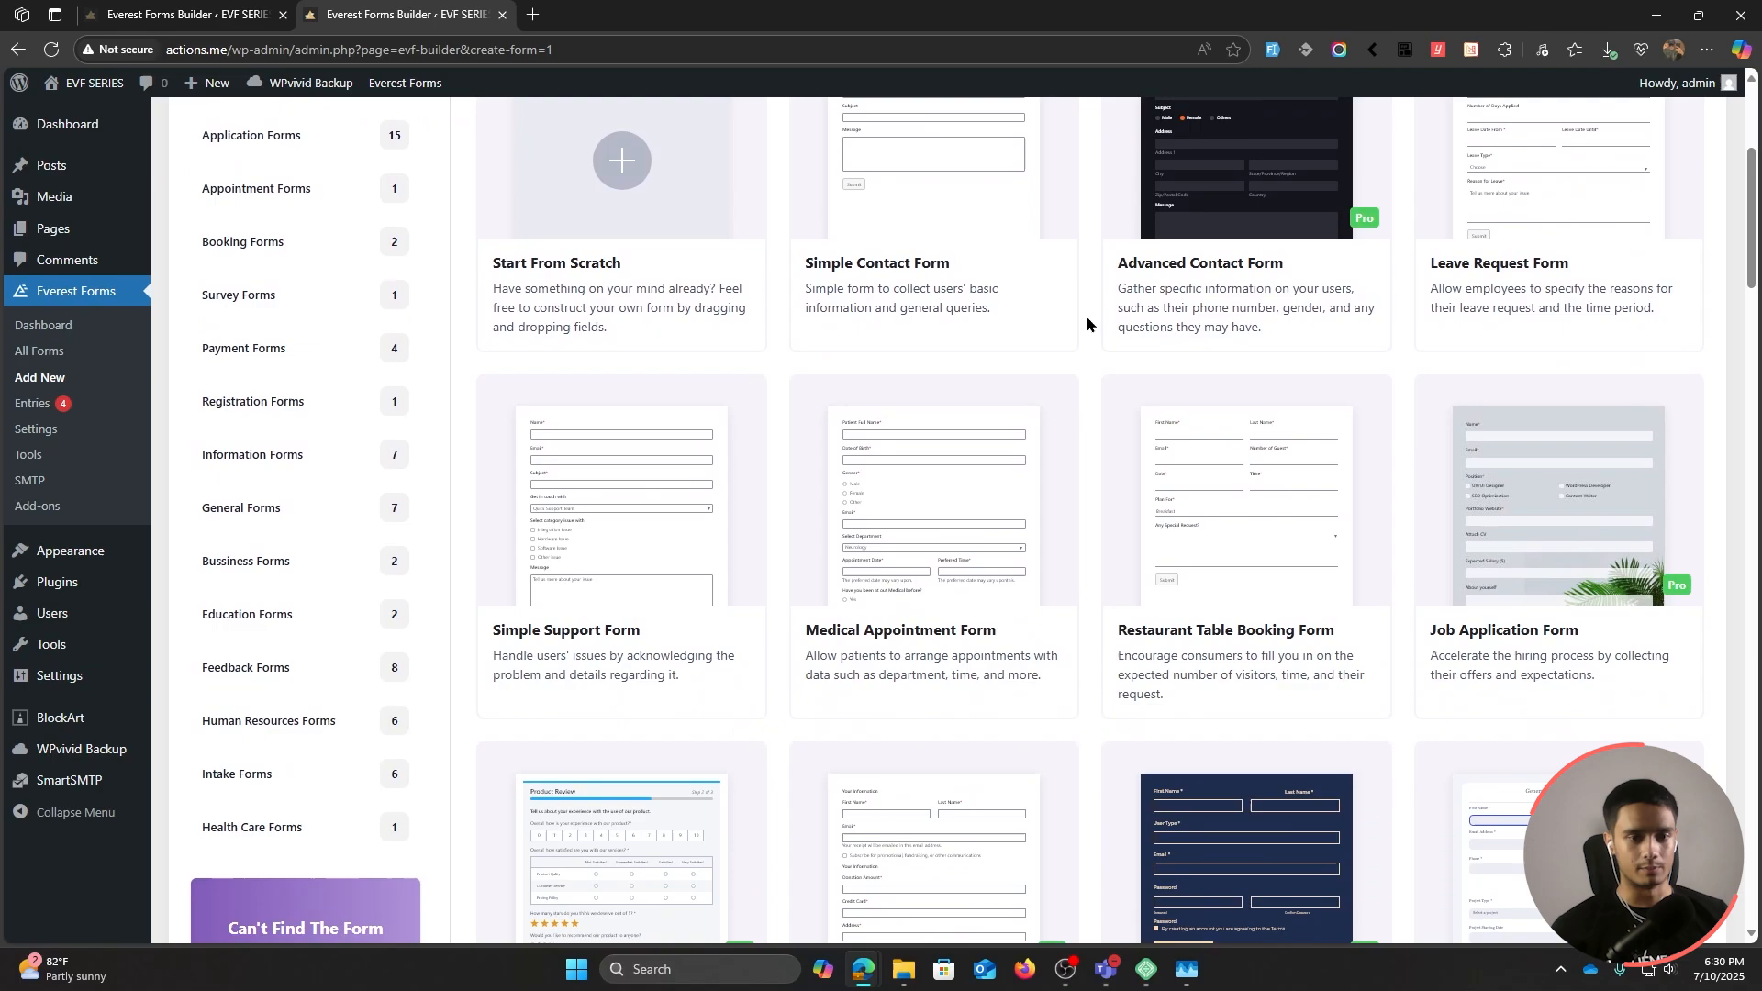
pyautogui.scroll(7, 1087, 324)
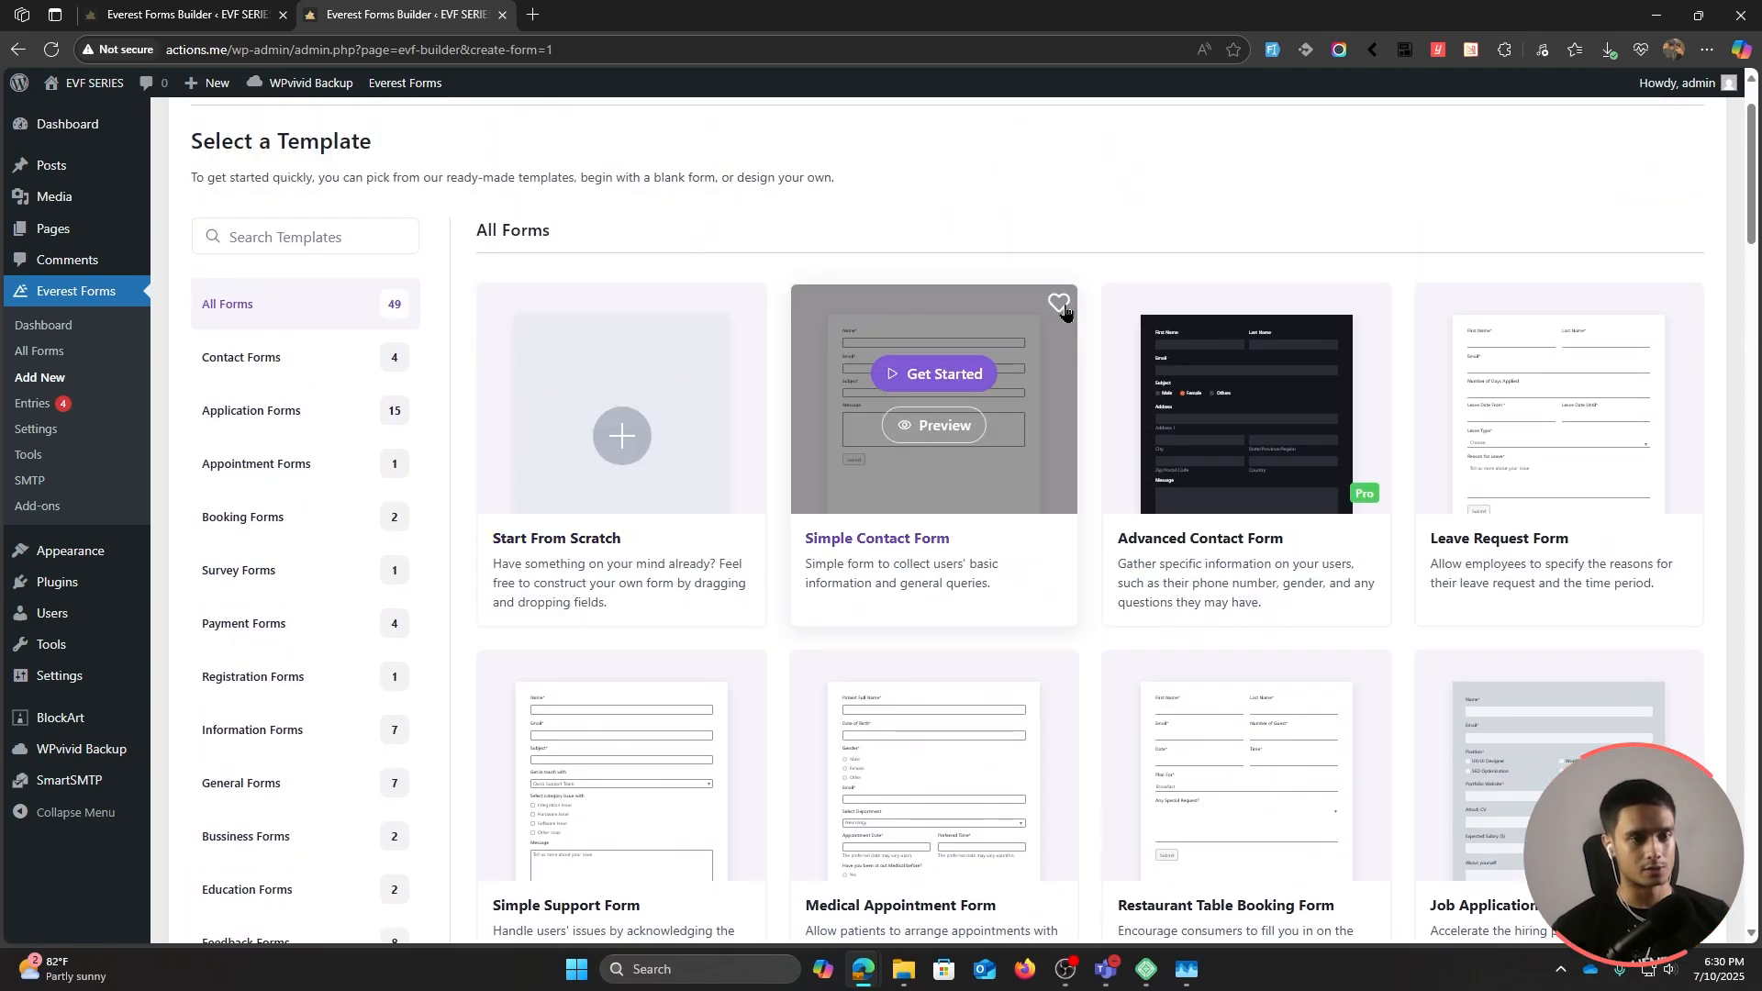
pyautogui.scroll(-9, 1092, 360)
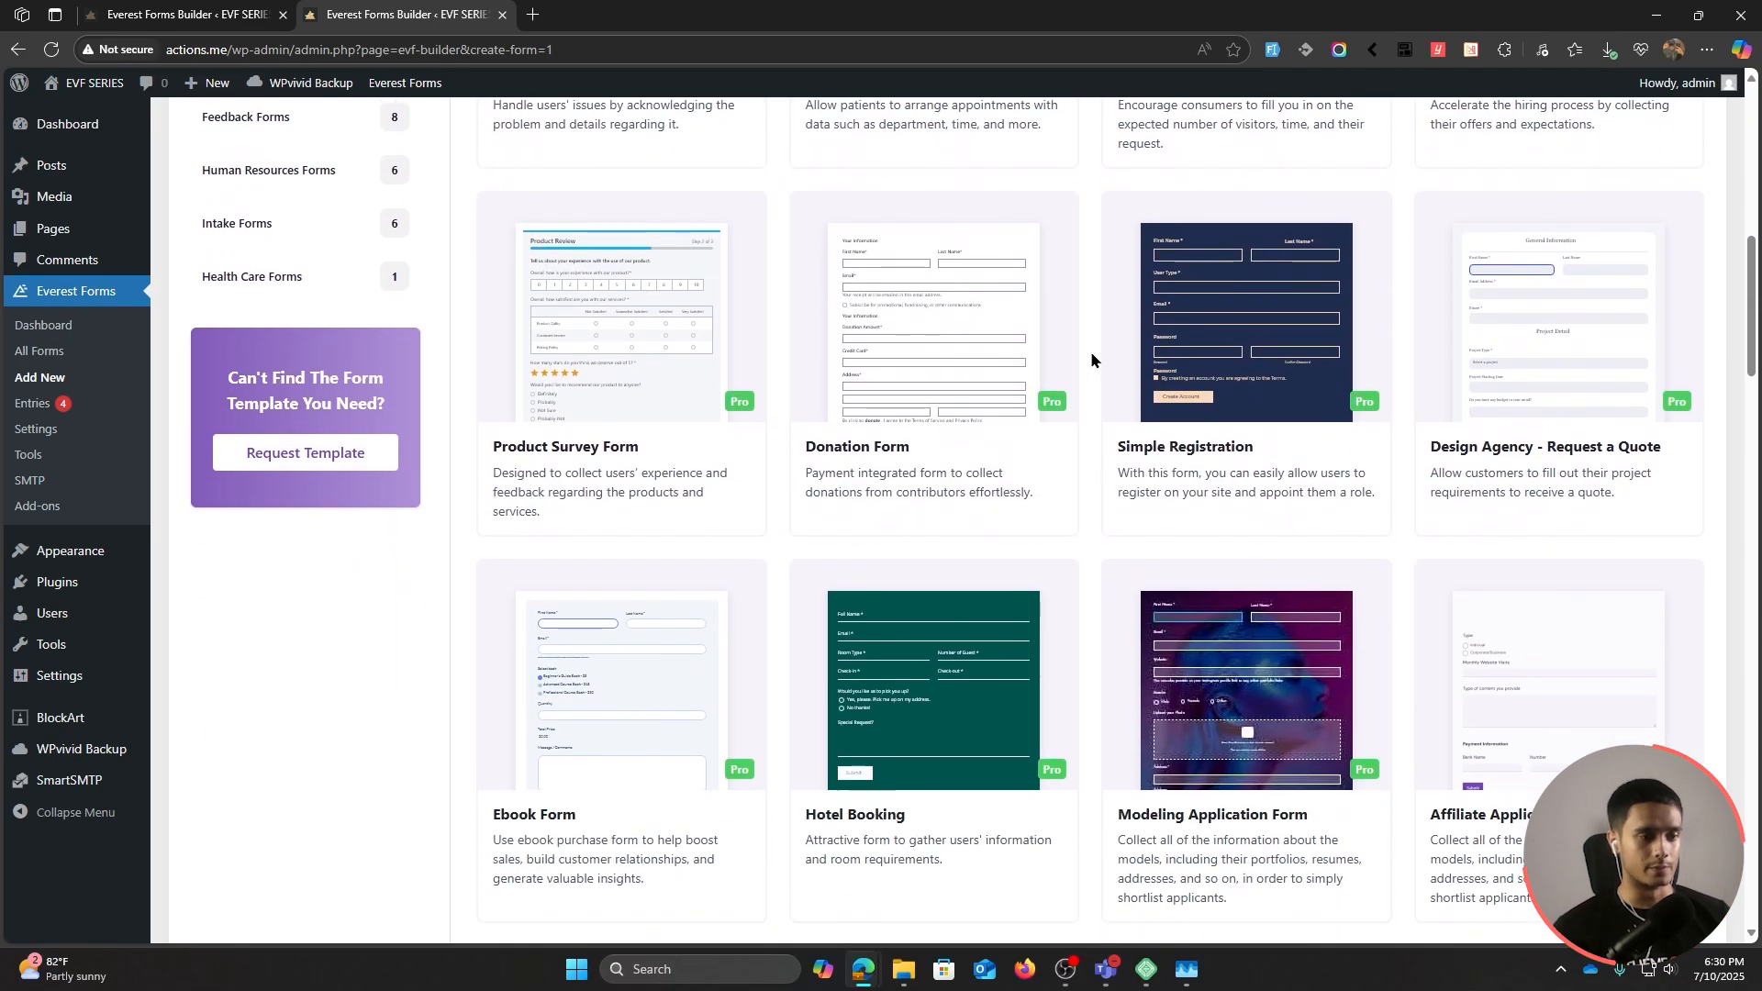
pyautogui.scroll(-4, 1092, 359)
pyautogui.scroll(12, 1093, 360)
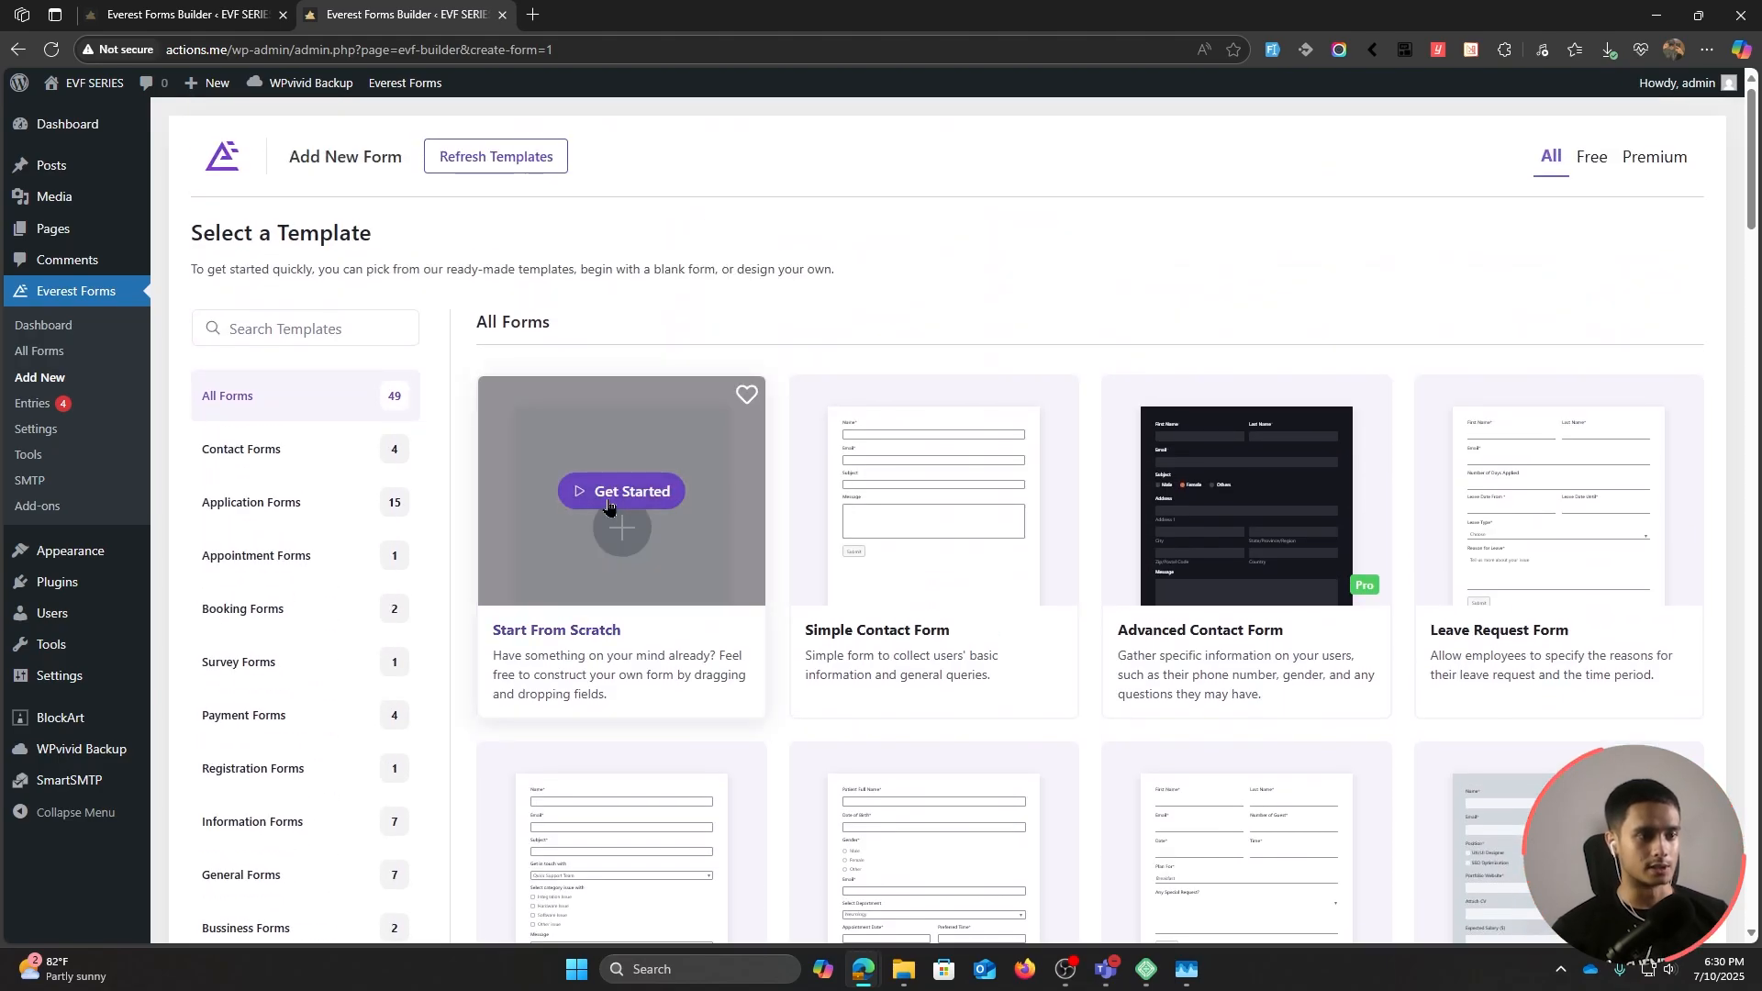
pyautogui.click(610, 500)
pyautogui.moveTo(829, 519); pyautogui.dragTo(452, 501)
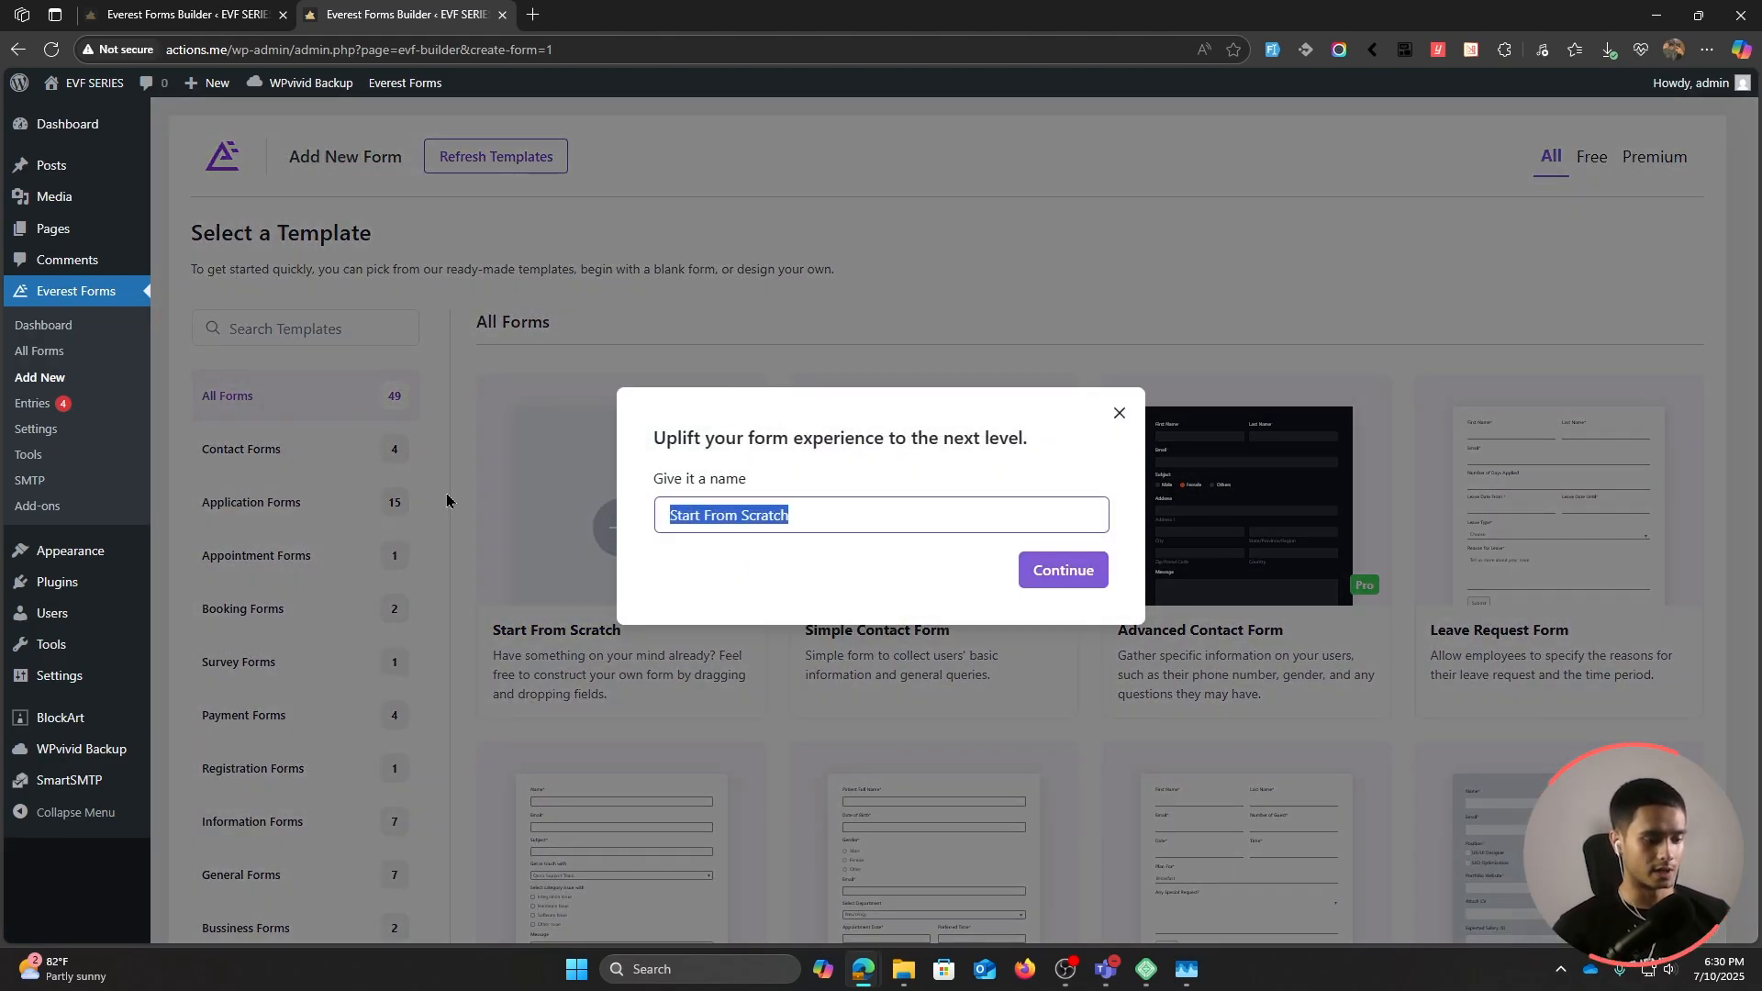
pyautogui.write('Ultimate WP Form')
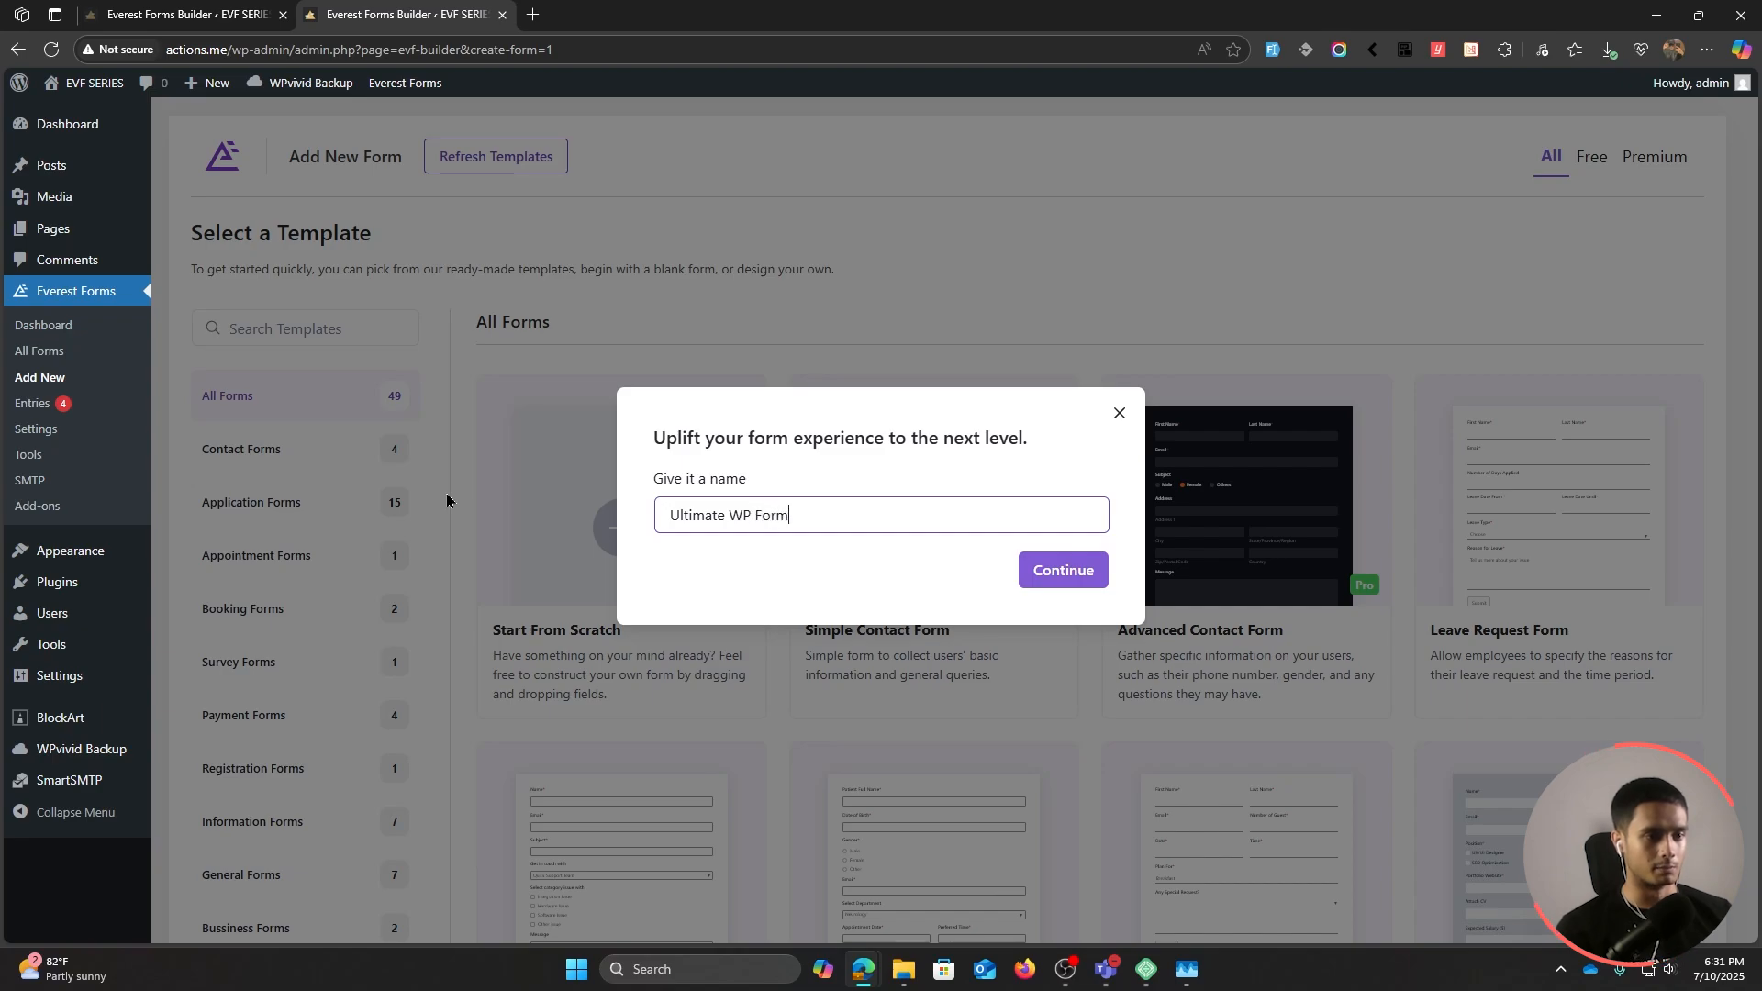
pyautogui.click(1041, 573)
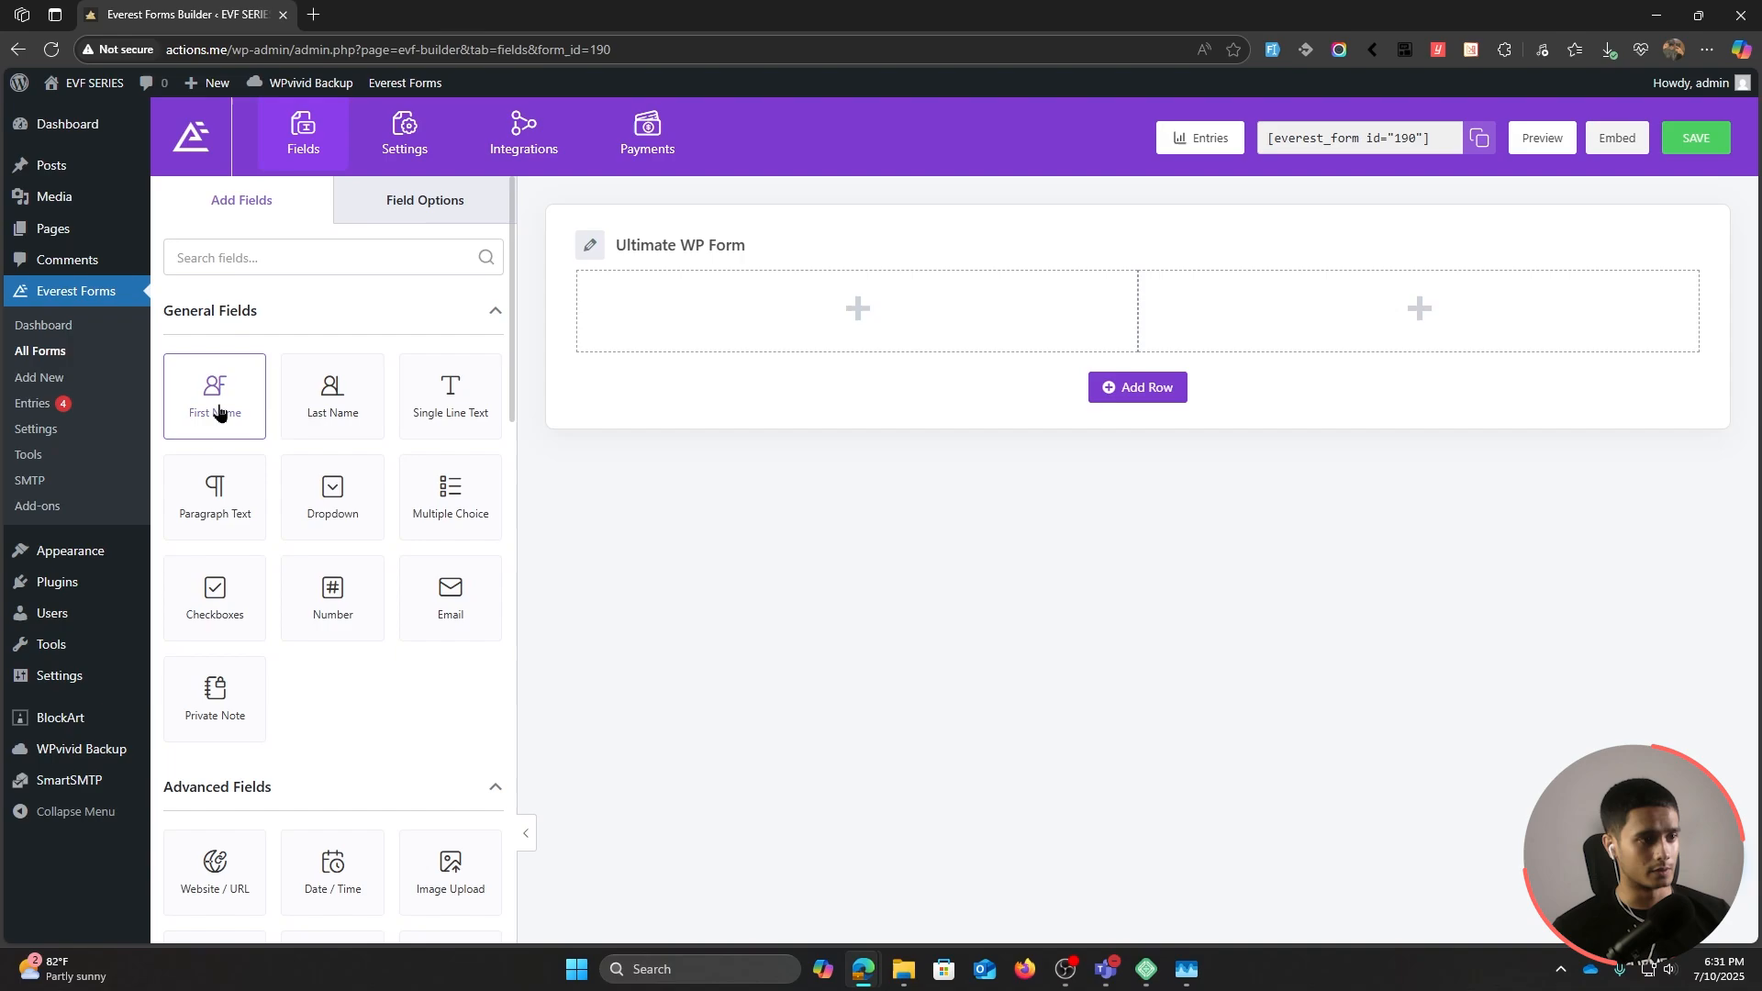
# Step: Add a First Name field in the first row, relabel it 'Name', and make it required
pyautogui.moveTo(212, 405); pyautogui.dragTo(680, 338)
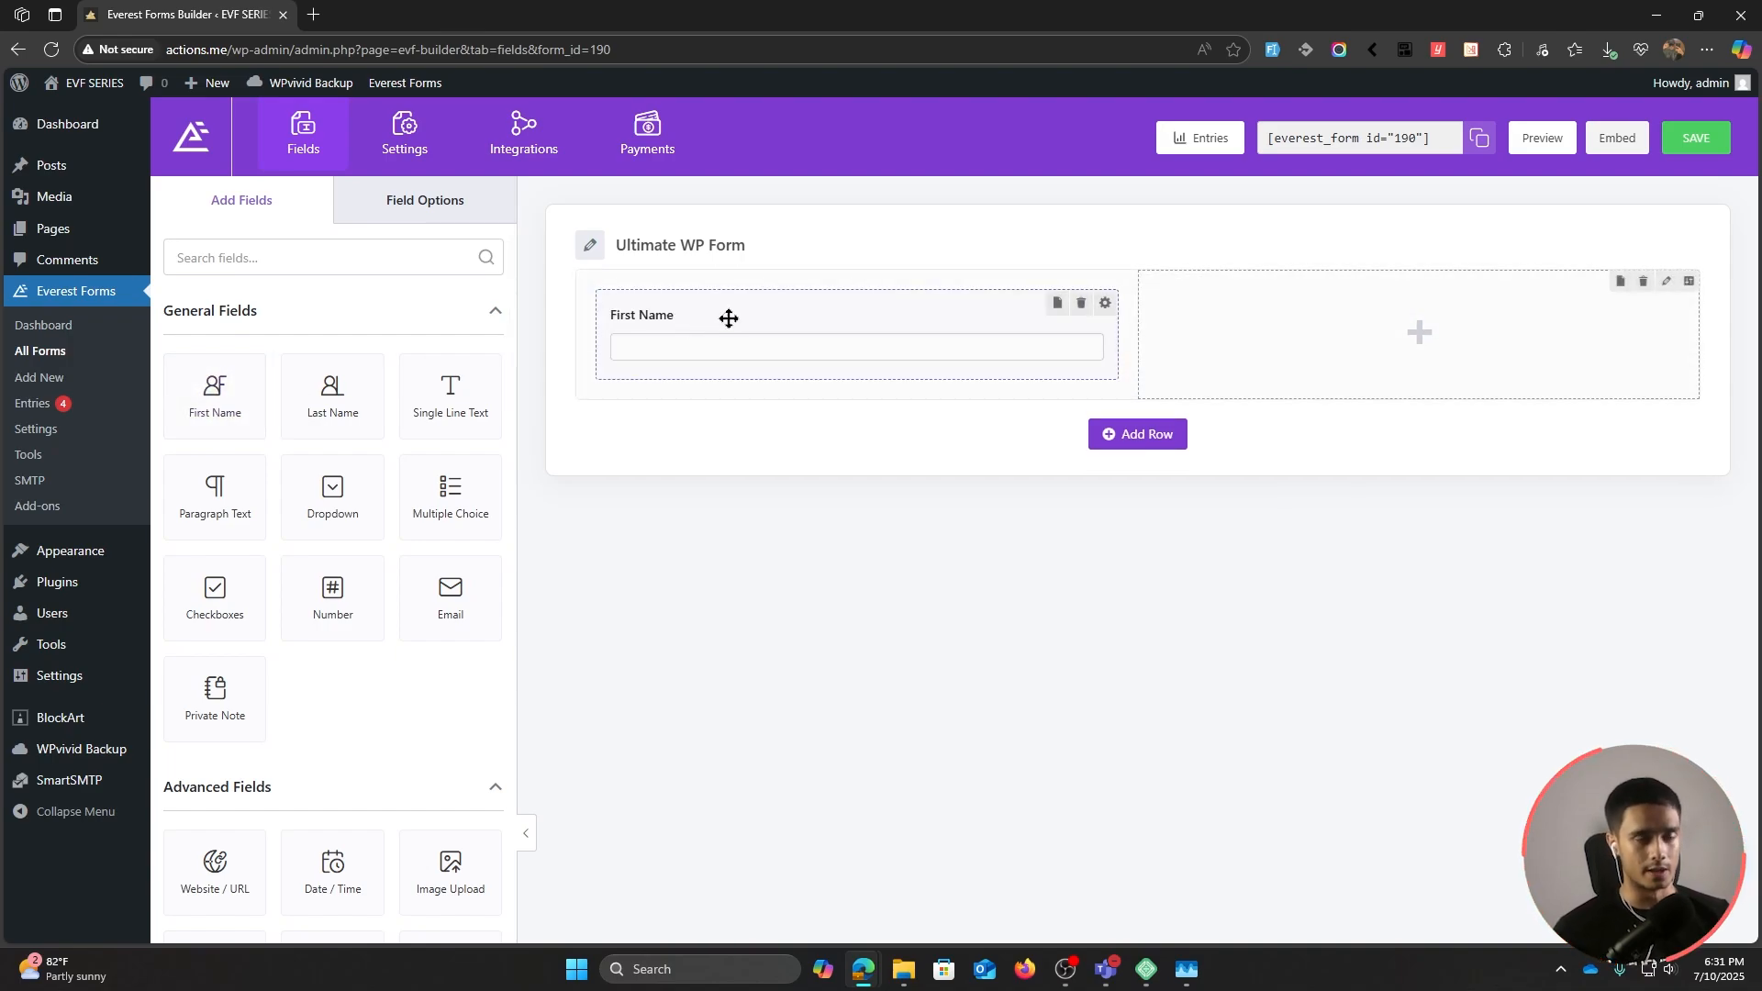
pyautogui.click(756, 313)
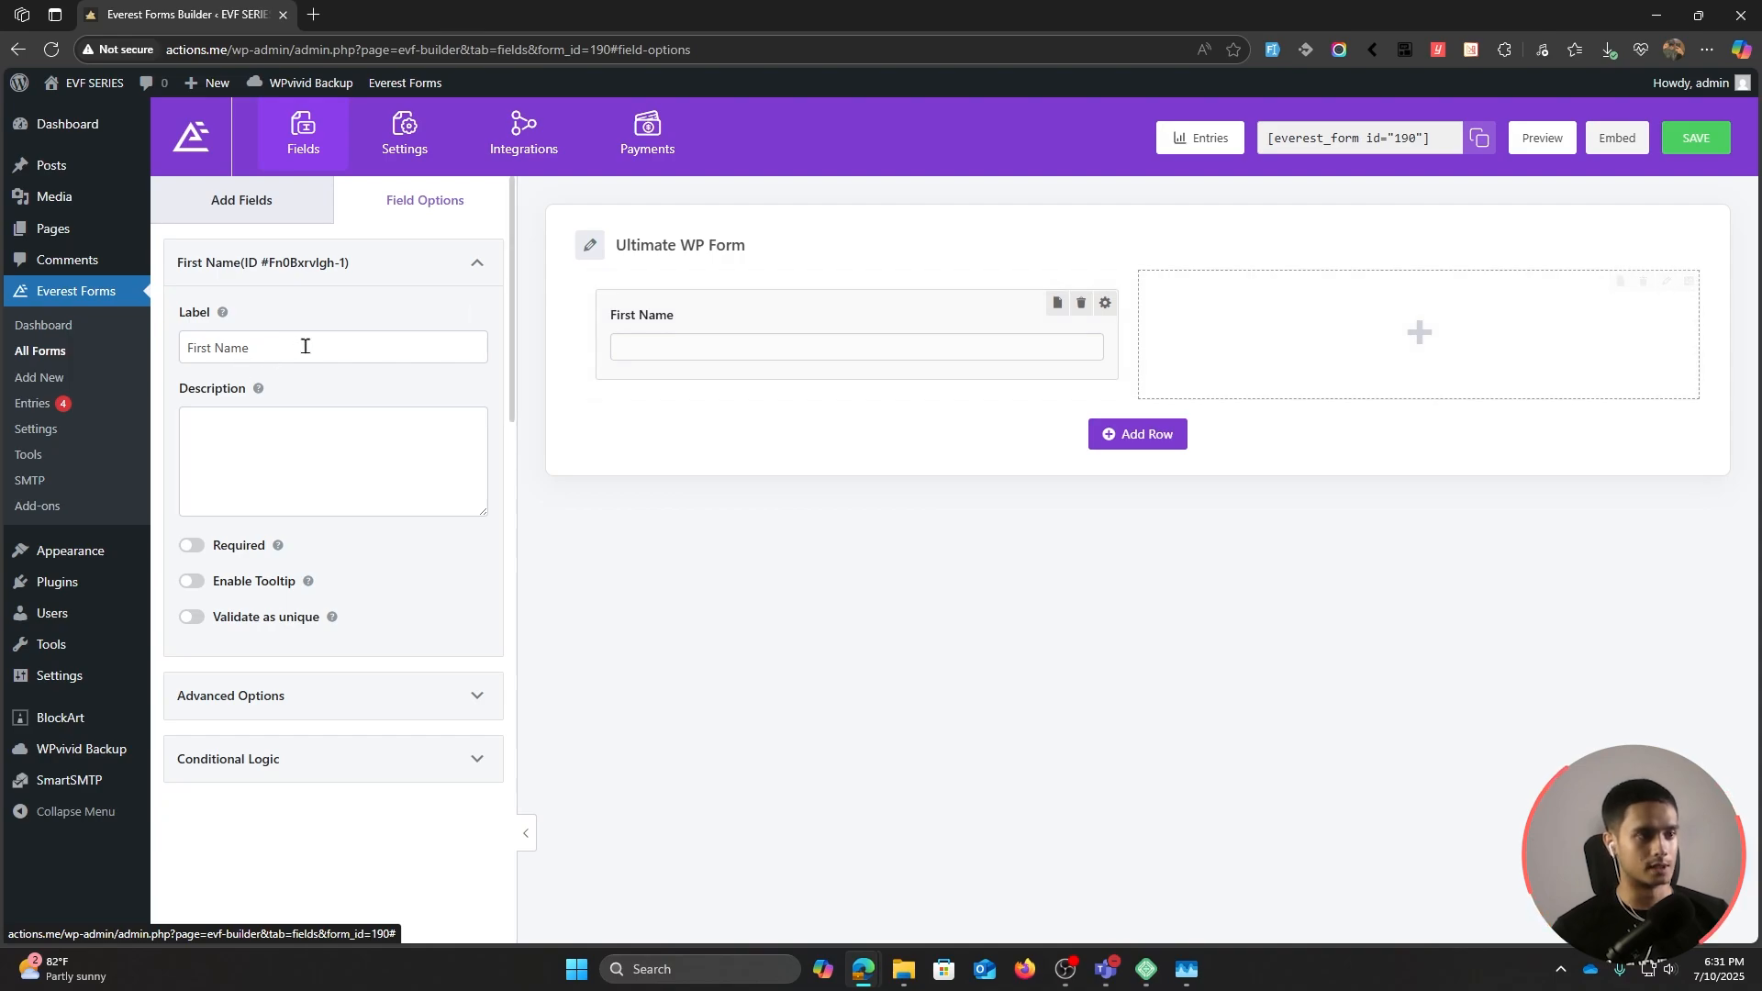
pyautogui.moveTo(305, 346); pyautogui.dragTo(175, 349)
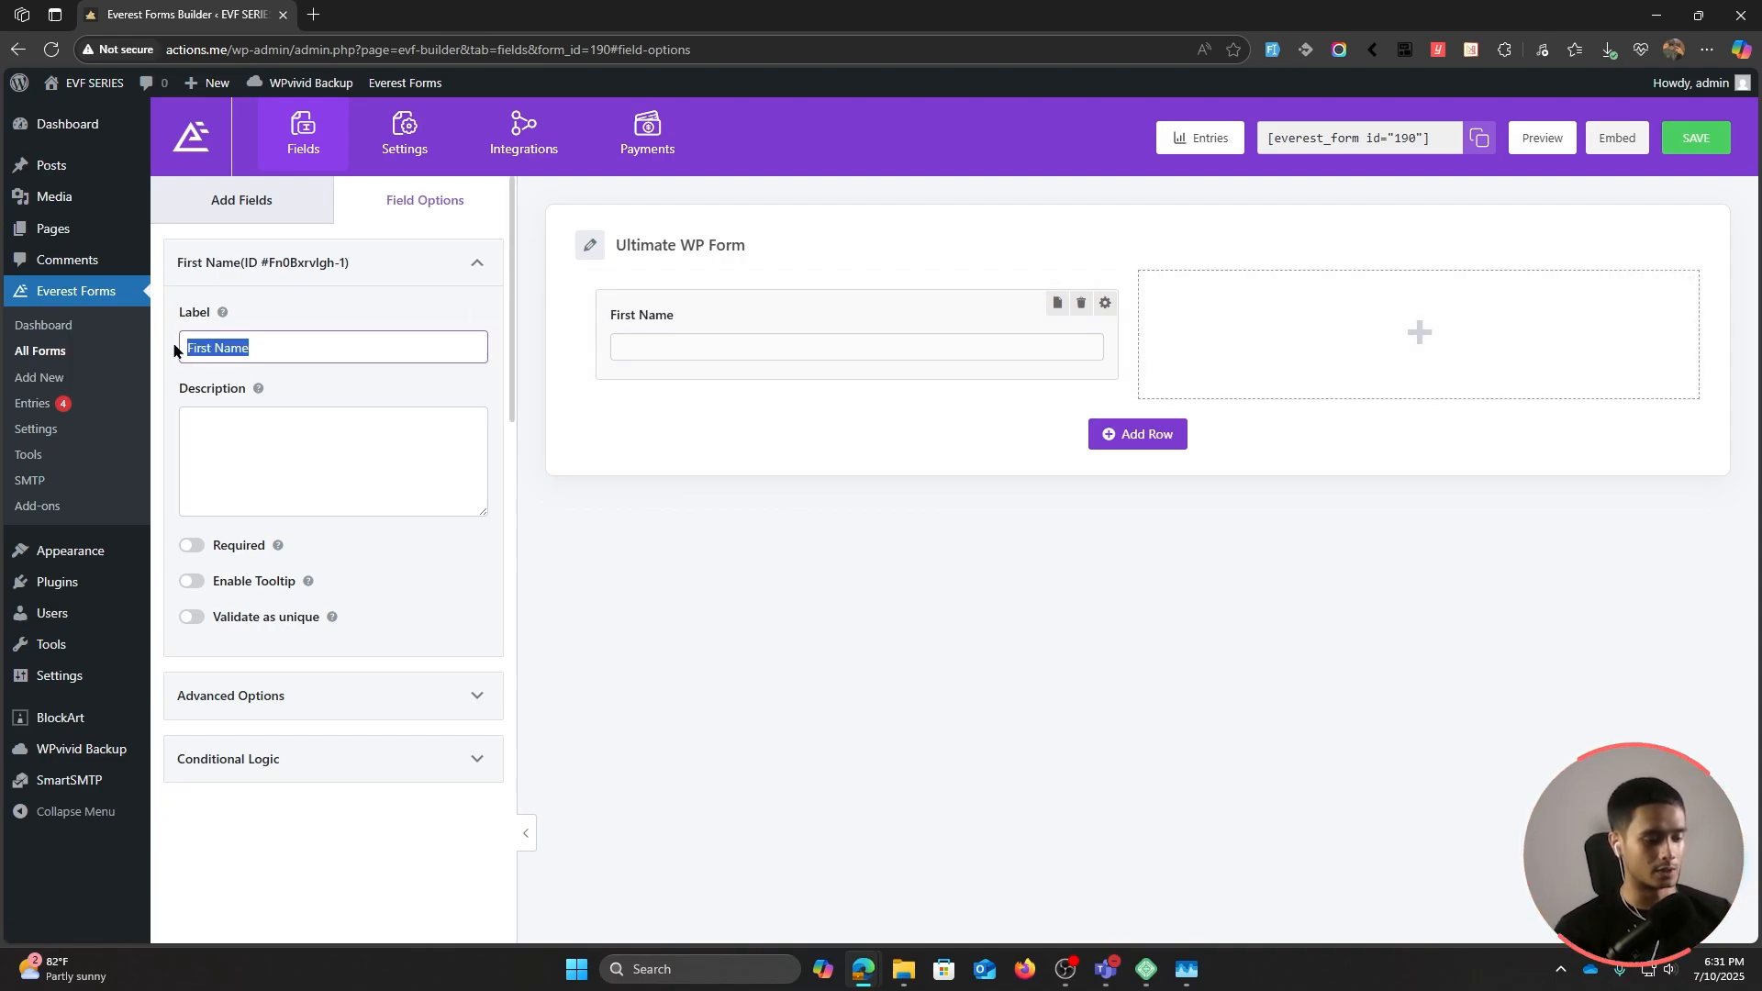
pyautogui.write('Name')
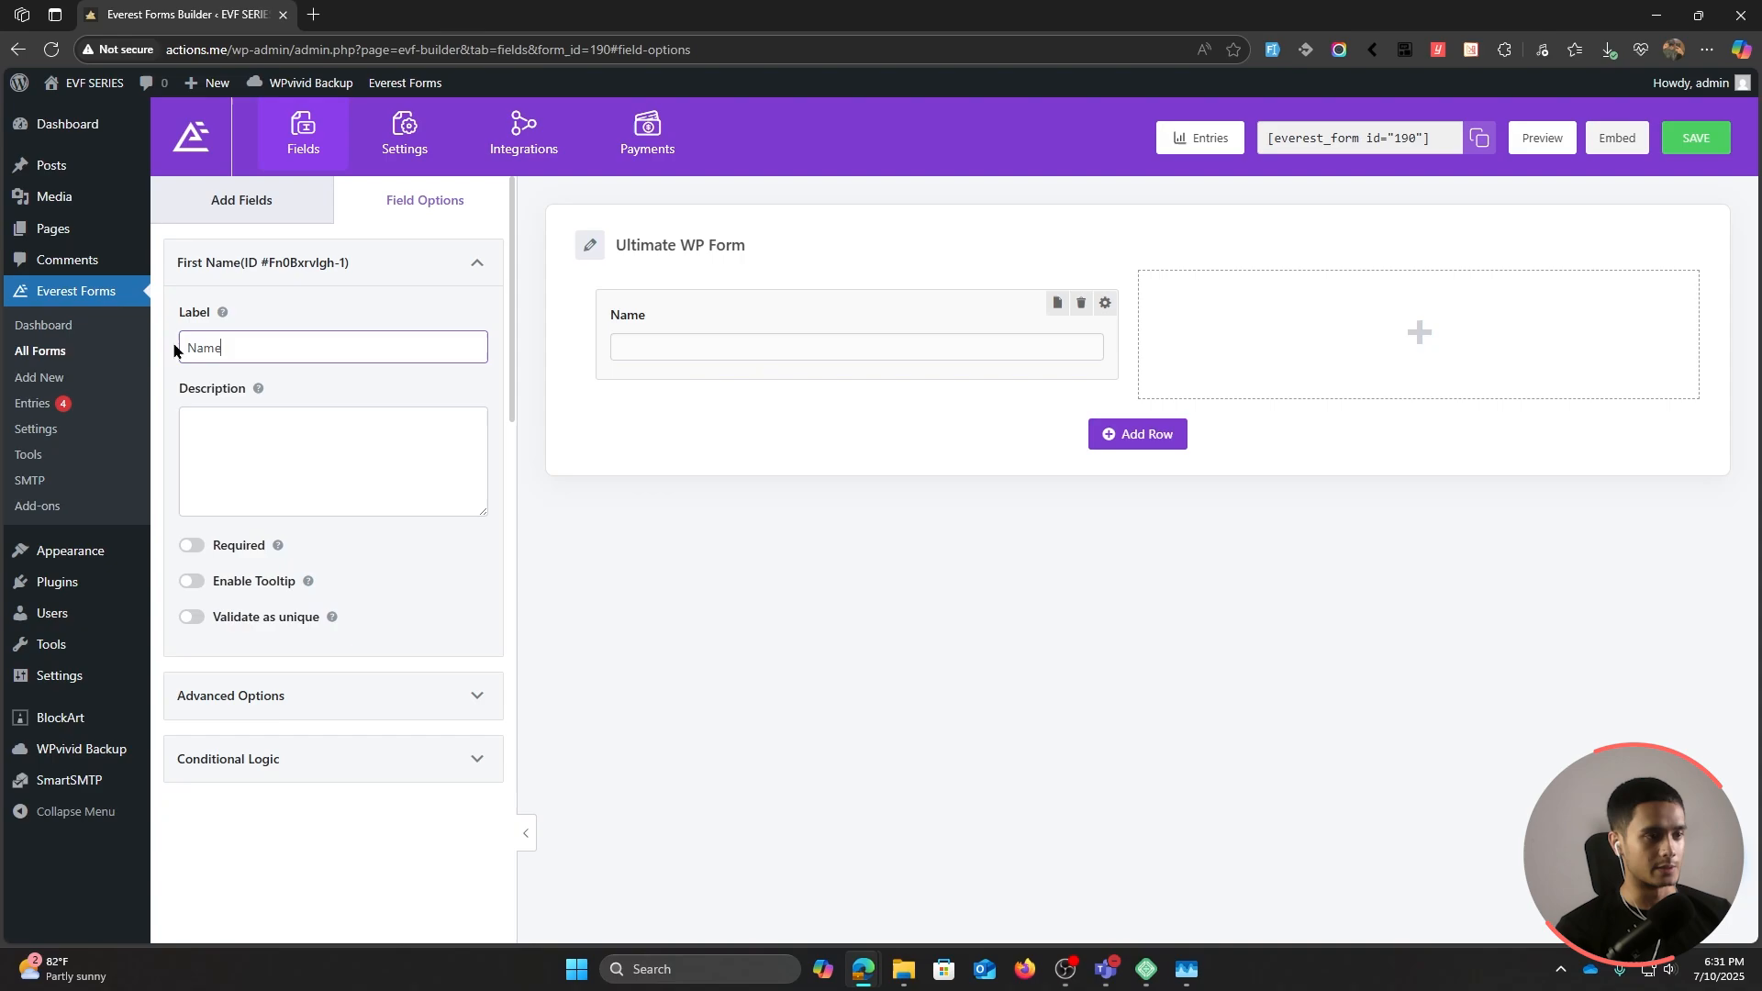
pyautogui.click(192, 551)
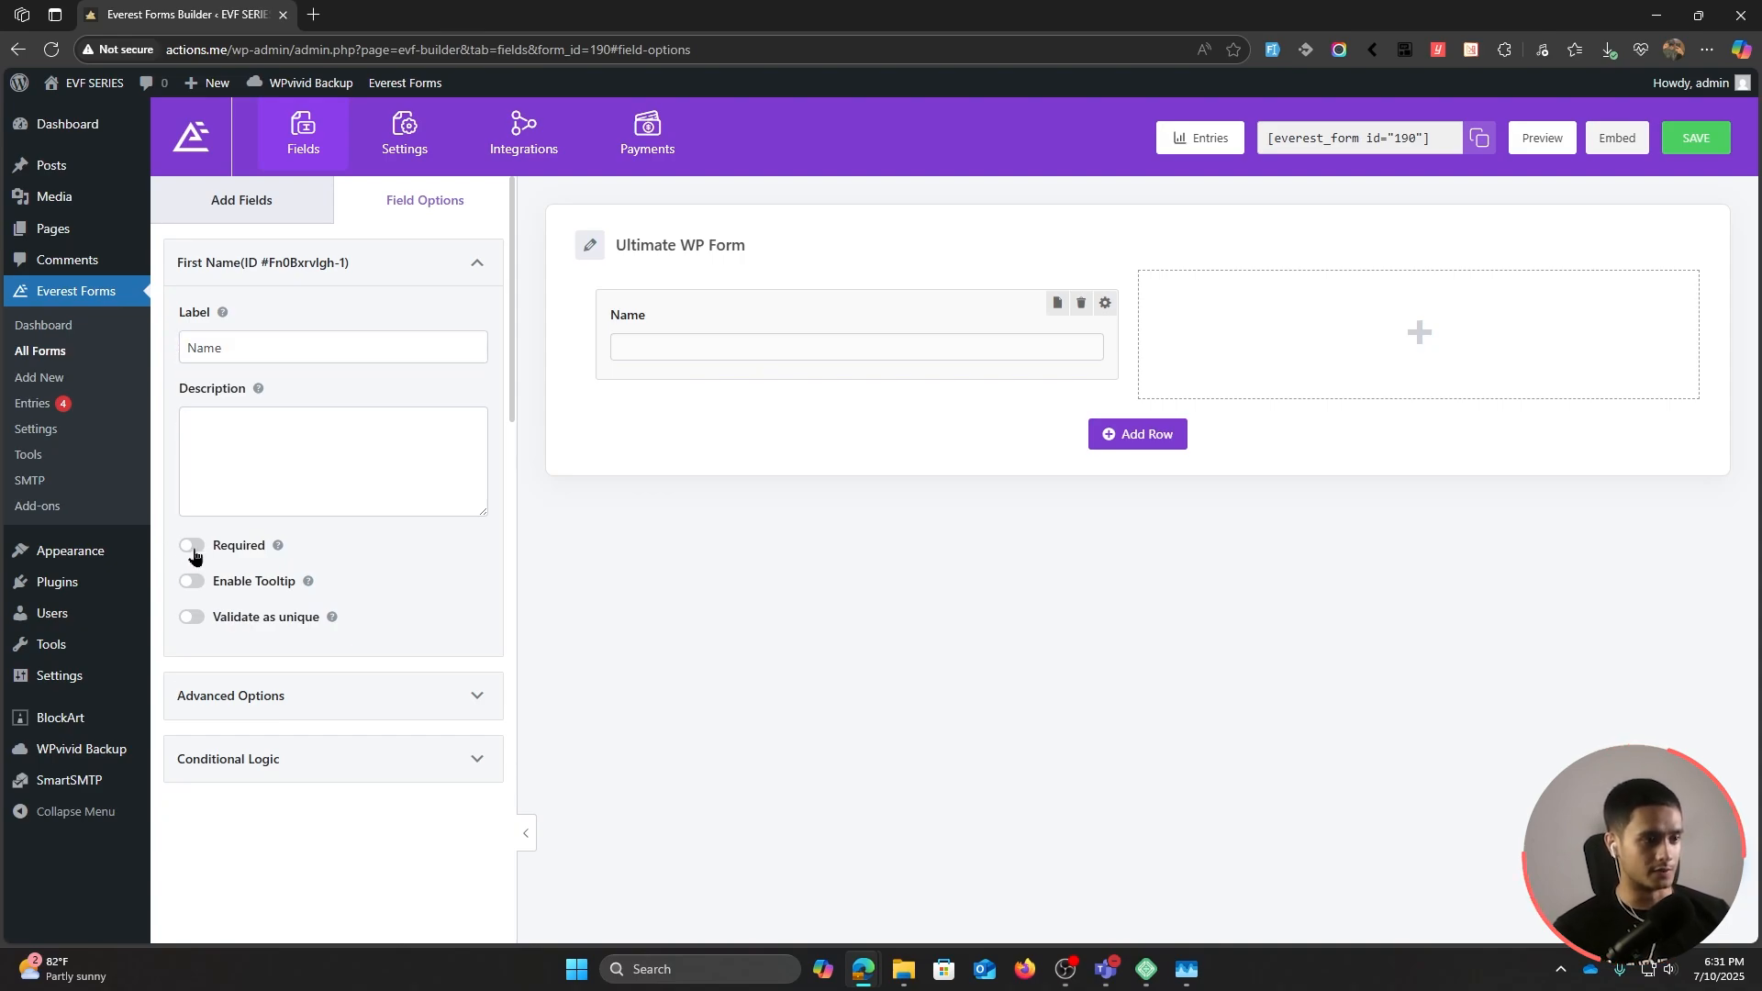
pyautogui.click(291, 214)
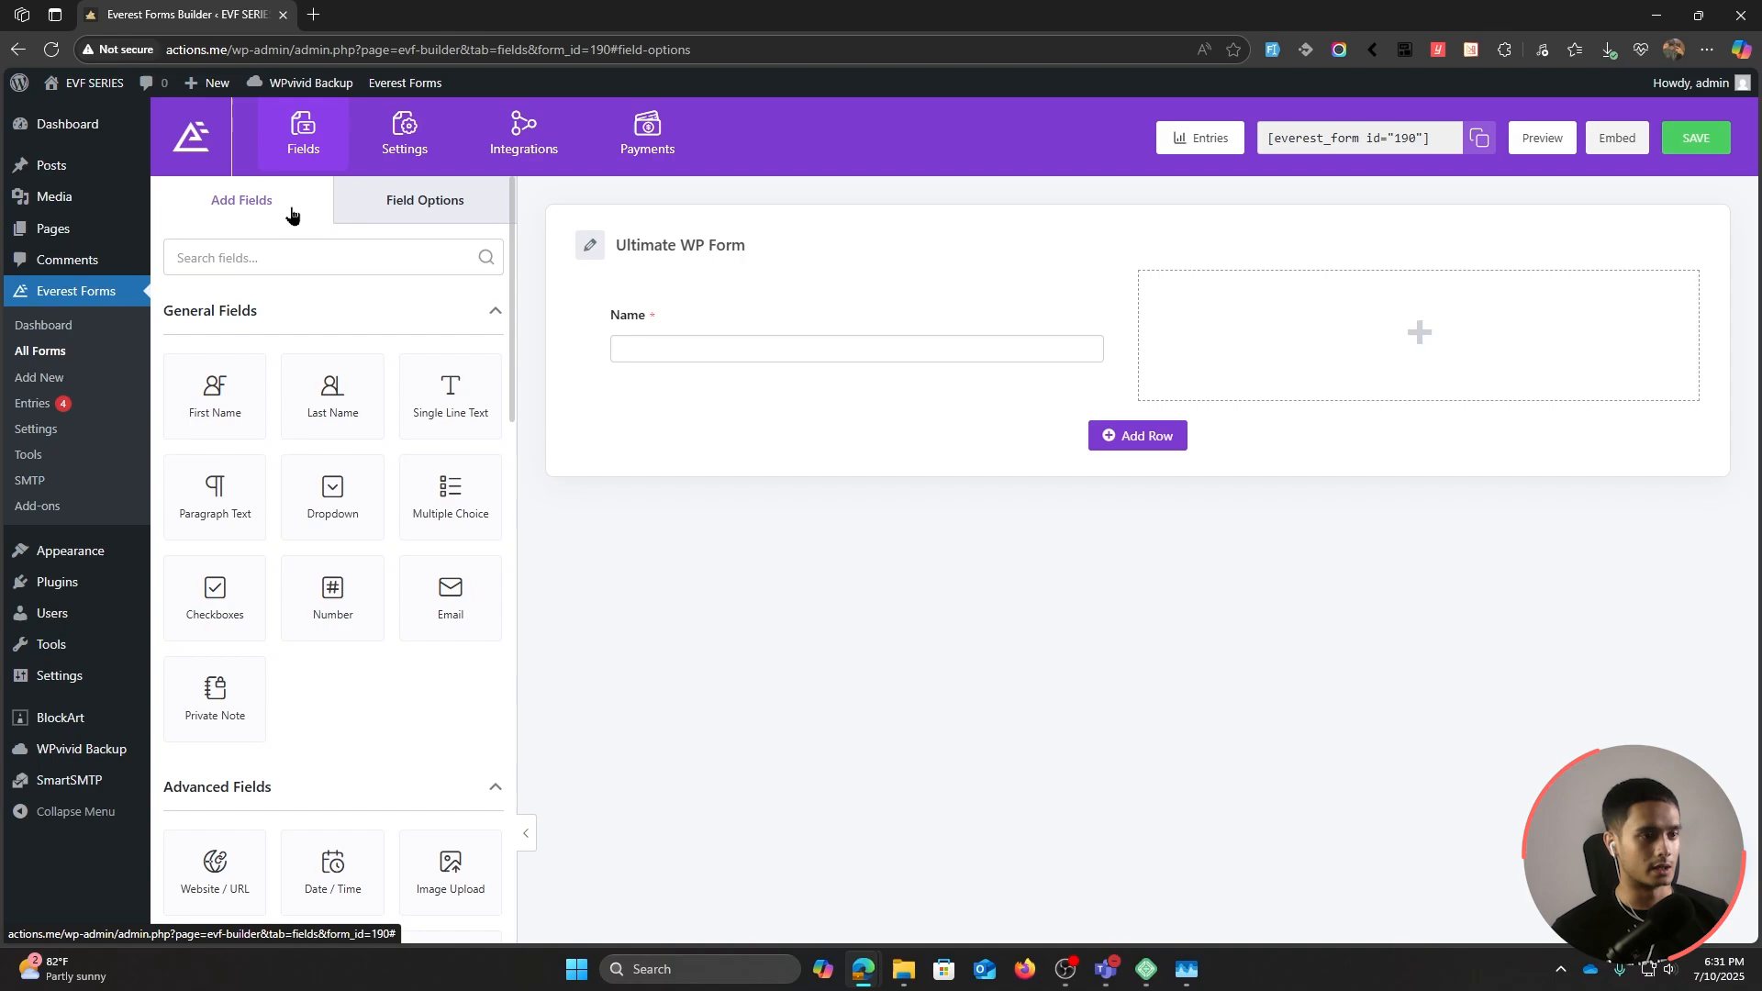
# Step: Place a required Email field in the second column beside Name
pyautogui.moveTo(449, 596); pyautogui.dragTo(1210, 342)
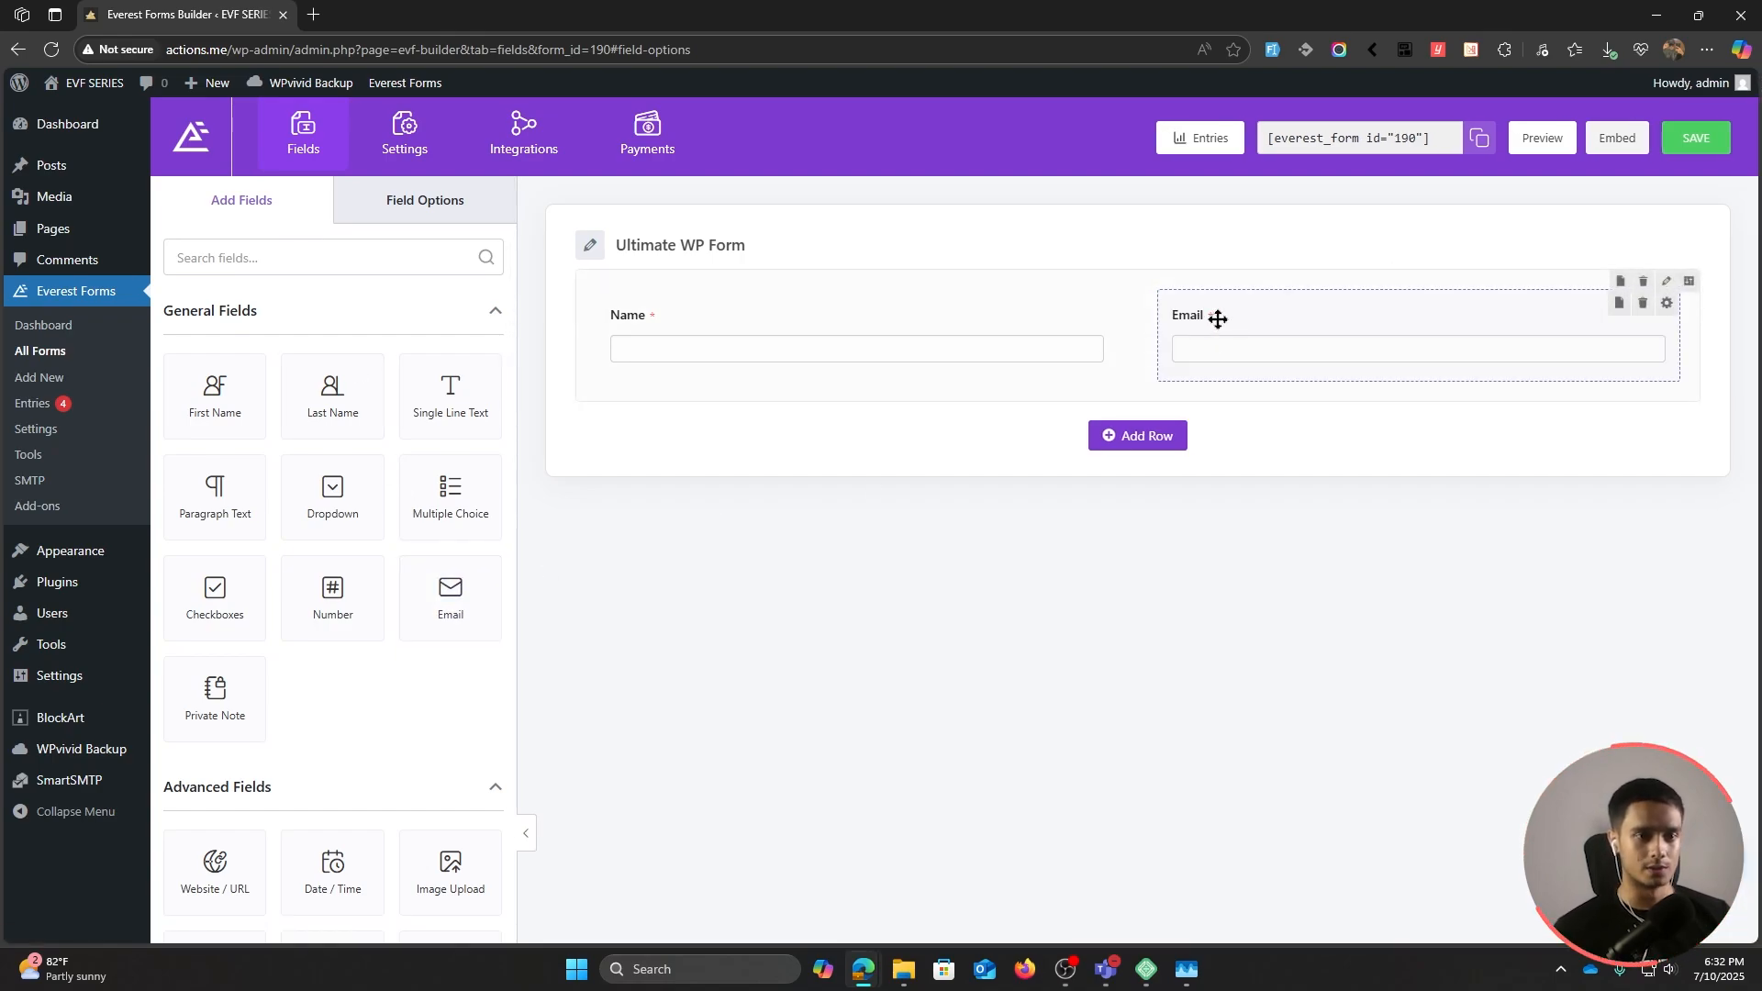
pyautogui.click(1219, 320)
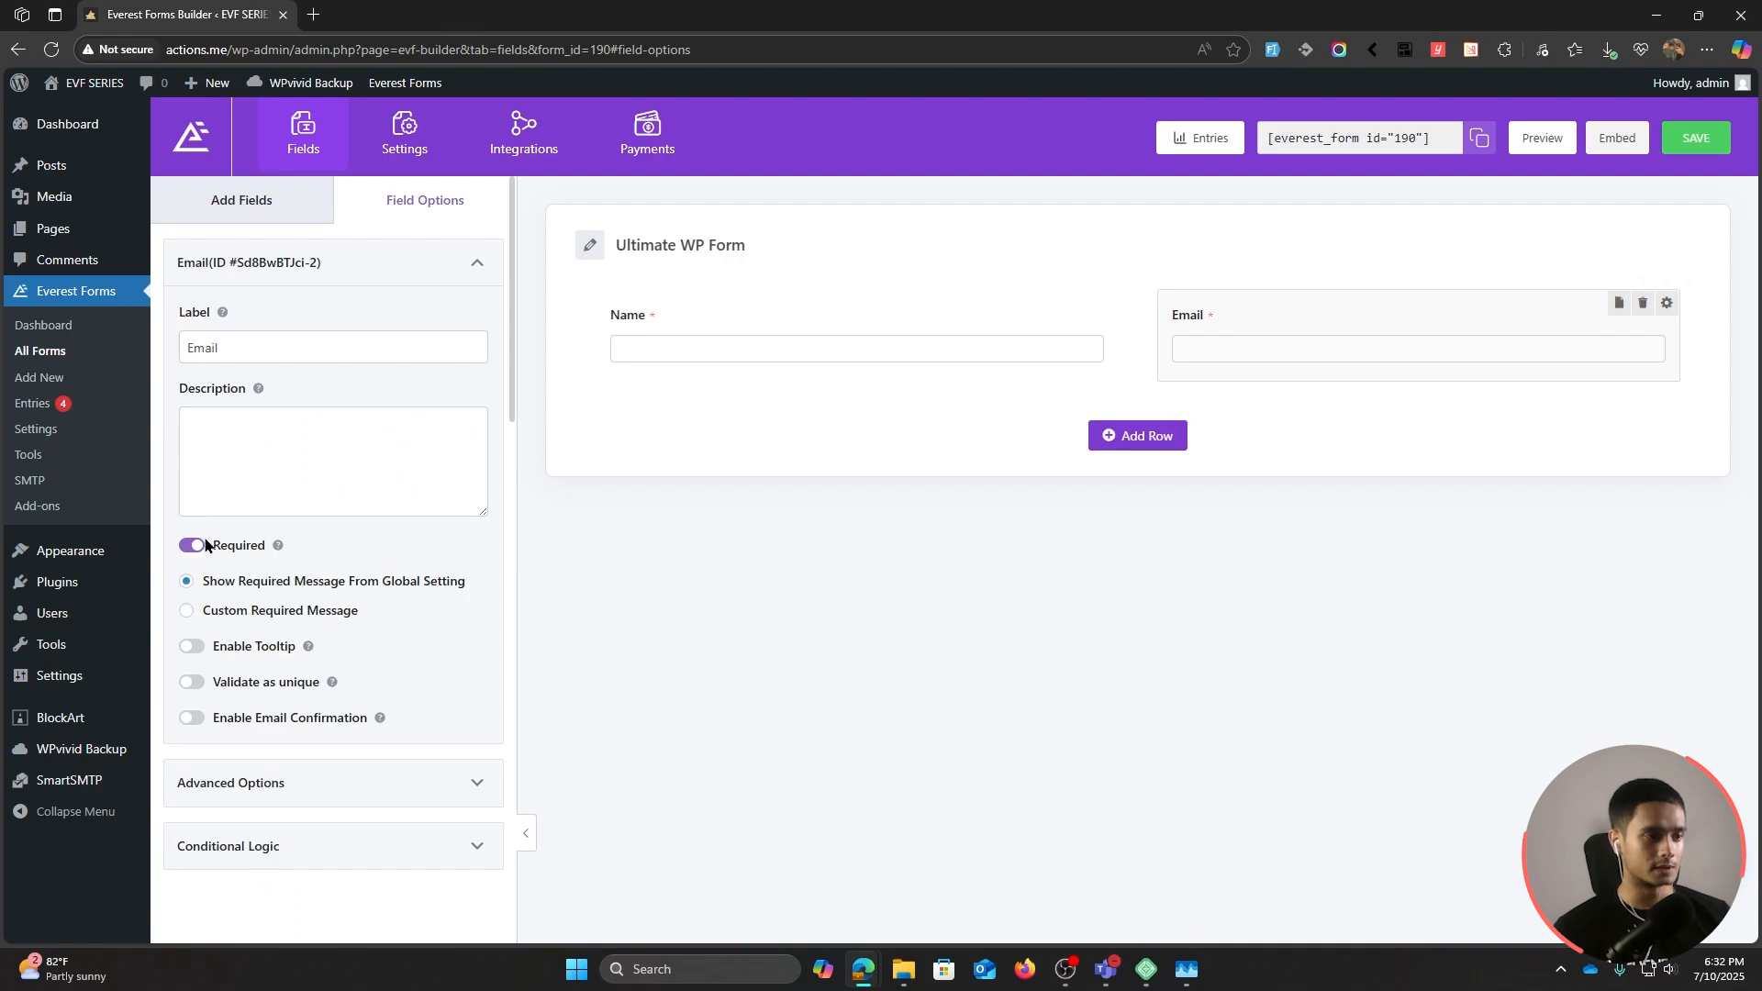
pyautogui.click(240, 204)
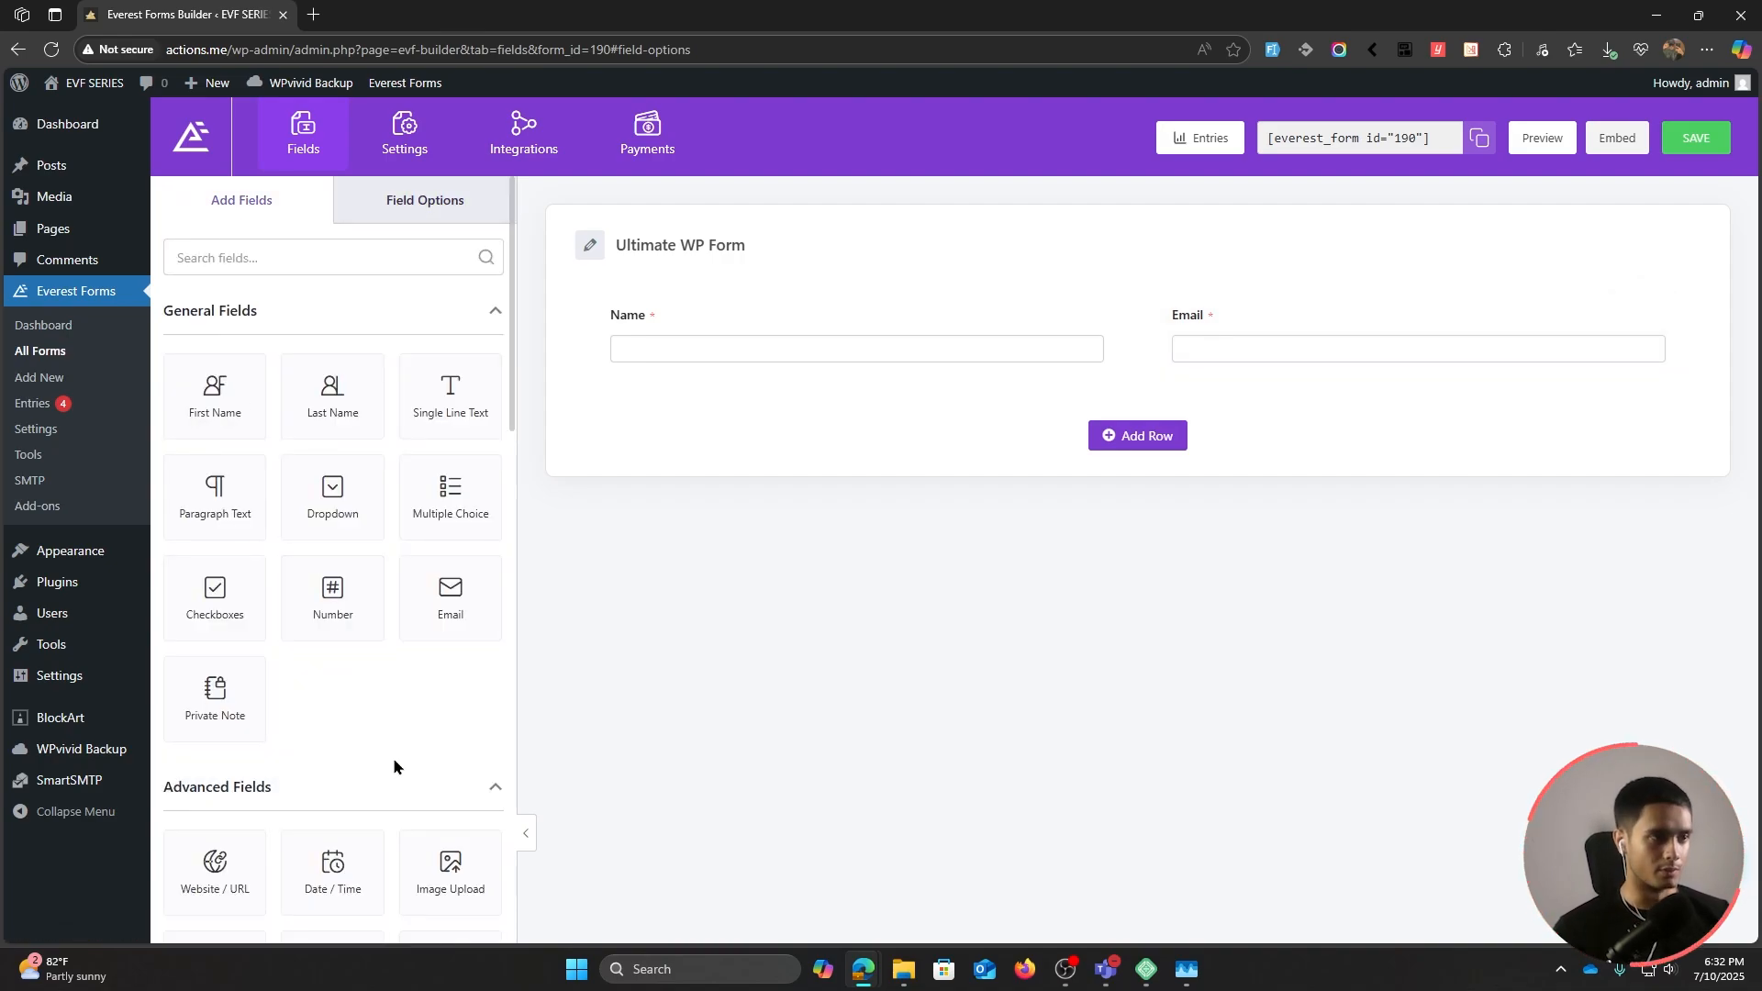
# Step: Add a required Phone field in a new row below Name, with a Multiple Choice field beside it
pyautogui.click(274, 259)
pyautogui.write('P')
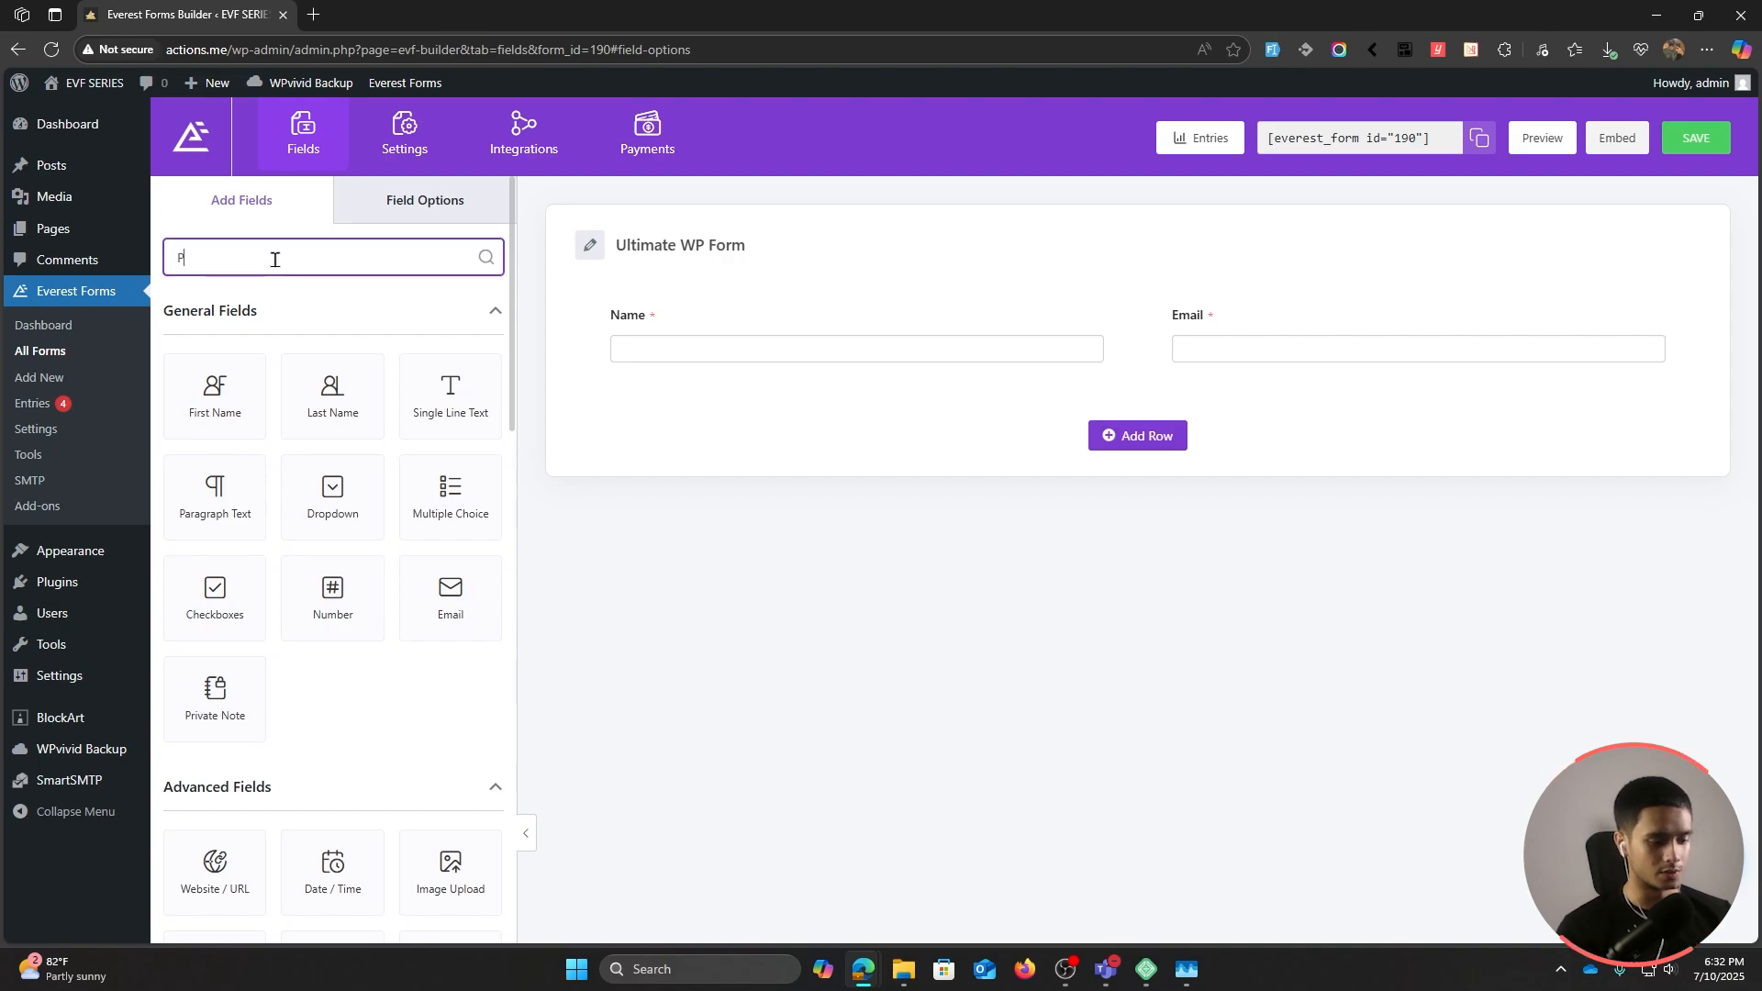
pyautogui.write('hone')
pyautogui.moveTo(224, 405); pyautogui.dragTo(967, 476)
pyautogui.click(752, 409)
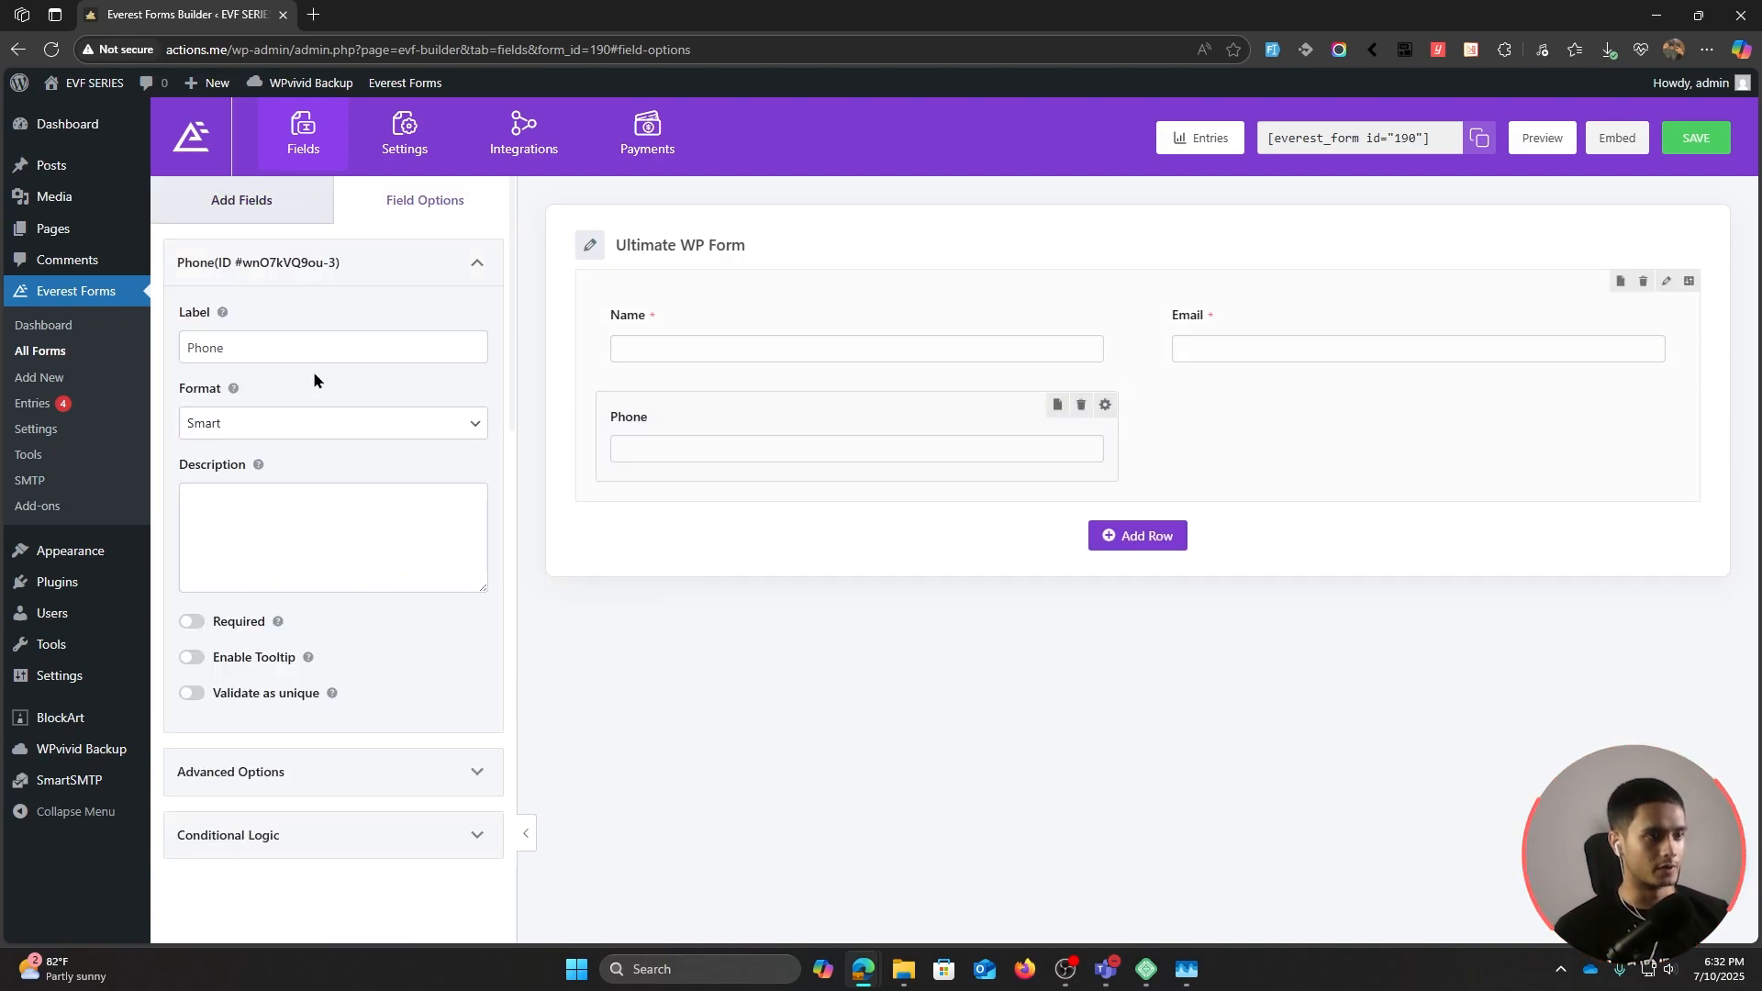
pyautogui.click(286, 352)
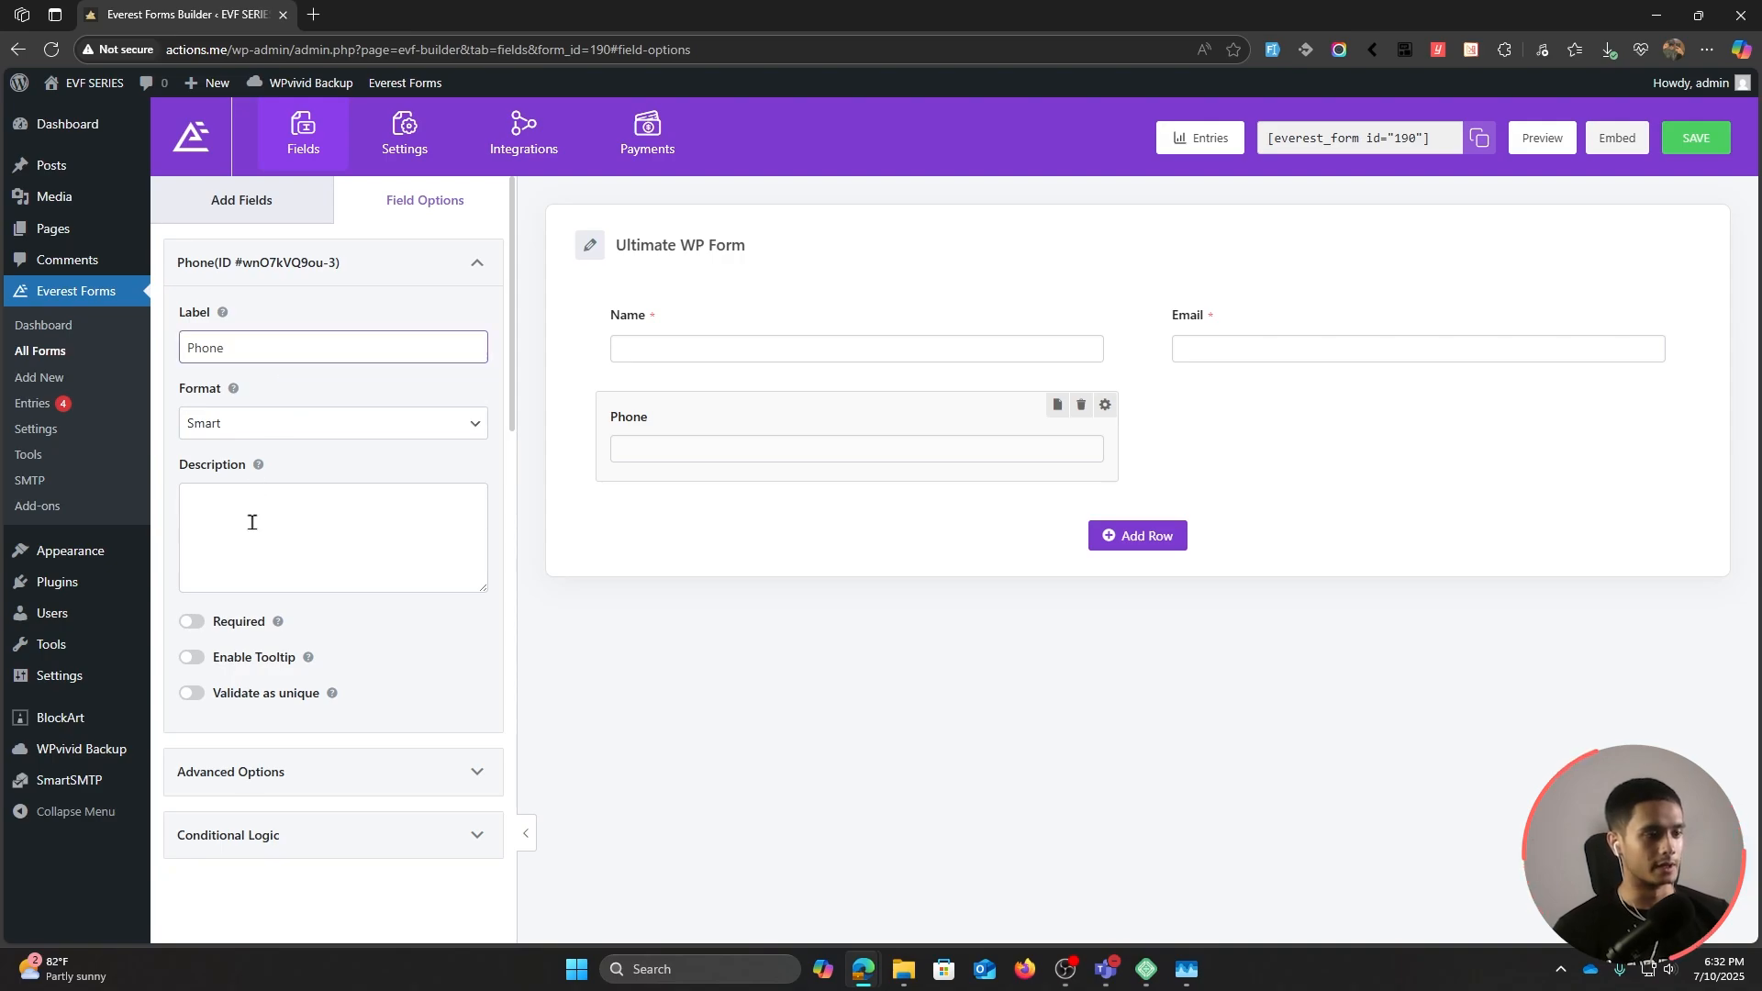
pyautogui.click(192, 621)
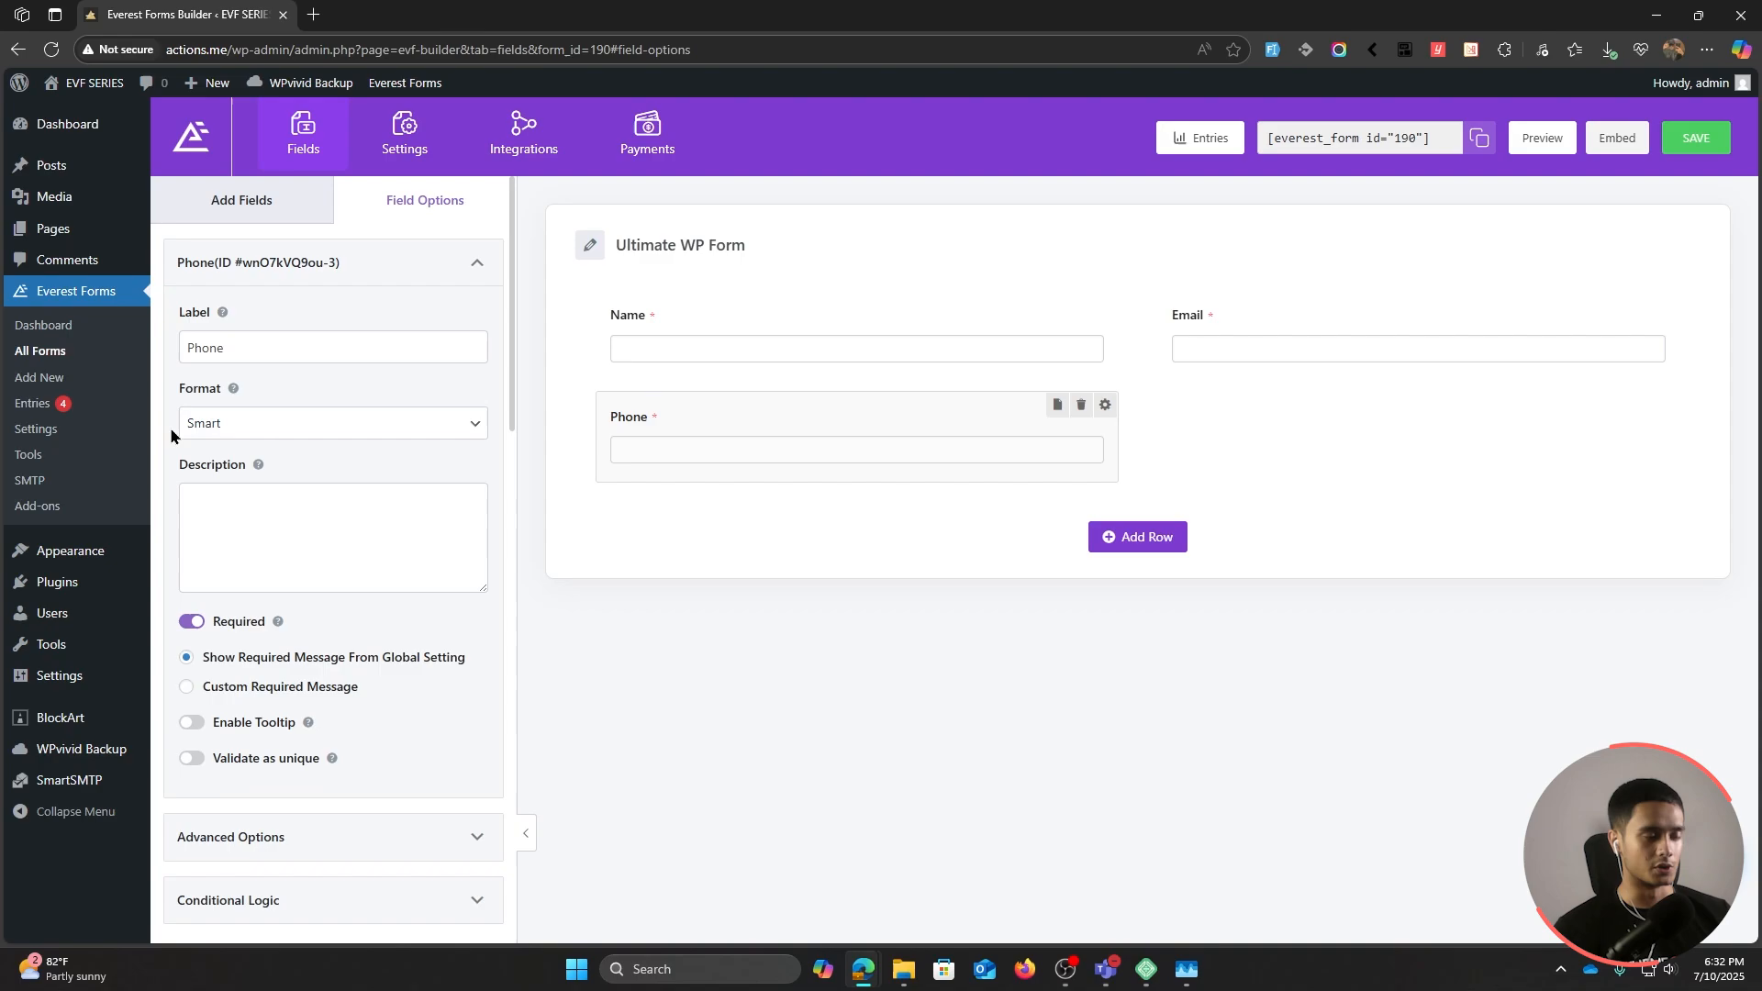
pyautogui.click(237, 196)
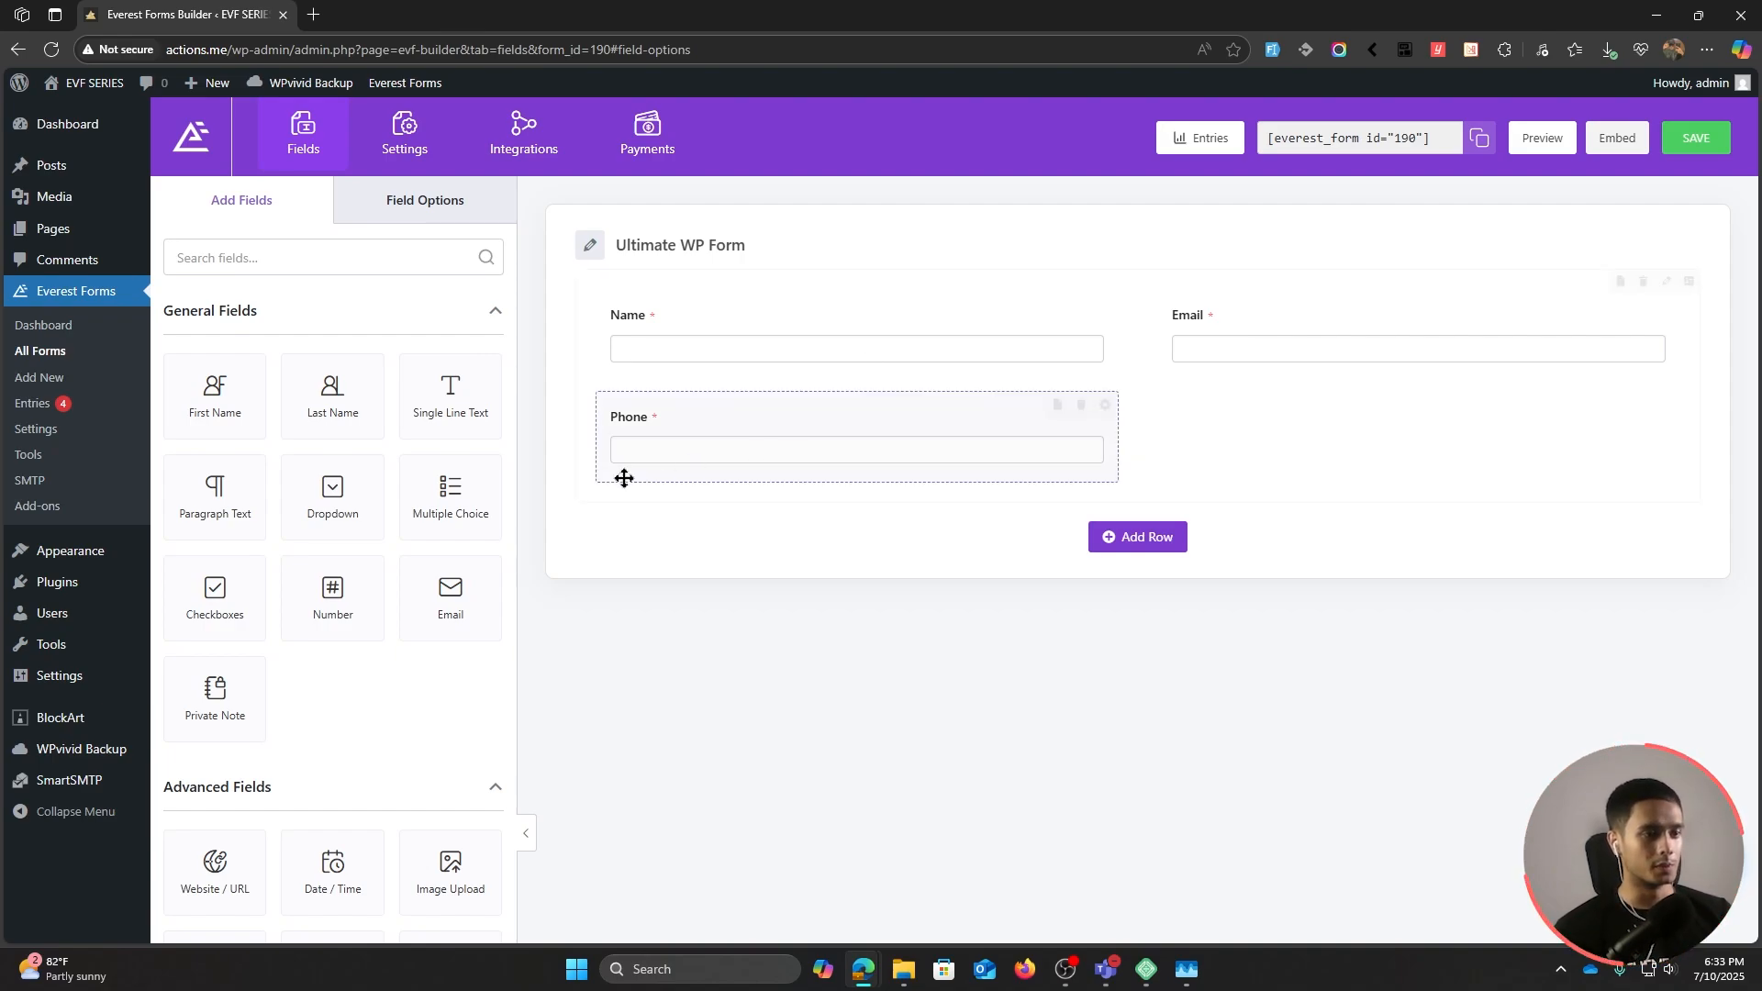
pyautogui.moveTo(472, 488); pyautogui.dragTo(1303, 414)
# Step: Label the Multiple Choice field 'What do you want help with?' and enter its three choices
pyautogui.click(1305, 415)
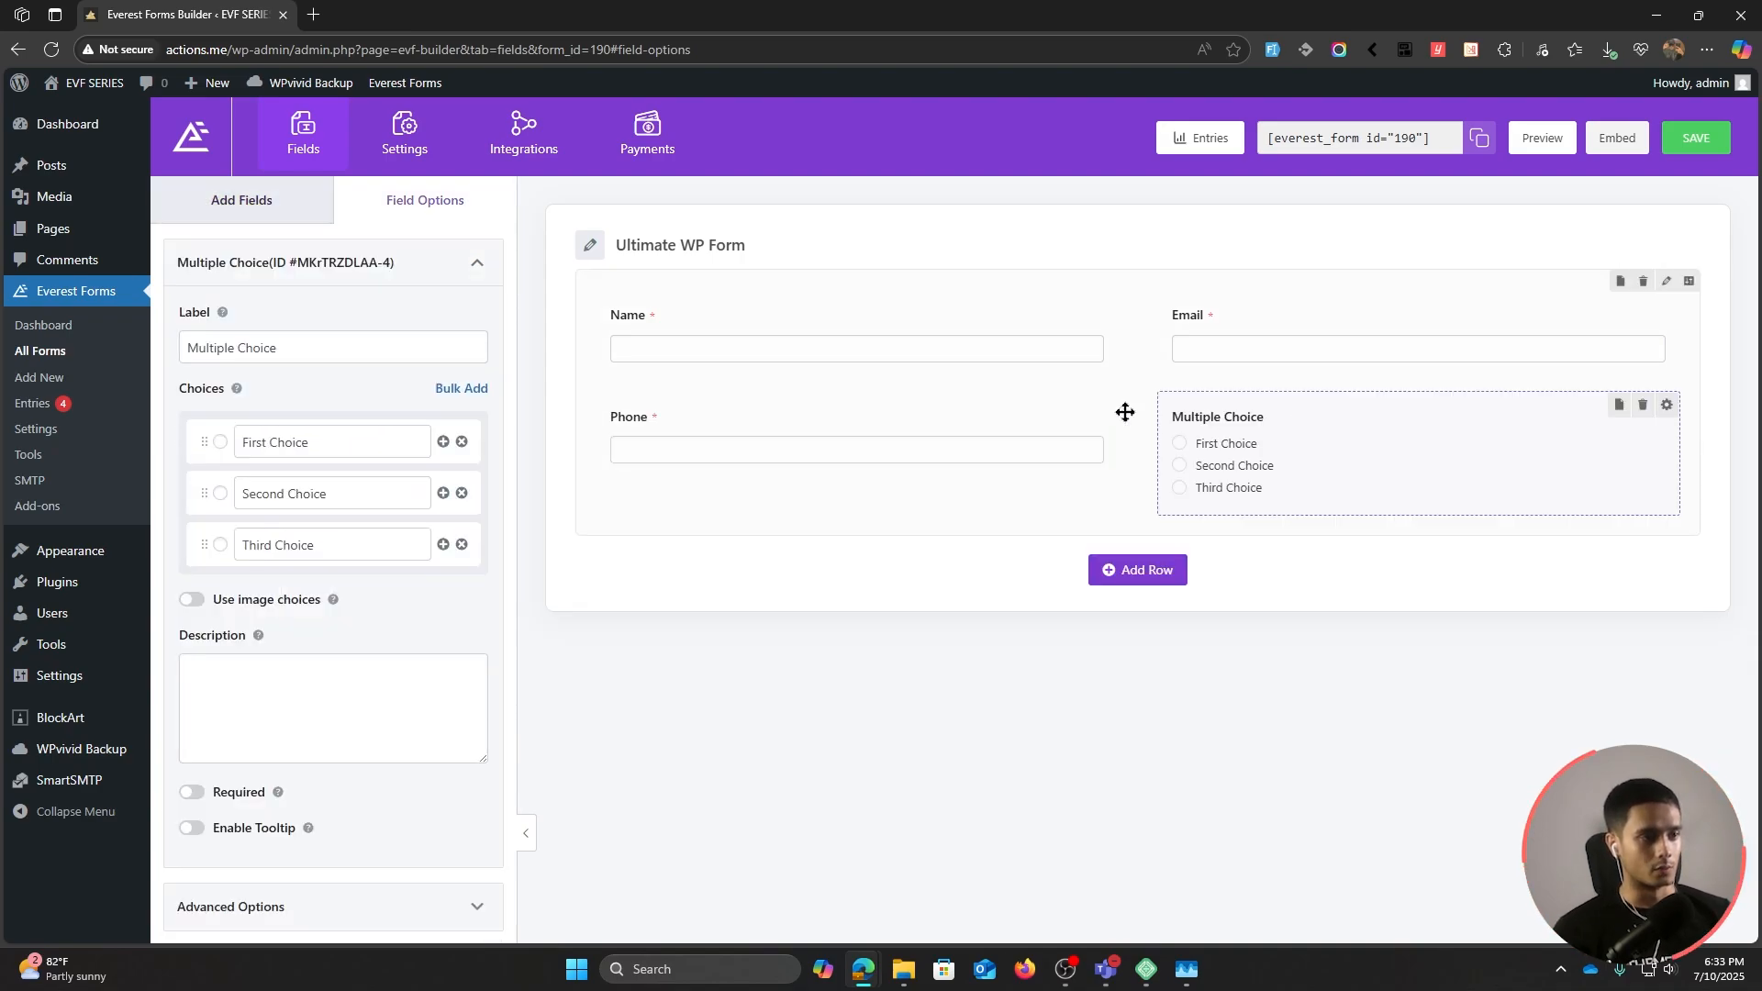
pyautogui.moveTo(333, 347); pyautogui.dragTo(174, 351)
pyautogui.press('BackSpace')
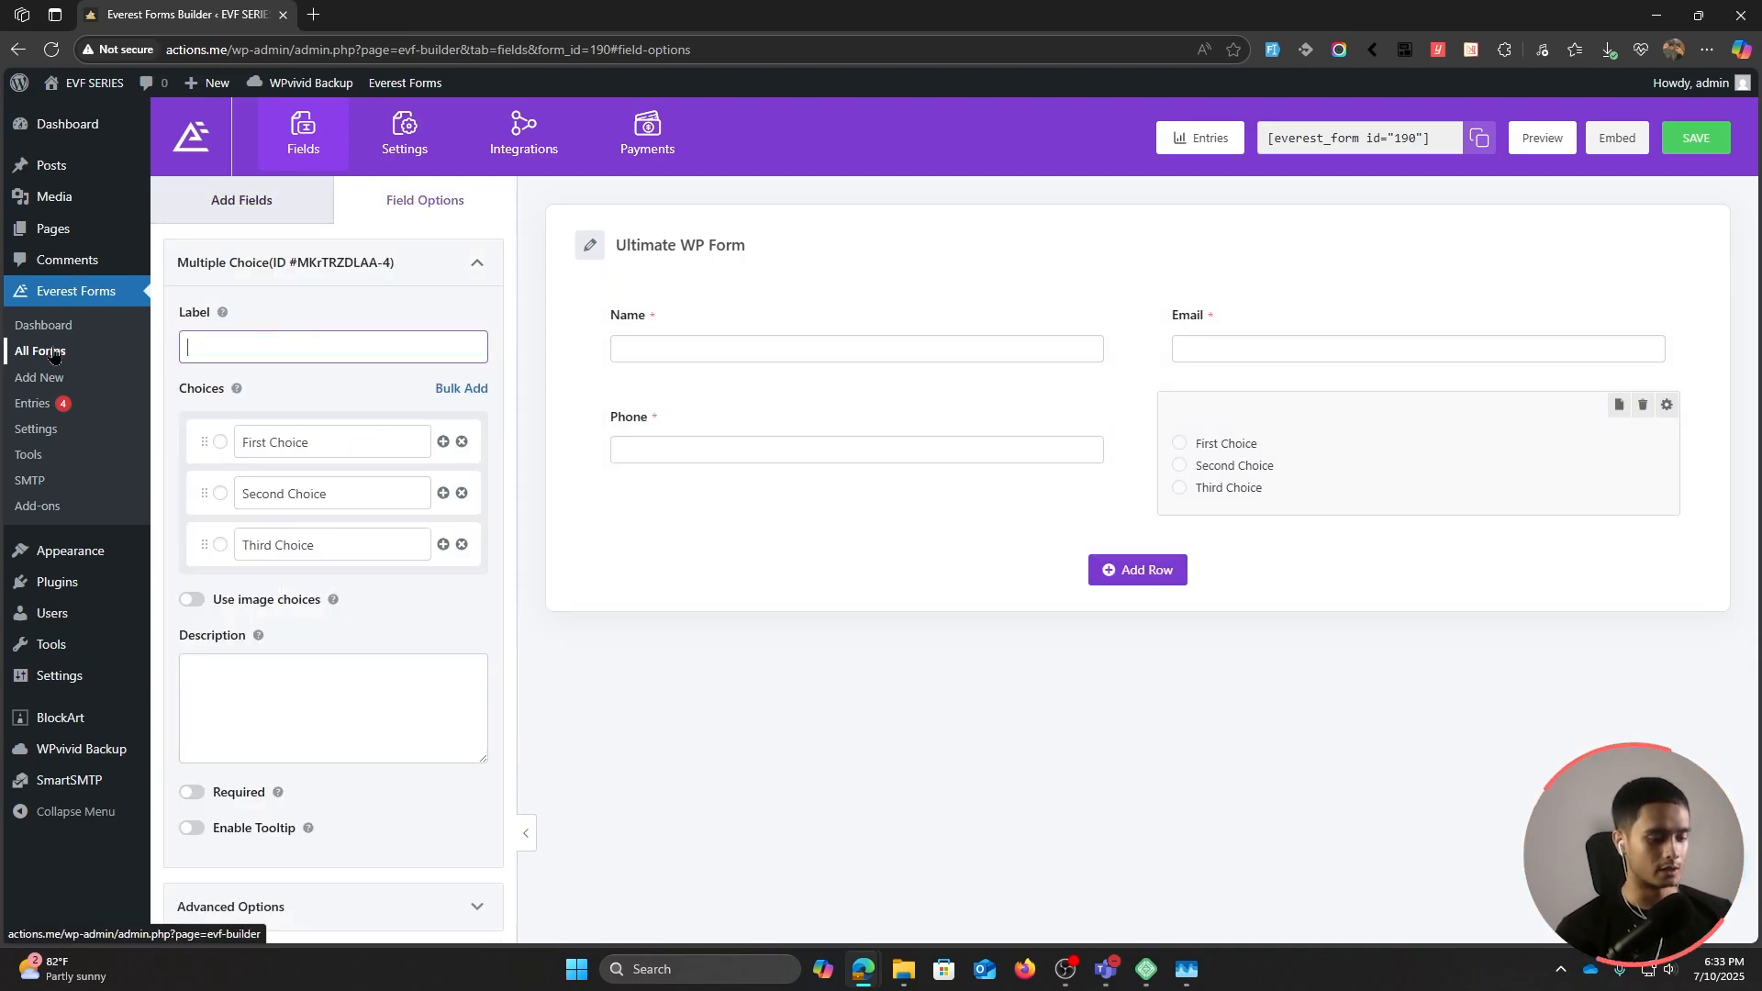
pyautogui.write('W')
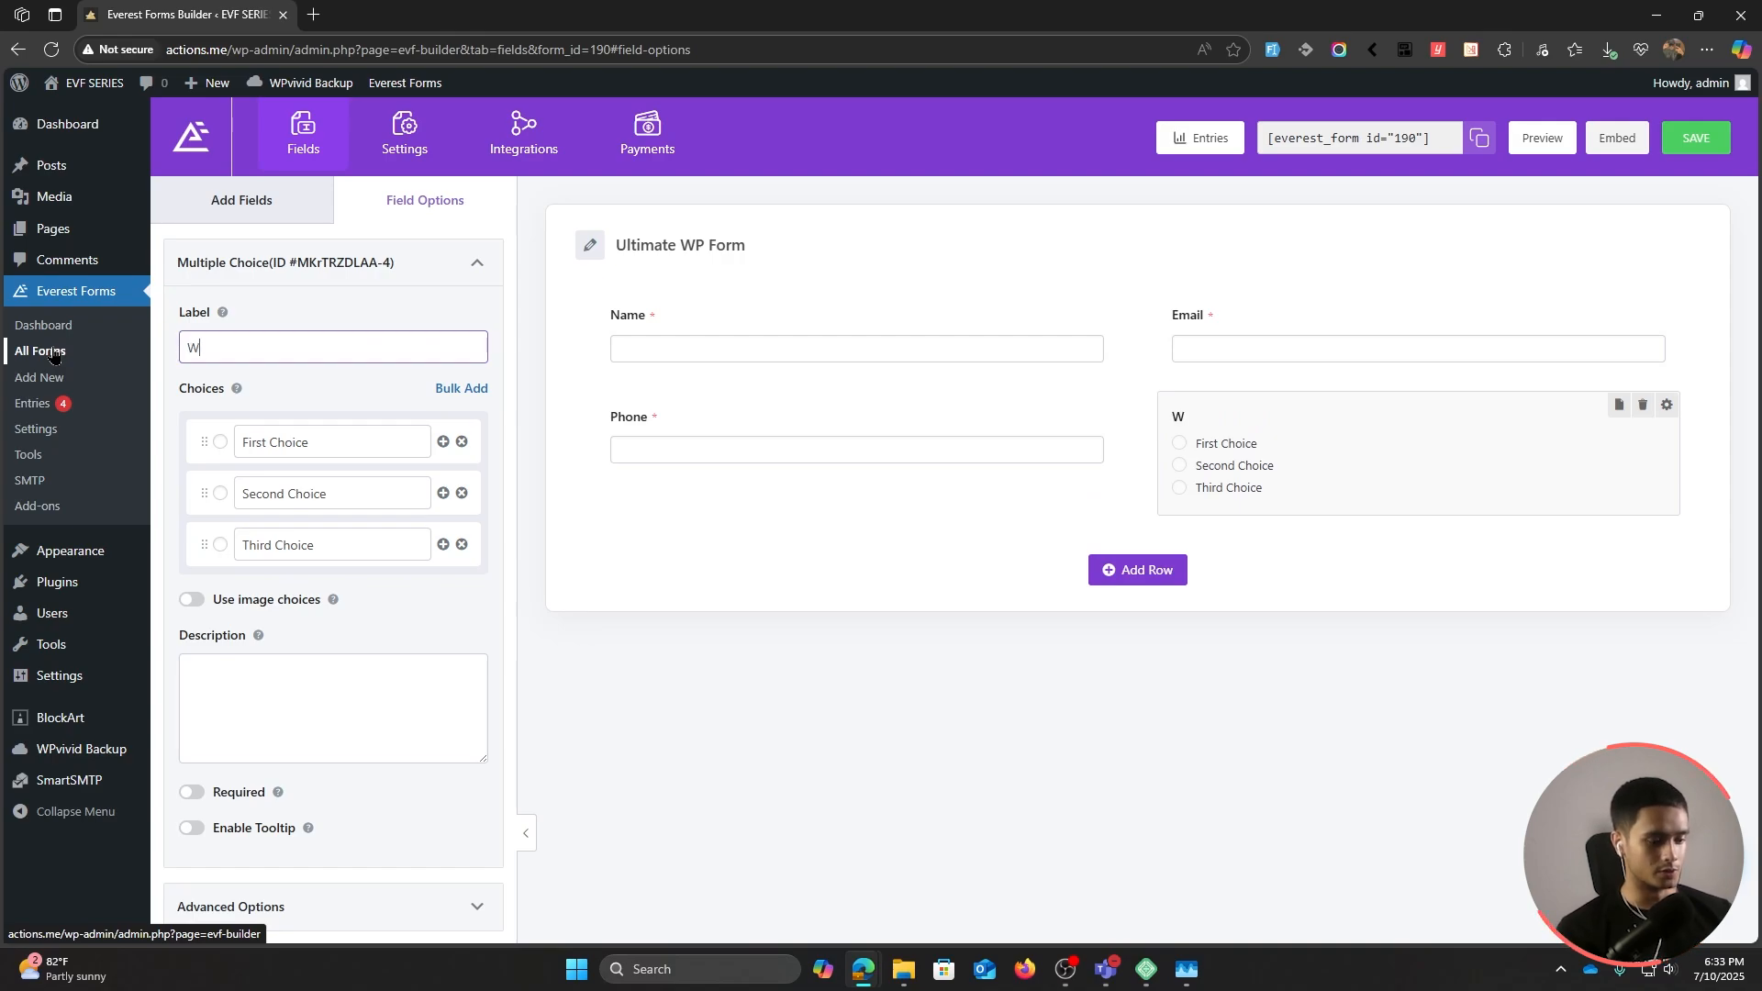
pyautogui.write('hat do you want help with?')
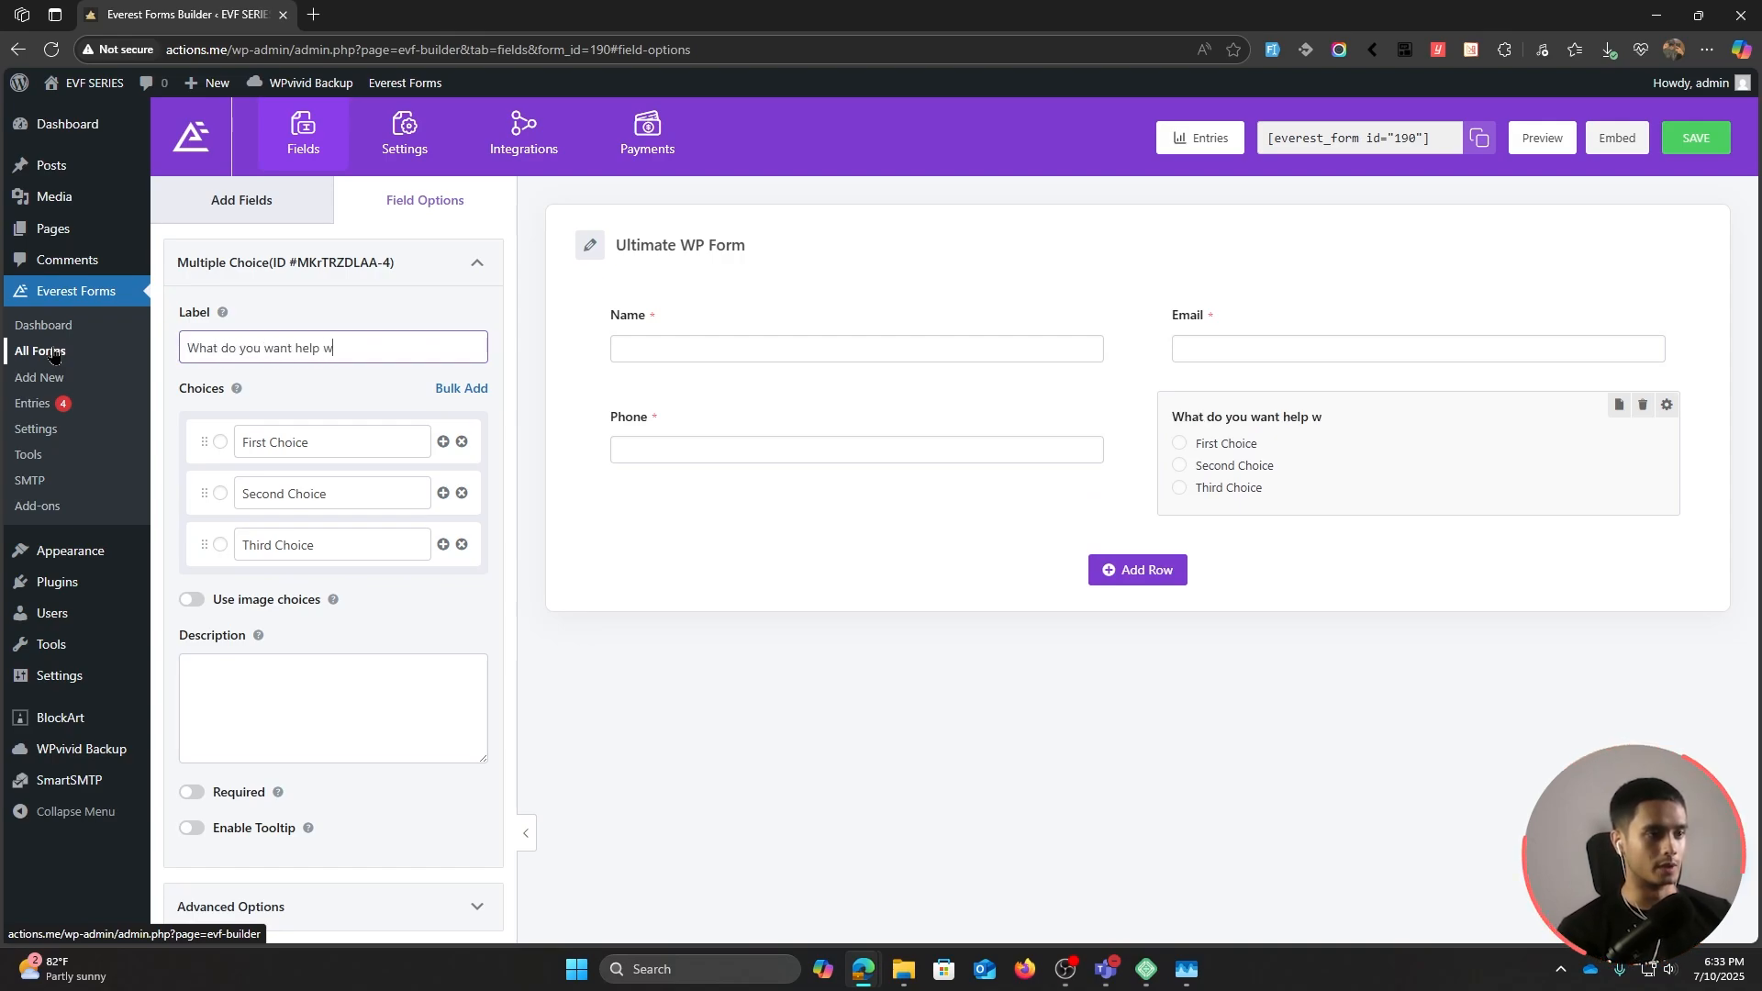
pyautogui.tripleClick(285, 441)
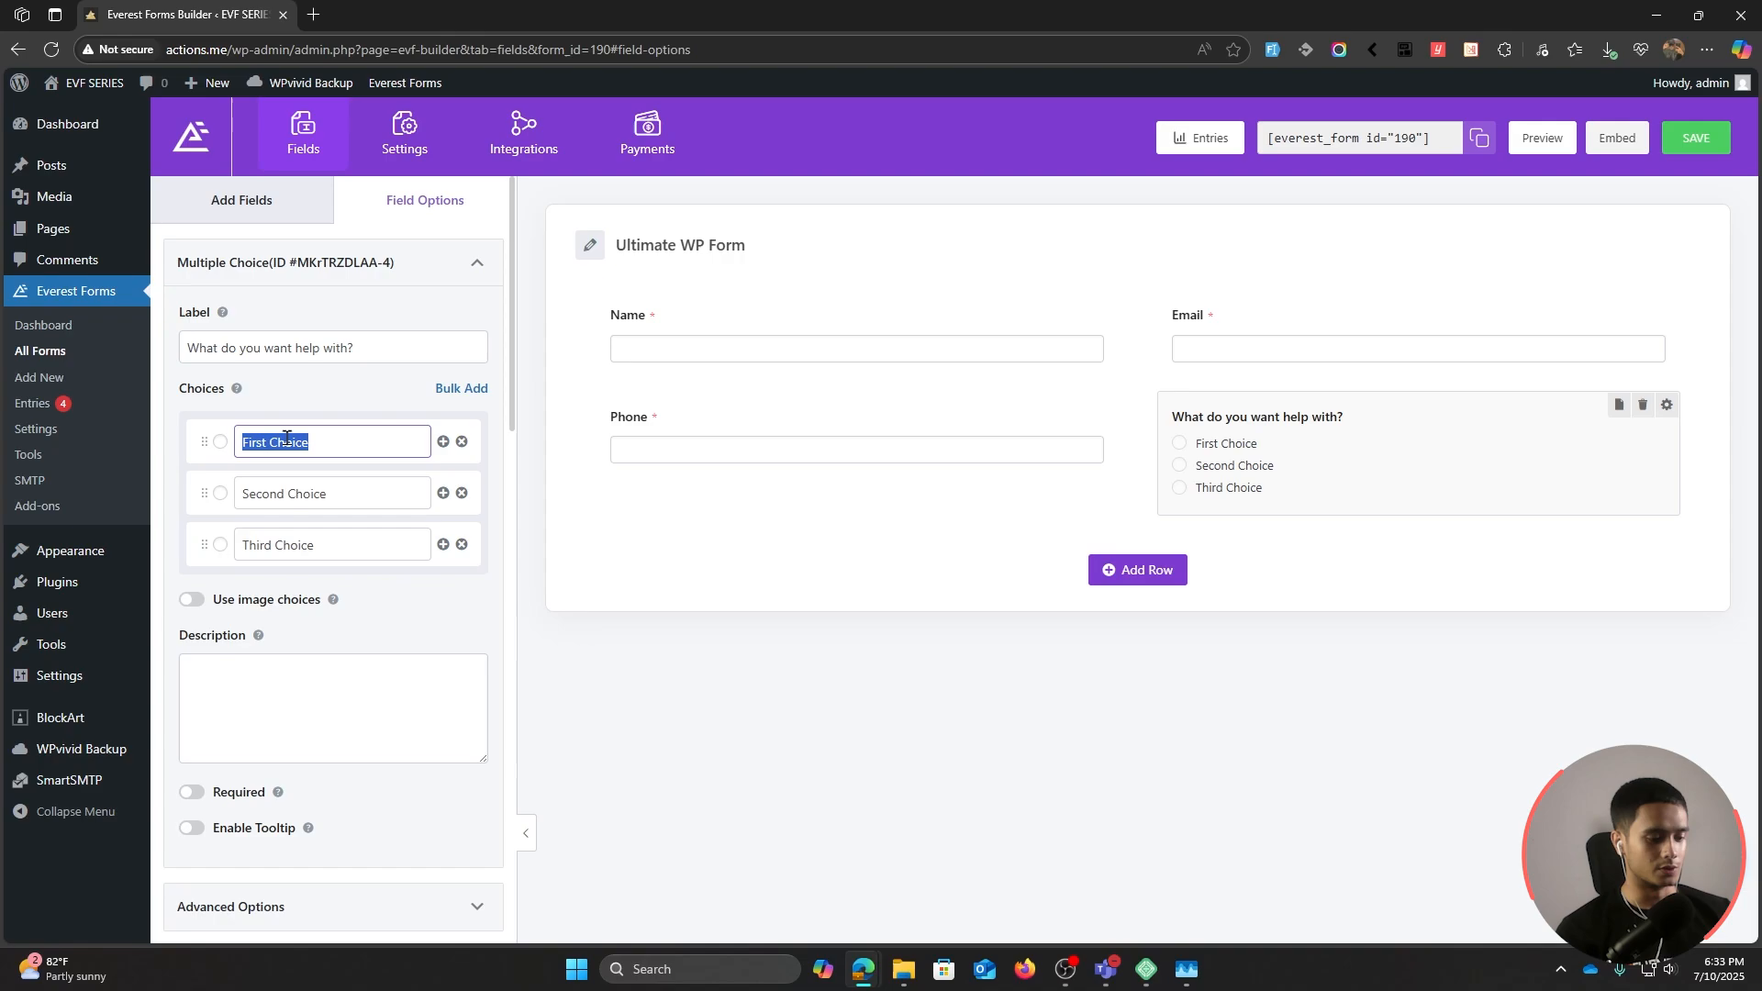
pyautogui.write('Tee')
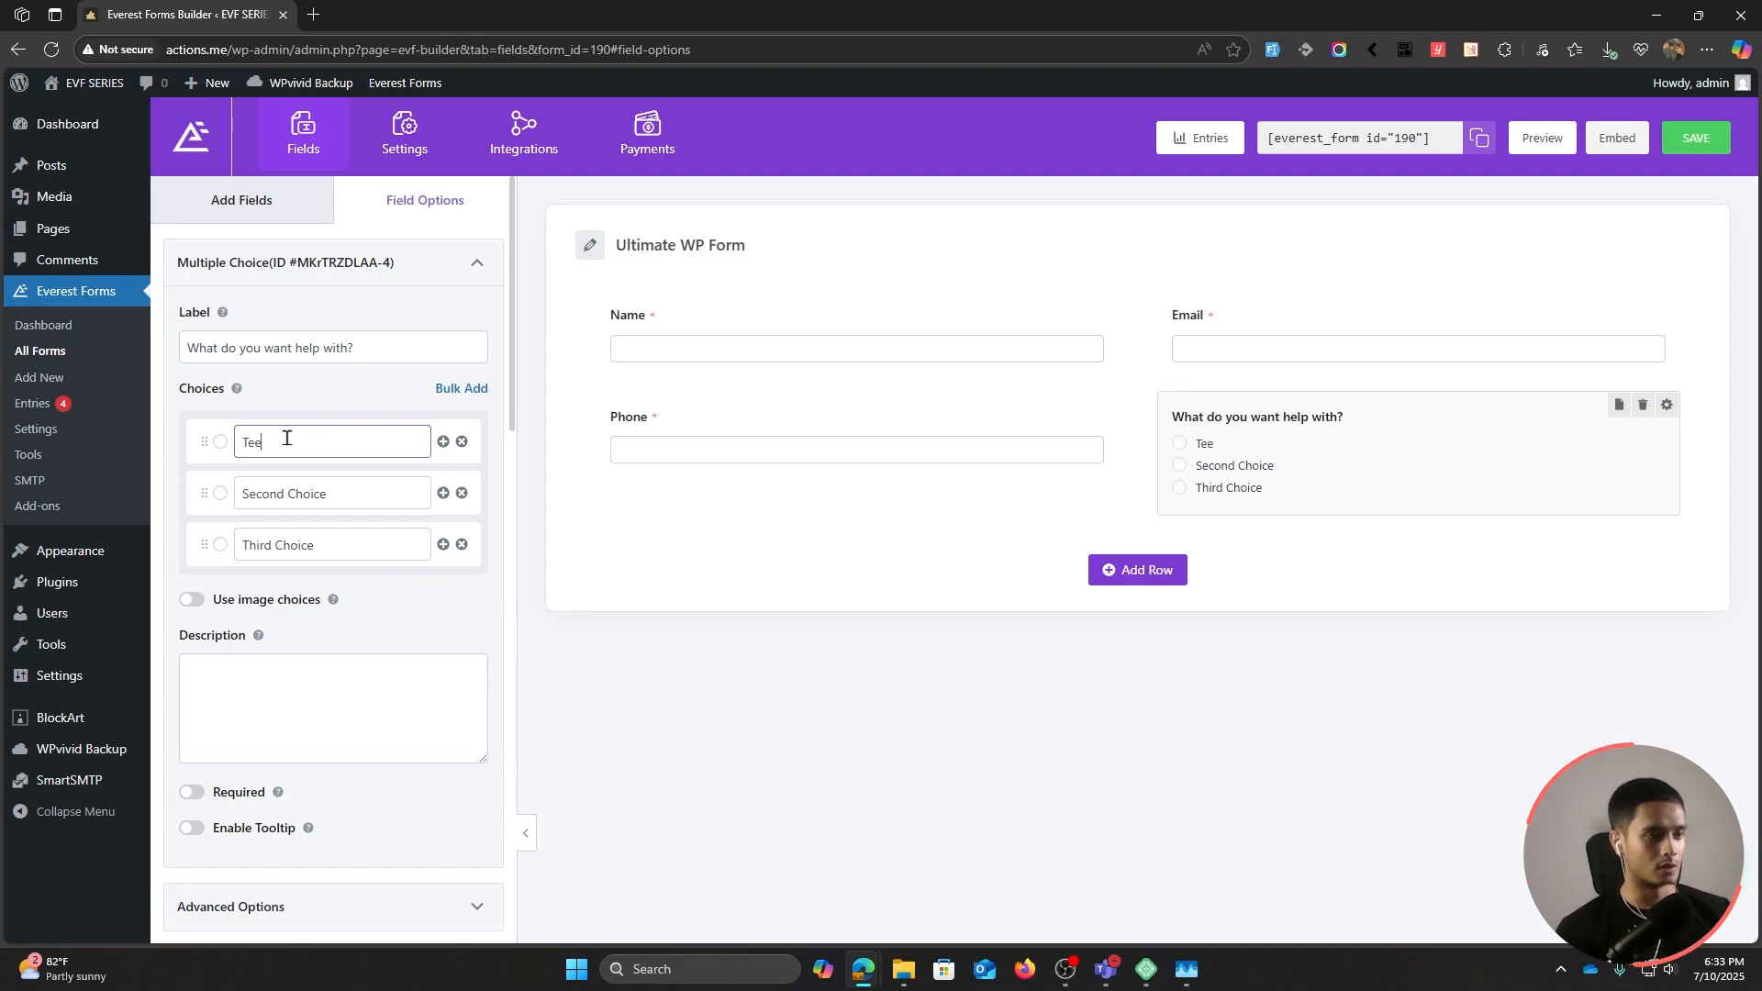
pyautogui.press('BackSpace')
pyautogui.write('c')
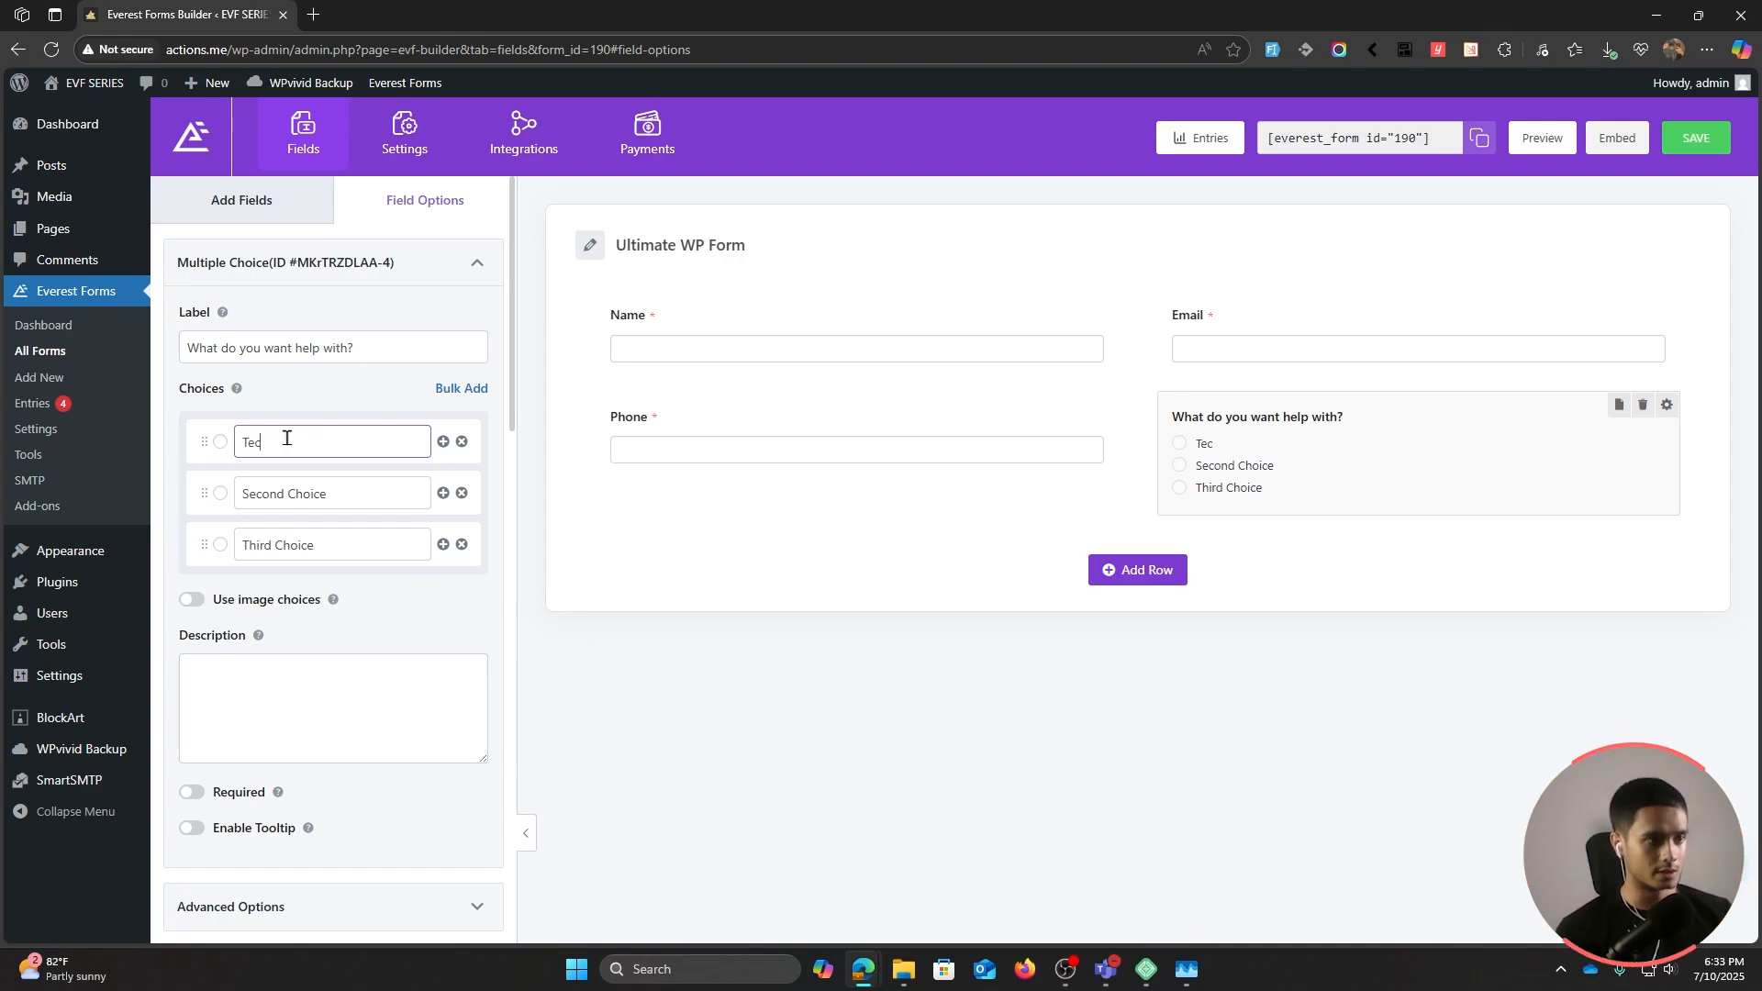
pyautogui.write('hnical erros')
pyautogui.tripleClick(327, 482)
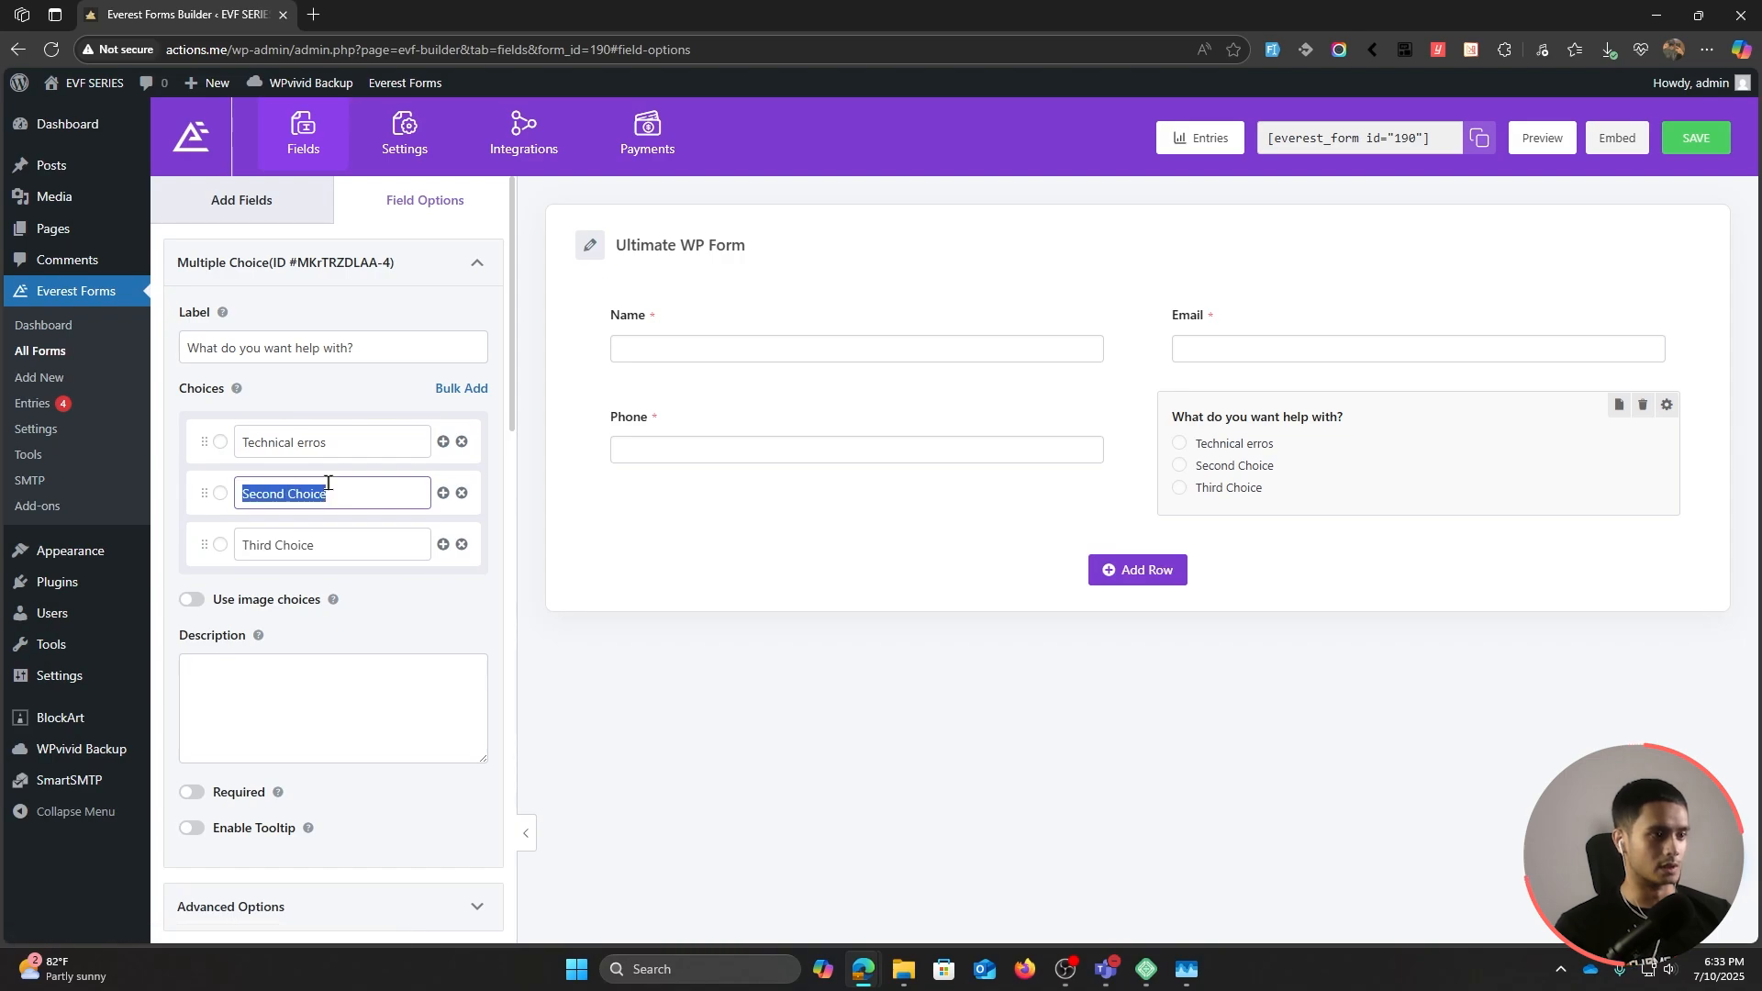
pyautogui.write('learn more about products')
pyautogui.tripleClick(306, 551)
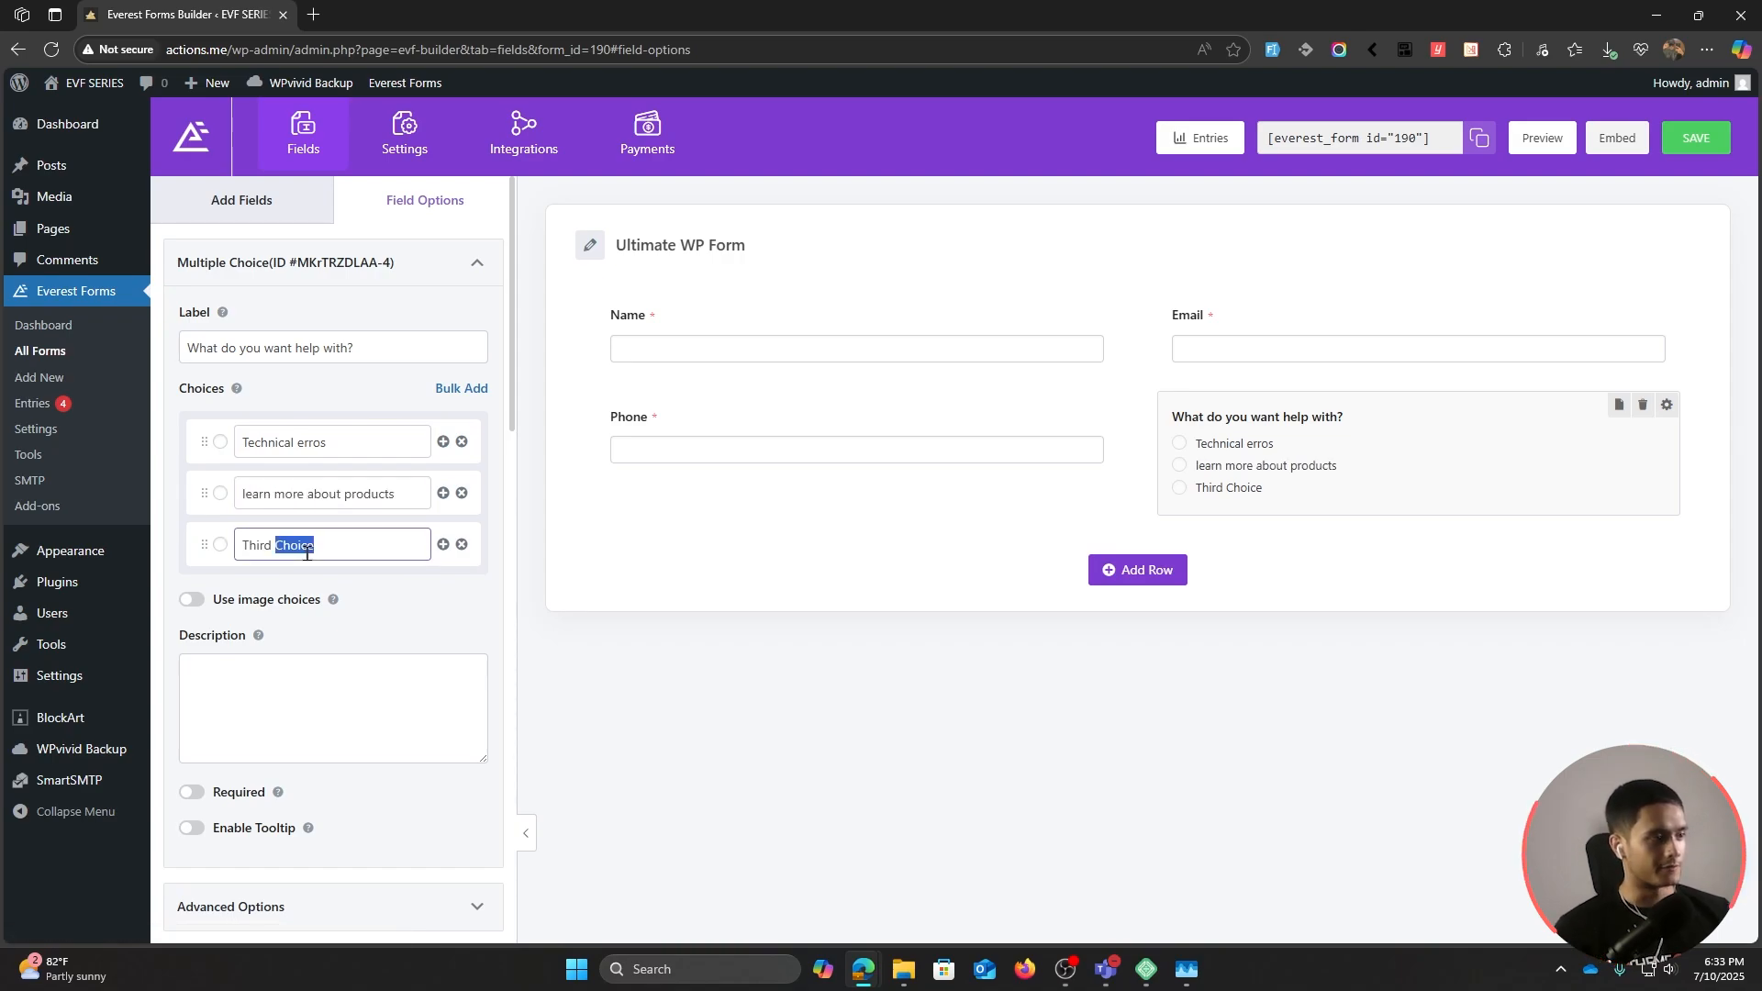
pyautogui.write('Payment issues')
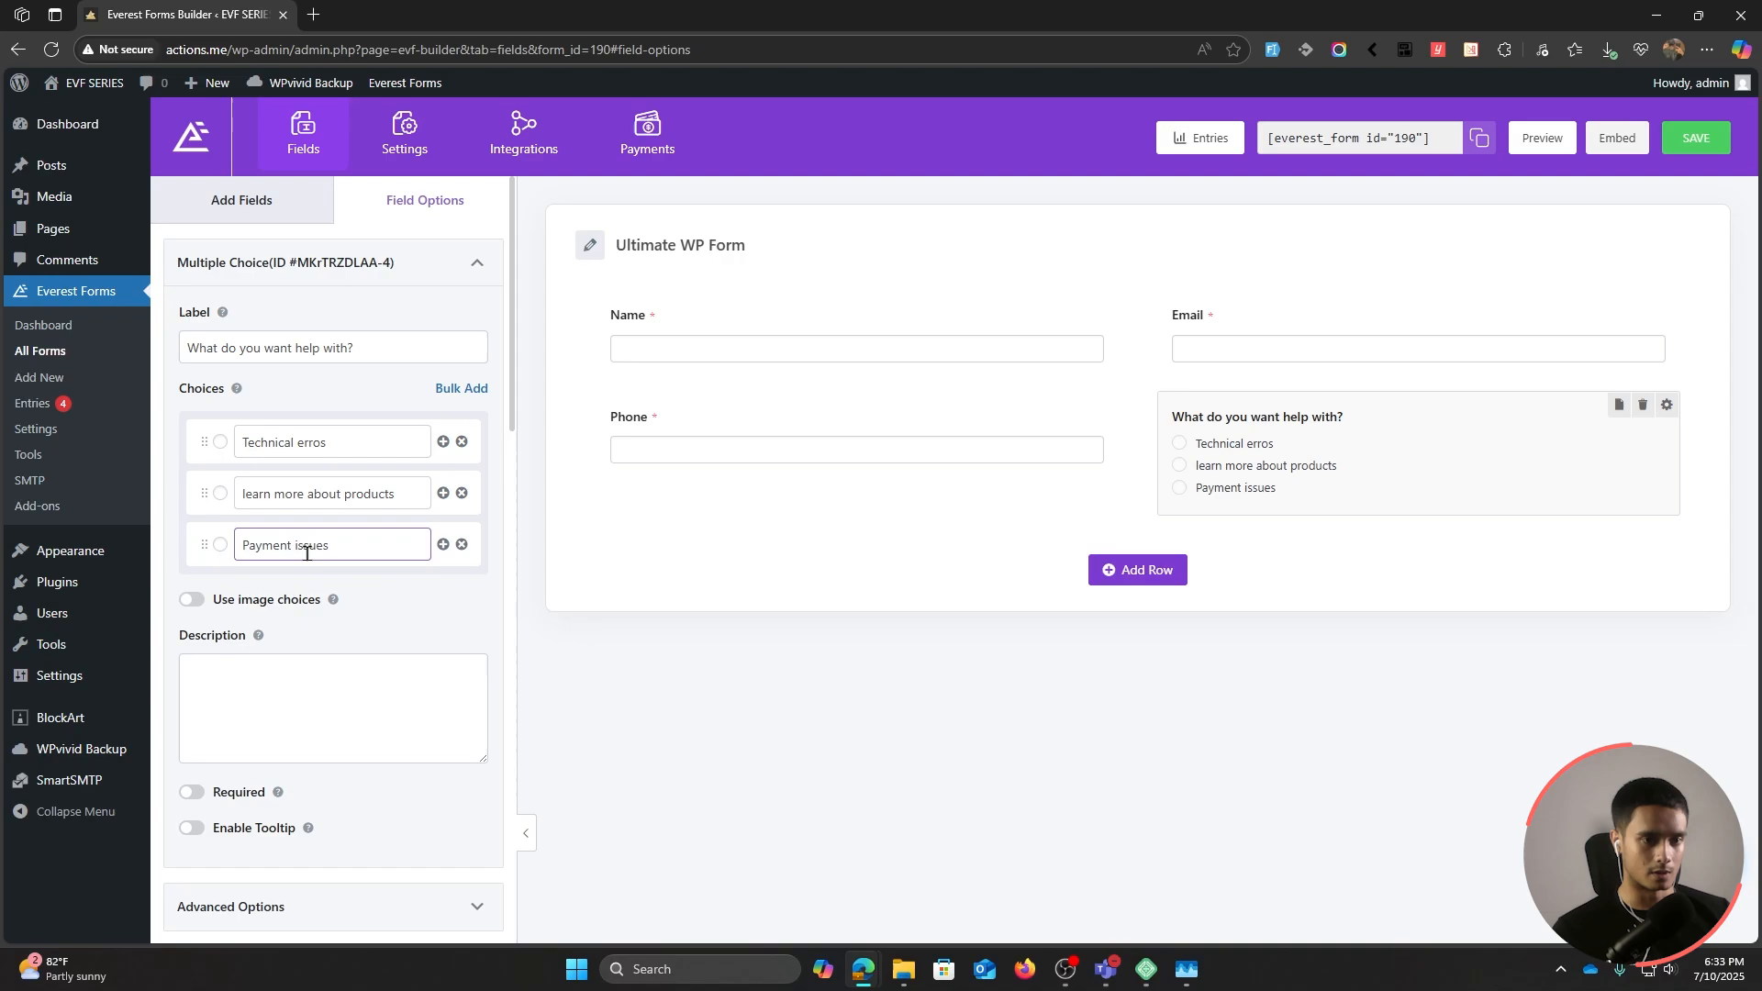
pyautogui.click(736, 560)
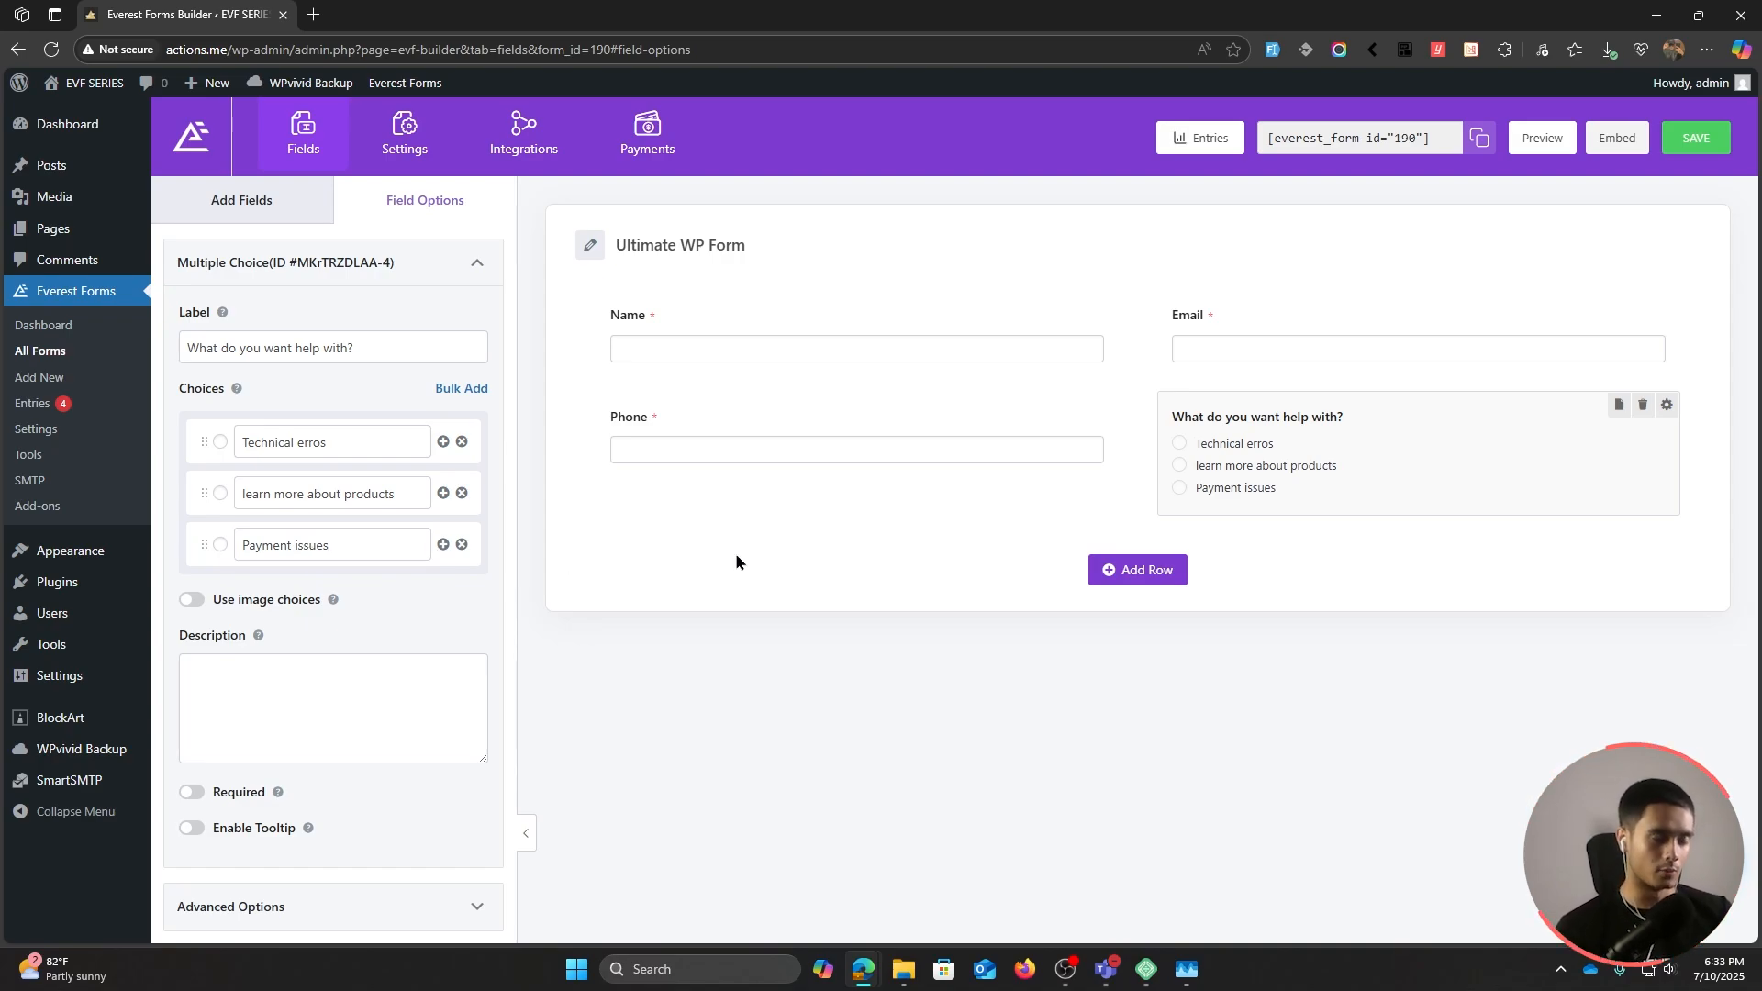
# Step: Fix the typos so the choices read 'Technical errors' and 'Learn more about products'
pyautogui.click(322, 443)
pyautogui.write('r')
pyautogui.click(872, 592)
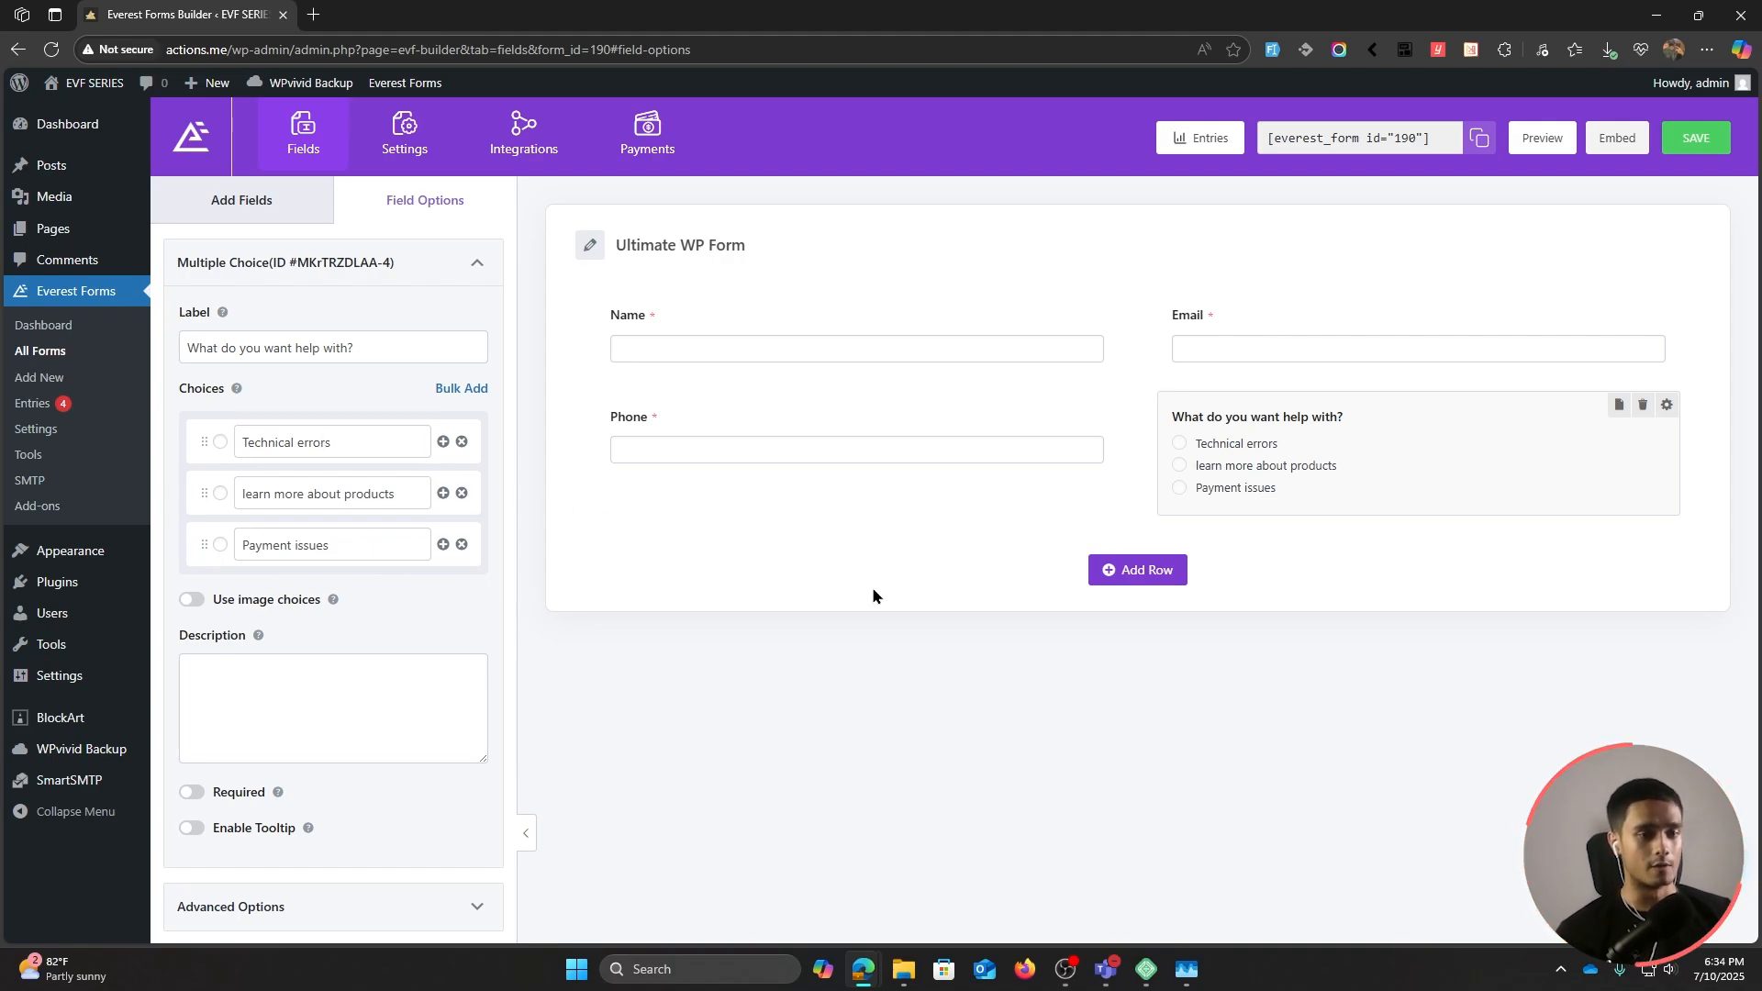
pyautogui.click(242, 494)
pyautogui.press('Delete')
pyautogui.write('L')
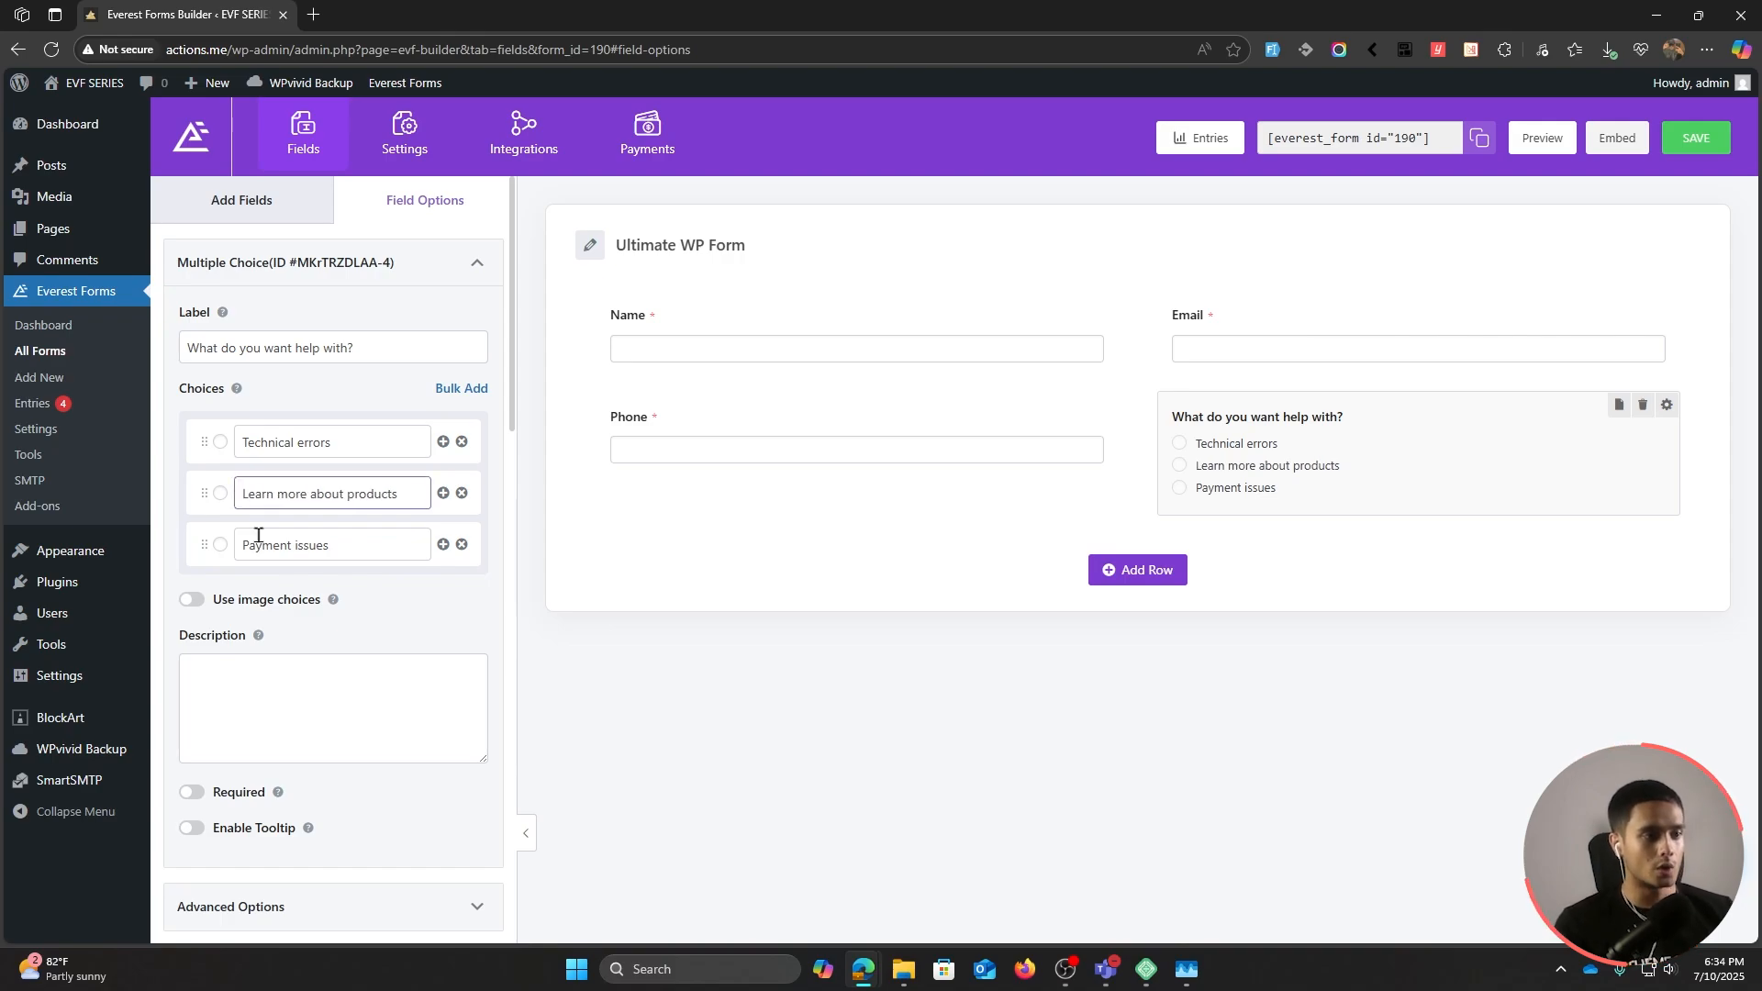
pyautogui.click(807, 556)
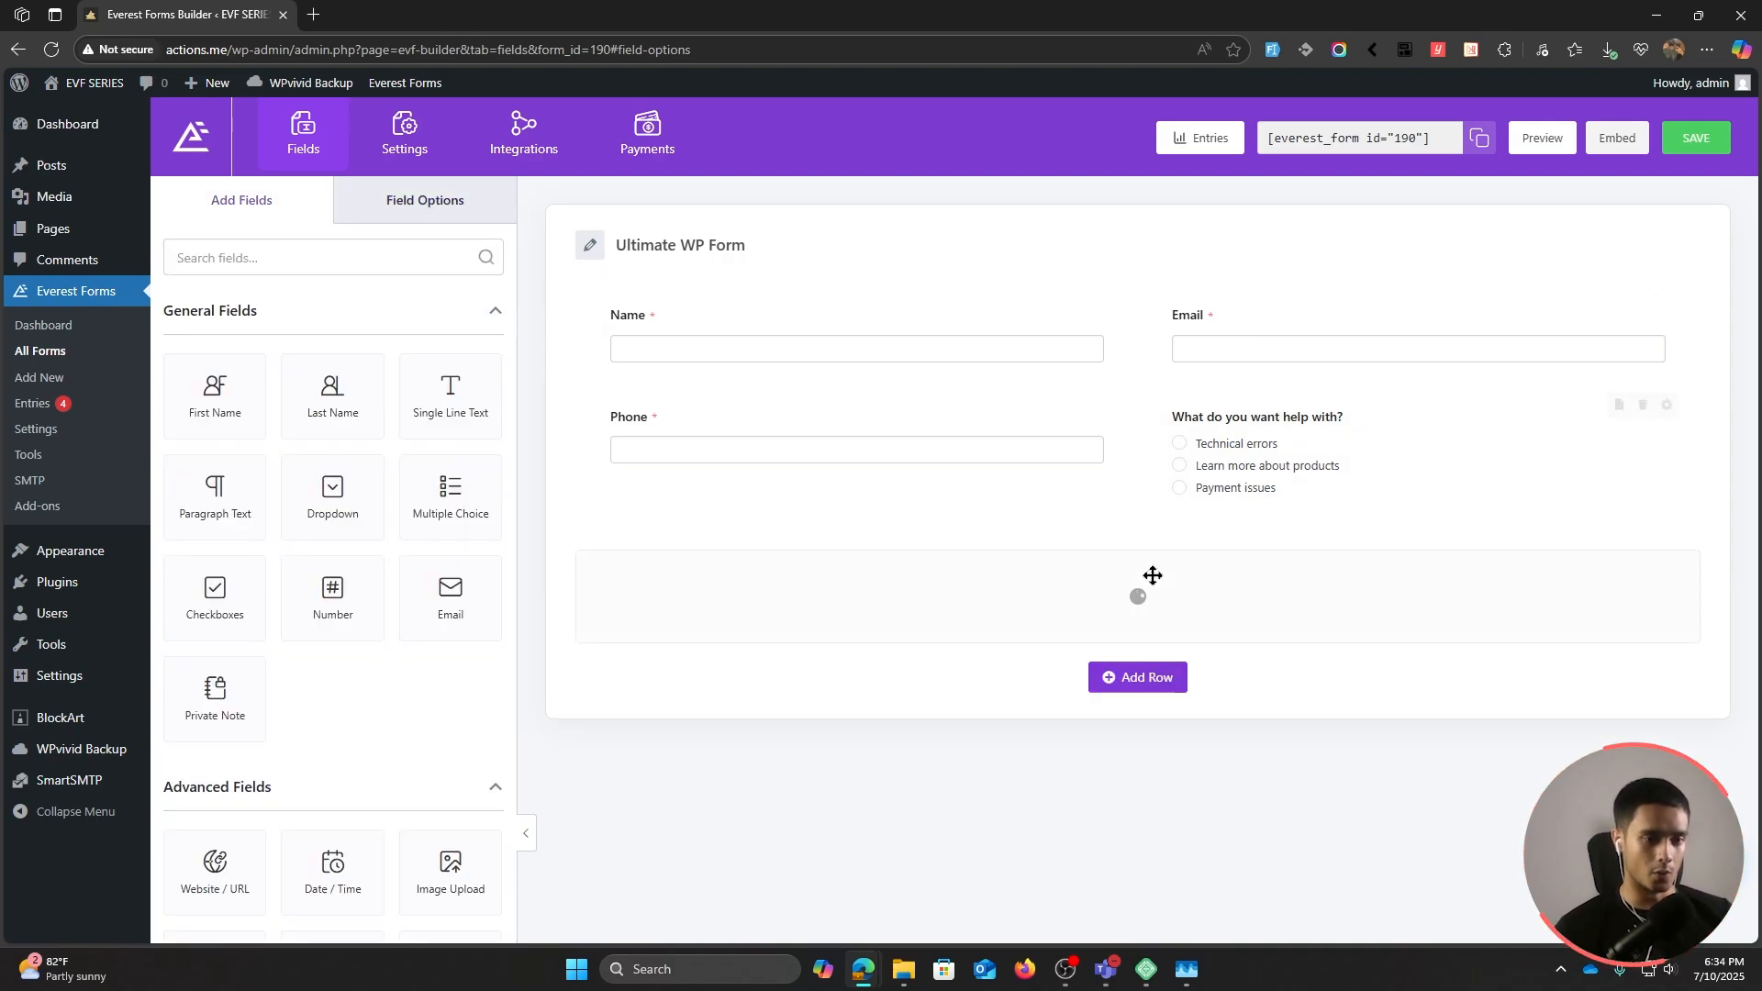
# Step: Add a new row with a Dropdown labelled 'Choose the product you are having issues with:'
pyautogui.click(1146, 578)
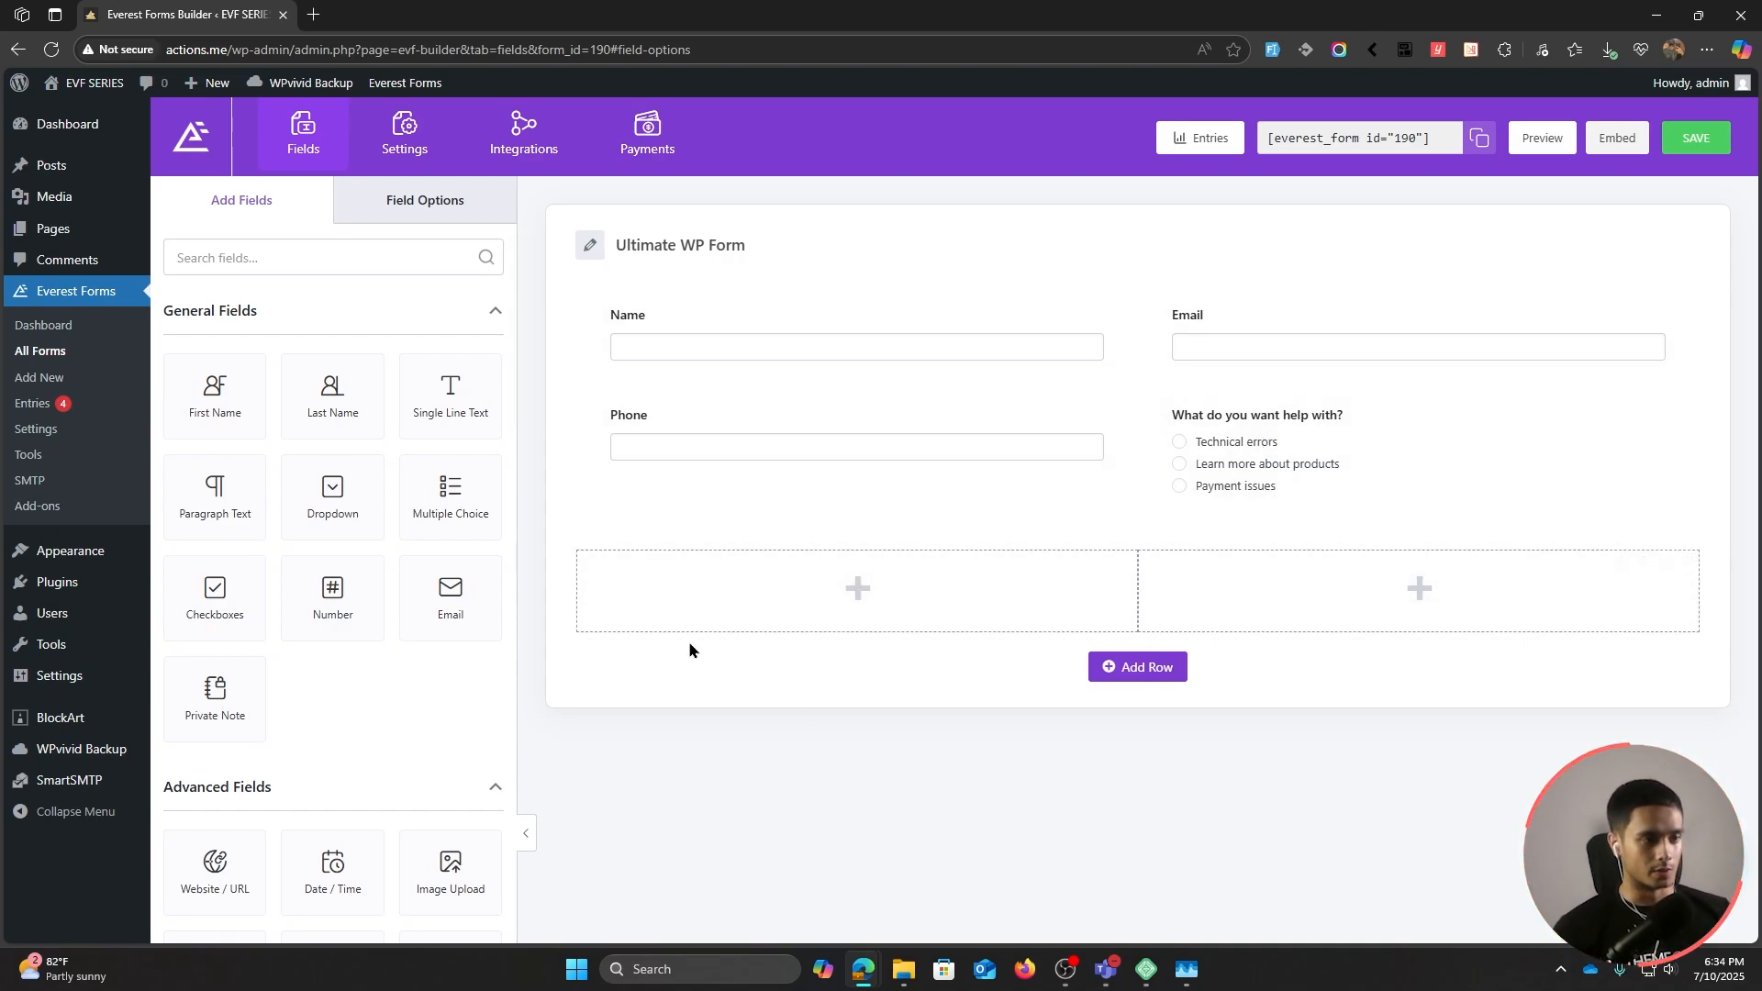
pyautogui.moveTo(323, 521); pyautogui.dragTo(739, 606)
pyautogui.click(822, 590)
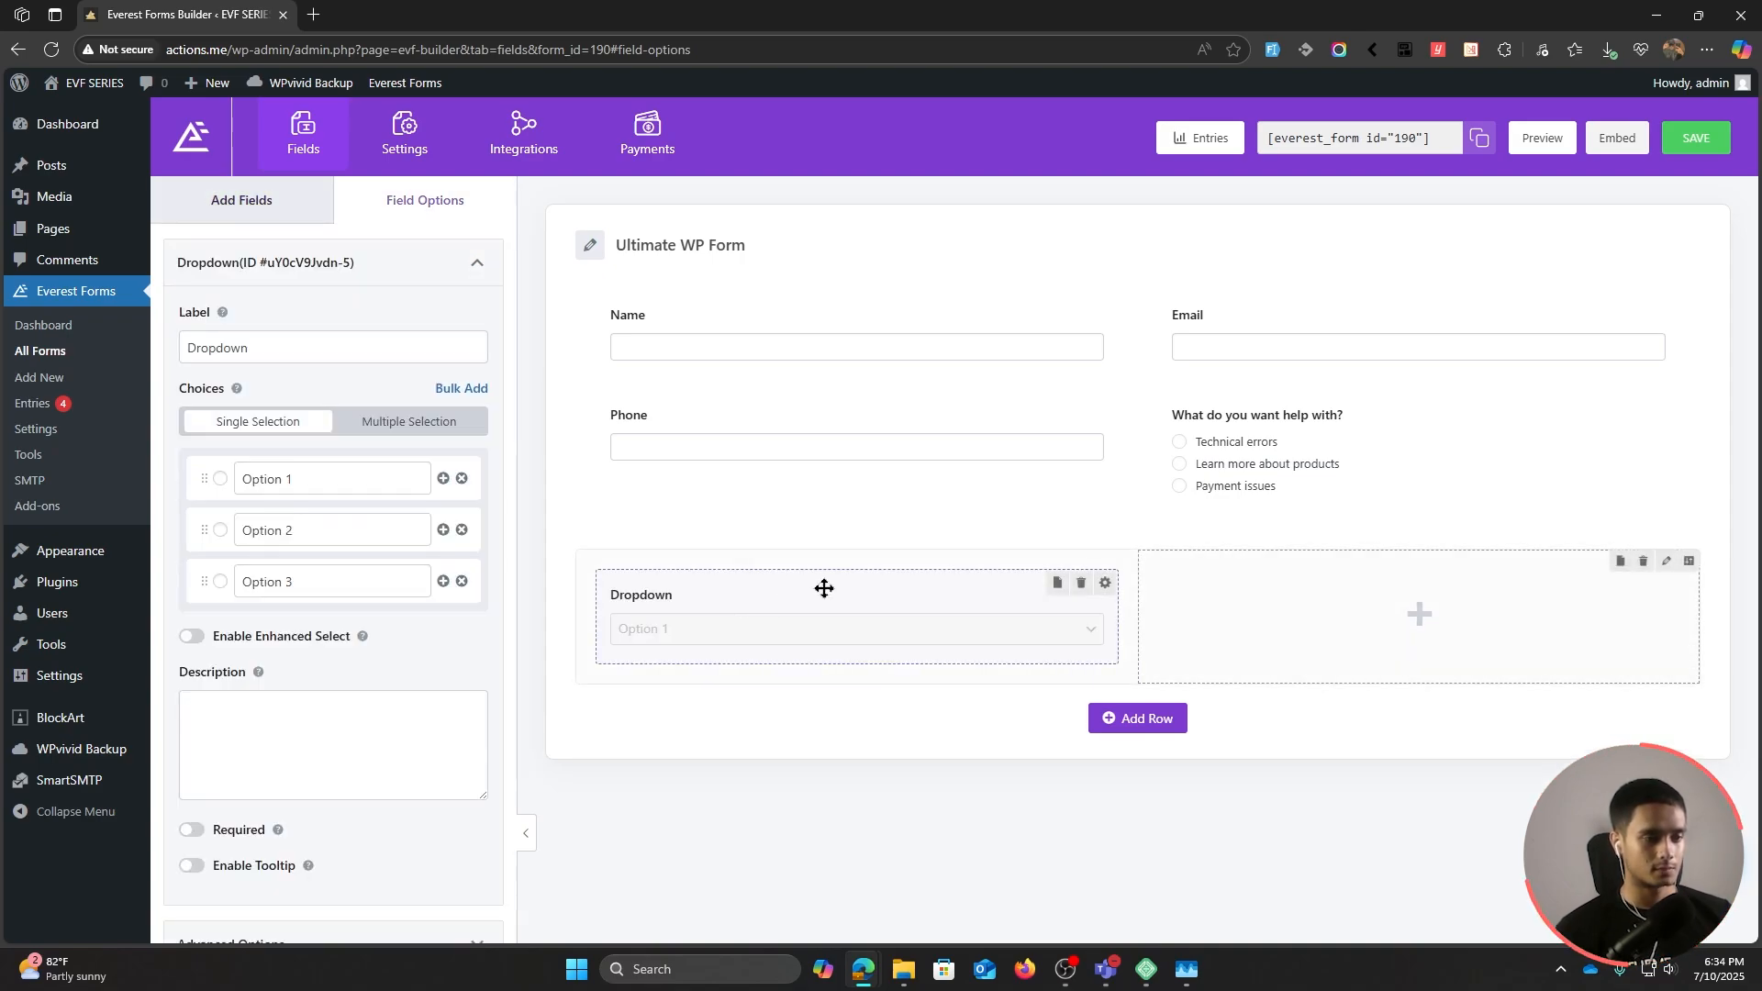
pyautogui.doubleClick(287, 347)
pyautogui.write('C')
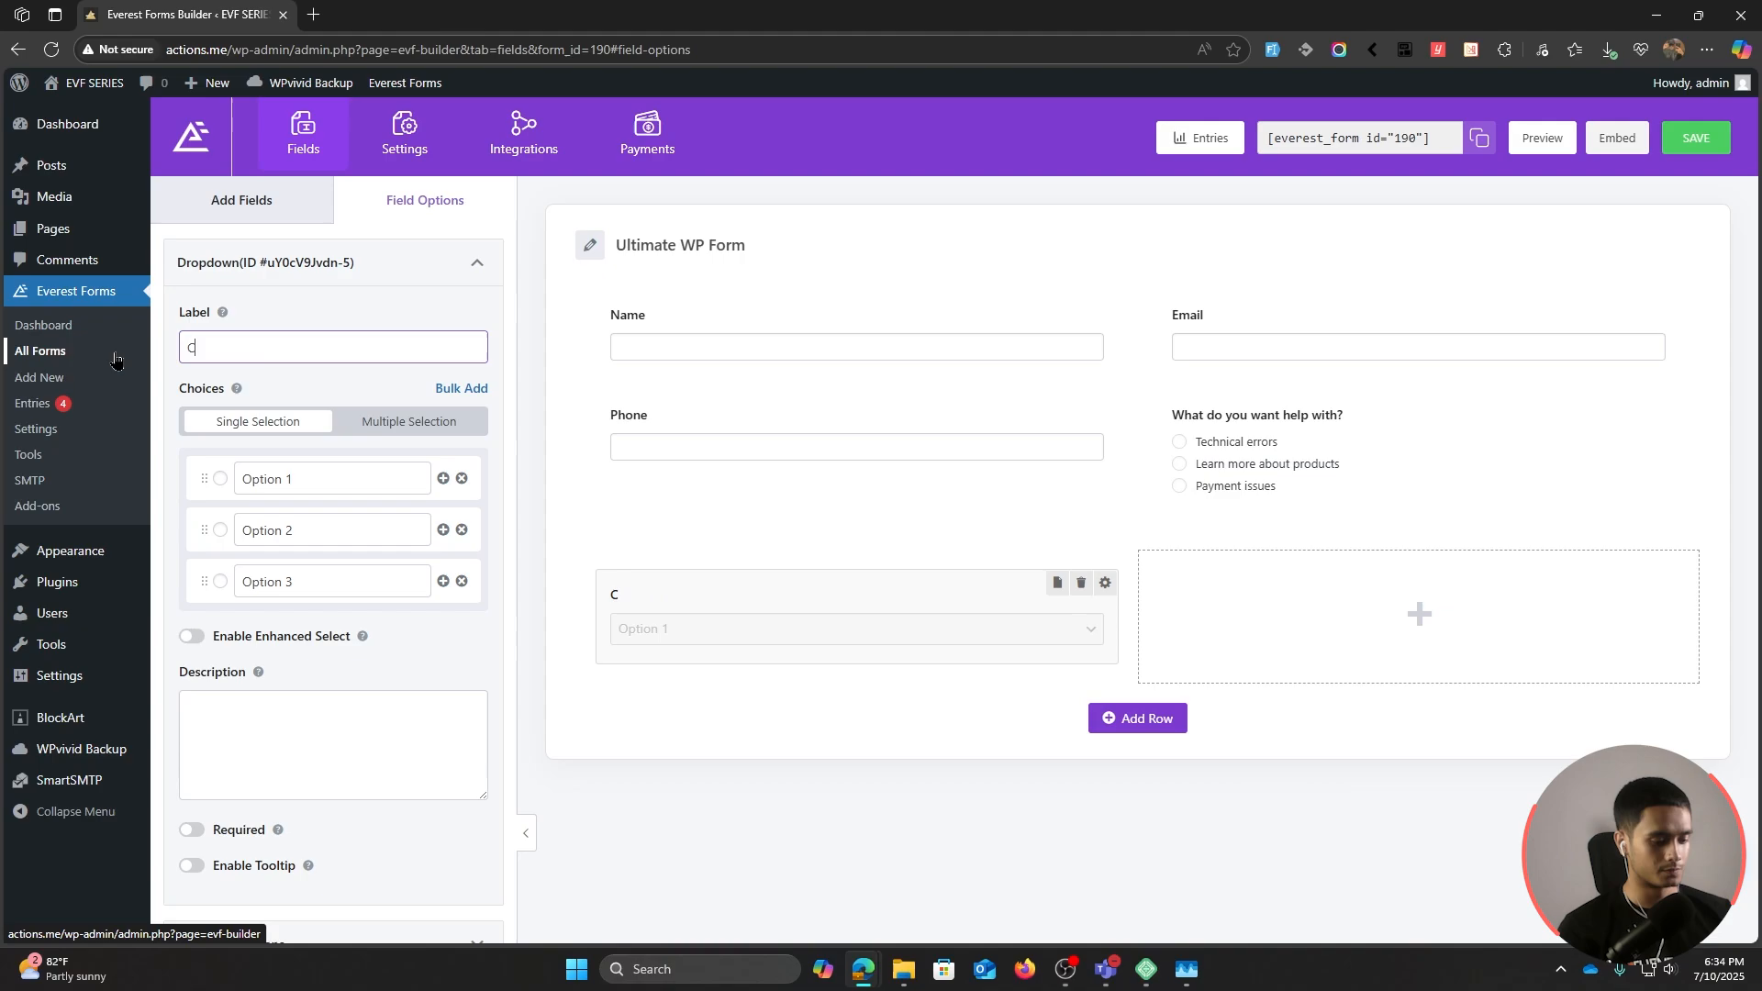
pyautogui.write('hoose the prio')
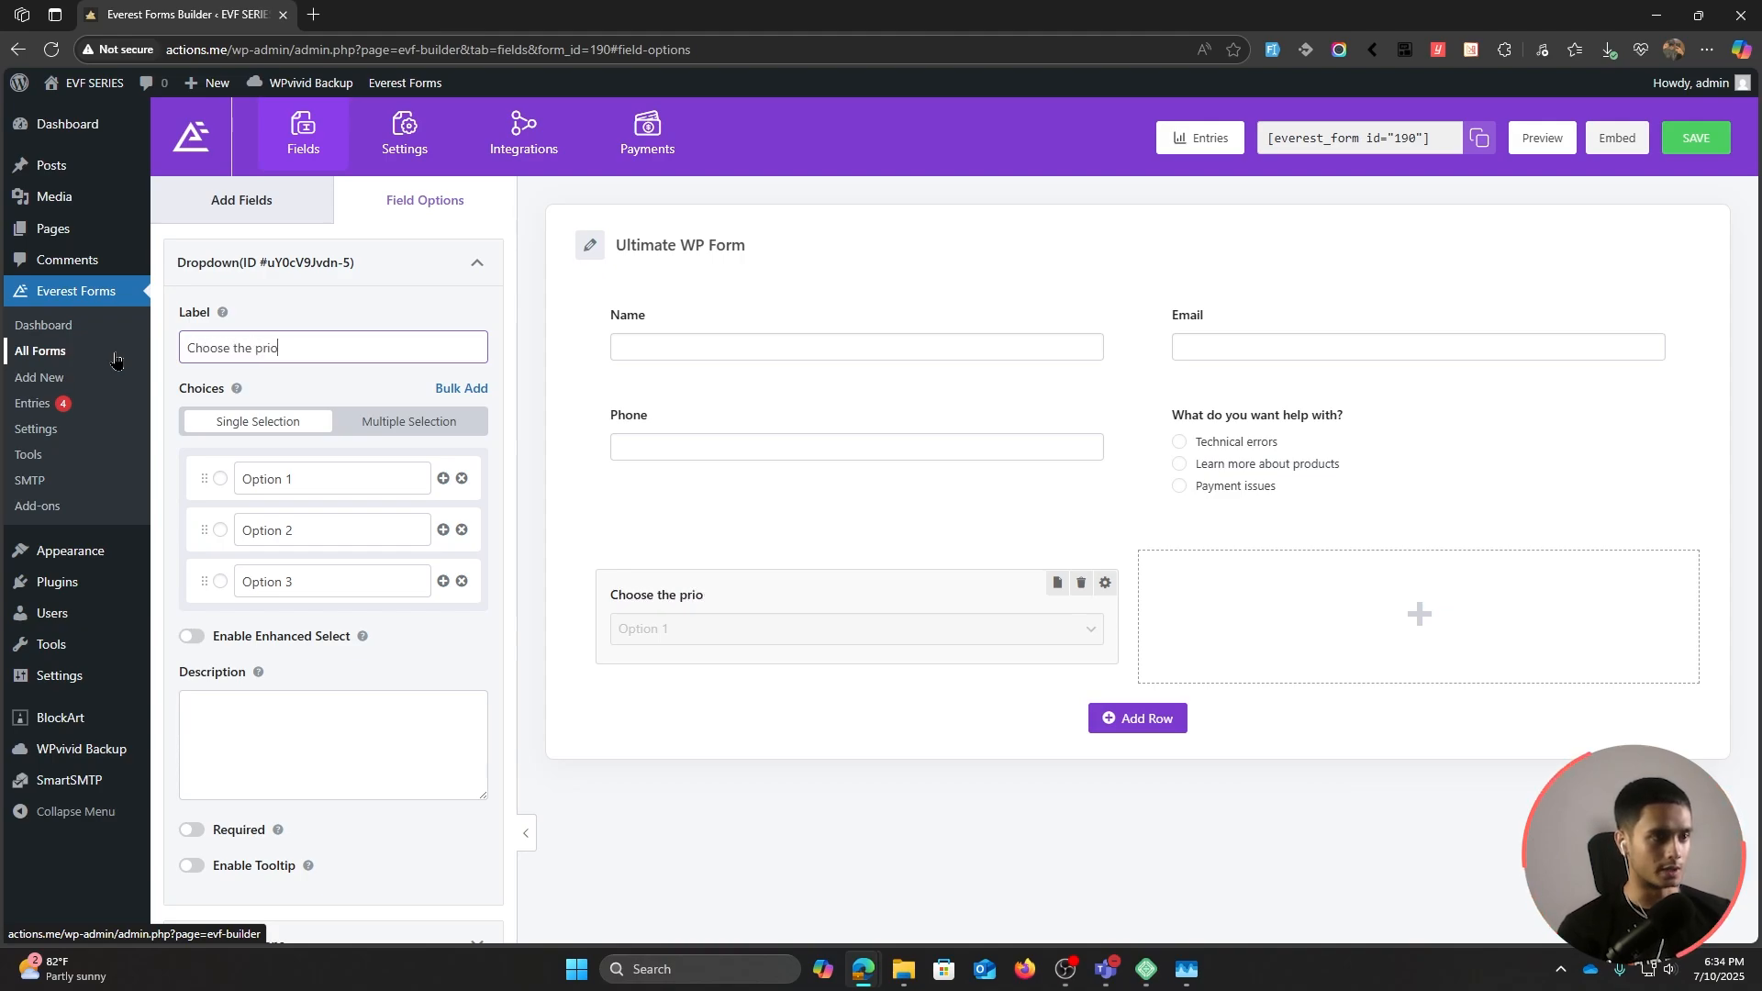
pyautogui.press('BackSpace')
pyautogui.press('BackSpace')
pyautogui.write('oducts')
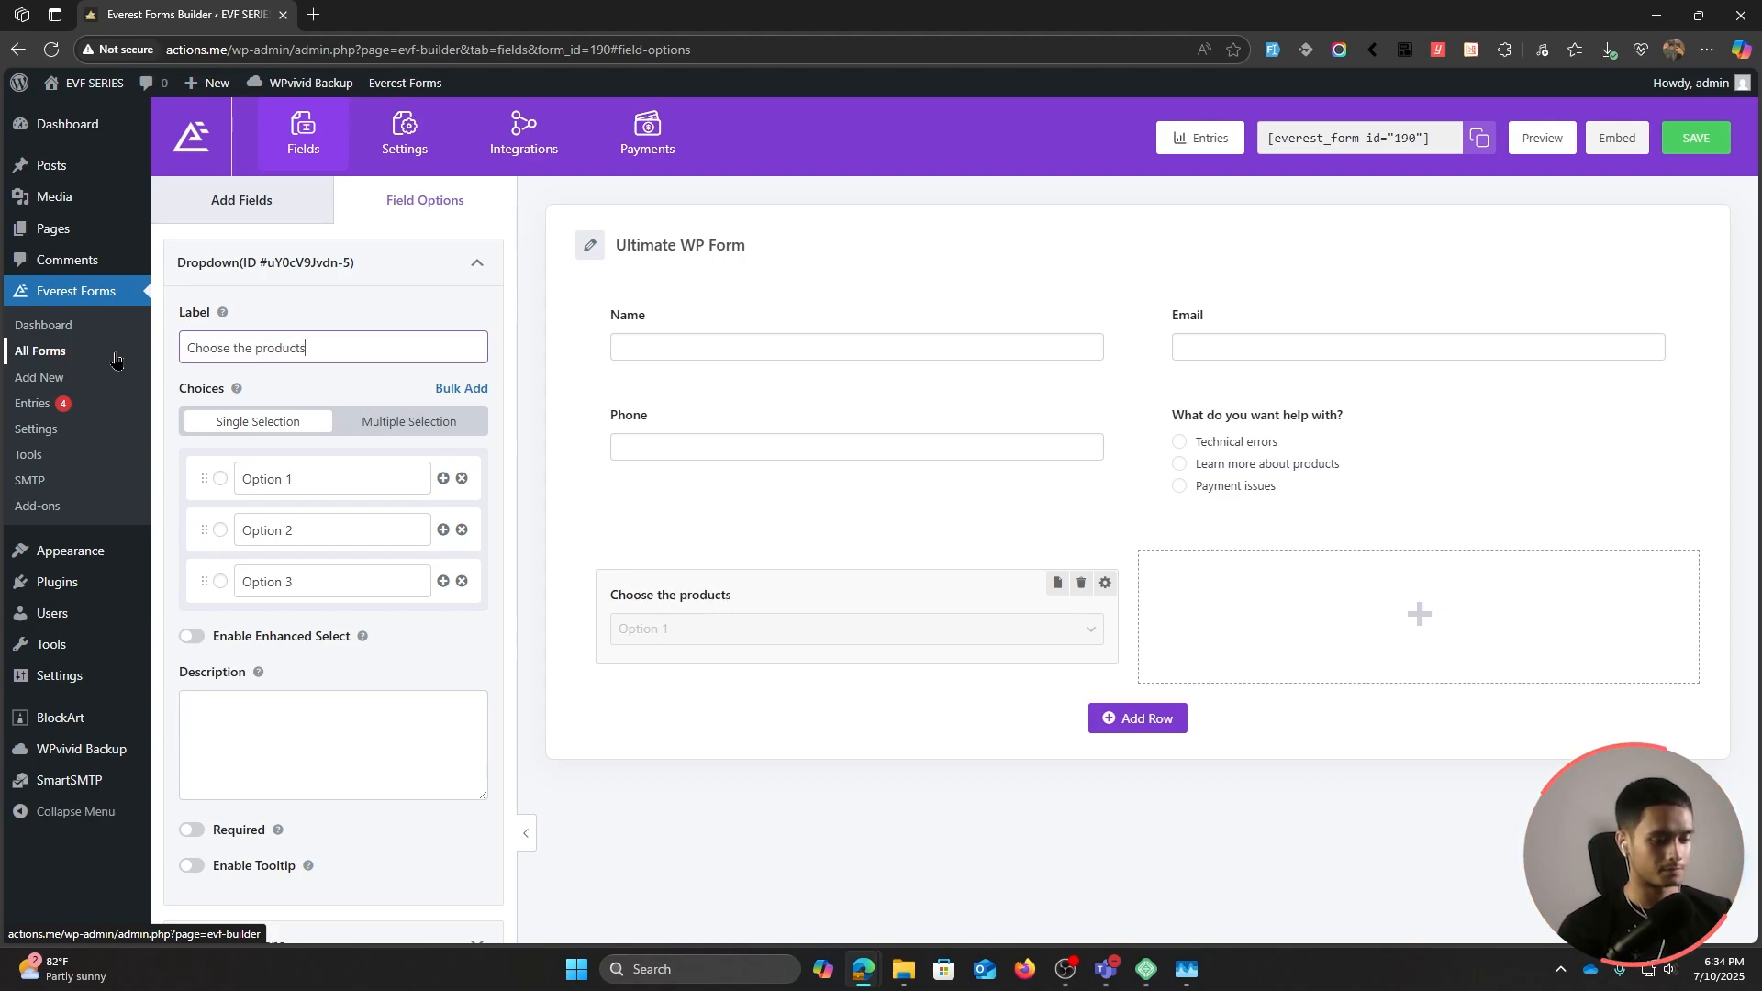
pyautogui.press('BackSpace')
pyautogui.write('youare')
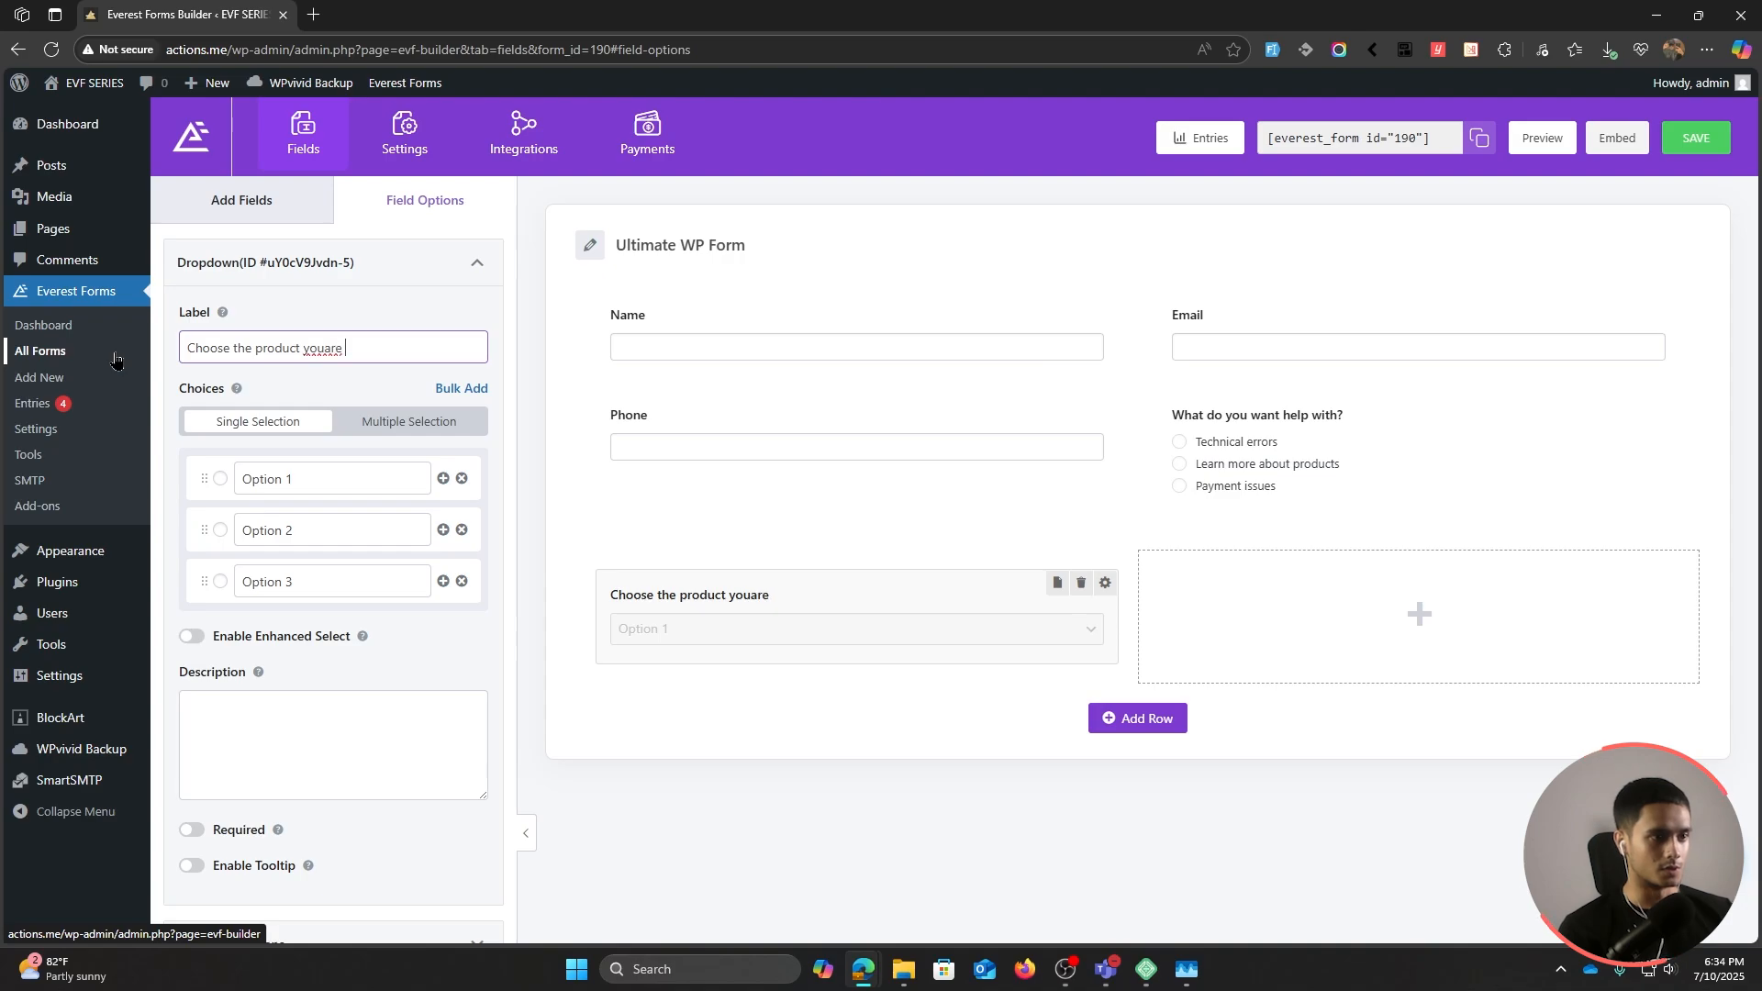
pyautogui.hotkey('ctrl', 'BackSpace')
pyautogui.write('yo')
pyautogui.write('having')
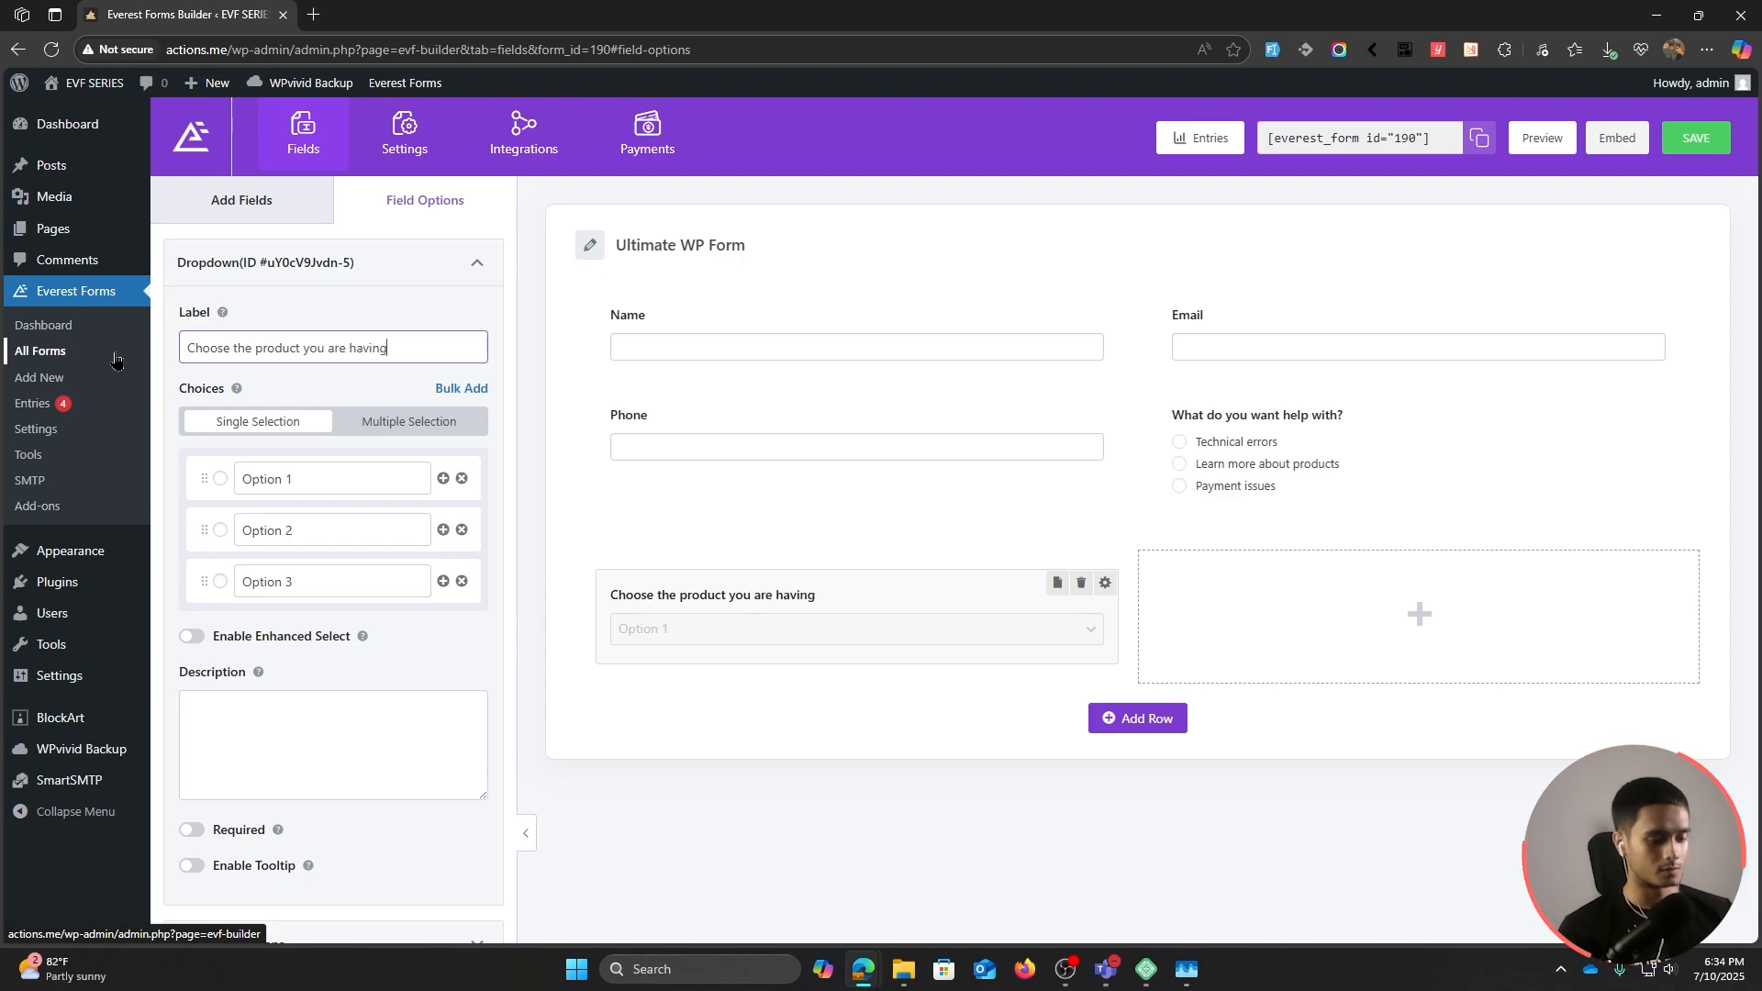
pyautogui.write(' issues with:')
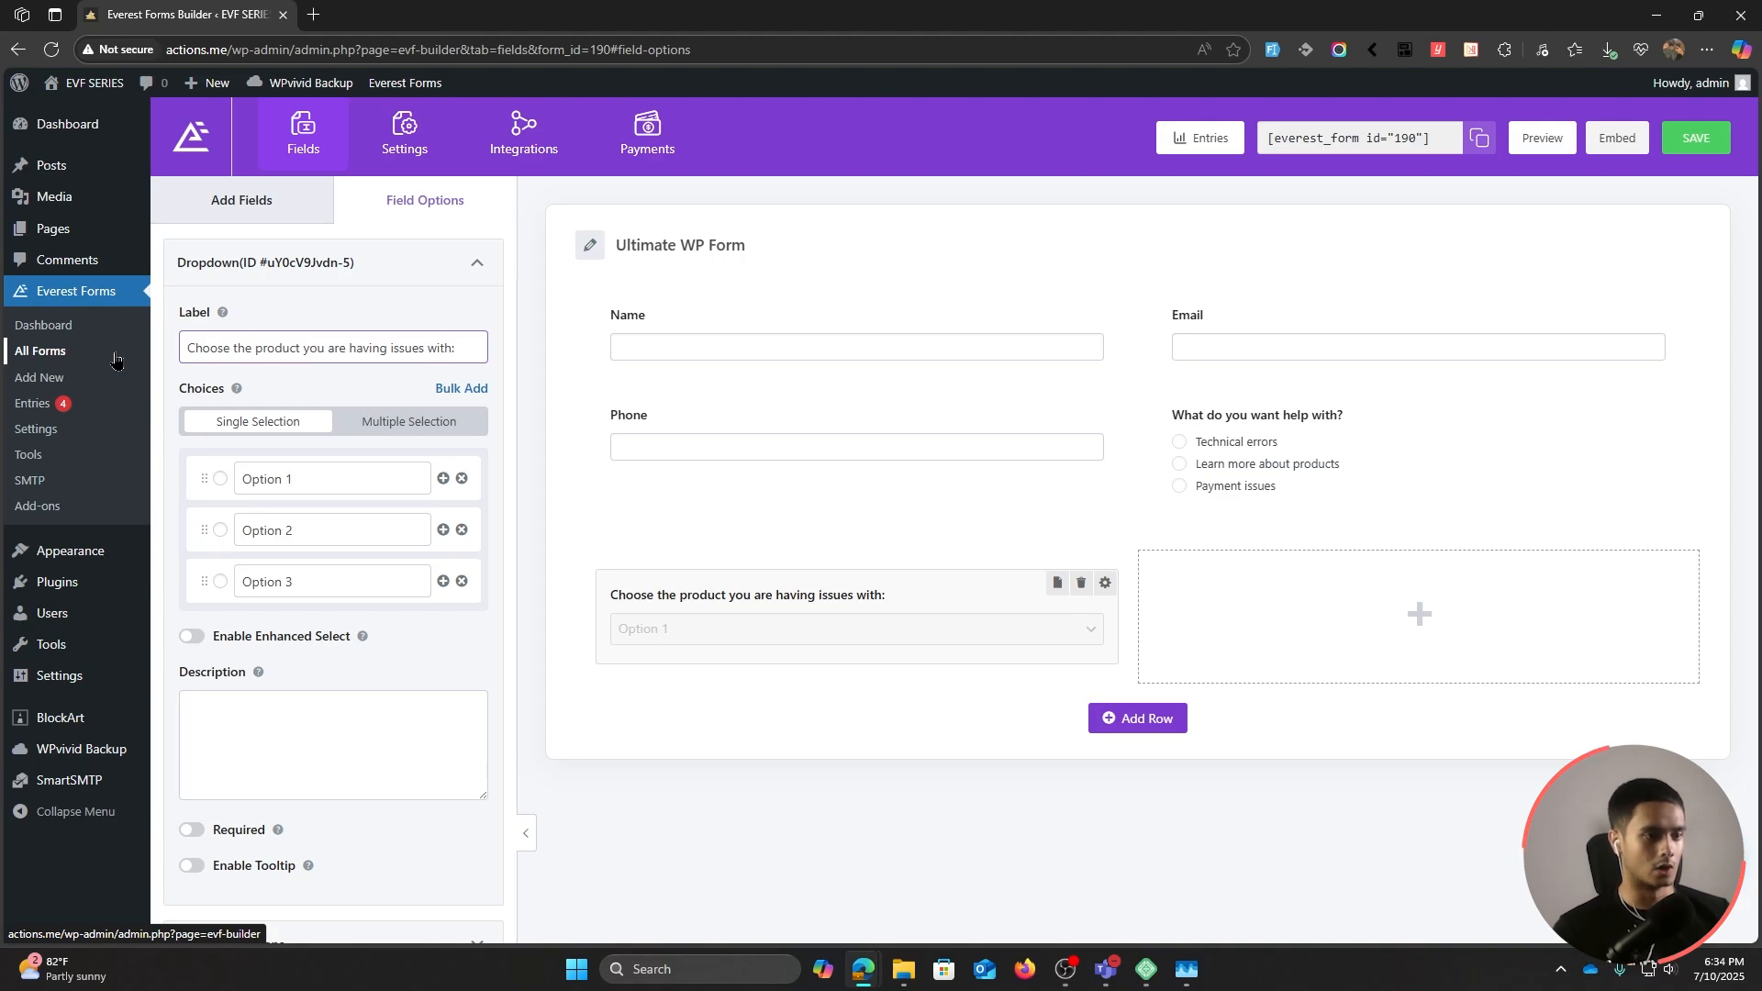
# Step: Rename the dropdown options to Blaster 1000, Blaster 2000 and Blaster 3000
pyautogui.tripleClick(292, 473)
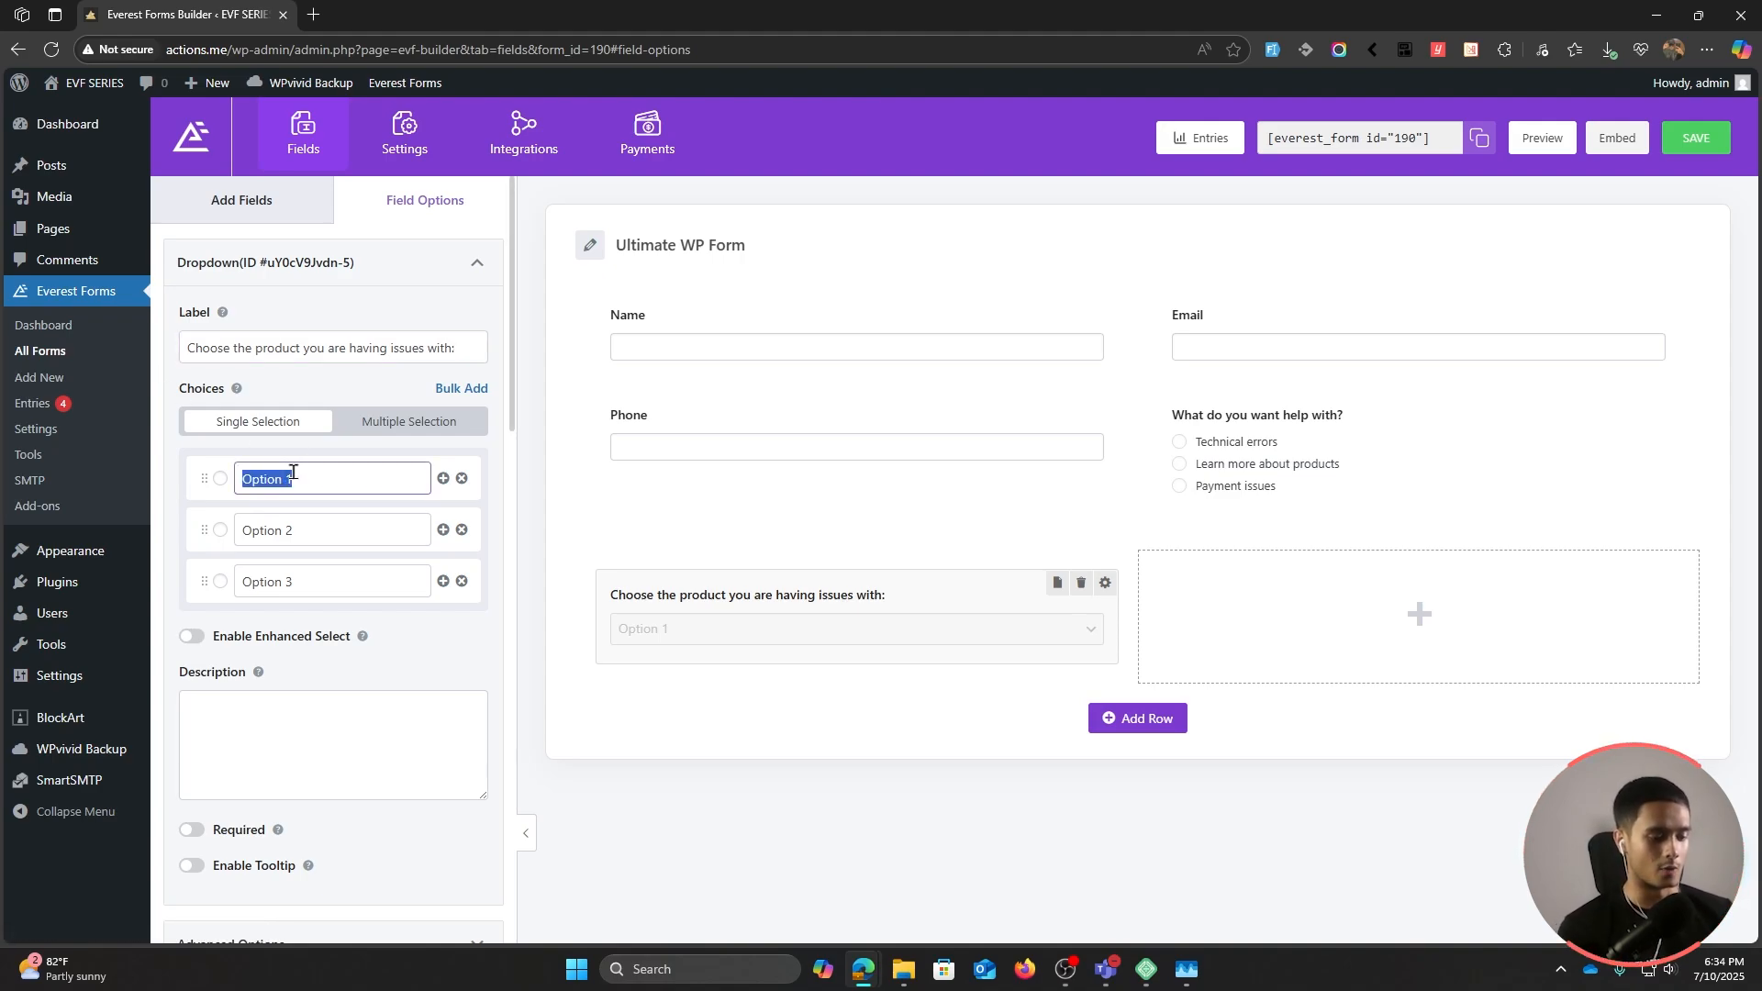
pyautogui.write('Blaster 1000')
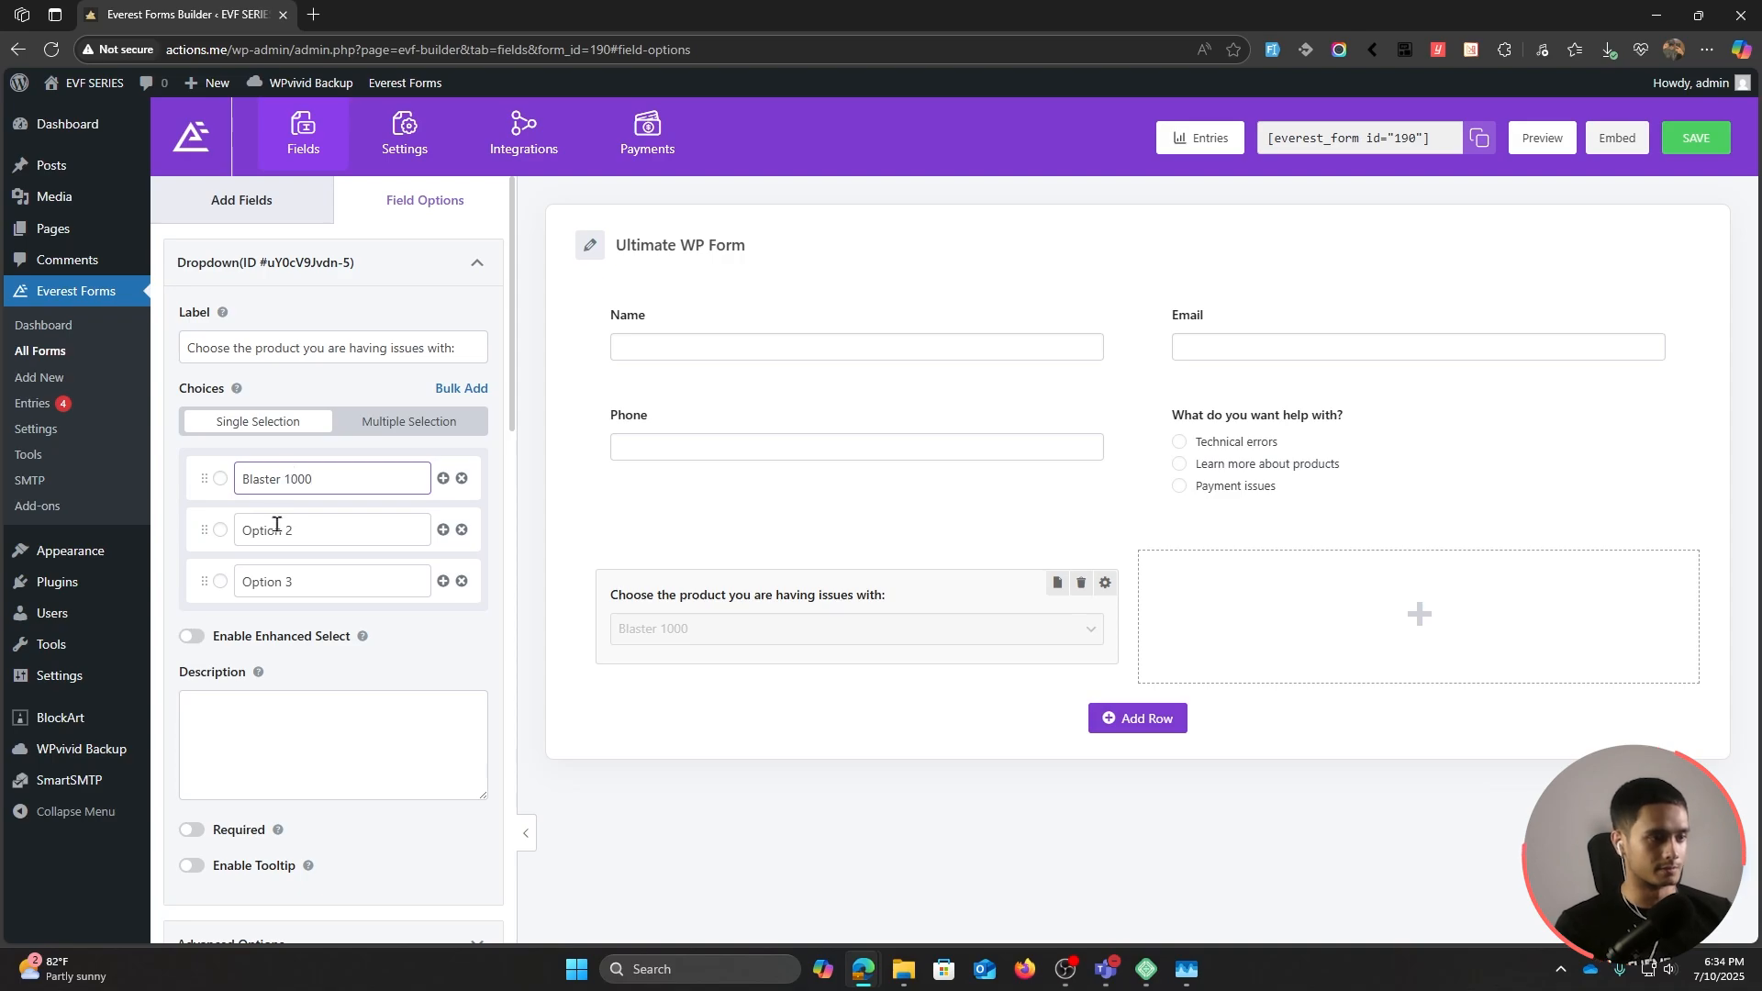
pyautogui.tripleClick(275, 524)
pyautogui.write('Blaster 2000')
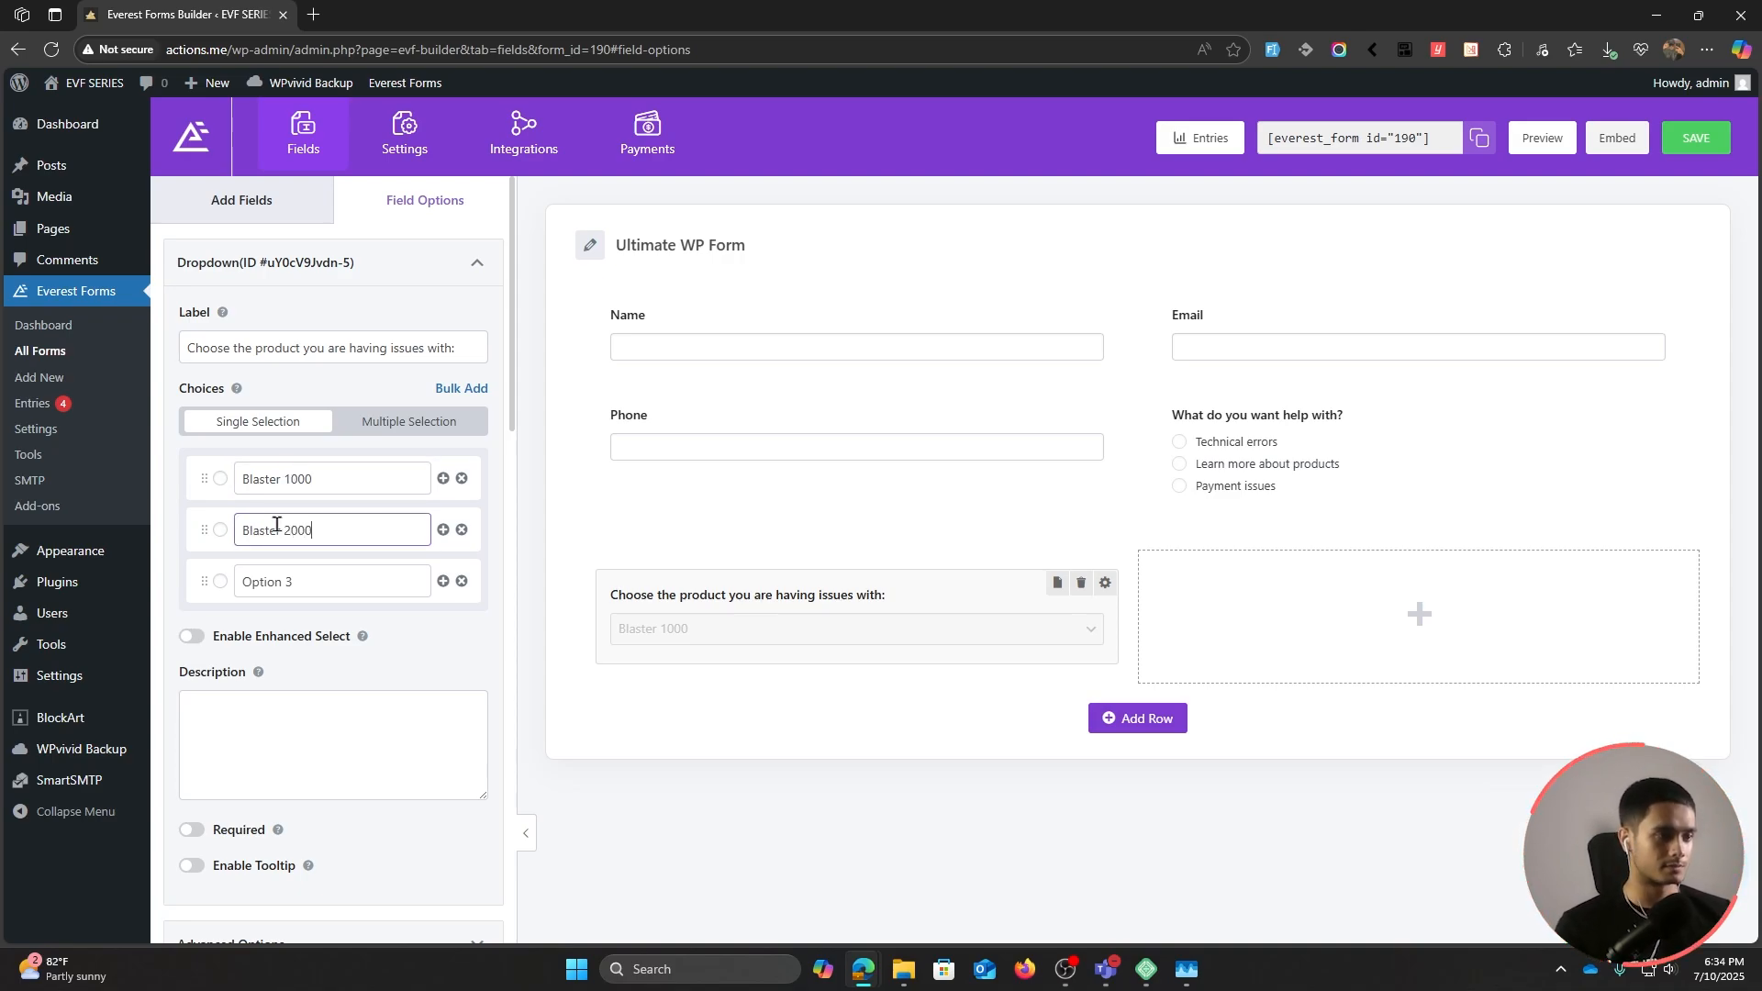
pyautogui.tripleClick(312, 584)
pyautogui.write('Blaster 3000')
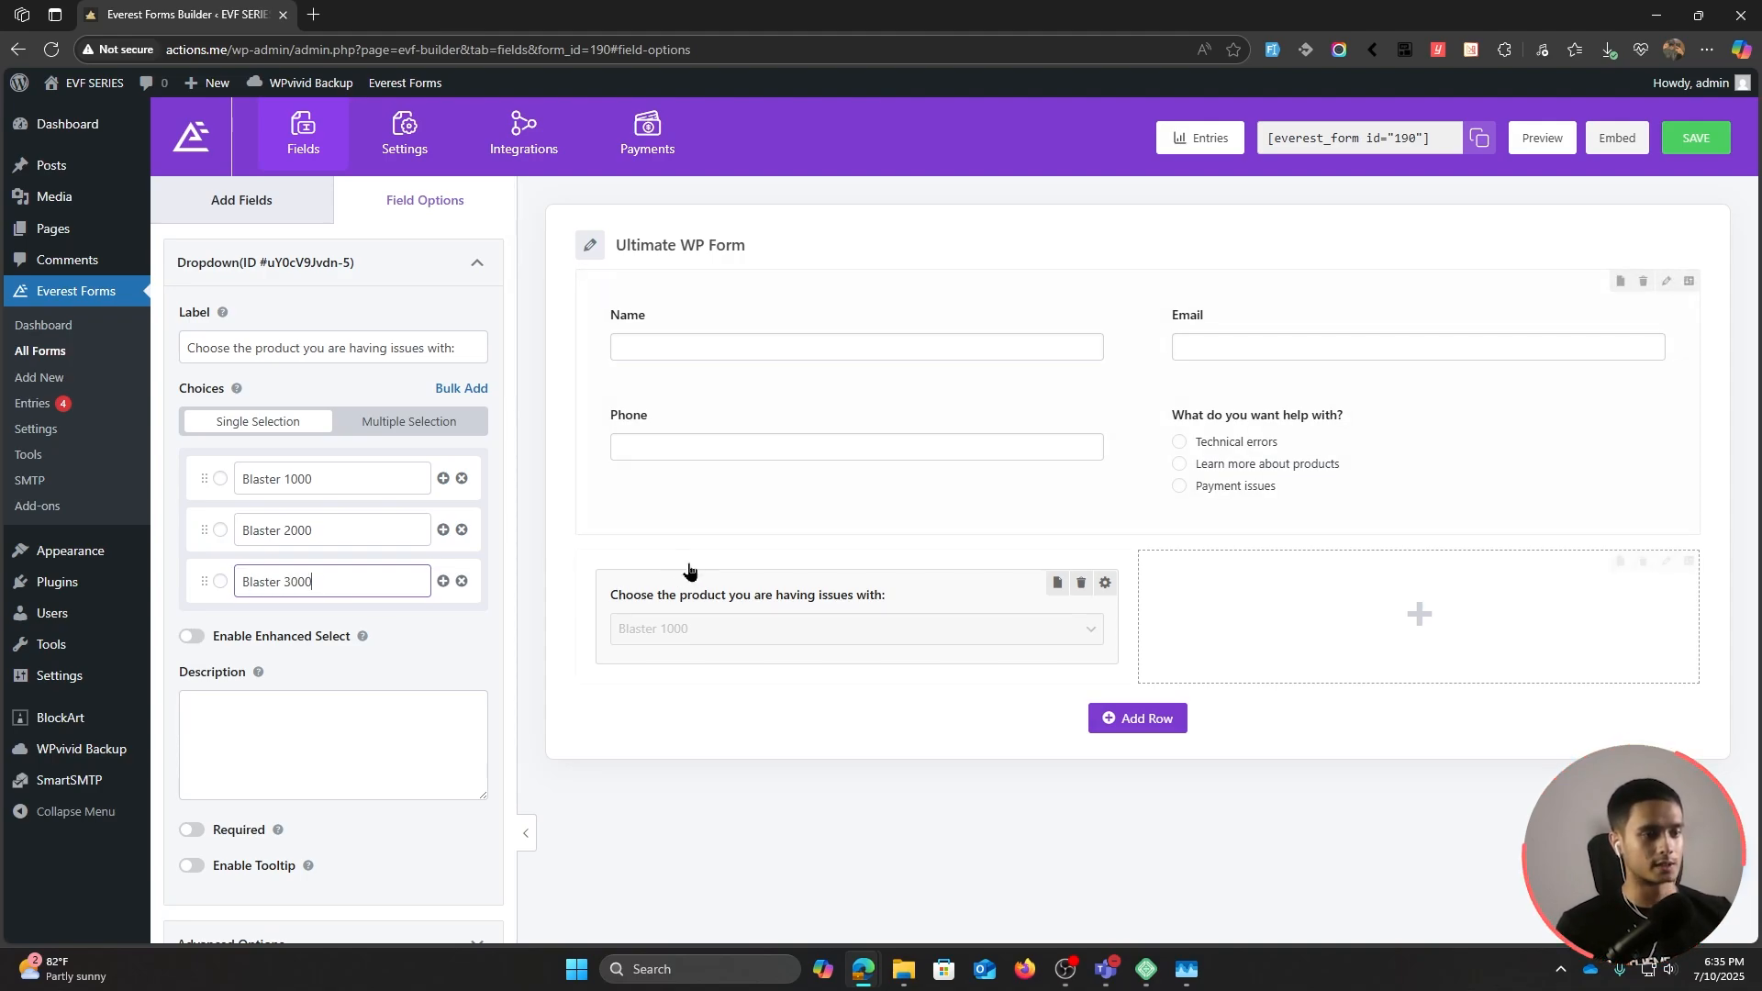
pyautogui.click(457, 648)
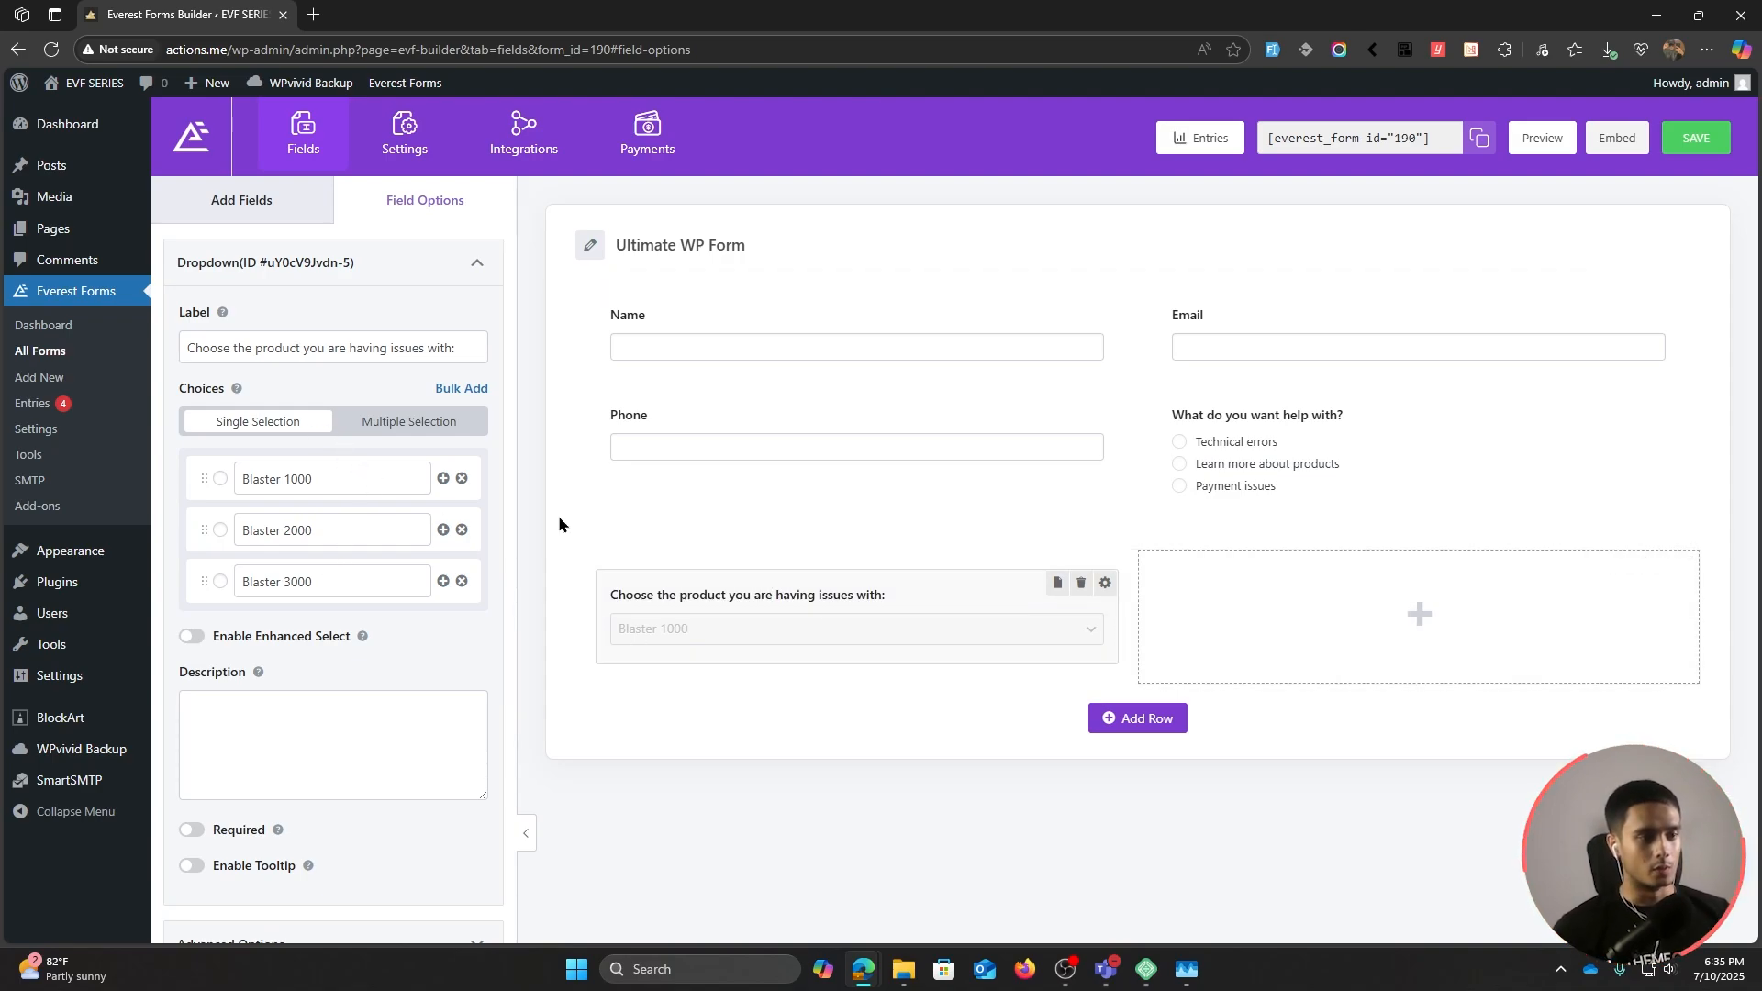
pyautogui.click(249, 201)
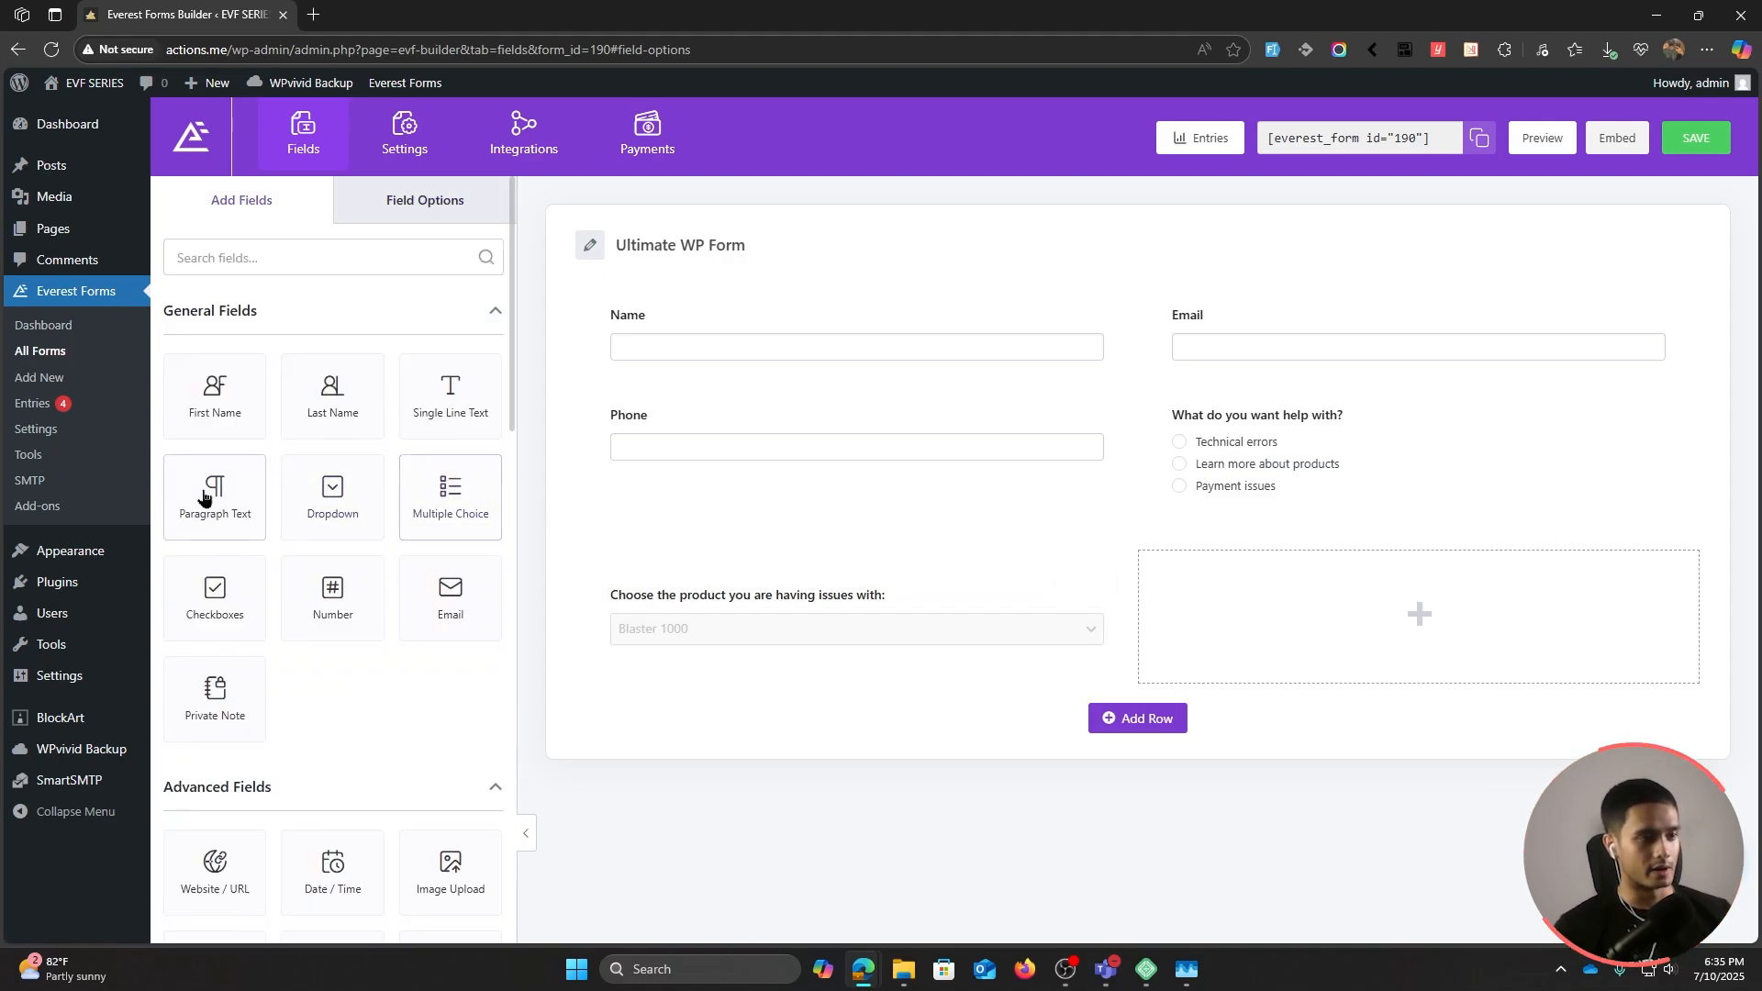
# Step: Add a required paragraph field 'Explain your error in detail' in the row's right column
pyautogui.moveTo(217, 500); pyautogui.dragTo(1207, 604)
pyautogui.click(1206, 601)
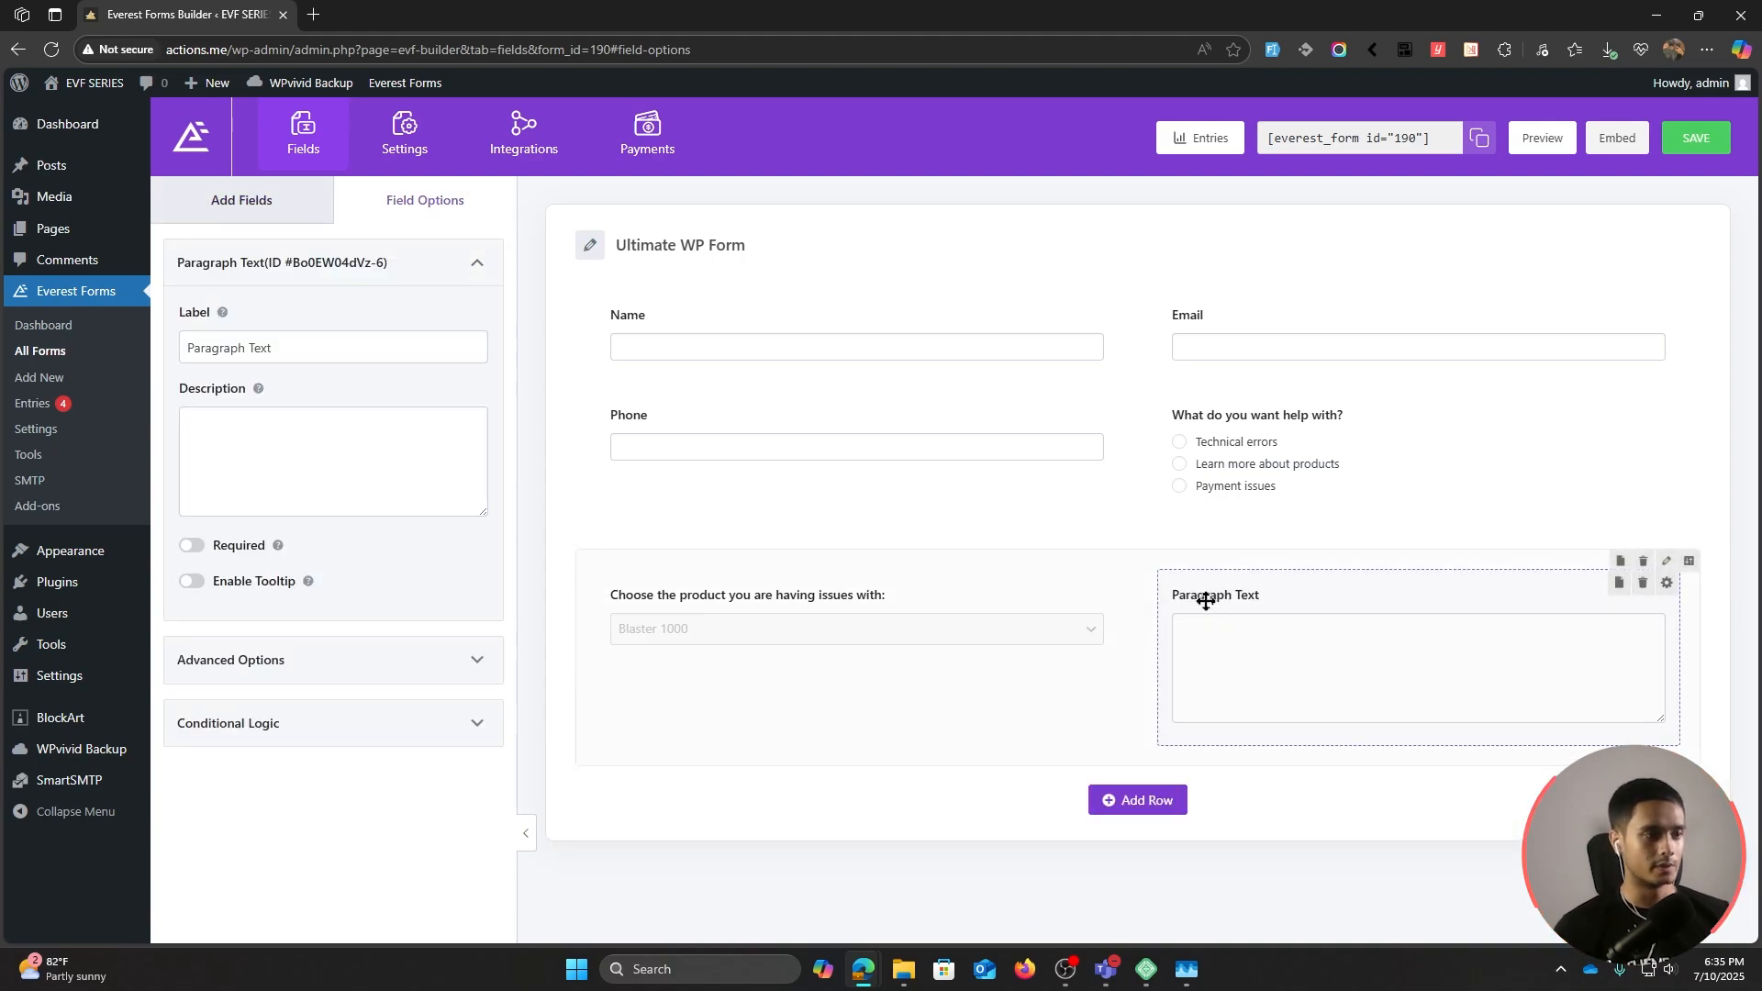
pyautogui.tripleClick(253, 349)
pyautogui.write('Explain')
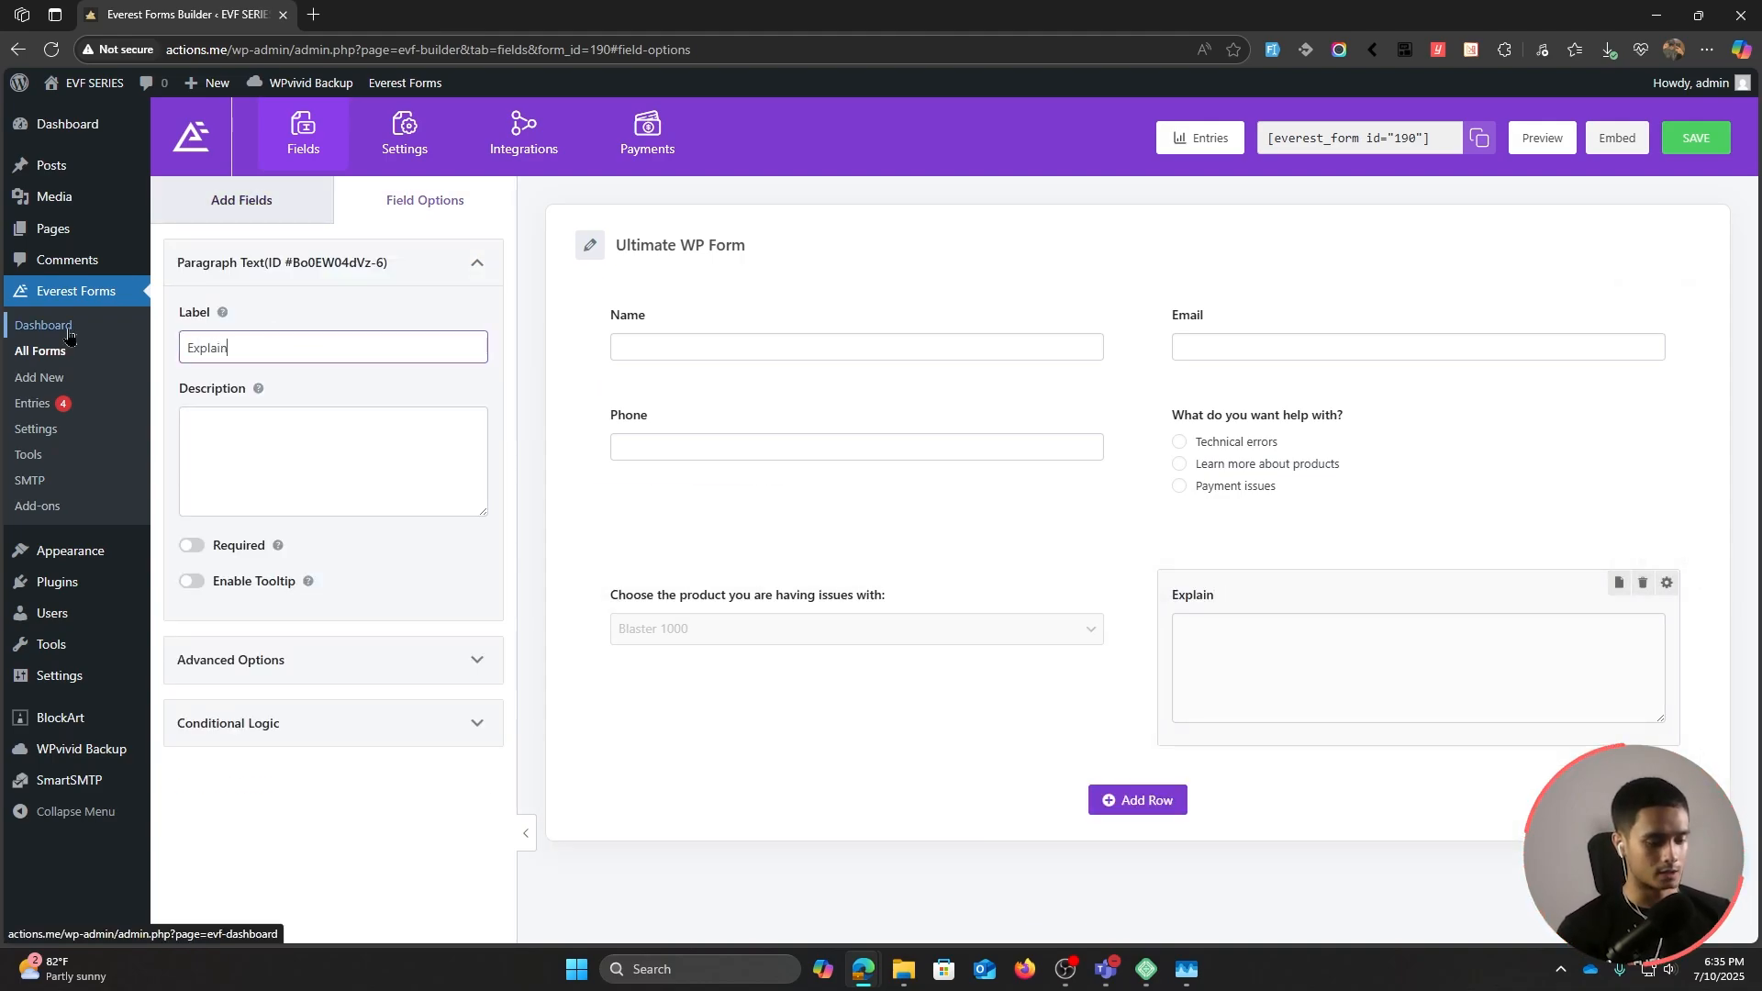
pyautogui.write(' your error in detail')
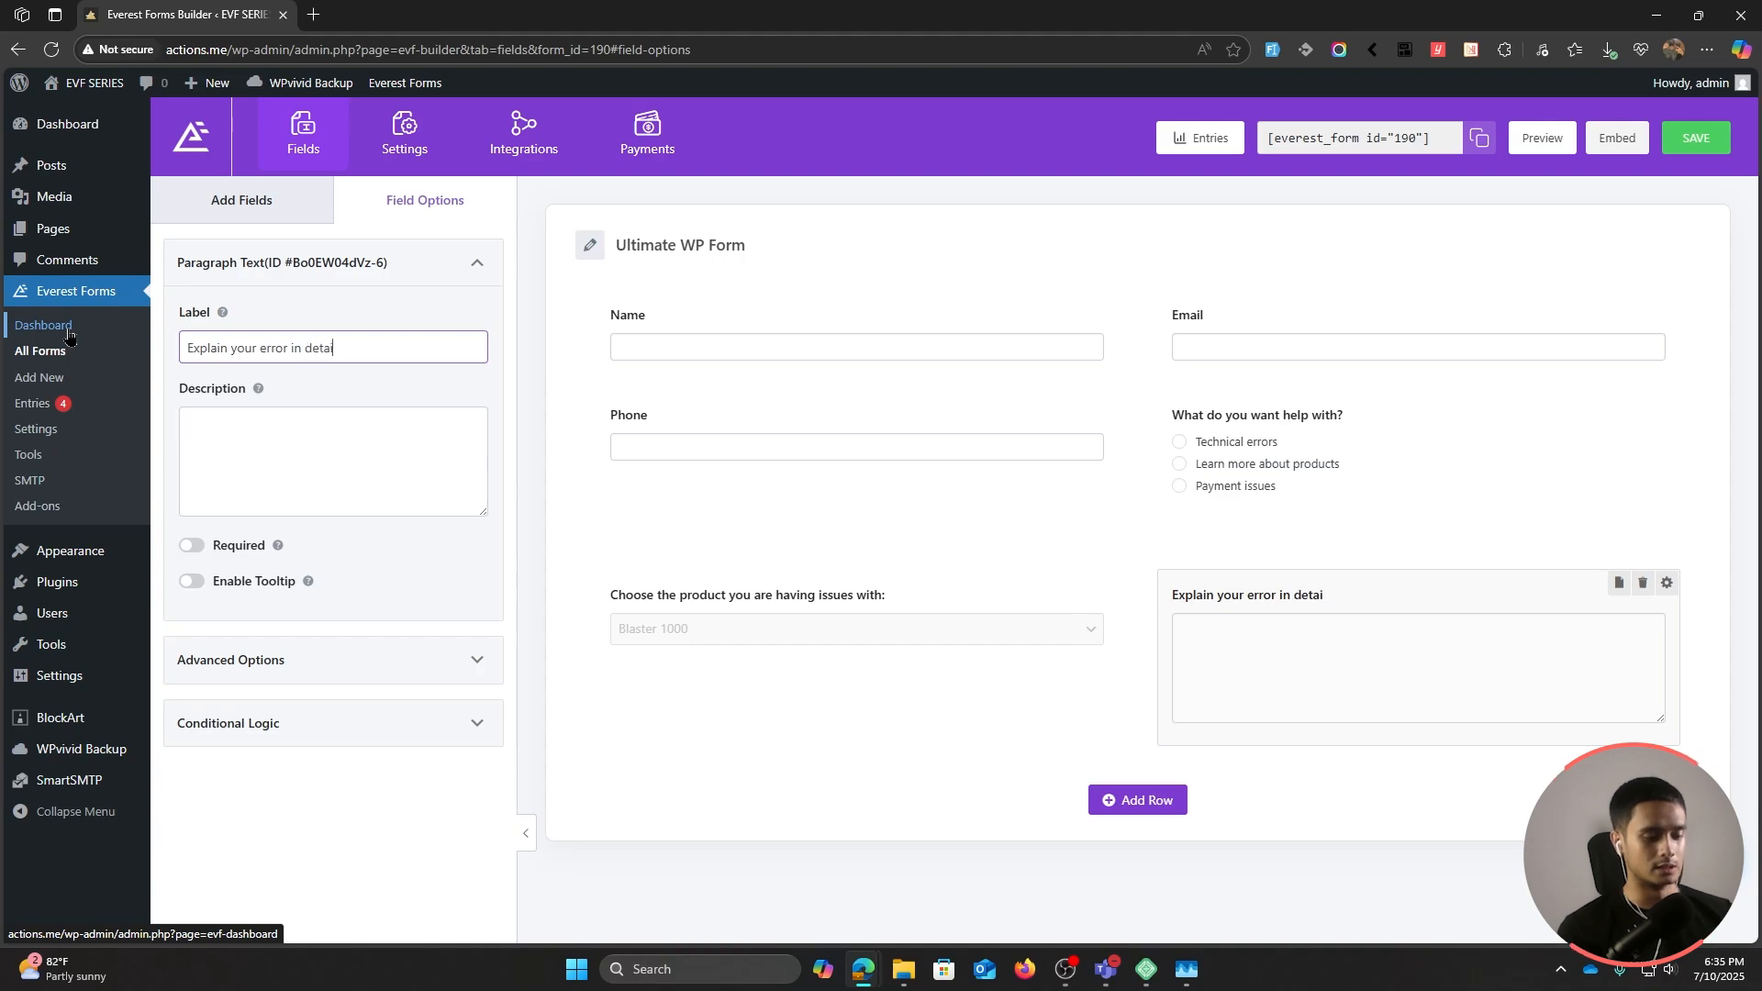
pyautogui.click(193, 547)
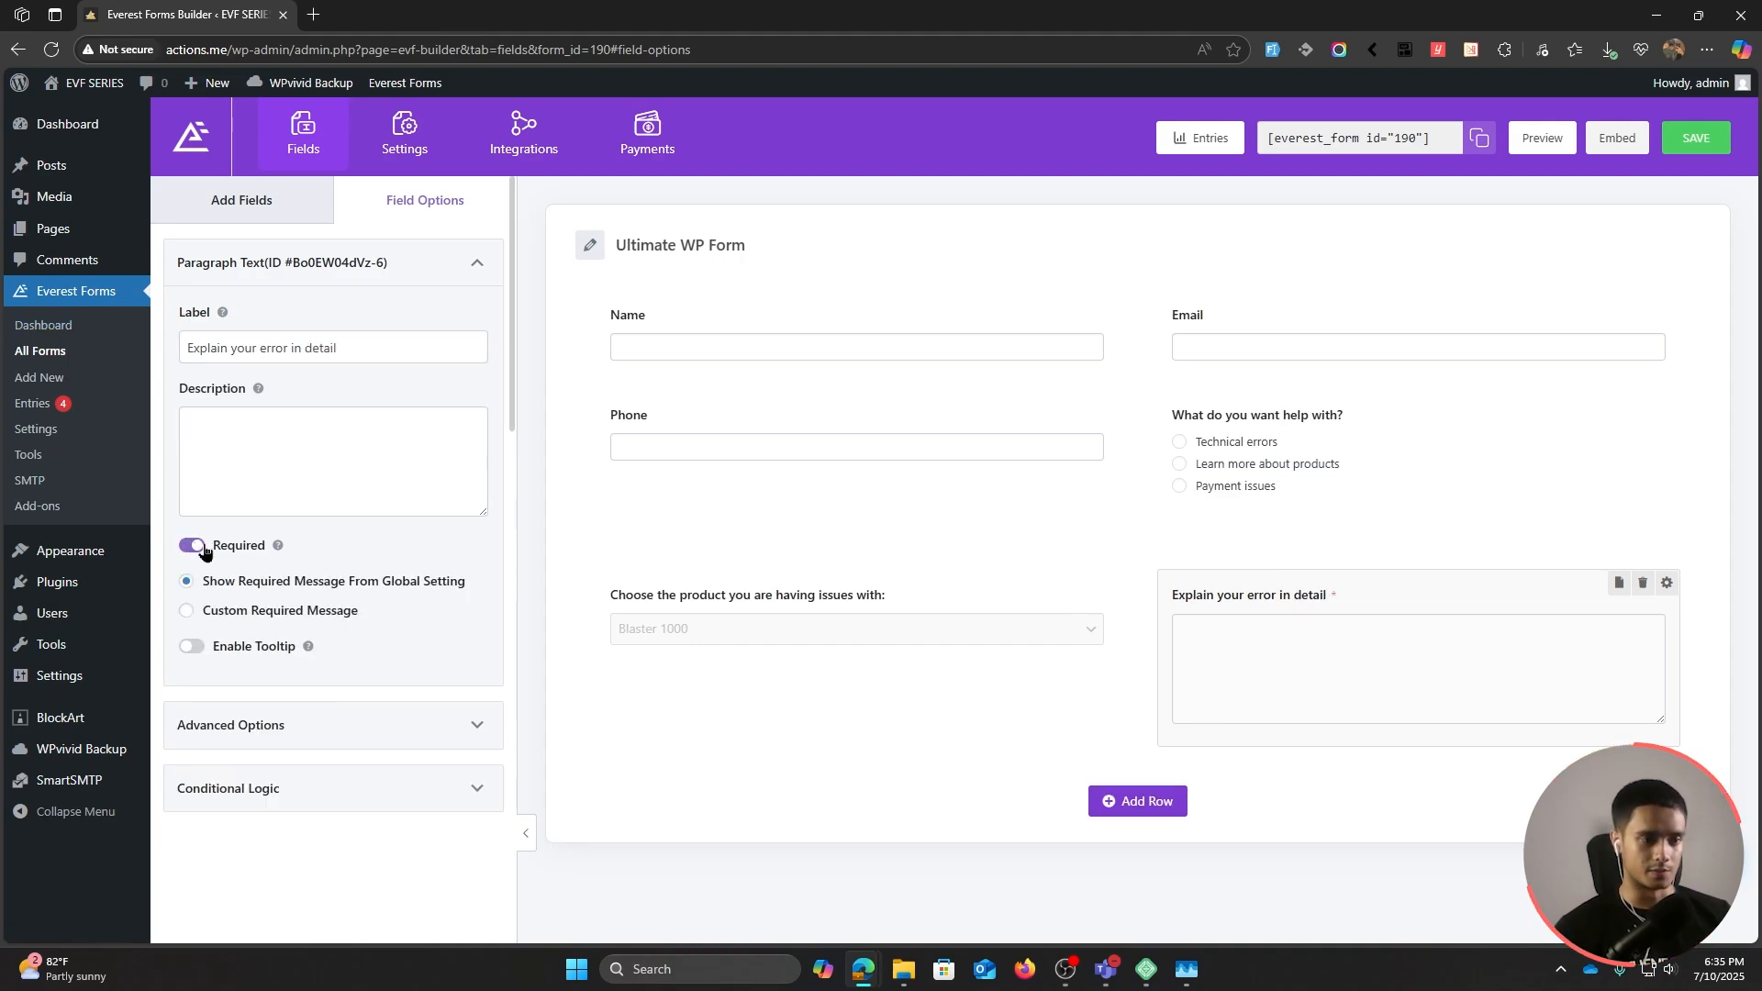
# Step: Make the product dropdown a required field
pyautogui.click(837, 597)
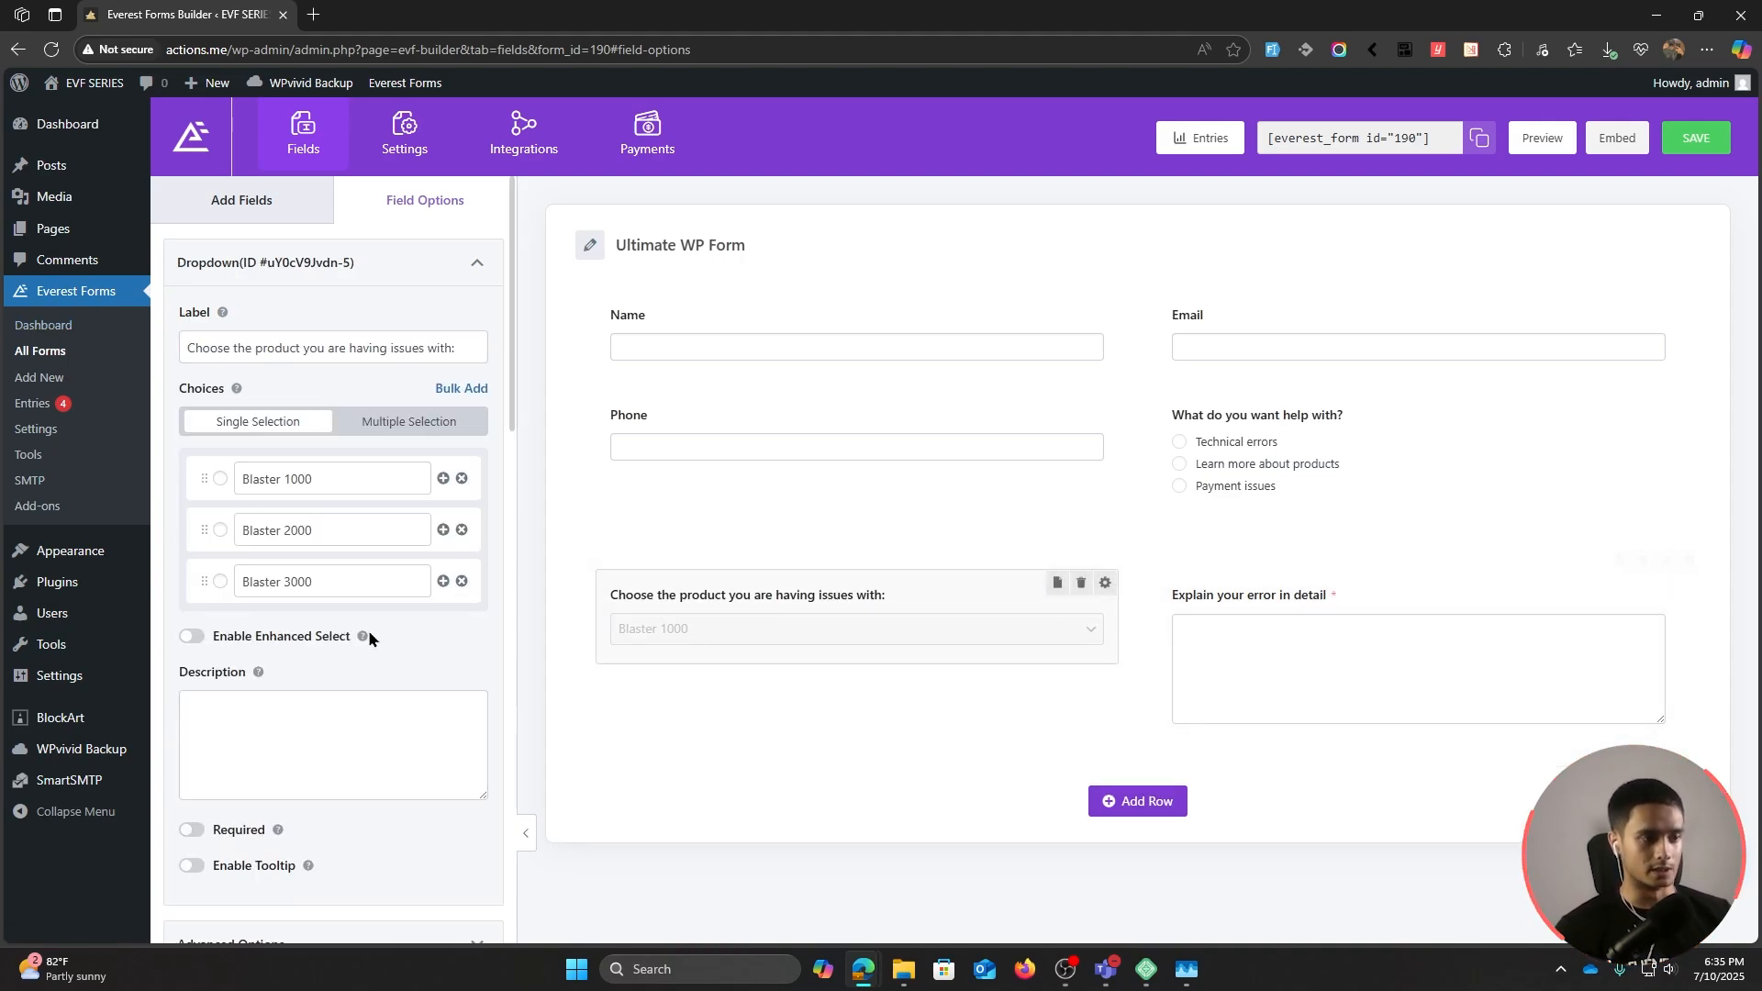
pyautogui.click(192, 830)
pyautogui.scroll(-2, 409, 826)
pyautogui.scroll(2, 392, 814)
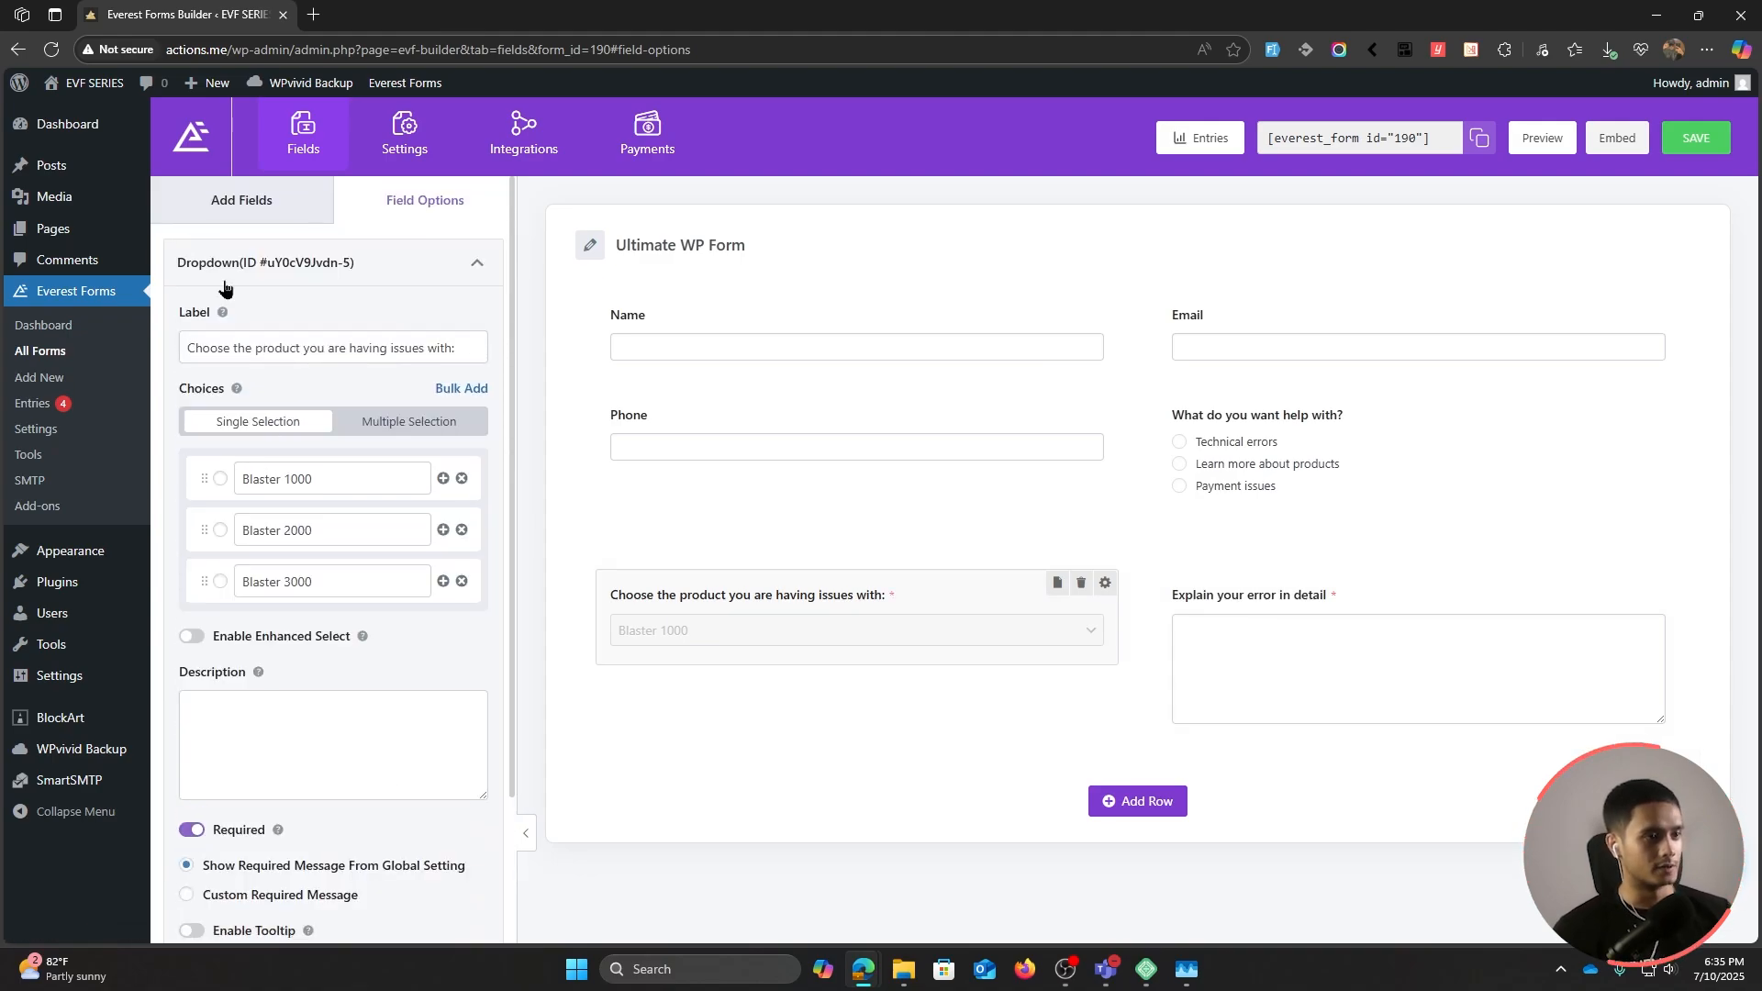
pyautogui.click(231, 211)
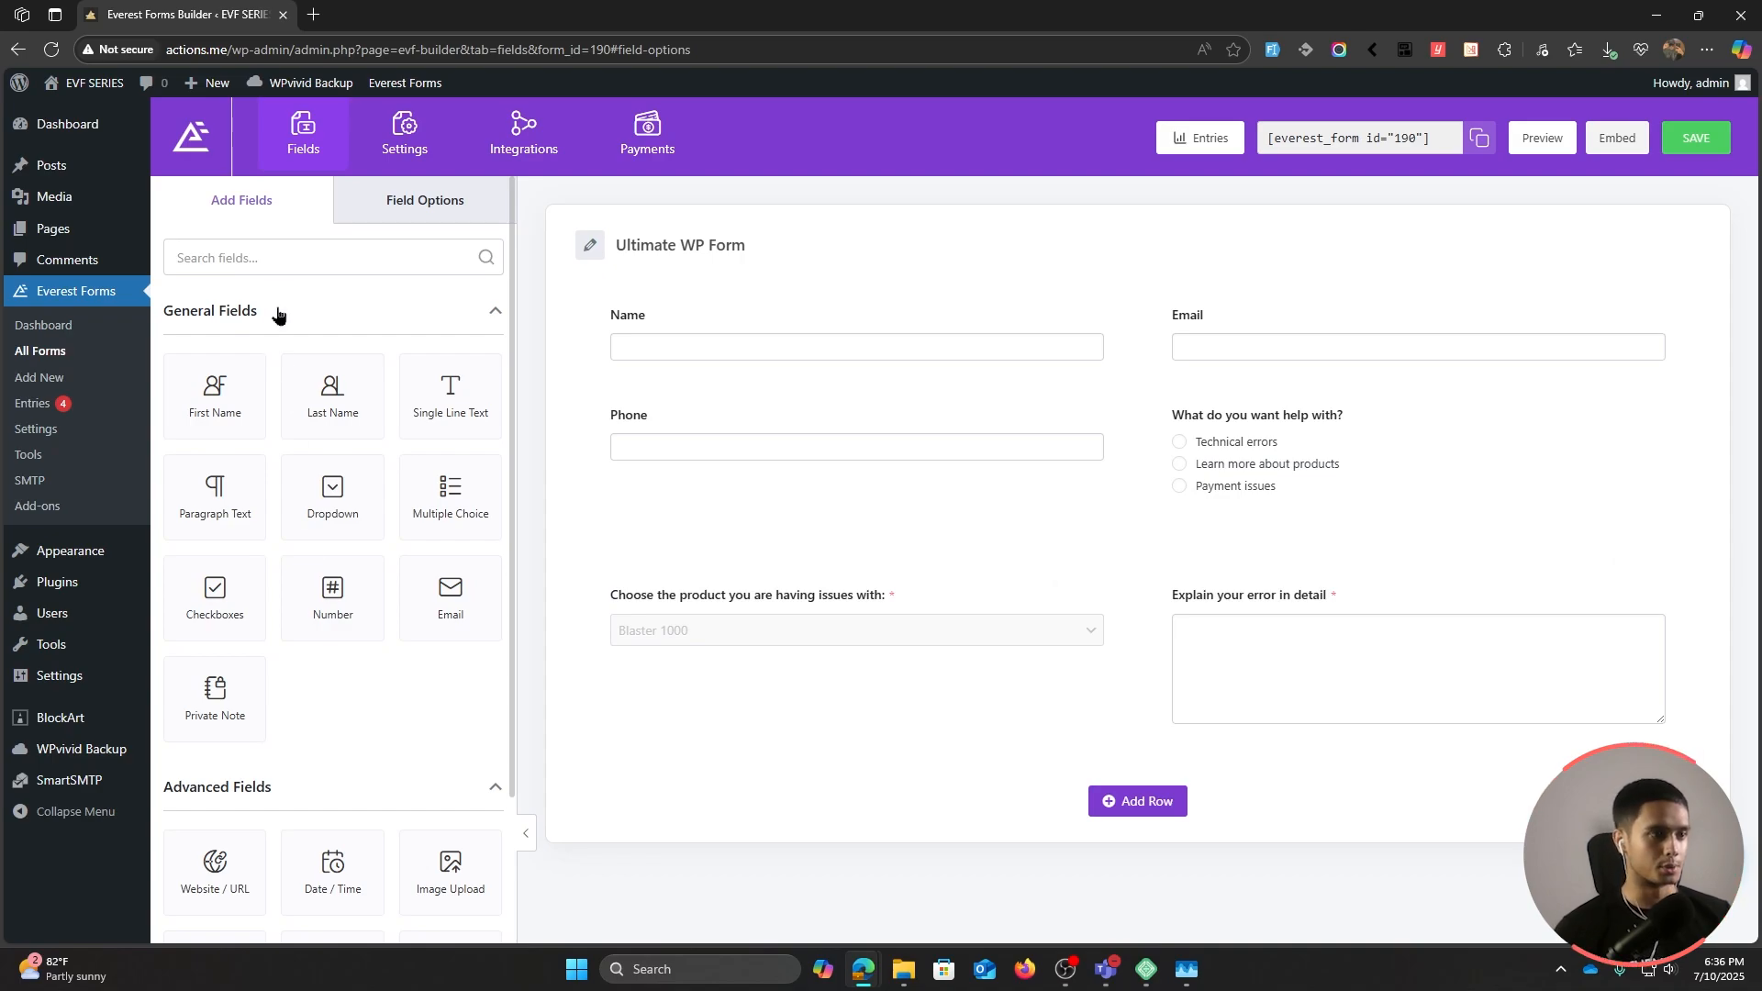
# Step: Add a Date / Time field below the dropdown labelled 'When did you purchase the product?'
pyautogui.click(283, 256)
pyautogui.write('date')
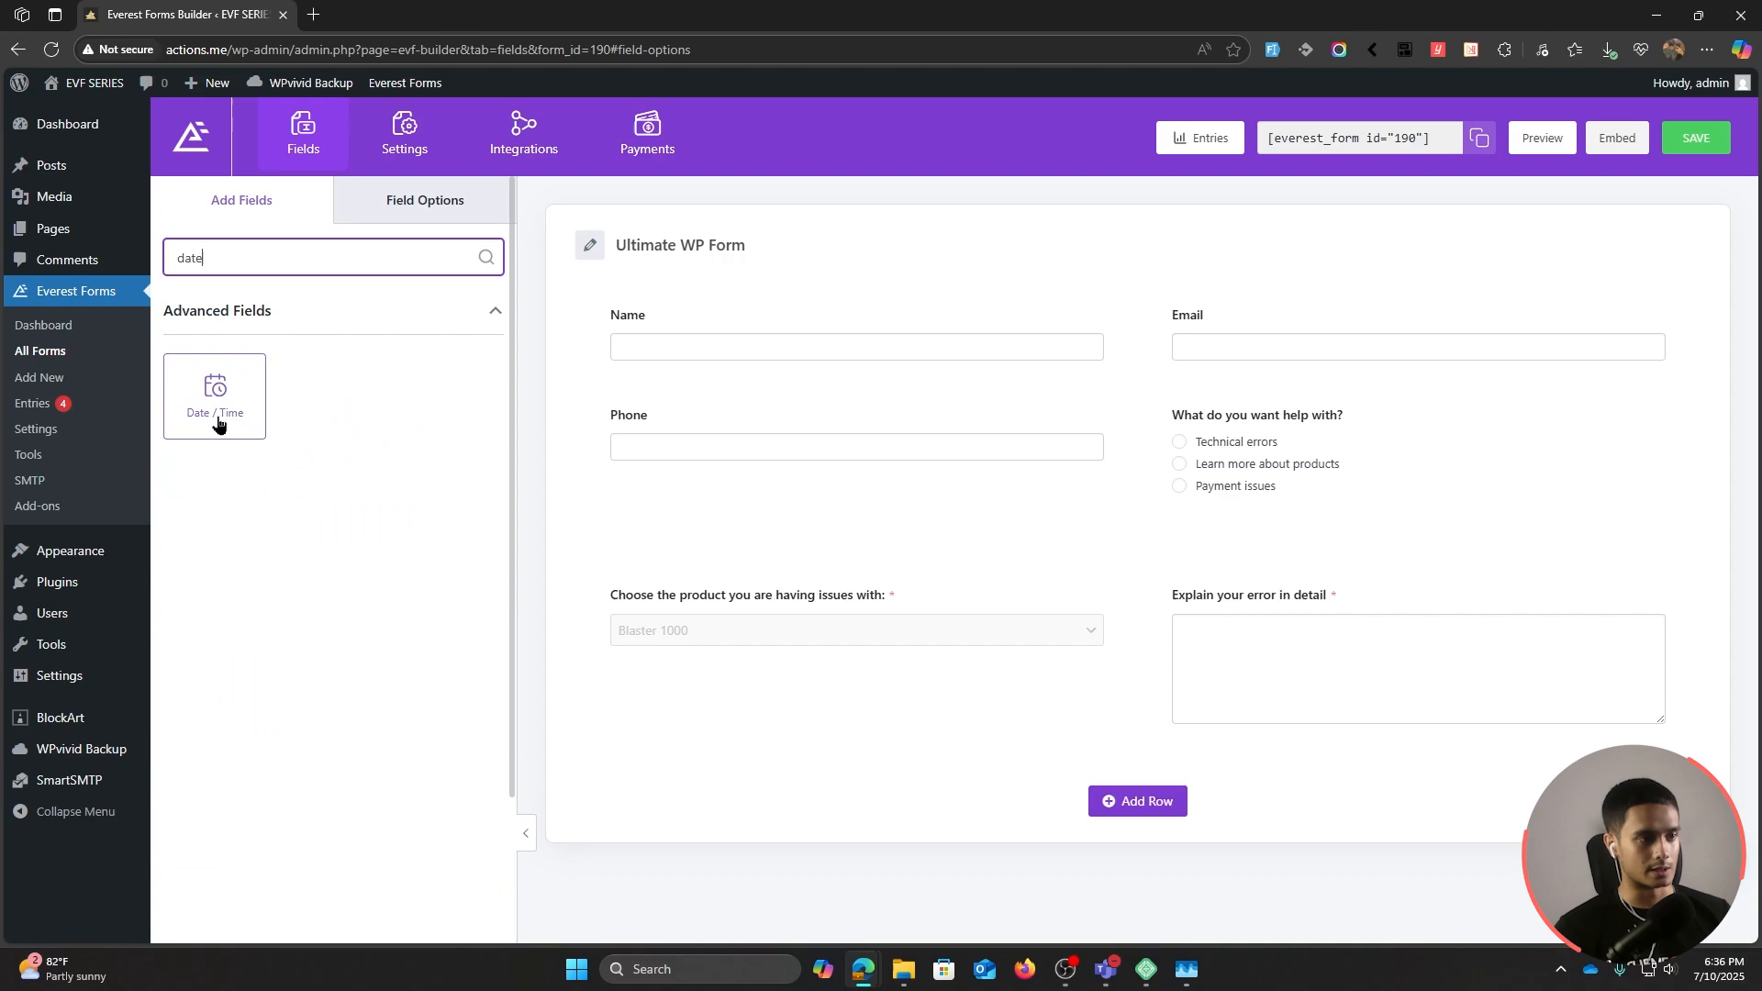
pyautogui.moveTo(217, 421); pyautogui.dragTo(732, 700)
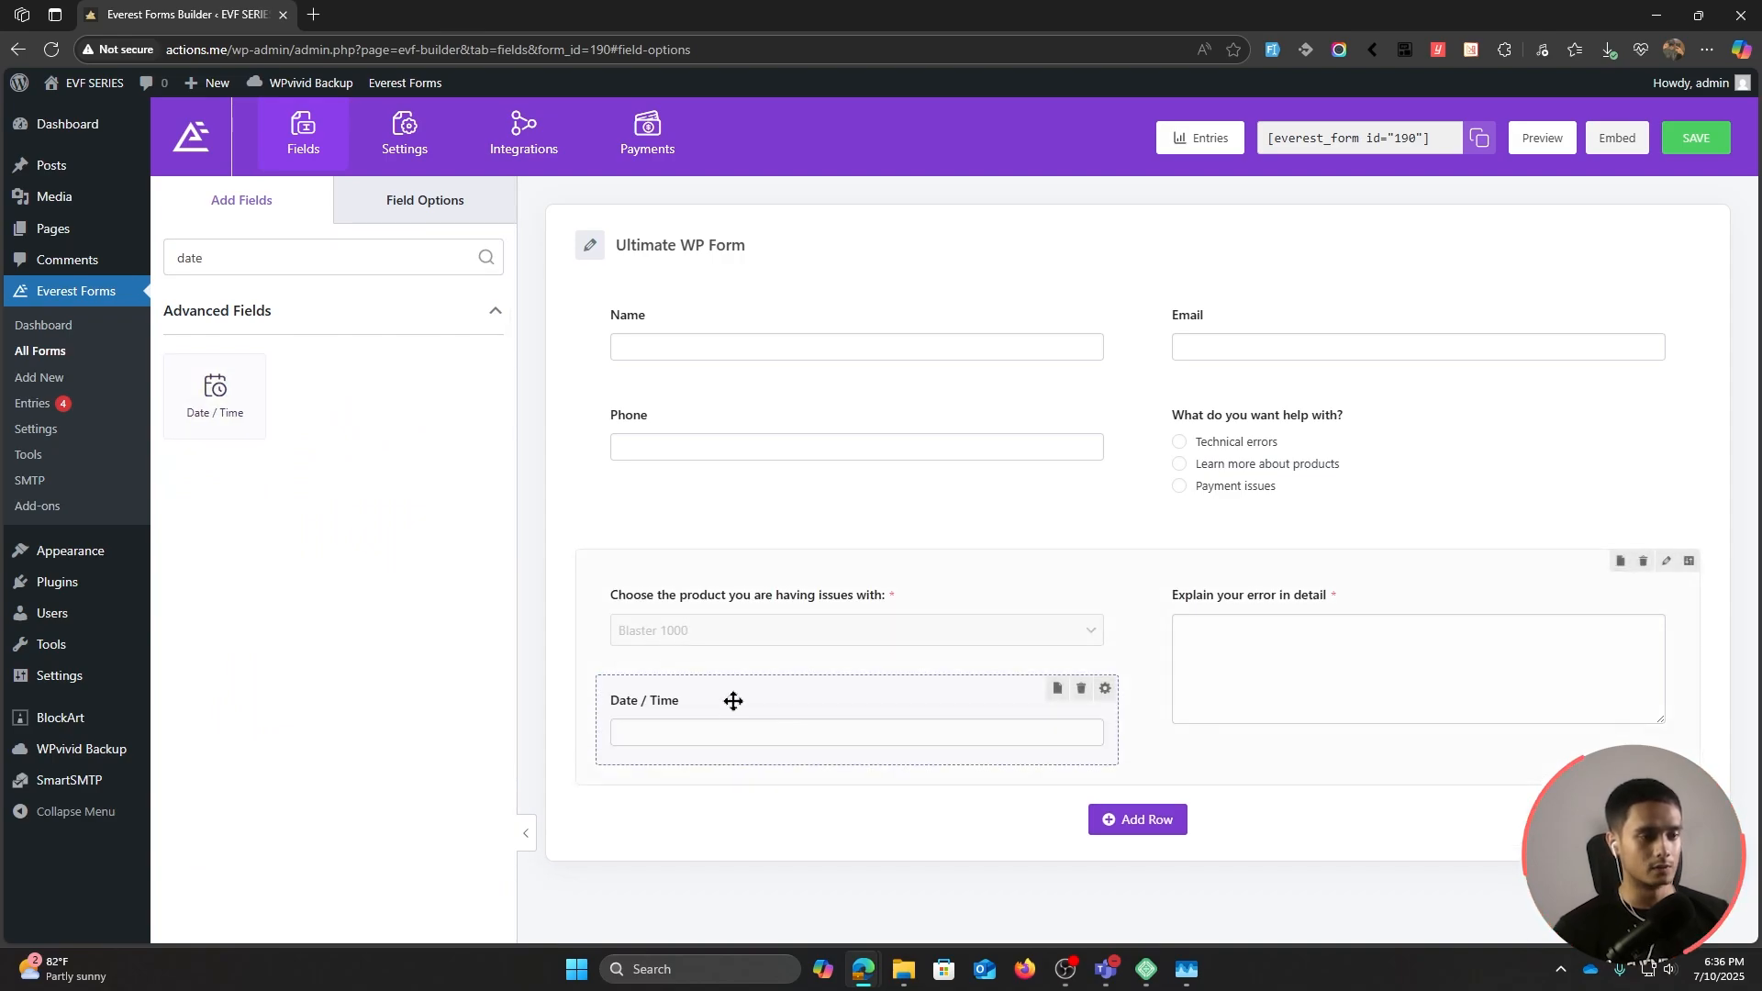
pyautogui.click(733, 701)
pyautogui.tripleClick(326, 344)
pyautogui.write('W')
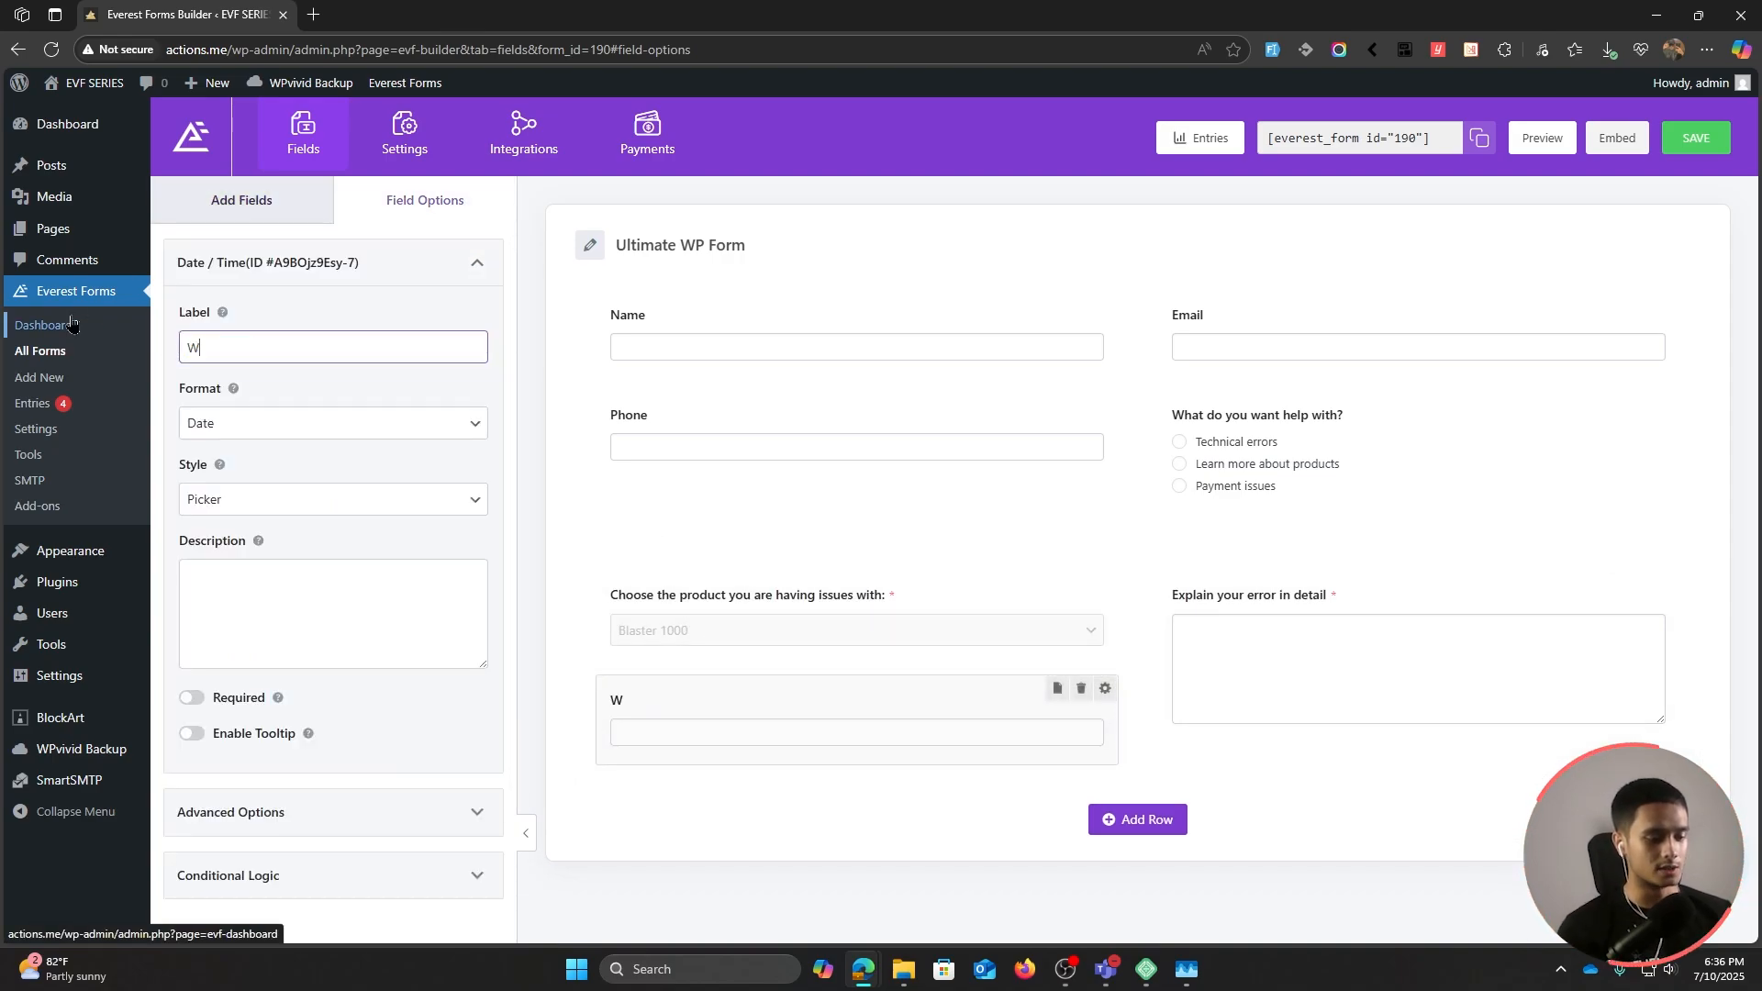
pyautogui.write('hat did you p')
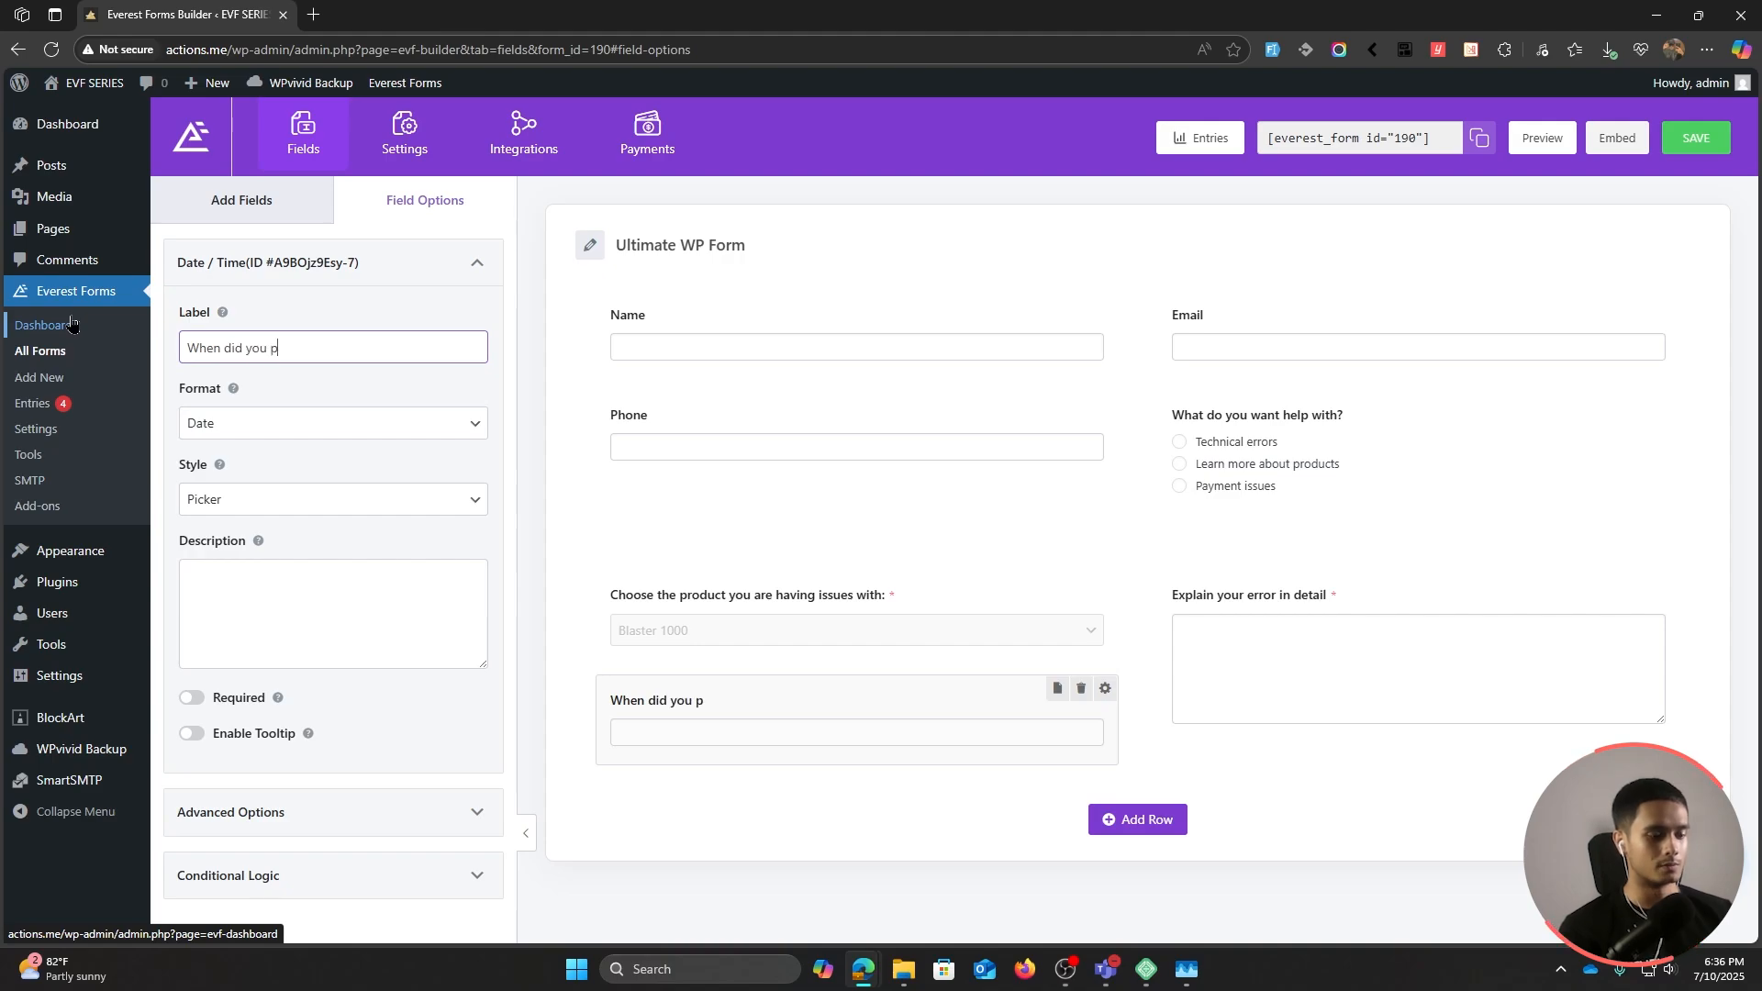
pyautogui.write('urchase the product?')
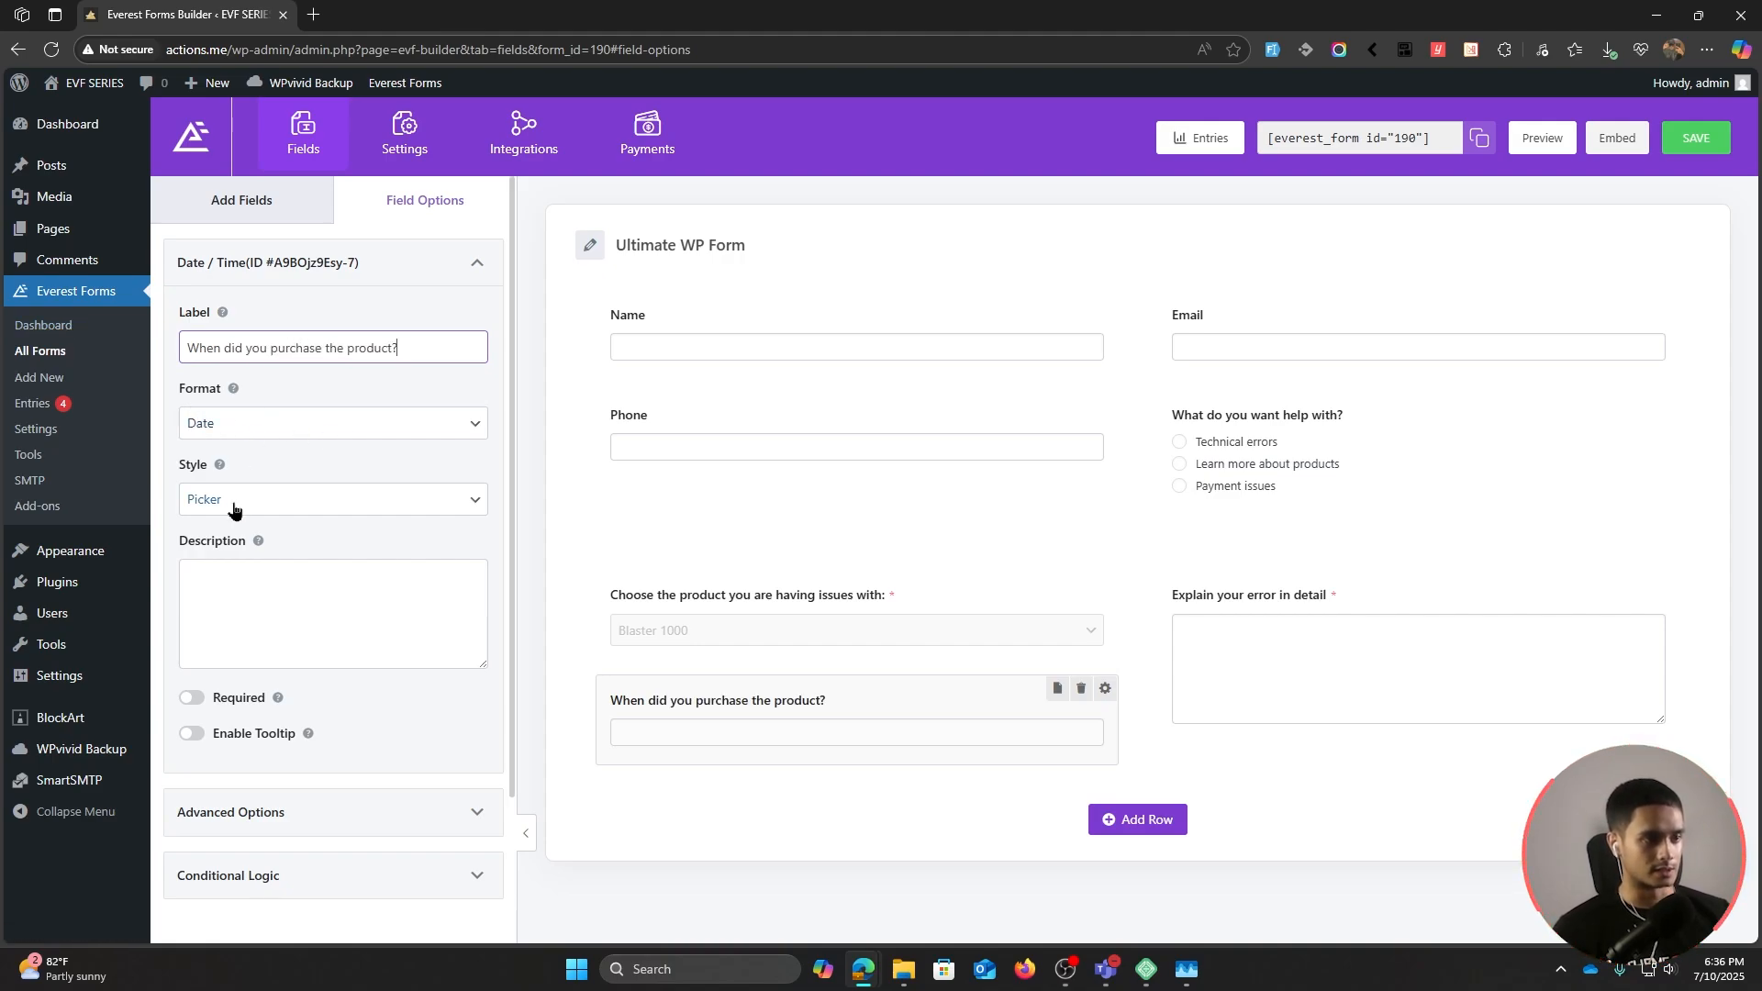
# Step: Keep the Picker date style and save the form
pyautogui.click(265, 505)
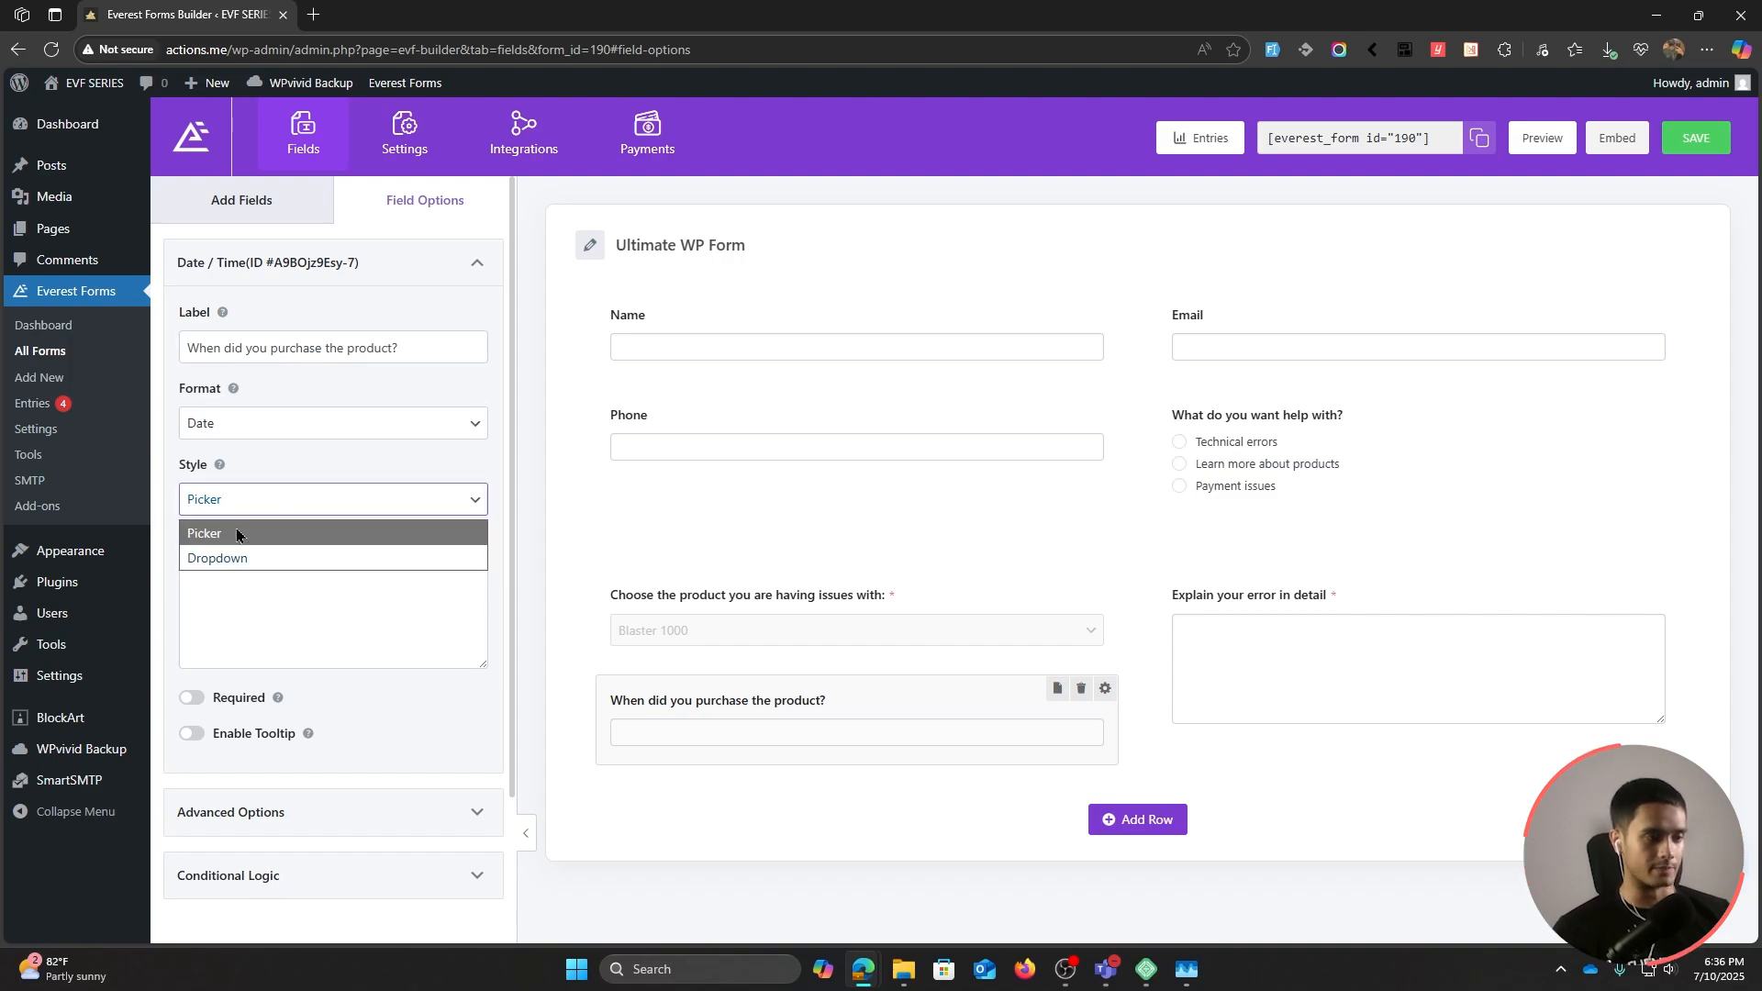
pyautogui.click(245, 536)
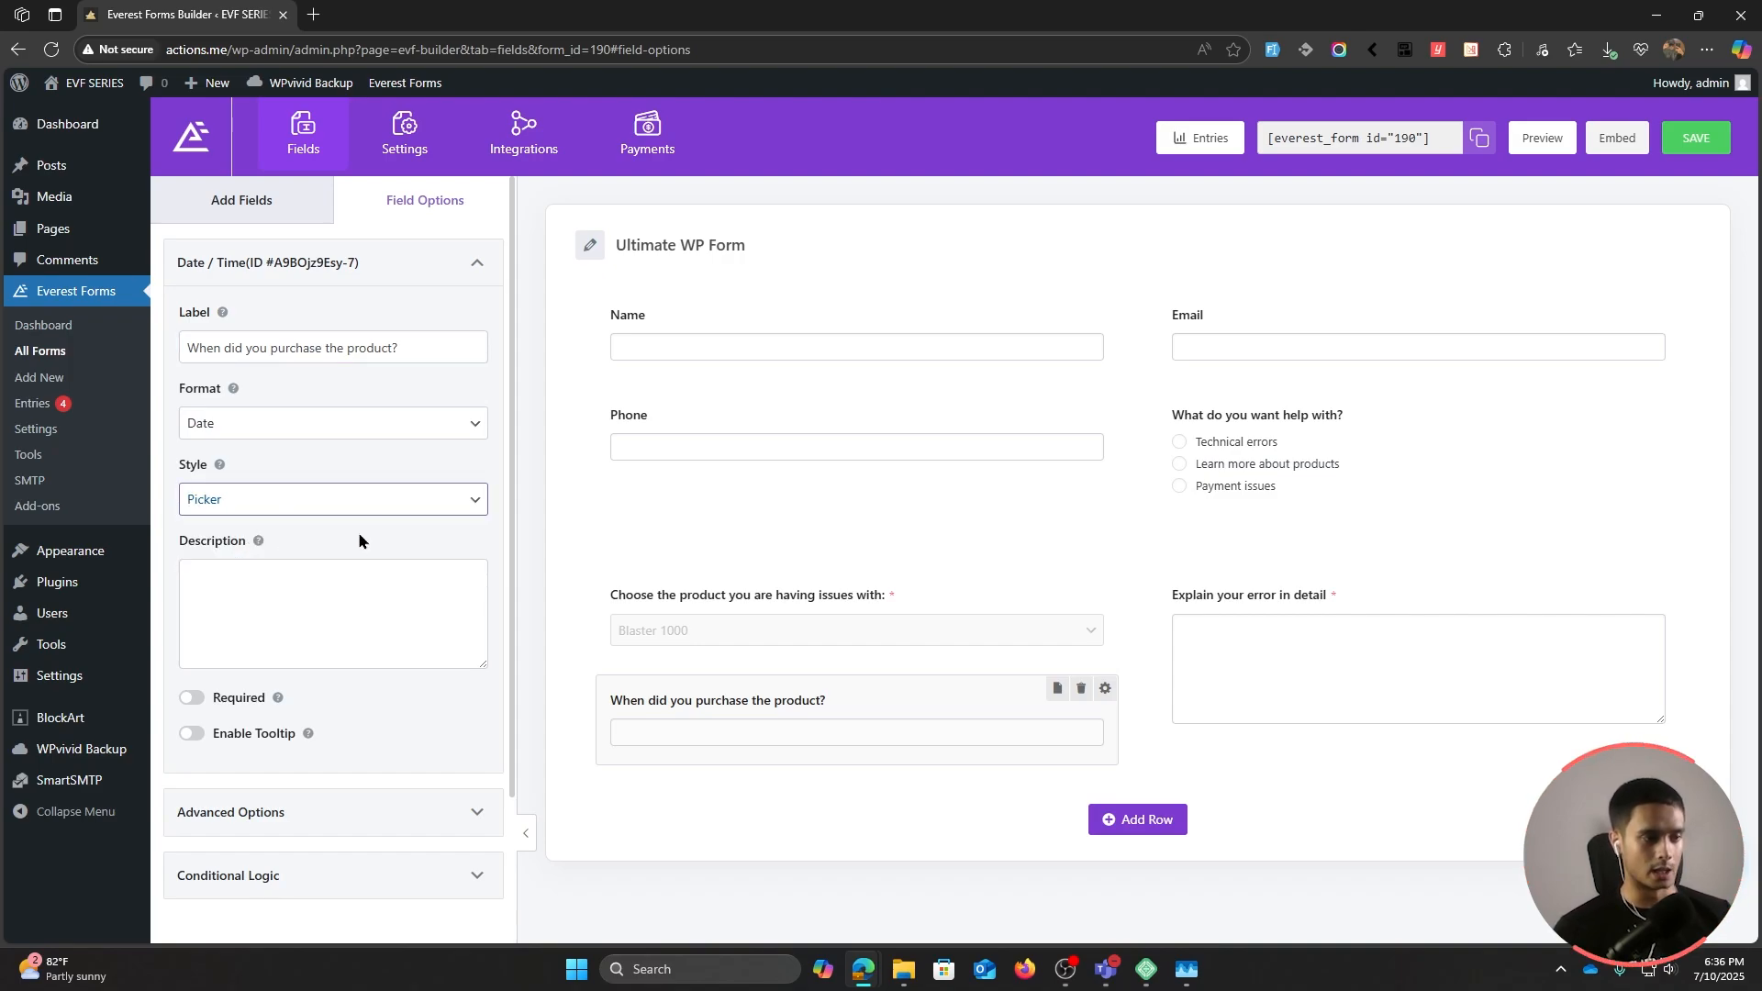
pyautogui.press('Tab')
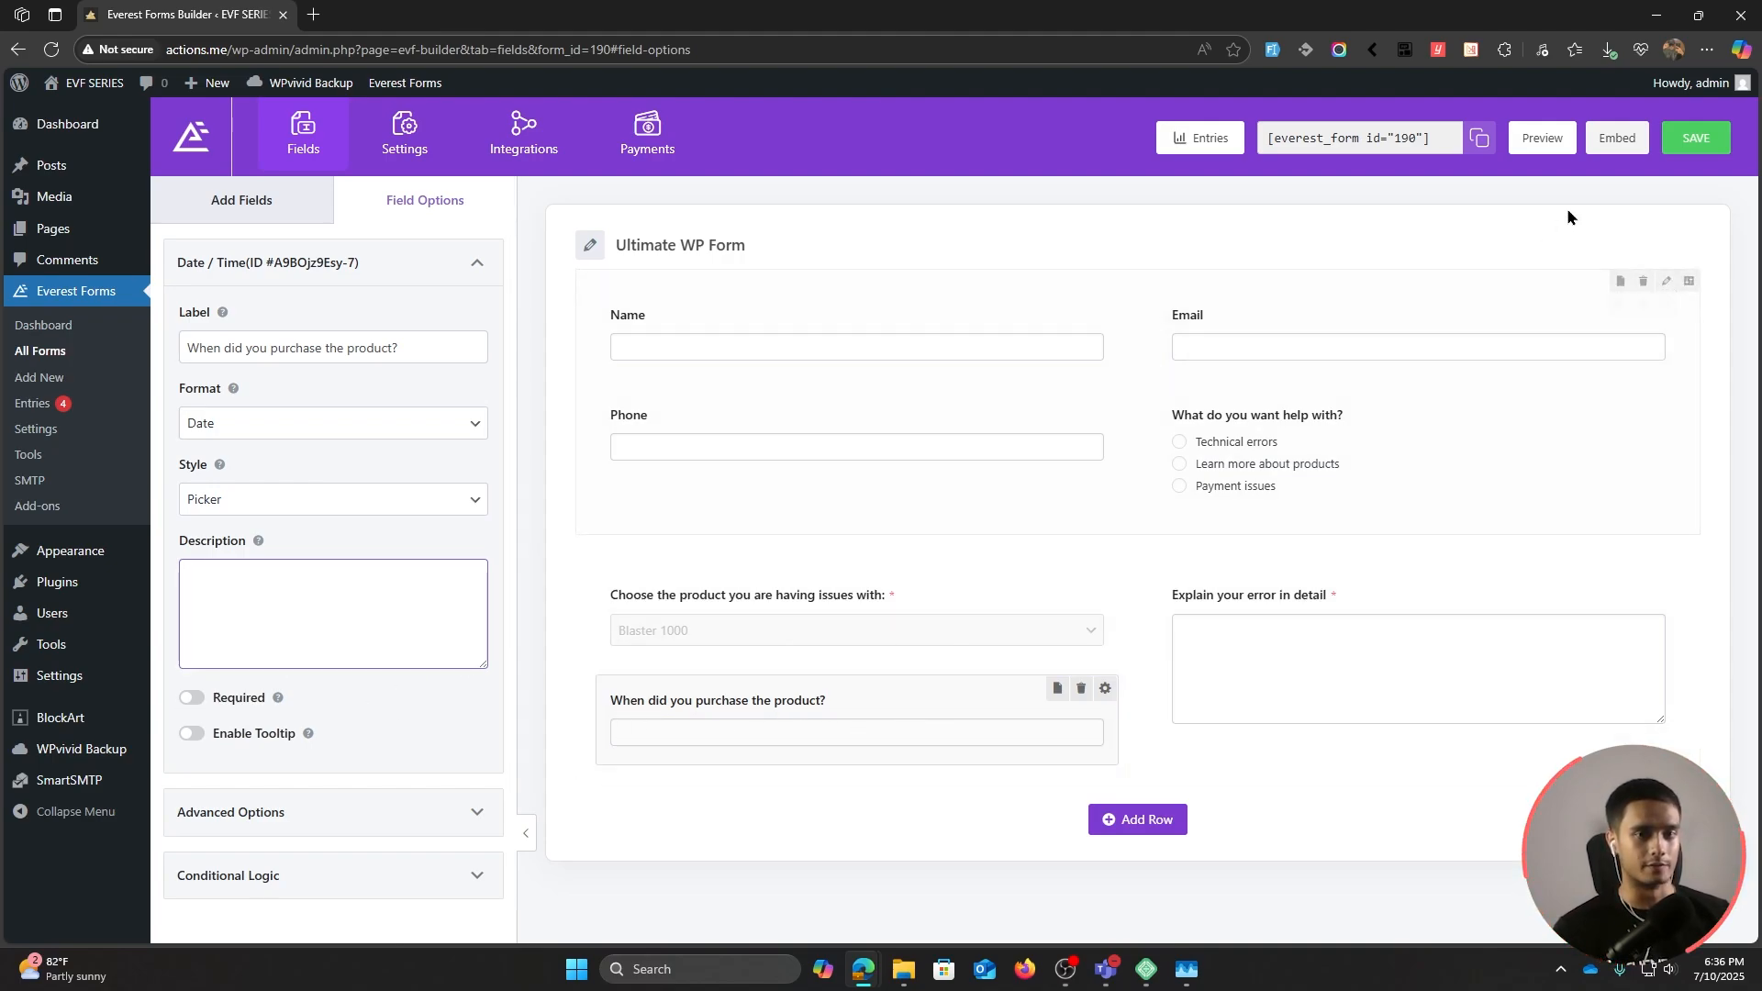
pyautogui.click(1696, 137)
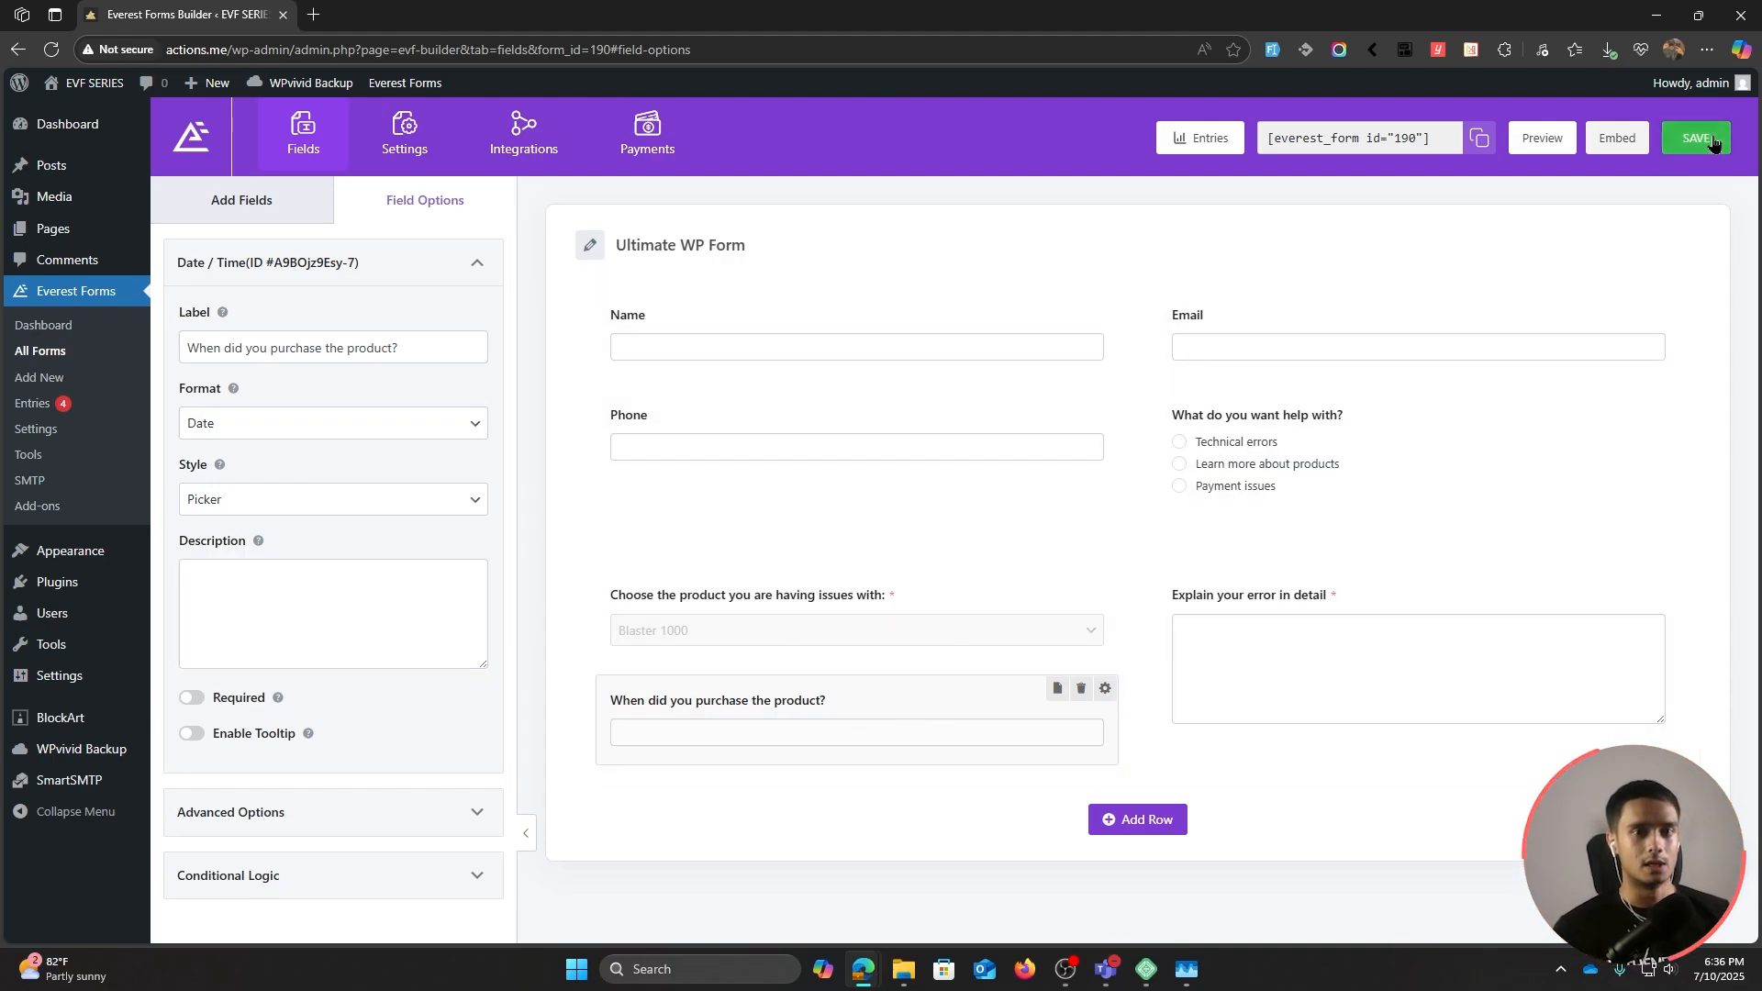
pyautogui.click(1538, 138)
pyautogui.click(393, 24)
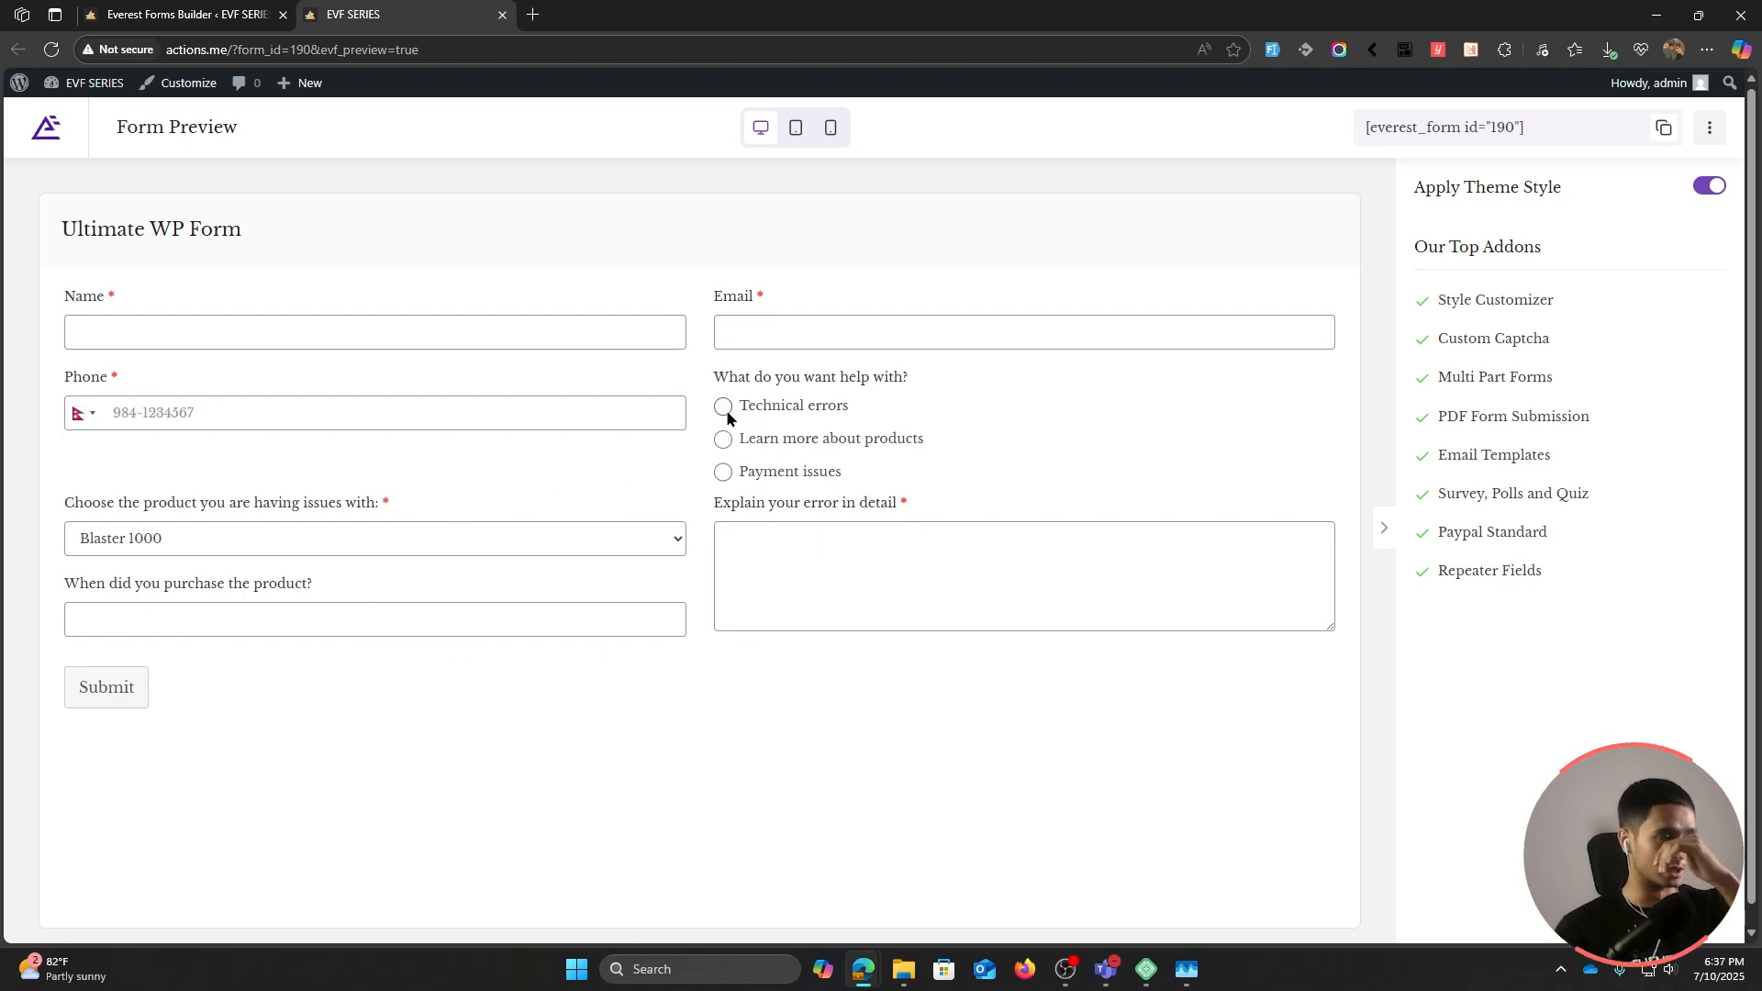
pyautogui.hotkey('ctrl', 'w')
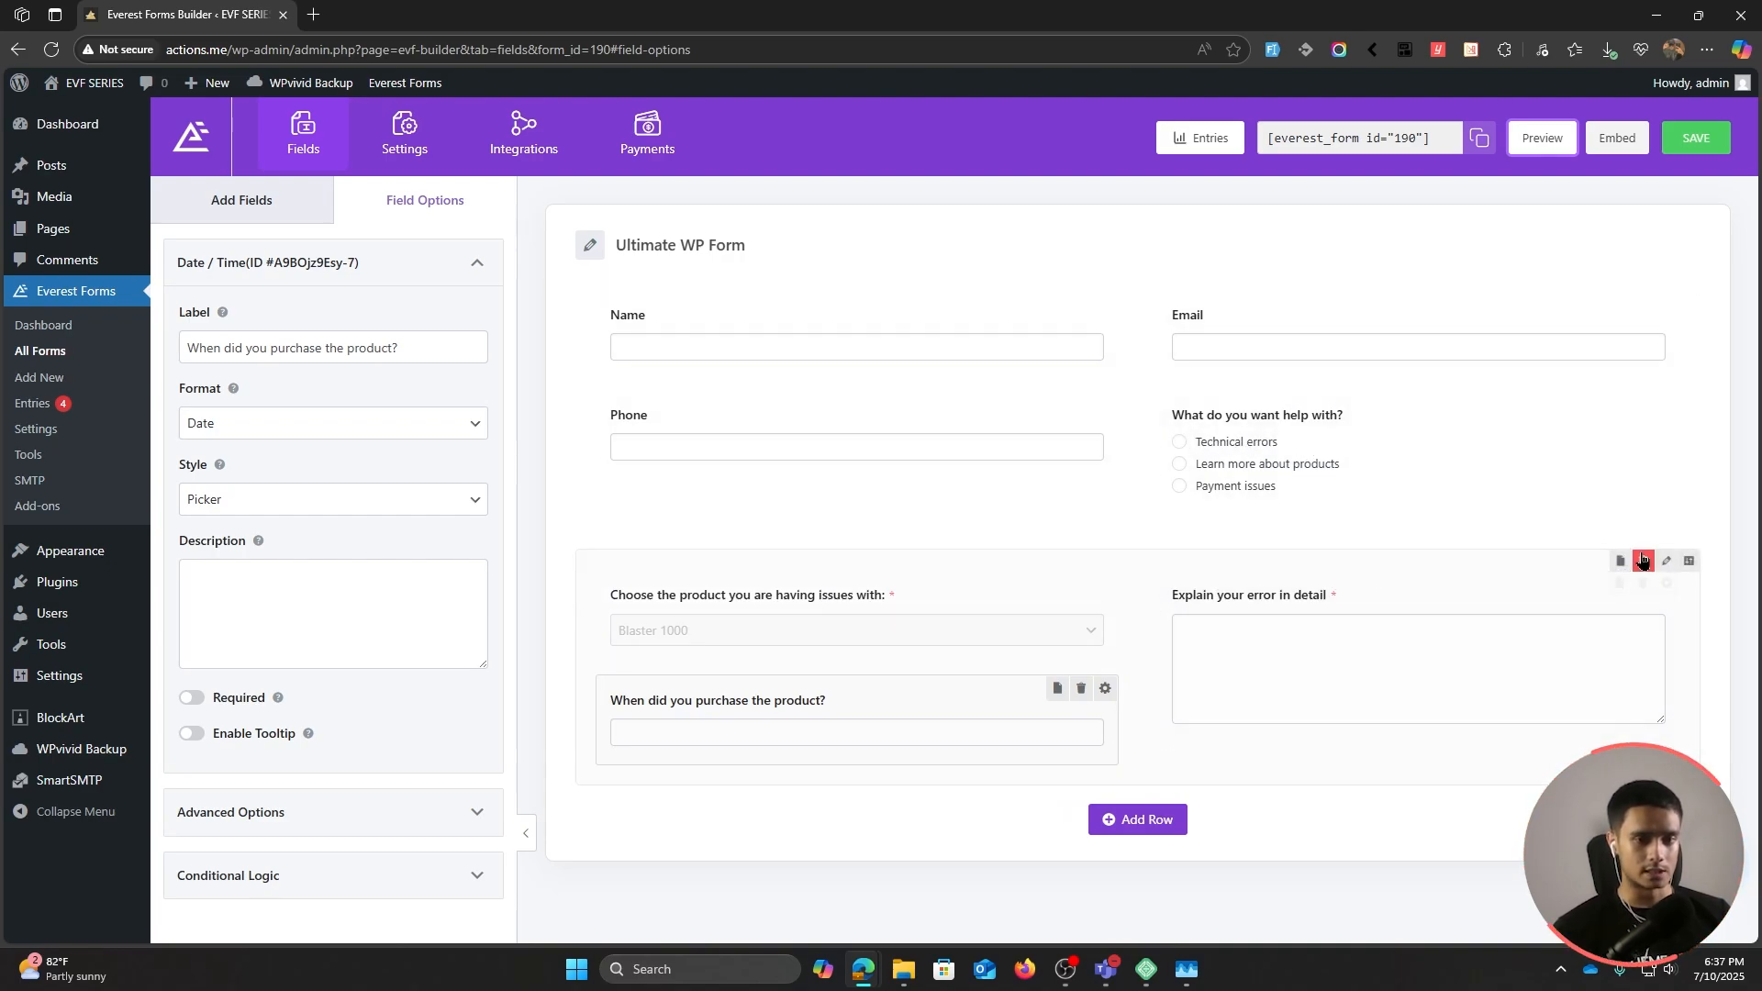
# Step: Enable the row's conditional logic to show it when 'What do you want help with?' is Technical errors
pyautogui.click(1692, 561)
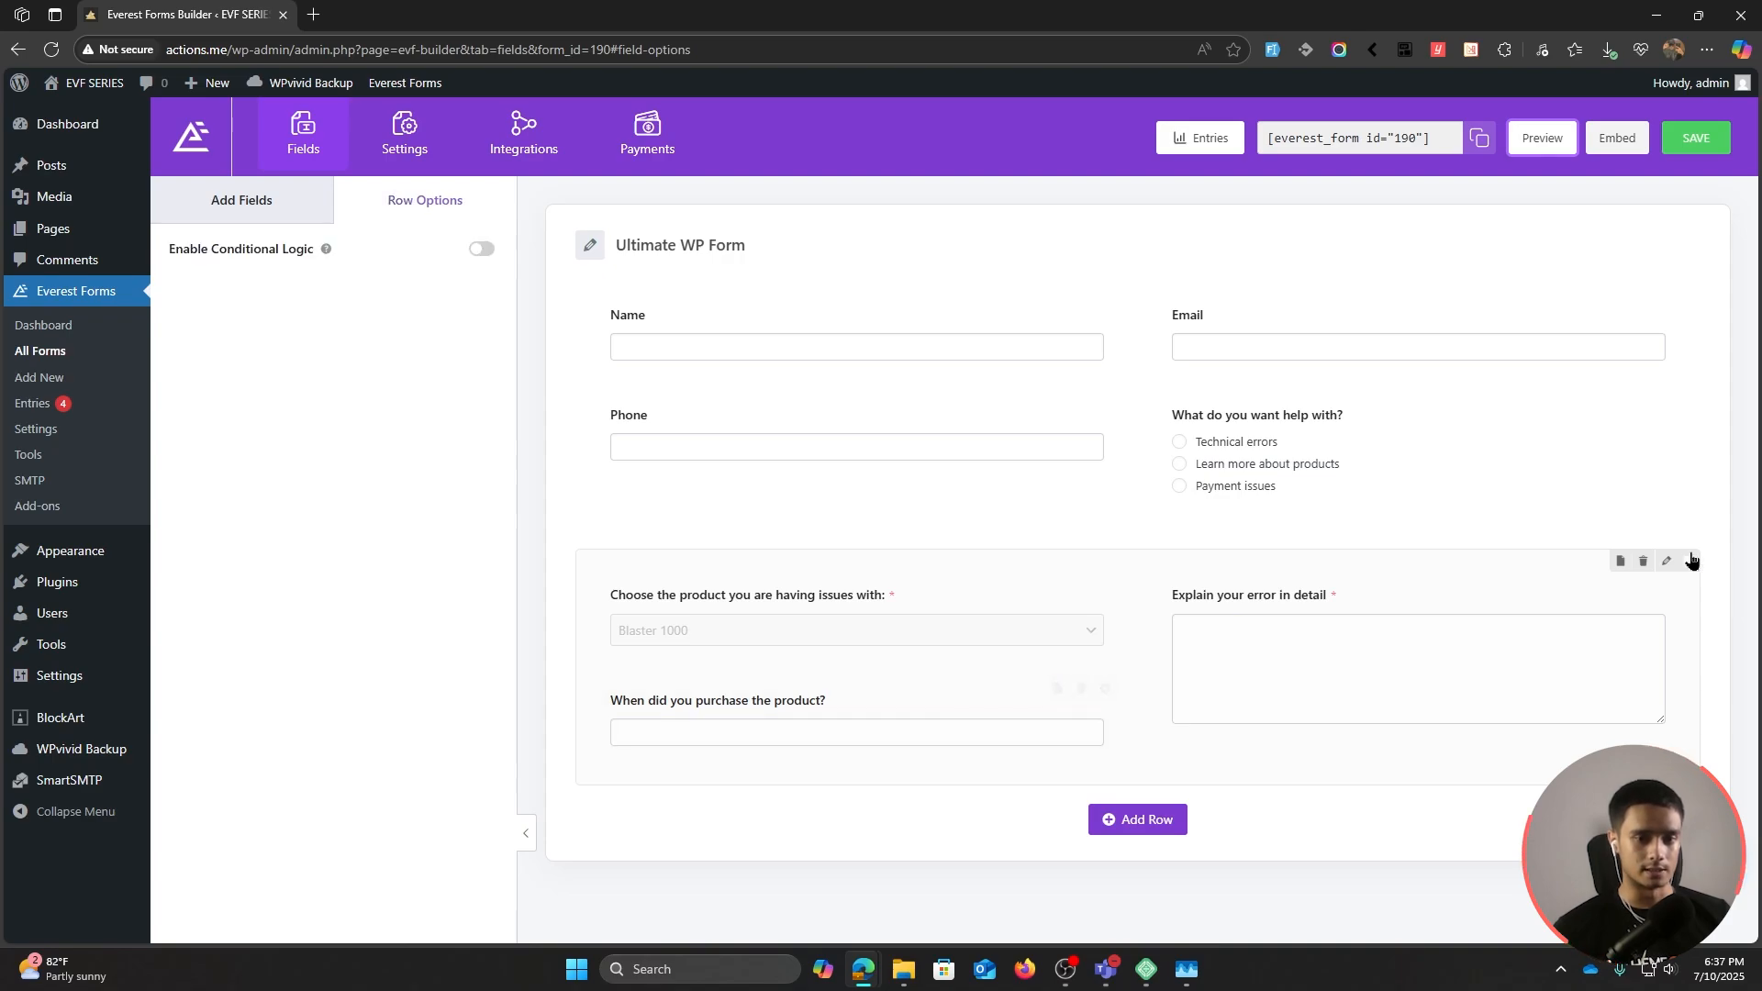
pyautogui.click(481, 250)
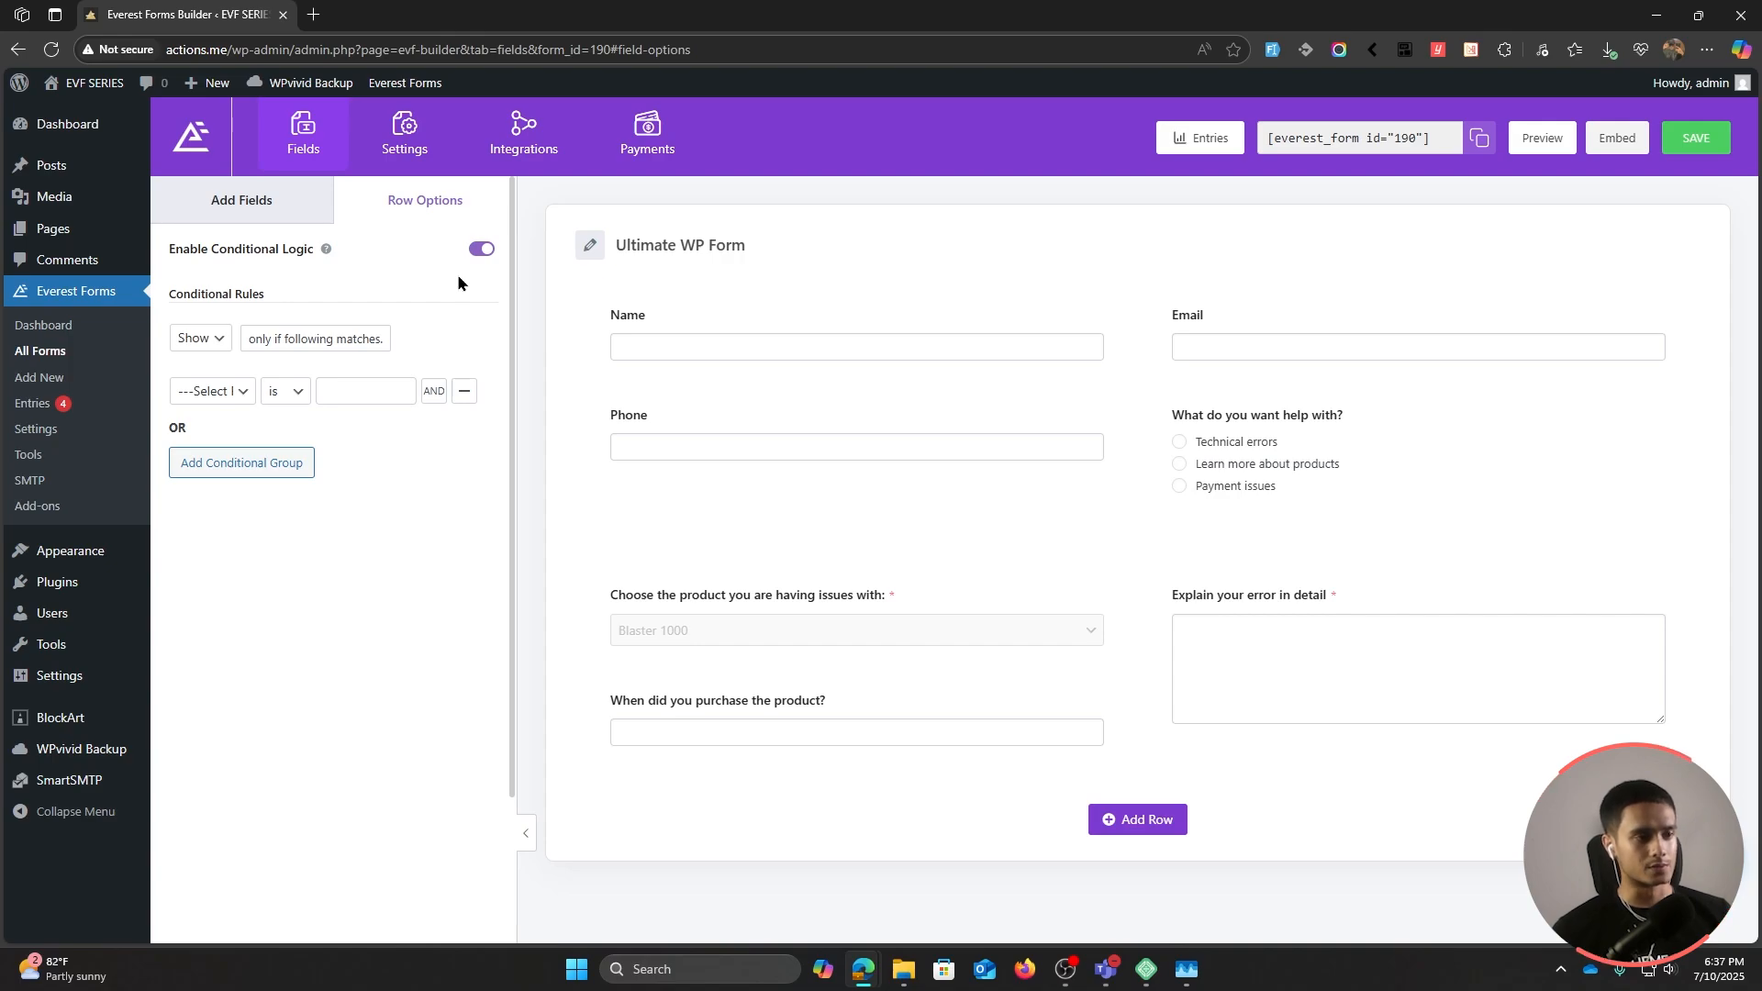
pyautogui.click(212, 389)
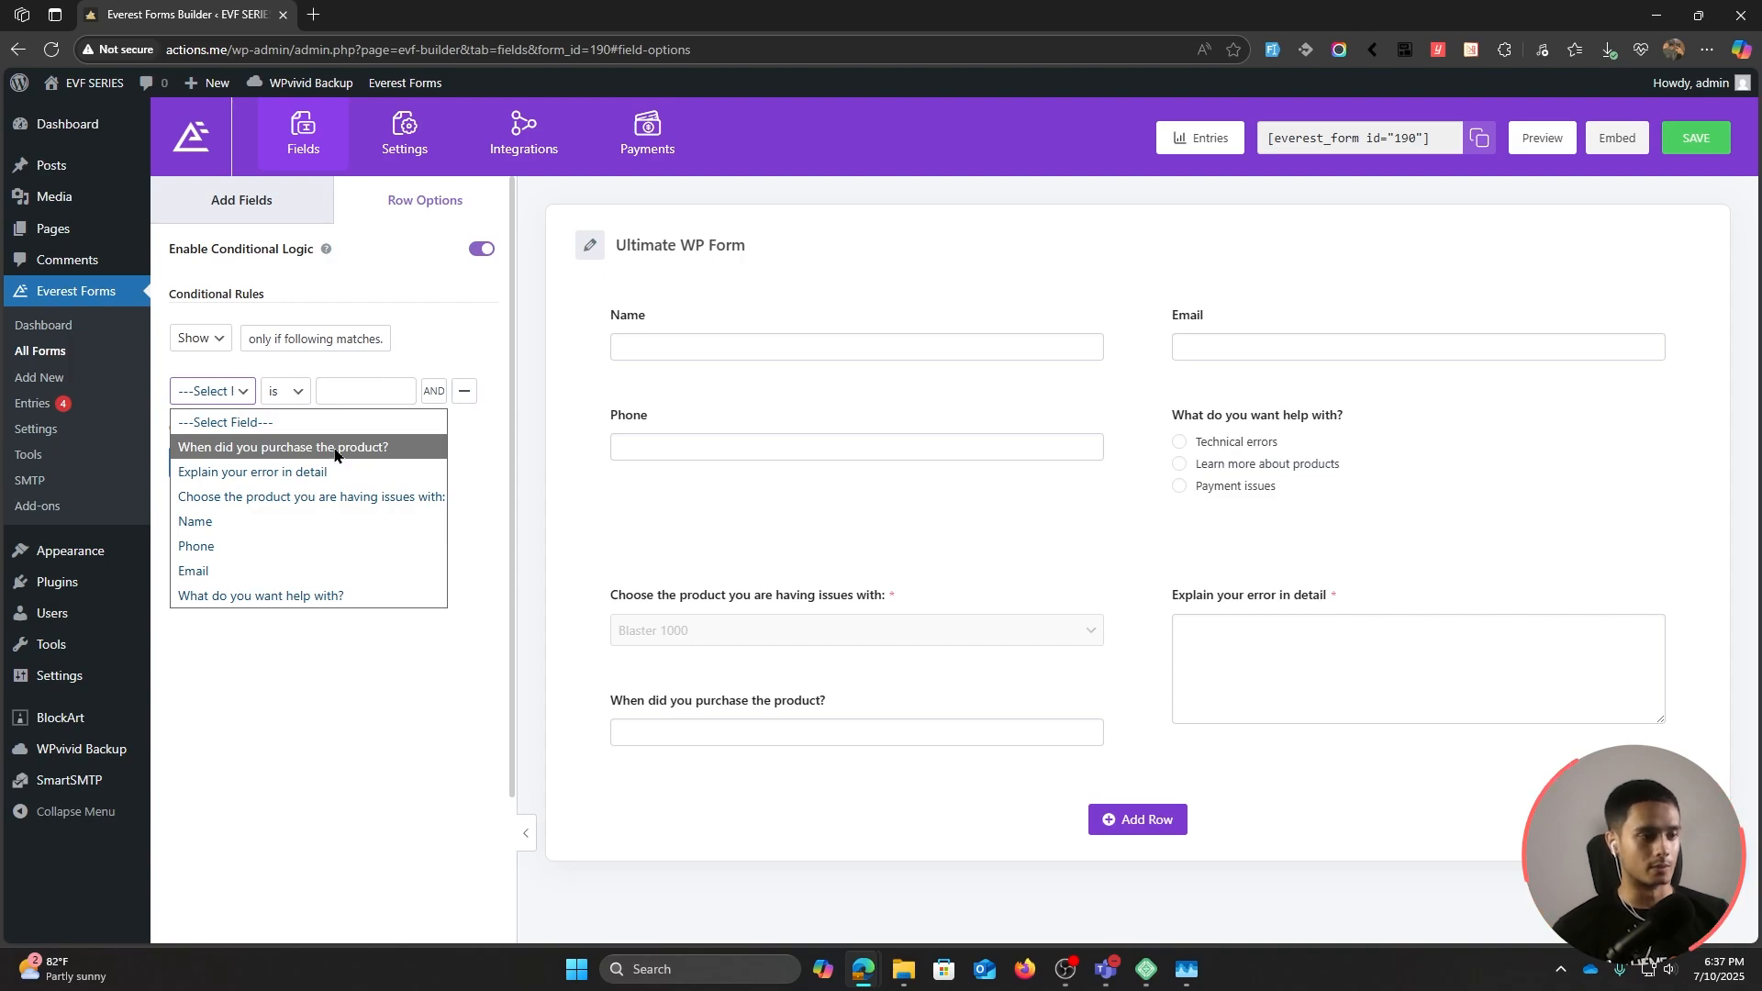
pyautogui.click(255, 592)
pyautogui.click(345, 399)
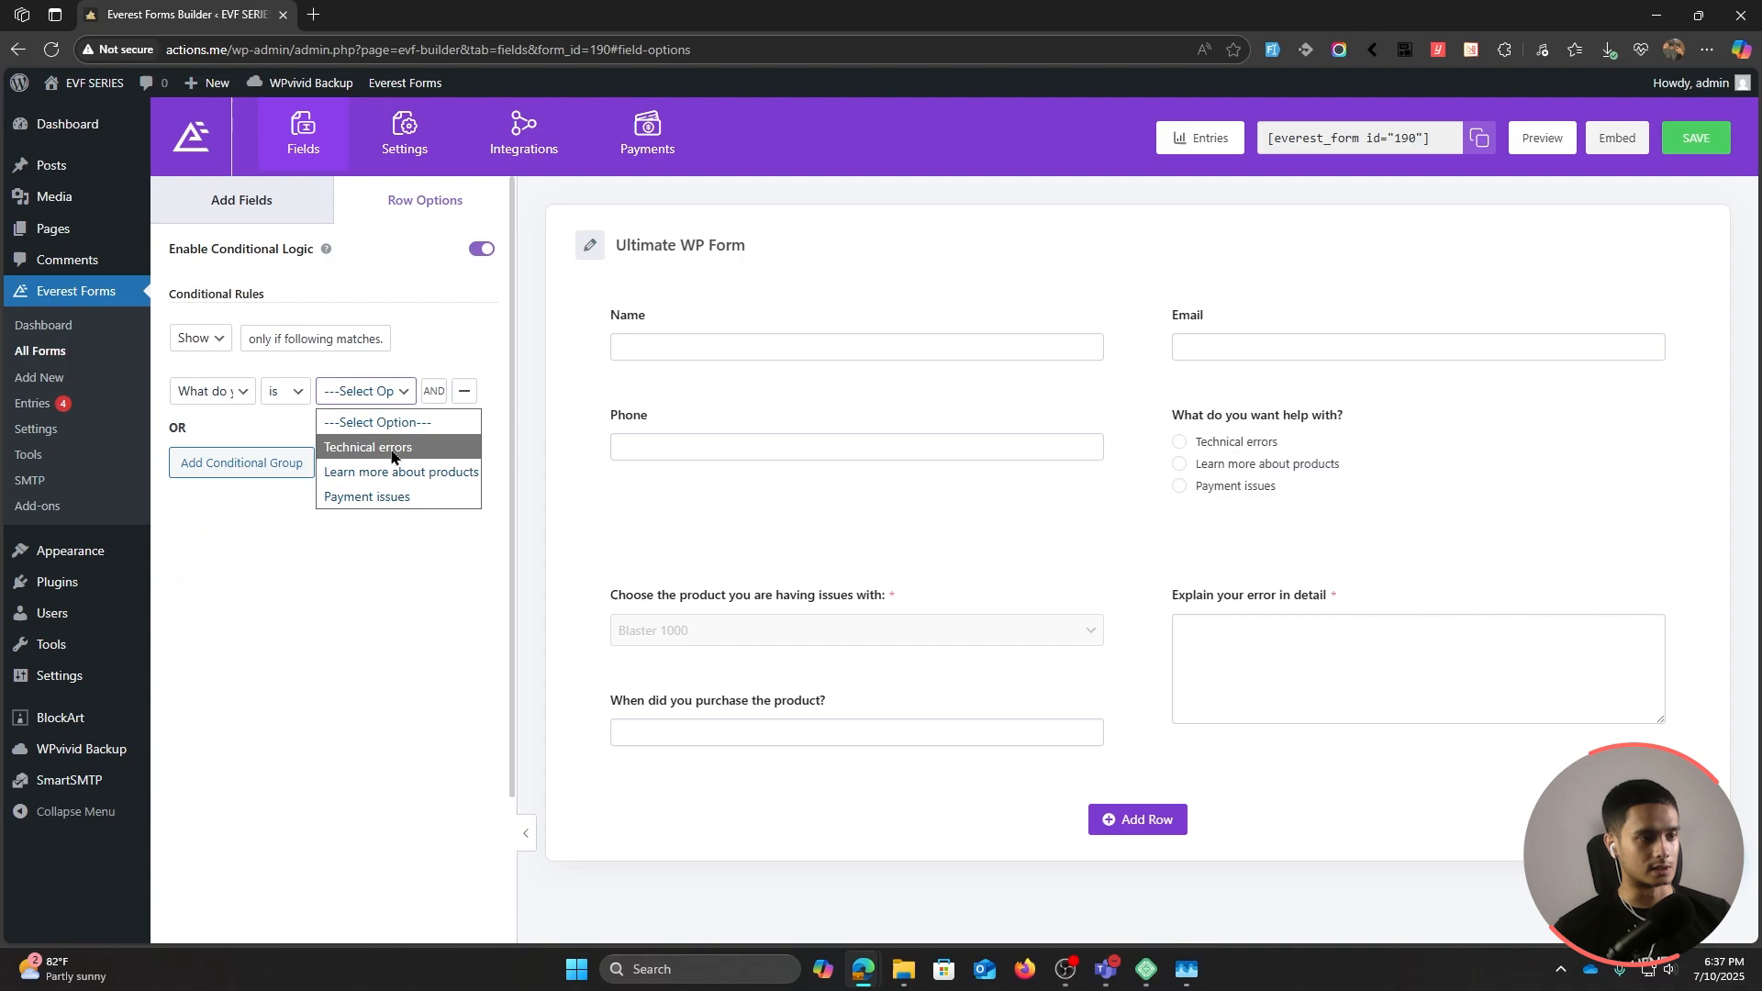
pyautogui.click(389, 446)
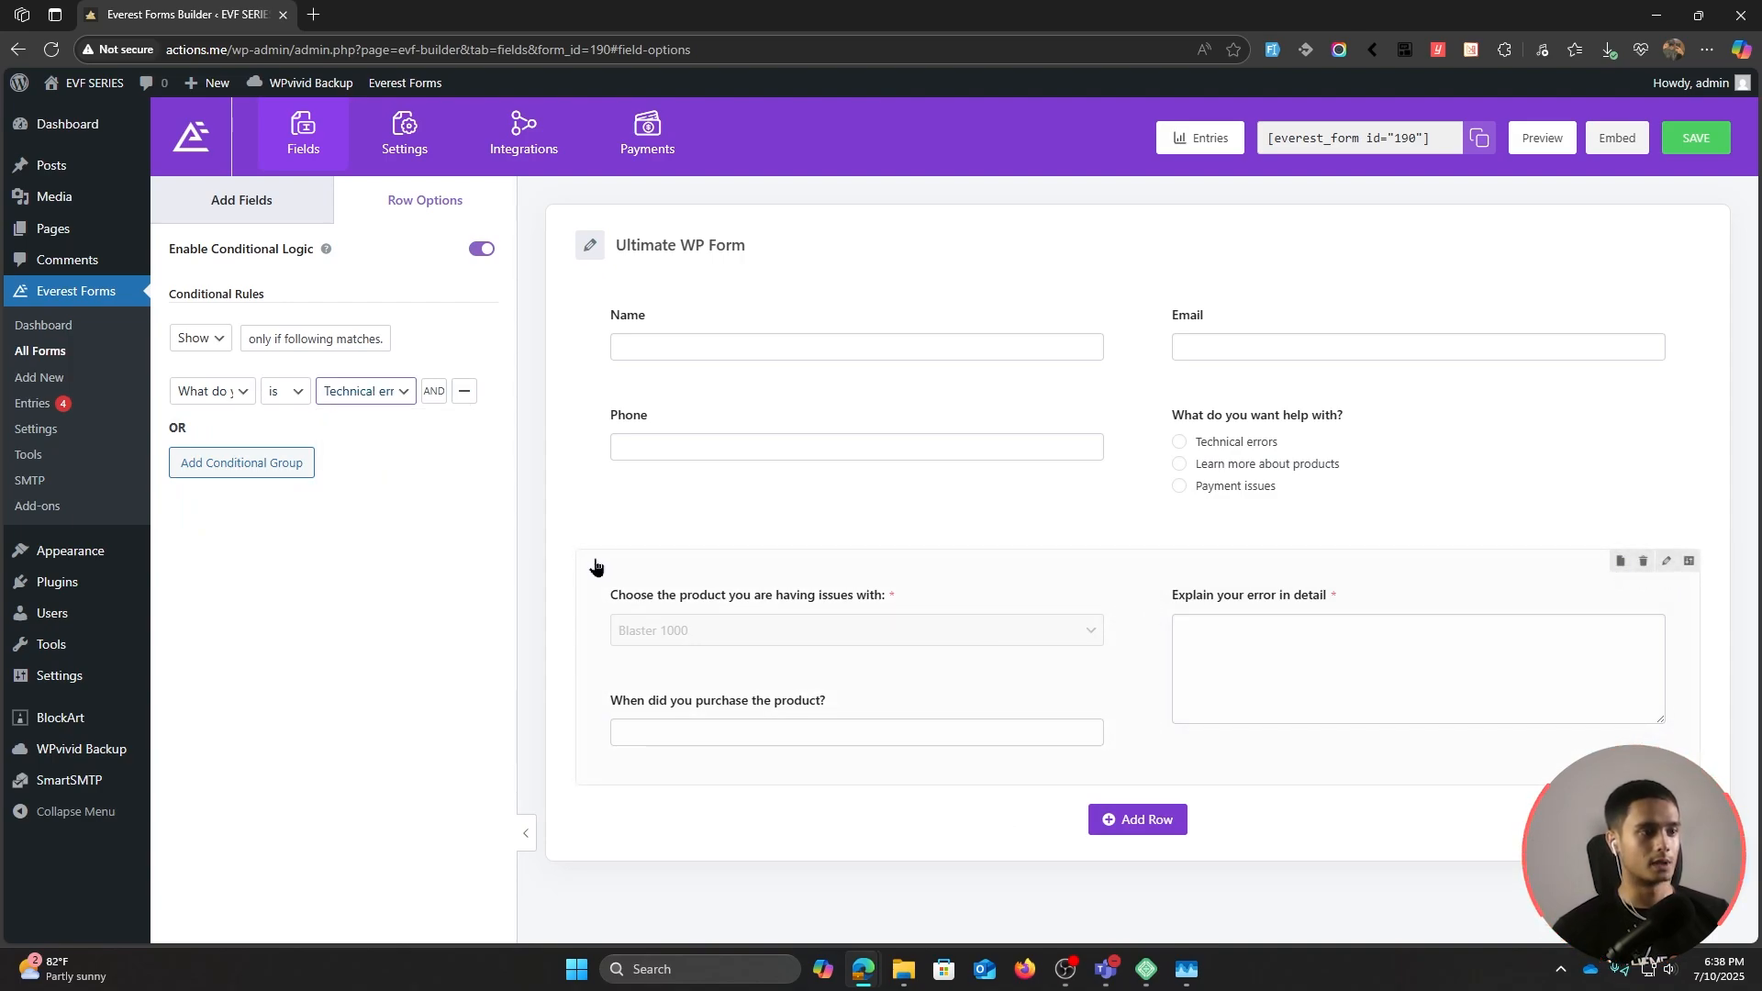
# Step: Save the form and preview it to confirm the product row appears only for Technical errors
pyautogui.click(1688, 139)
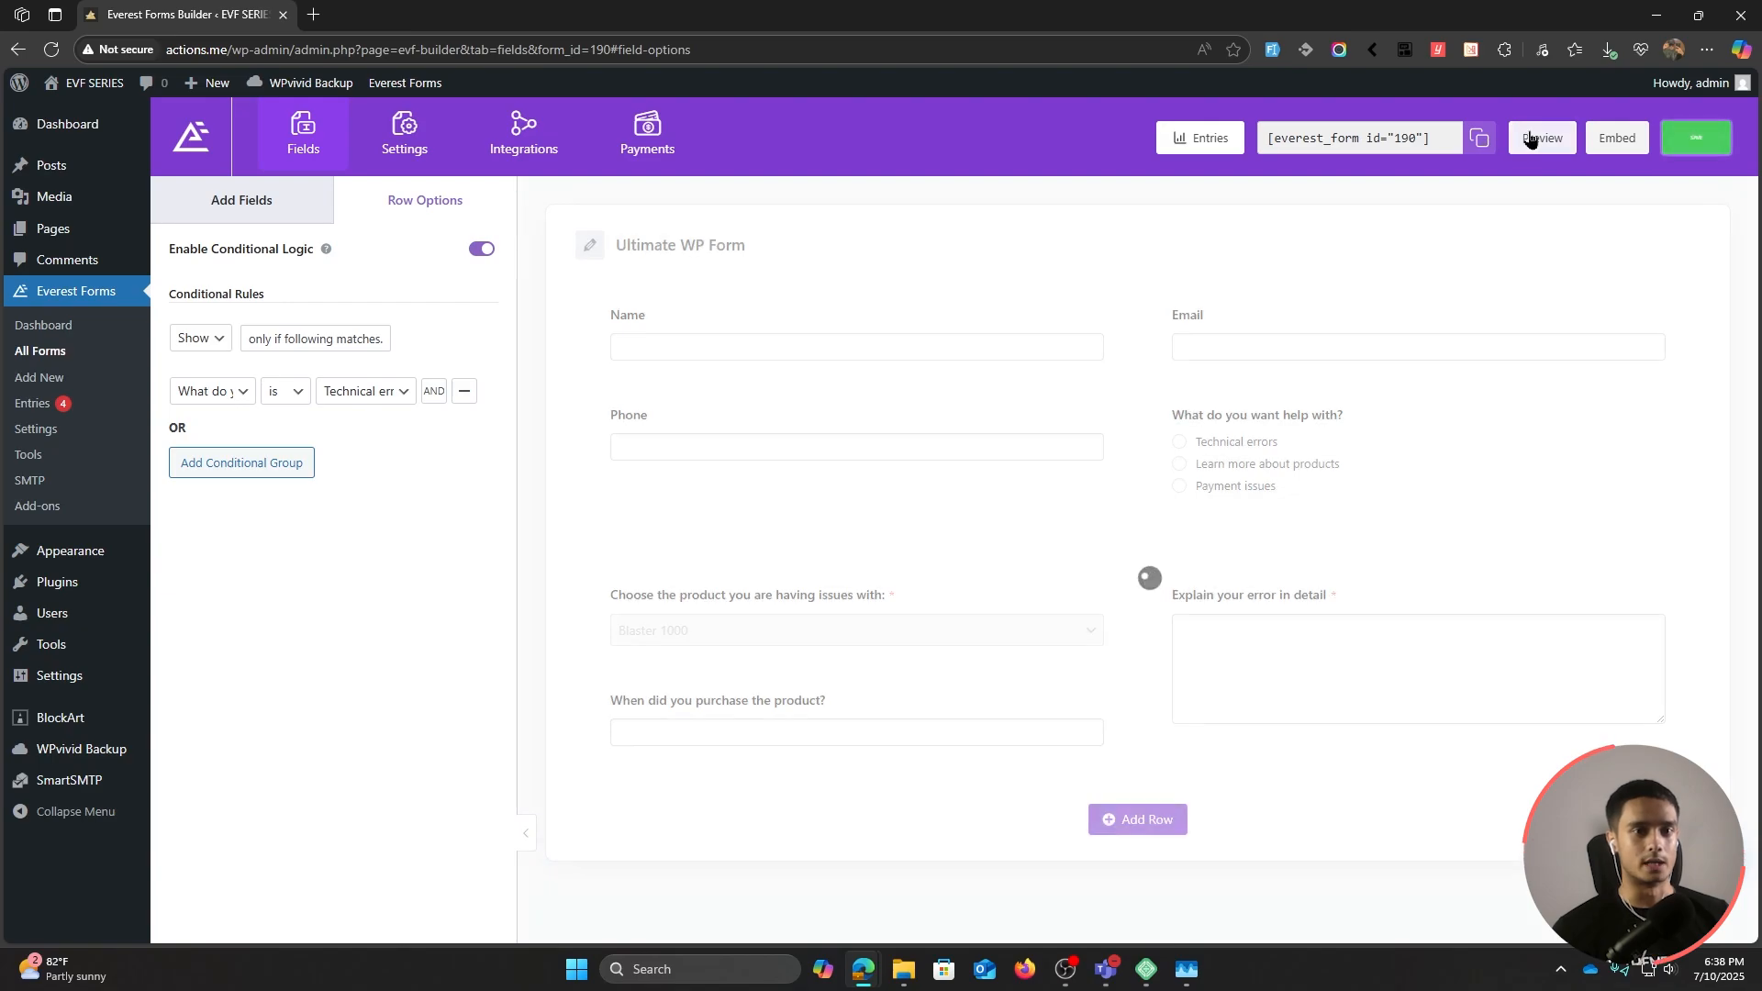
pyautogui.click(1530, 139)
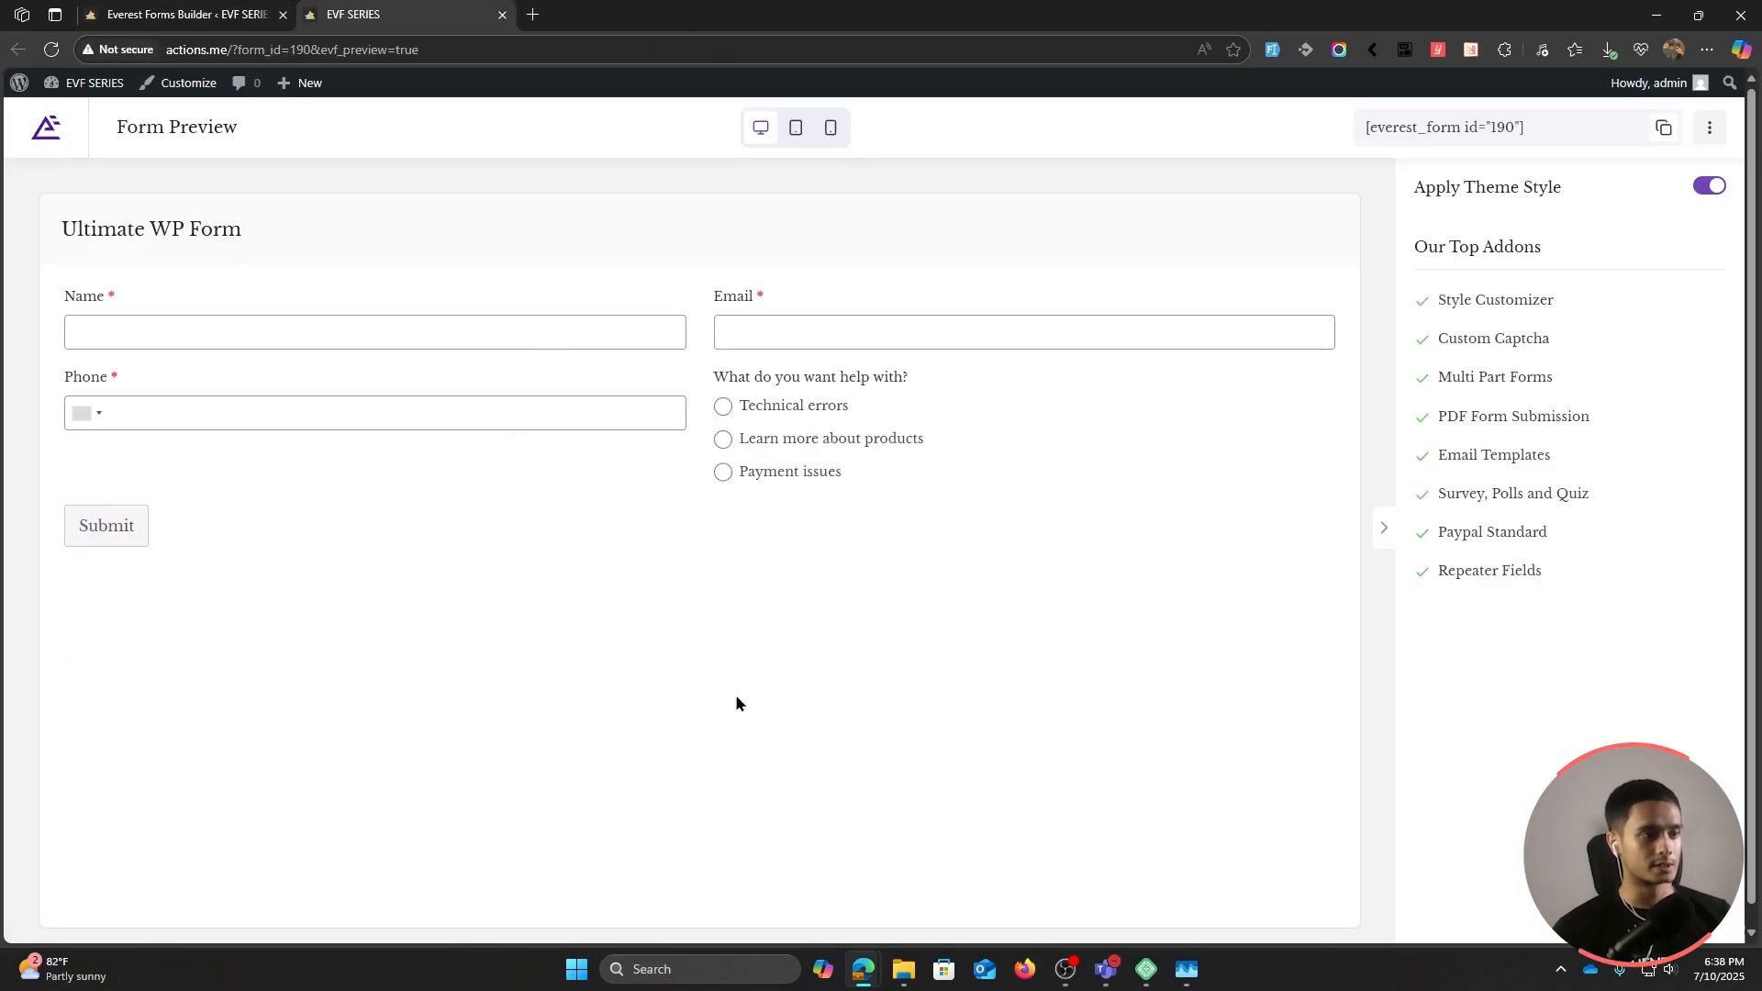
pyautogui.click(724, 439)
pyautogui.click(724, 472)
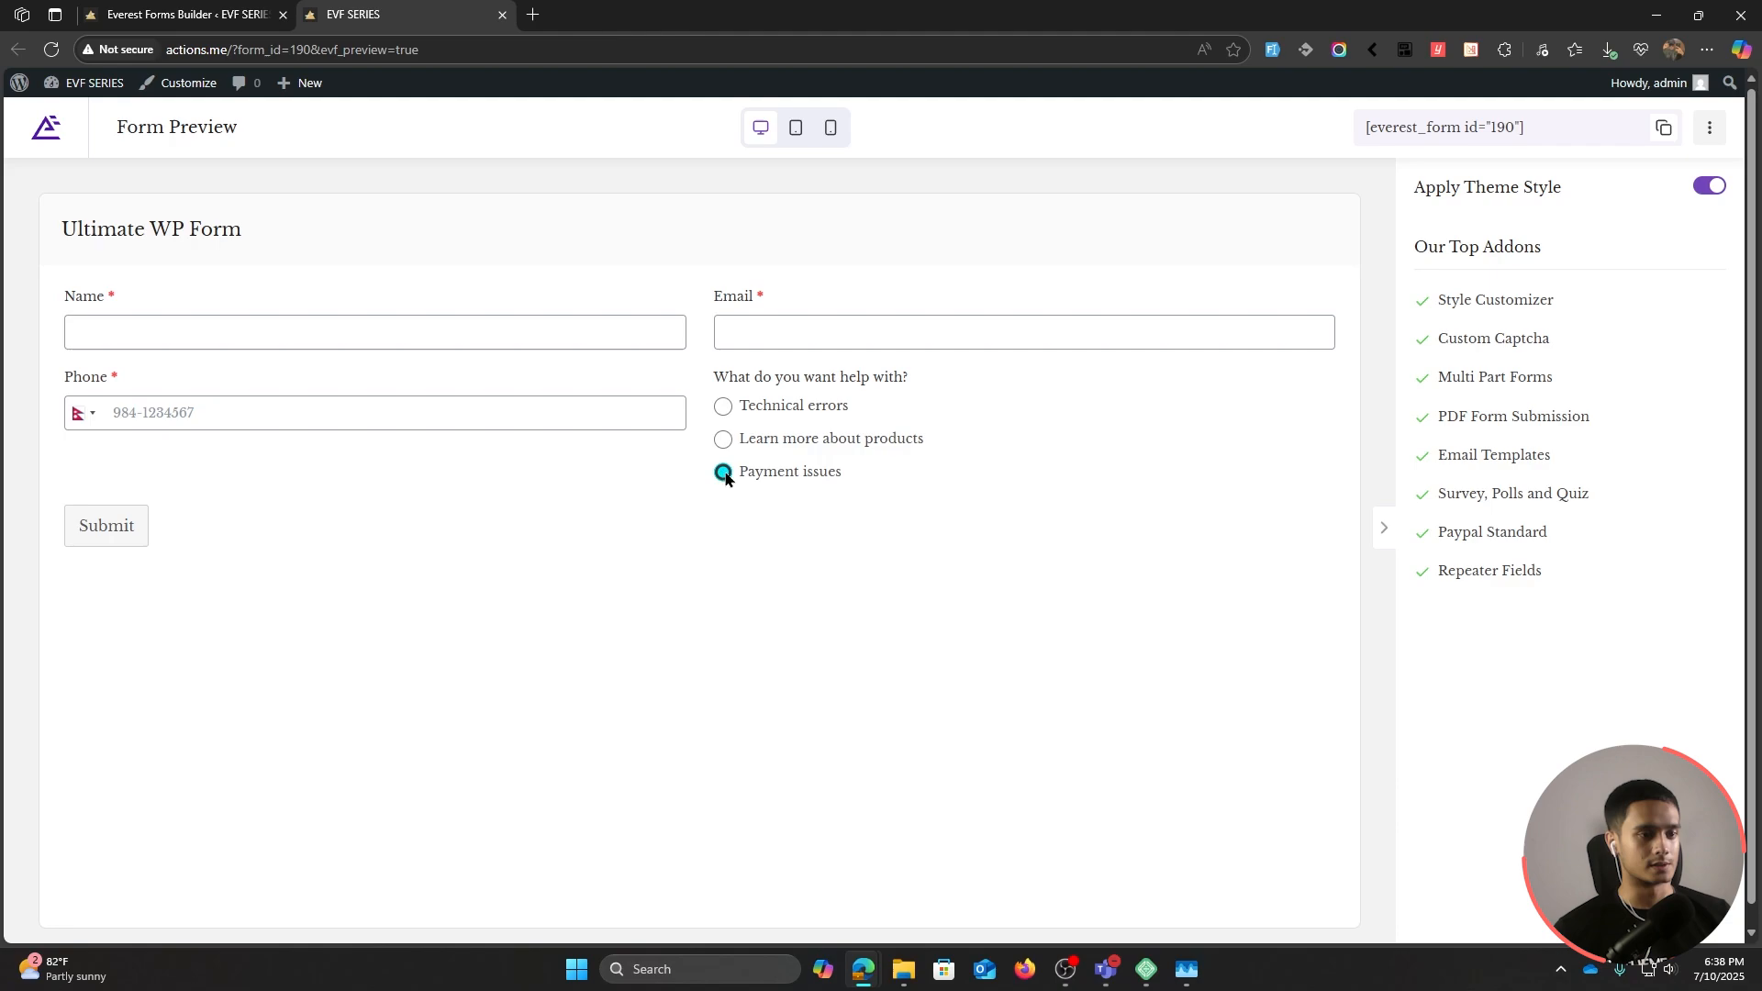
pyautogui.click(724, 410)
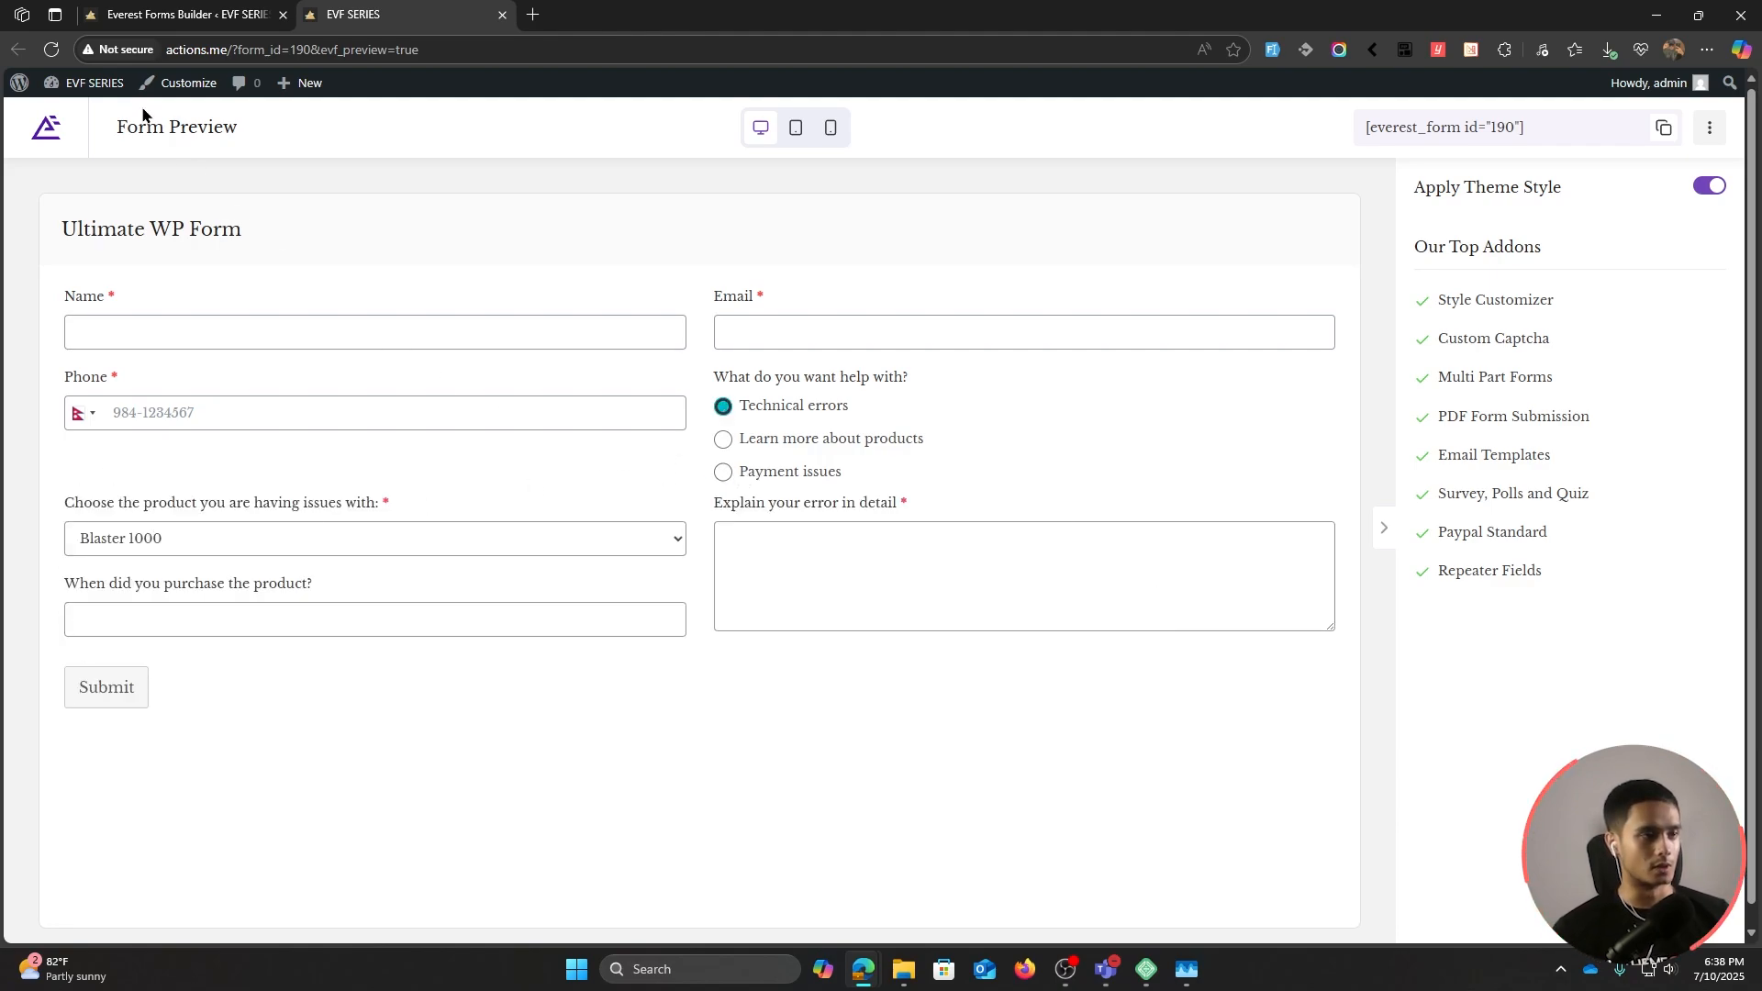
pyautogui.hotkey('ctrl', 'w')
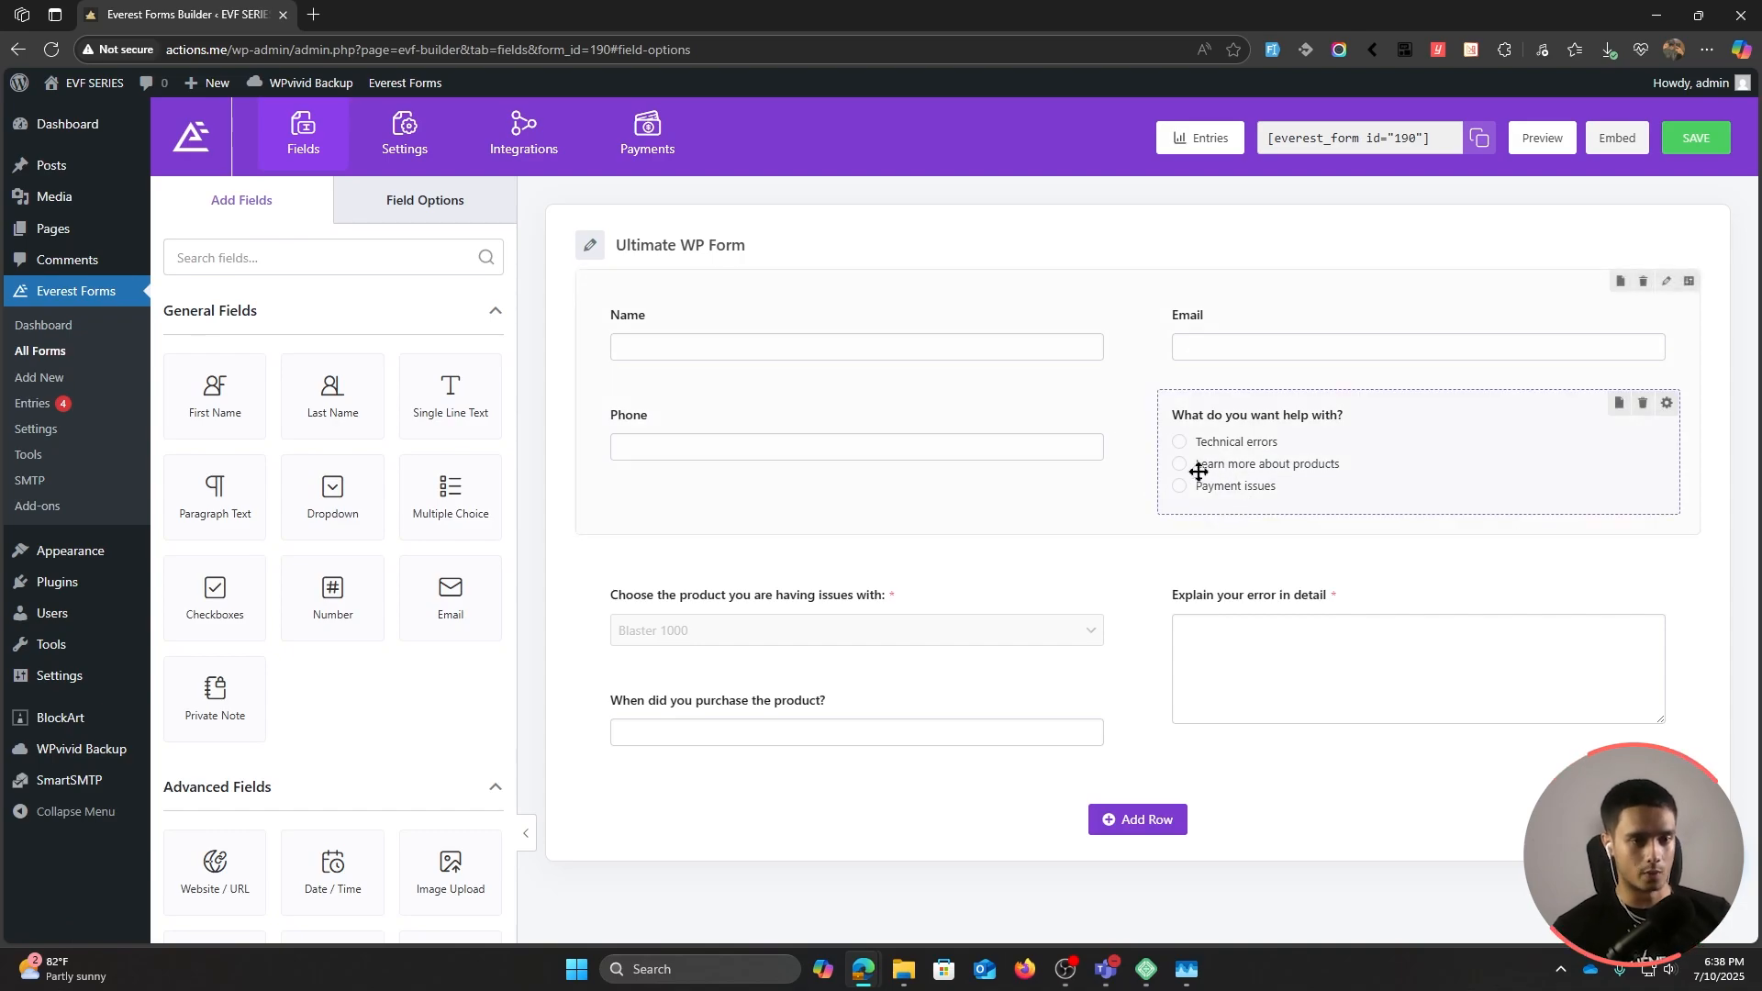
# Step: Add a new row and move a duplicate of the product dropdown into it
pyautogui.click(1163, 825)
pyautogui.scroll(-1, 1129, 794)
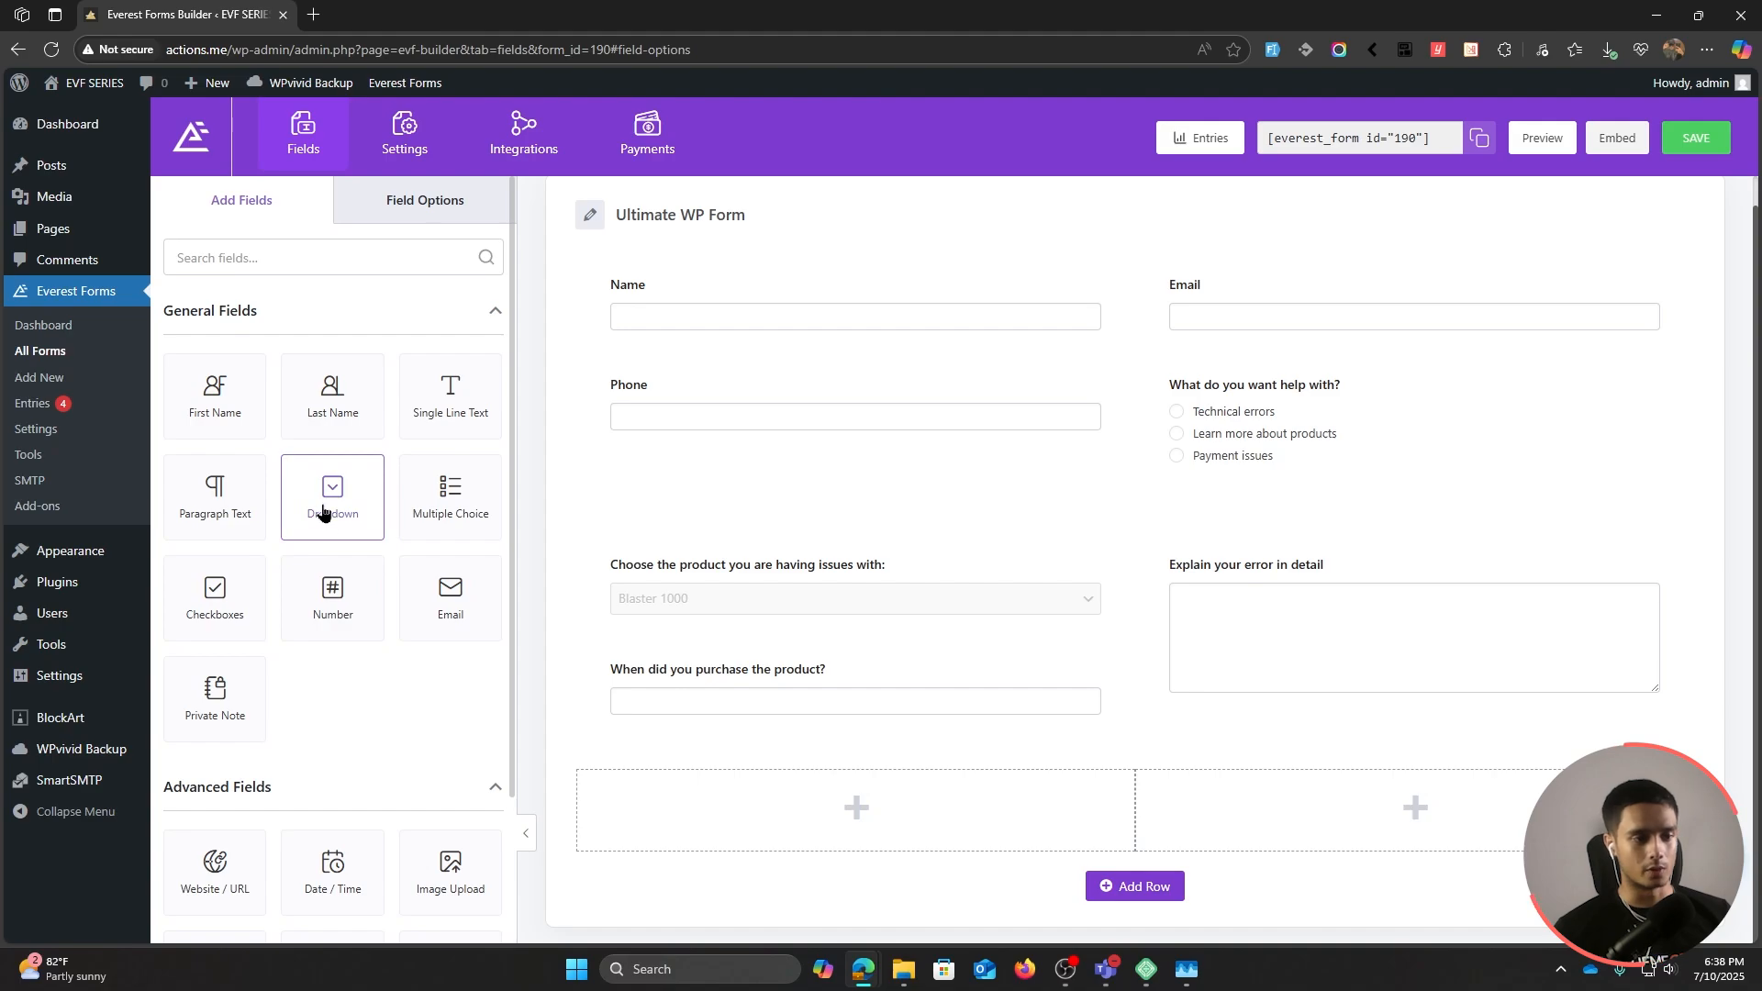
pyautogui.moveTo(331, 525)
pyautogui.mouseDown()
pyautogui.moveTo(355, 586)
pyautogui.moveTo(308, 525)
pyautogui.mouseUp()
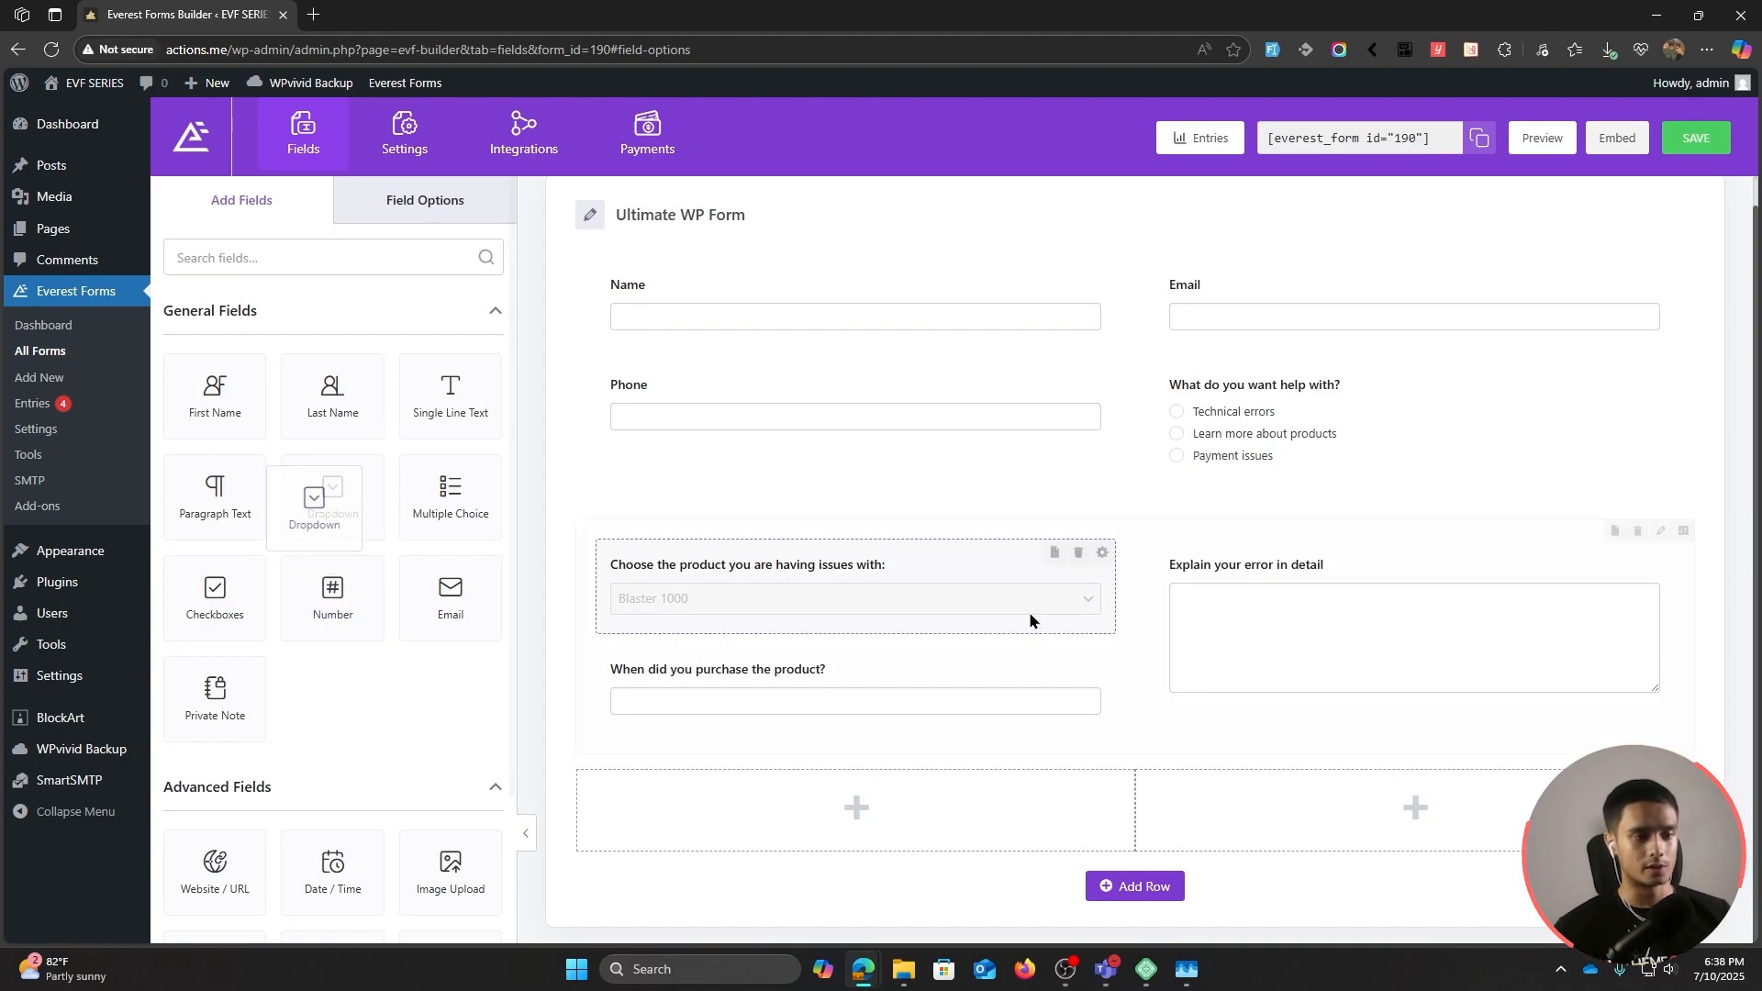
pyautogui.click(955, 564)
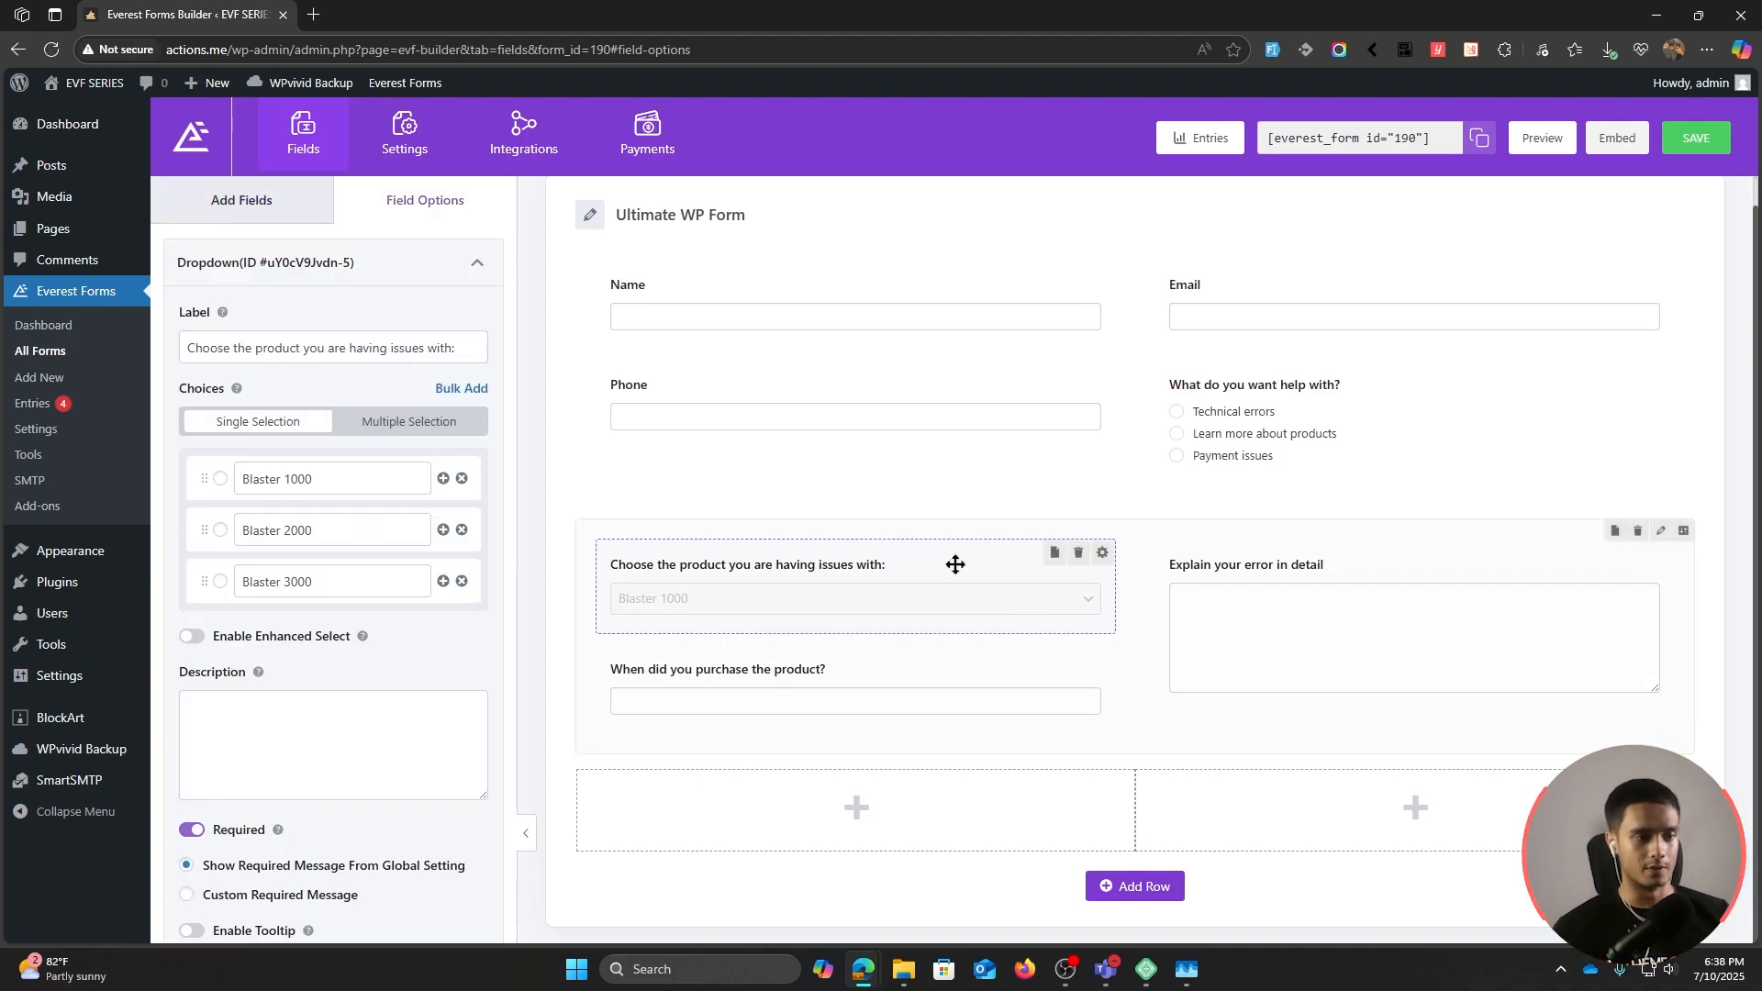
pyautogui.click(1057, 553)
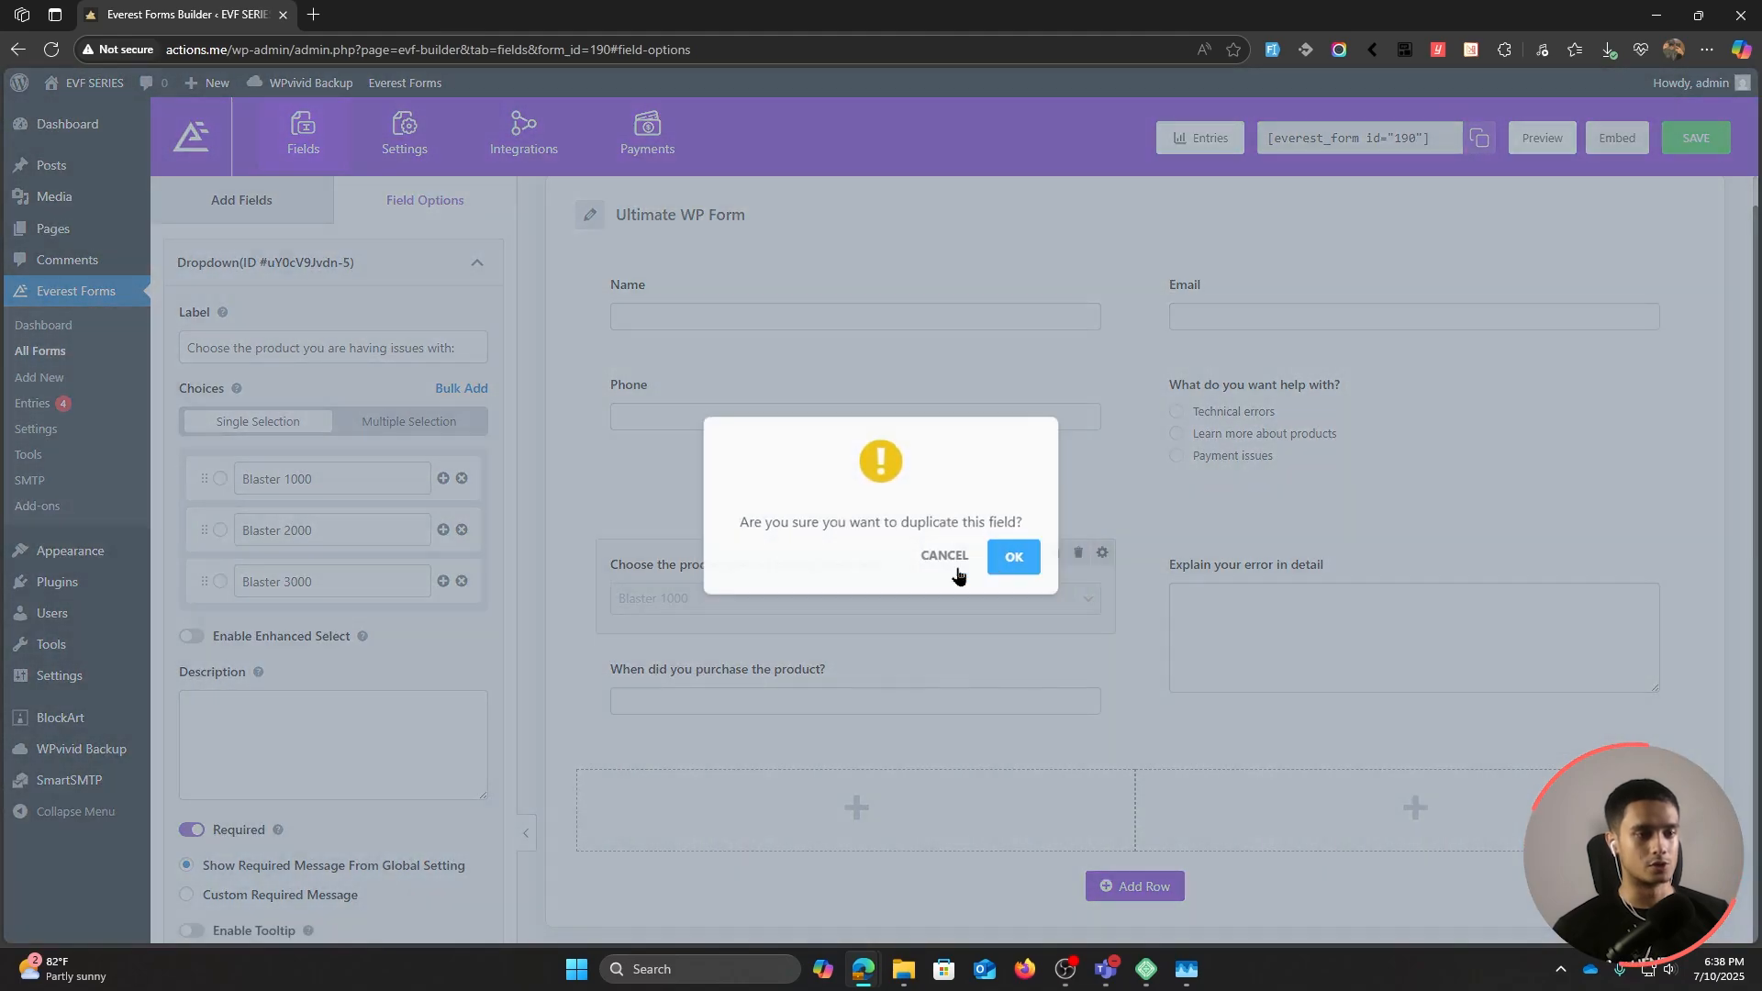
pyautogui.click(950, 561)
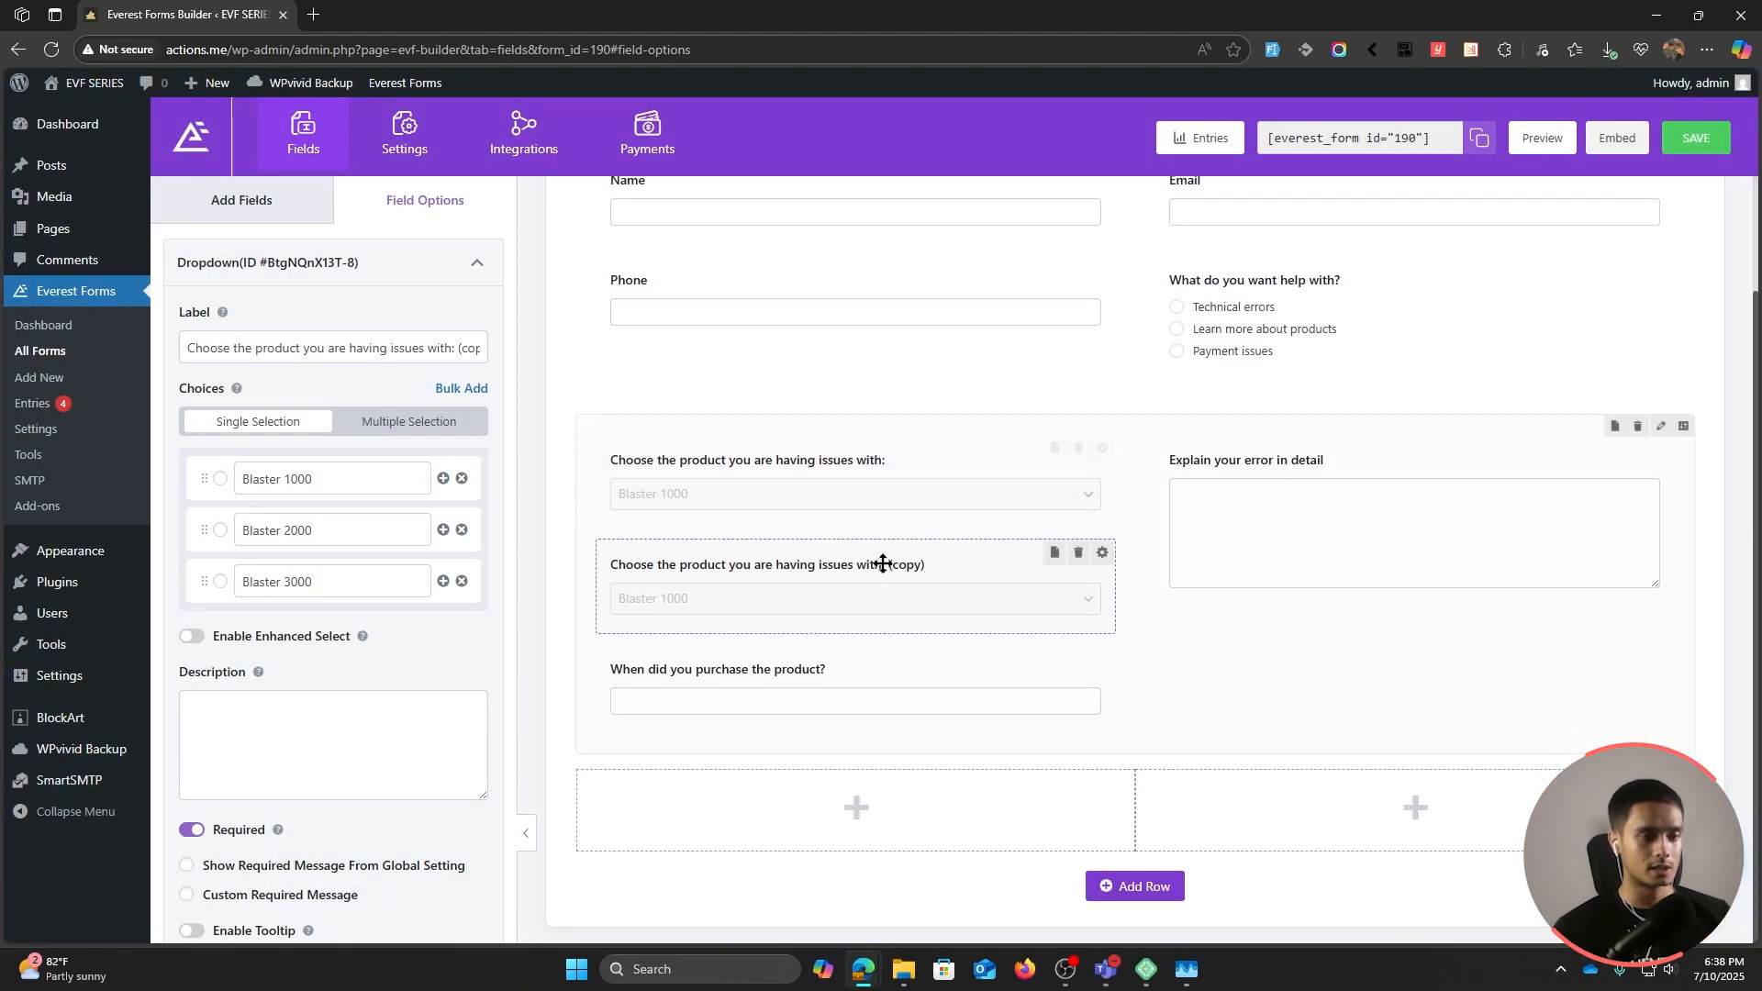
pyautogui.moveTo(893, 567); pyautogui.dragTo(863, 807)
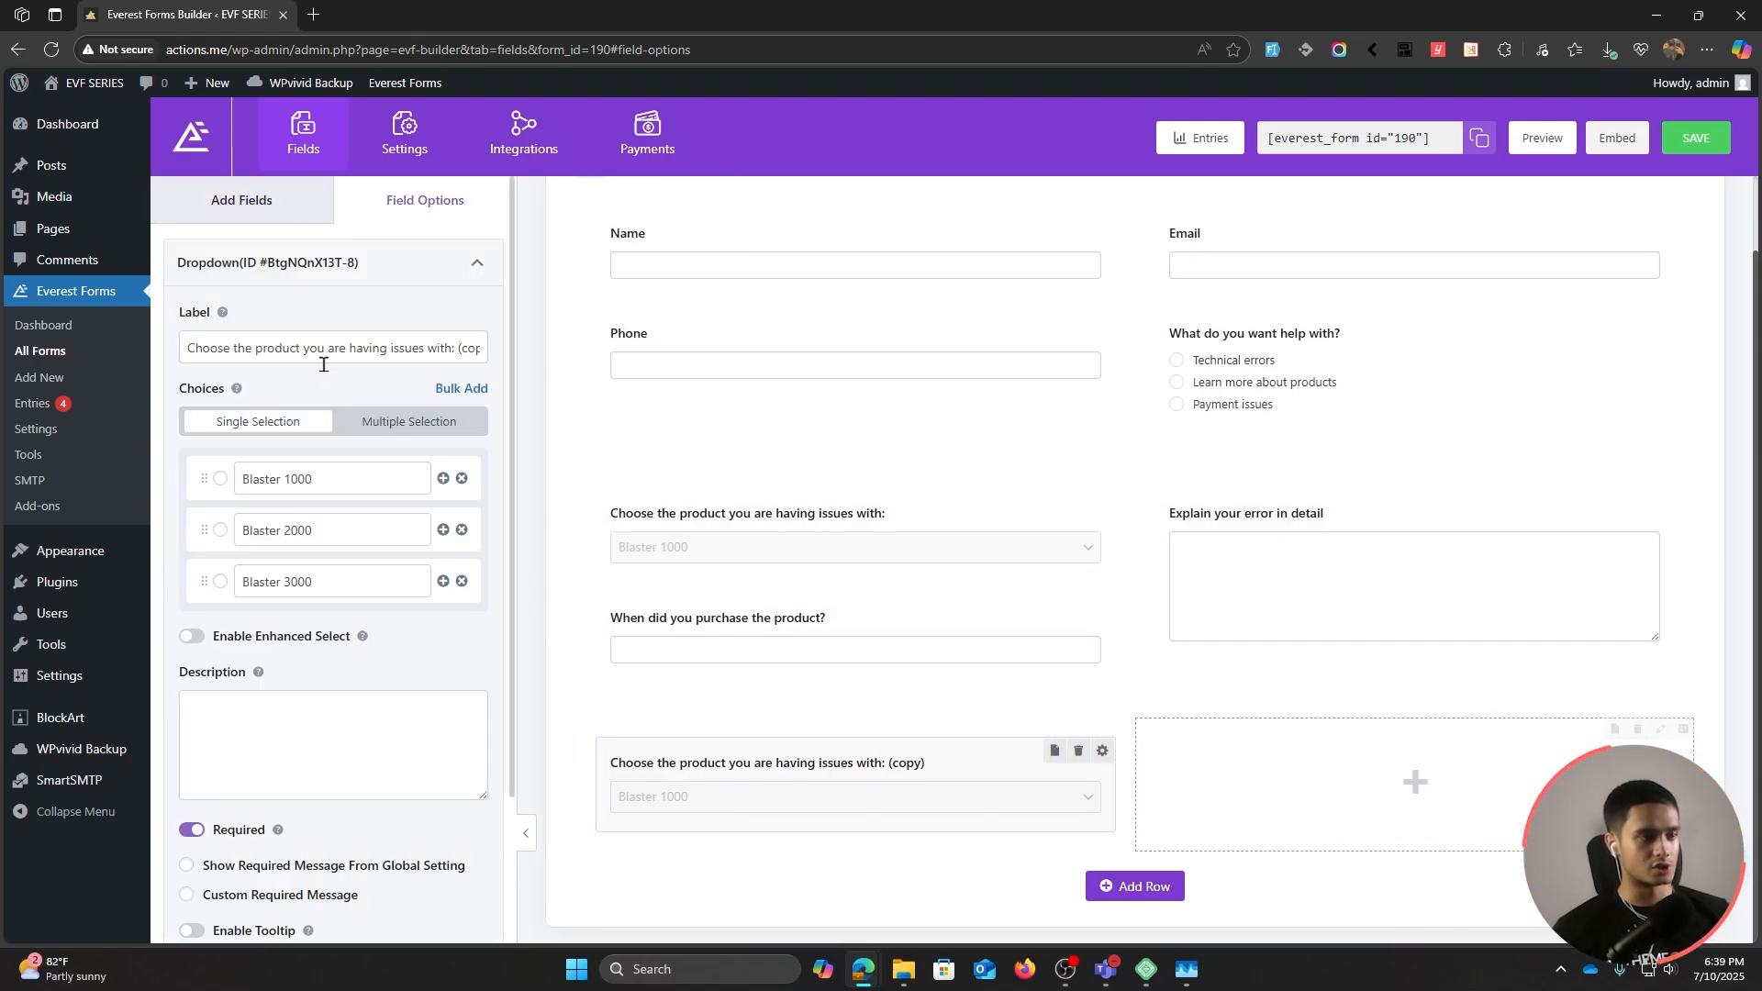
# Step: Relabel the copied dropdown 'Choose the product you want to learn more about'
pyautogui.moveTo(328, 347); pyautogui.dragTo(331, 347)
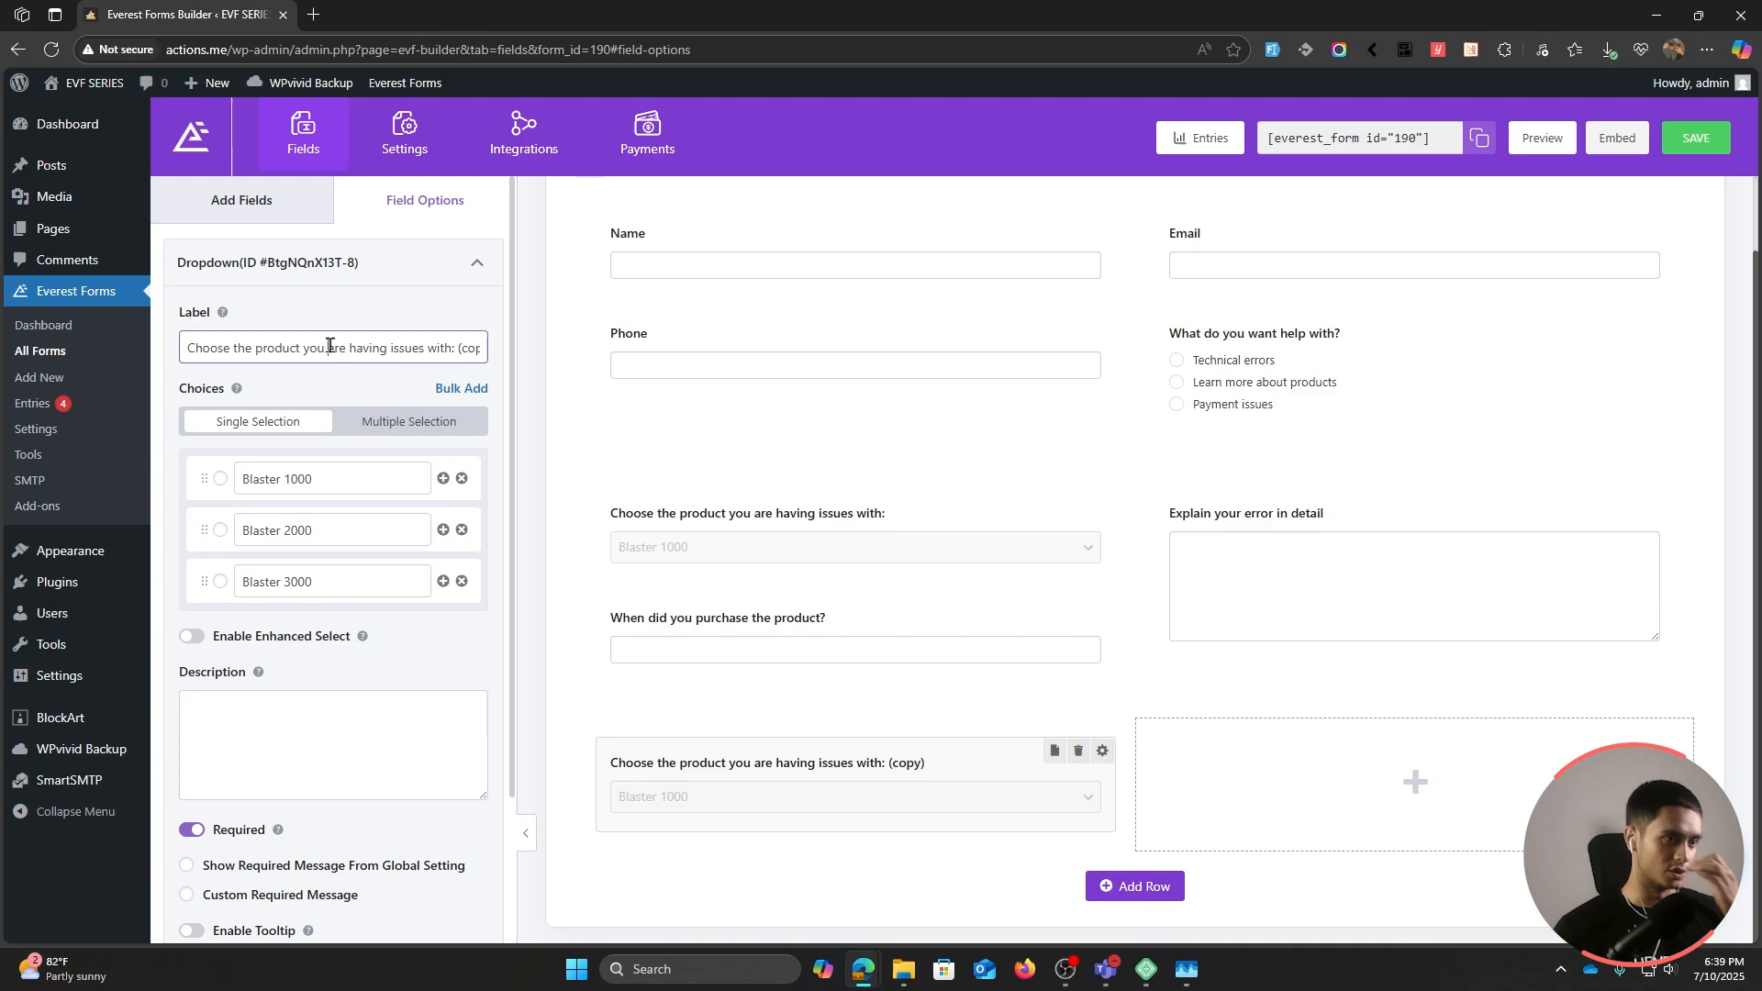
pyautogui.moveTo(330, 347); pyautogui.dragTo(446, 359)
pyautogui.write('want t')
pyautogui.write('o learn more abou')
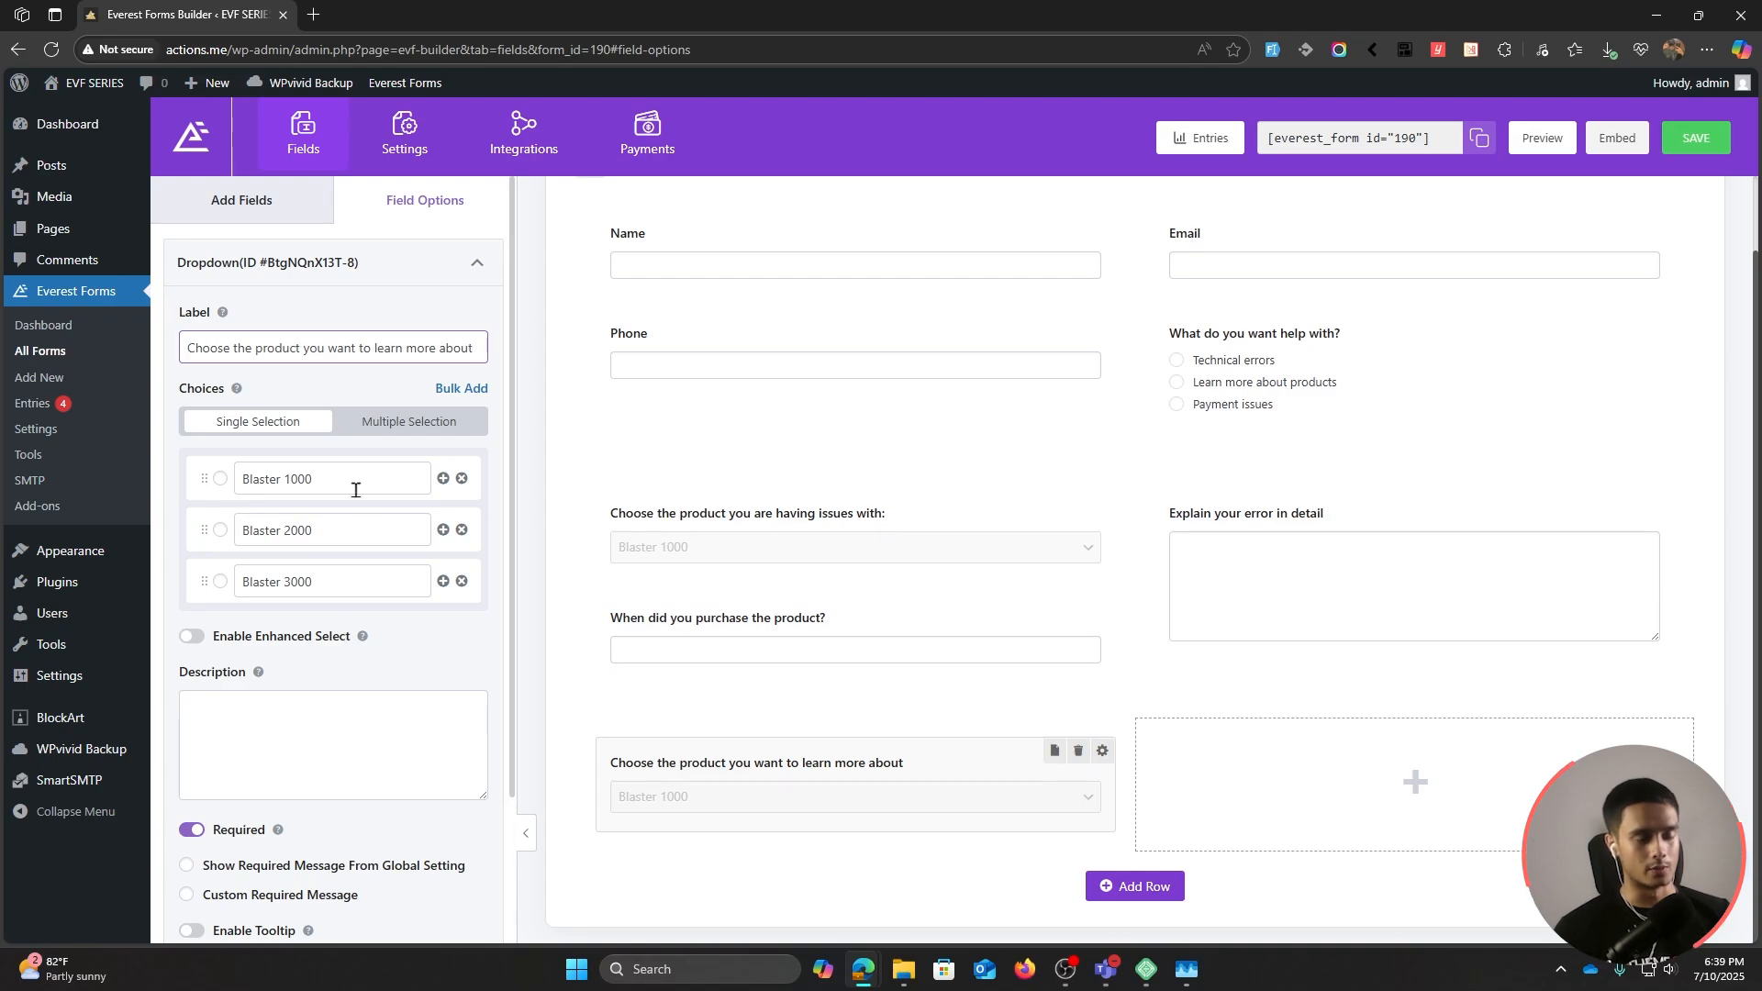
pyautogui.click(230, 201)
# Step: Add a Paragraph Text field labelled 'If you have any specific questions, let us know' with the team-contact description
pyautogui.moveTo(215, 495); pyautogui.dragTo(1223, 770)
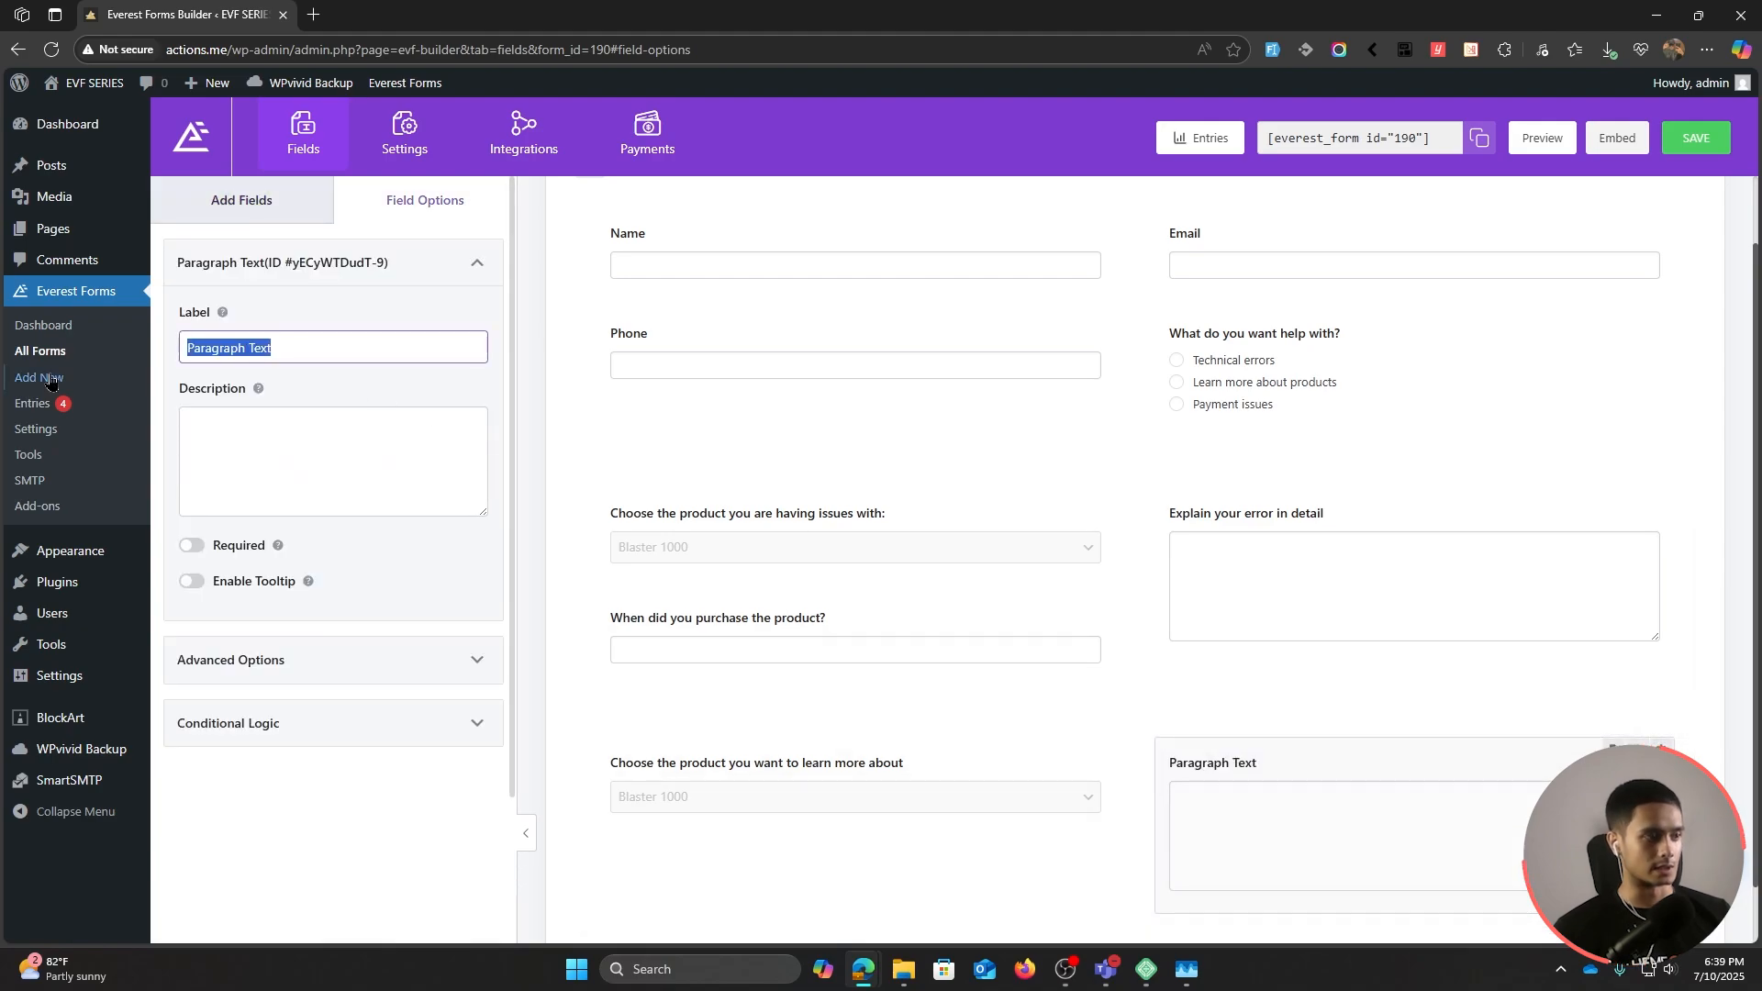
pyautogui.write('if you have any ')
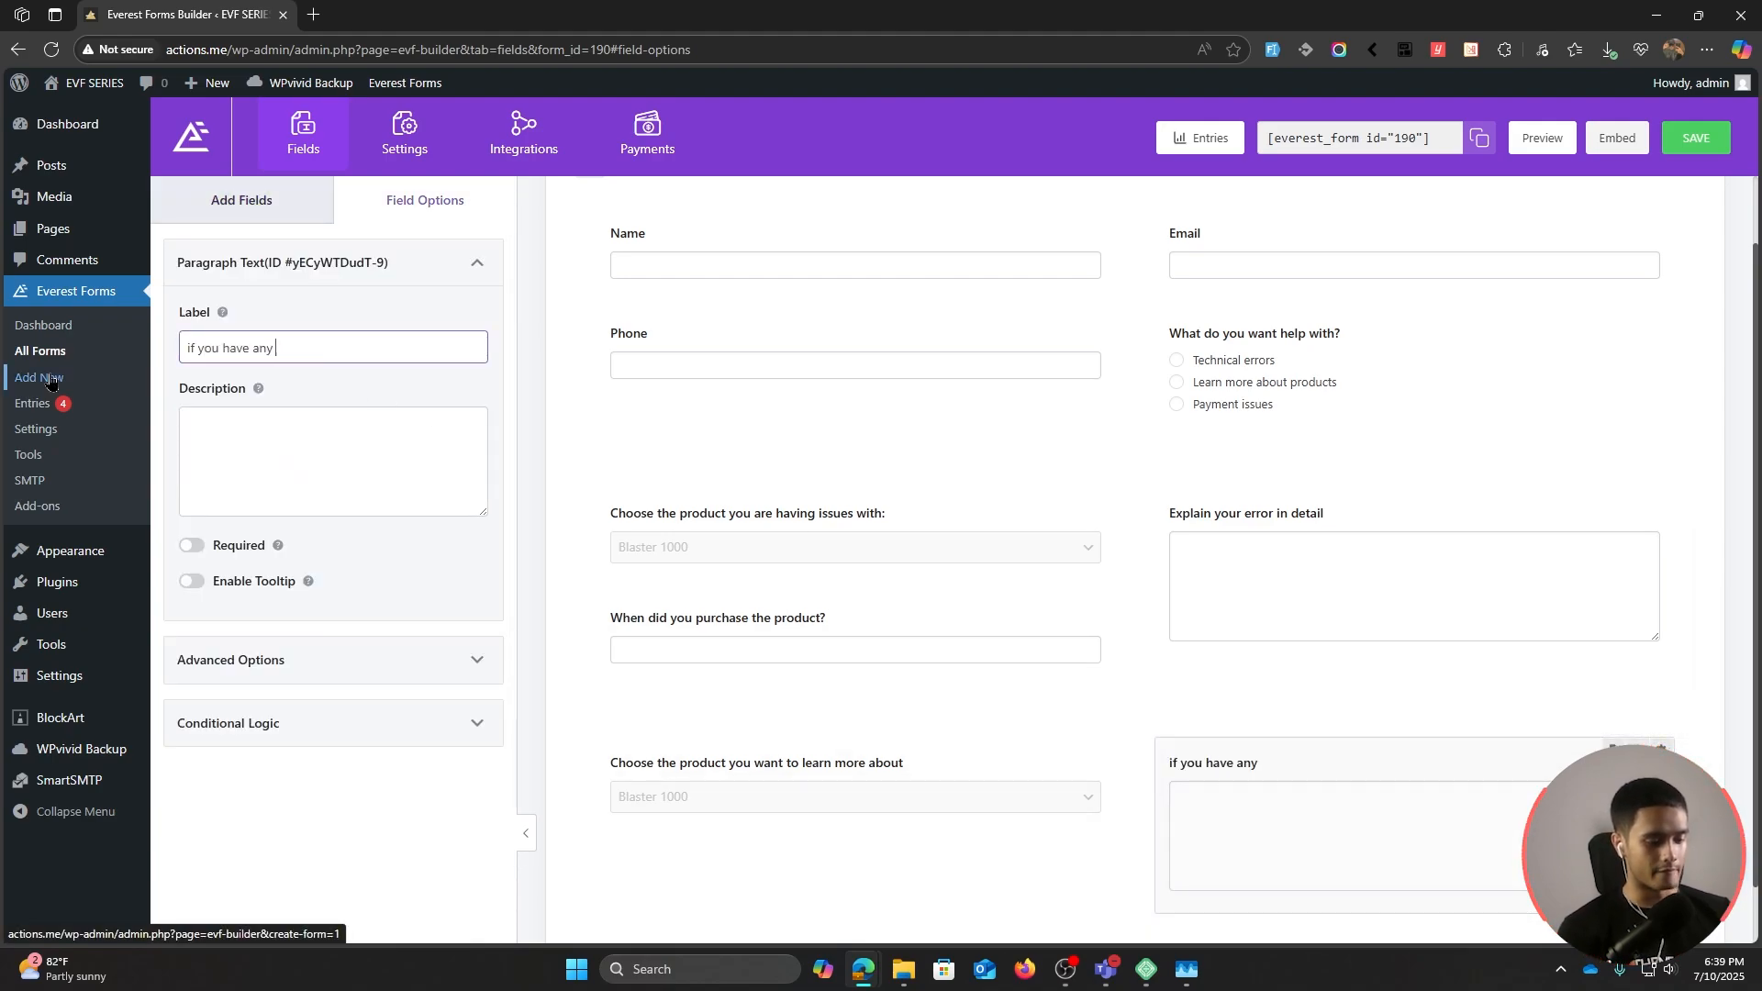
pyautogui.write('specific questions, let us know')
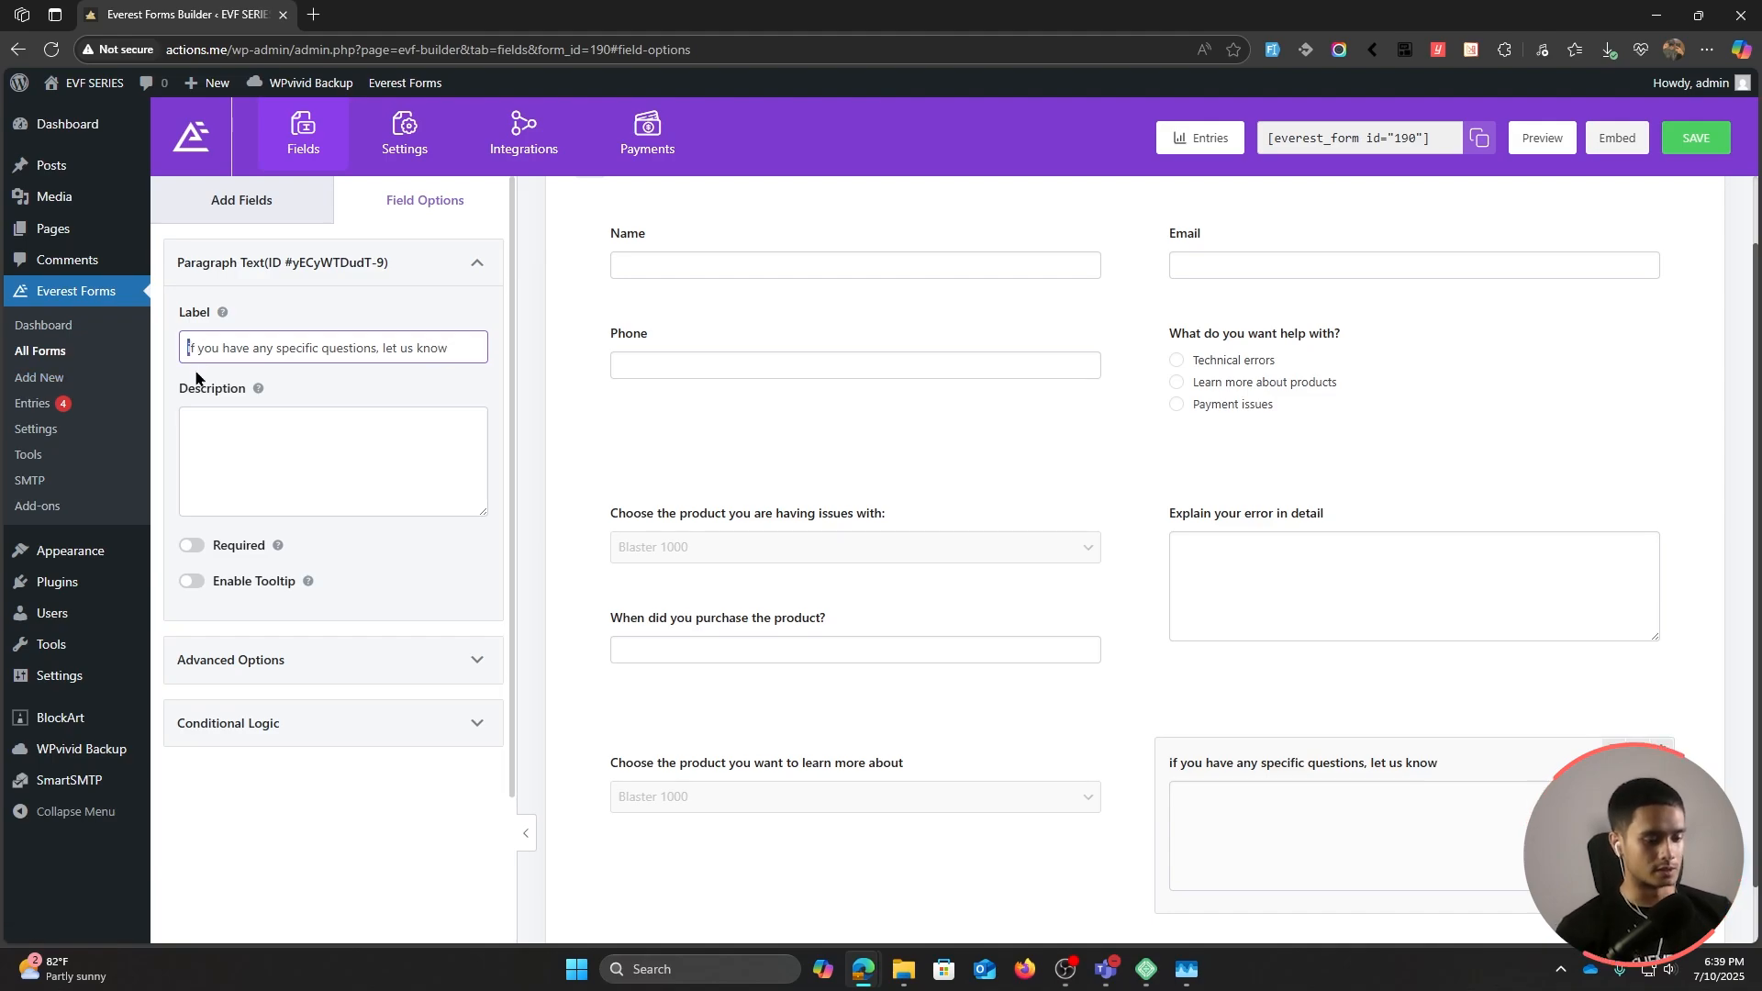
pyautogui.press('Delete')
pyautogui.write('I')
pyautogui.click(285, 417)
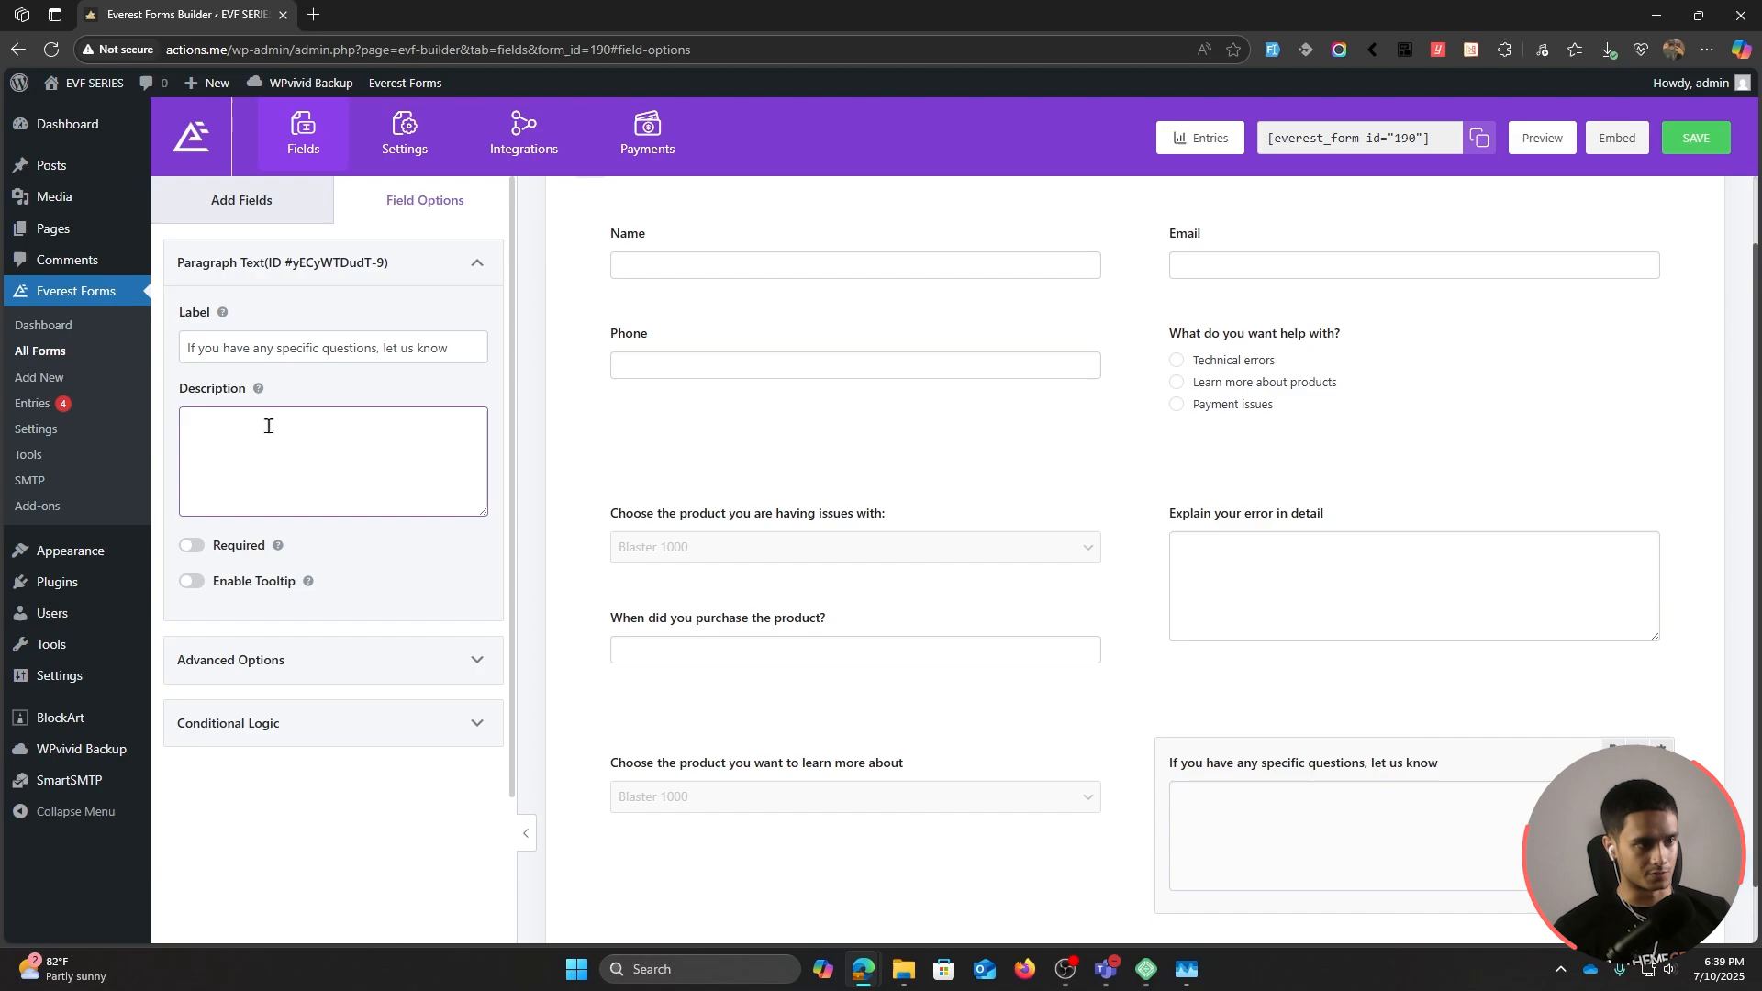
pyautogui.write('Our team will reach out to you on your given phone number; we will also send out additional info on the product you have chosen as soon as you submit this form.')
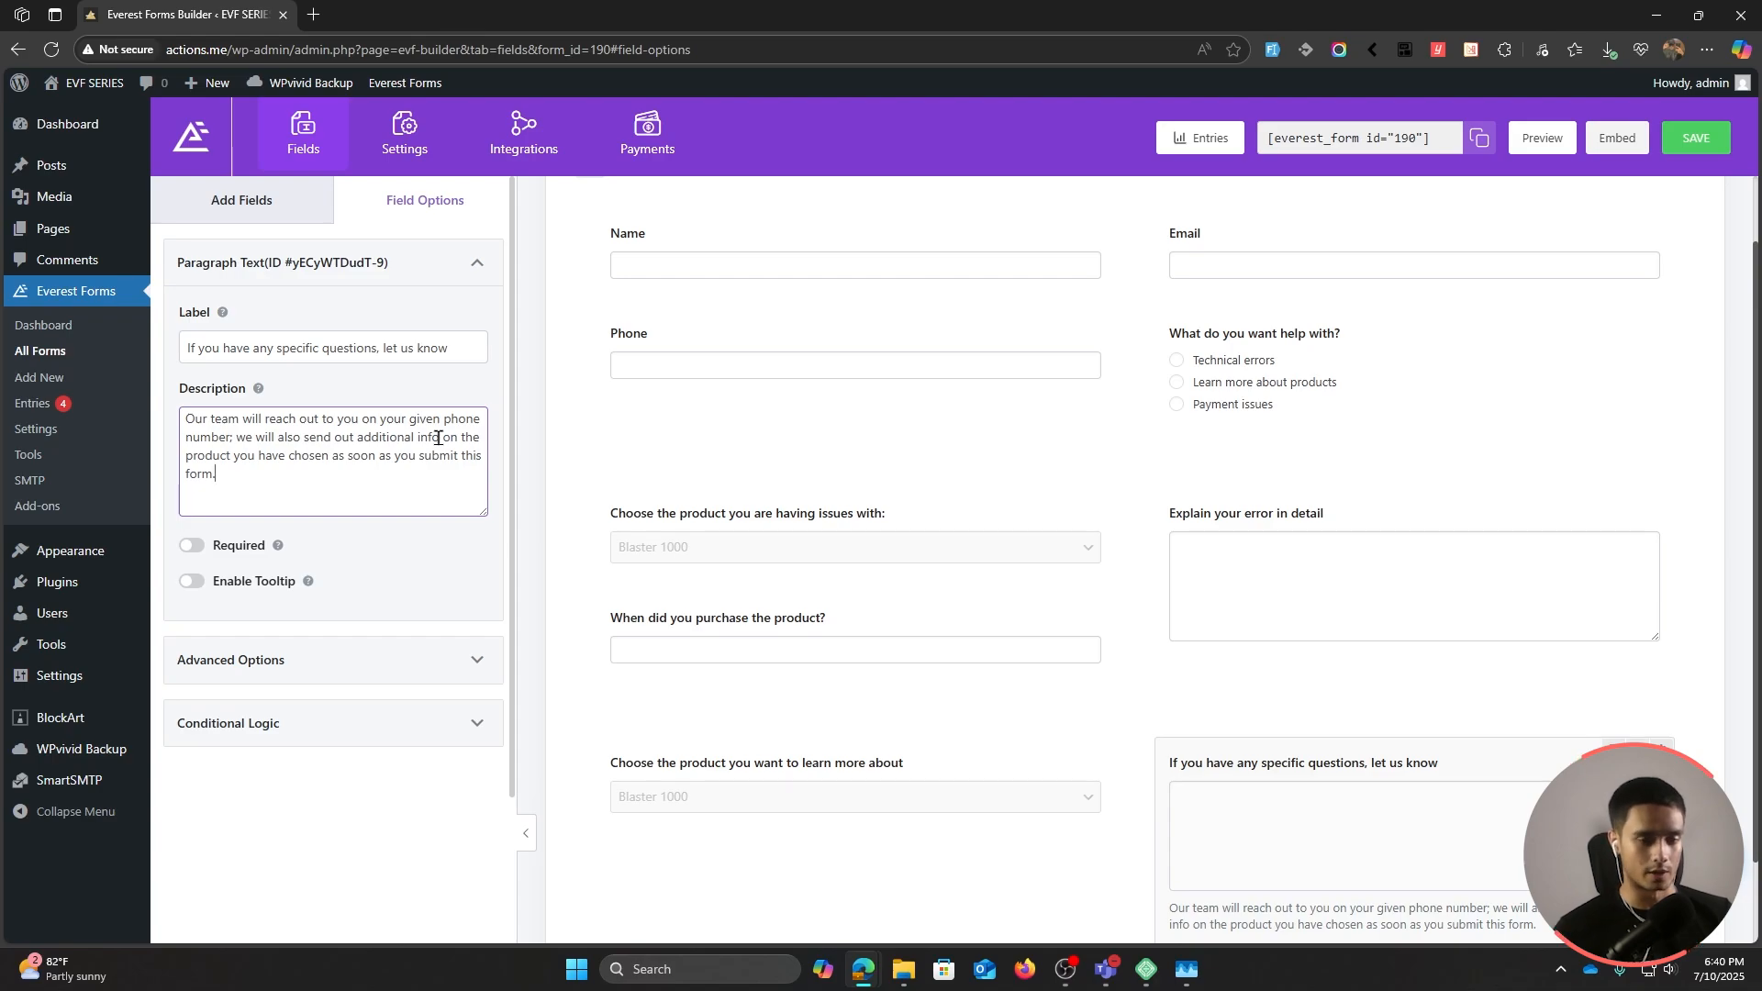
# Step: Make the specific-questions paragraph field required
pyautogui.scroll(-1, 1349, 614)
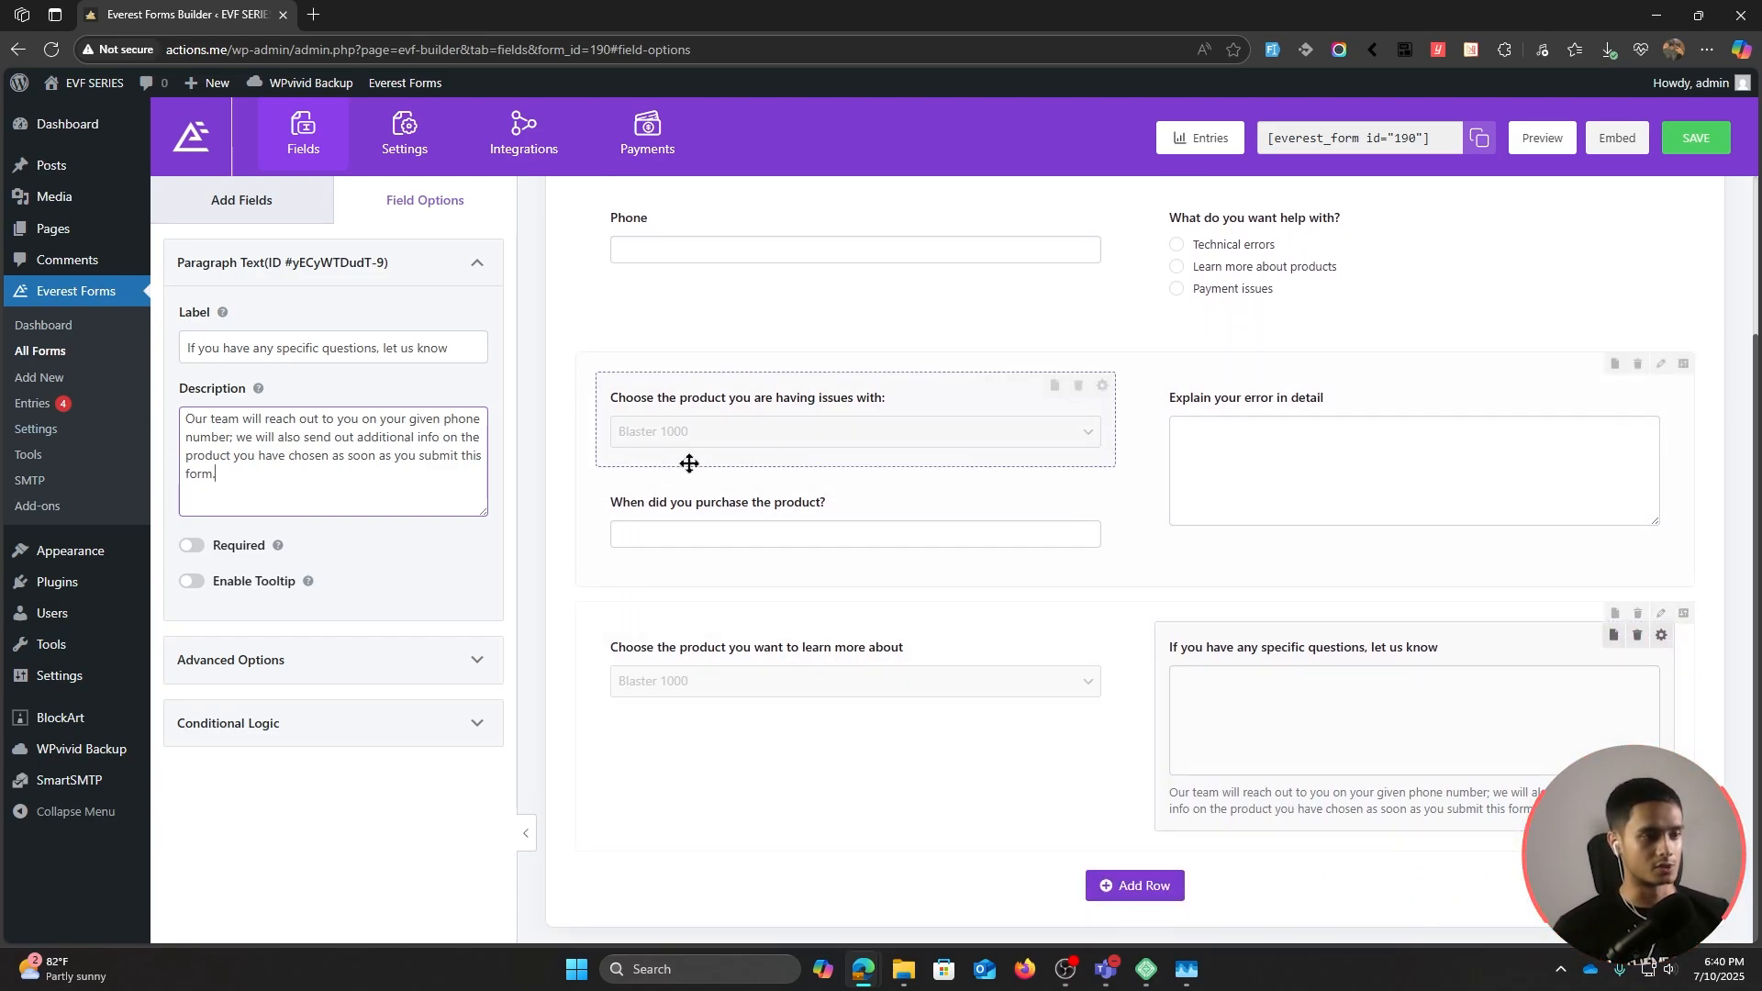
pyautogui.click(966, 646)
pyautogui.scroll(-1, 386, 661)
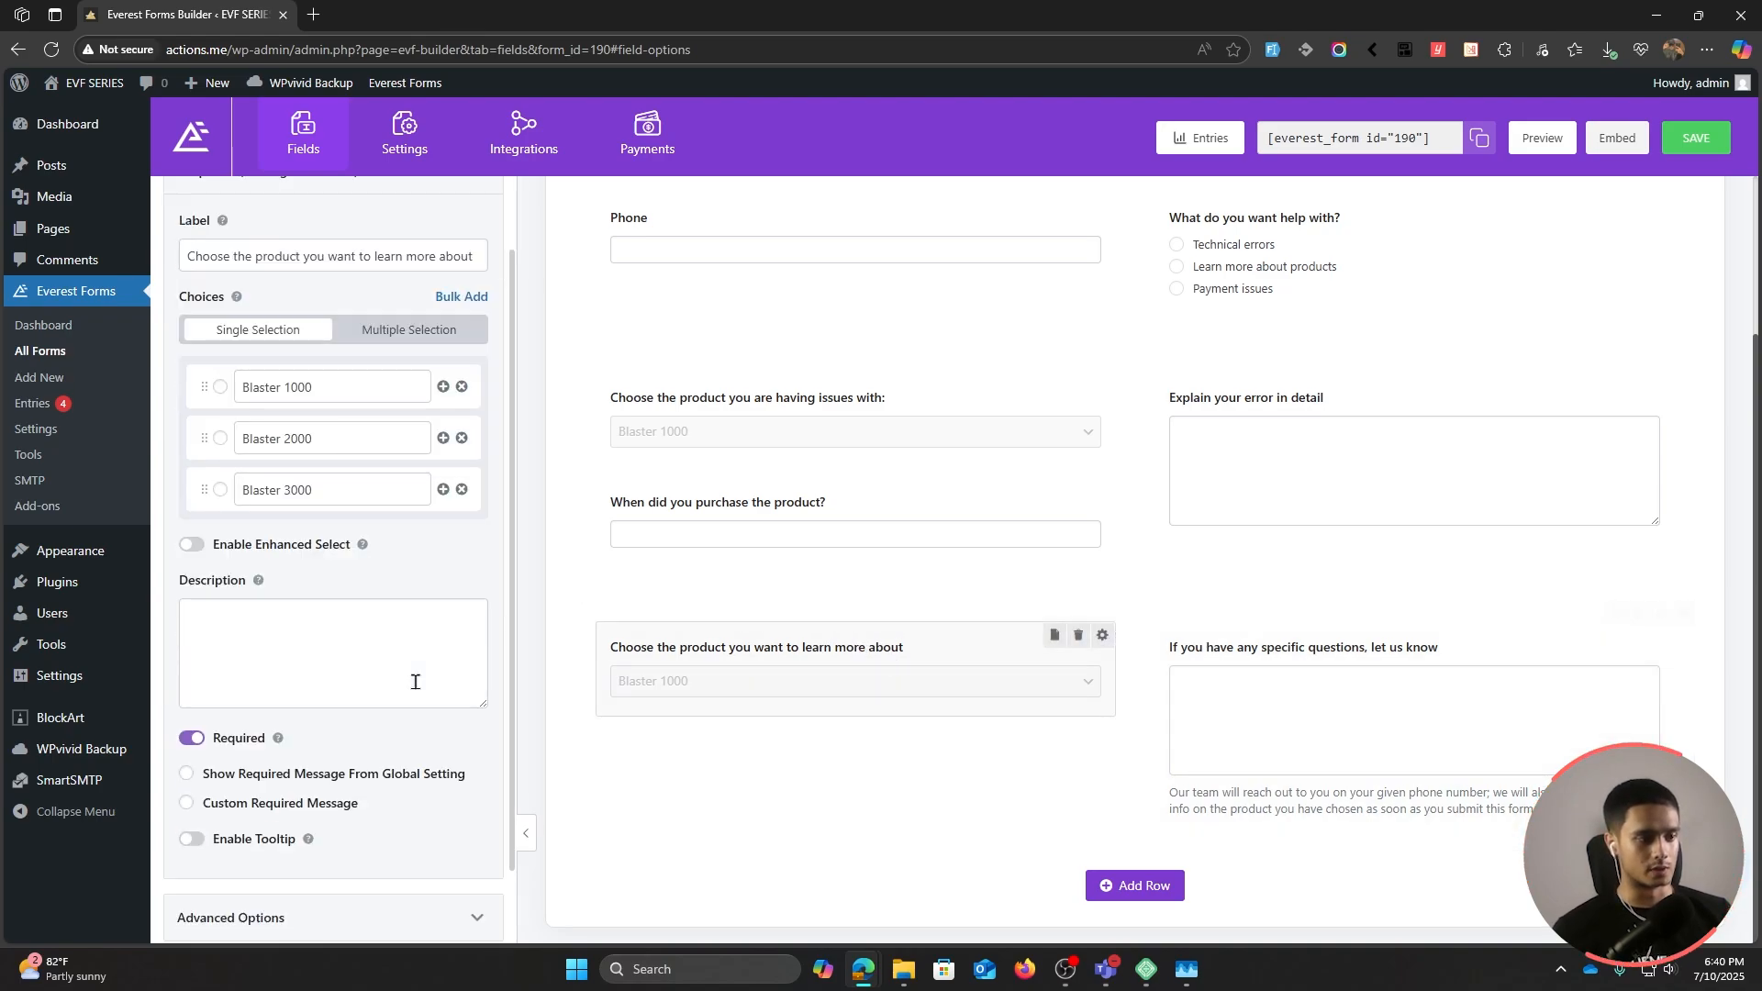
pyautogui.scroll(-1, 415, 682)
pyautogui.click(1249, 641)
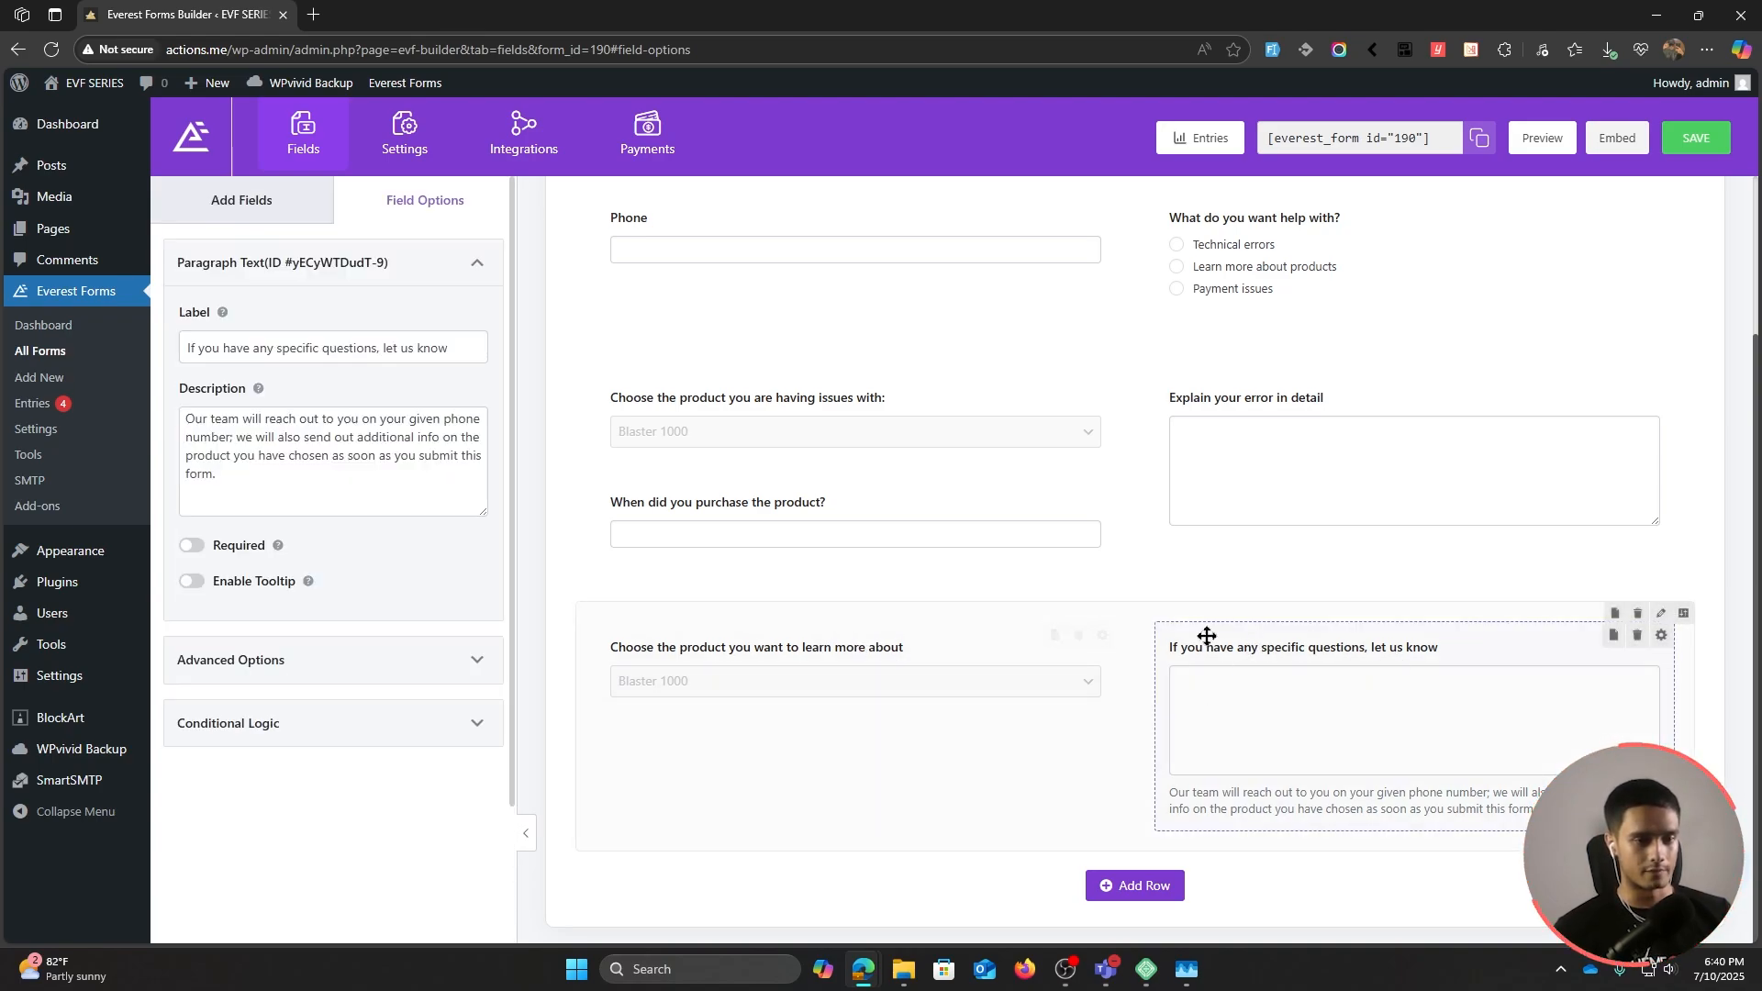
pyautogui.click(183, 547)
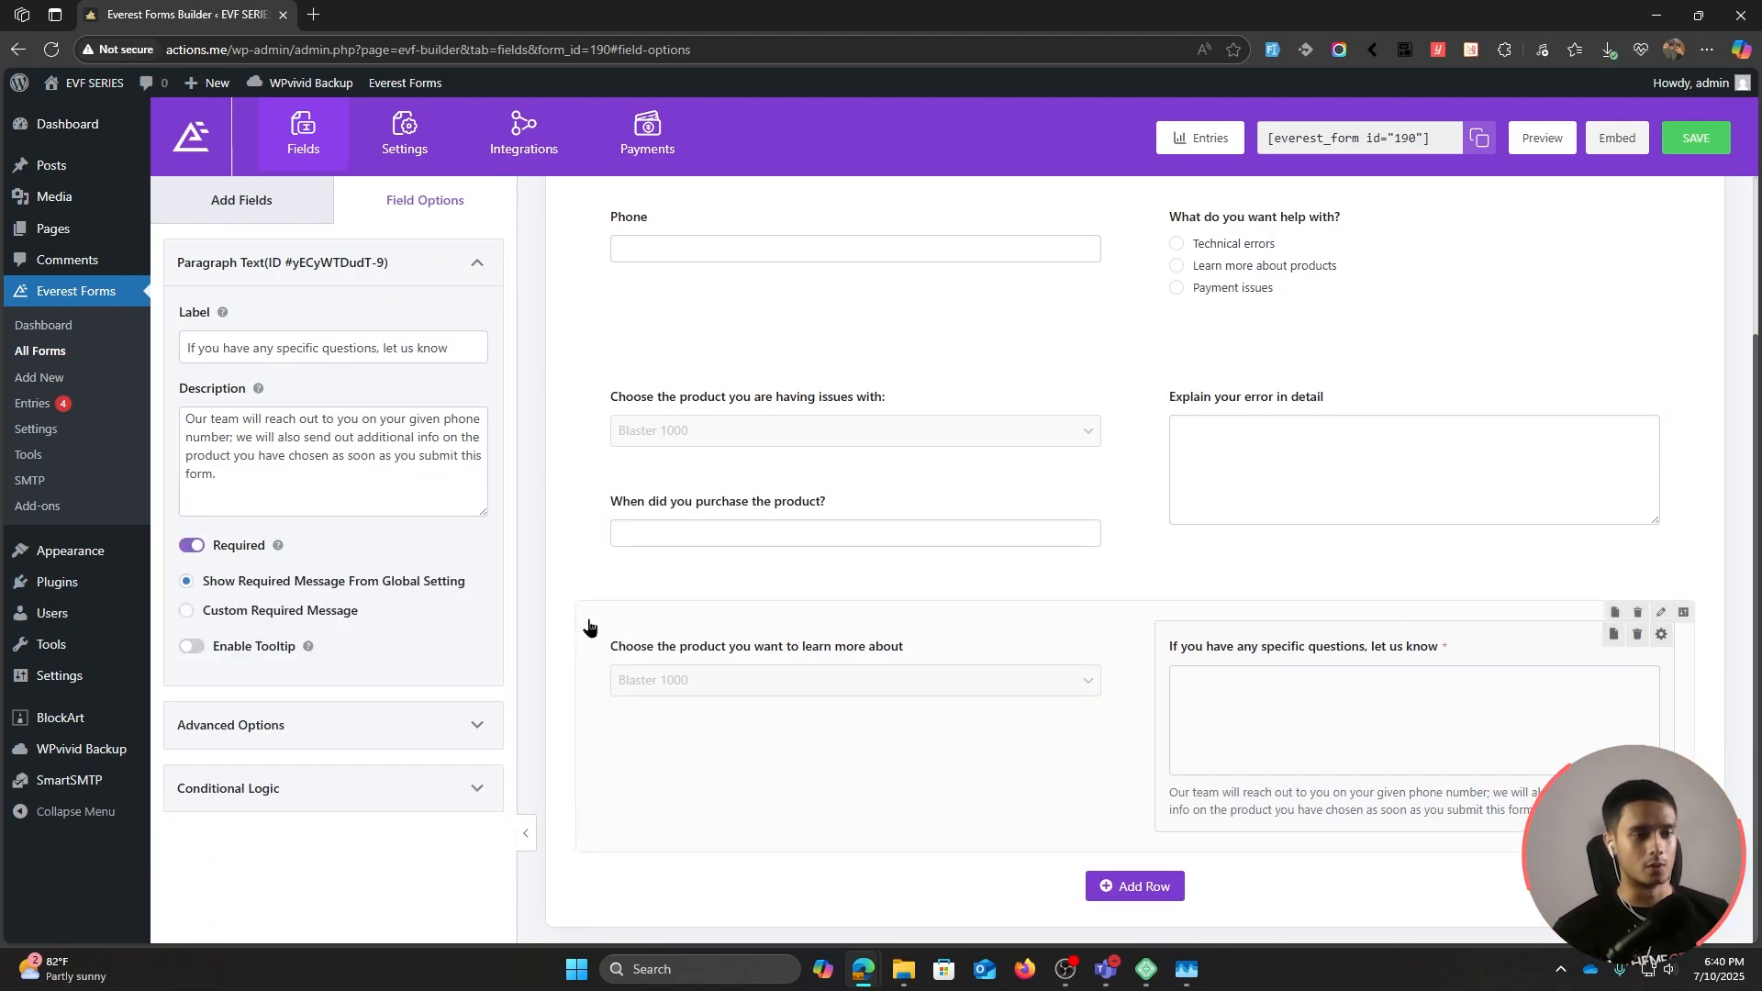
pyautogui.click(1686, 620)
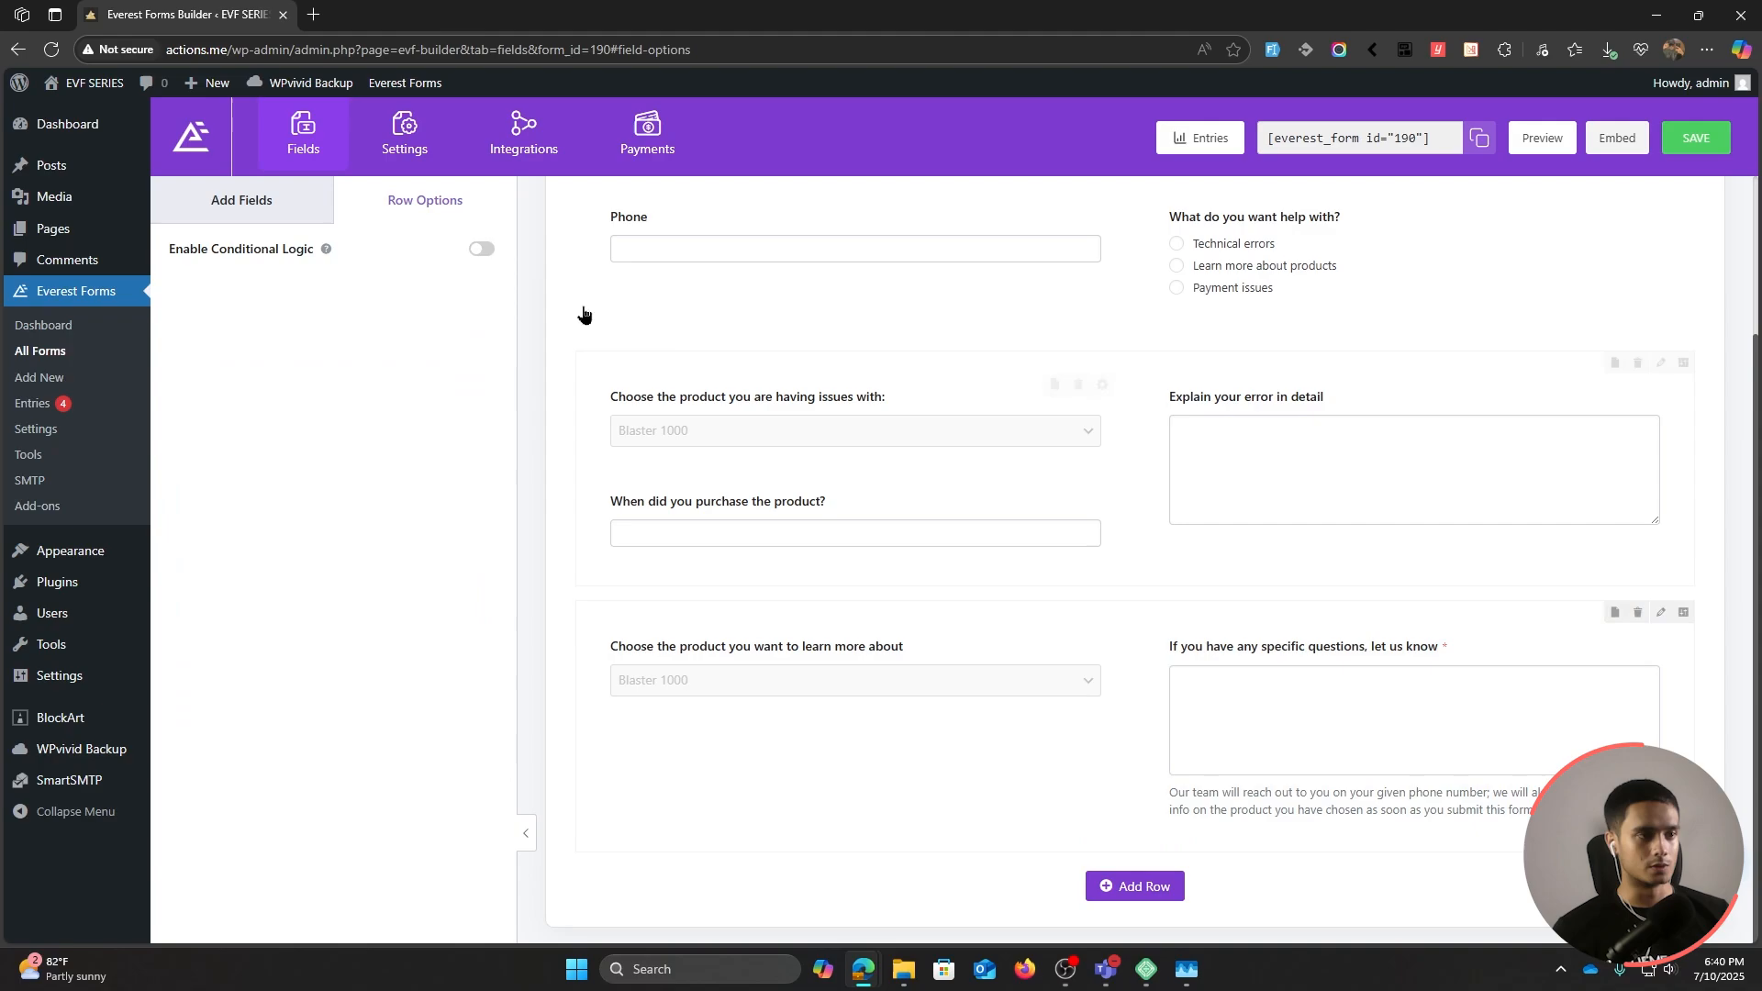
# Step: Add a row rule: show if 'What do you want help with?' is 'Learn more about products'; save
pyautogui.click(481, 250)
pyautogui.scroll(1, 1340, 521)
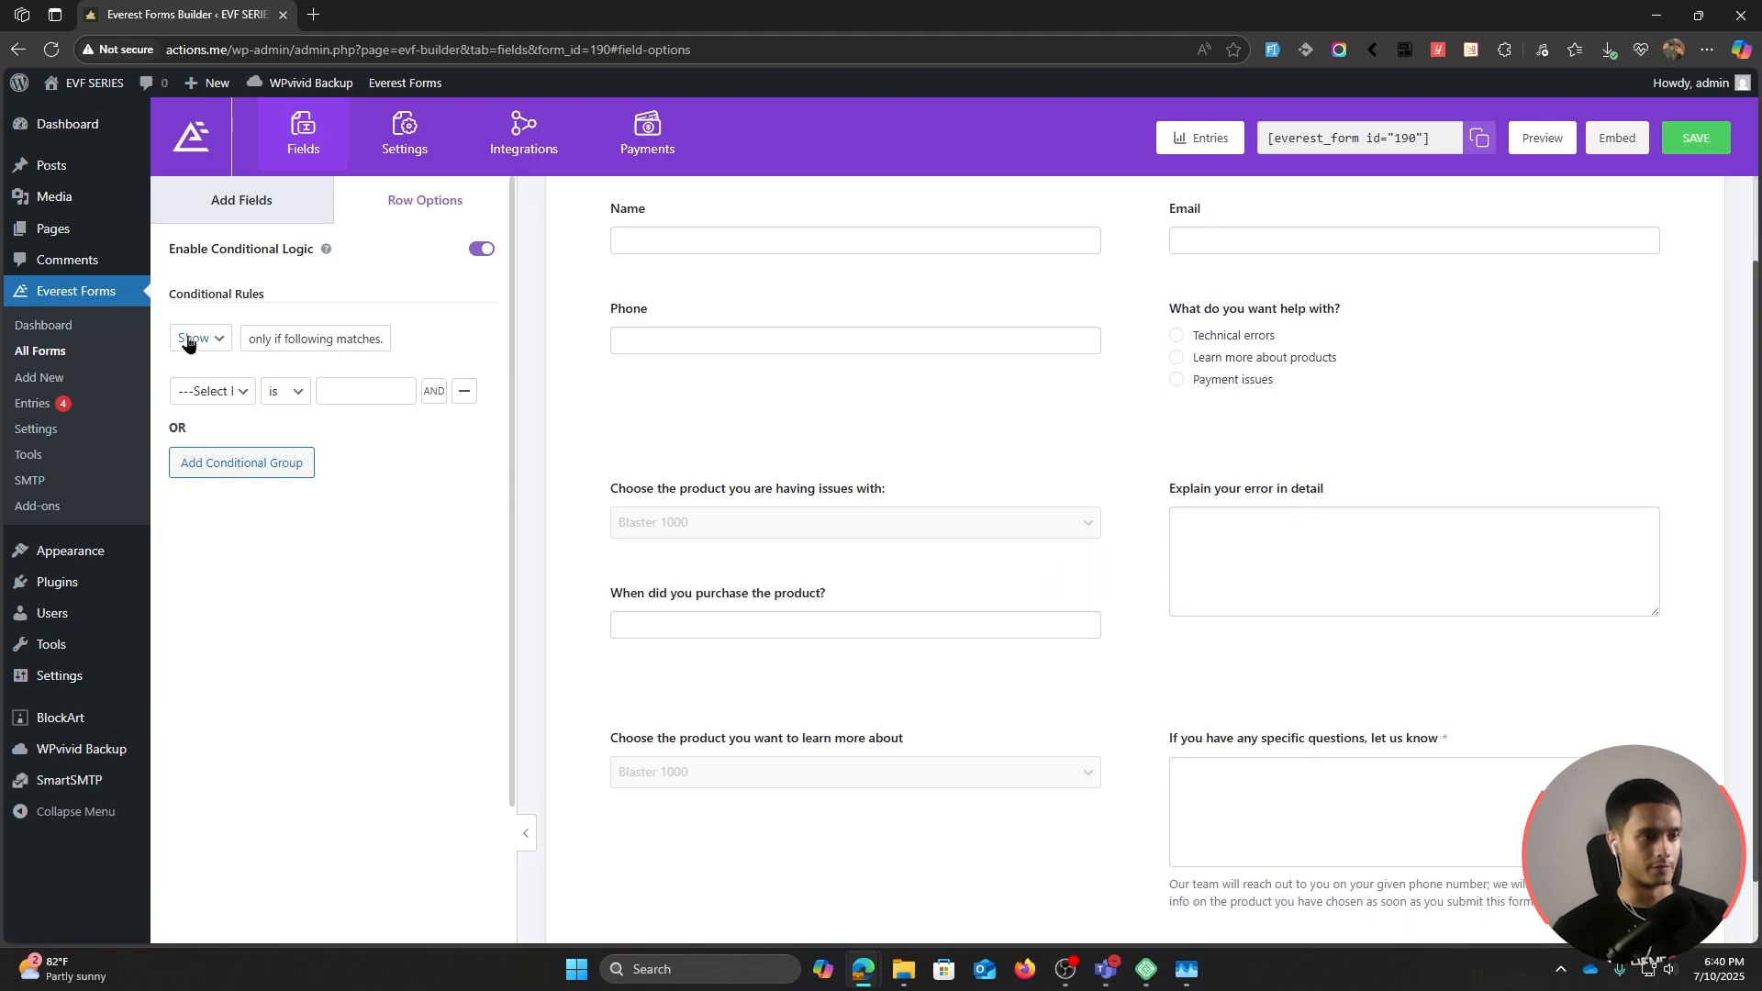
pyautogui.click(220, 393)
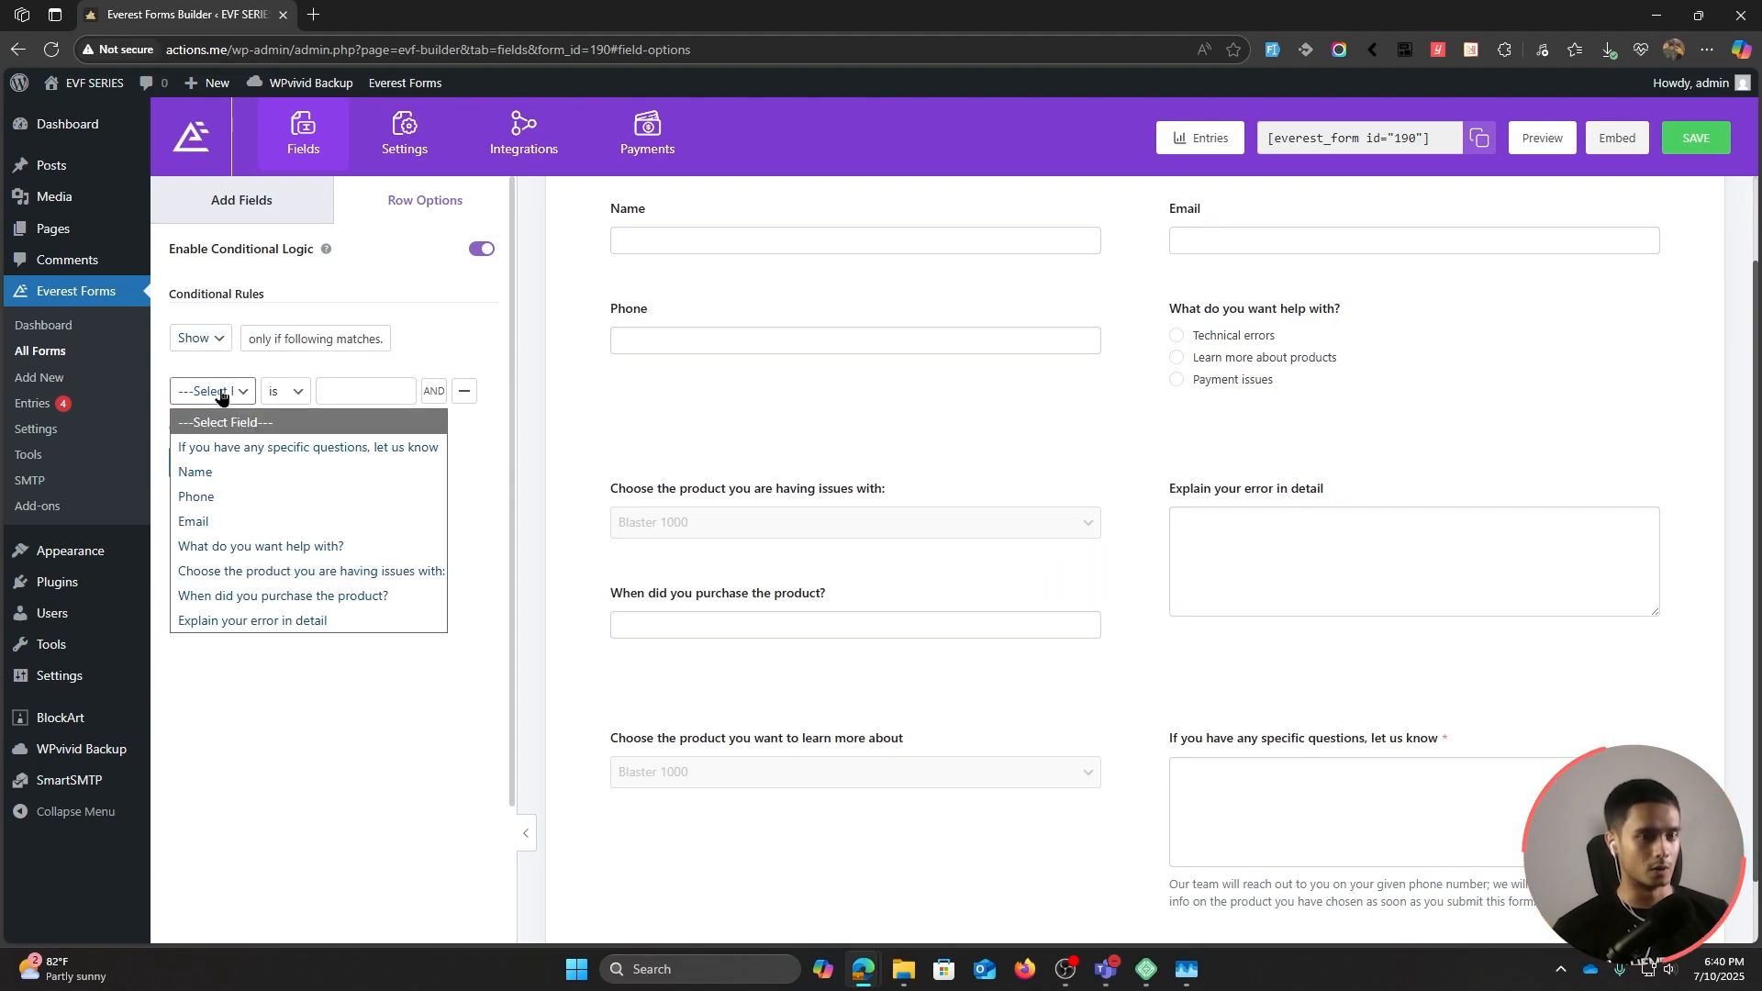
pyautogui.click(298, 541)
pyautogui.click(344, 393)
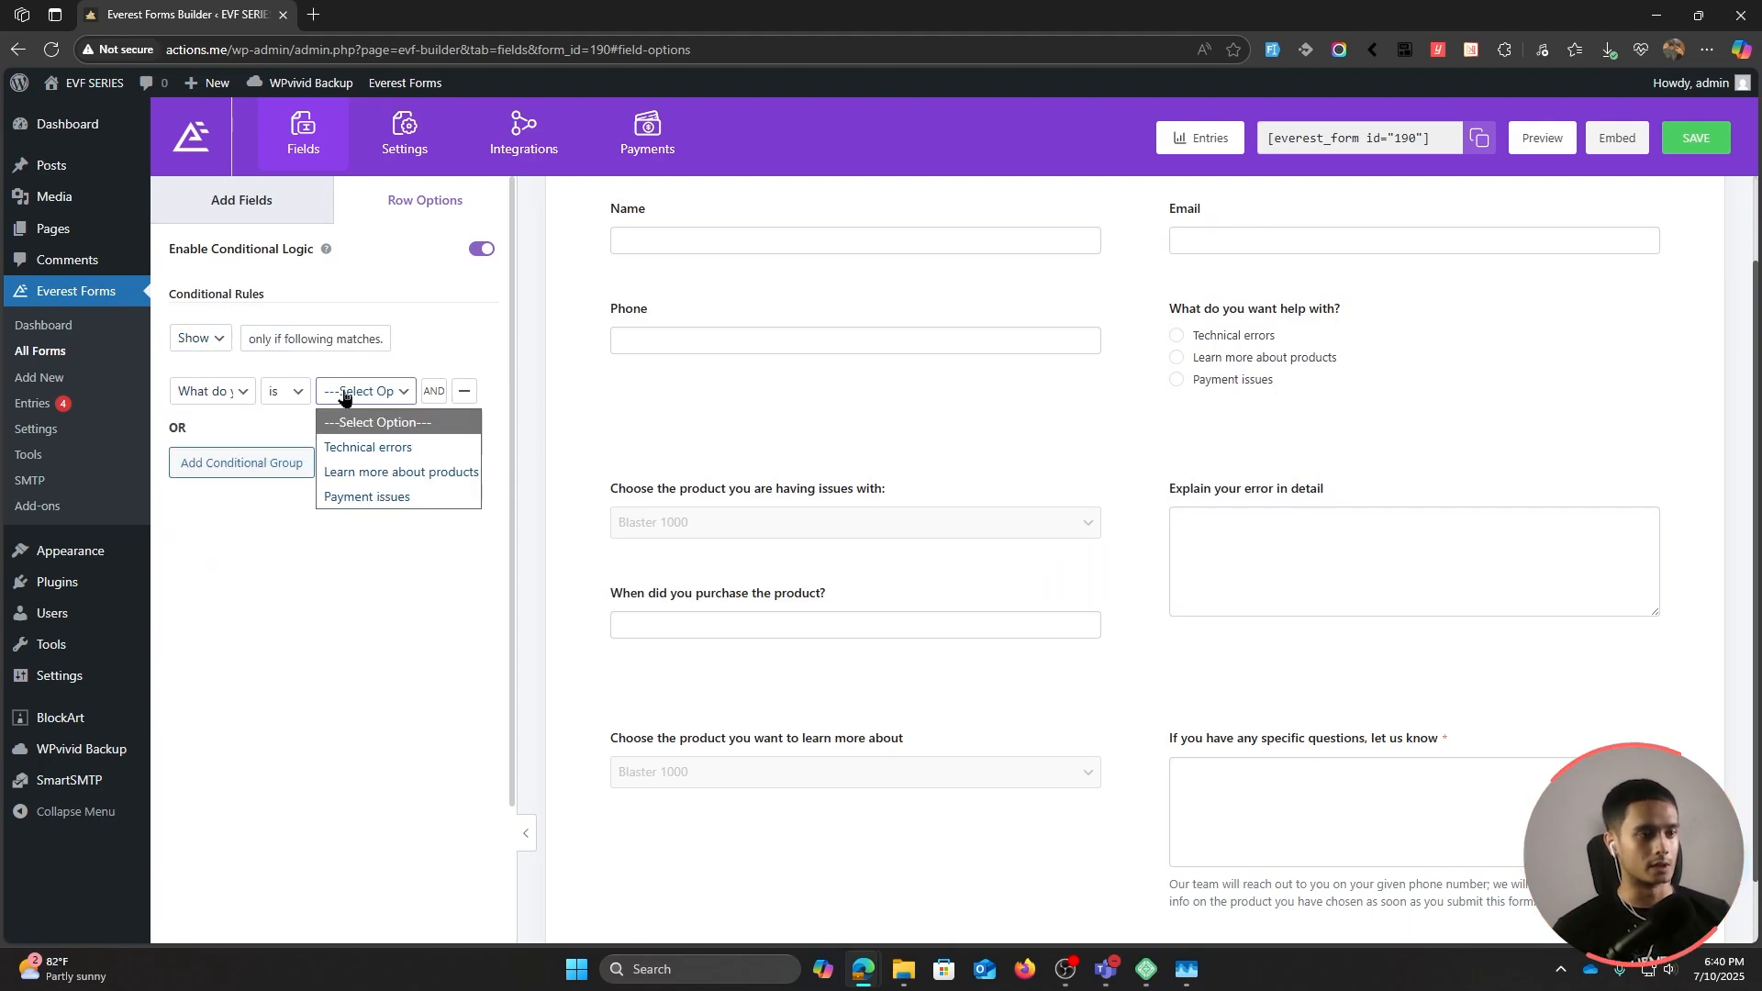
pyautogui.click(379, 471)
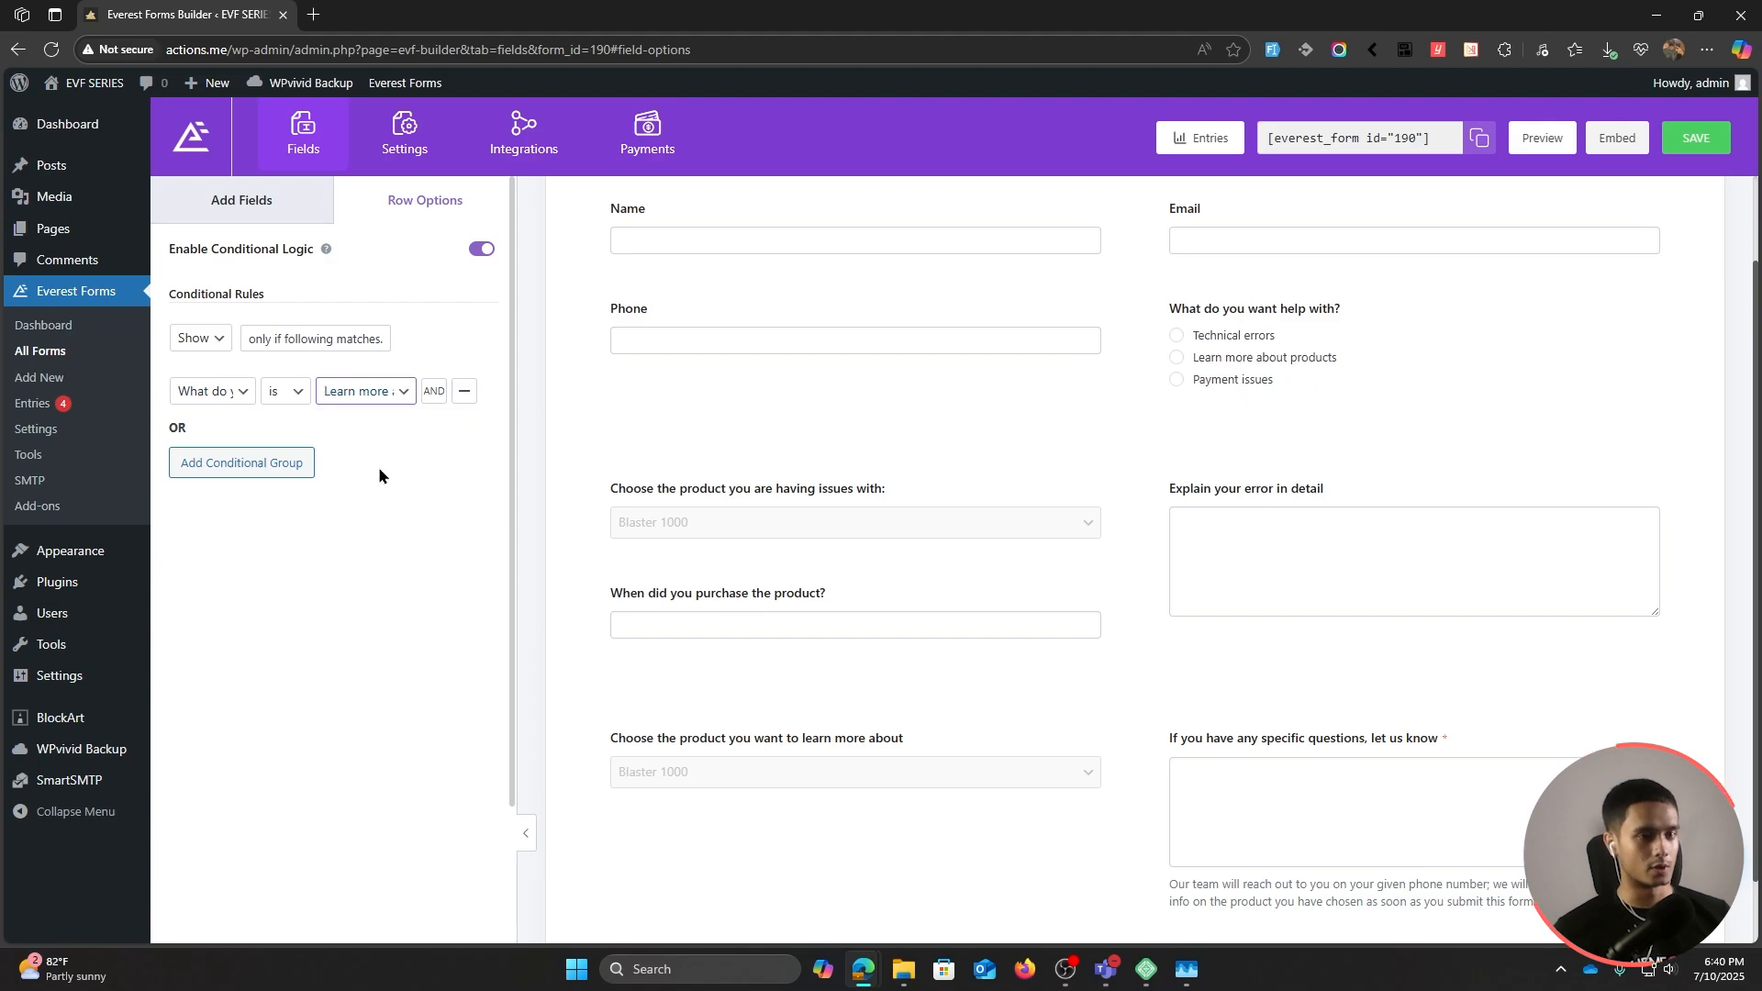
pyautogui.click(1696, 138)
# Step: Preview the form, pick Technical errors then Learn more about products, and close the preview
pyautogui.click(1543, 139)
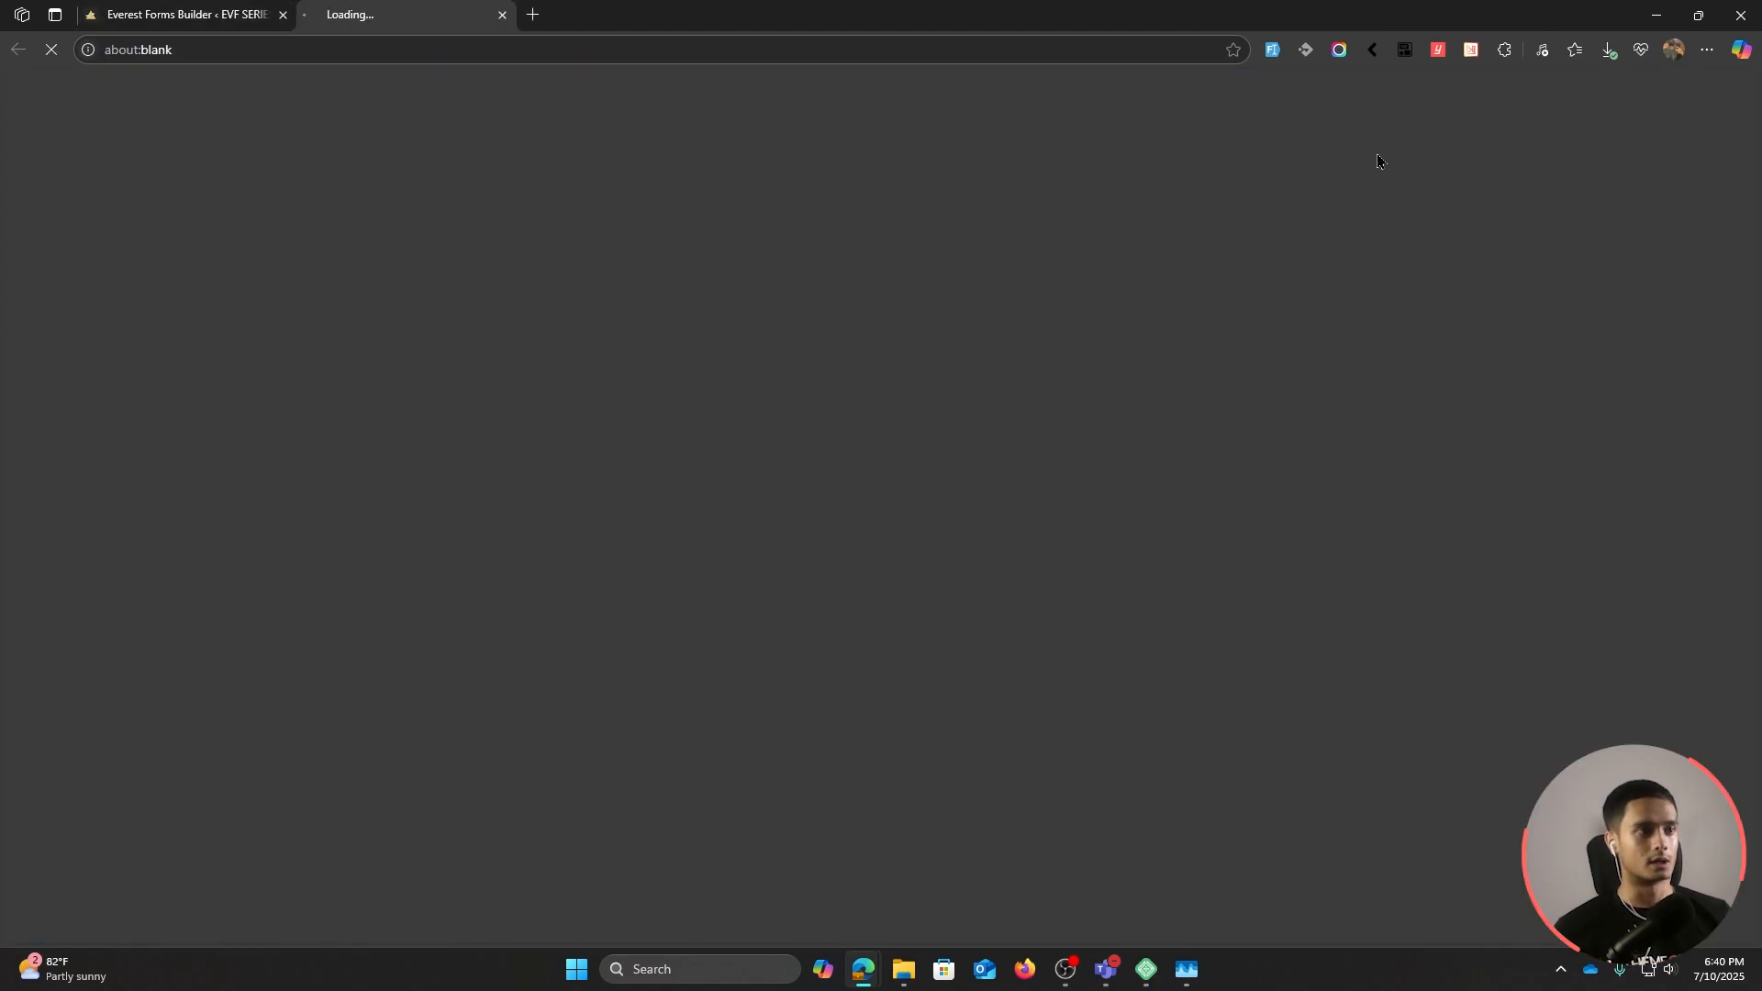
pyautogui.click(723, 404)
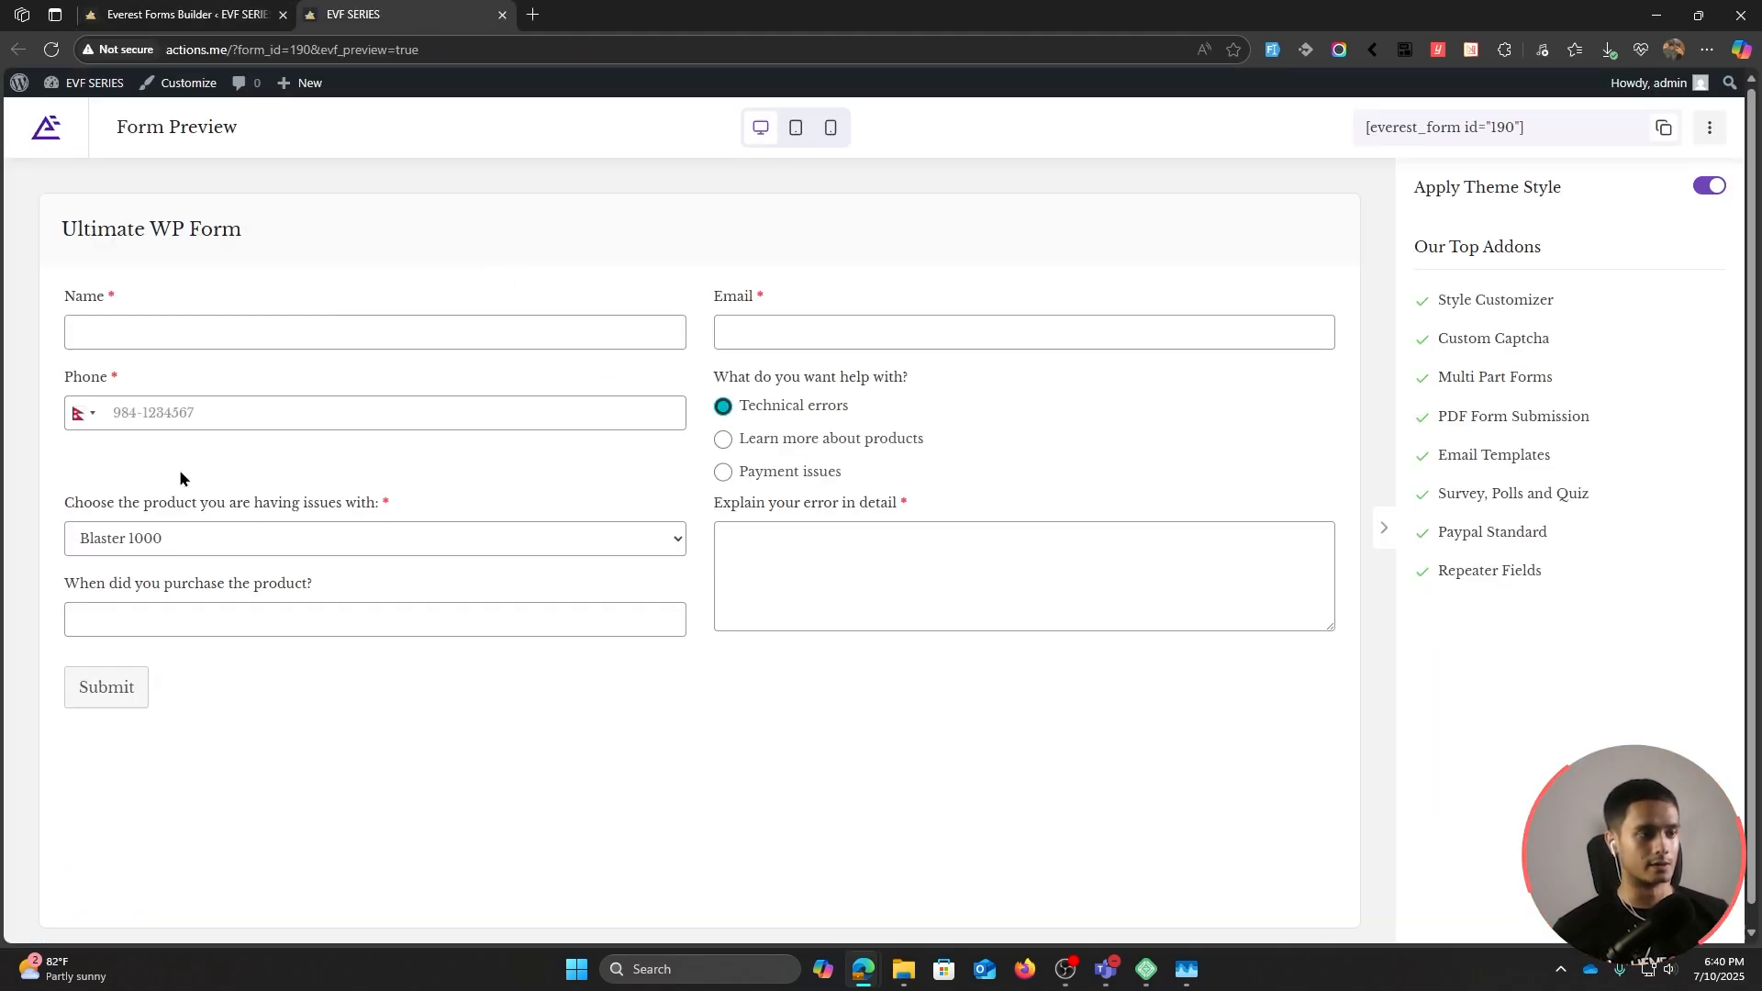
pyautogui.click(723, 439)
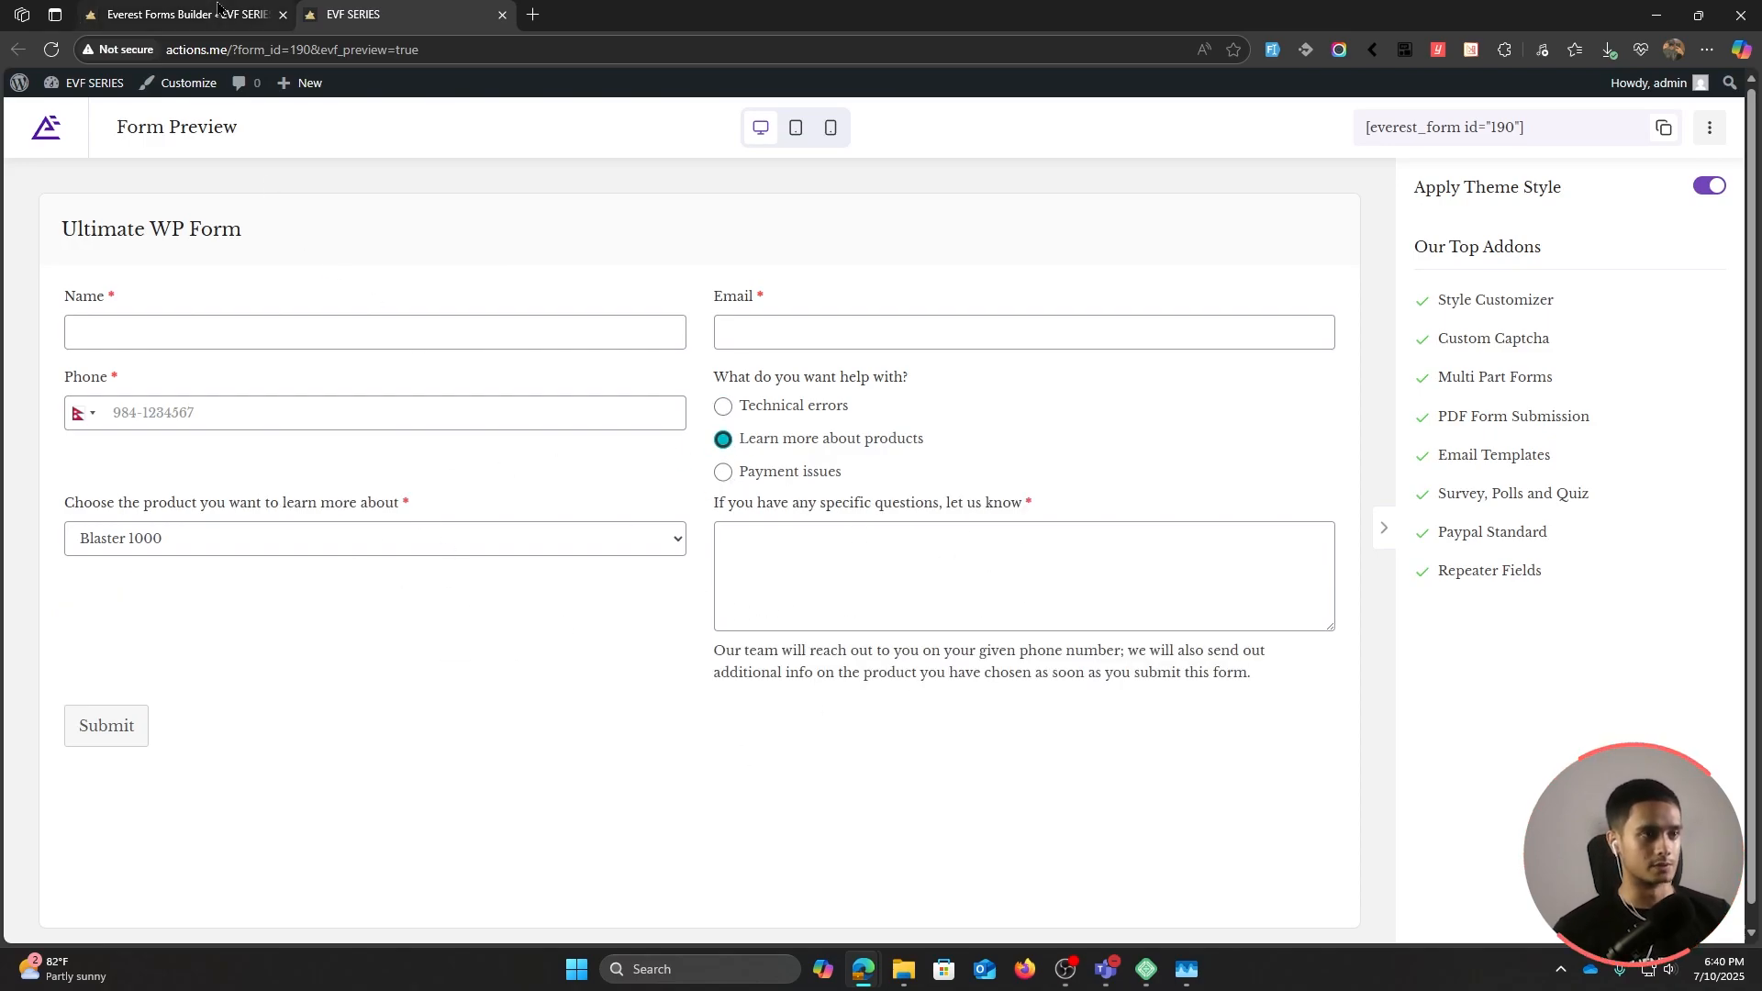
pyautogui.click(188, 14)
pyautogui.click(502, 15)
pyautogui.click(242, 200)
pyautogui.scroll(-2, 810, 539)
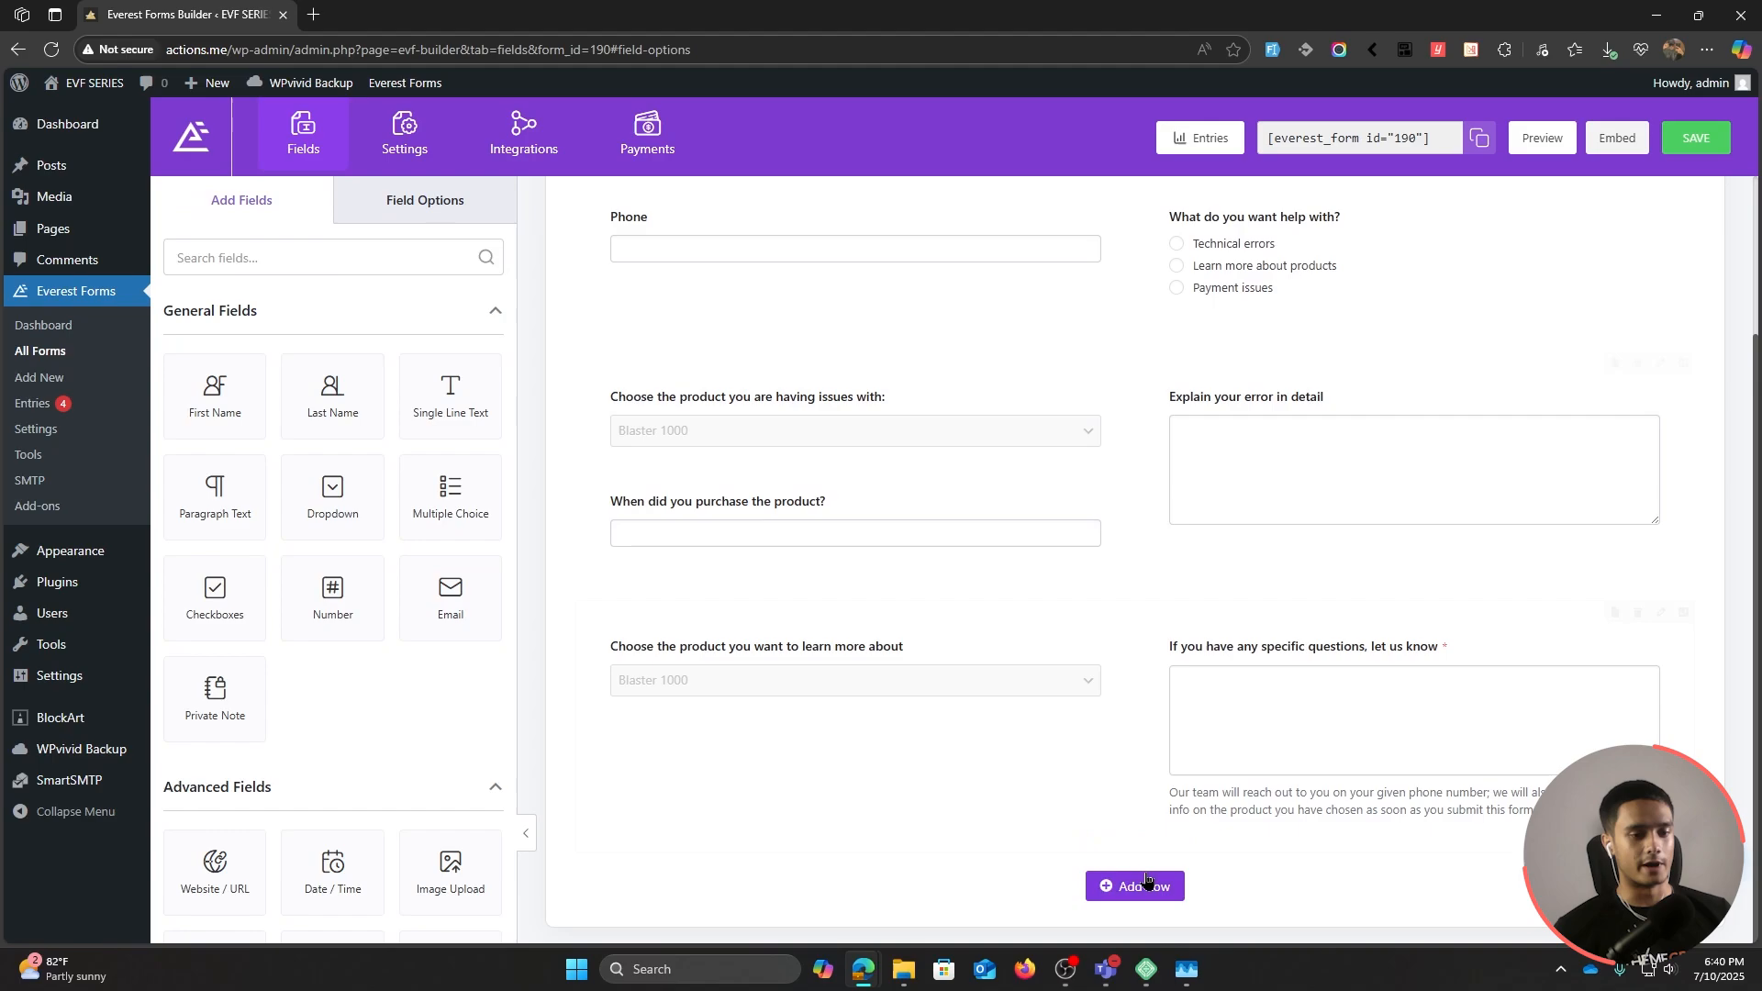
# Step: Add a fifth, empty two-column row below the product-inquiry row
pyautogui.click(1150, 887)
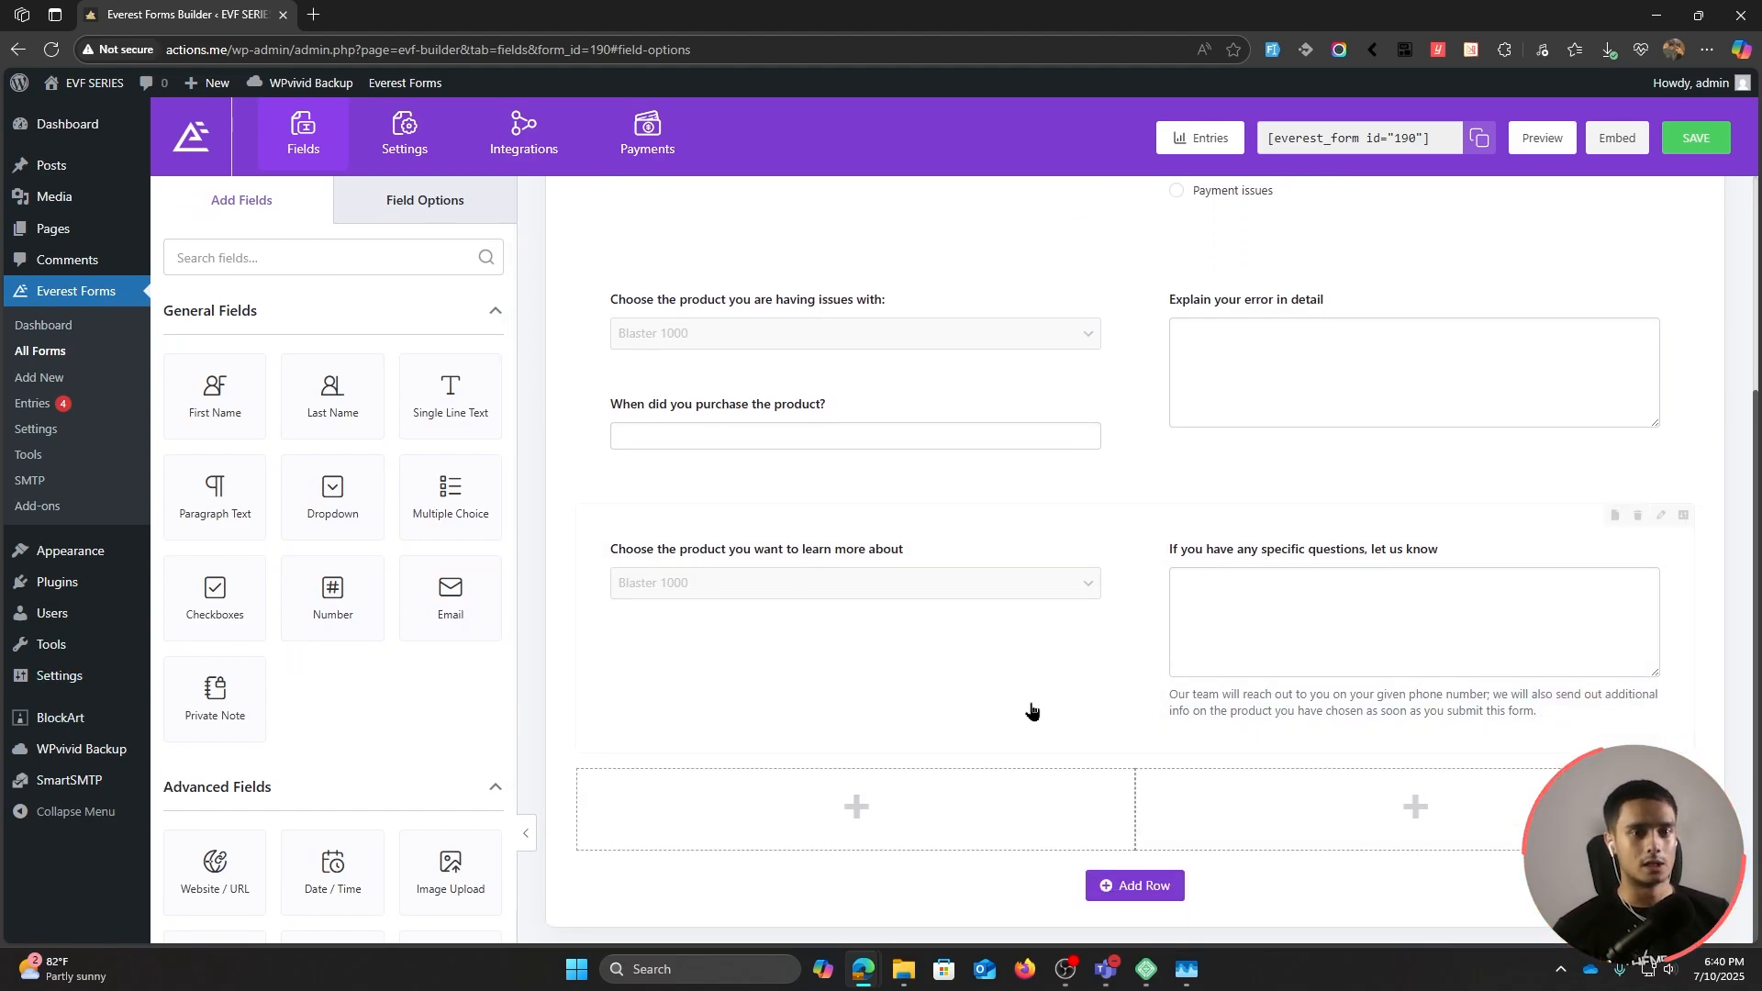
pyautogui.scroll(1, 1081, 702)
pyautogui.scroll(1, 1081, 702)
pyautogui.scroll(-2, 1015, 610)
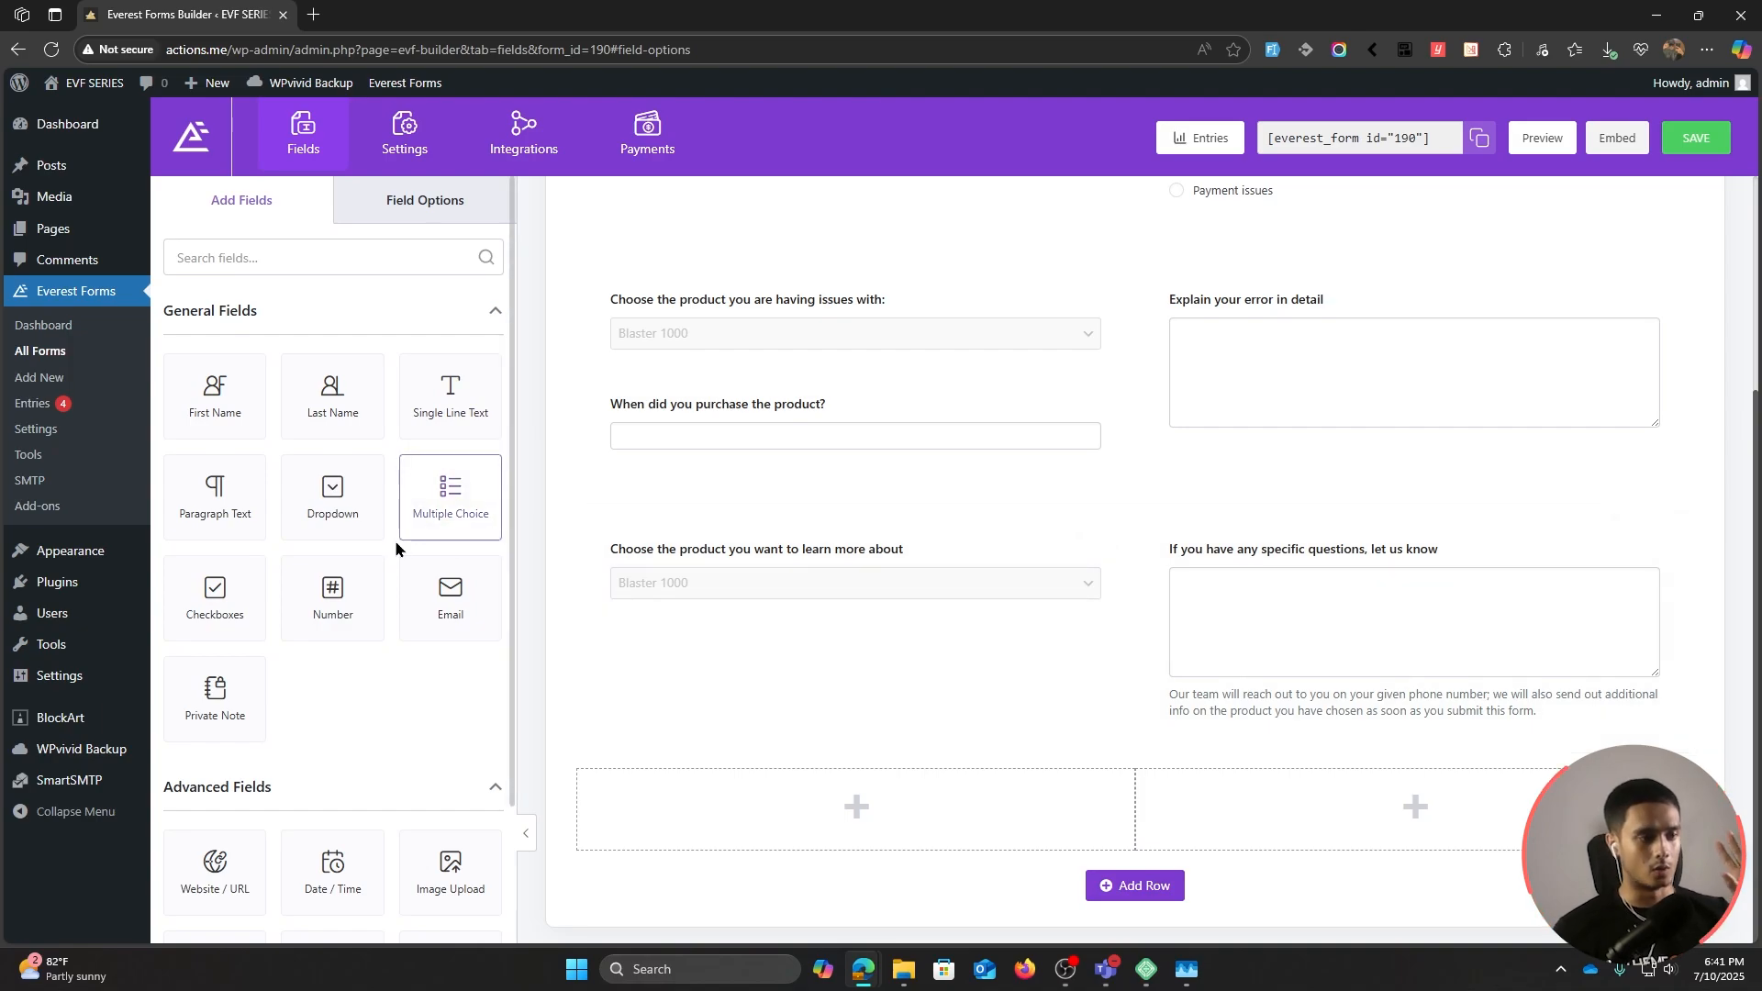
pyautogui.scroll(-7, 396, 544)
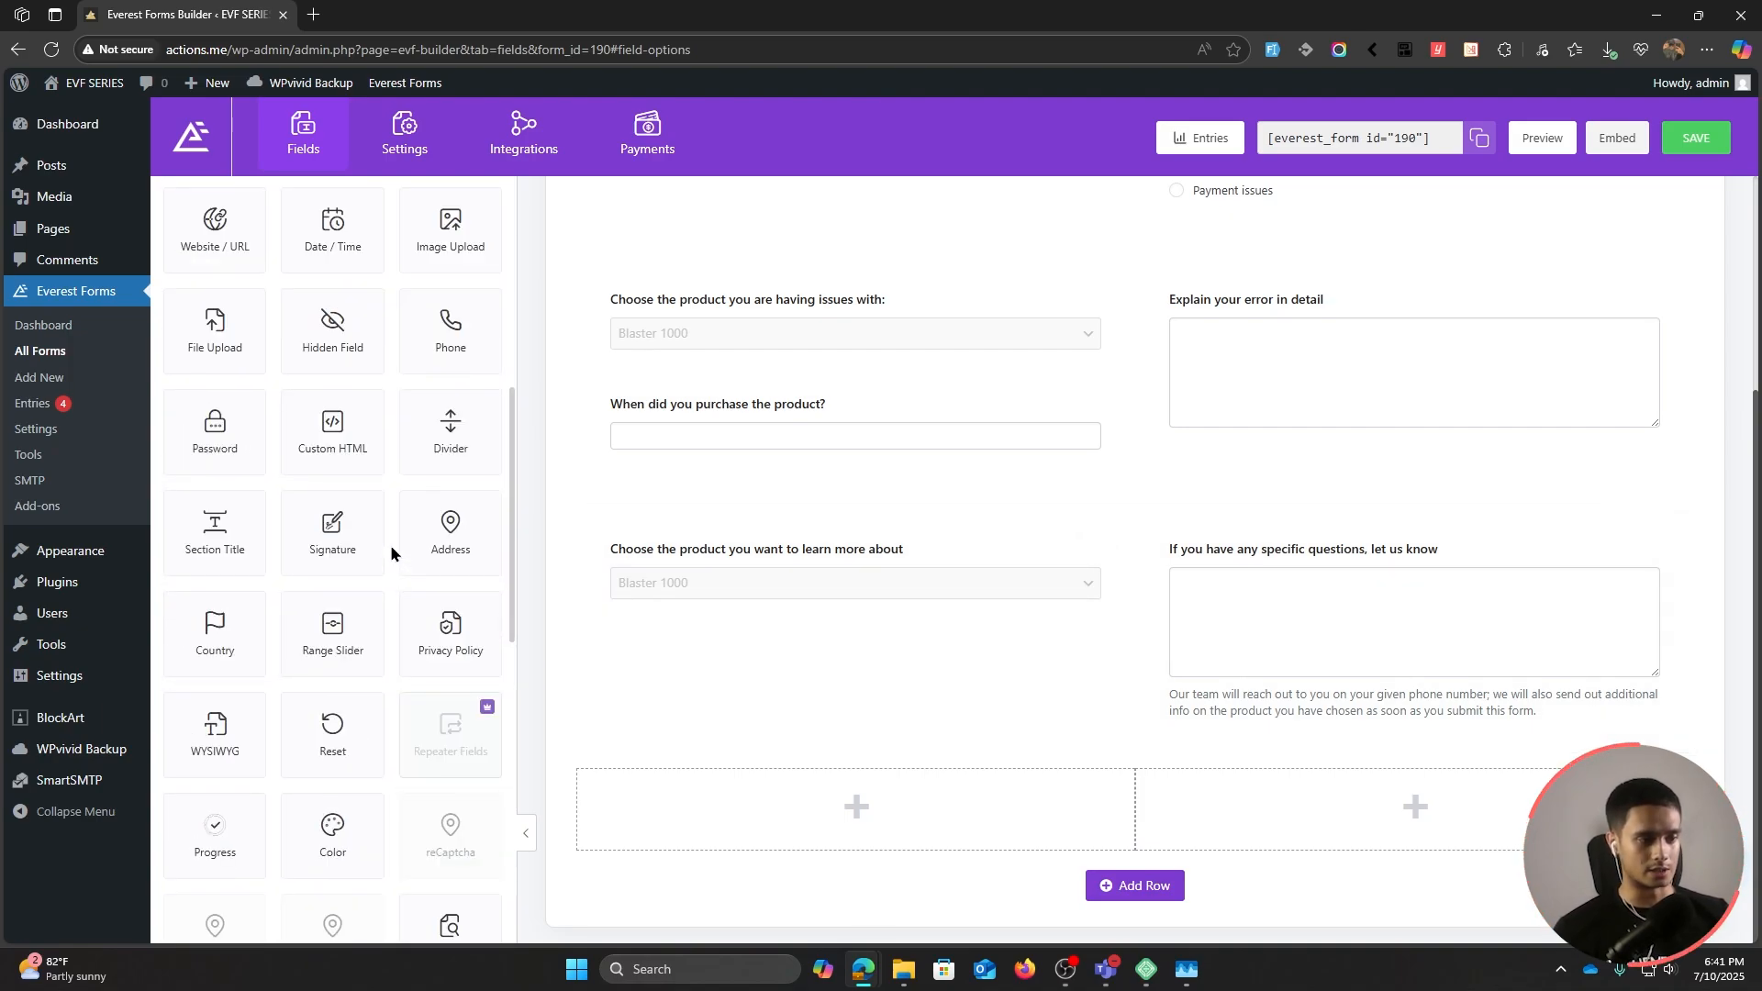
pyautogui.scroll(-2, 391, 551)
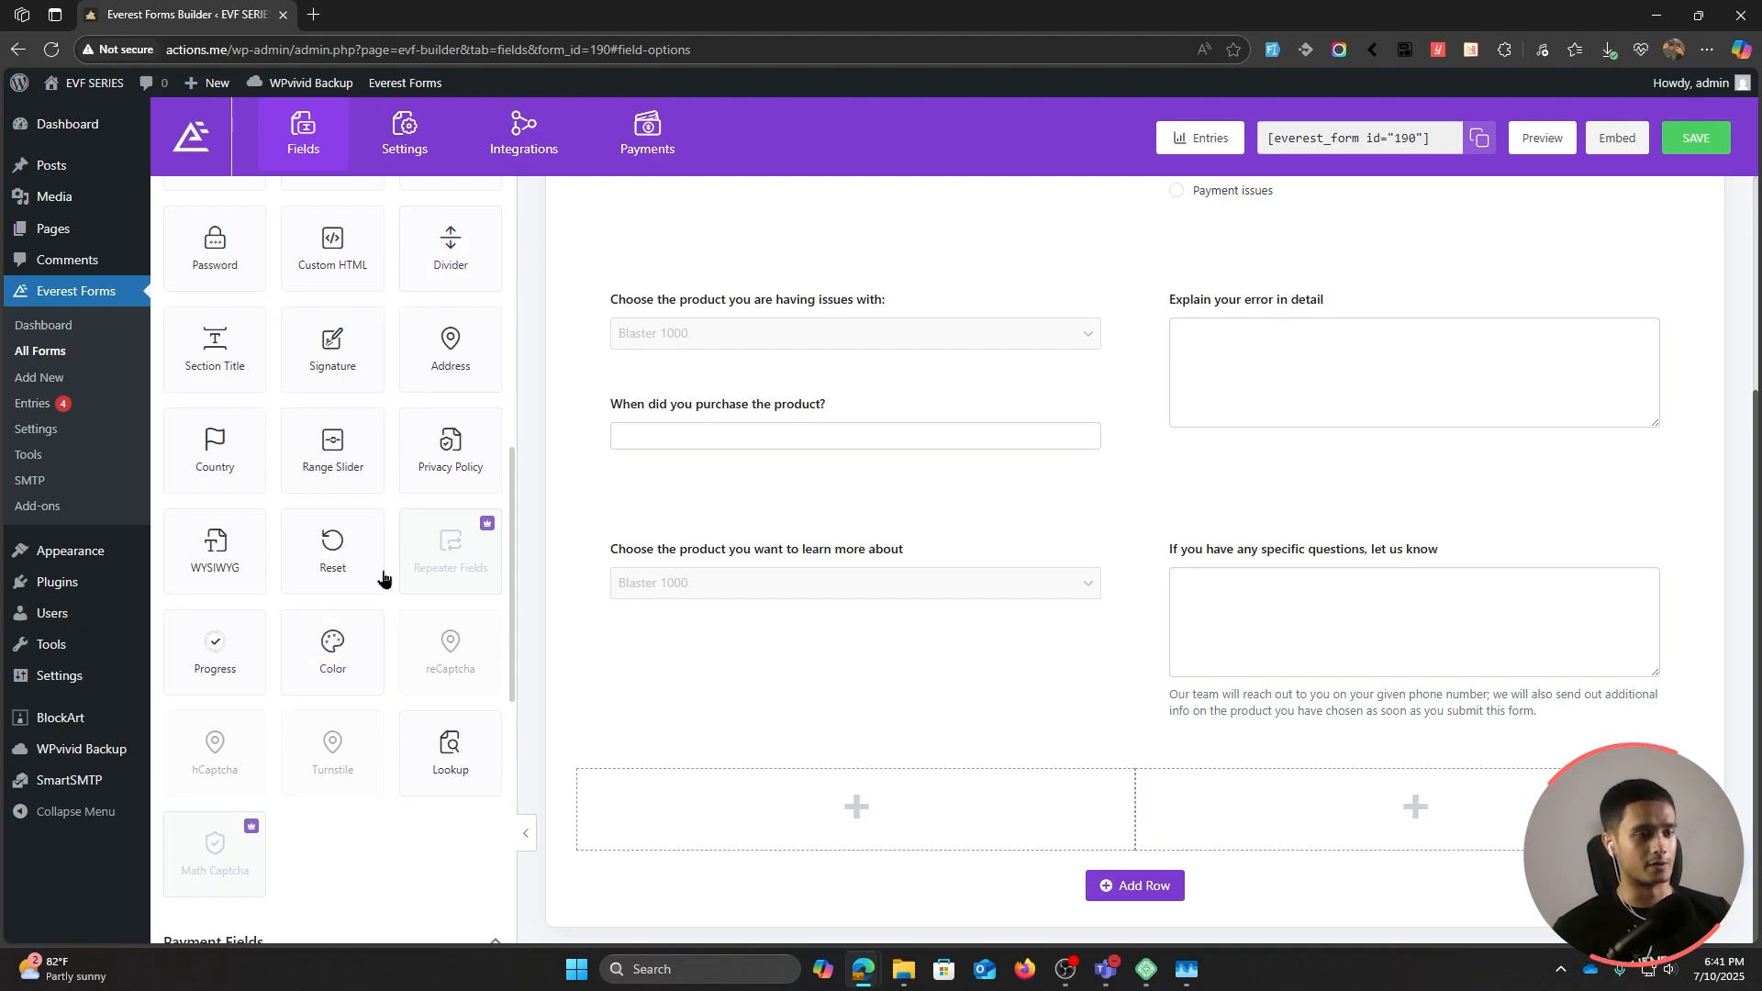
pyautogui.scroll(-5, 386, 585)
pyautogui.scroll(-1, 389, 587)
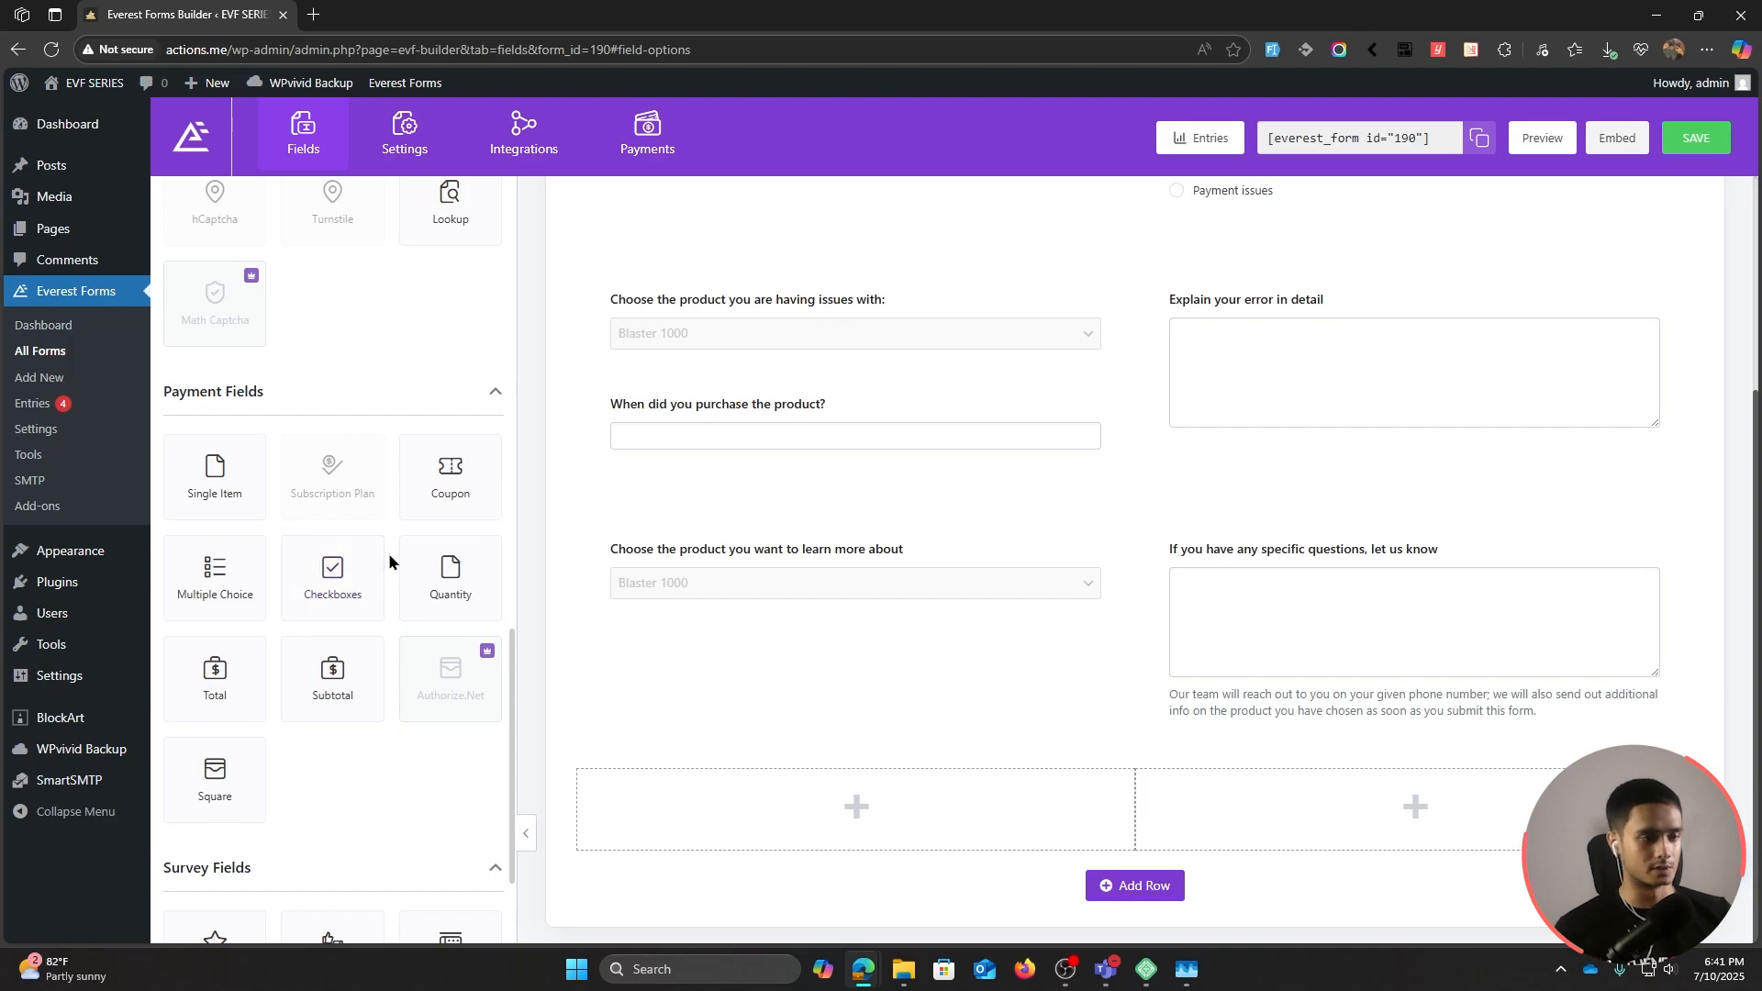
pyautogui.scroll(15, 392, 560)
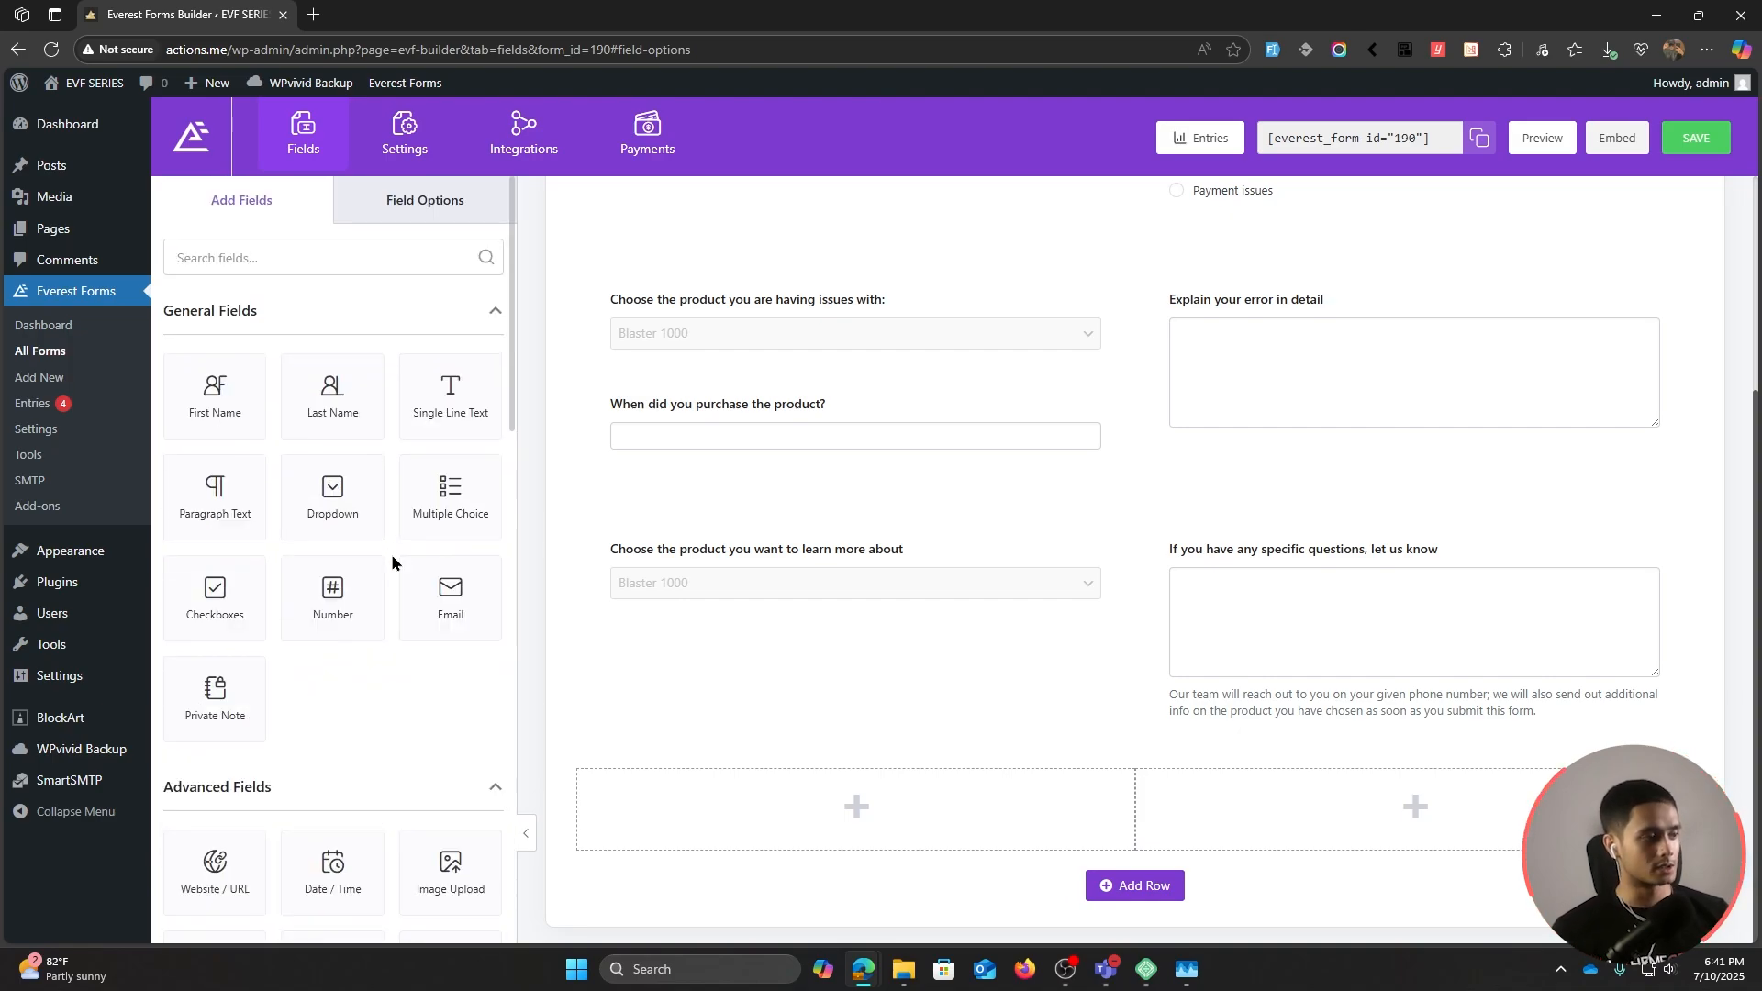
# Step: Place a required Single Line Text field labelled 'Please give us your order number:' in the fifth row
pyautogui.moveTo(450, 395); pyautogui.dragTo(752, 815)
pyautogui.click(720, 802)
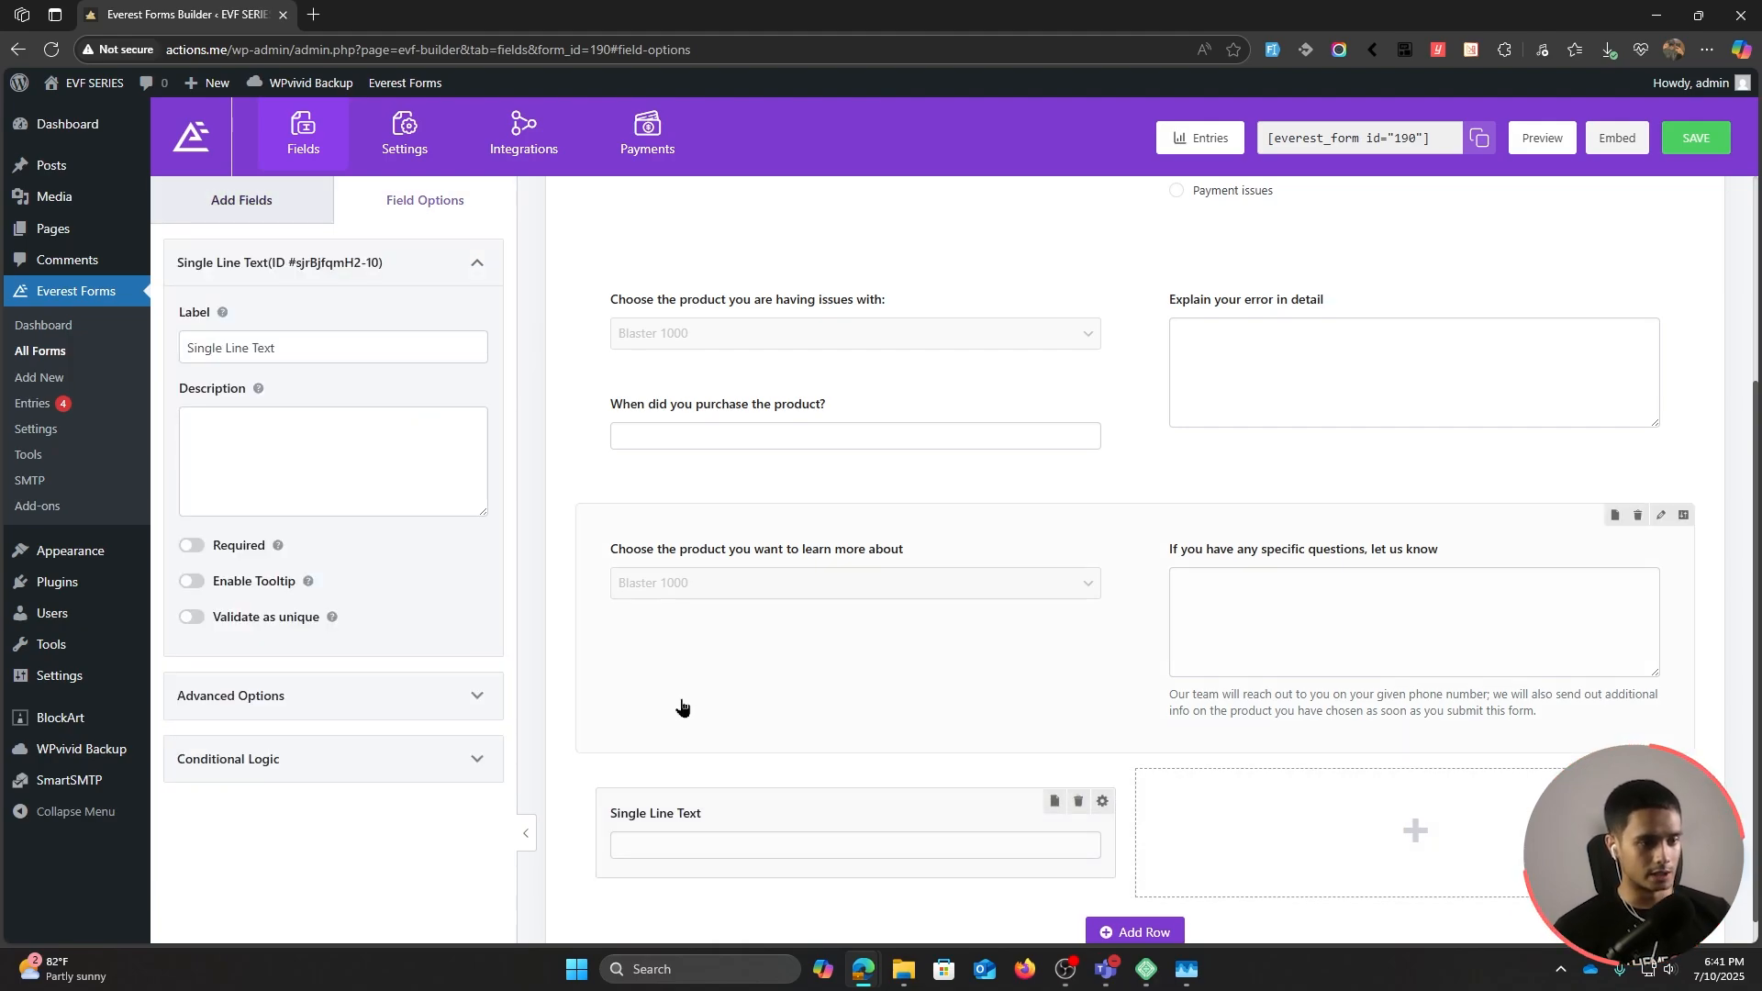
pyautogui.moveTo(312, 349); pyautogui.dragTo(107, 336)
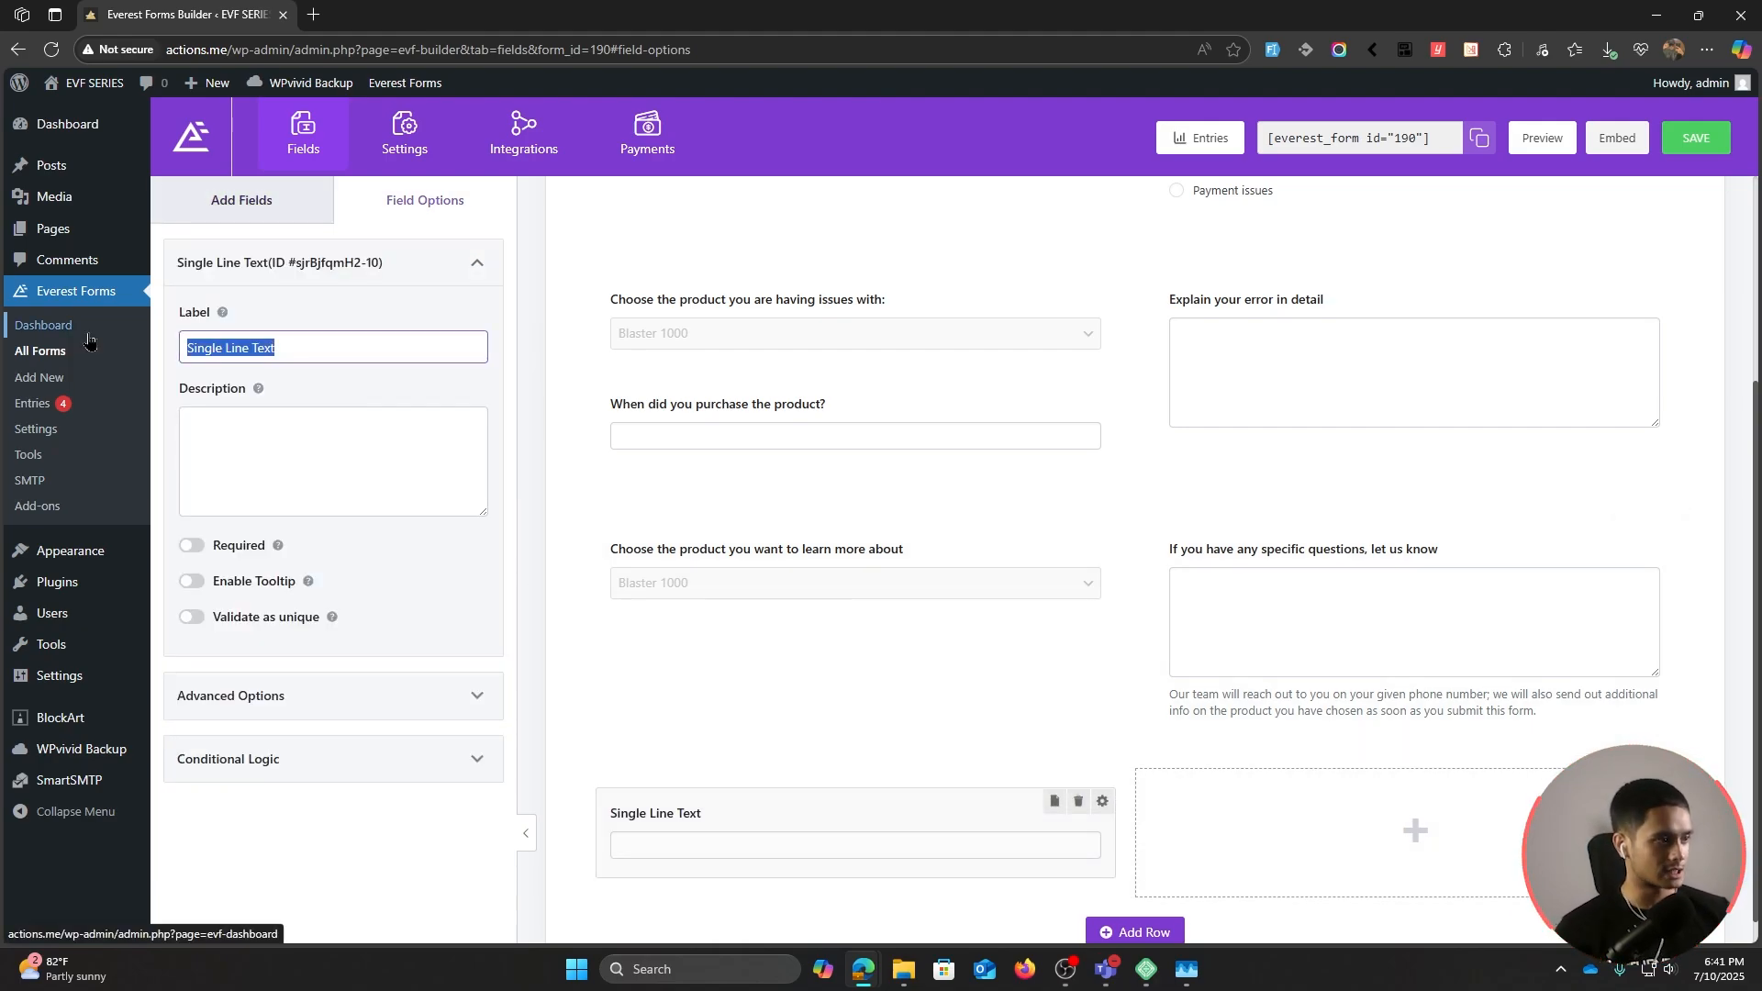
pyautogui.press('BackSpace')
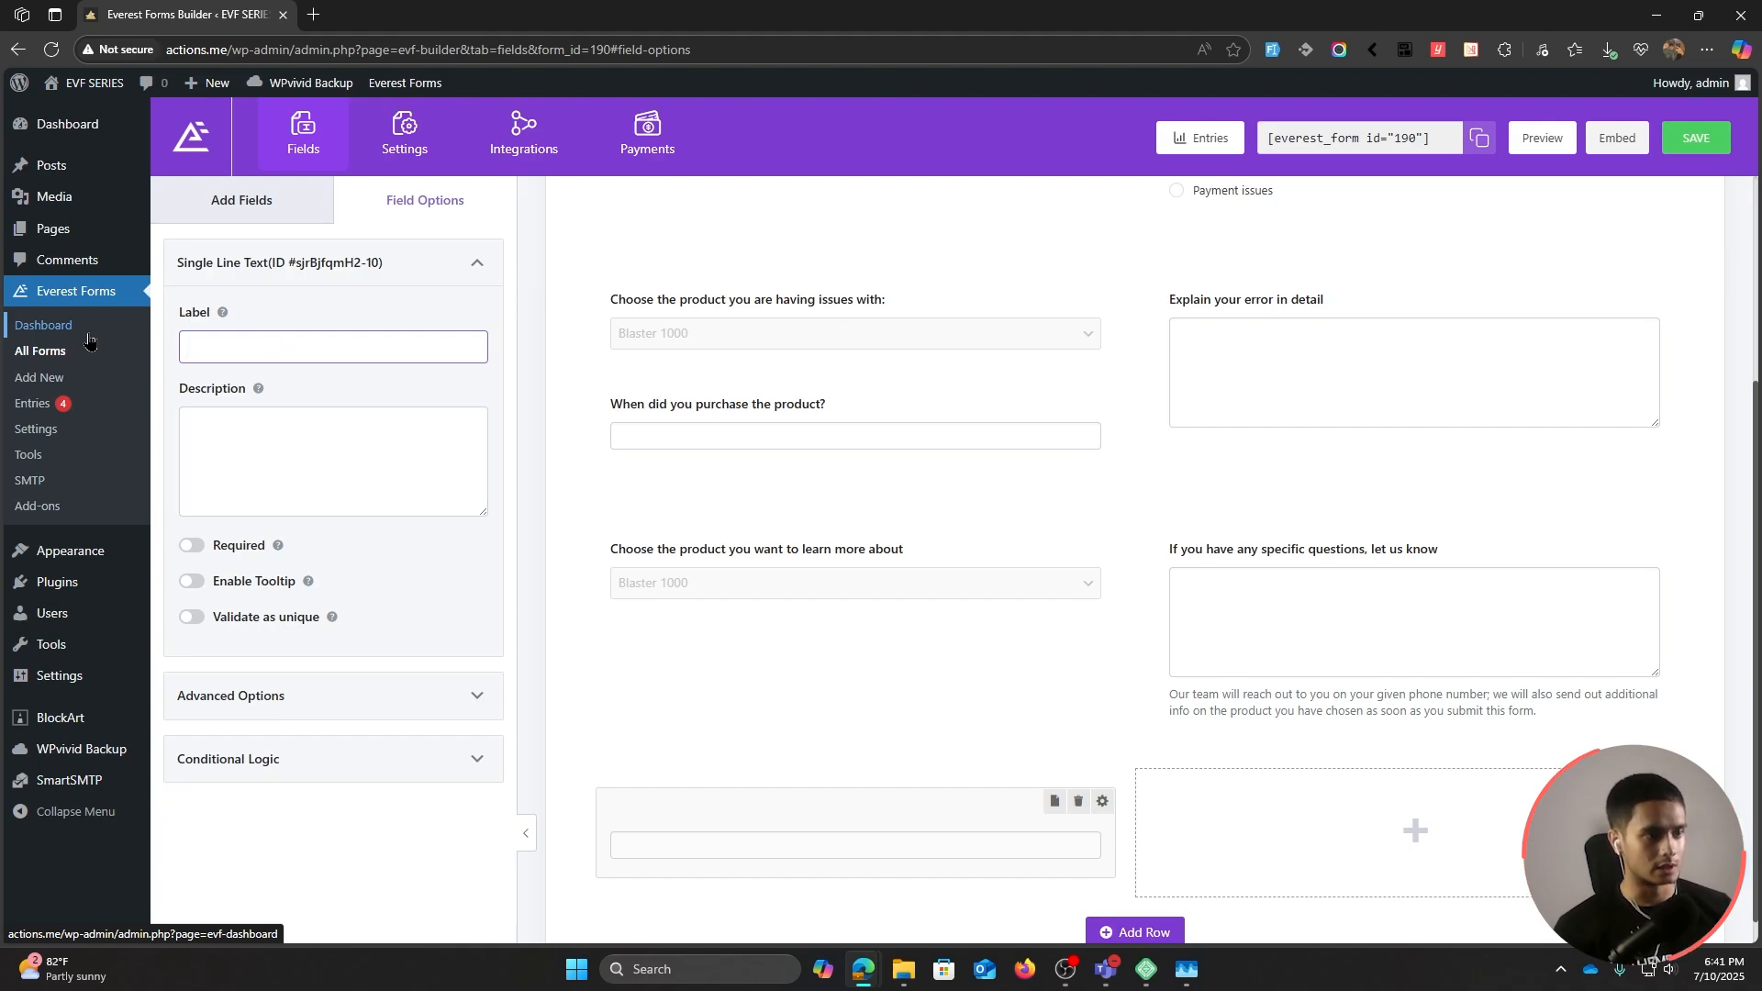
pyautogui.write('Please give us ')
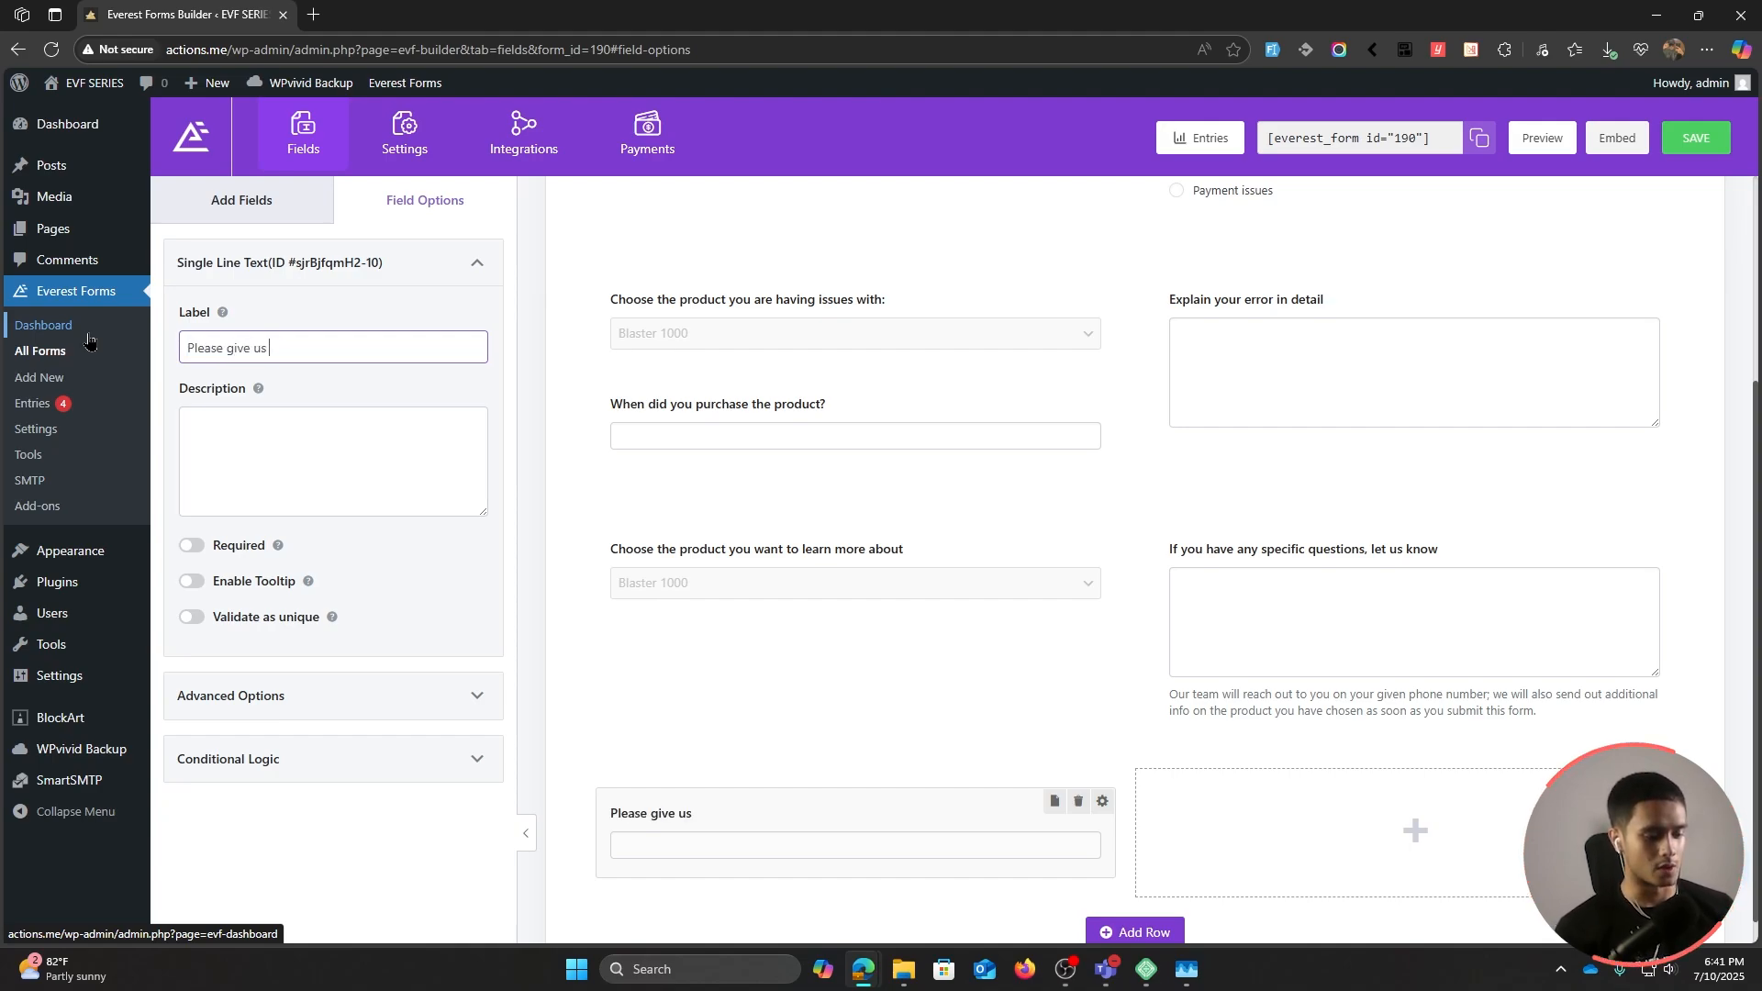
pyautogui.write('your oer')
pyautogui.press('BackSpace')
pyautogui.press('BackSpace')
pyautogui.write('rder ')
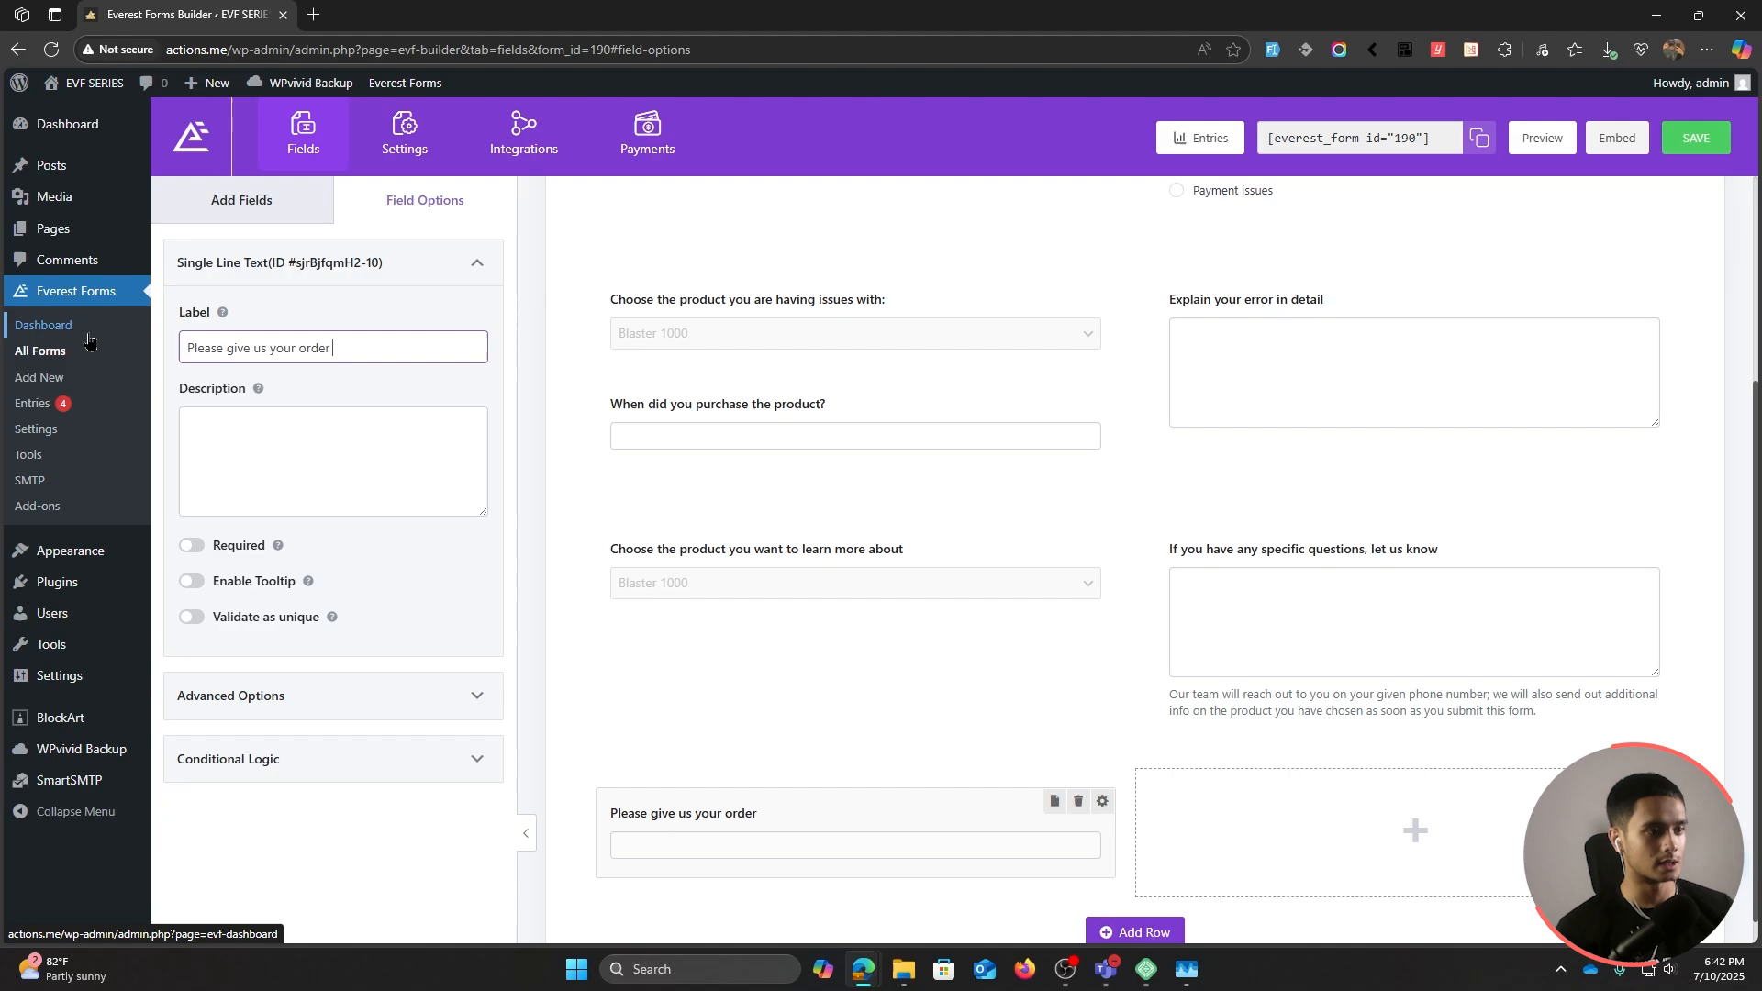
pyautogui.write('number:')
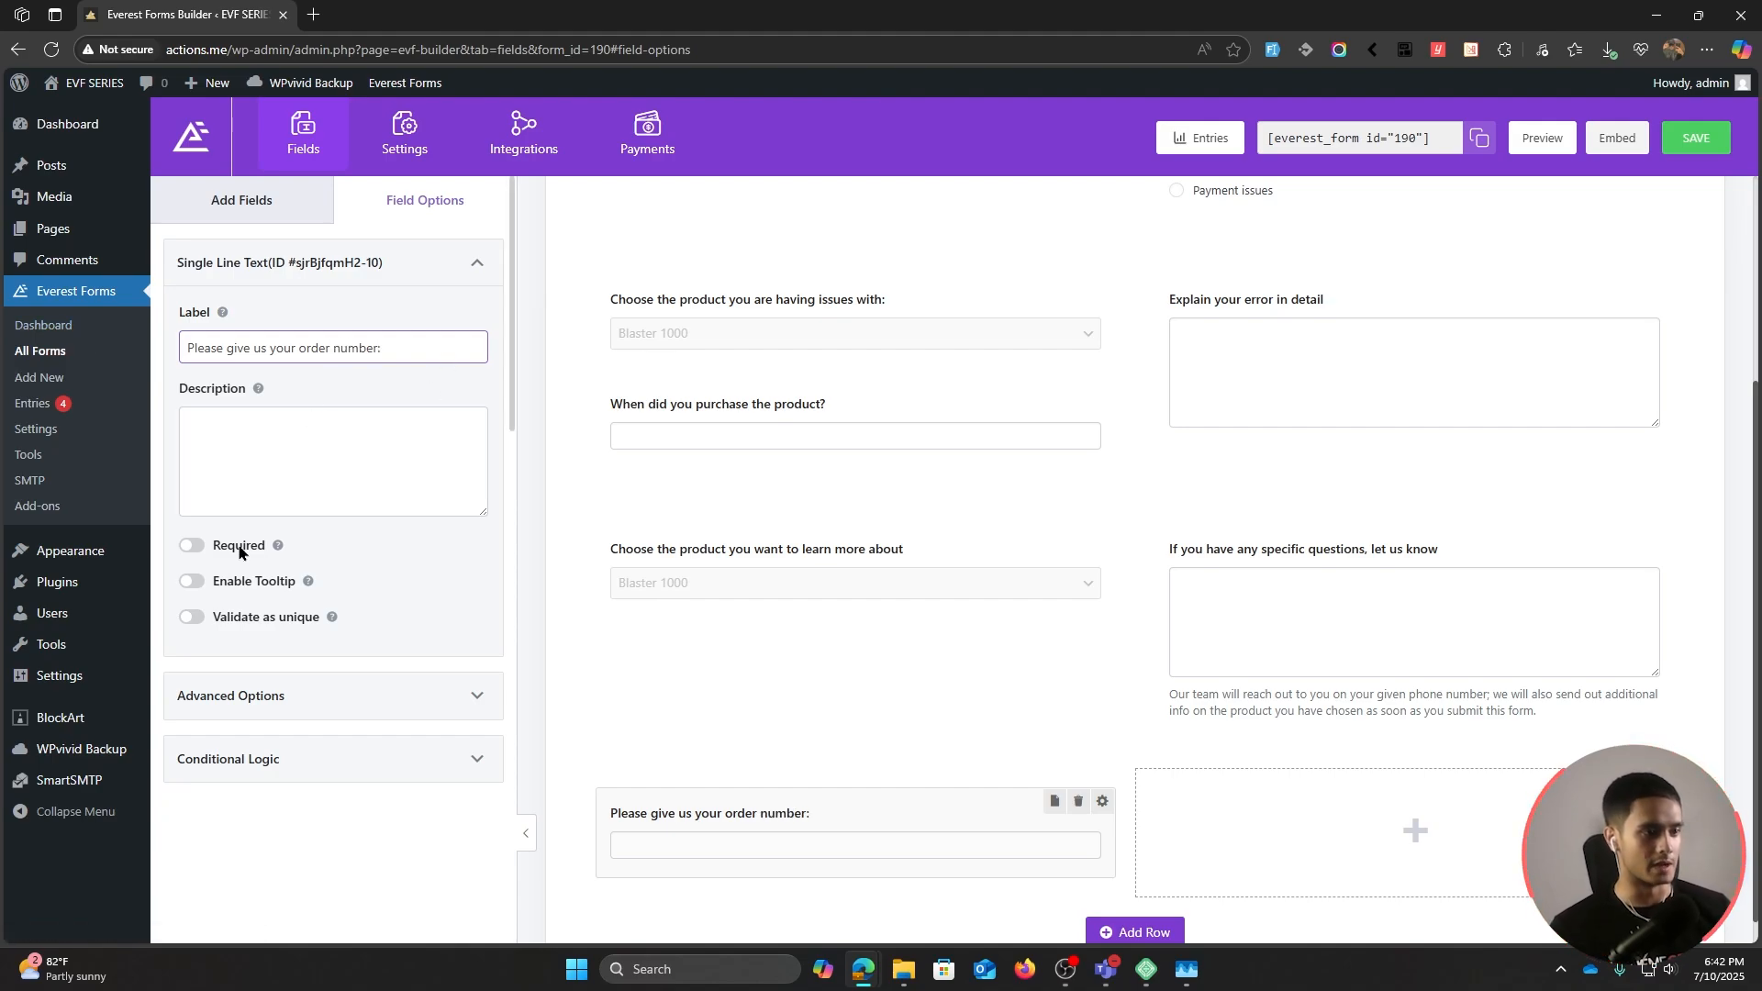
pyautogui.click(238, 549)
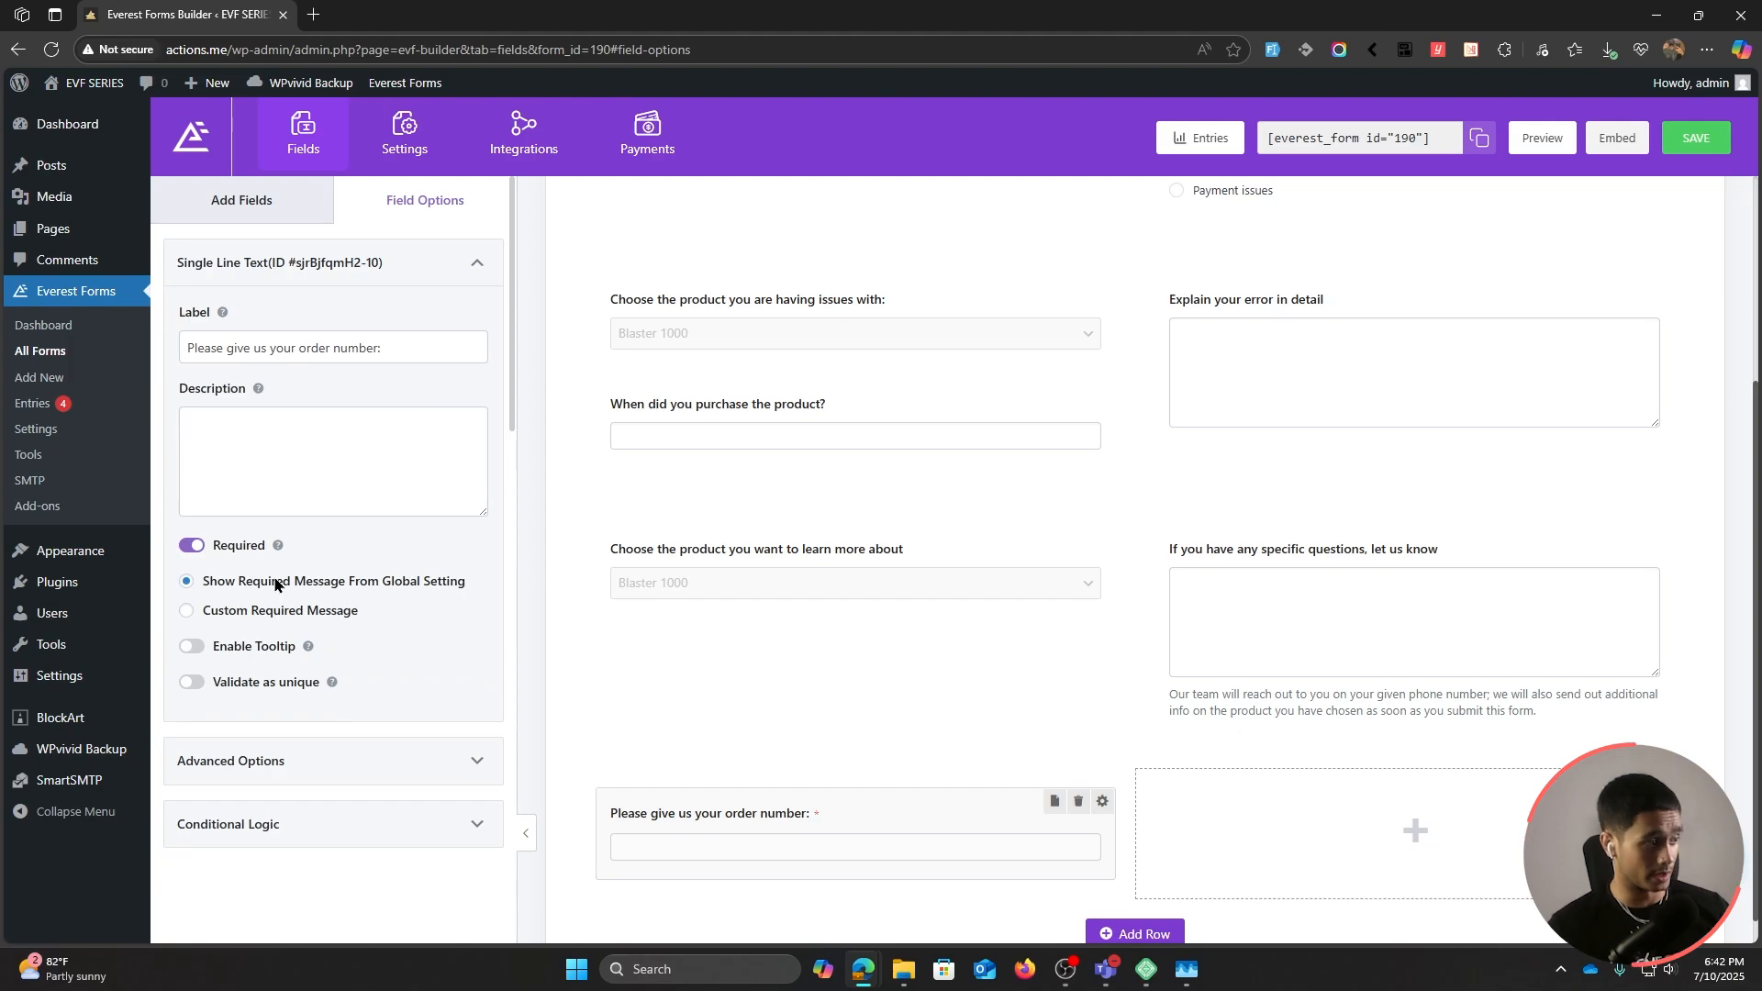
pyautogui.click(1373, 783)
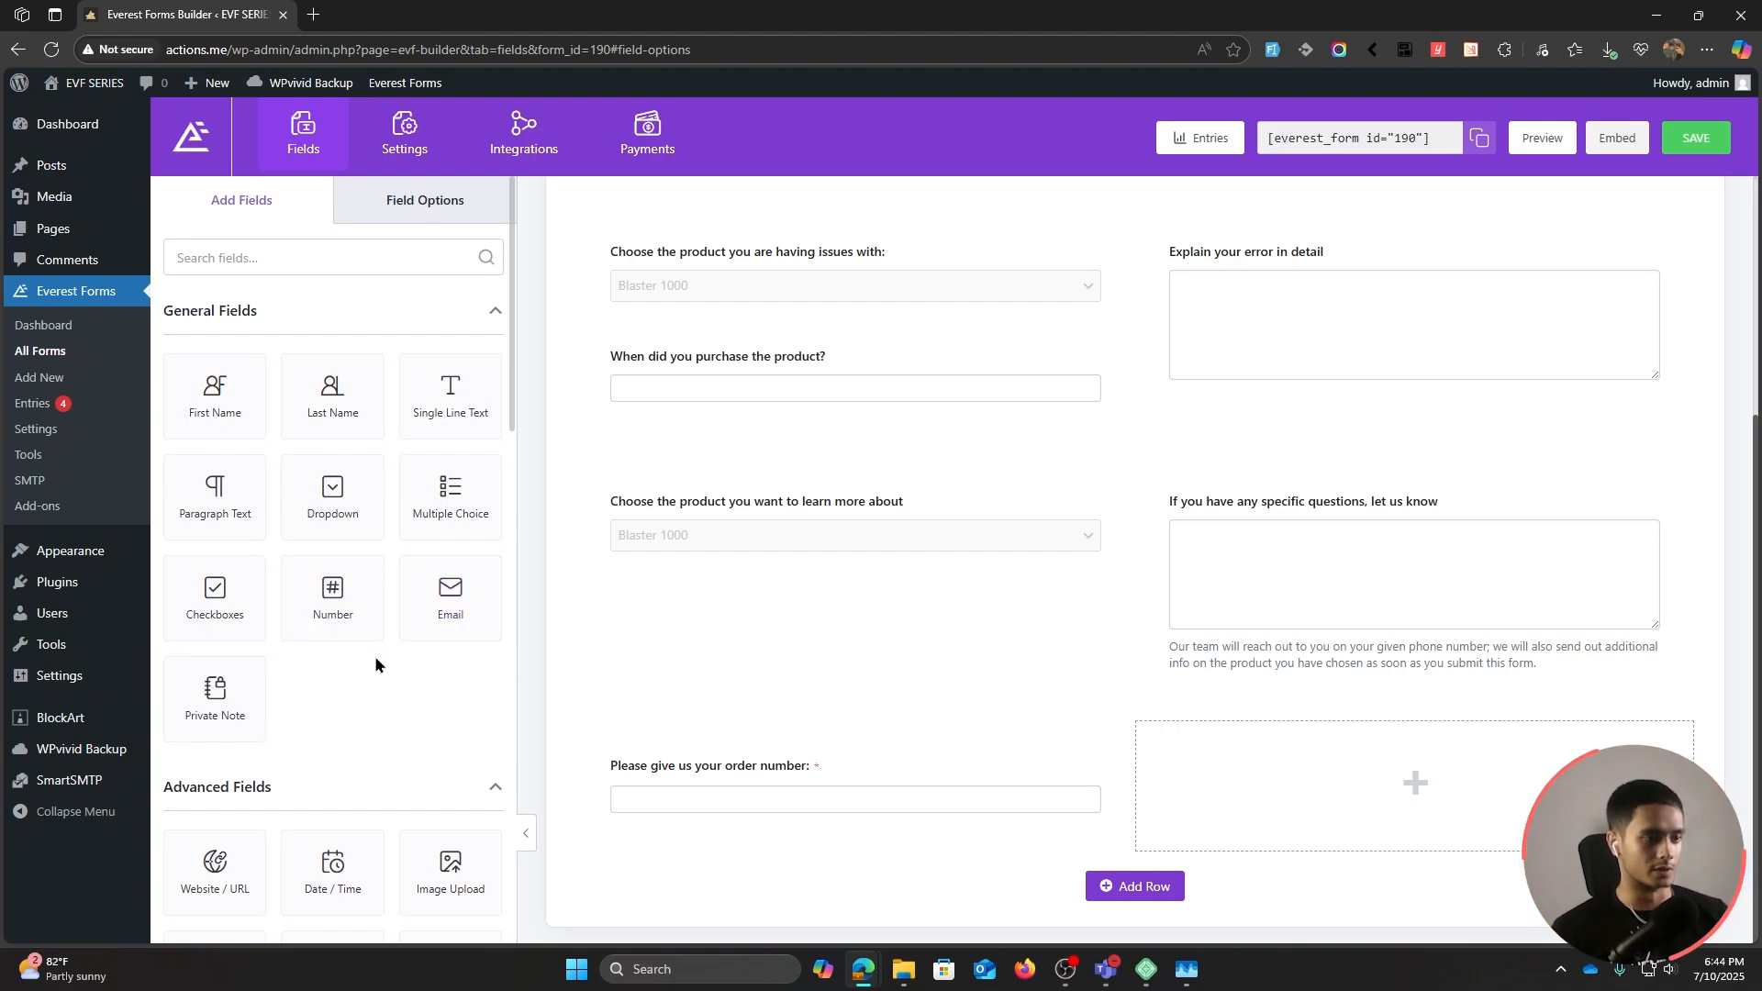
# Step: Add a Multiple Choice field beside the order number, labelled 'Has the money been deducted from your account?'
pyautogui.scroll(-2, 375, 655)
pyautogui.scroll(-2, 393, 632)
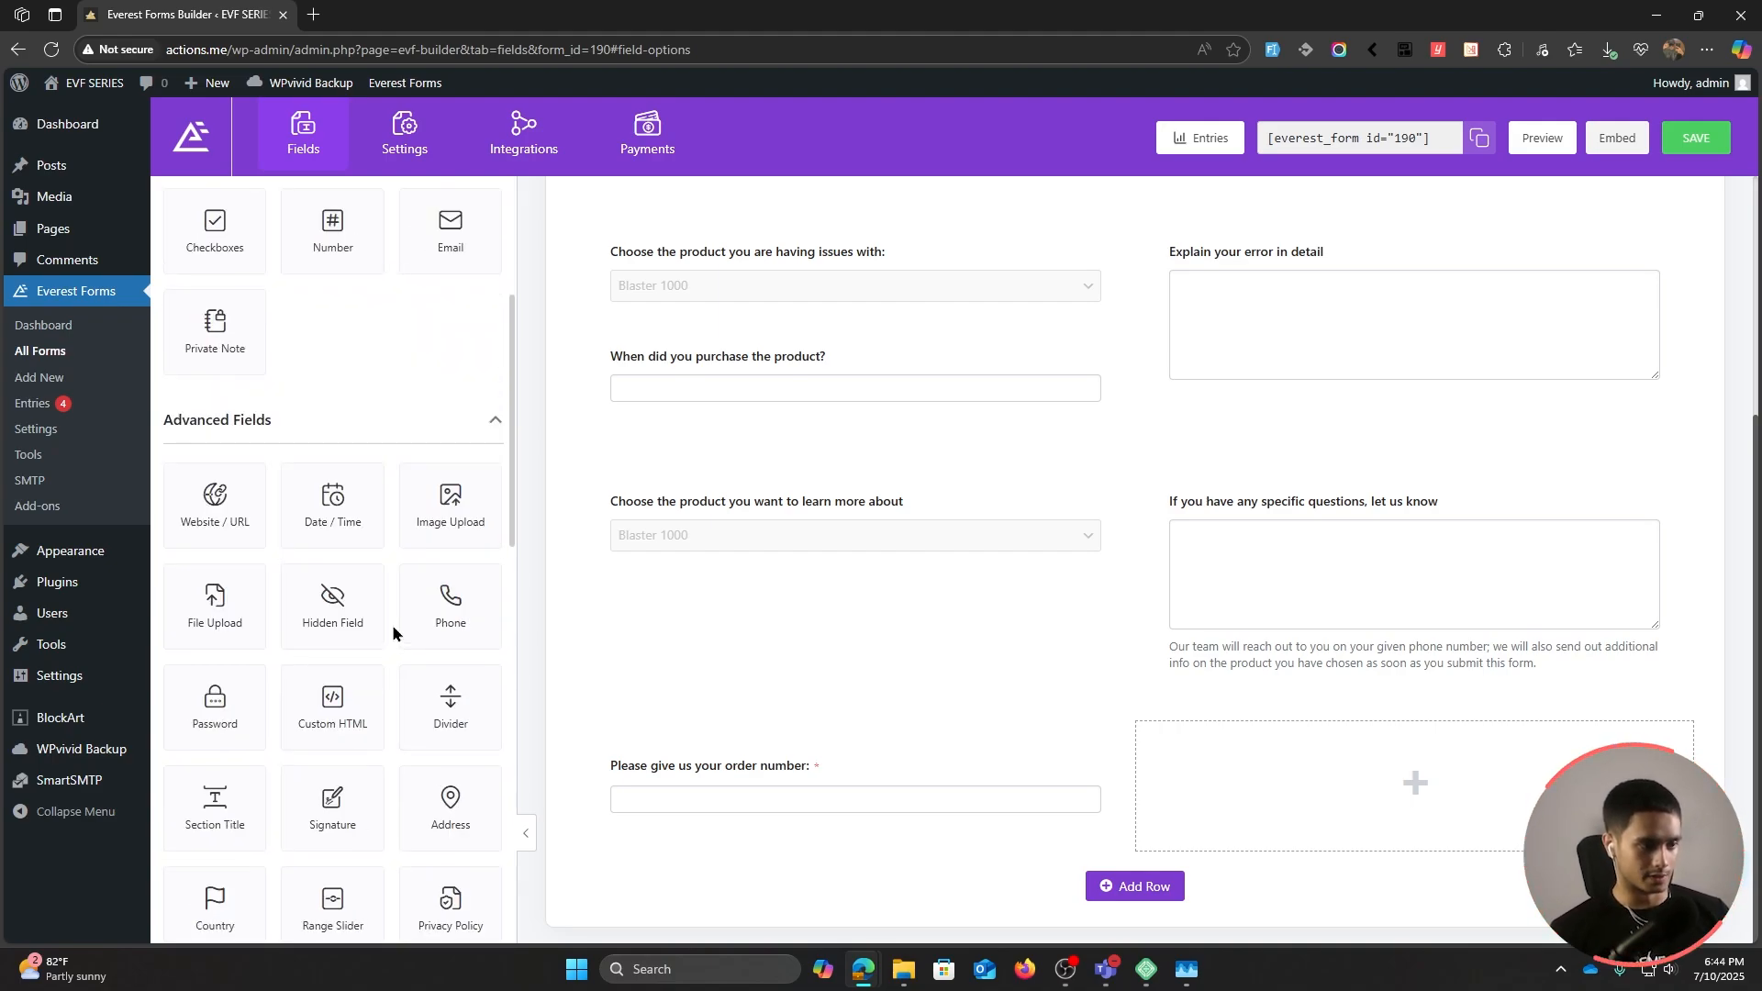
pyautogui.scroll(4, 393, 624)
pyautogui.write('mult')
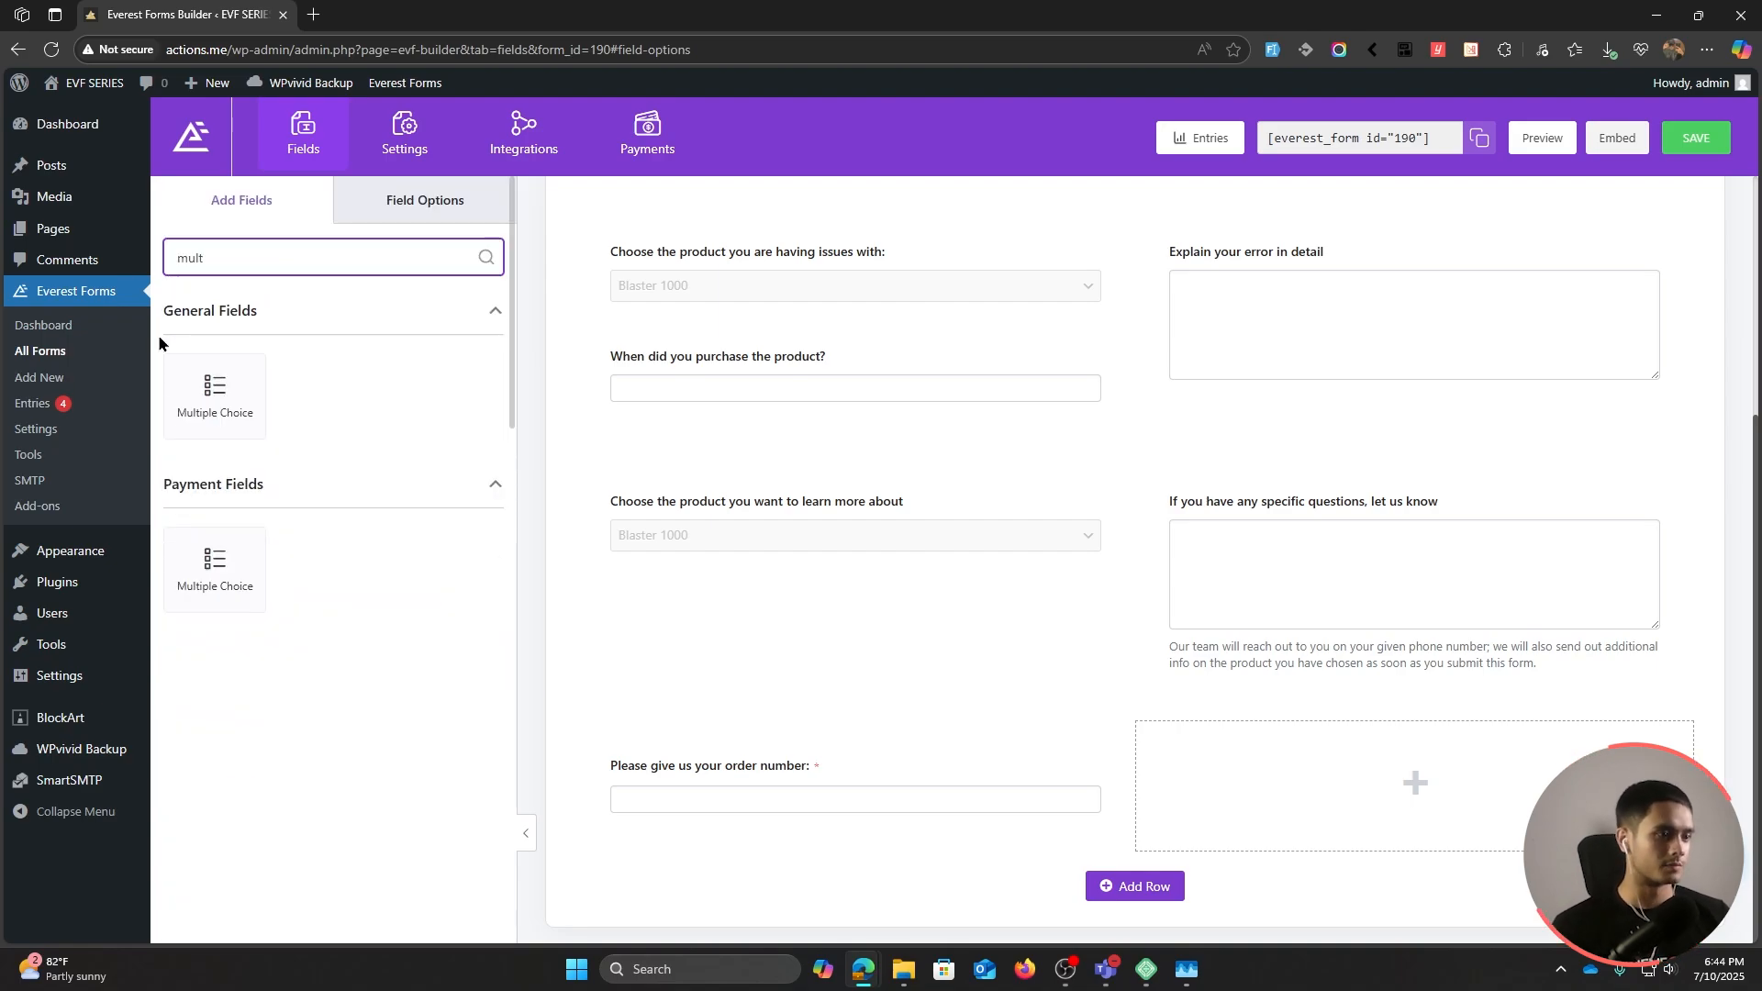
pyautogui.moveTo(204, 394); pyautogui.dragTo(1258, 791)
pyautogui.click(1251, 774)
pyautogui.write('Has the money bee')
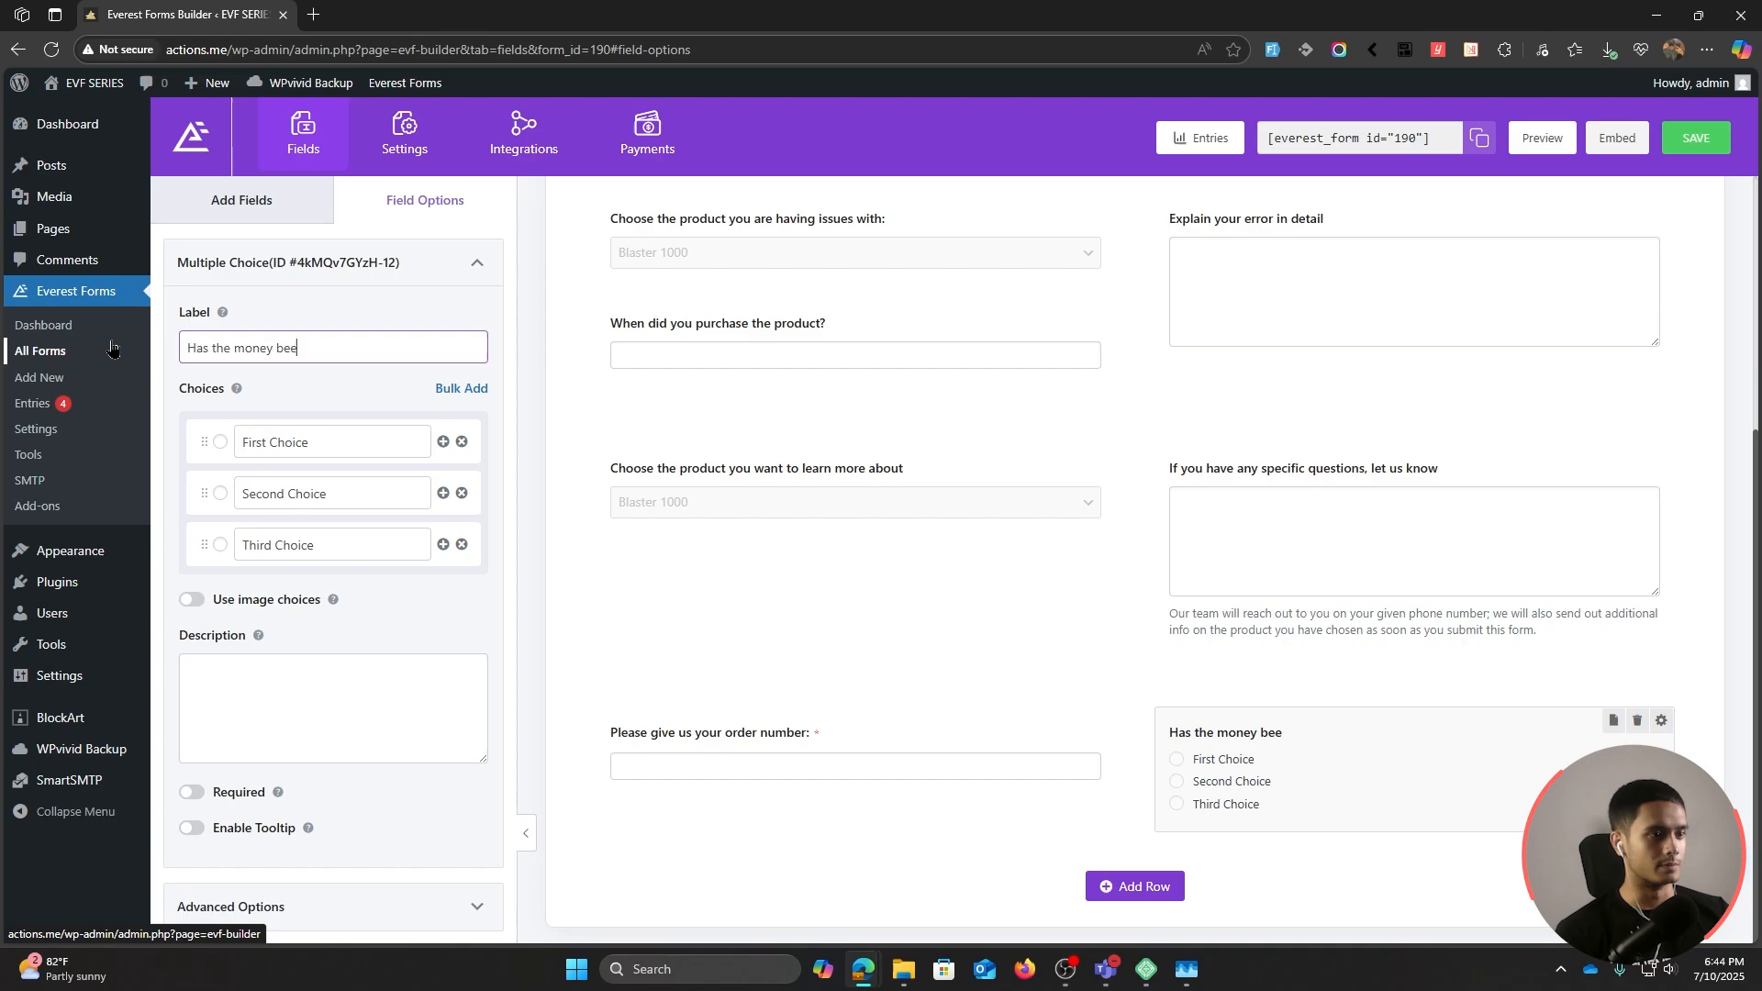
pyautogui.write('n deducted from your account?')
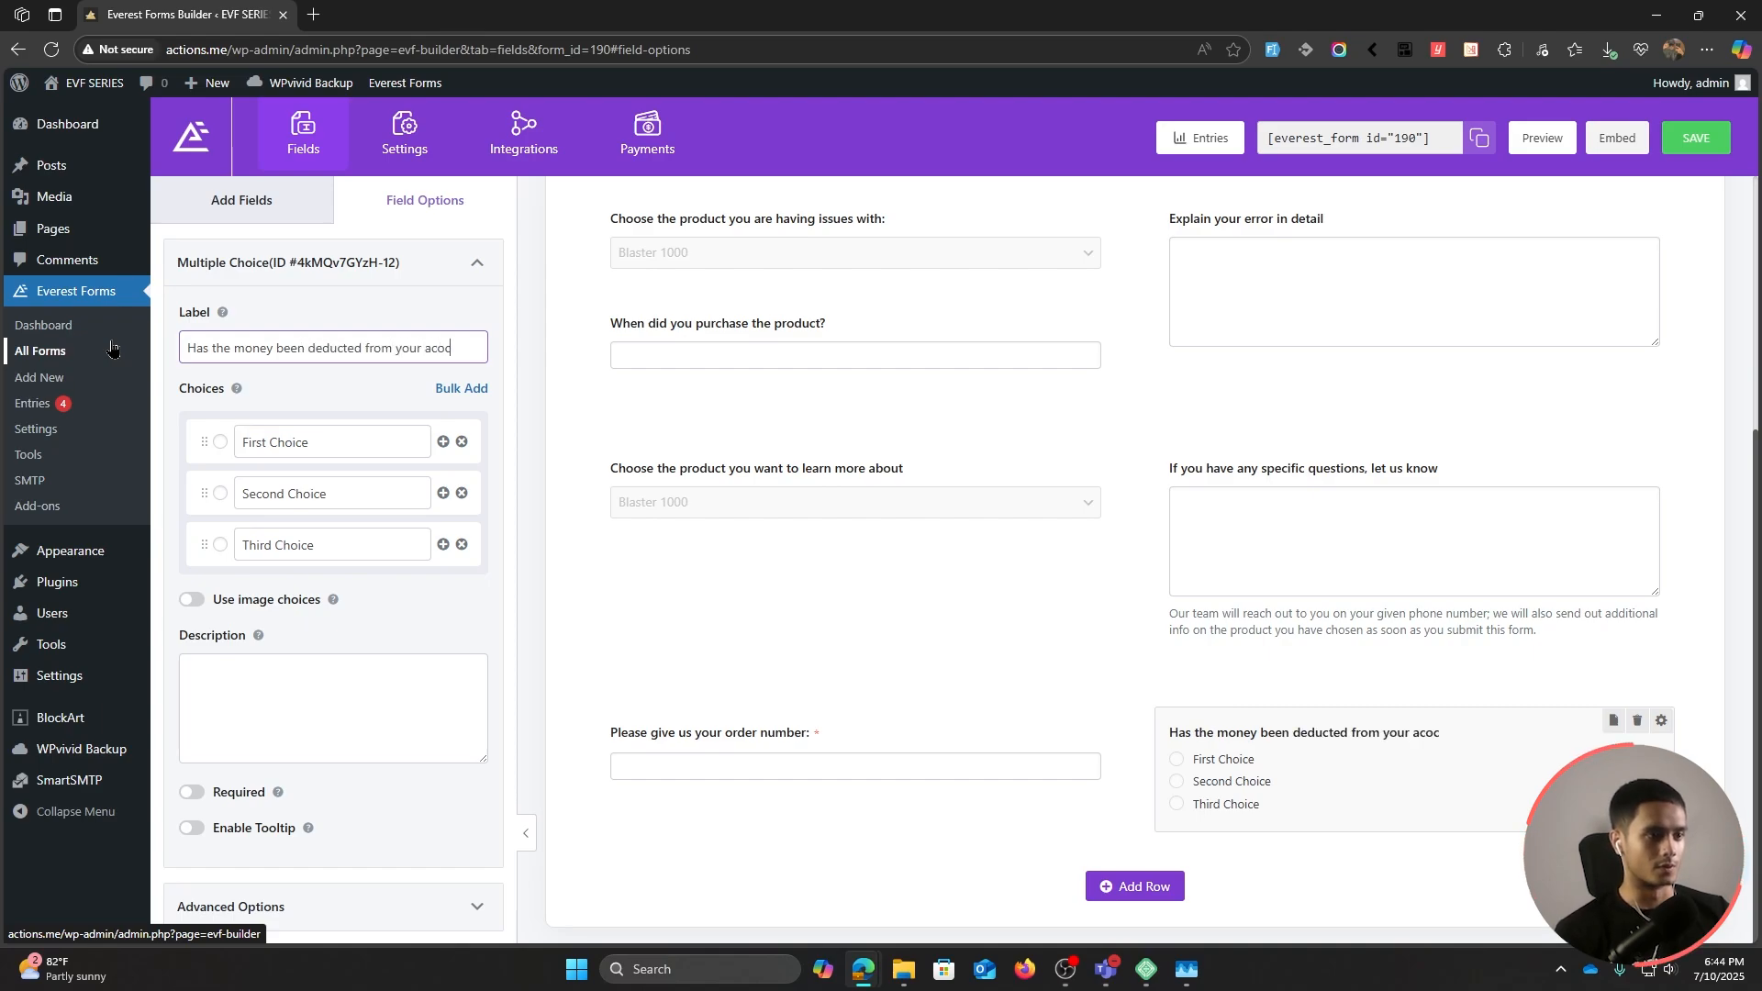
# Step: Limit the answers to Yes and No, make the question required, and save
pyautogui.tripleClick(266, 431)
pyautogui.write('Yes')
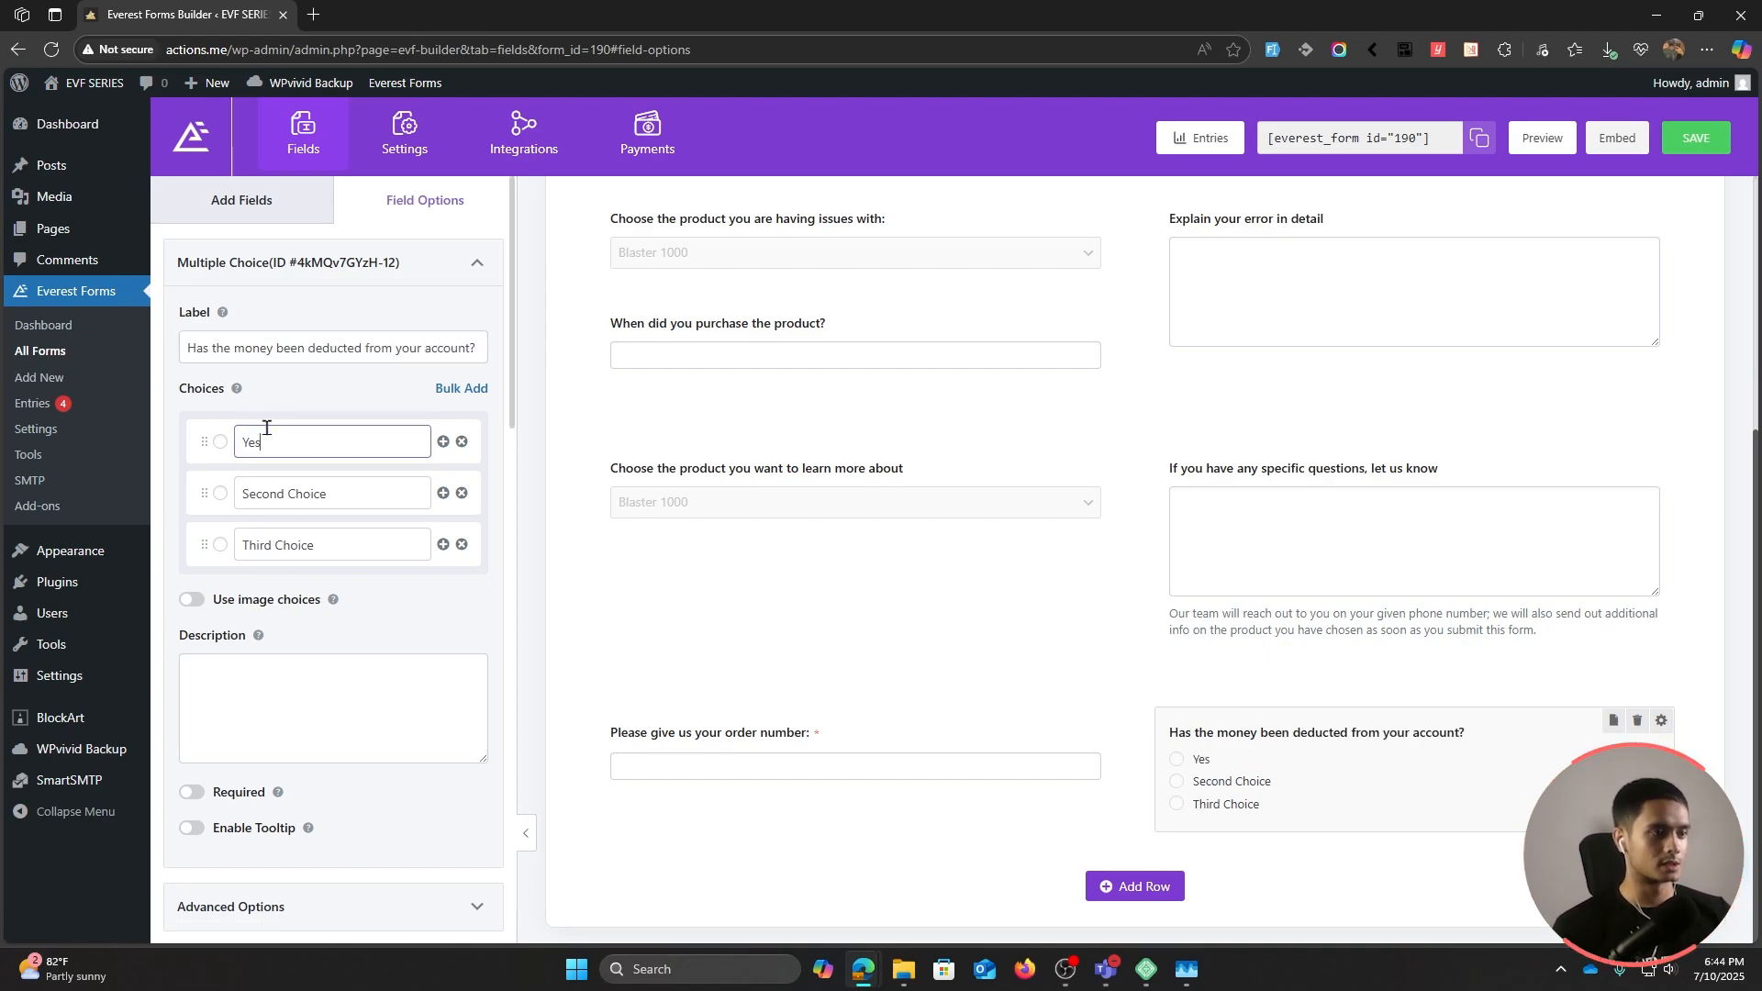
pyautogui.tripleClick(276, 487)
pyautogui.write('No')
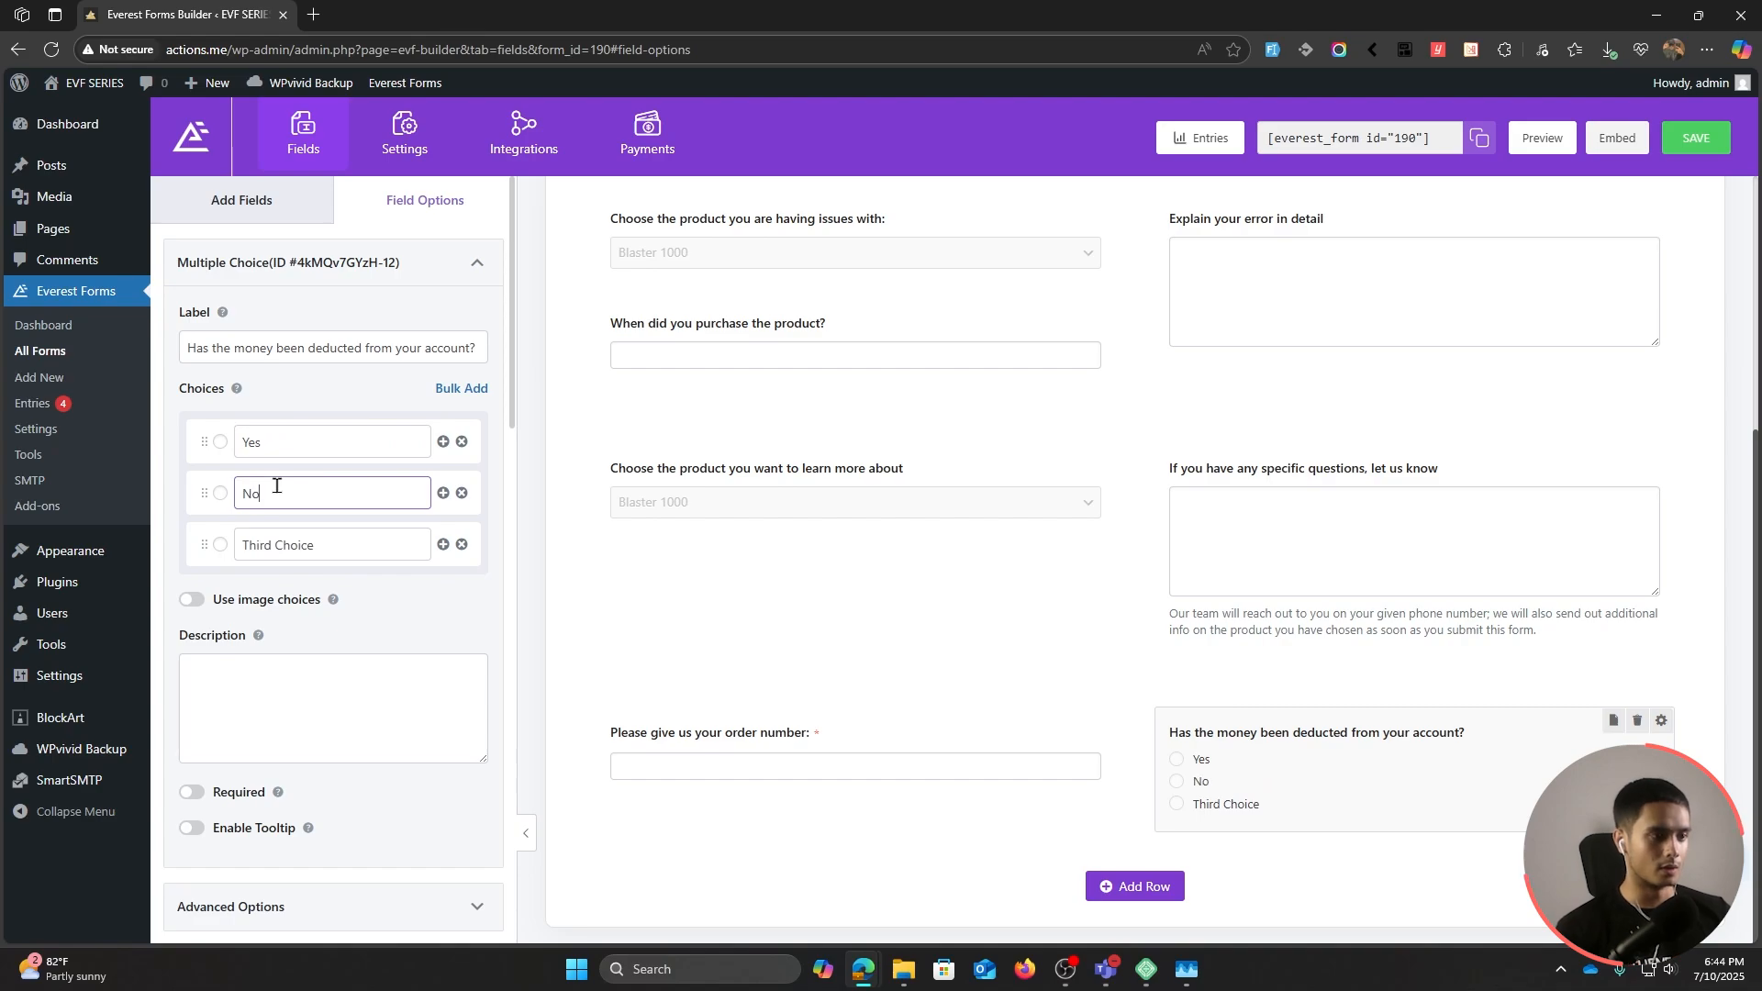
pyautogui.click(292, 537)
pyautogui.tripleClick(293, 536)
pyautogui.write("I don't know")
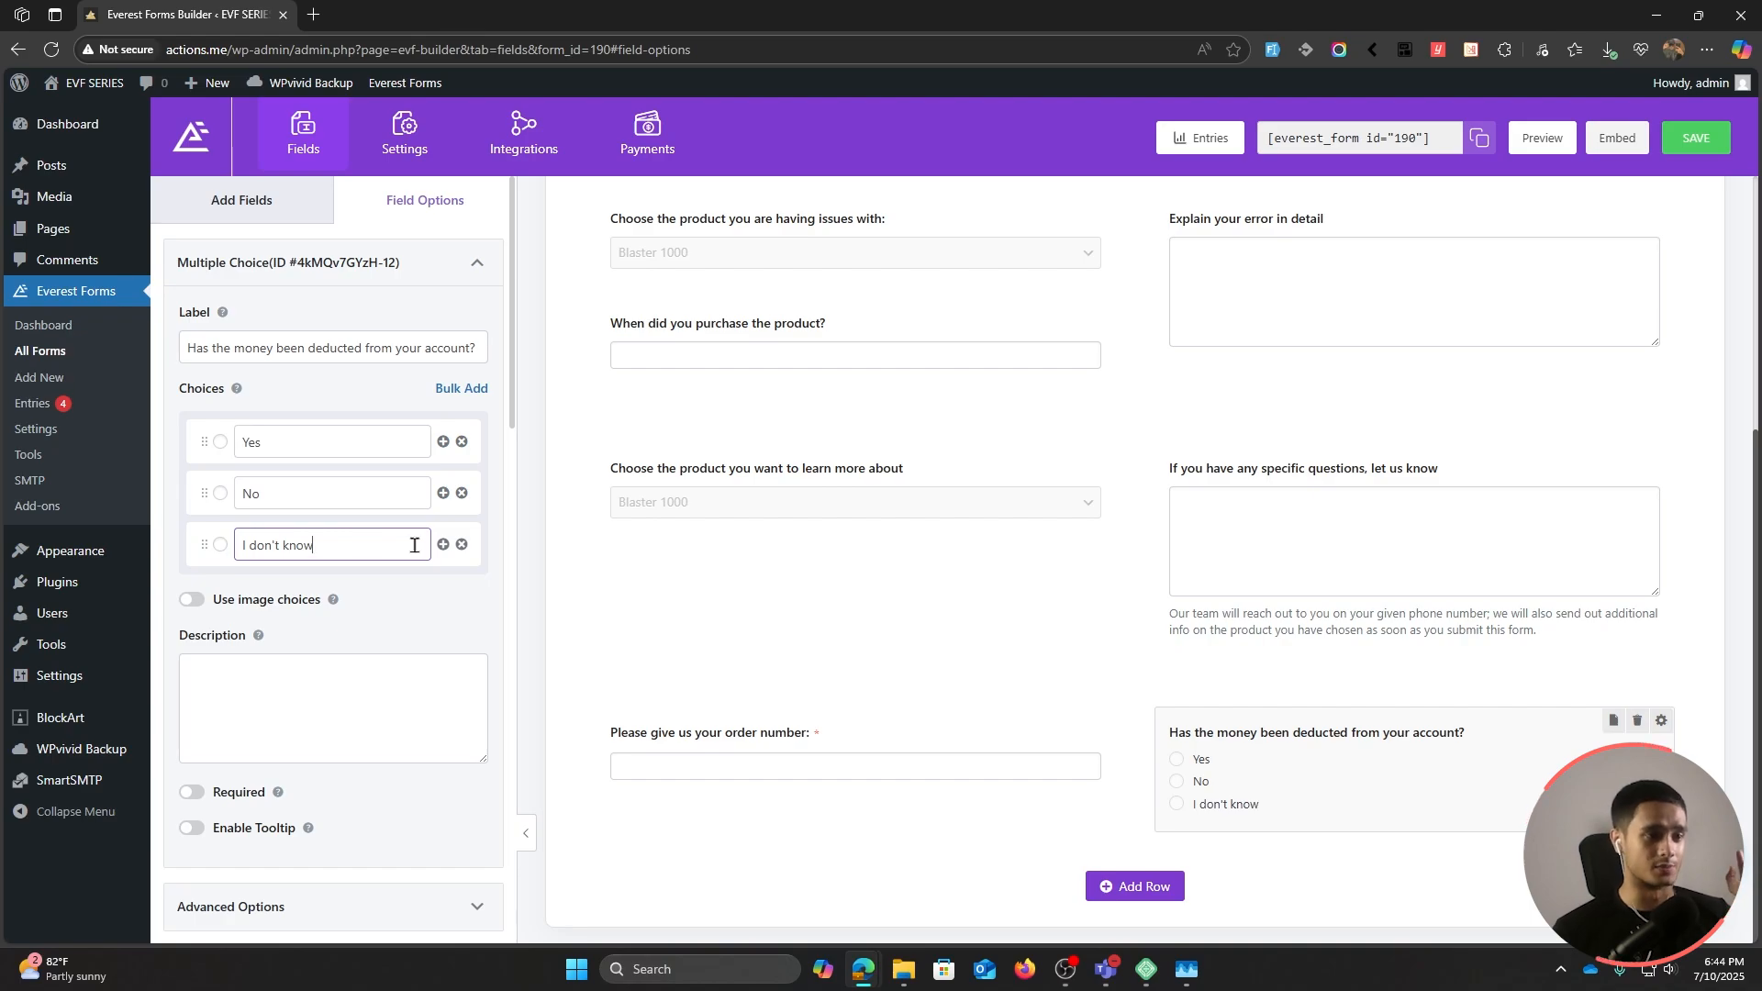
pyautogui.click(462, 545)
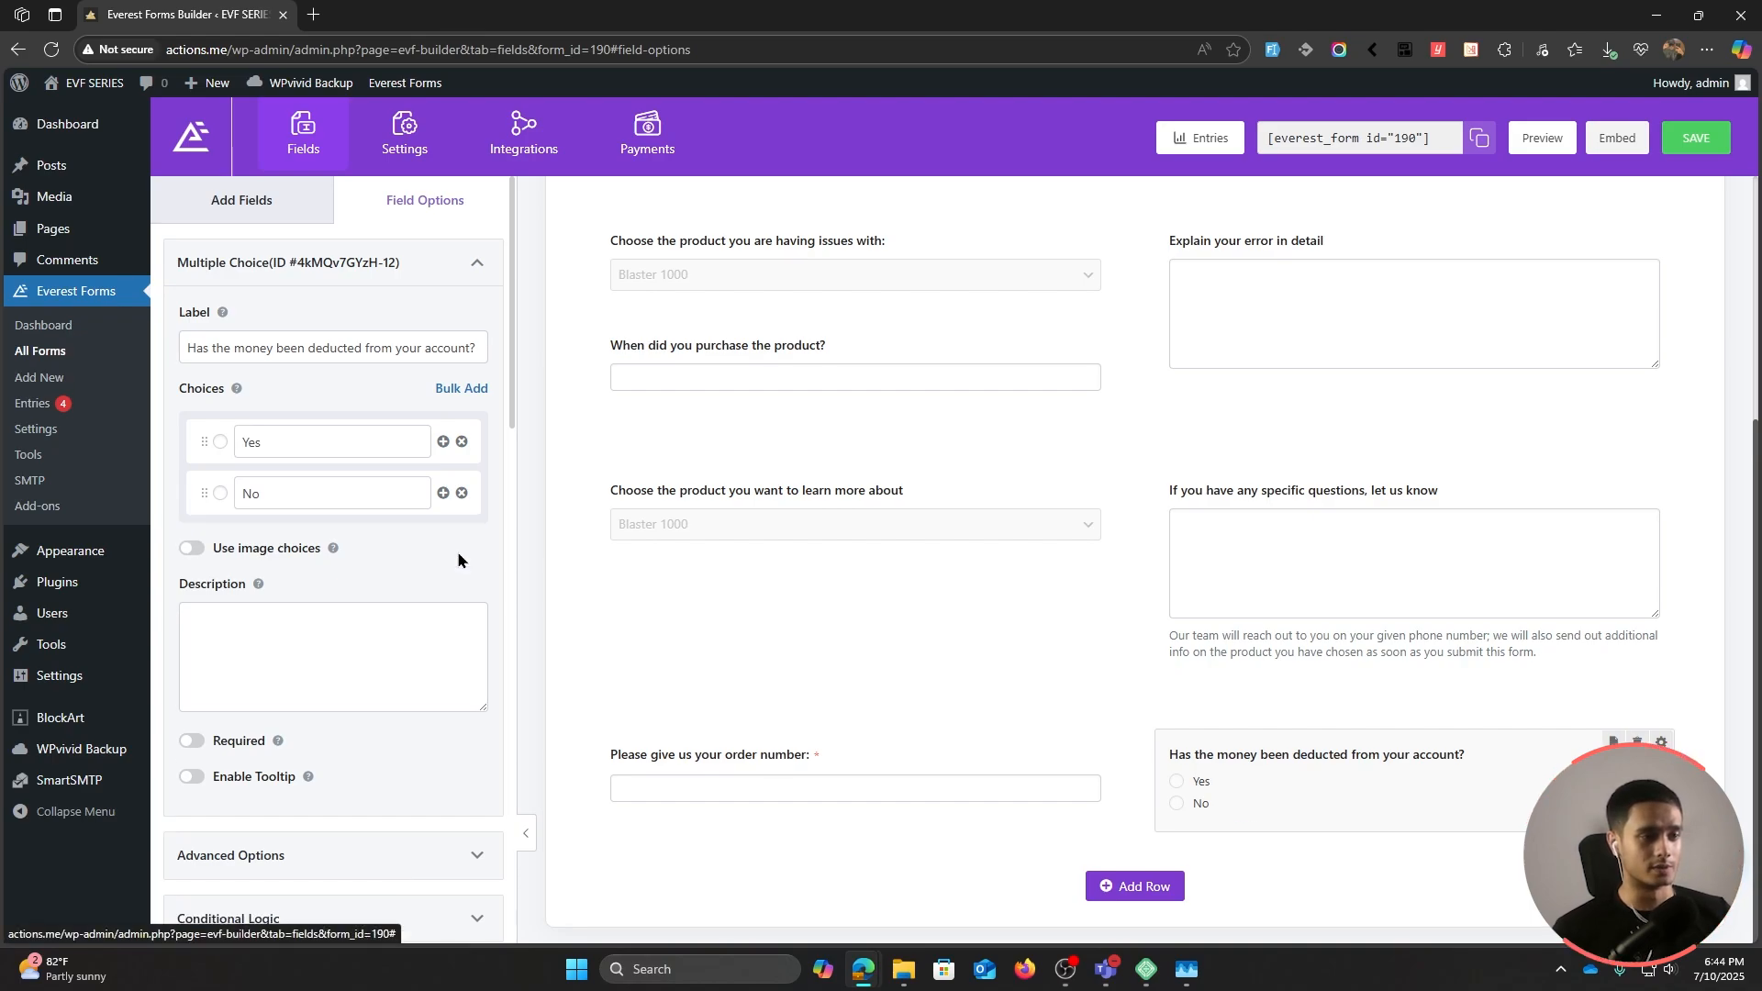
pyautogui.click(443, 493)
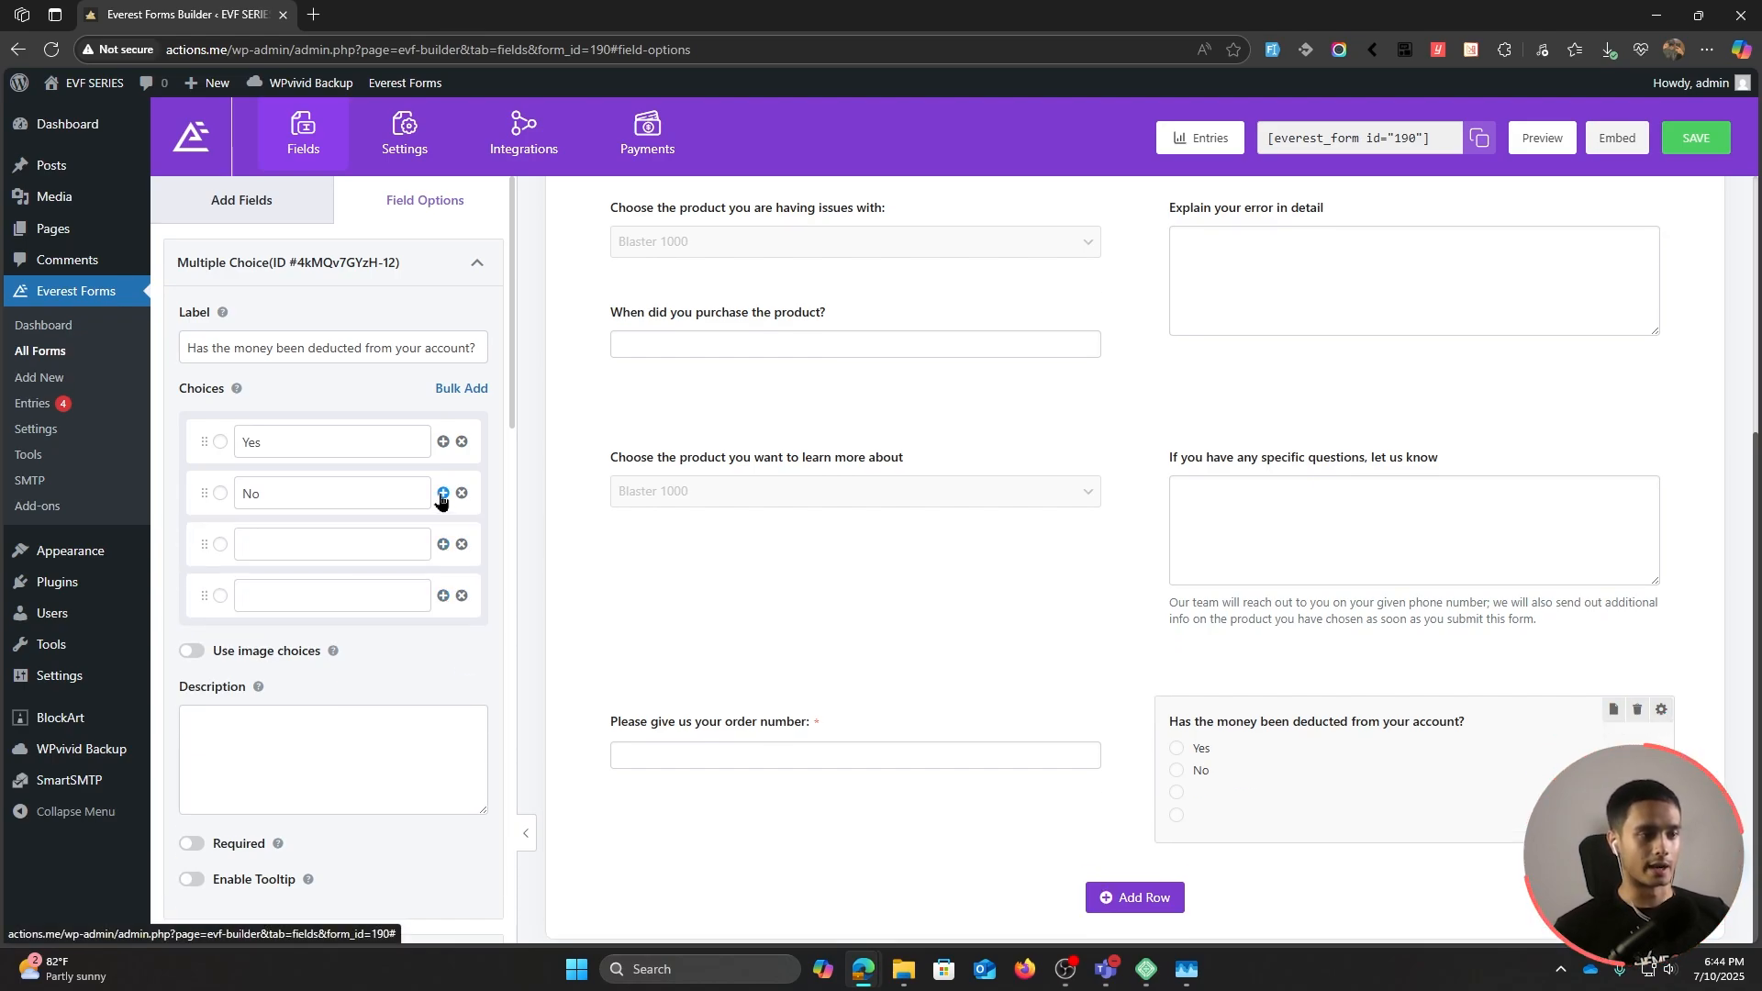
pyautogui.click(462, 547)
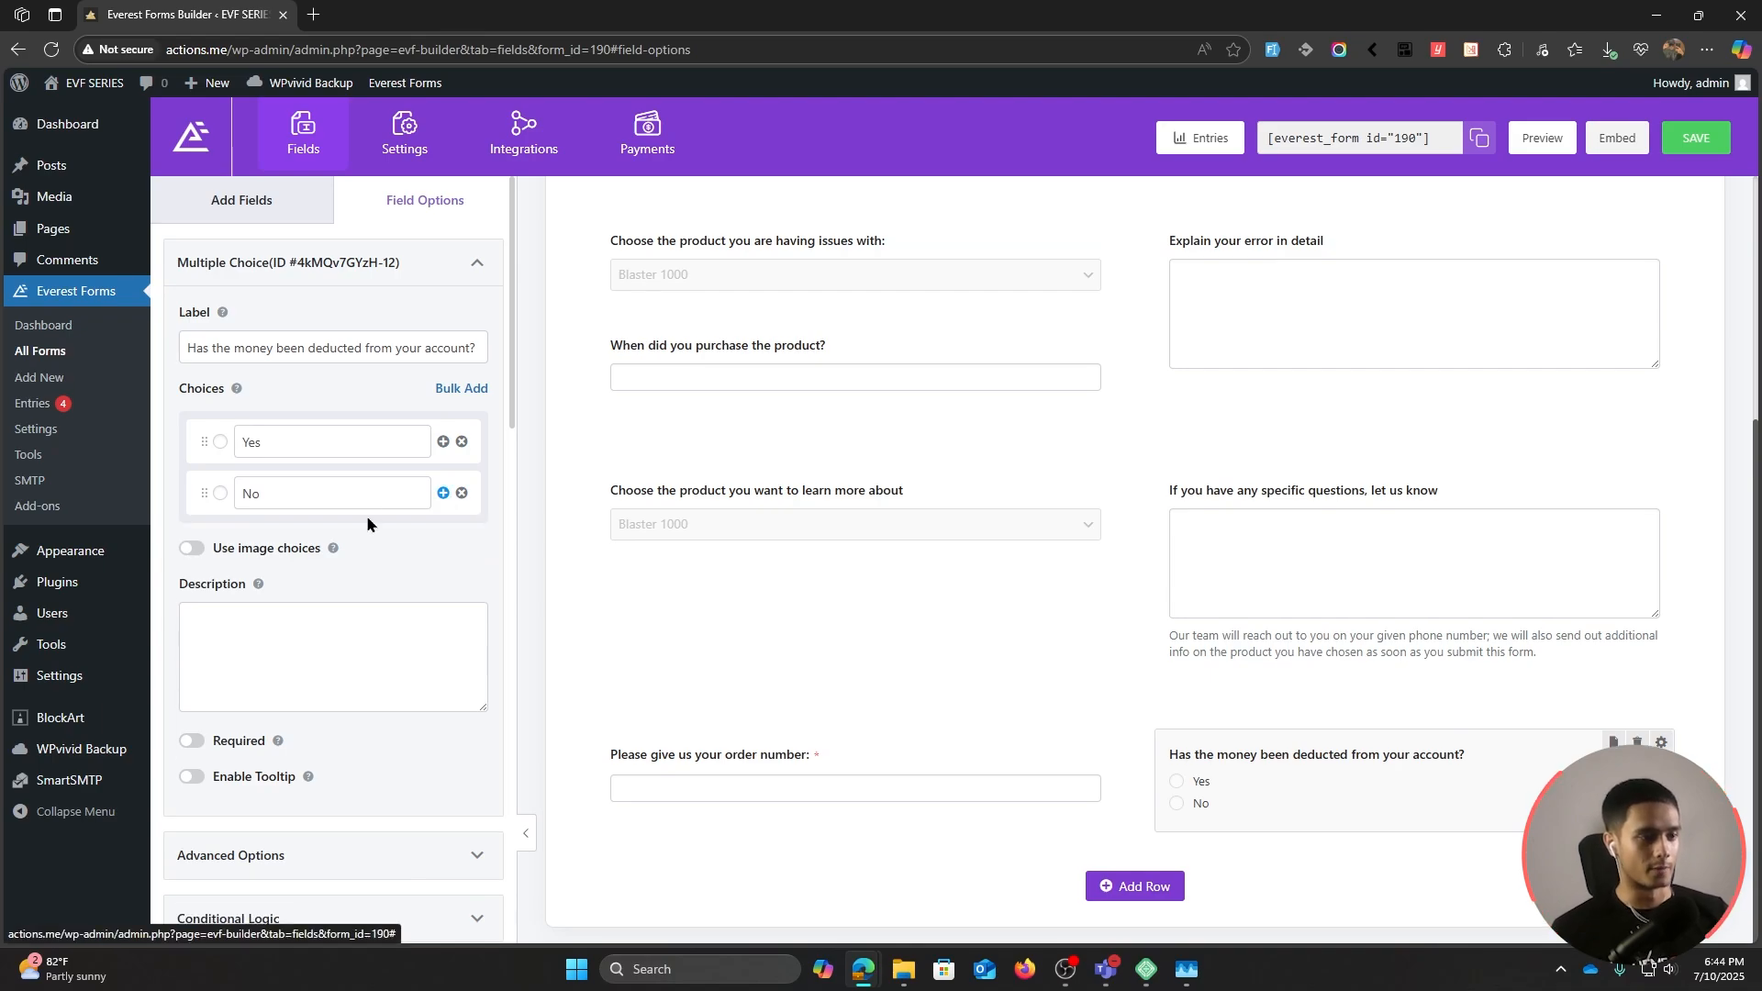
pyautogui.click(207, 741)
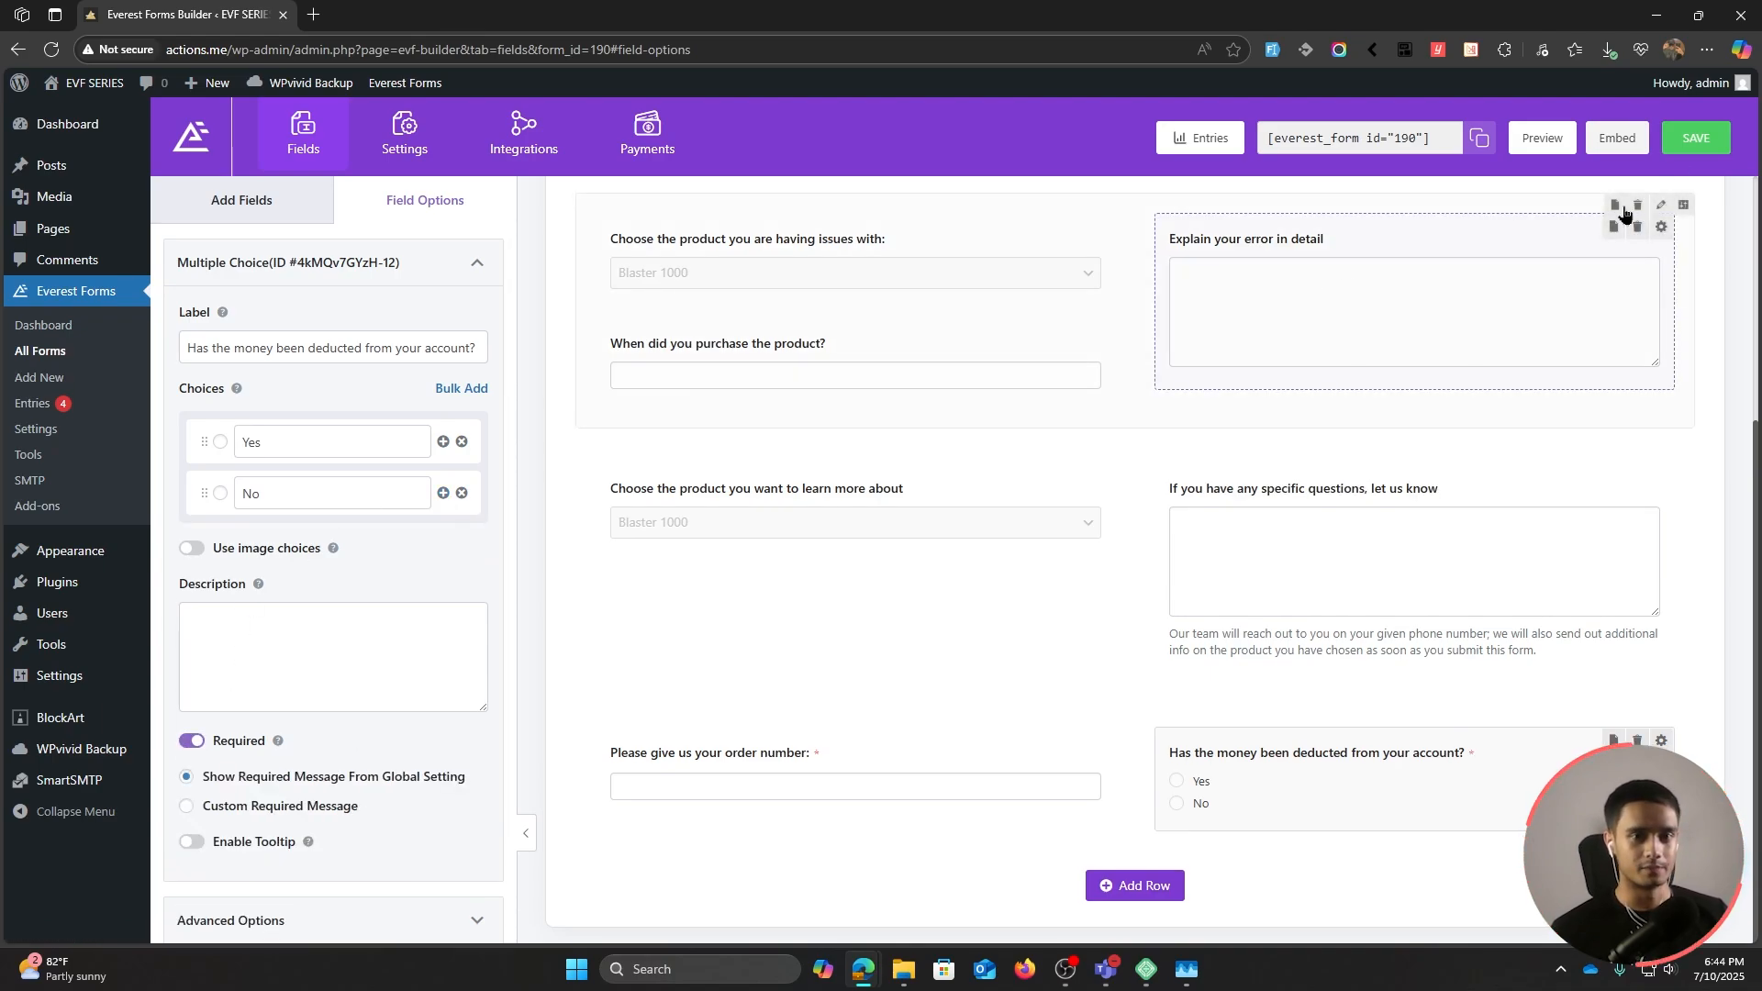
pyautogui.click(1696, 139)
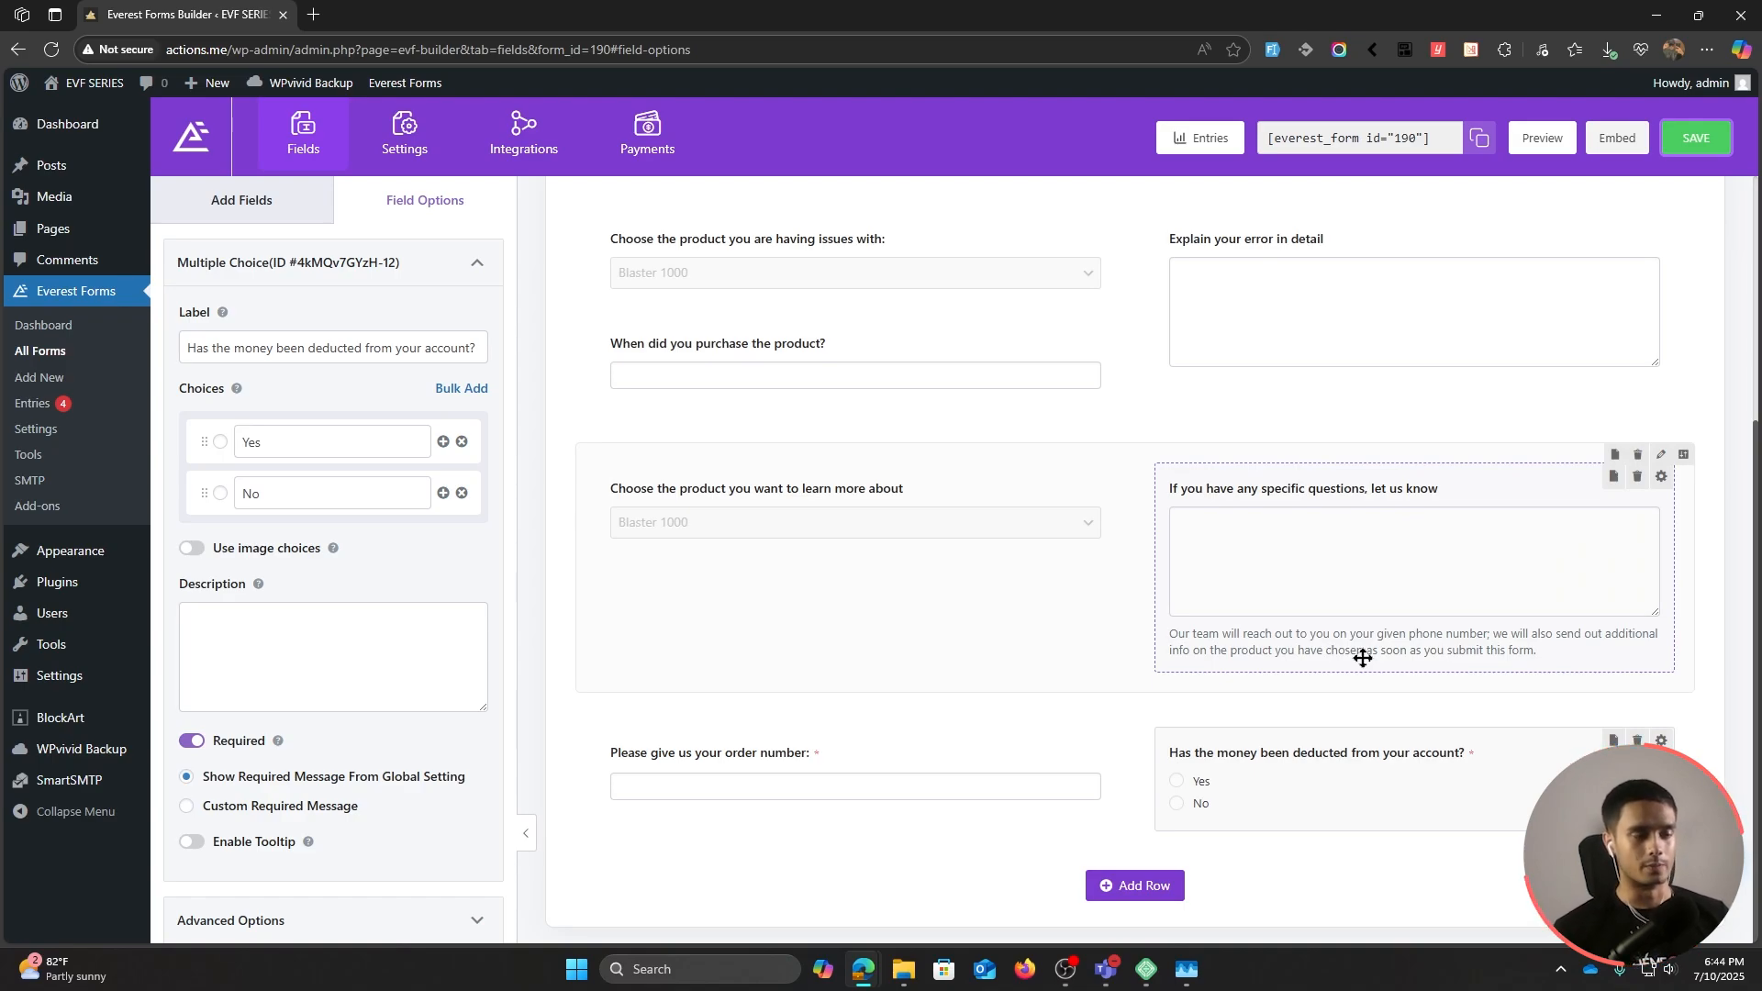
pyautogui.click(241, 202)
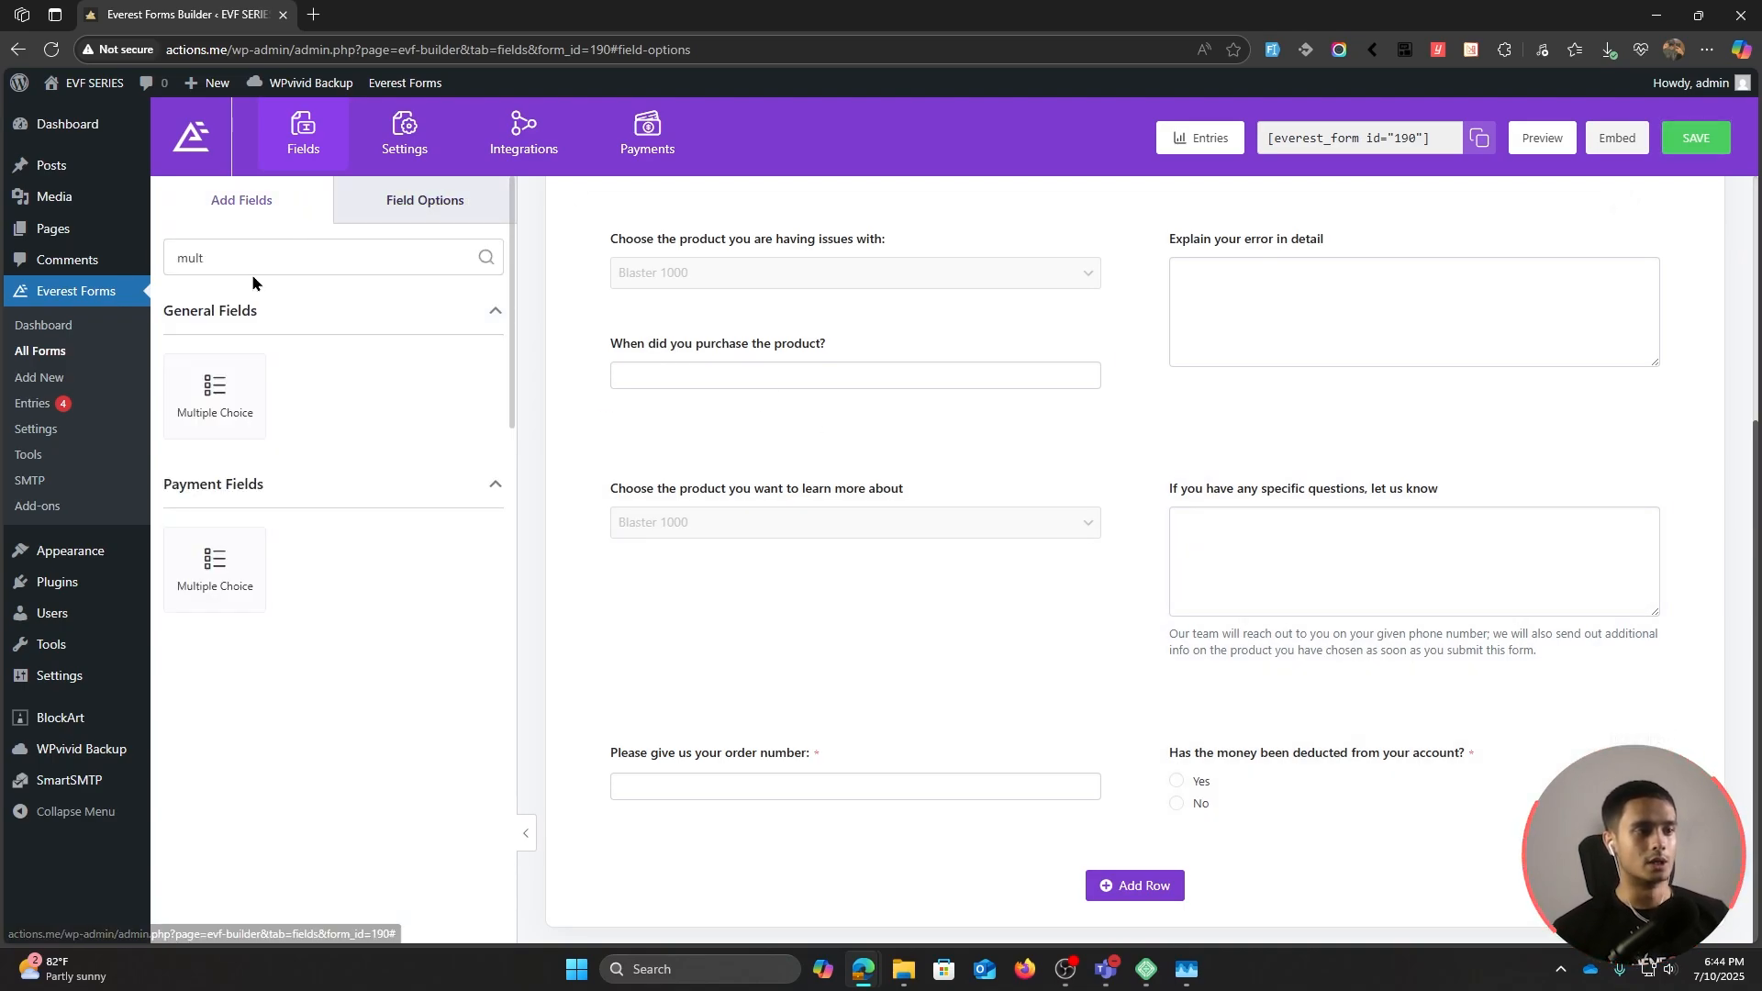
# Step: Add an Image Upload field beneath the order-number field
pyautogui.moveTo(246, 263); pyautogui.dragTo(111, 238)
pyautogui.write('image')
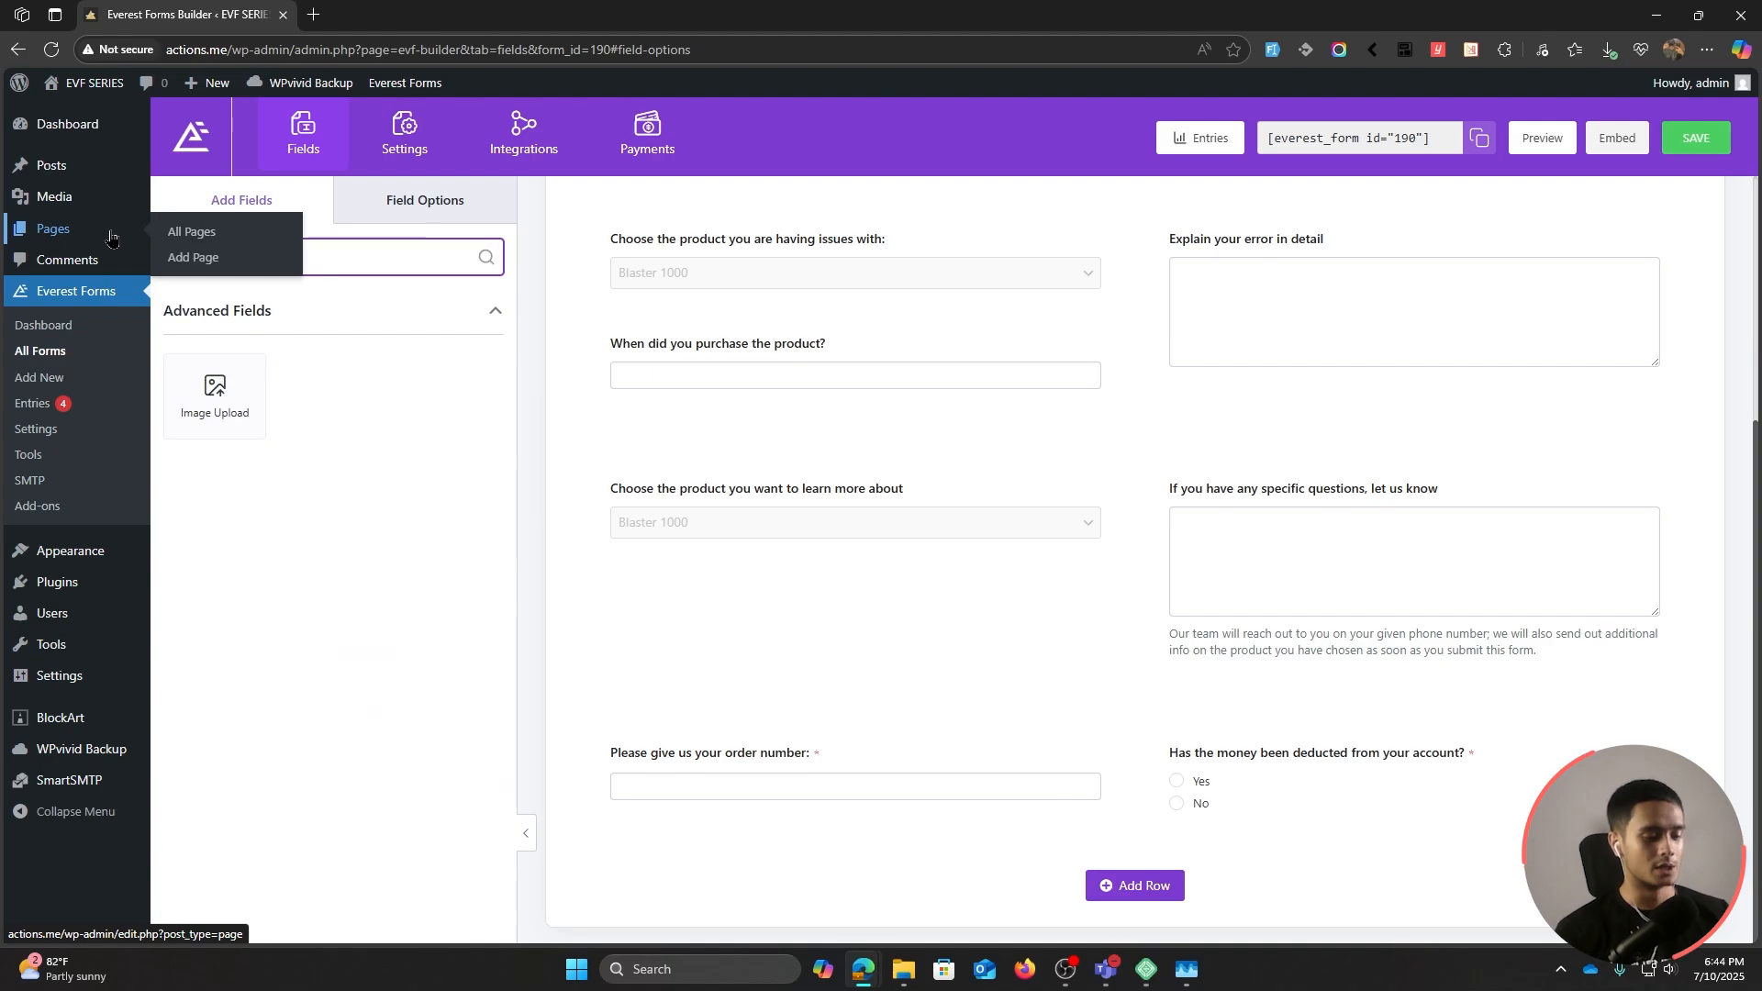
pyautogui.moveTo(213, 403); pyautogui.dragTo(719, 824)
pyautogui.doubleClick(180, 258)
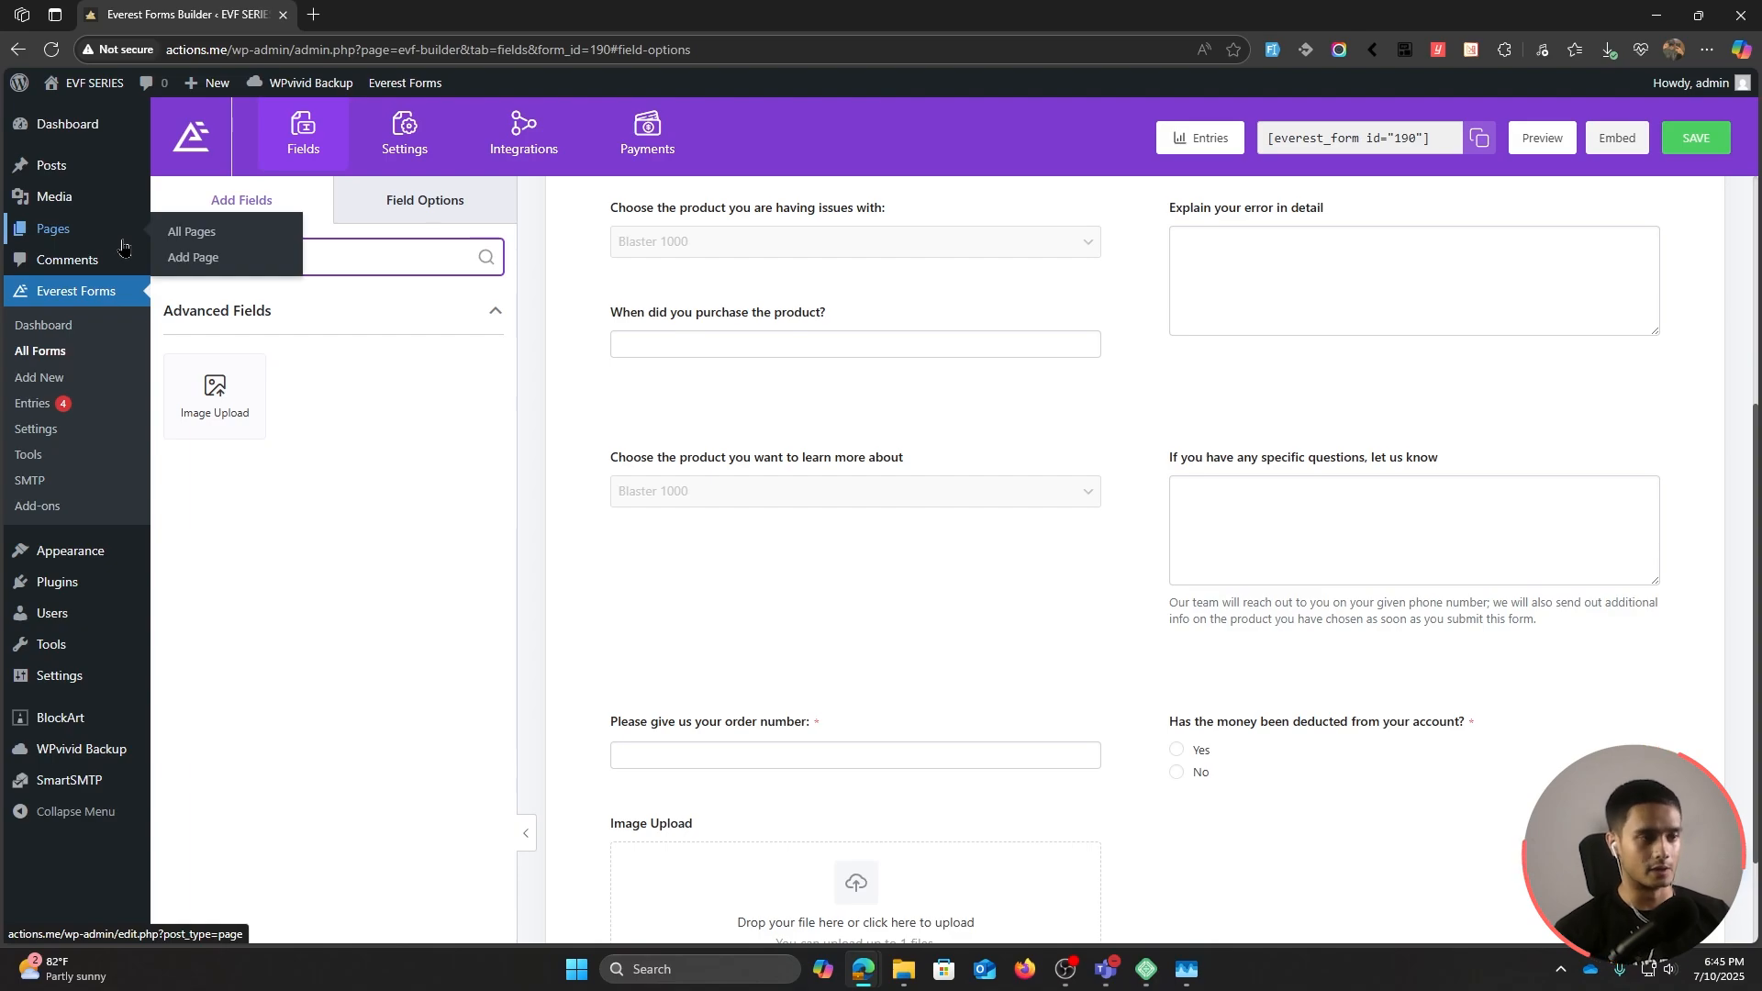
pyautogui.write('file')
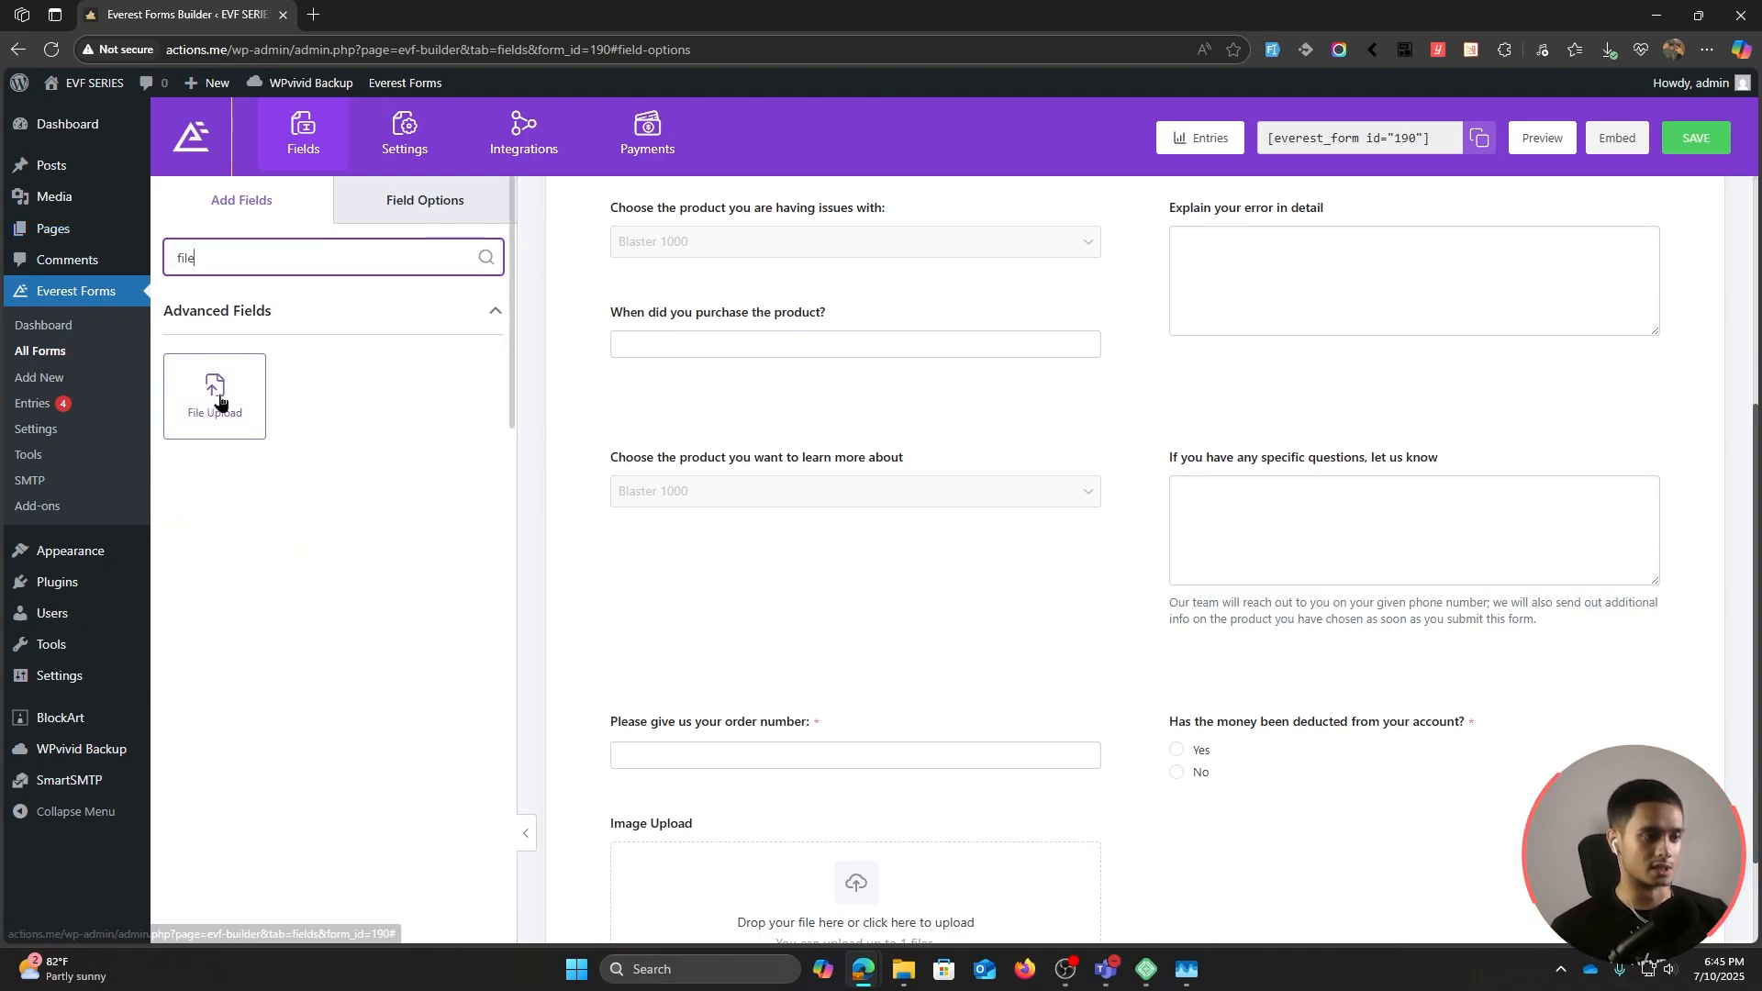
pyautogui.doubleClick(184, 258)
pyautogui.press('BackSpace')
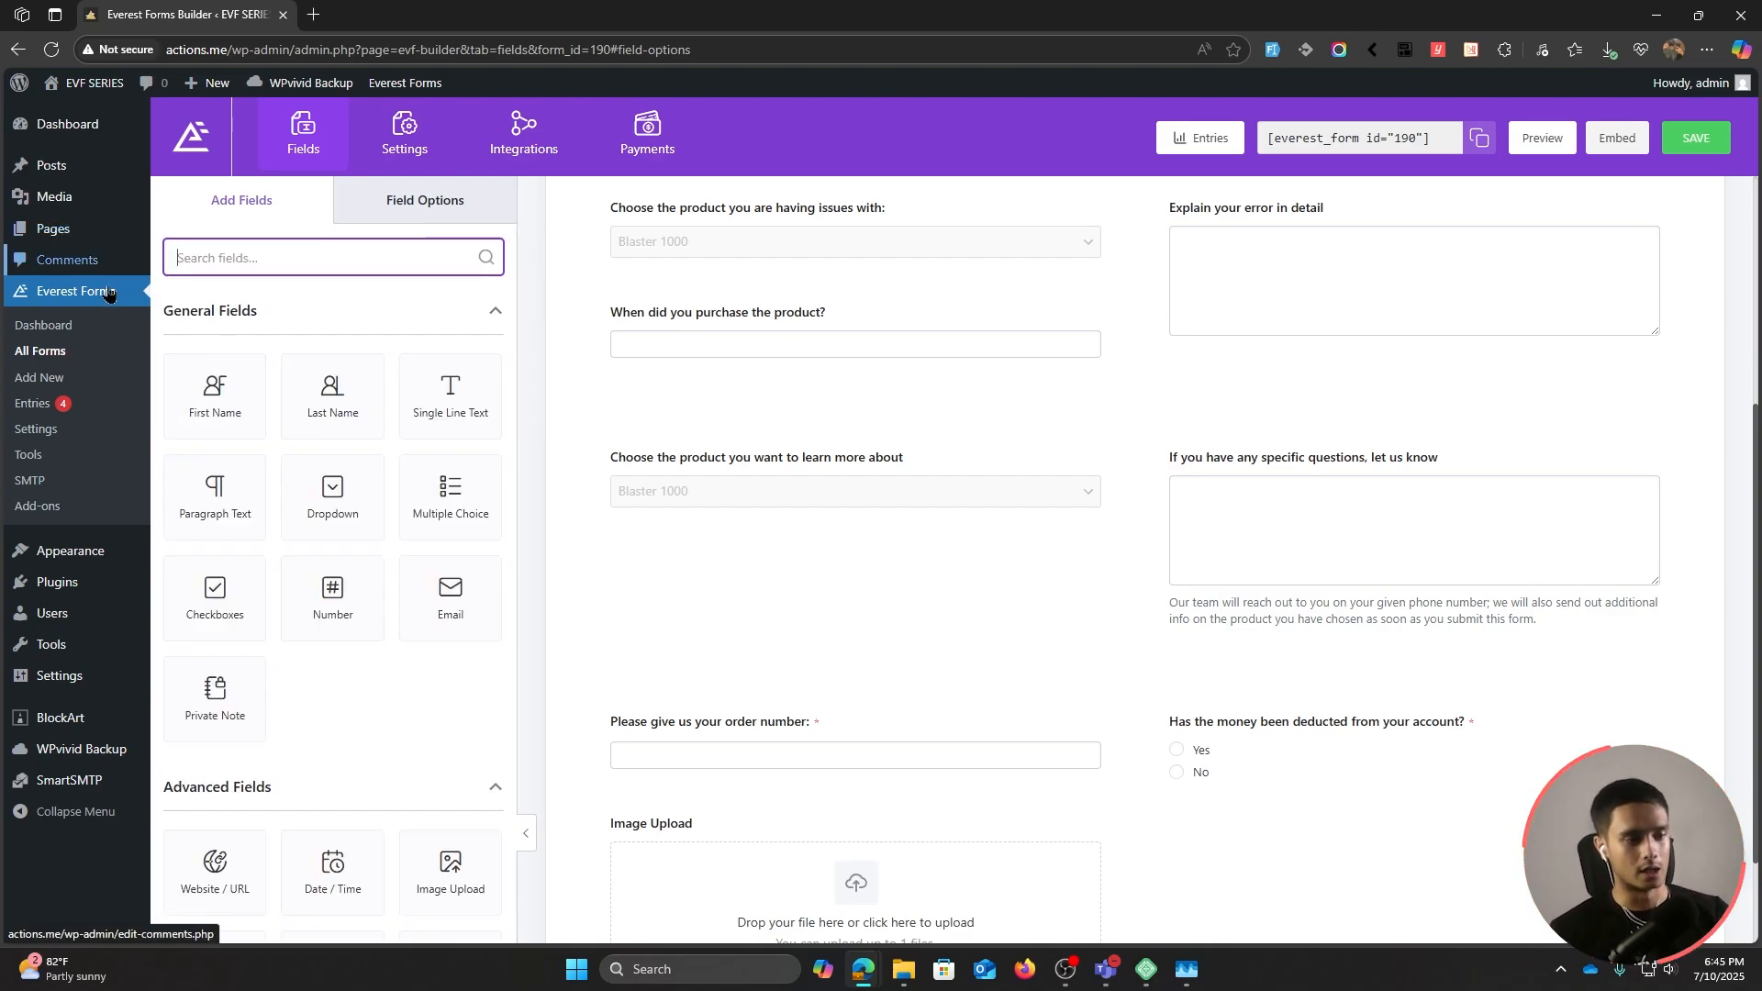
# Step: Label the upload field 'Payment Screenshot:' and save the form
pyautogui.click(743, 810)
pyautogui.scroll(-1, 818, 768)
pyautogui.scroll(-1, 377, 658)
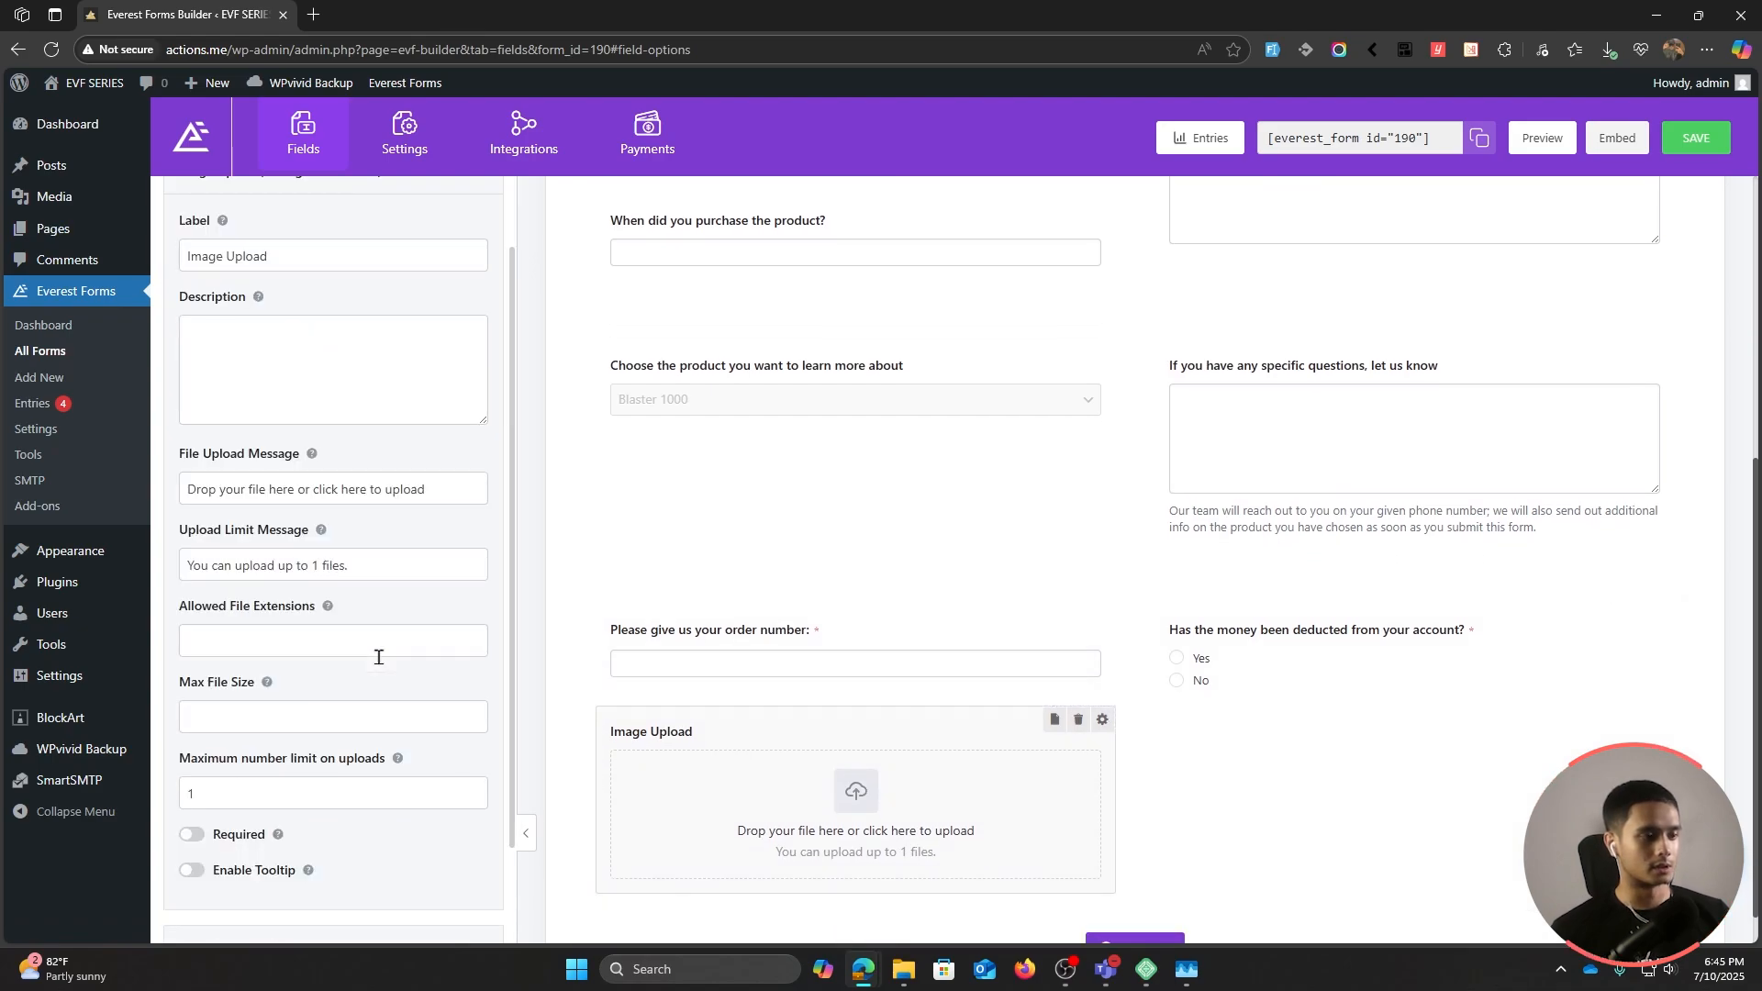
pyautogui.scroll(1, 446, 757)
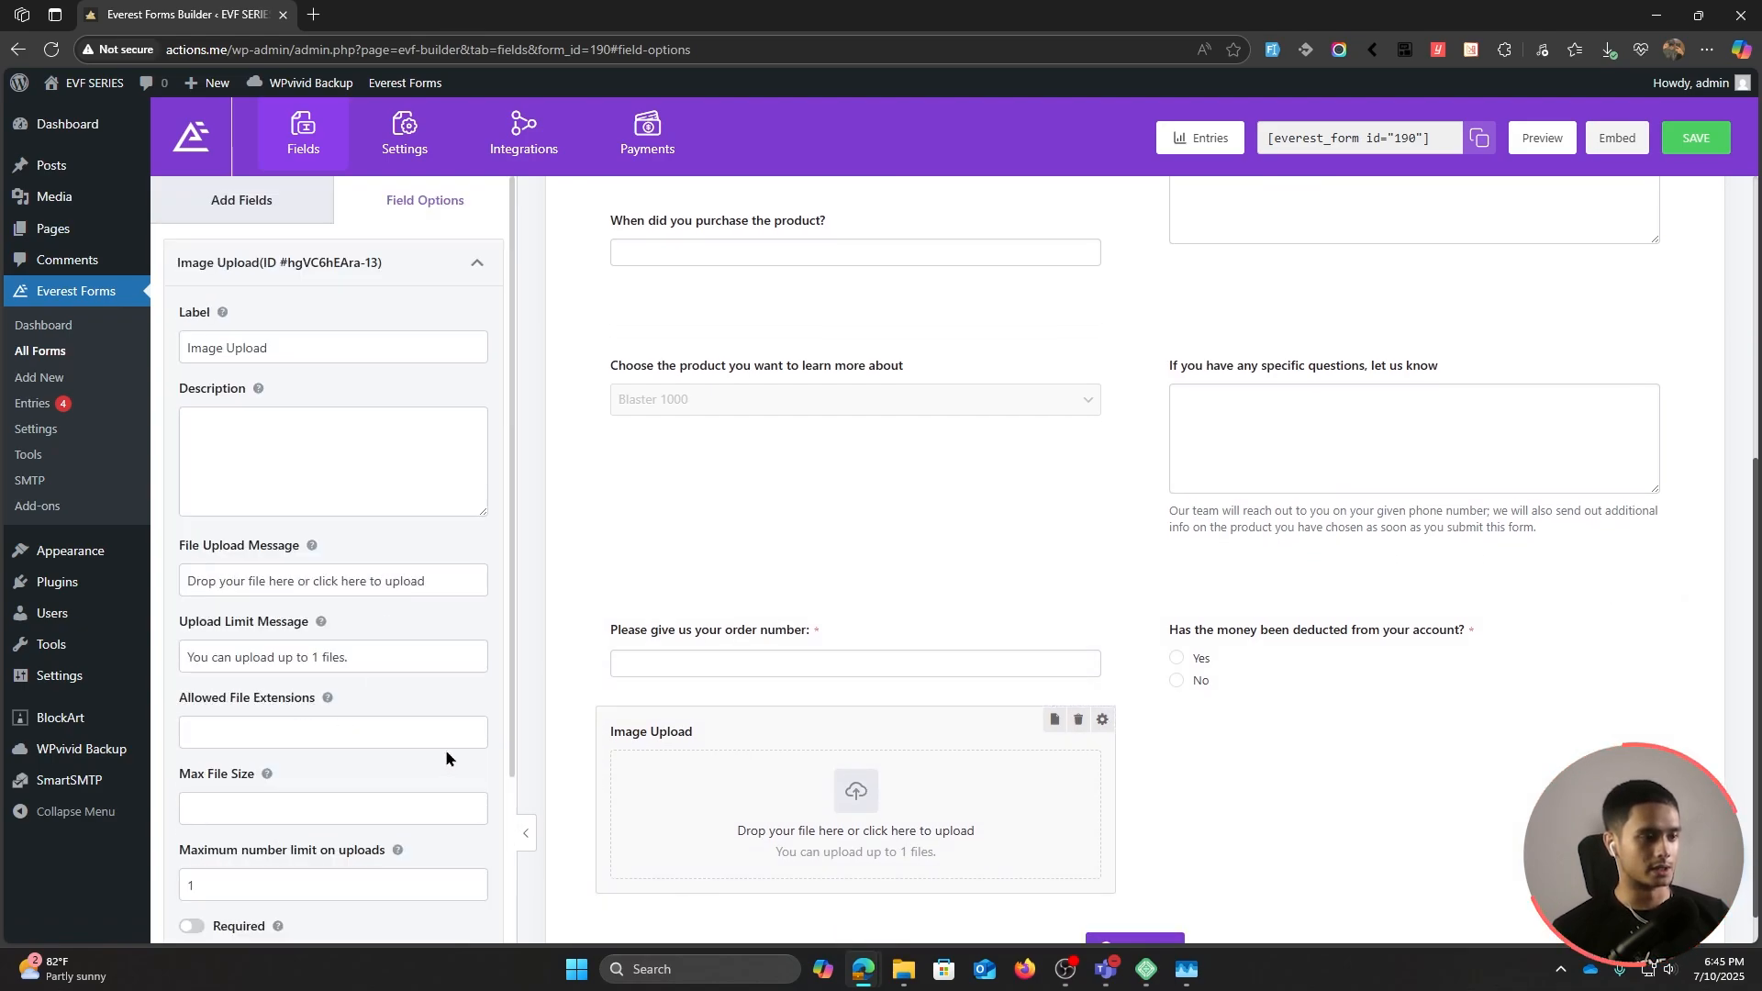
pyautogui.tripleClick(313, 354)
pyautogui.write('Payment Screenshot:')
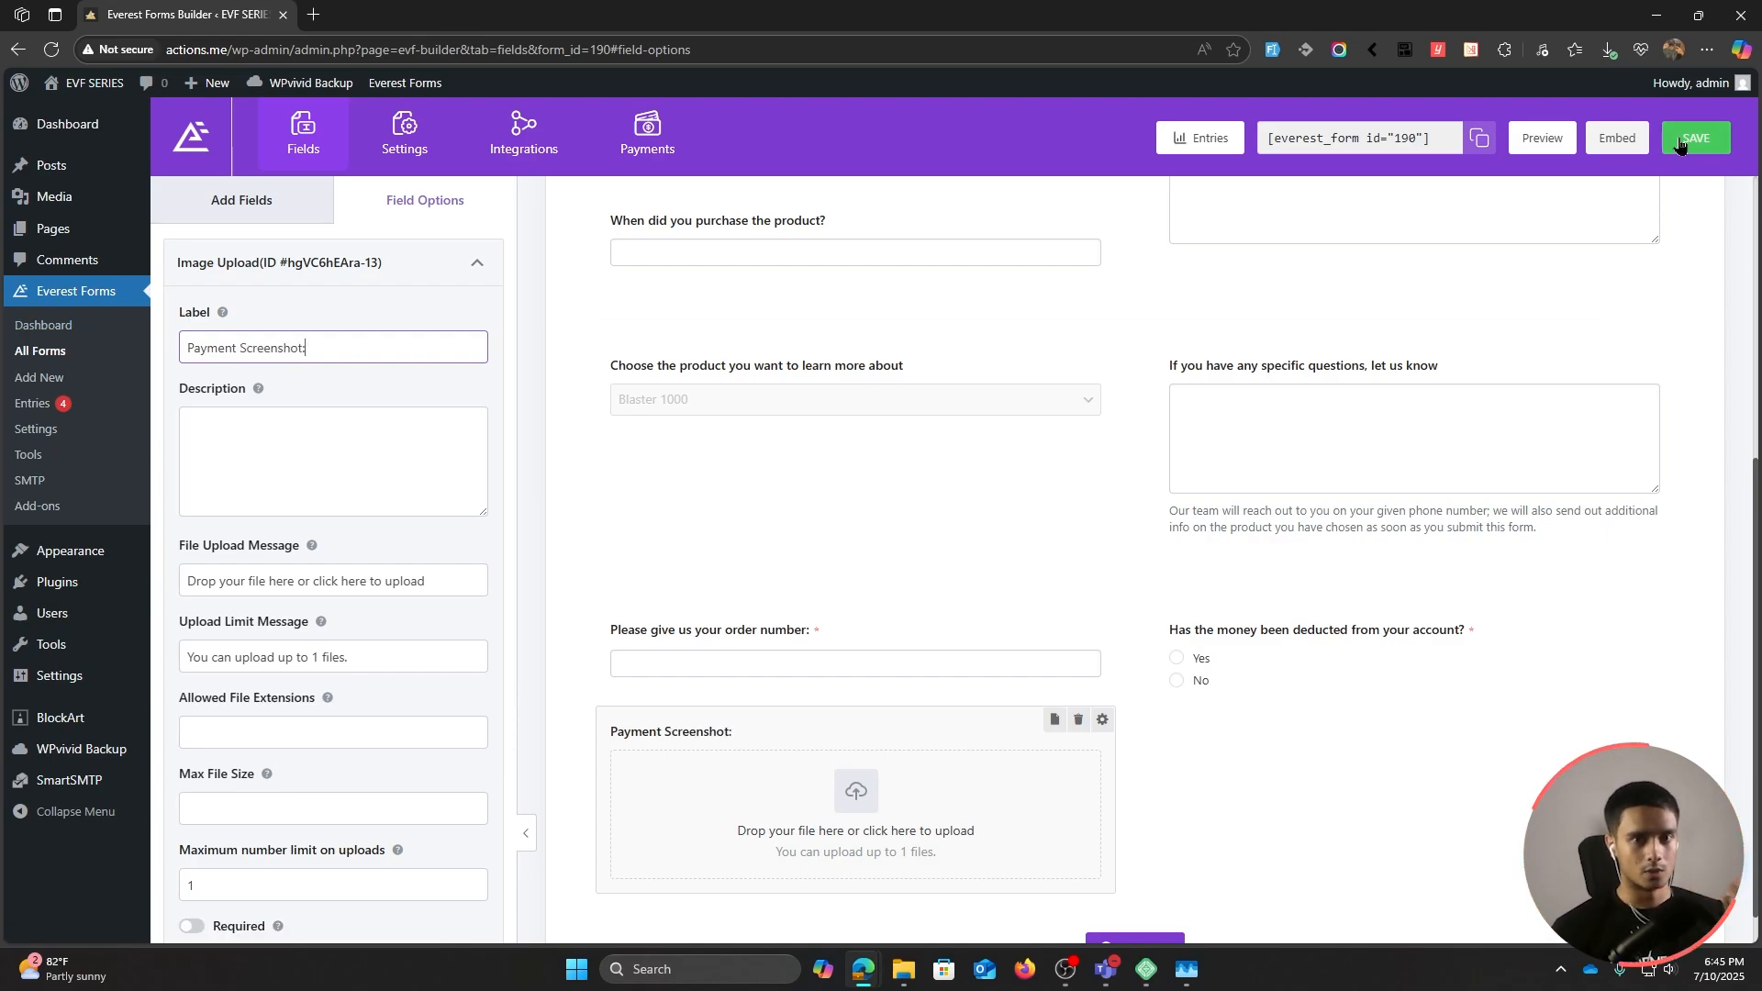
pyautogui.click(1681, 142)
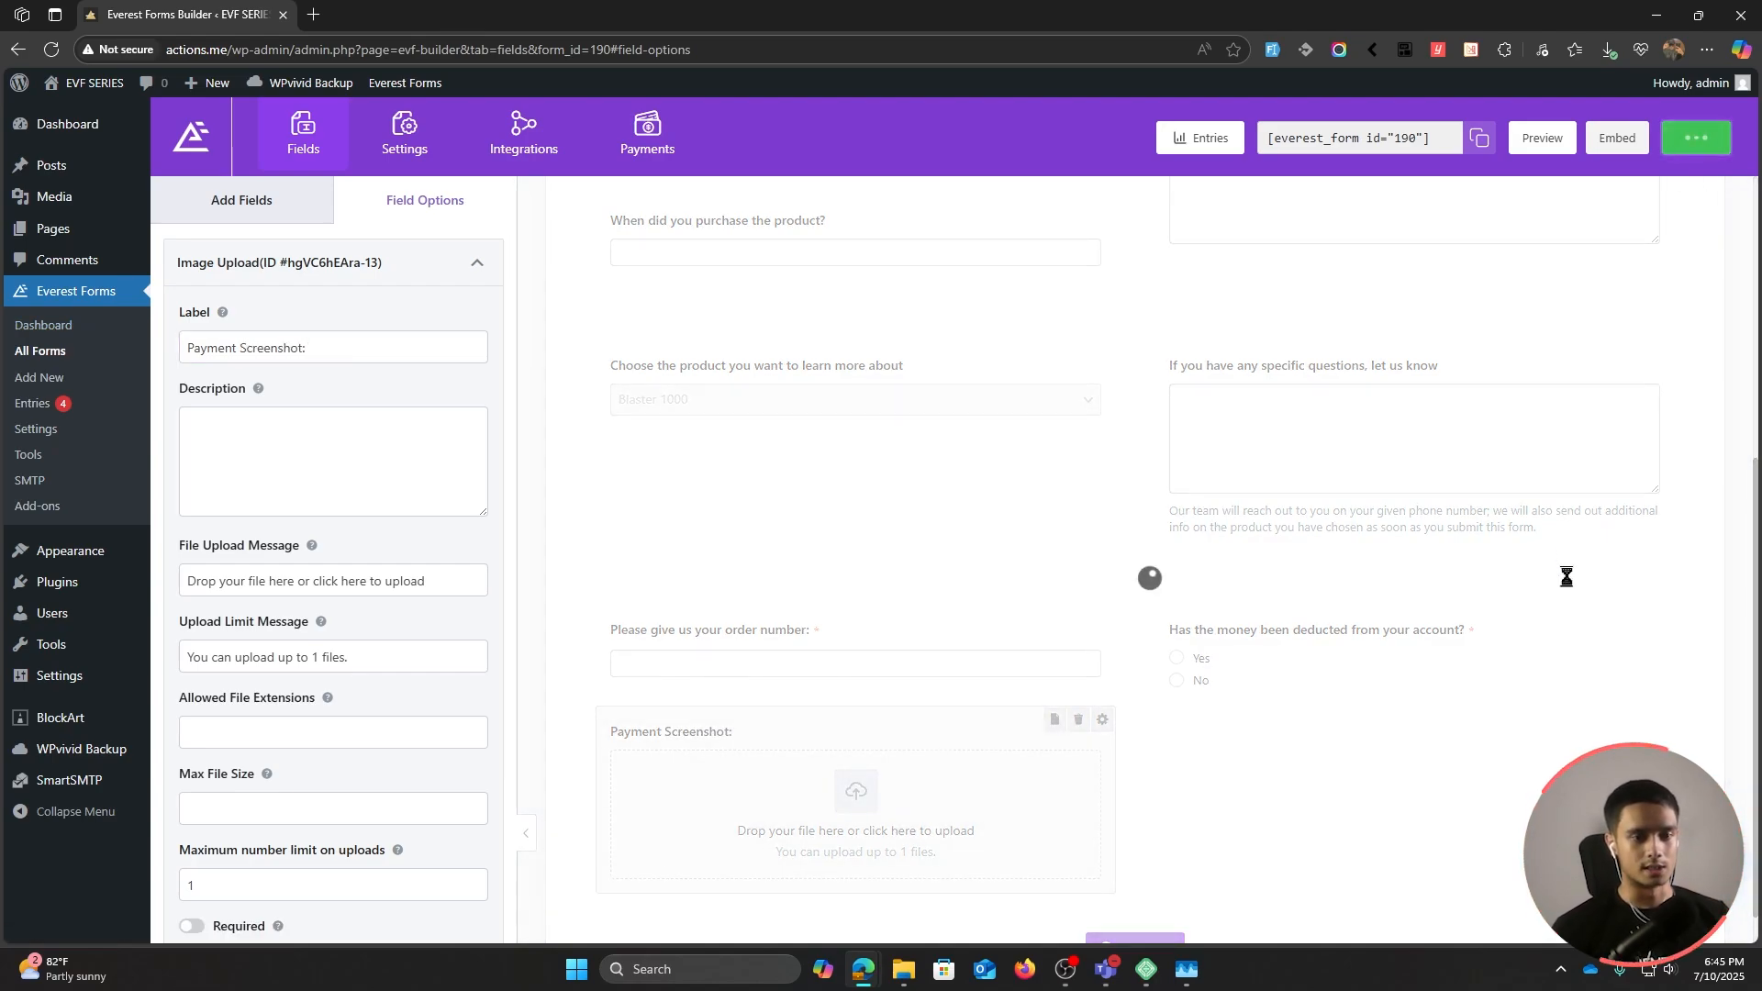
pyautogui.scroll(-2, 1593, 547)
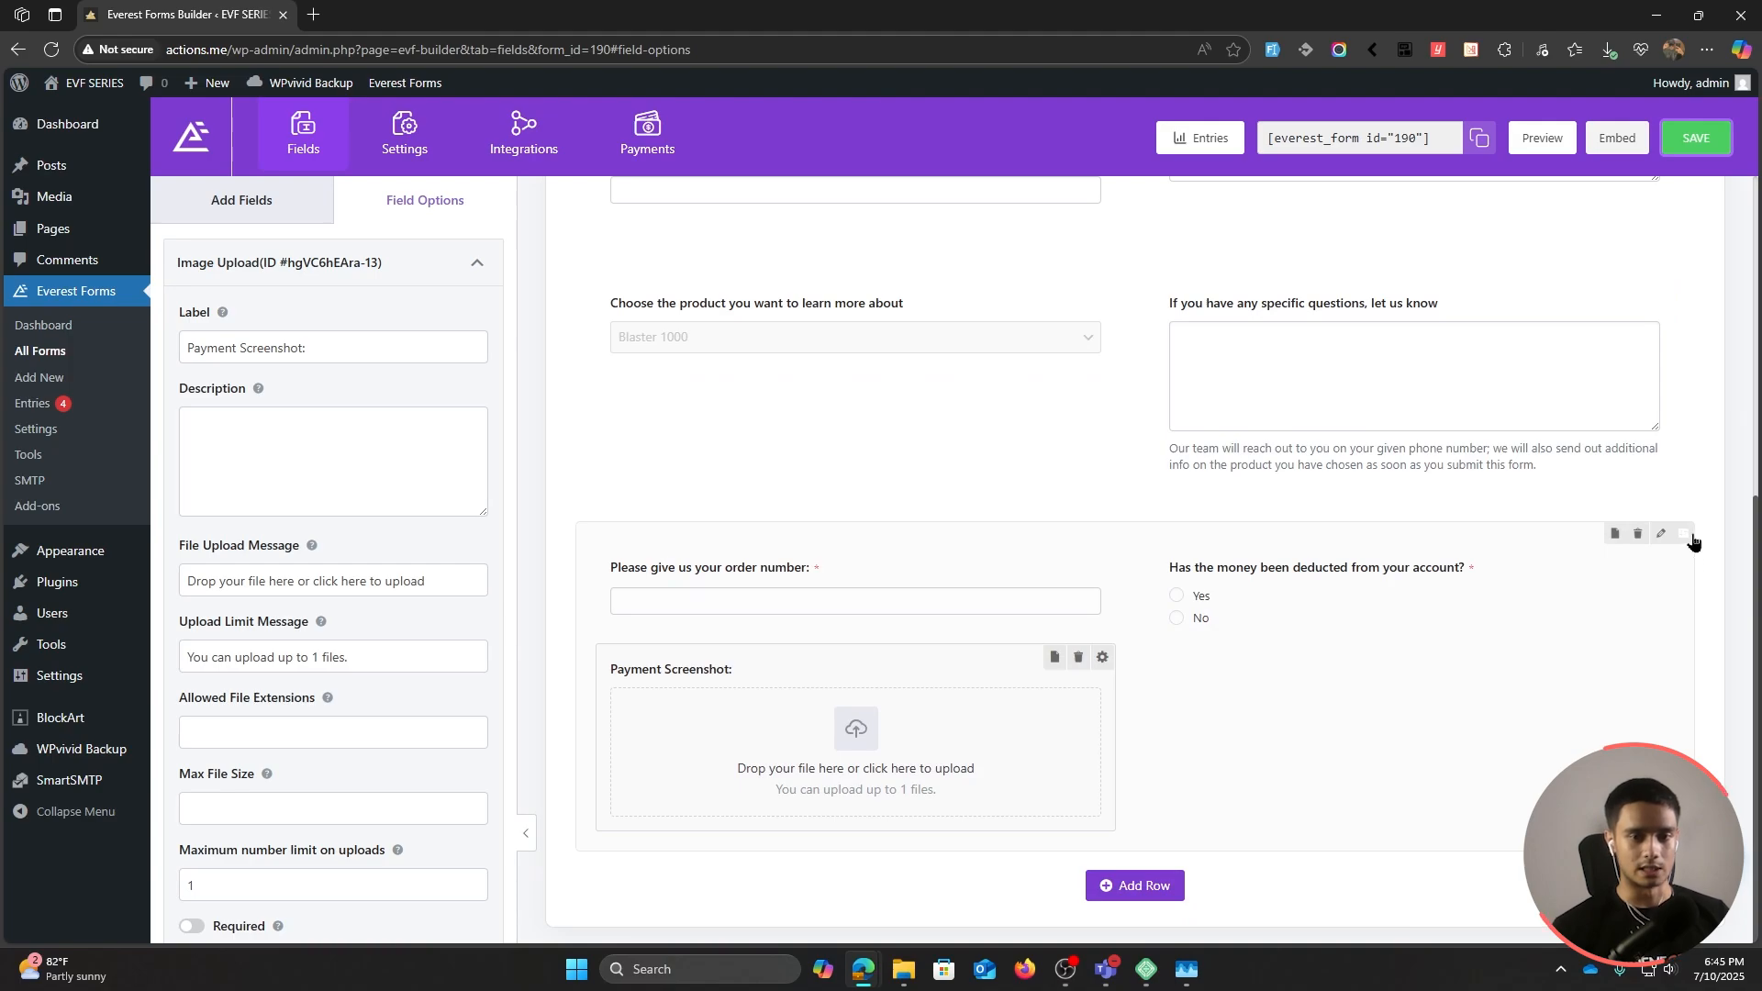
# Step: Show the fifth row only if 'What do you want help with?' is Payment issues; save and preview
pyautogui.click(1686, 535)
pyautogui.click(479, 249)
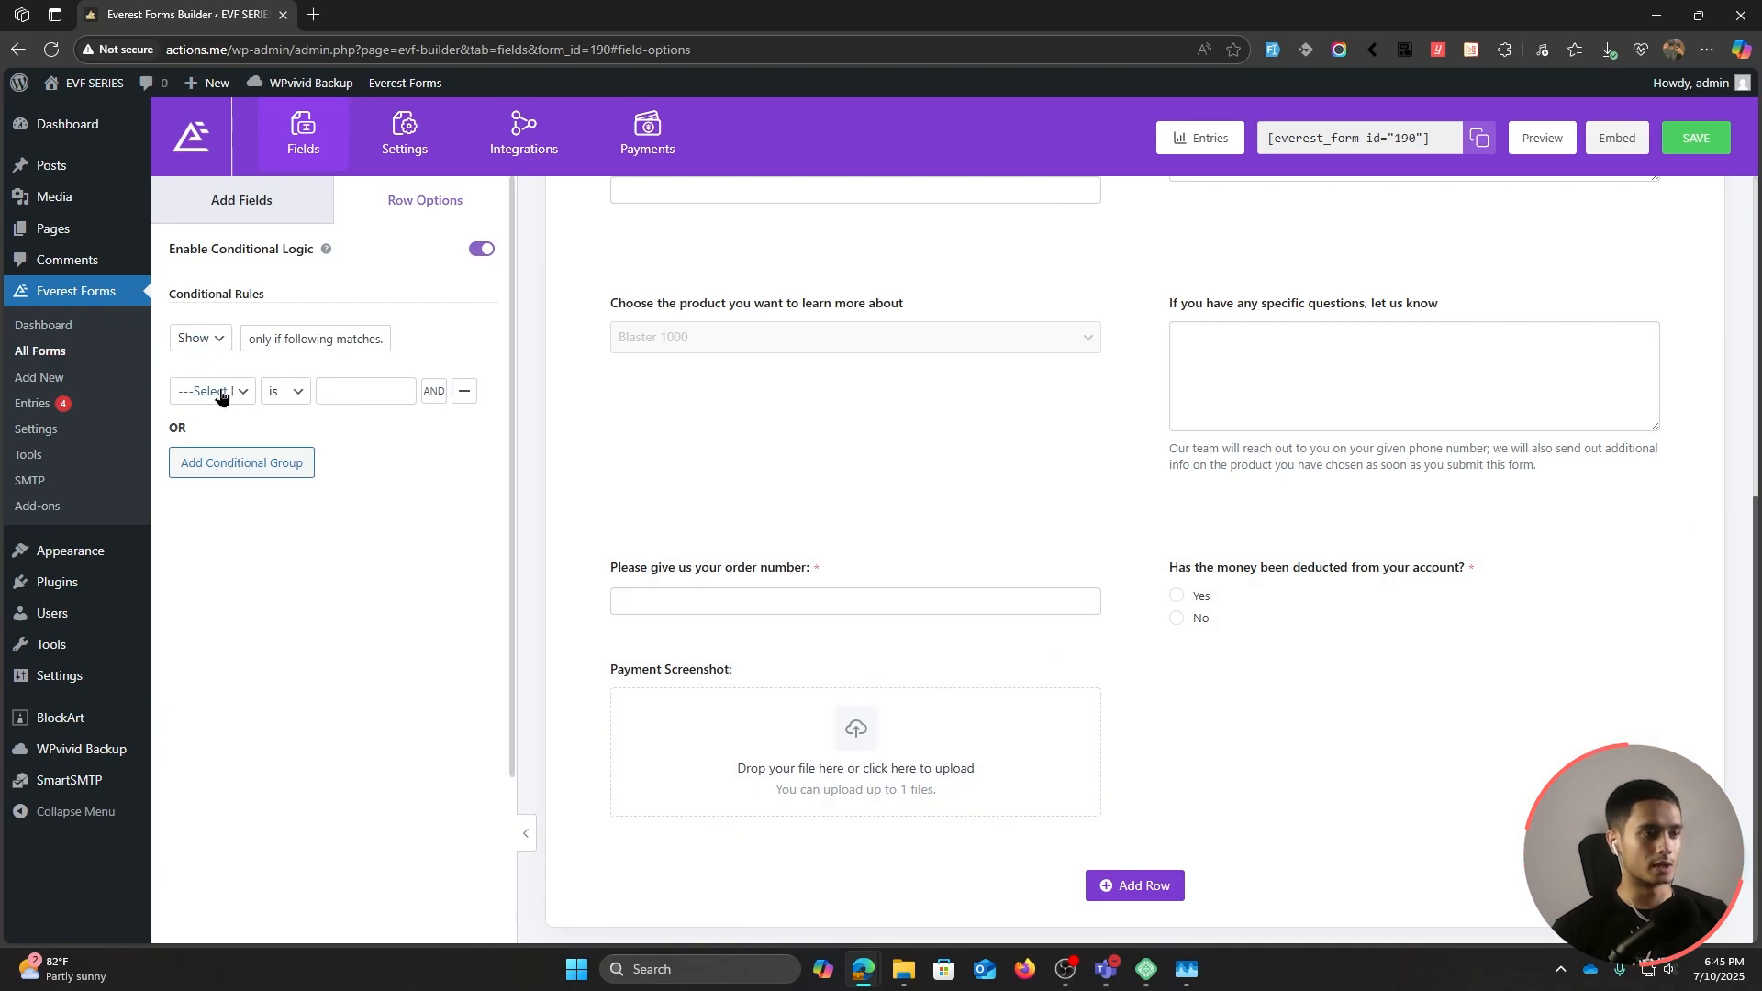
pyautogui.click(220, 393)
pyautogui.click(297, 573)
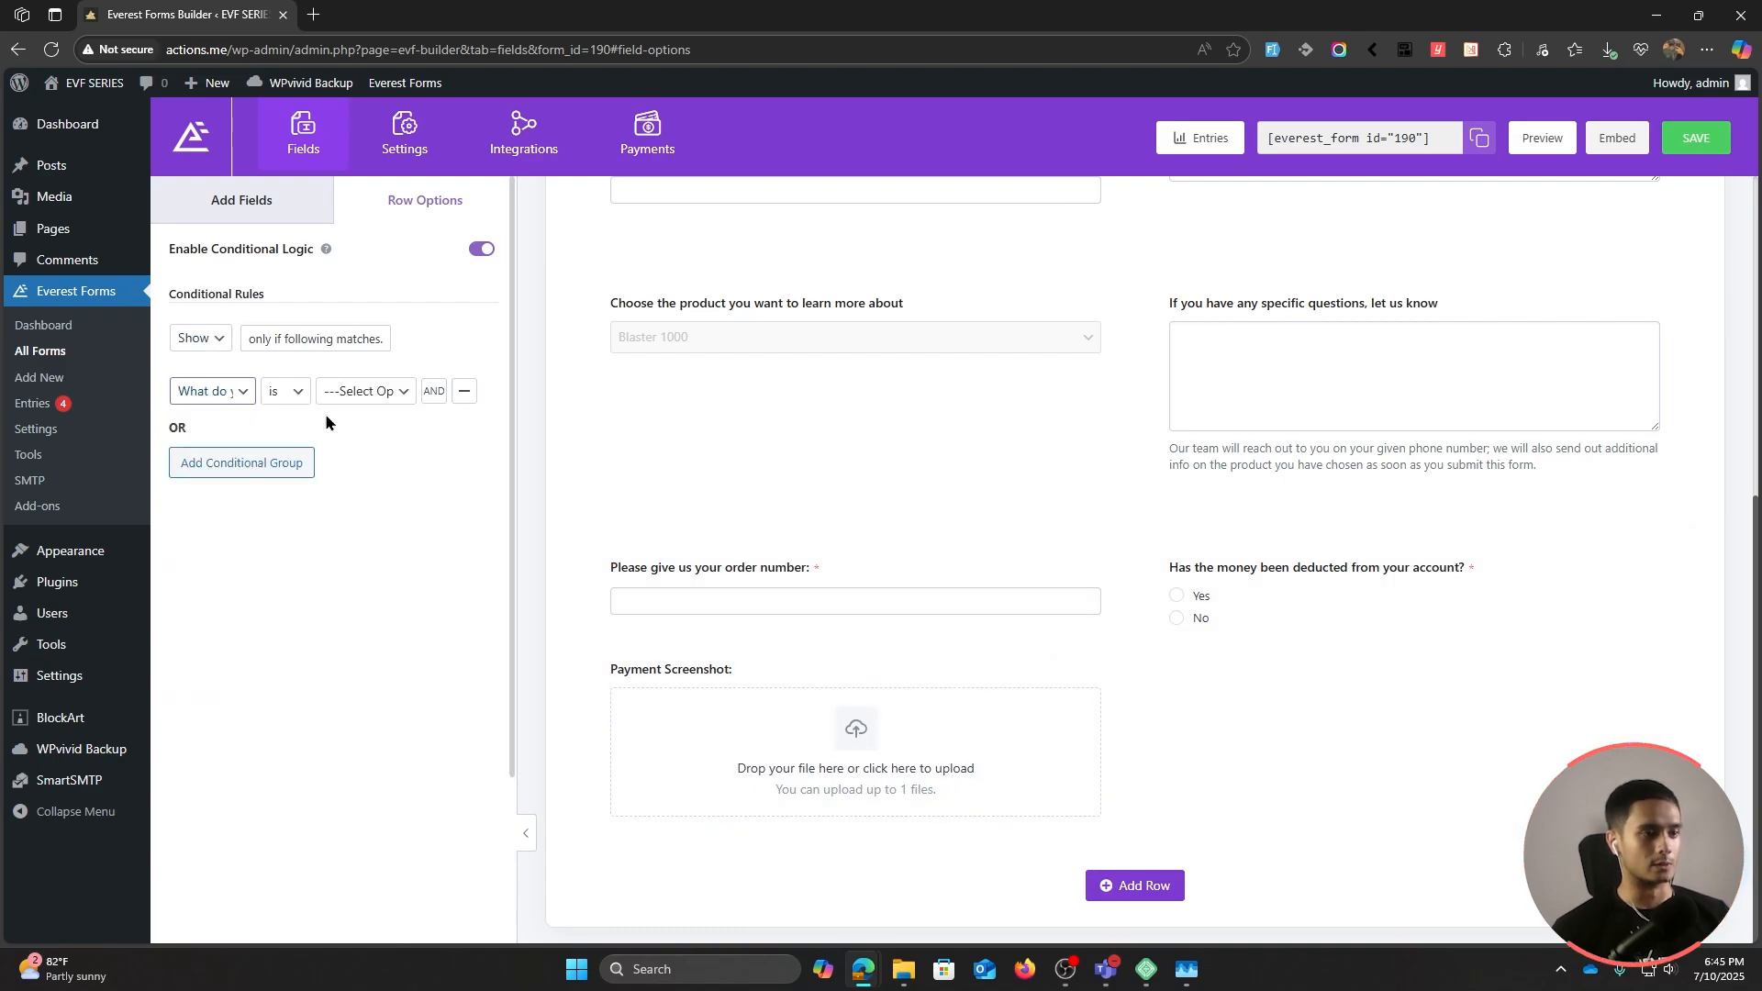
pyautogui.click(364, 396)
pyautogui.click(386, 495)
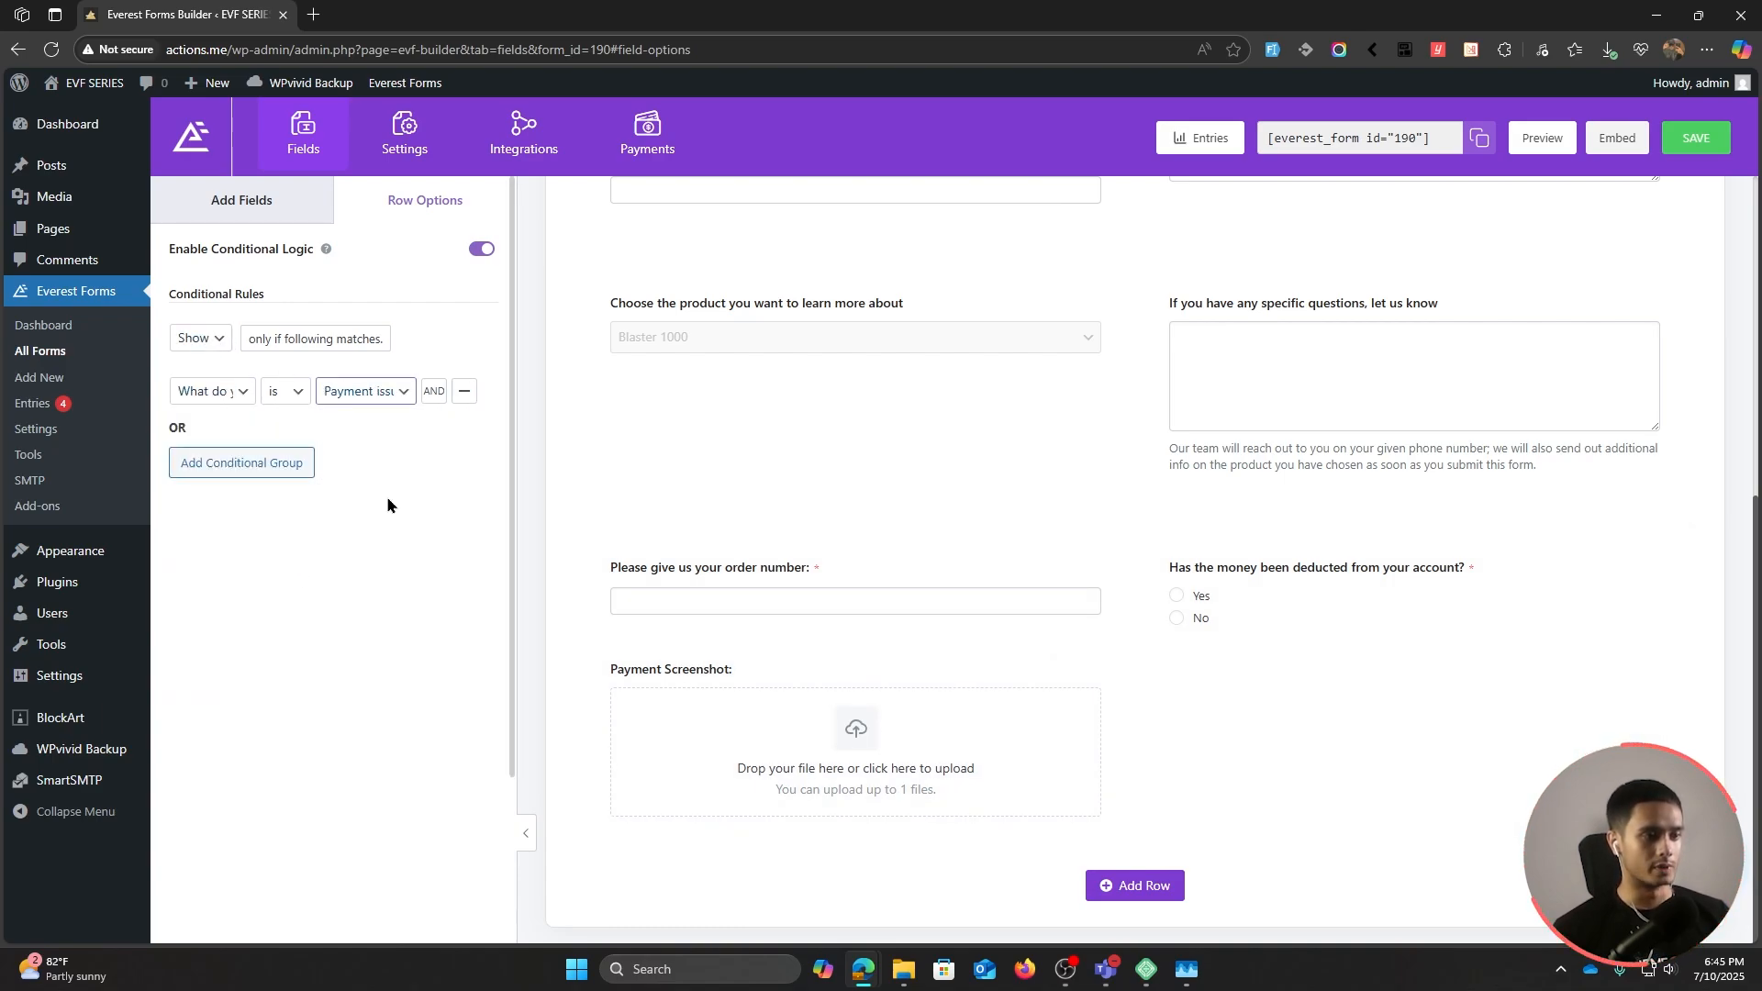
pyautogui.click(1699, 144)
pyautogui.click(1531, 138)
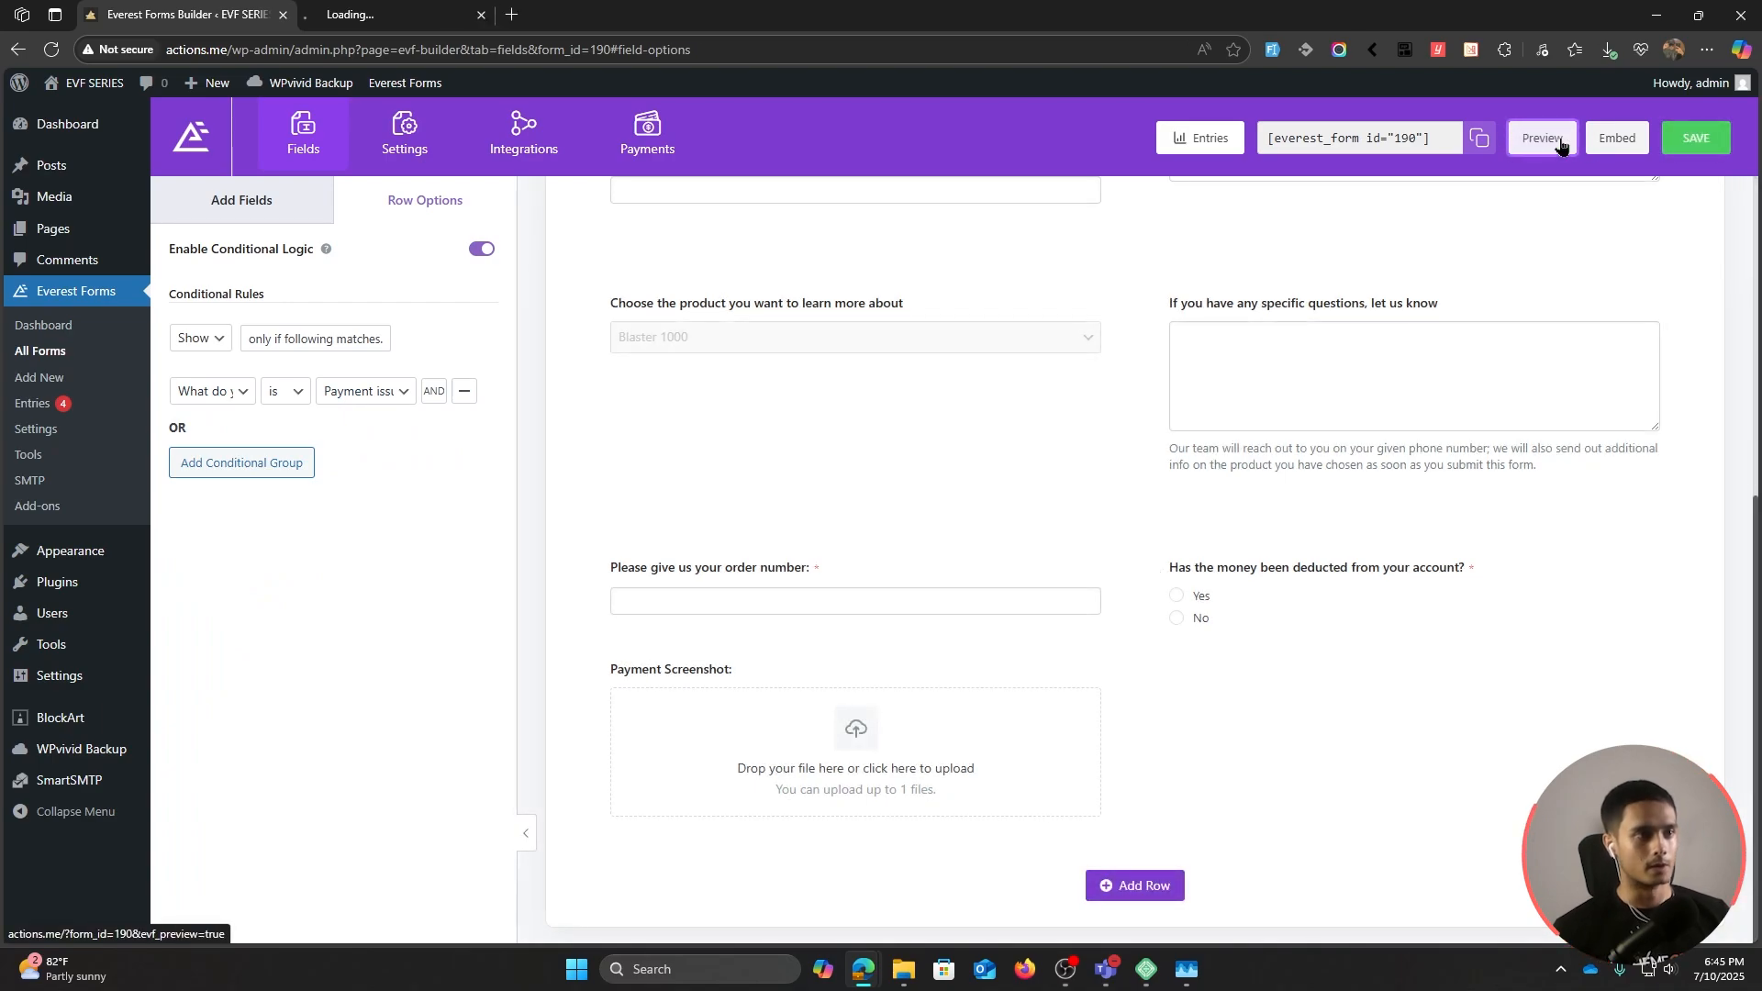
# Step: In the Ultimate WP Form preview, choose Technical errors, Learn more about products, then Payment issues to test their follow-up fields
pyautogui.click(401, 11)
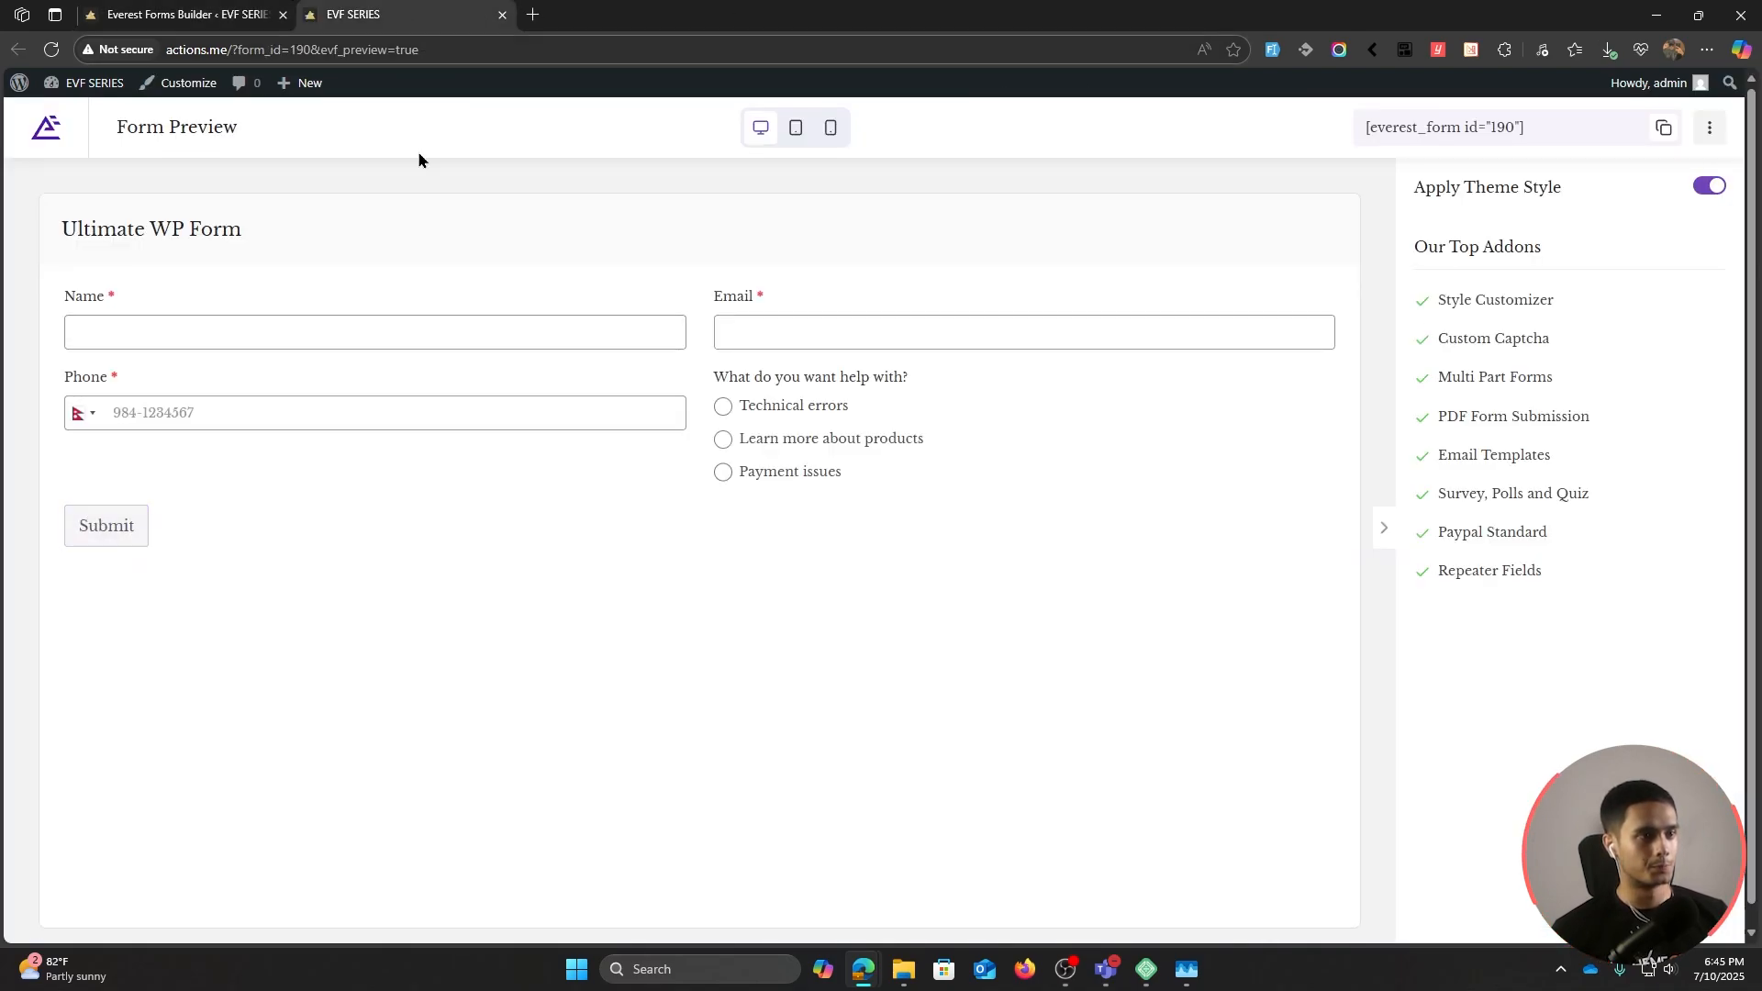
pyautogui.click(725, 406)
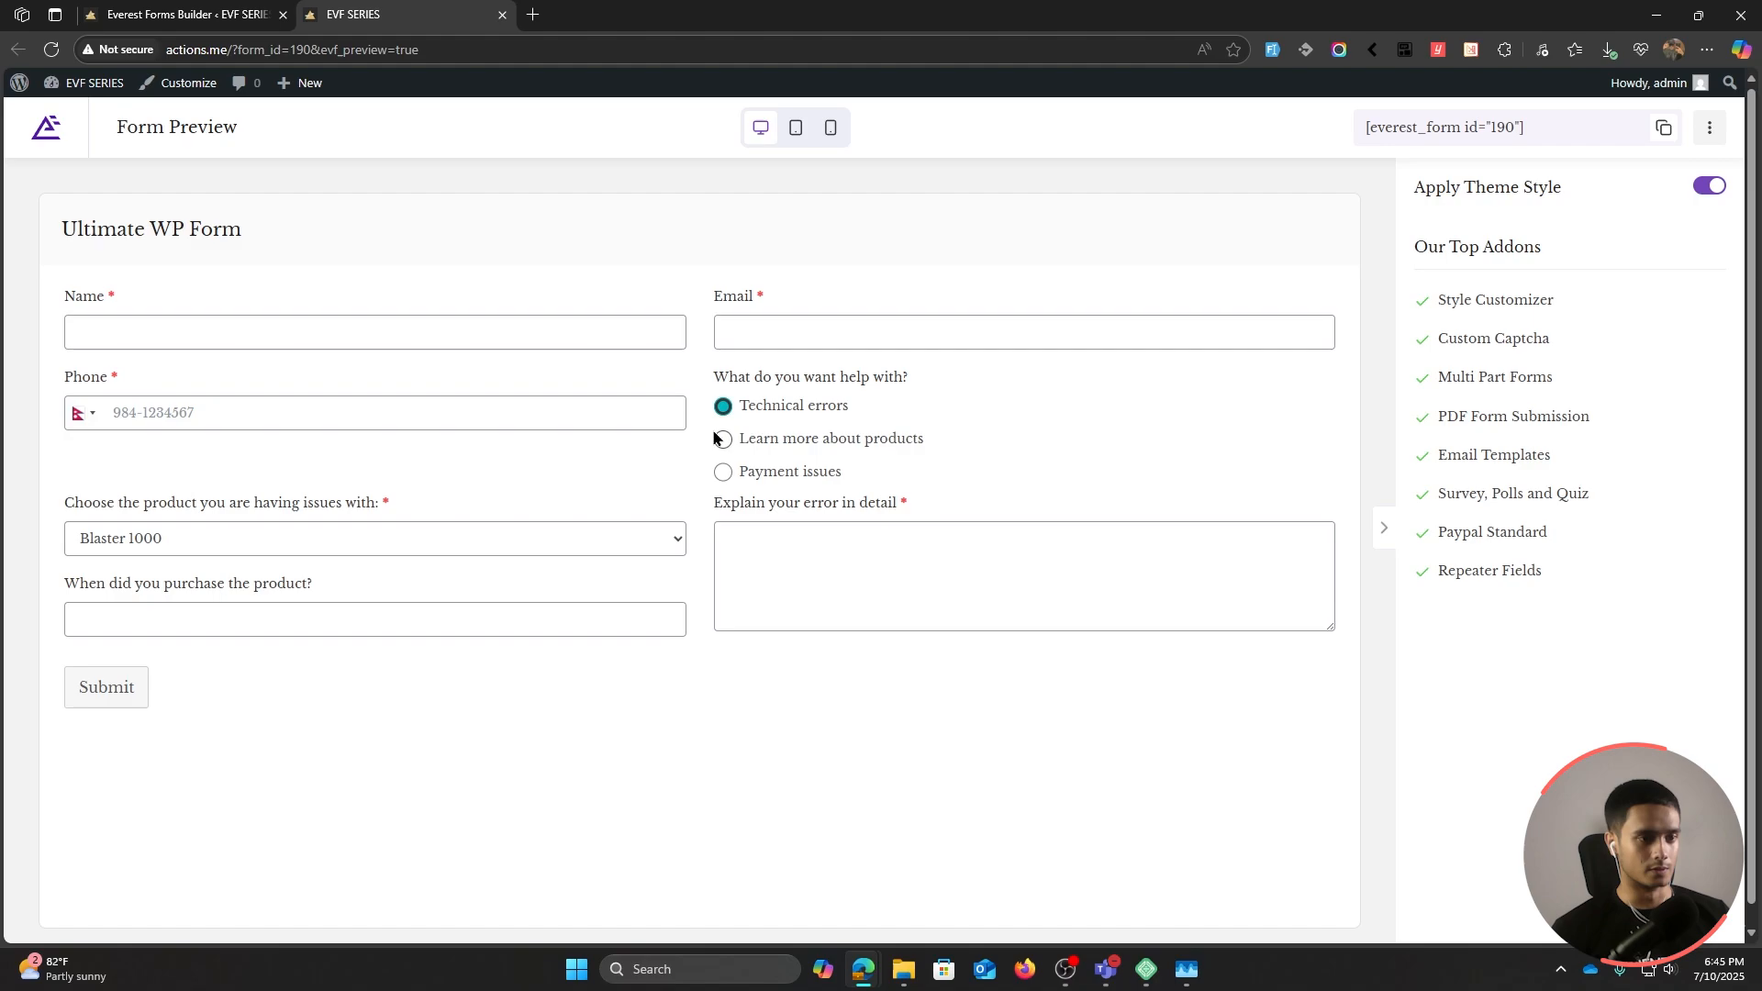
pyautogui.click(721, 442)
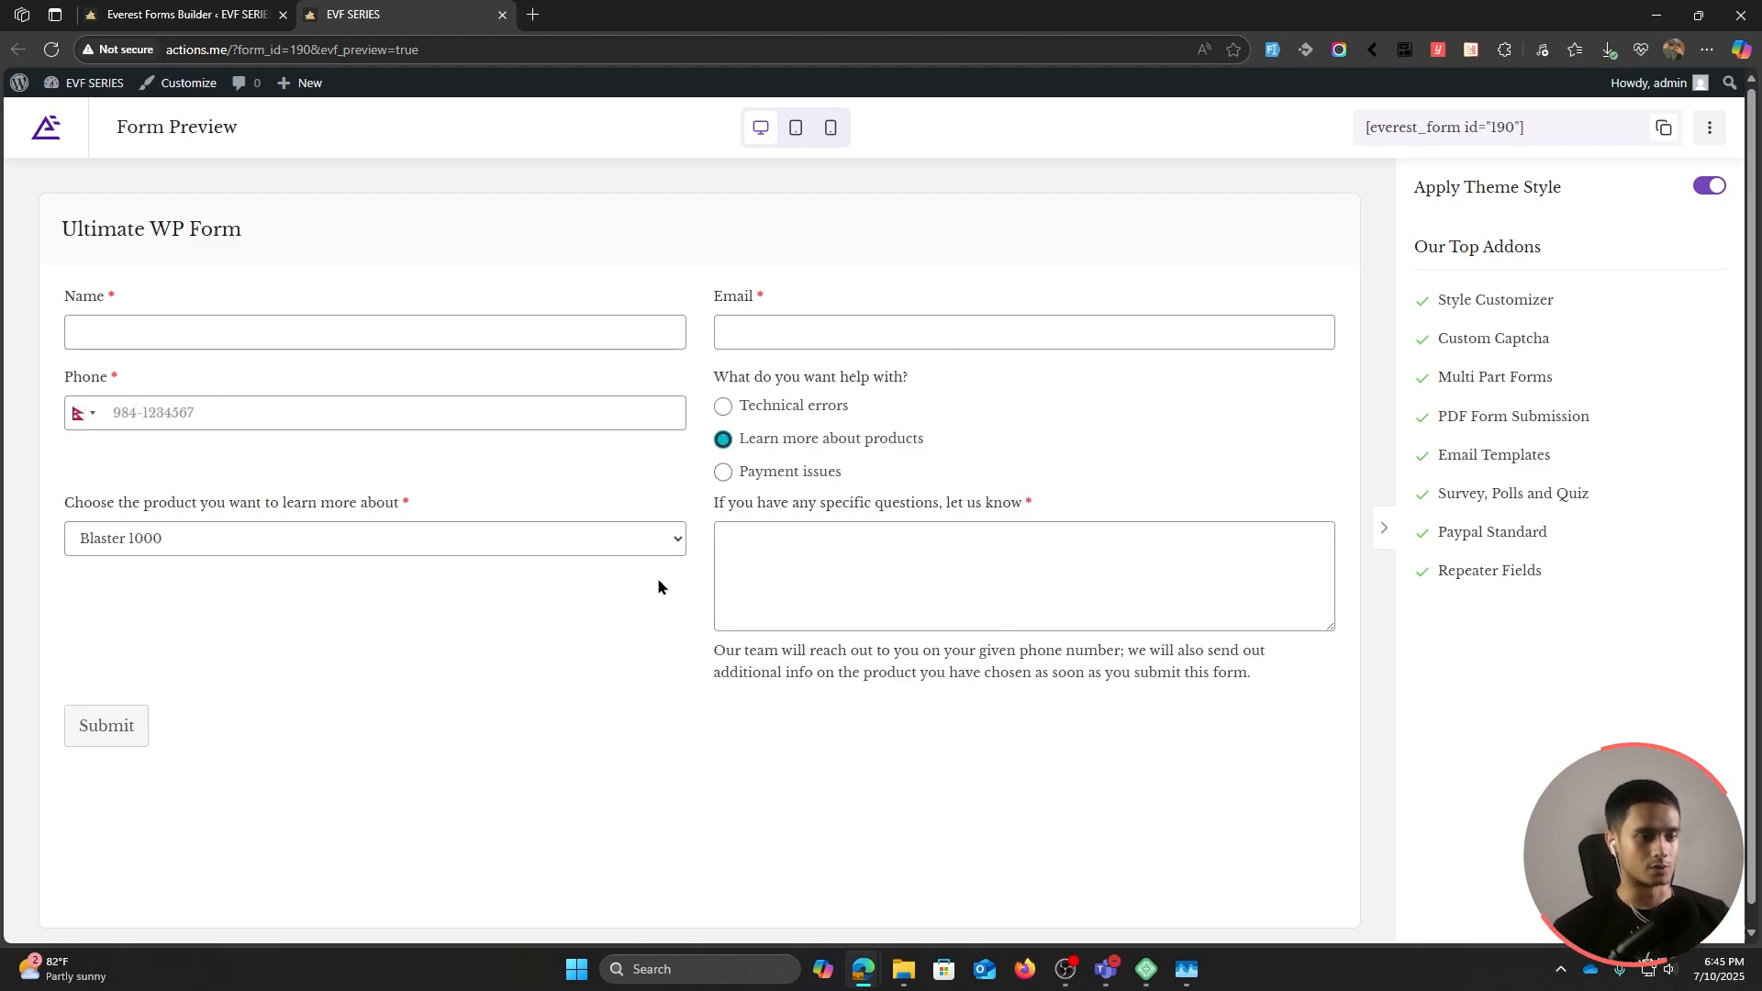
pyautogui.click(723, 474)
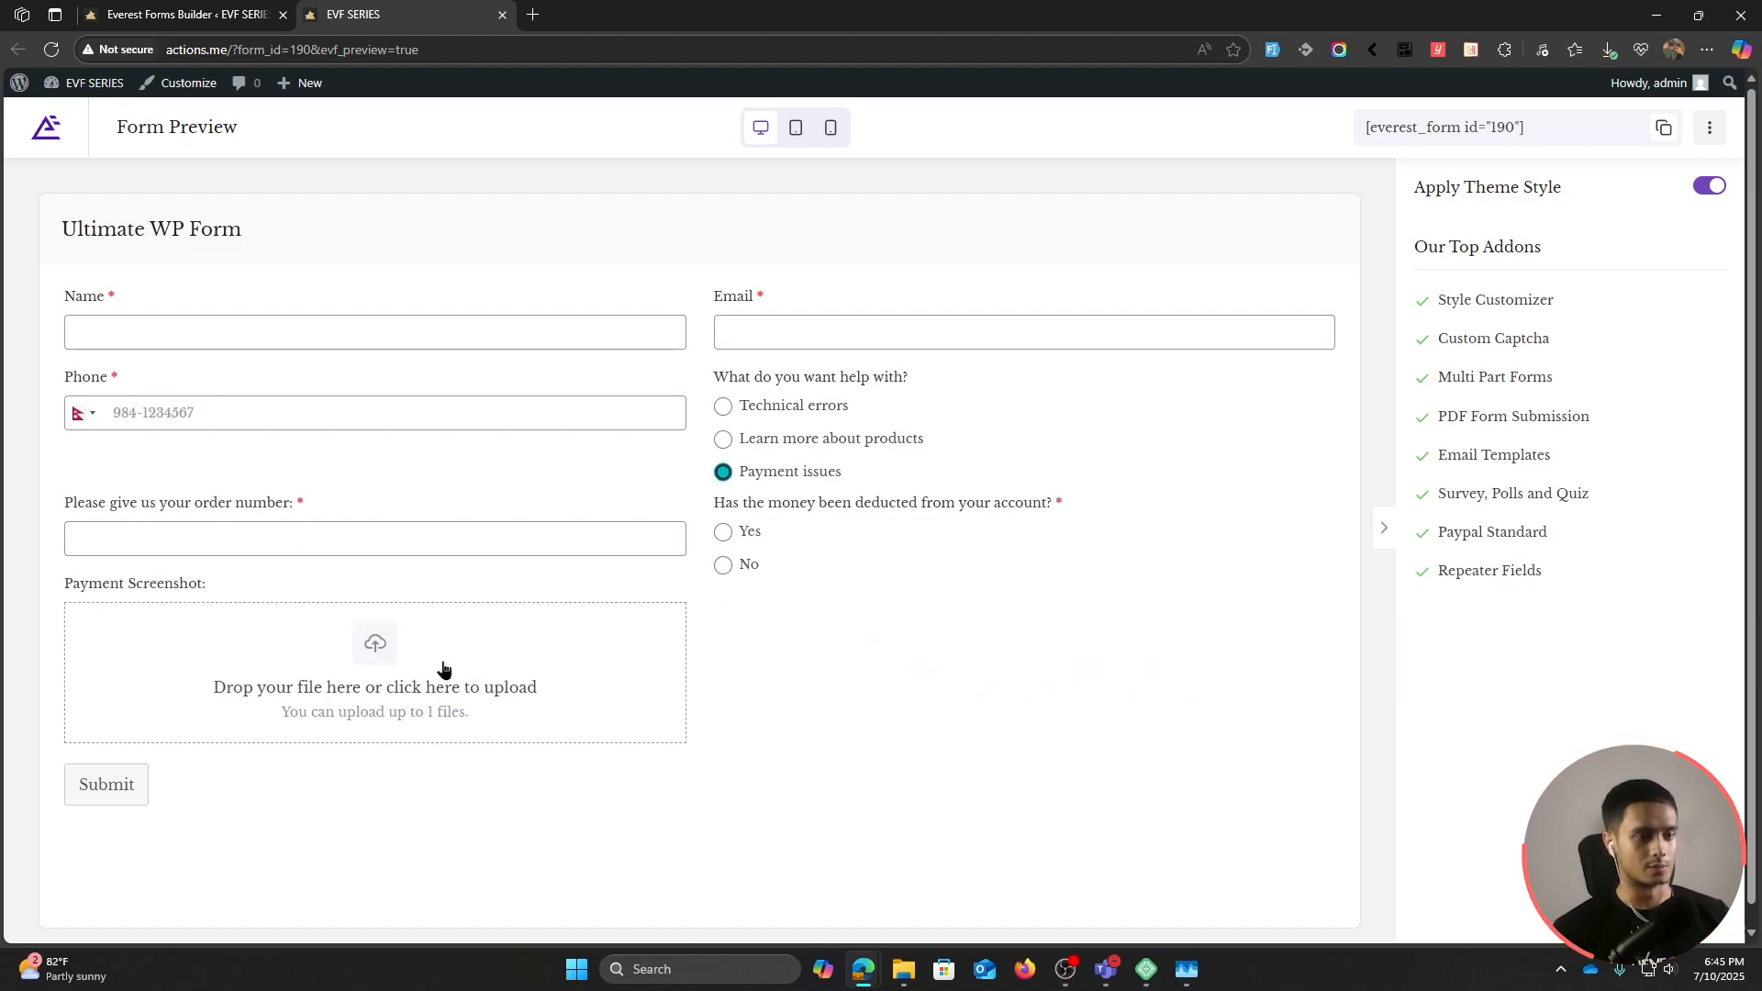
# Step: Open the Contact Us page in the WordPress block editor
pyautogui.hotkey('ctrl', 'w')
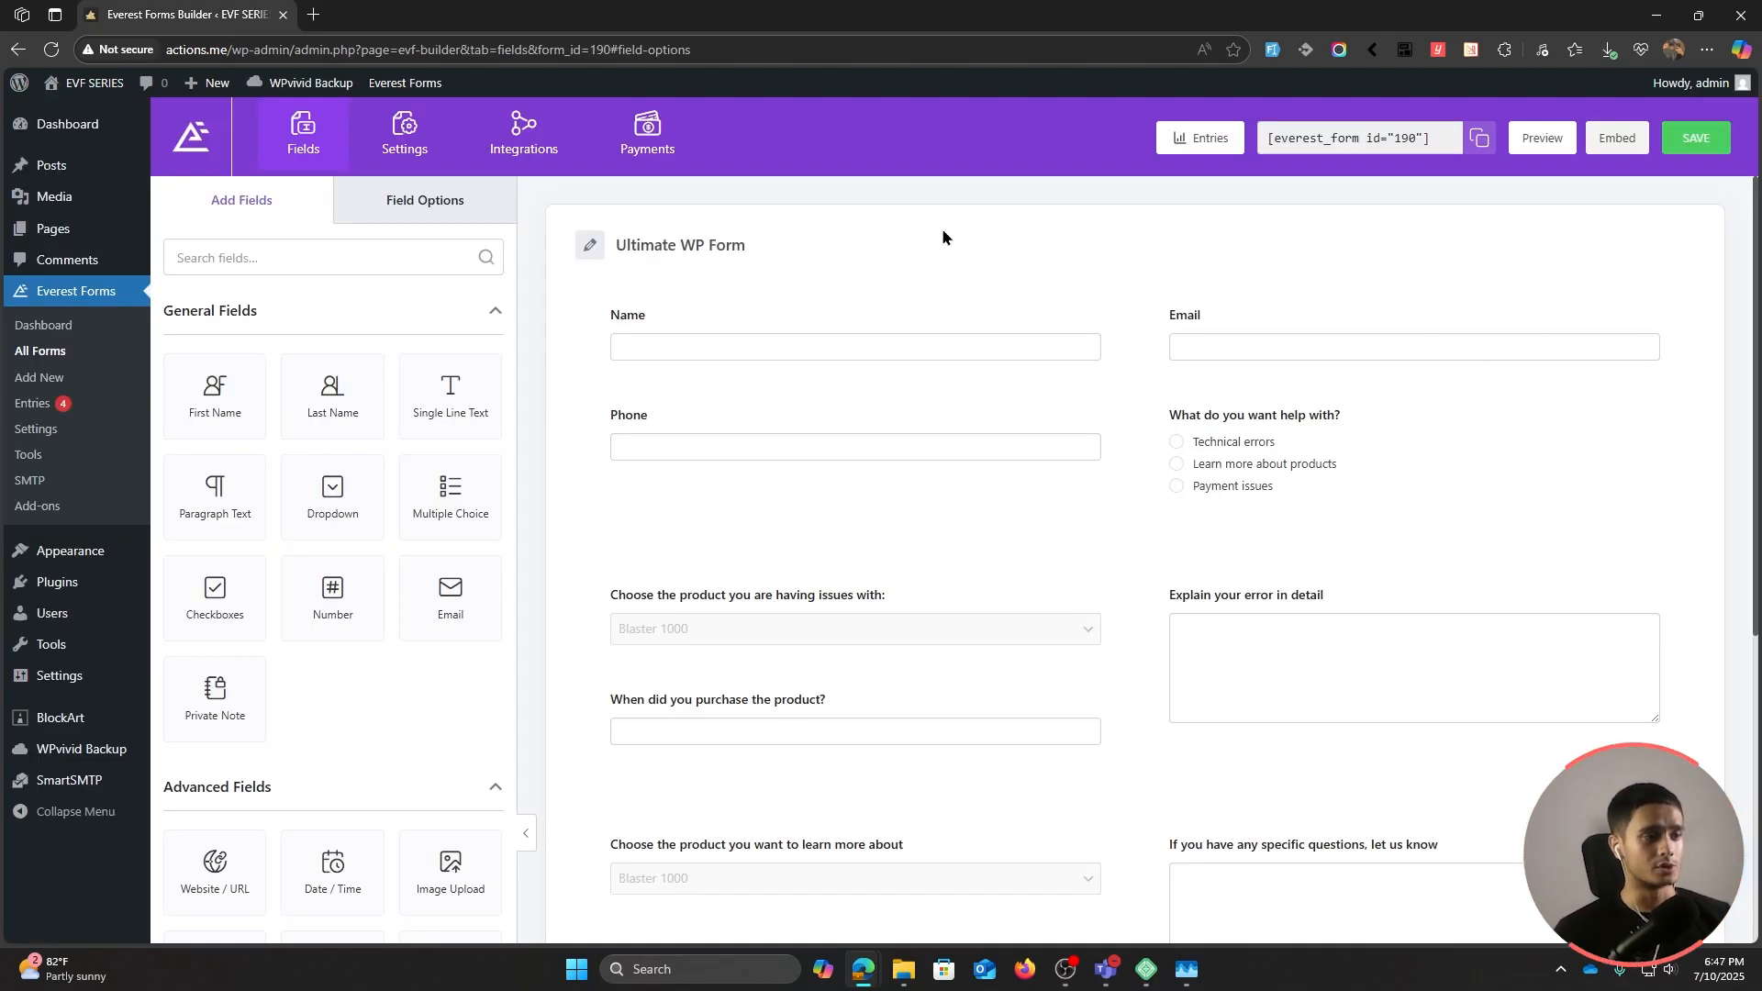
pyautogui.middleClick(55, 230)
pyautogui.click(448, 9)
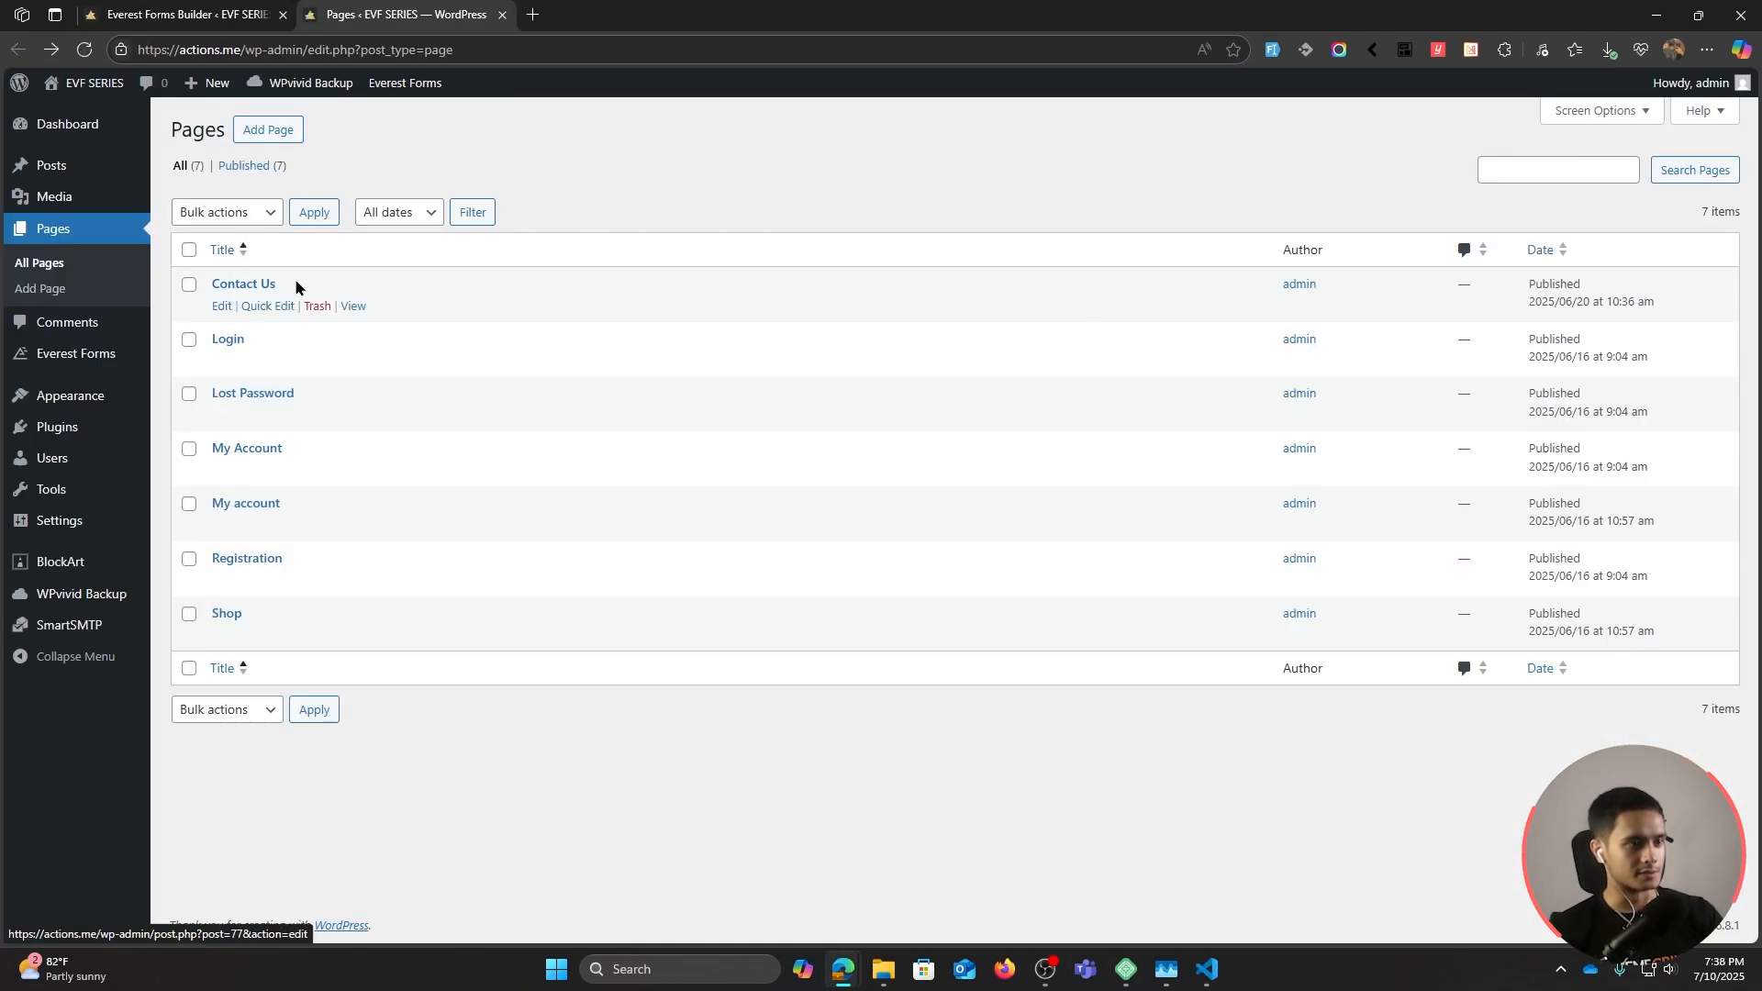
pyautogui.click(213, 306)
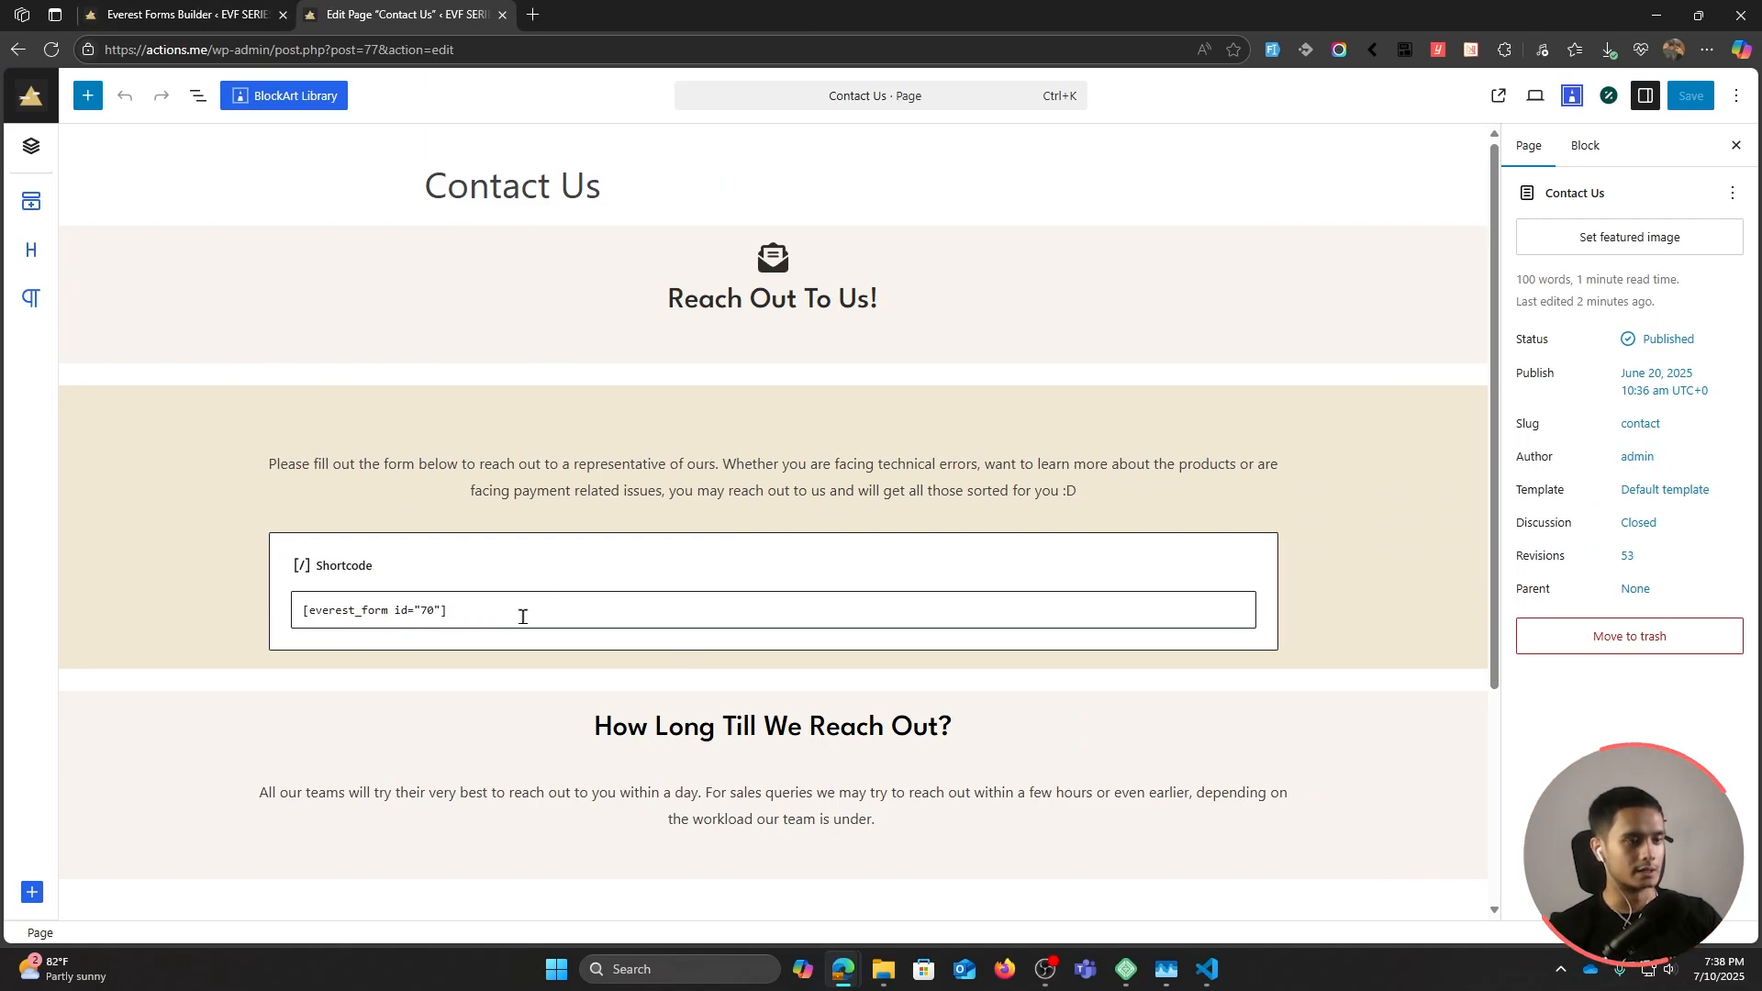
# Step: Replace the old form shortcode with [everest_form id="190"] and check it against the builder
pyautogui.moveTo(519, 614); pyautogui.dragTo(98, 574)
pyautogui.write('[everest_form id="190"]')
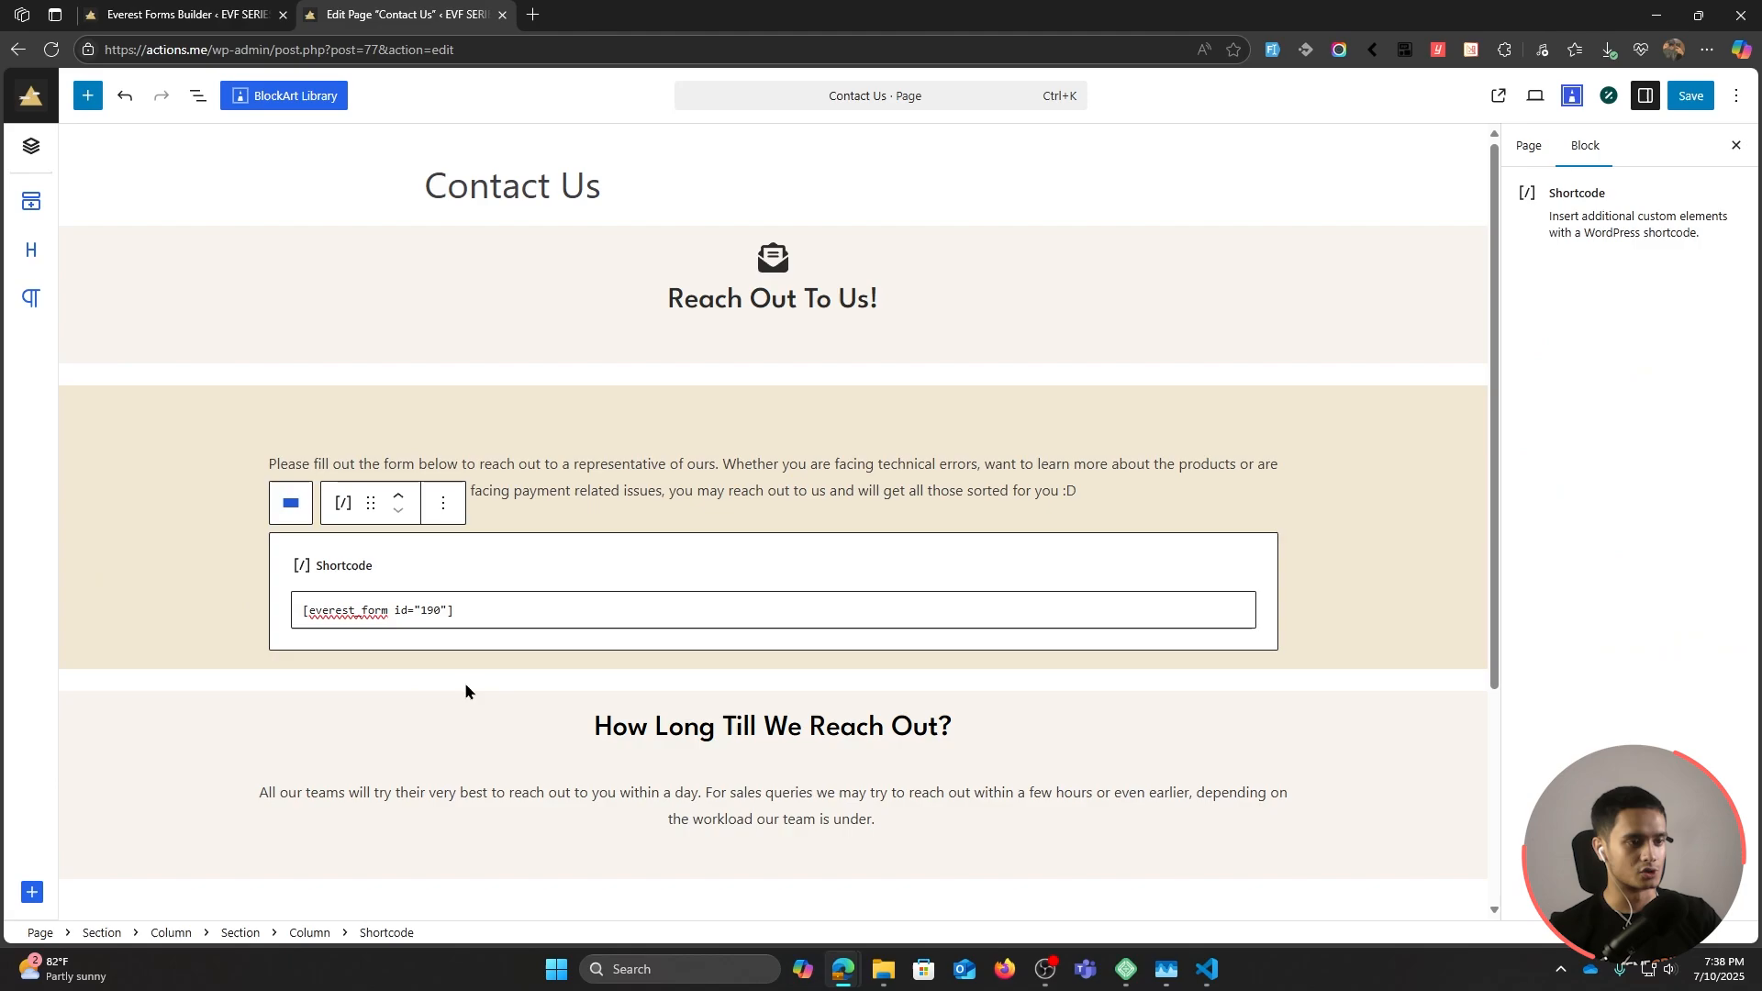
pyautogui.click(465, 681)
pyautogui.click(172, 432)
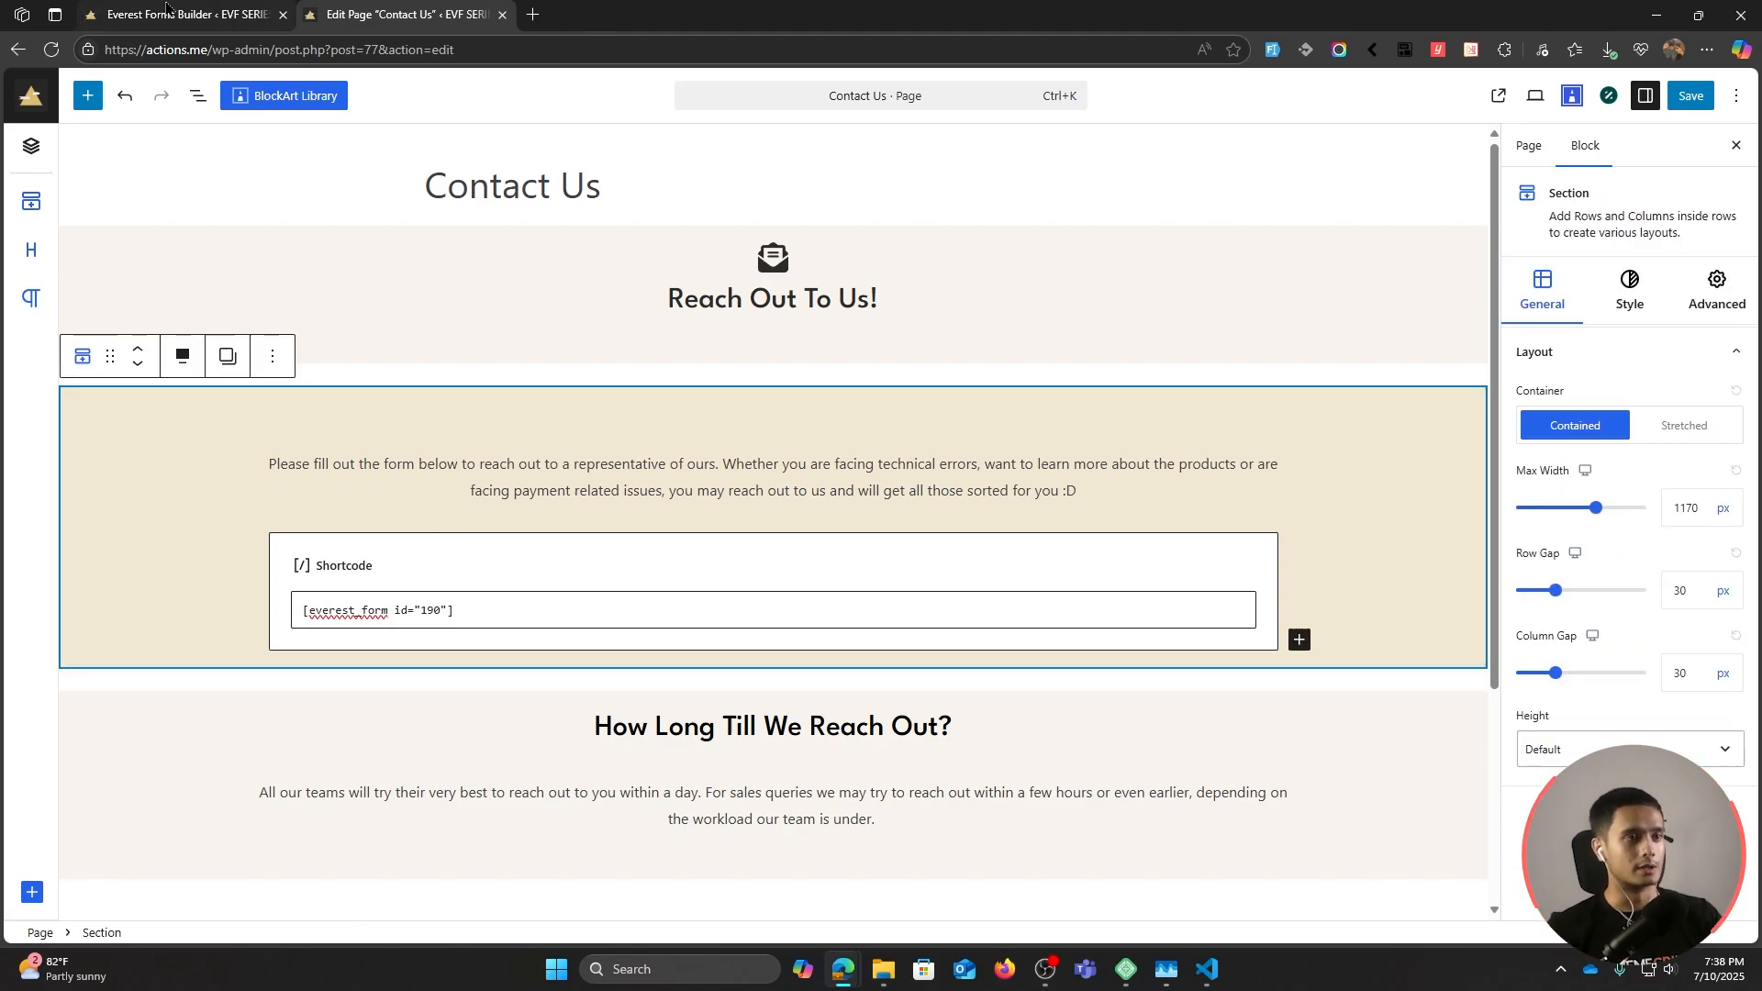
pyautogui.click(188, 15)
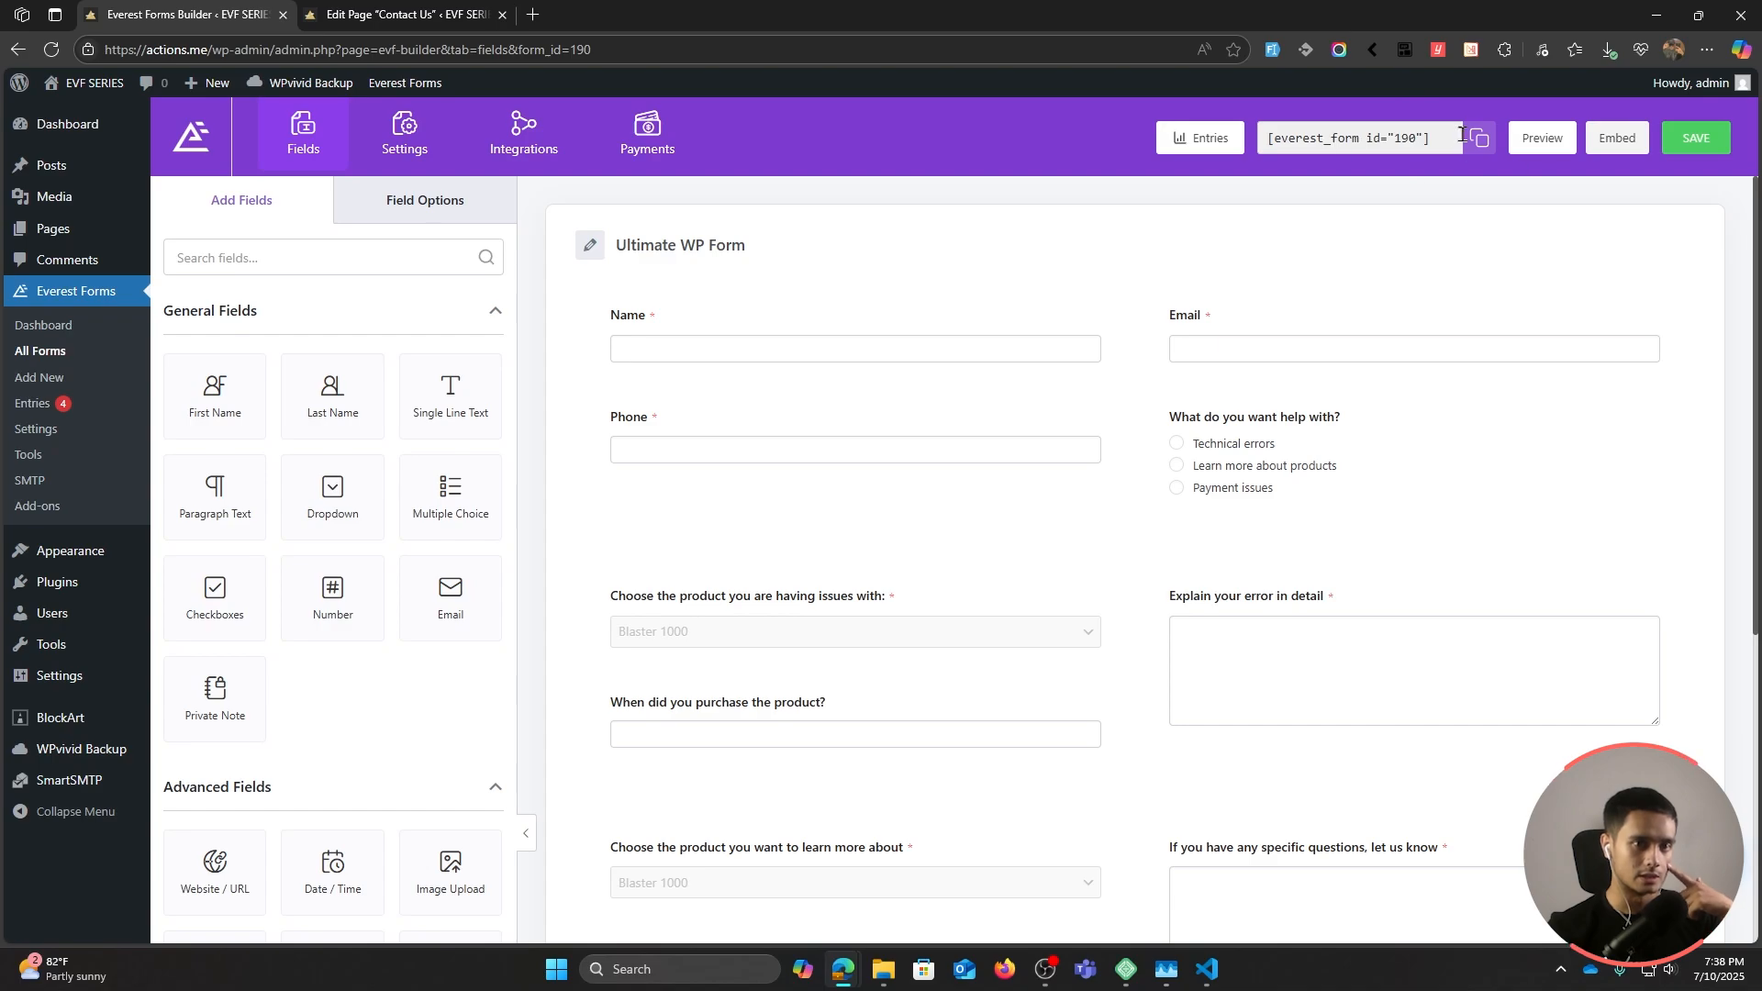
pyautogui.click(390, 11)
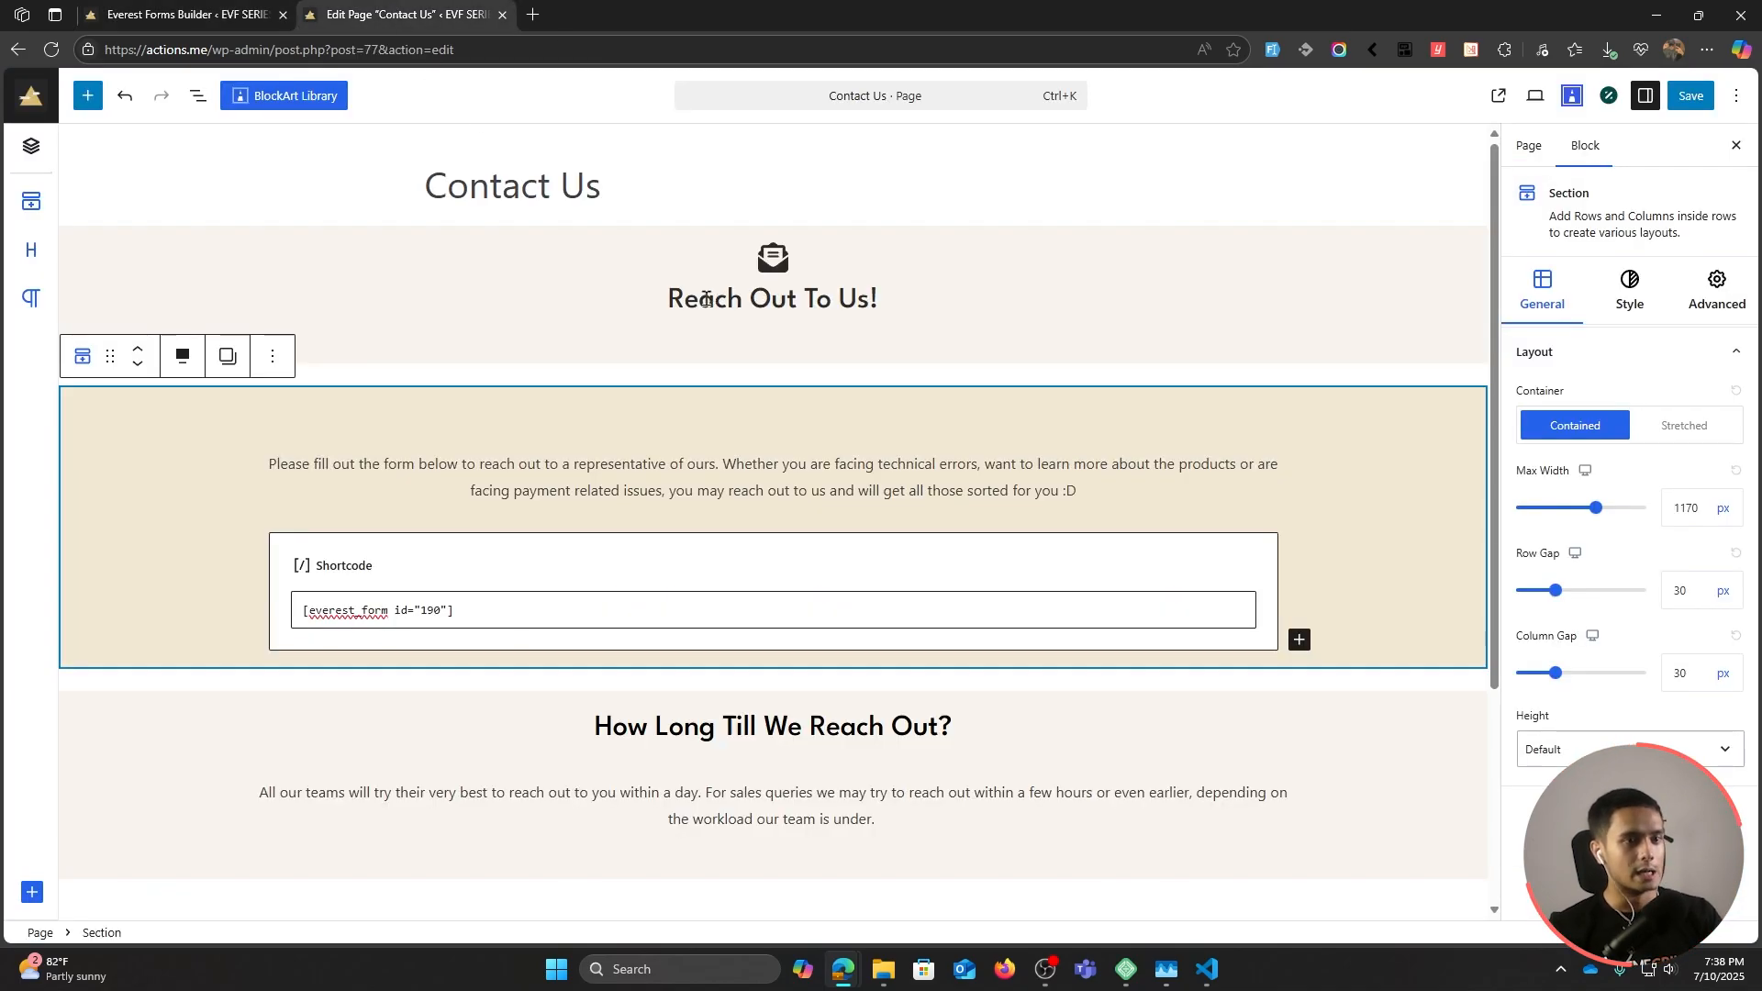
# Step: Save the updated Contact Us page and view the live page
pyautogui.click(87, 96)
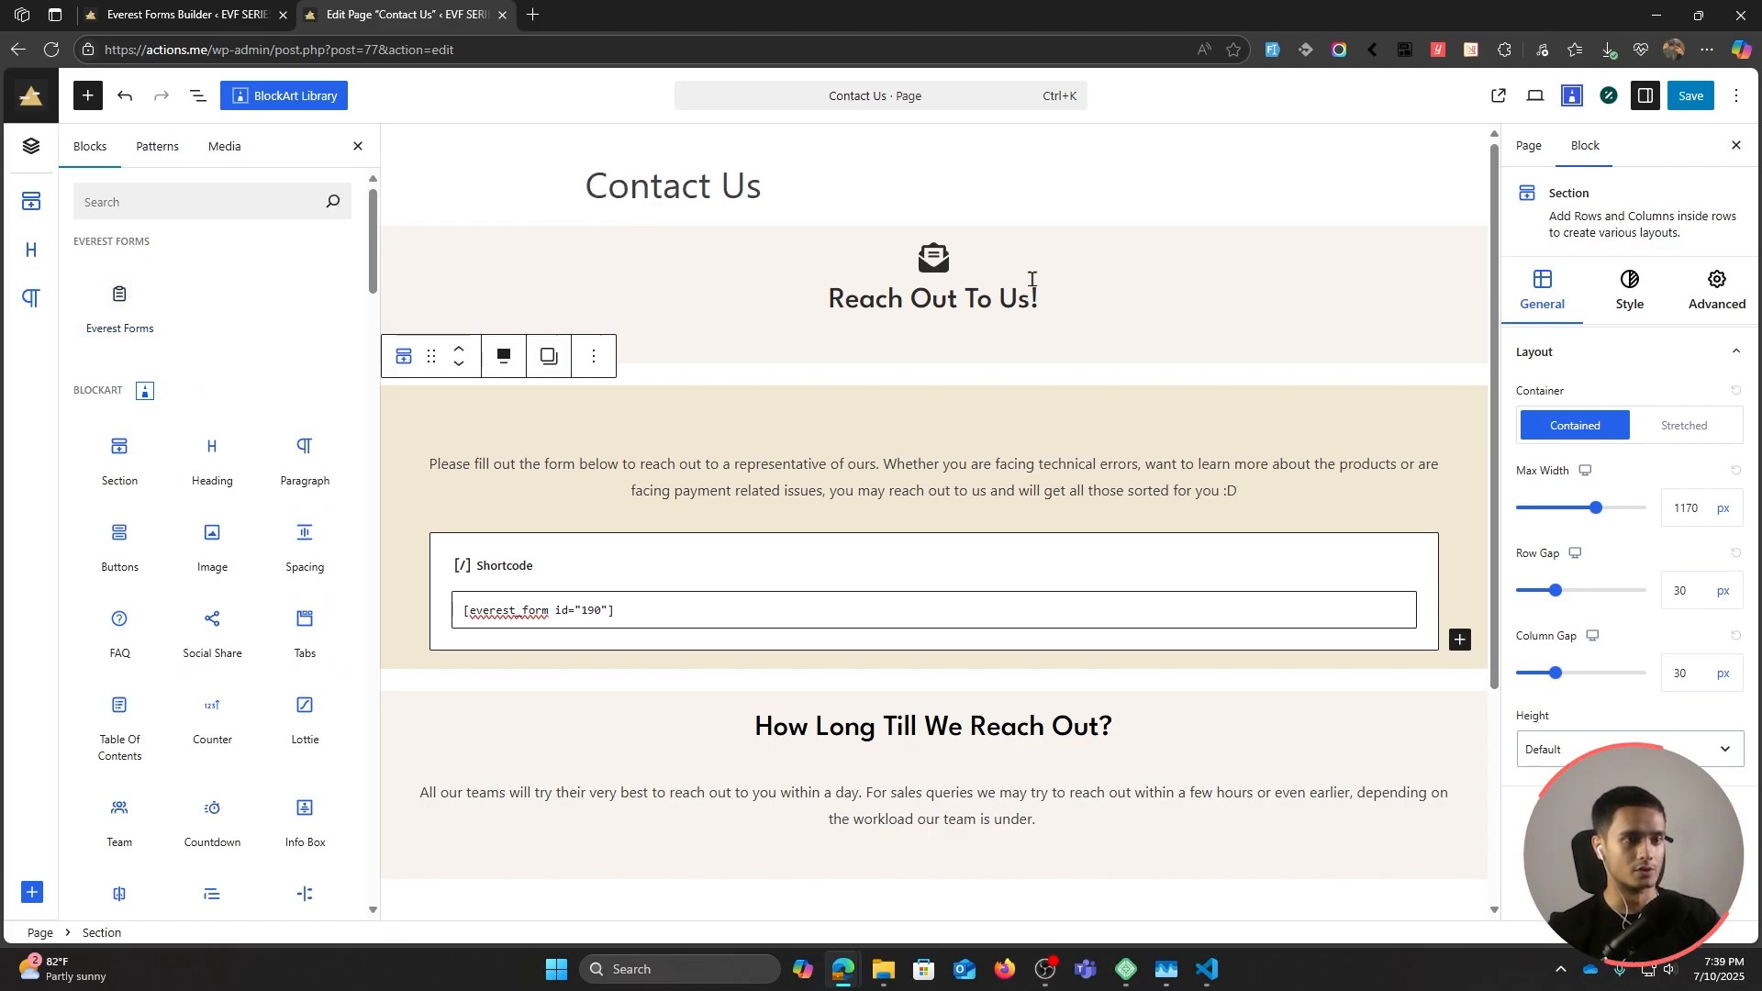
pyautogui.click(1689, 98)
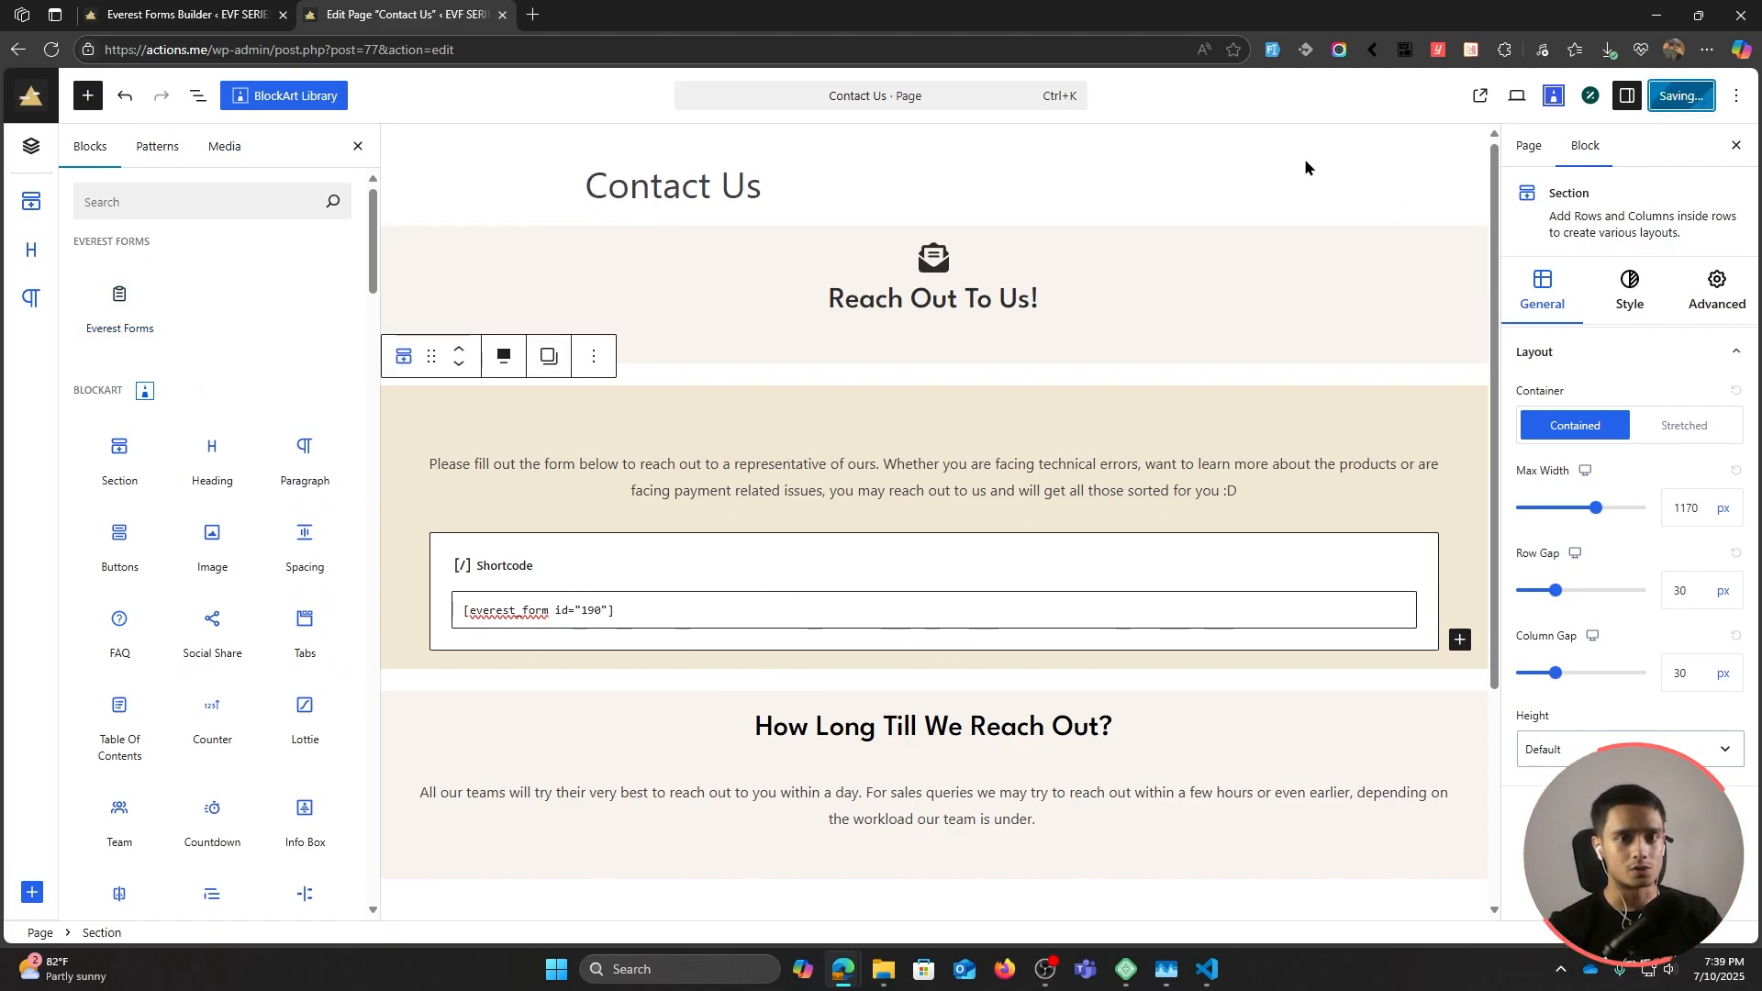
pyautogui.click(1503, 96)
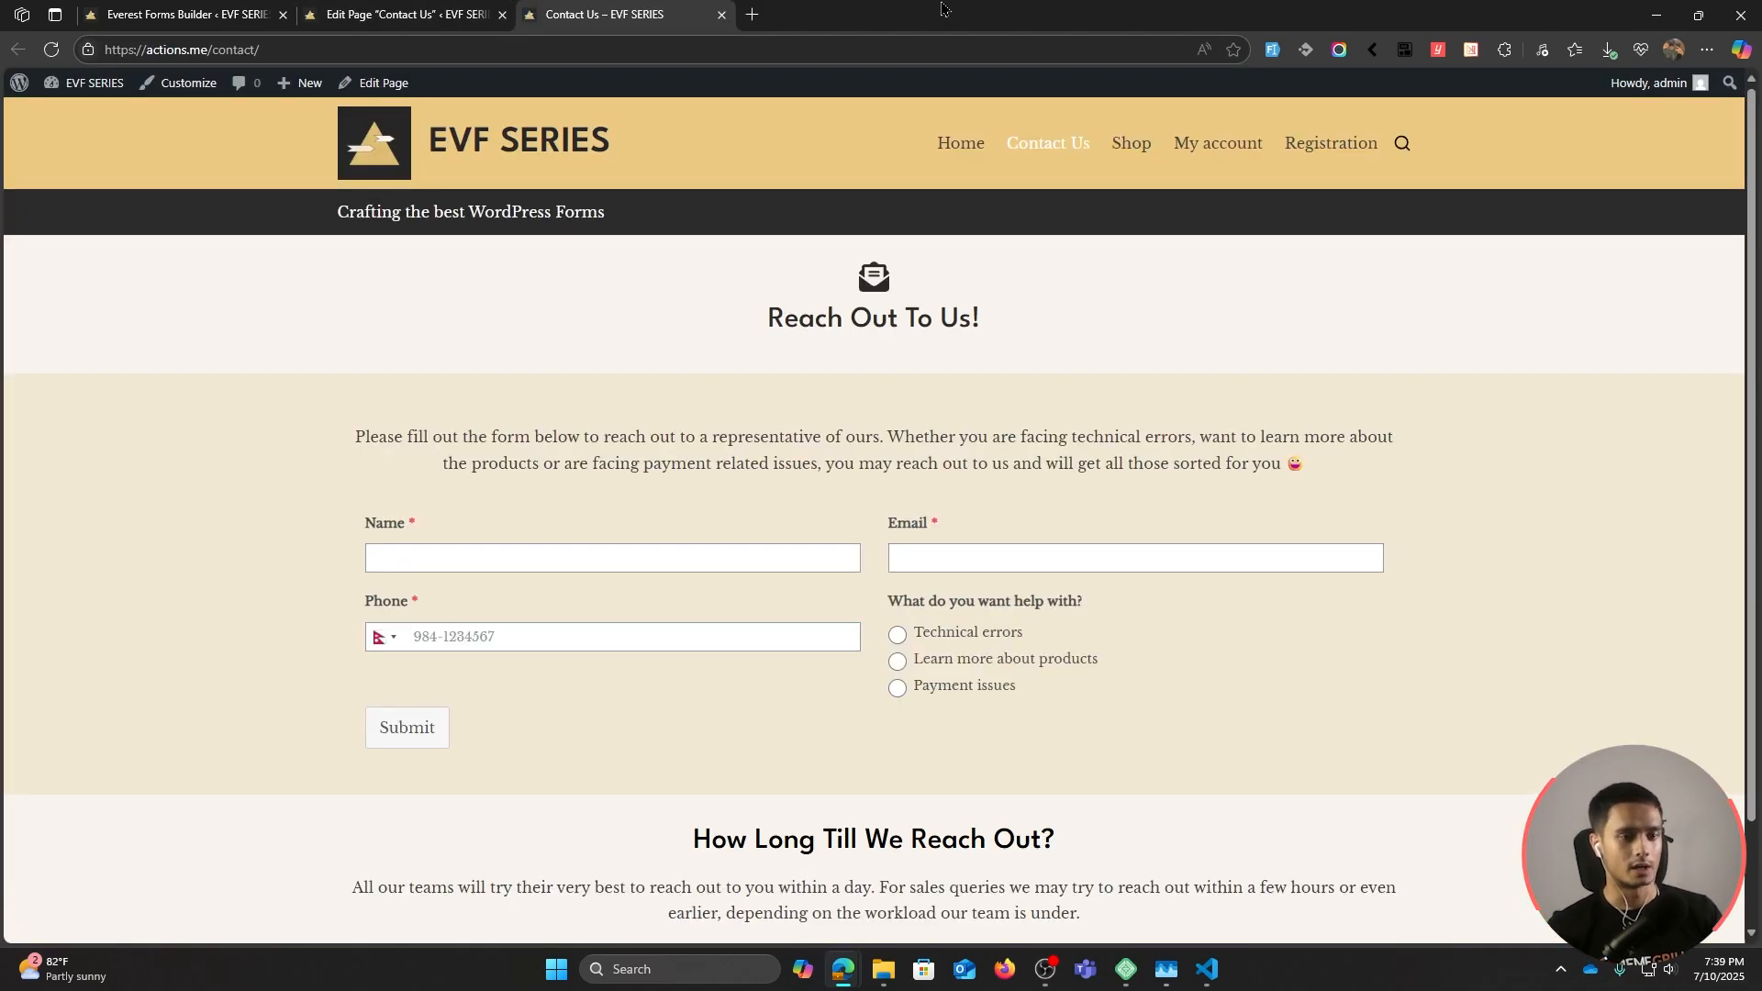
# Step: On the live Contact Us form, try Technical errors, Learn more about products and Payment issues
pyautogui.click(898, 635)
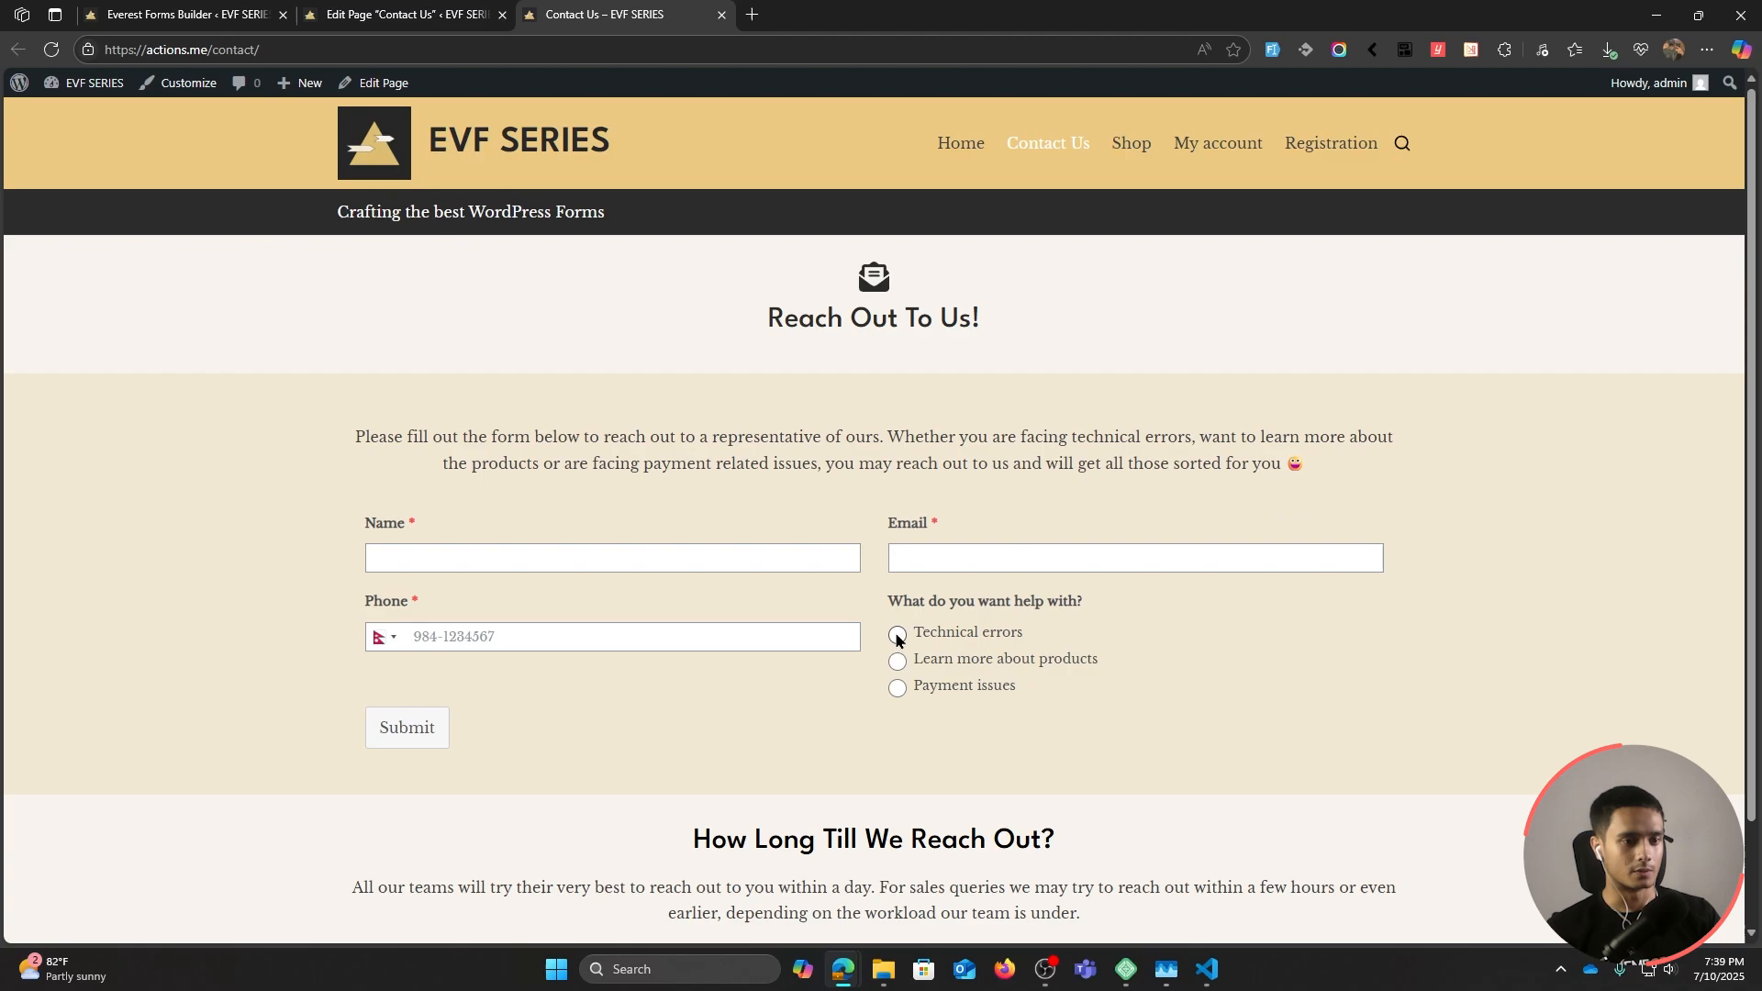
pyautogui.scroll(-1, 1016, 619)
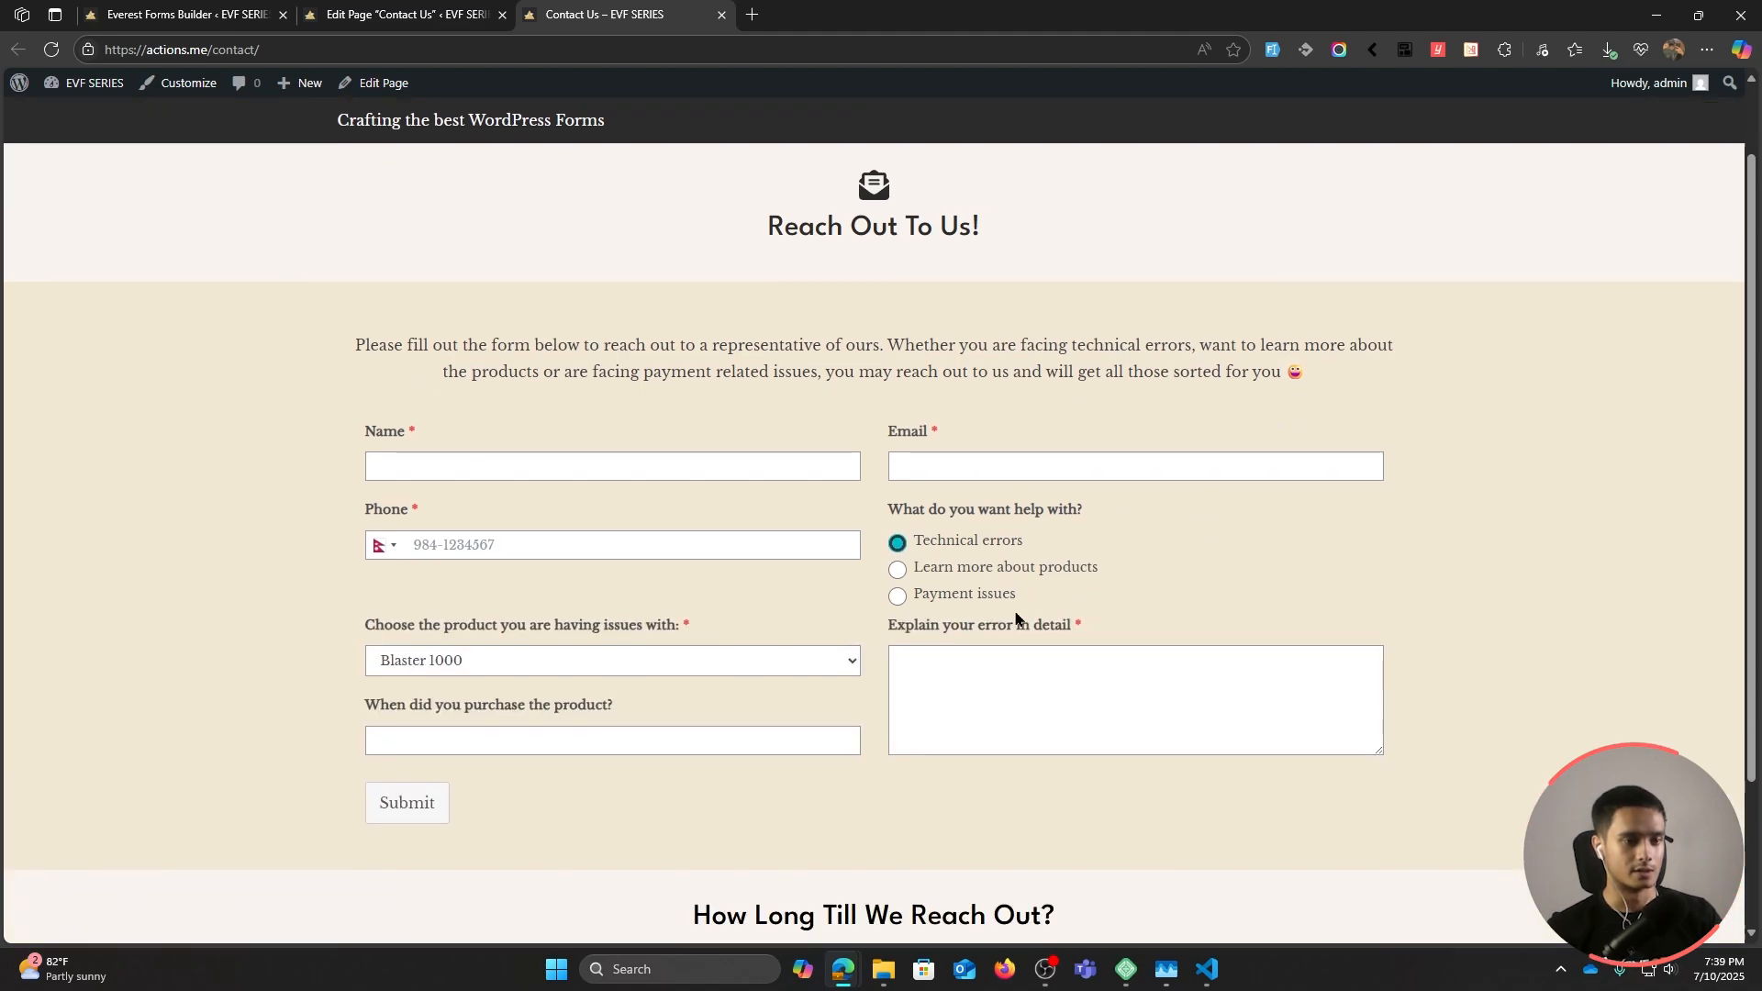
pyautogui.click(897, 569)
pyautogui.click(898, 597)
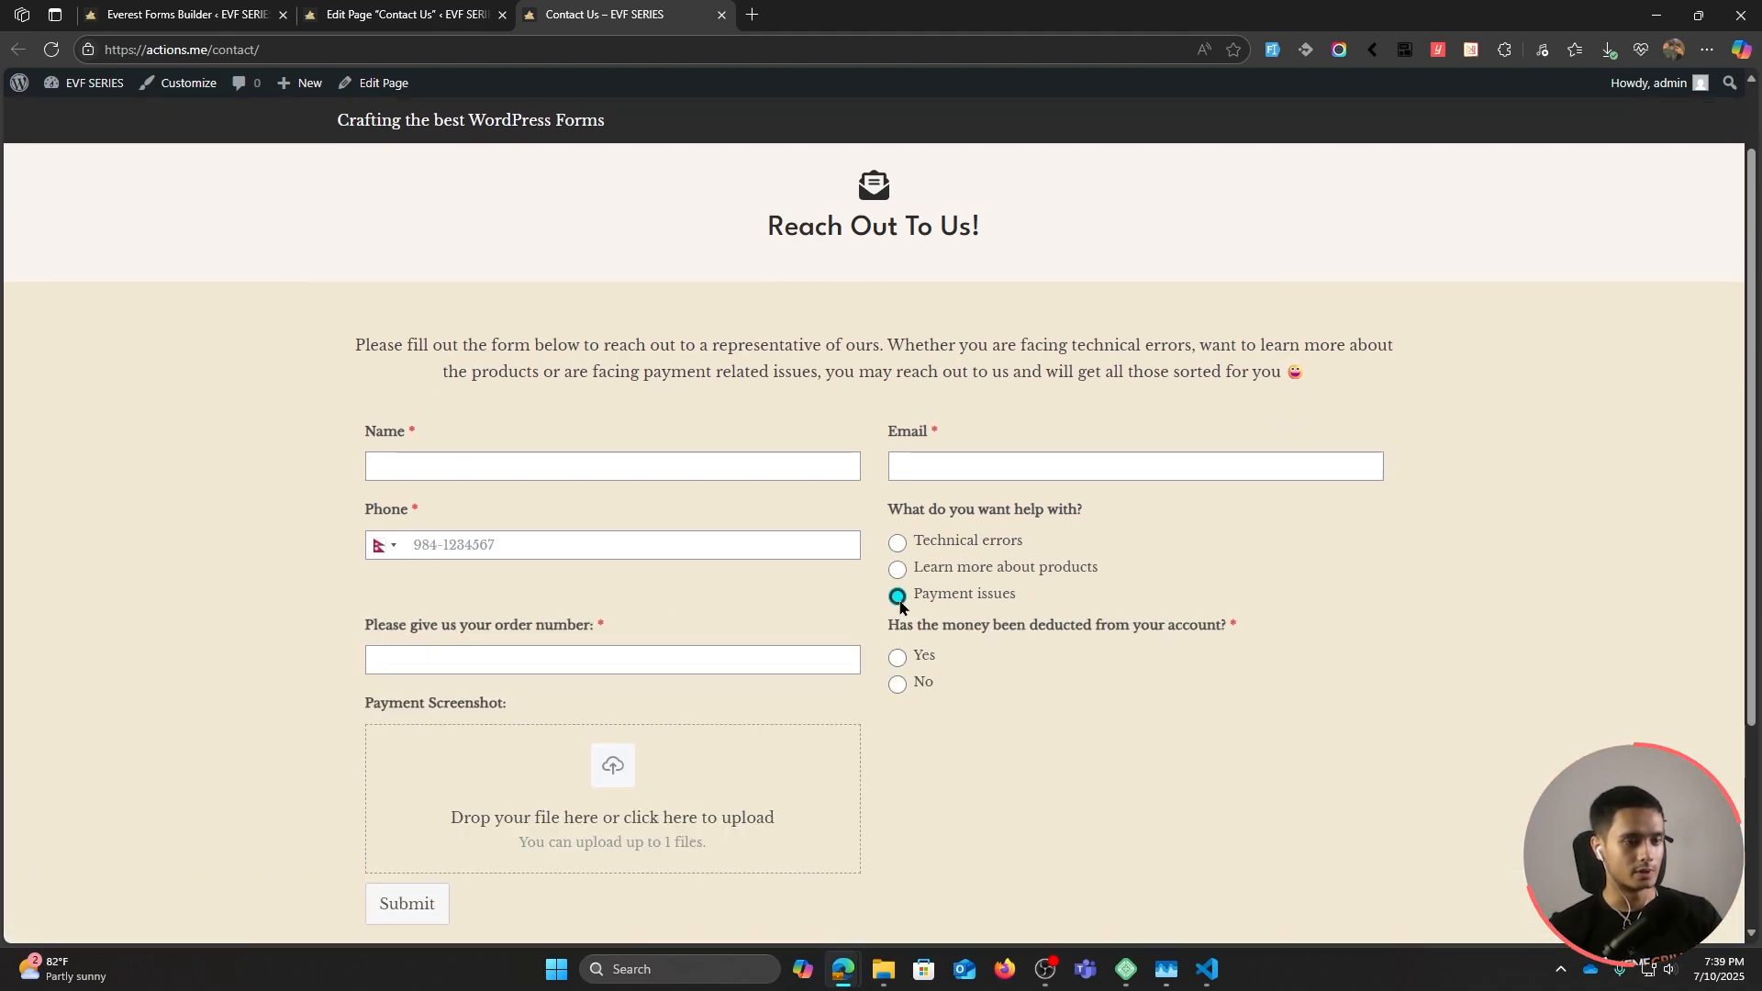
pyautogui.scroll(-1, 904, 533)
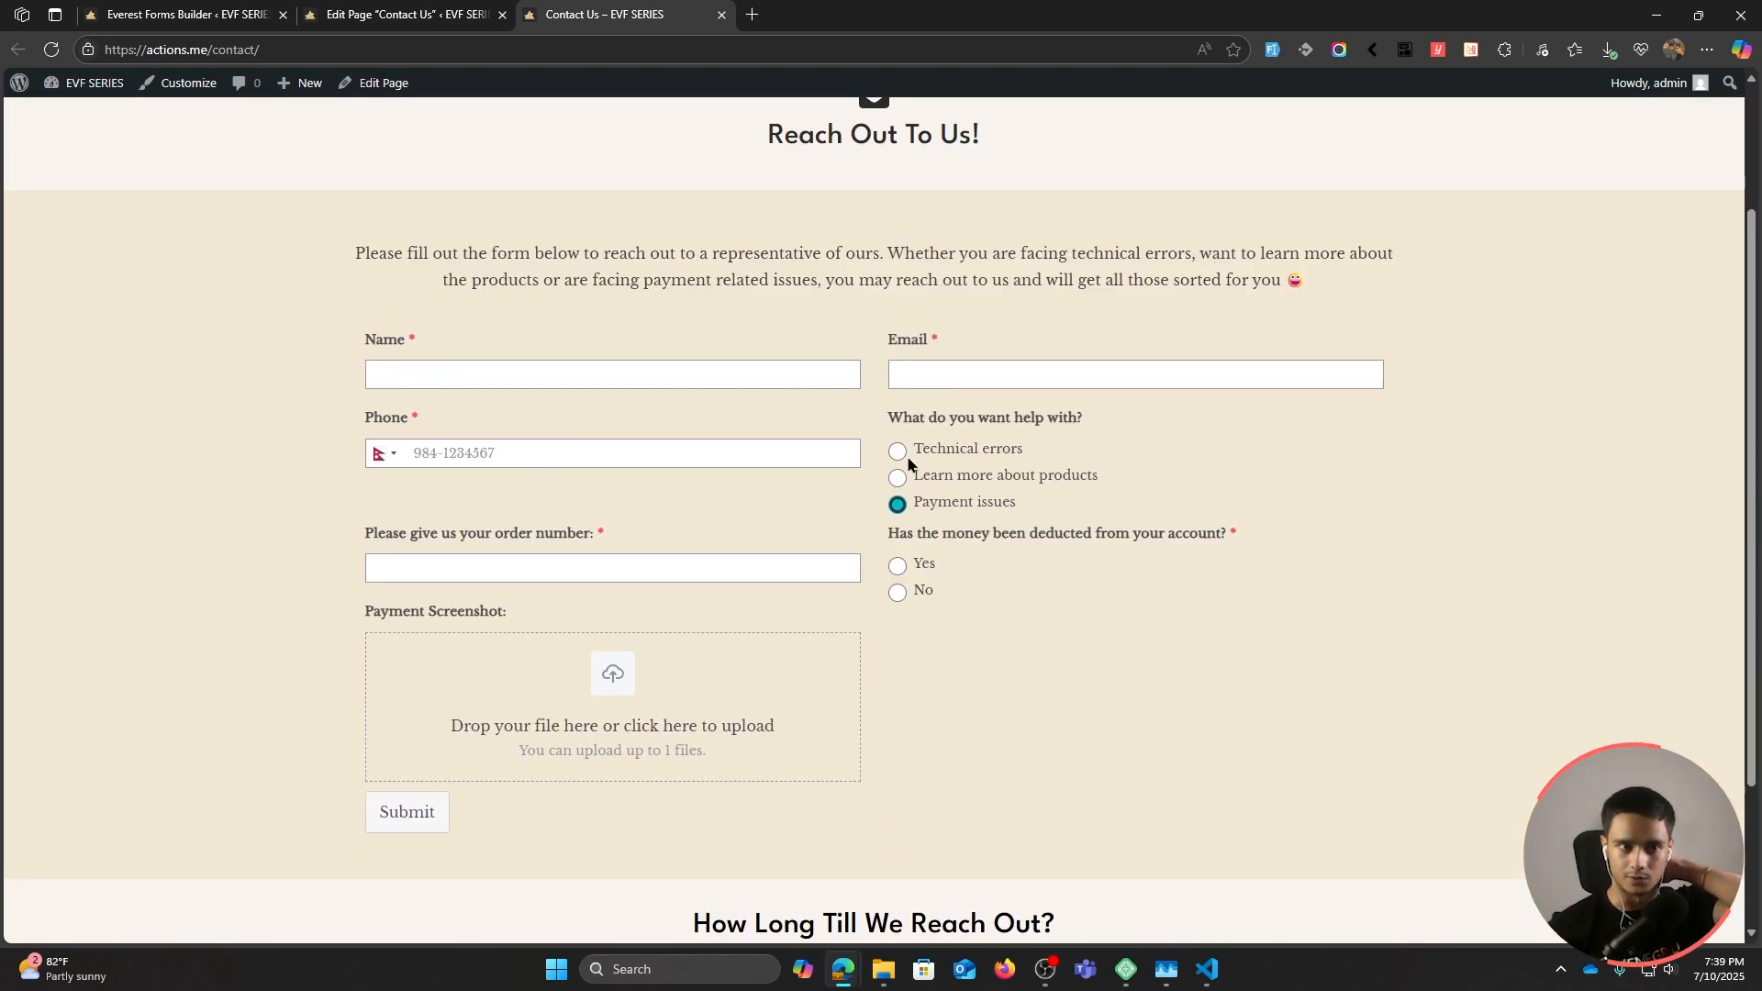
# Step: Auto-fill the form with sample data, enter an order number, and submit the test entry
pyautogui.click(404, 14)
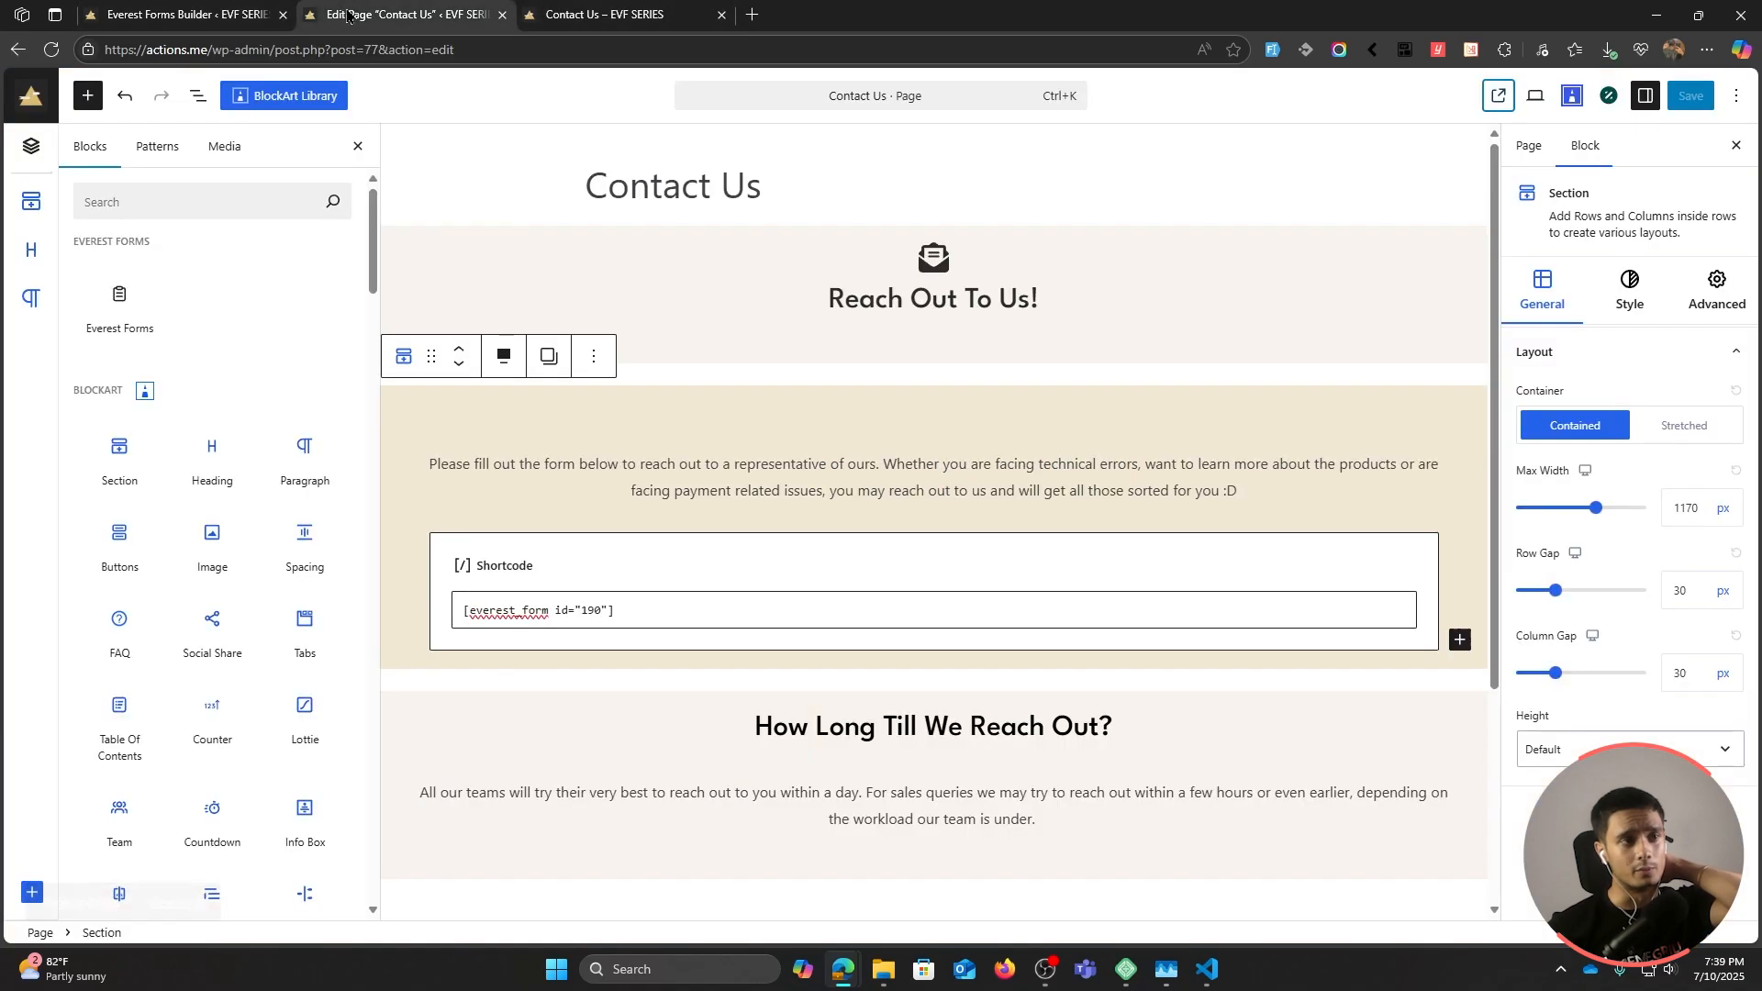
pyautogui.click(721, 16)
pyautogui.click(220, 15)
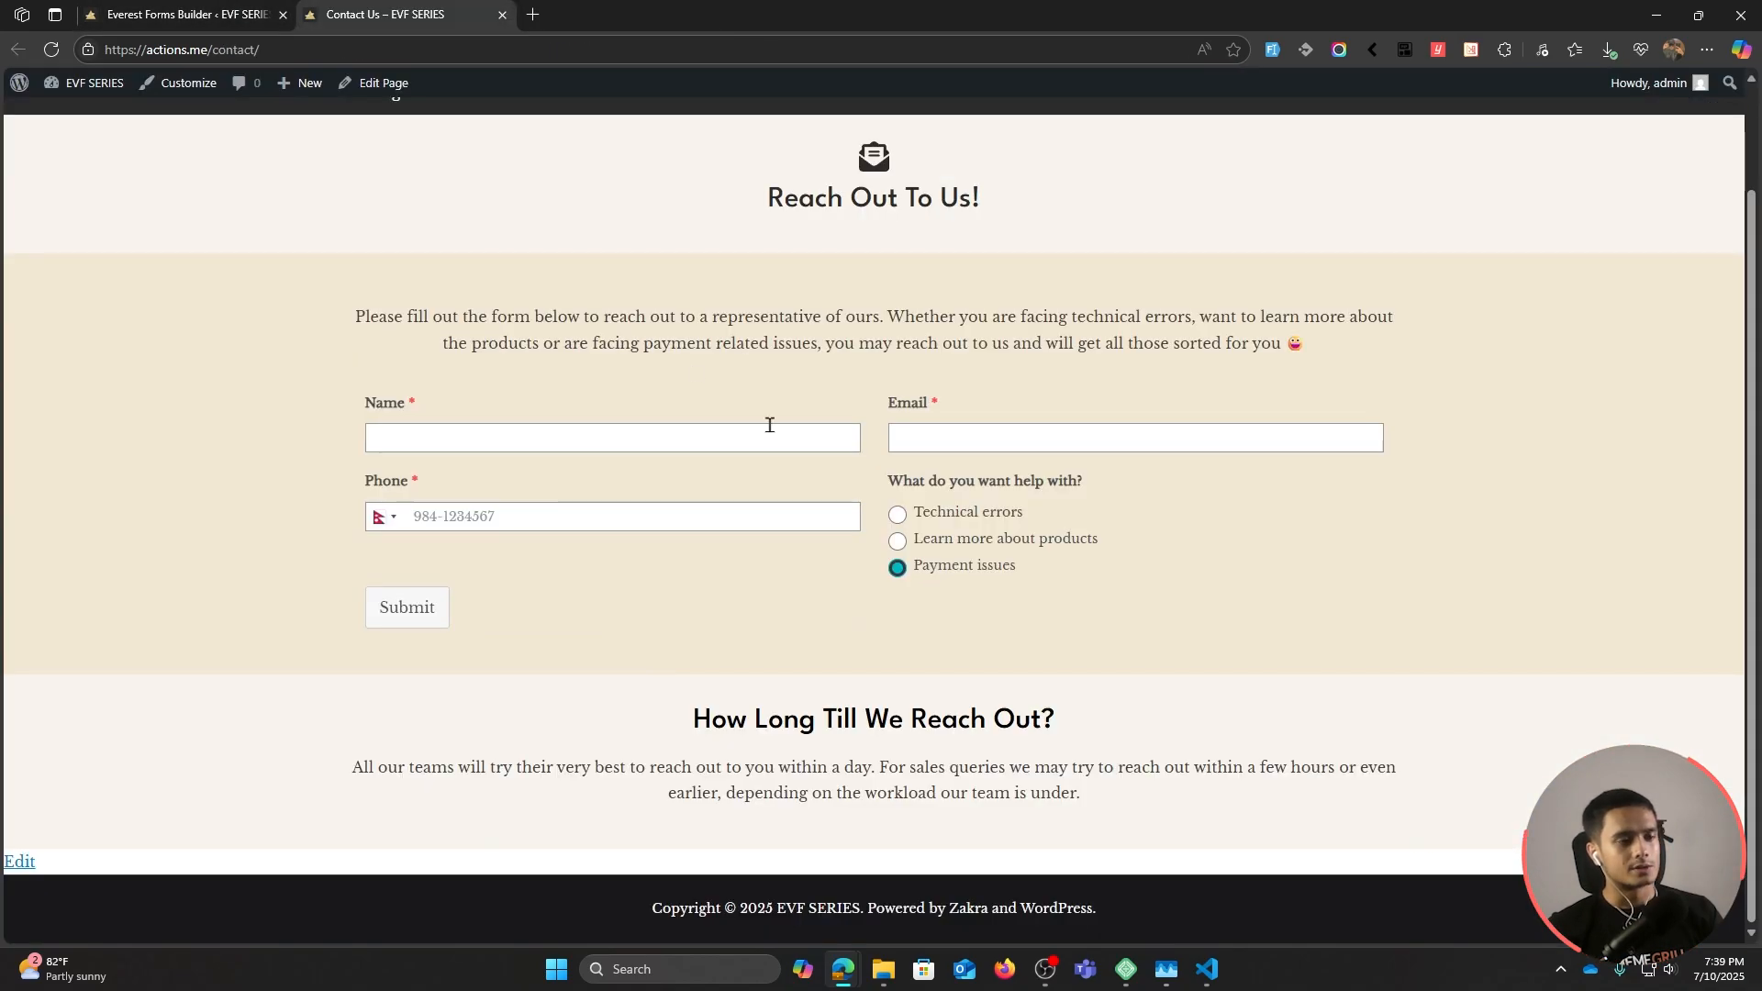
pyautogui.click(776, 425)
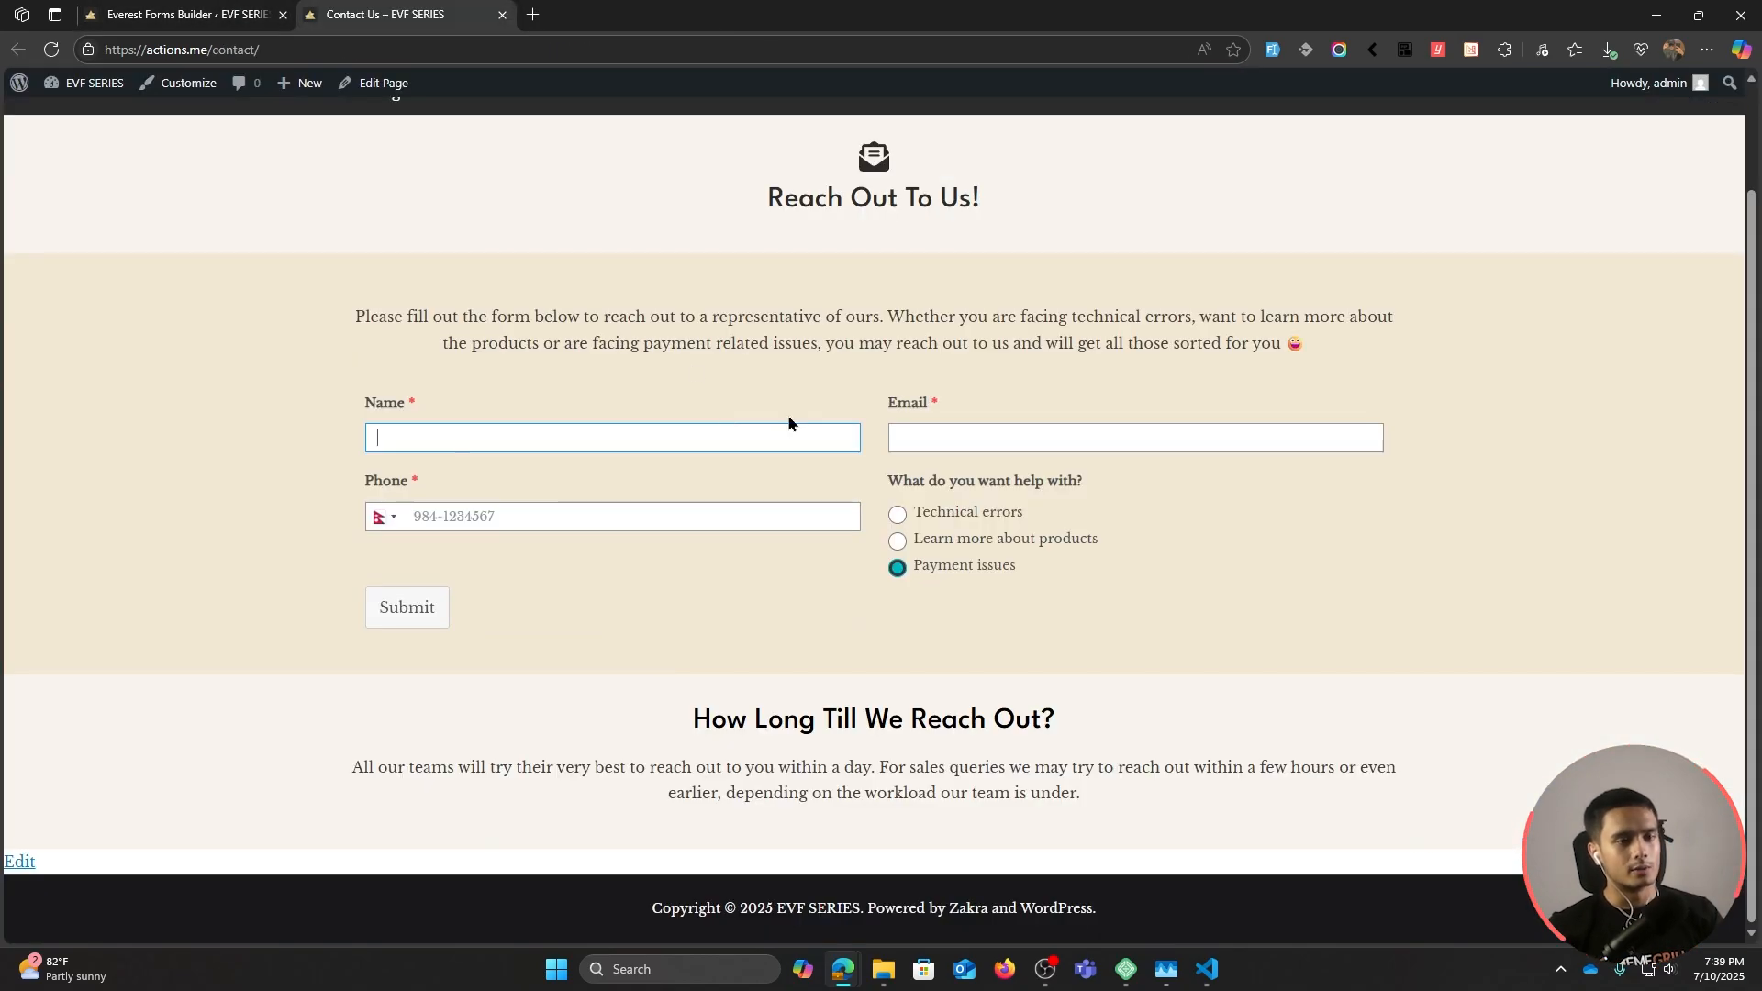
pyautogui.click(1268, 51)
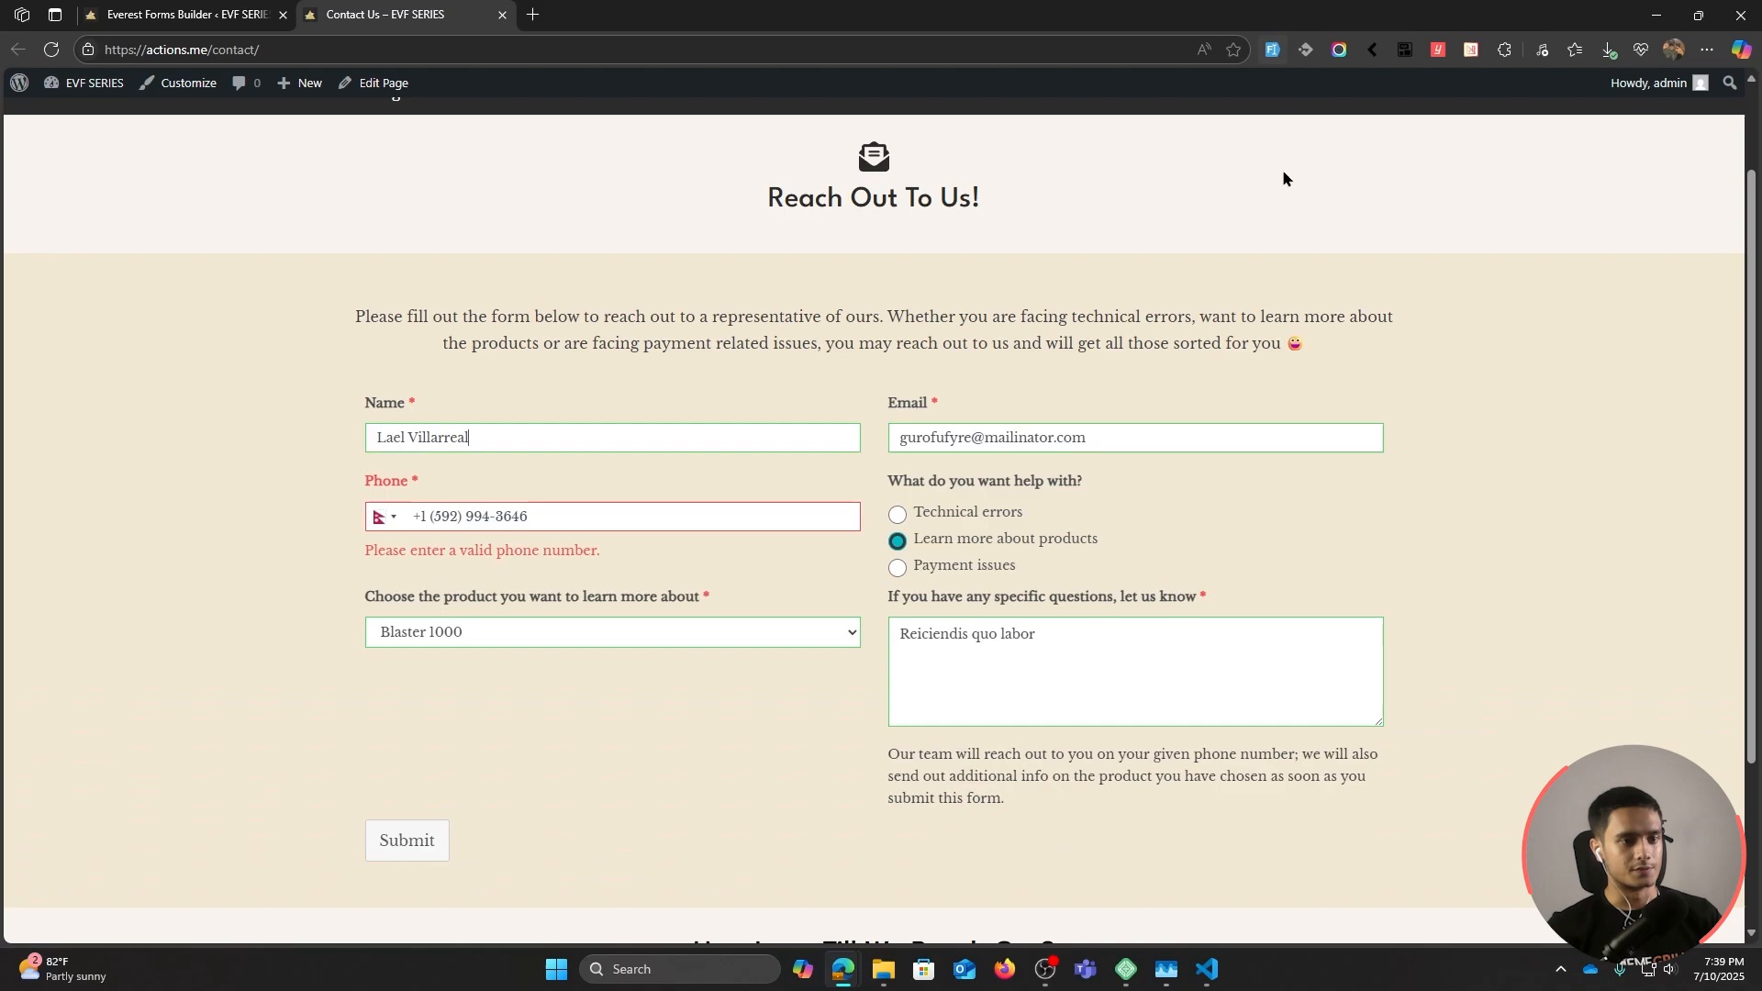
pyautogui.click(1276, 53)
pyautogui.click(612, 641)
pyautogui.write('56363456453')
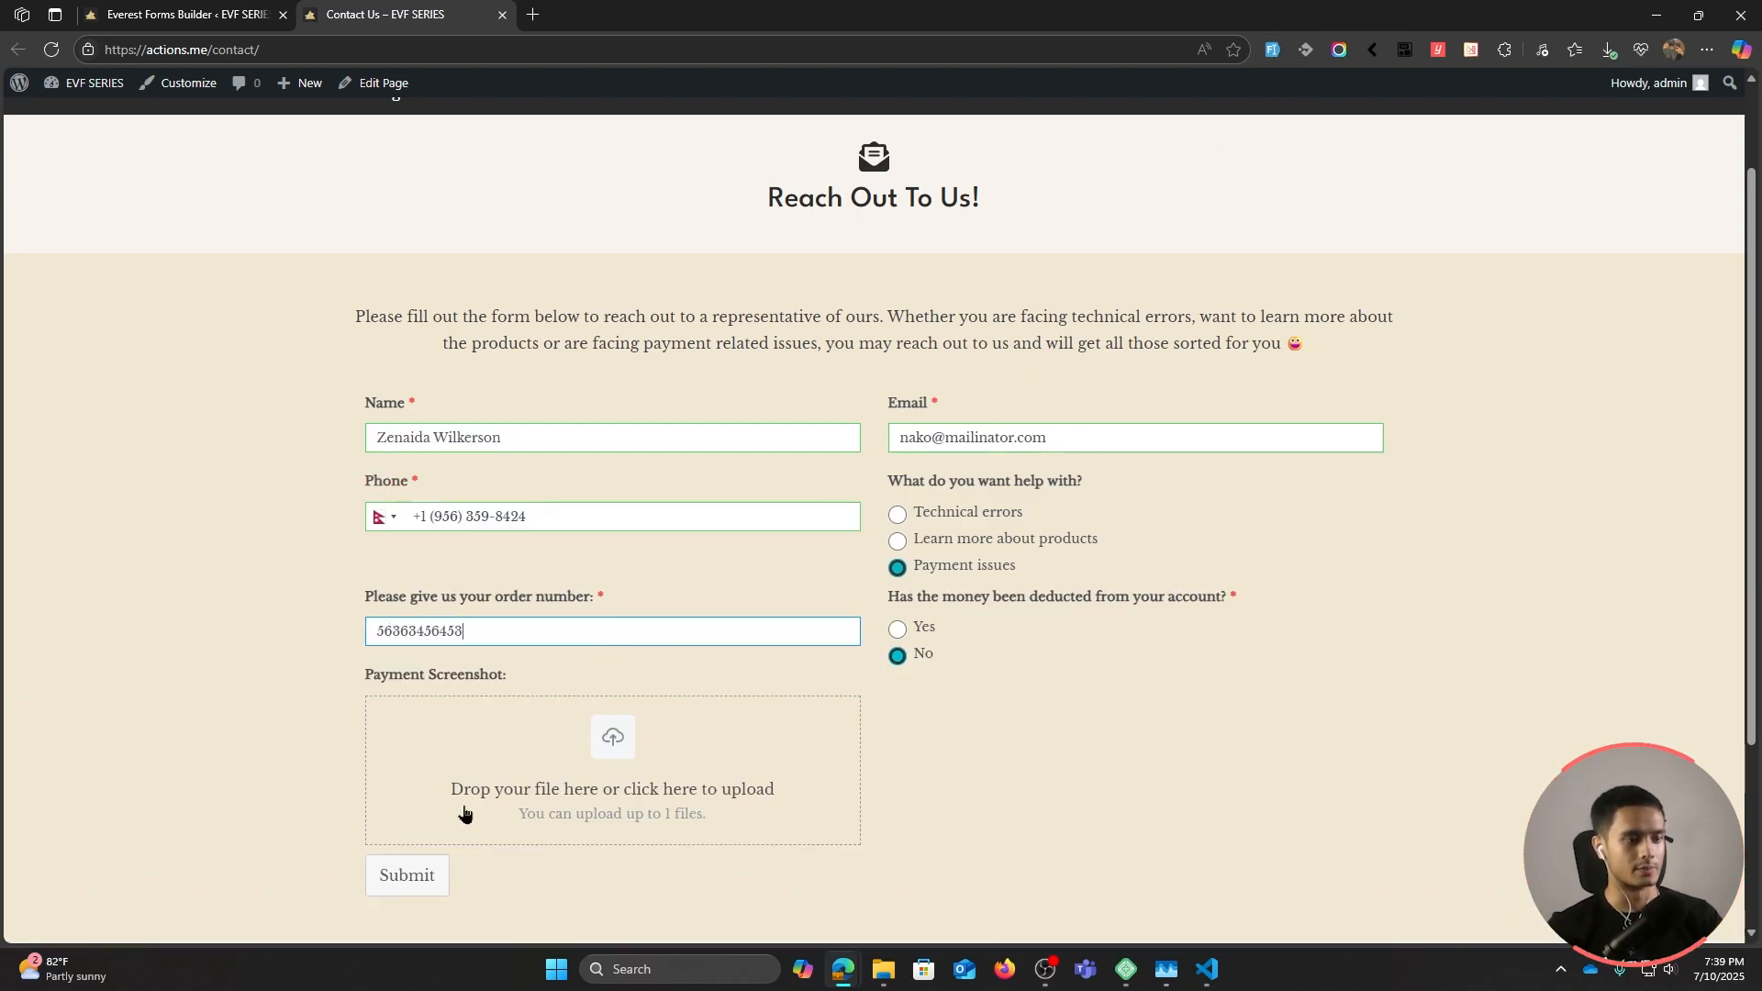
pyautogui.click(404, 877)
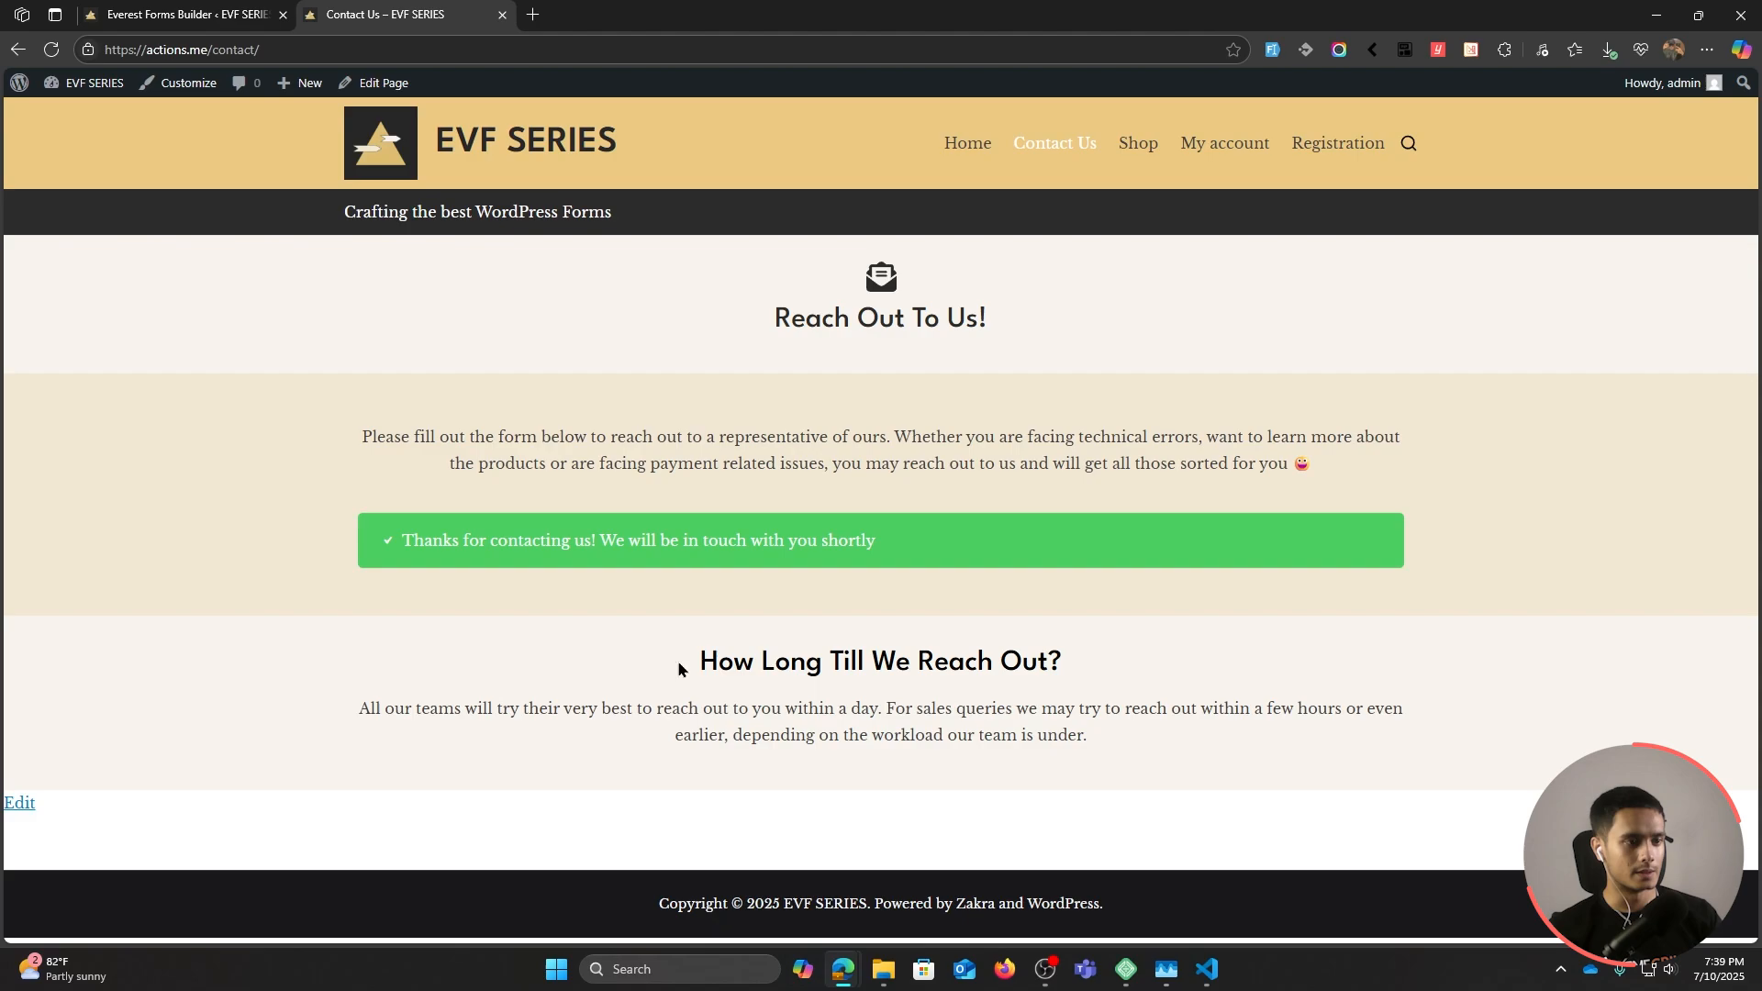
pyautogui.click(201, 15)
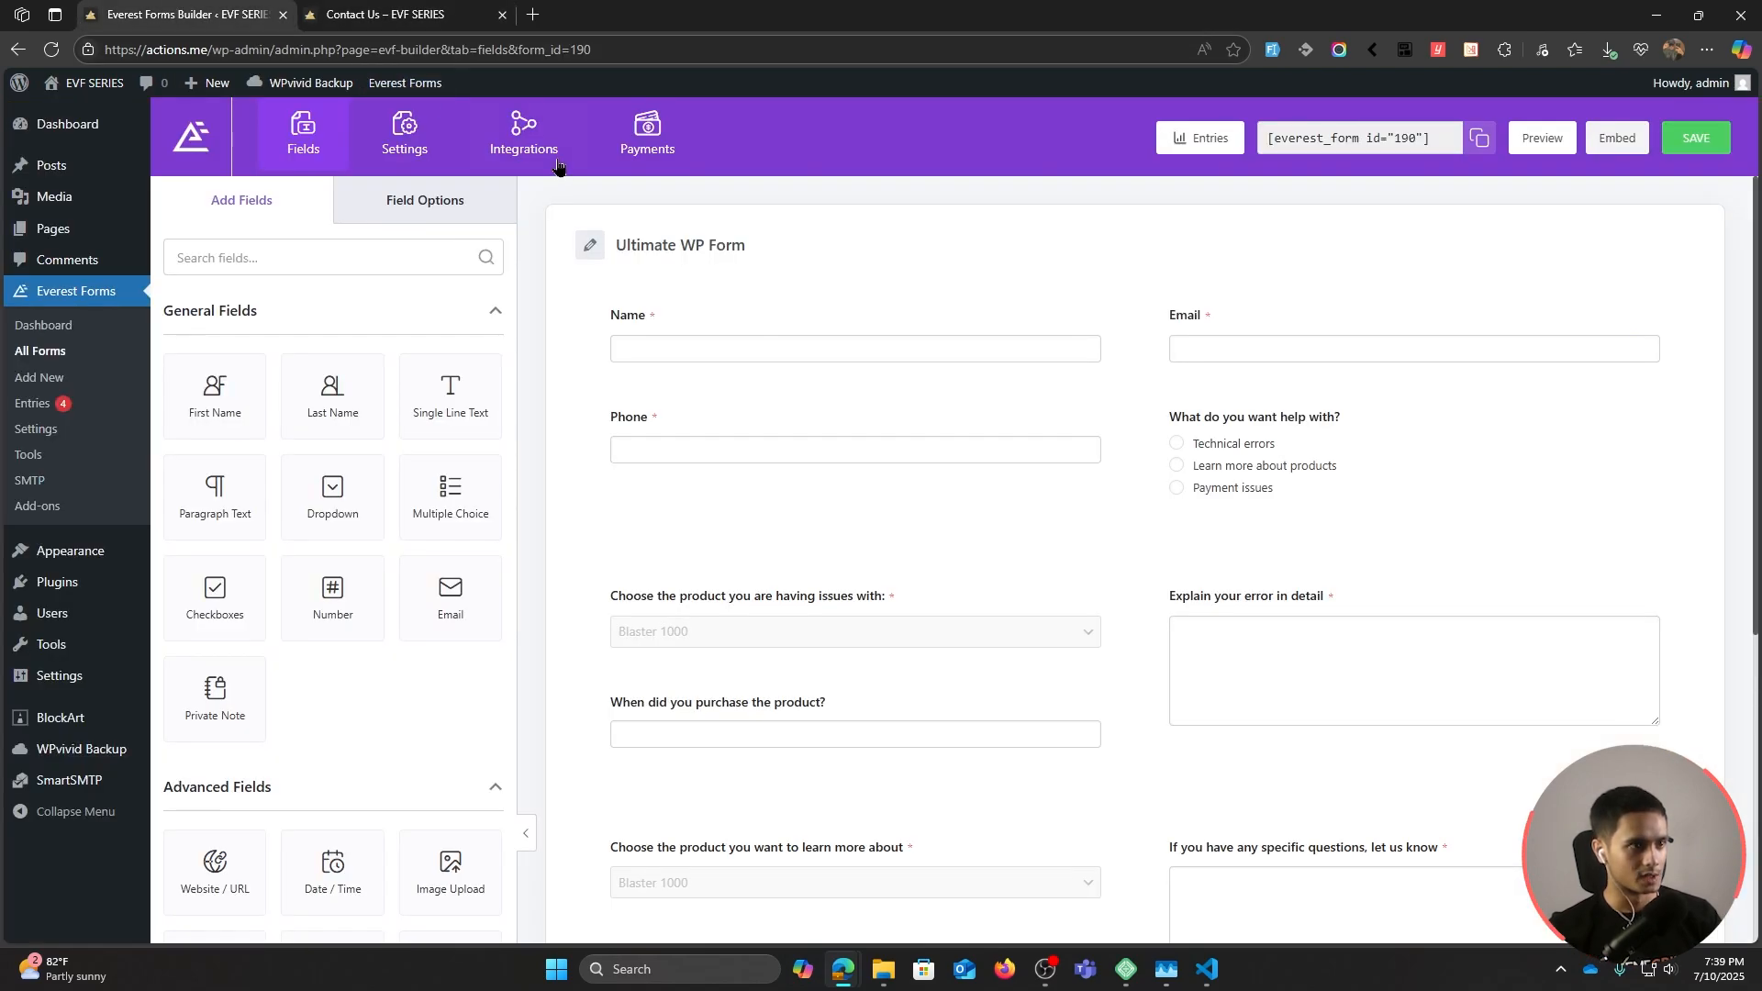
# Step: View the new Payment issues submission in Everest Forms Entries
pyautogui.click(33, 404)
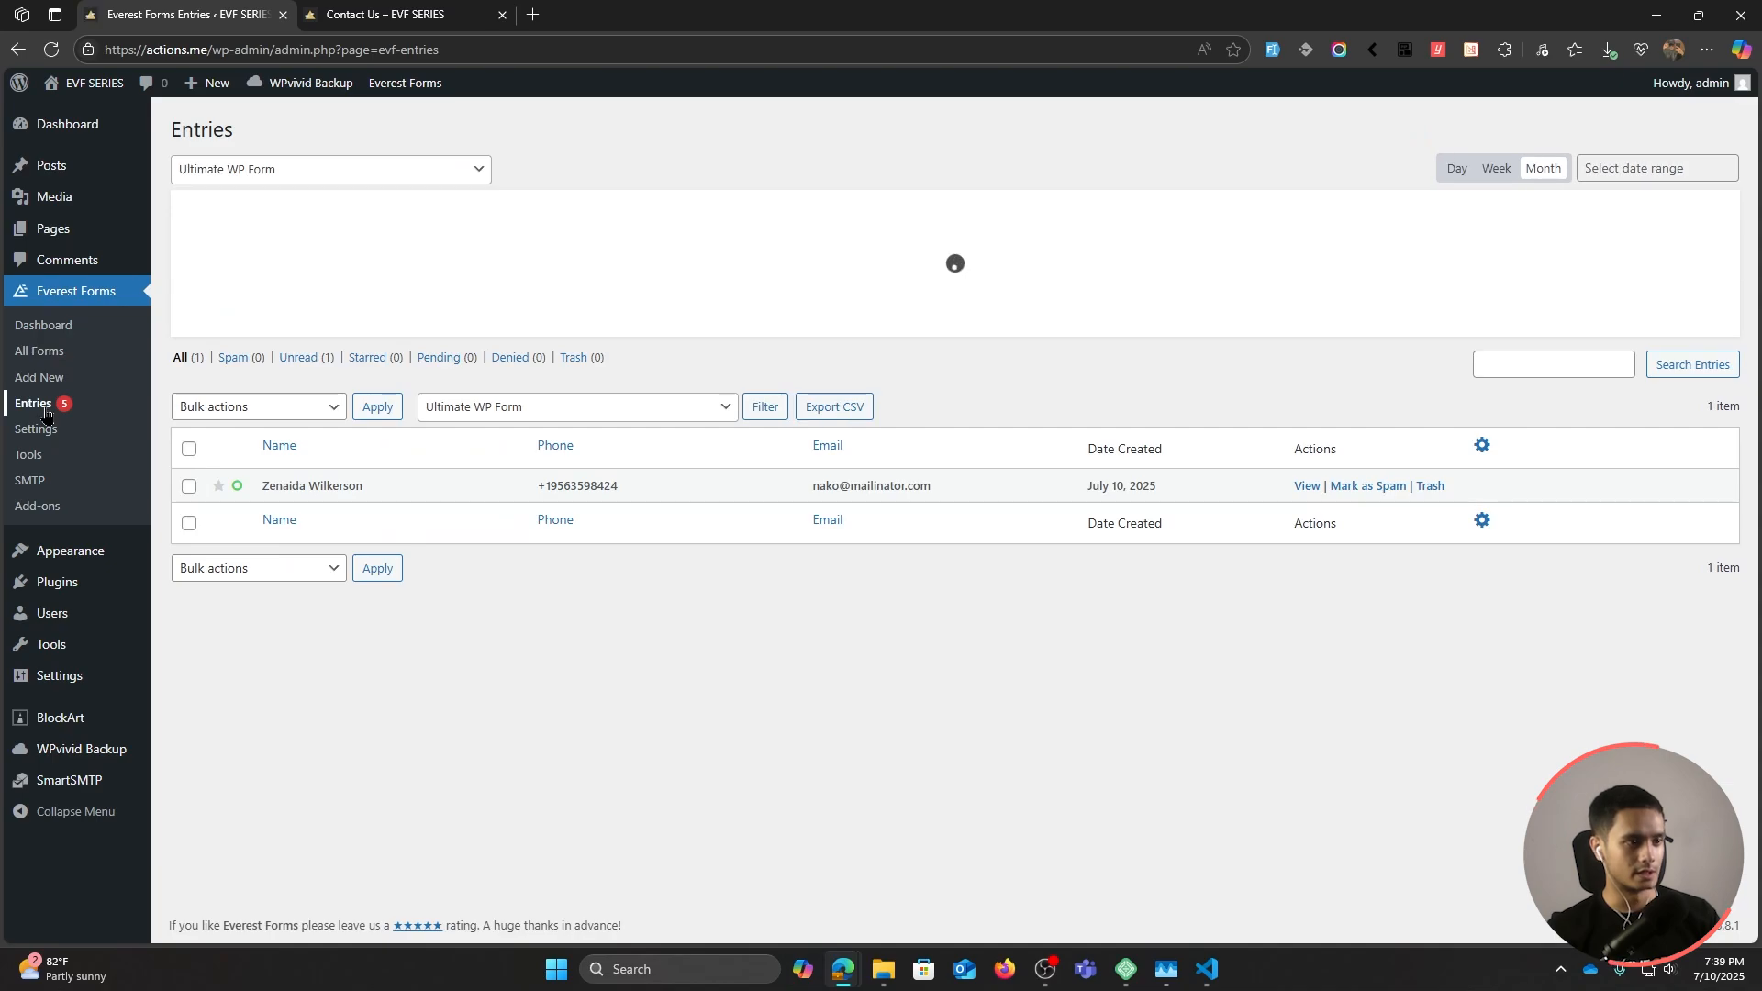
pyautogui.scroll(-3, 541, 440)
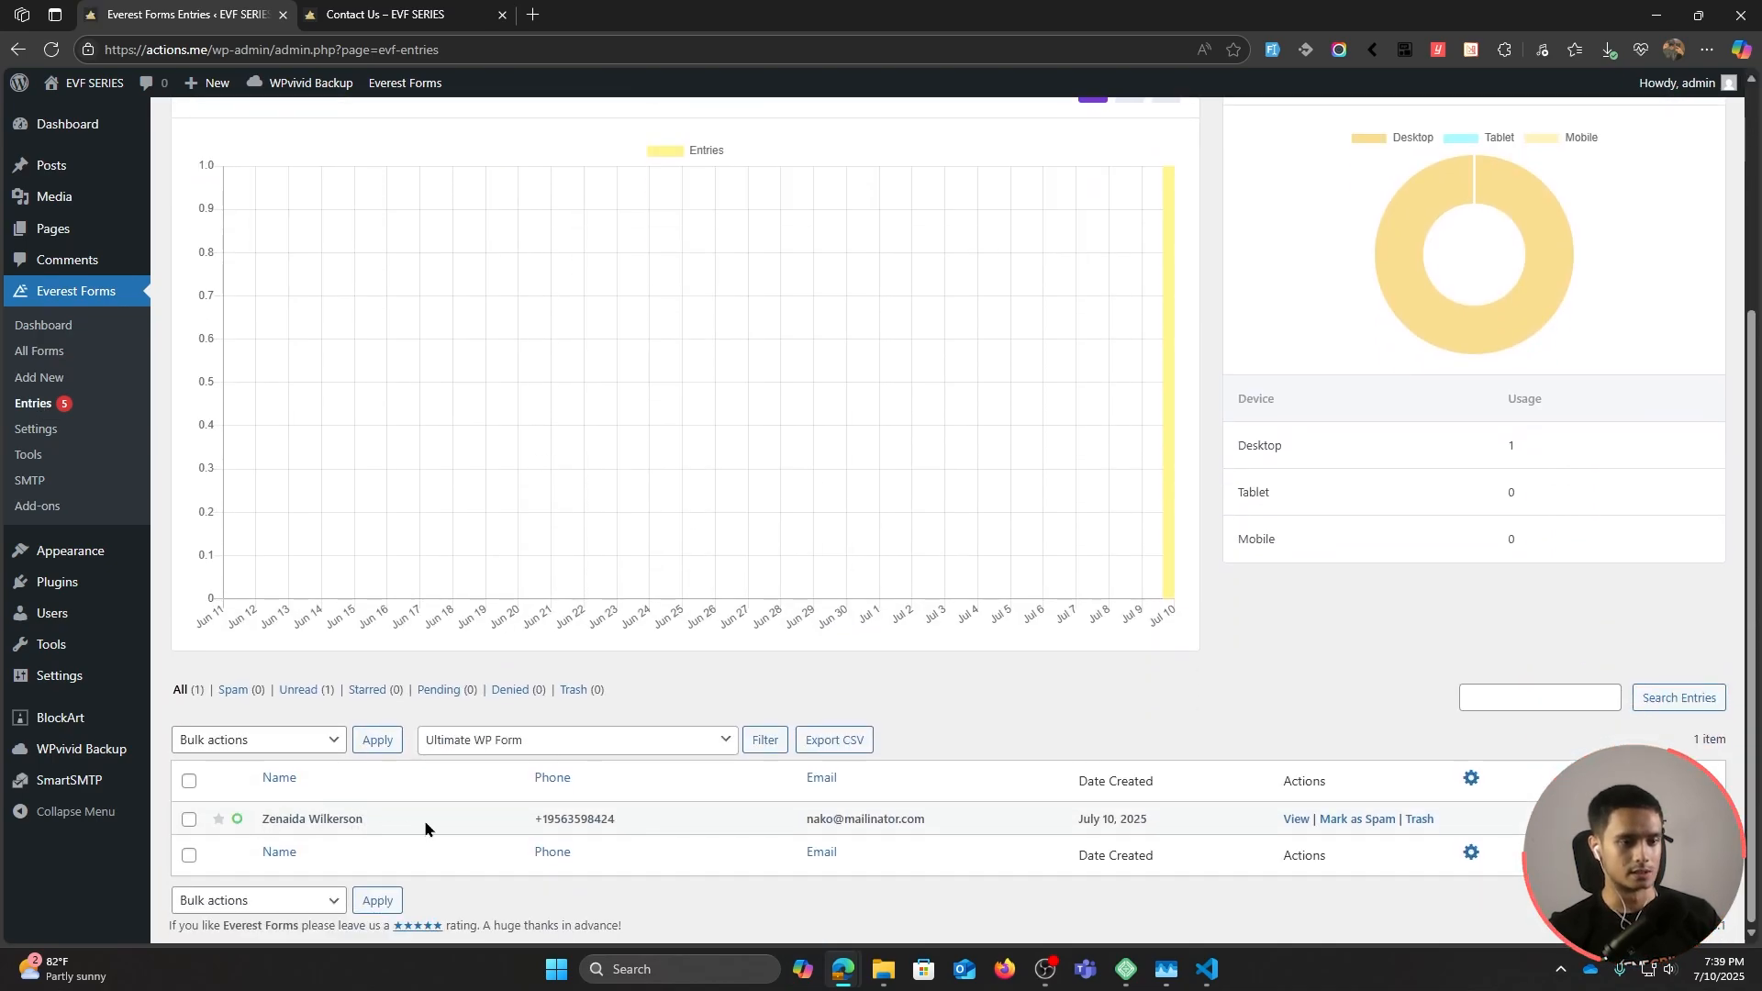
pyautogui.click(1296, 820)
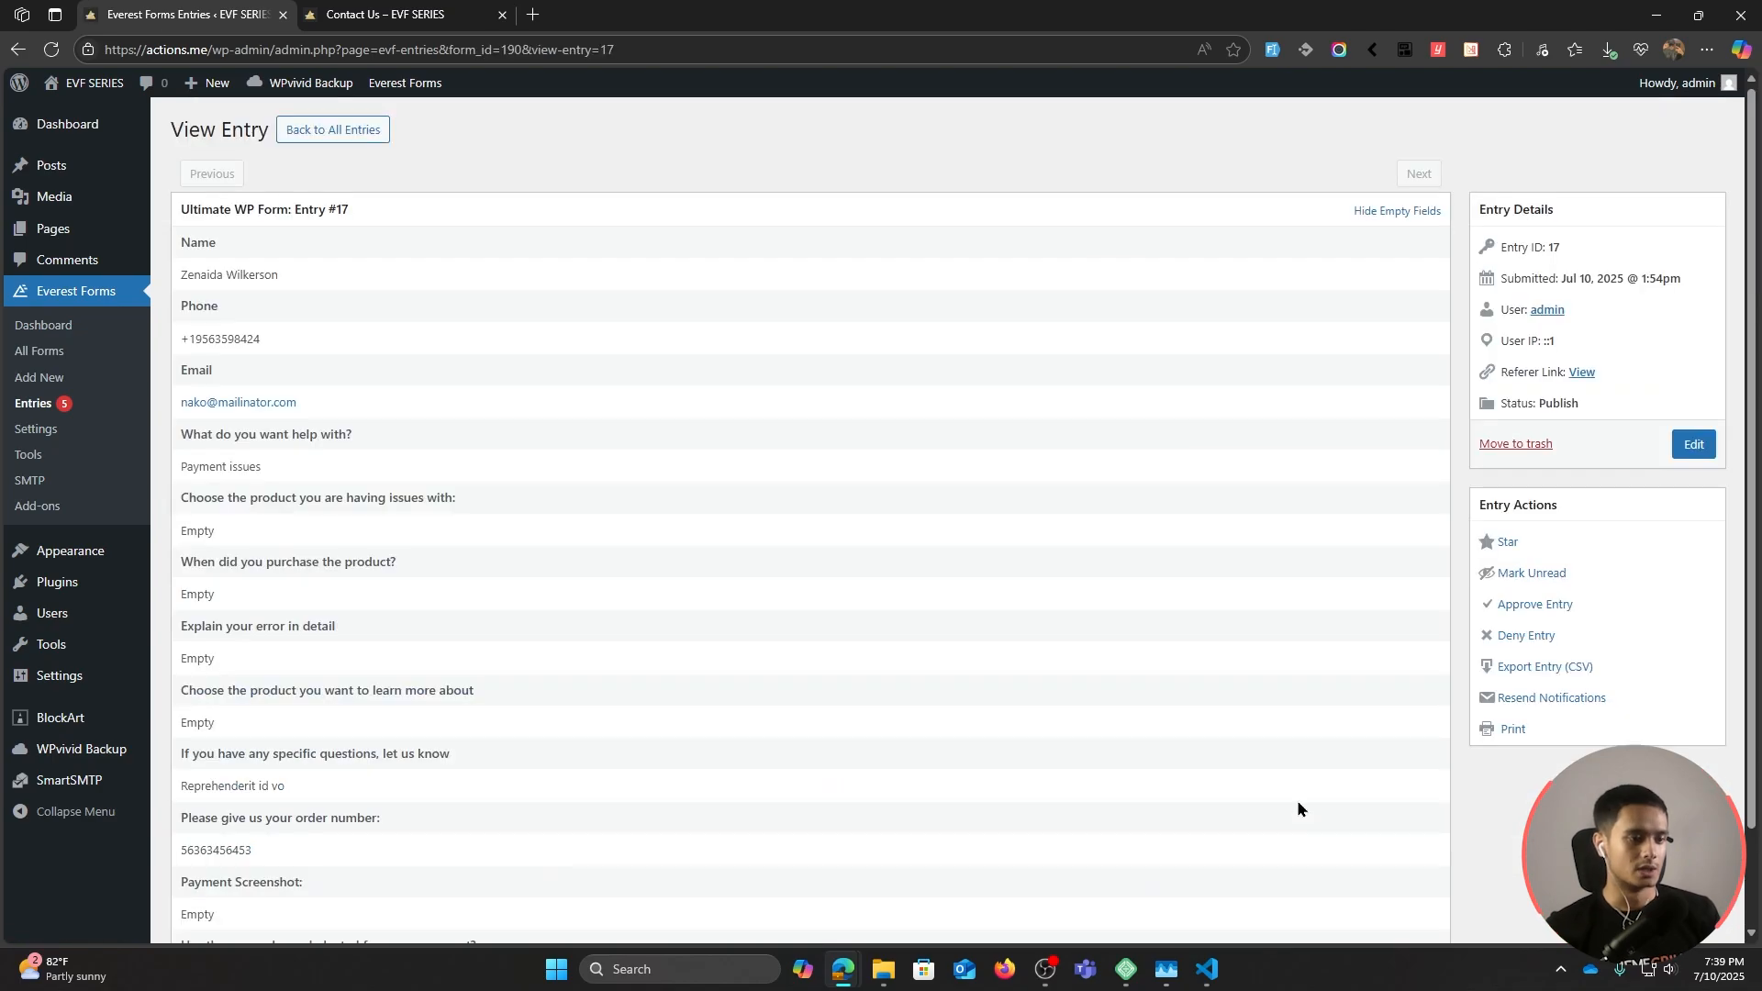
pyautogui.scroll(-2, 1073, 723)
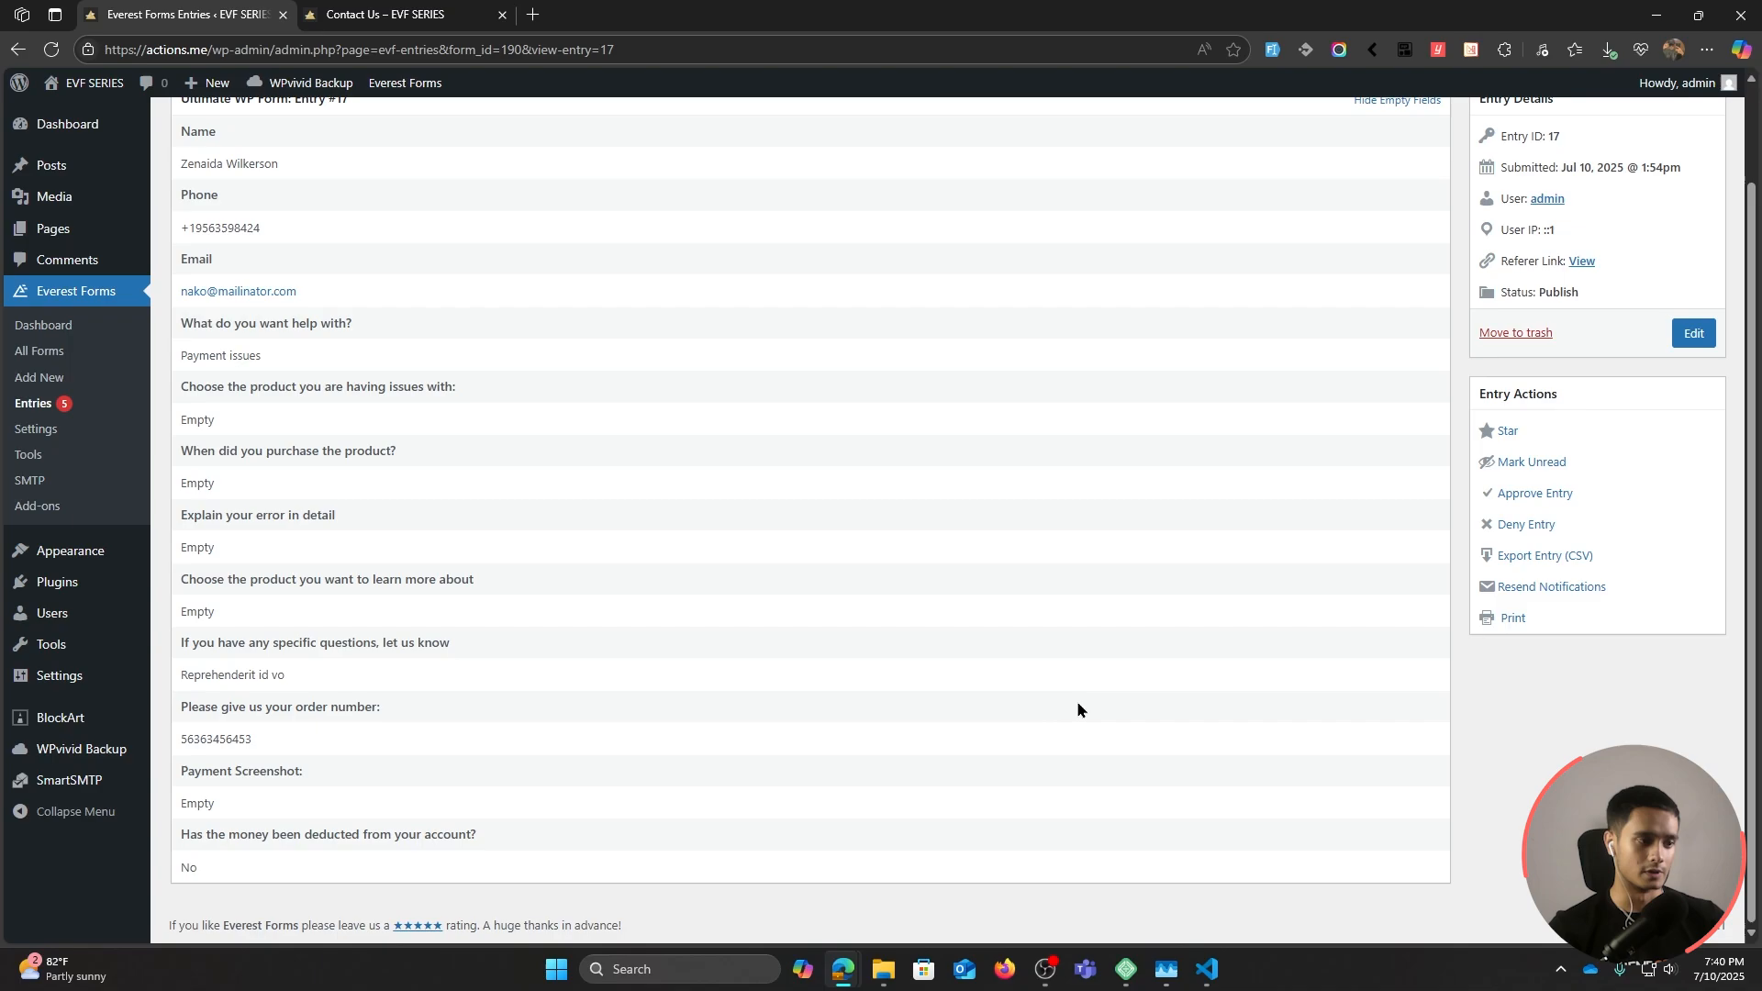
# Step: Open the Ultimate WP Form's Settings > Email notification settings
pyautogui.hotkey('alt', 'Left')
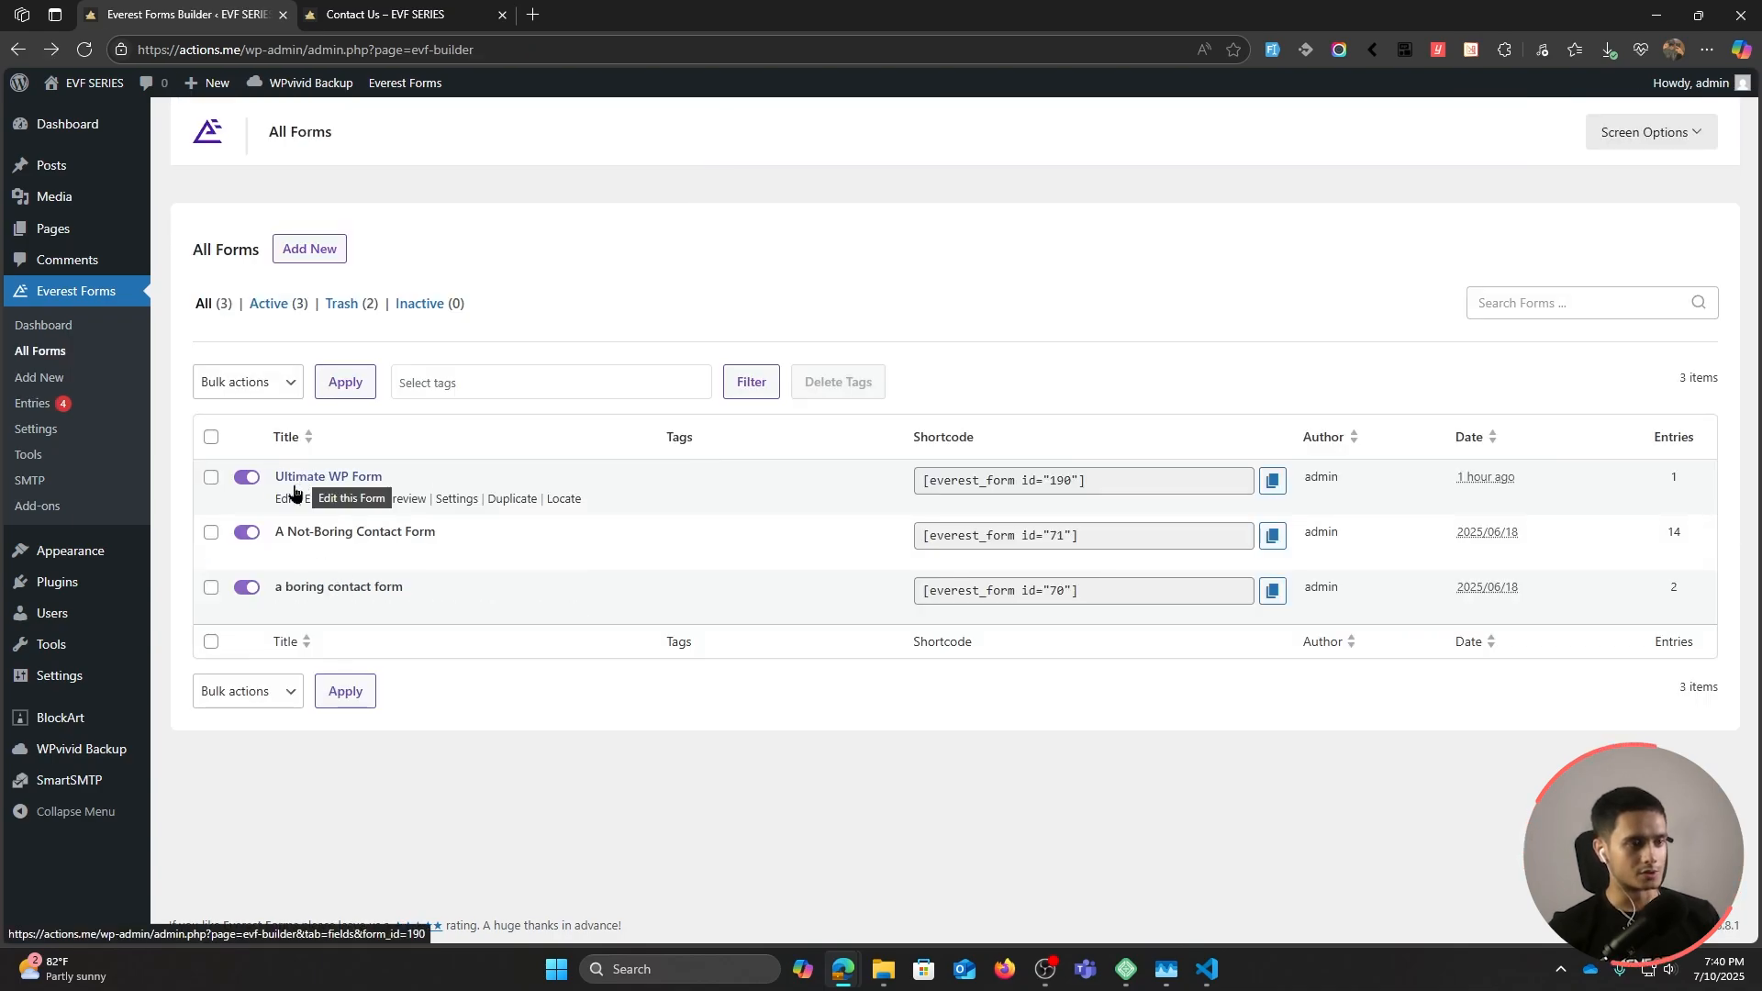
pyautogui.click(285, 500)
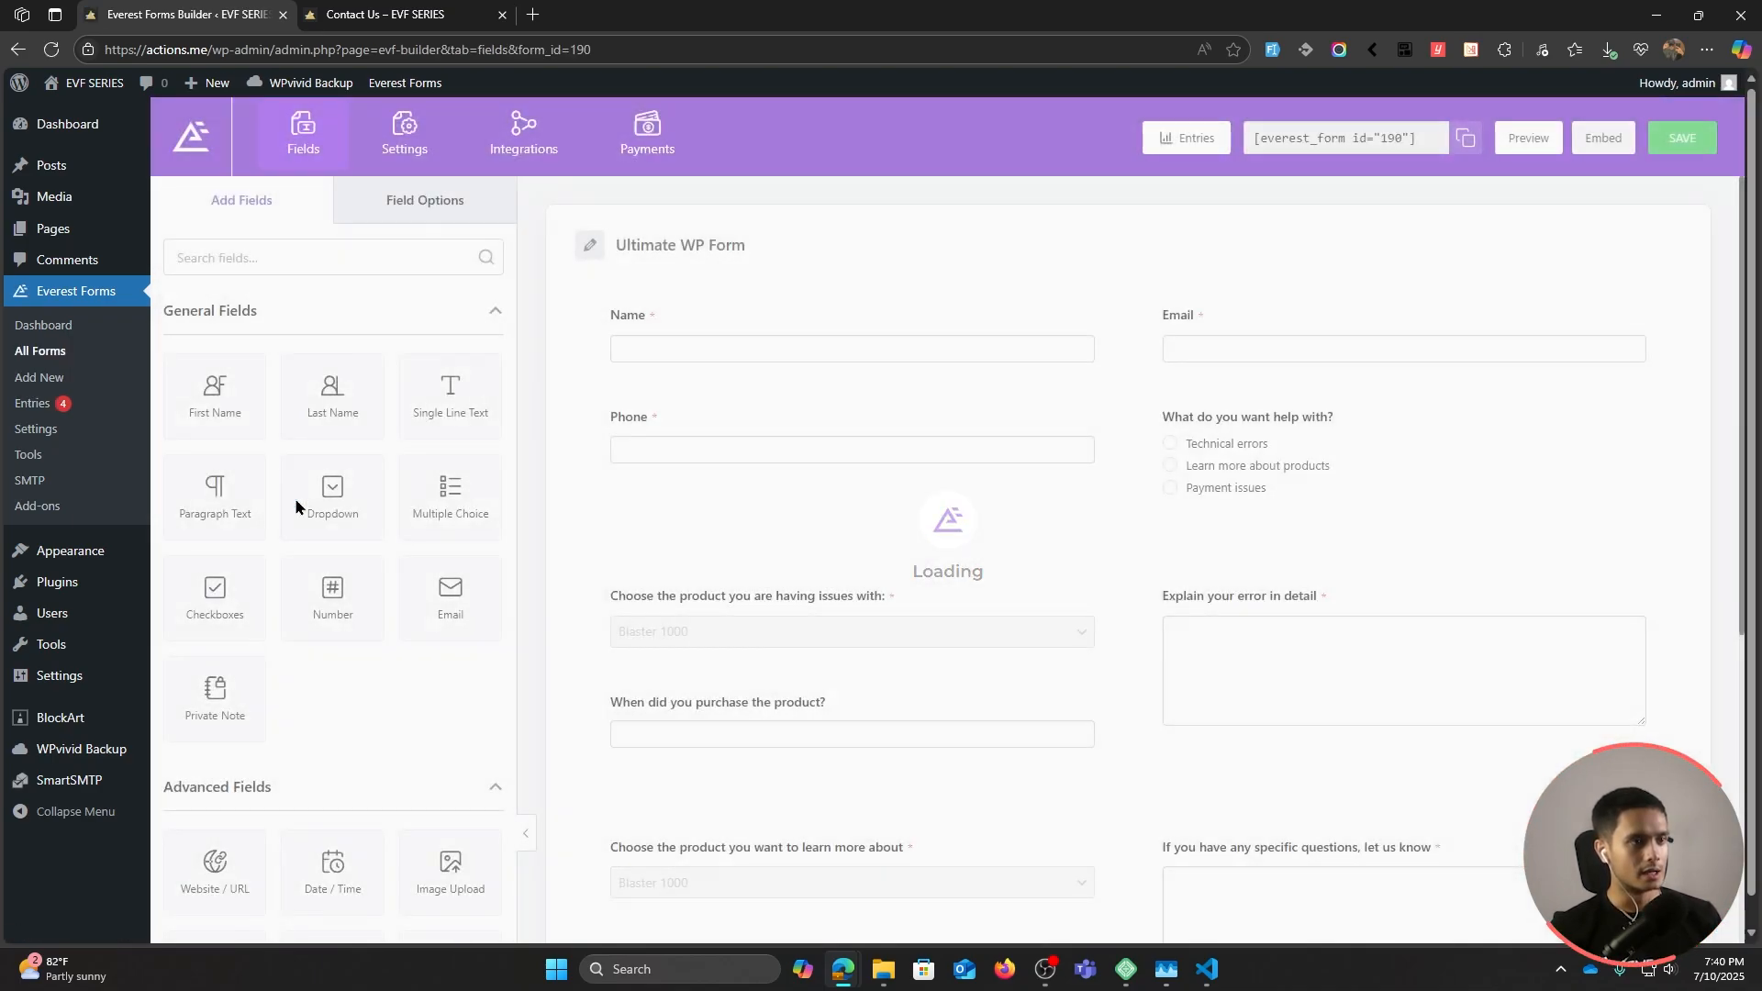
pyautogui.click(396, 142)
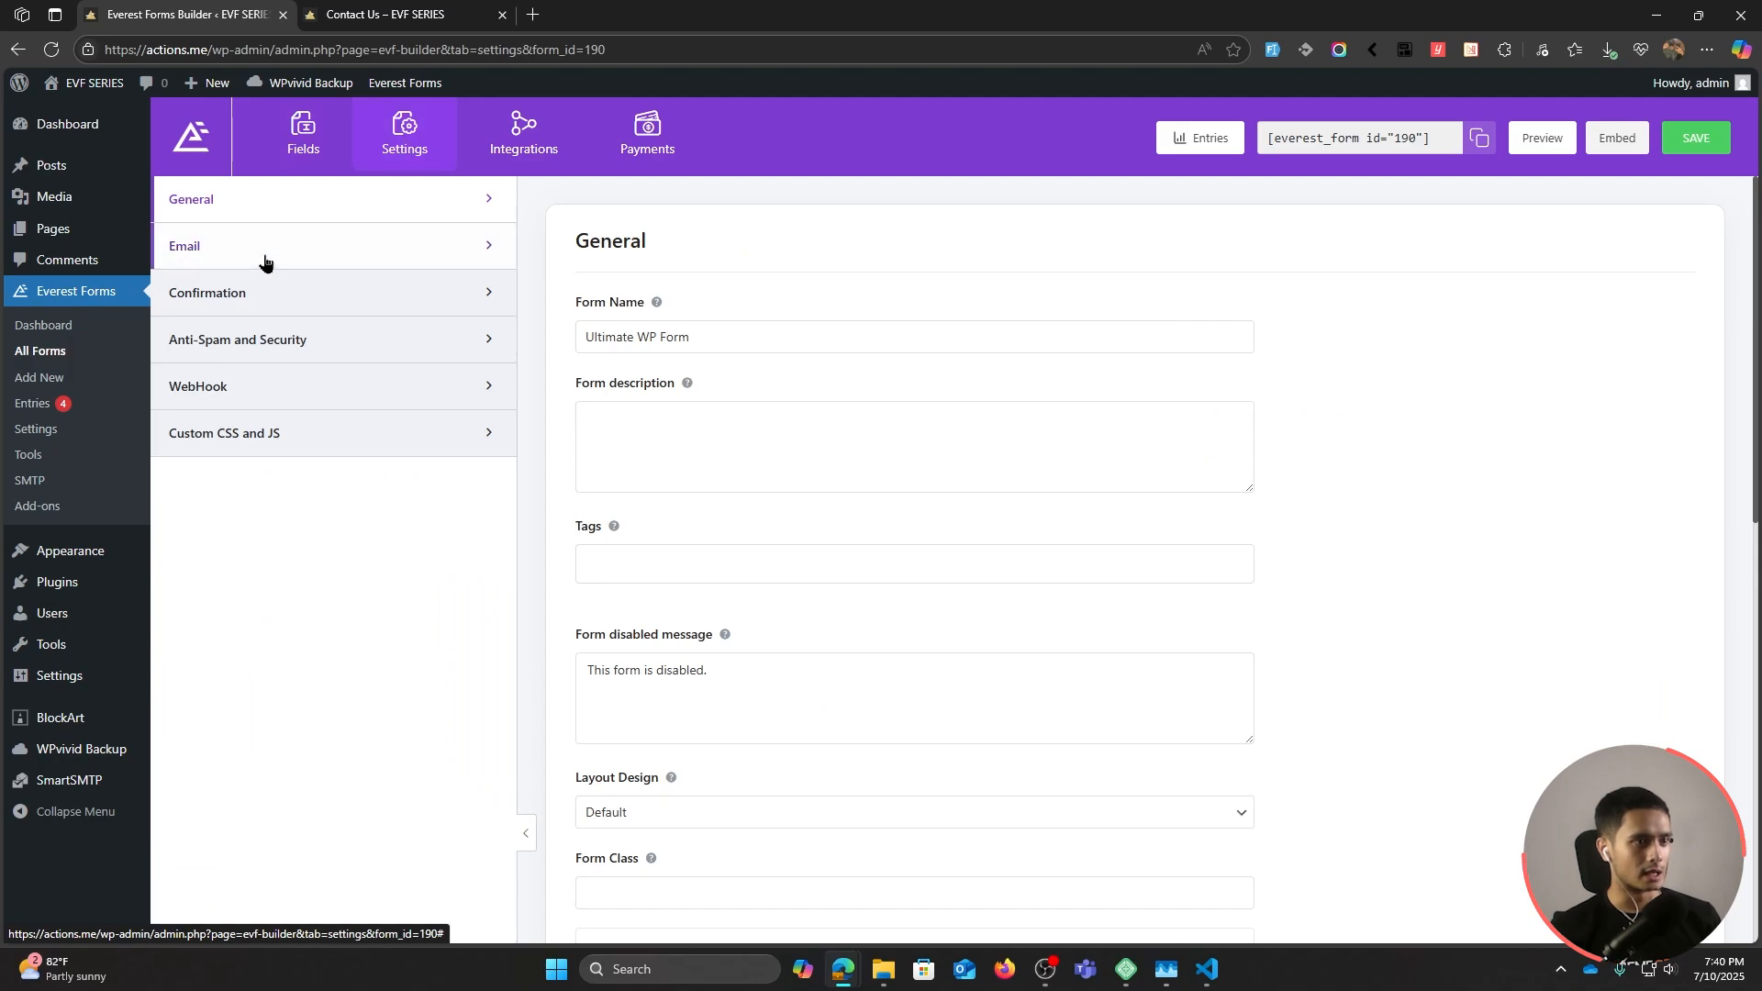
pyautogui.click(264, 260)
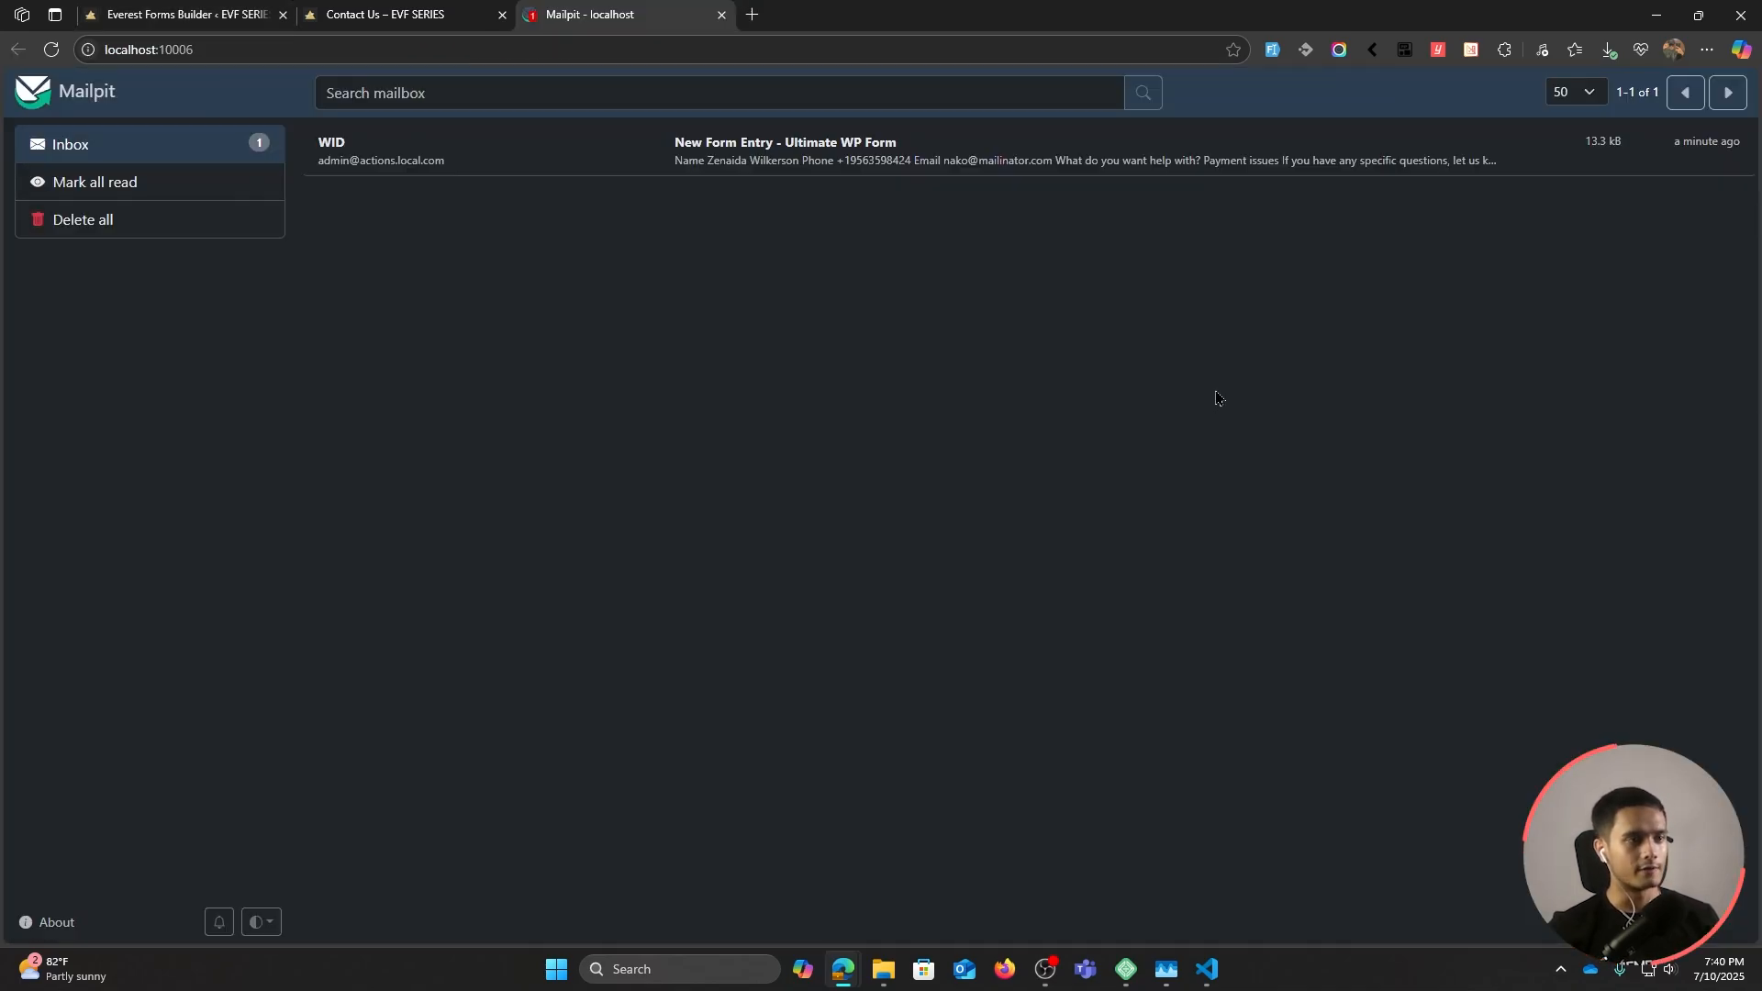
# Step: Read the 'New Form Entry - Ultimate WP Form' email in Mailpit, then return to the form builder
pyautogui.click(541, 177)
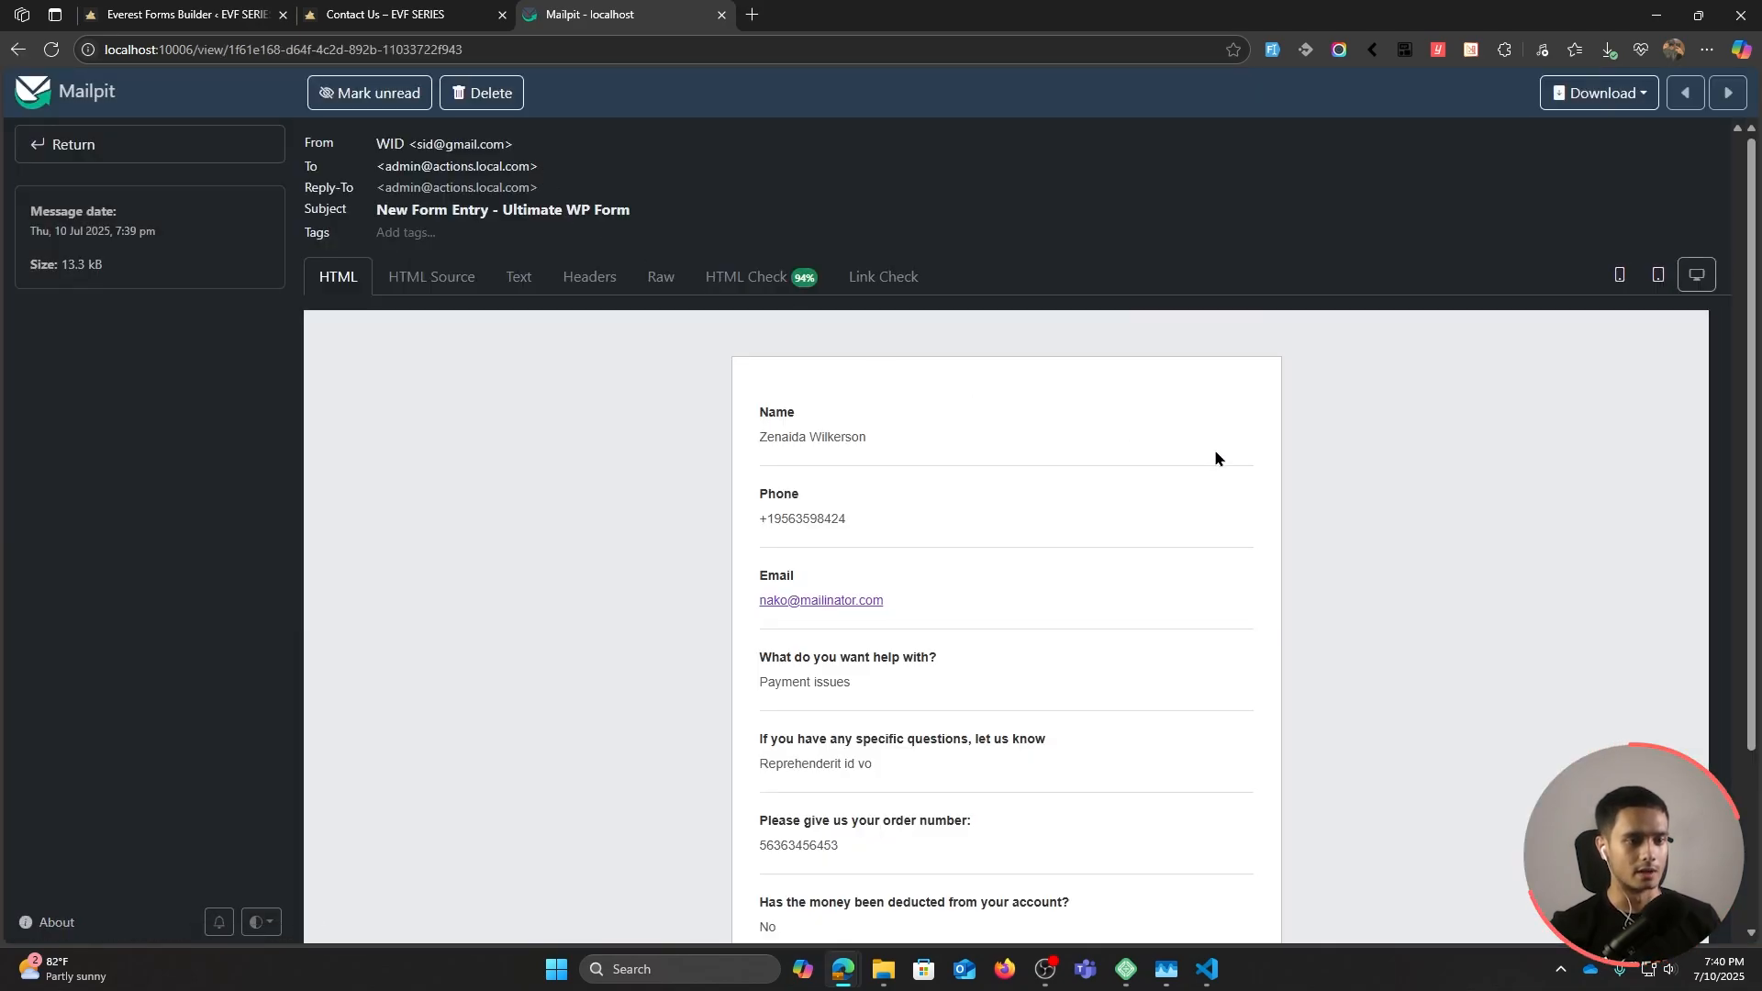
pyautogui.scroll(-2, 1214, 449)
pyautogui.scroll(2, 1215, 460)
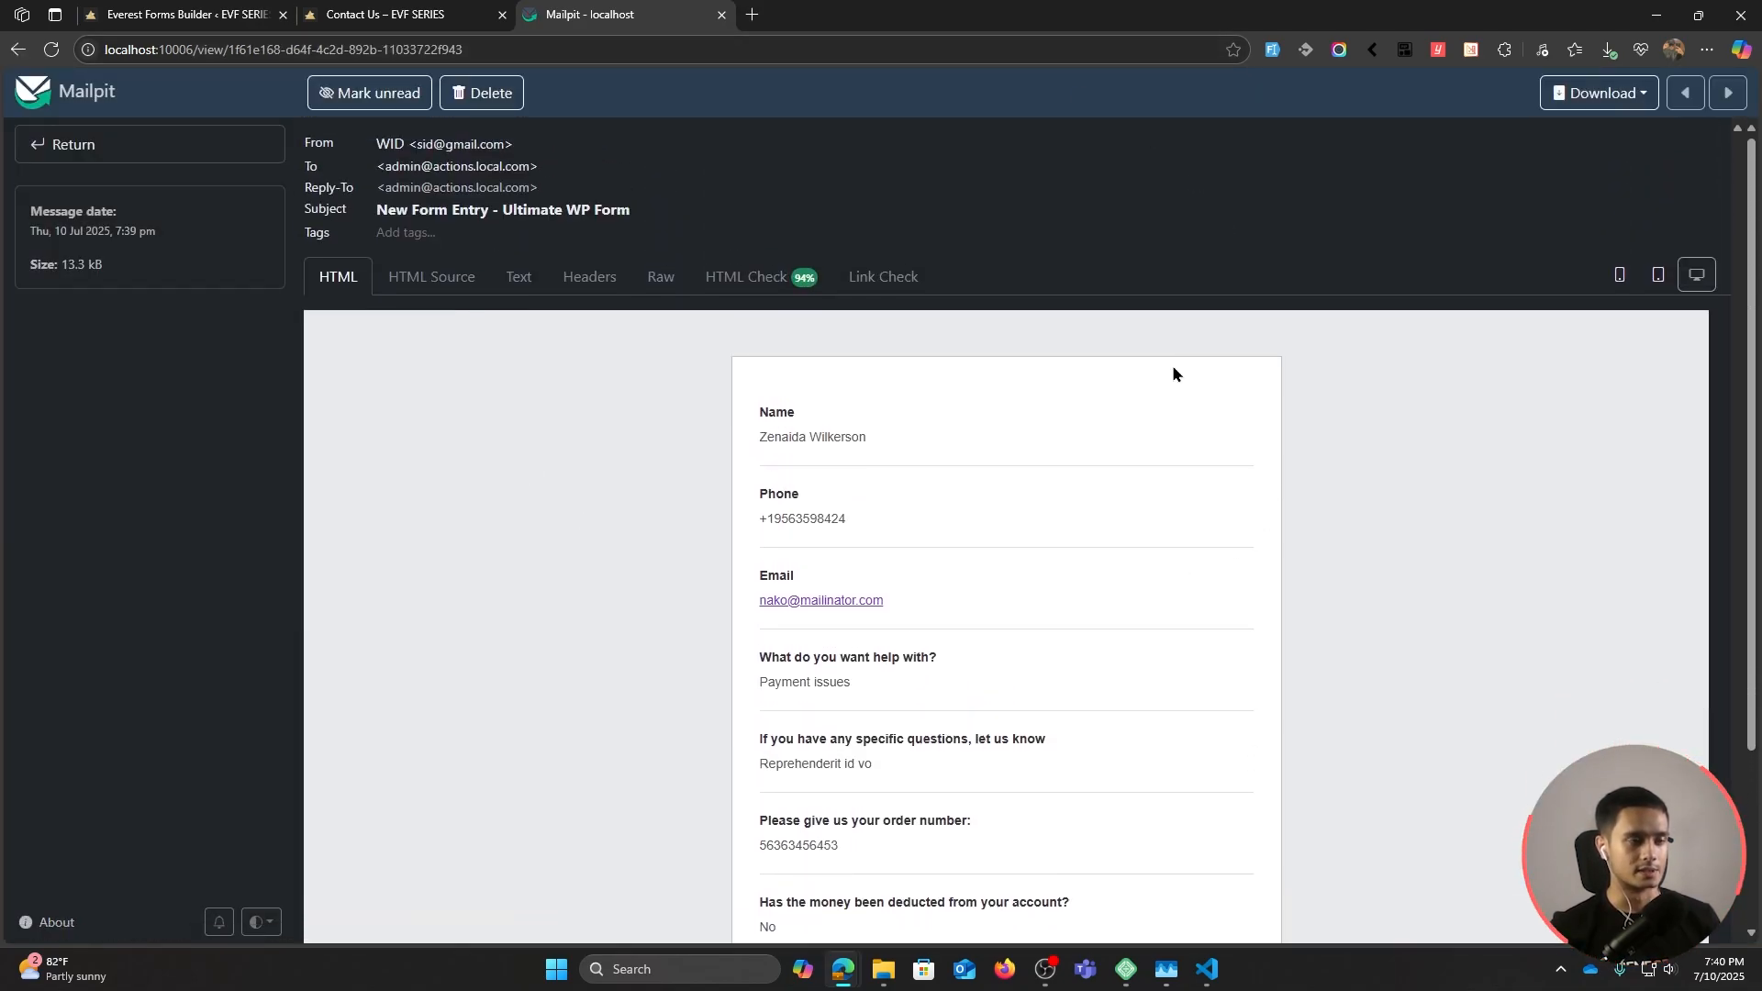
pyautogui.scroll(-1, 1173, 367)
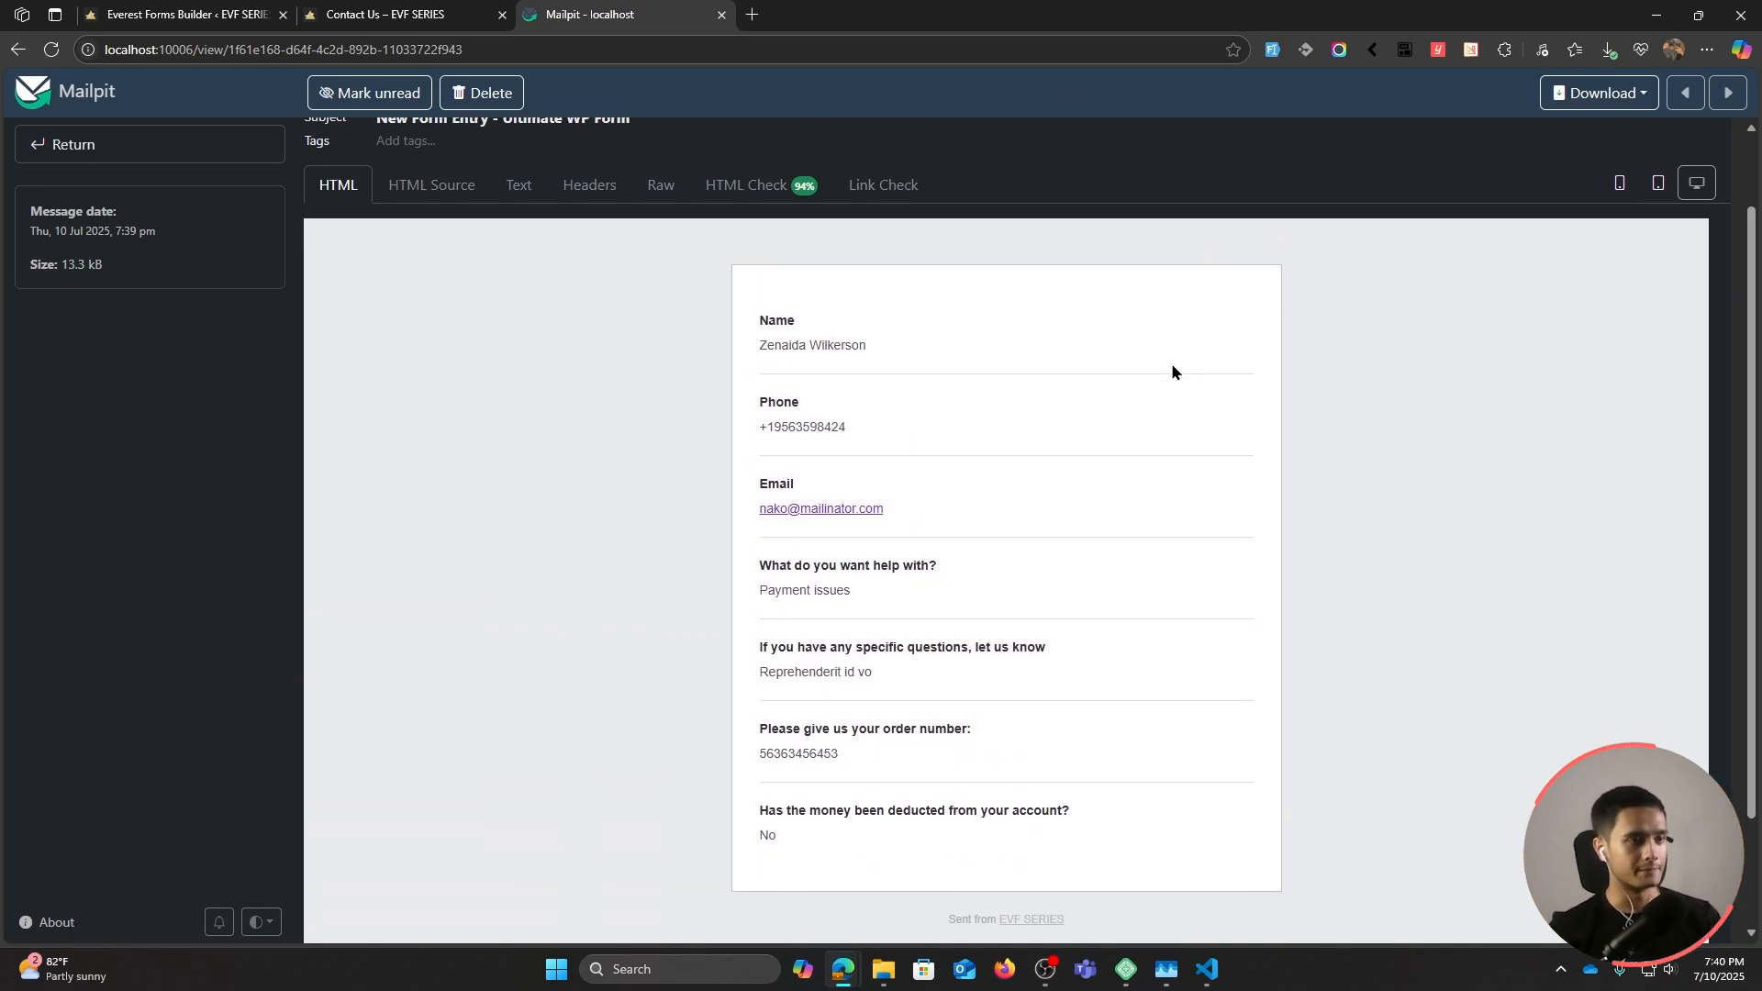
pyautogui.hotkey('ctrl', 'Tab')
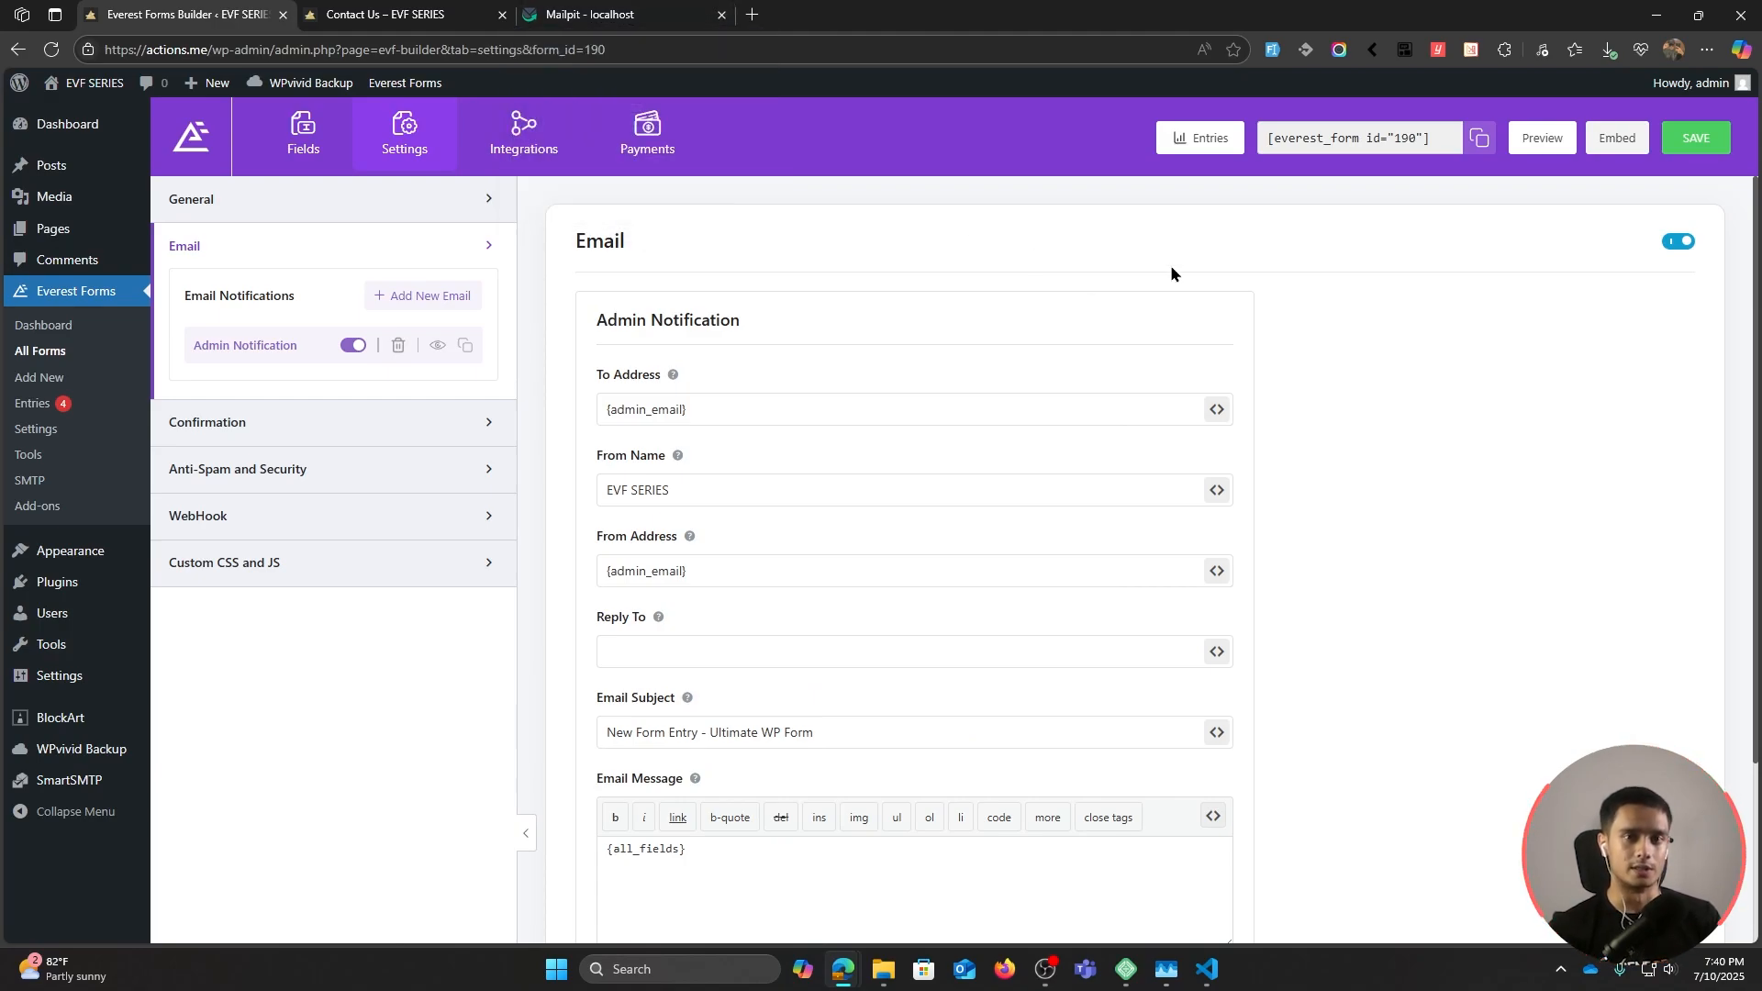
# Step: Under Settings > Email, create a new notification nicknamed 'Technical error email'
pyautogui.click(309, 139)
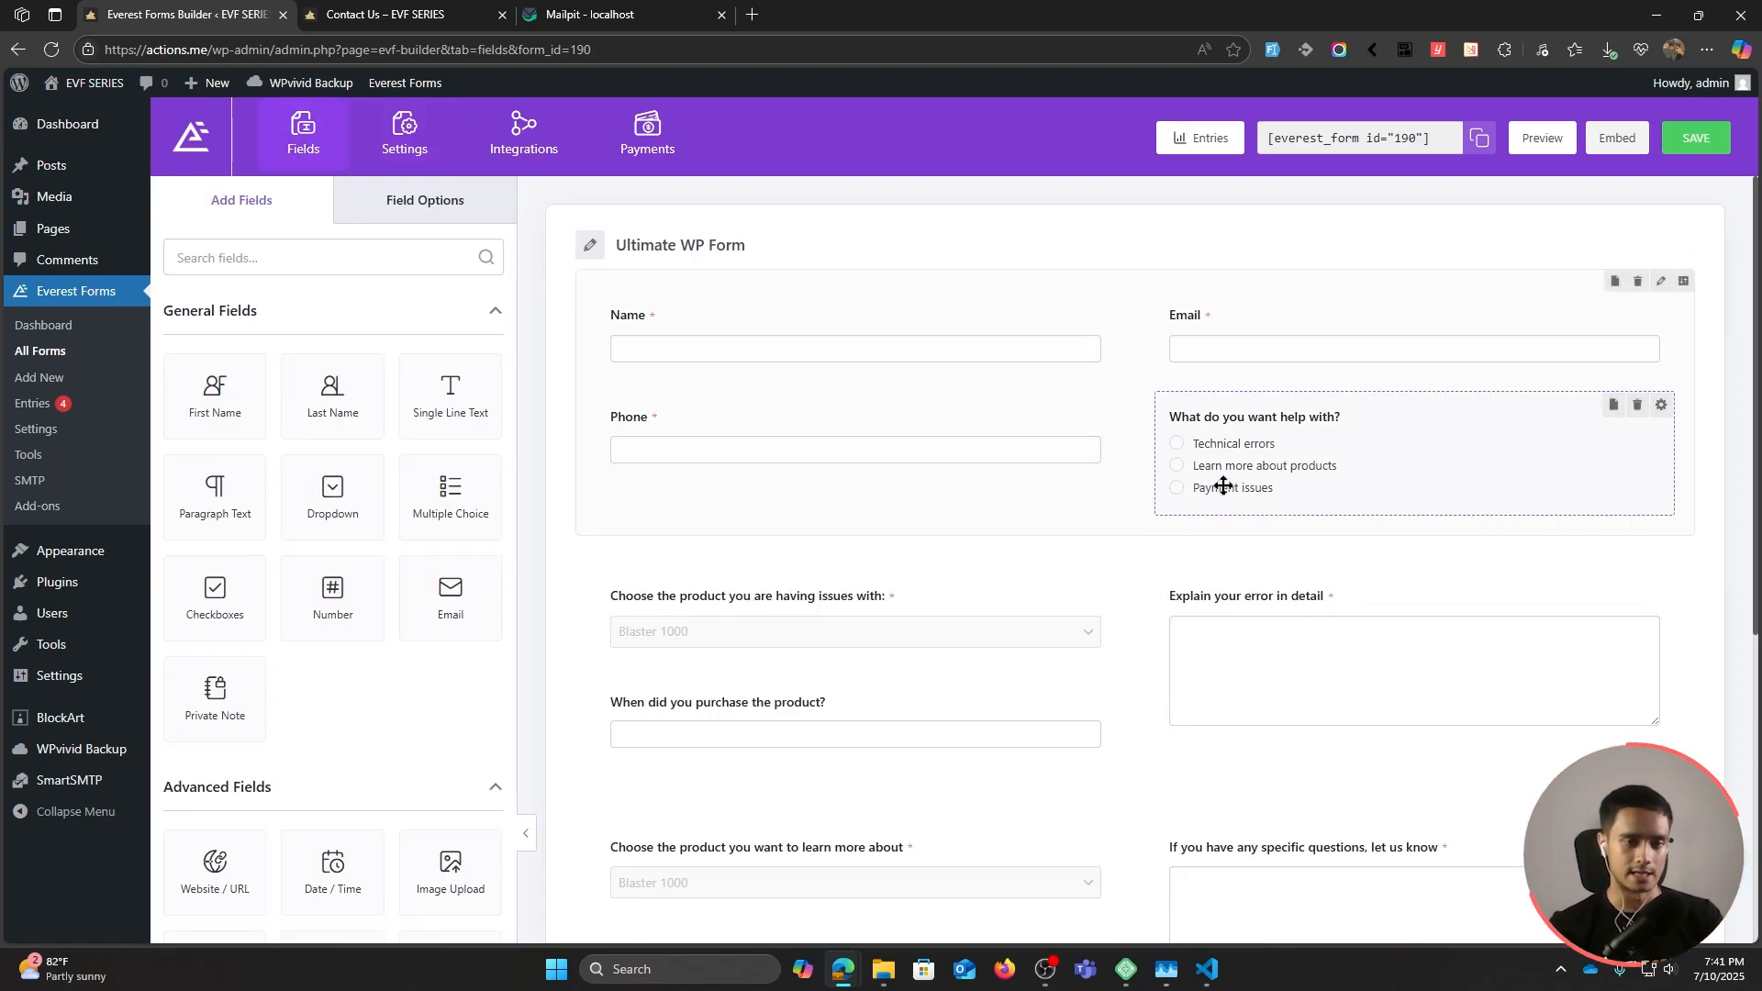
pyautogui.click(404, 138)
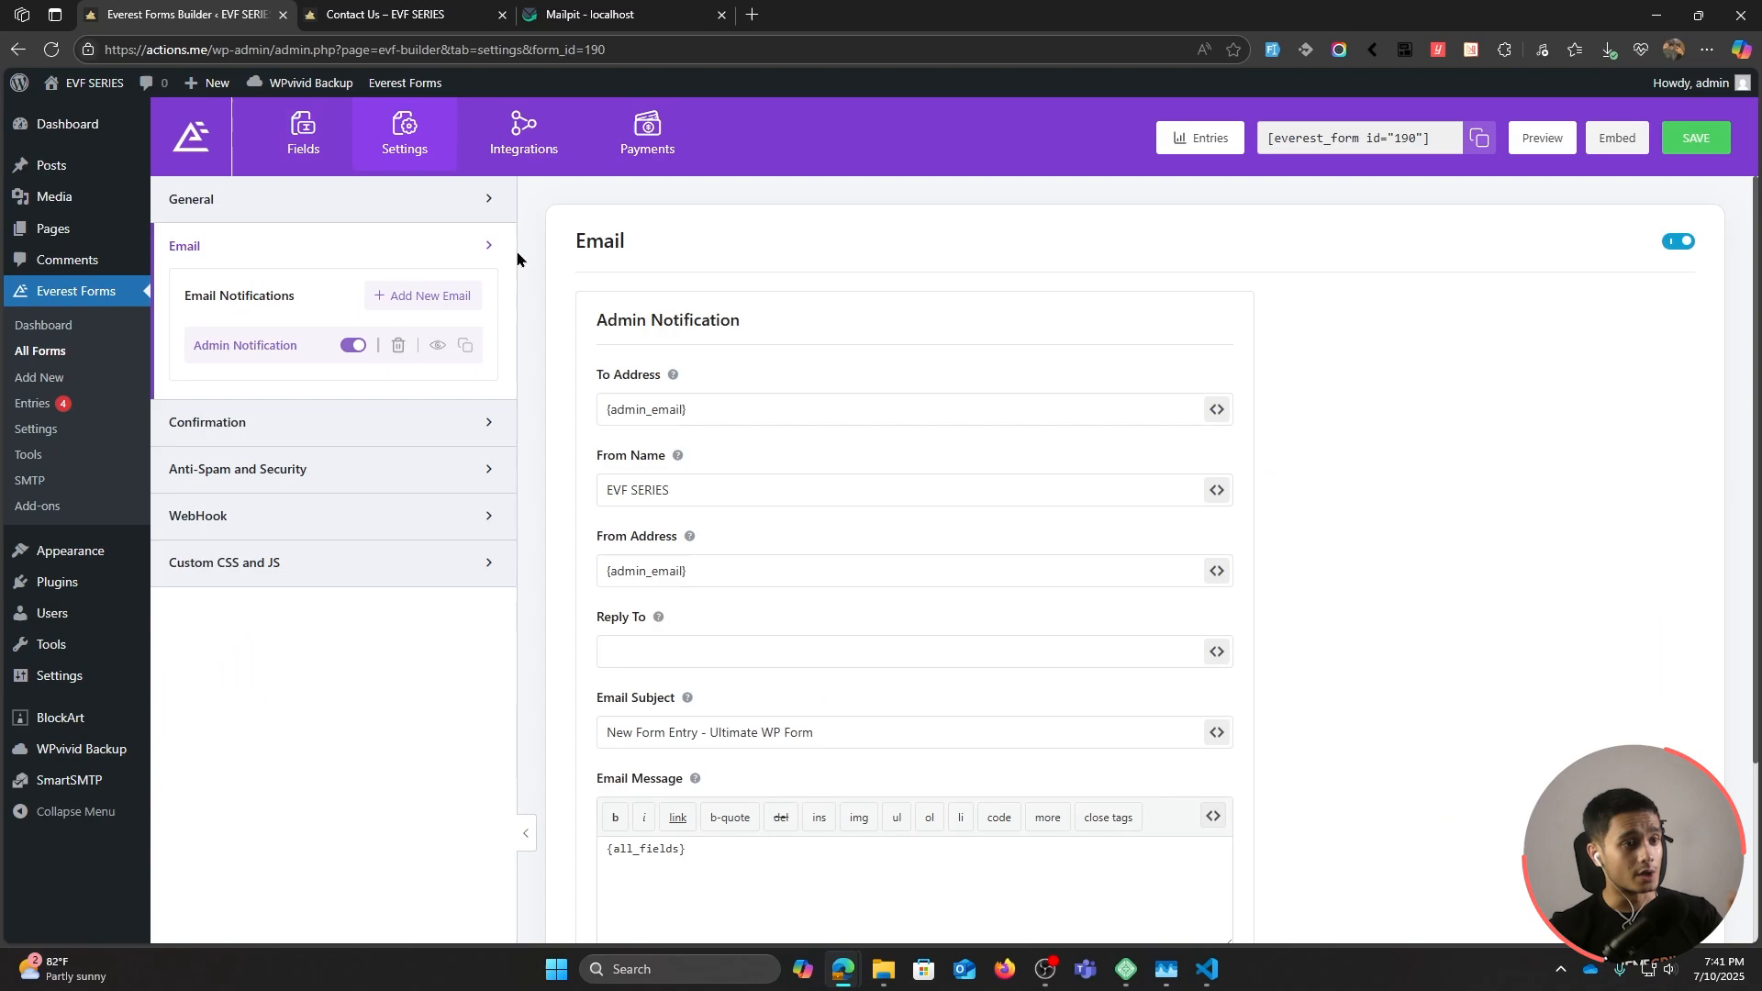
pyautogui.click(425, 298)
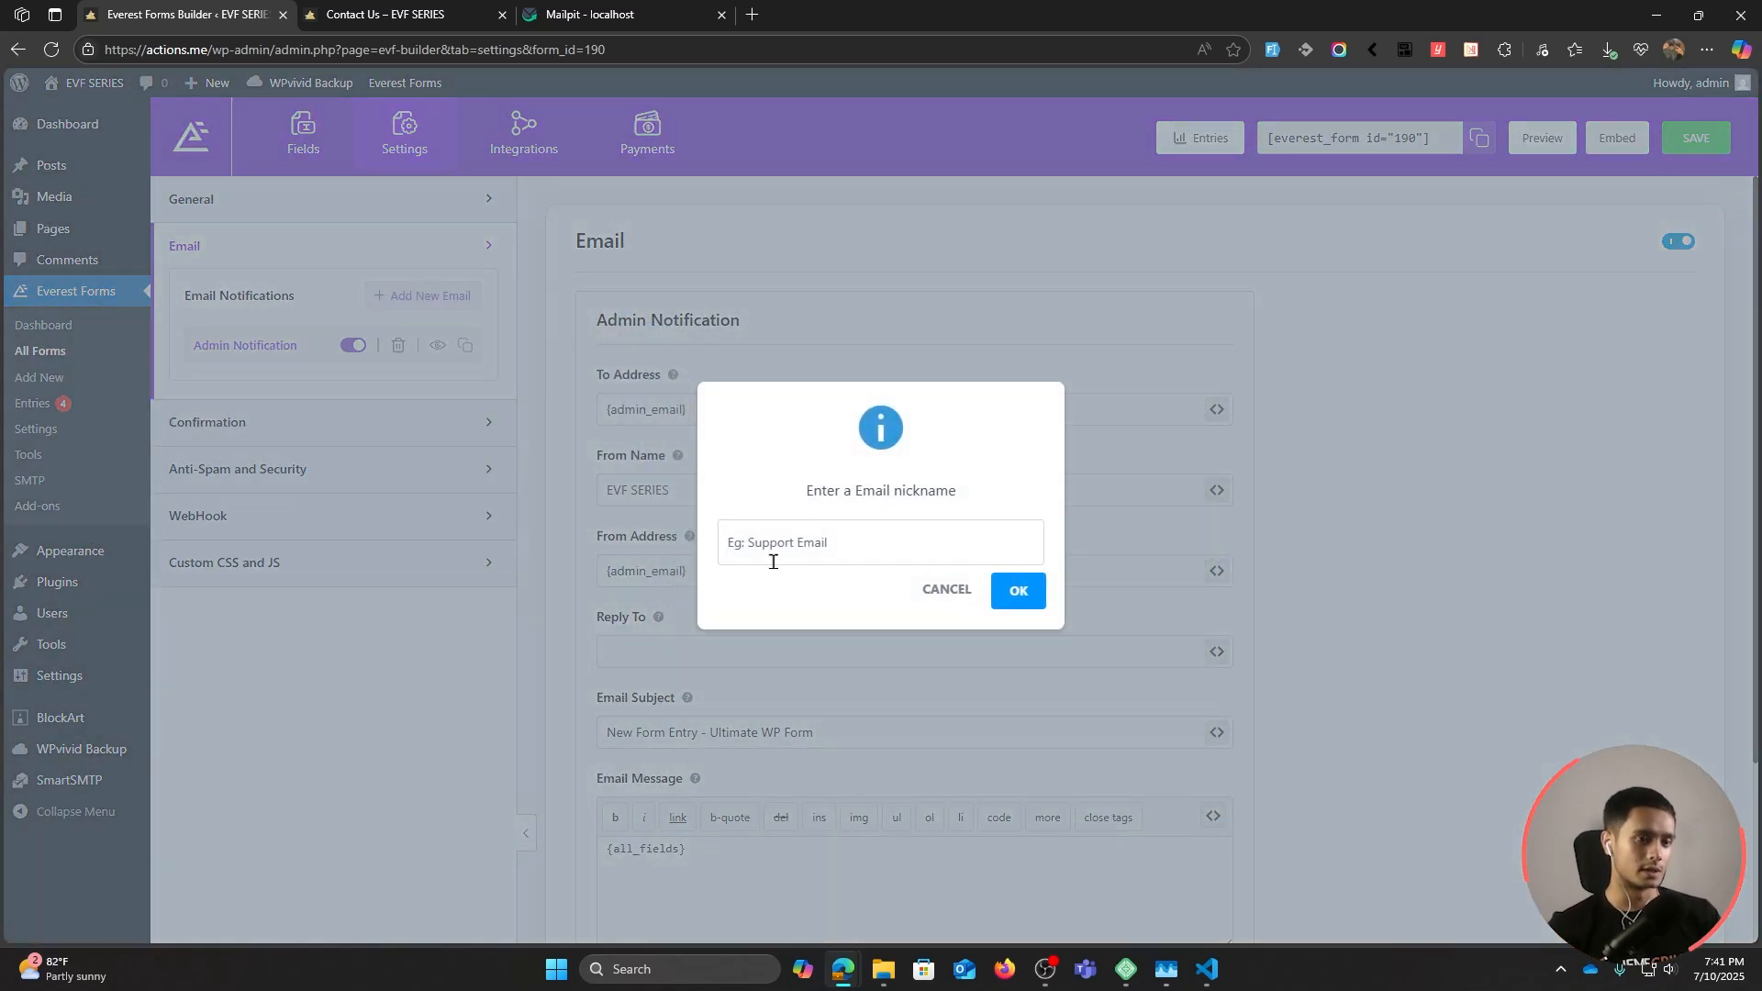
pyautogui.write('Technical erroe')
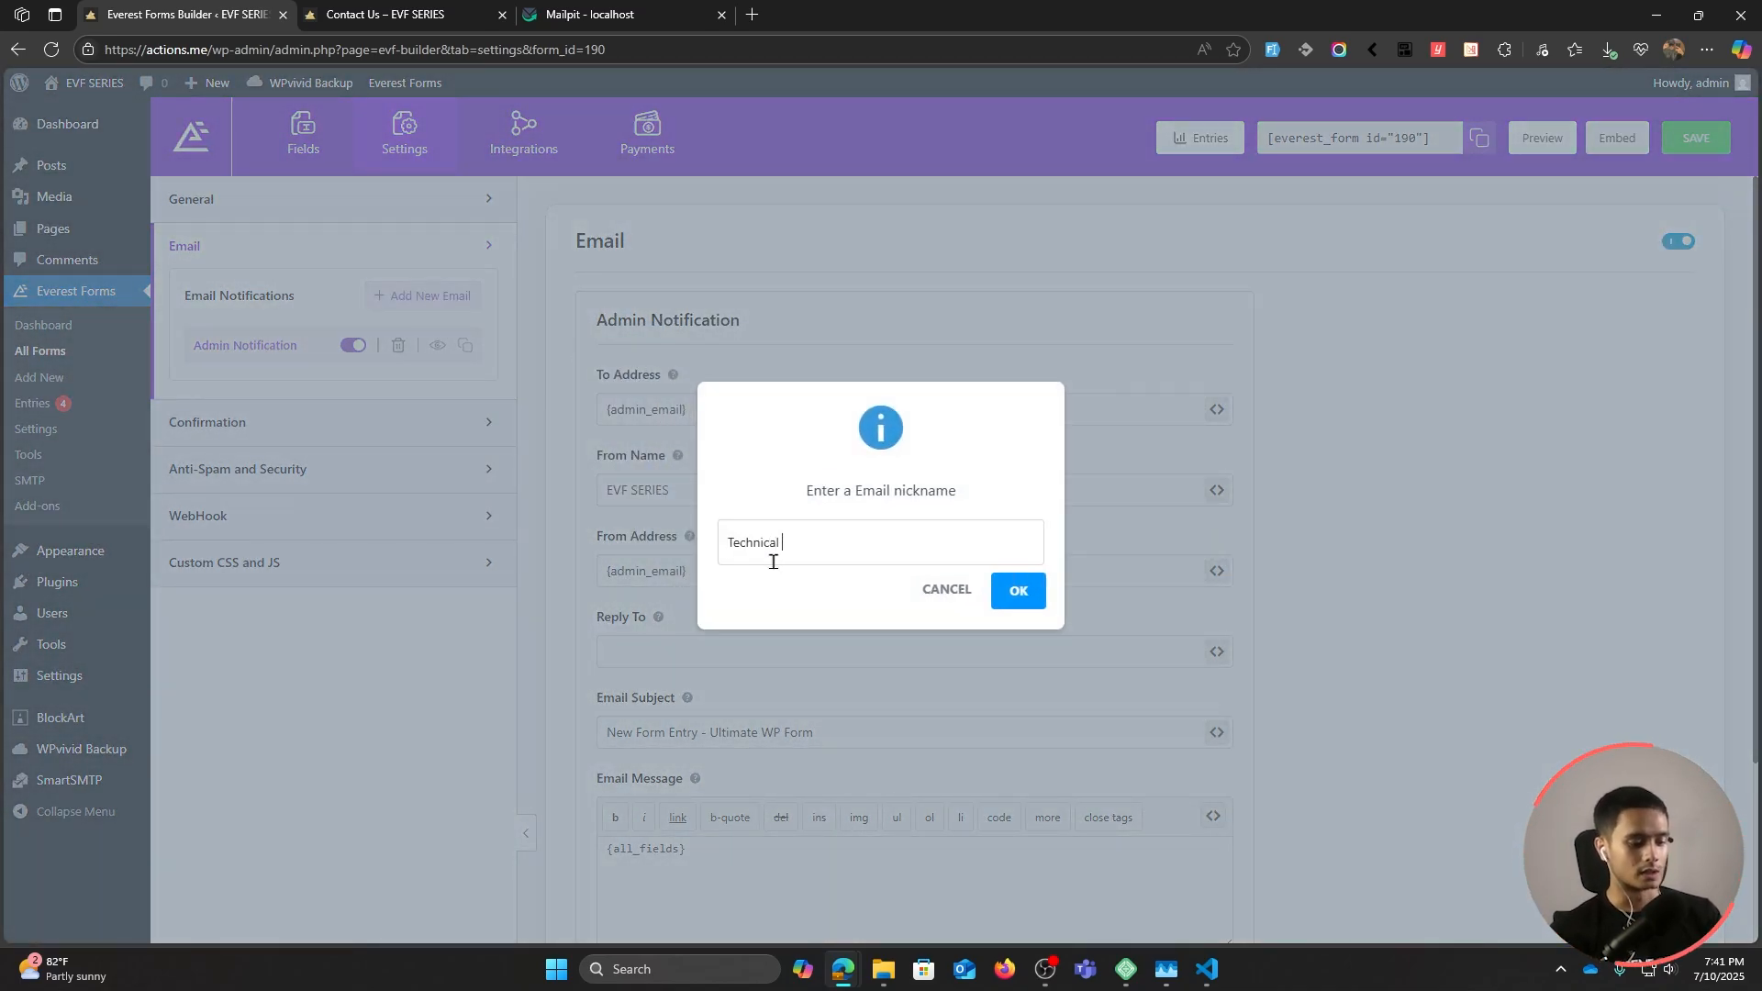
pyautogui.press('BackSpace')
pyautogui.press('BackSpace')
pyautogui.write('r email')
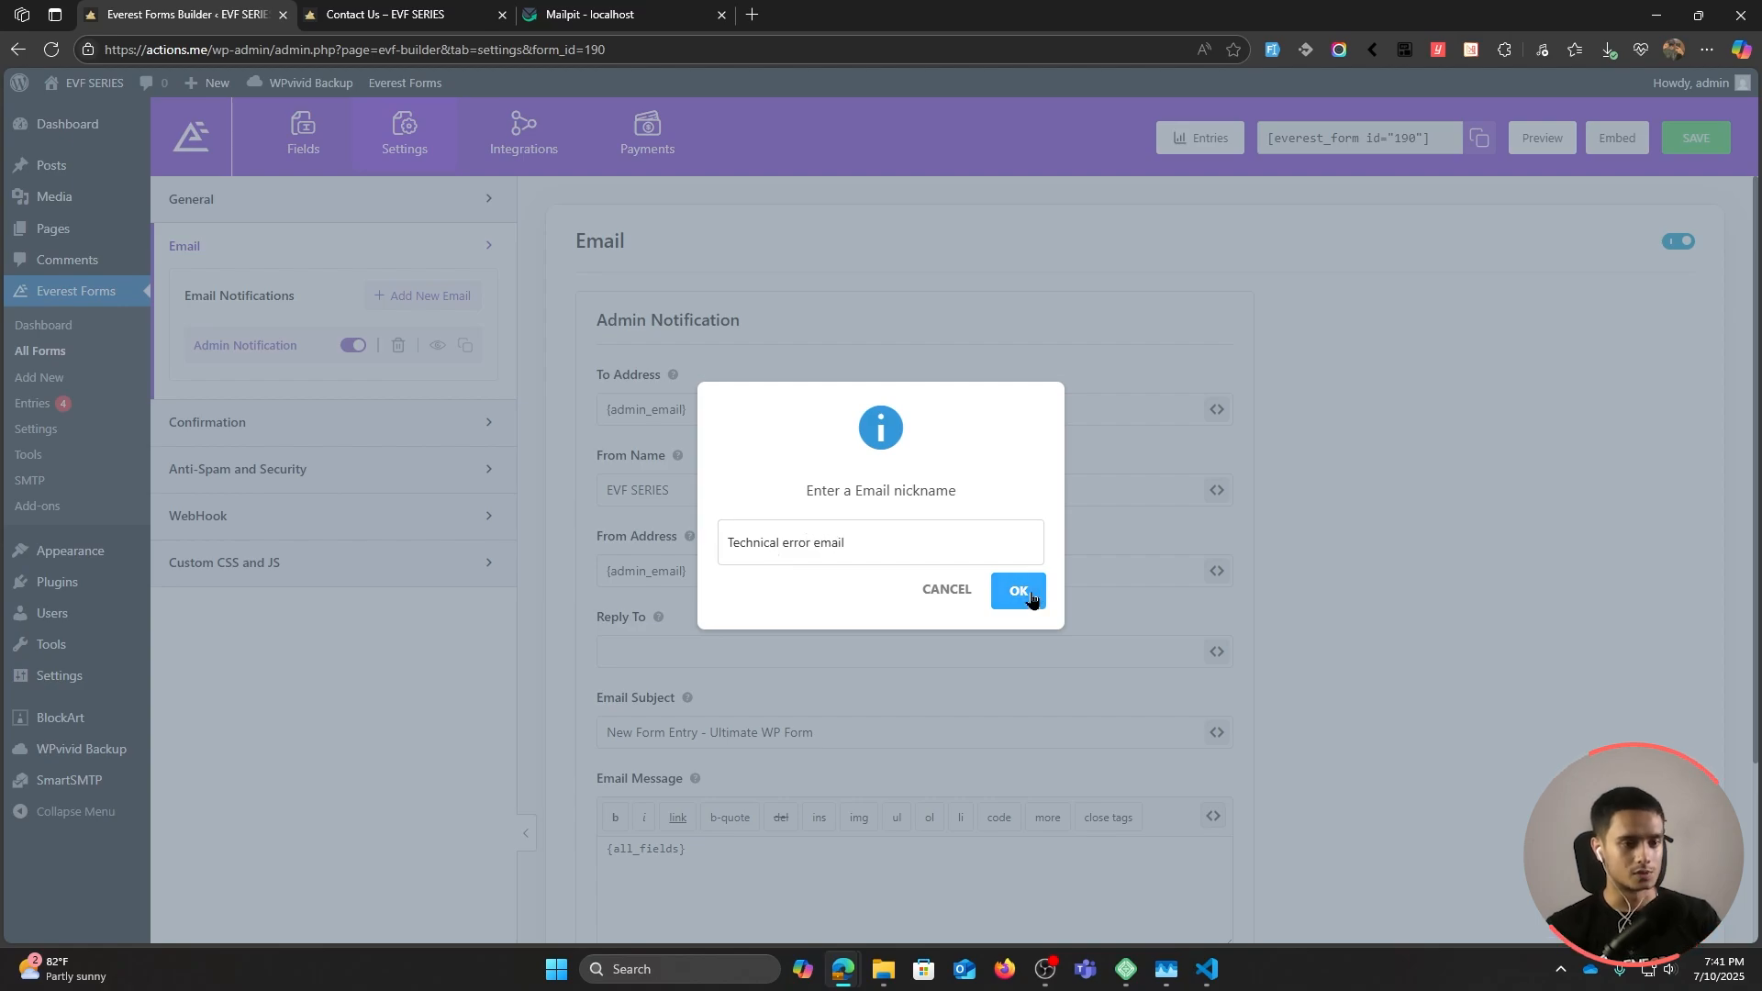
pyautogui.click(1016, 591)
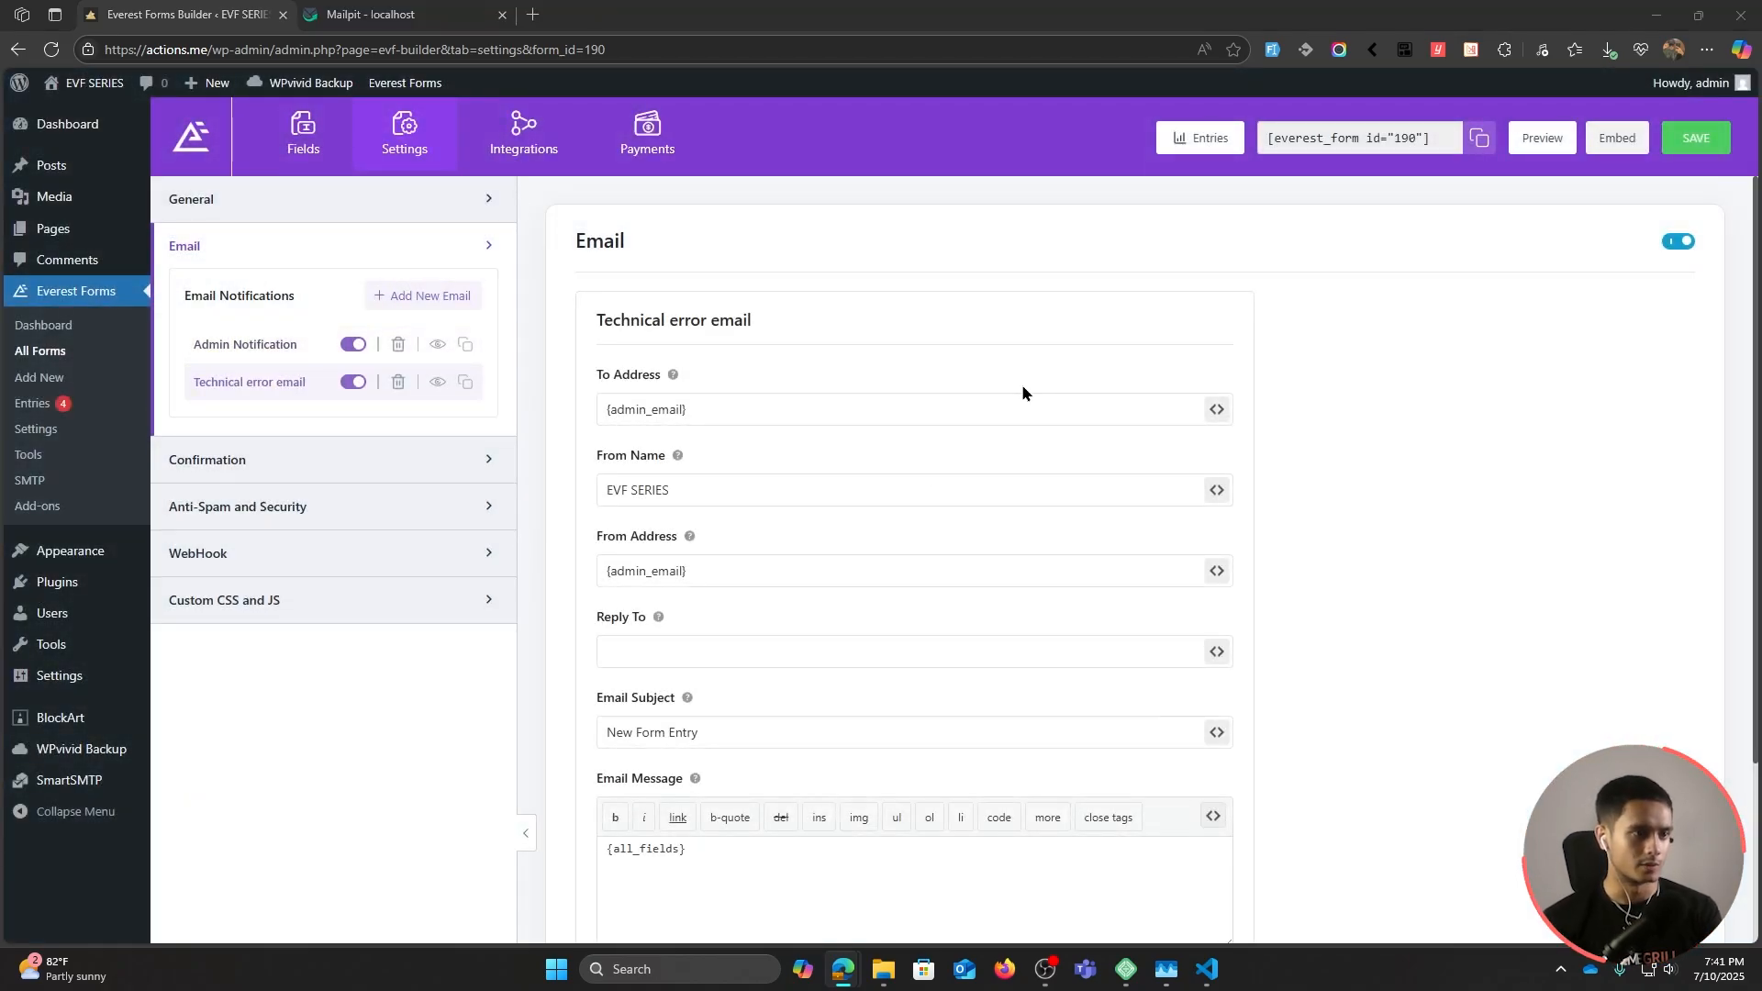
# Step: Clear the To Address and set it to the form's Email field smart tag
pyautogui.scroll(-1, 994, 382)
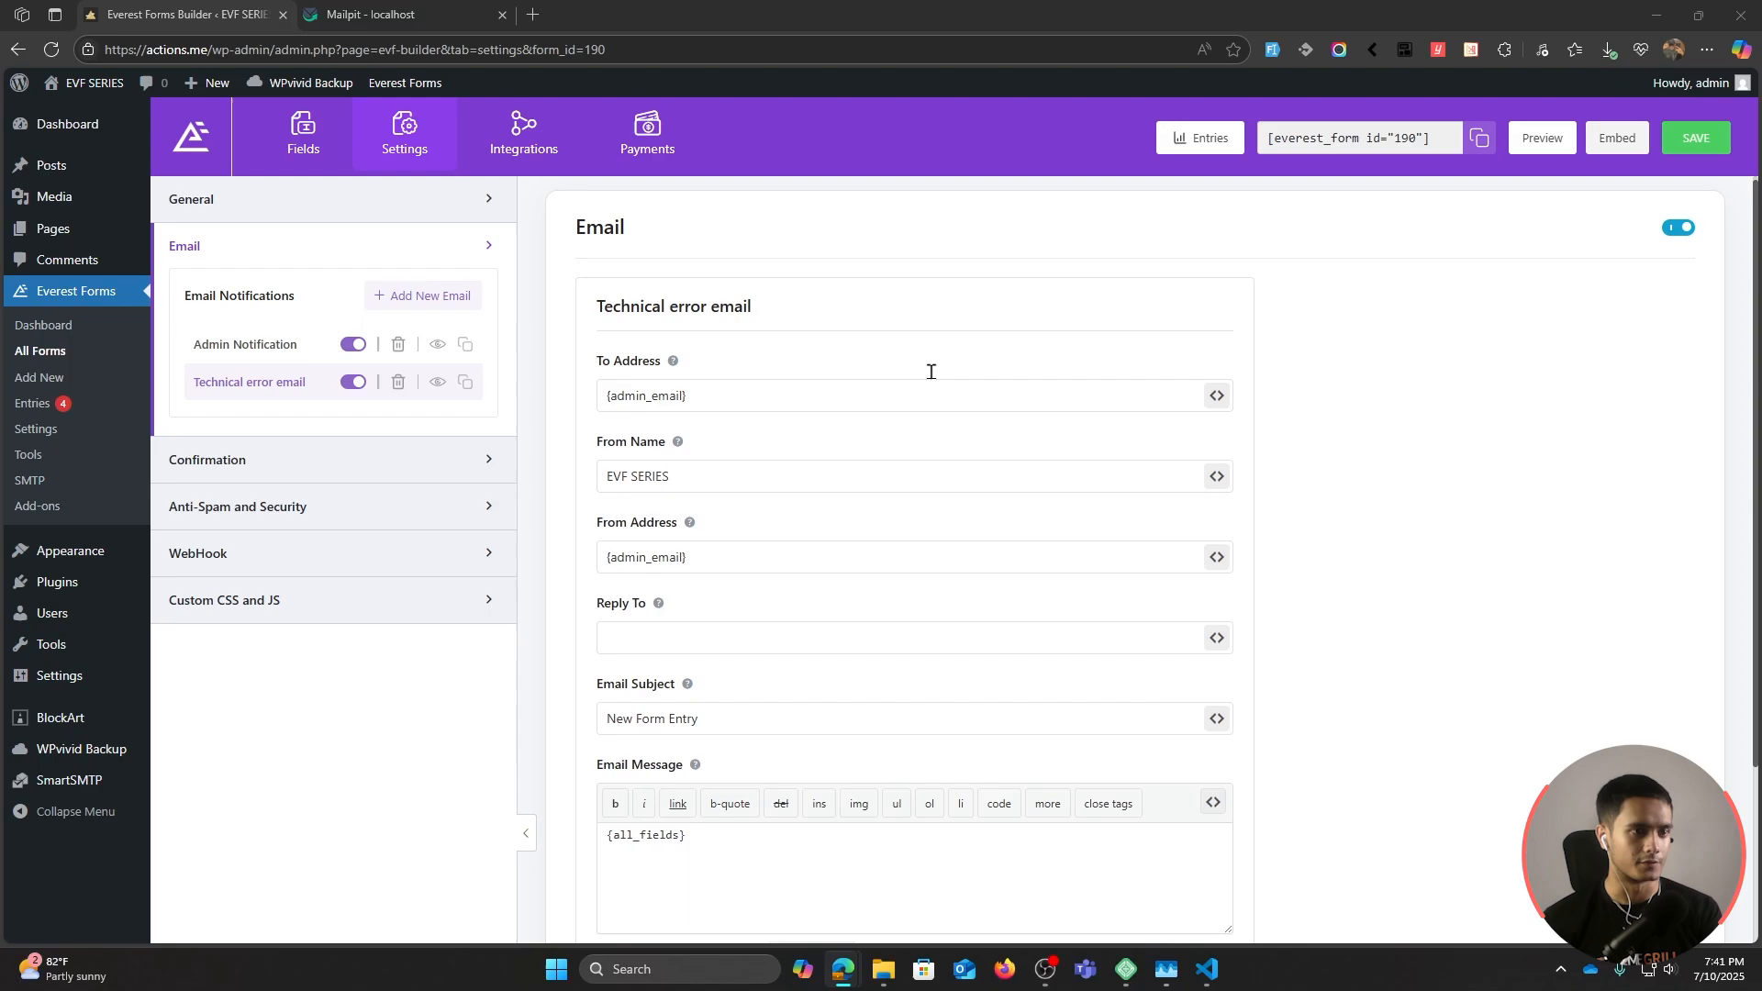
pyautogui.tripleClick(708, 319)
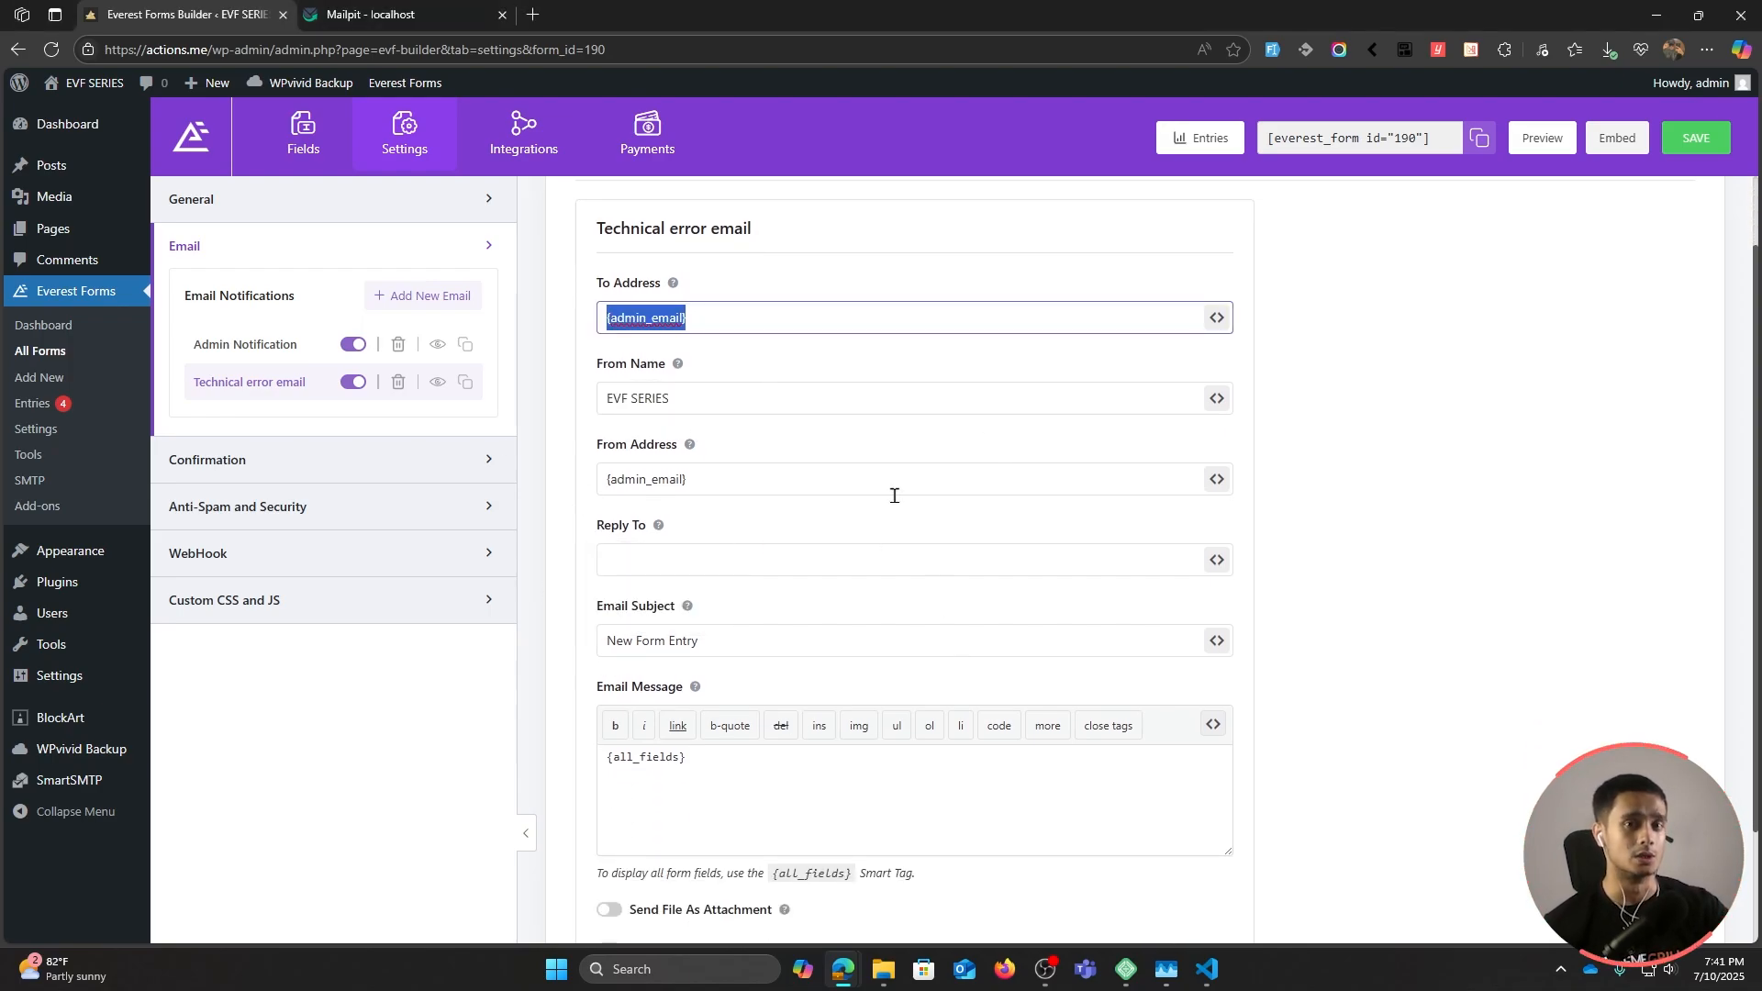
pyautogui.click(716, 317)
pyautogui.hotkey('ctrl', 'a')
pyautogui.press('BackSpace')
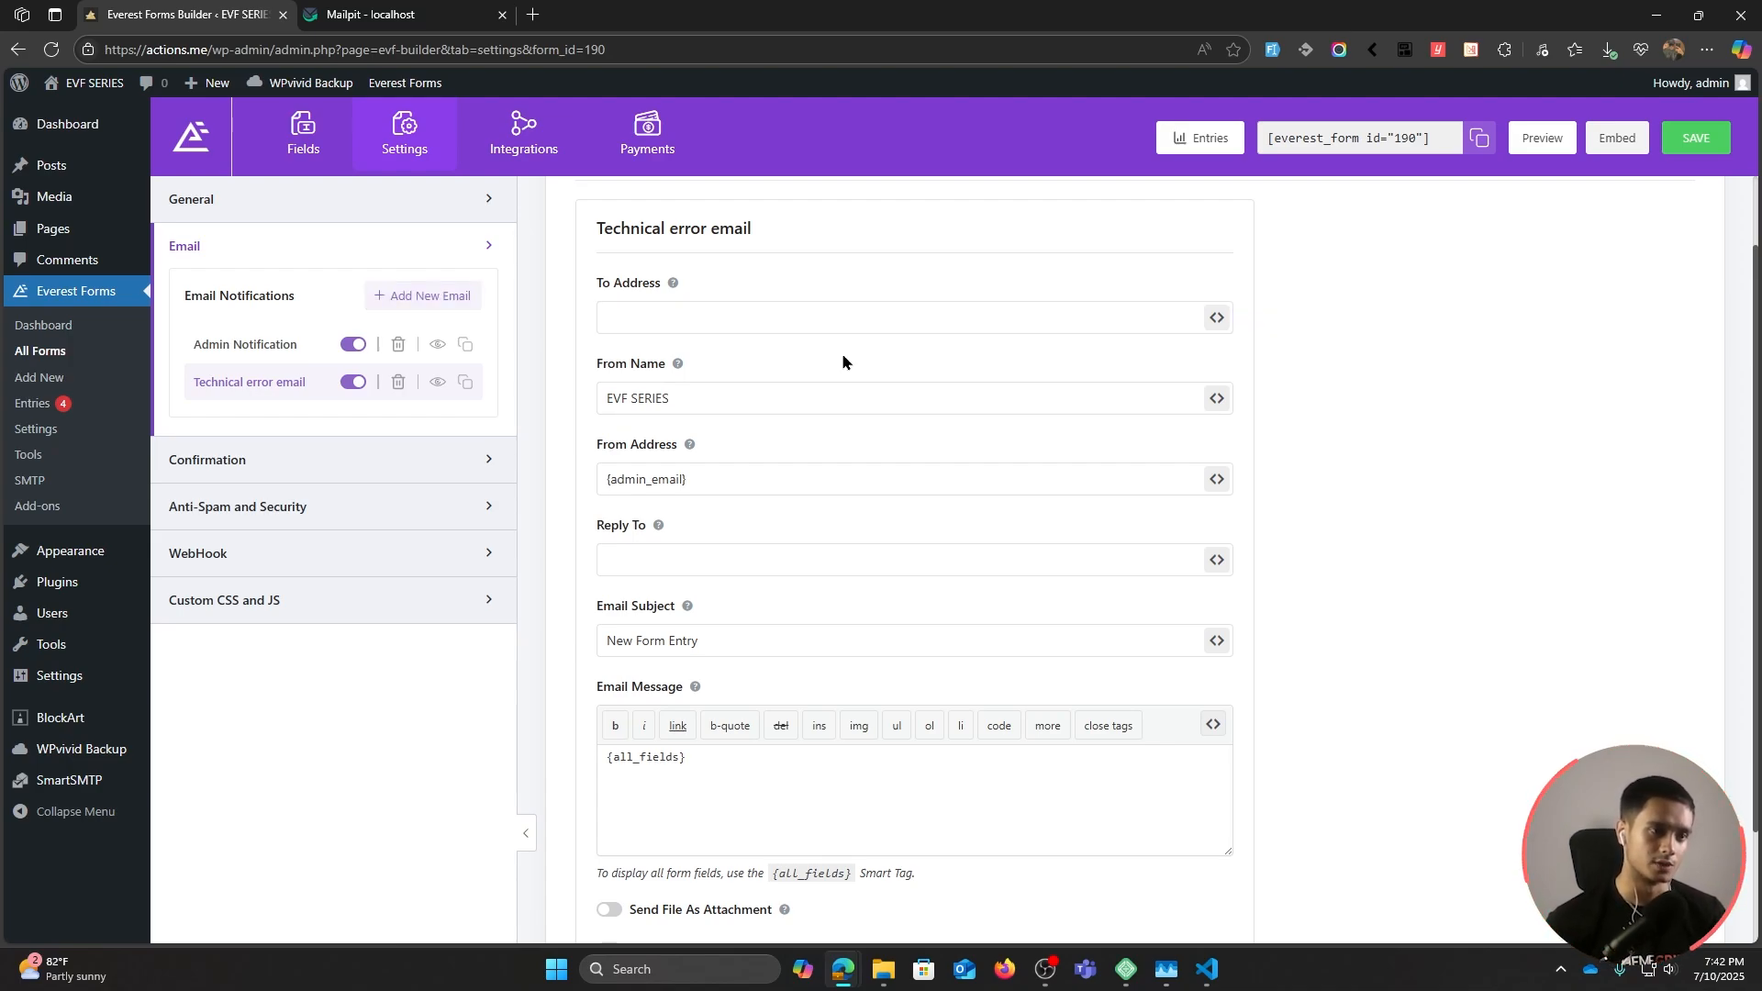
pyautogui.click(1218, 323)
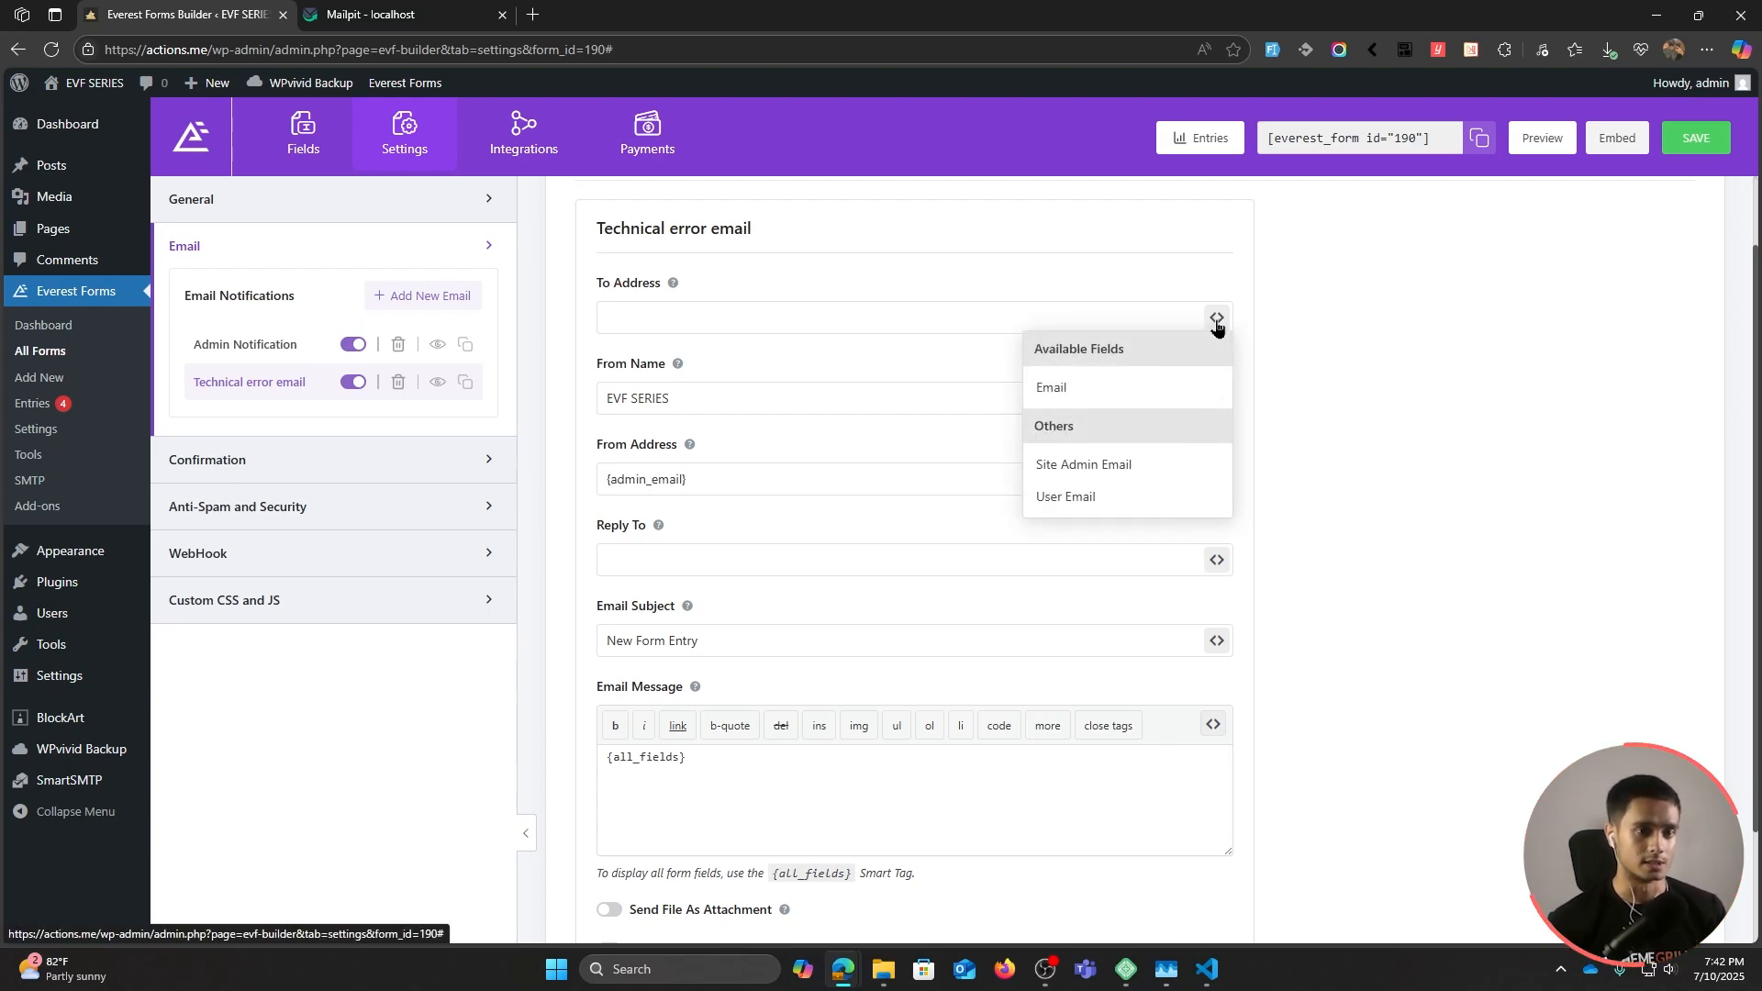
pyautogui.click(1095, 391)
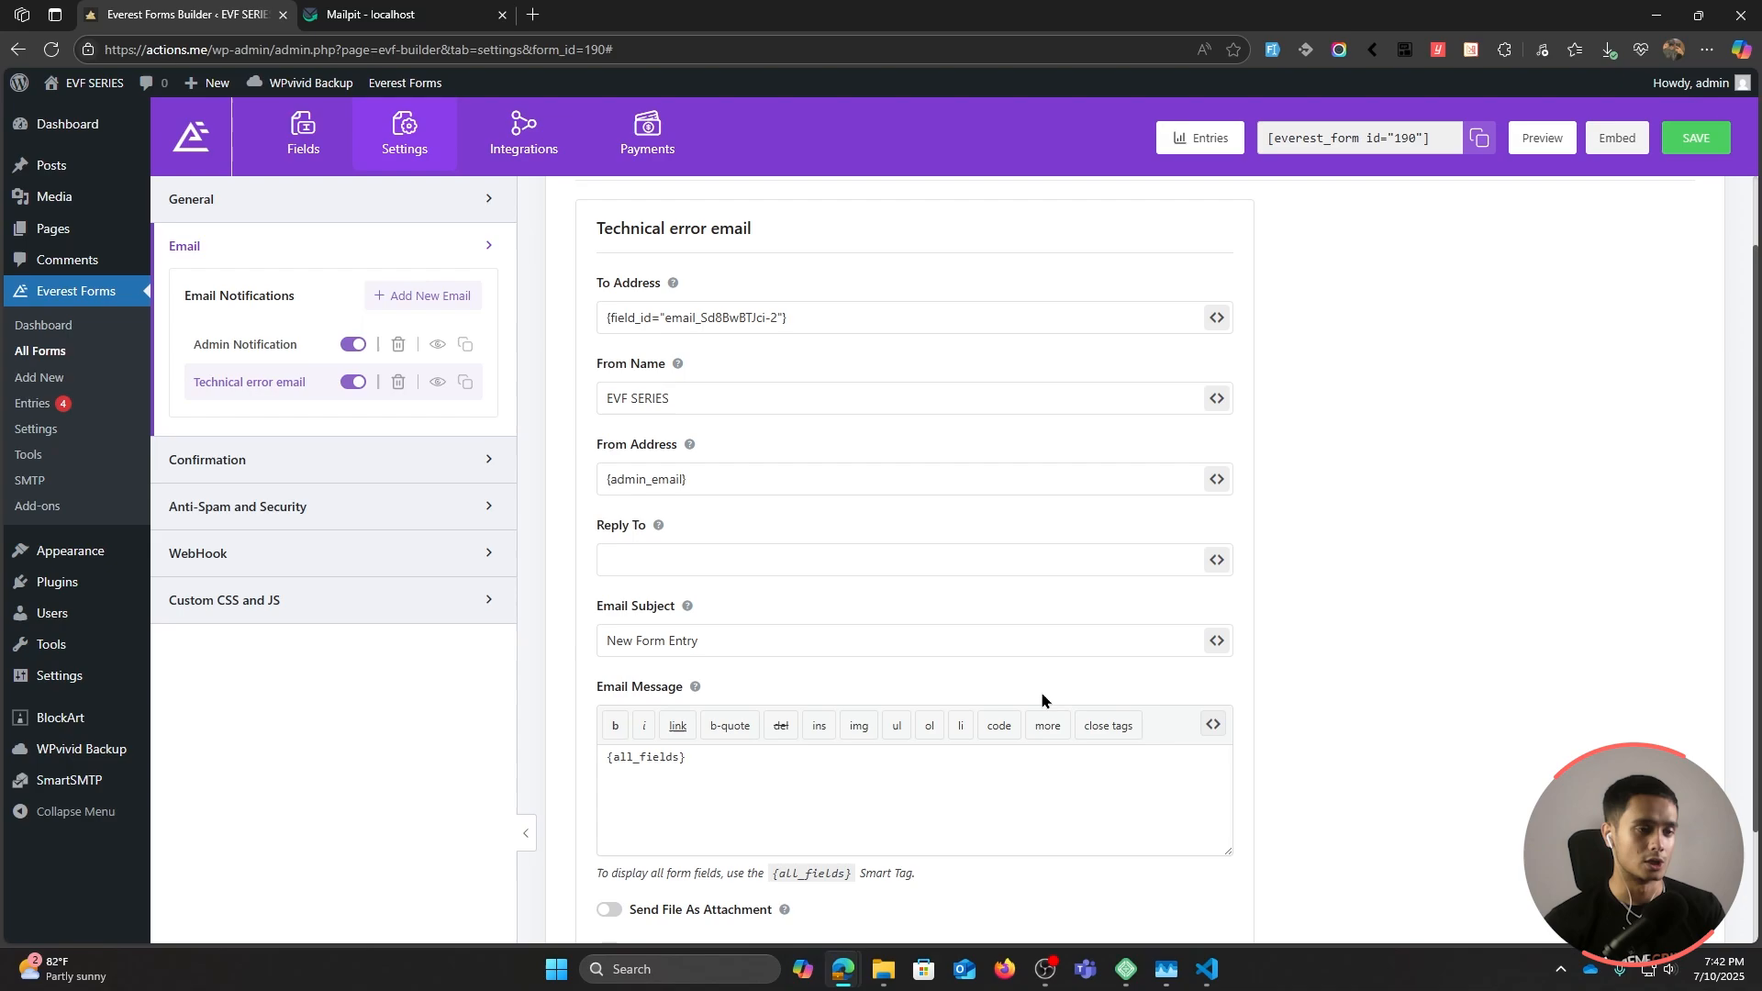
# Step: Set the From Name to 'Zamkai Products', leaving the From Address unchanged
pyautogui.moveTo(719, 386); pyautogui.dragTo(514, 384)
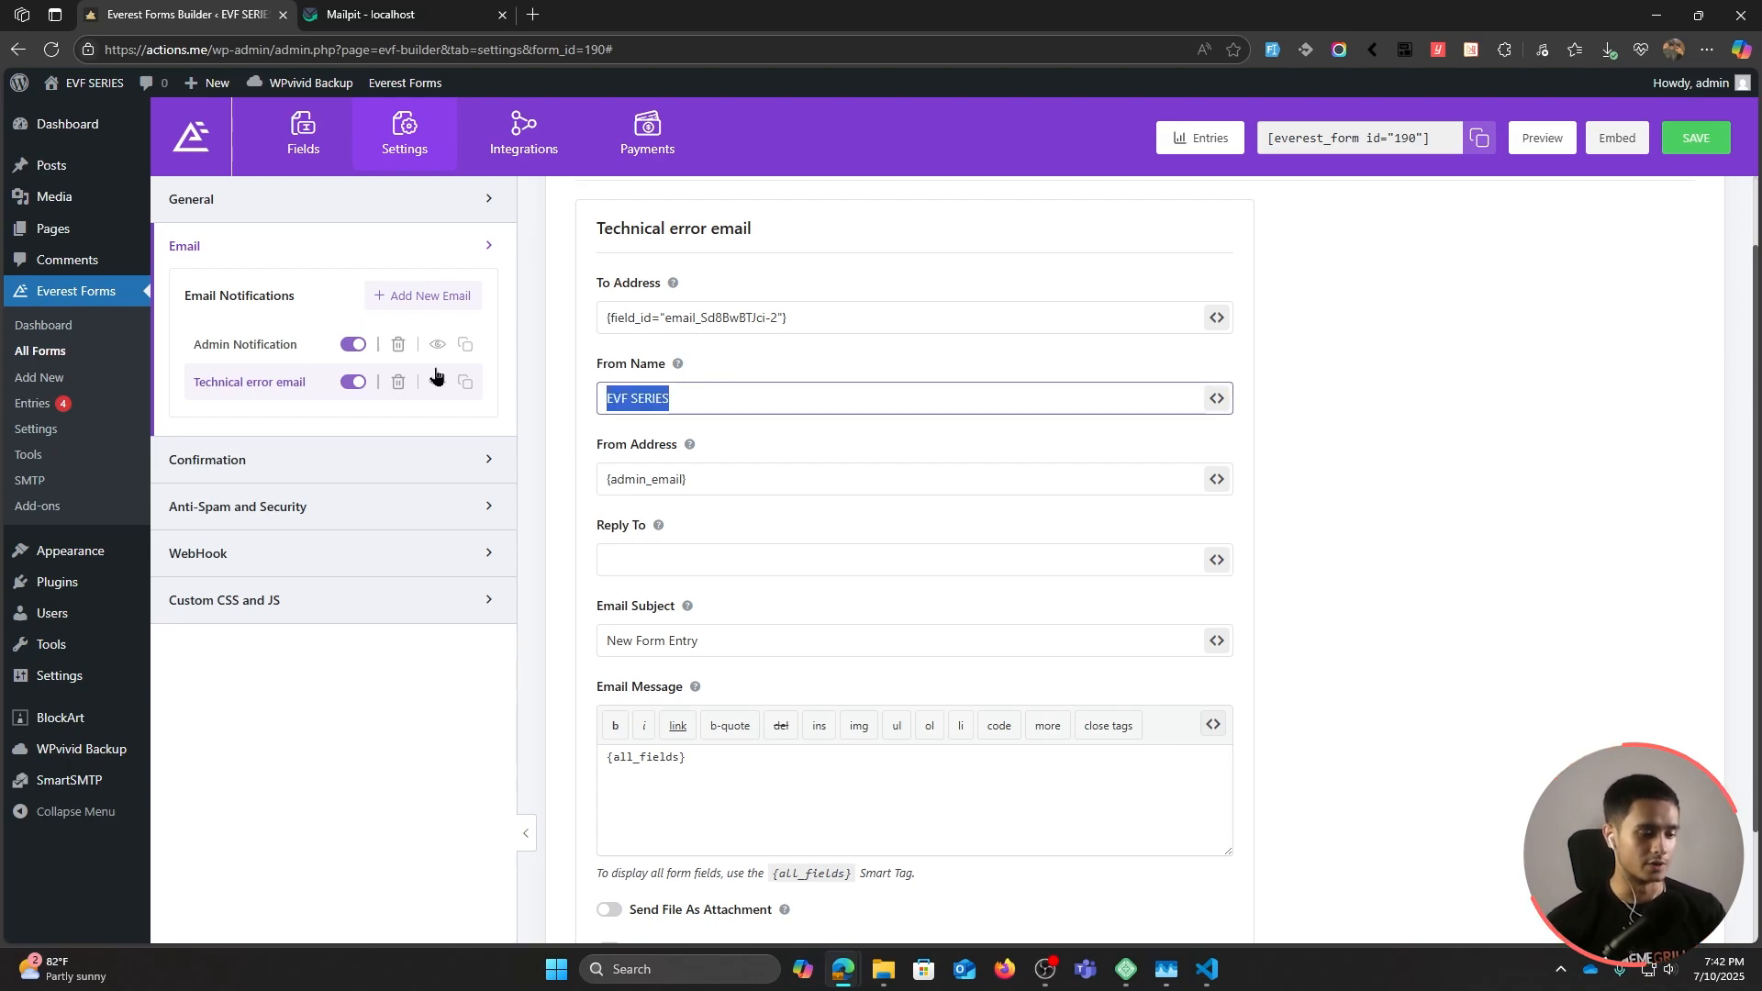
pyautogui.write('Zamkai Products')
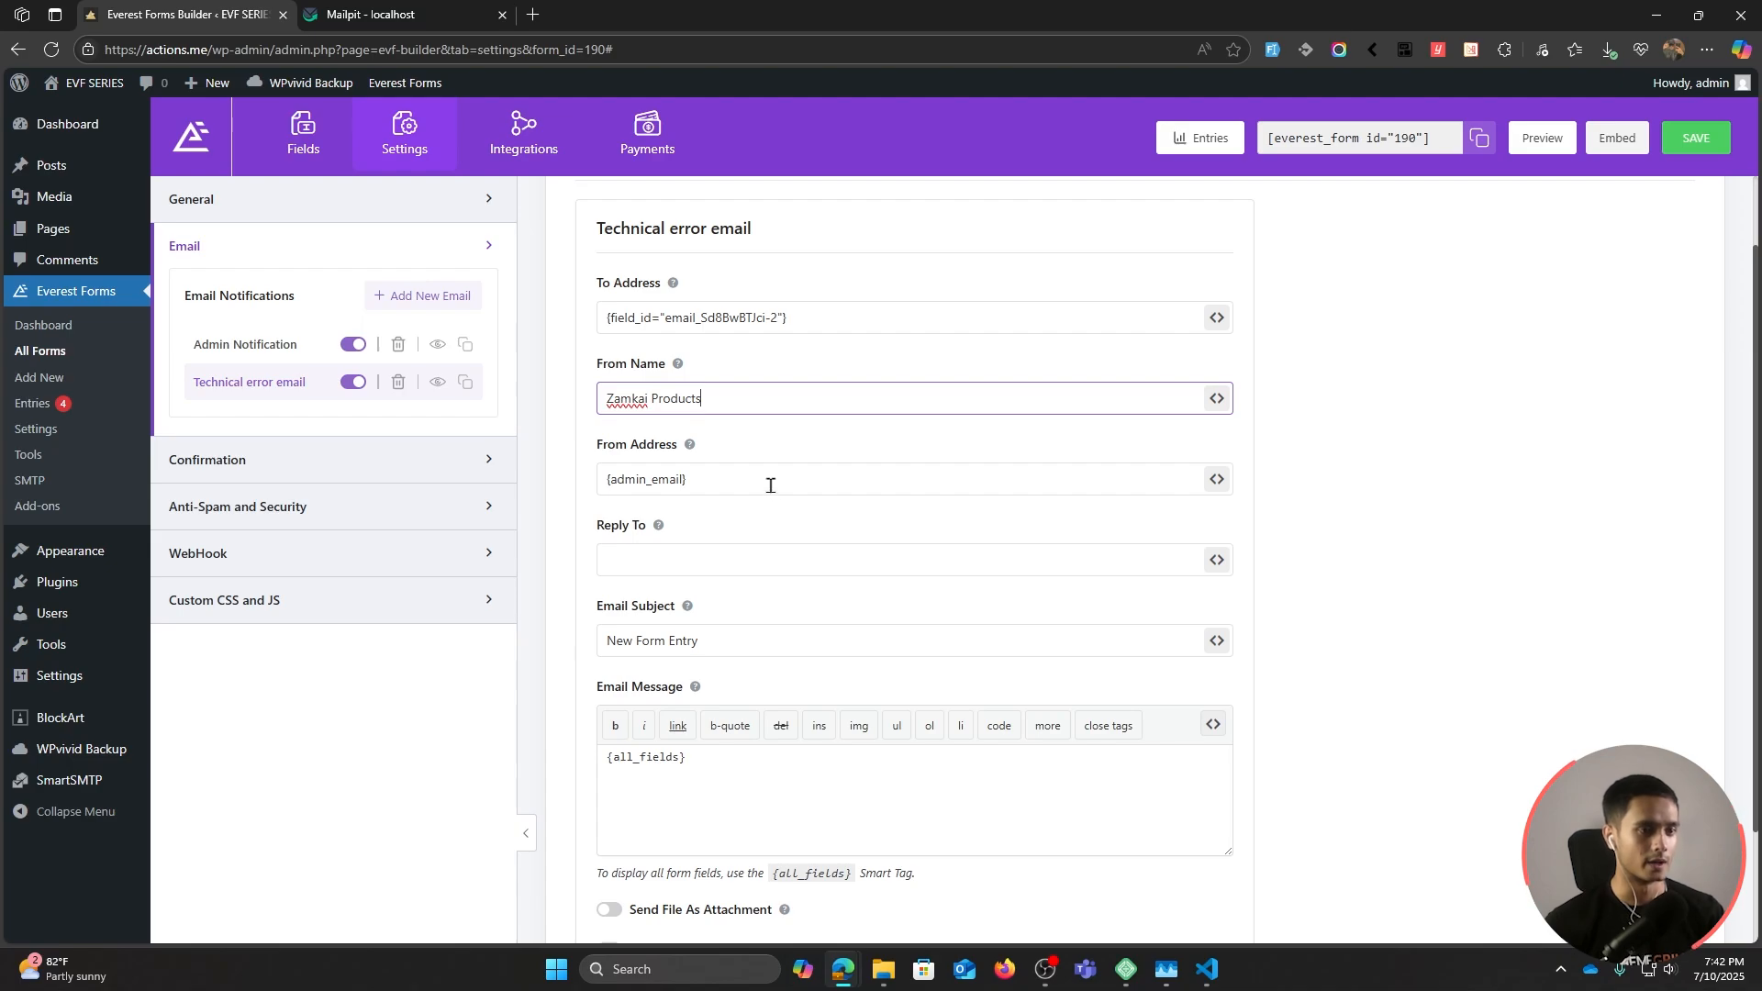
pyautogui.moveTo(777, 480); pyautogui.dragTo(547, 479)
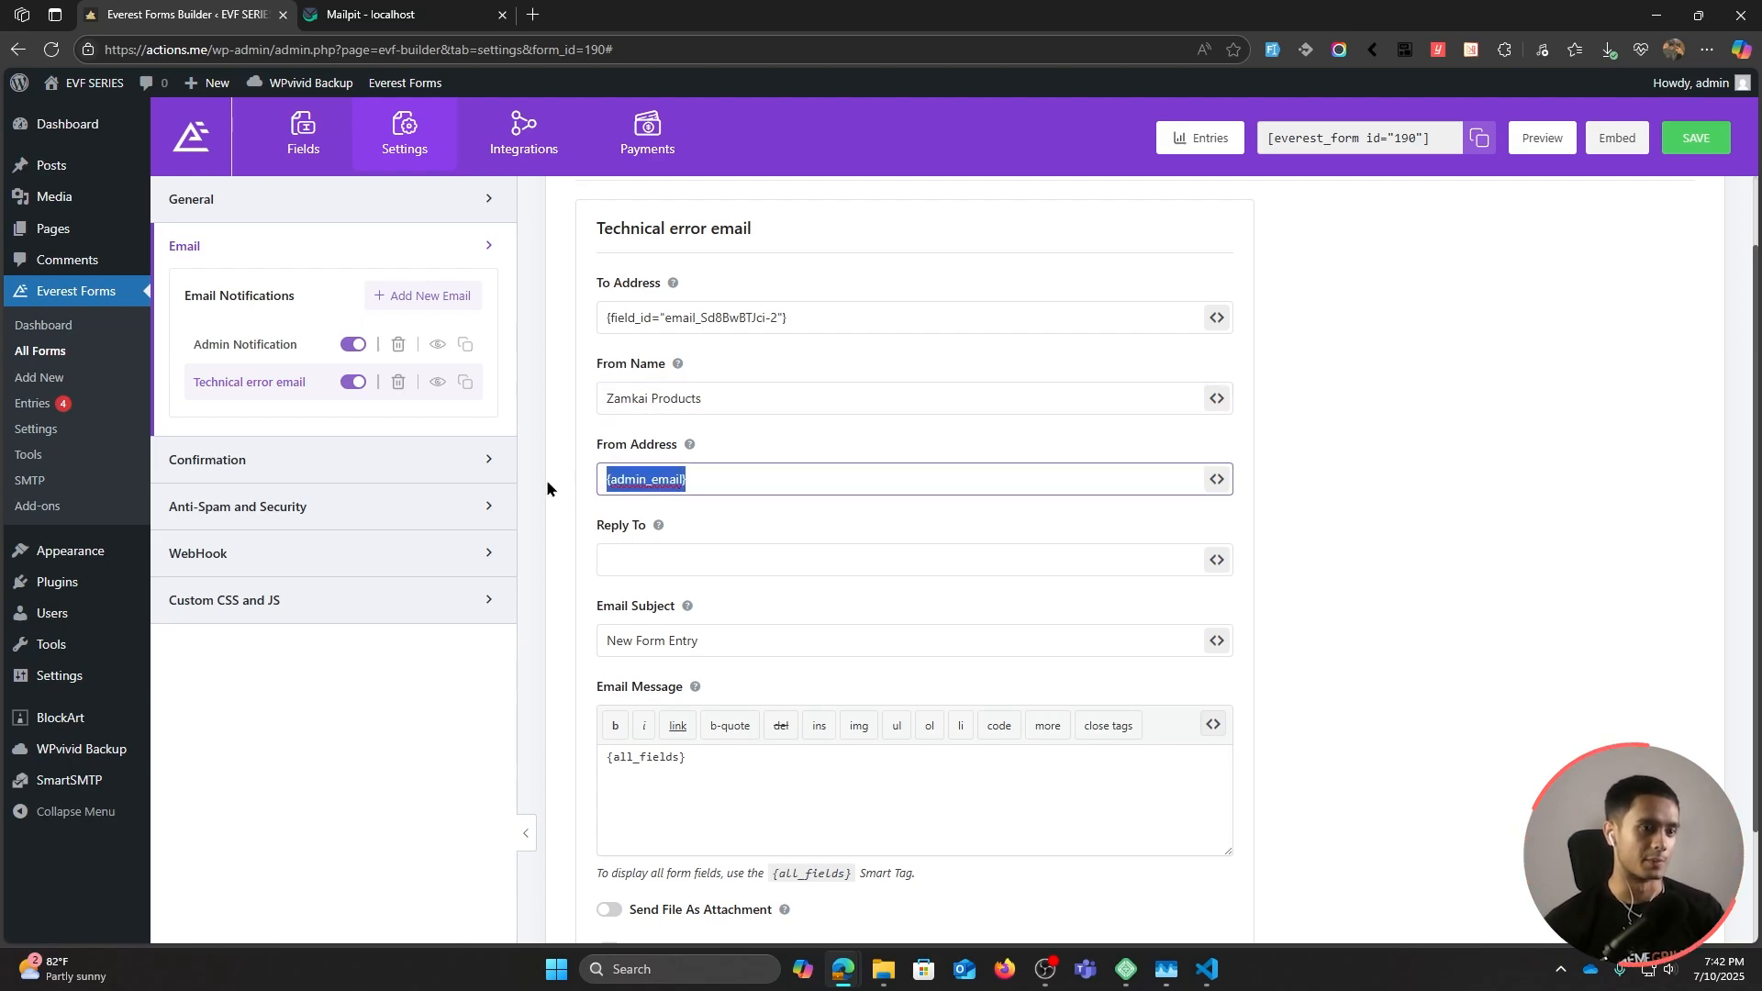
pyautogui.click(793, 477)
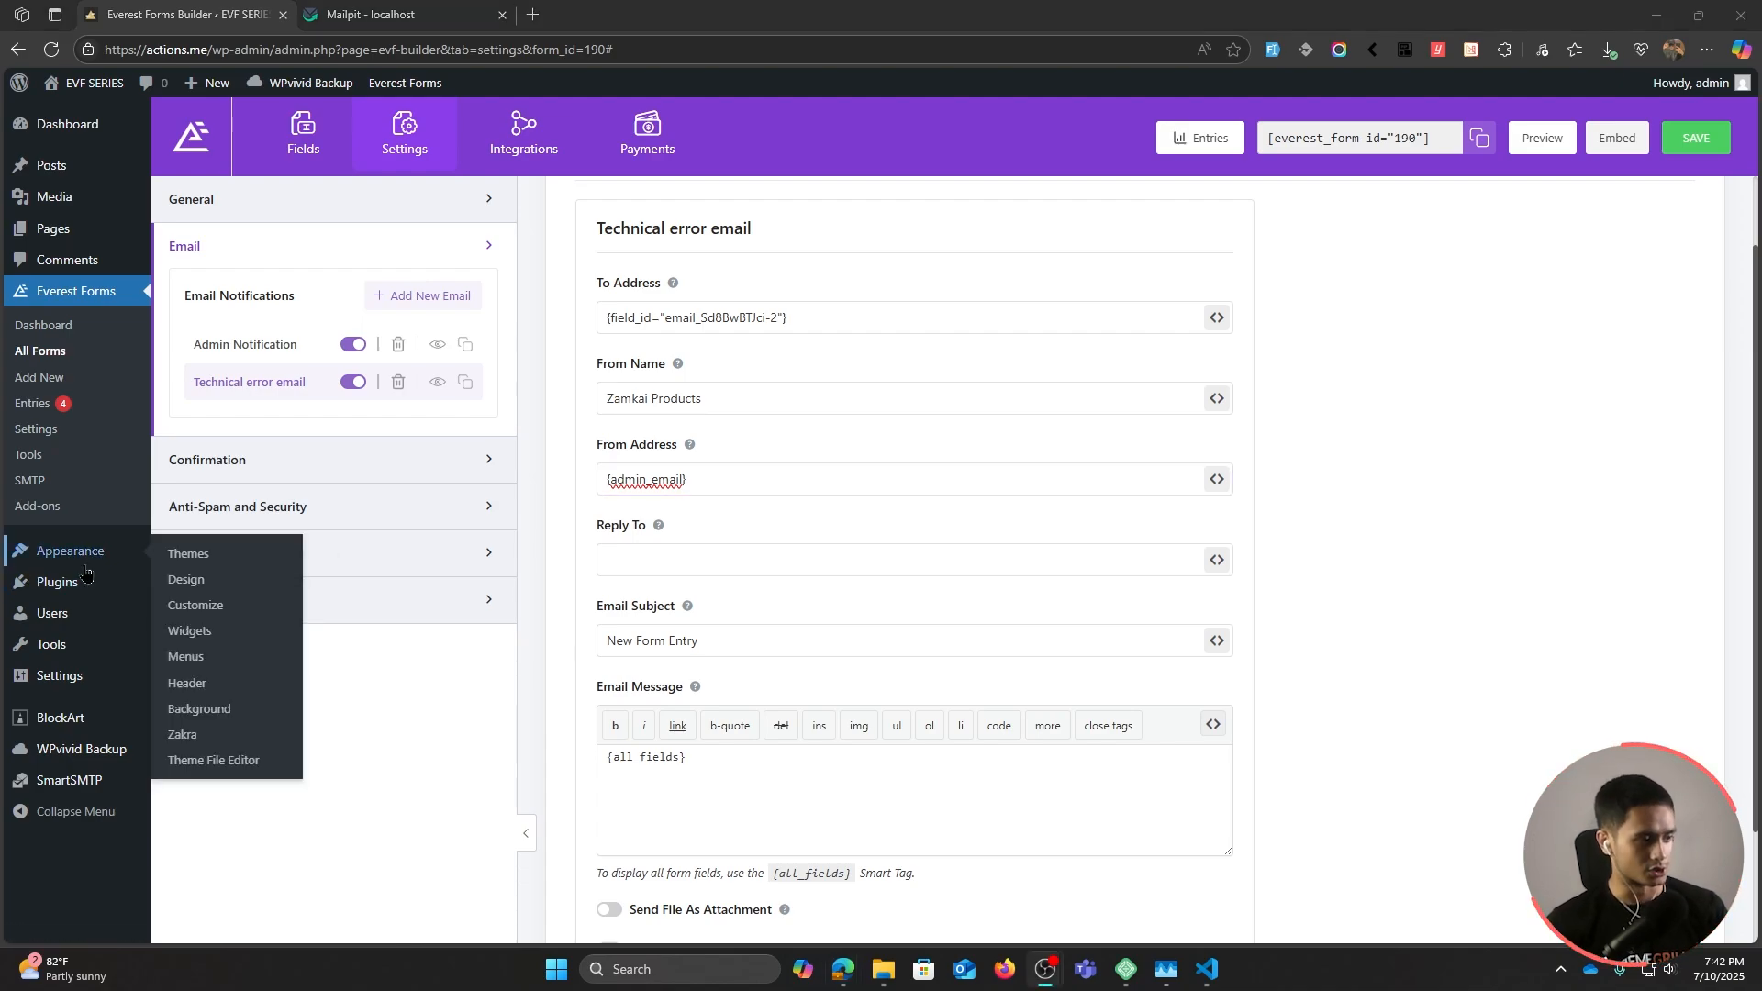
pyautogui.click(1312, 373)
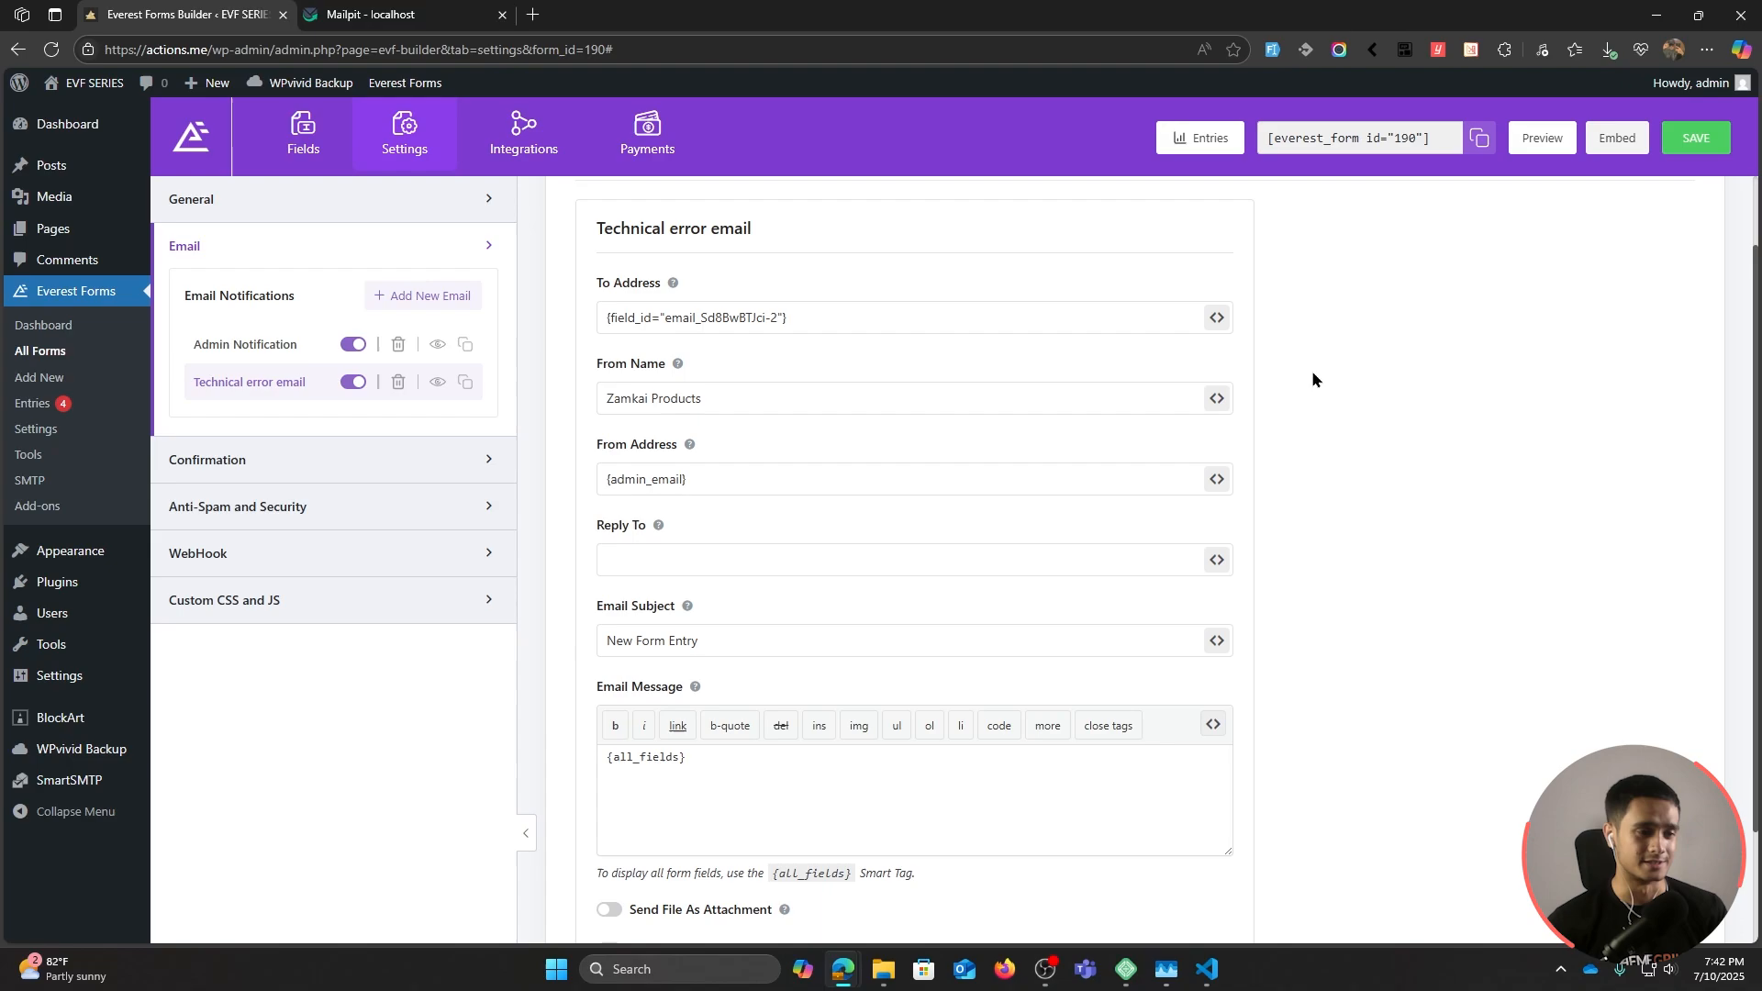
# Step: Set the Email Subject to 'Your Technical Issues Support Request - Zamkai Interiors'
pyautogui.scroll(-1, 1389, 558)
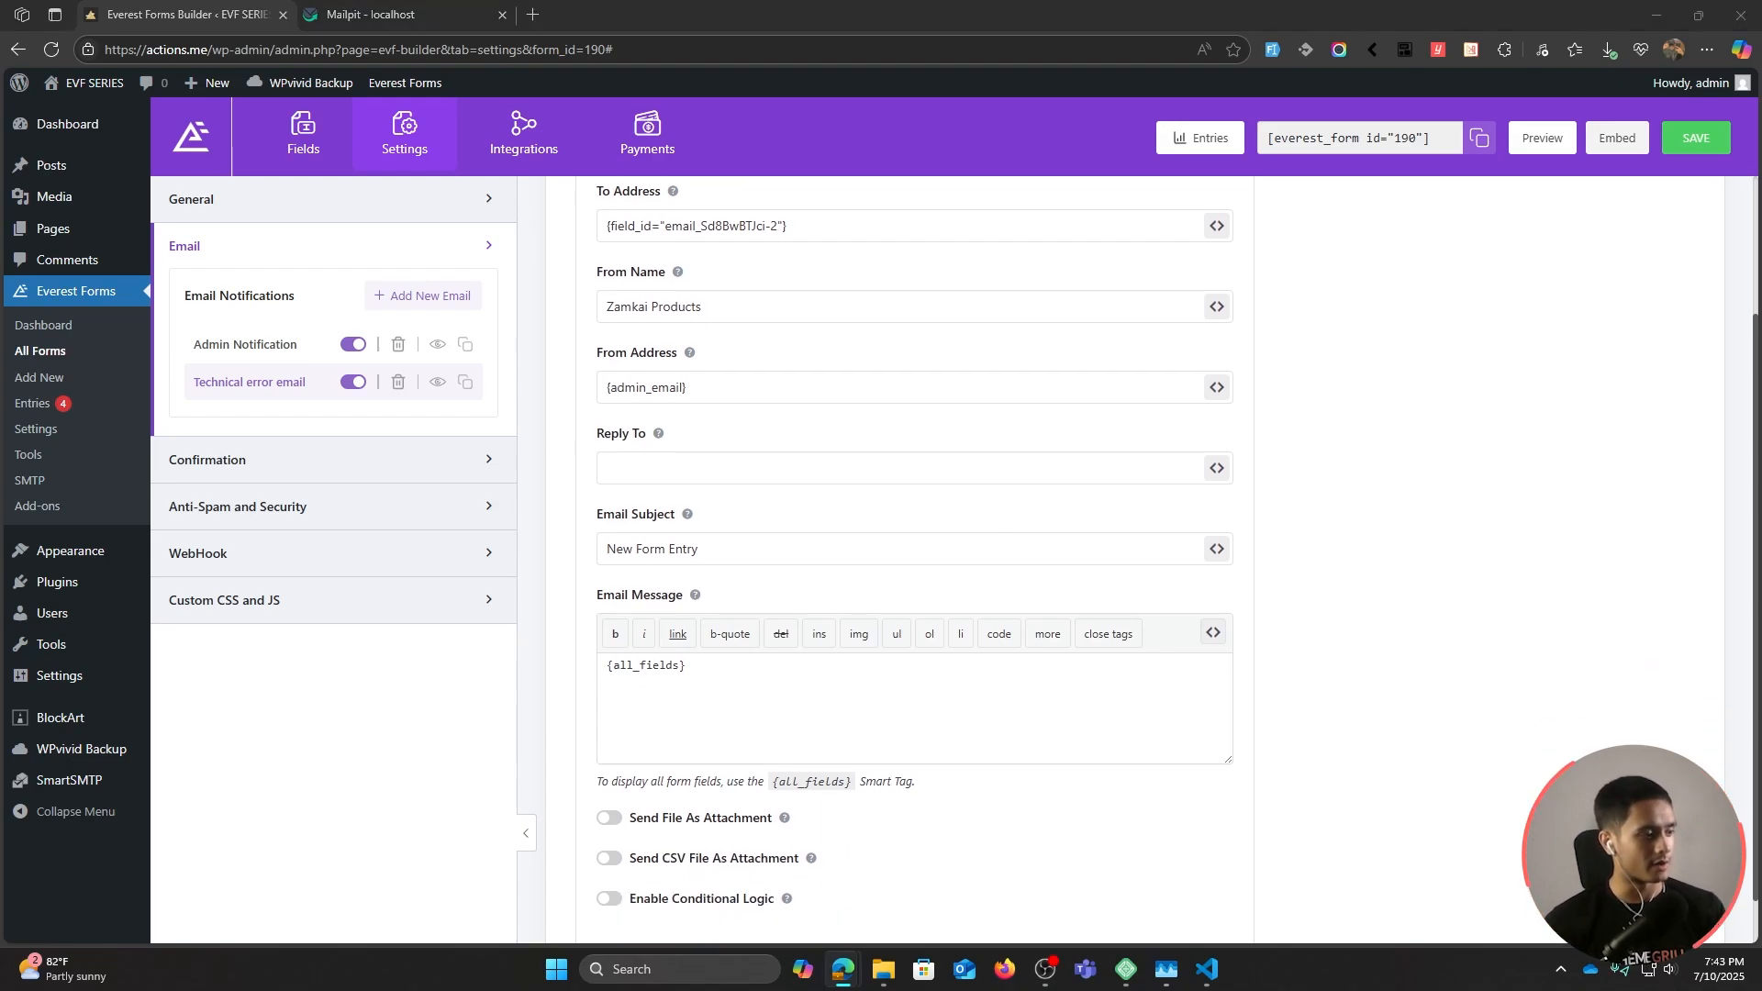
pyautogui.tripleClick(772, 558)
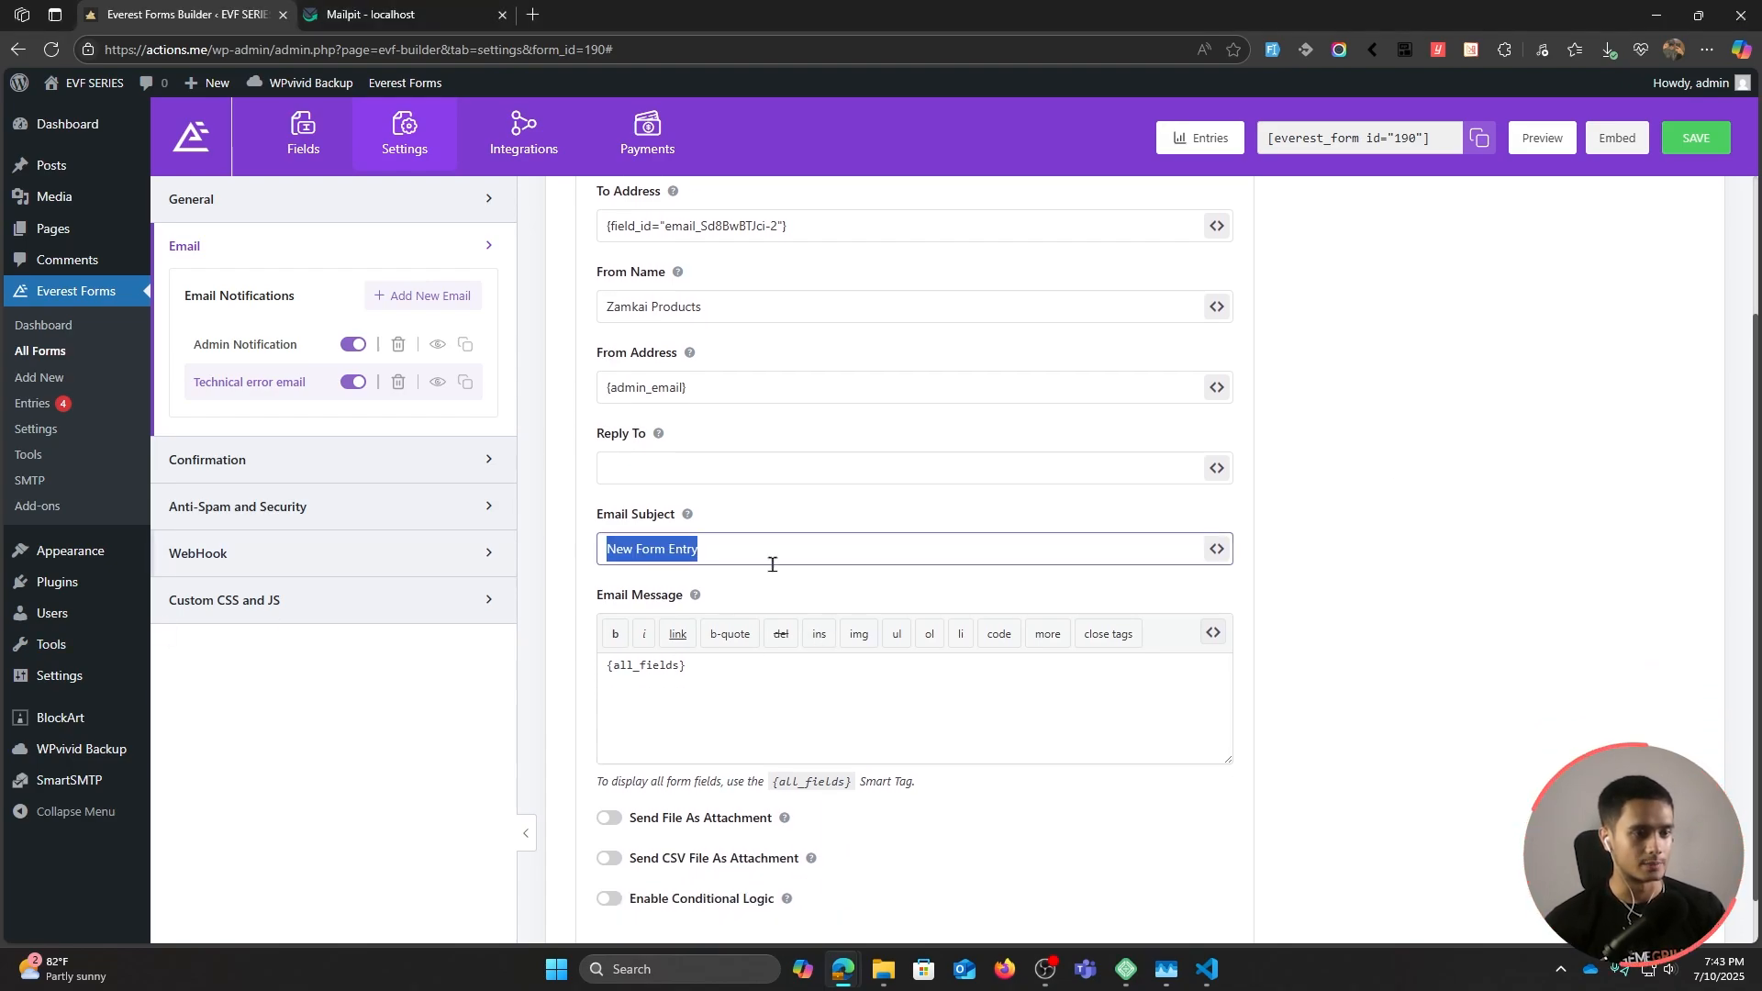
pyautogui.write('Your Technical Issues Support Request - Zamkai Interiors')
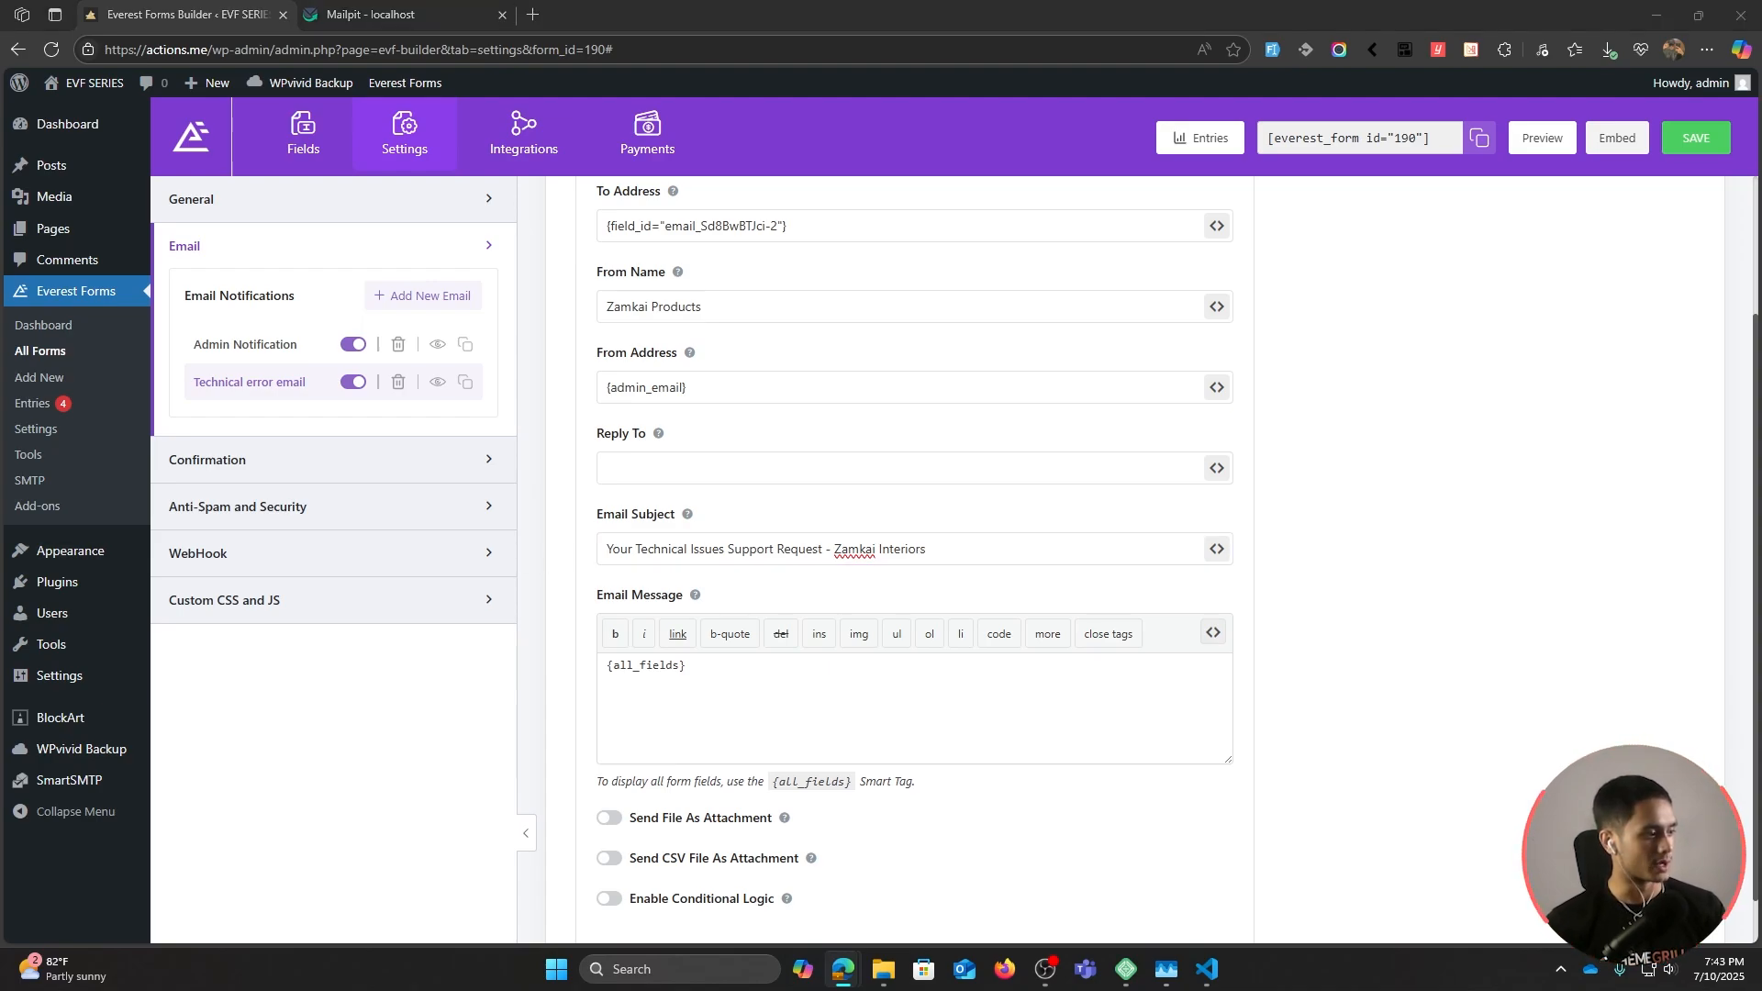
pyautogui.click(710, 671)
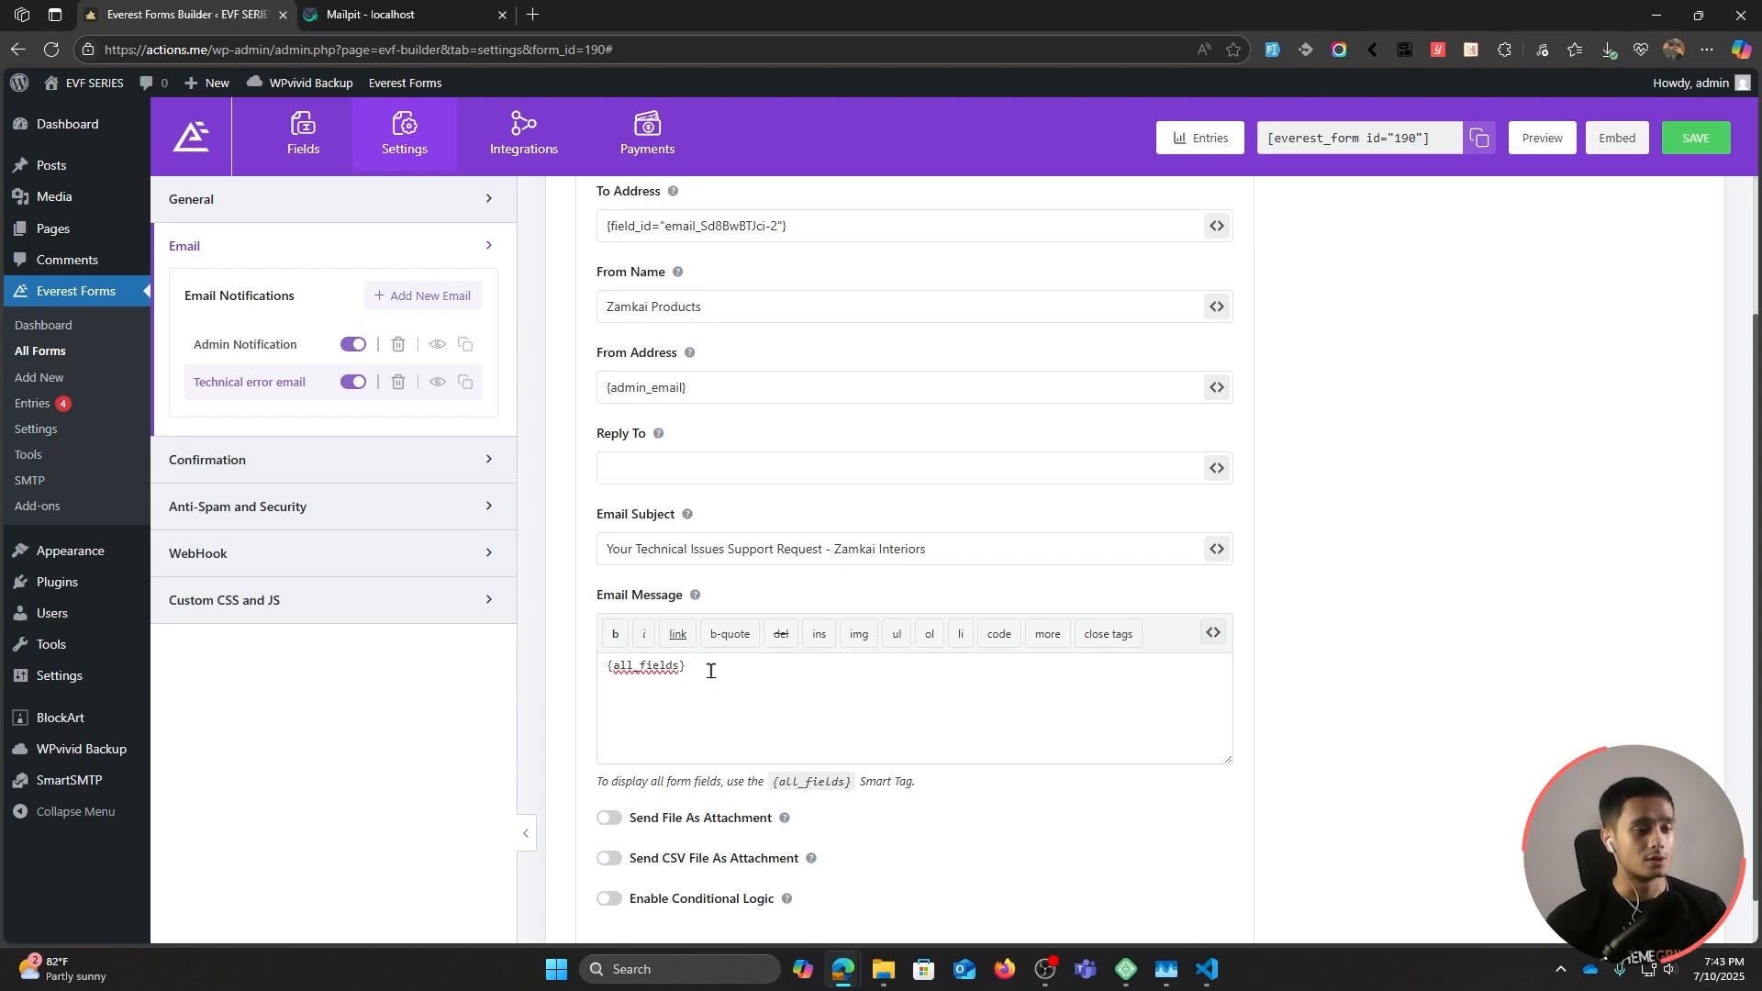
pyautogui.moveTo(711, 671); pyautogui.dragTo(590, 679)
pyautogui.click(693, 665)
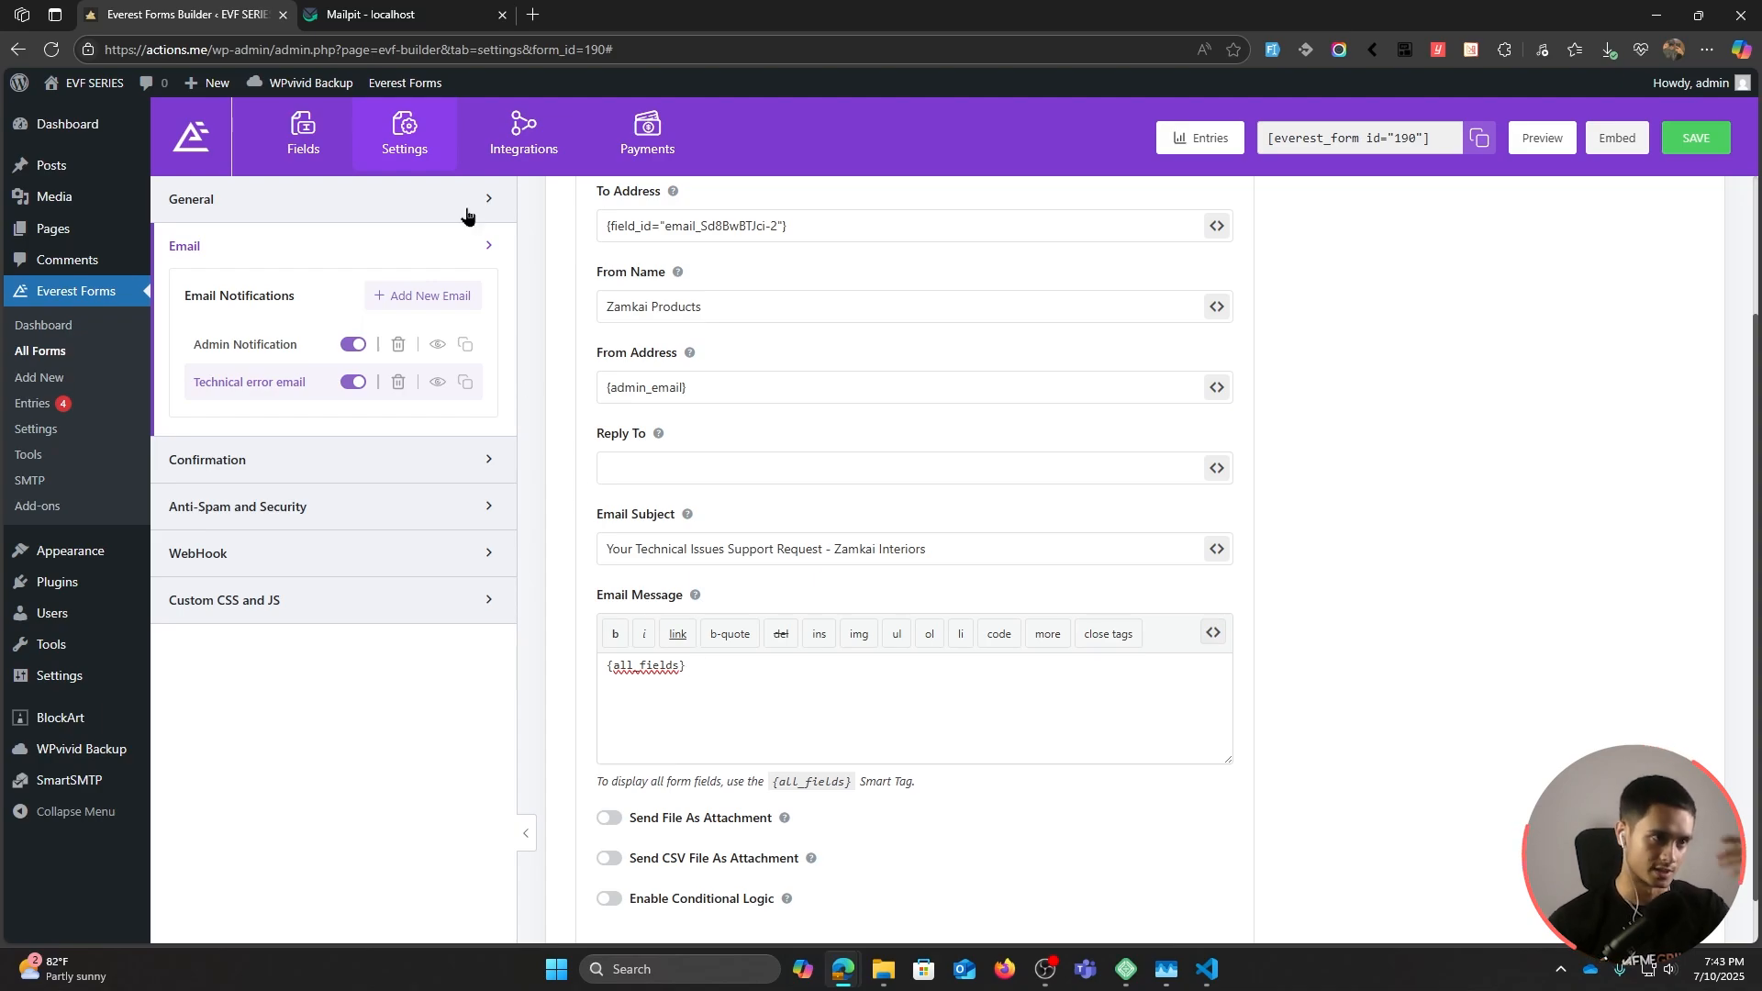
pyautogui.click(406, 13)
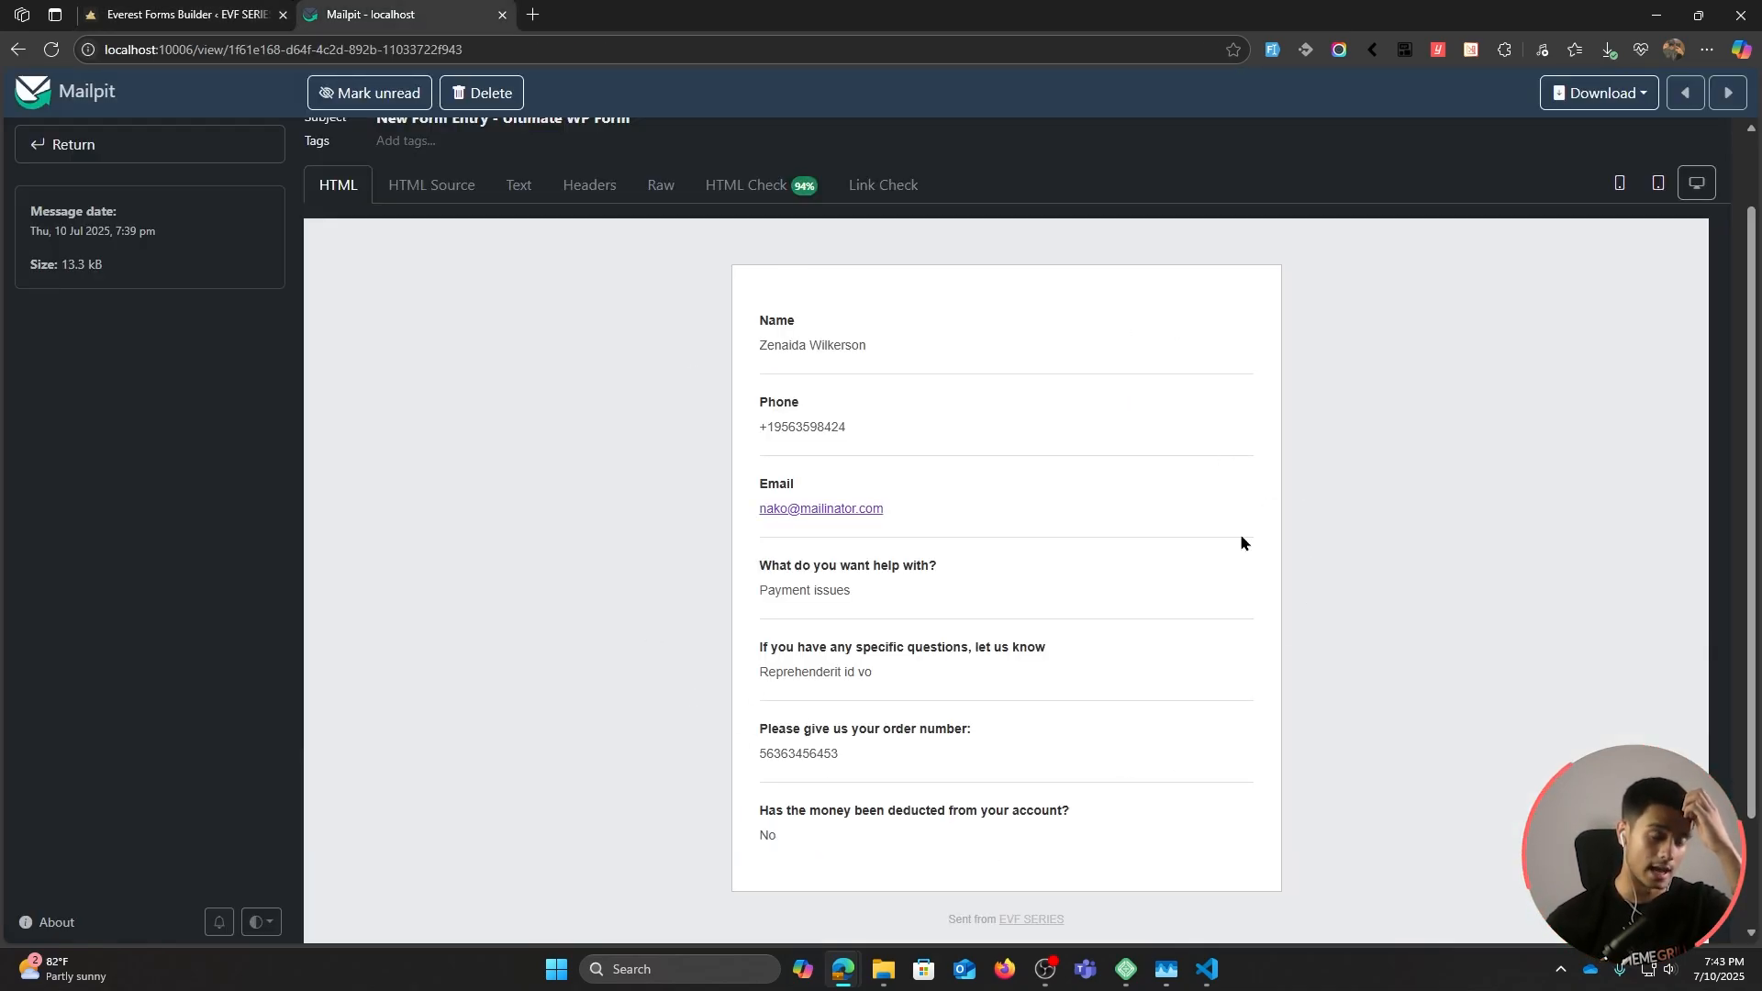
pyautogui.moveTo(766, 334); pyautogui.dragTo(1144, 832)
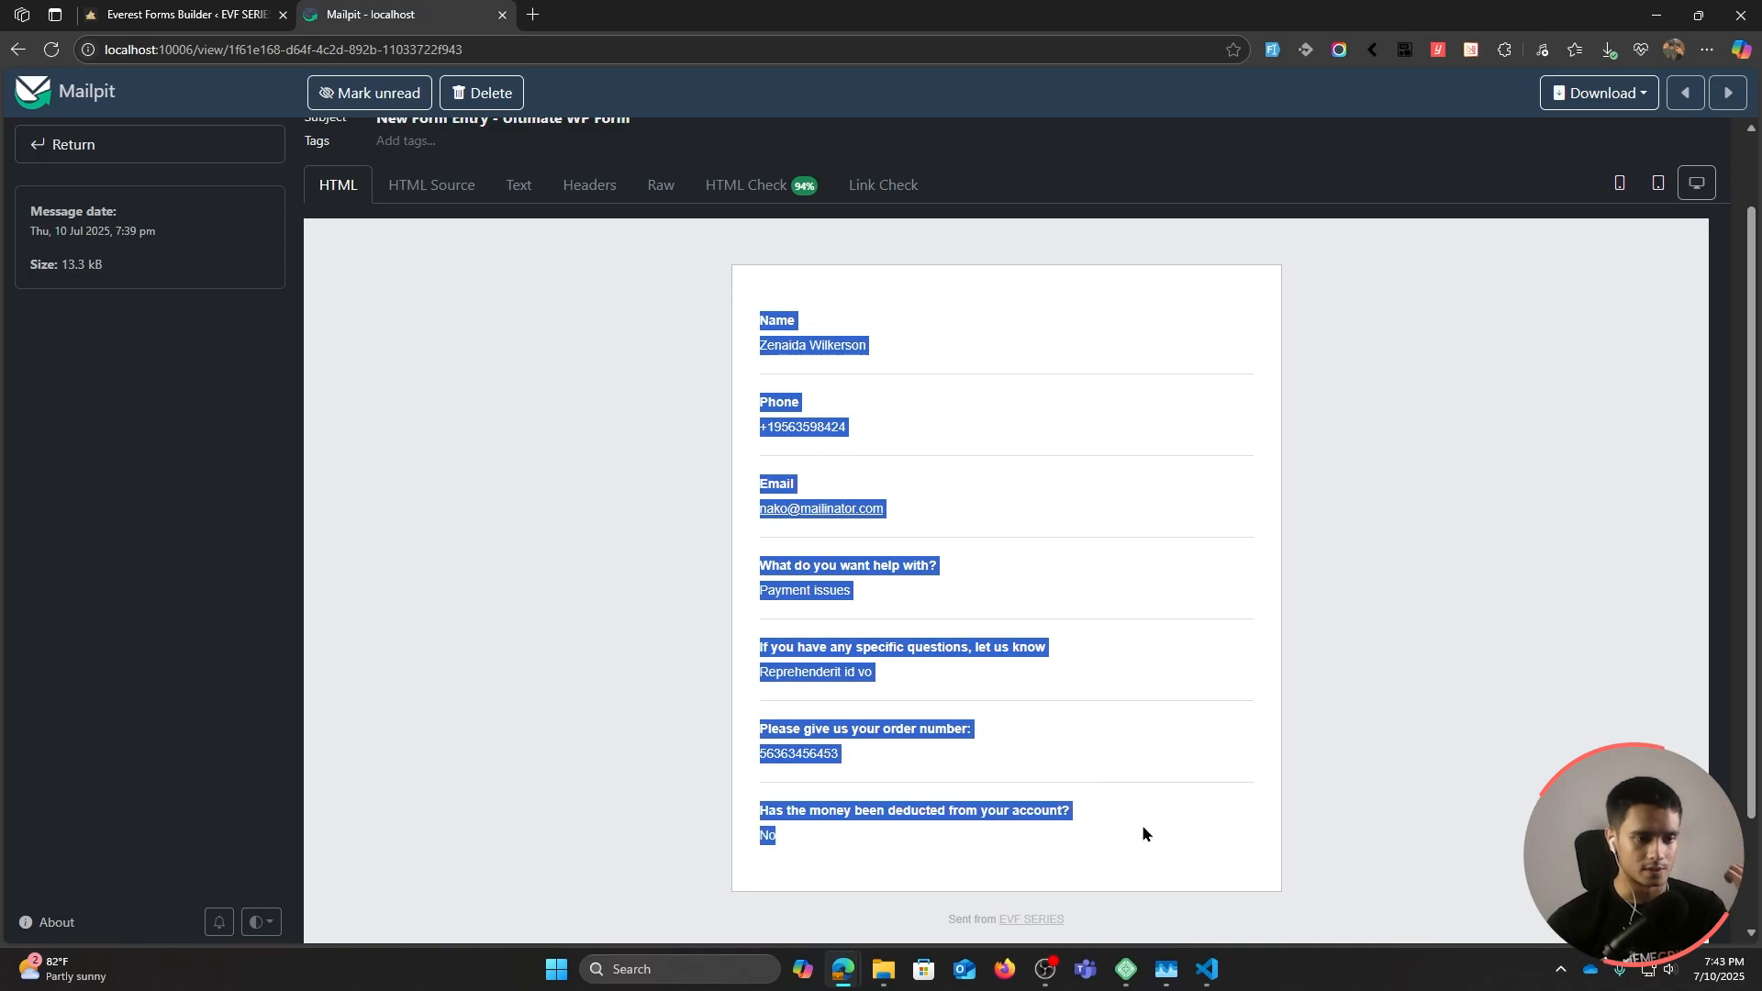
pyautogui.click(1071, 839)
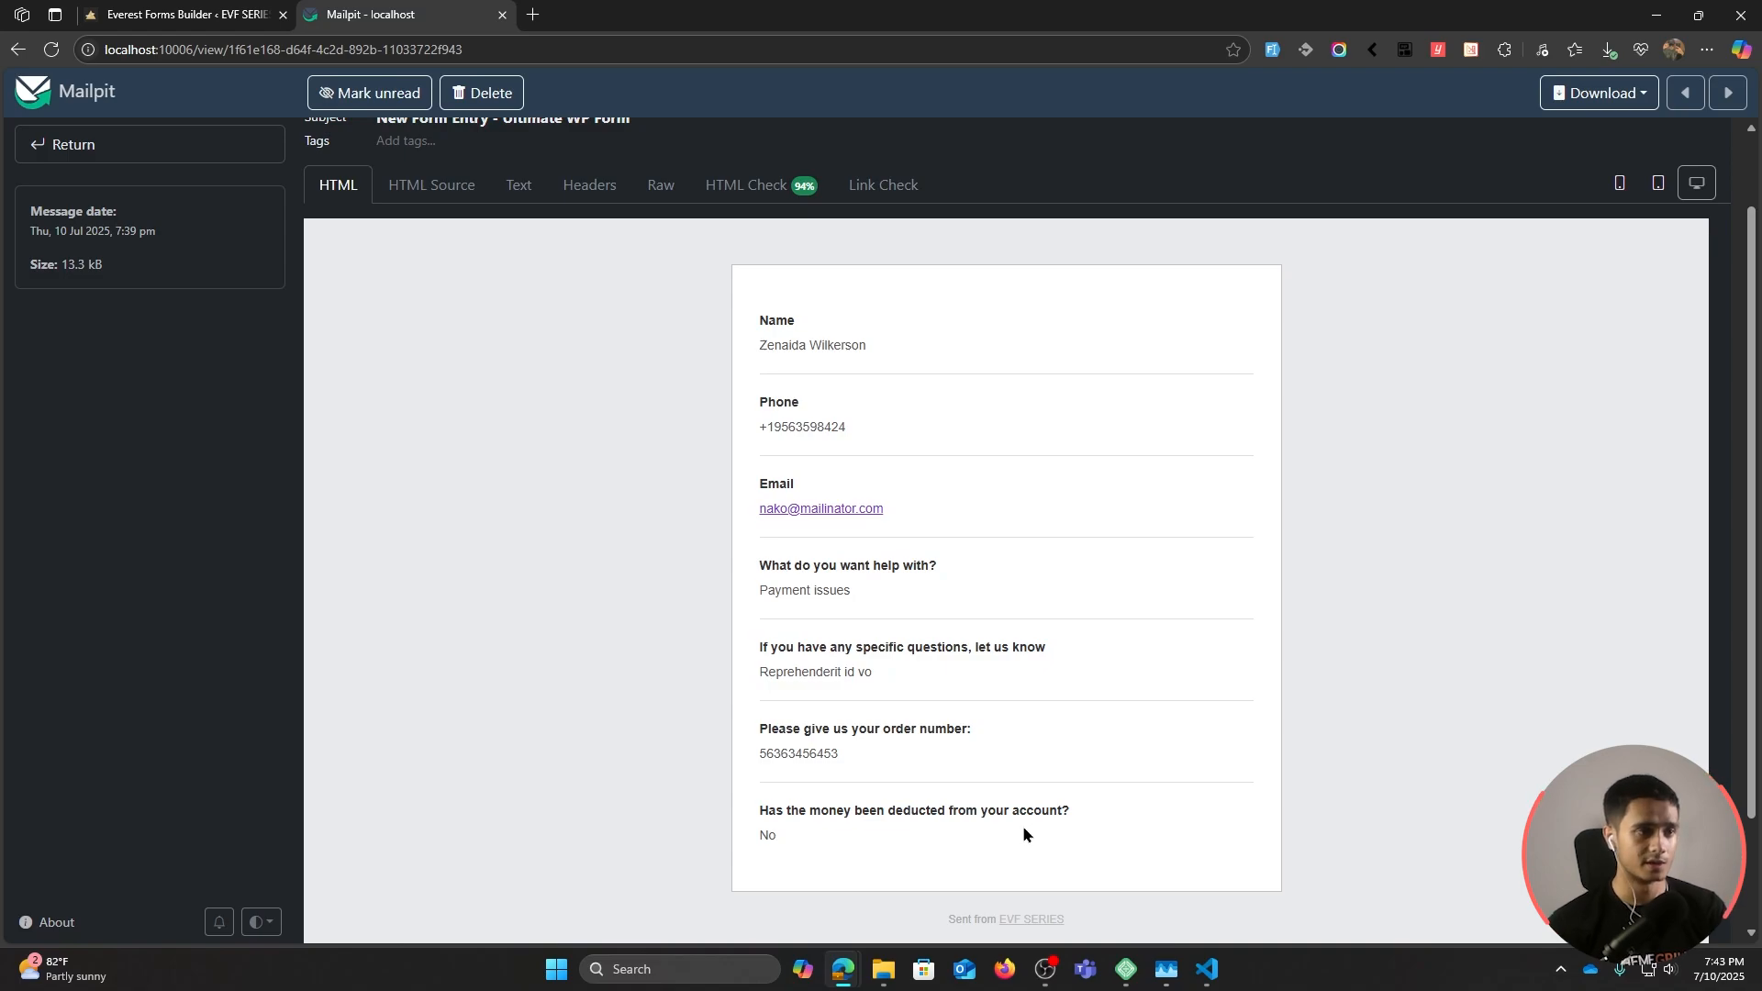
# Step: Paste the thank-you message above {all_fields} and remove the duplicate {all_fields} line
pyautogui.click(175, 14)
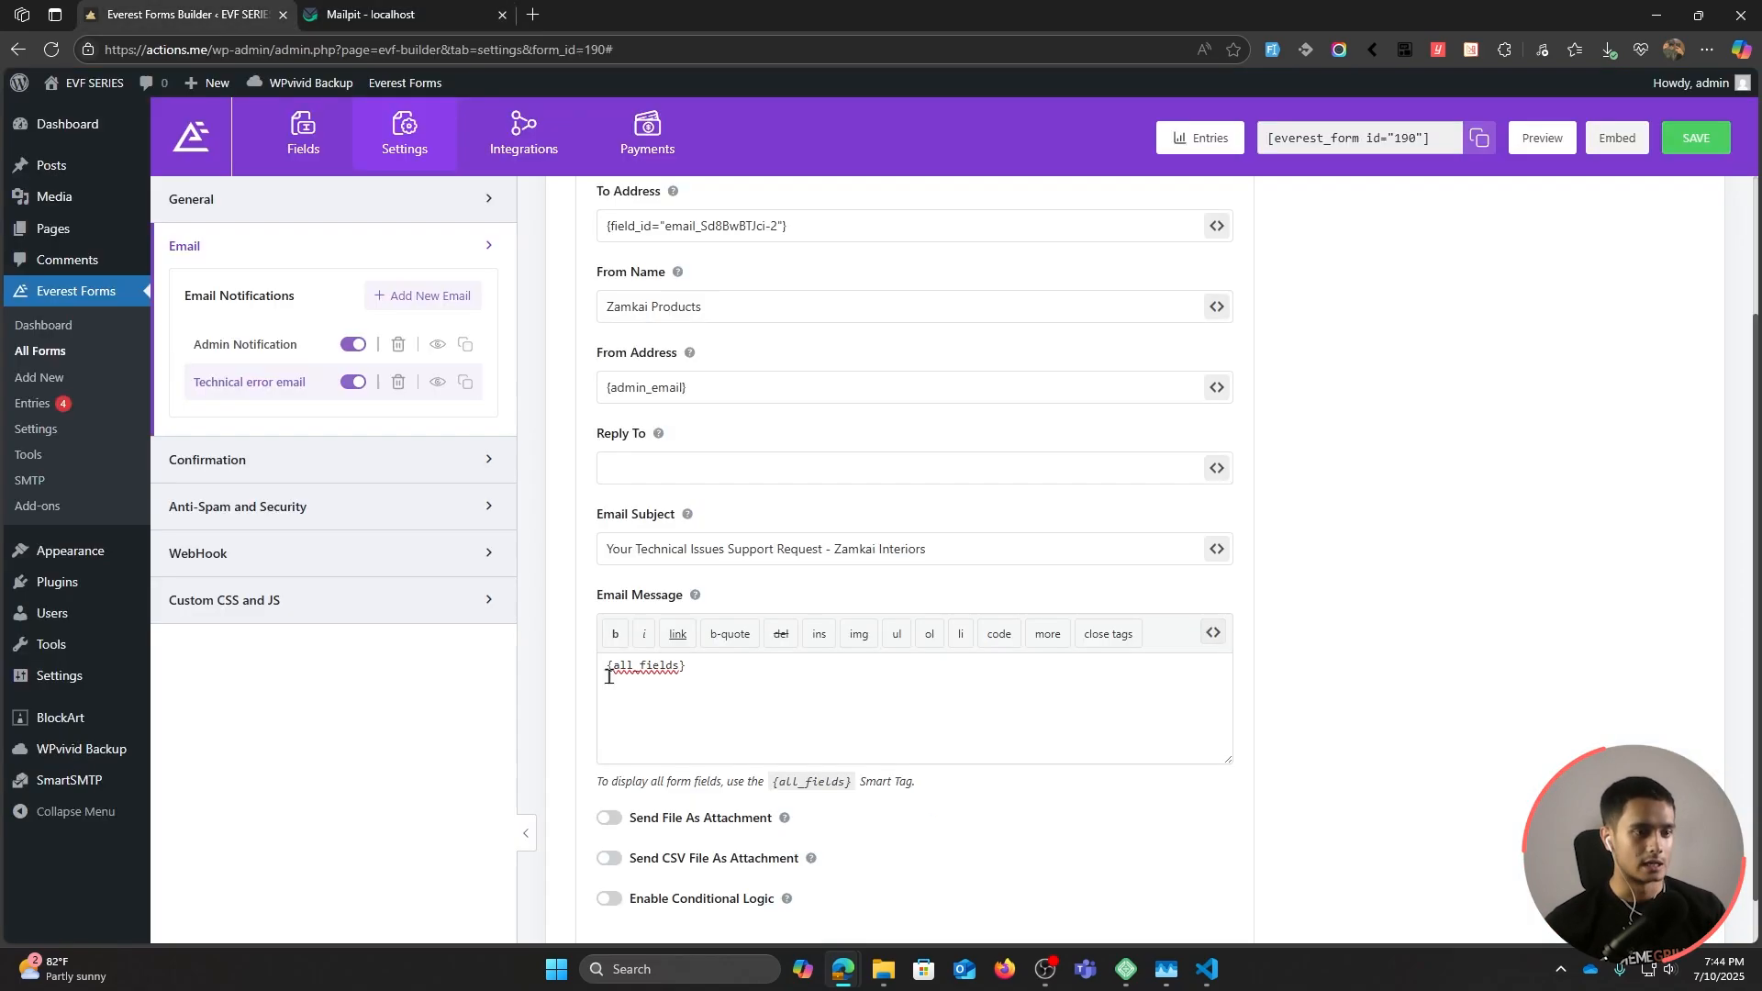
pyautogui.press('Return')
pyautogui.press('Up')
pyautogui.hotkey('ctrl', 'v')
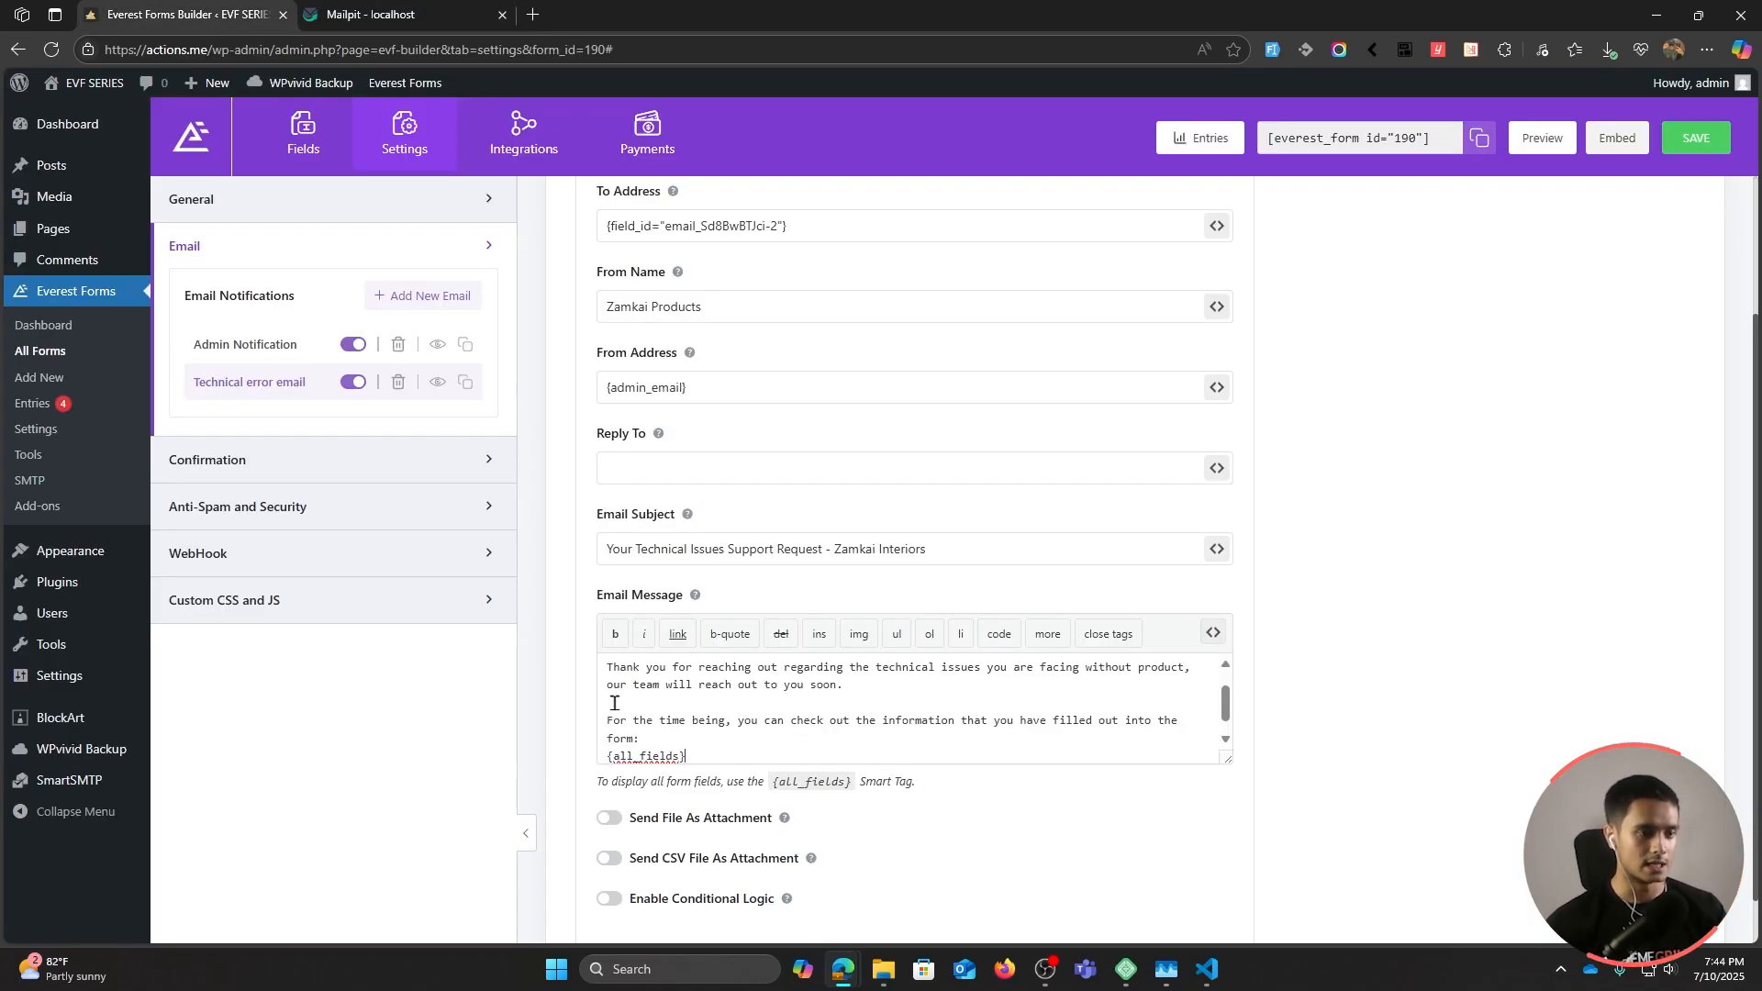
pyautogui.scroll(-1, 749, 700)
pyautogui.moveTo(684, 737); pyautogui.dragTo(641, 719)
pyautogui.press('BackSpace')
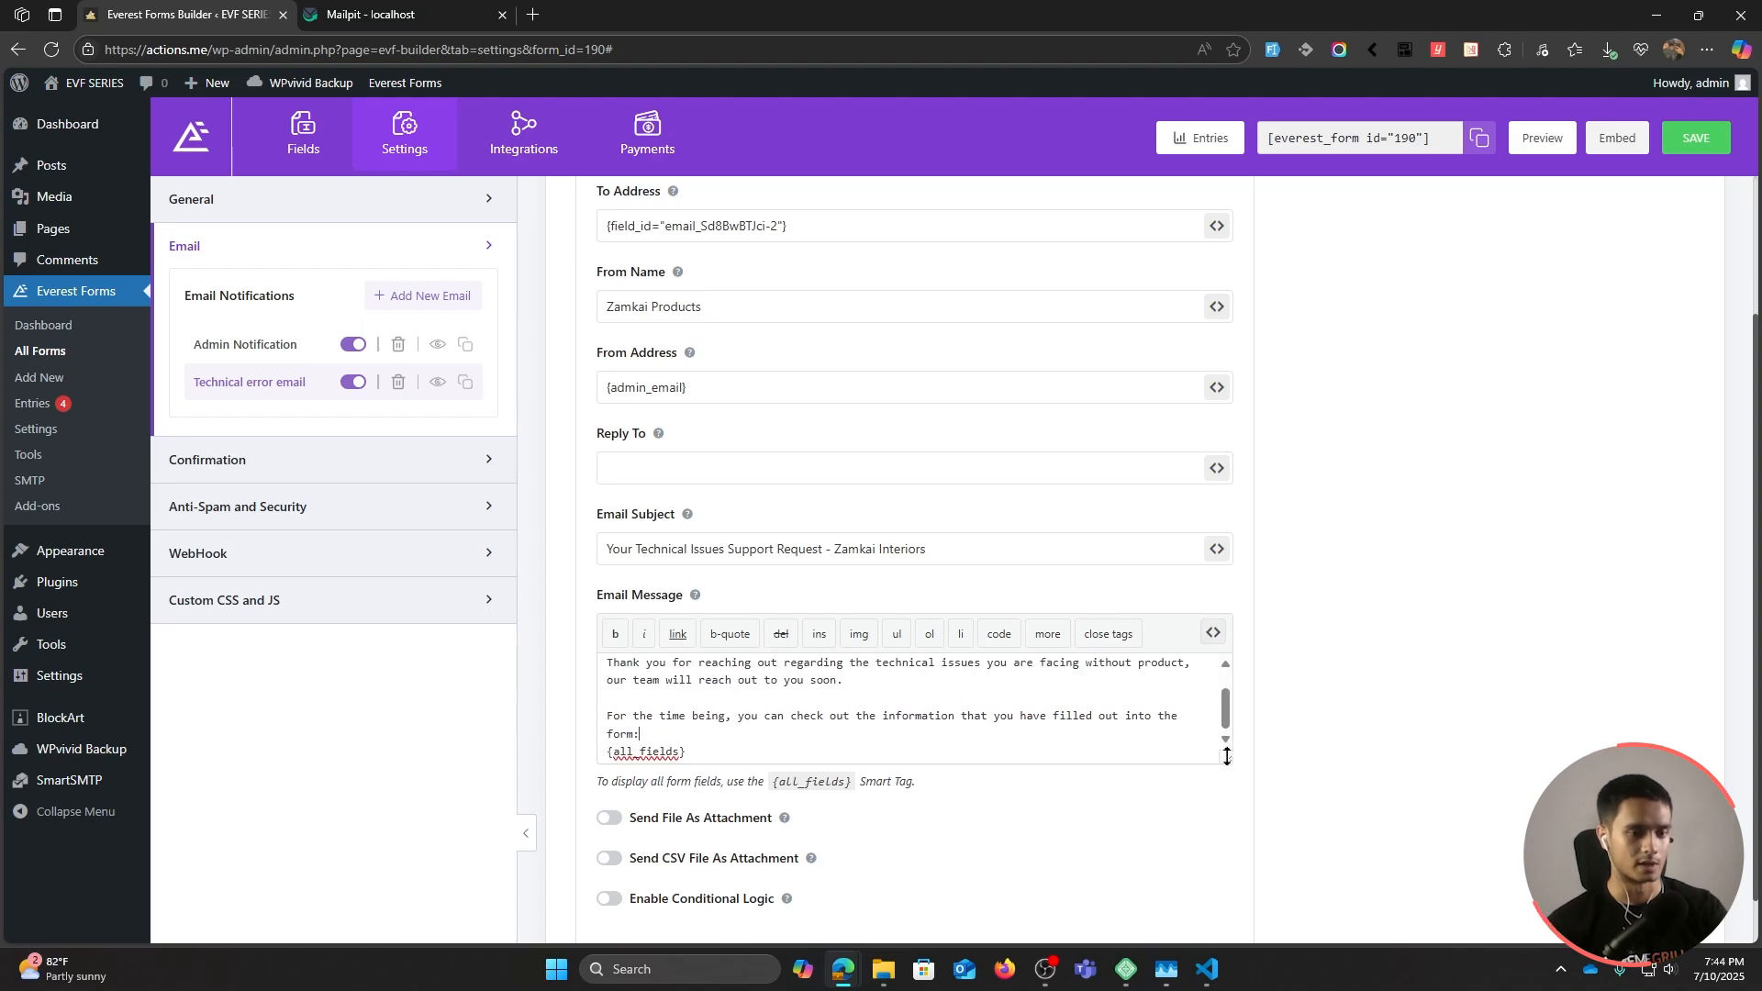
pyautogui.moveTo(1227, 759); pyautogui.dragTo(1225, 937)
pyautogui.scroll(-1, 895, 735)
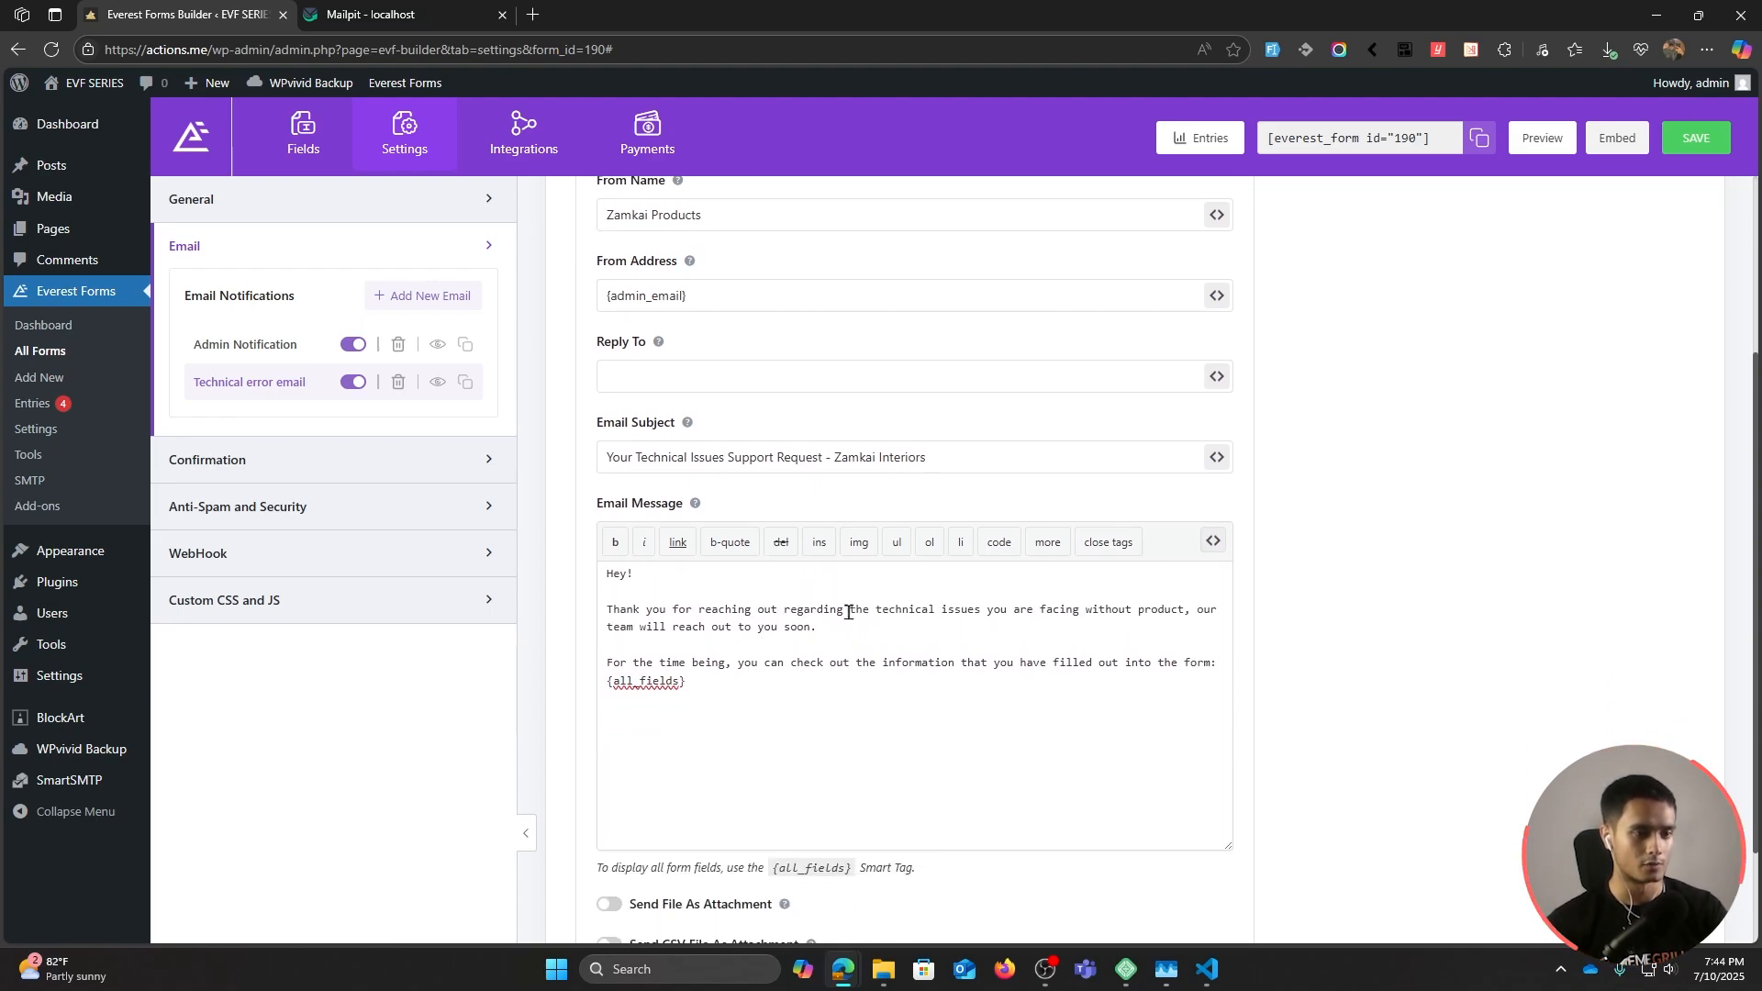
# Step: Add the missing space between 'with' and 'our' in the message, then save the settings
pyautogui.click(981, 638)
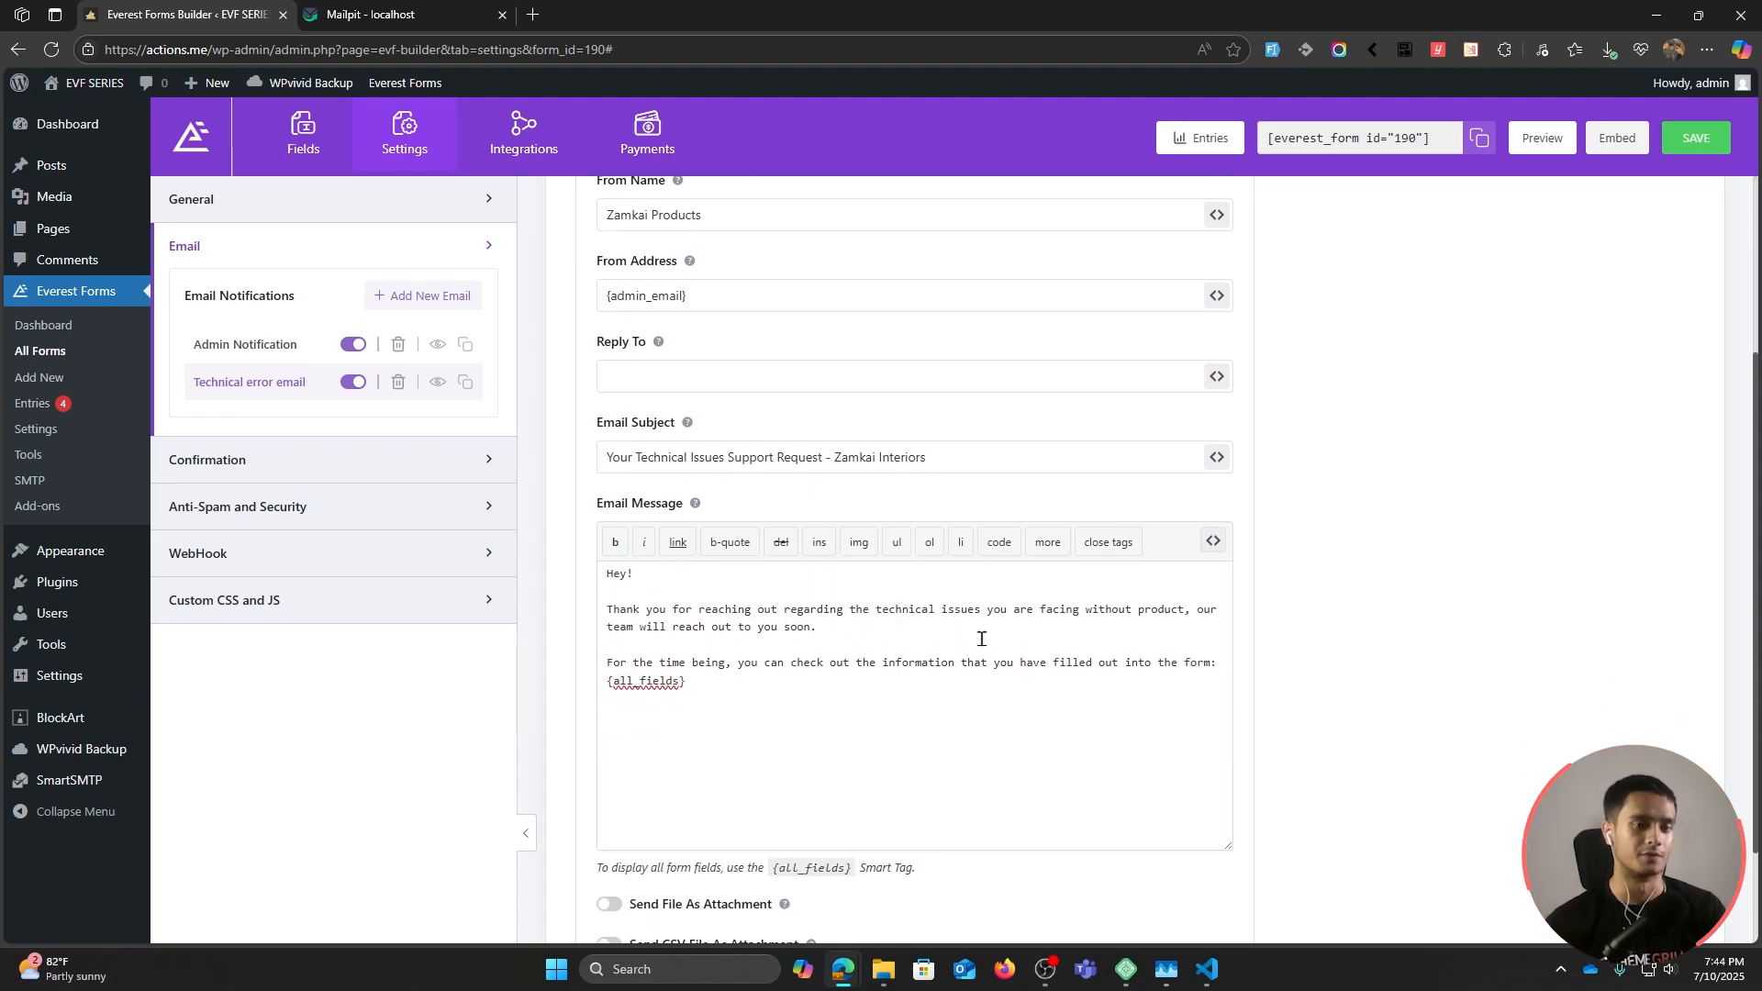
pyautogui.click(1134, 609)
pyautogui.press('Left')
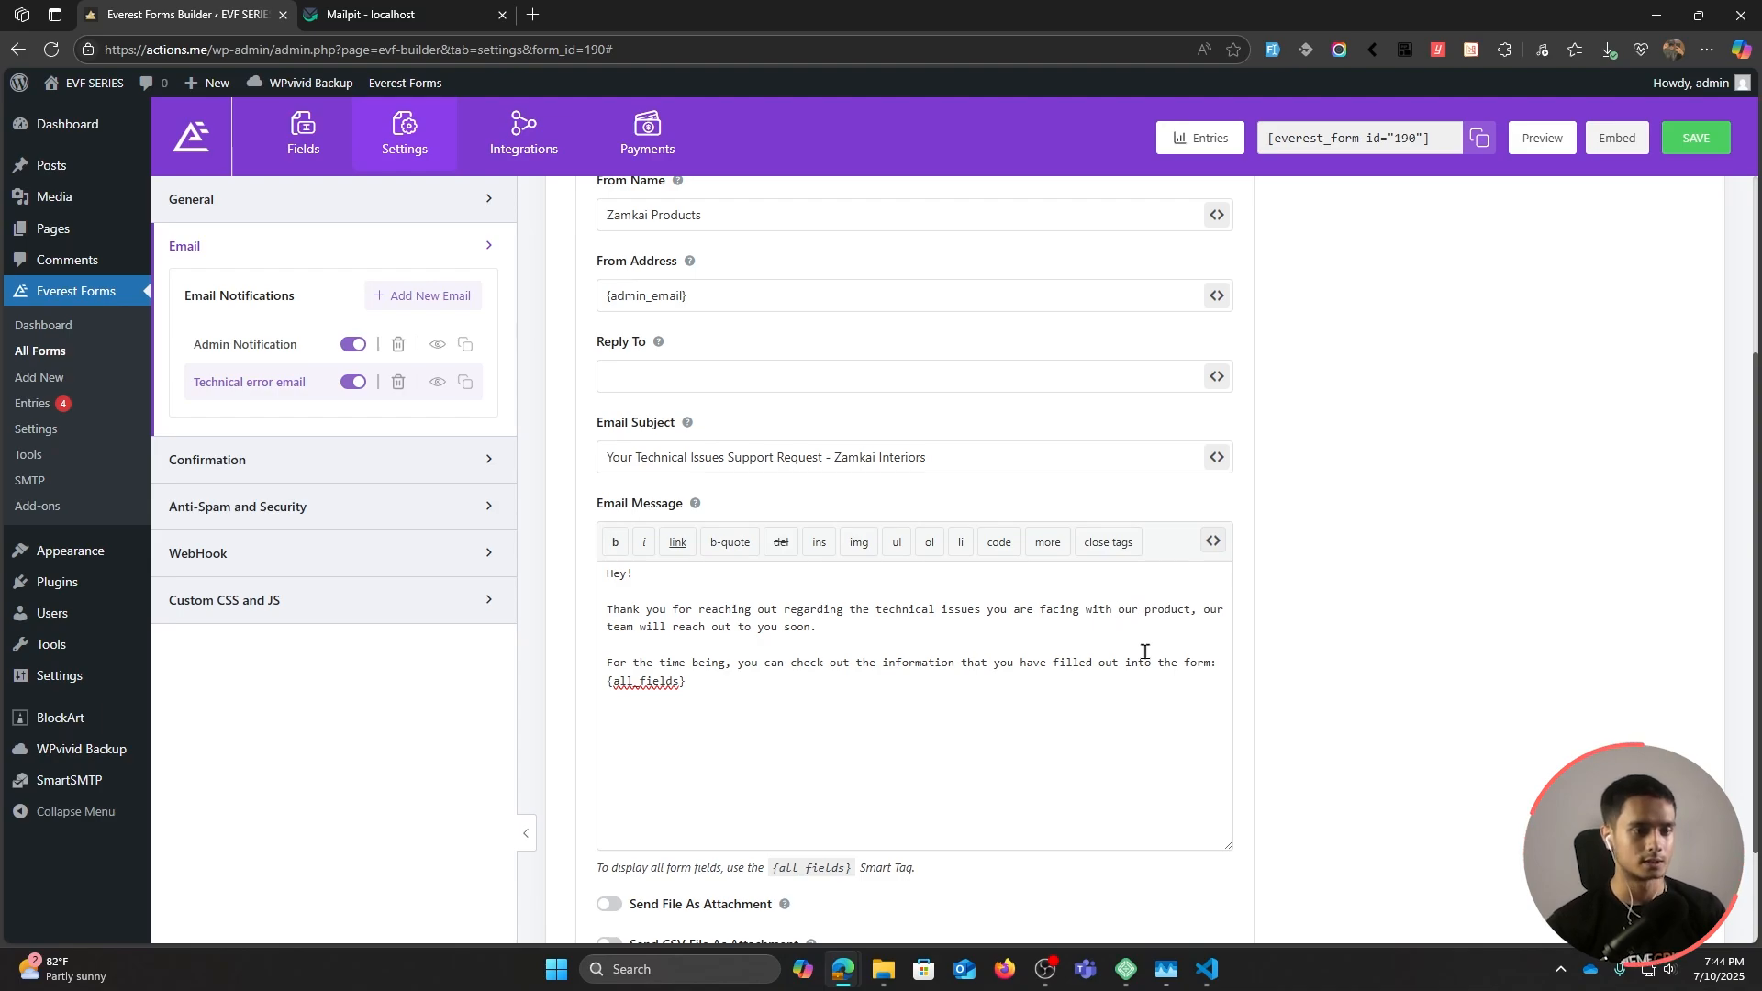
pyautogui.click(856, 624)
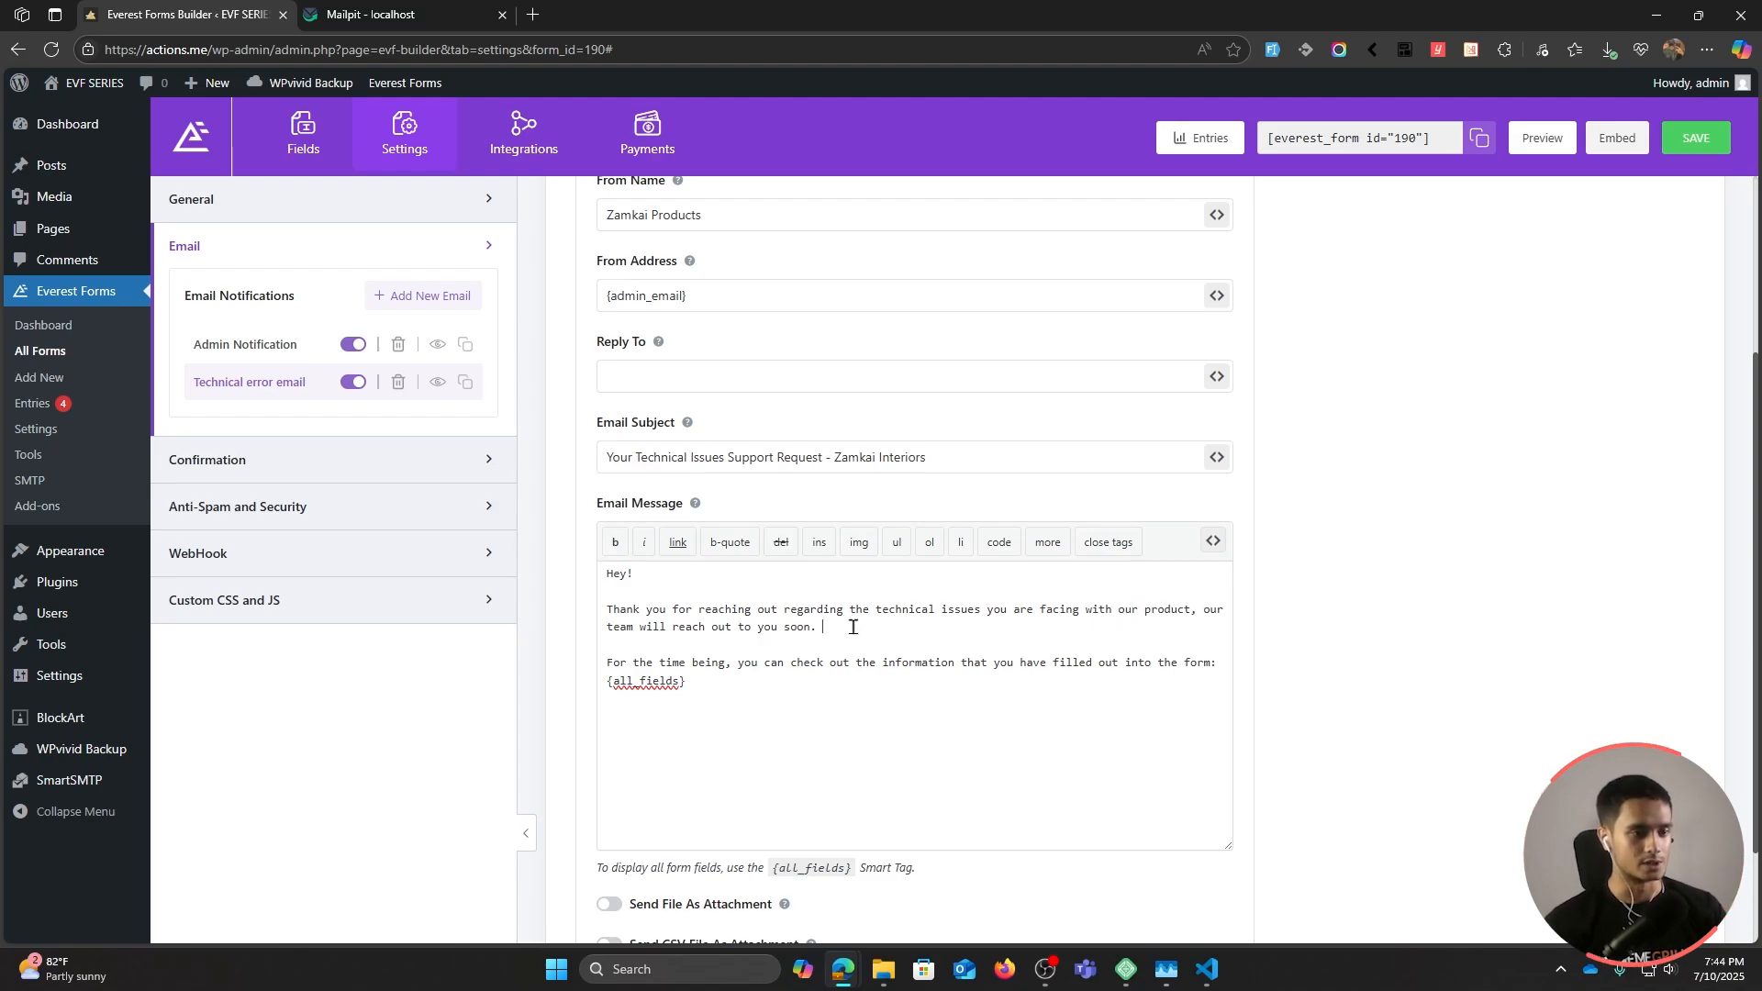
pyautogui.click(742, 684)
pyautogui.scroll(-2, 539, 674)
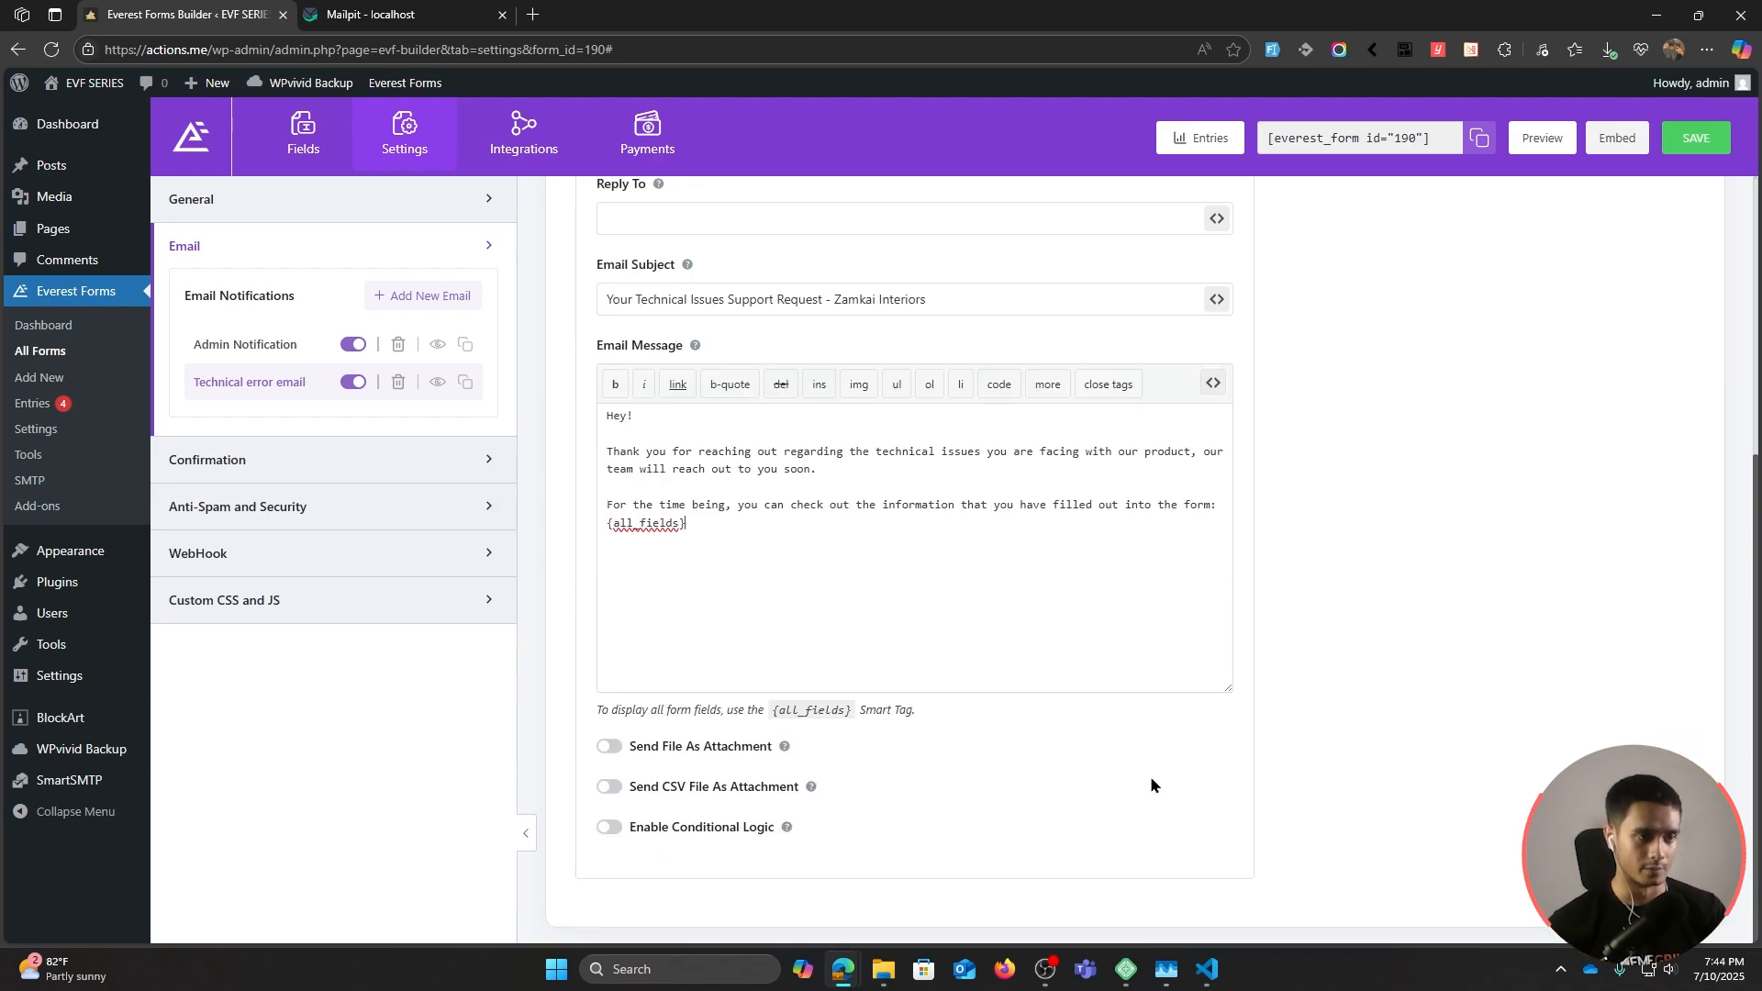
pyautogui.scroll(5, 1149, 773)
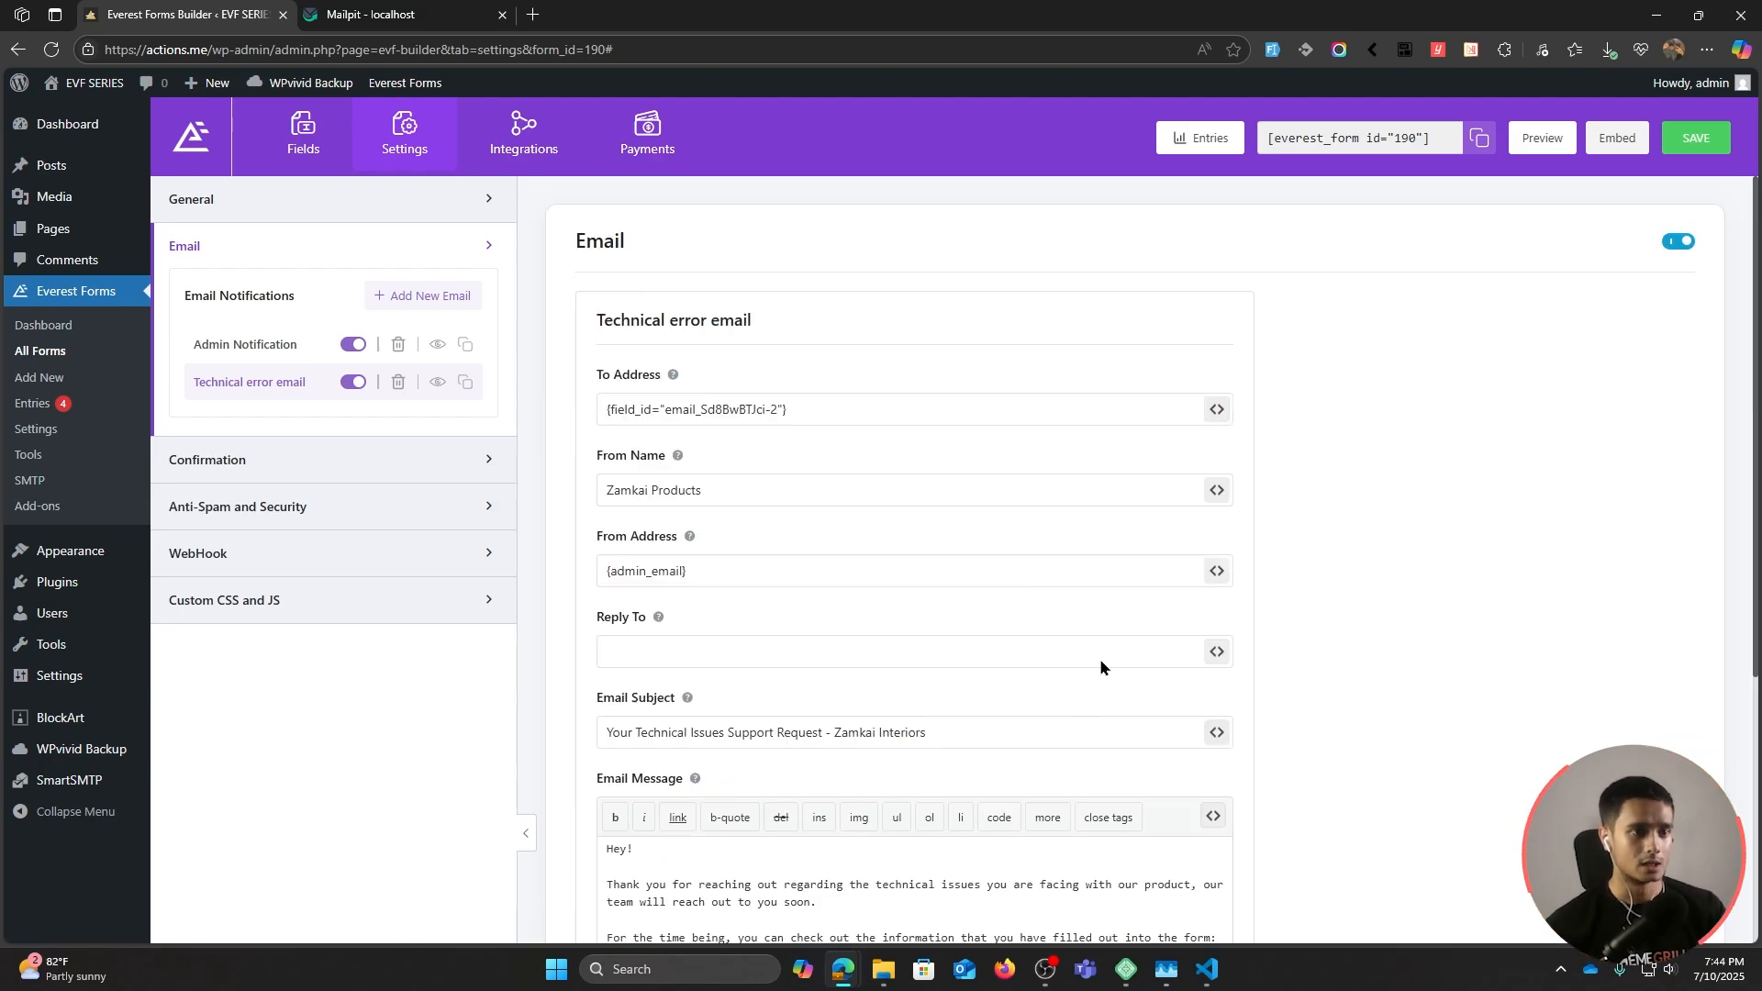
pyautogui.click(1691, 147)
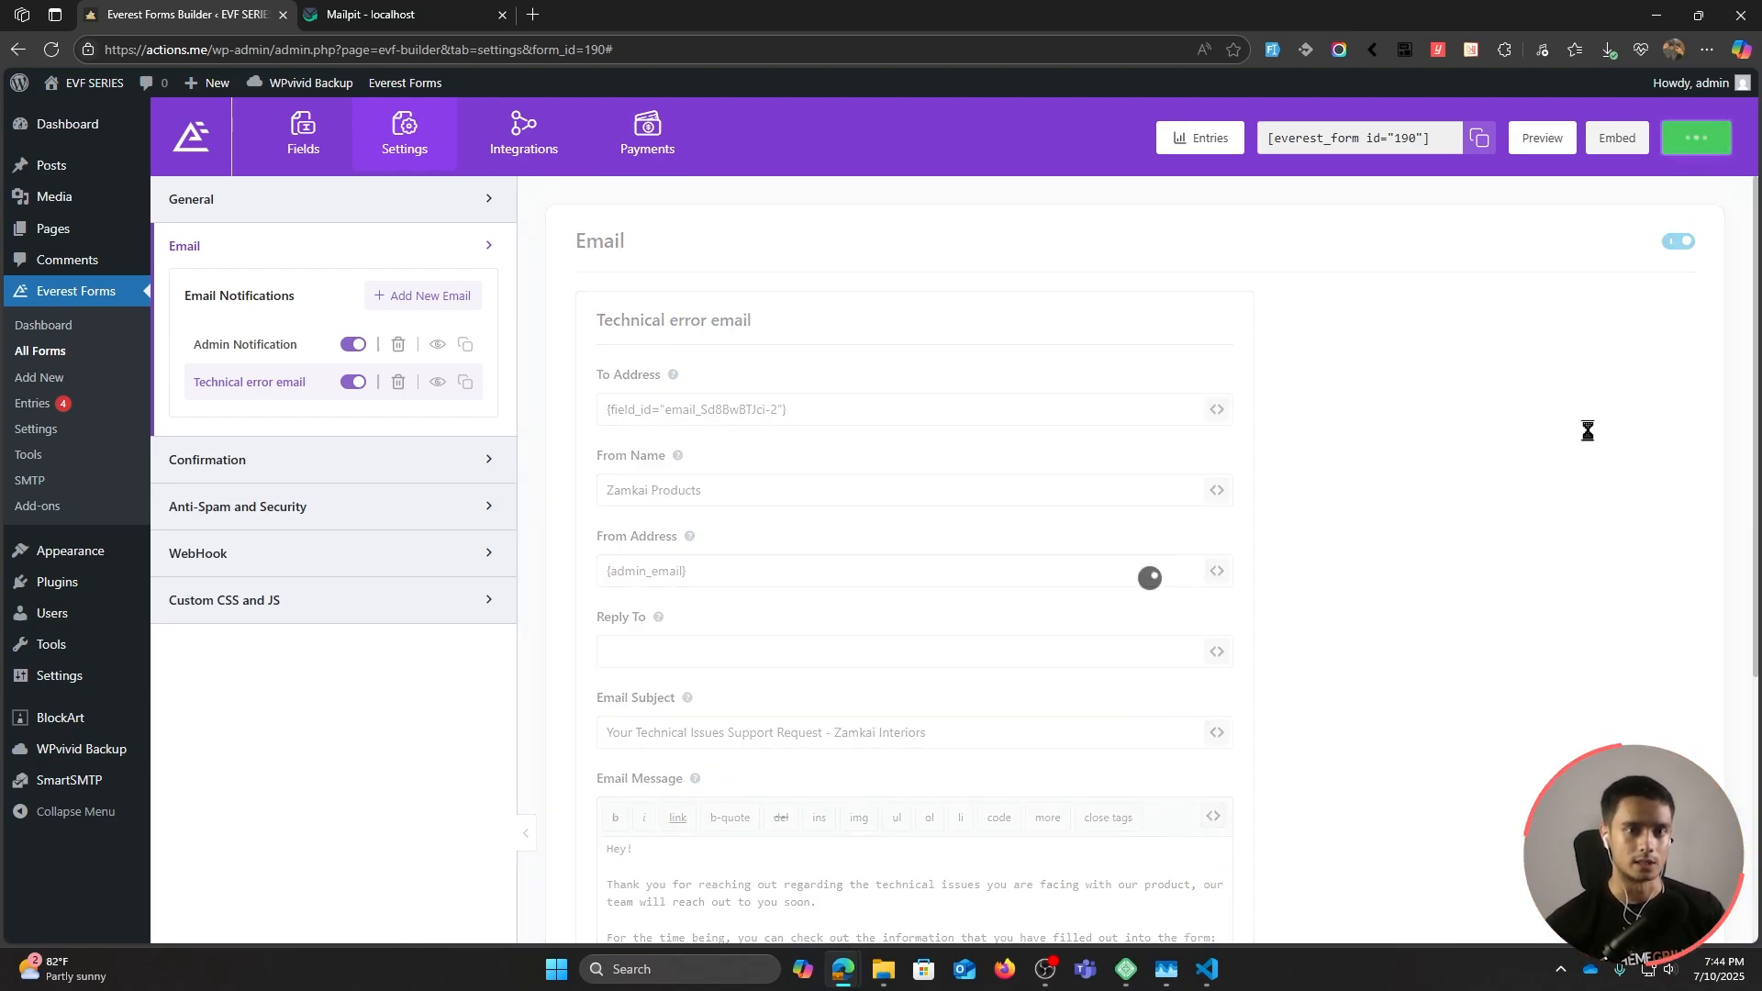
# Step: Add a 'Product inquiry email' notification sent to the form's Email field
pyautogui.click(413, 296)
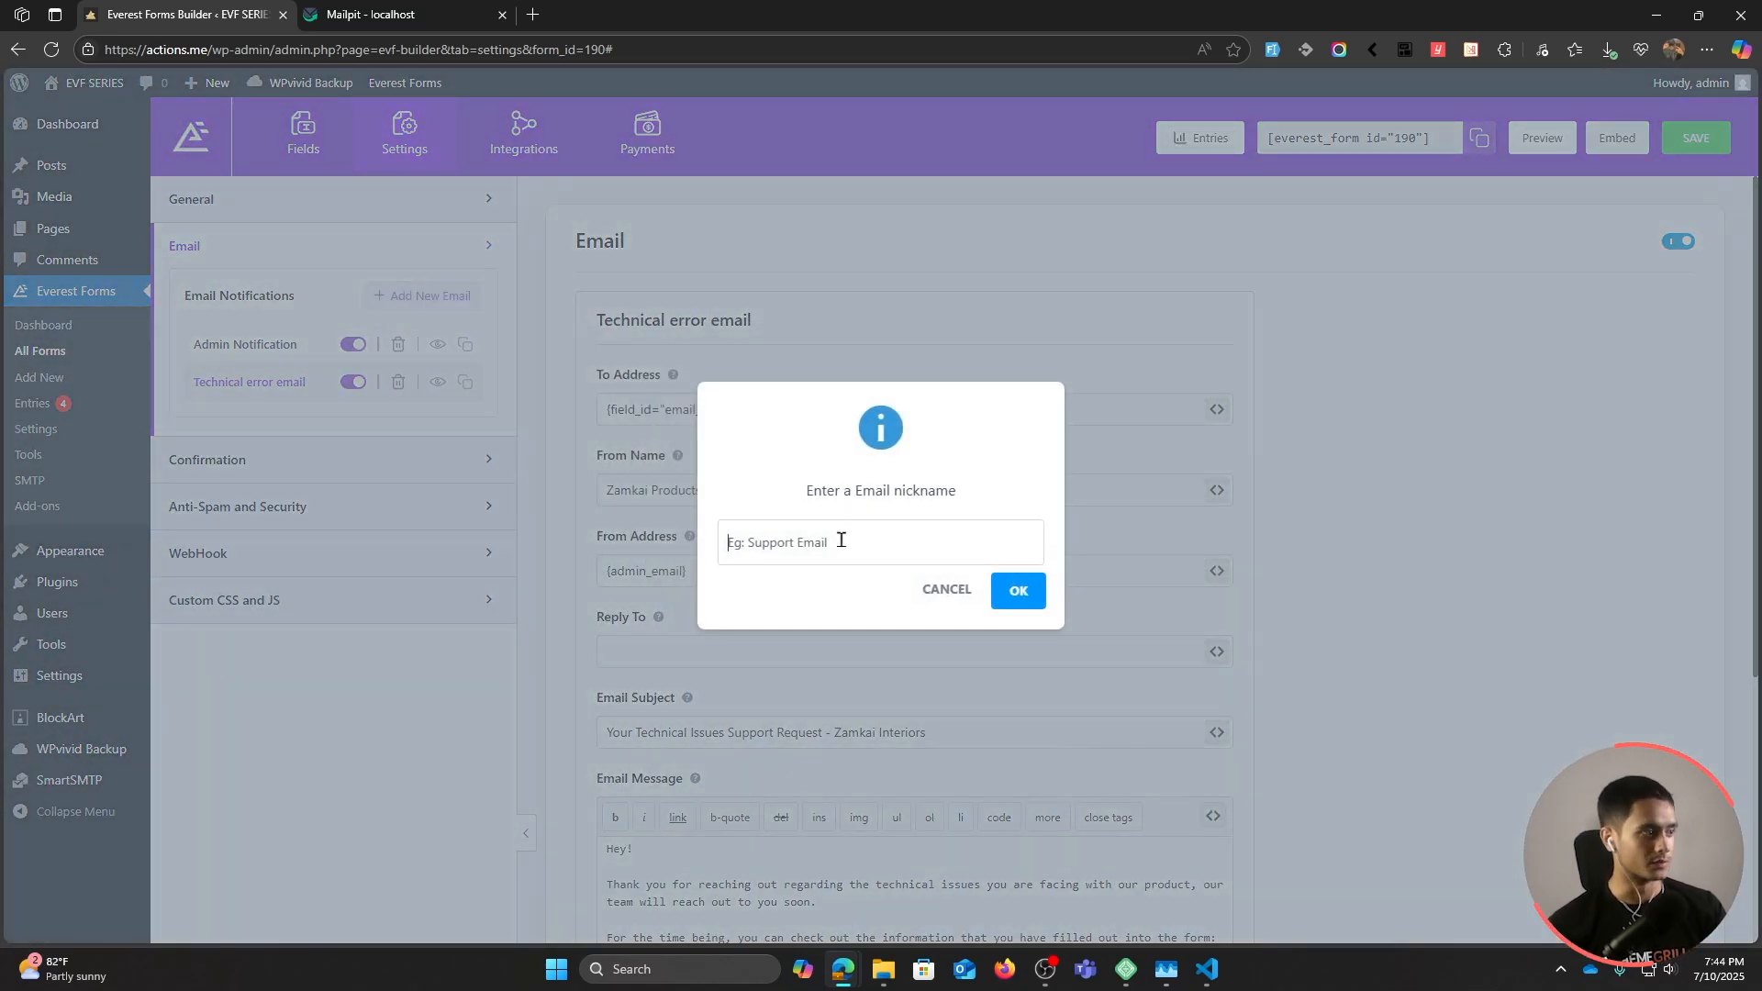
pyautogui.write('Produc')
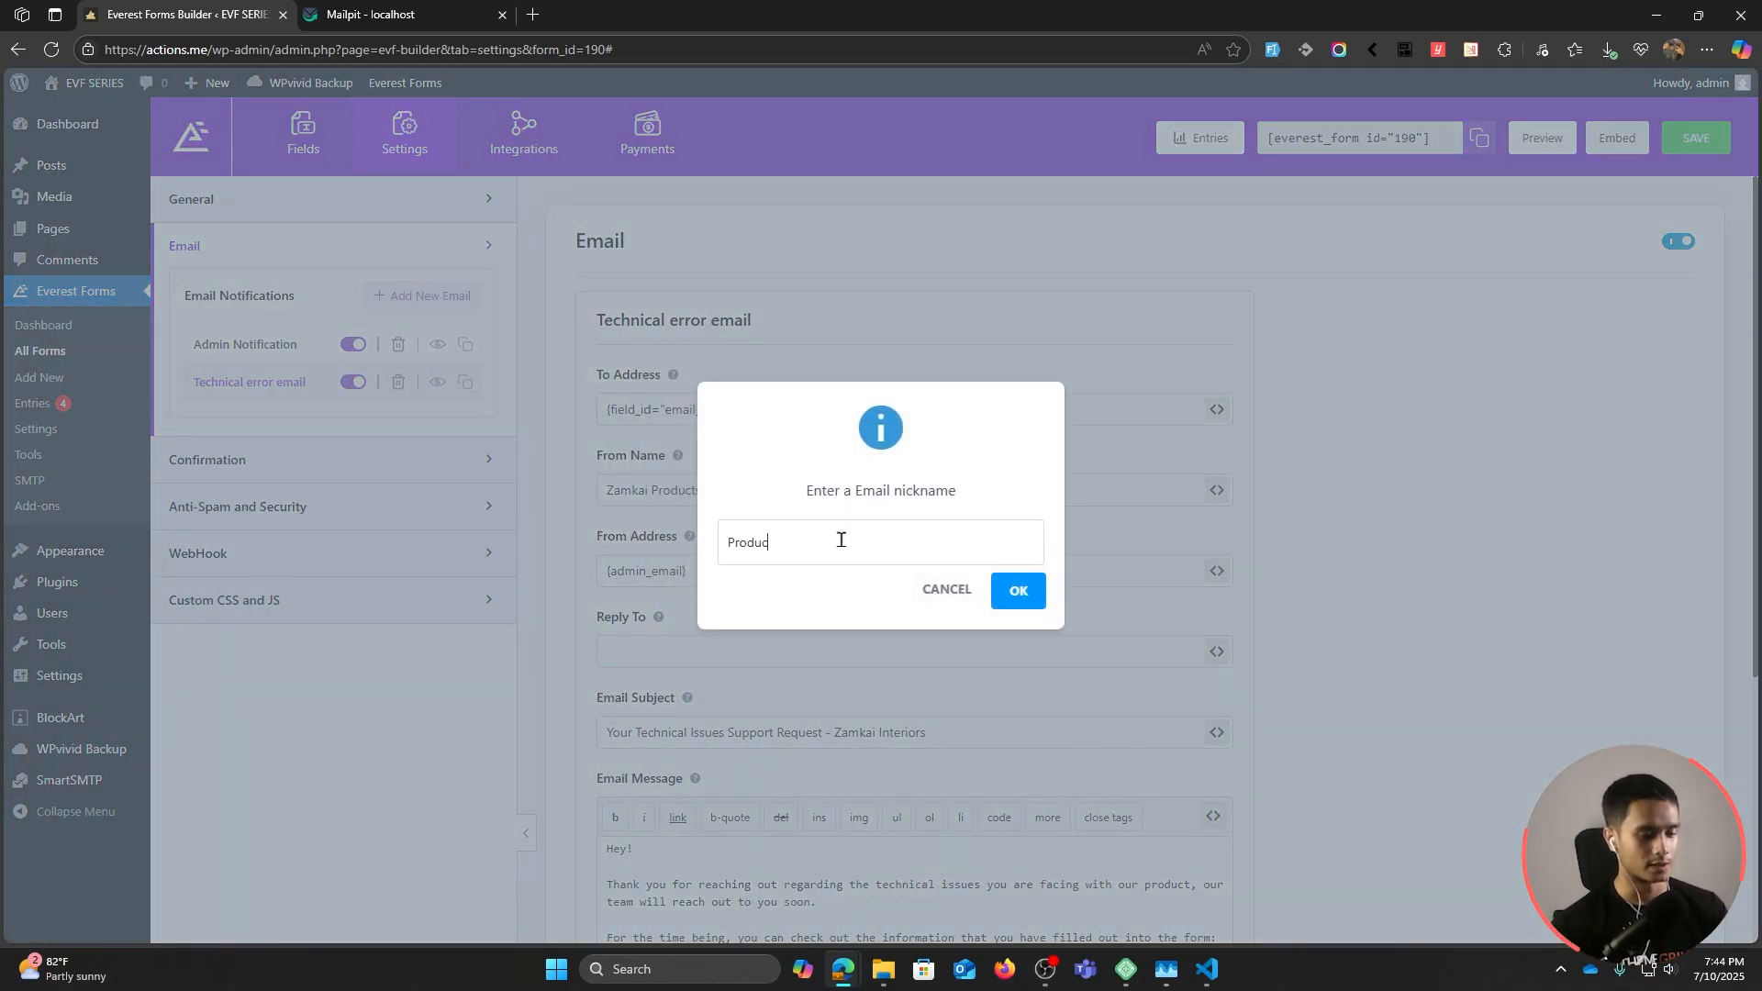
pyautogui.write('t inquiry email')
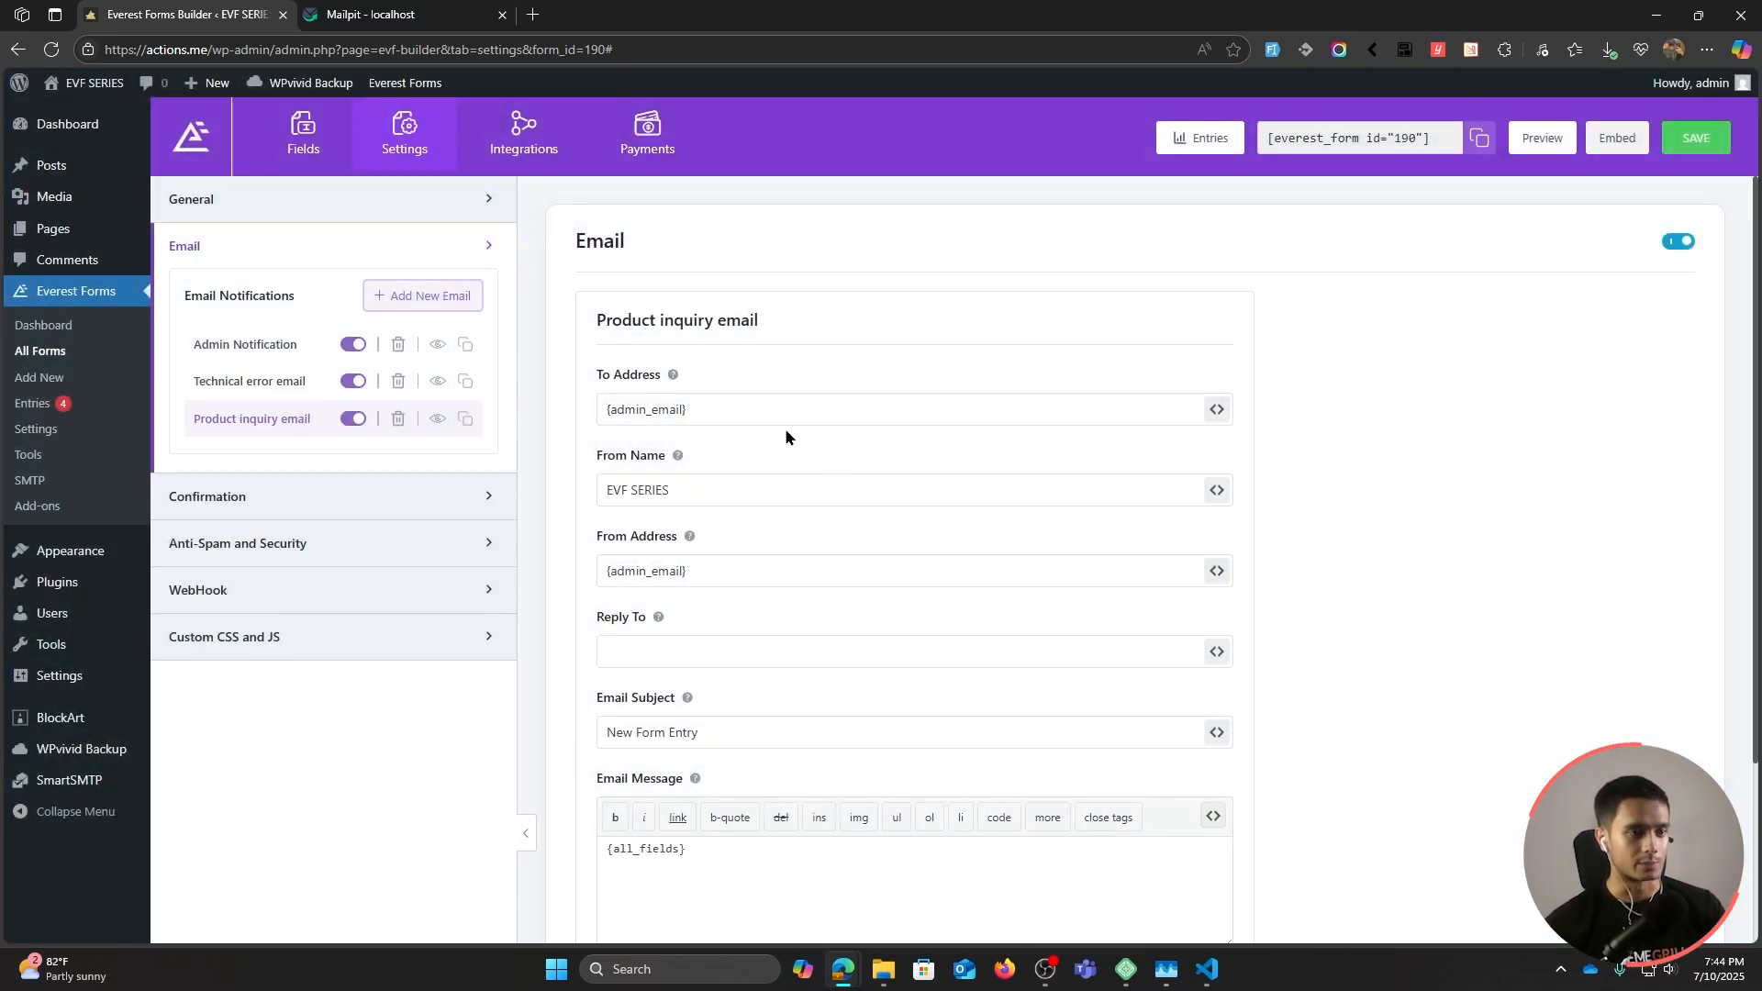
pyautogui.tripleClick(807, 415)
pyautogui.press('BackSpace')
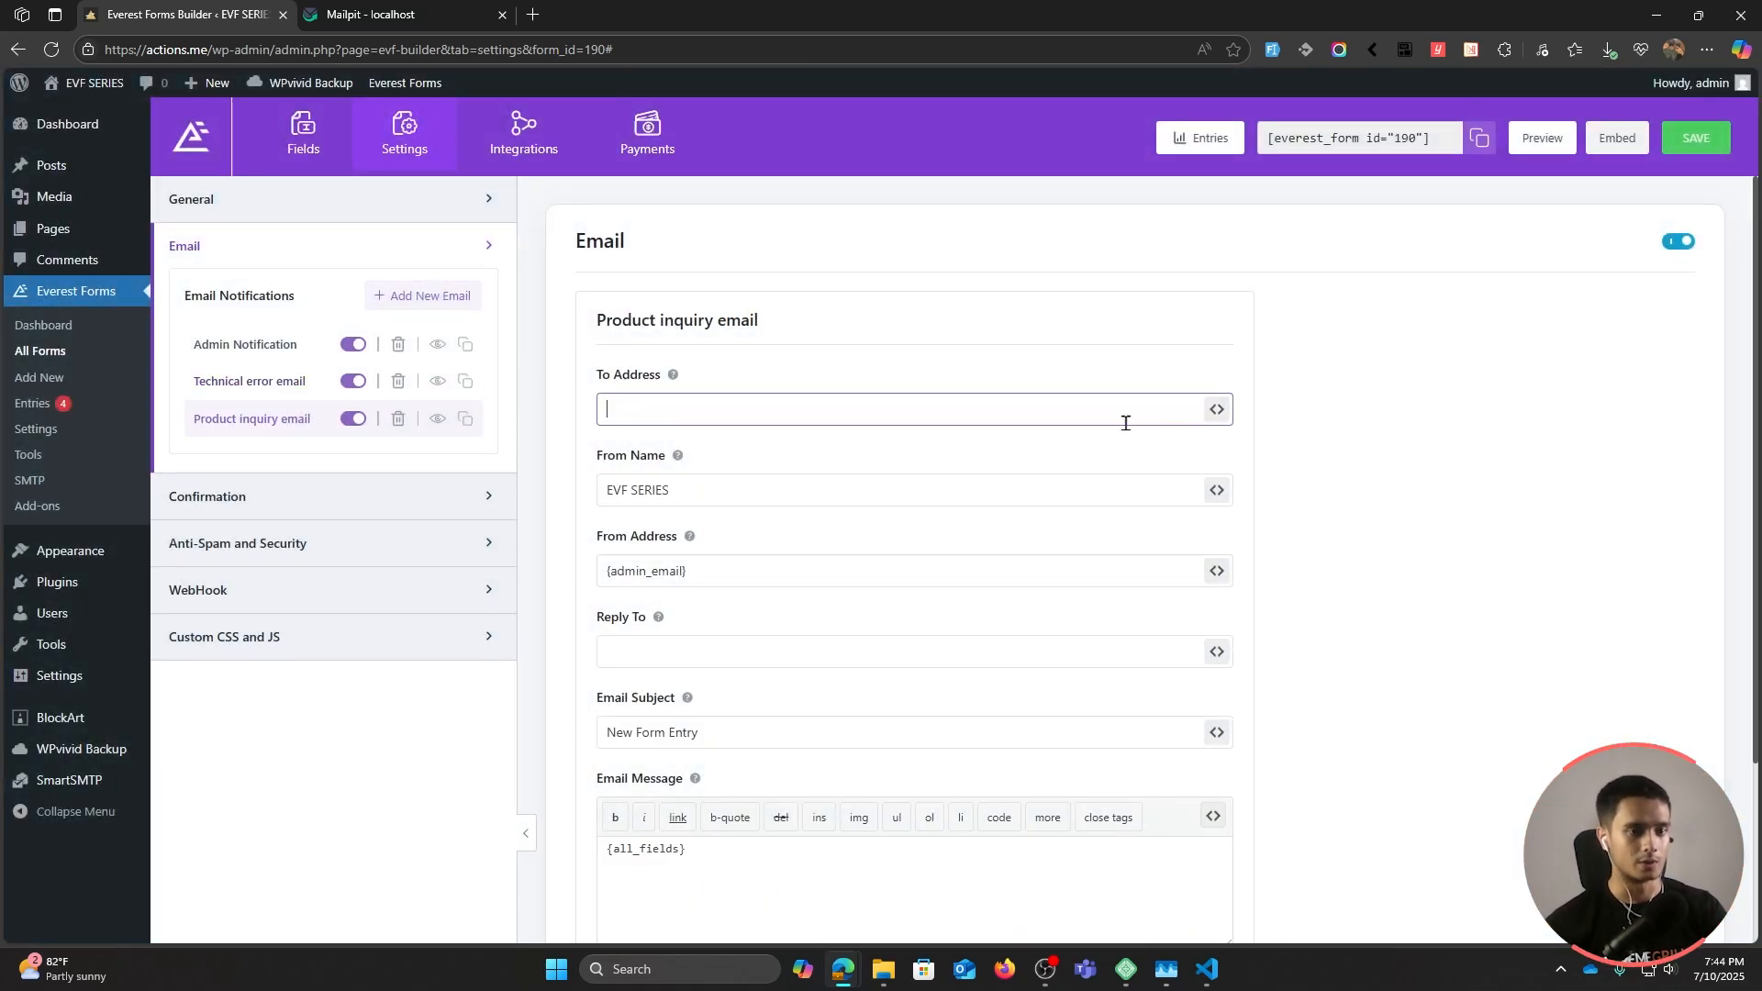
pyautogui.click(1217, 412)
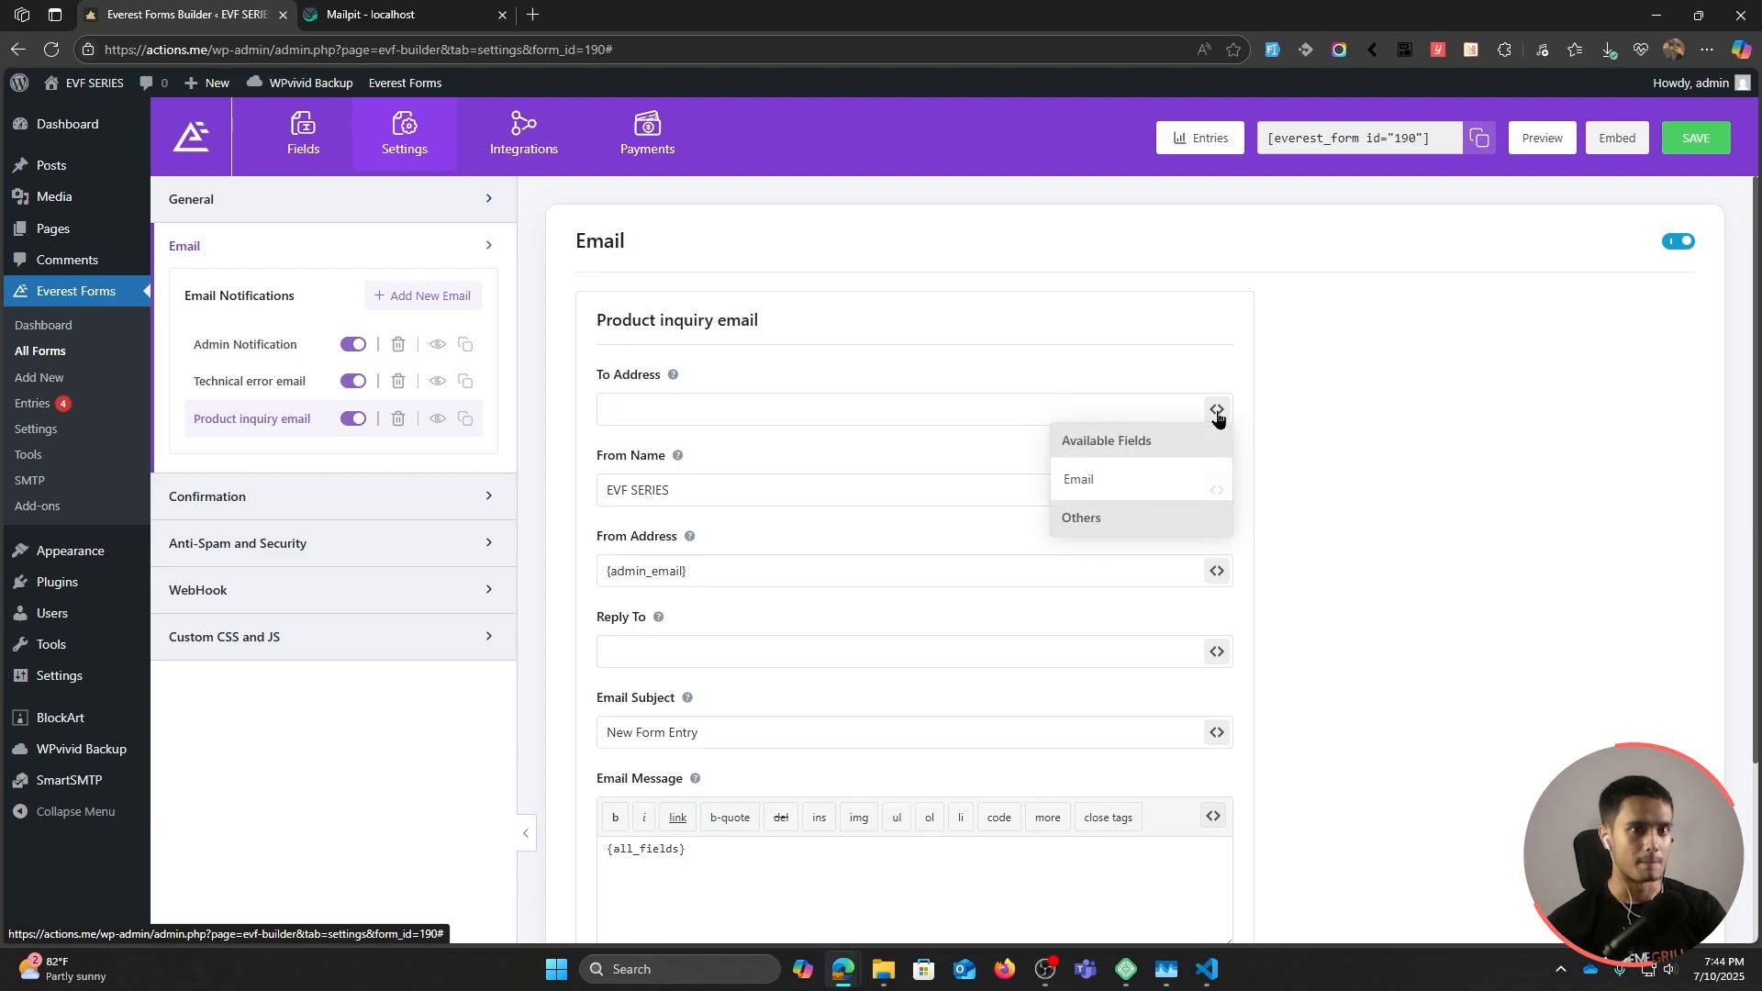
pyautogui.click(1079, 481)
# Step: Replace the From Name 'EVF SERIES' with 'Zamkai', fixing a typo
pyautogui.scroll(-1, 938, 450)
pyautogui.tripleClick(798, 401)
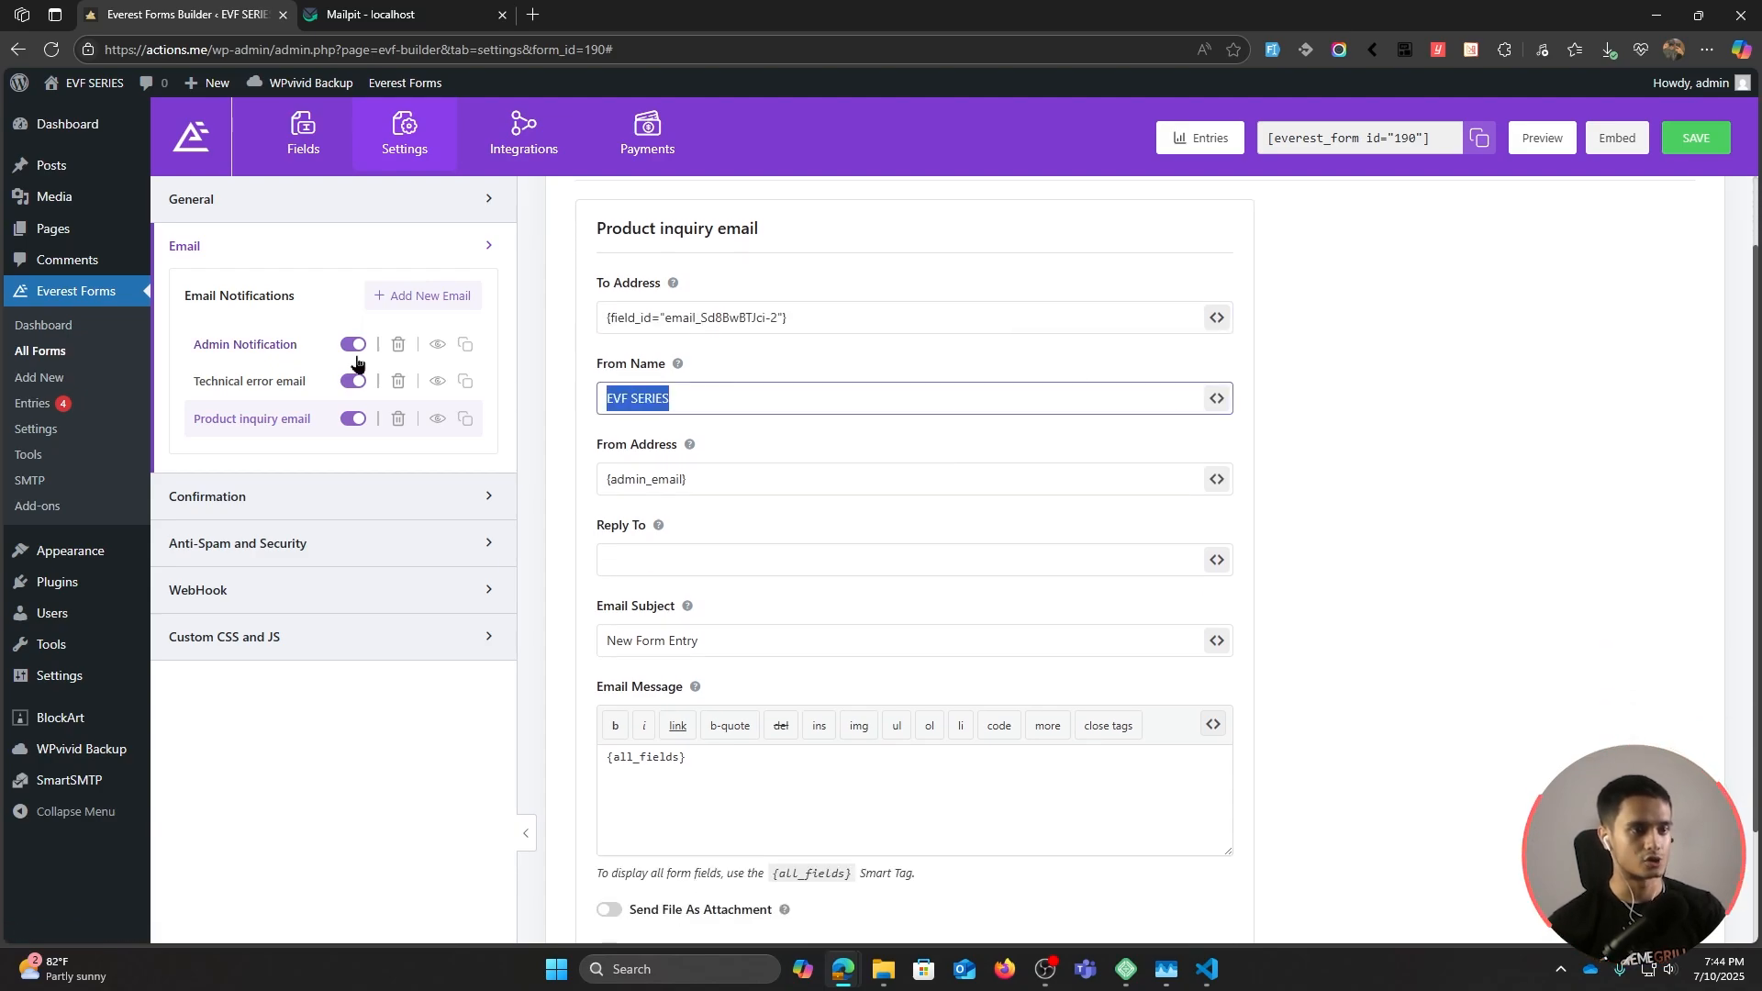
pyautogui.write('Zamkai Iproducts')
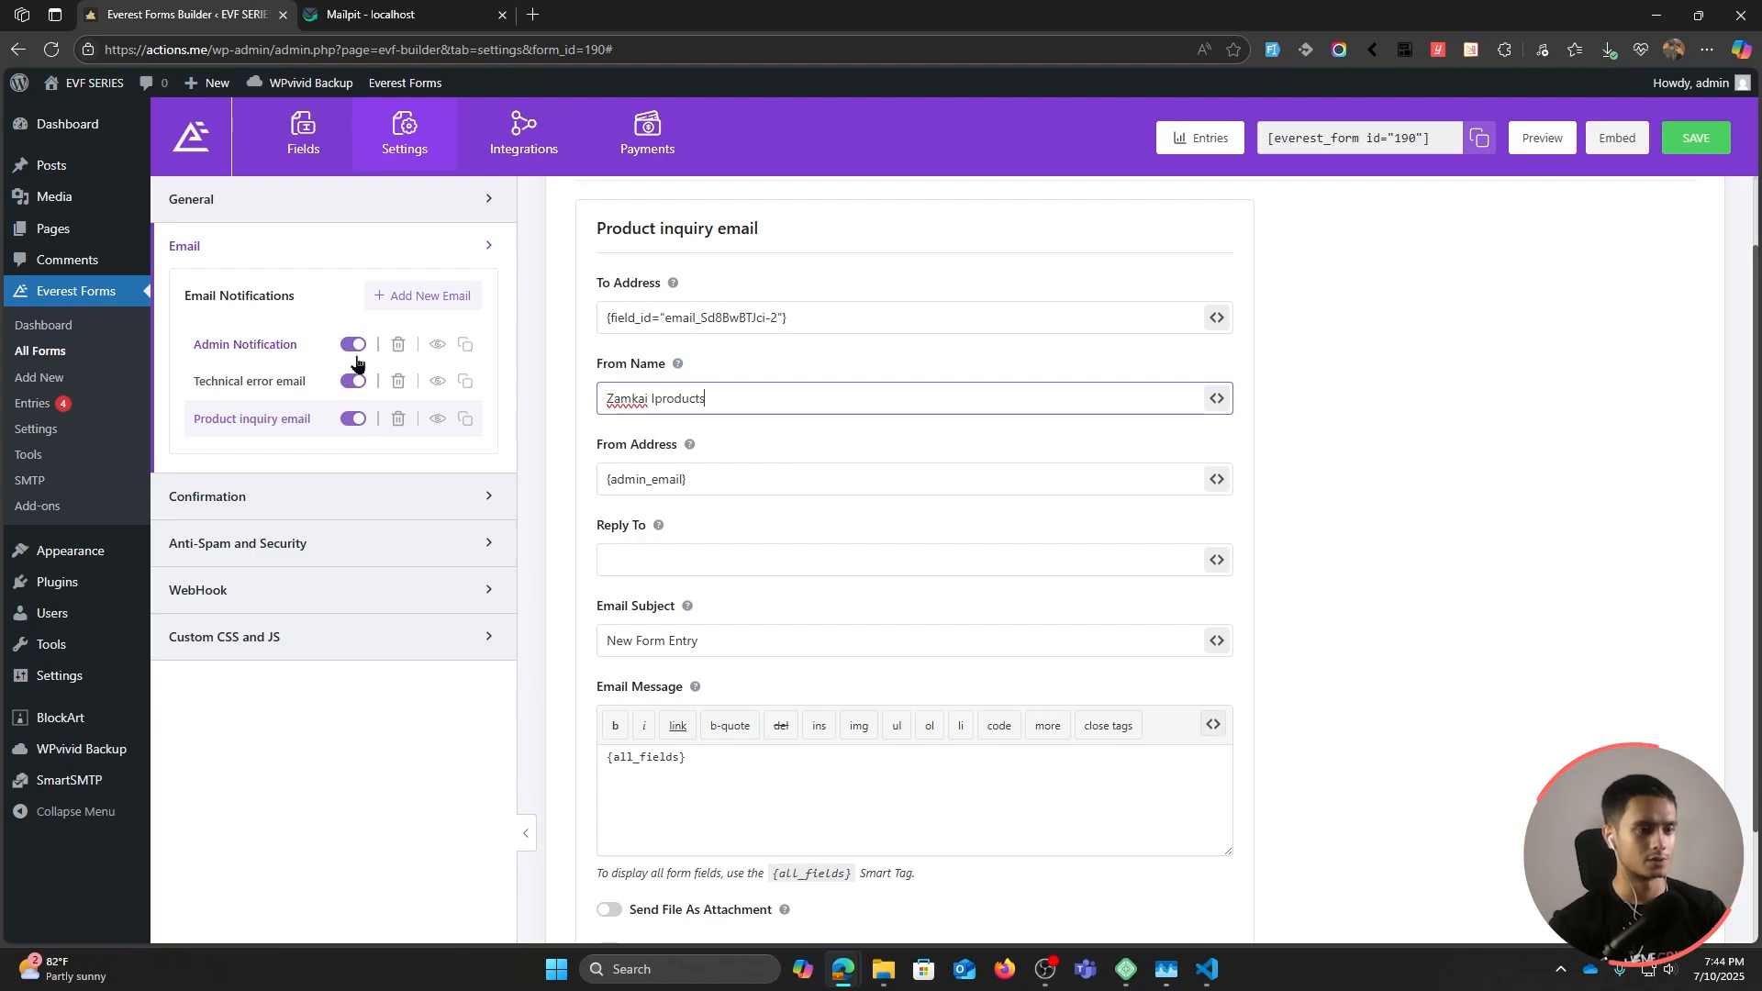
pyautogui.hotkey('ctrl', 'BackSpace')
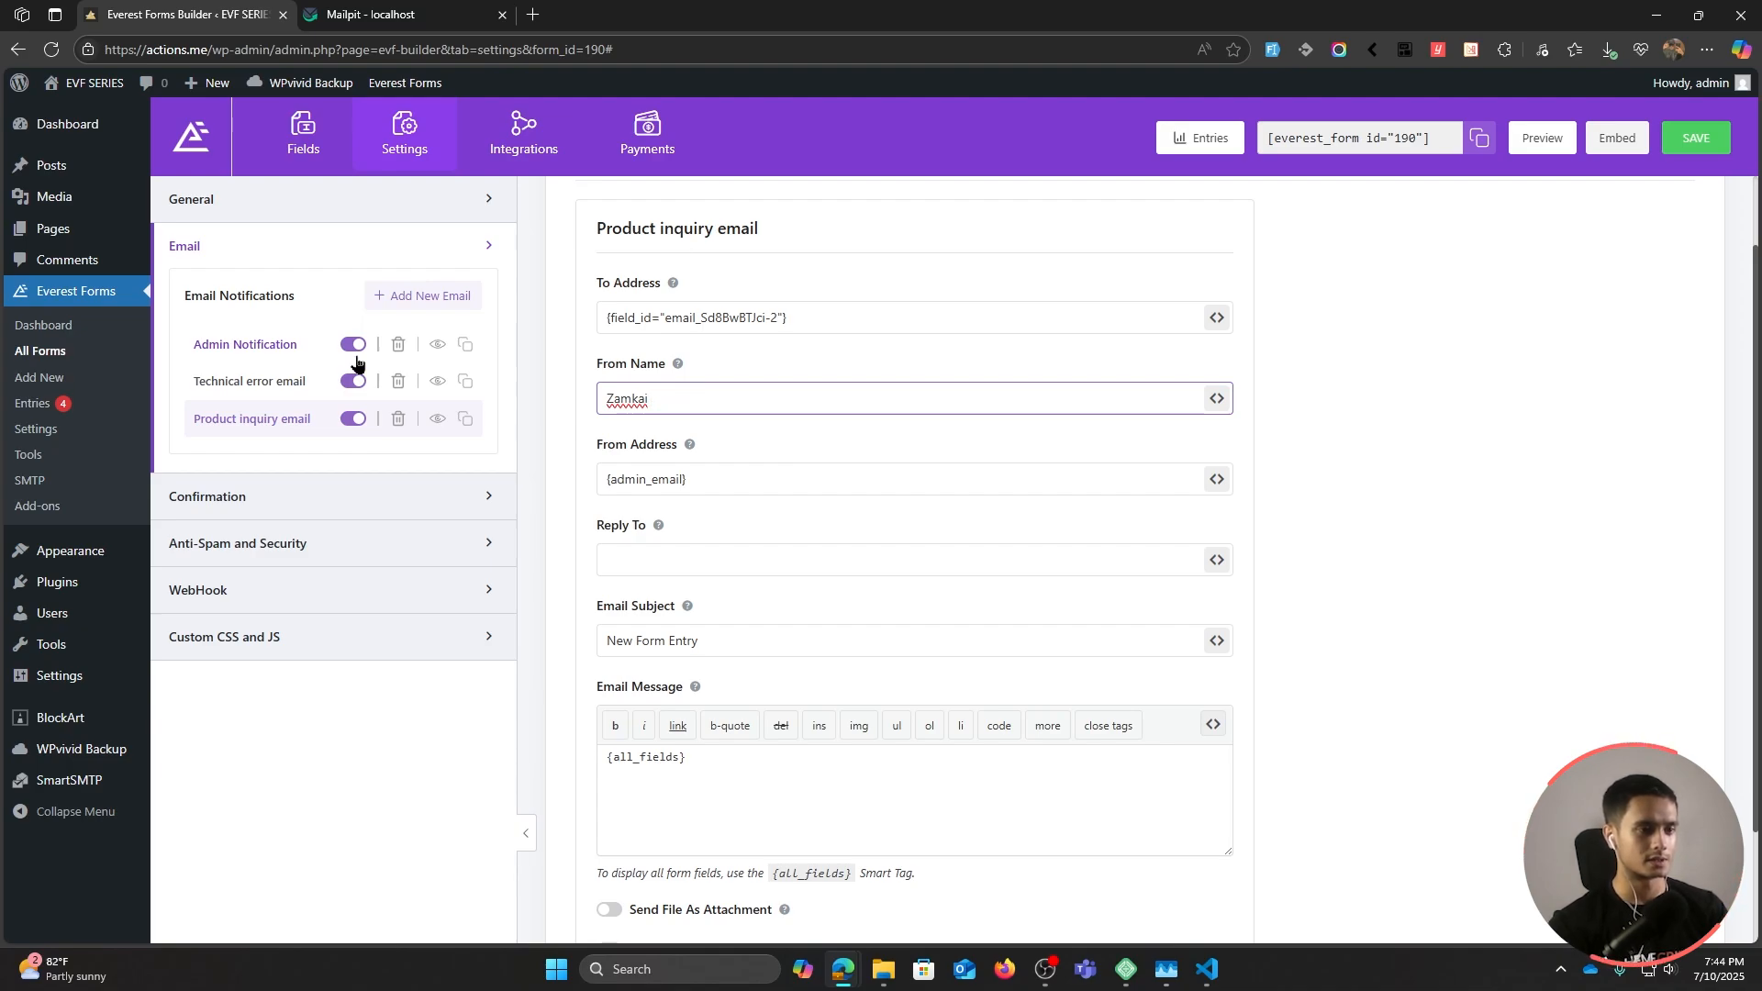
# Step: Finish the From Name 'Zamkai Products' and set the subject 'Your Product Inquiry Request - Zamkai Interiors'
pyautogui.write('Products')
pyautogui.scroll(-1, 758, 505)
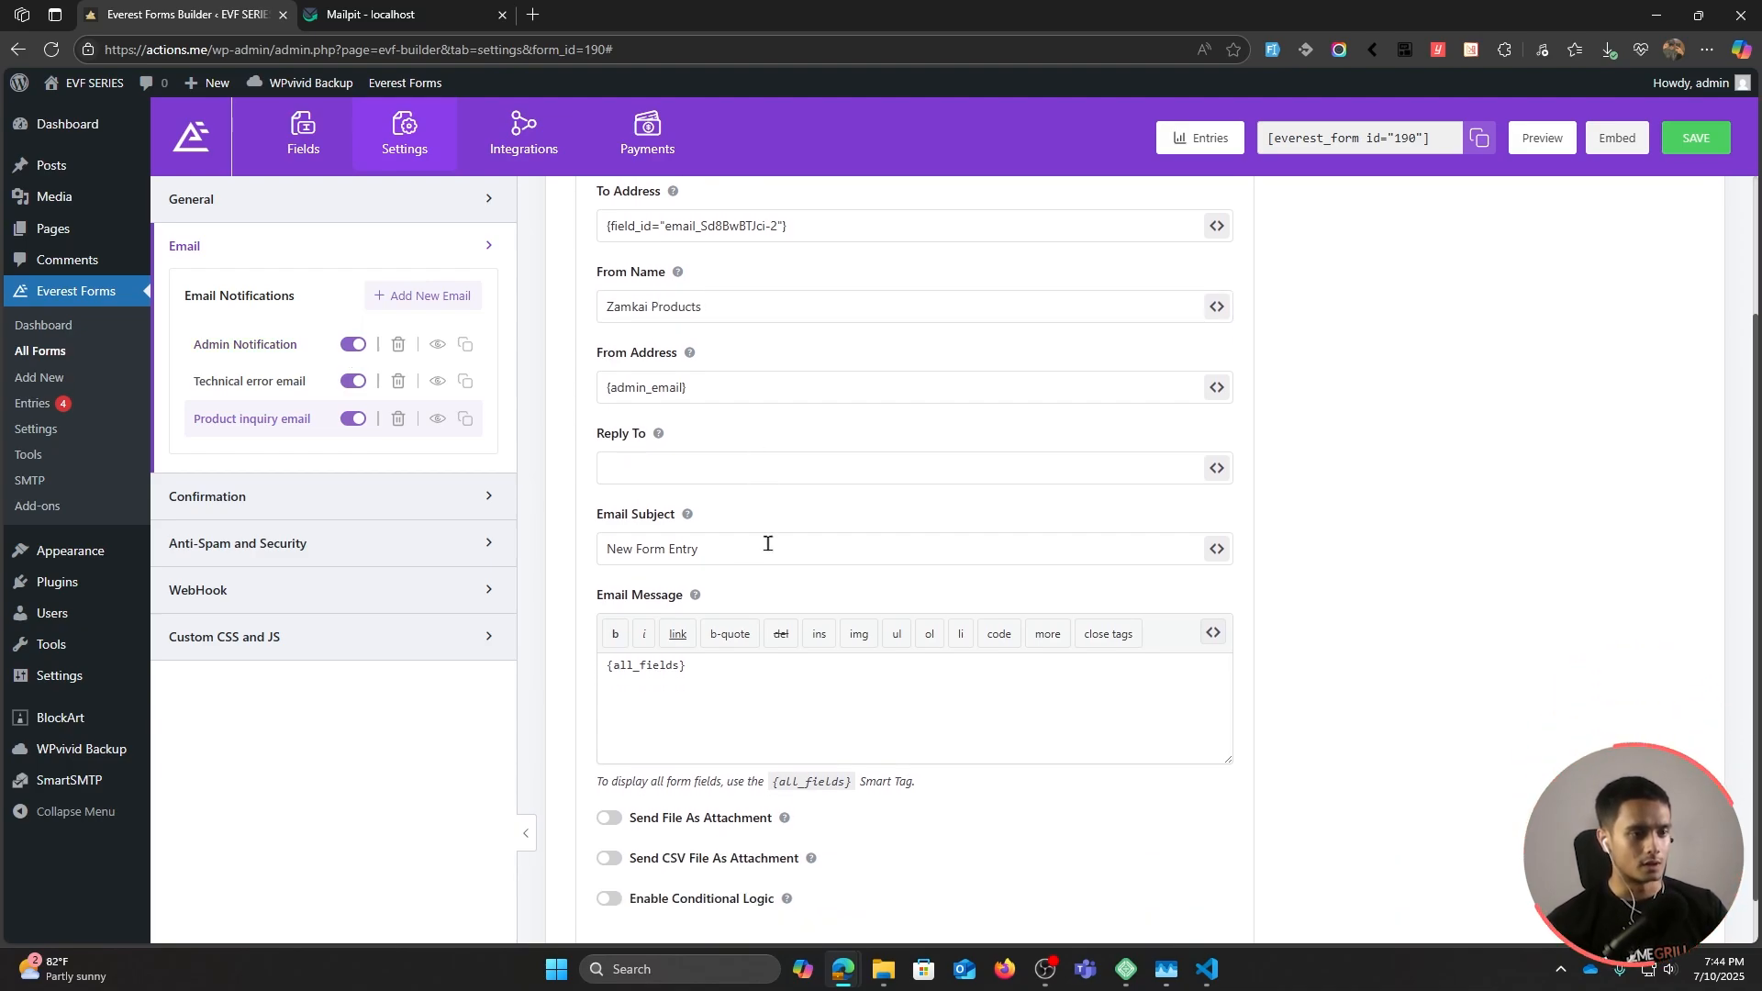
pyautogui.tripleClick(740, 550)
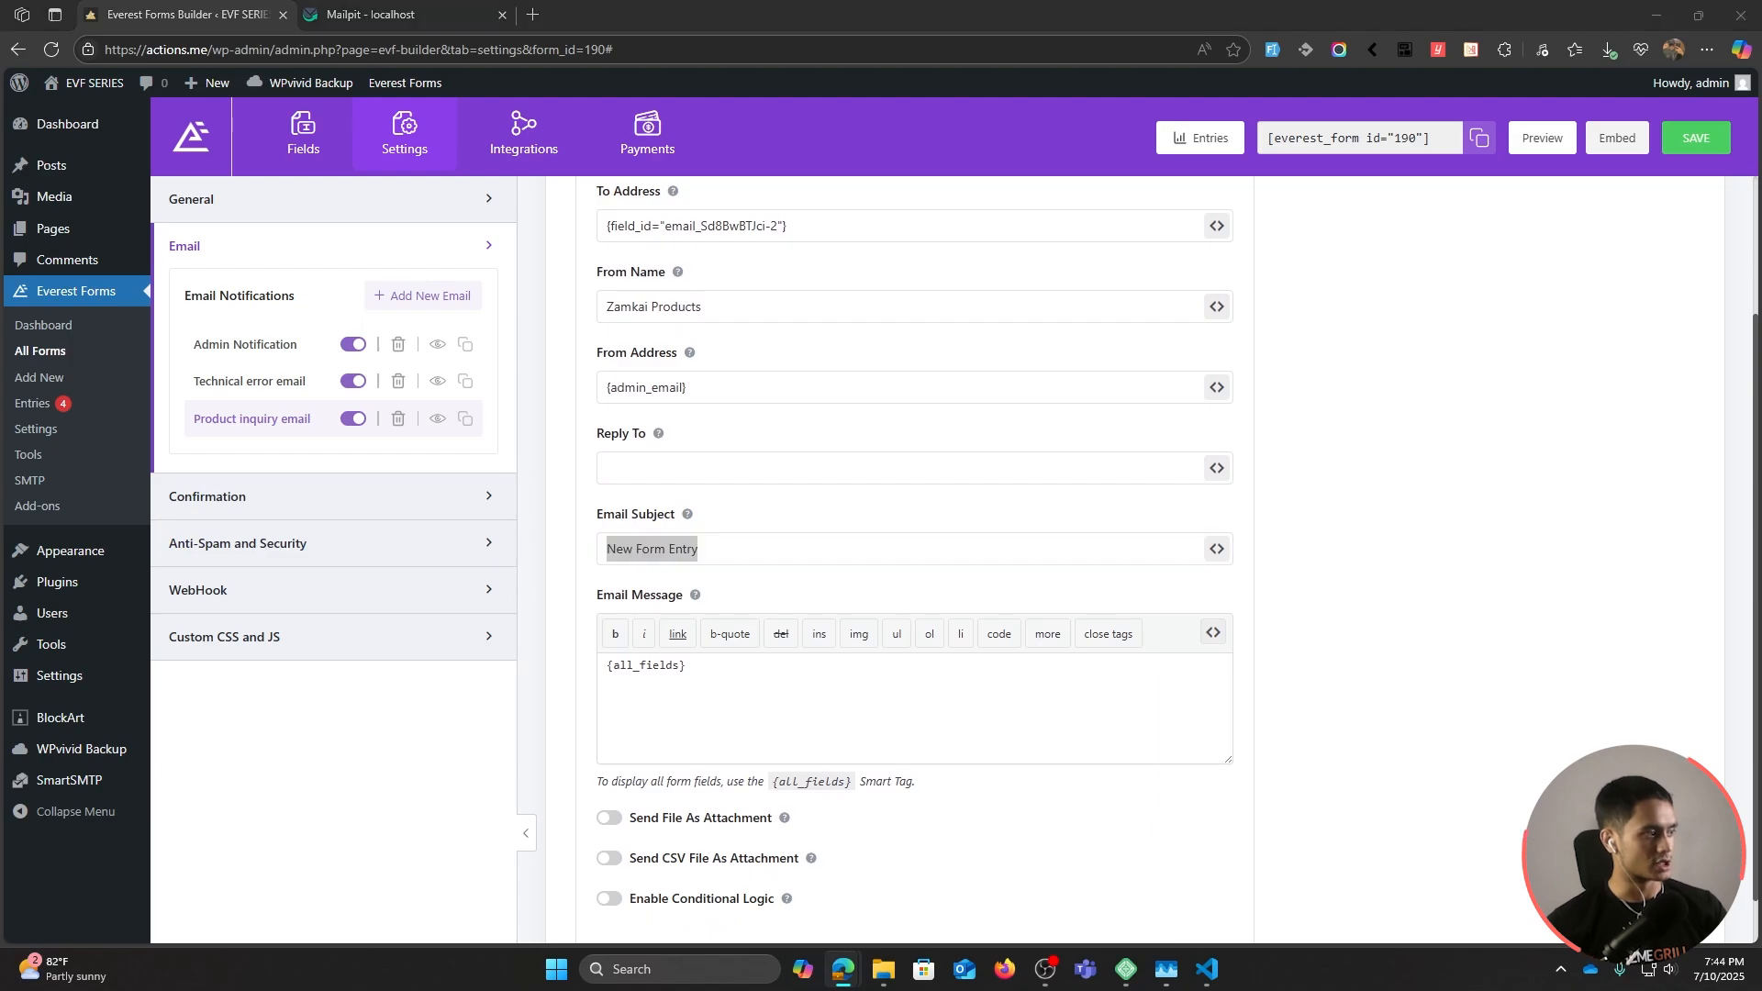
pyautogui.press('BackSpace')
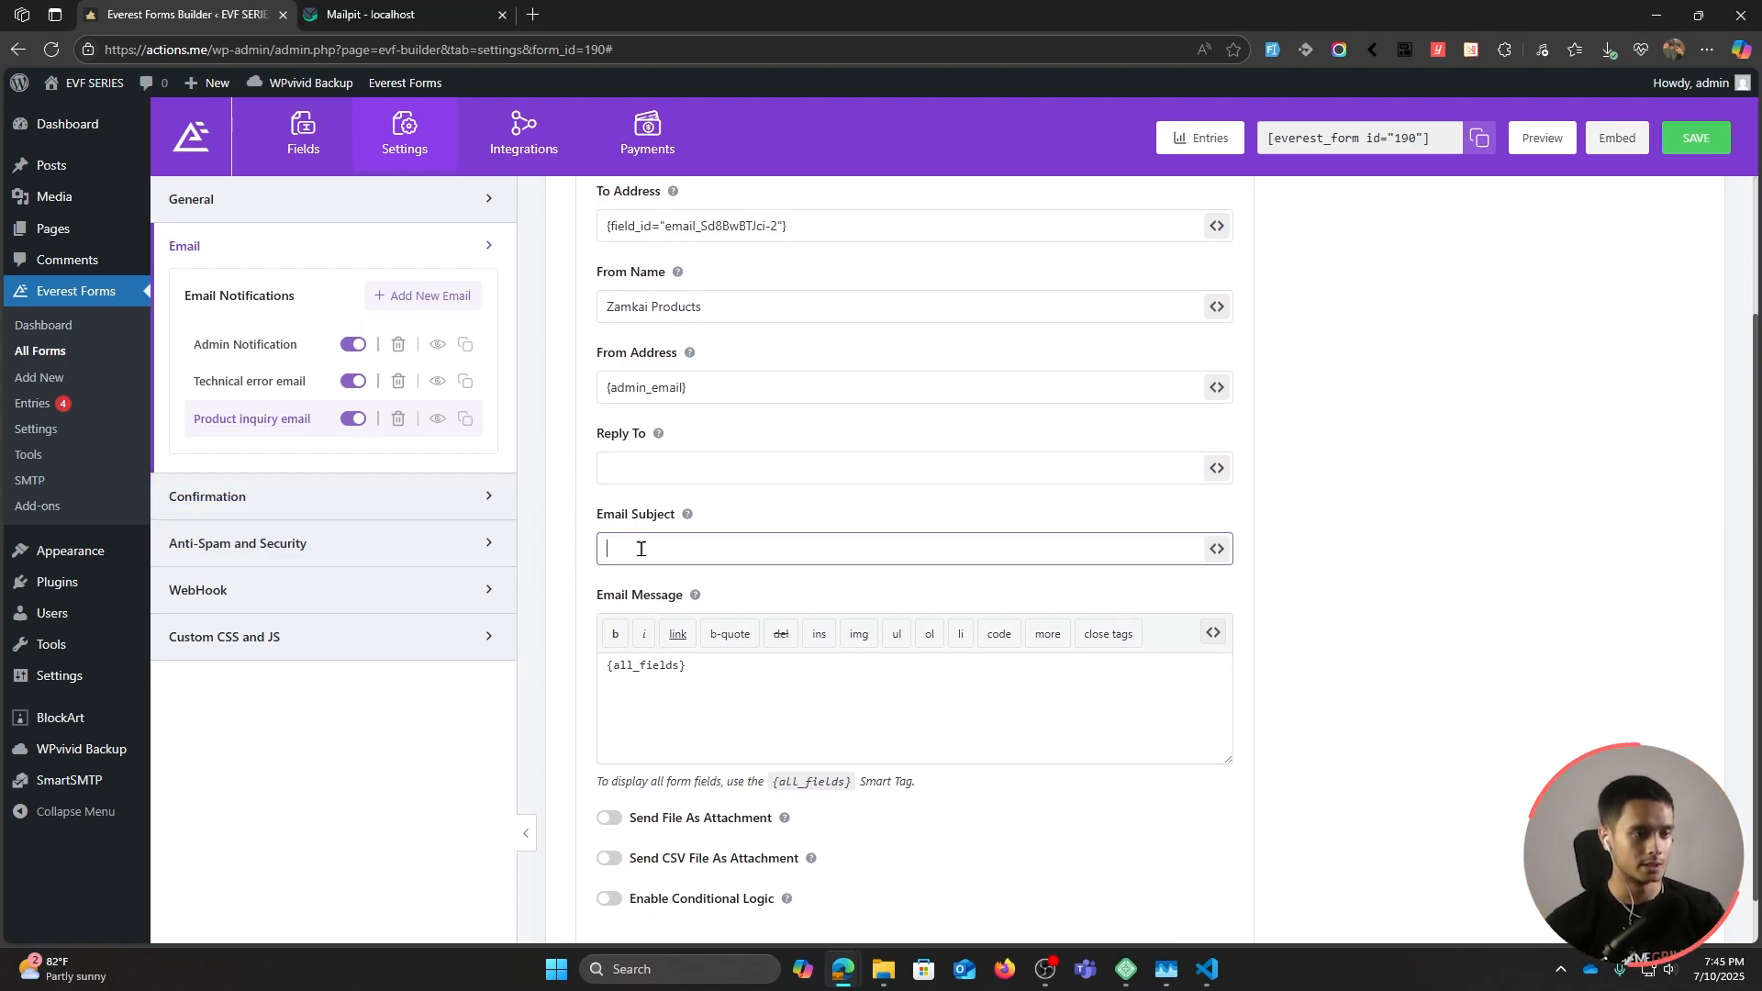
pyautogui.write('Your Product Inquiry Request - Zamkai Interiors')
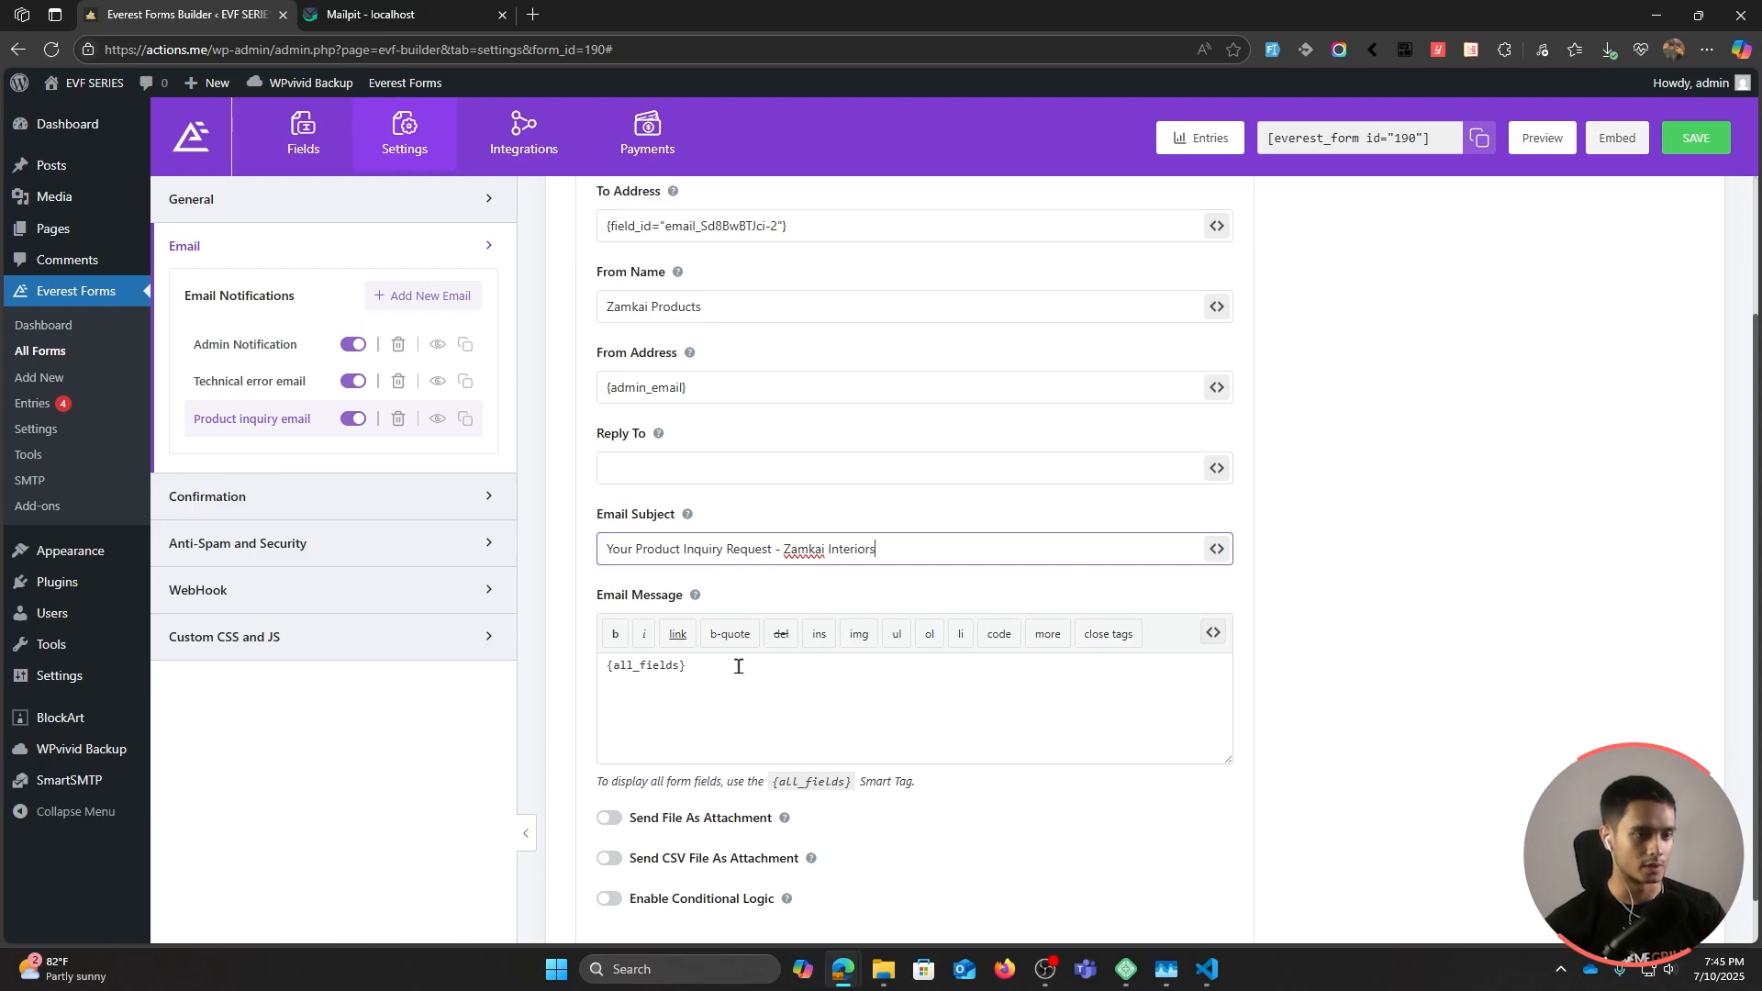
# Step: Paste the thank-you greeting into the email message and enlarge the message box
pyautogui.click(608, 661)
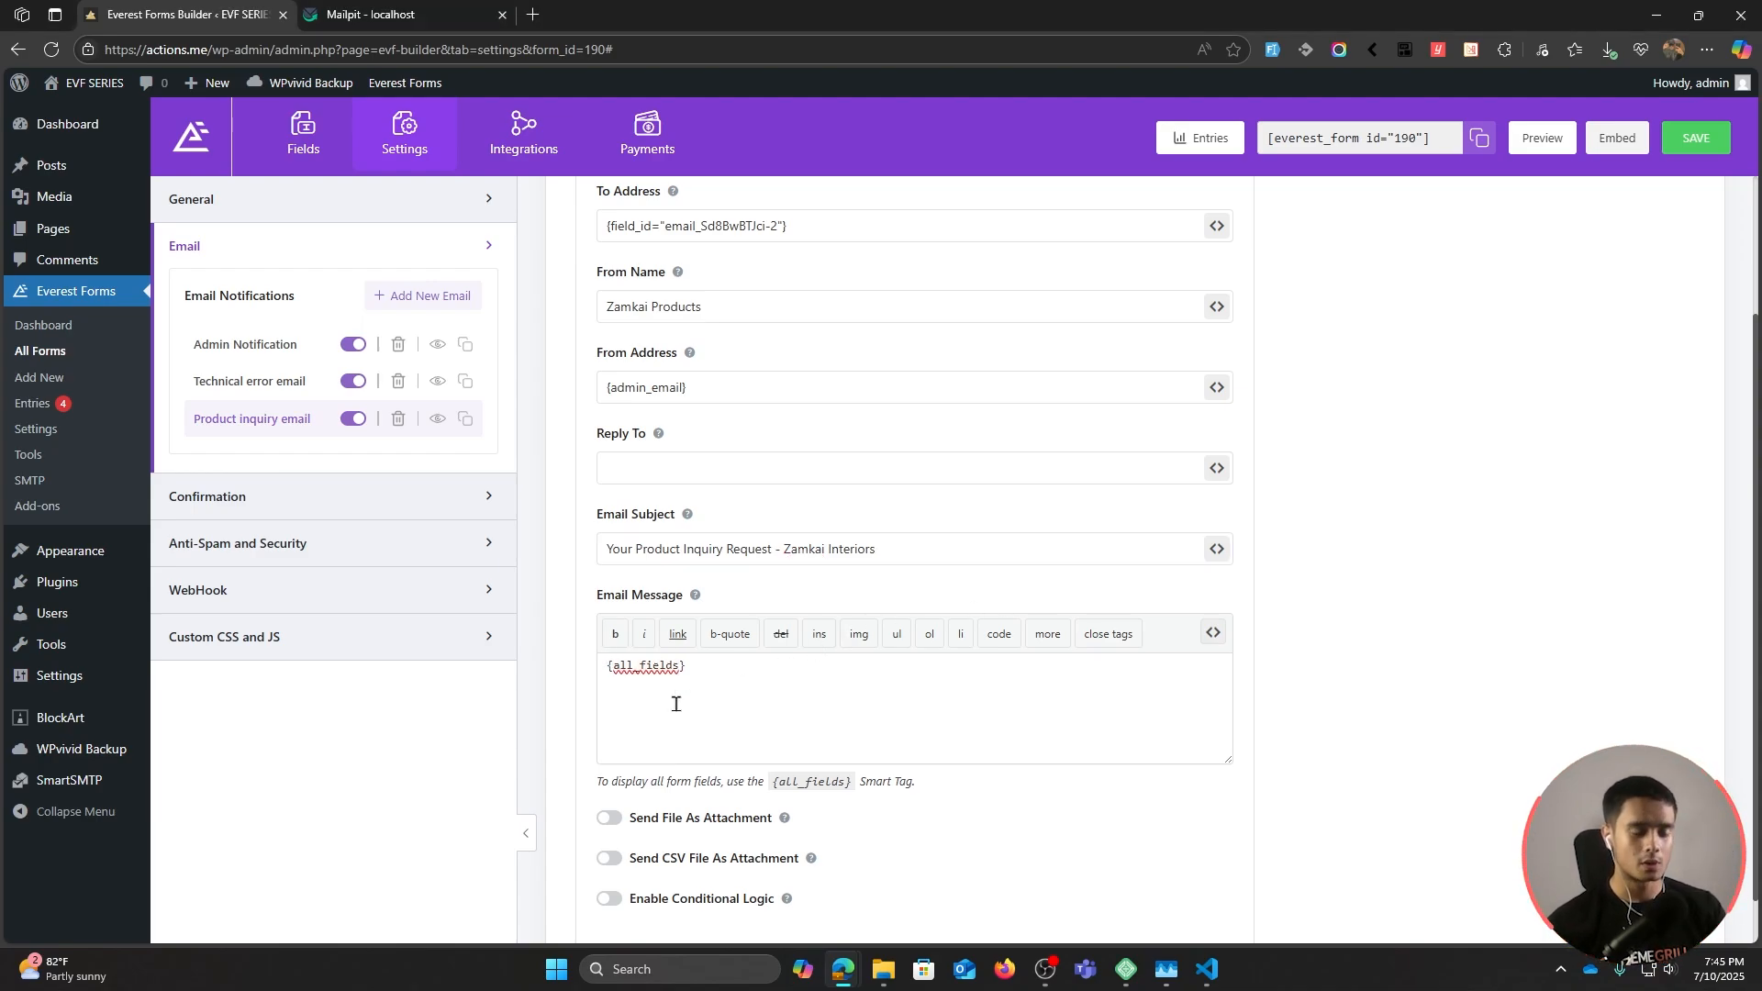
pyautogui.press('Return')
pyautogui.press('Return')
pyautogui.write('Hey!  Thank you for reaching out. Really appreciate you wanting to know about our product')
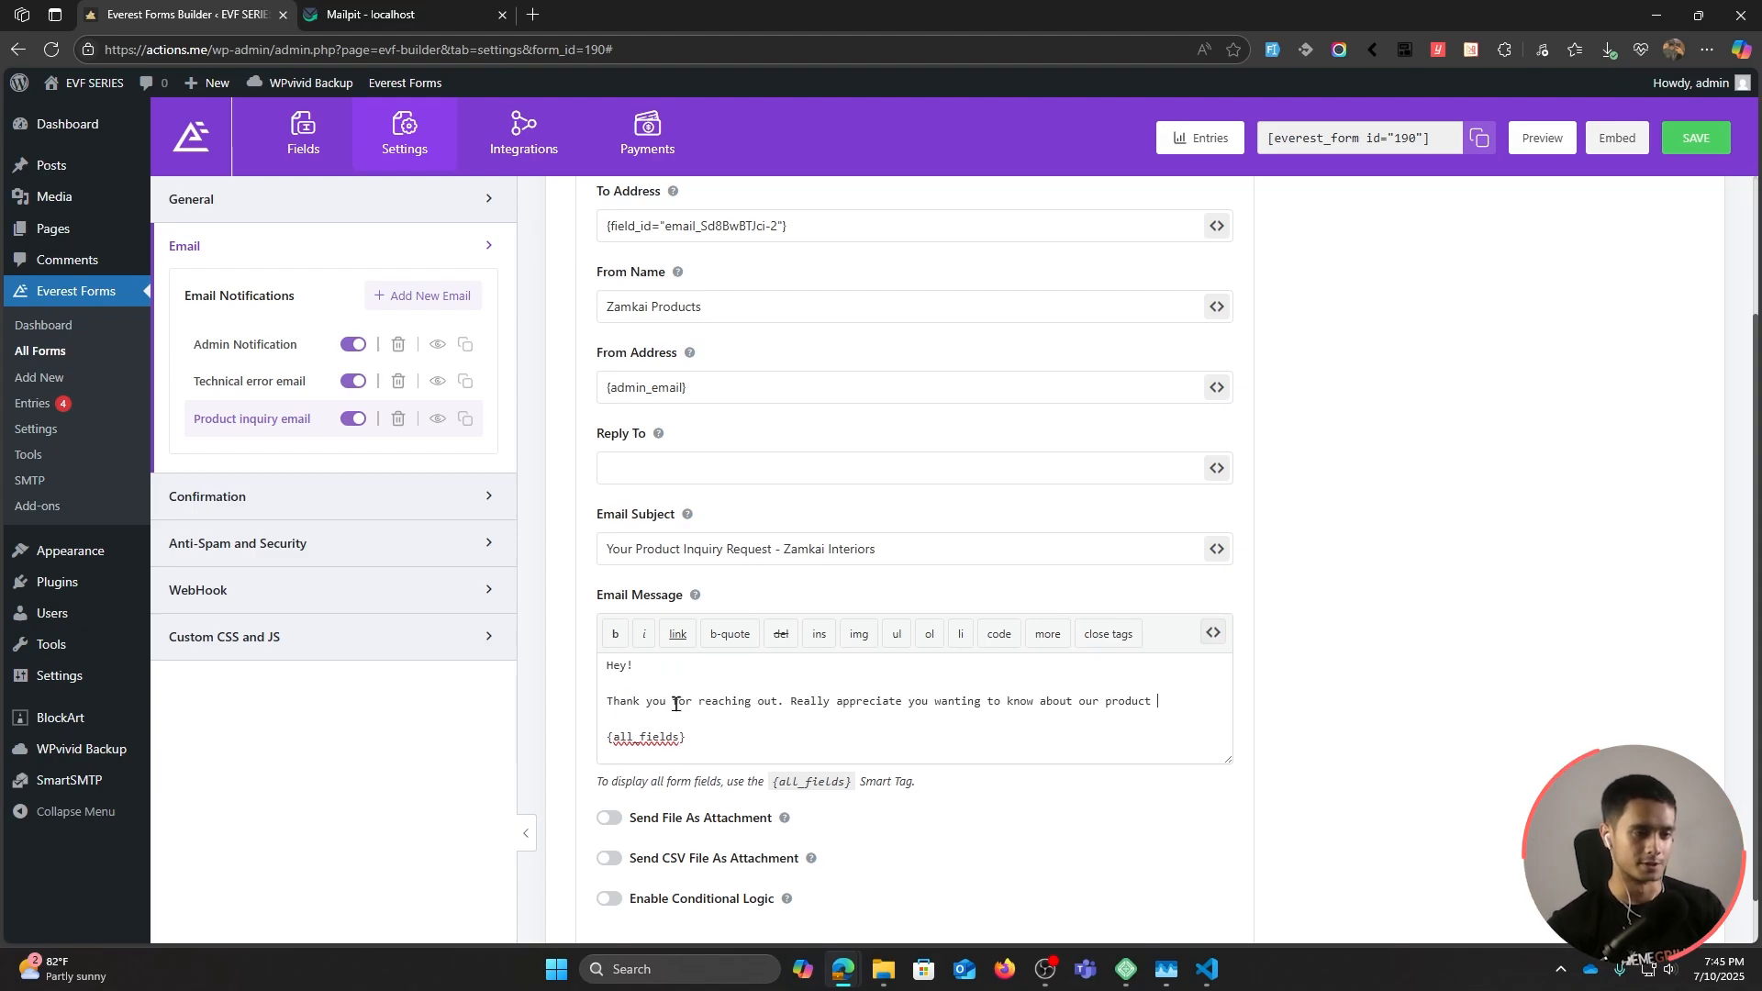
pyautogui.scroll(-1, 988, 684)
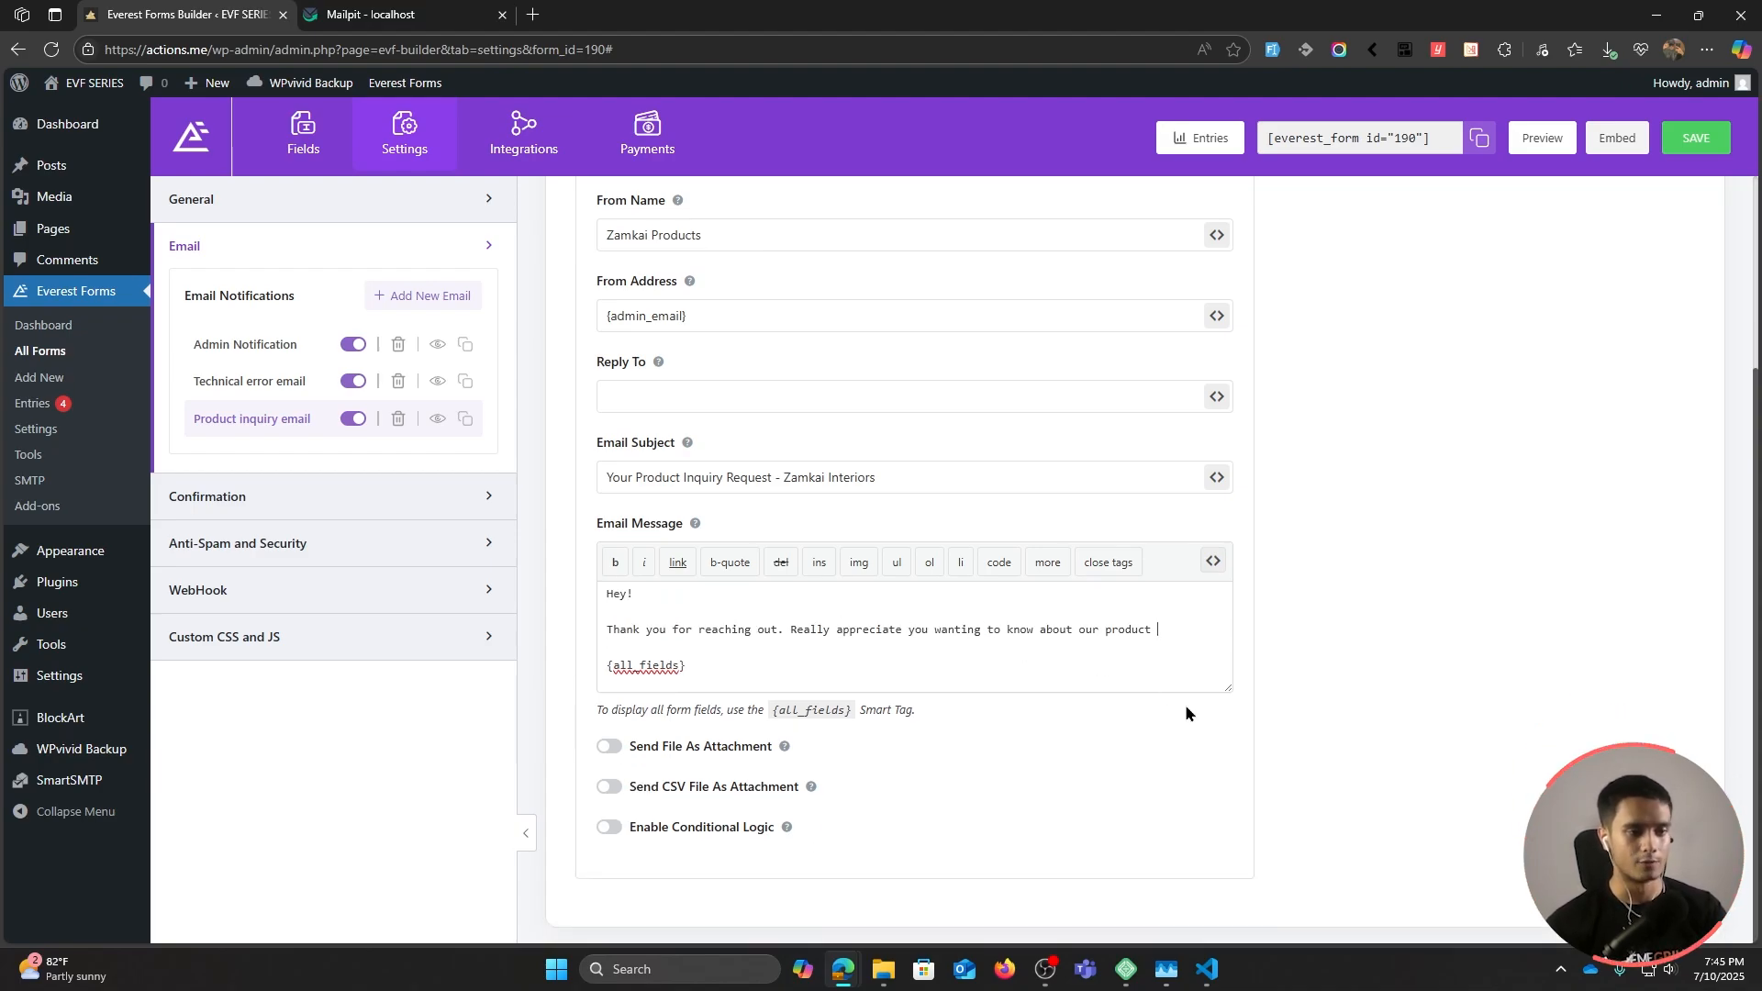
pyautogui.moveTo(1228, 691); pyautogui.dragTo(1227, 846)
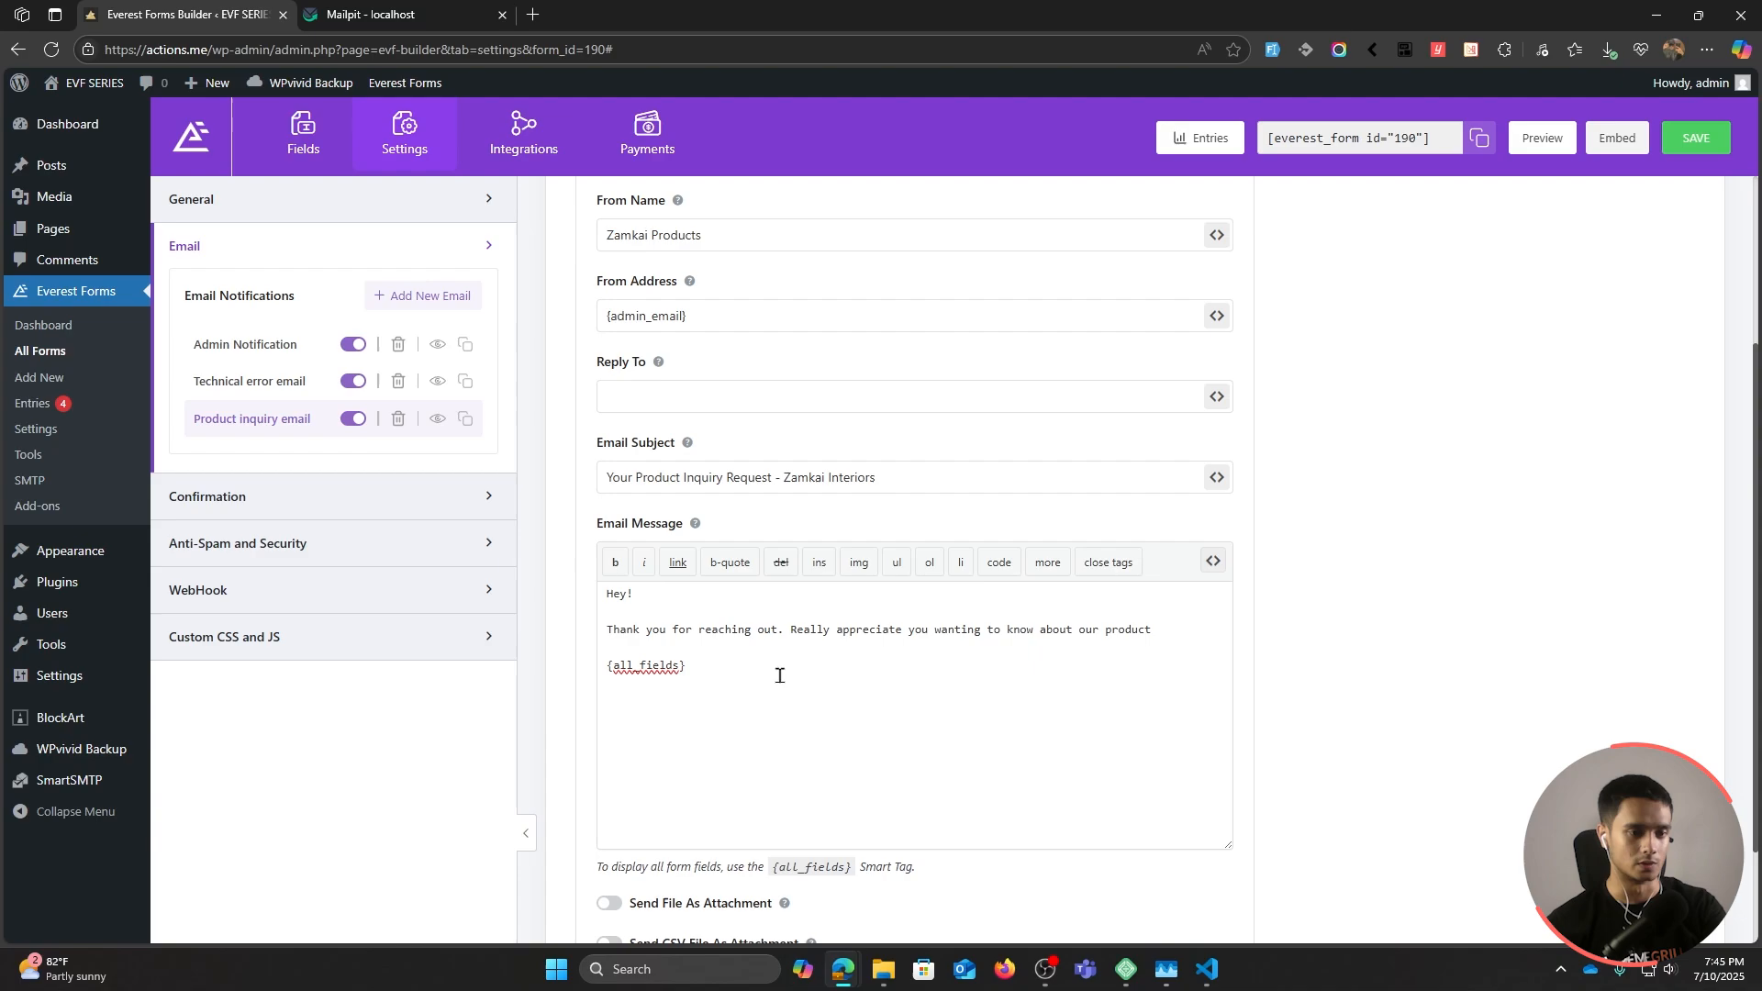
# Step: Replace the {all_fields} tag with the chosen-product field smart tag
pyautogui.moveTo(724, 668); pyautogui.dragTo(603, 663)
pyautogui.press('BackSpace')
pyautogui.press('BackSpace')
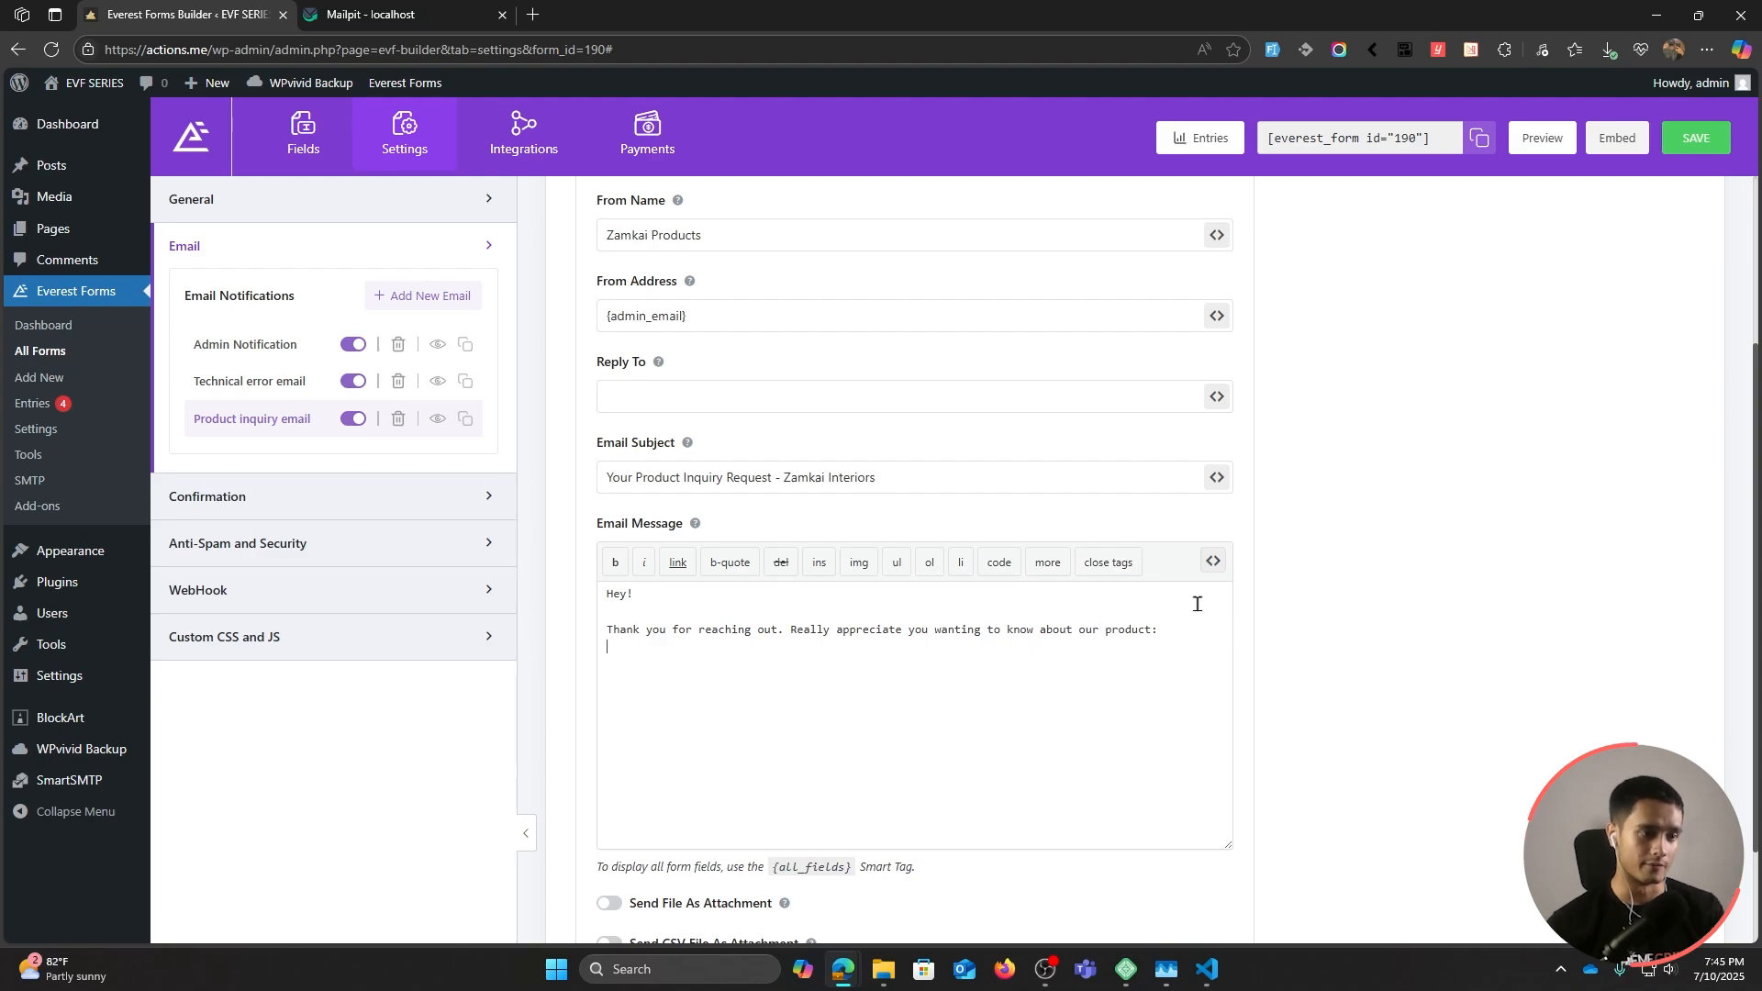
pyautogui.click(1214, 563)
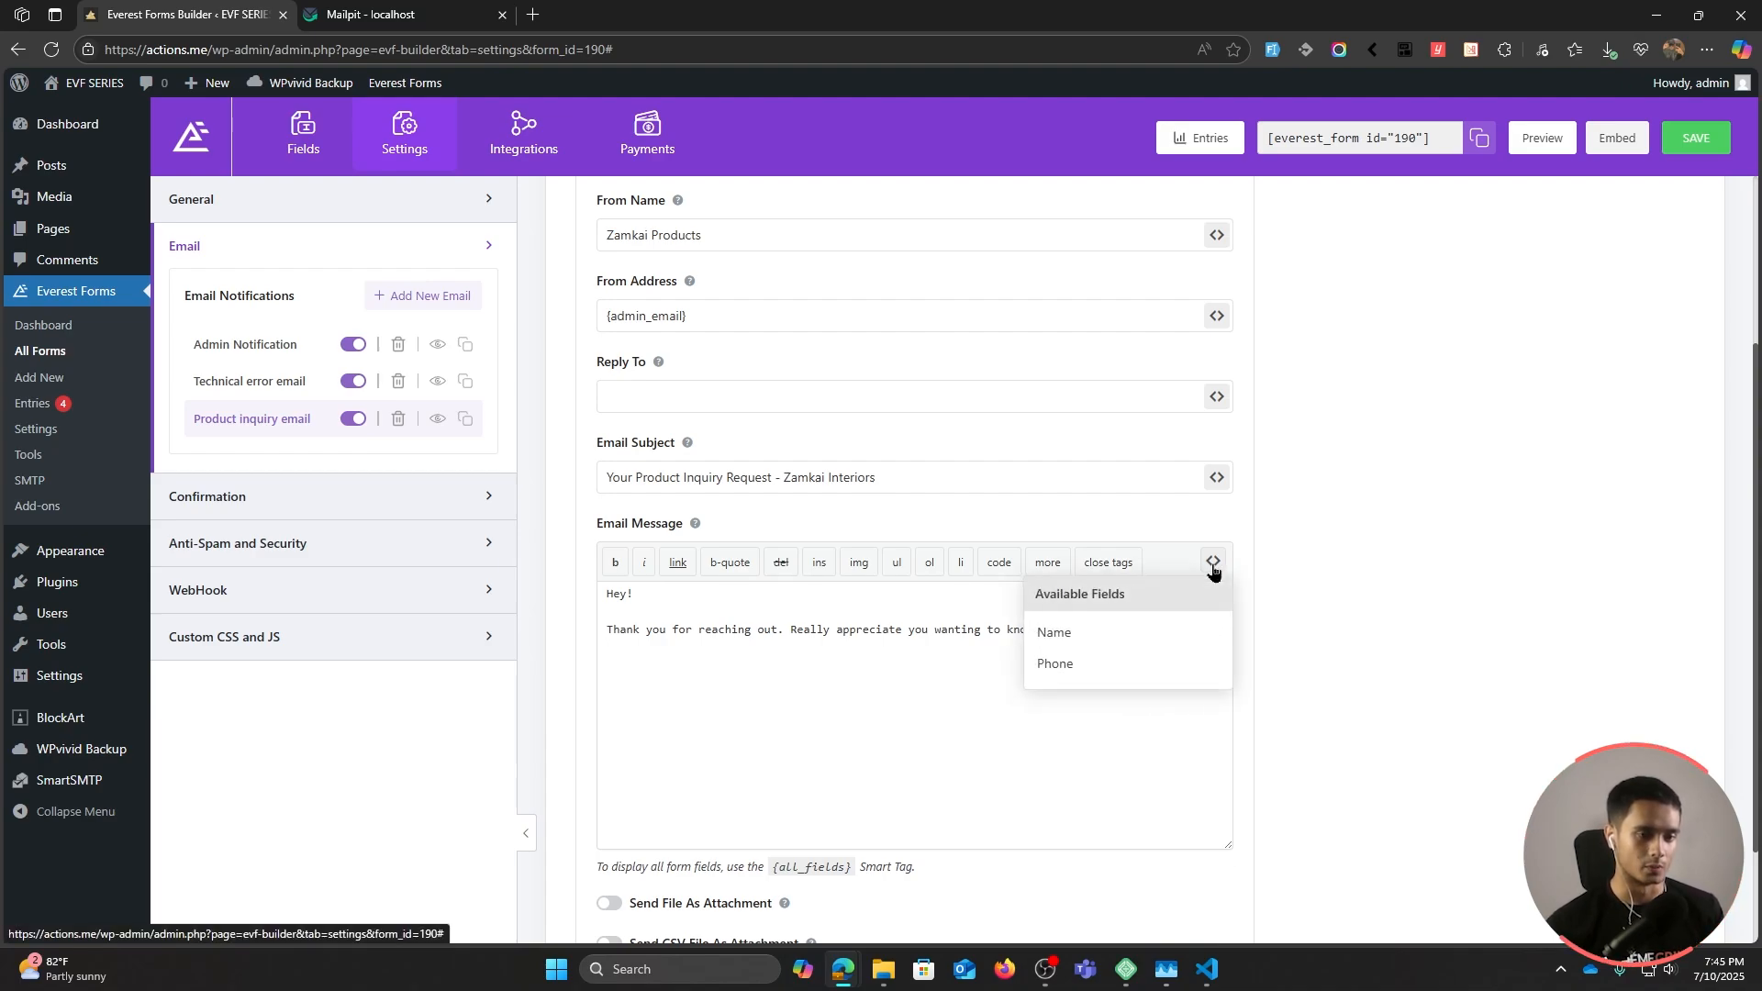
pyautogui.scroll(-2, 1101, 716)
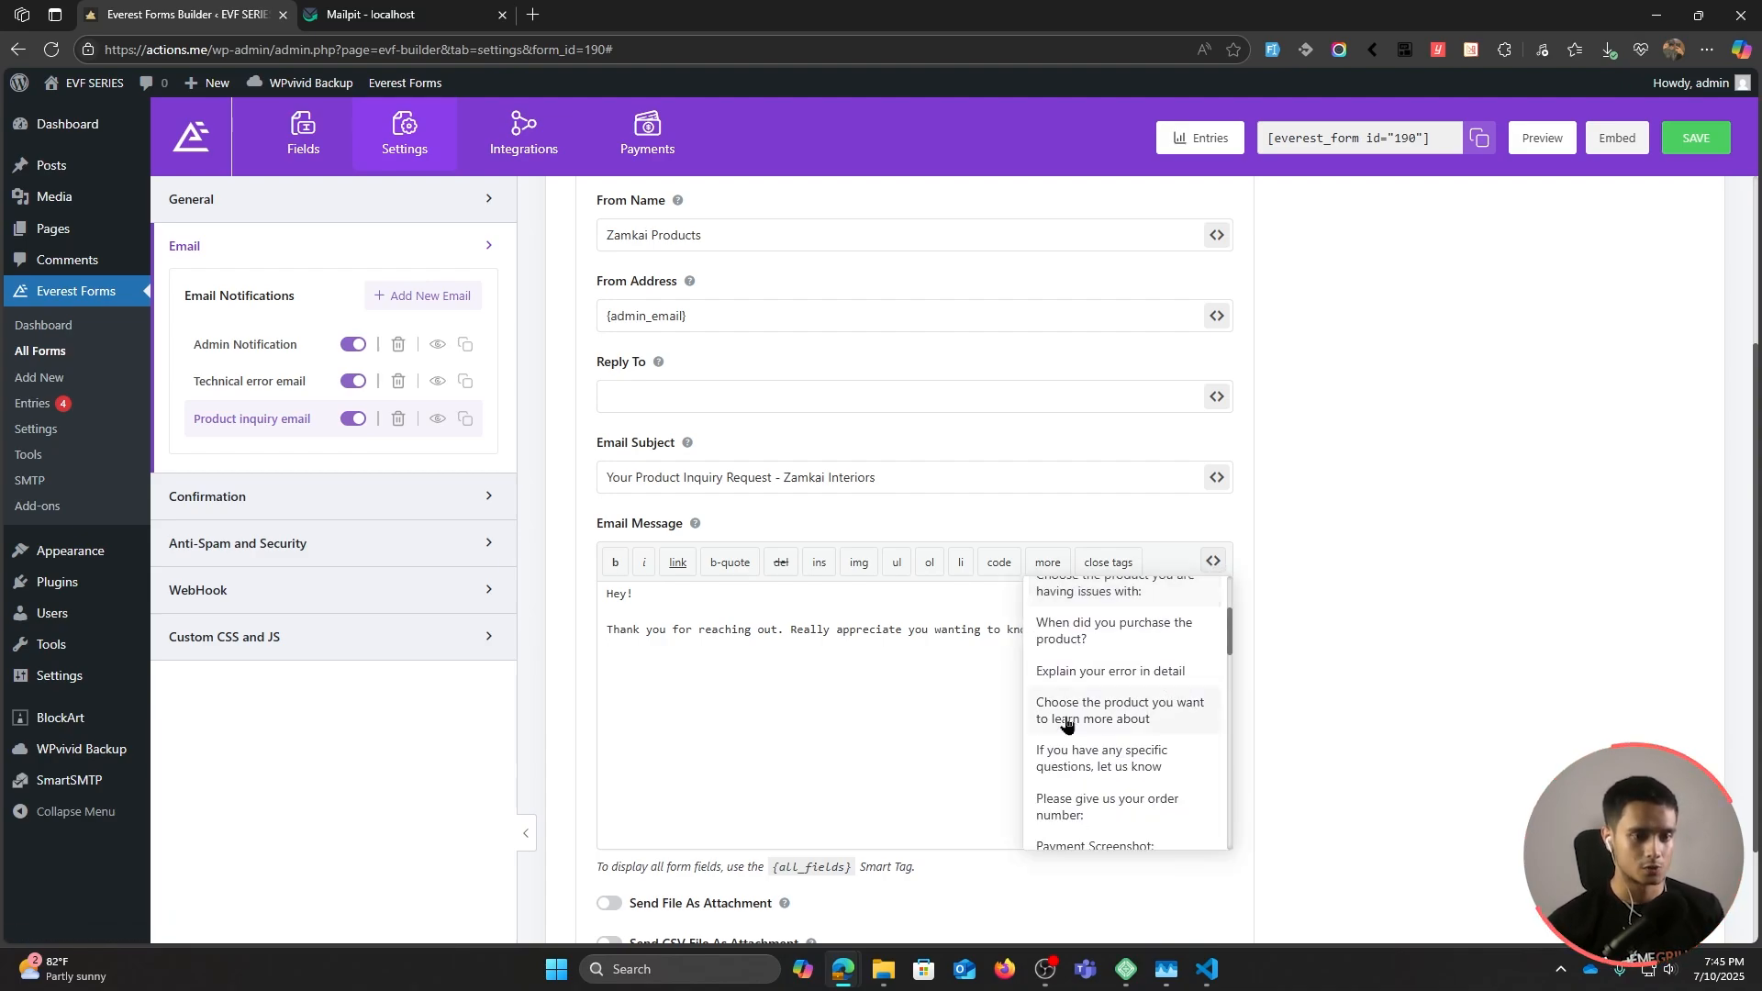
pyautogui.click(1173, 716)
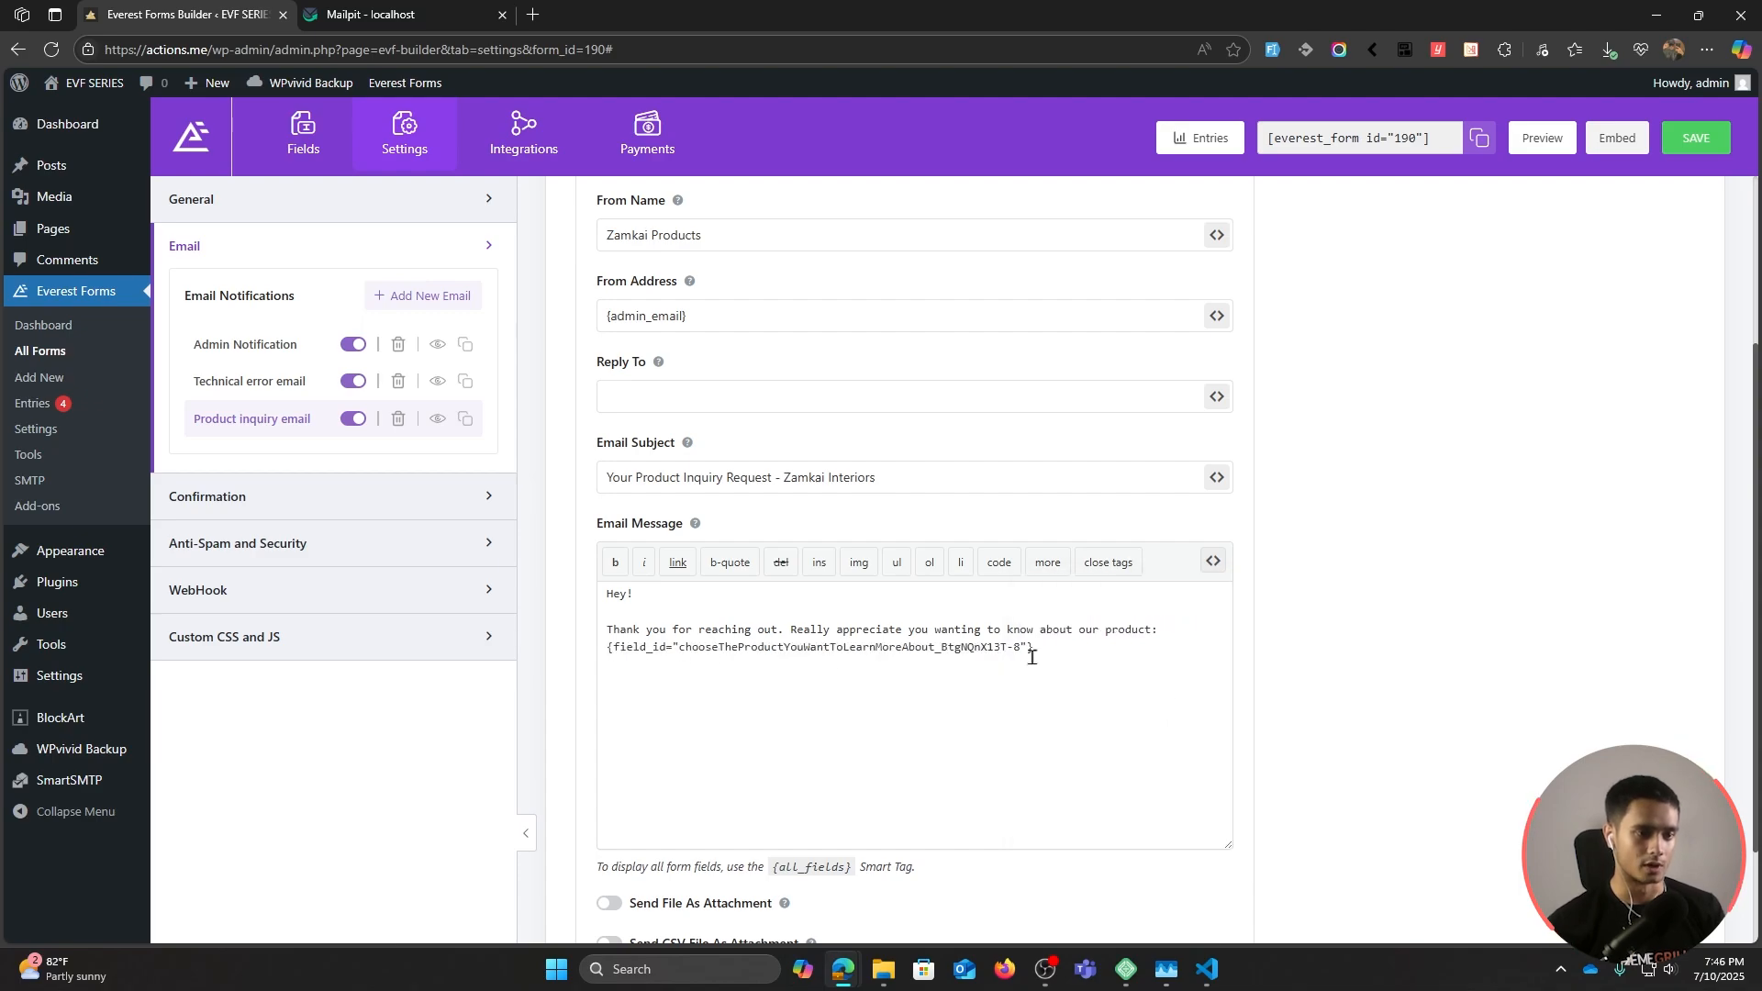
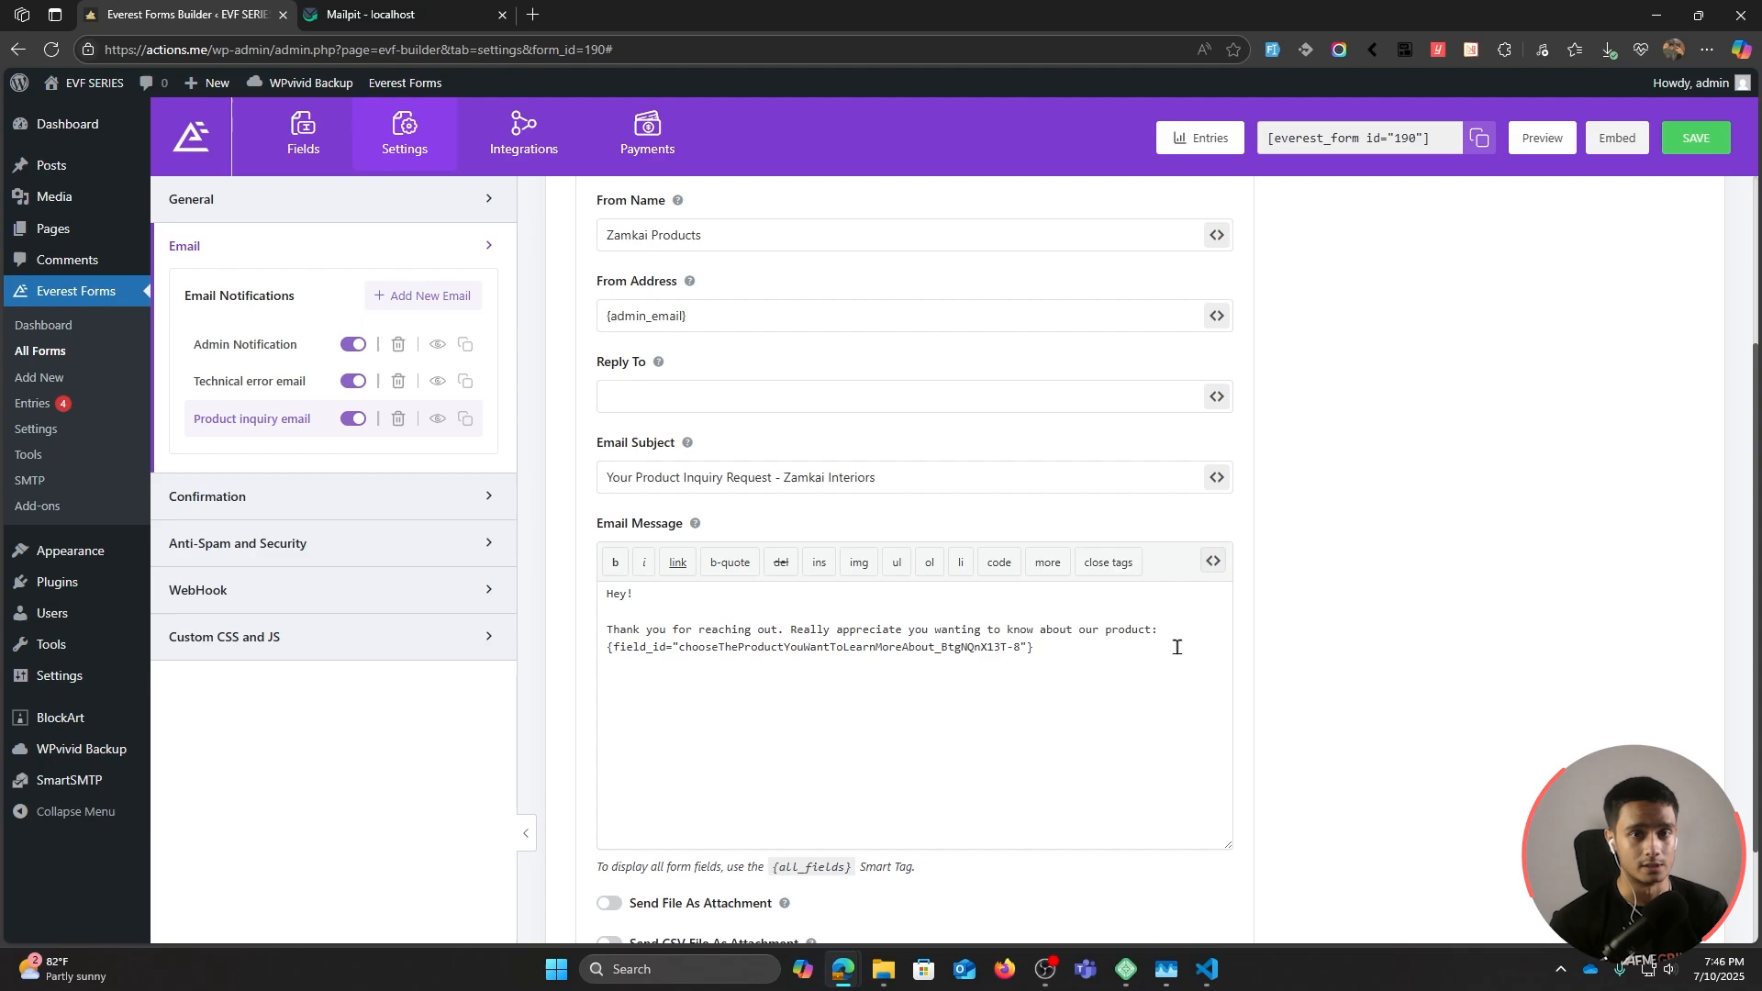
# Step: Insert the Name smart tag right after 'Hey' in the greeting line
pyautogui.click(1106, 653)
pyautogui.press('Return')
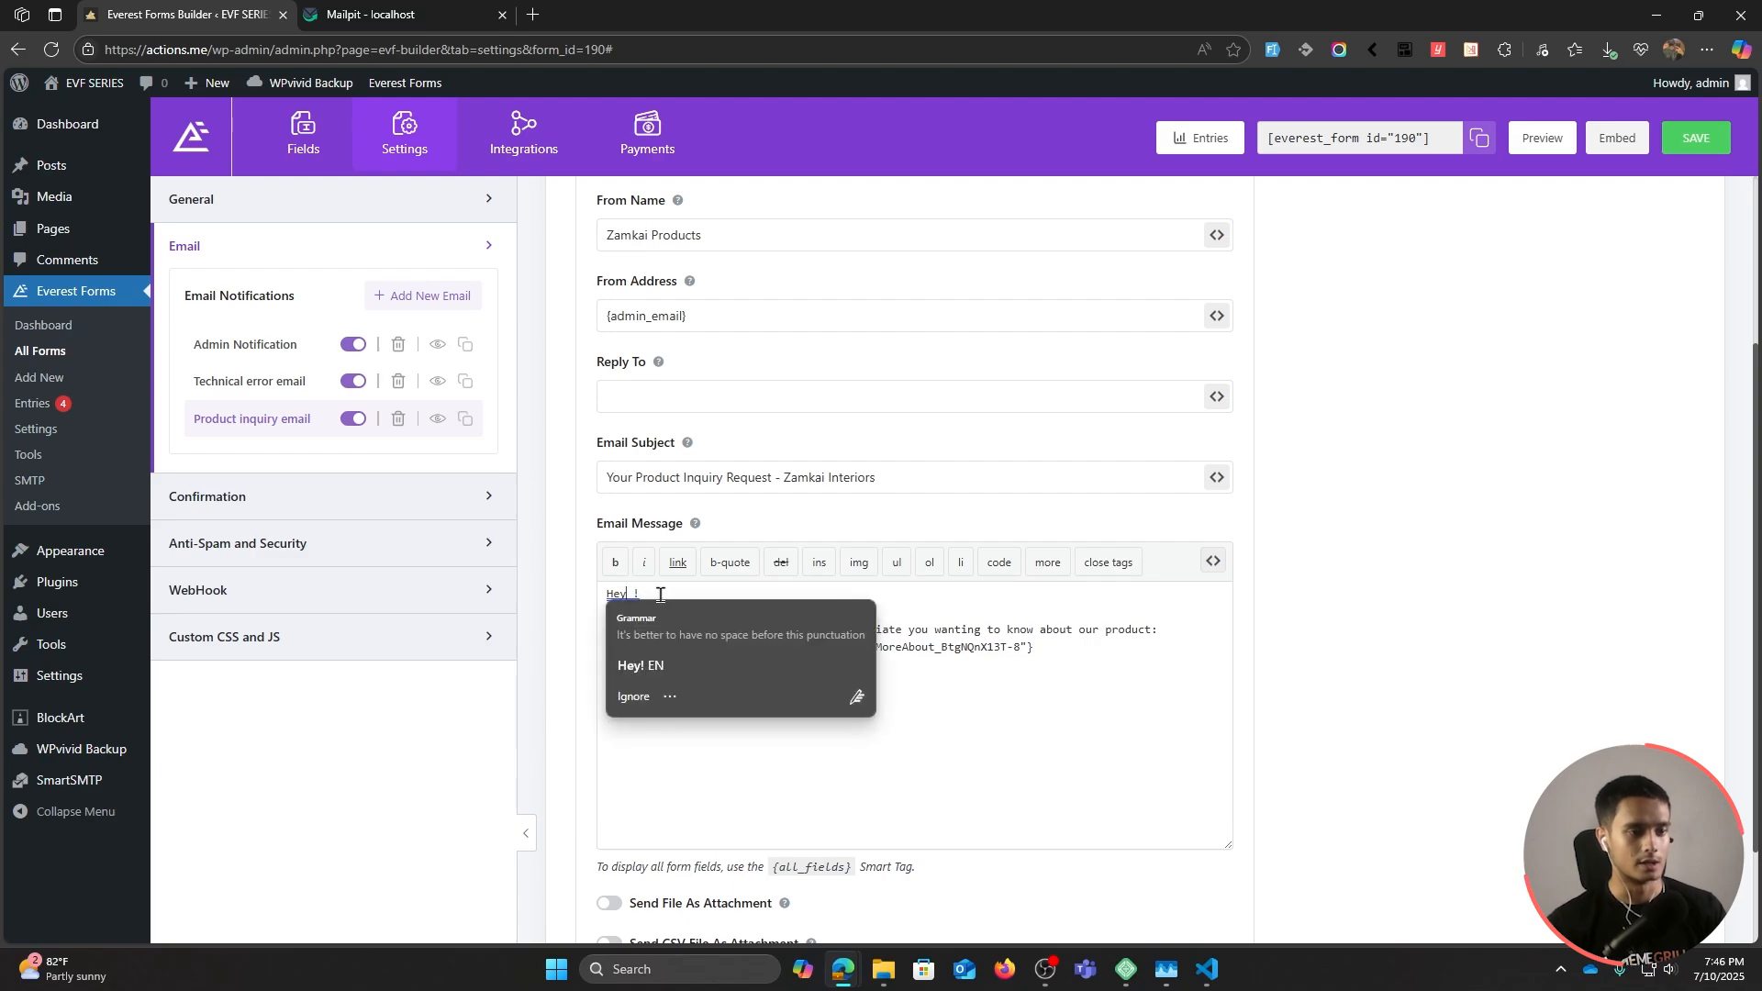
pyautogui.click(1215, 562)
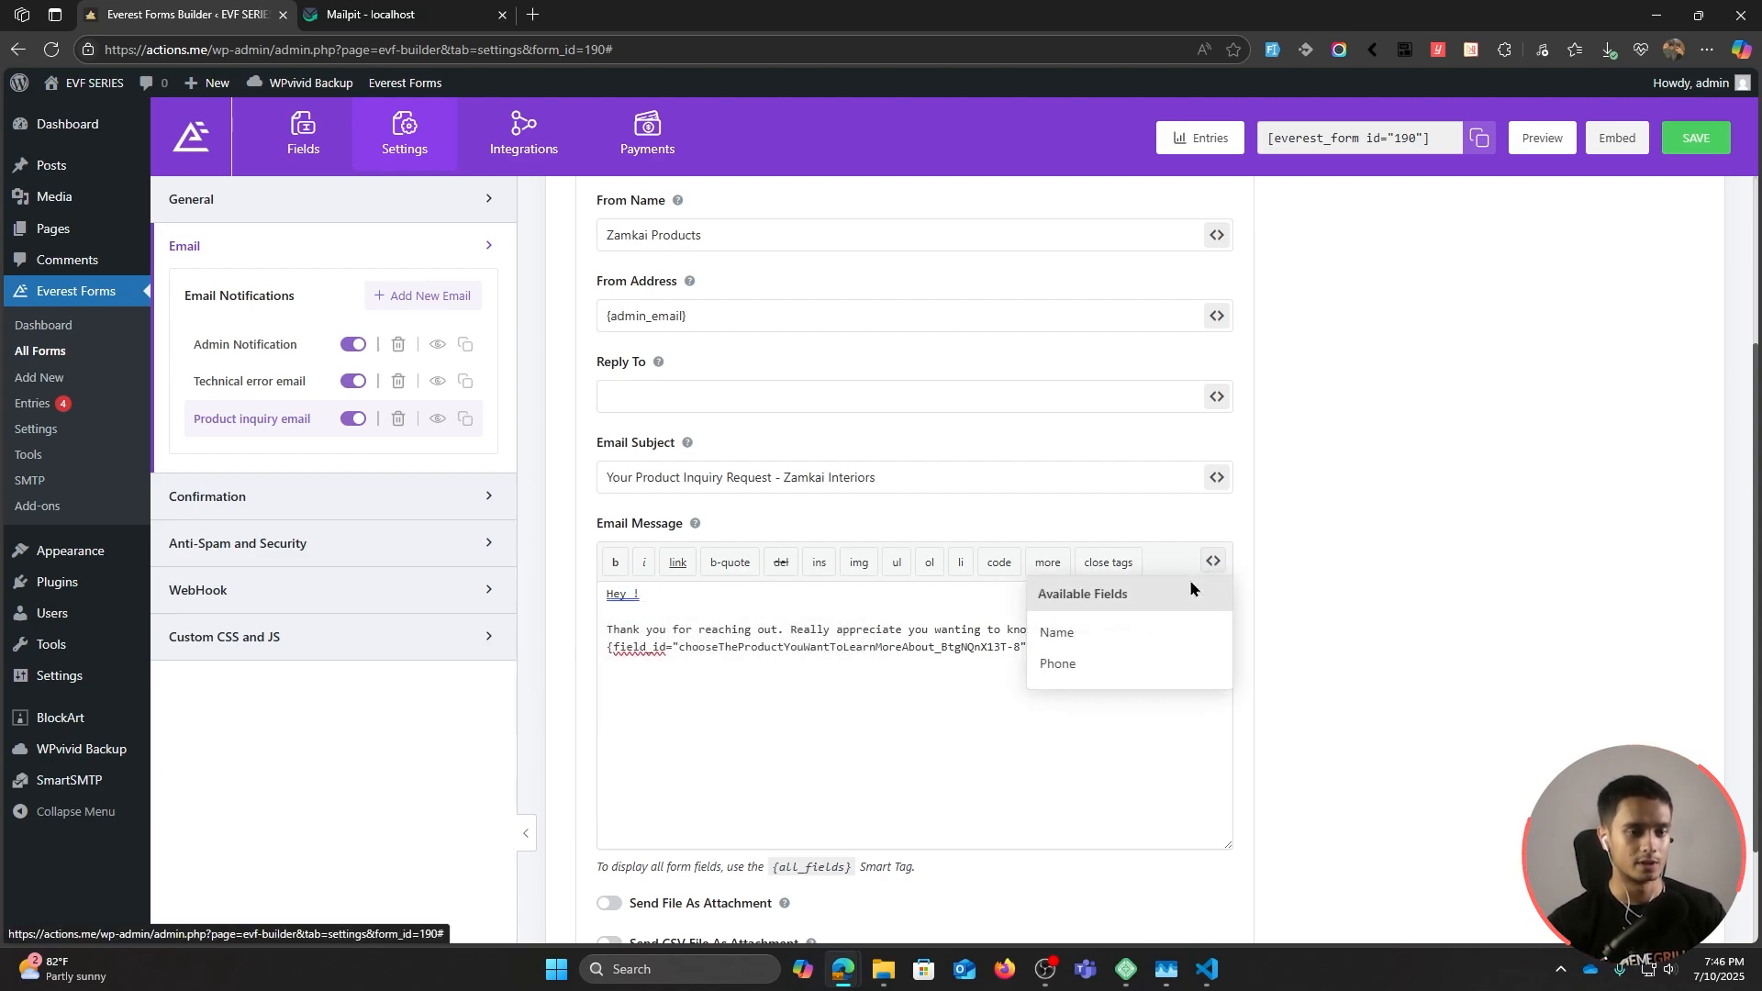
pyautogui.click(1082, 637)
pyautogui.moveTo(806, 683); pyautogui.dragTo(591, 691)
pyautogui.hotkey('ctrl', 'c')
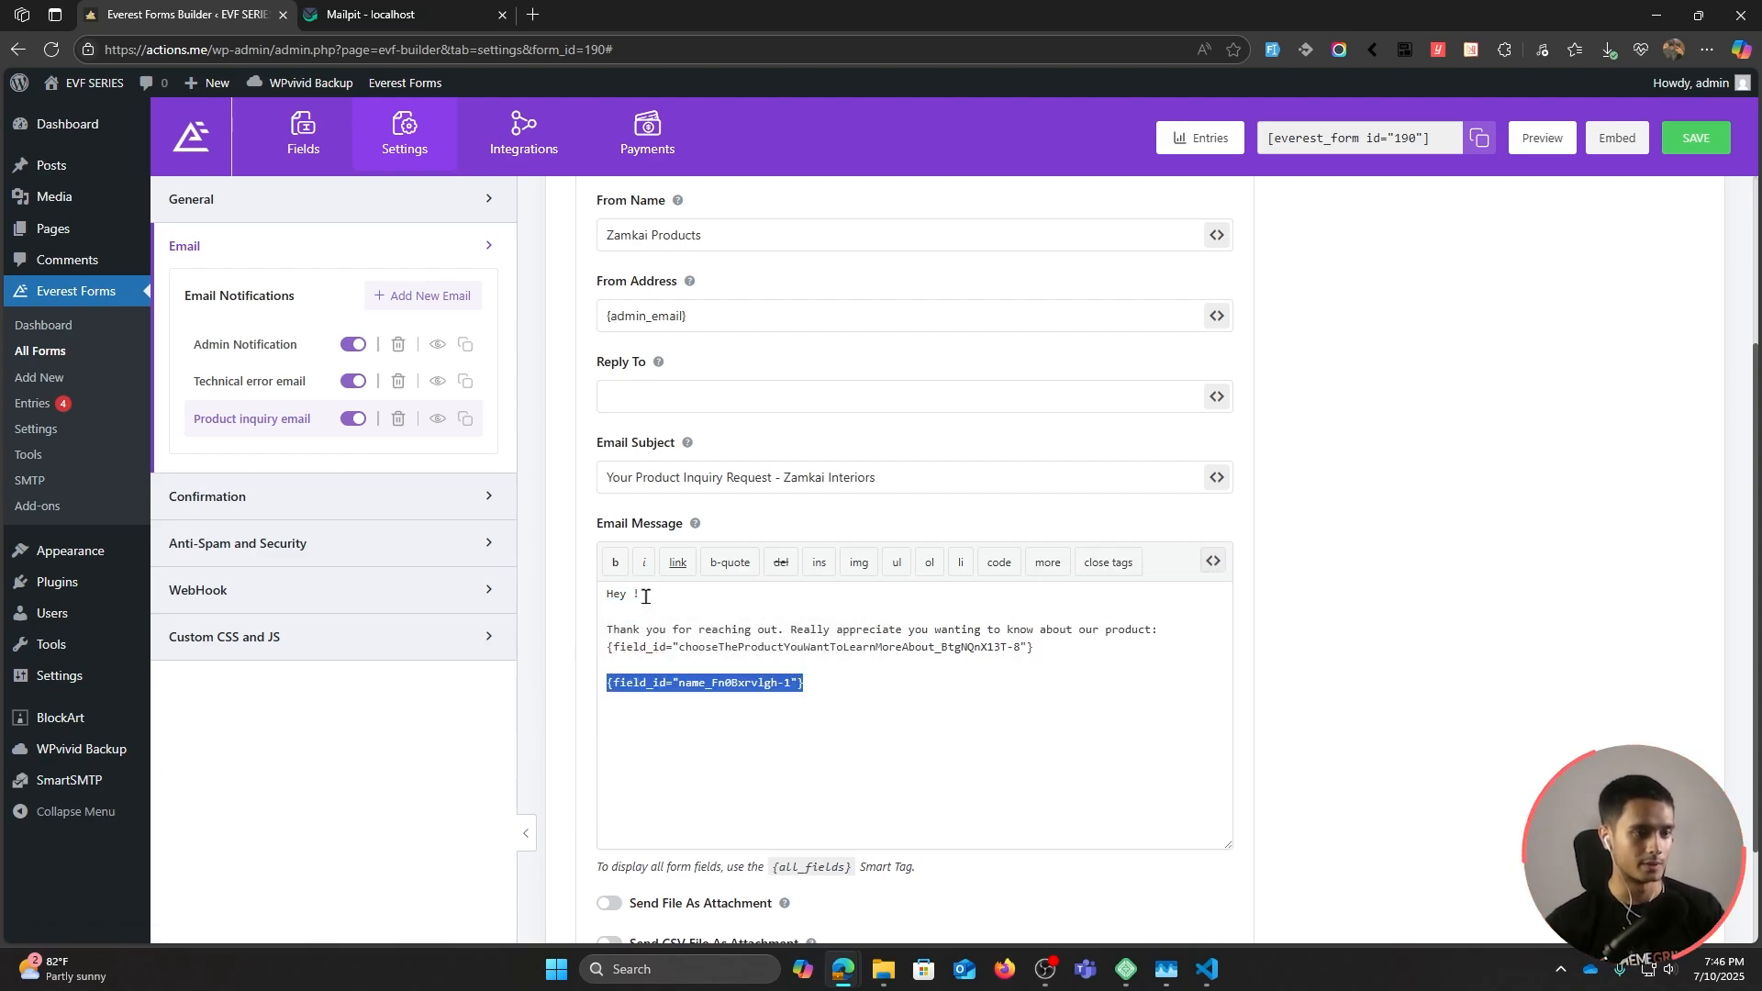
pyautogui.click(634, 594)
pyautogui.hotkey('ctrl', 'v')
pyautogui.click(844, 598)
pyautogui.press('BackSpace')
pyautogui.moveTo(808, 682); pyautogui.dragTo(589, 683)
pyautogui.press('BackSpace')
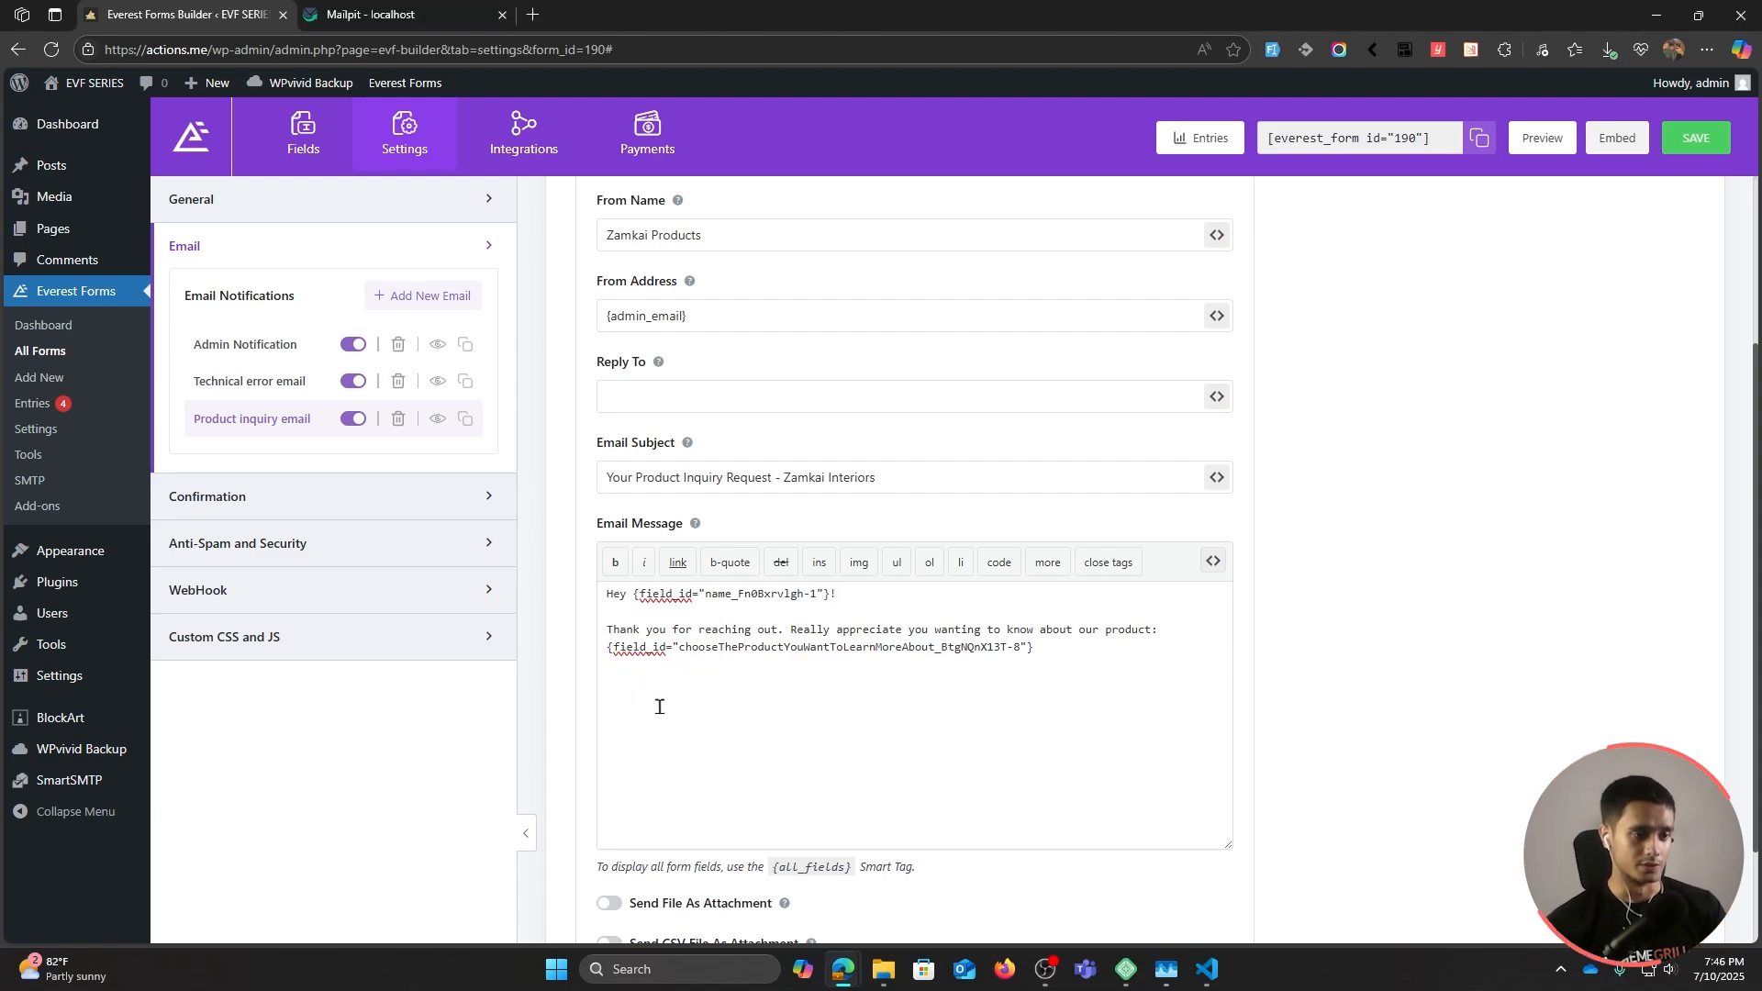
# Step: Add 'Our team will reach out to your given phone number:' followed by the Phone tag
pyautogui.write('Our team will reach out to your given phone number:')
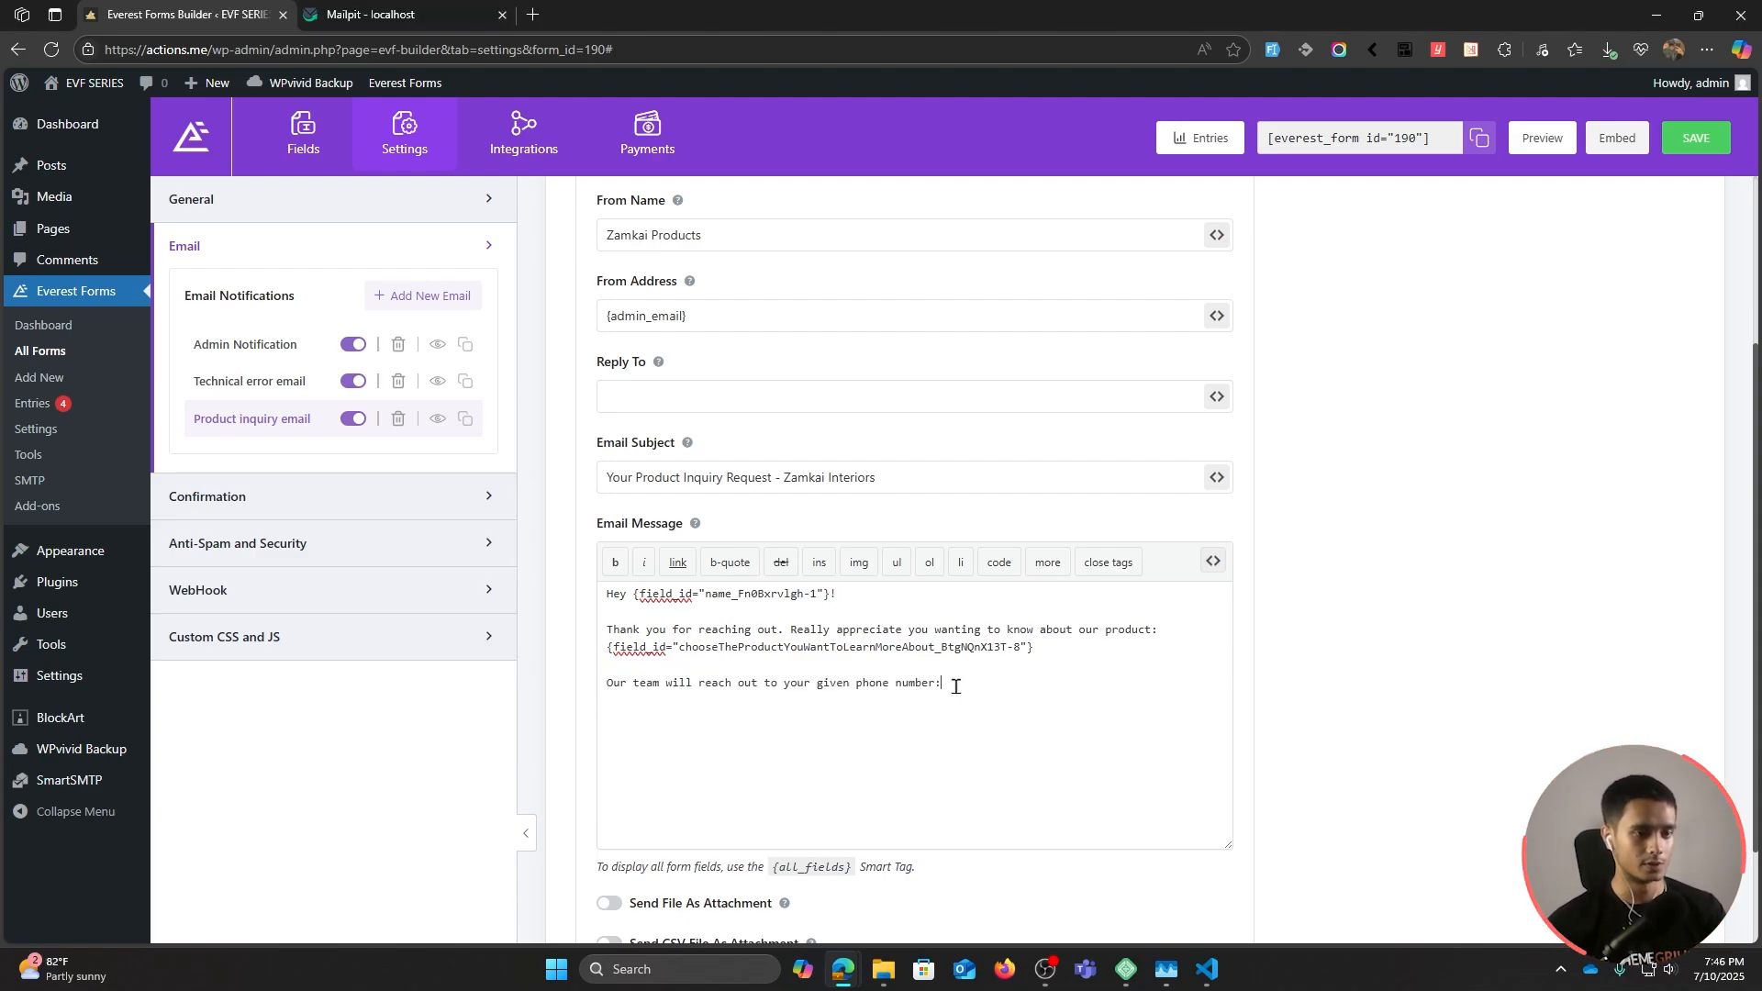
pyautogui.click(1213, 561)
pyautogui.click(1124, 663)
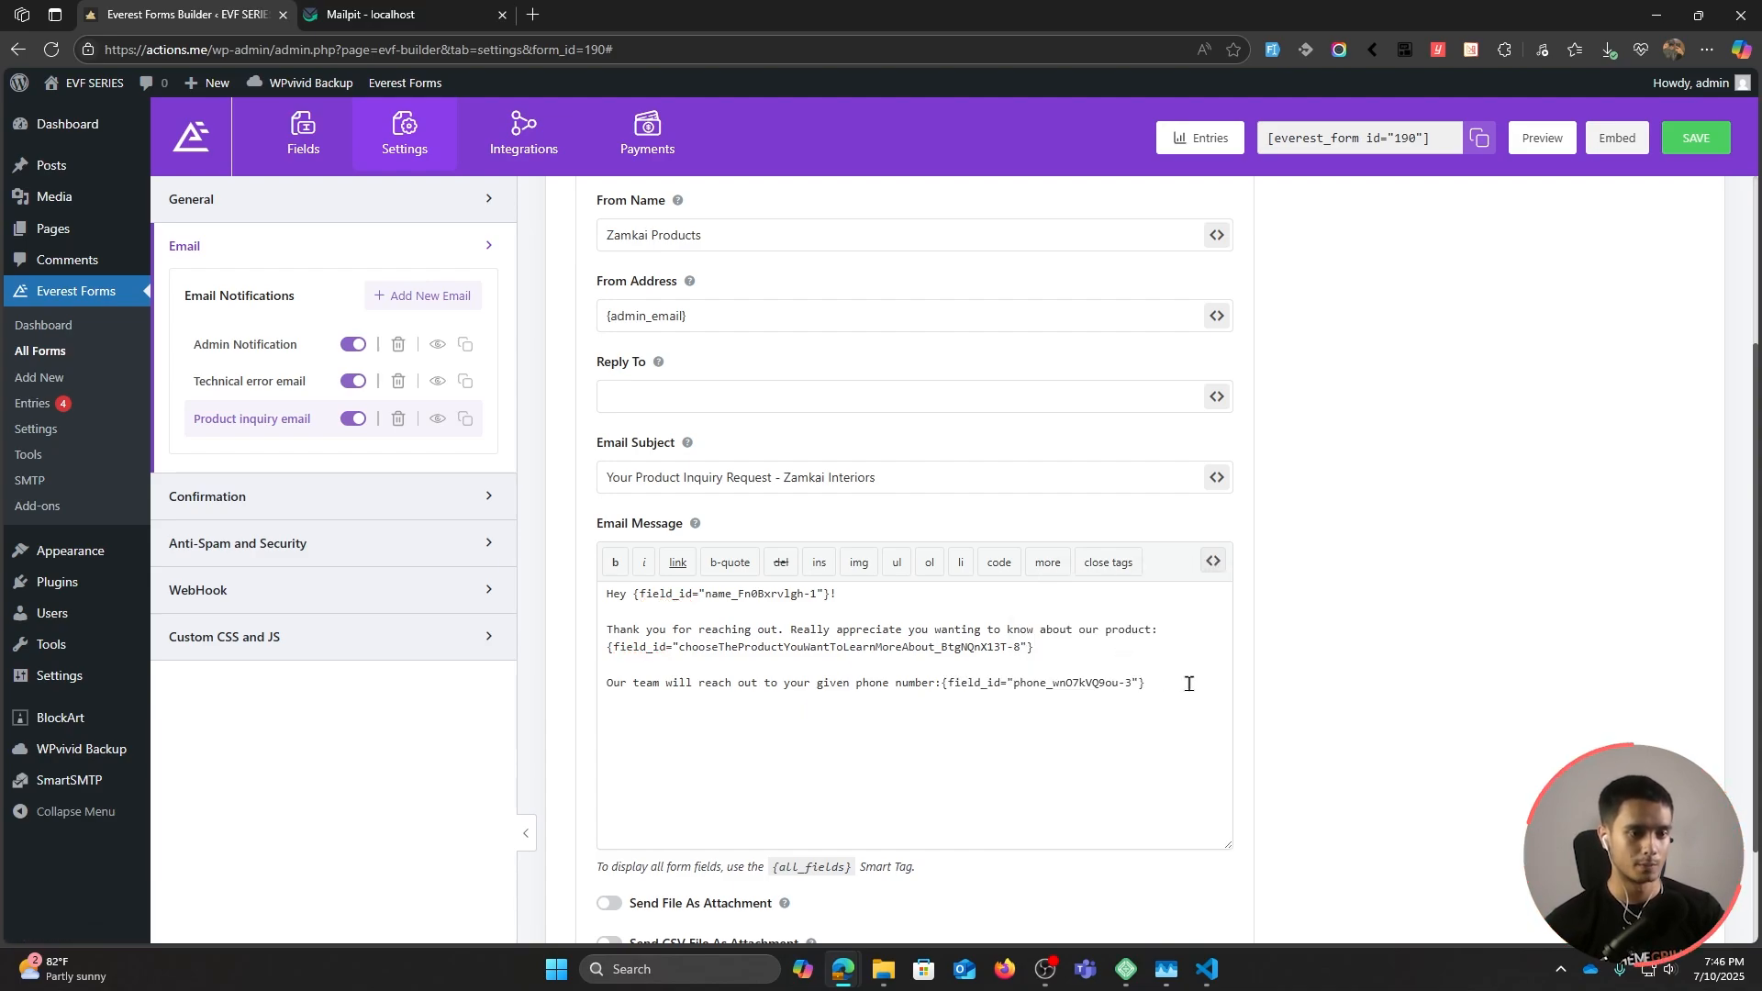
# Step: Paste the video-links paragraph, delete the {all_fields} closing section, and save
pyautogui.hotkey('ctrl', 'v')
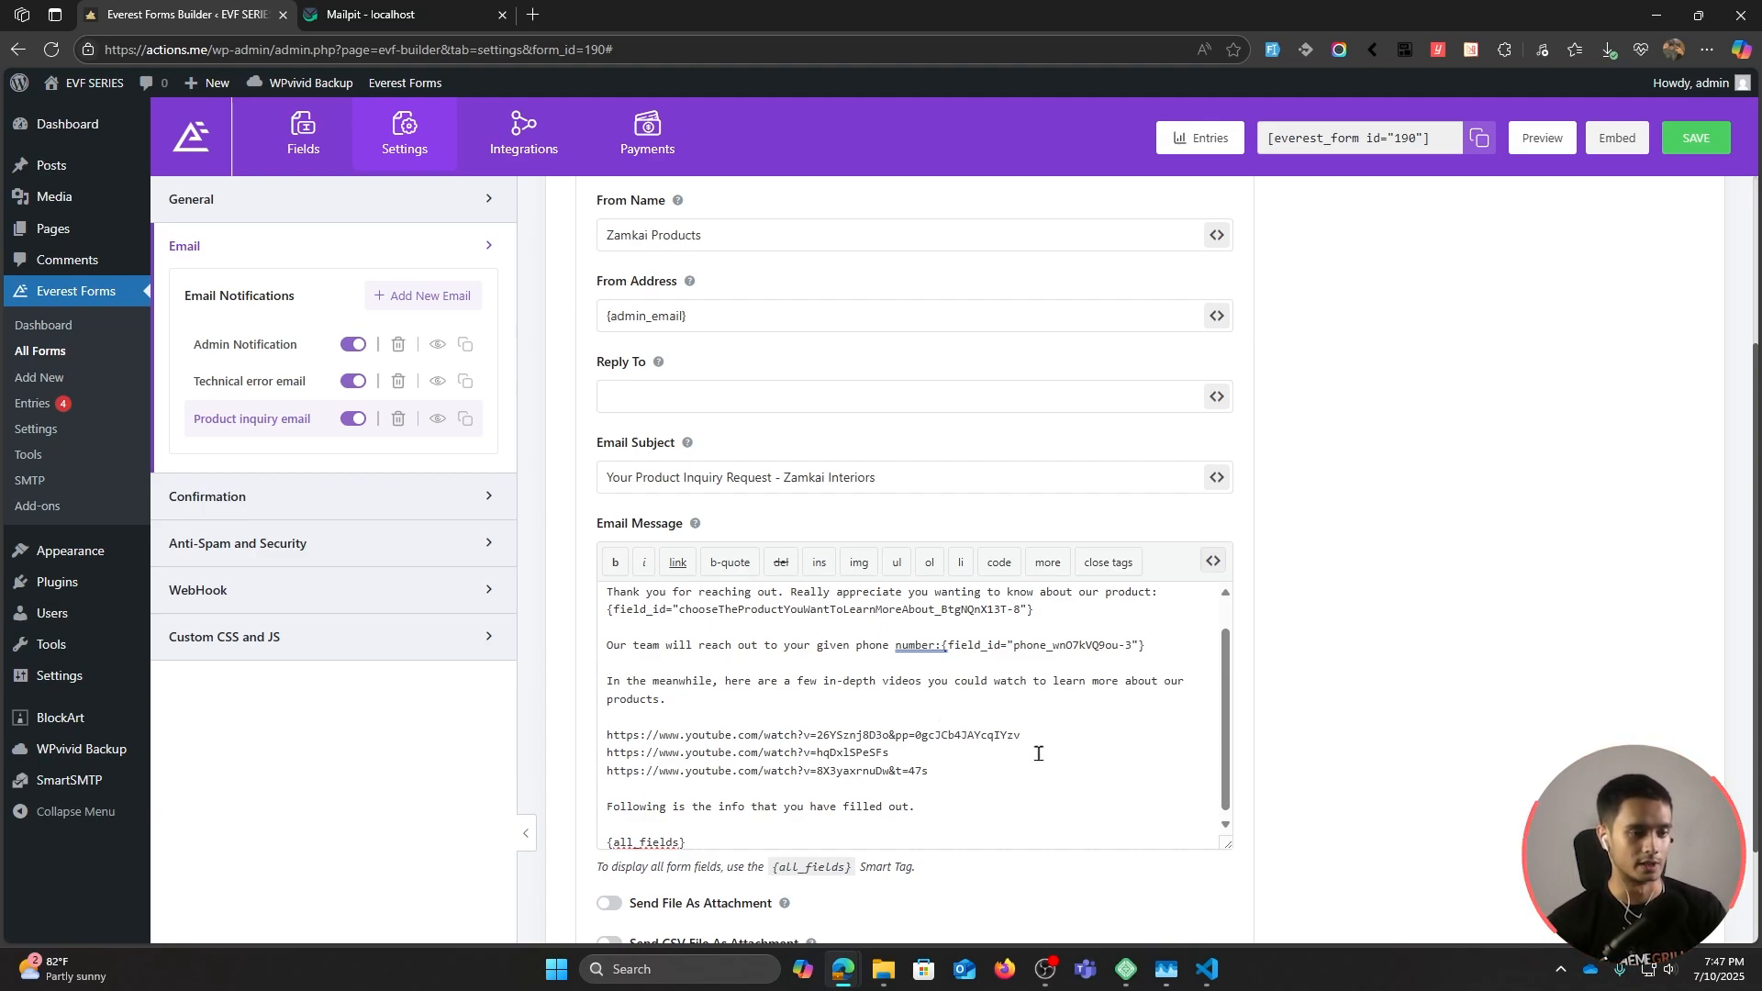
pyautogui.moveTo(716, 845); pyautogui.dragTo(591, 812)
pyautogui.press('BackSpace')
pyautogui.press('BackSpace')
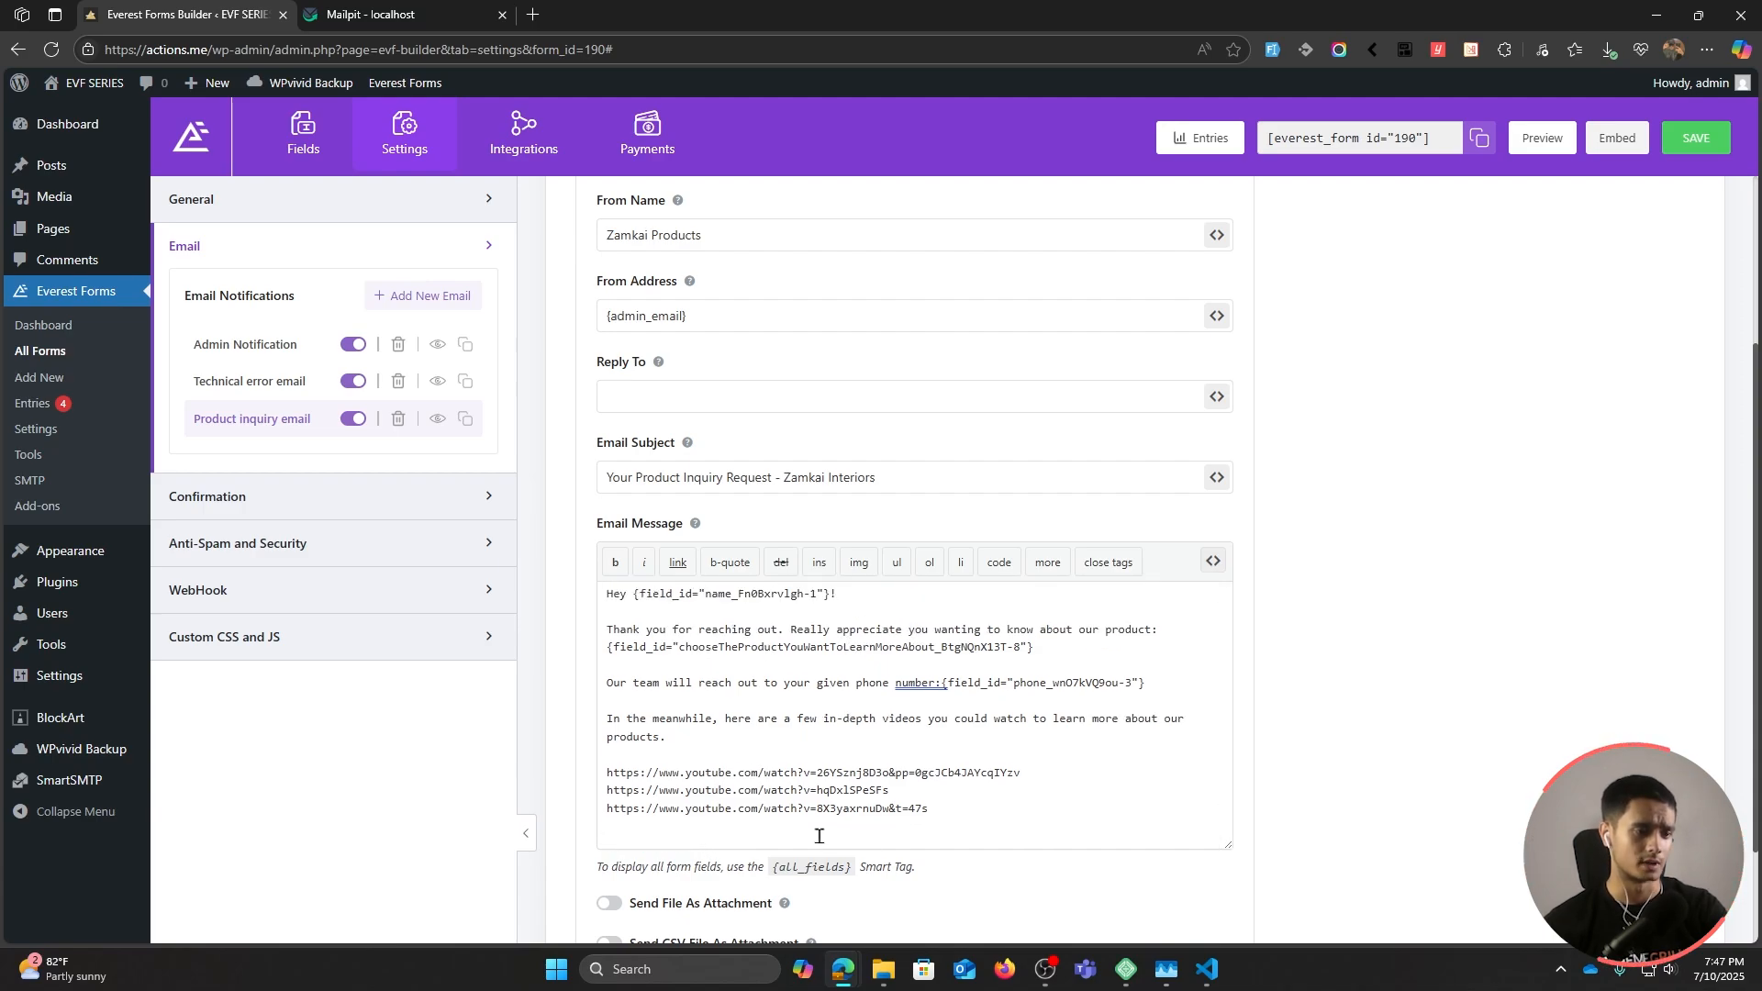
pyautogui.scroll(-1, 1096, 722)
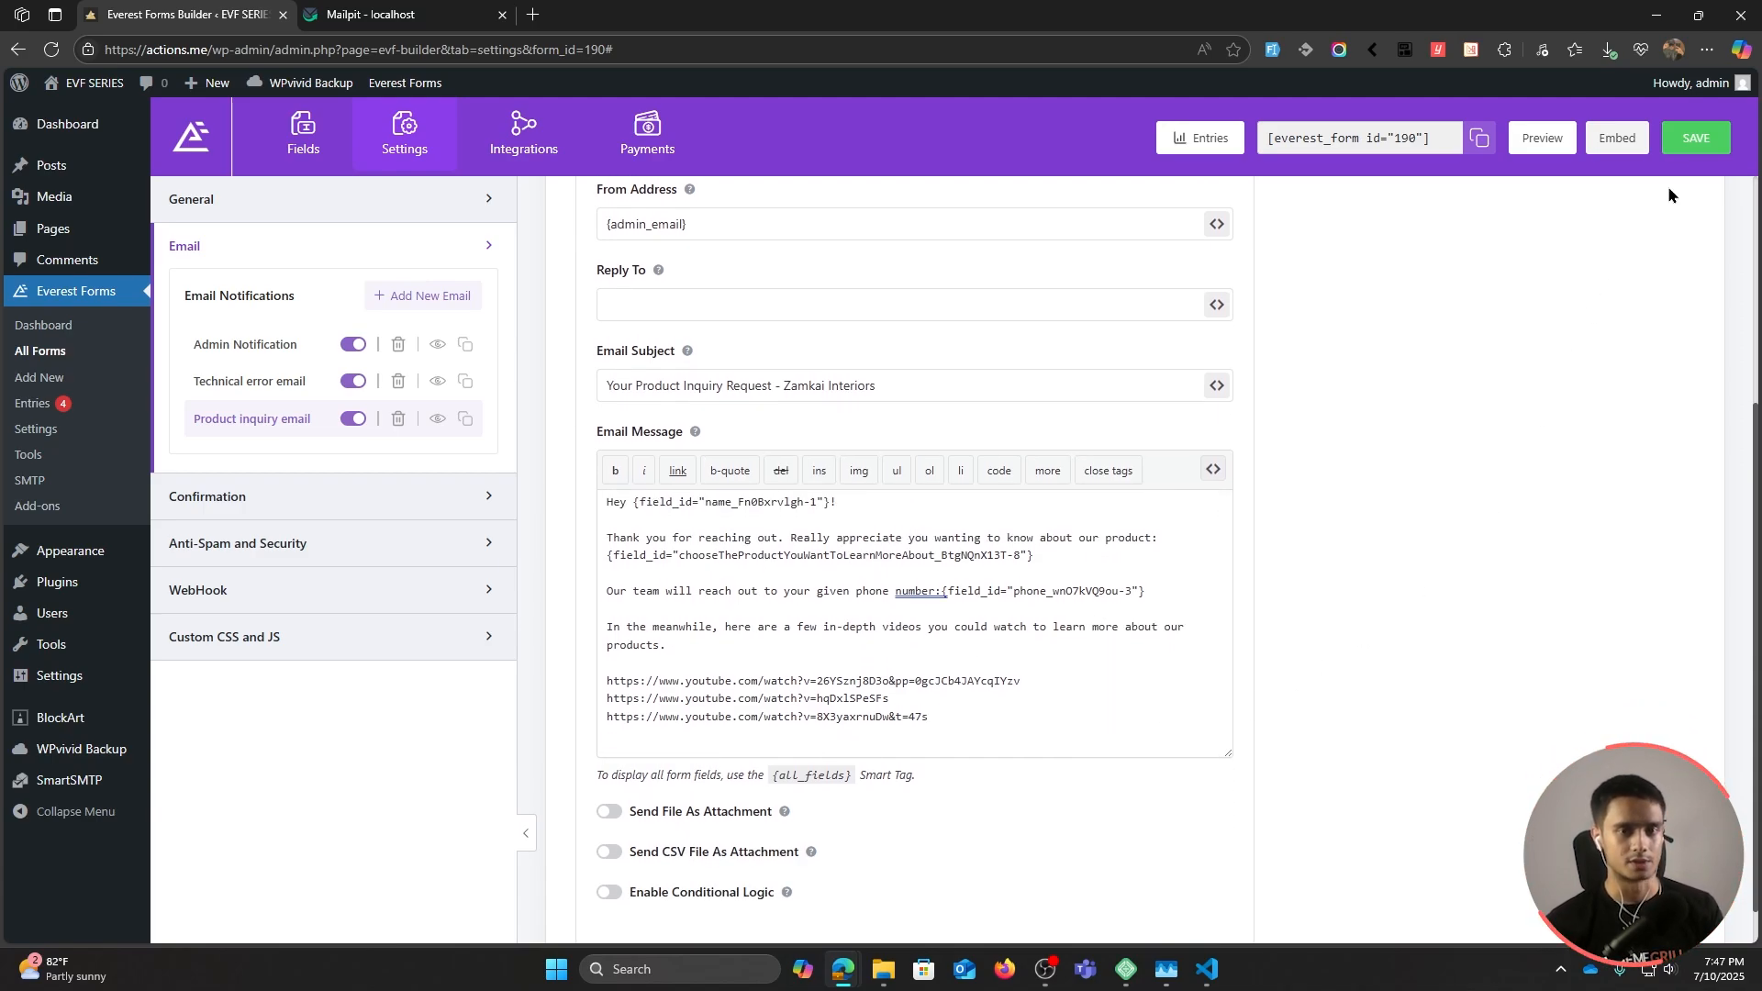
pyautogui.click(1697, 137)
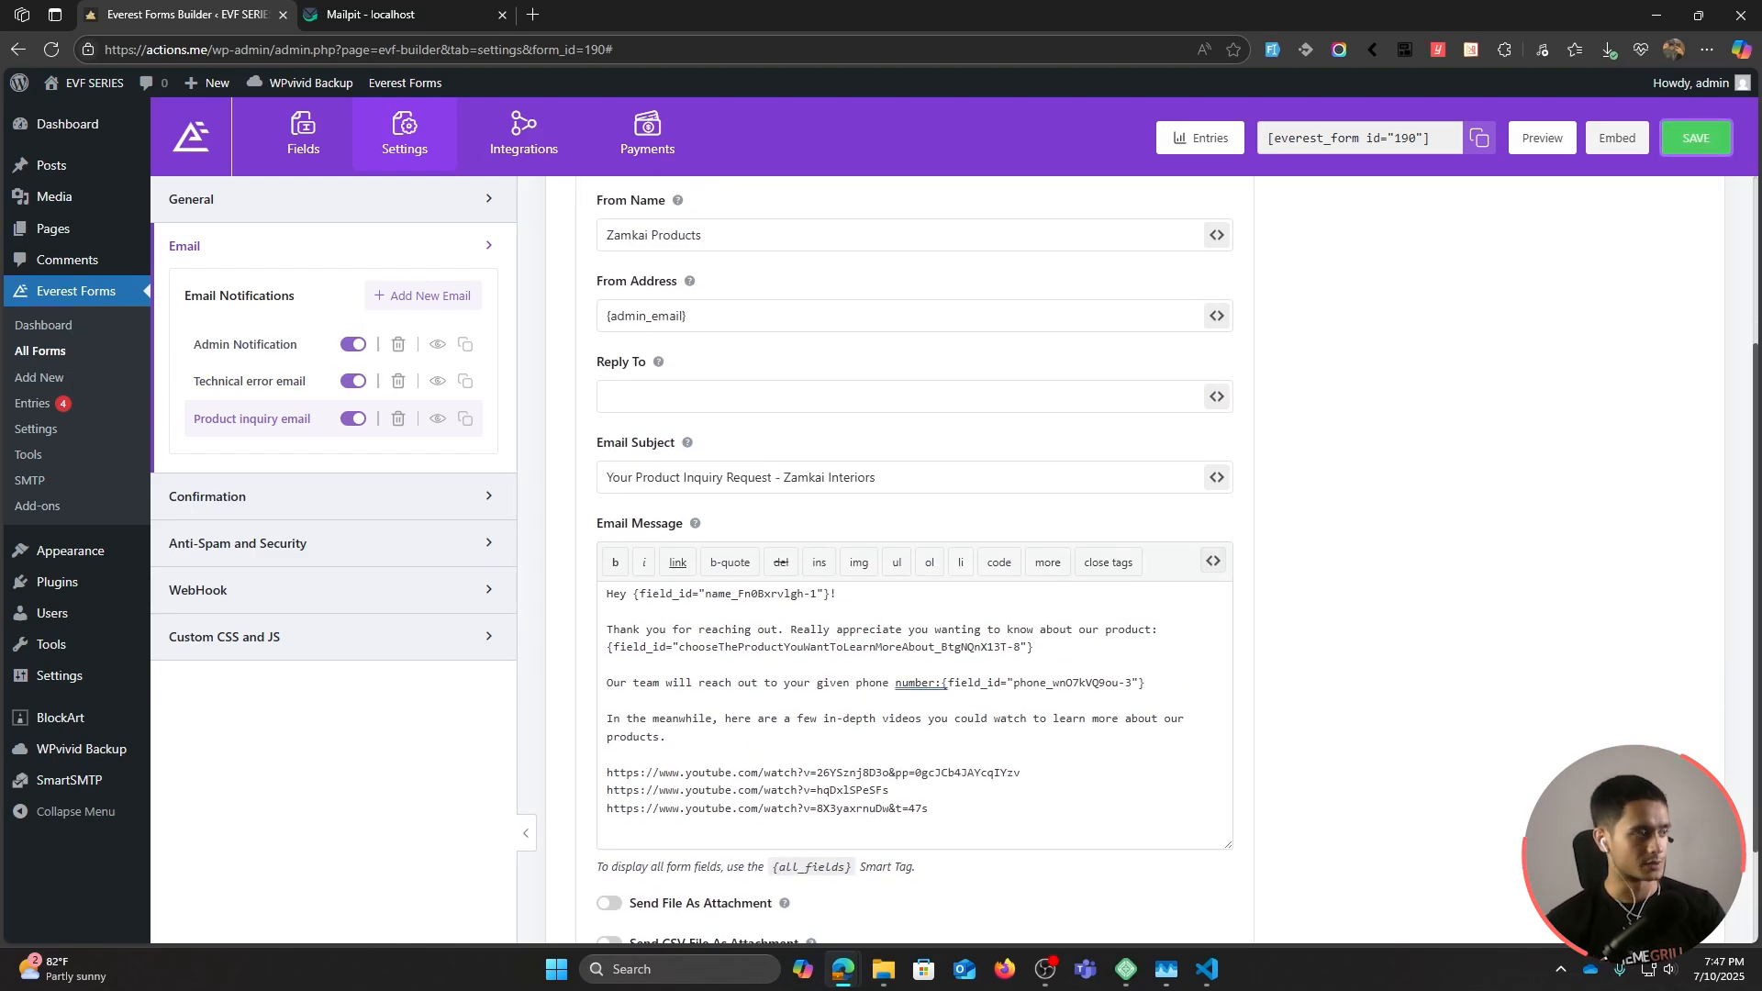
# Step: Create the 'Payment issues email' notification addressed to the form's Email field
pyautogui.click(417, 295)
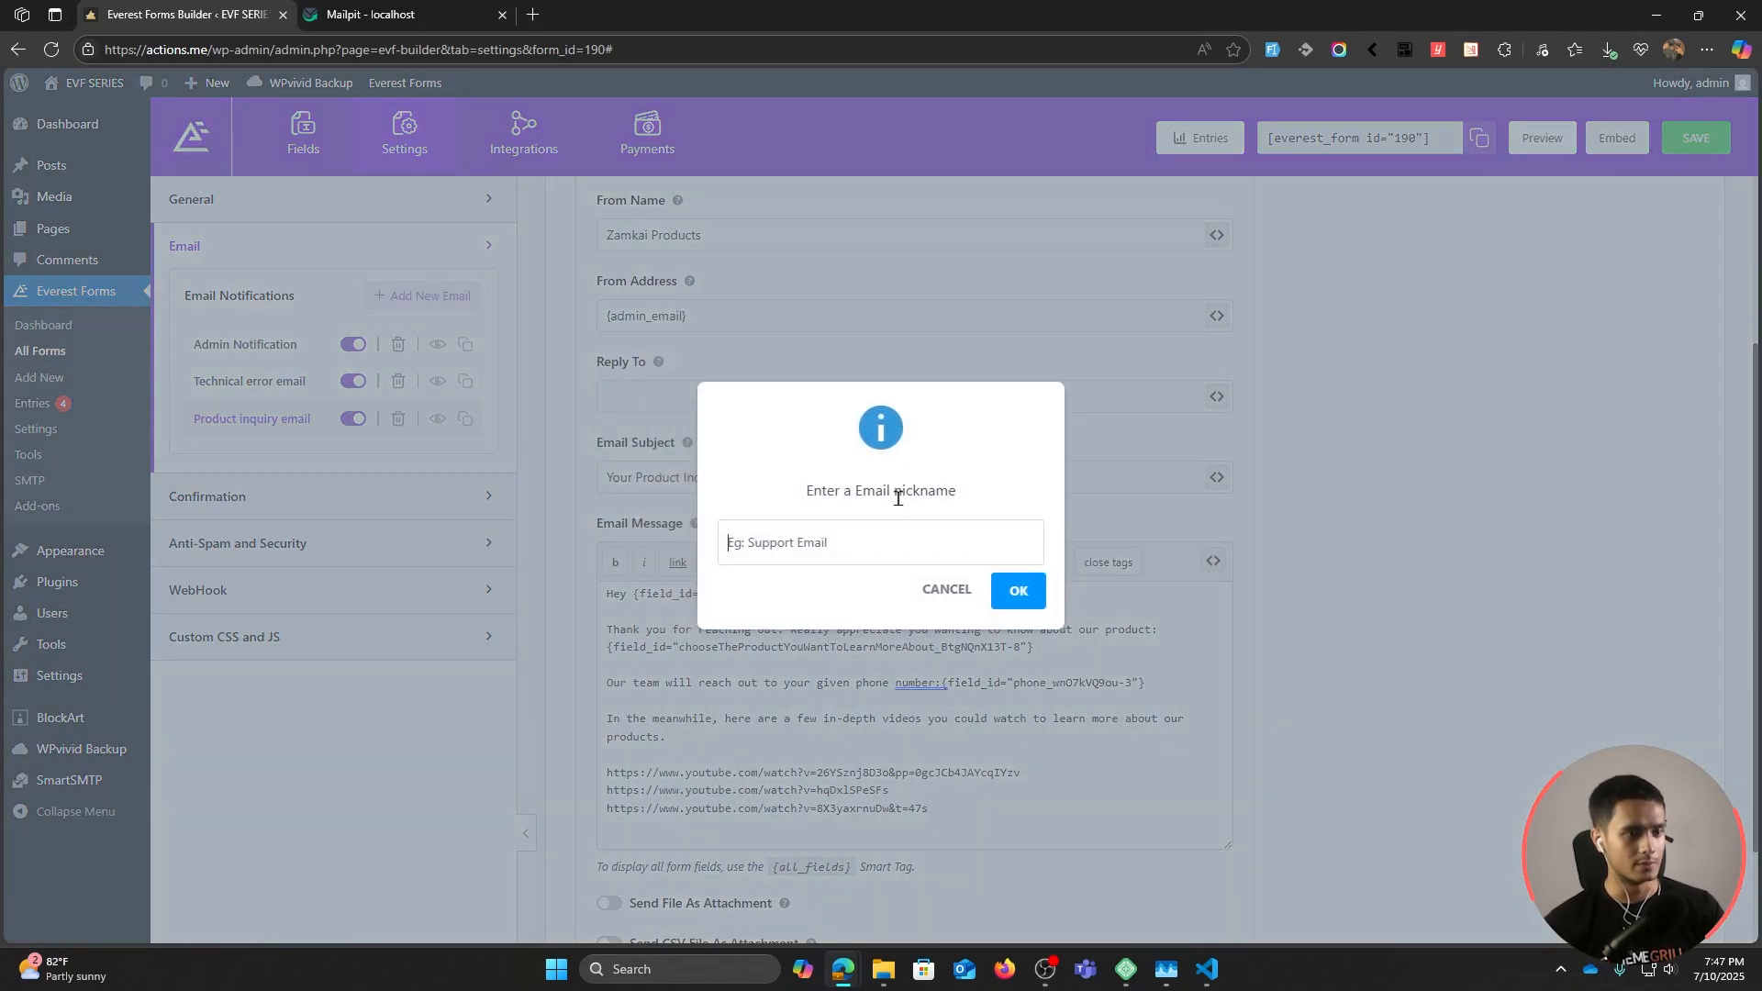
pyautogui.write('Payu')
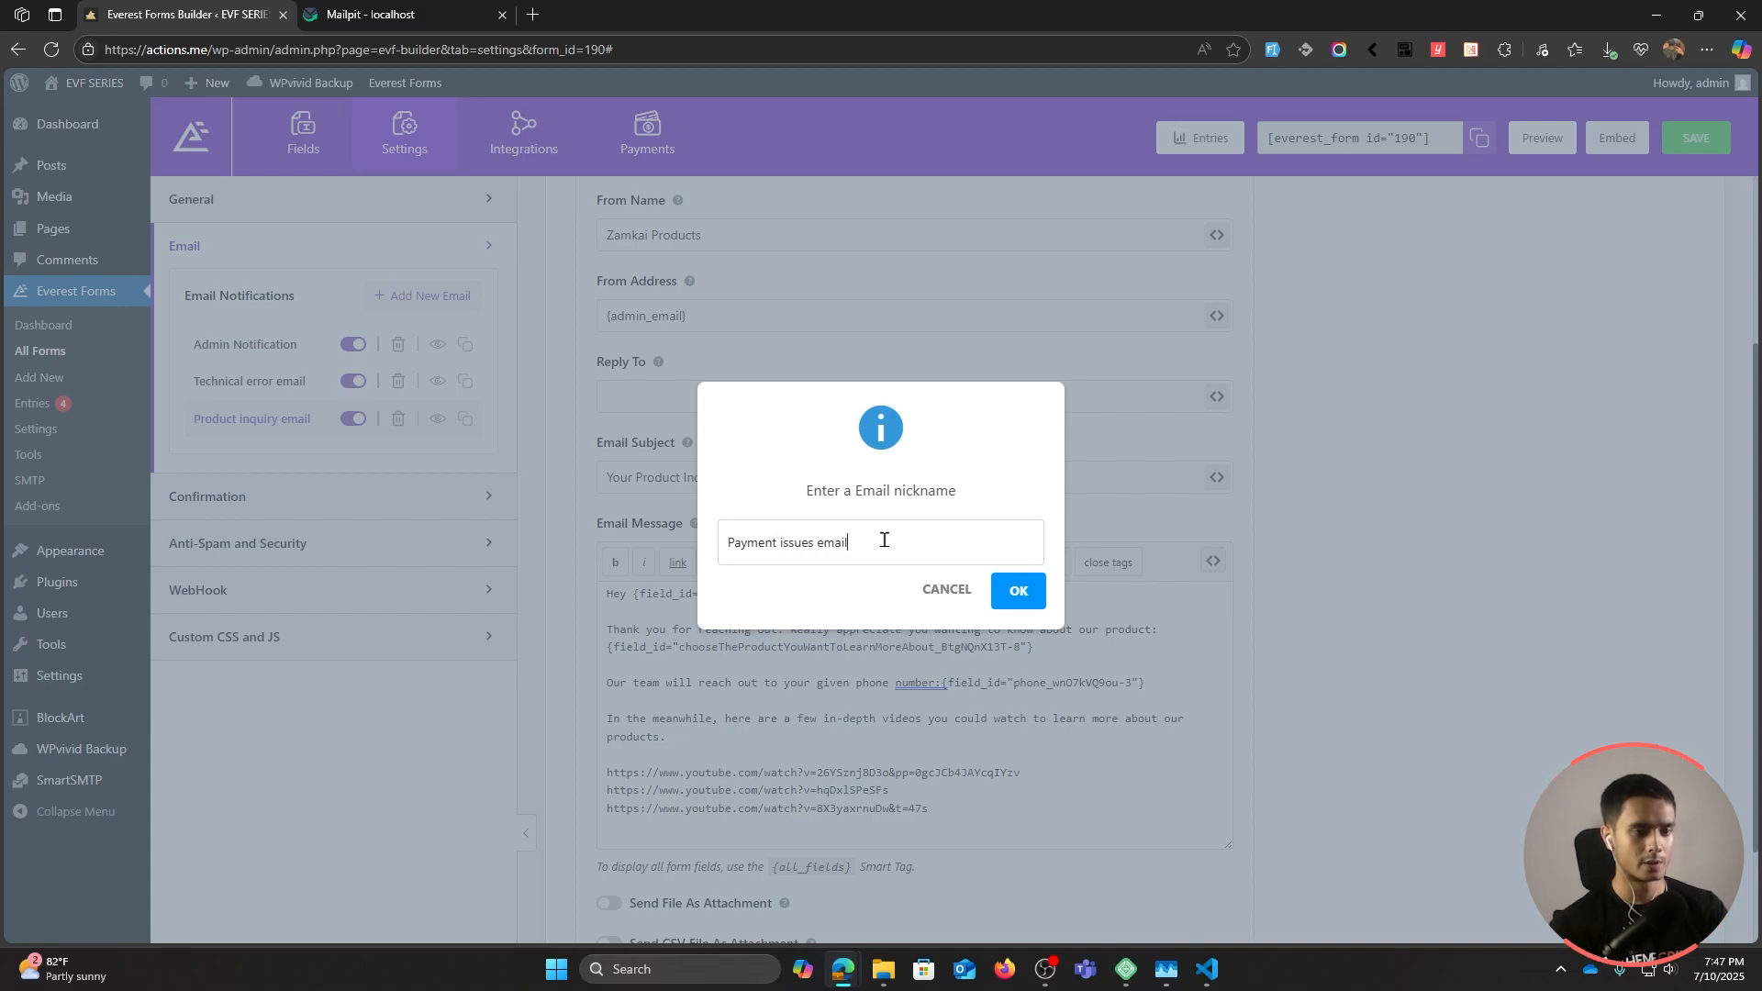
pyautogui.click(1005, 588)
pyautogui.click(783, 396)
pyautogui.hotkey('ctrl', 'a')
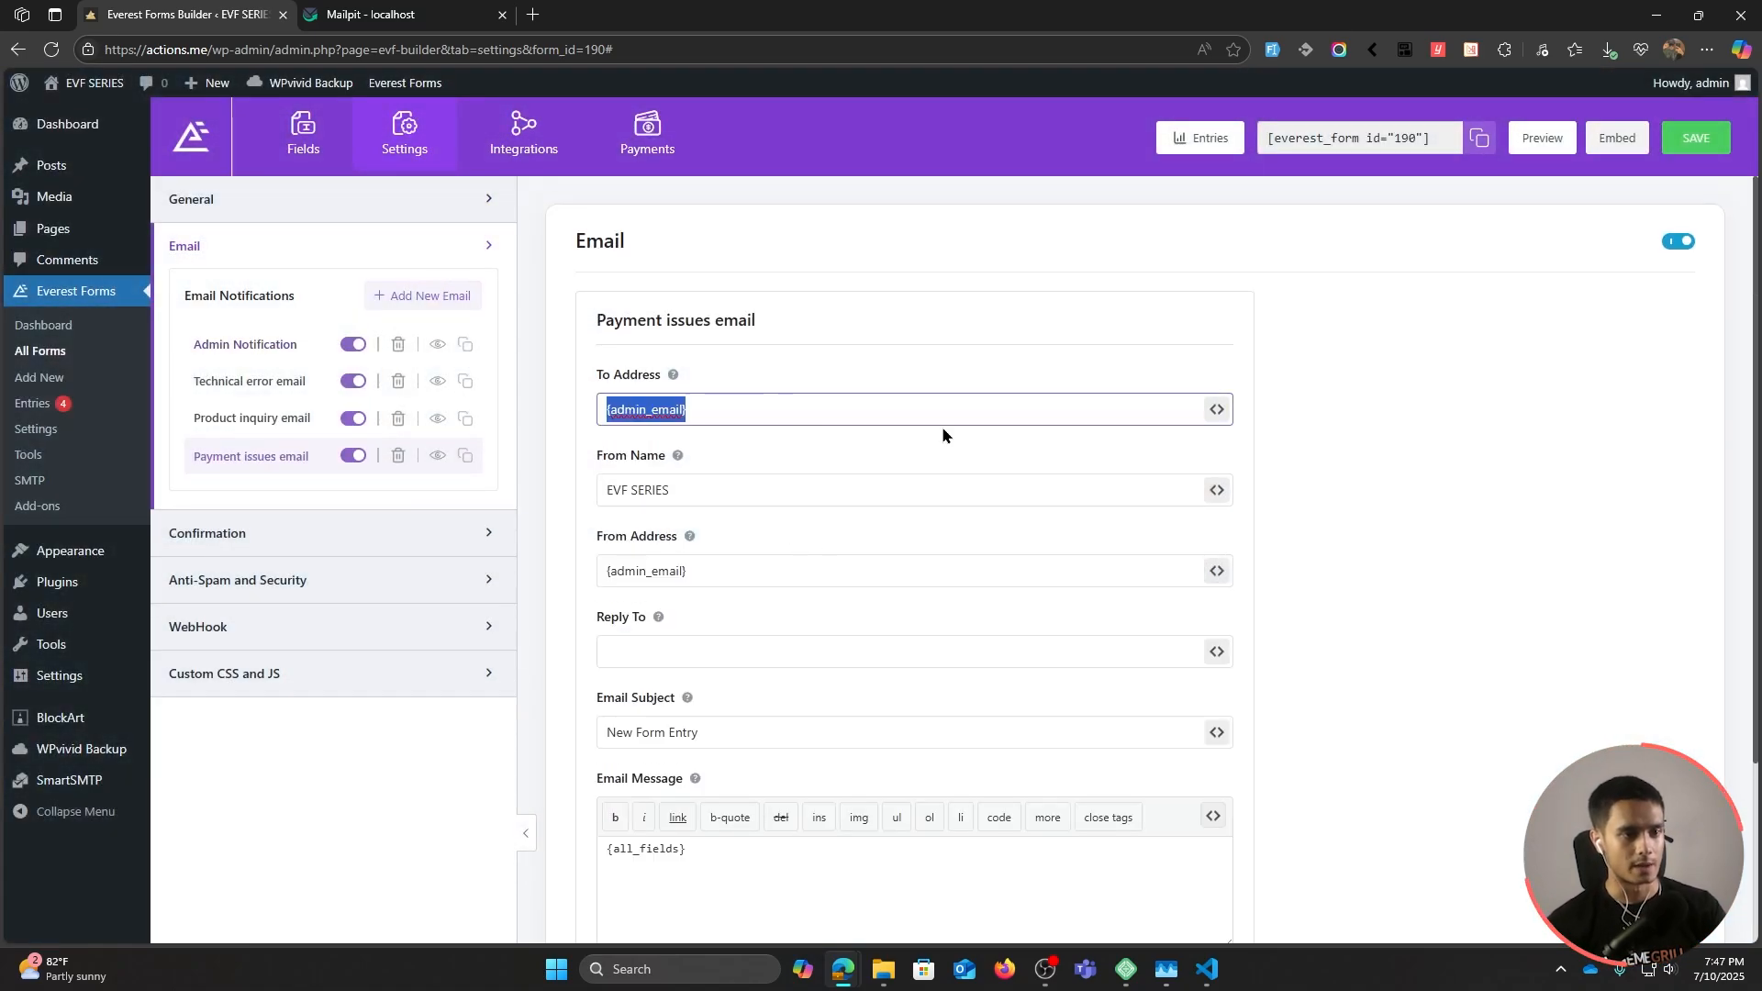
pyautogui.press('BackSpace')
pyautogui.click(1217, 409)
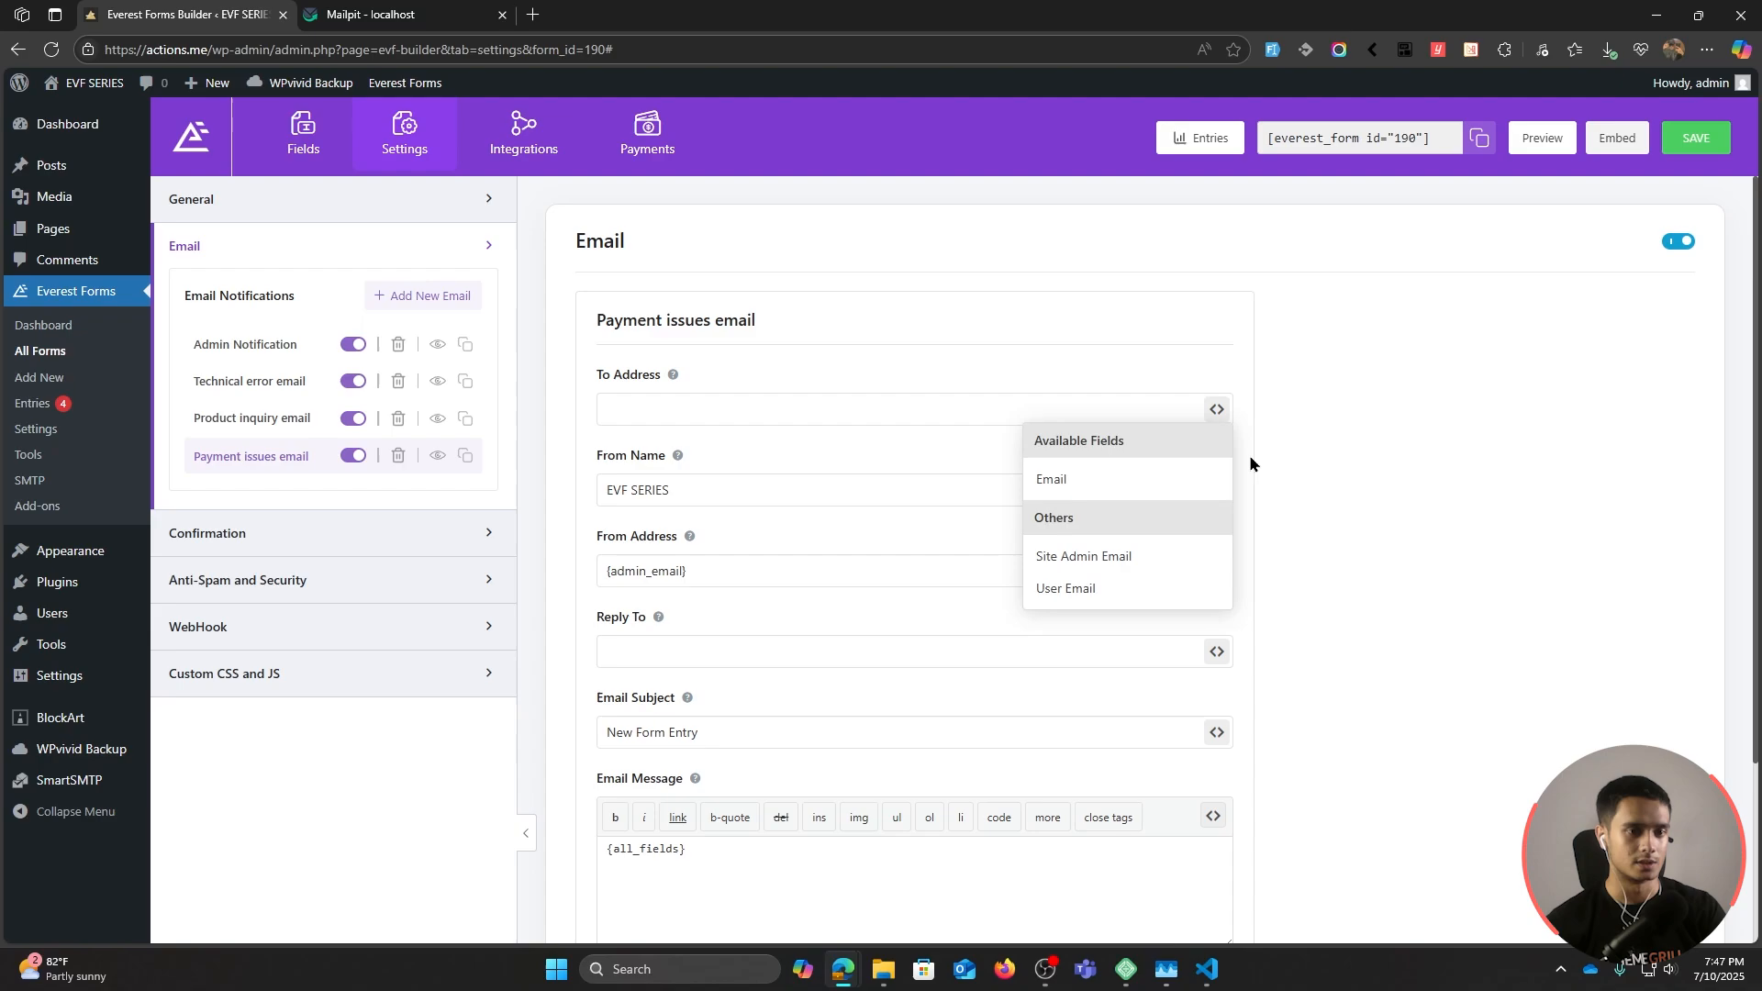
pyautogui.click(1101, 481)
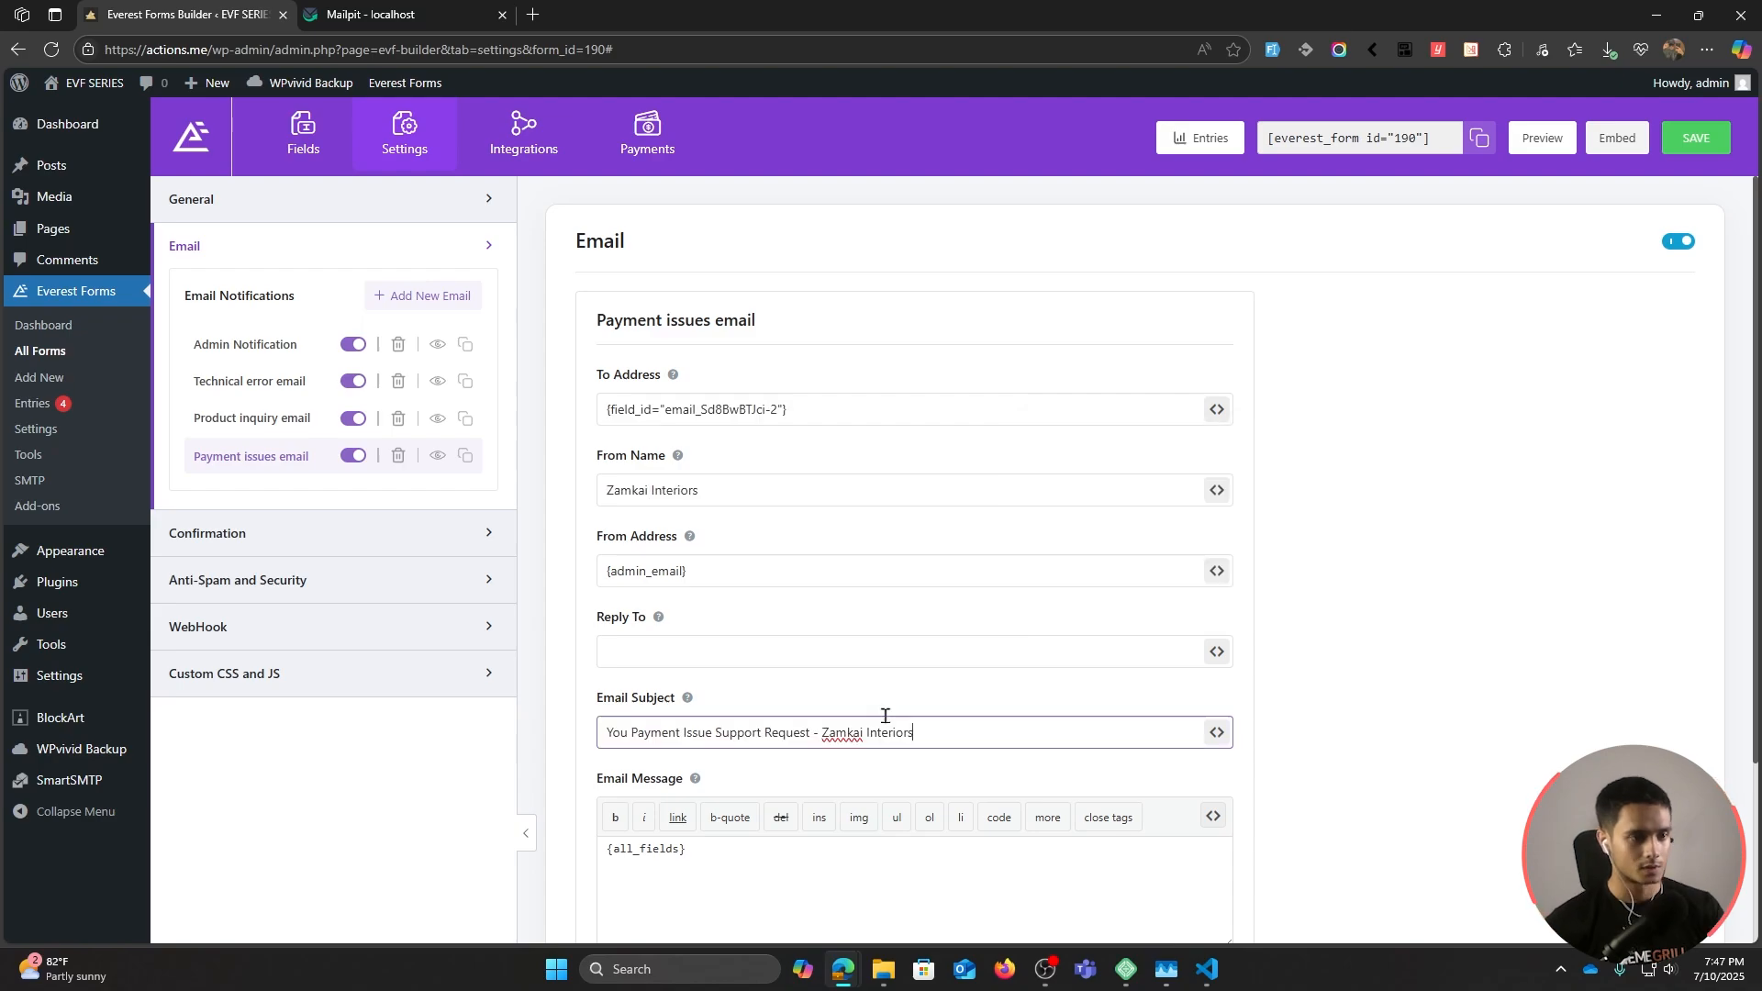
# Step: Replace the default message with the payment-issue support text and save
pyautogui.scroll(-2, 691, 656)
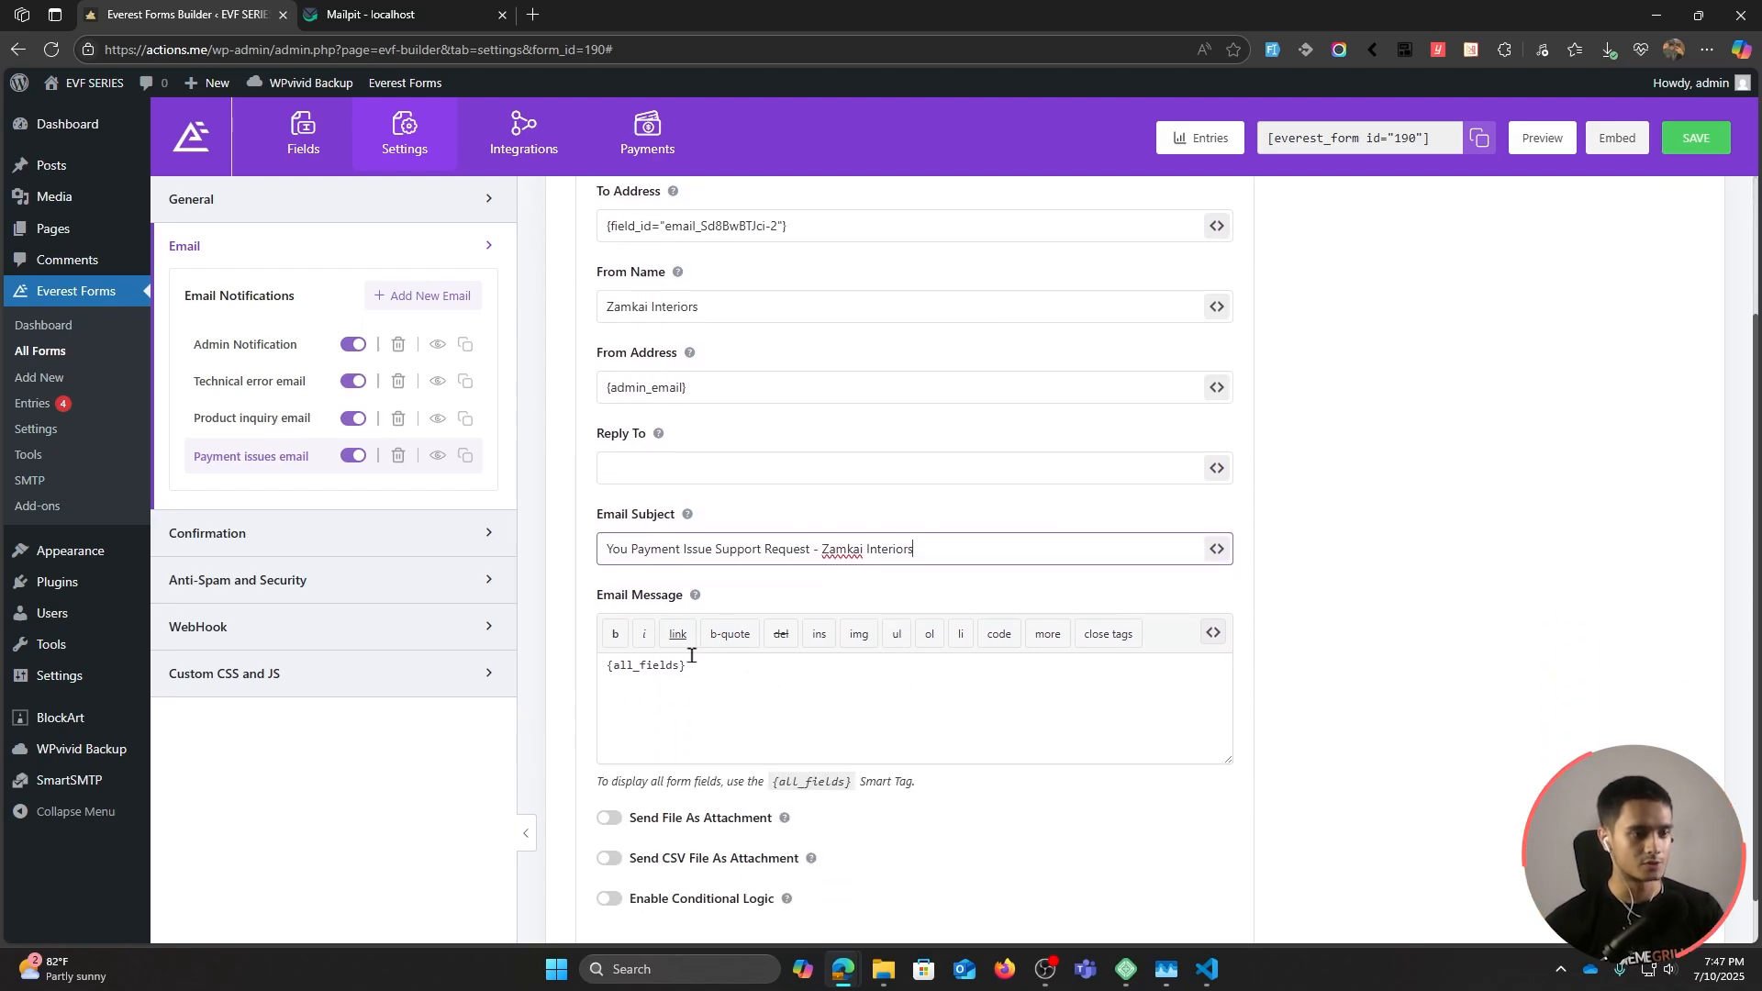
pyautogui.moveTo(753, 670); pyautogui.dragTo(483, 653)
pyautogui.press('BackSpace')
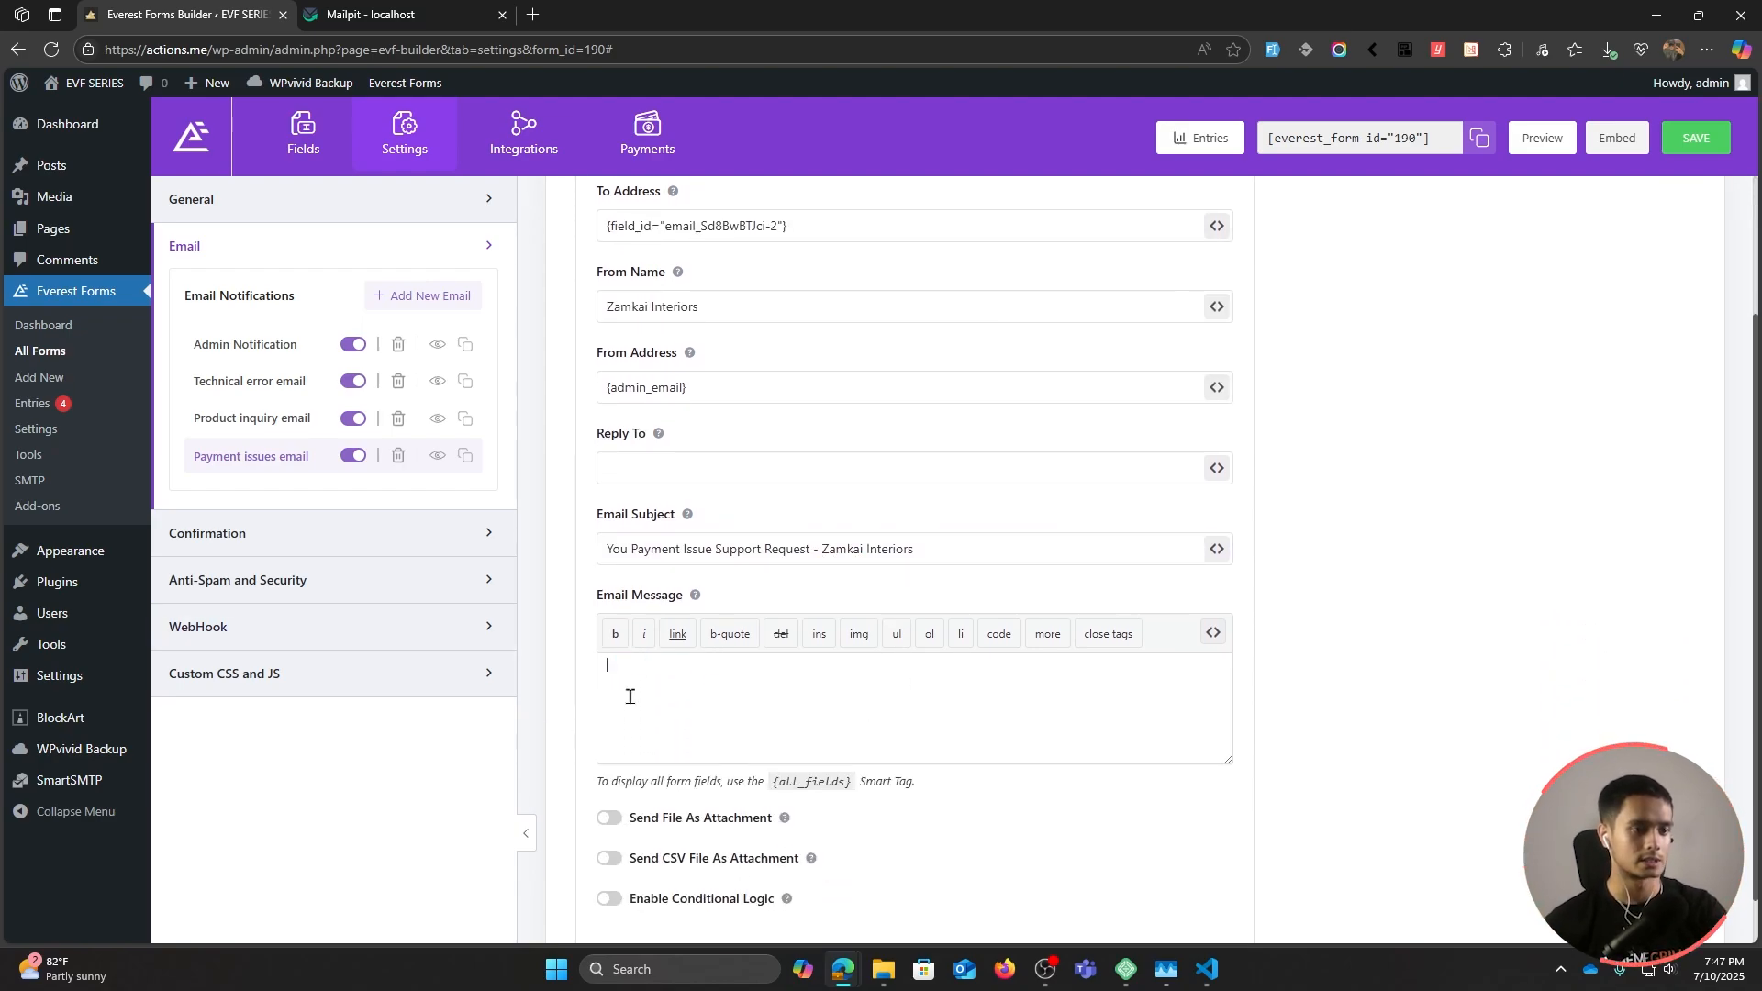
pyautogui.hotkey('ctrl', 'v')
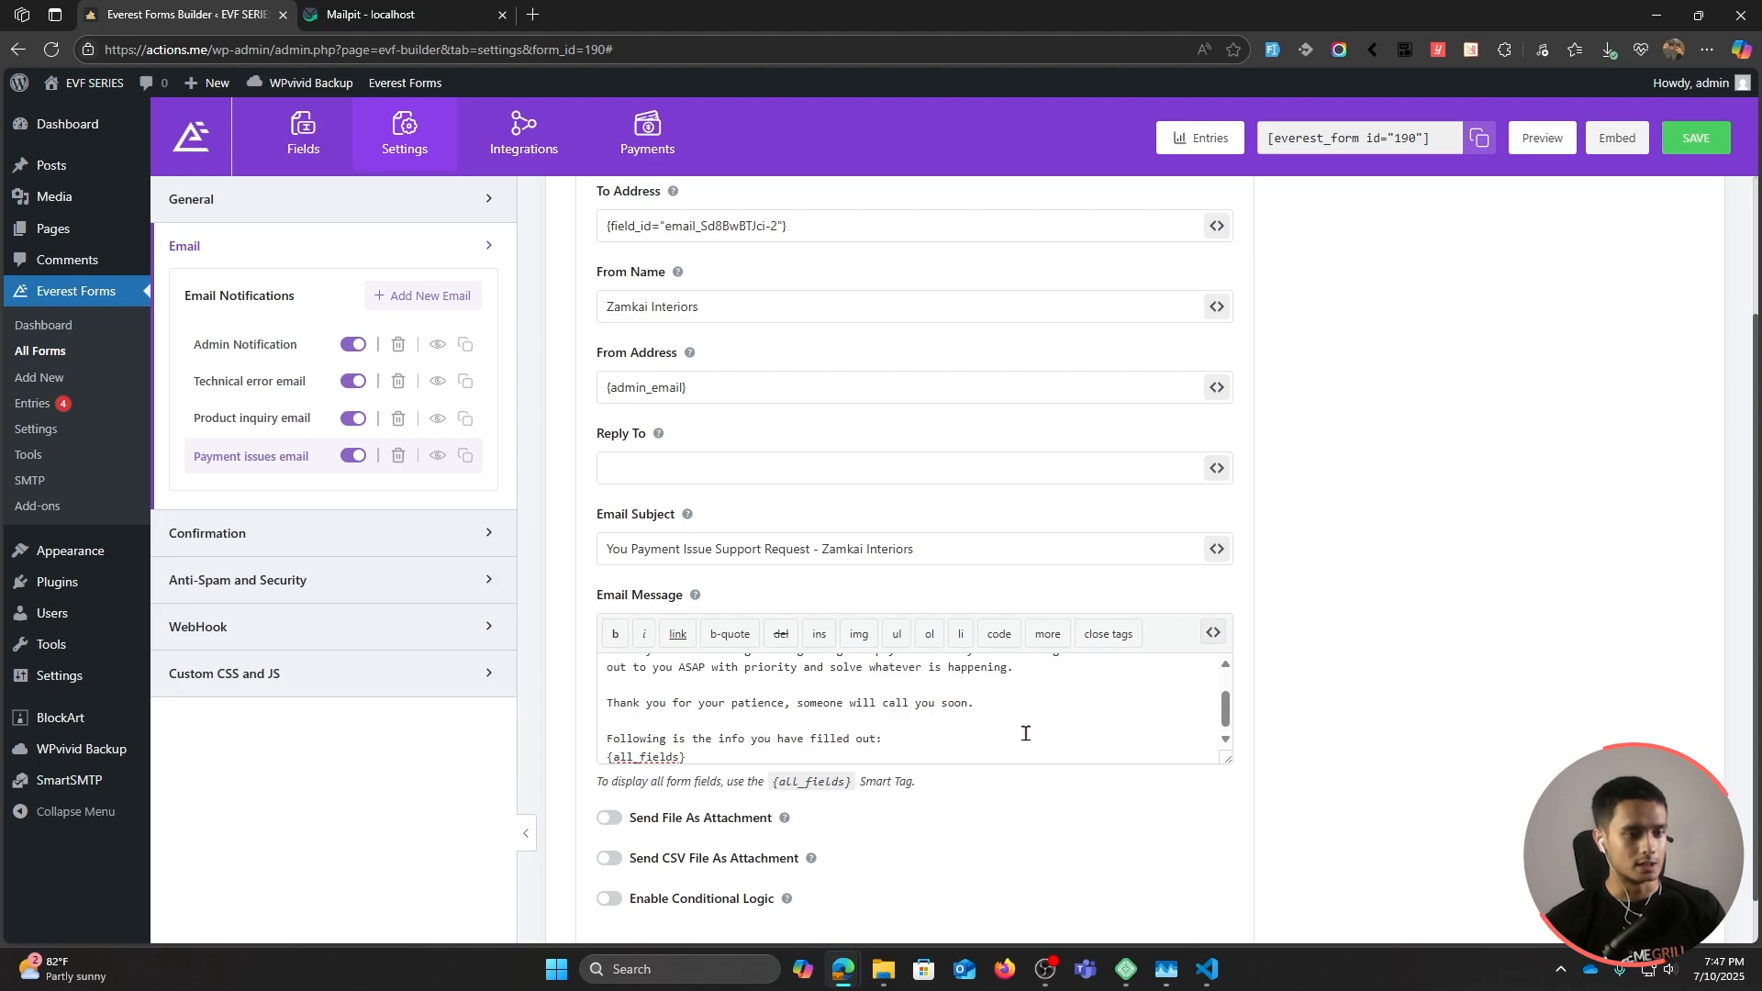
pyautogui.scroll(2, 1026, 734)
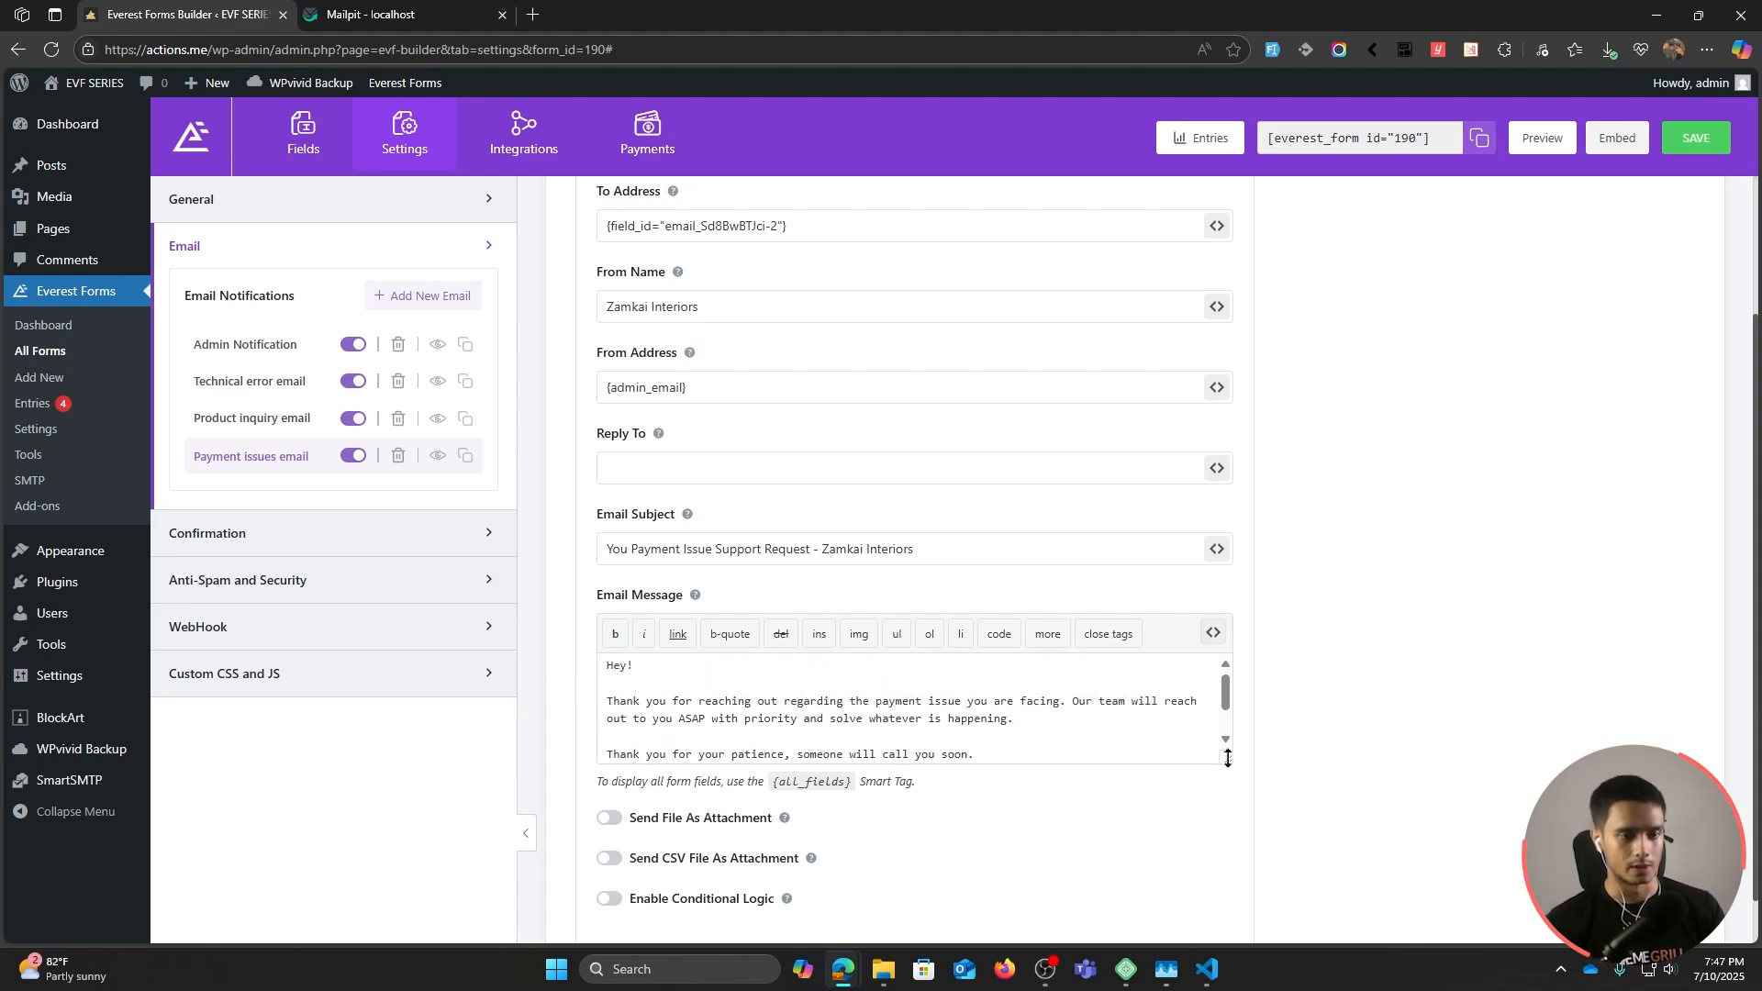
pyautogui.moveTo(1228, 758); pyautogui.dragTo(1228, 828)
pyautogui.scroll(-1, 983, 767)
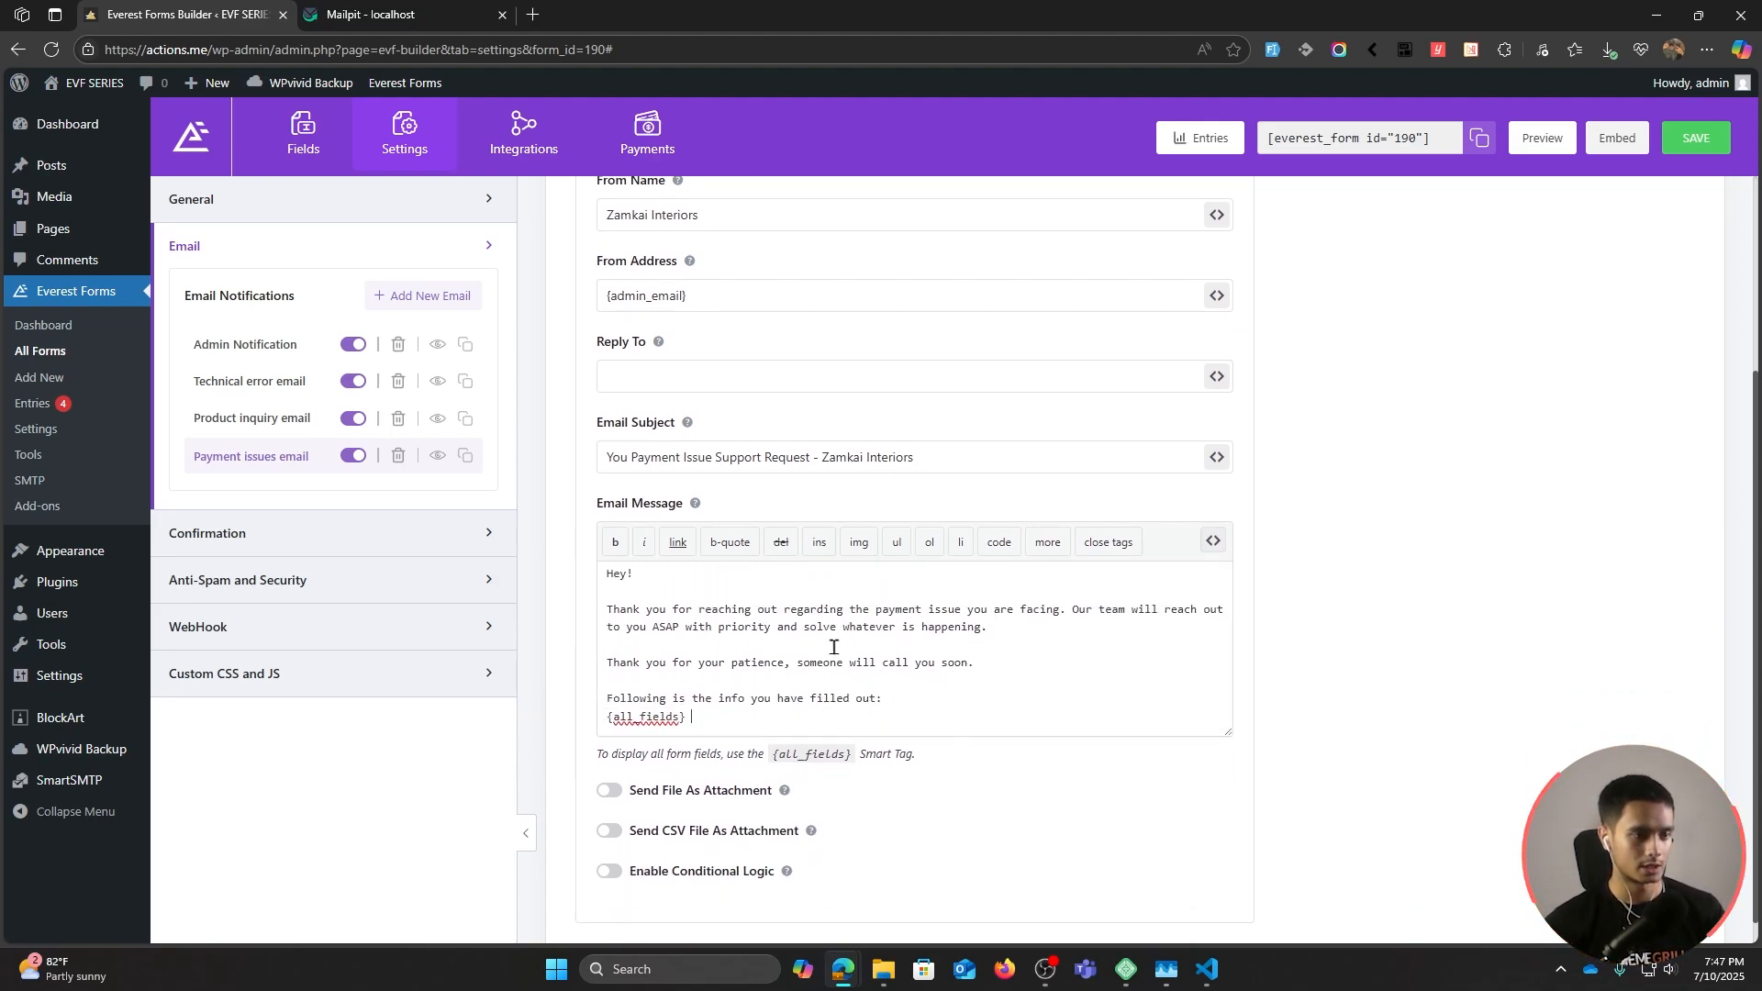
pyautogui.click(1693, 139)
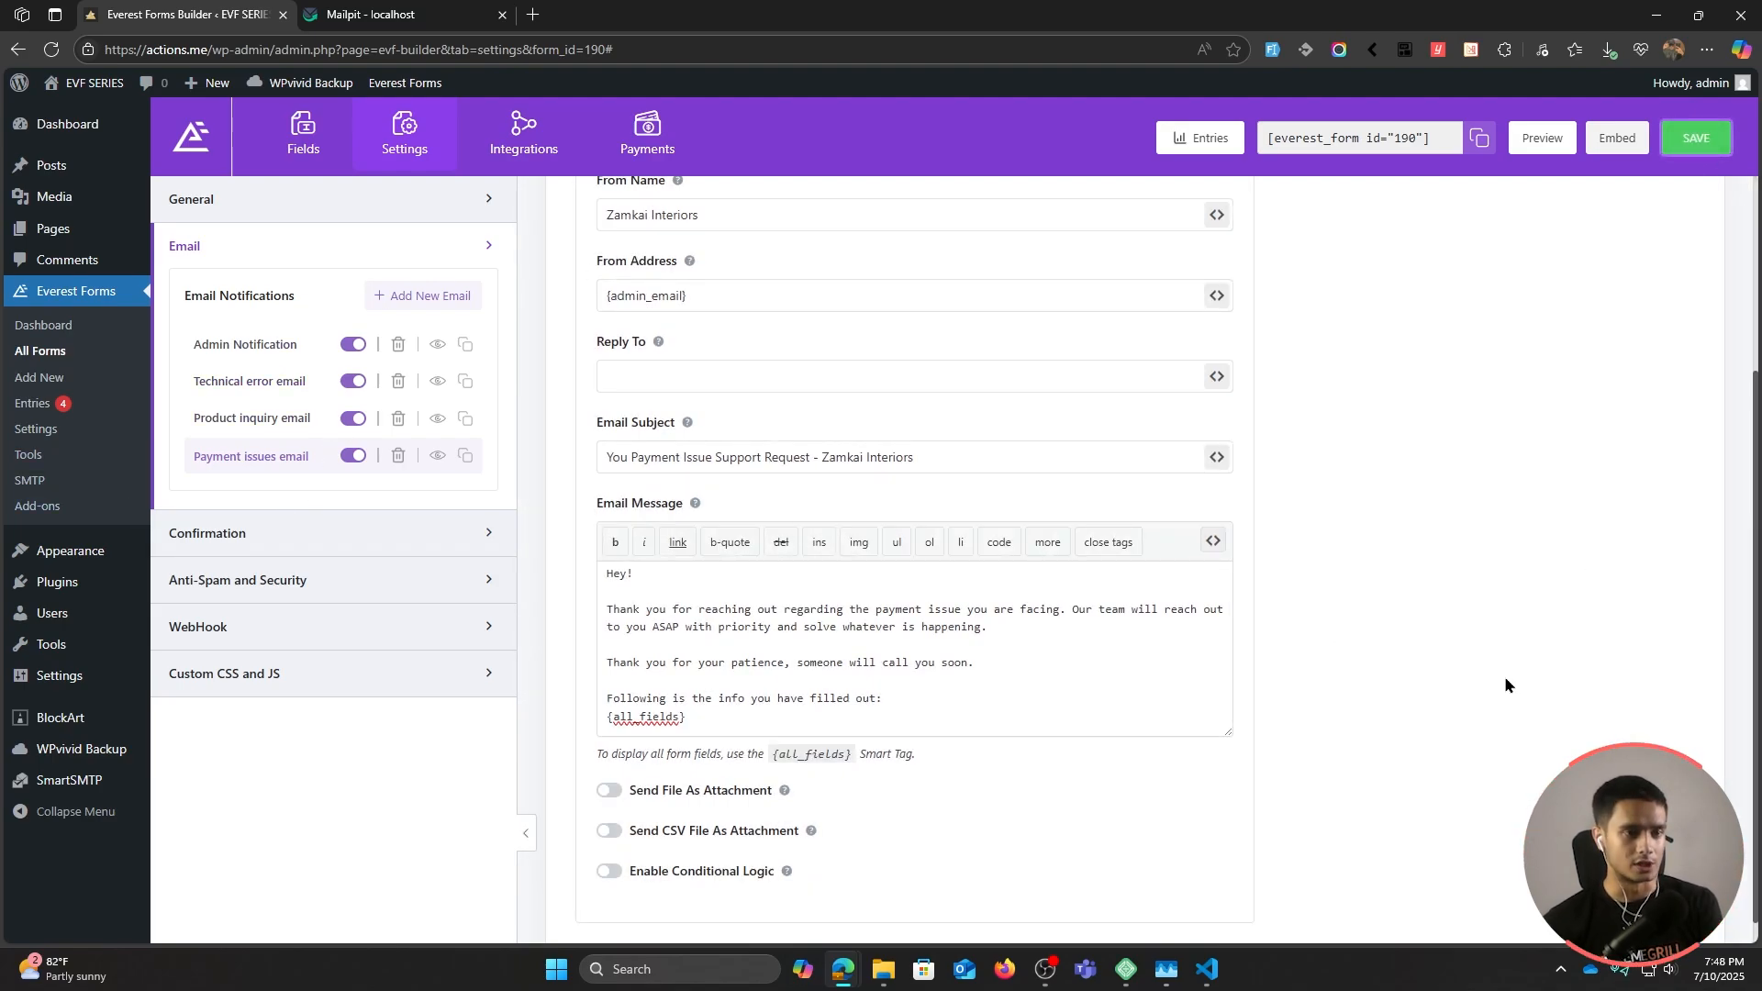
pyautogui.scroll(3, 1383, 816)
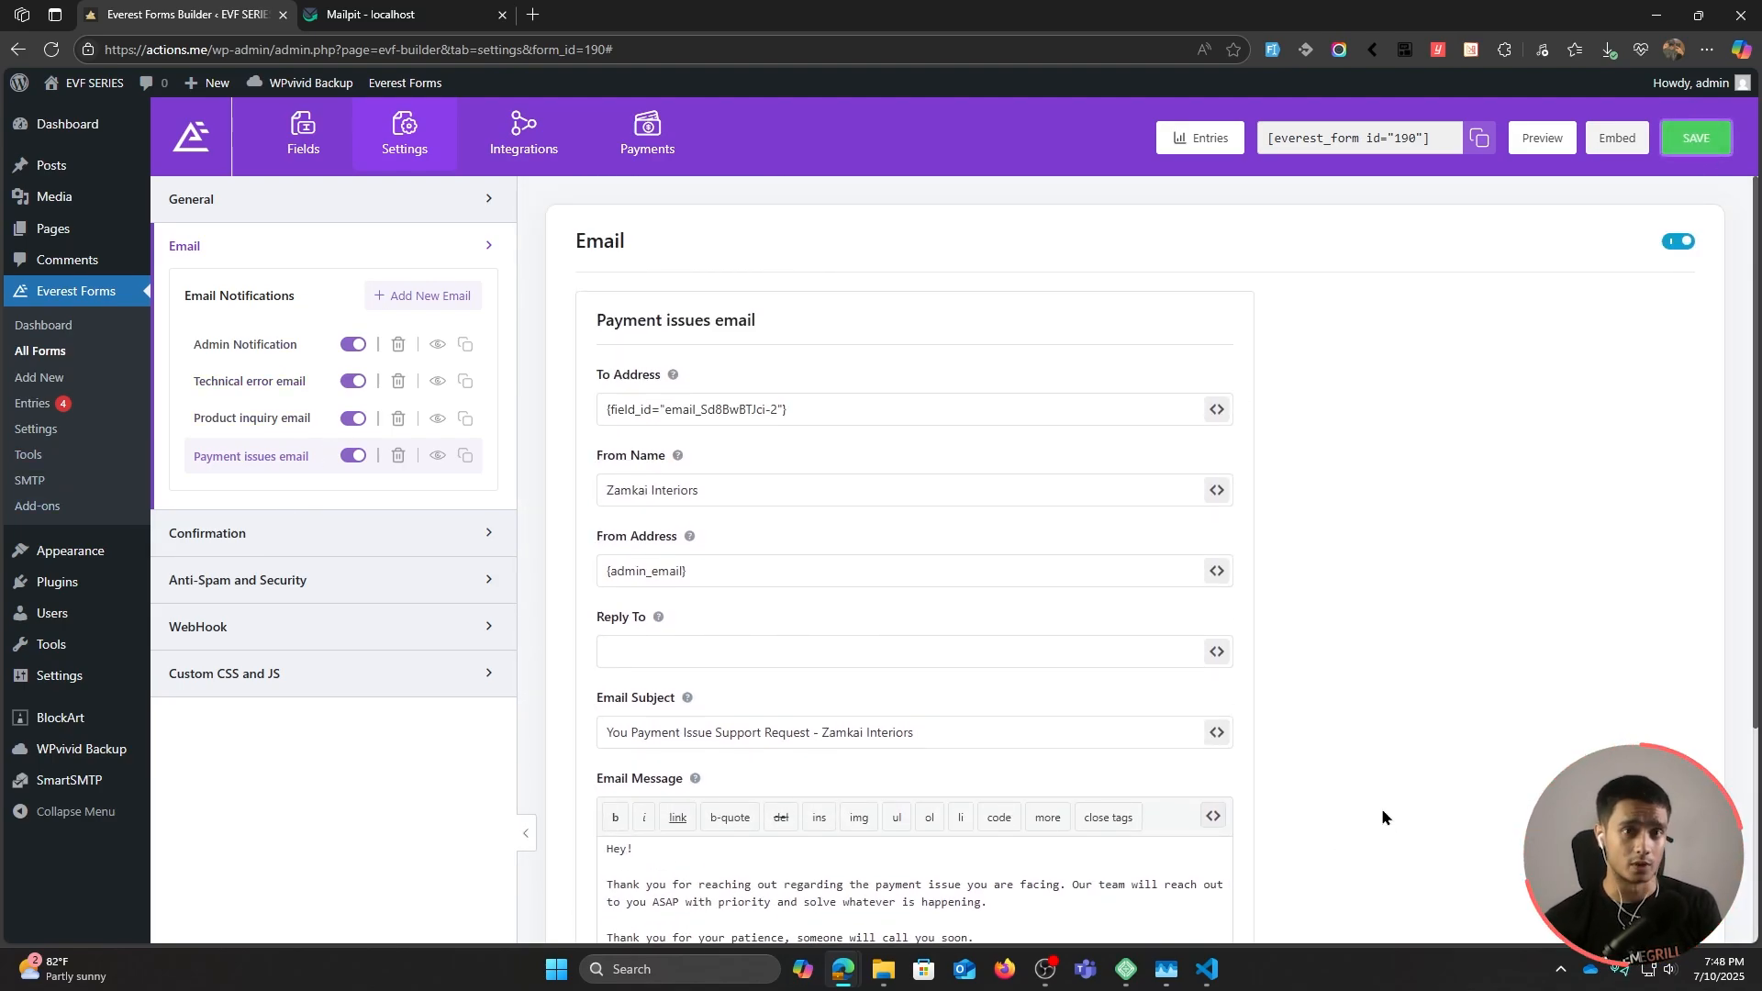
# Step: Limit the Technical error email to 'What do you want help with?' is 'Technical errors', and save
pyautogui.click(241, 388)
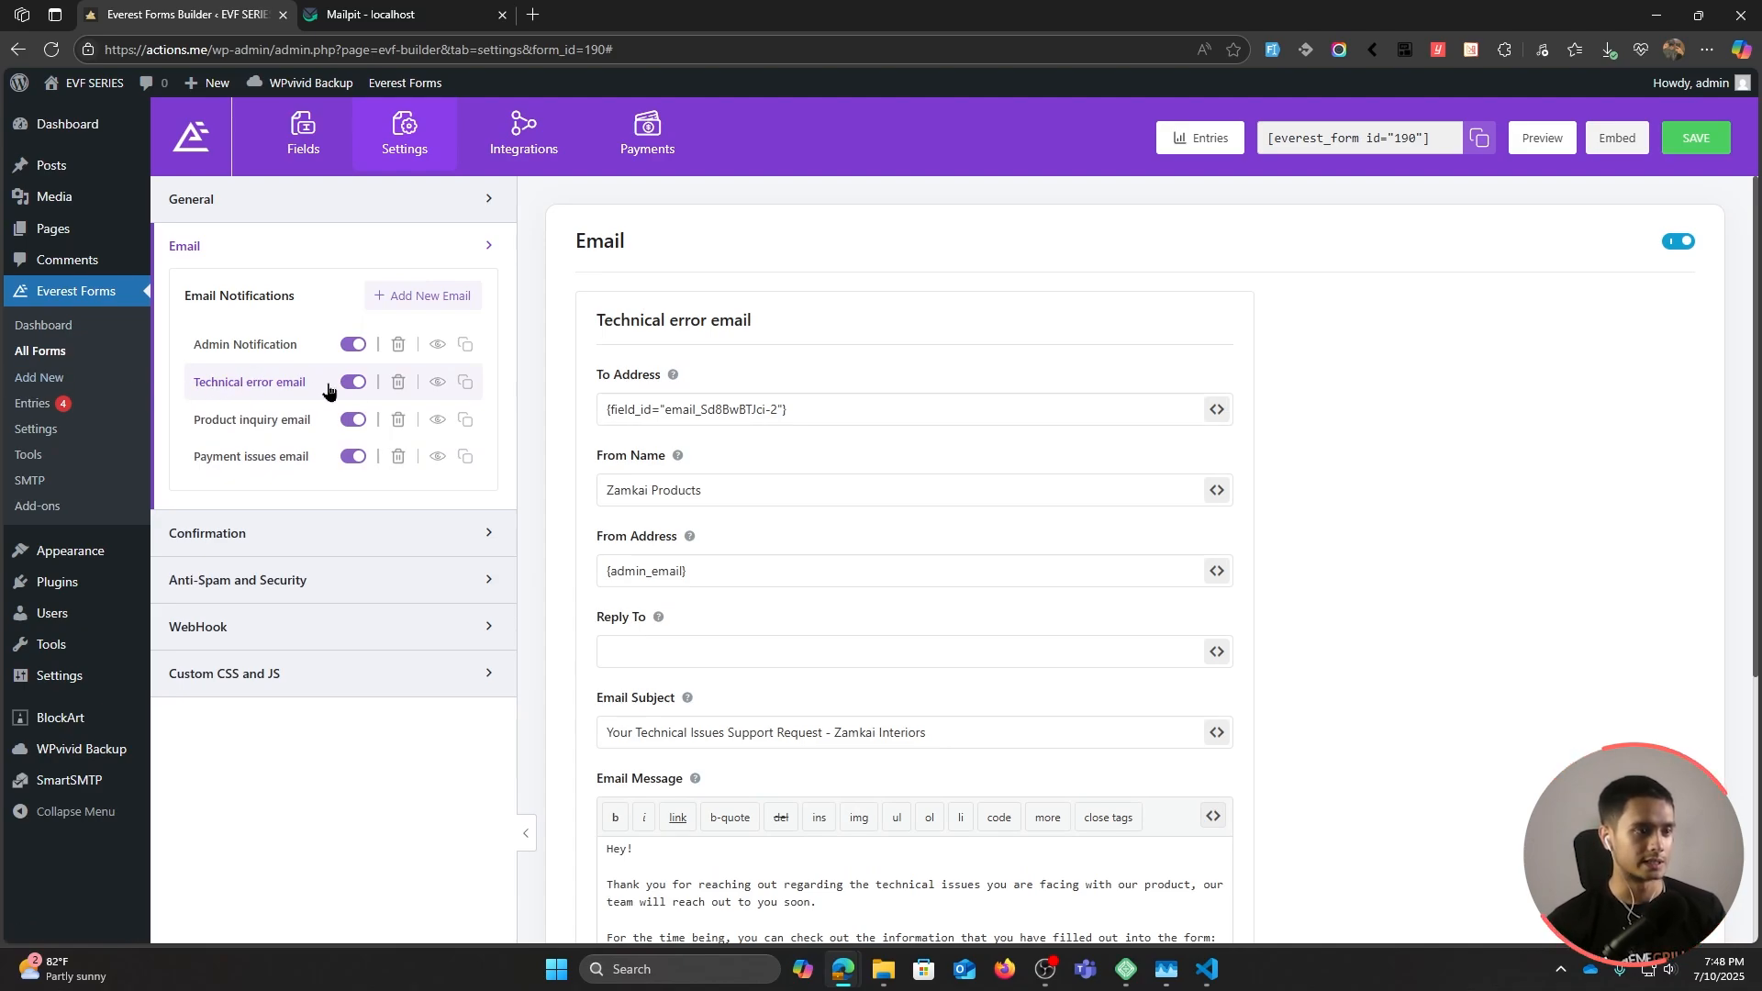
pyautogui.scroll(-5, 1370, 531)
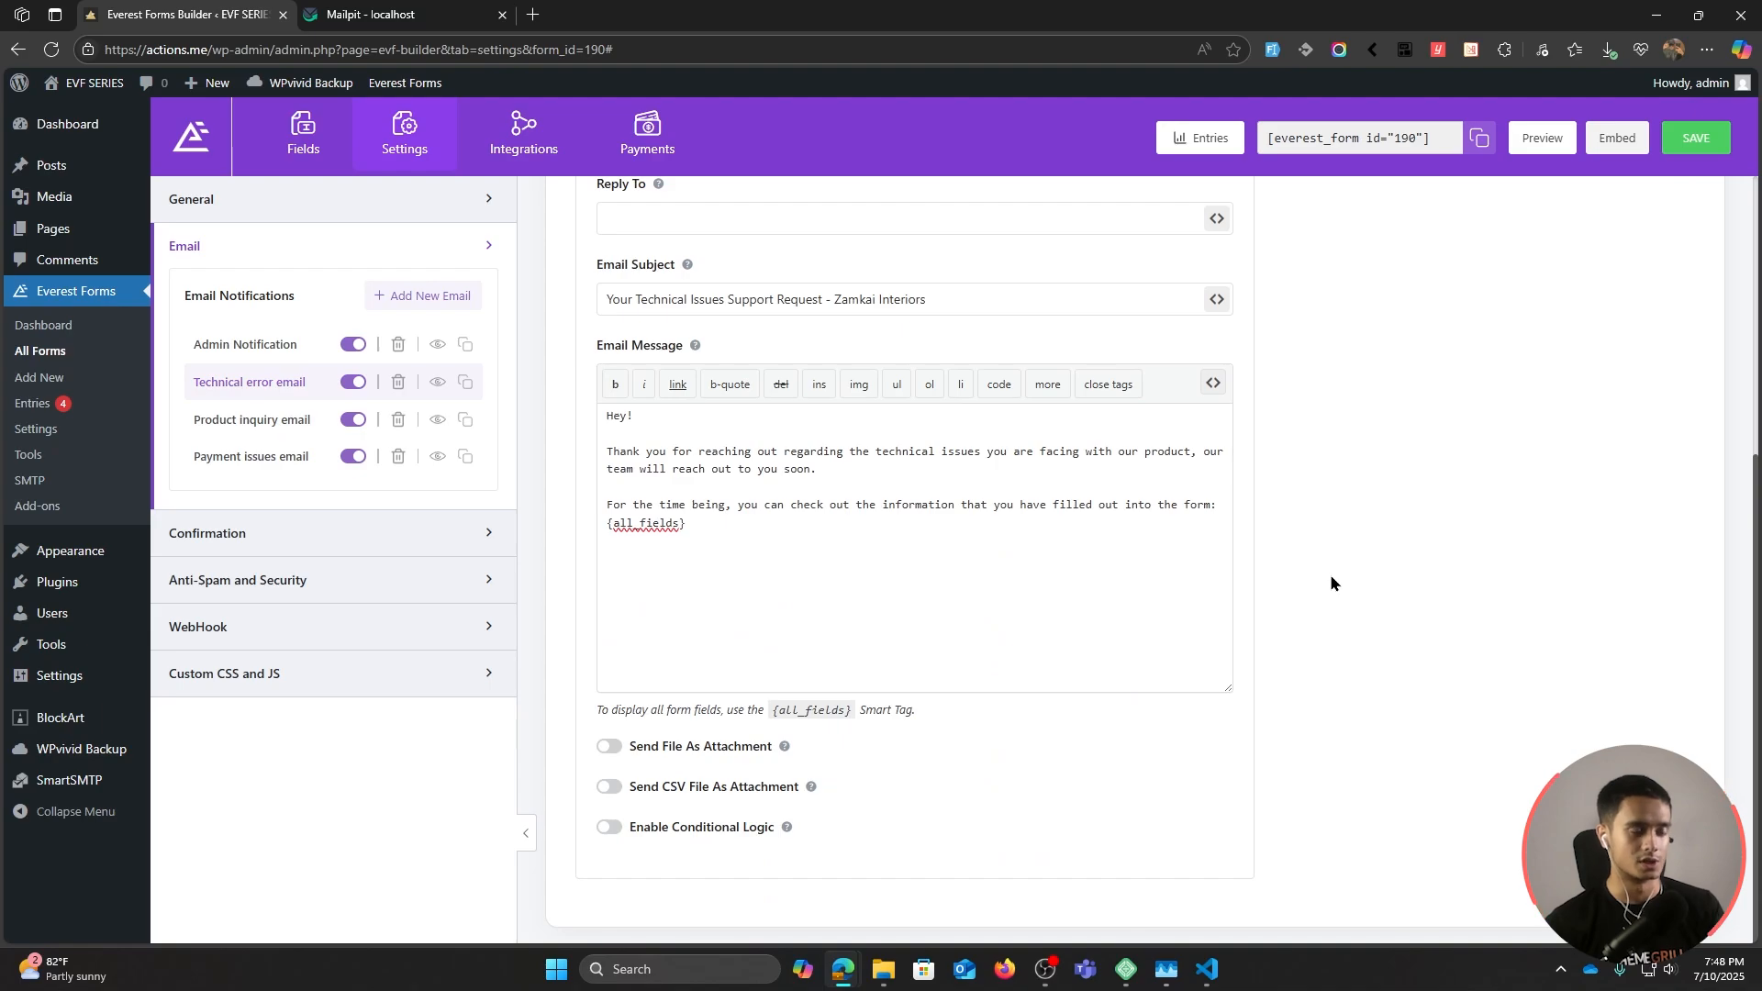
pyautogui.click(610, 827)
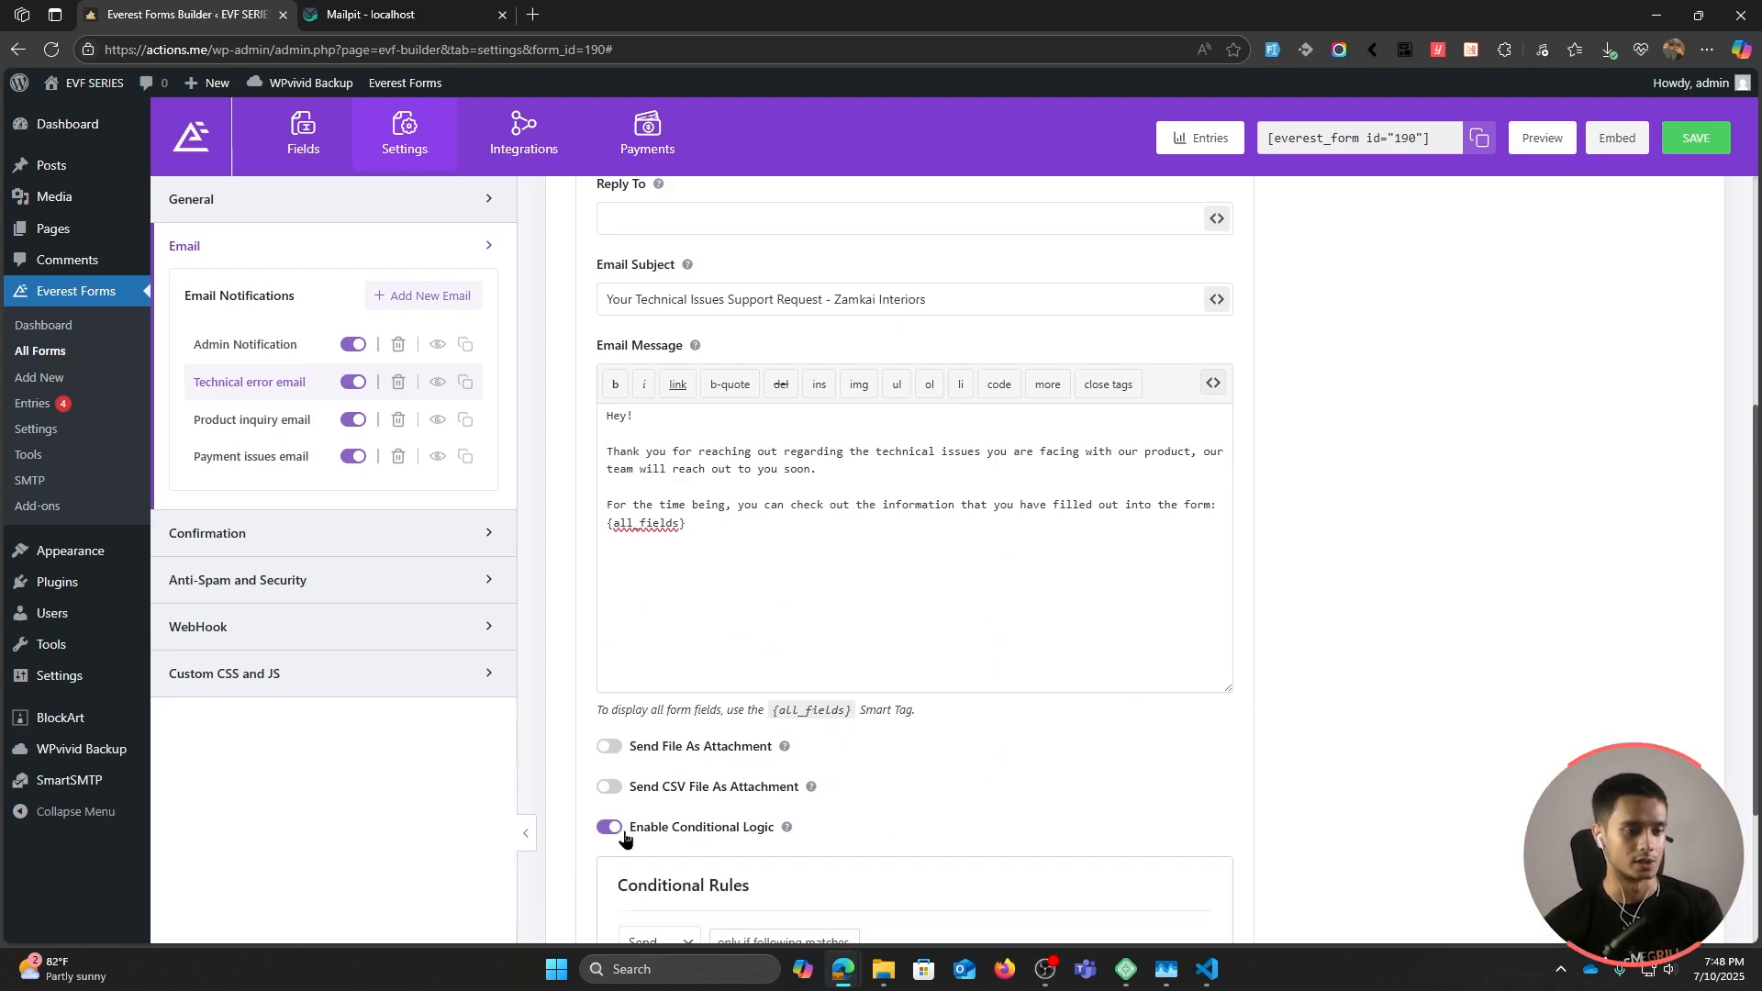
pyautogui.scroll(-3, 1341, 690)
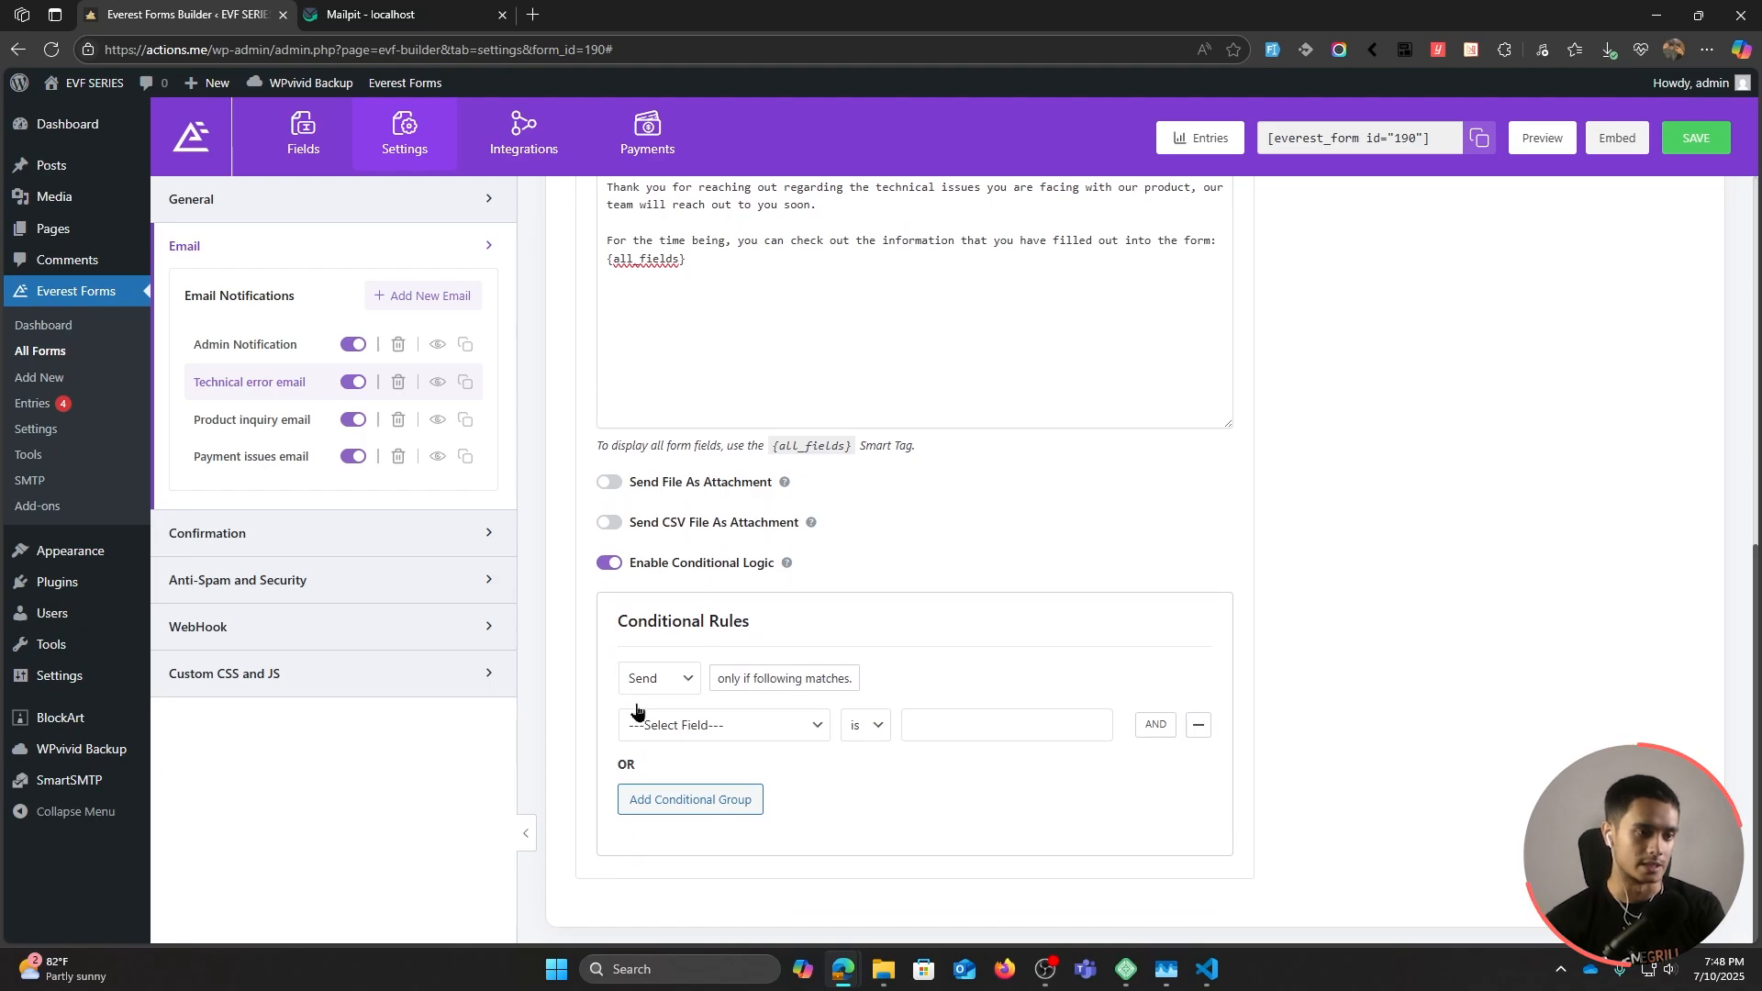
pyautogui.click(738, 727)
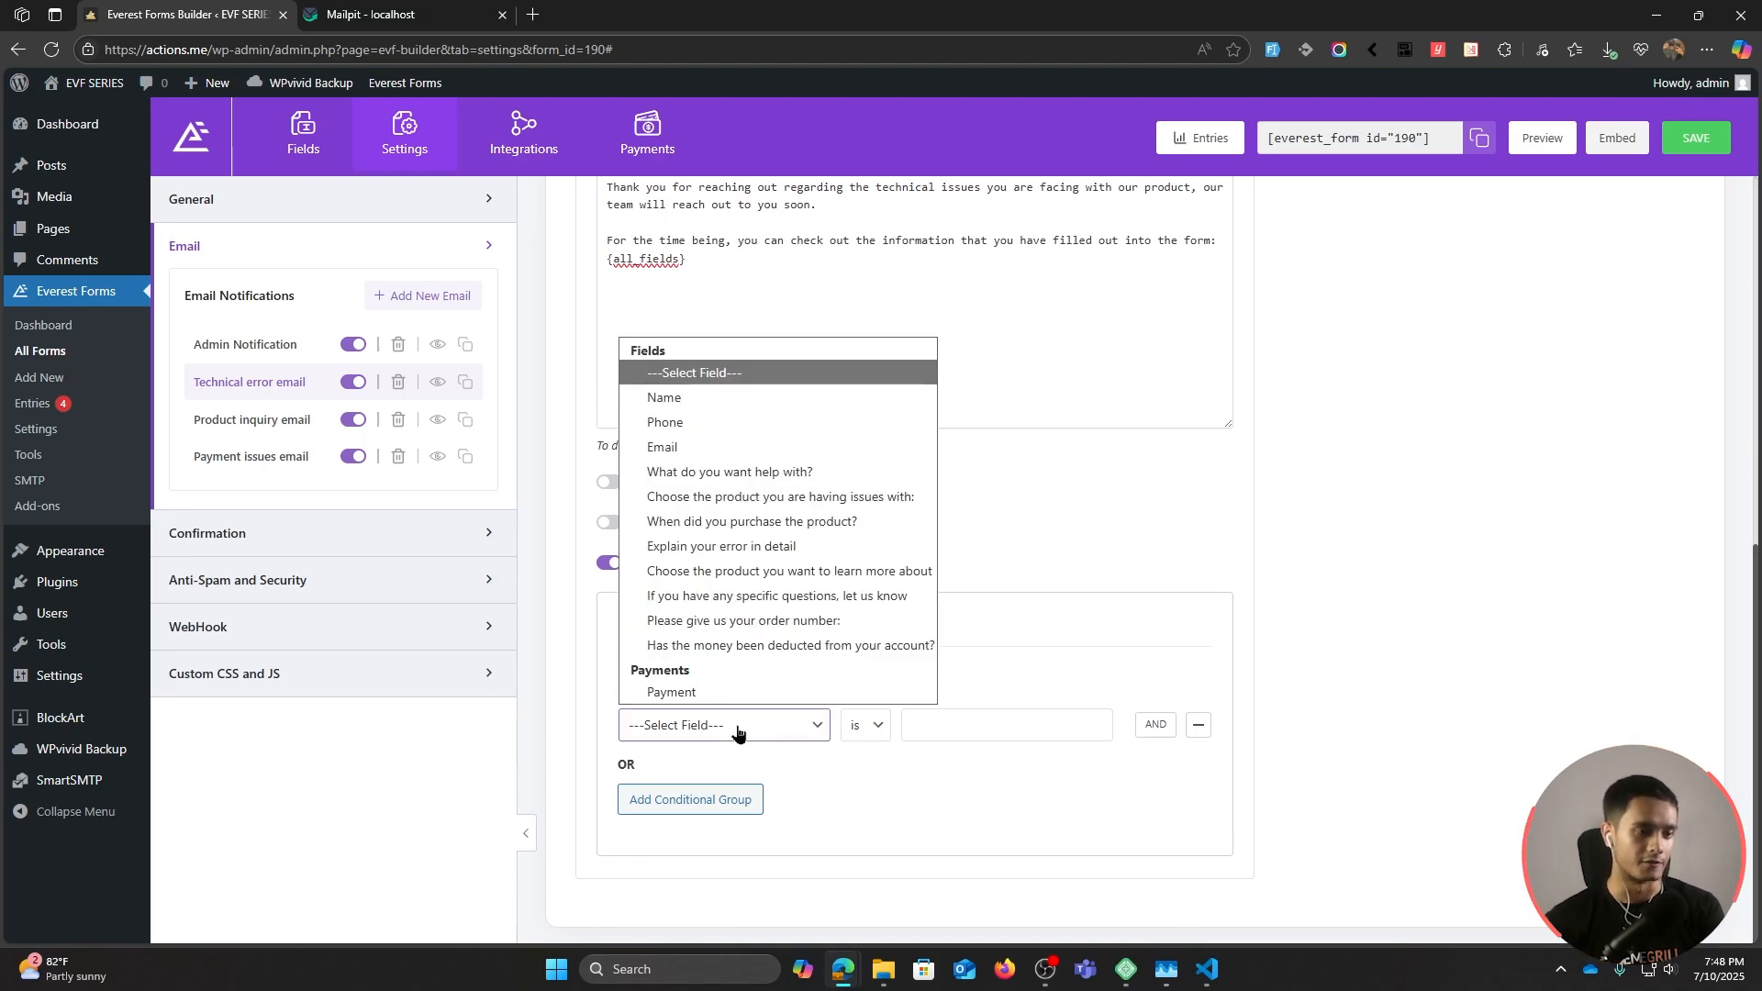
pyautogui.click(730, 471)
pyautogui.click(1007, 729)
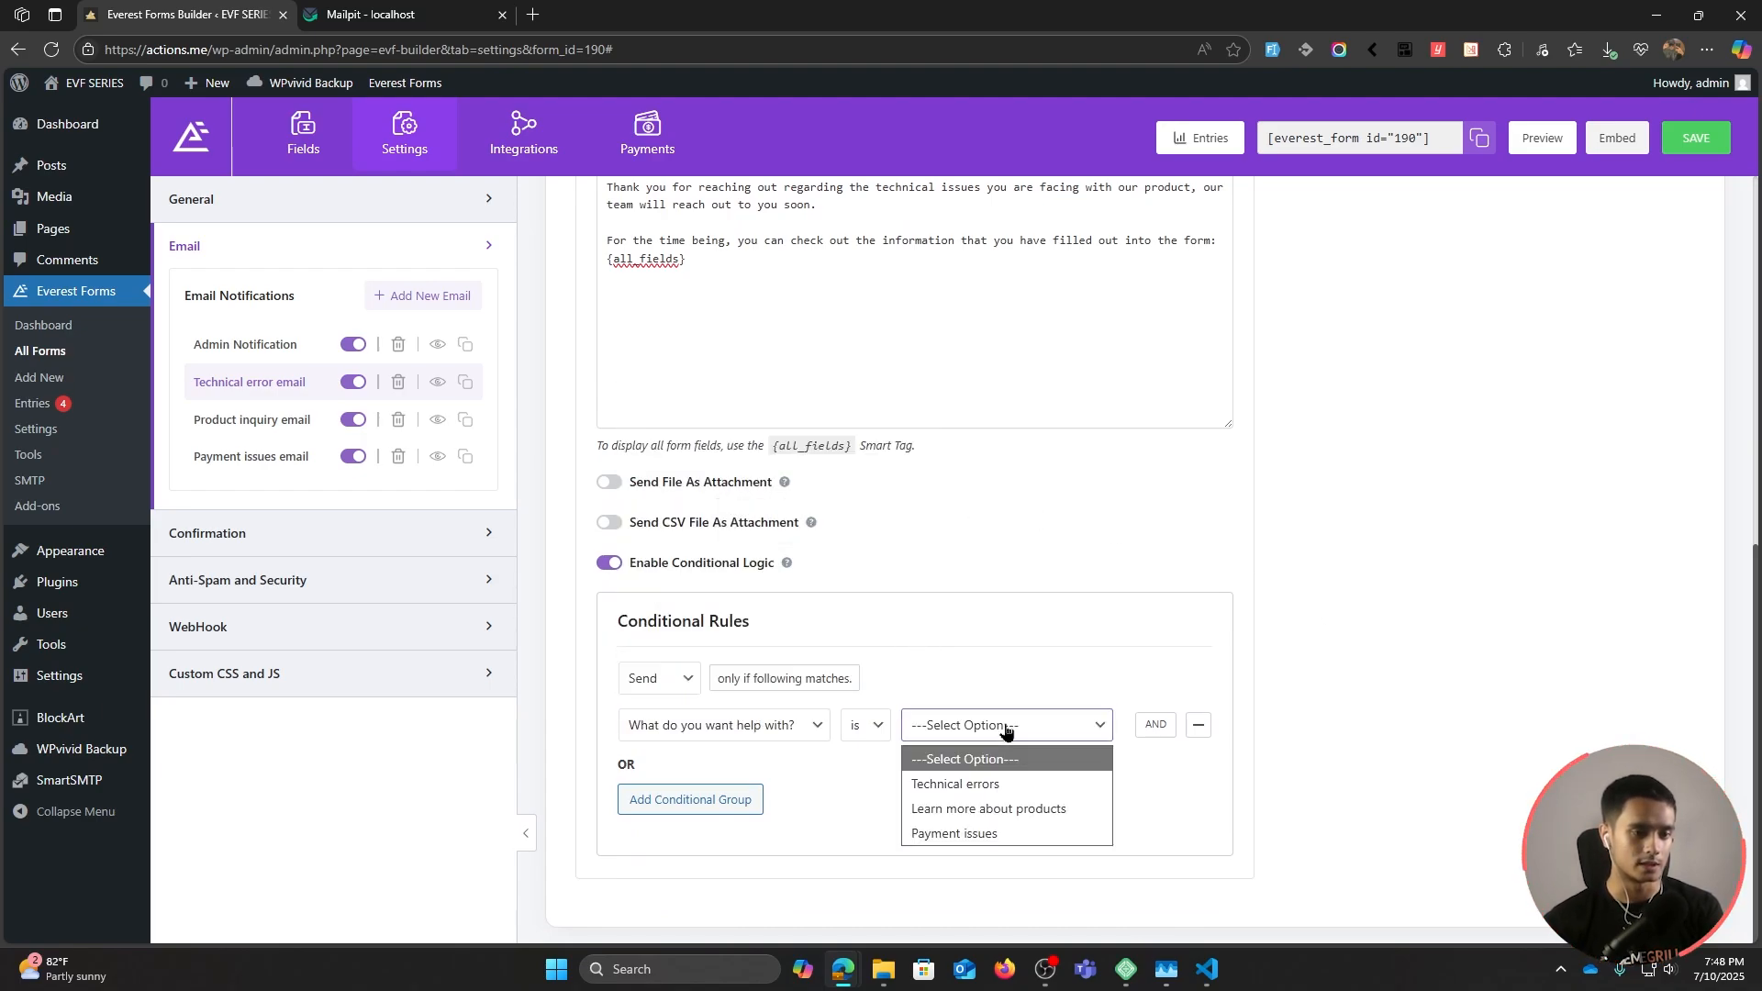
pyautogui.click(1013, 785)
pyautogui.click(1696, 137)
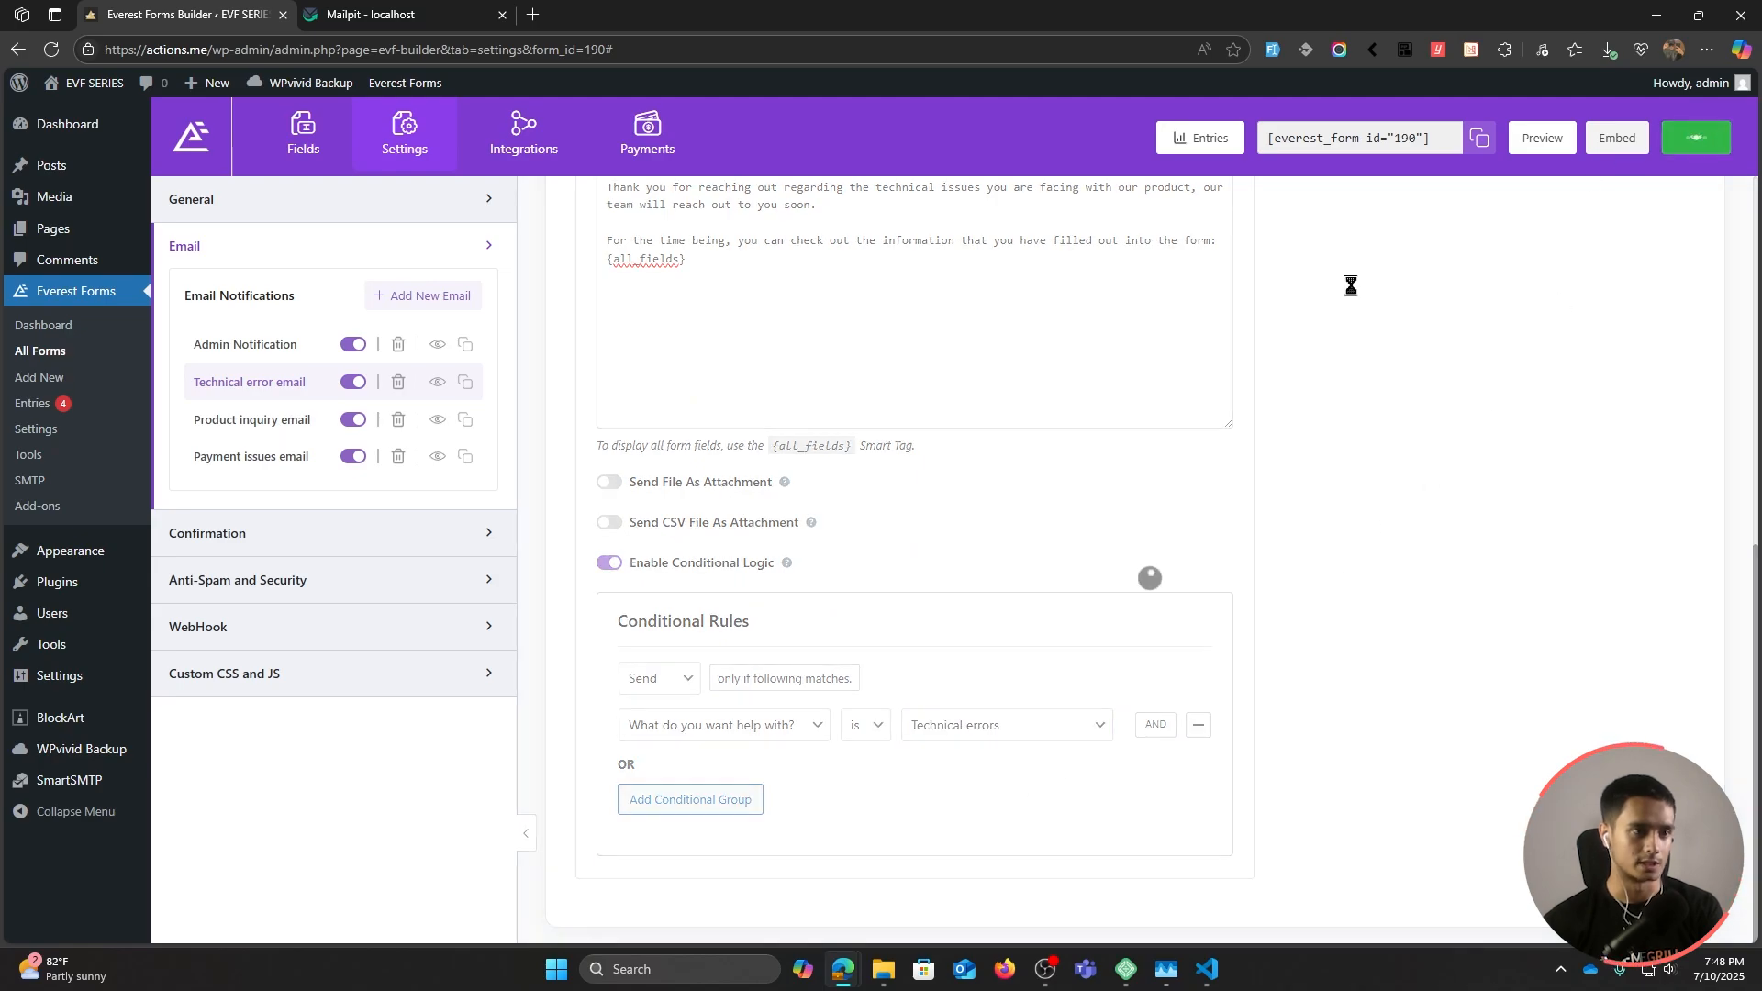
pyautogui.click(240, 420)
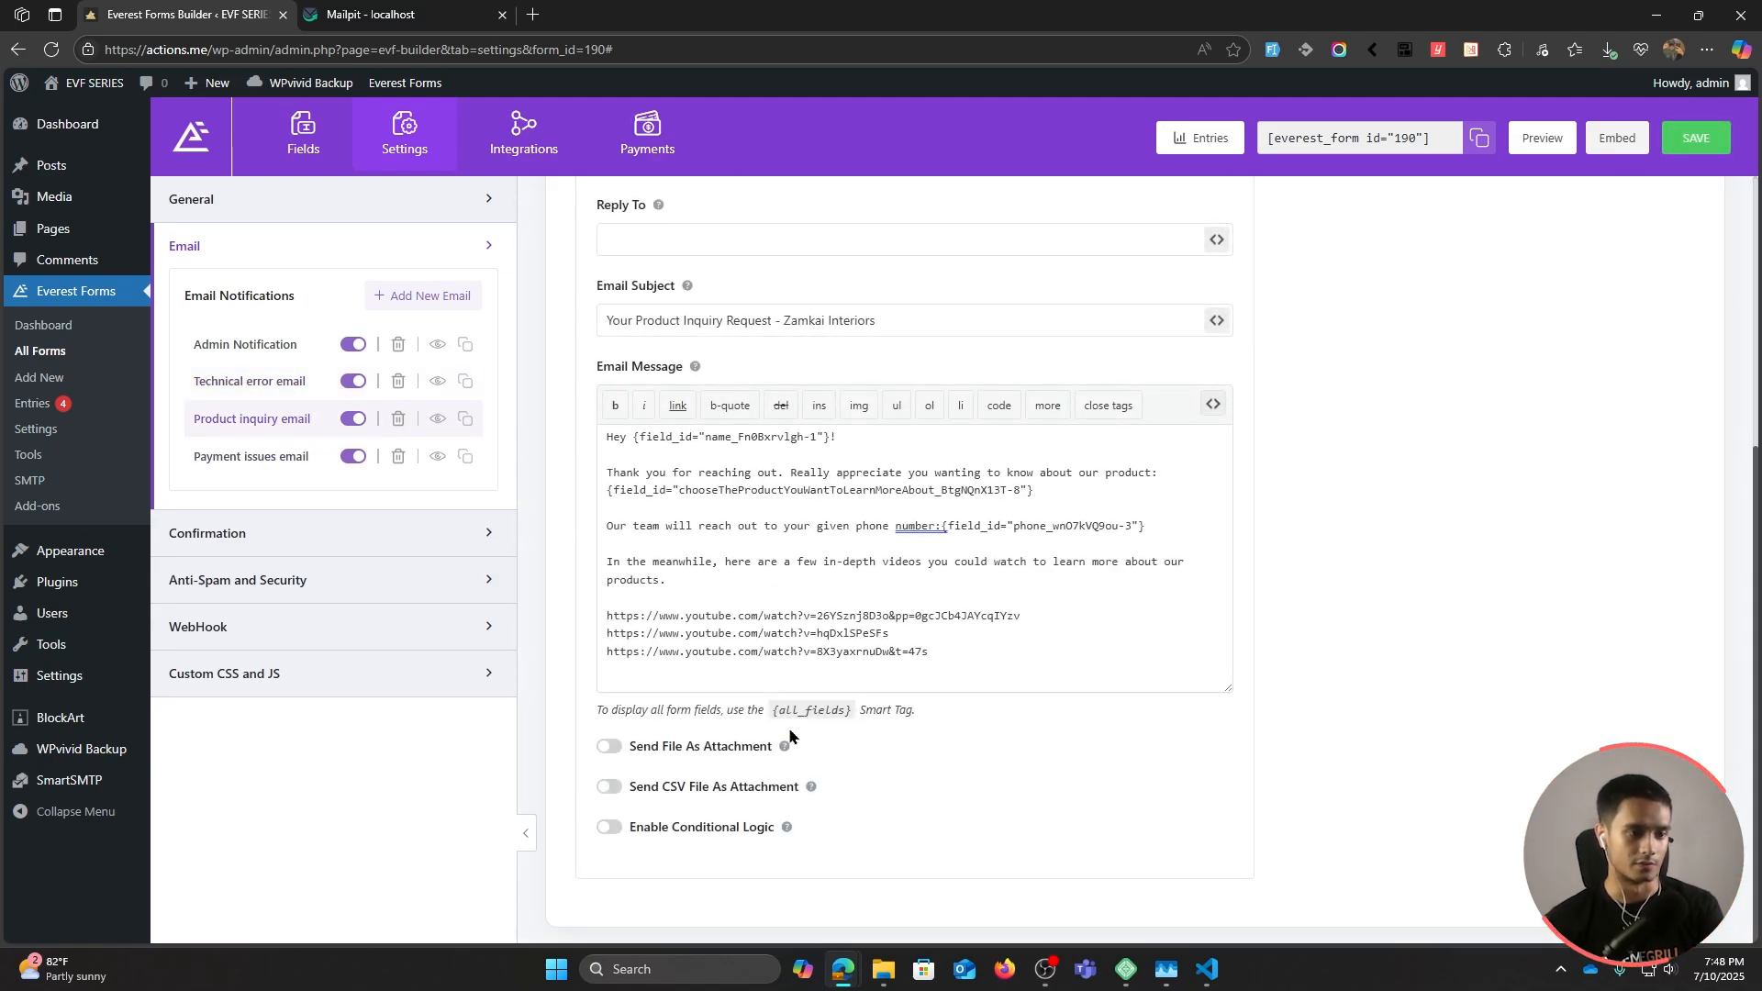
# Step: Send the Product inquiry email only when the help topic is 'Learn more about products'
pyautogui.click(609, 828)
pyautogui.scroll(-3, 1050, 766)
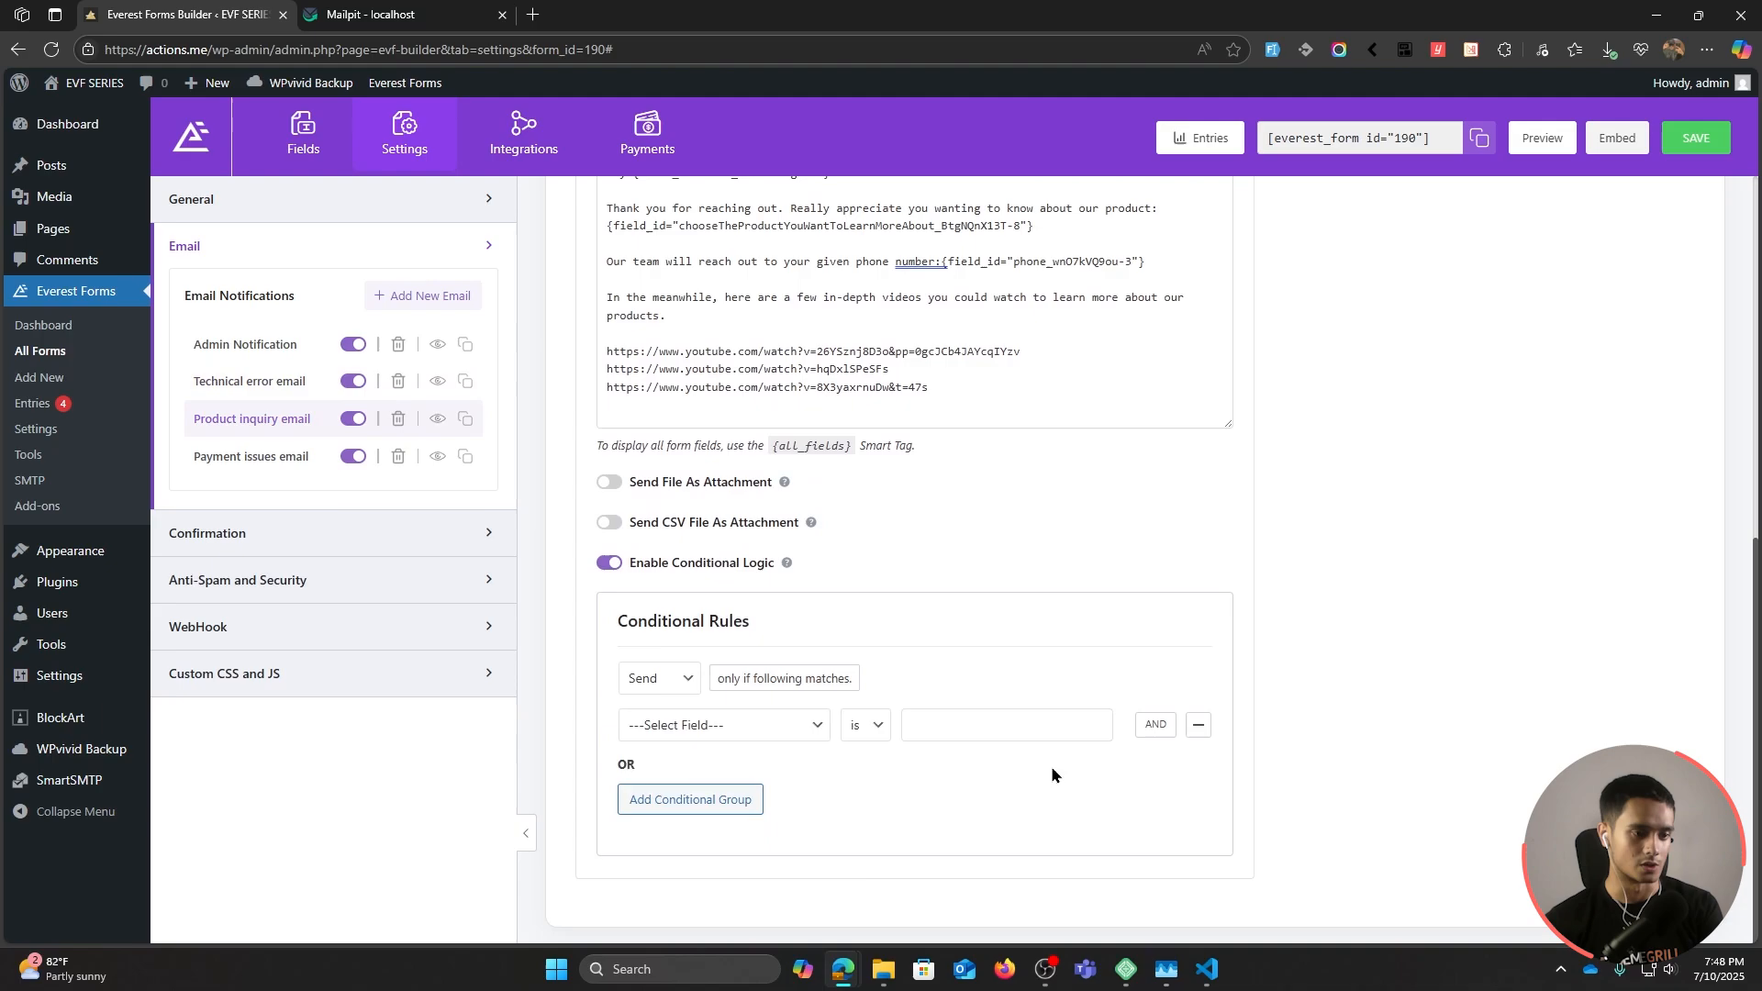
pyautogui.click(749, 727)
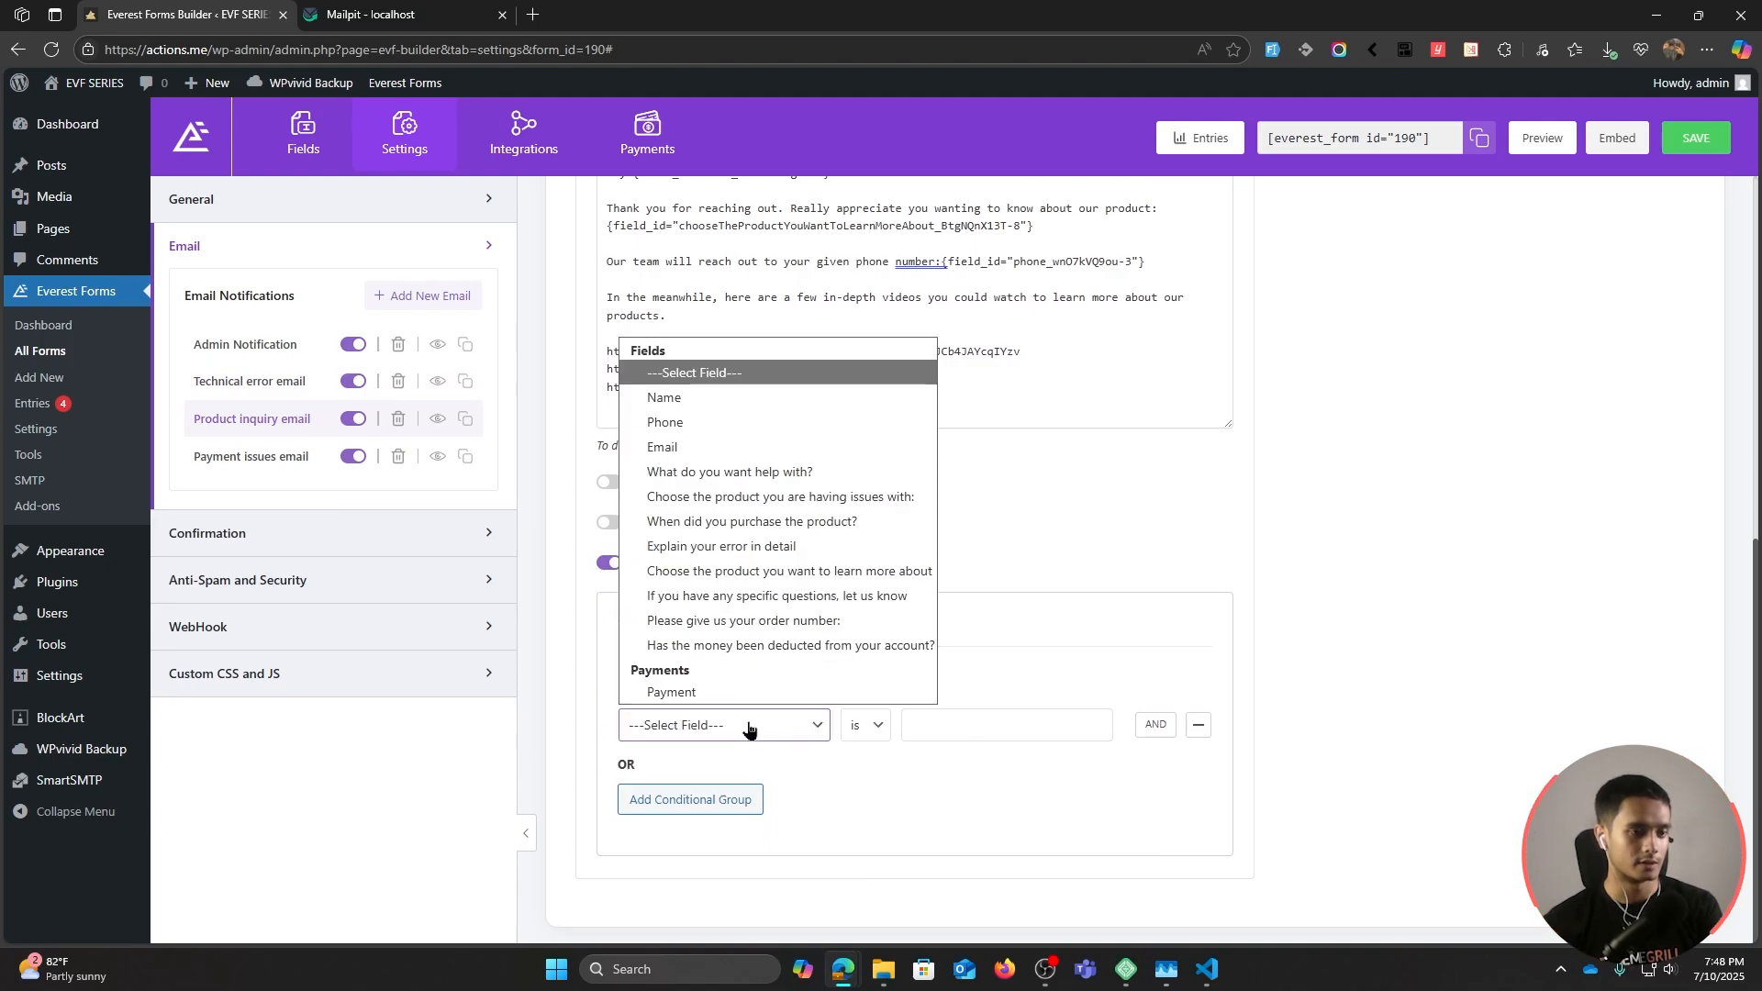
pyautogui.click(786, 478)
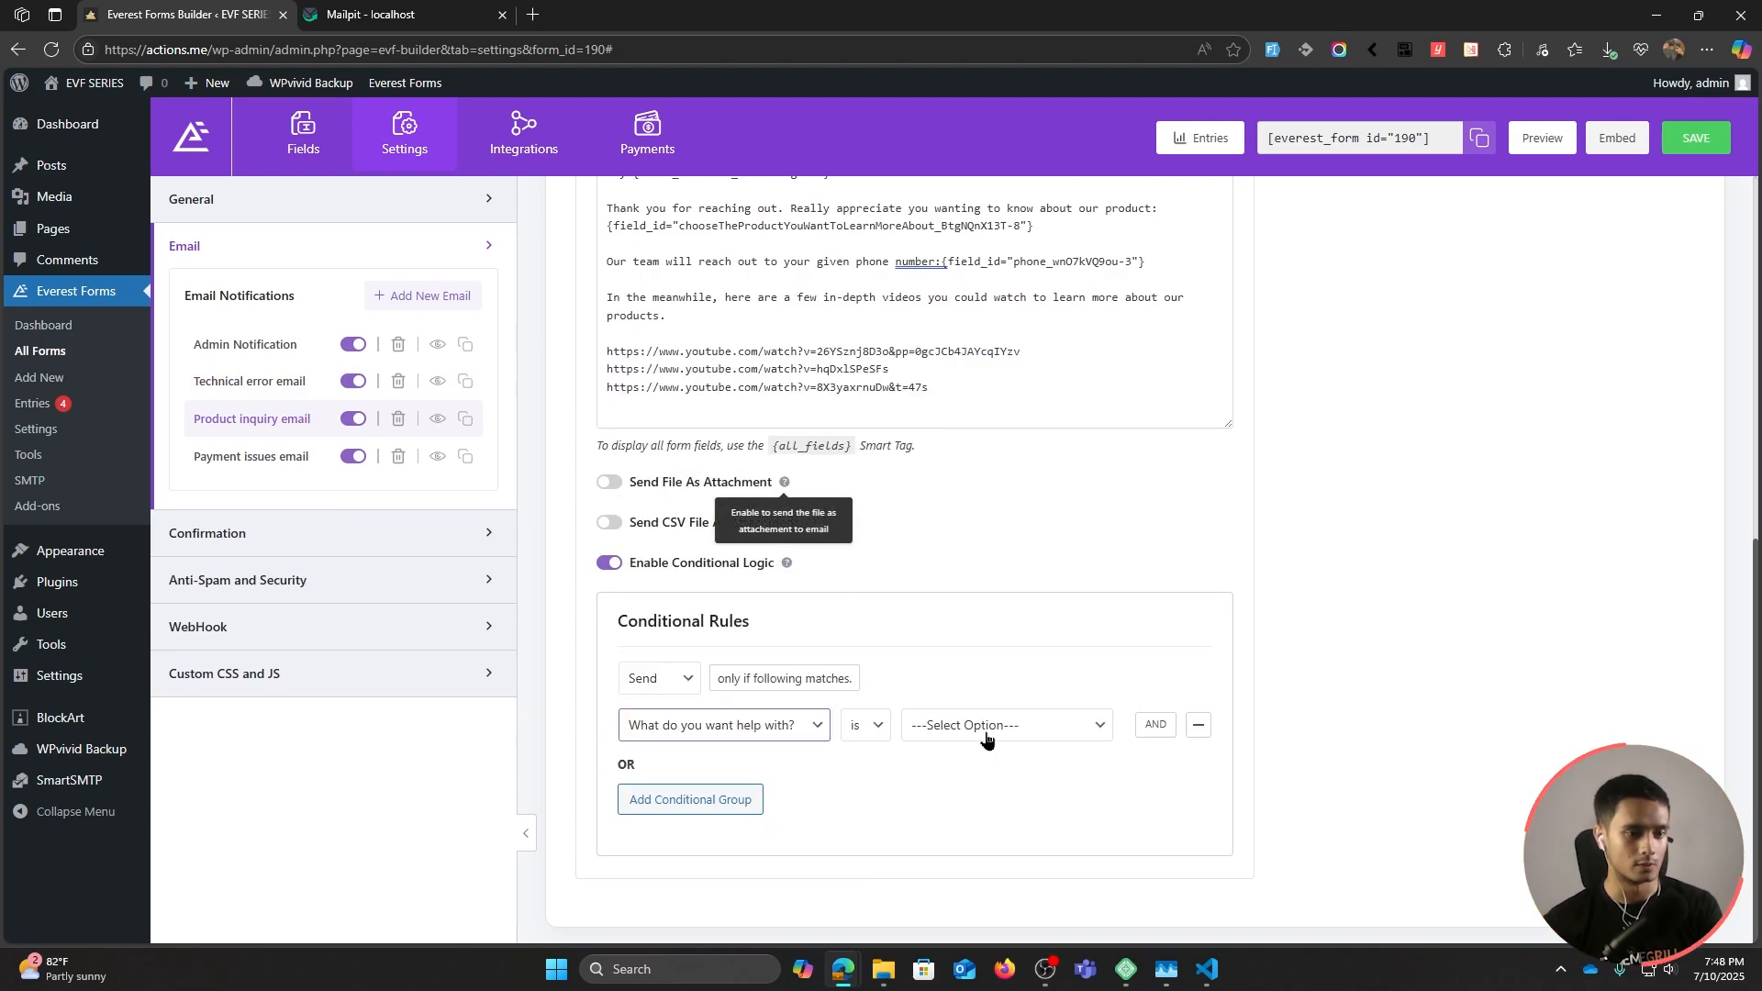
pyautogui.click(984, 733)
pyautogui.click(1013, 801)
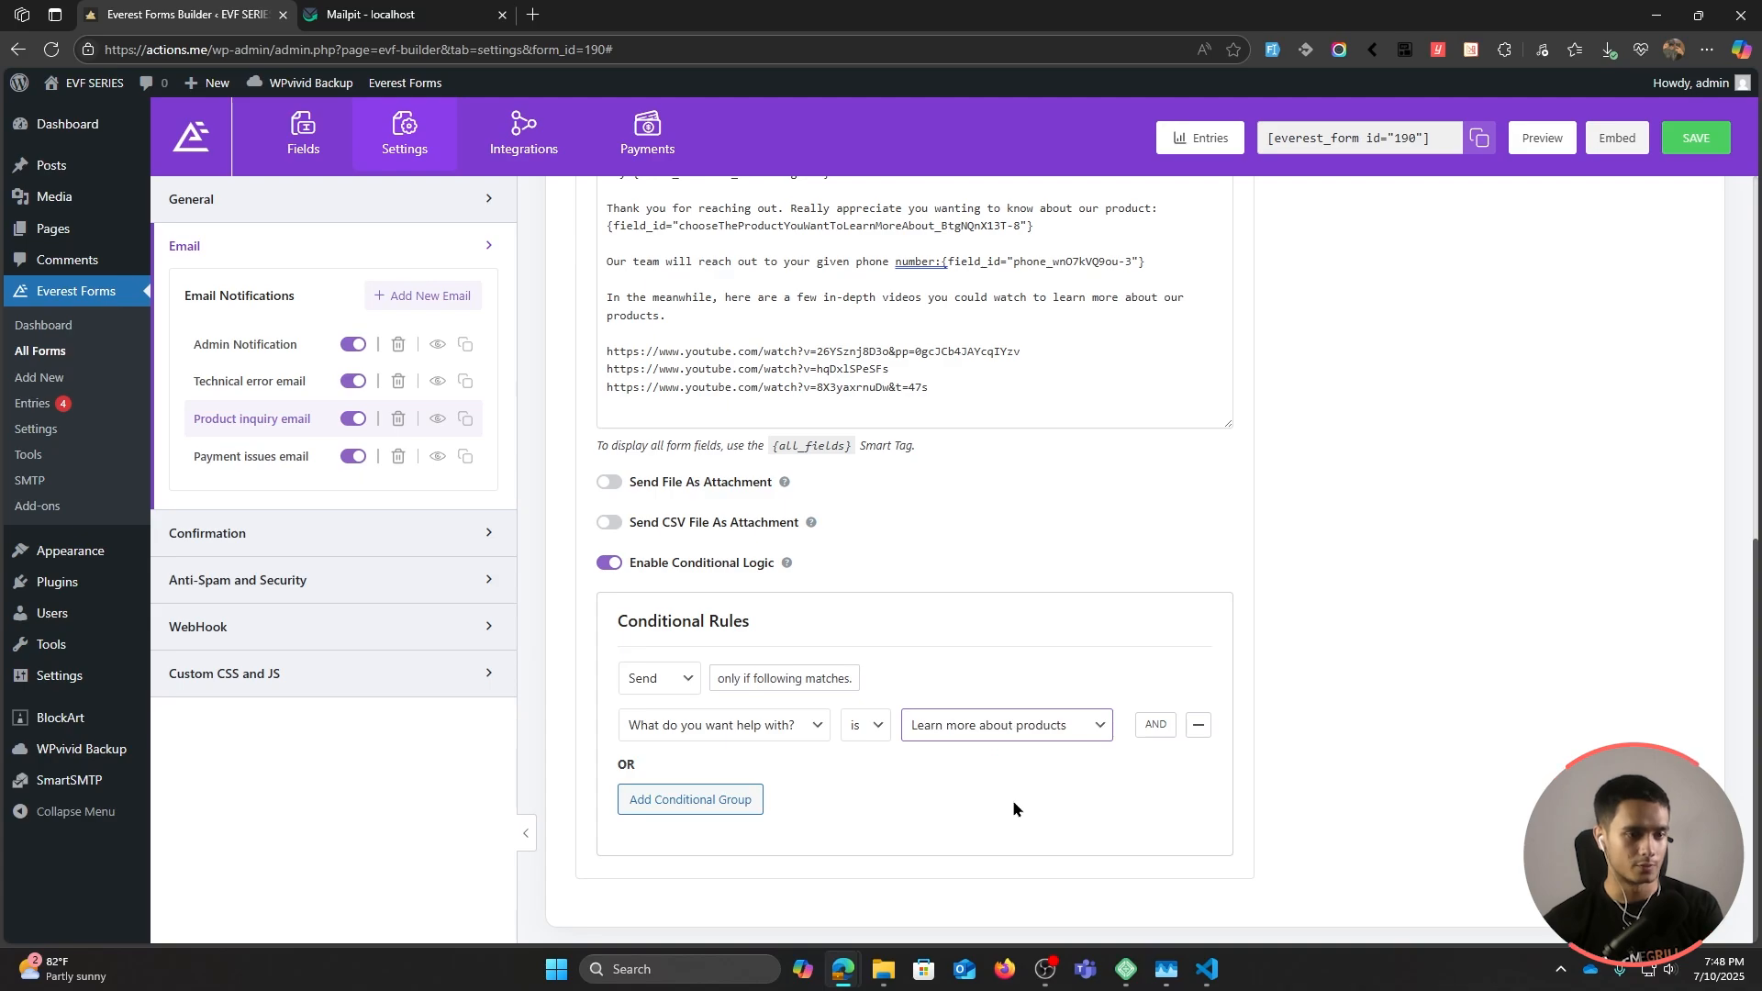
# Step: Send the Payment issues email only when the help topic is 'Payment issues'
pyautogui.click(238, 464)
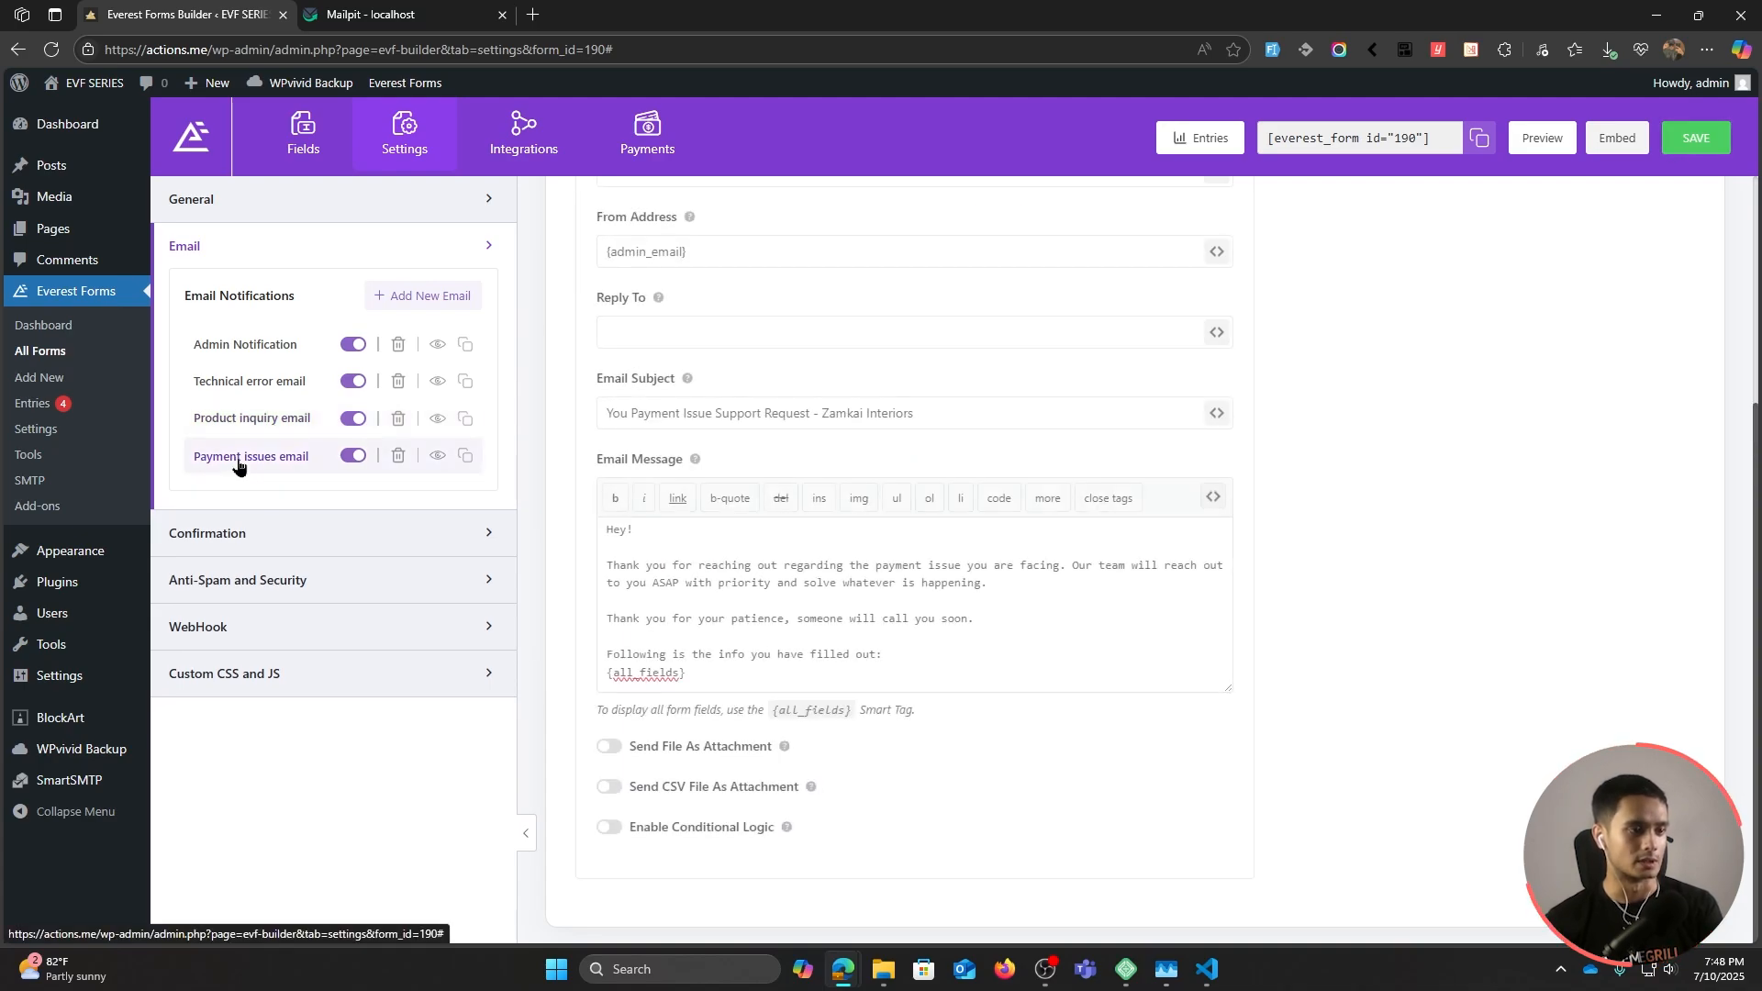
pyautogui.scroll(-3, 1048, 750)
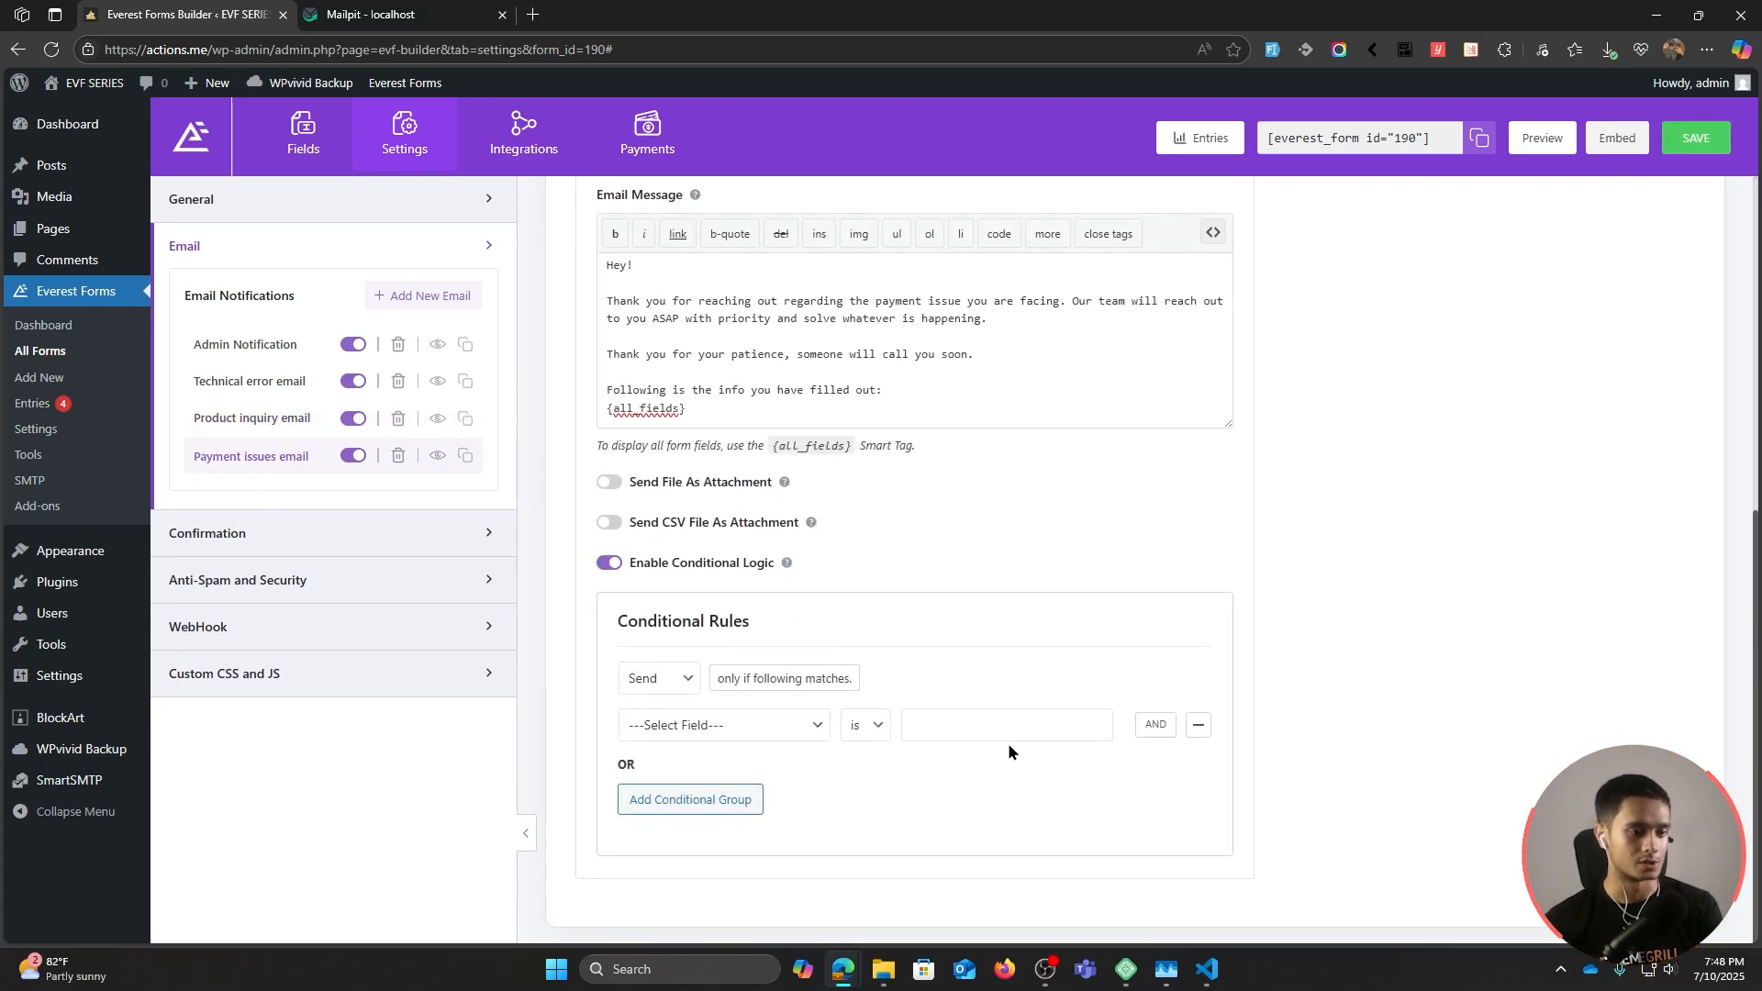
pyautogui.click(700, 725)
pyautogui.click(745, 469)
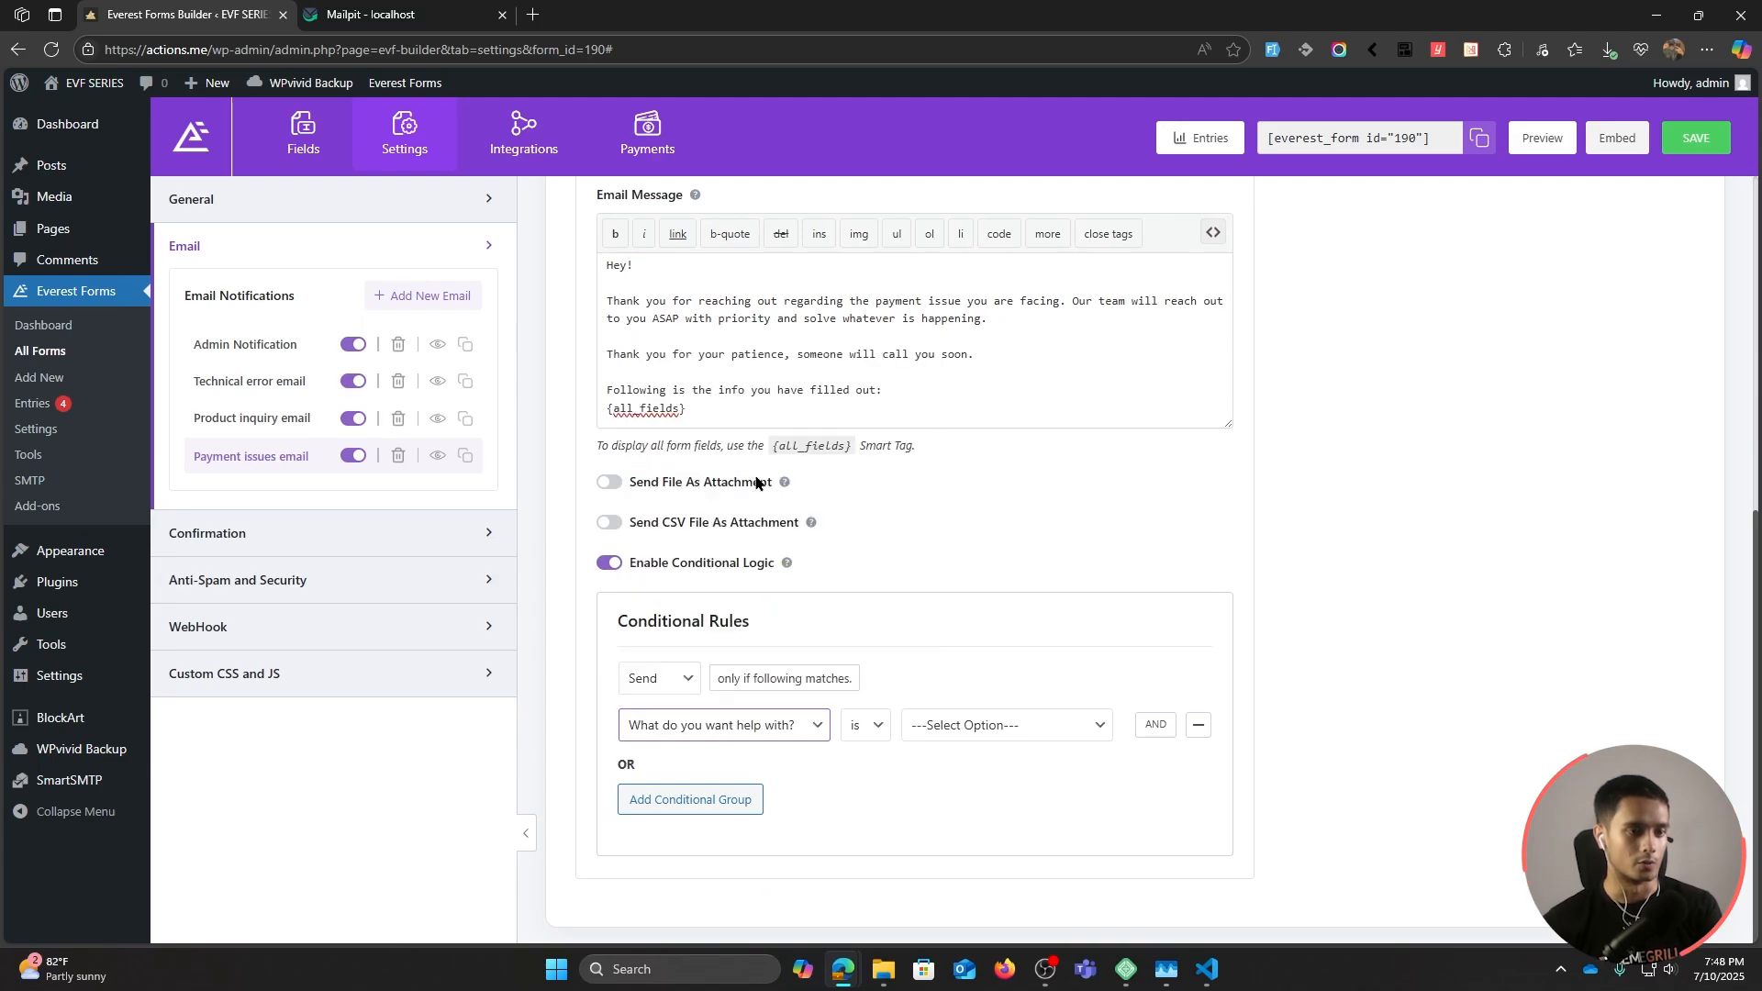
pyautogui.click(962, 722)
pyautogui.click(1009, 826)
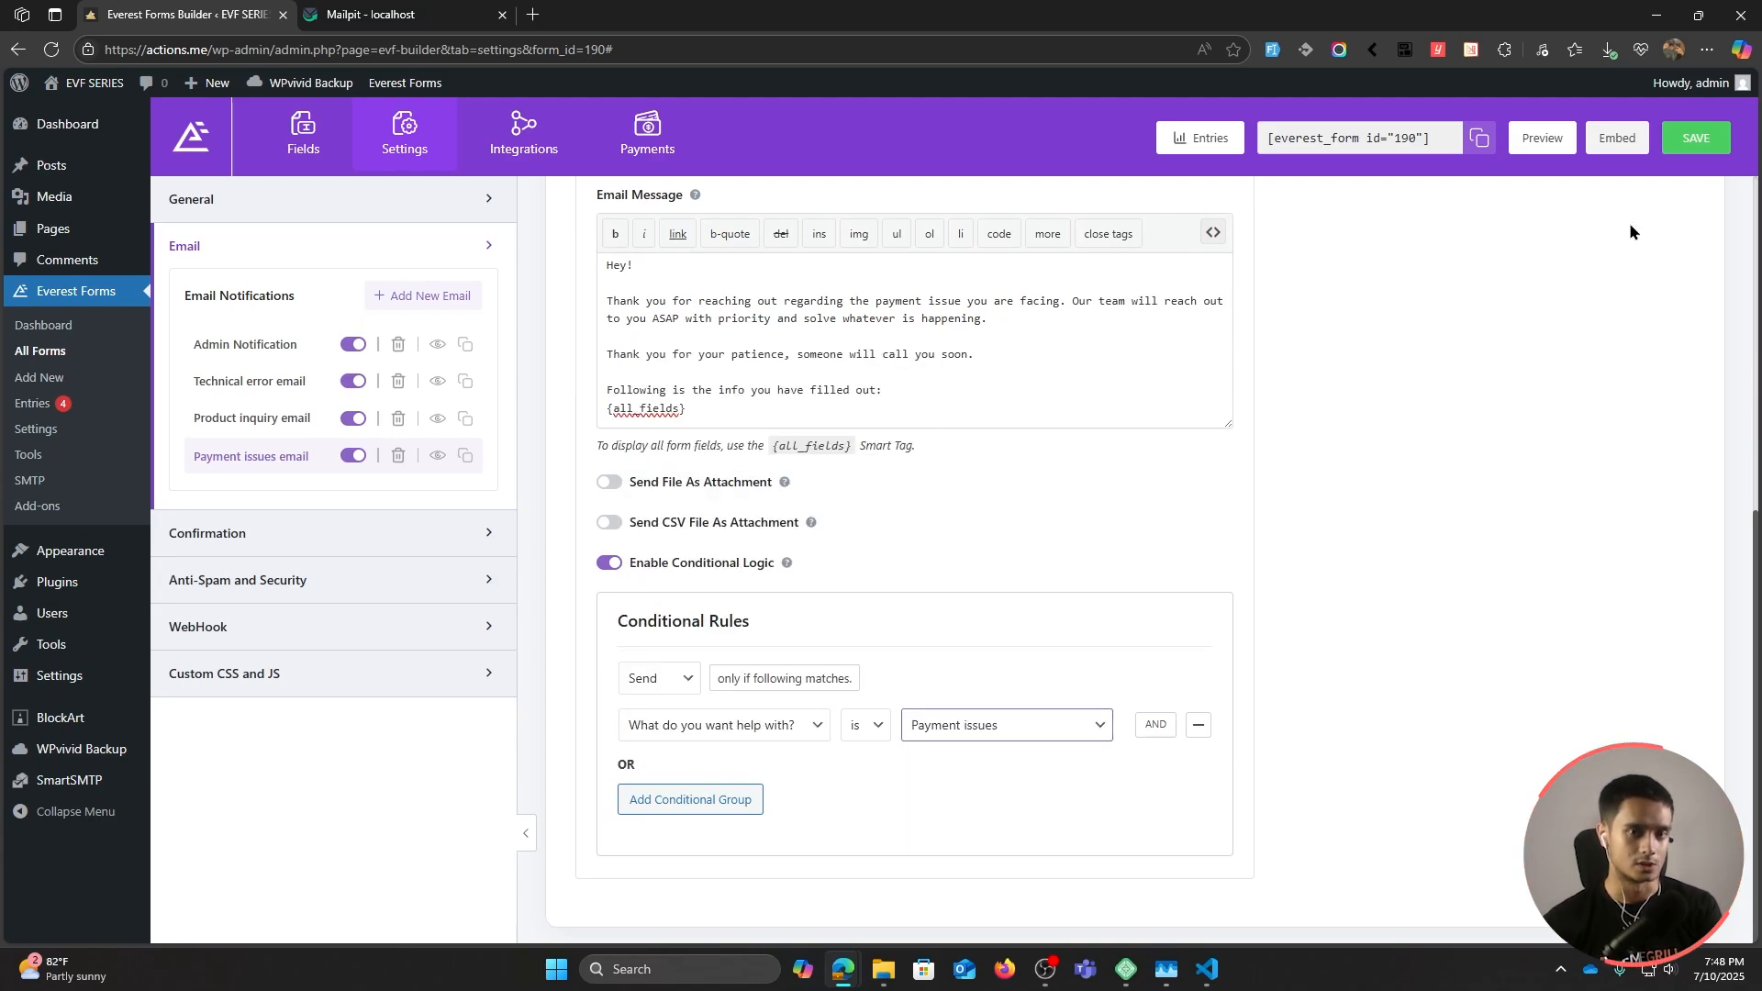
# Step: Save the form and load the live /contact/ page from the preview
pyautogui.click(1696, 147)
pyautogui.click(1542, 139)
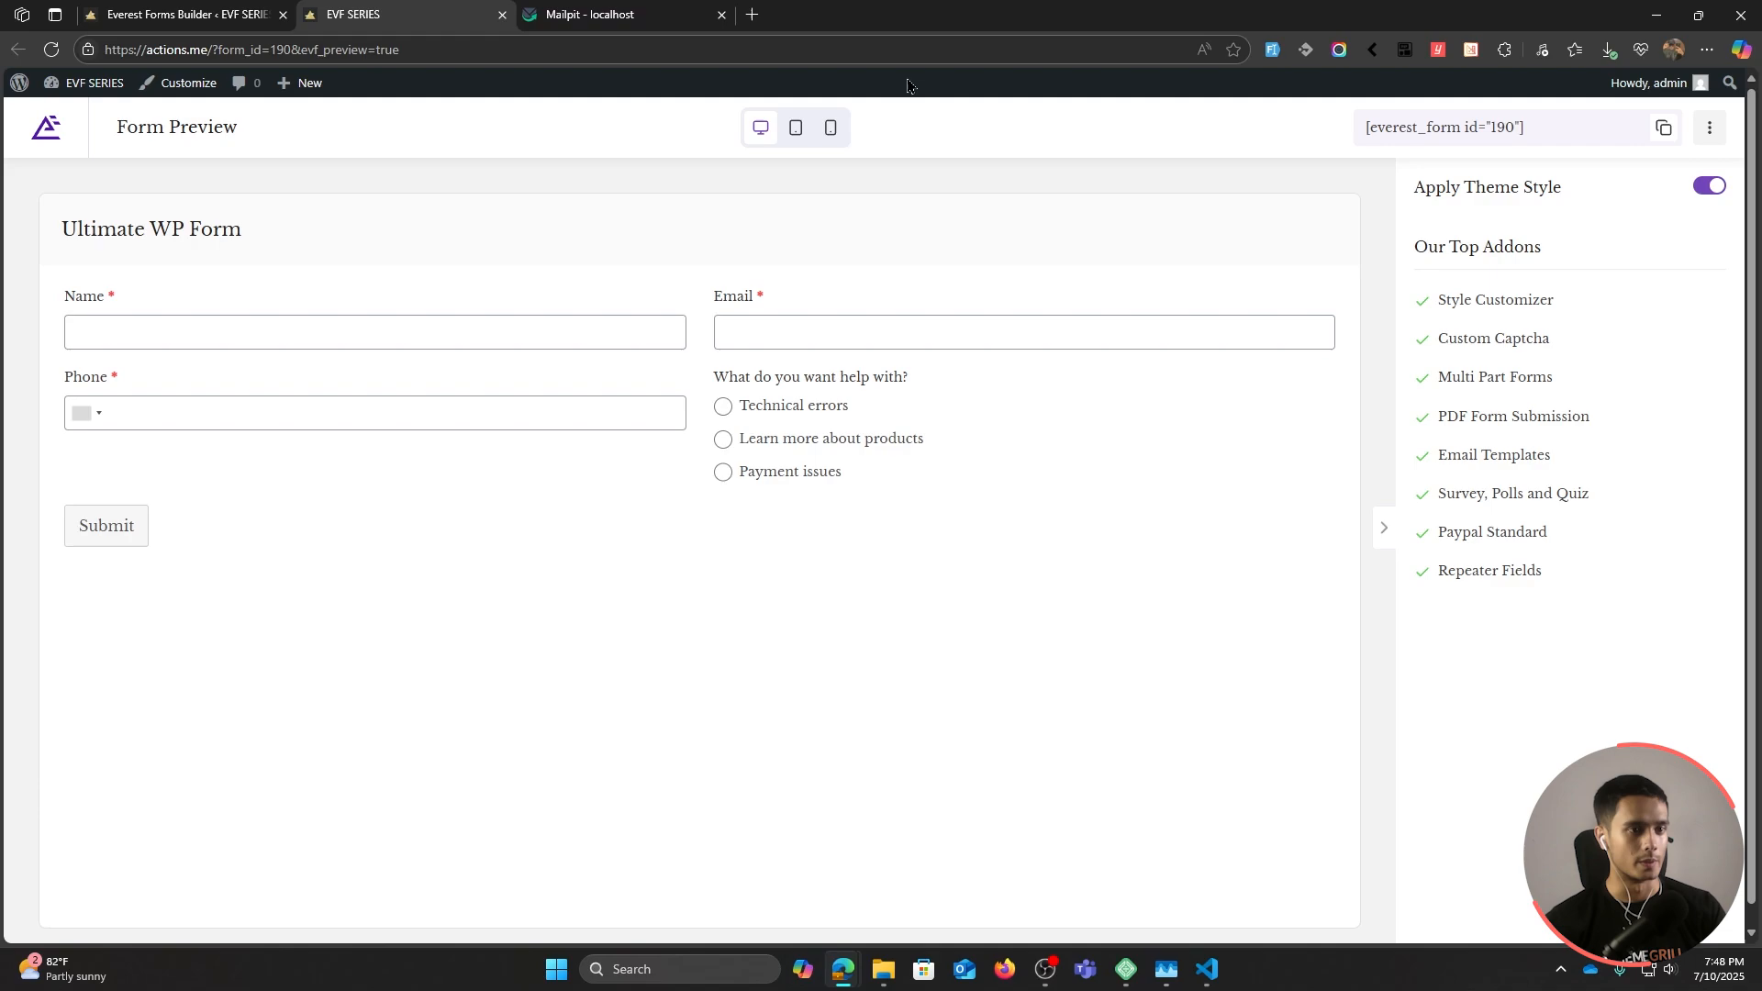
pyautogui.moveTo(413, 49); pyautogui.dragTo(218, 49)
pyautogui.press('BackSpace')
pyautogui.press('BackSpace')
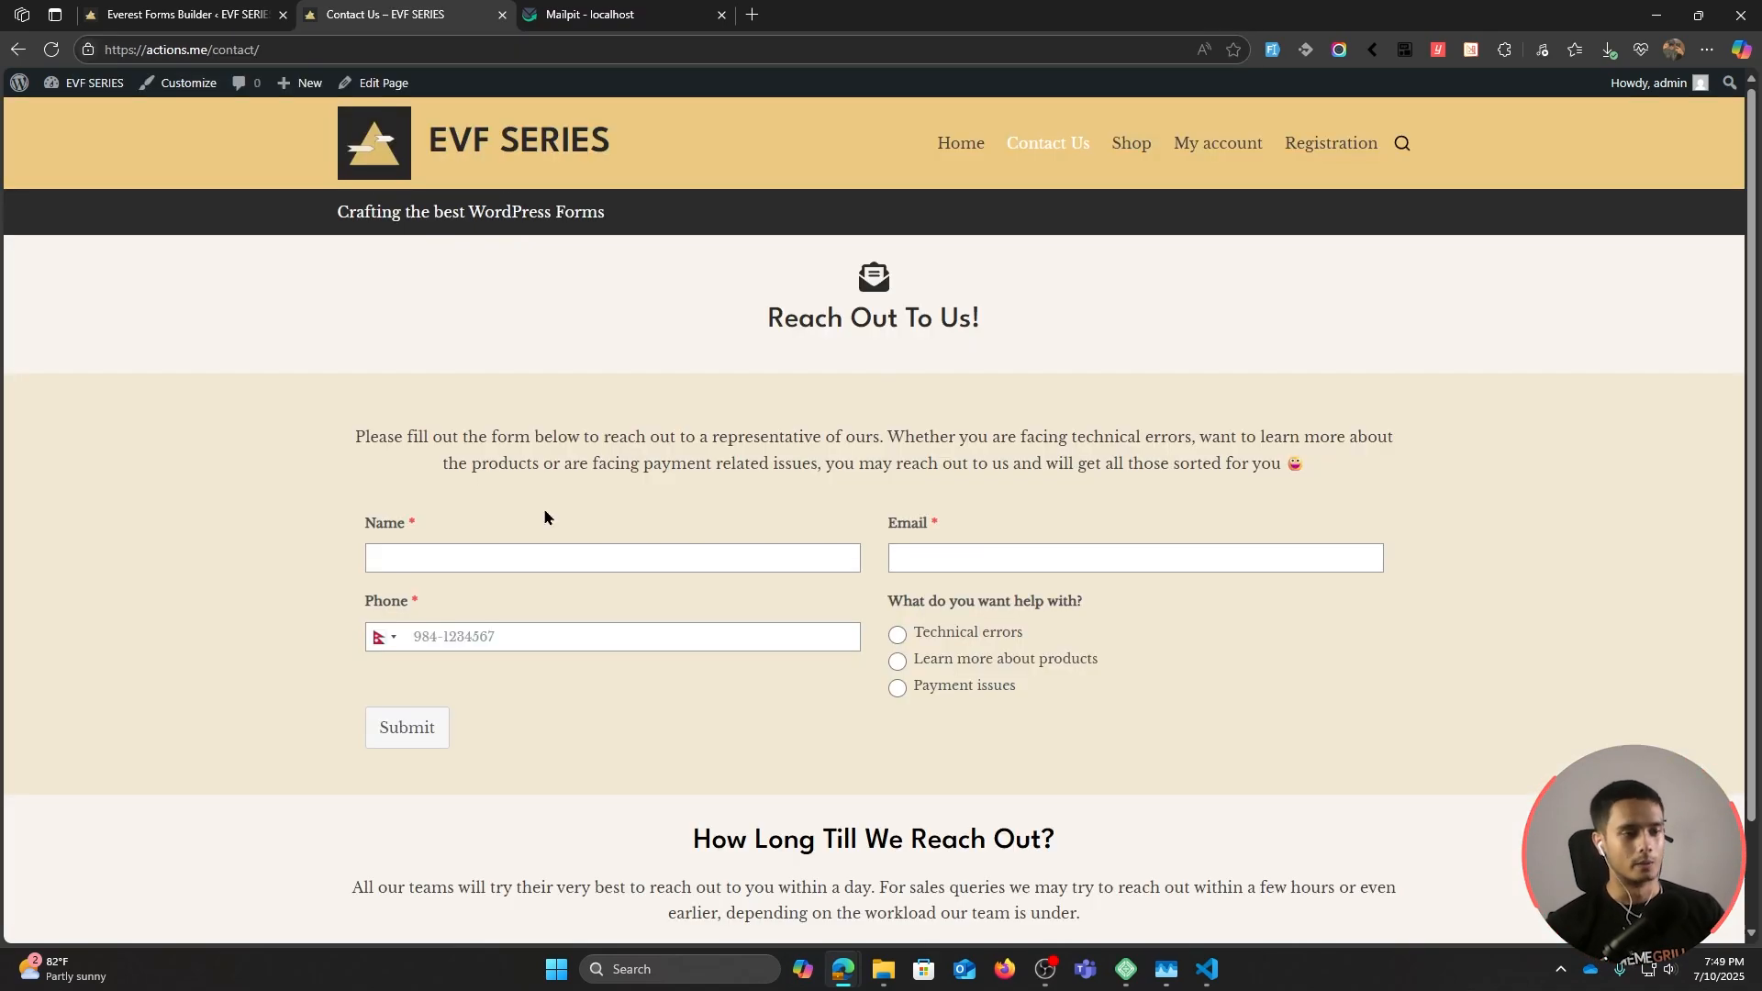
# Step: Submit an autofilled Blaster 2000 product inquiry, then go to the Everest Forms entries
pyautogui.click(582, 558)
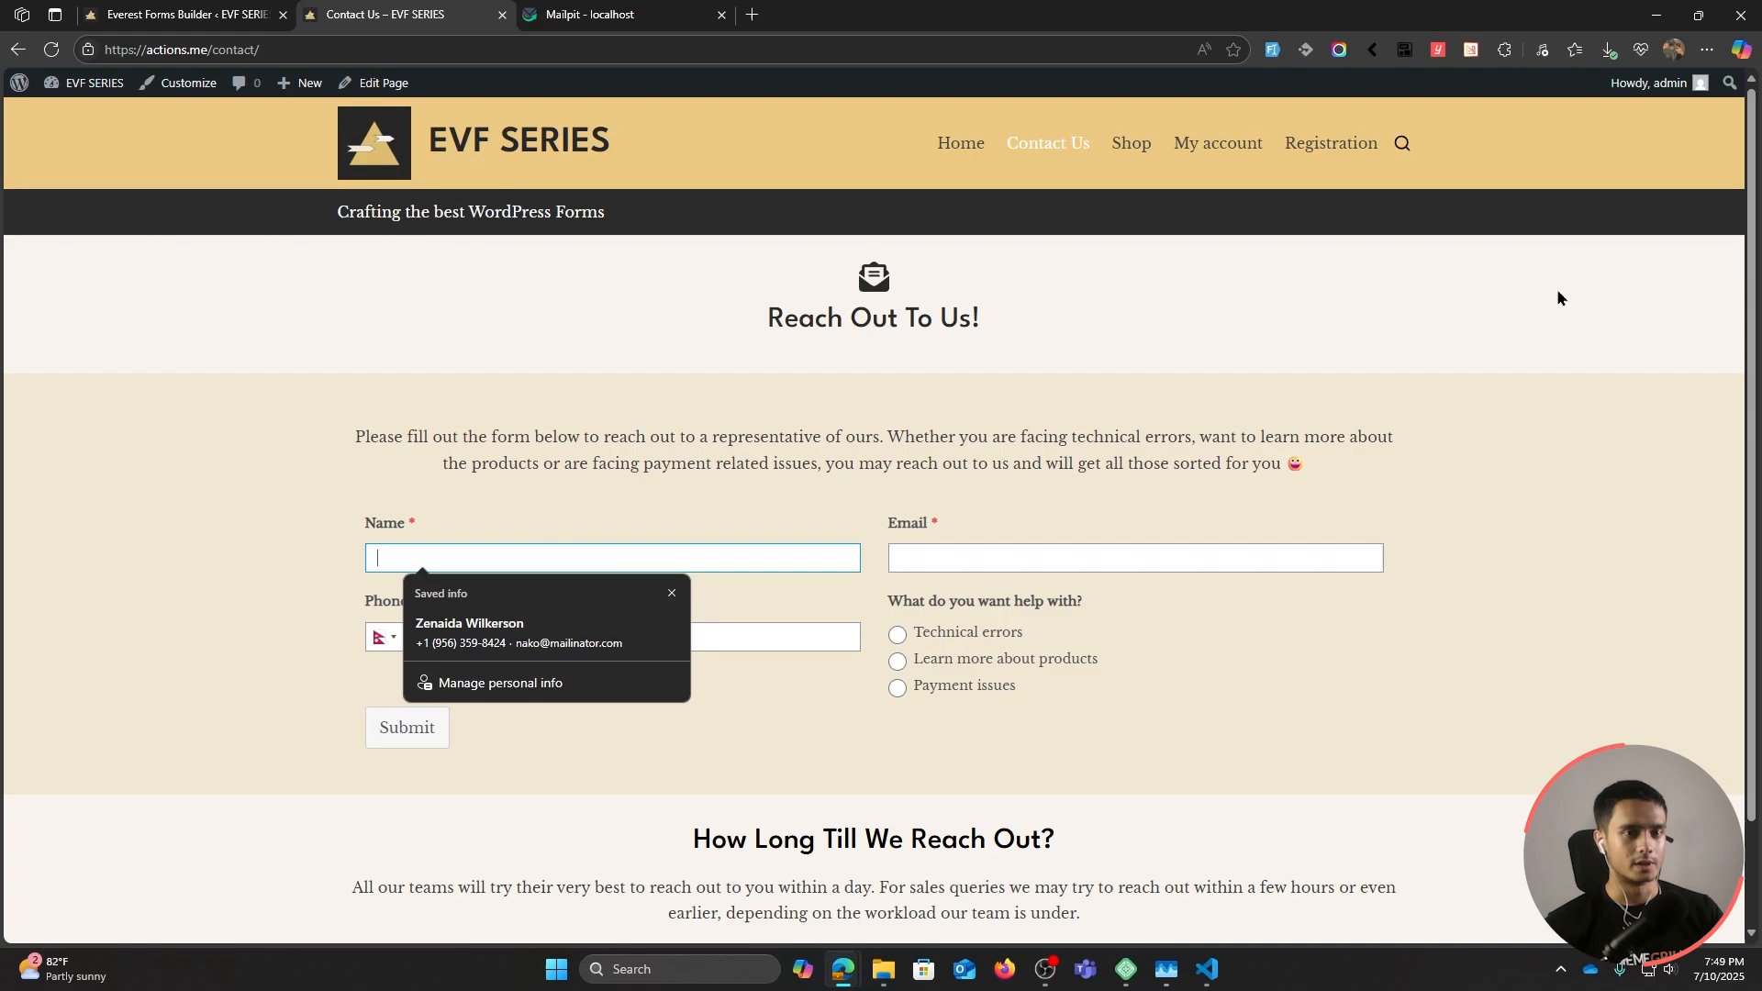
pyautogui.click(1269, 54)
pyautogui.click(1270, 53)
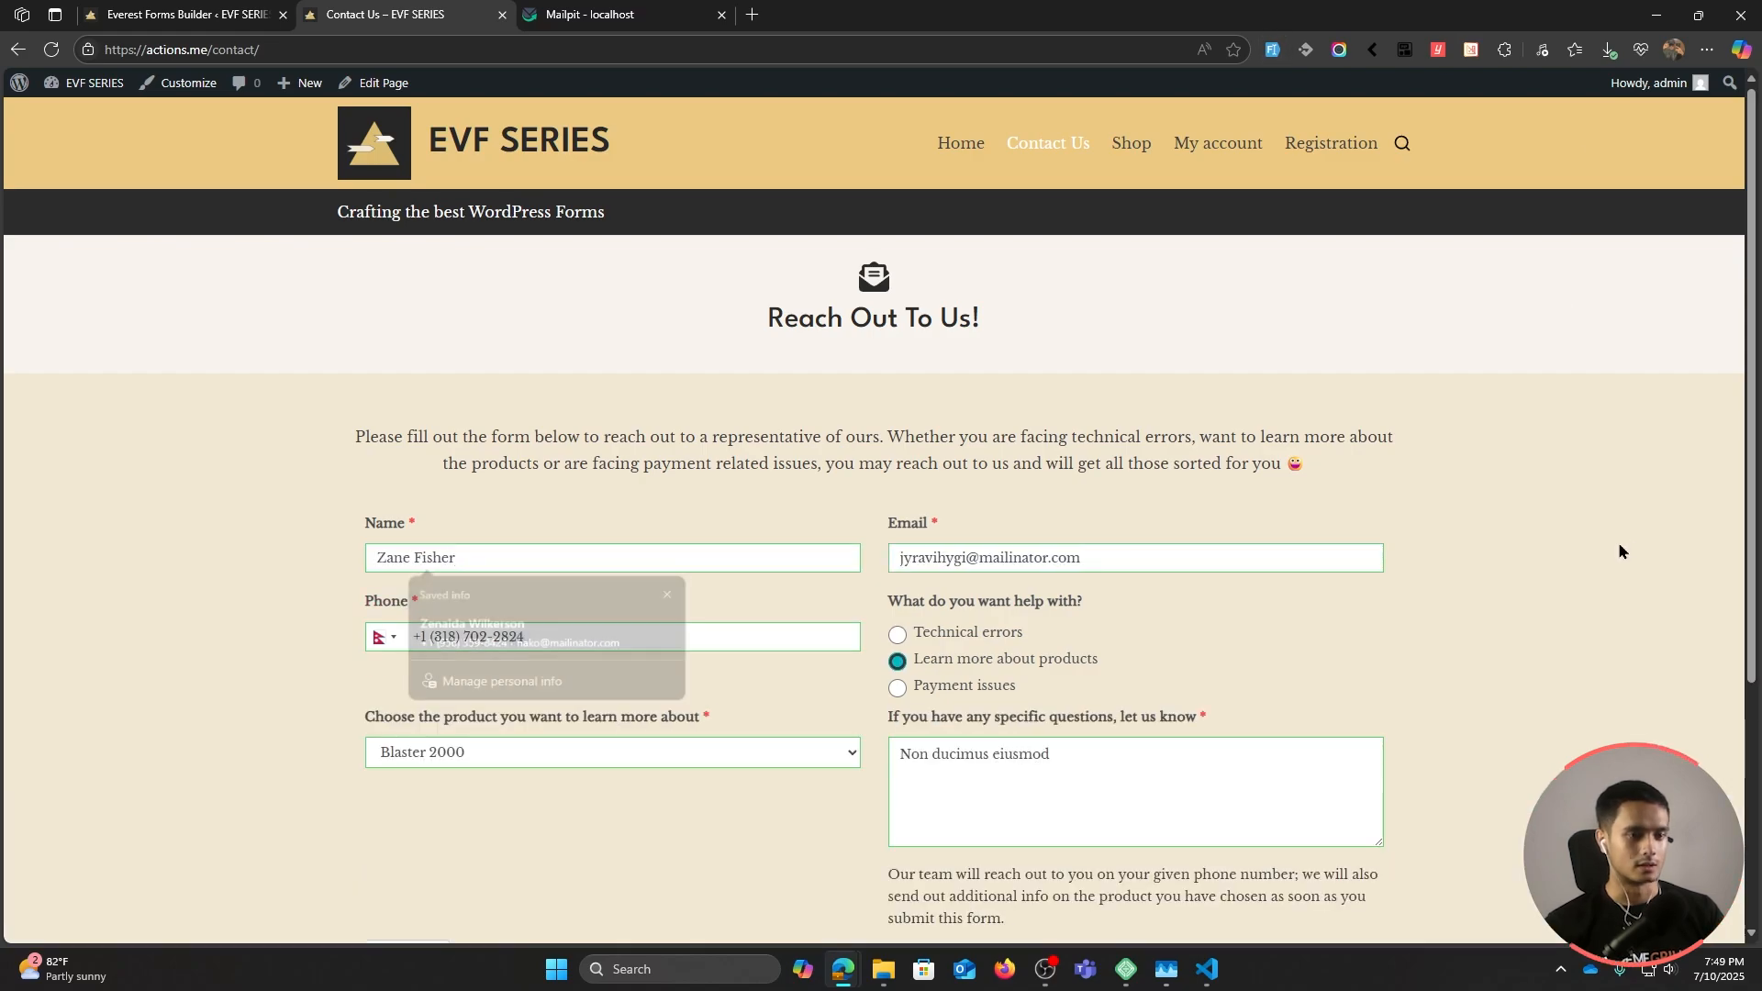
pyautogui.scroll(-2, 1463, 575)
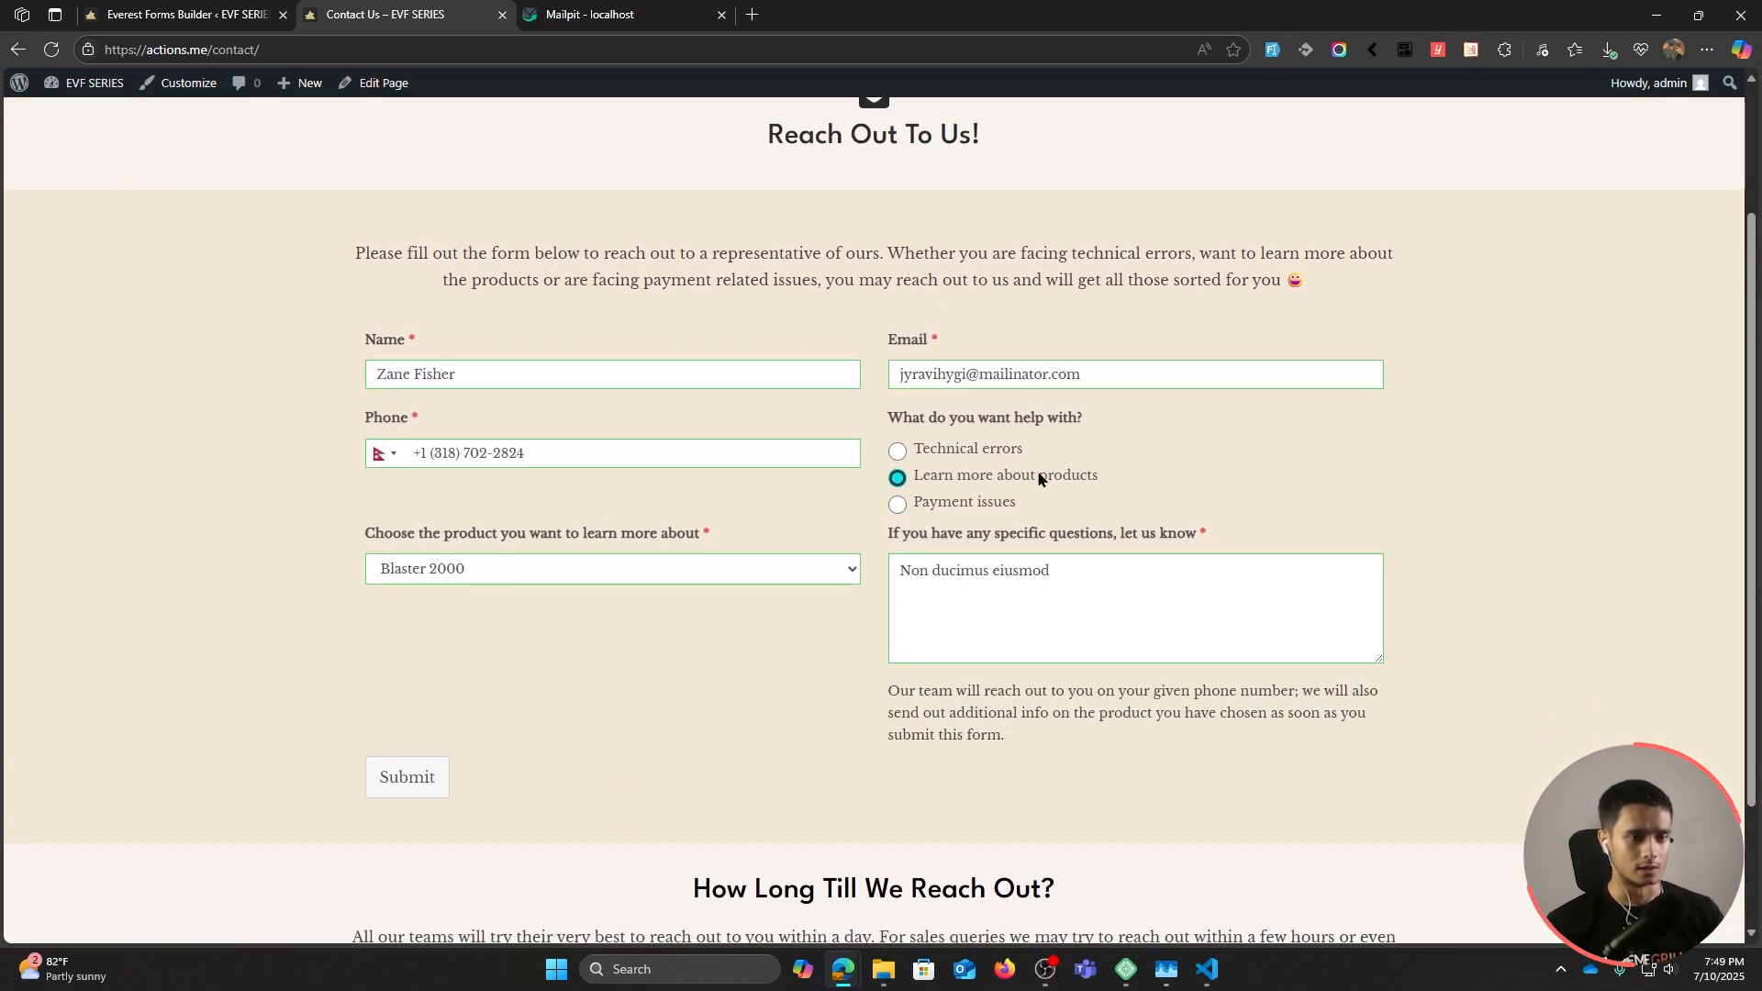
pyautogui.click(392, 776)
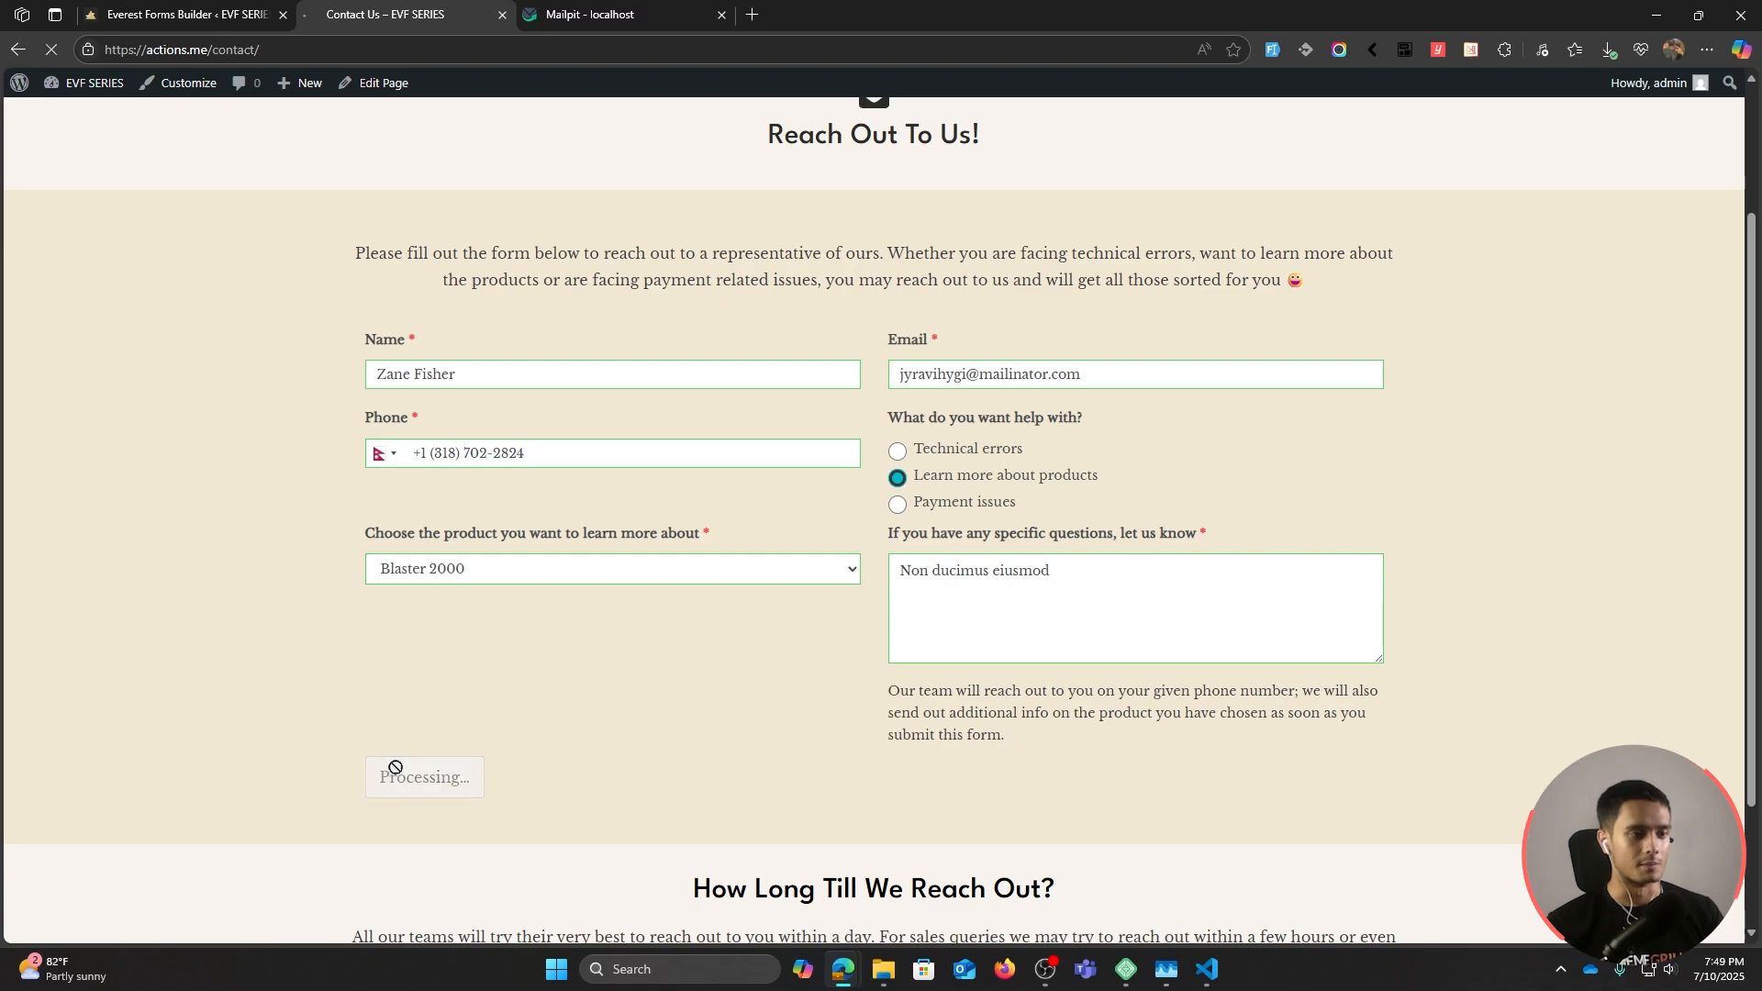
pyautogui.click(179, 14)
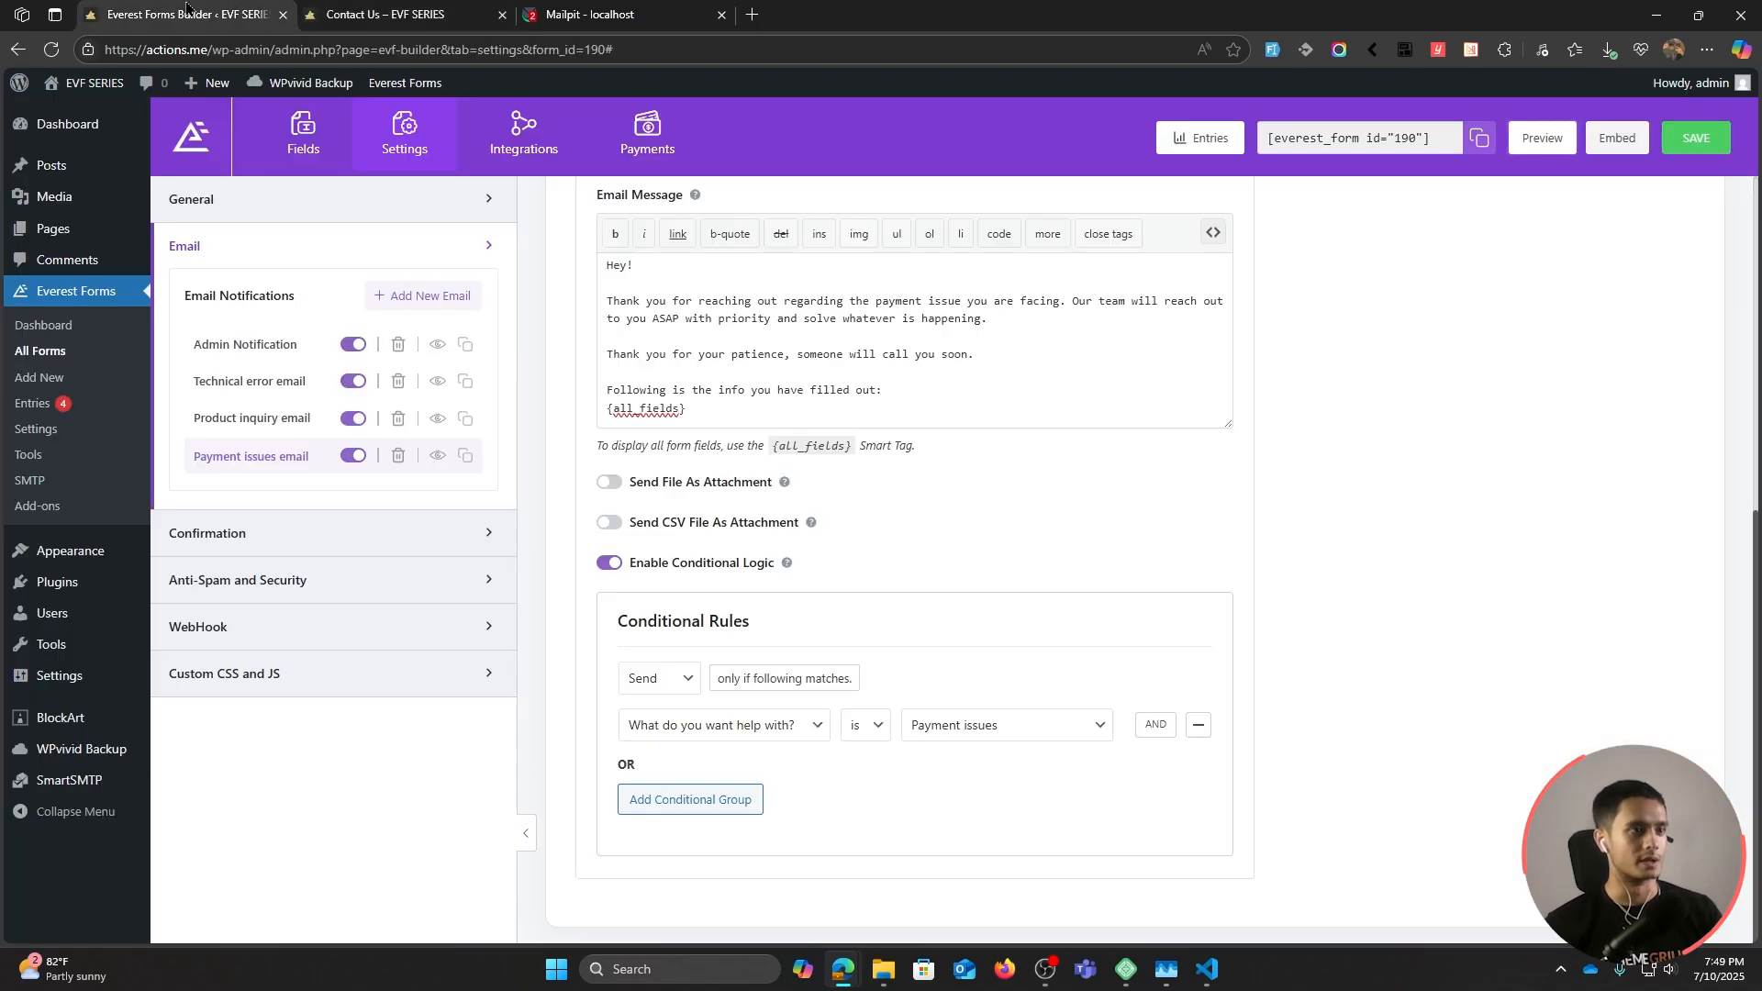
pyautogui.click(41, 406)
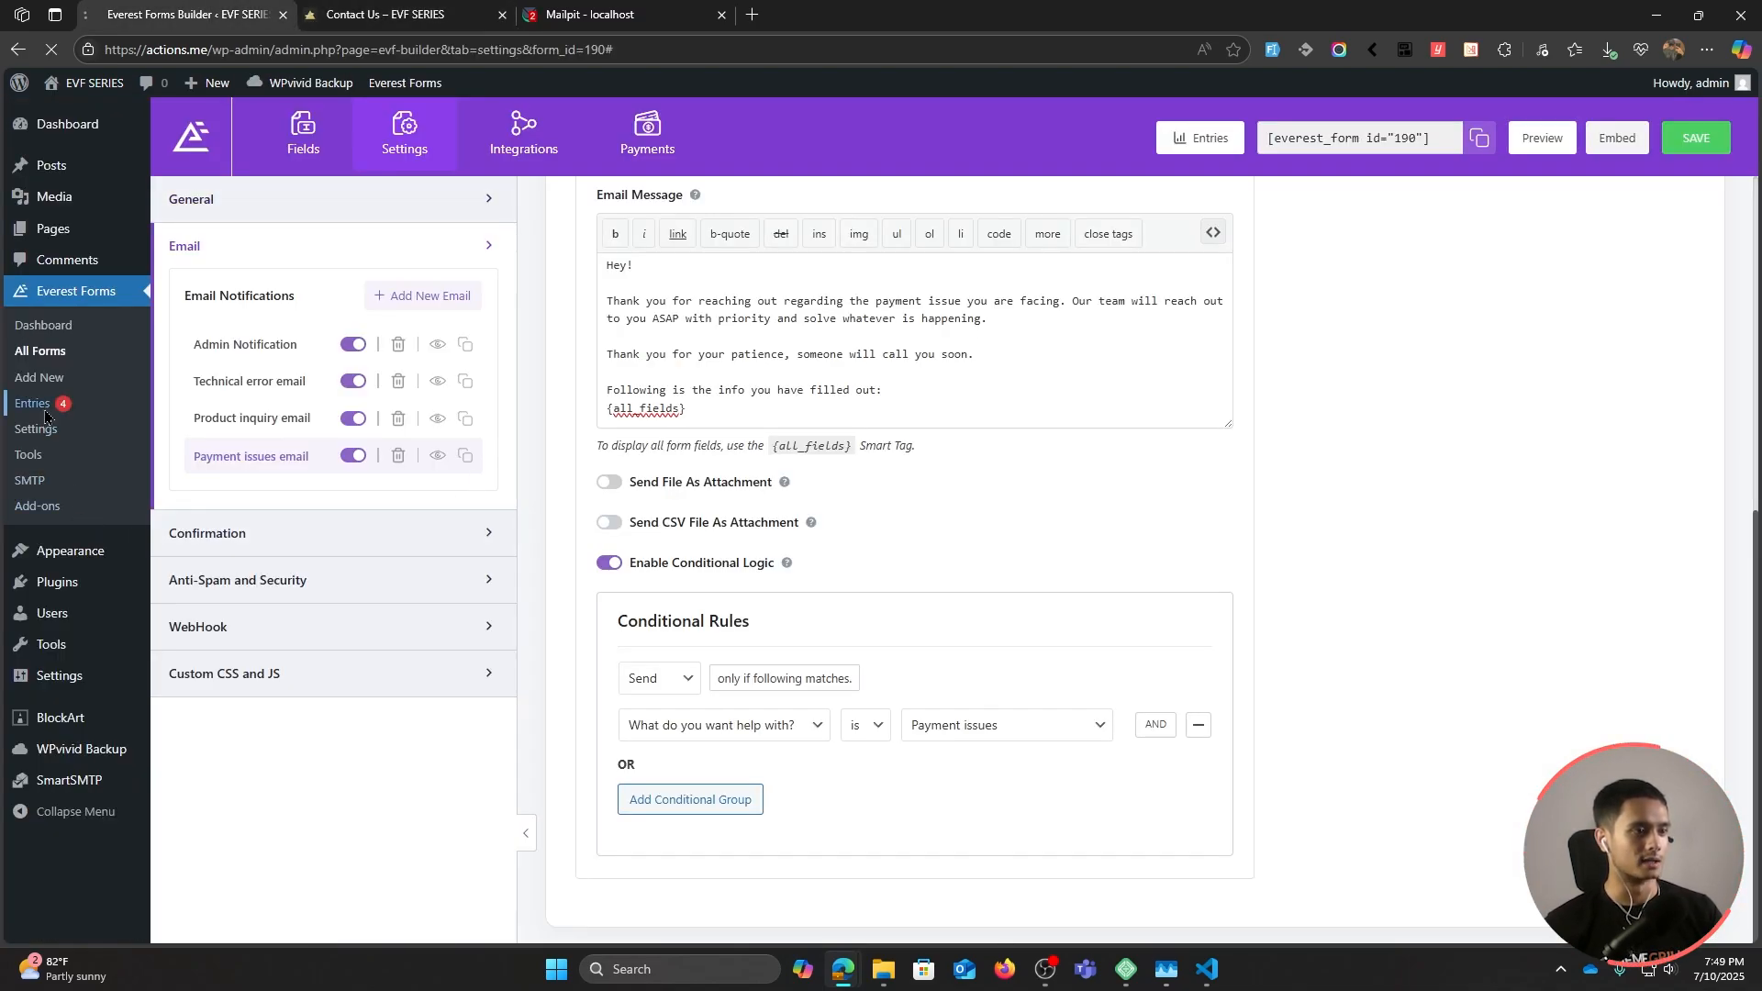
# Step: Open entry #18 and review the Blaster 2000 inquiry's submitted fields
pyautogui.scroll(-3, 542, 485)
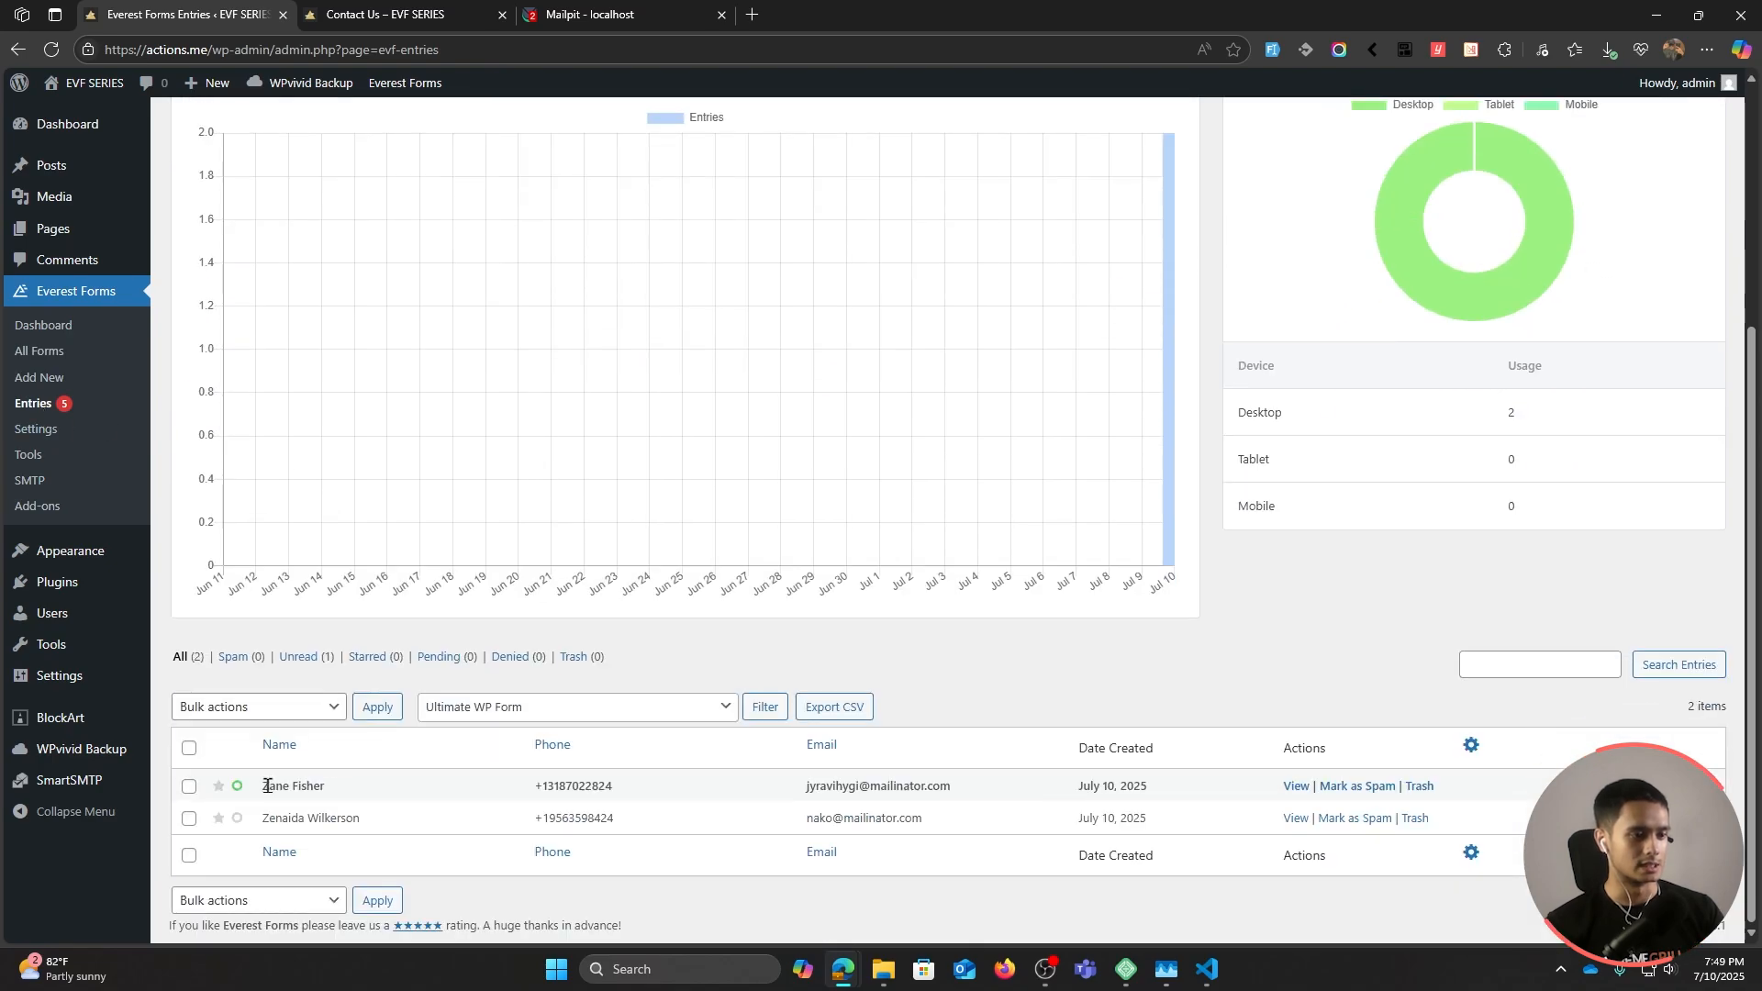
pyautogui.click(1296, 788)
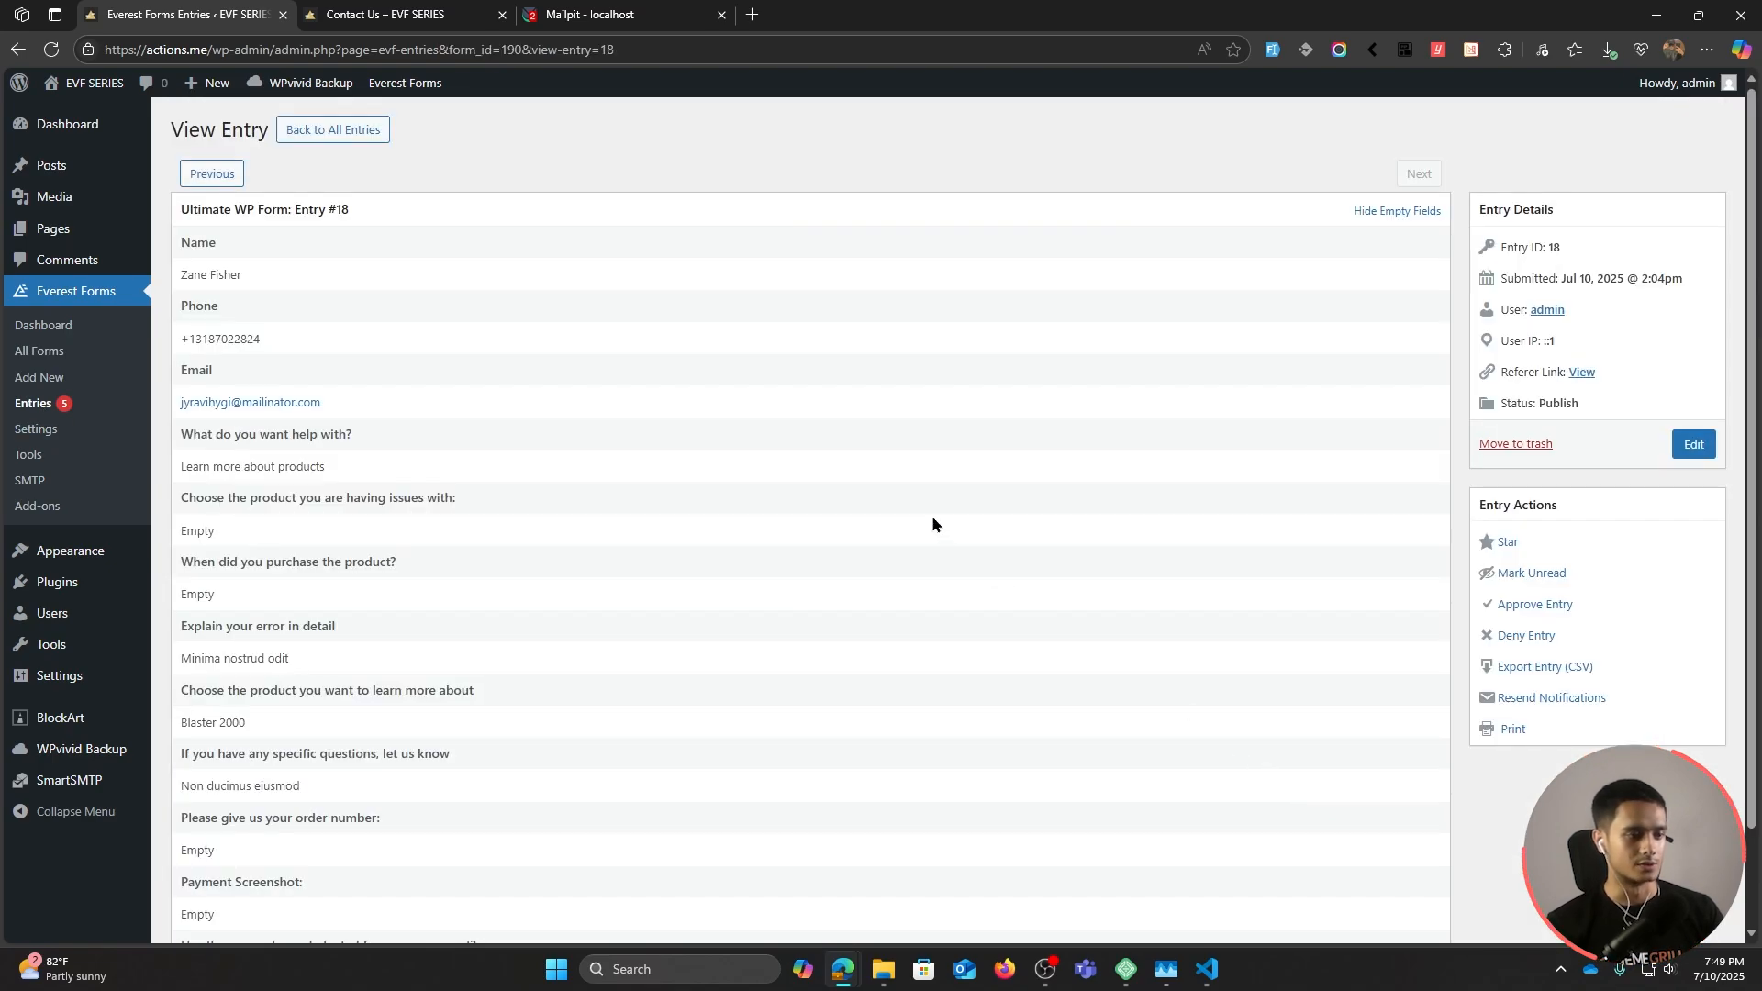
pyautogui.scroll(-1, 933, 517)
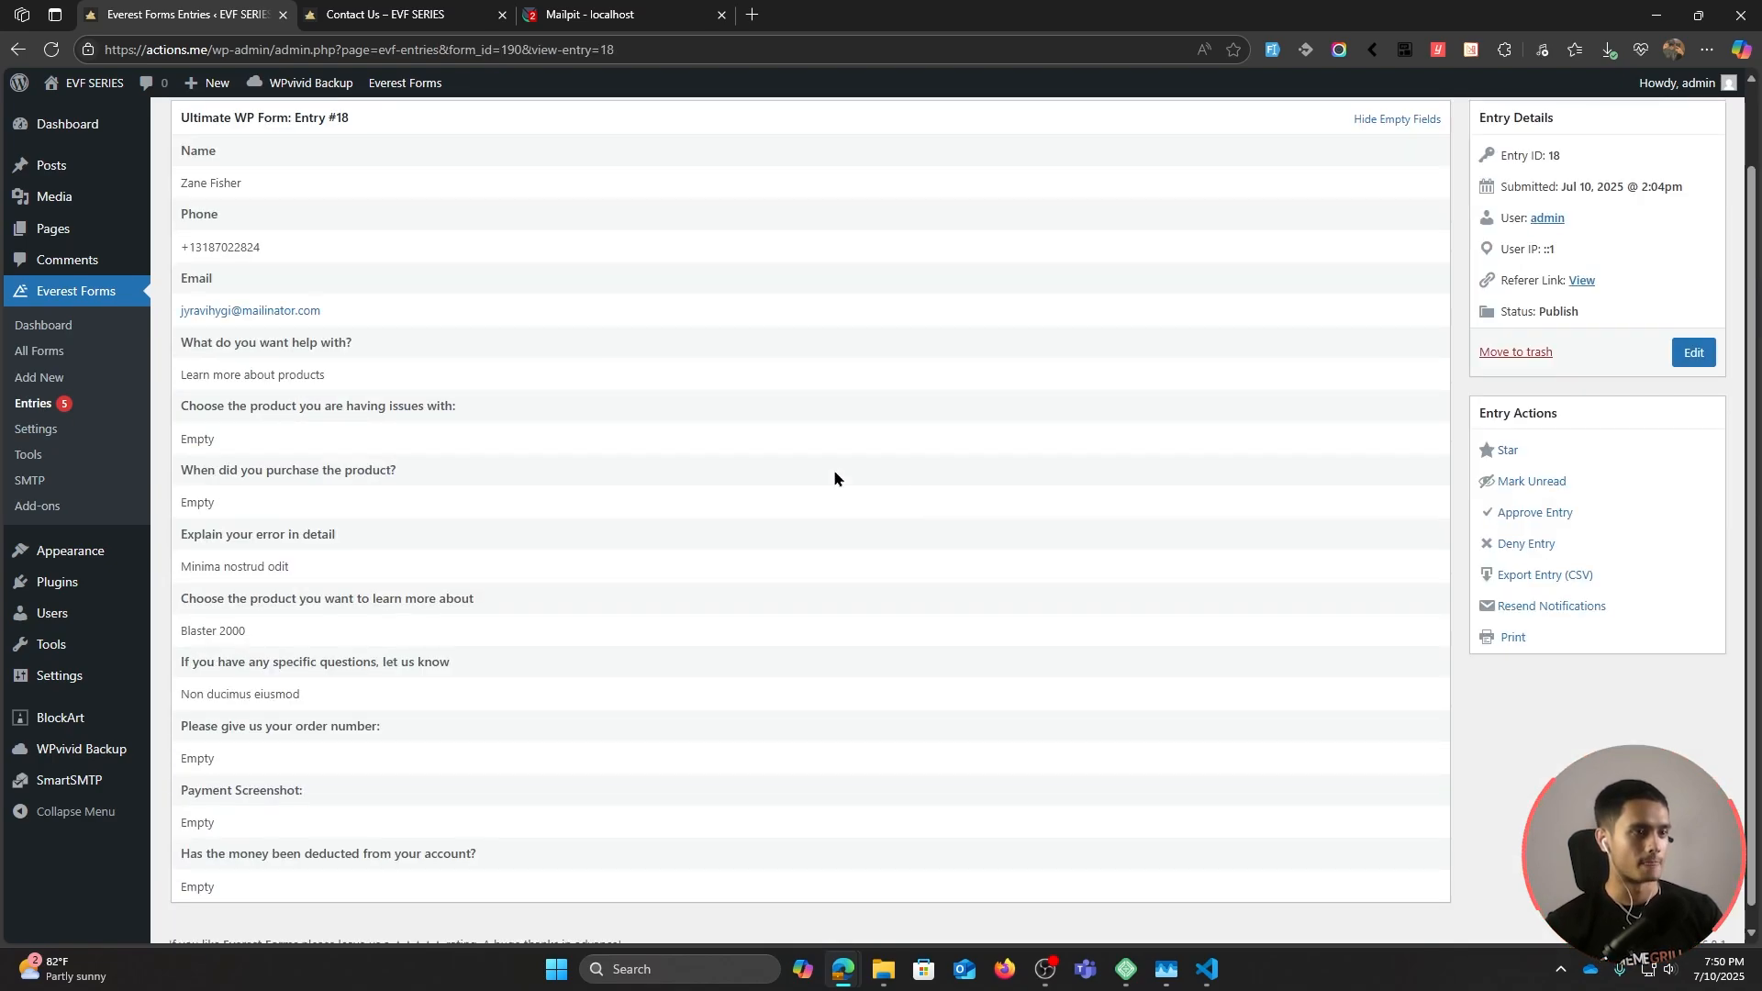
pyautogui.moveTo(181, 369); pyautogui.dragTo(757, 387)
pyautogui.click(757, 387)
pyautogui.scroll(1, 803, 615)
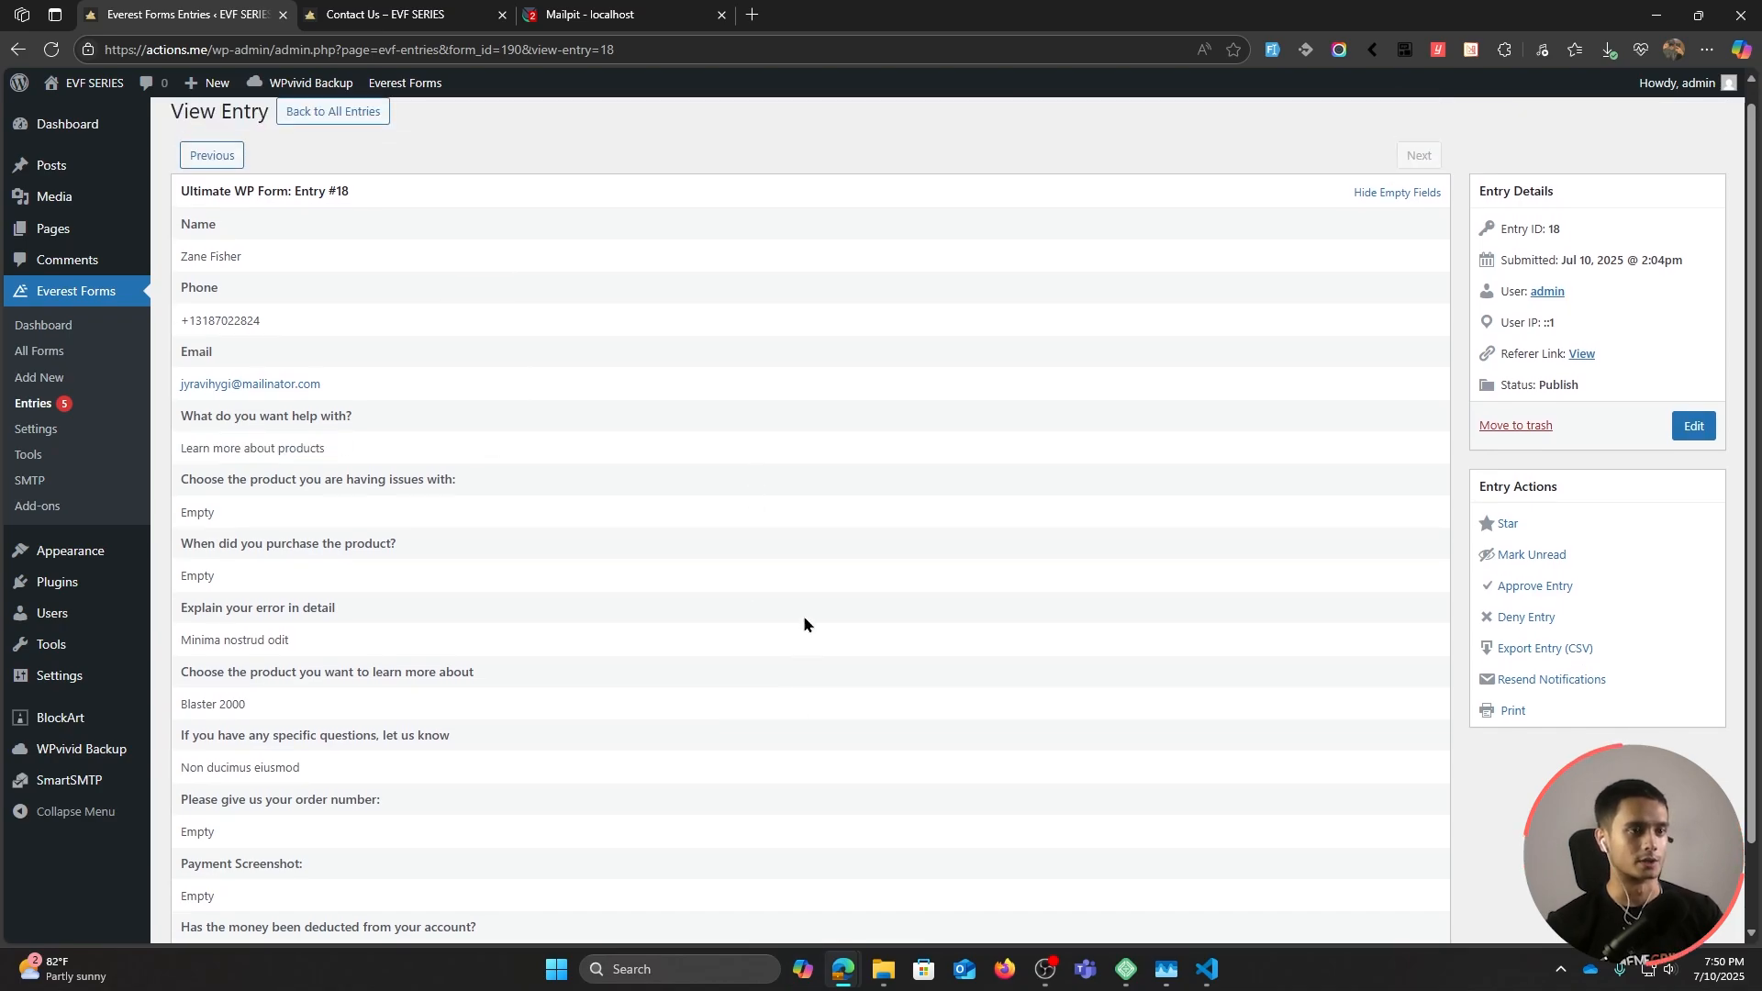
pyautogui.click(598, 19)
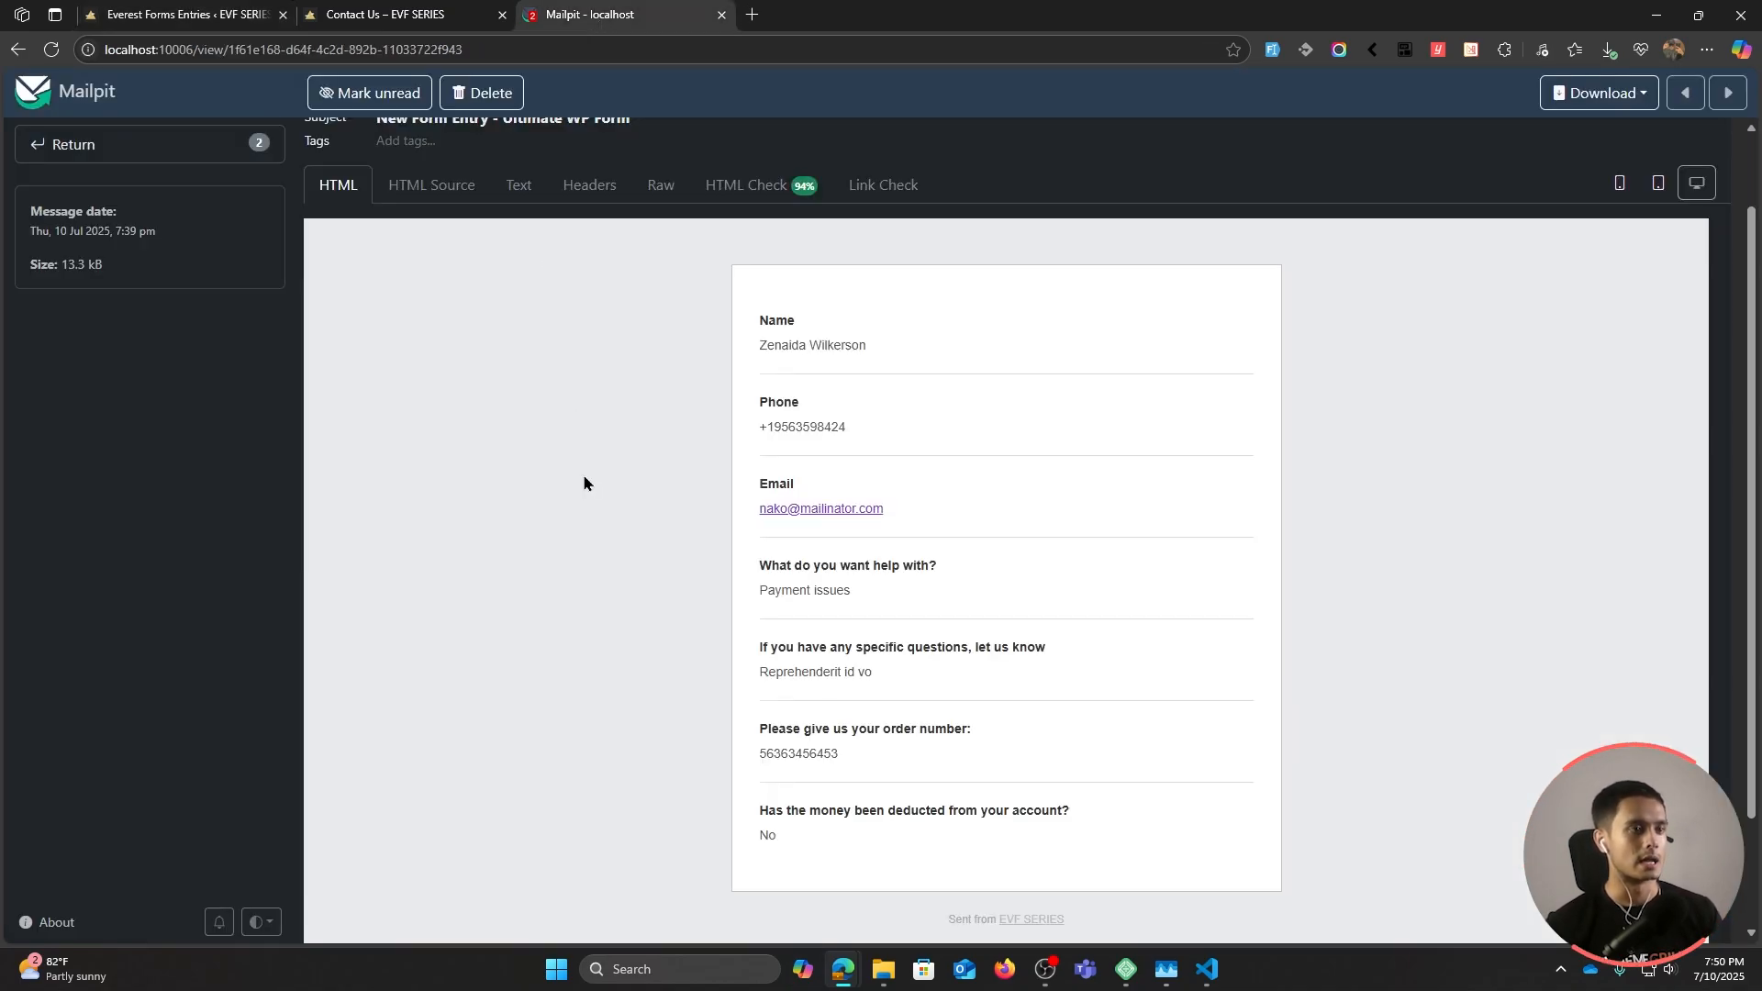
# Step: Check the New Form Entry notification email in the Mailpit inbox
pyautogui.scroll(1, 584, 483)
pyautogui.click(74, 144)
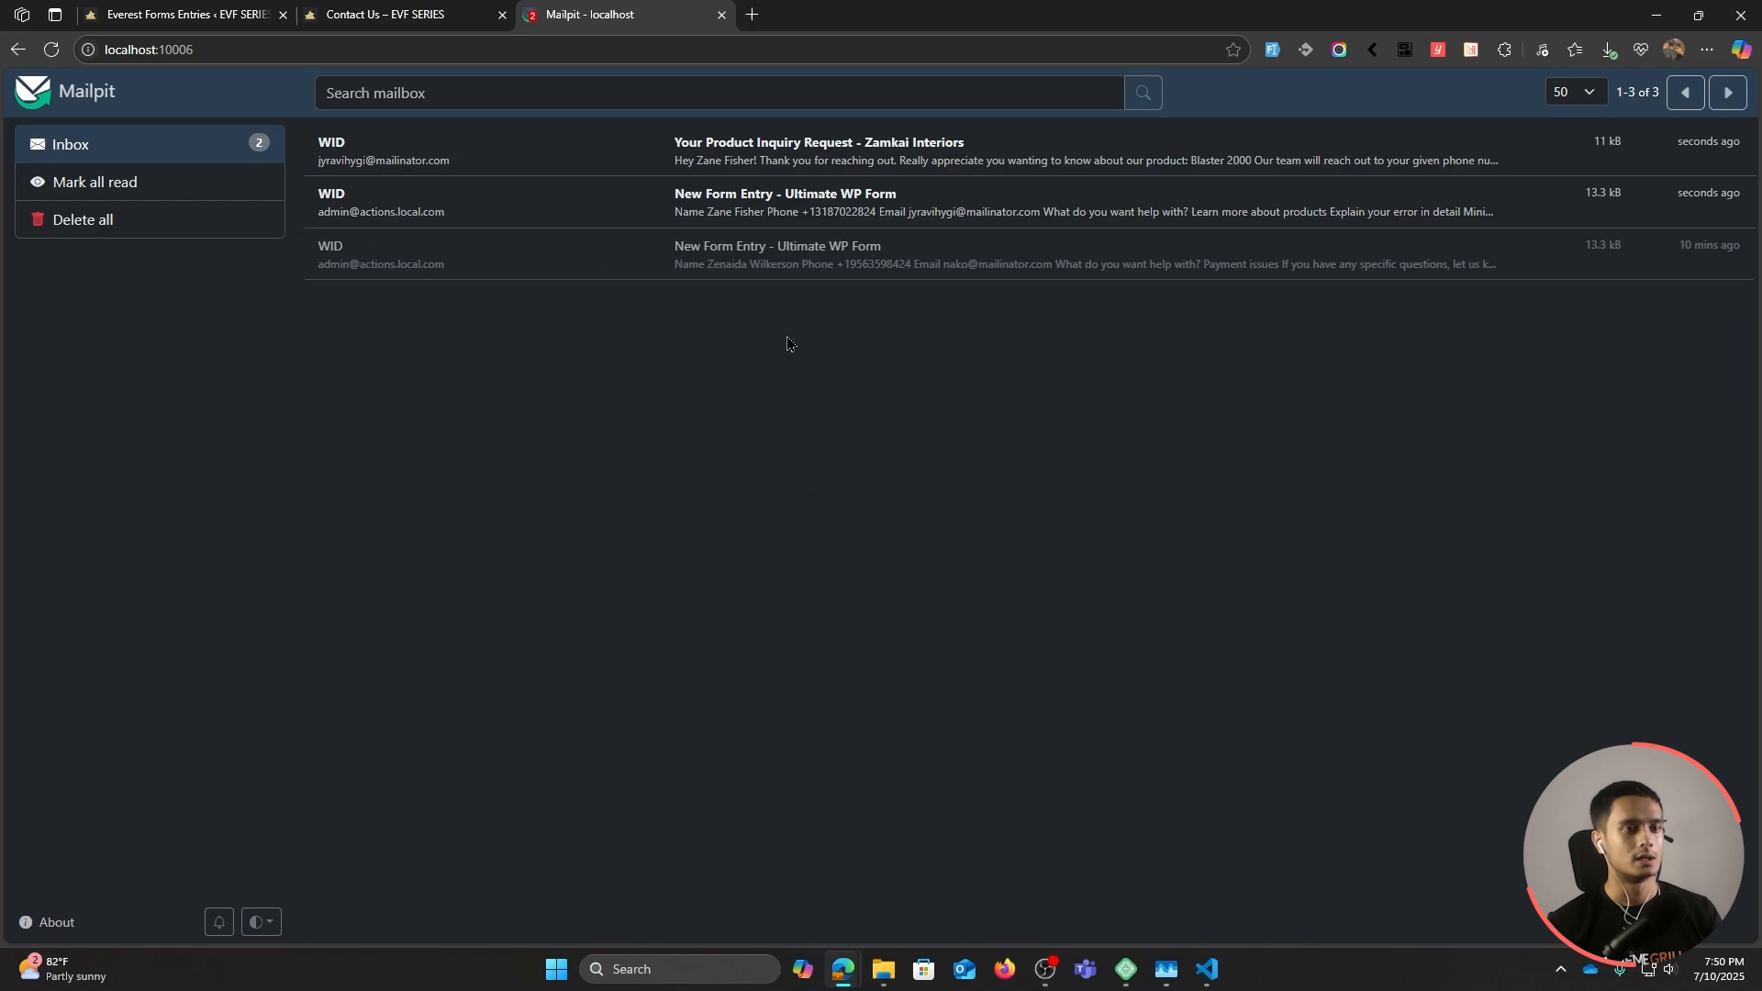
pyautogui.click(517, 220)
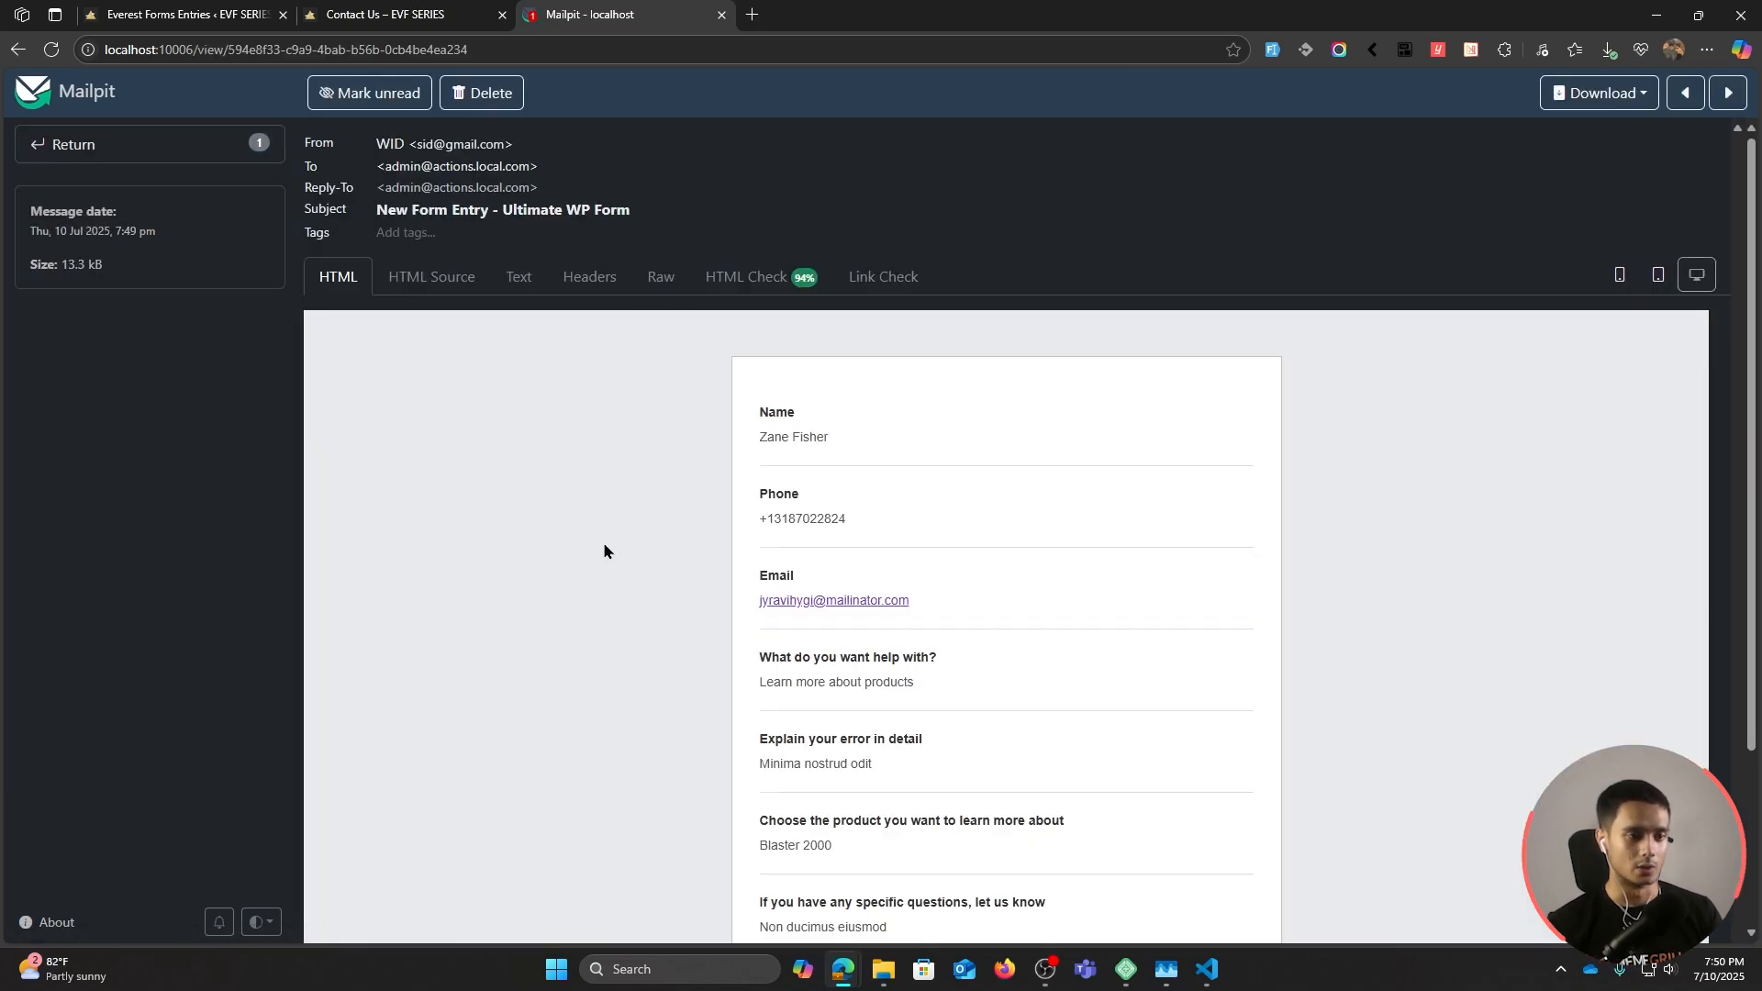
pyautogui.scroll(-3, 604, 551)
pyautogui.scroll(3, 1167, 582)
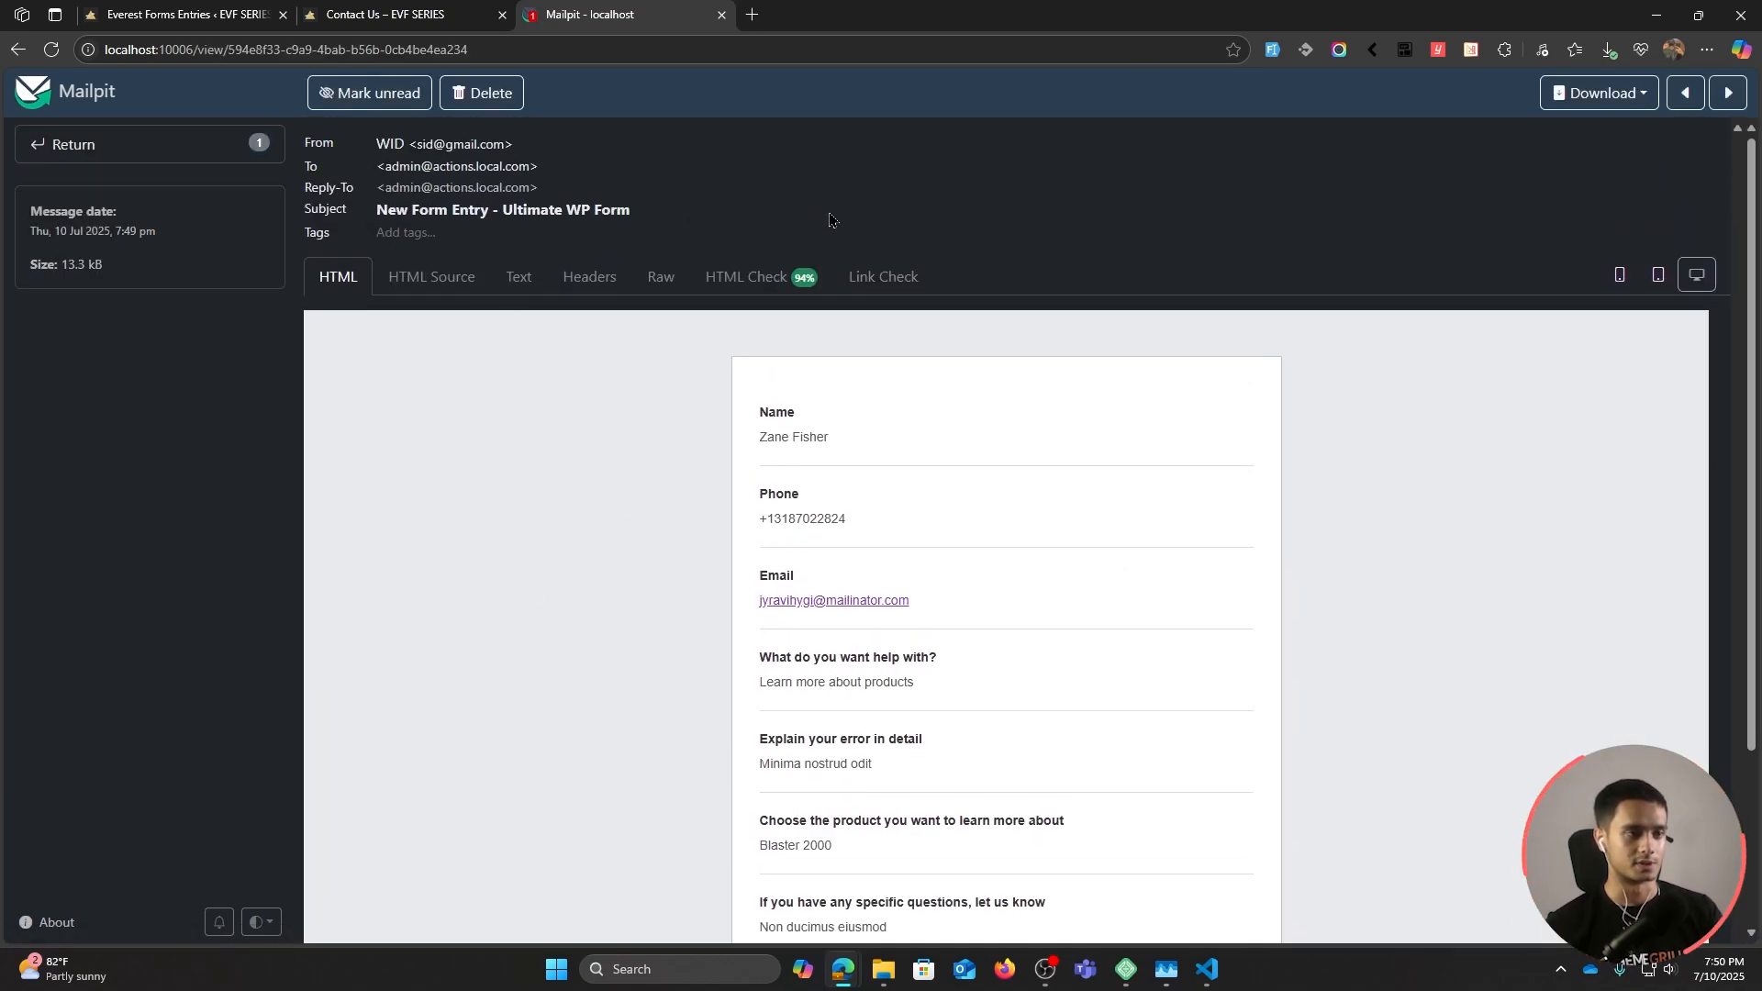
pyautogui.click(184, 152)
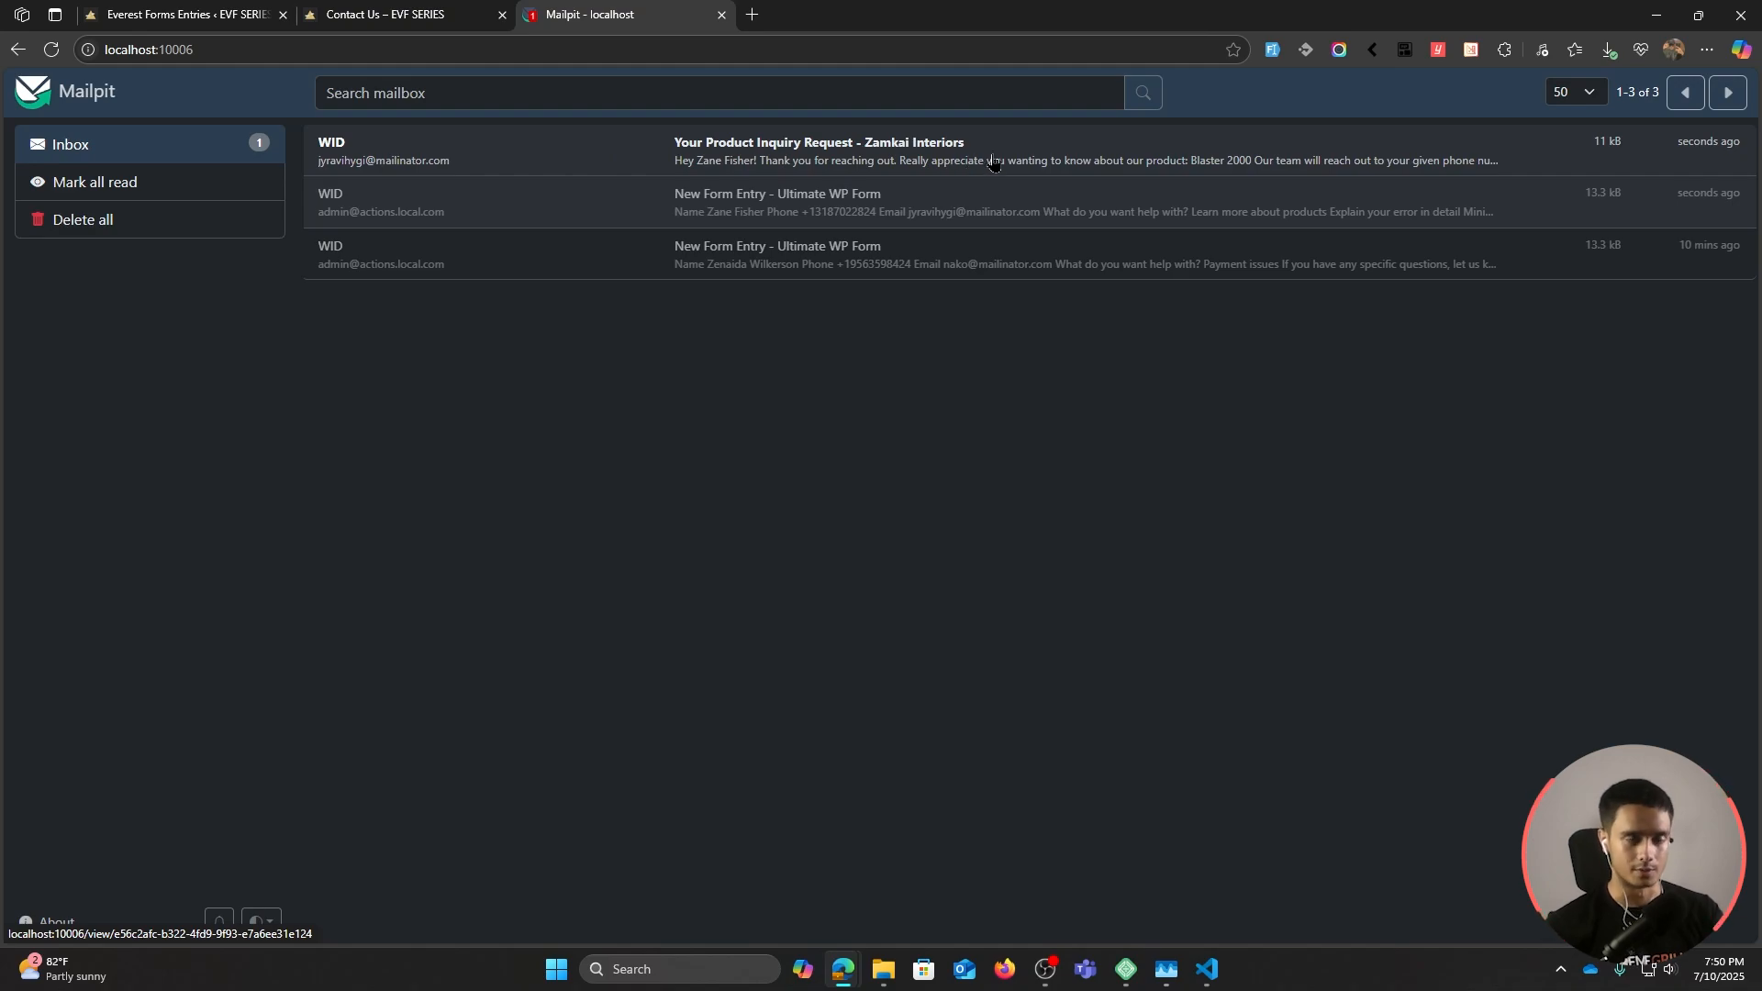
# Step: Read the Product Inquiry Request reply: personalised greeting, phone number and video links
pyautogui.click(843, 142)
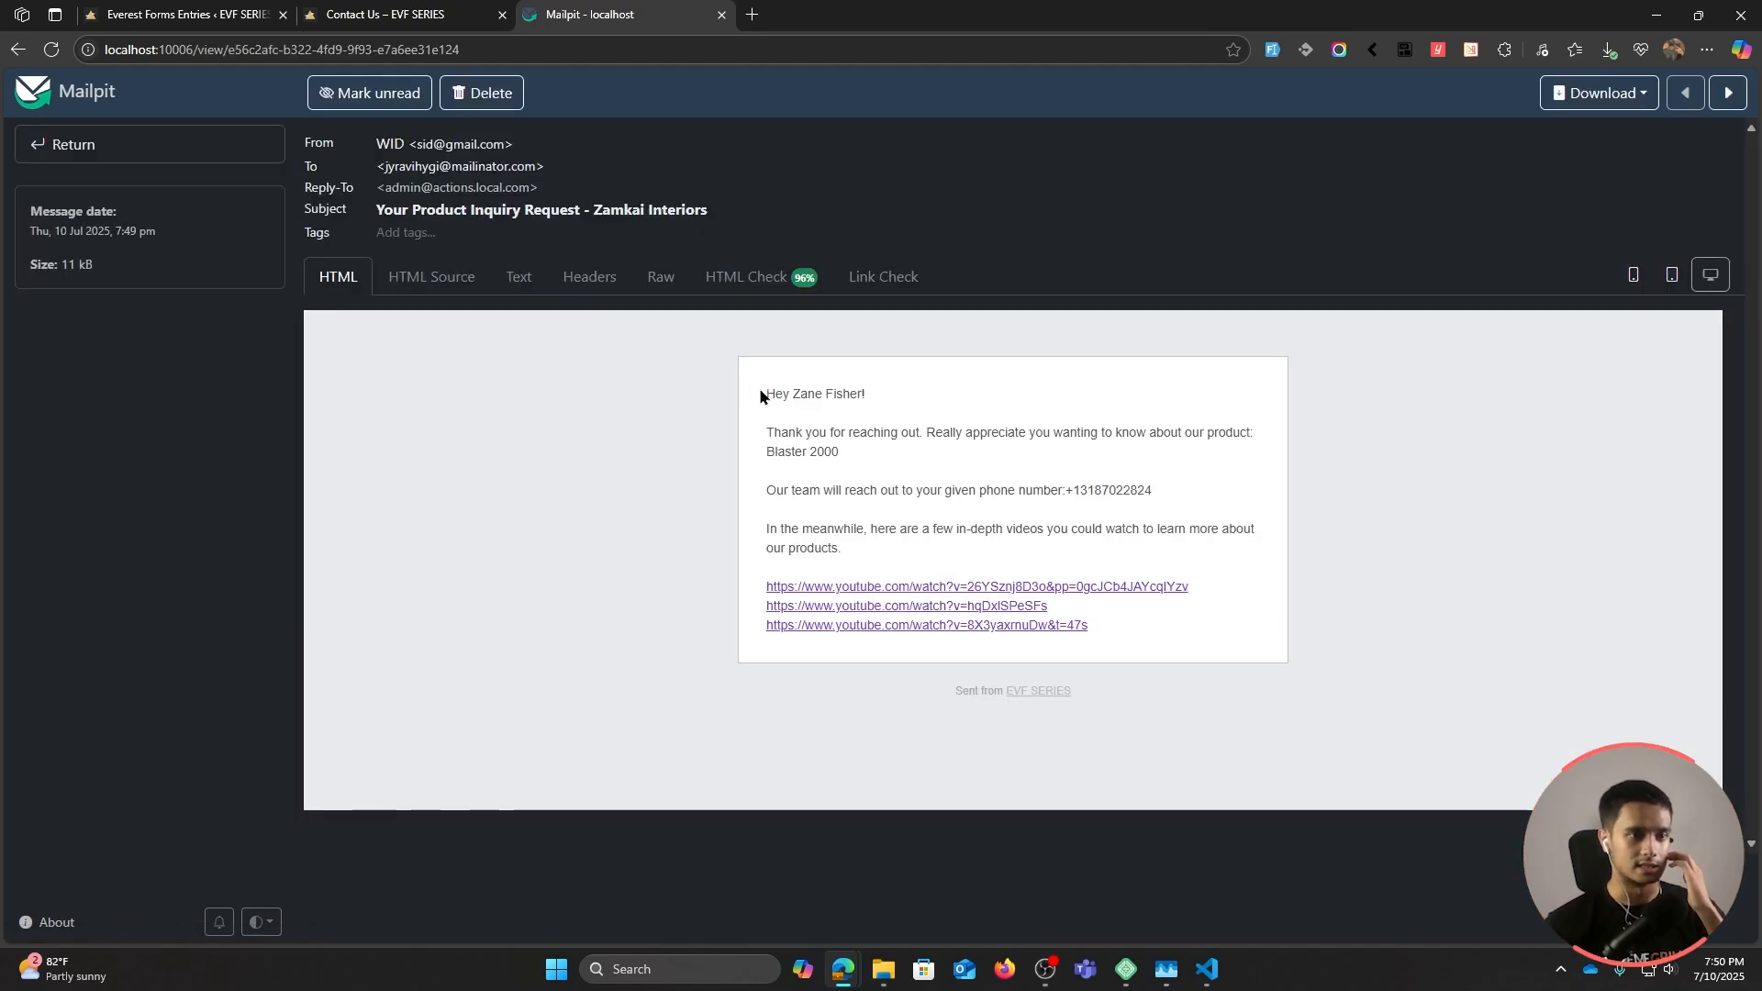
pyautogui.moveTo(760, 393); pyautogui.dragTo(1049, 443)
pyautogui.click(828, 426)
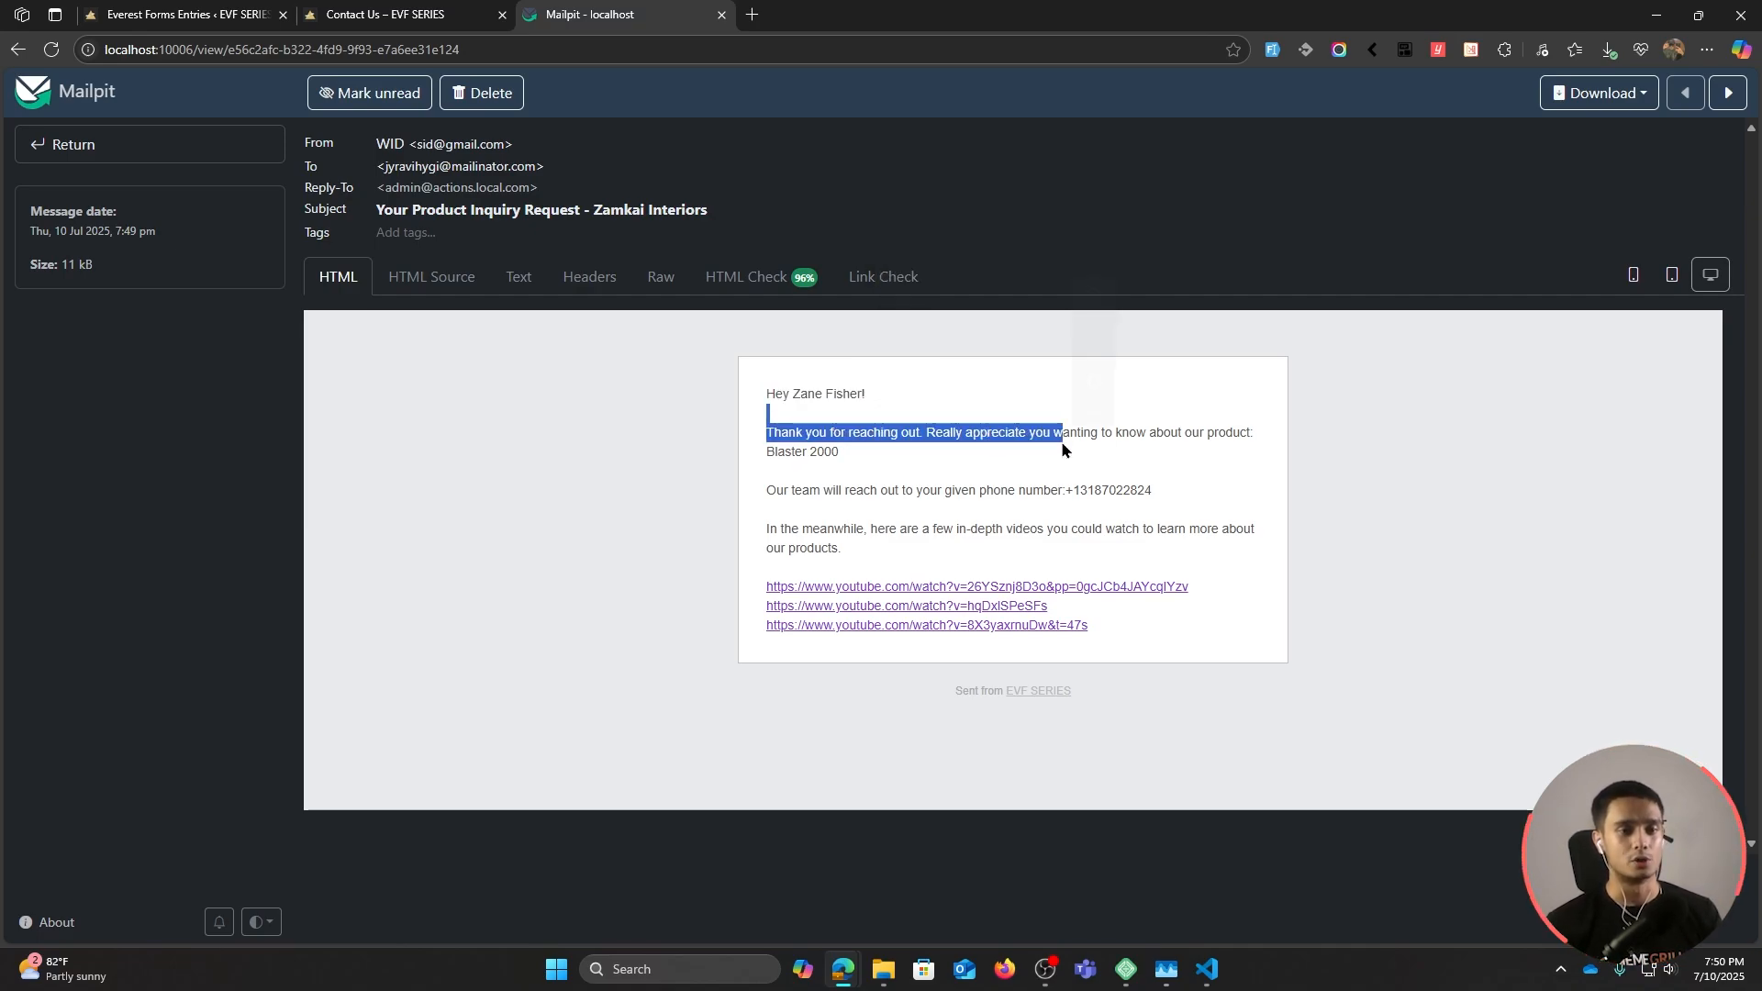
pyautogui.click(1223, 431)
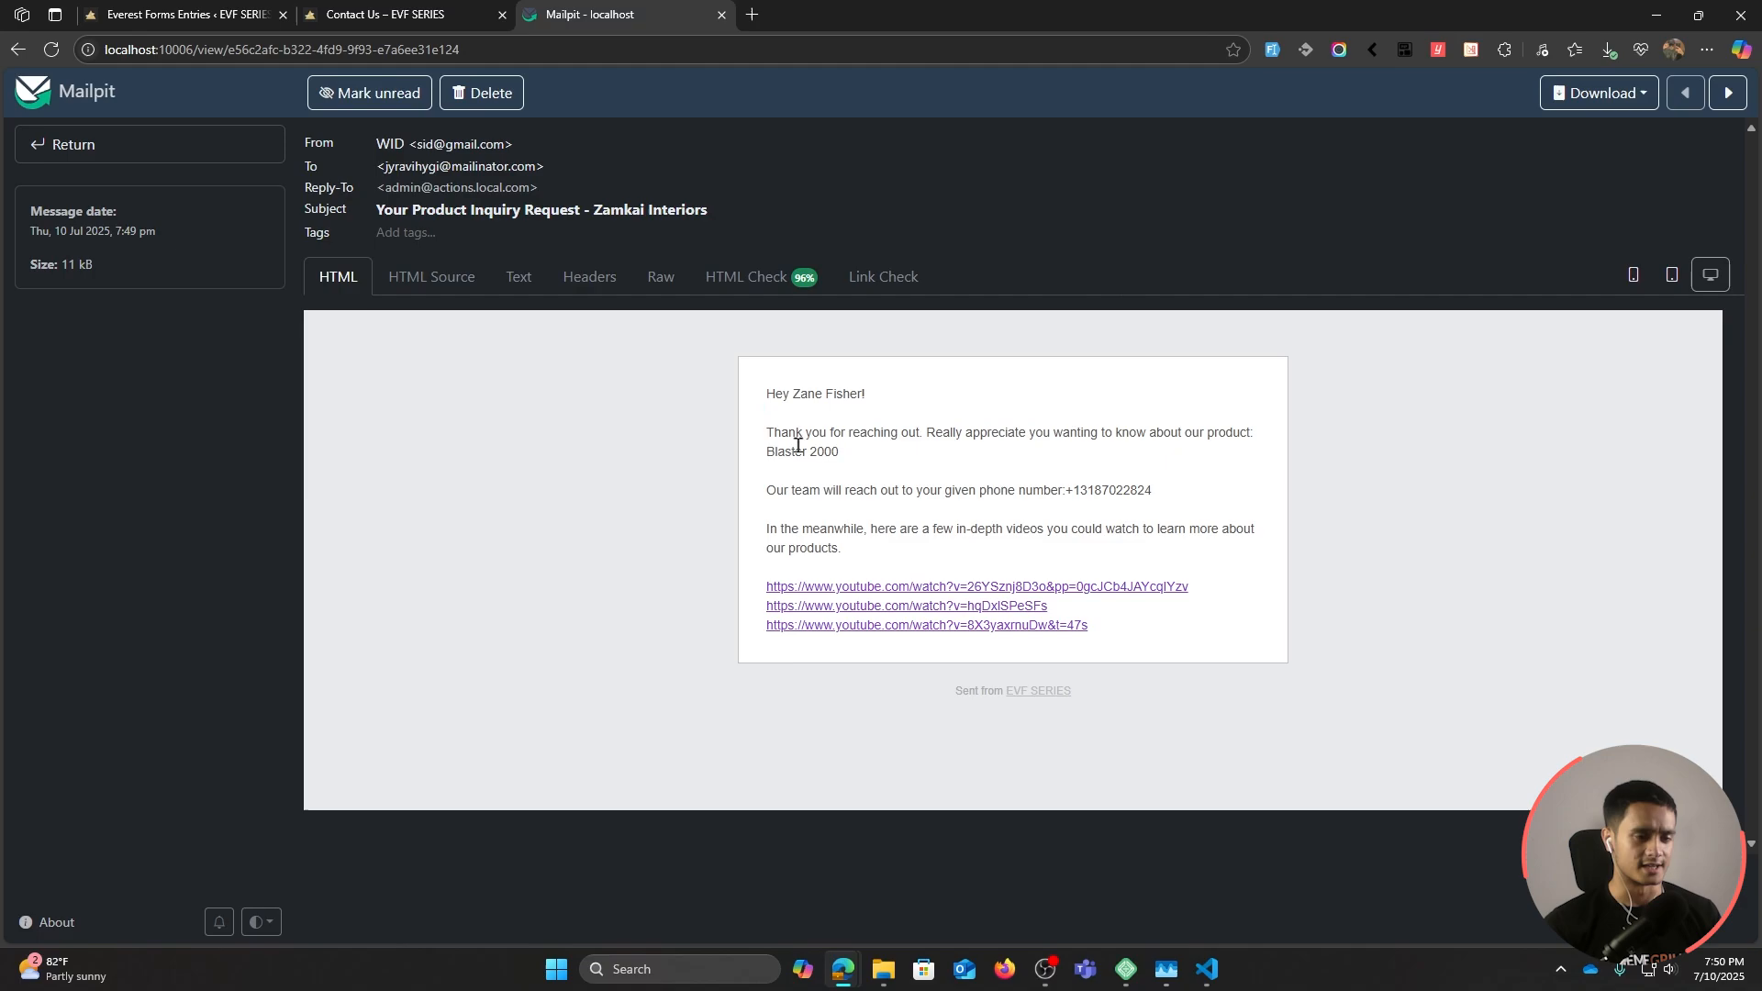
pyautogui.moveTo(812, 485); pyautogui.dragTo(1162, 495)
pyautogui.click(1034, 494)
pyautogui.click(991, 506)
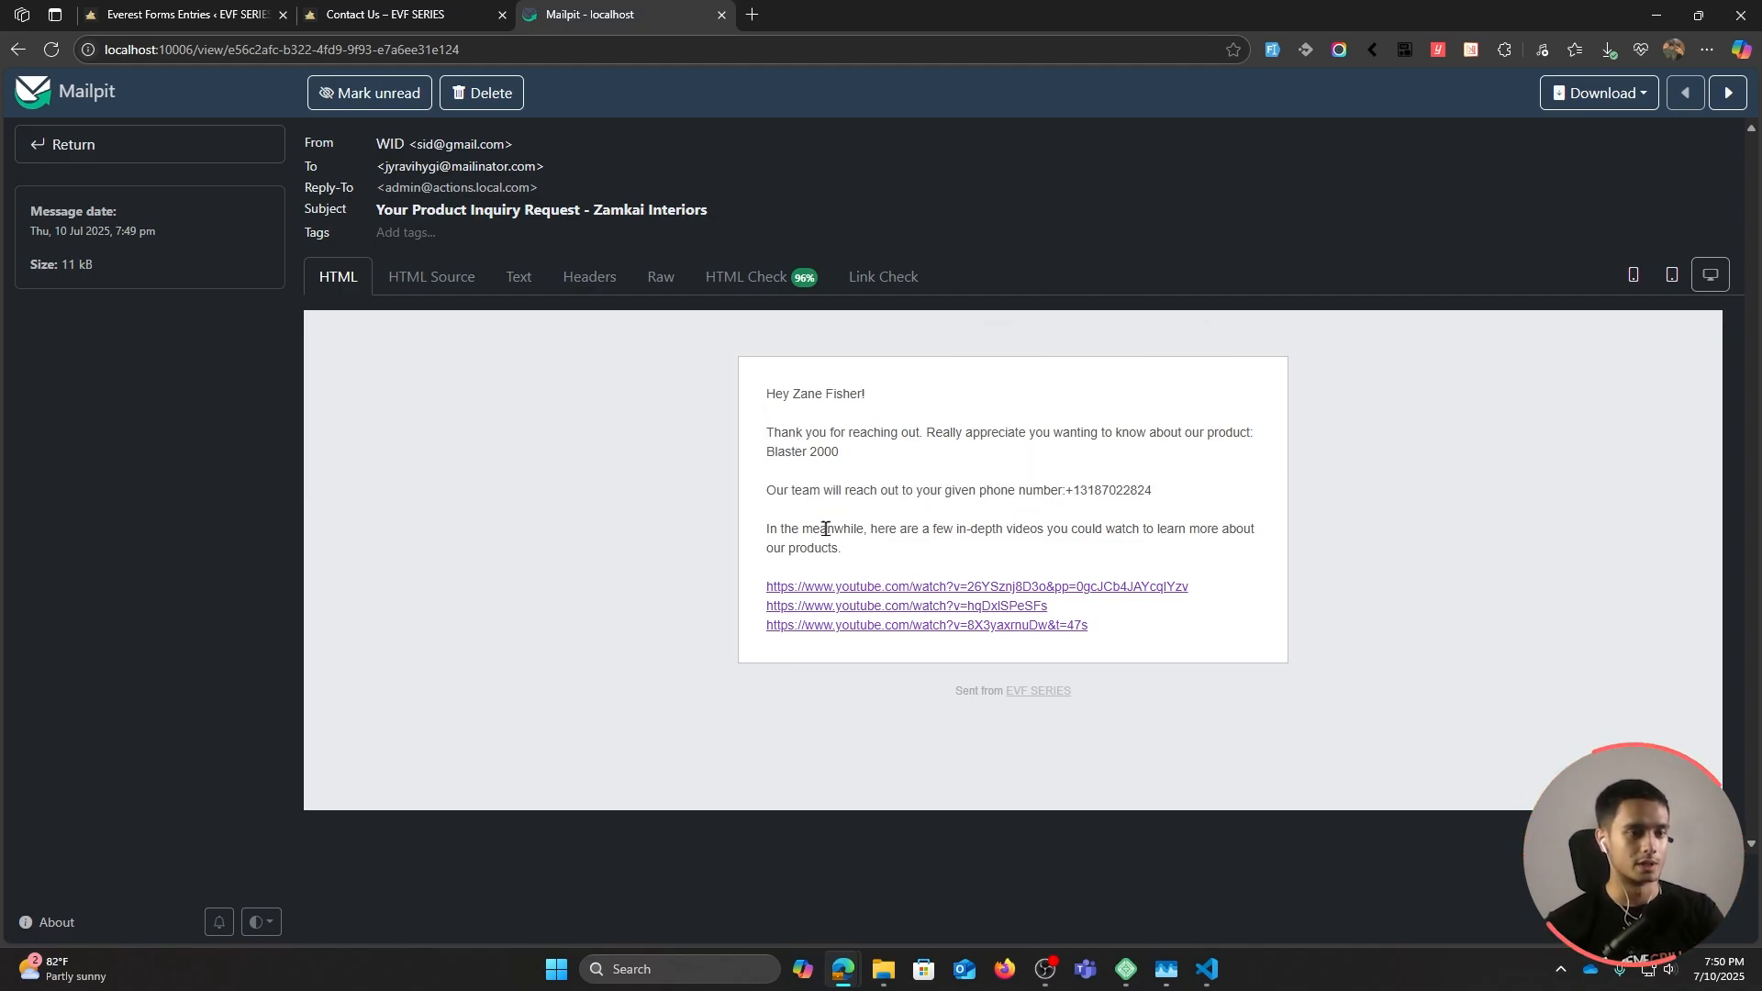
pyautogui.moveTo(826, 529); pyautogui.dragTo(985, 525)
pyautogui.click(900, 522)
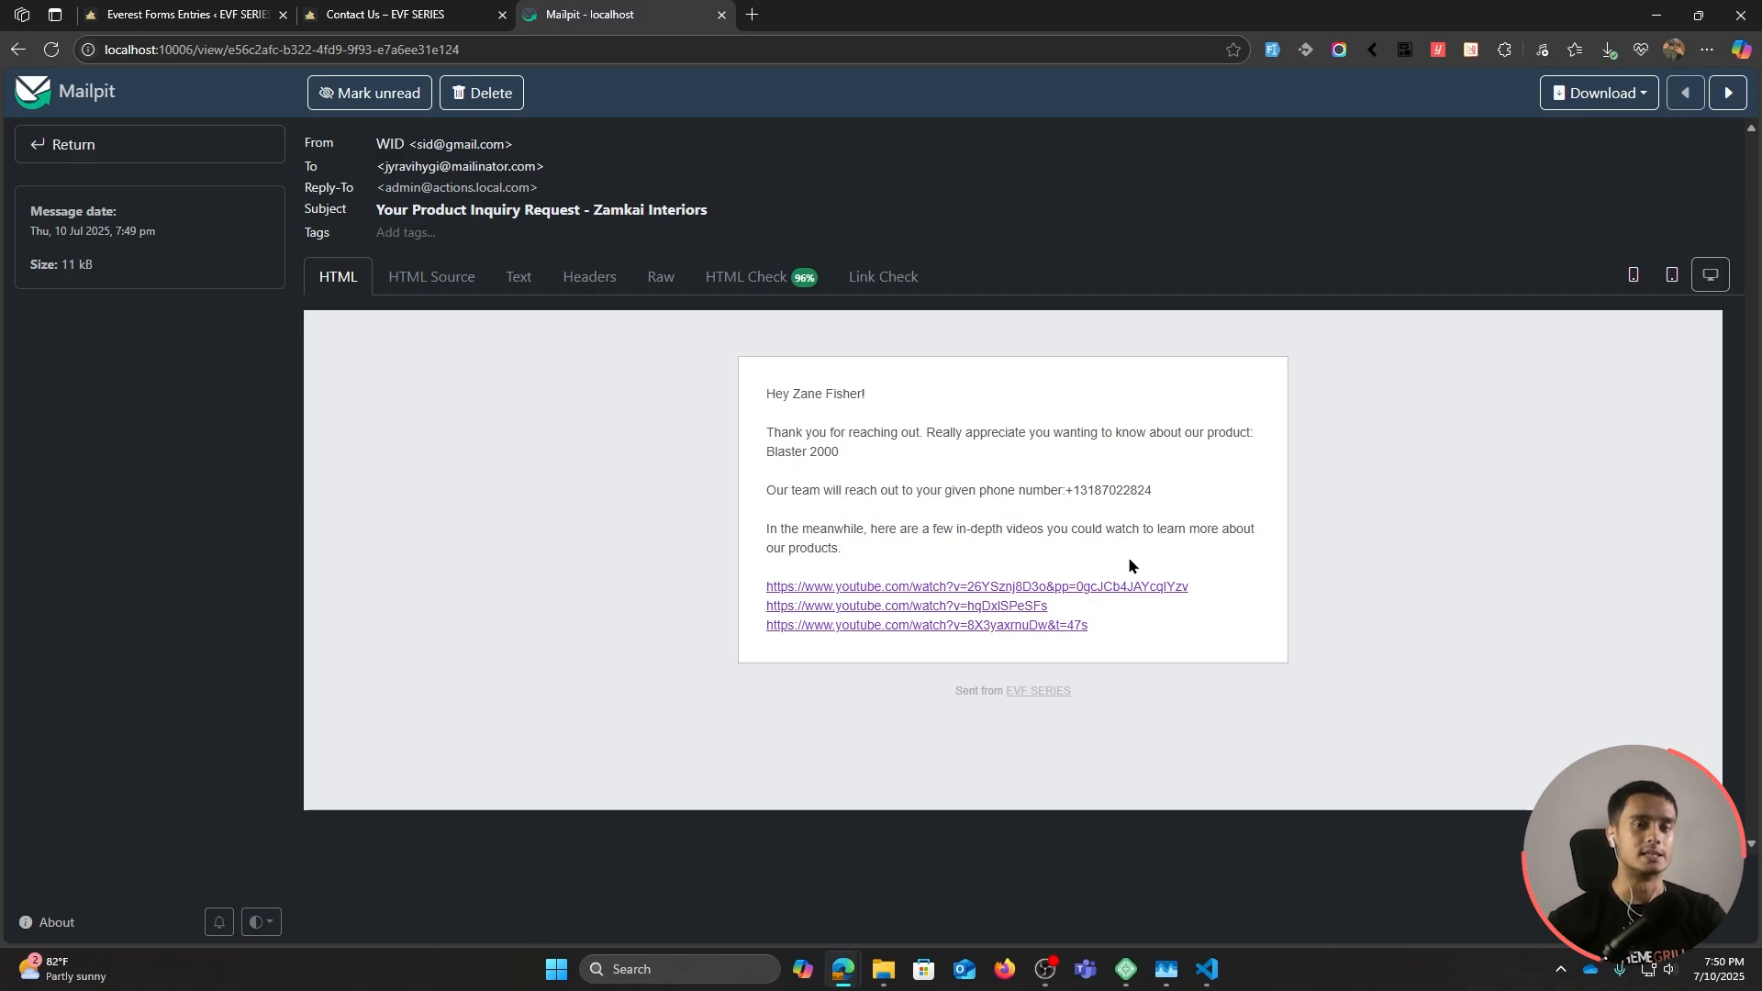
# Step: Submit a fresh Technical errors enquiry for Blaster 1000 with purchase date 16 July 2025
pyautogui.click(468, 14)
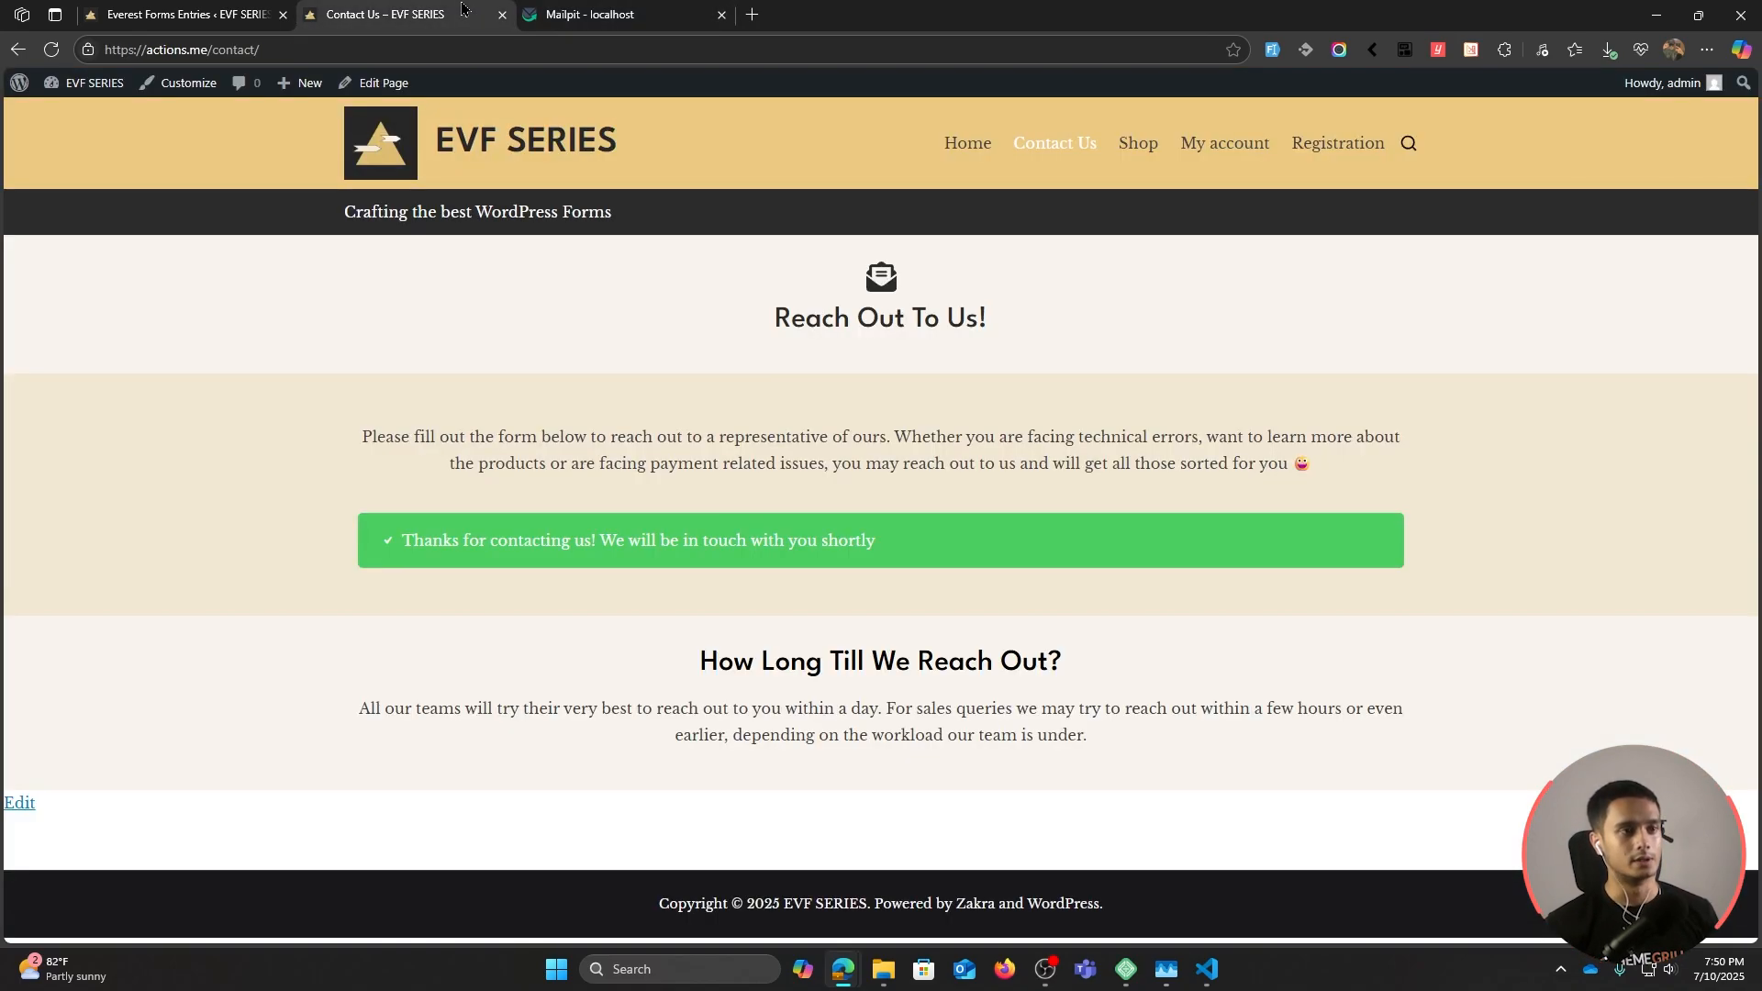
pyautogui.click(47, 53)
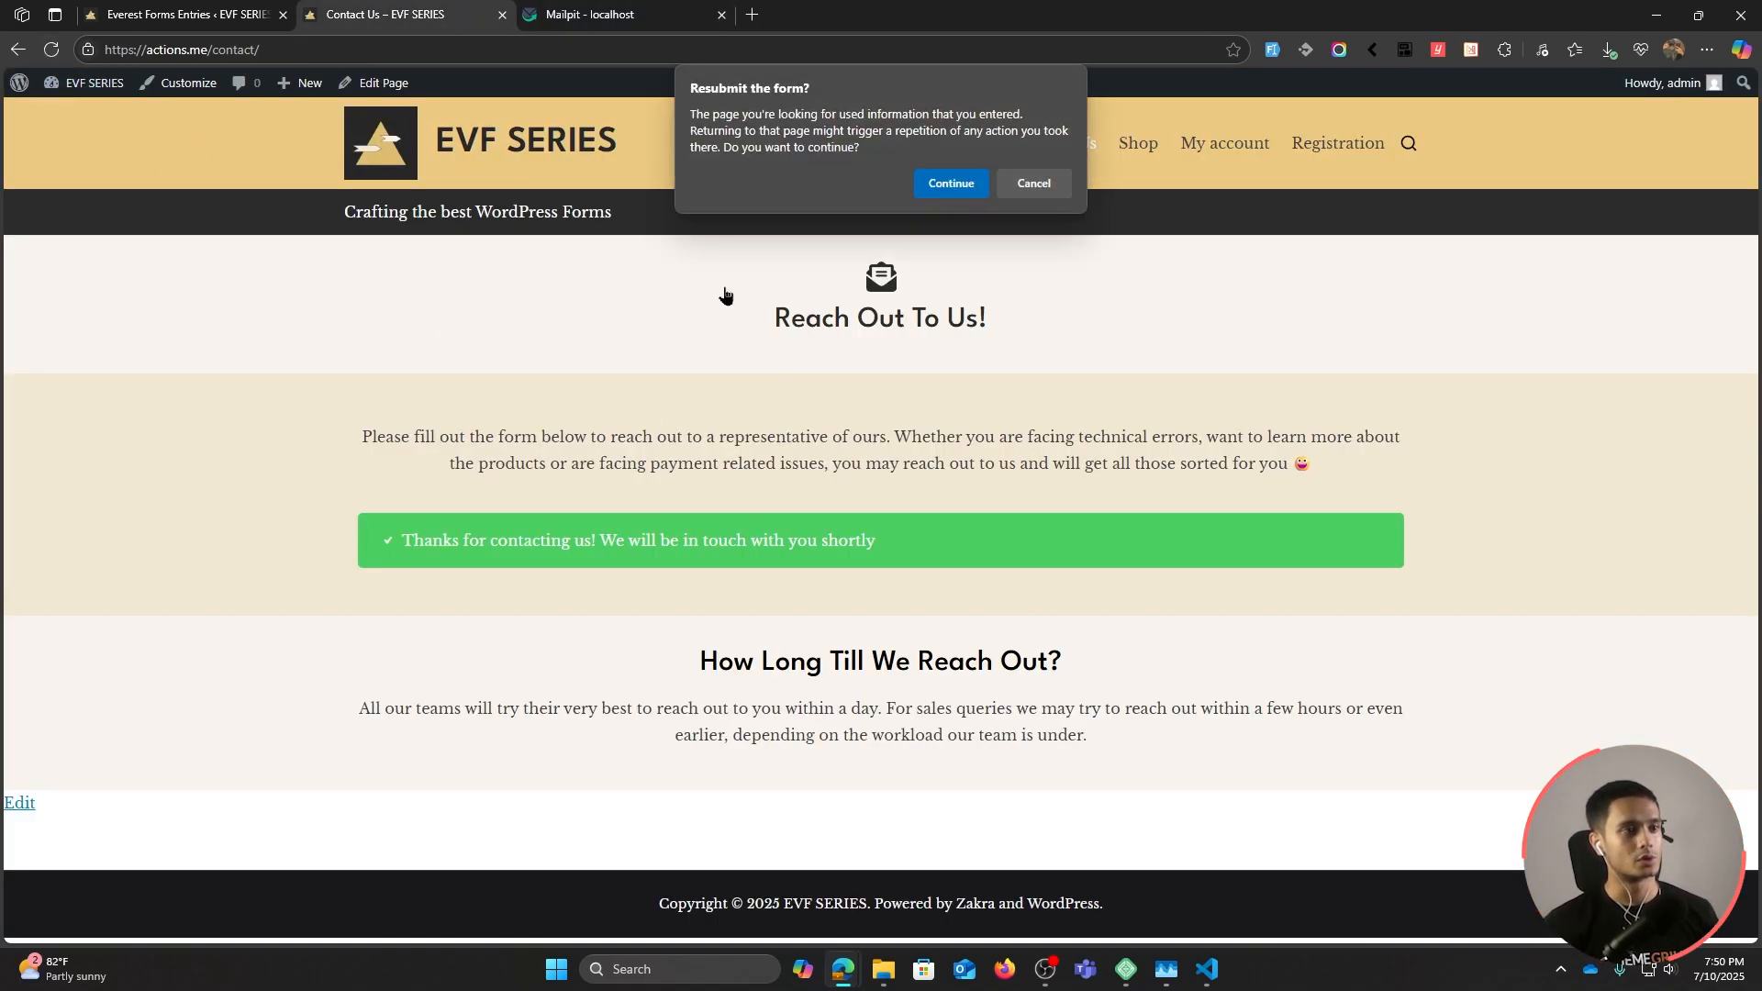
pyautogui.click(954, 180)
pyautogui.scroll(-1, 848, 395)
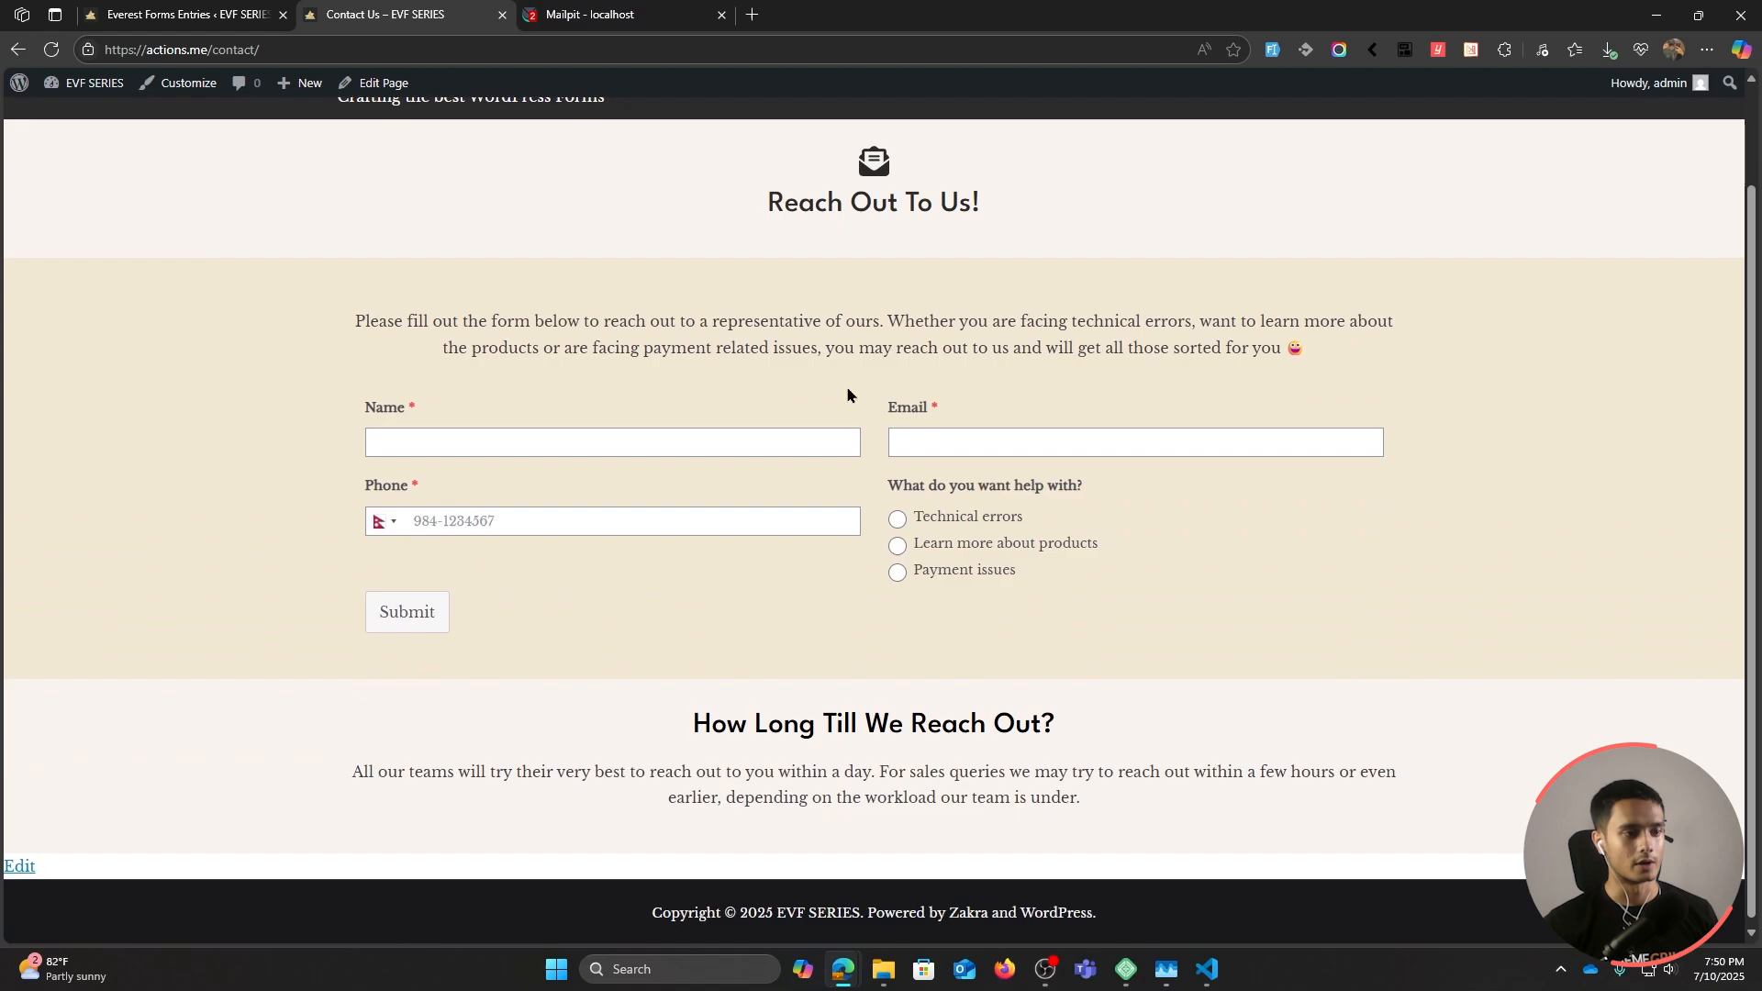
pyautogui.click(1272, 53)
pyautogui.click(1272, 53)
pyautogui.click(896, 514)
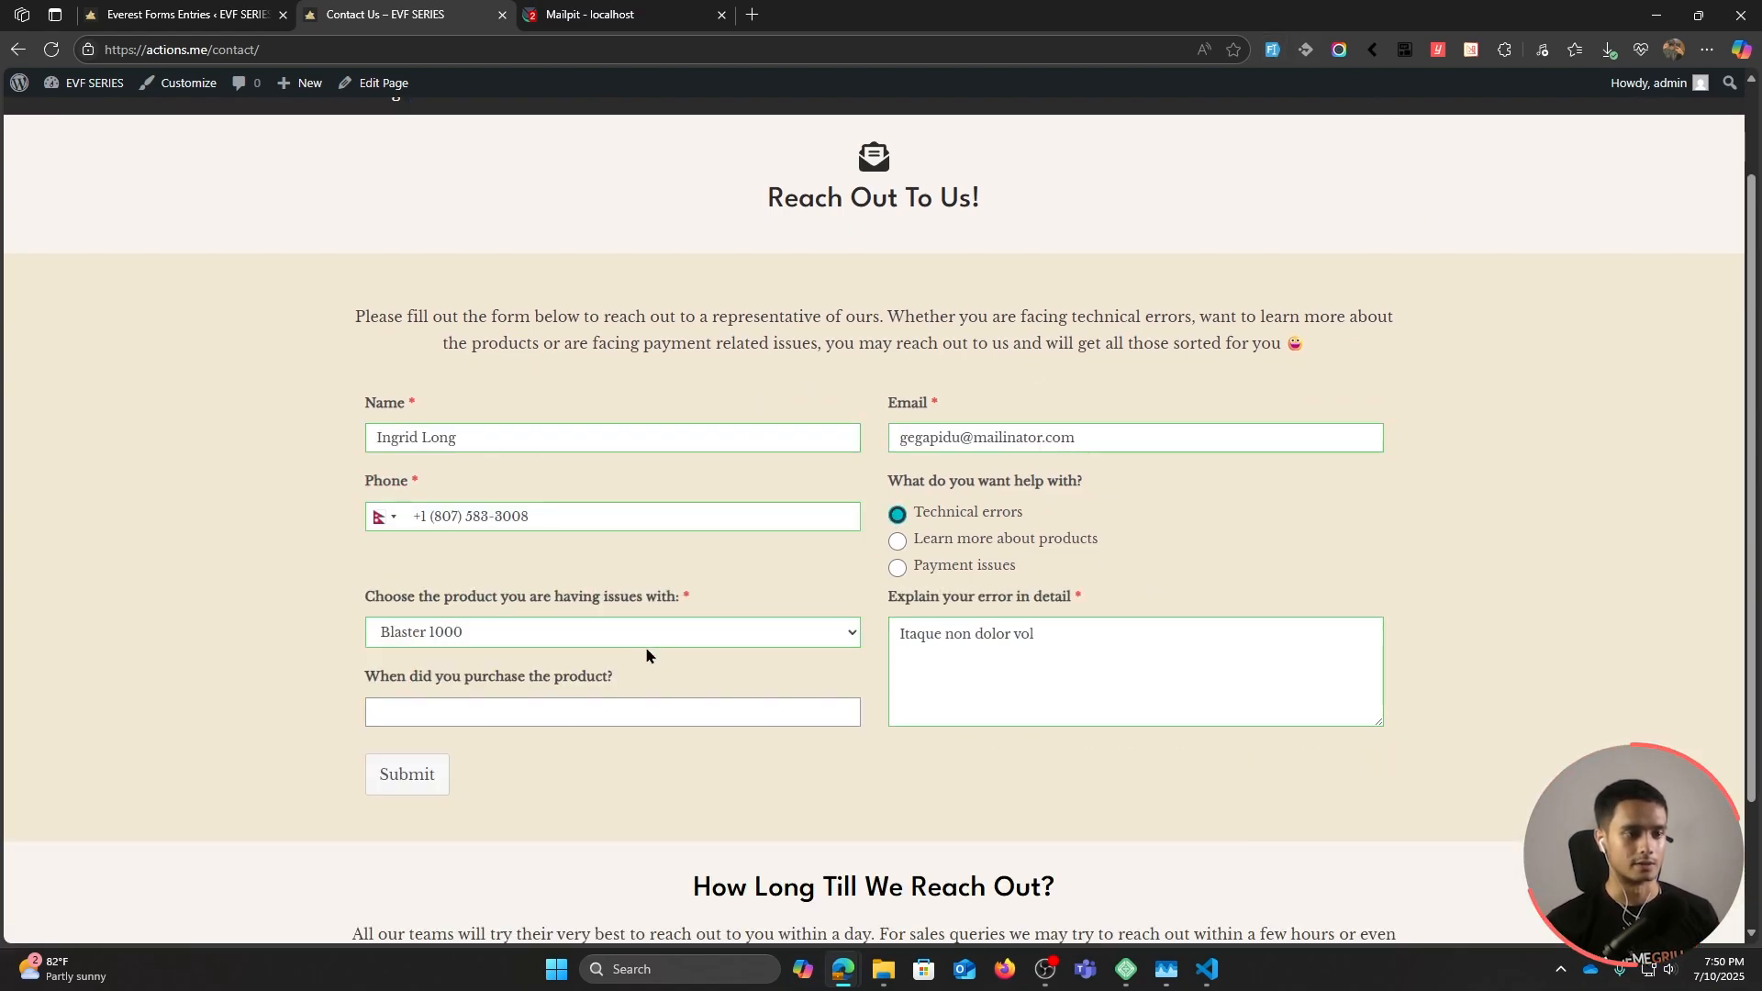
pyautogui.click(517, 715)
pyautogui.click(506, 571)
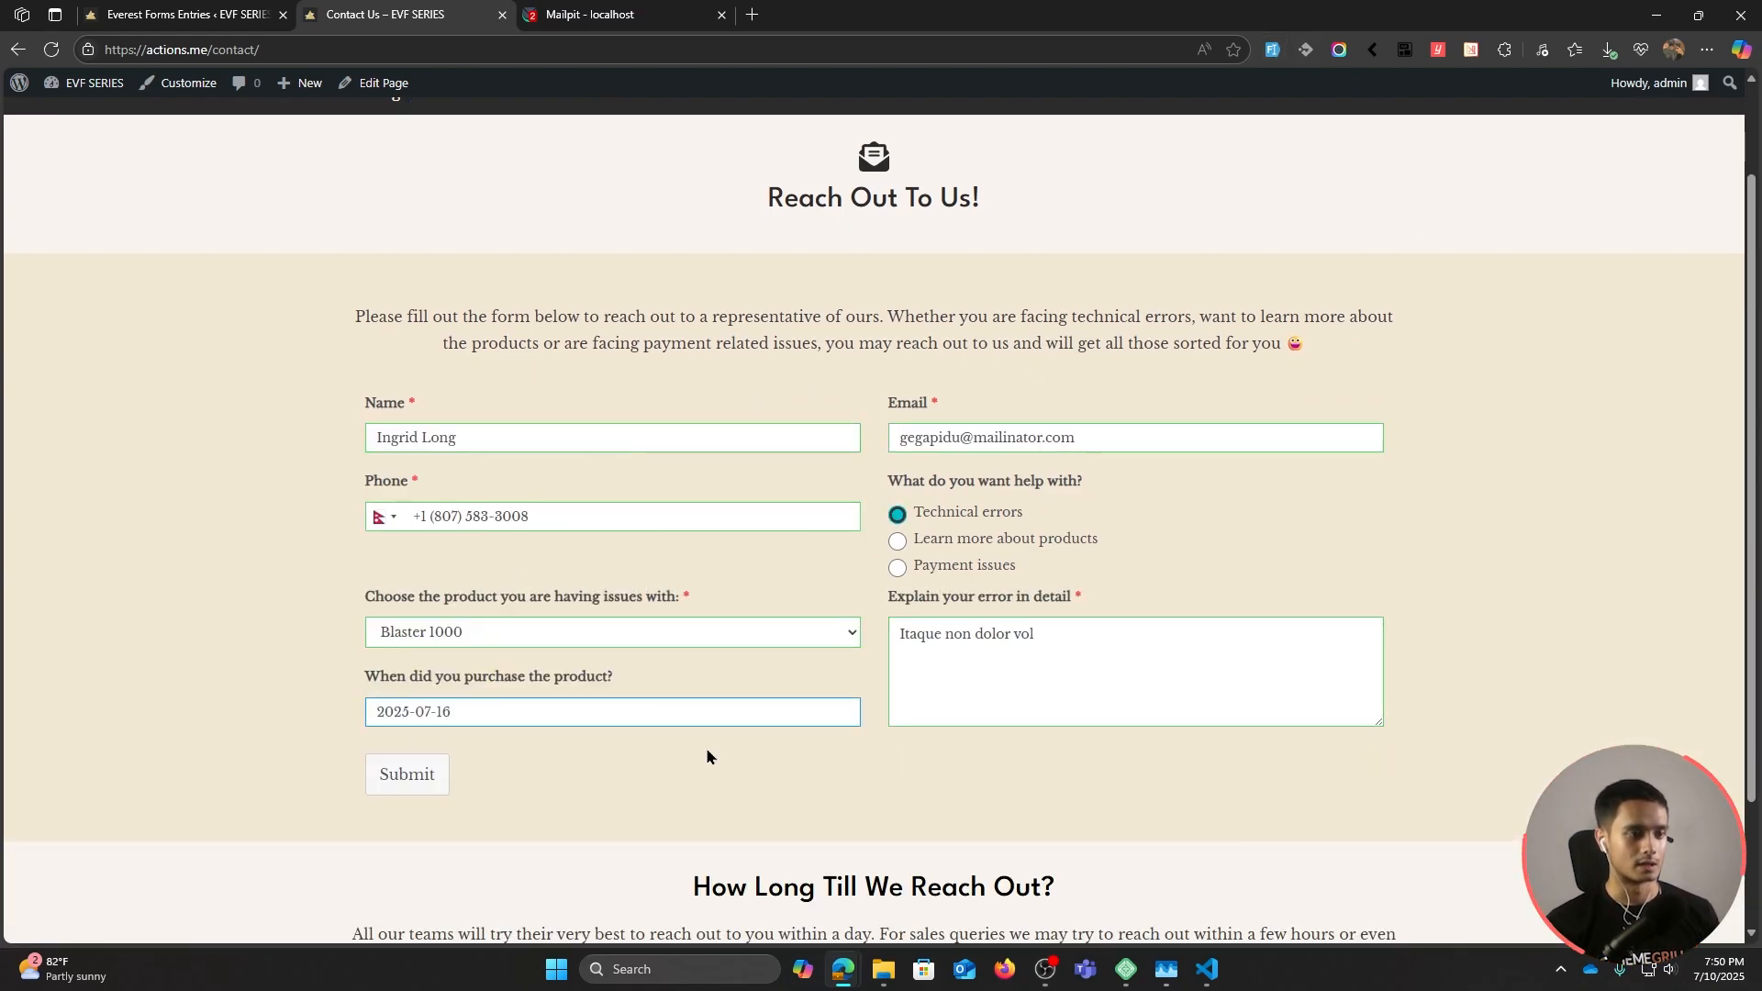
pyautogui.click(415, 791)
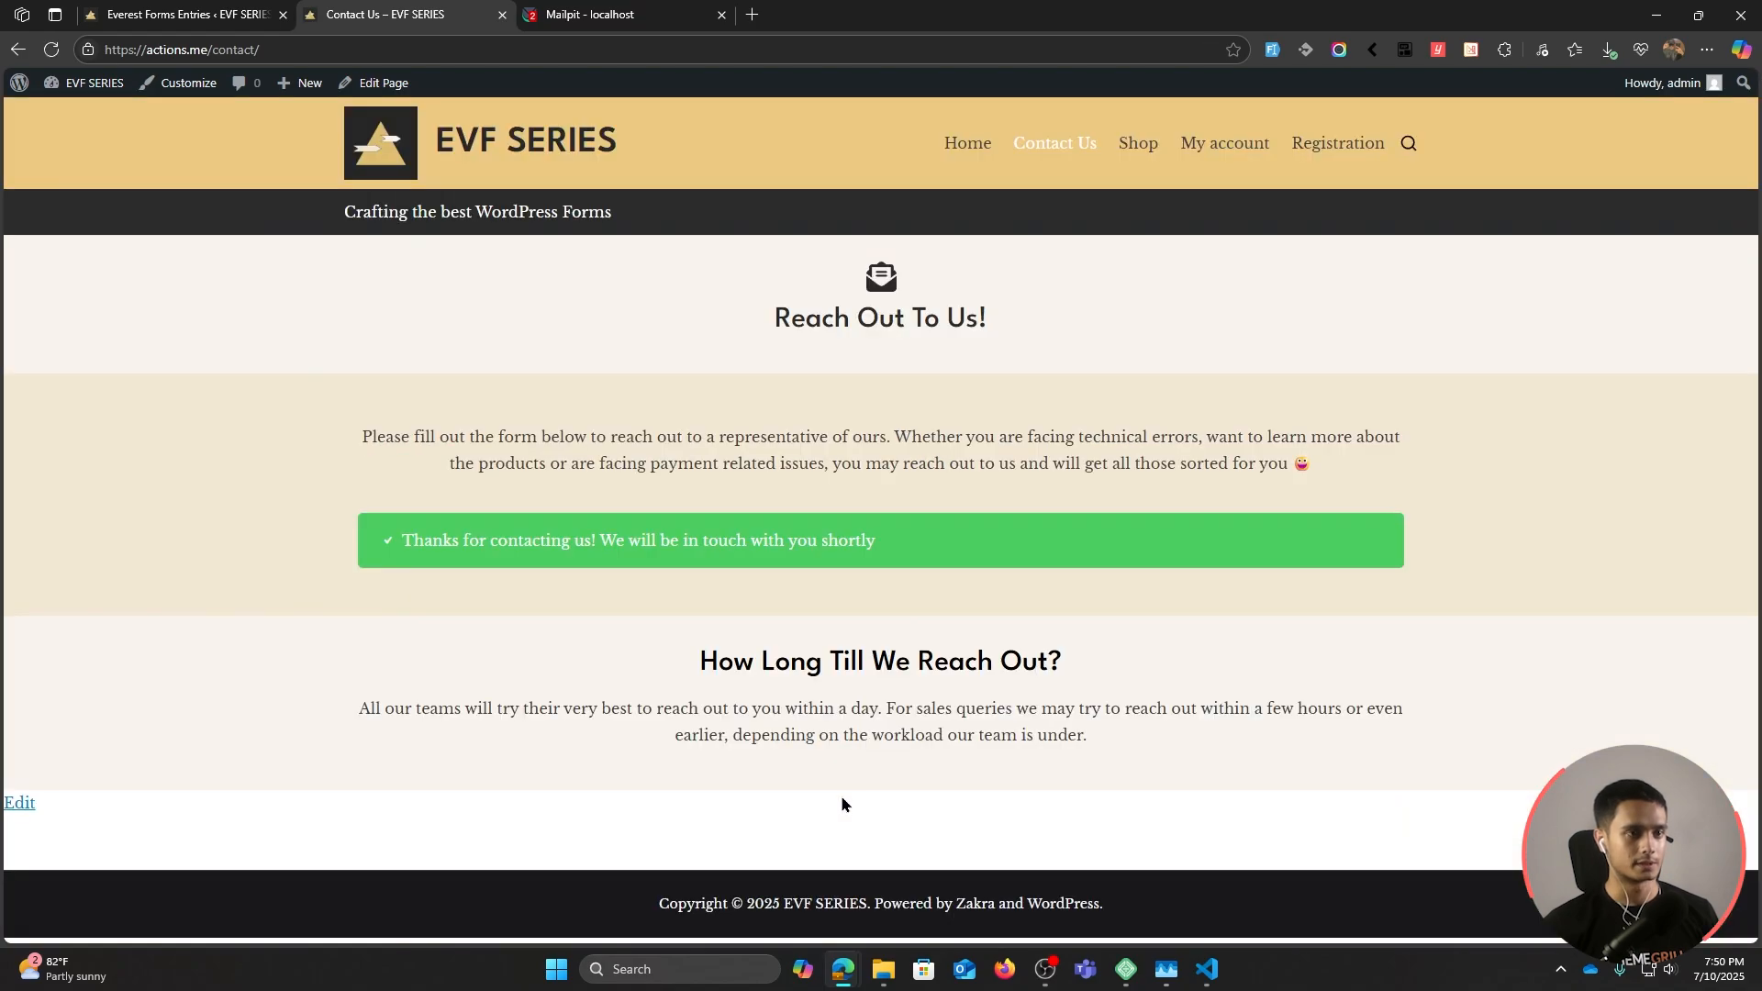
# Step: Open the Technical Issues Support Request reply and check it lists Blaster 1000 and 2025-07-16
pyautogui.click(587, 15)
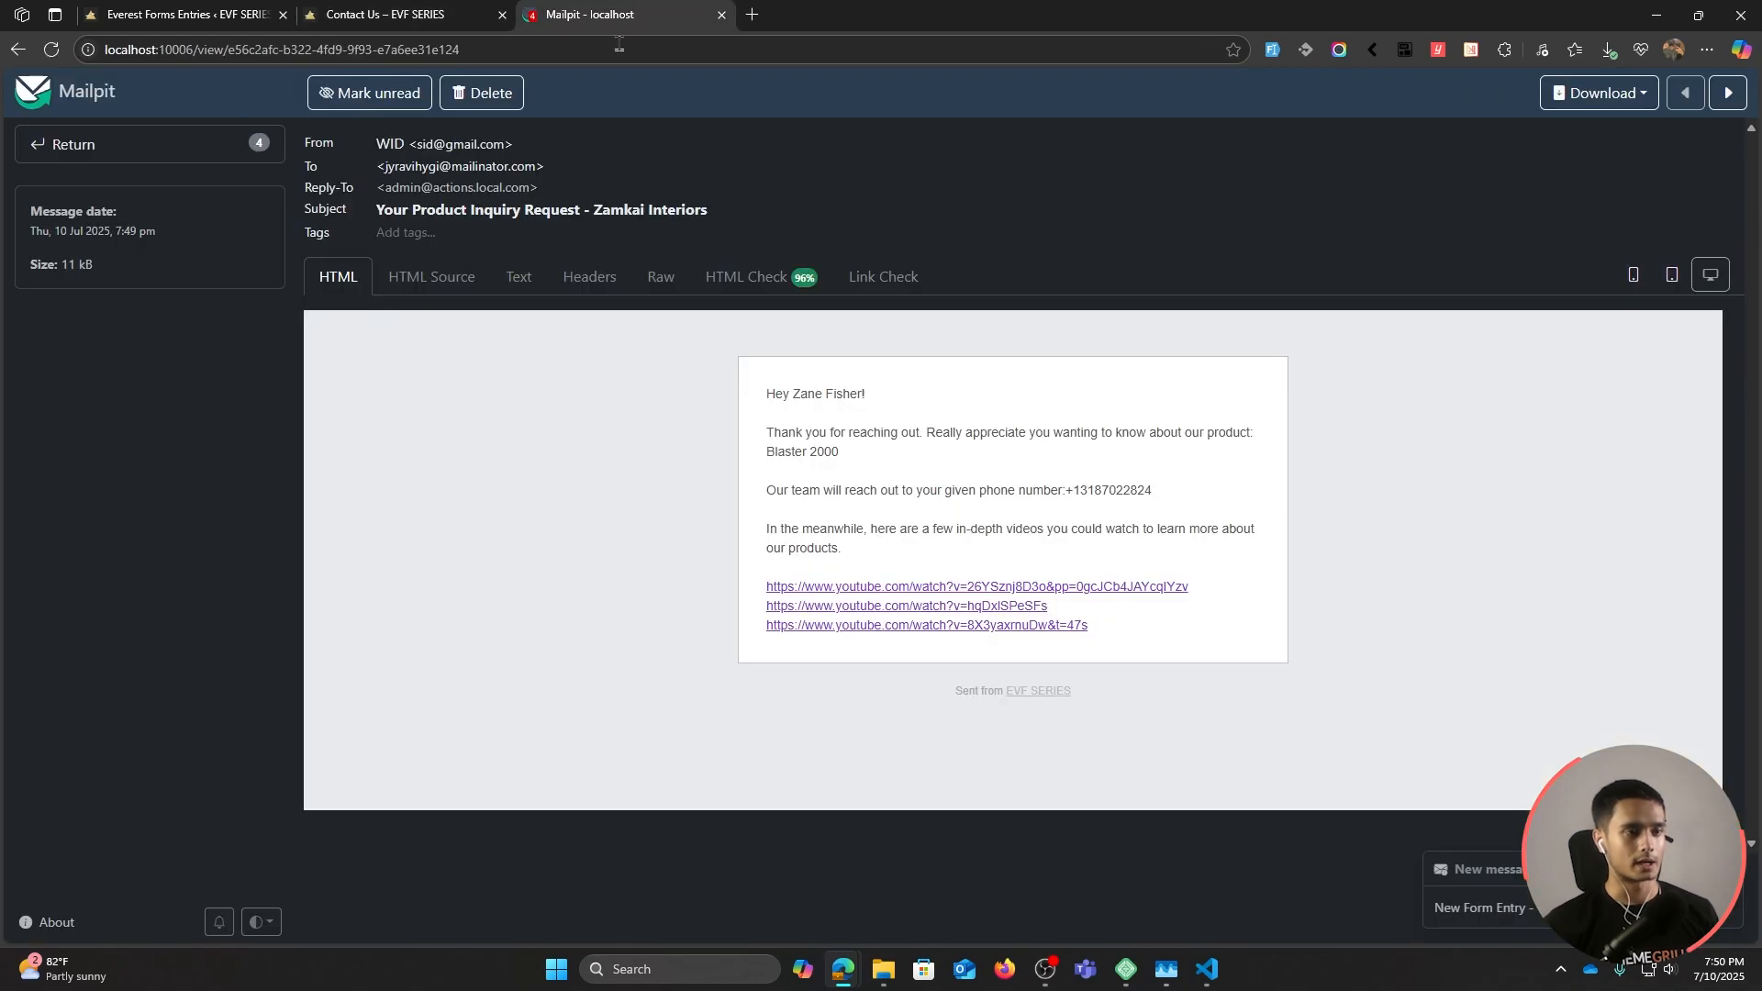
pyautogui.click(166, 159)
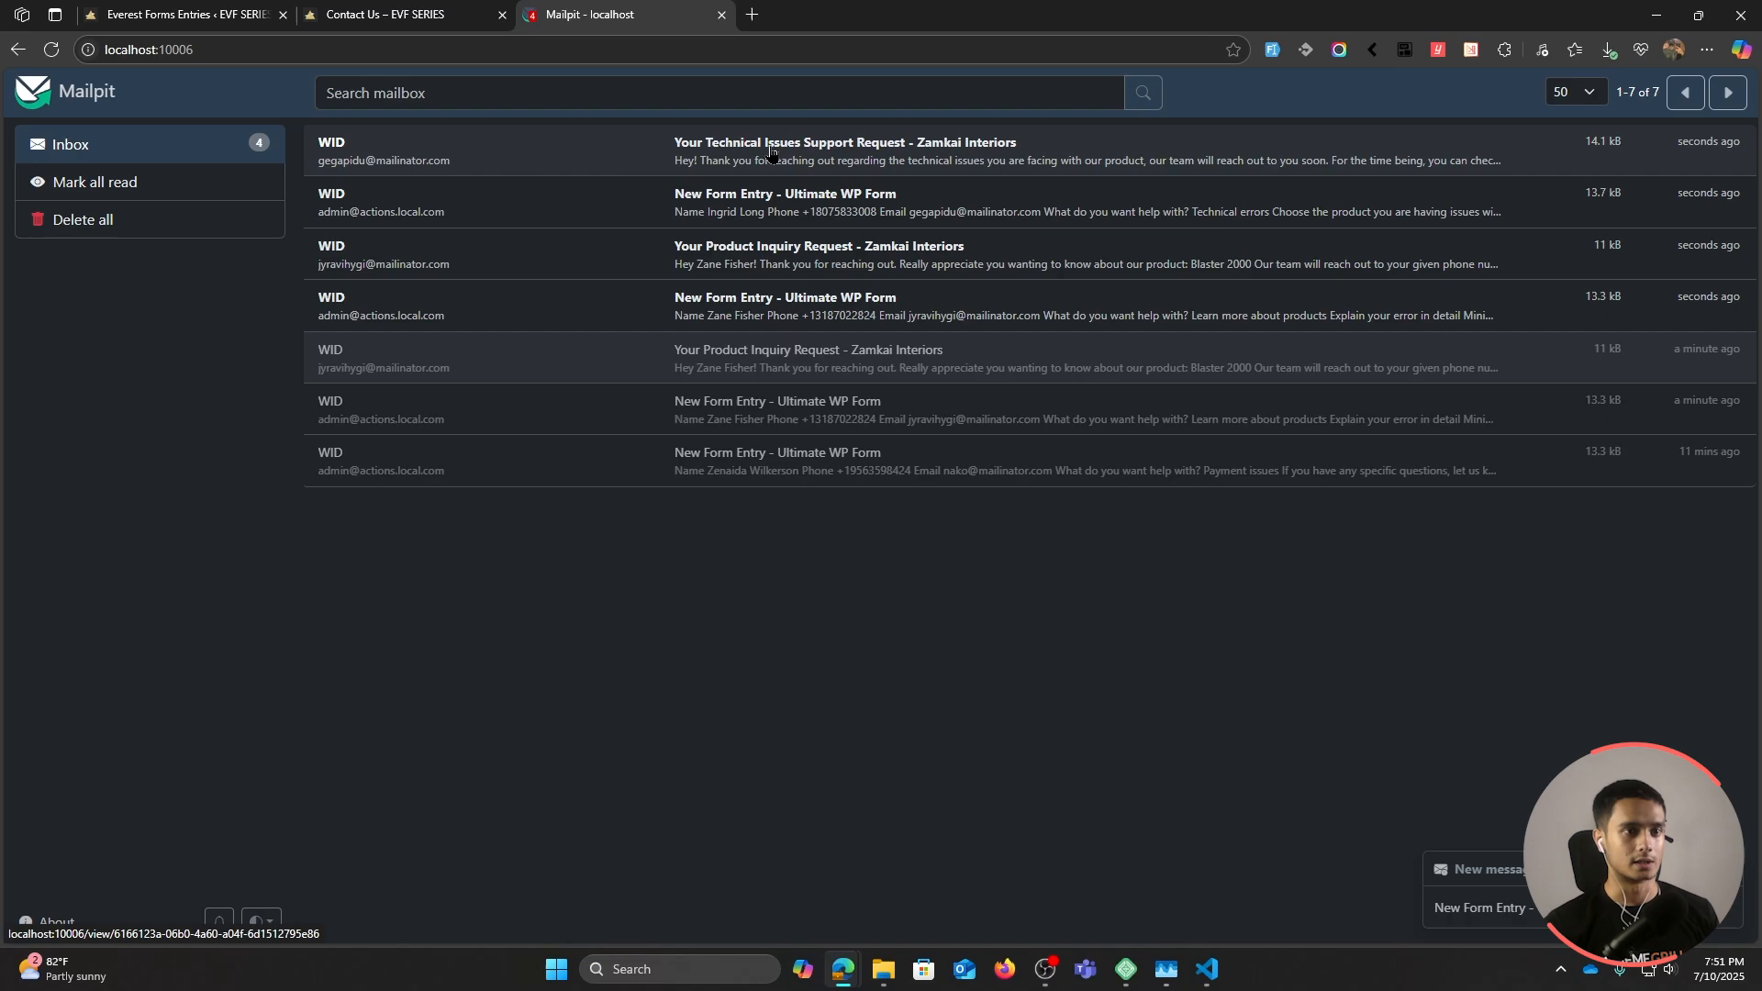
pyautogui.click(897, 155)
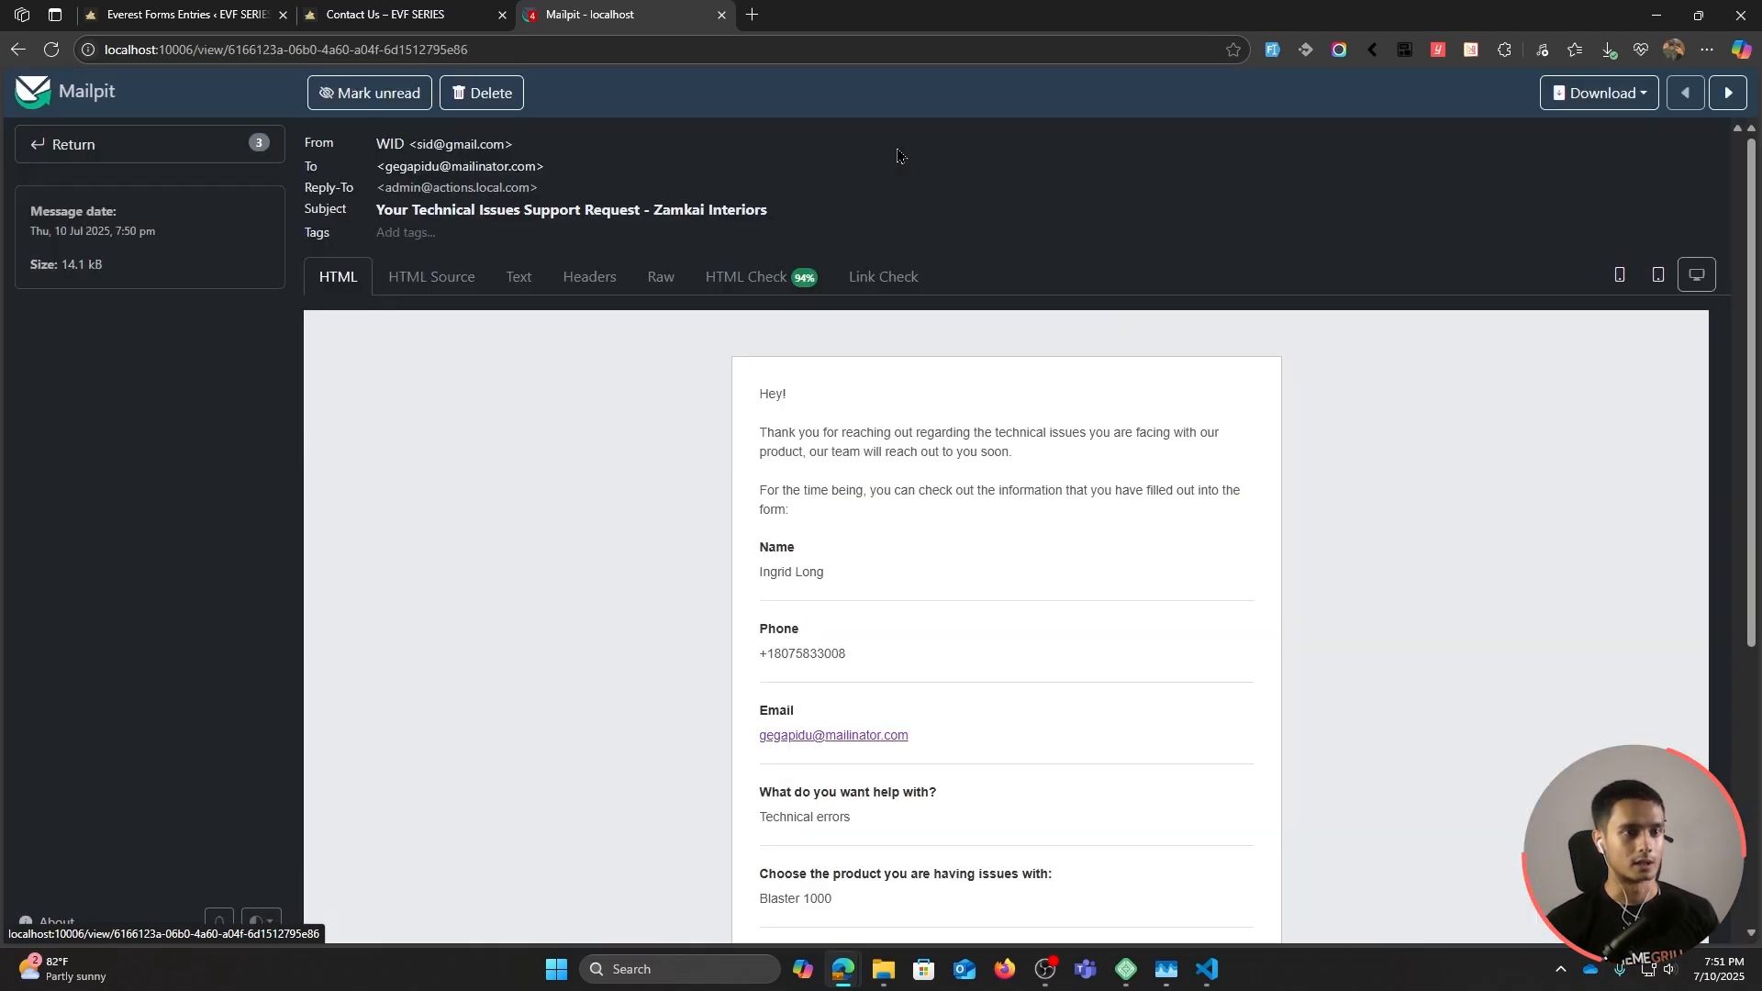
pyautogui.scroll(-1, 560, 511)
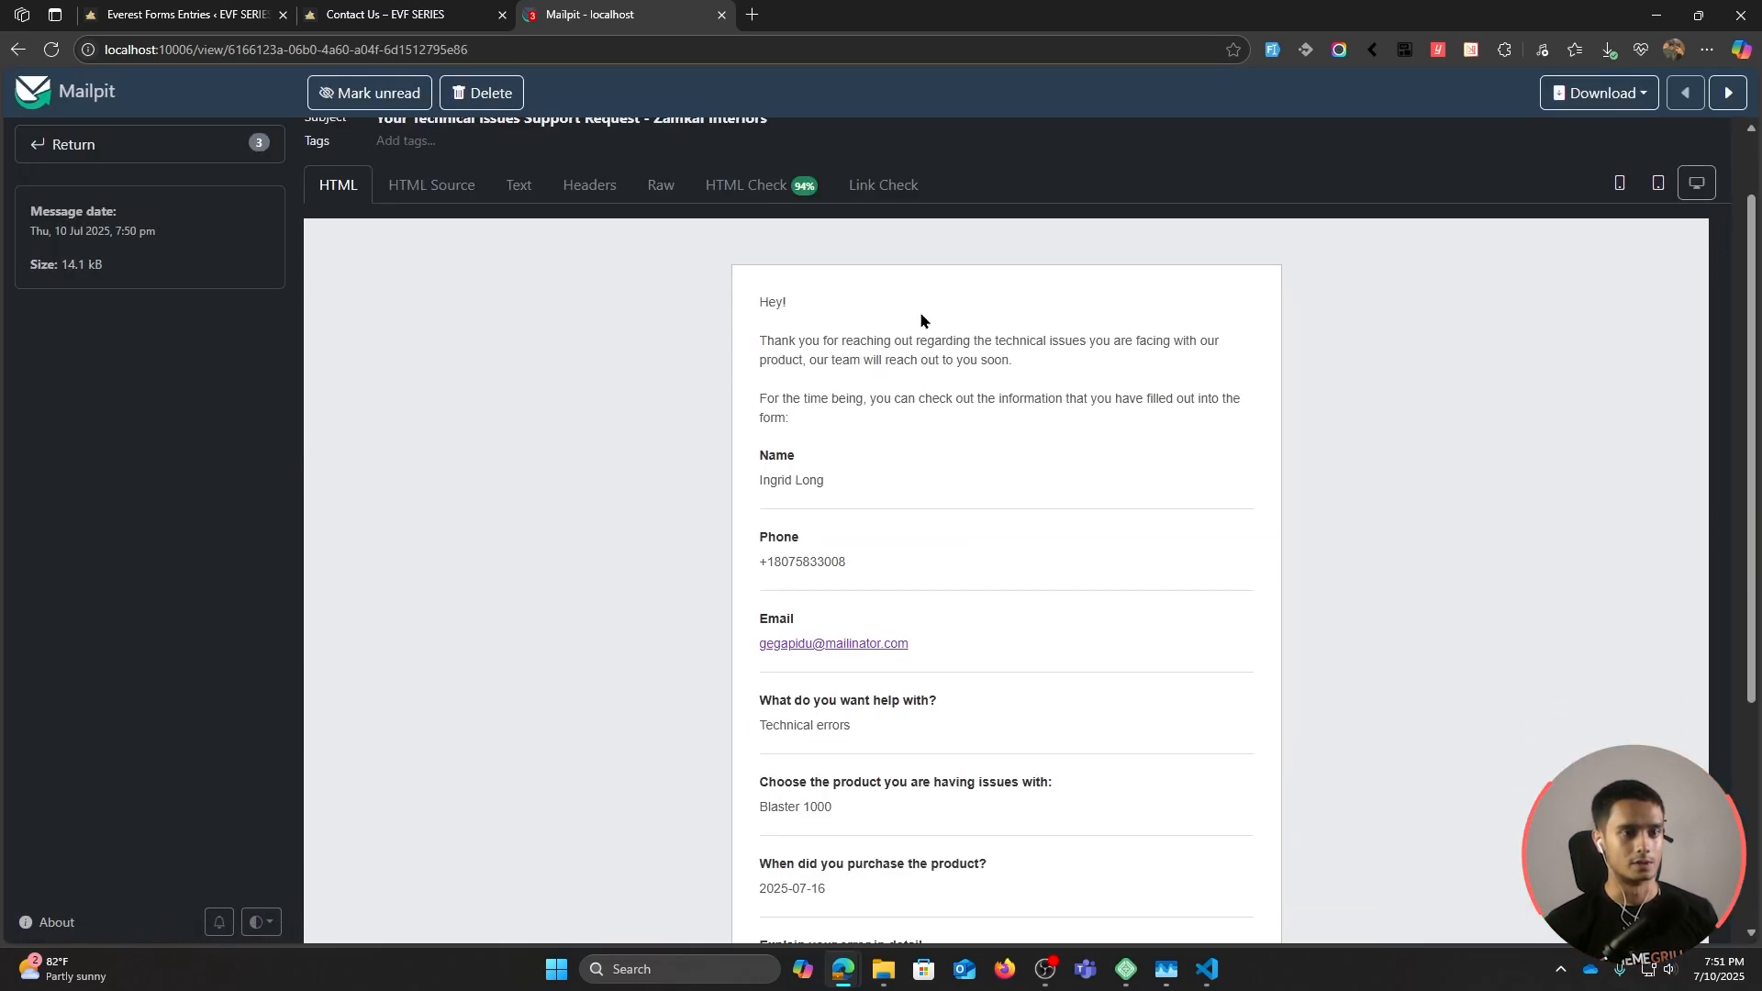
pyautogui.moveTo(919, 312); pyautogui.dragTo(1104, 342)
pyautogui.click(1184, 358)
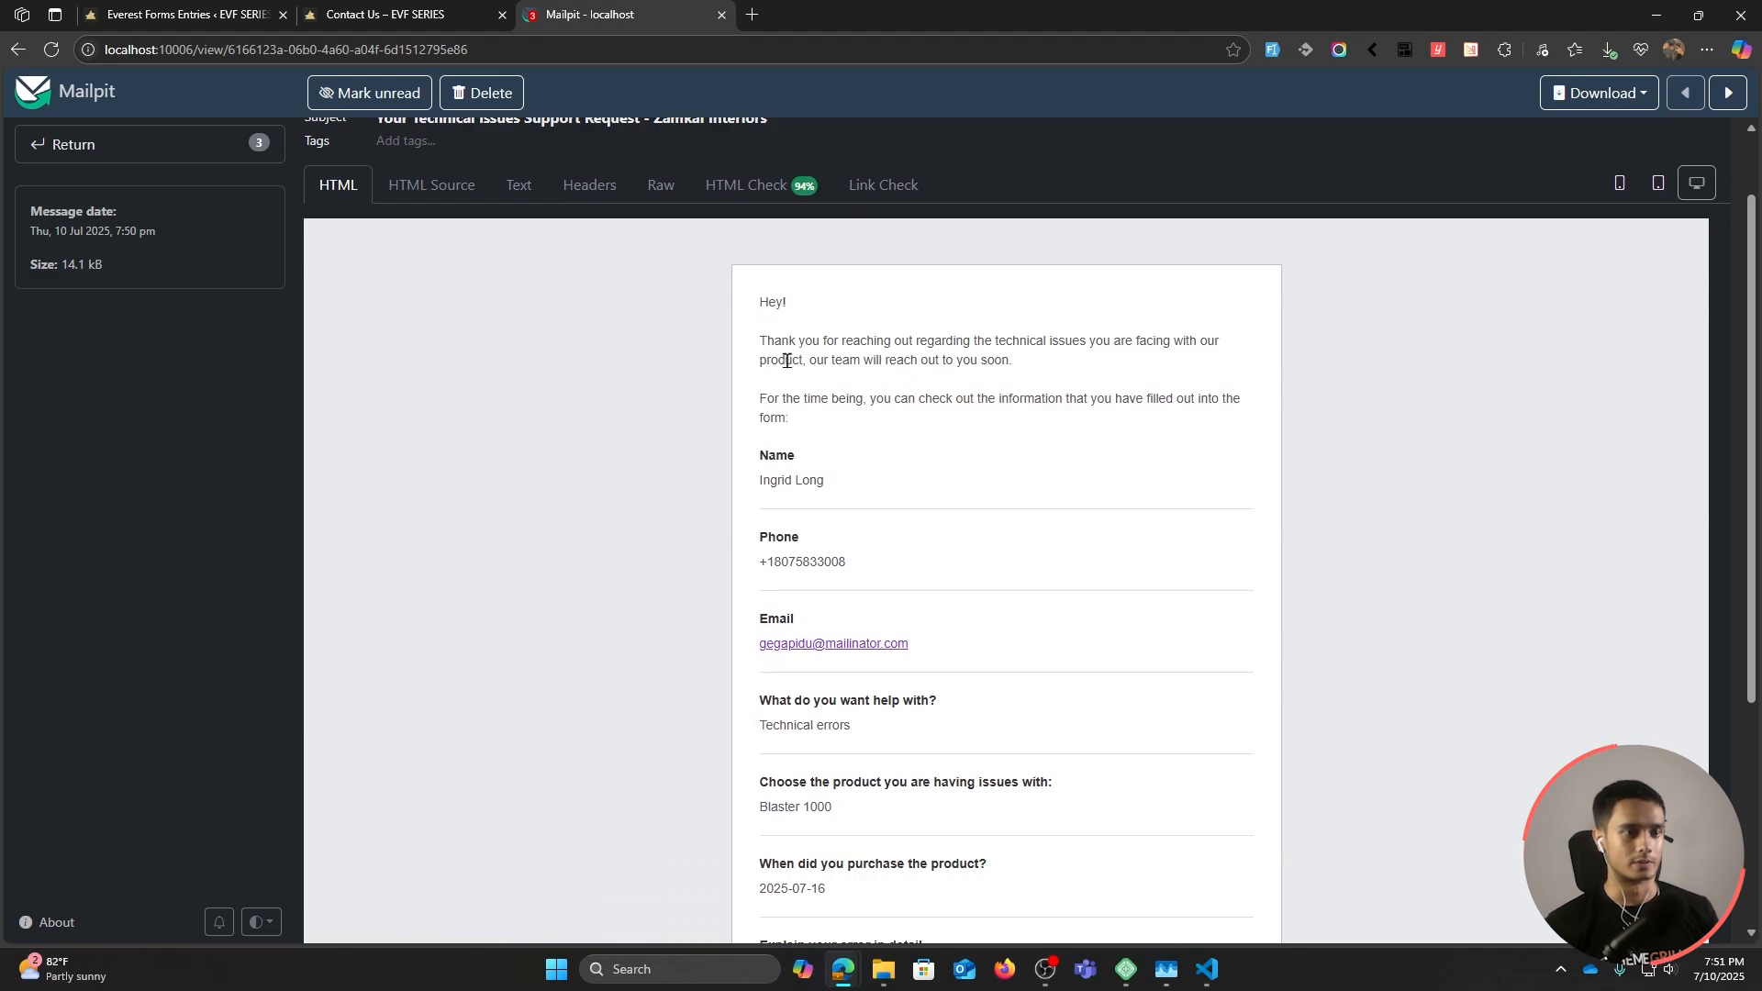
pyautogui.moveTo(786, 360); pyautogui.dragTo(1112, 402)
pyautogui.click(1172, 404)
pyautogui.click(835, 400)
pyautogui.scroll(-3, 673, 302)
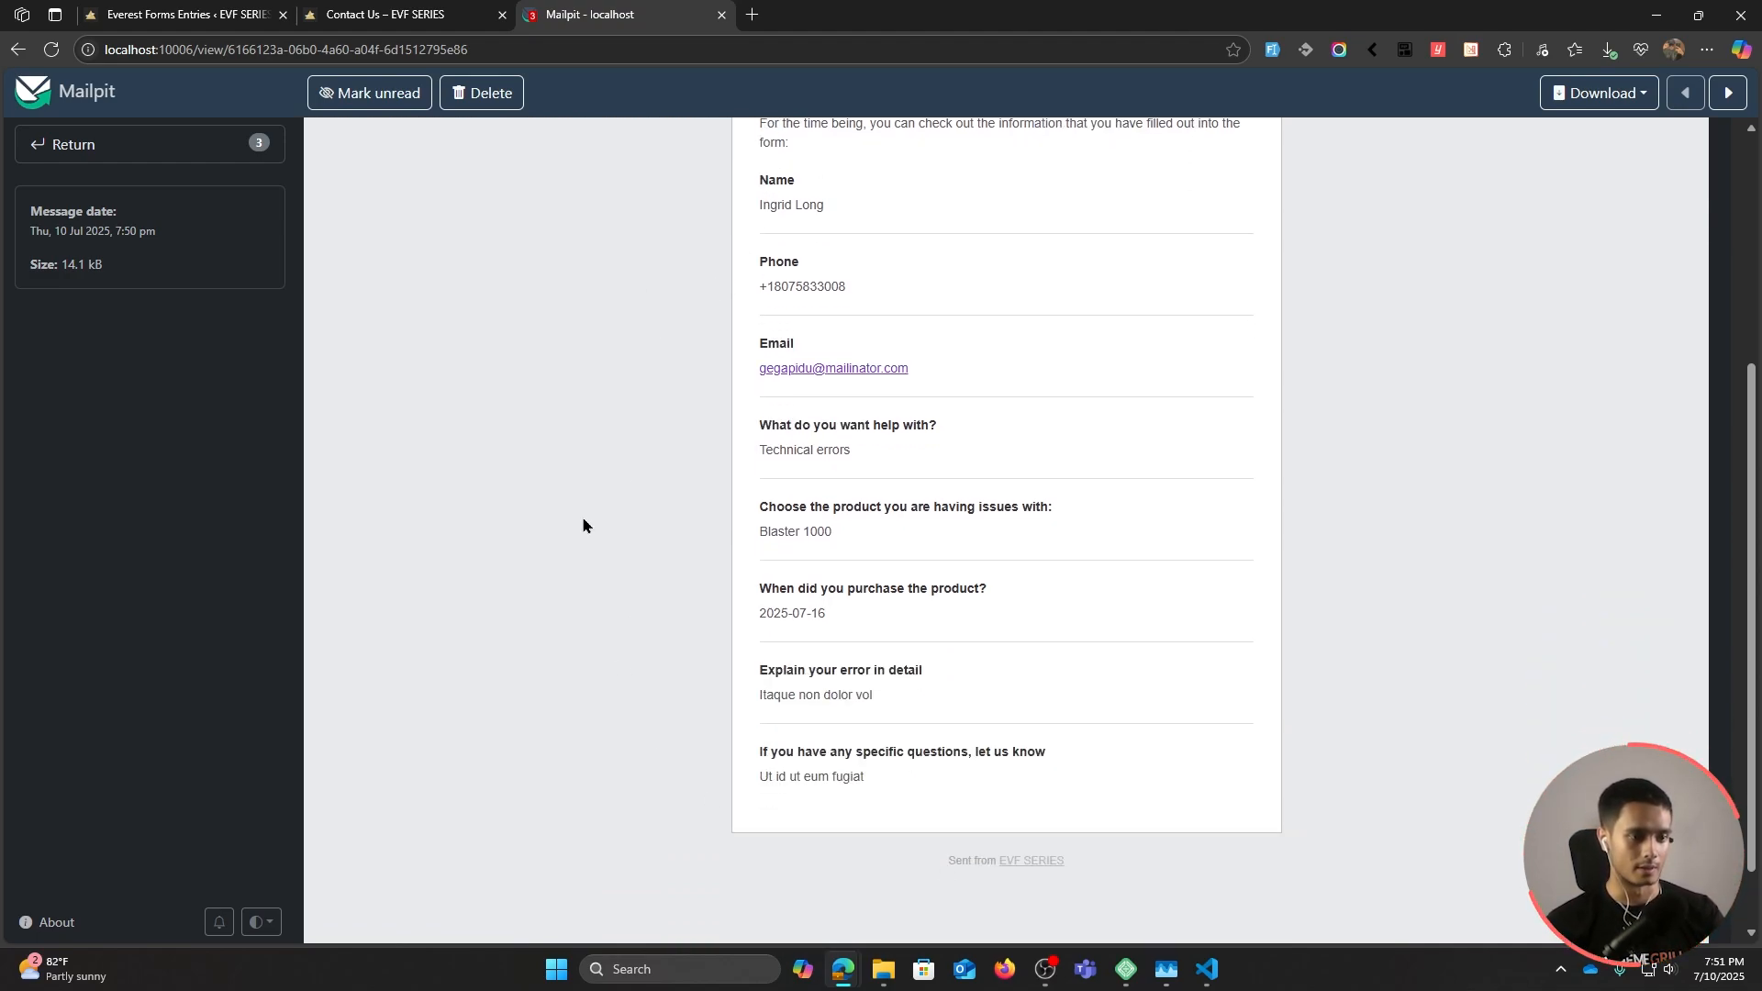
pyautogui.scroll(4, 994, 630)
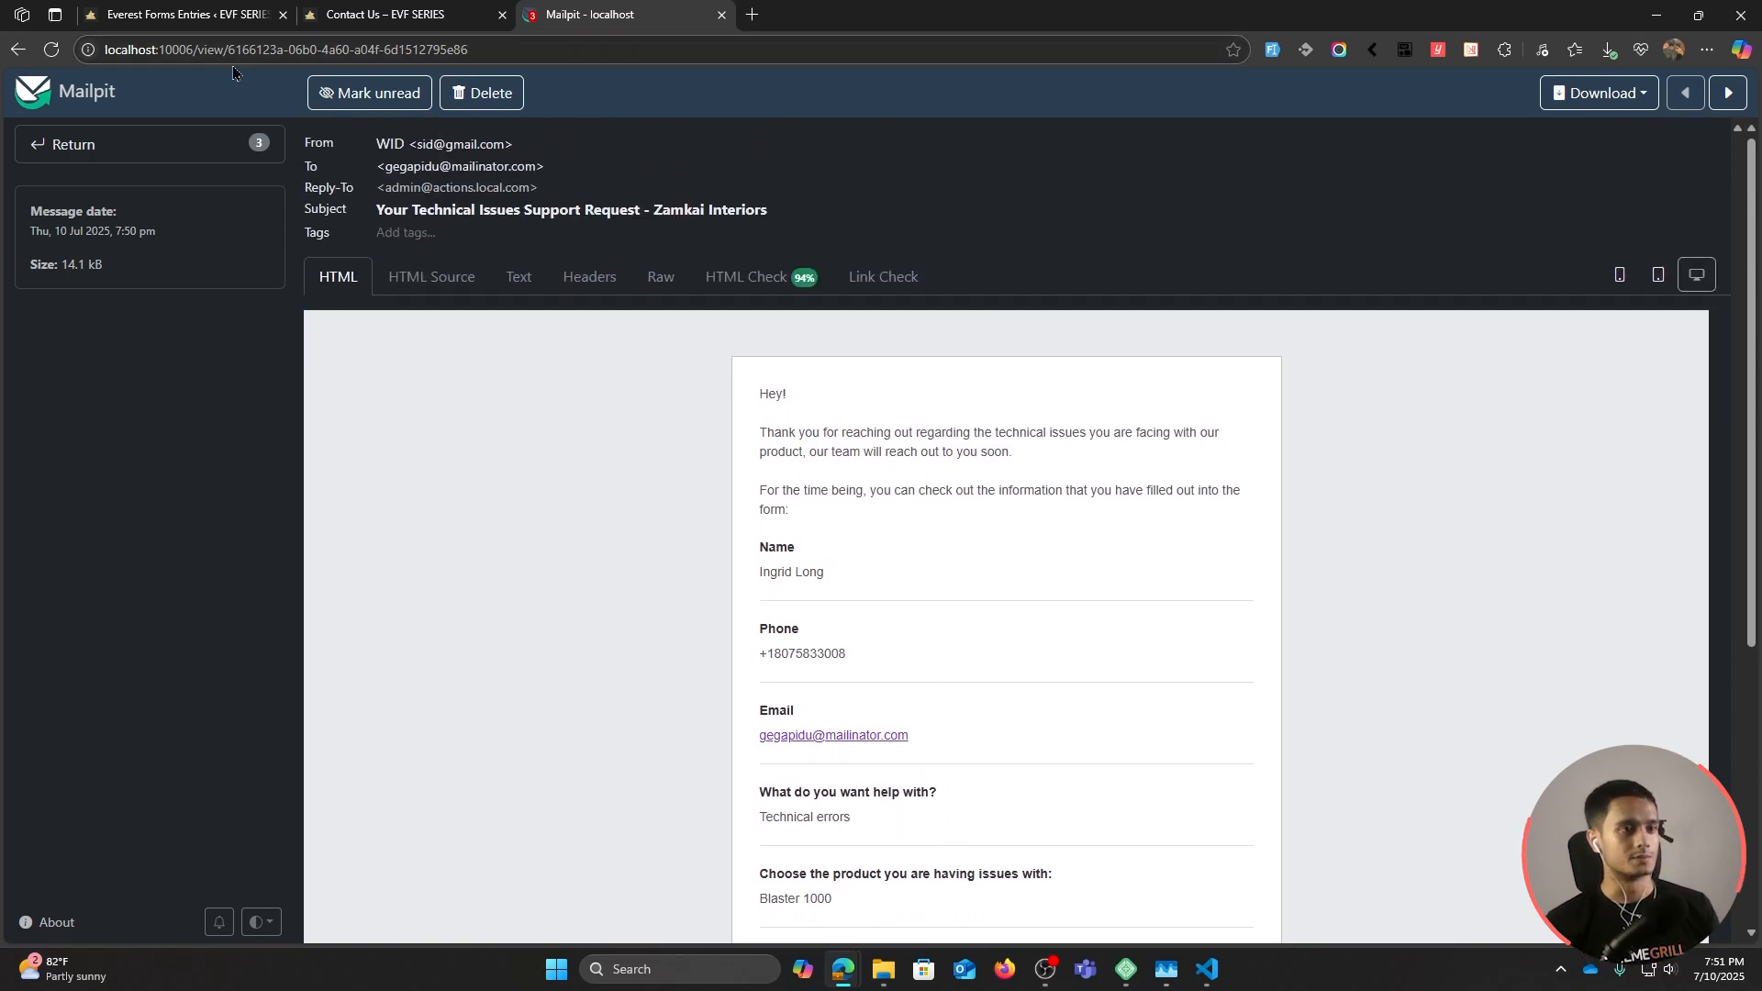
# Step: Return to the Mailpit inbox and switch back to the Everest Forms entry view
pyautogui.click(57, 147)
pyautogui.click(390, 13)
pyautogui.click(246, 10)
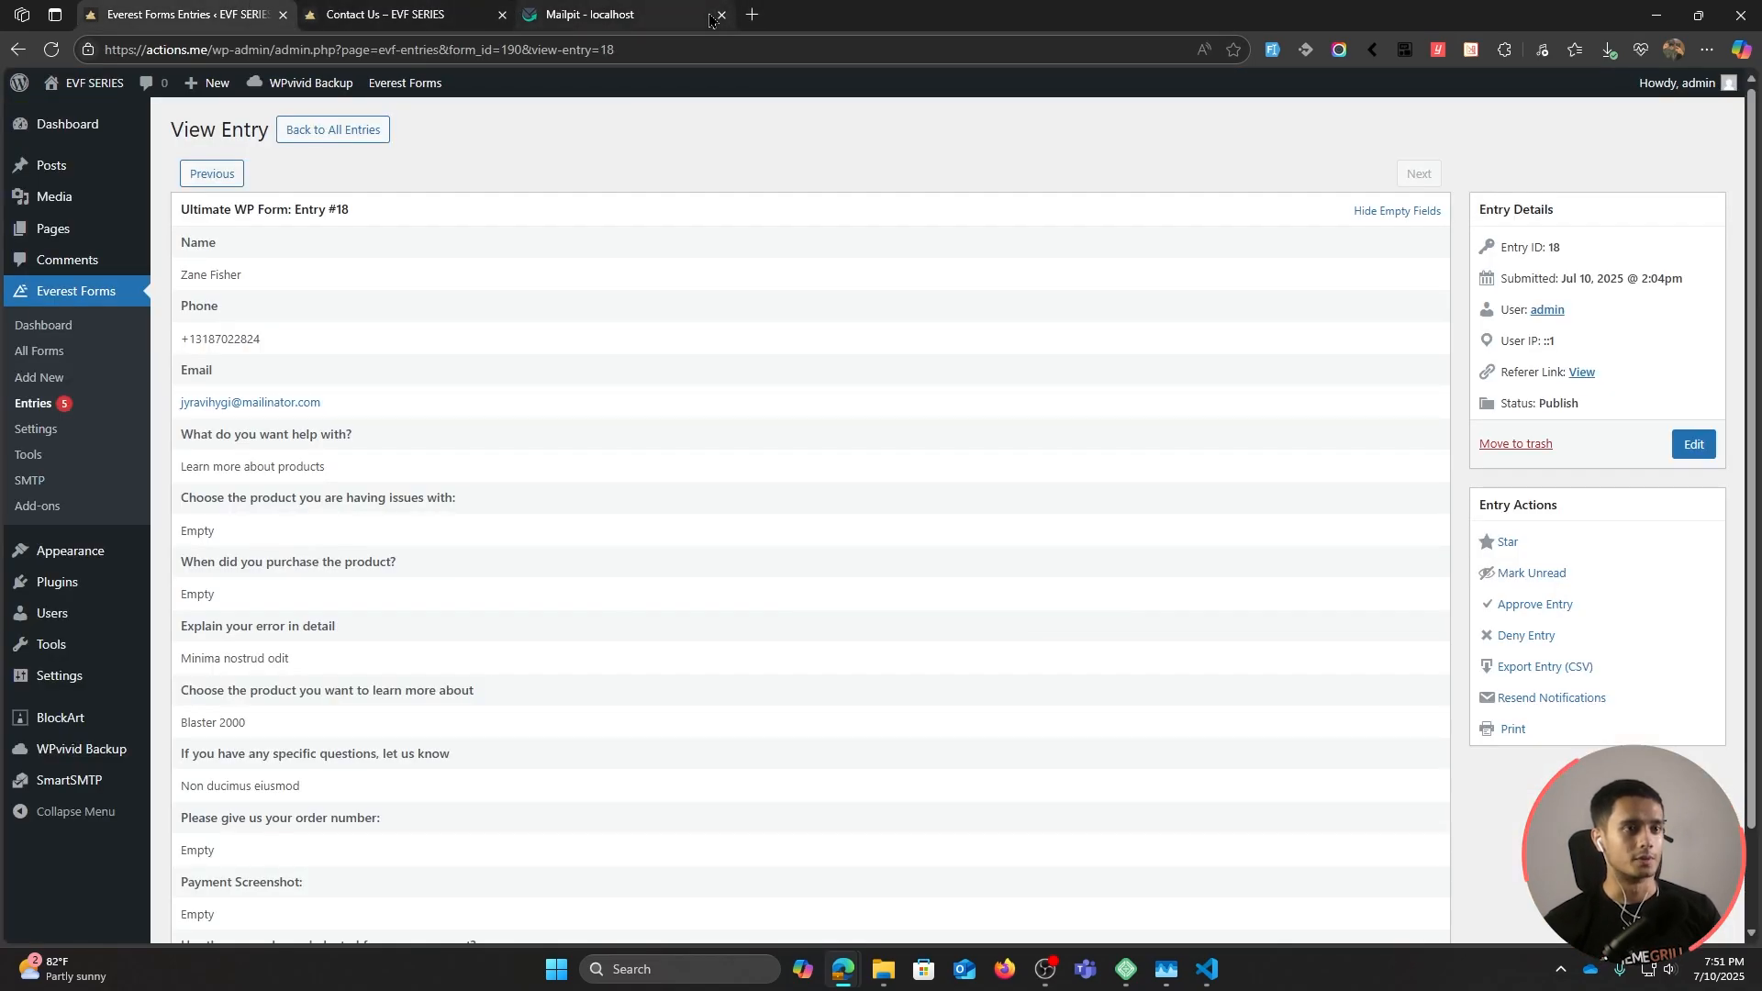
# Step: Close the Mailpit and Contact Us tabs and open Ultimate WP Form in the Form Designer
pyautogui.click(721, 15)
pyautogui.click(444, 23)
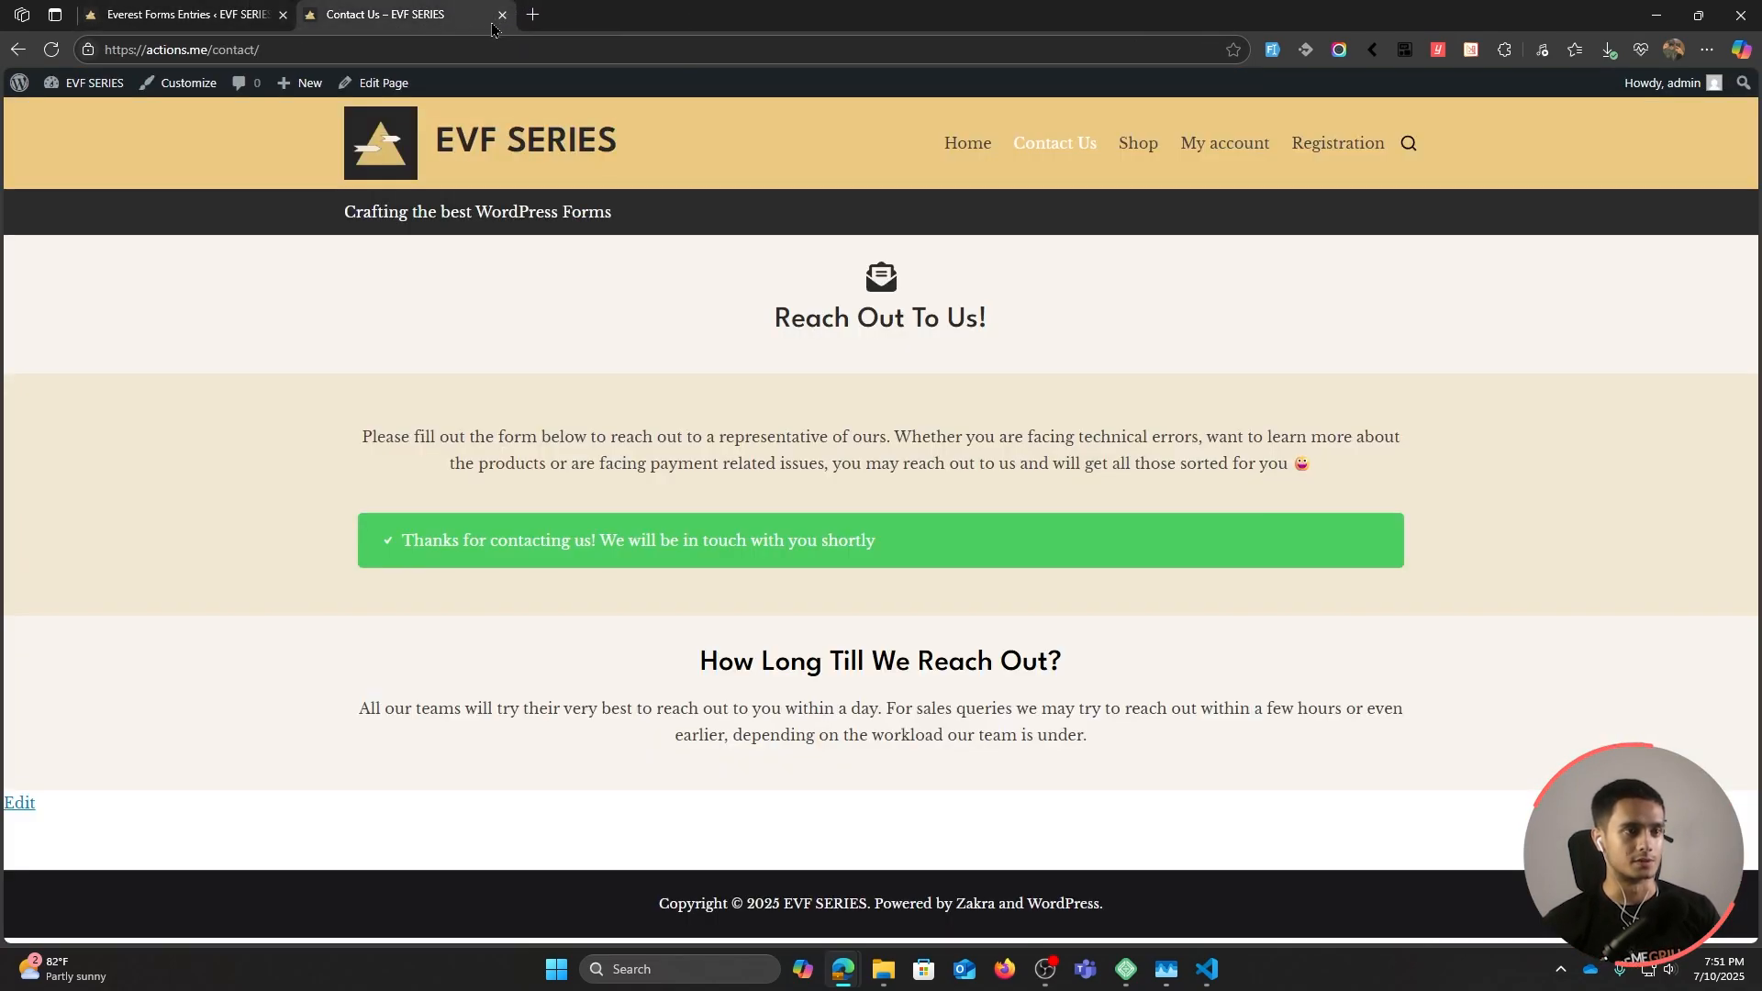
pyautogui.press('F5')
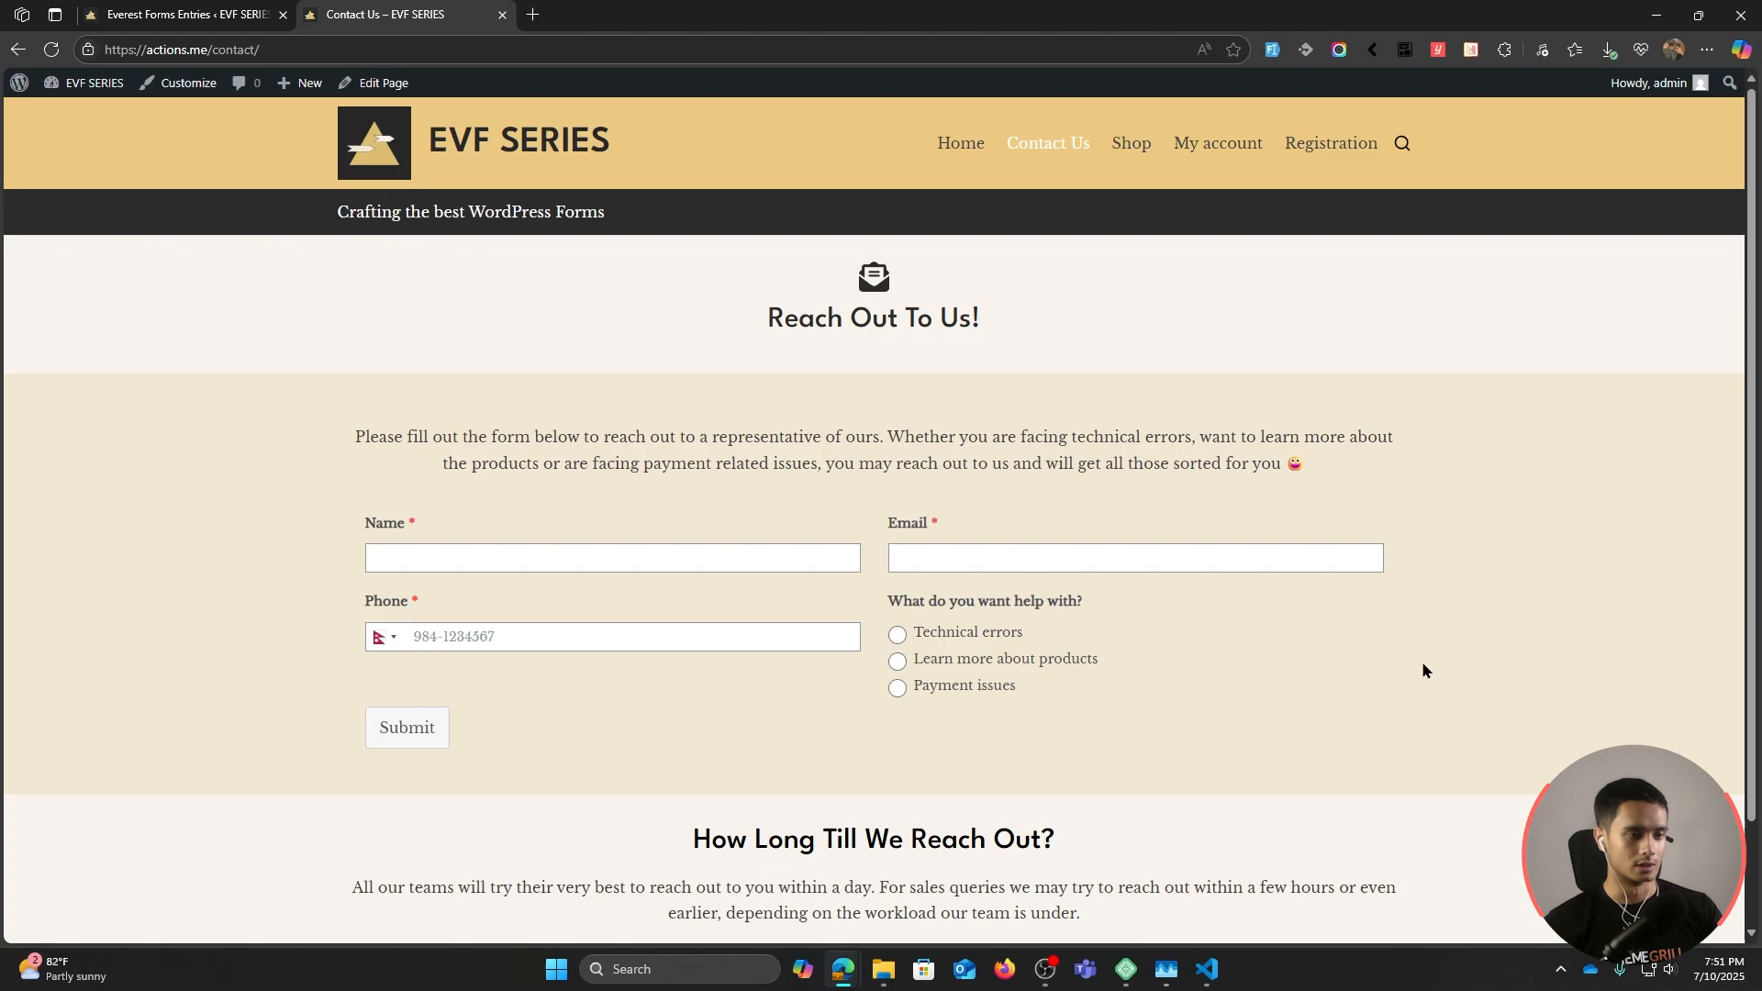
pyautogui.hotkey('ctrl', 'w')
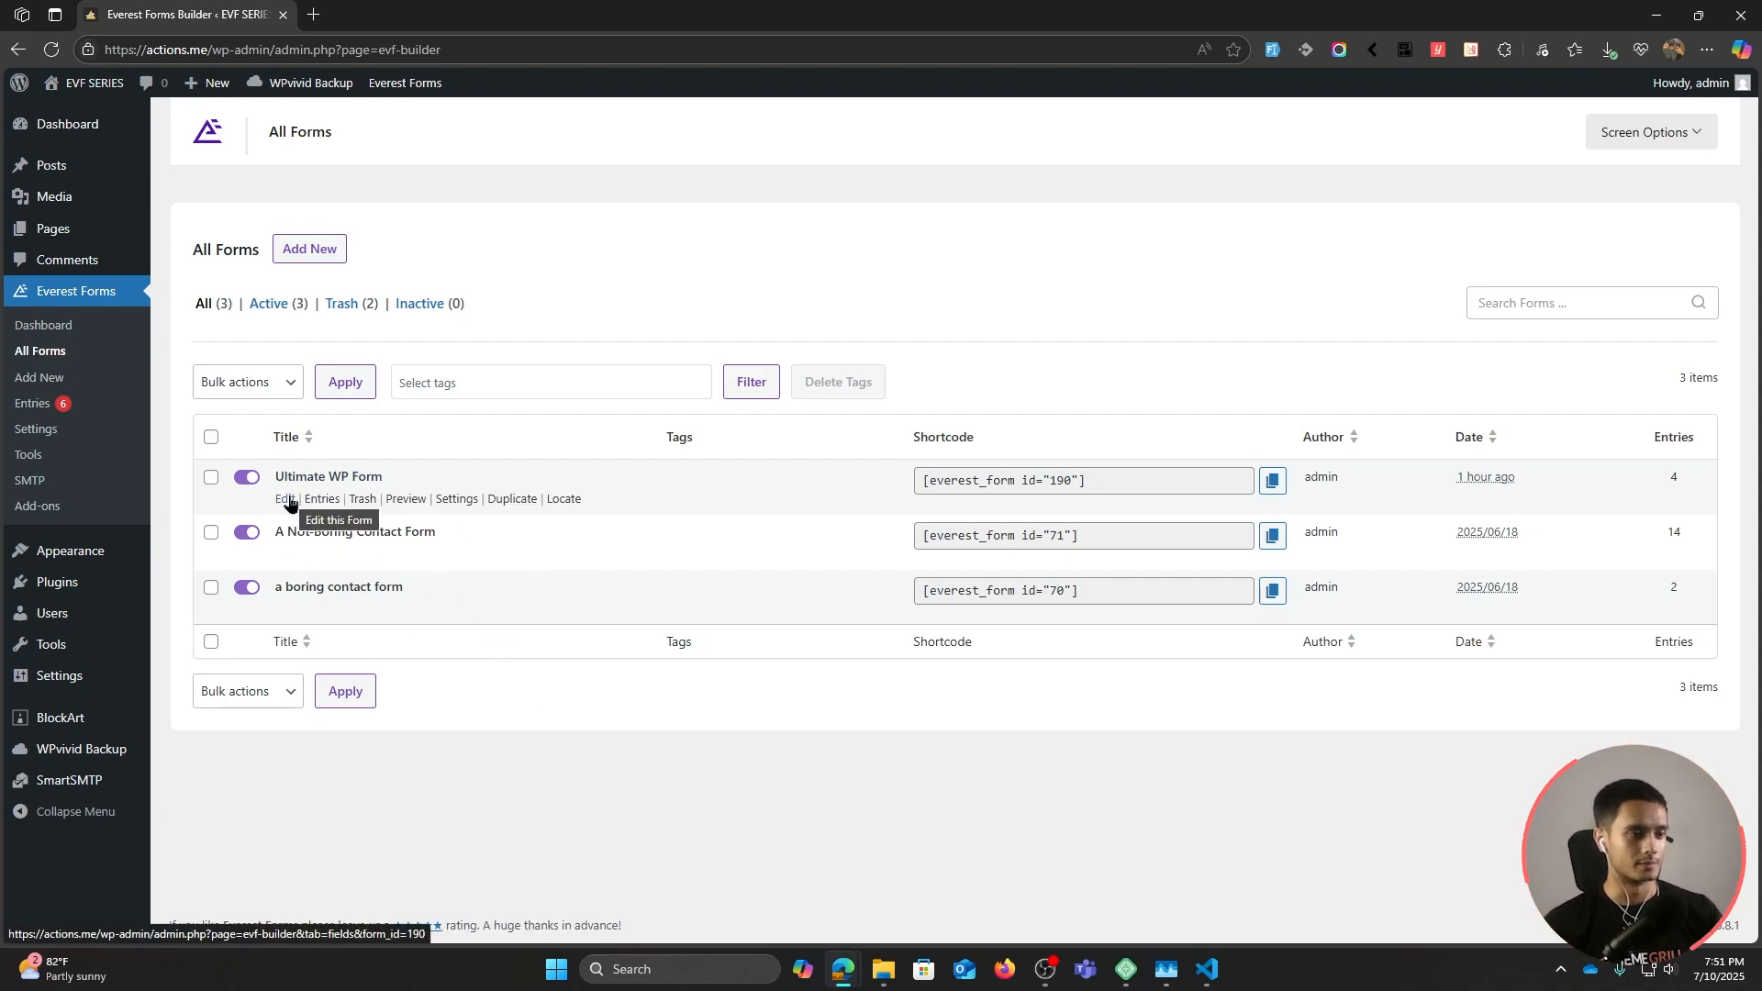
pyautogui.click(286, 500)
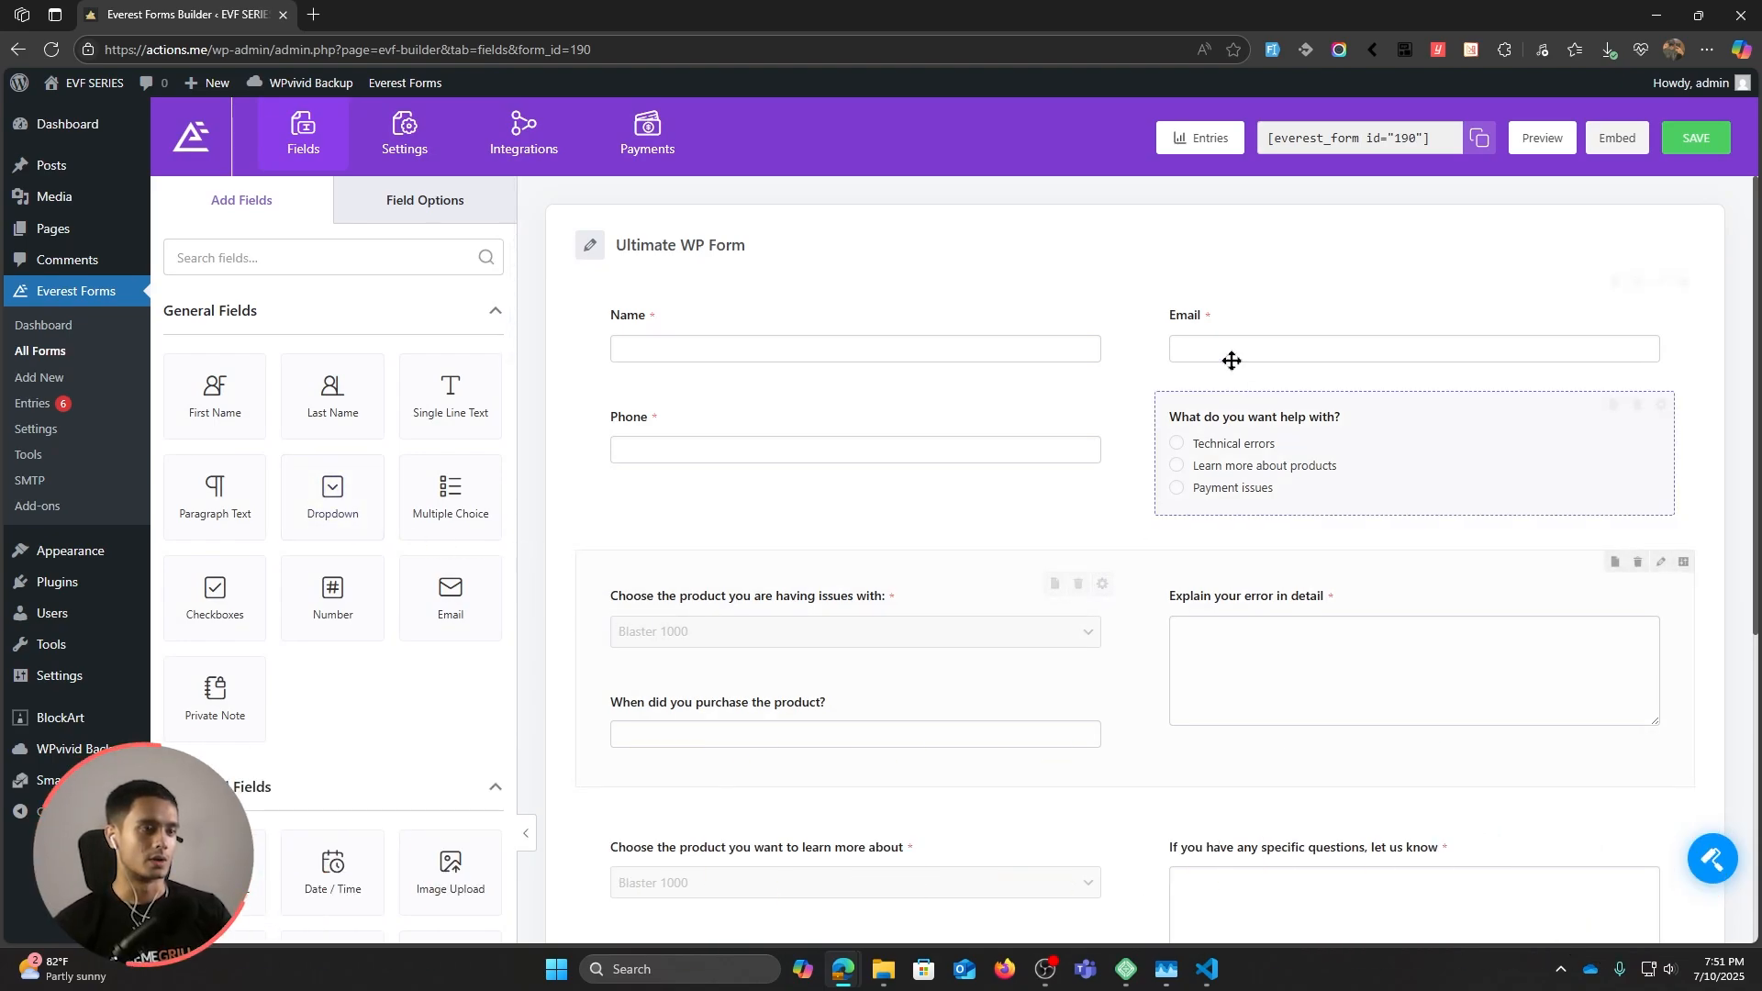
pyautogui.click(1729, 867)
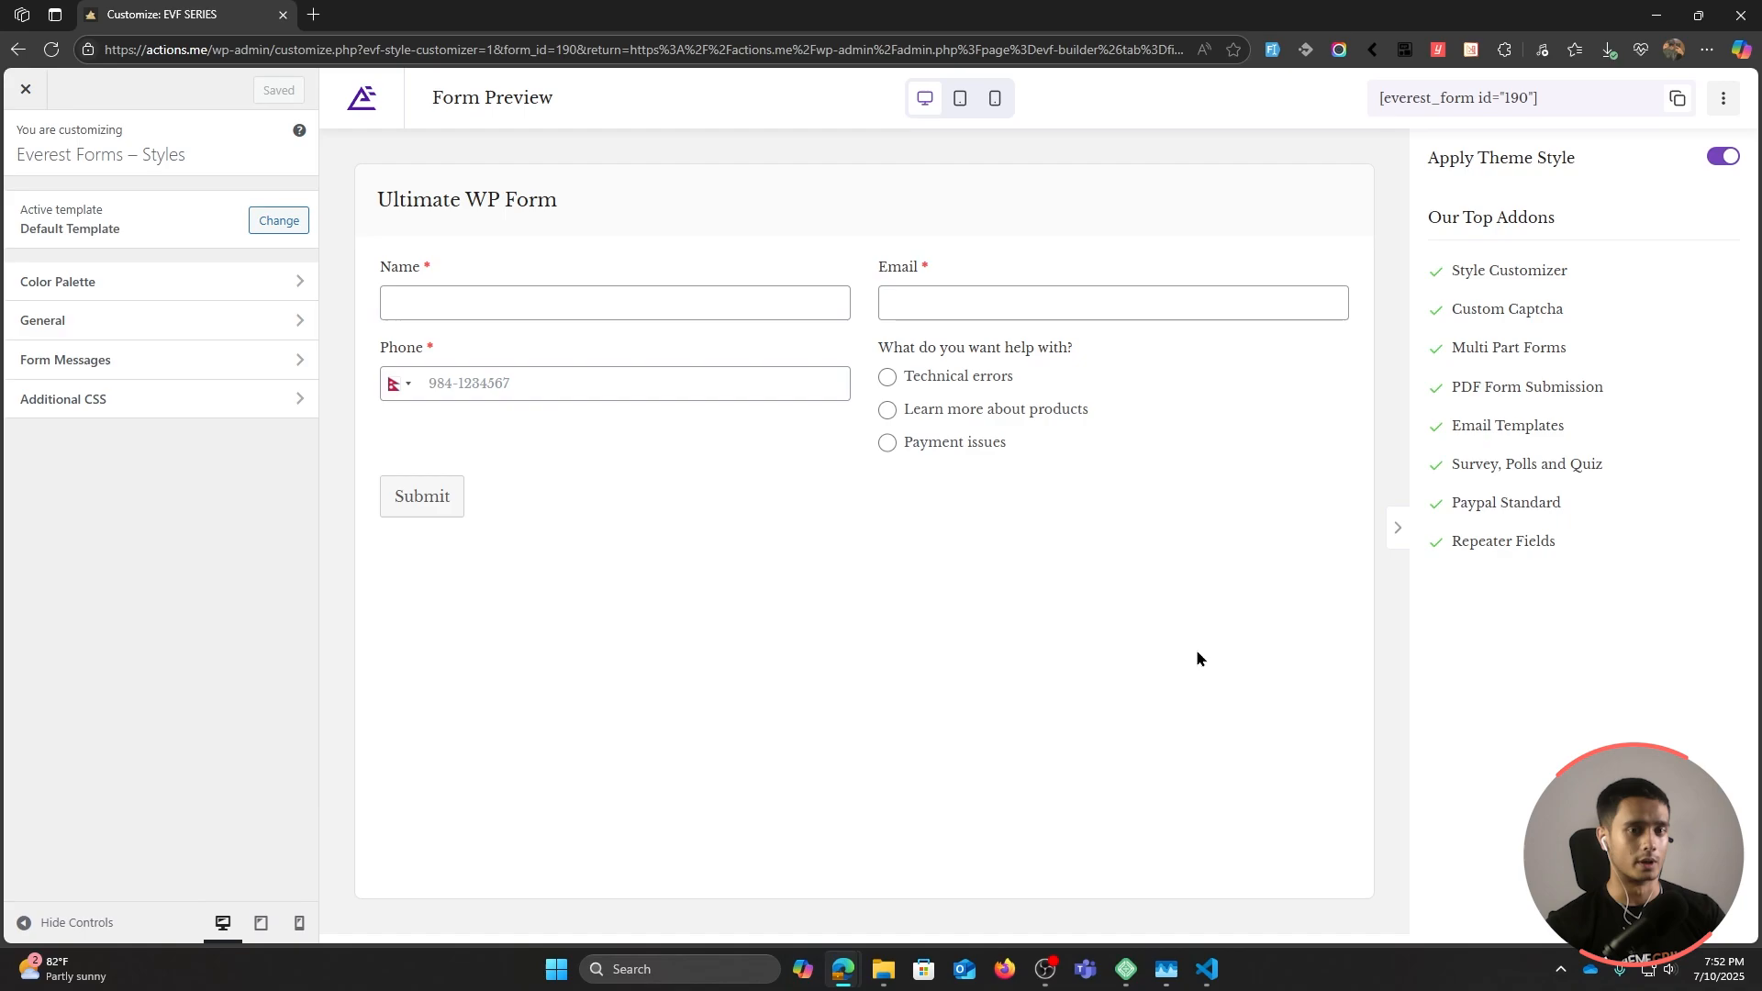
# Step: Apply the Earthy Warm palette and compare the form with the live Contact page
pyautogui.click(179, 291)
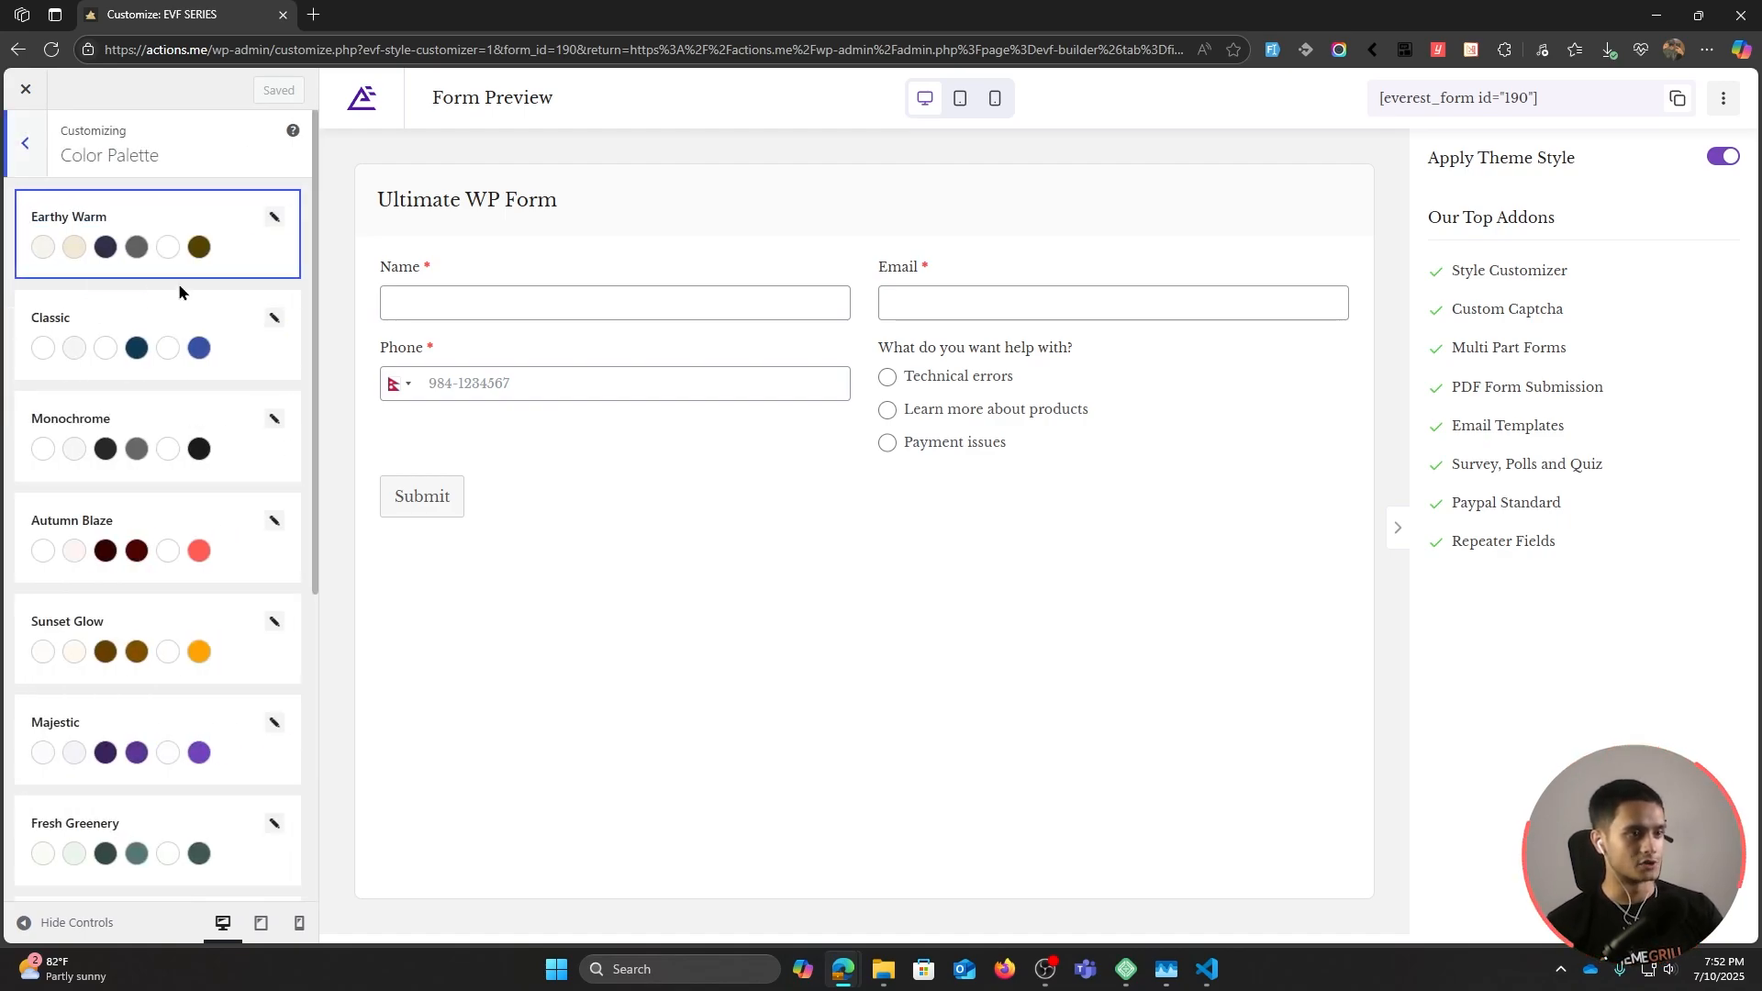
pyautogui.click(196, 221)
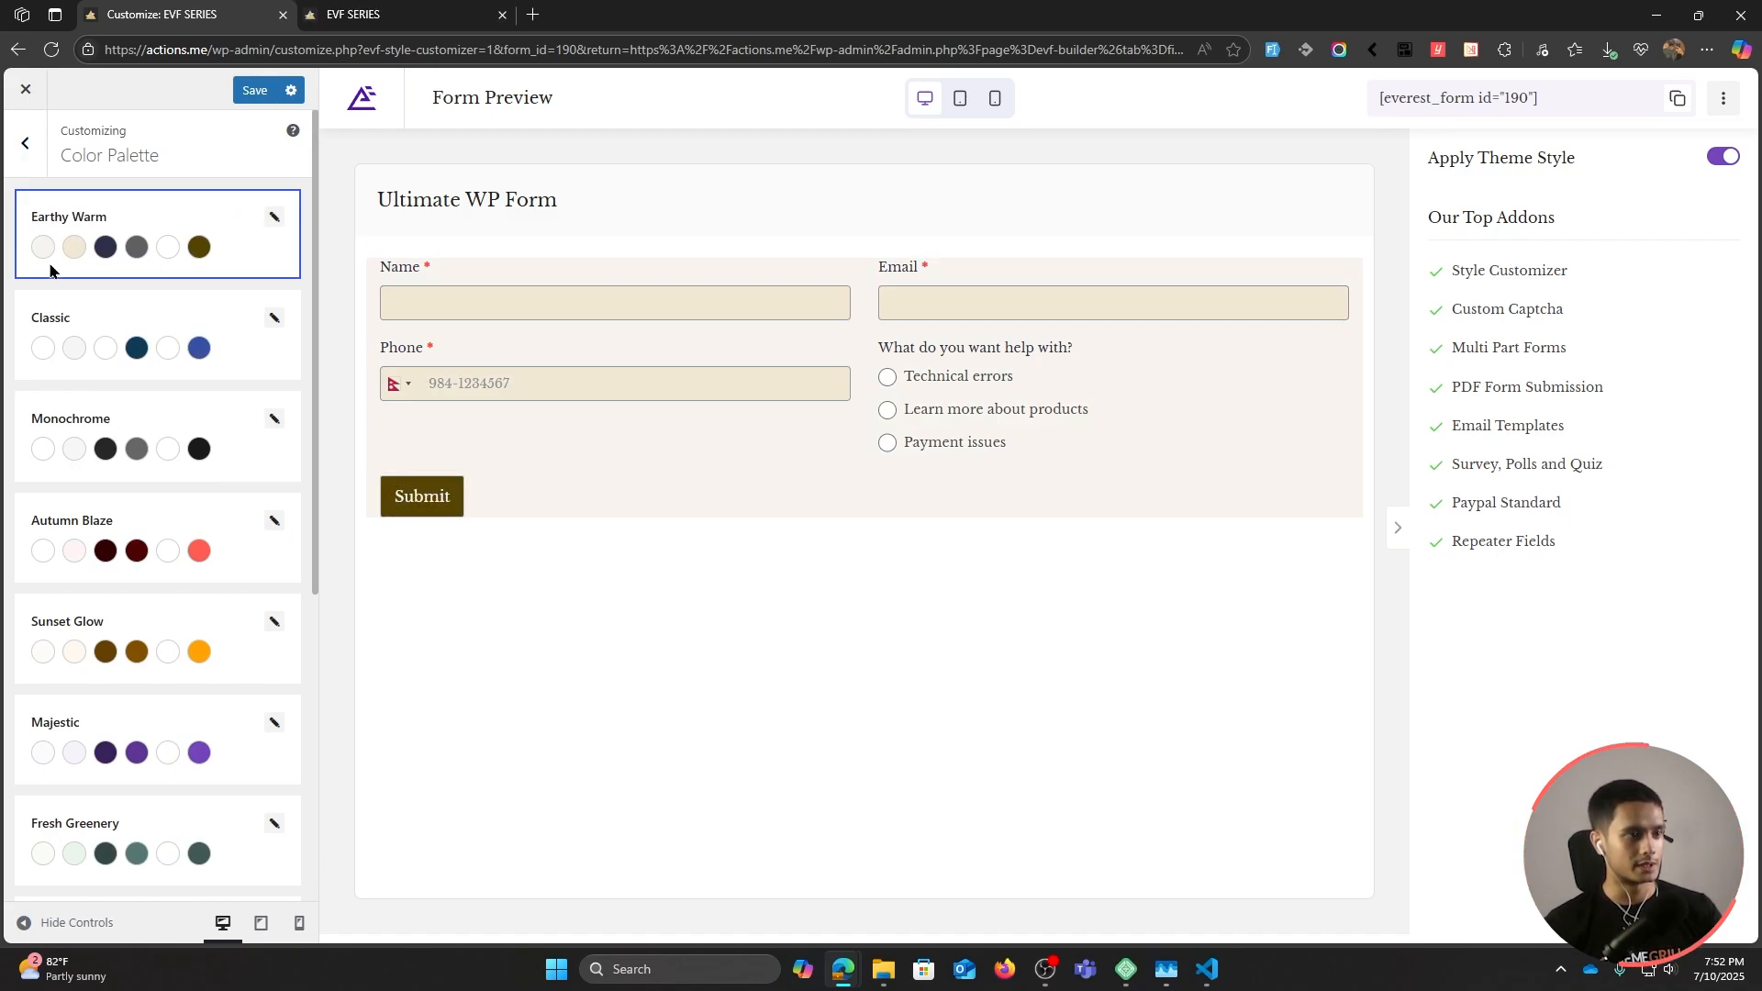
pyautogui.click(395, 15)
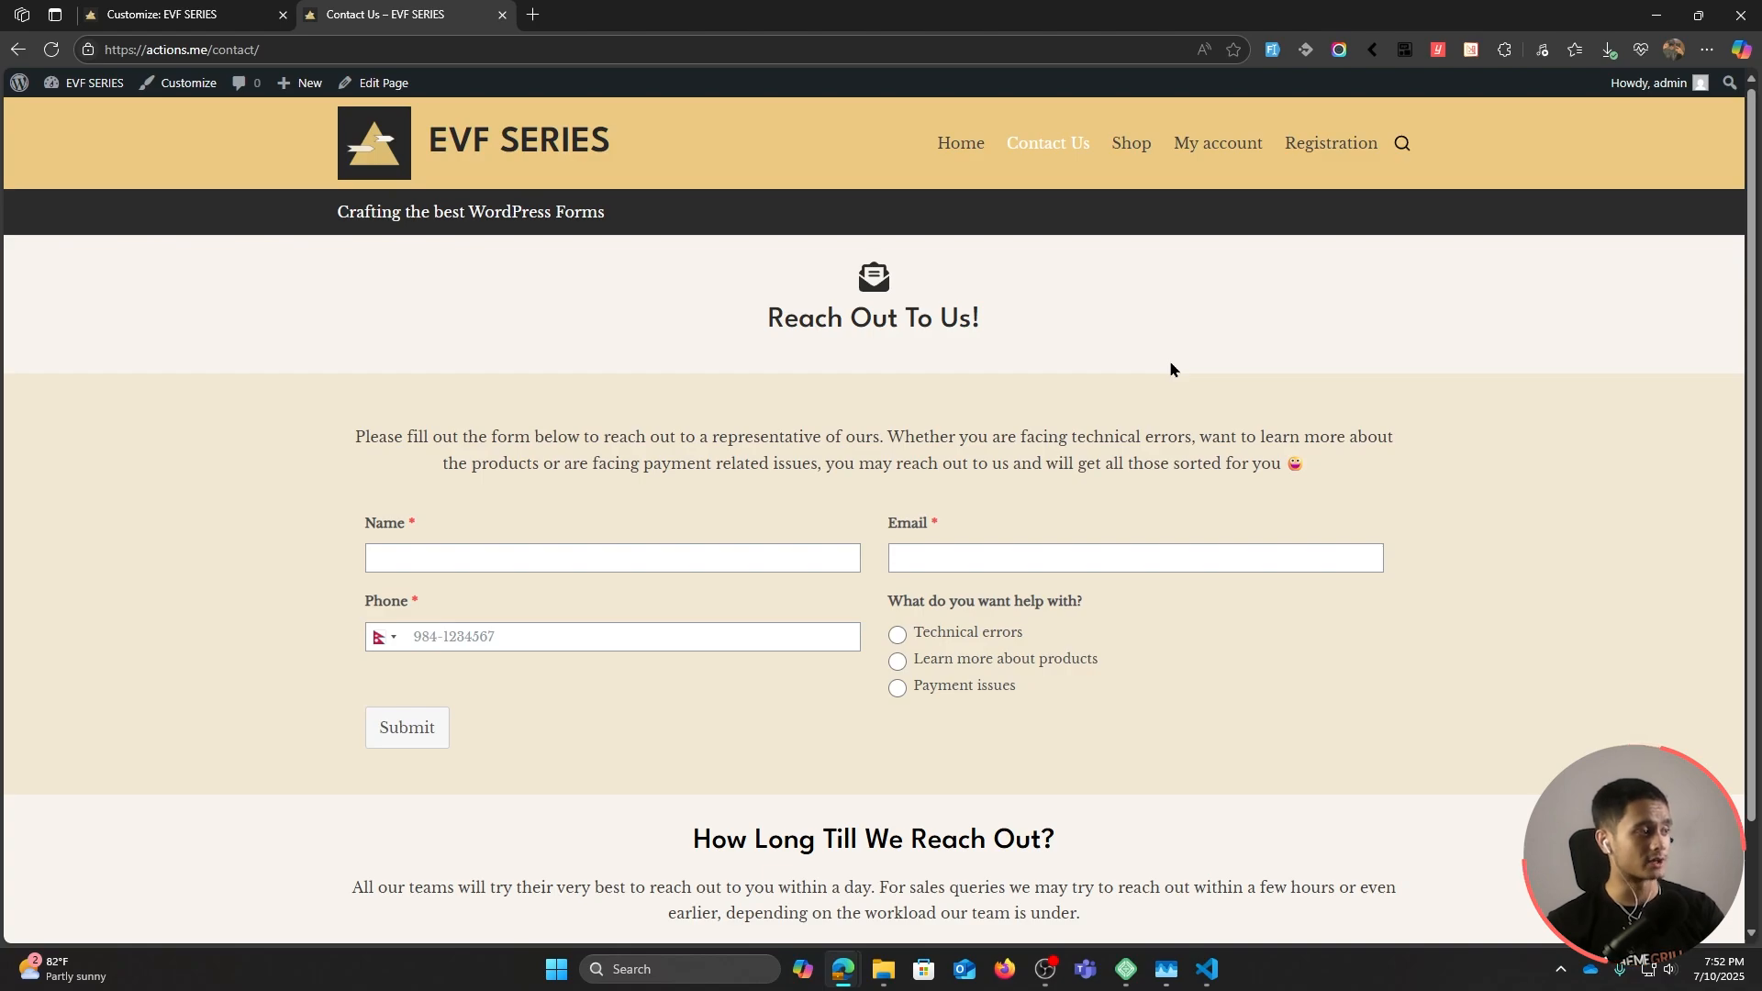
pyautogui.click(160, 9)
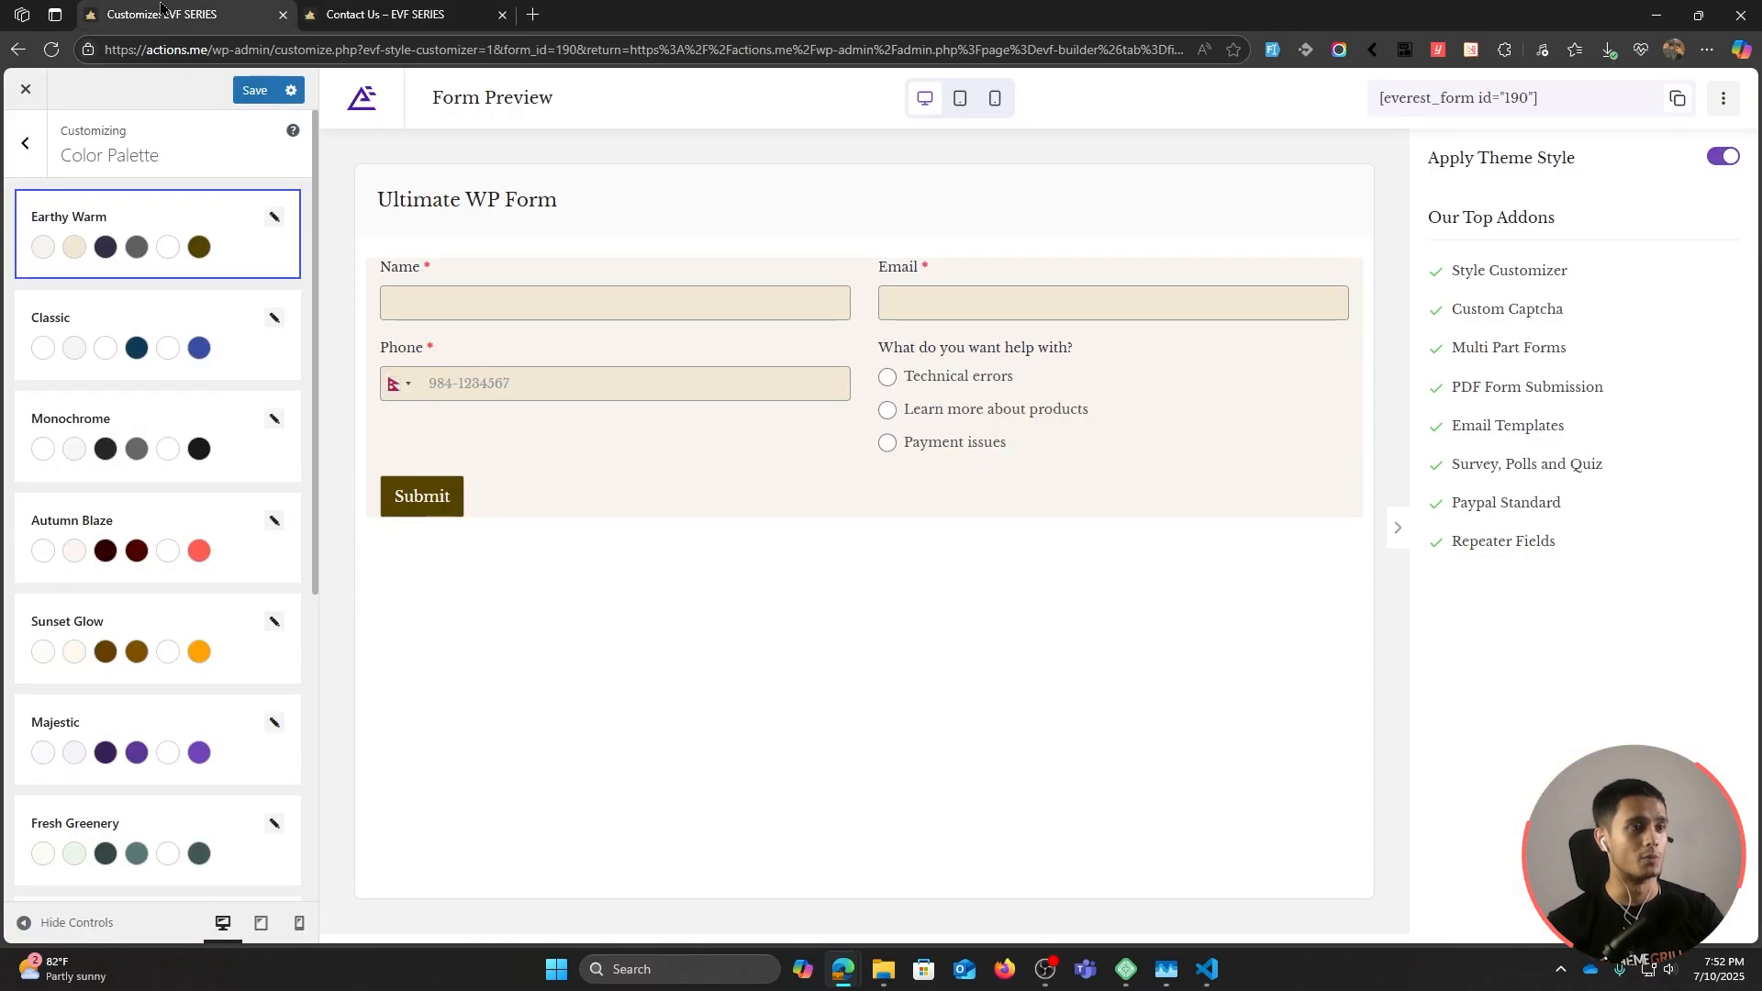
pyautogui.click(479, 11)
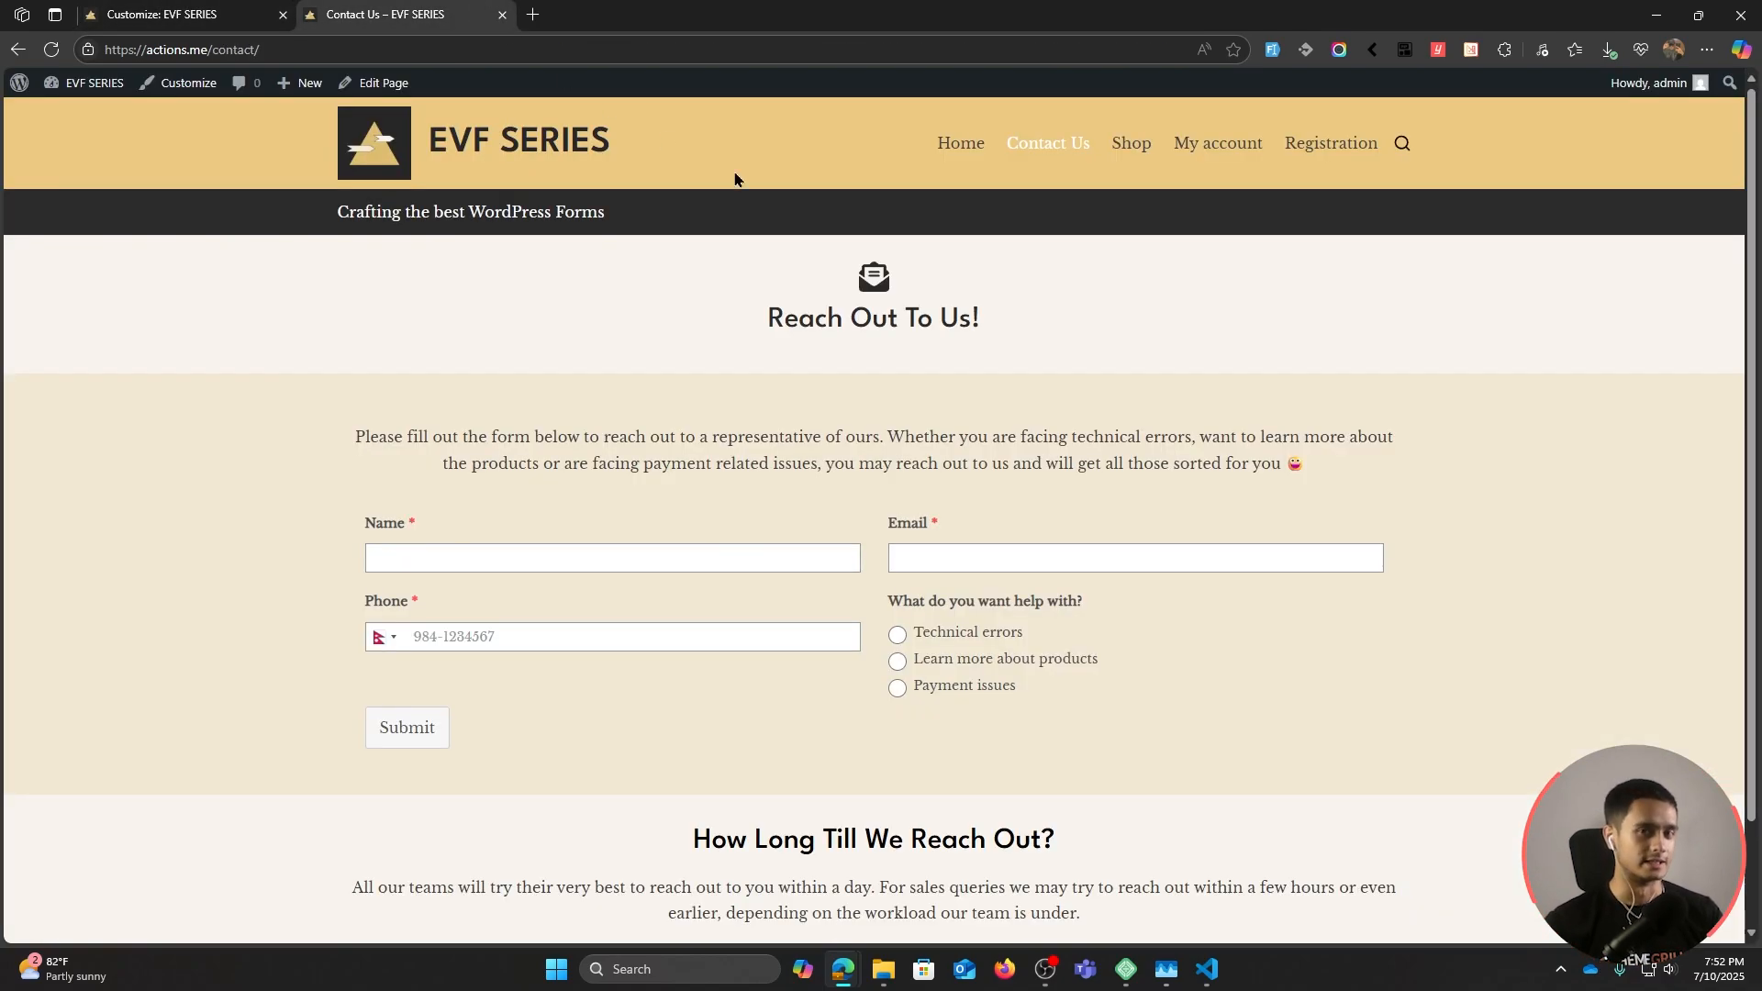
pyautogui.click(171, 13)
pyautogui.scroll(-5, 103, 574)
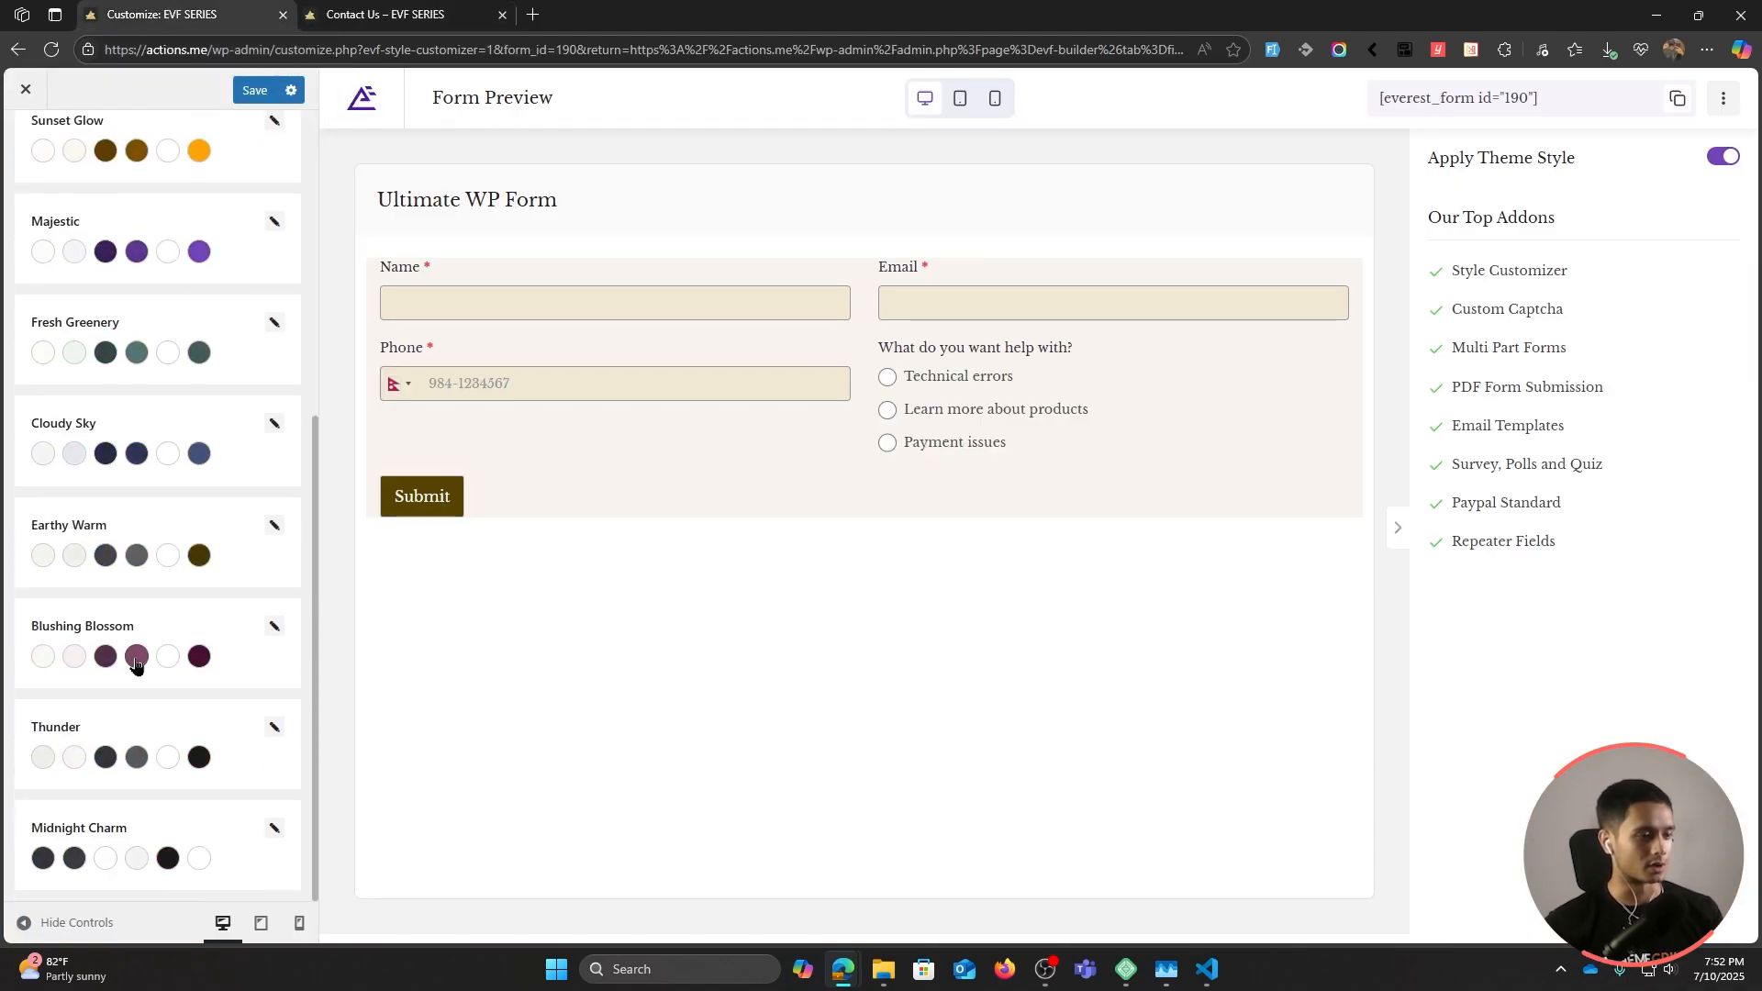
pyautogui.scroll(6, 136, 738)
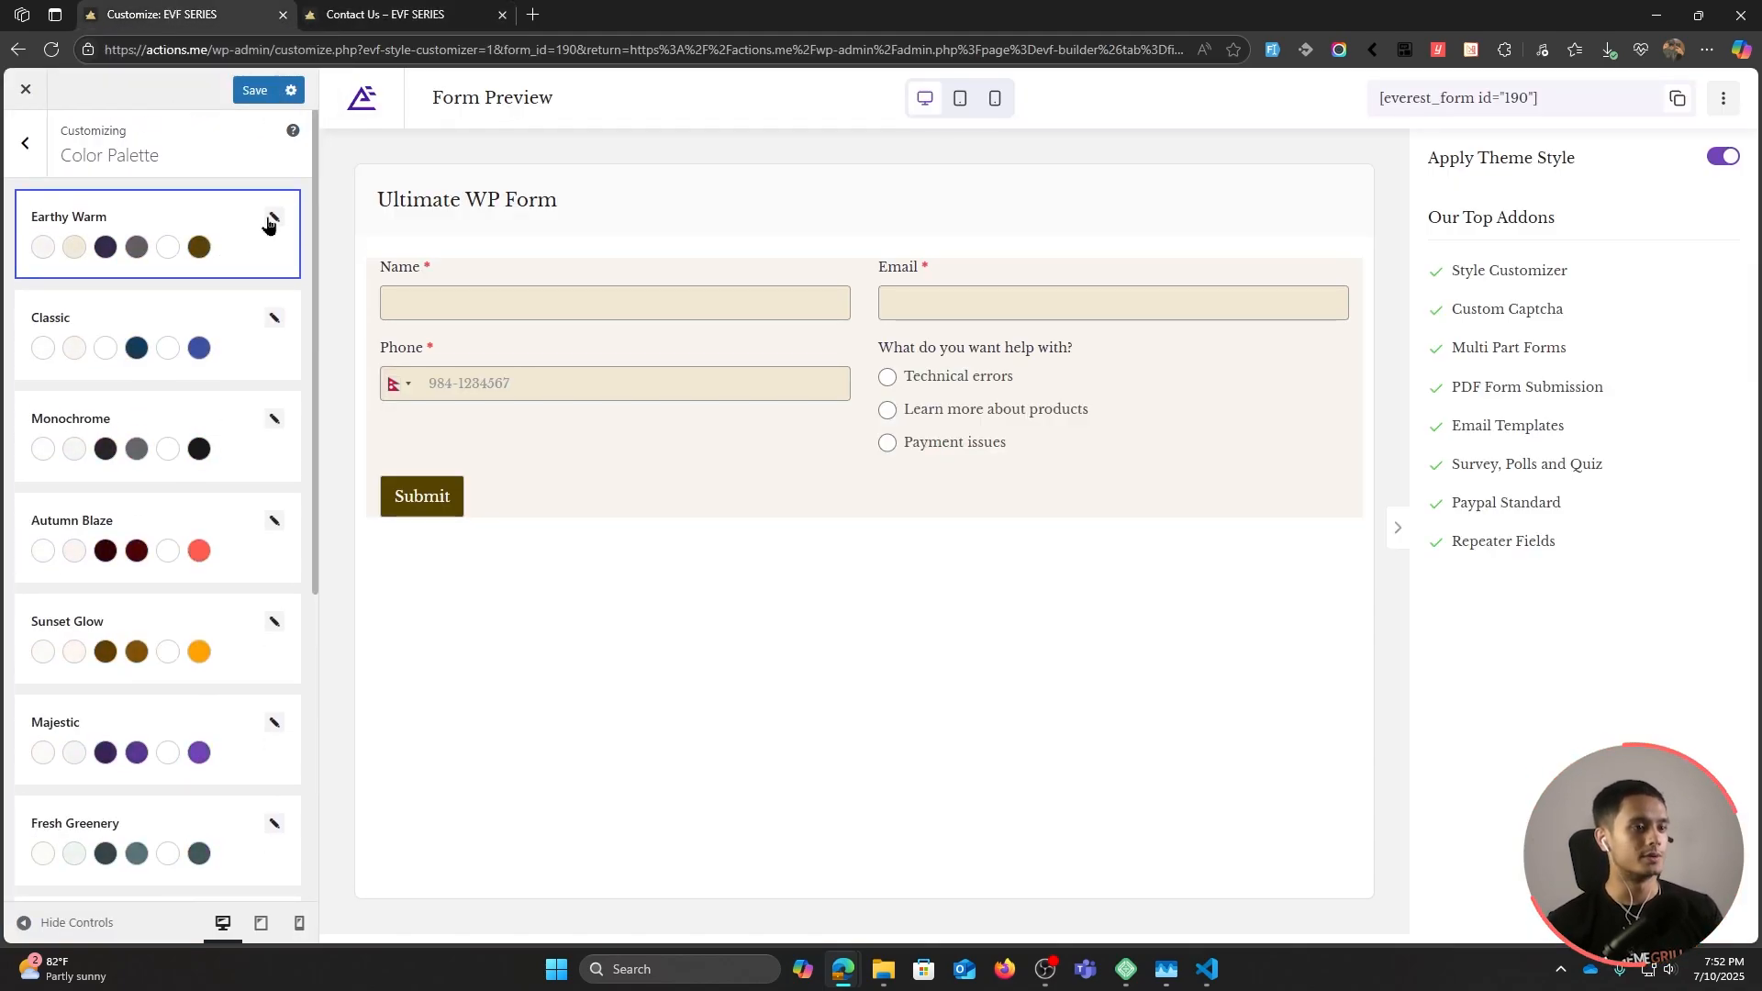
# Step: Try a grey form background and a blue Submit button in the palette, then clear both
pyautogui.click(275, 218)
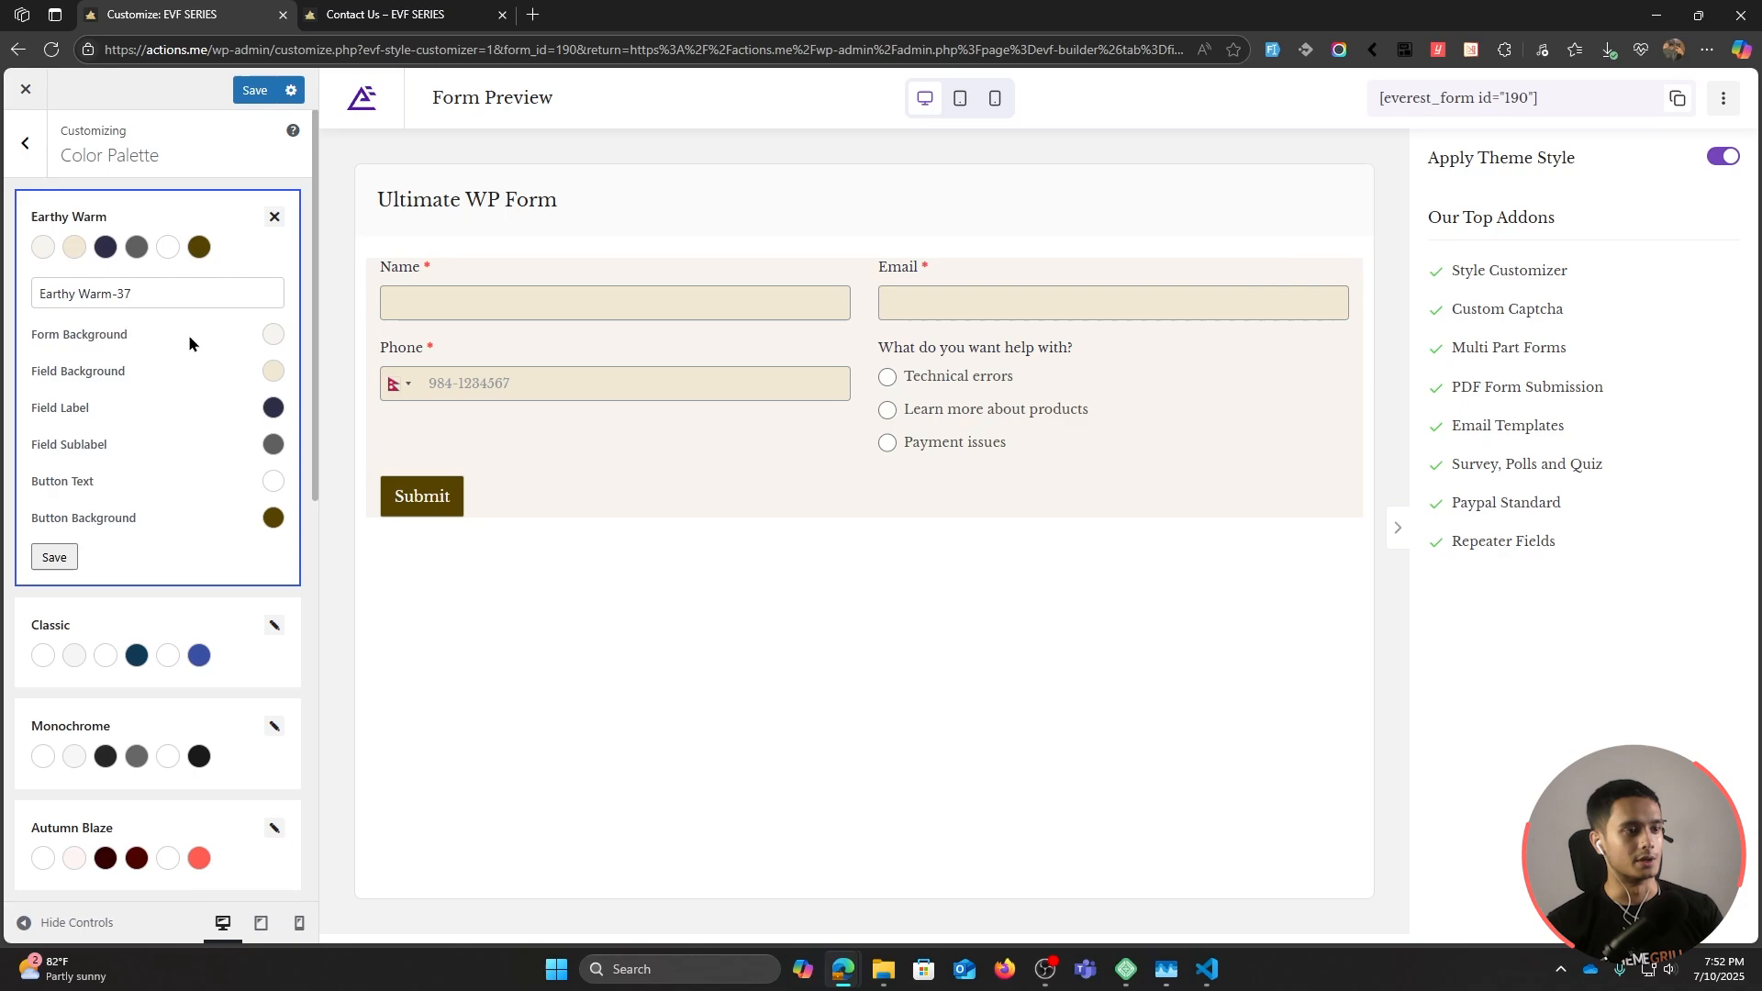
pyautogui.click(273, 336)
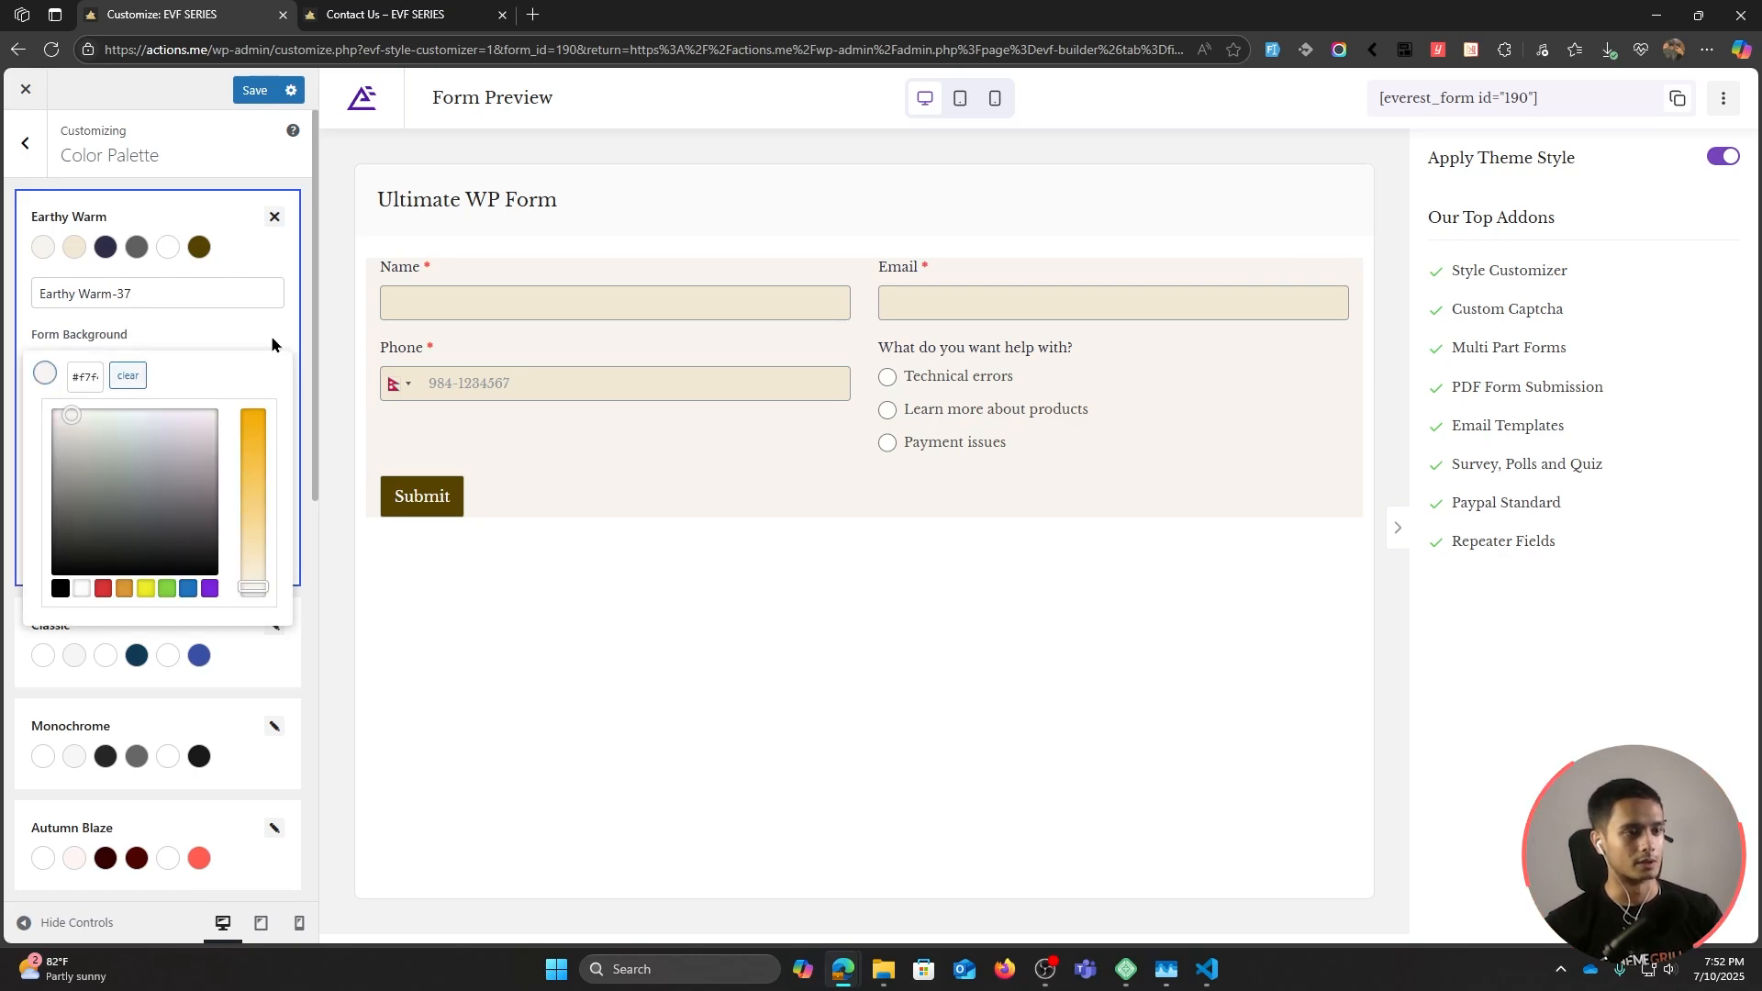
pyautogui.click(146, 447)
pyautogui.click(127, 375)
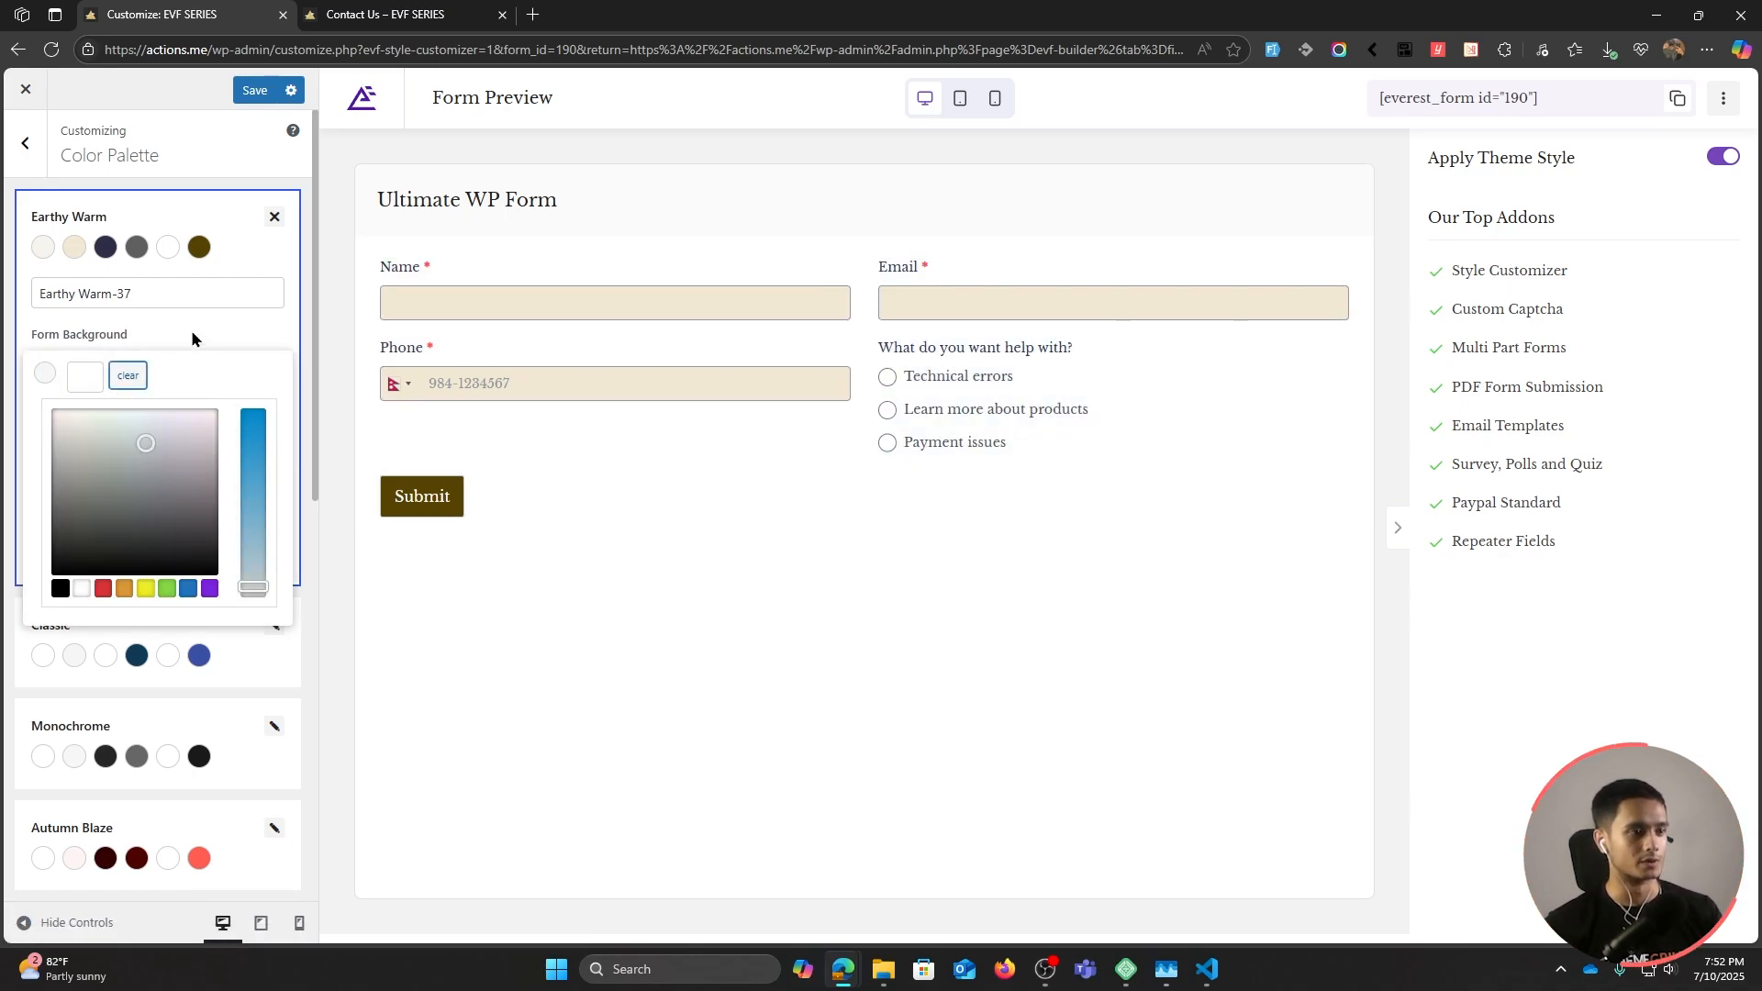
pyautogui.click(191, 328)
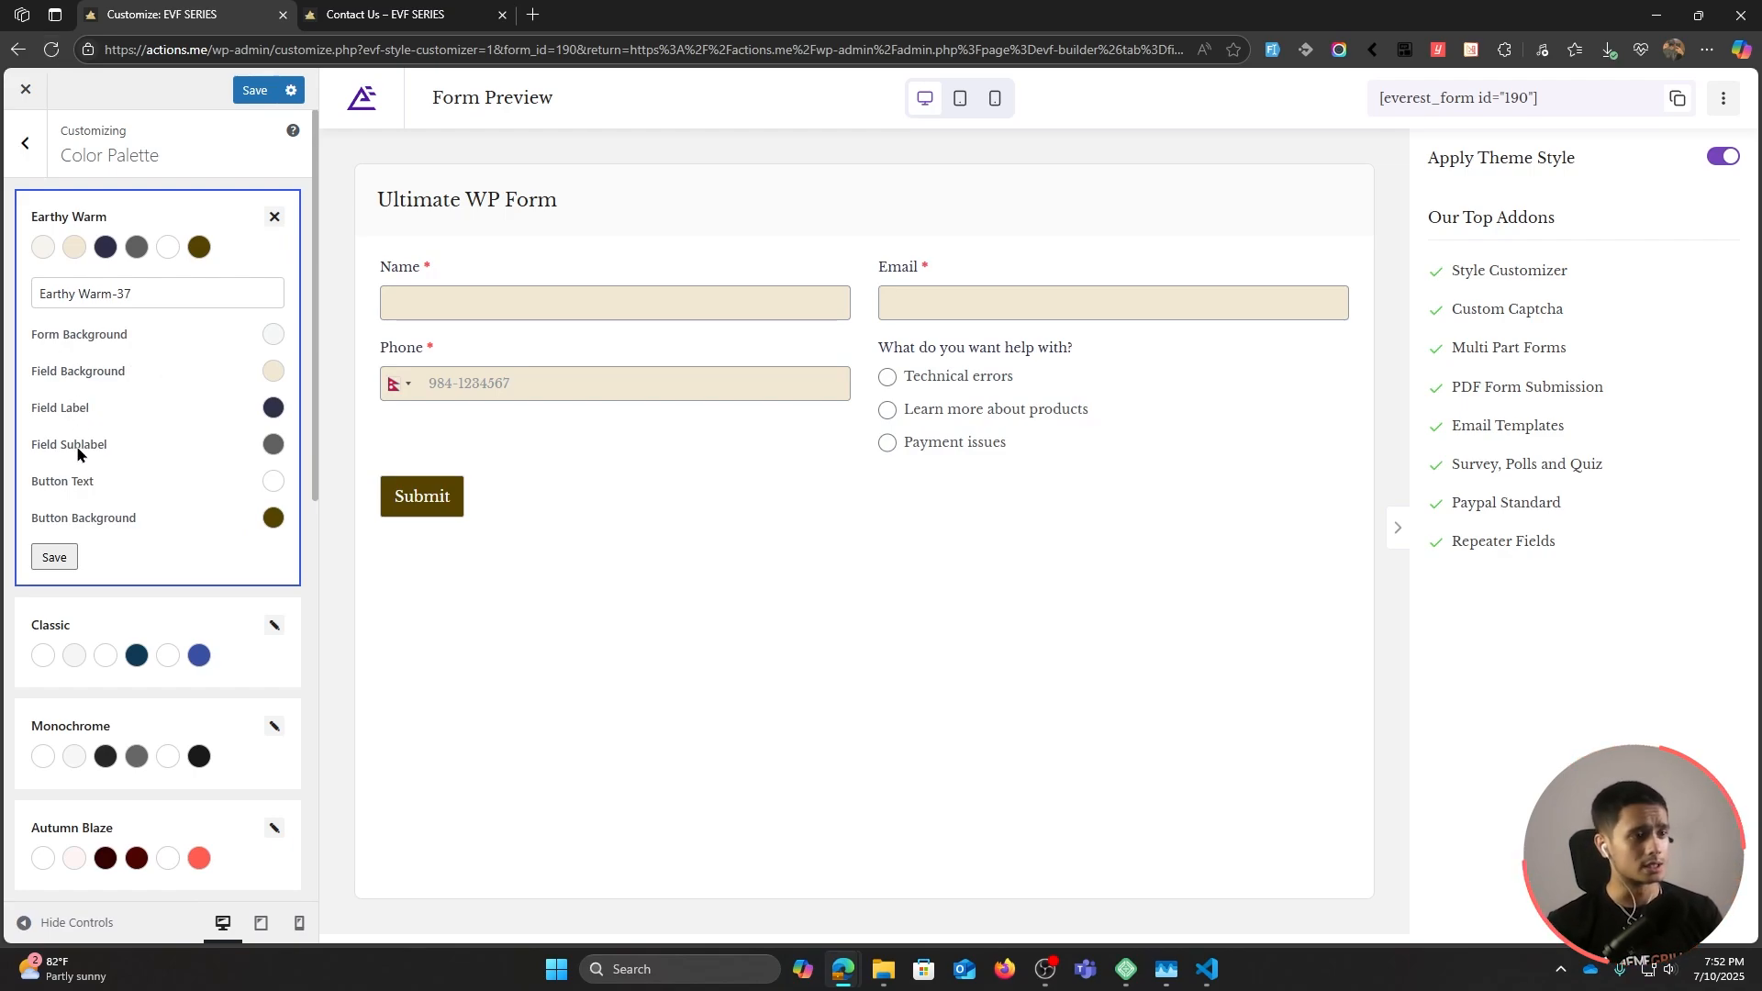
pyautogui.click(271, 518)
pyautogui.click(160, 649)
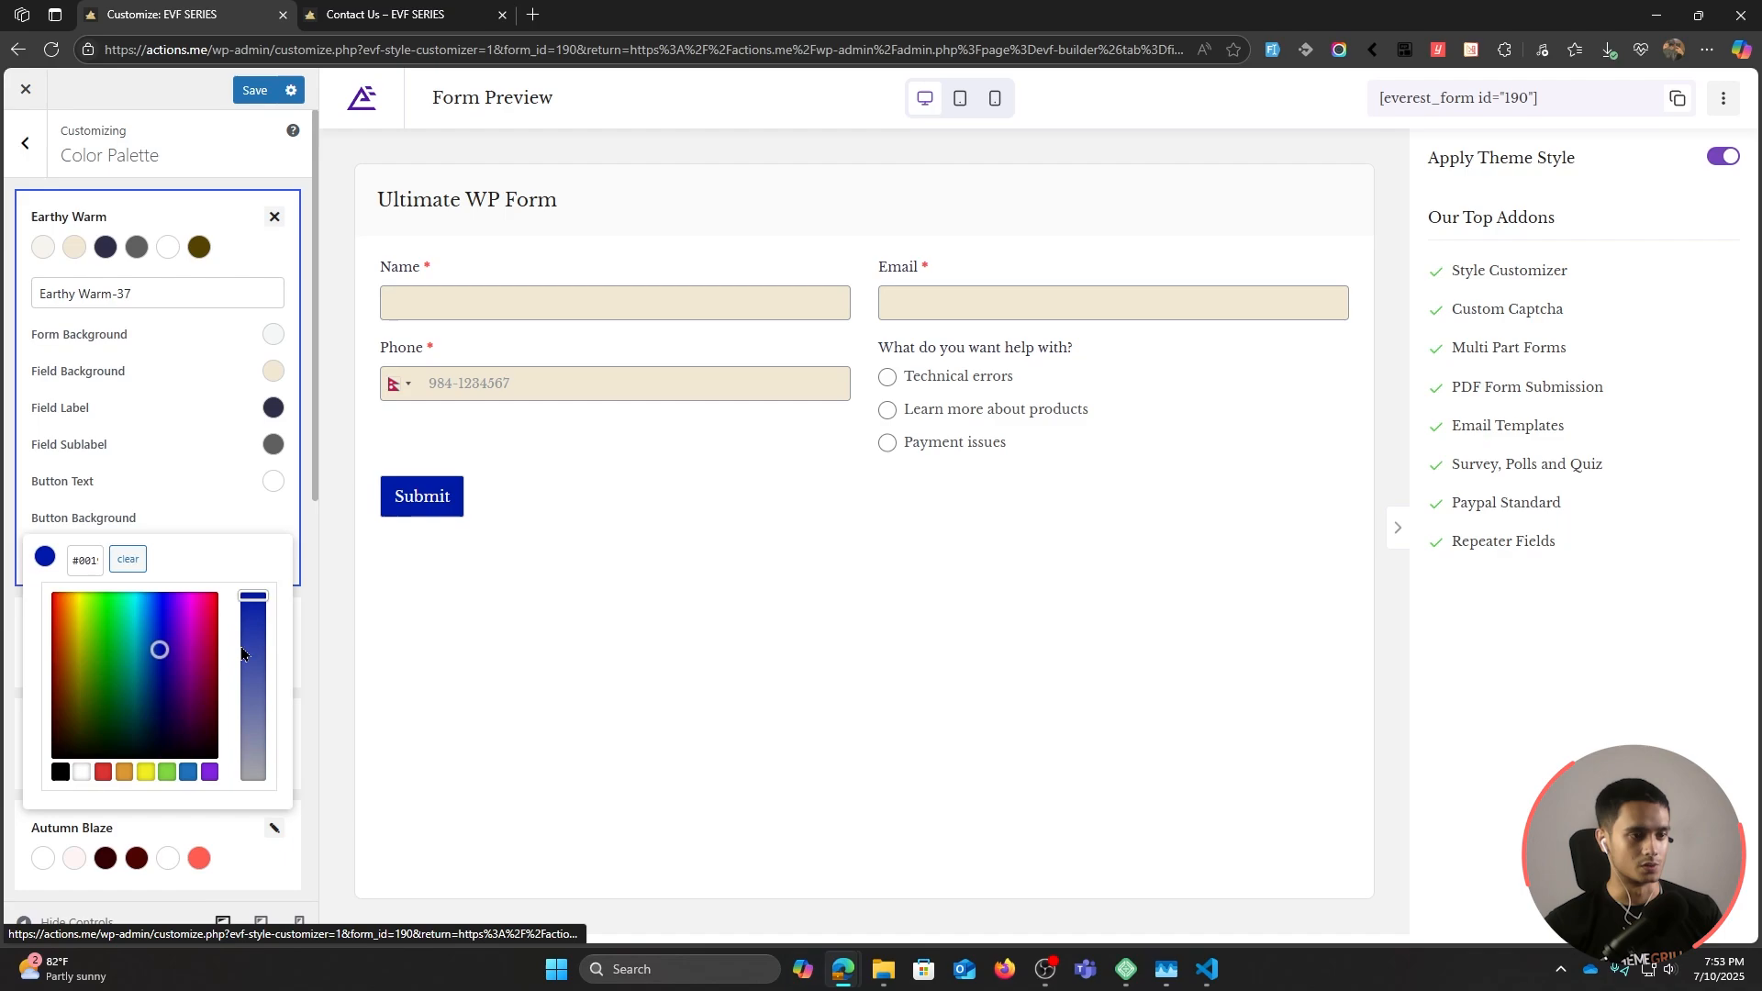
pyautogui.click(127, 560)
pyautogui.click(162, 519)
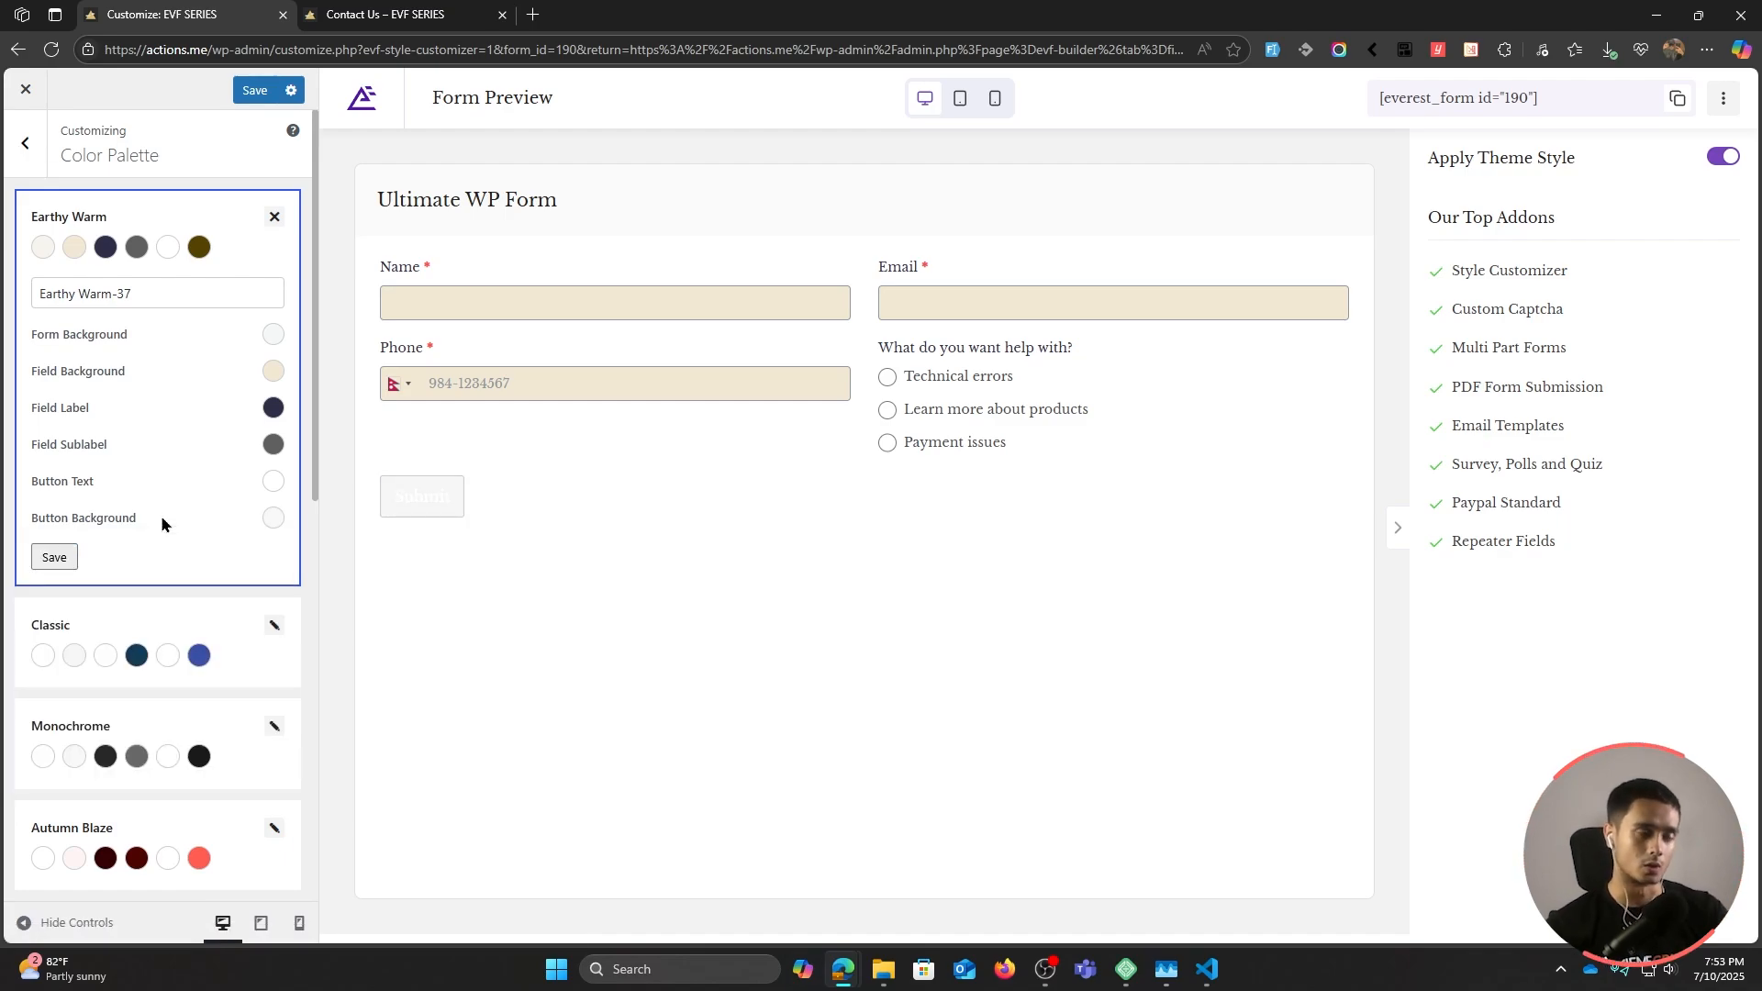
# Step: Reload the customizer to discard unsaved edits, reapply Earthy Warm, and save the style
pyautogui.click(50, 48)
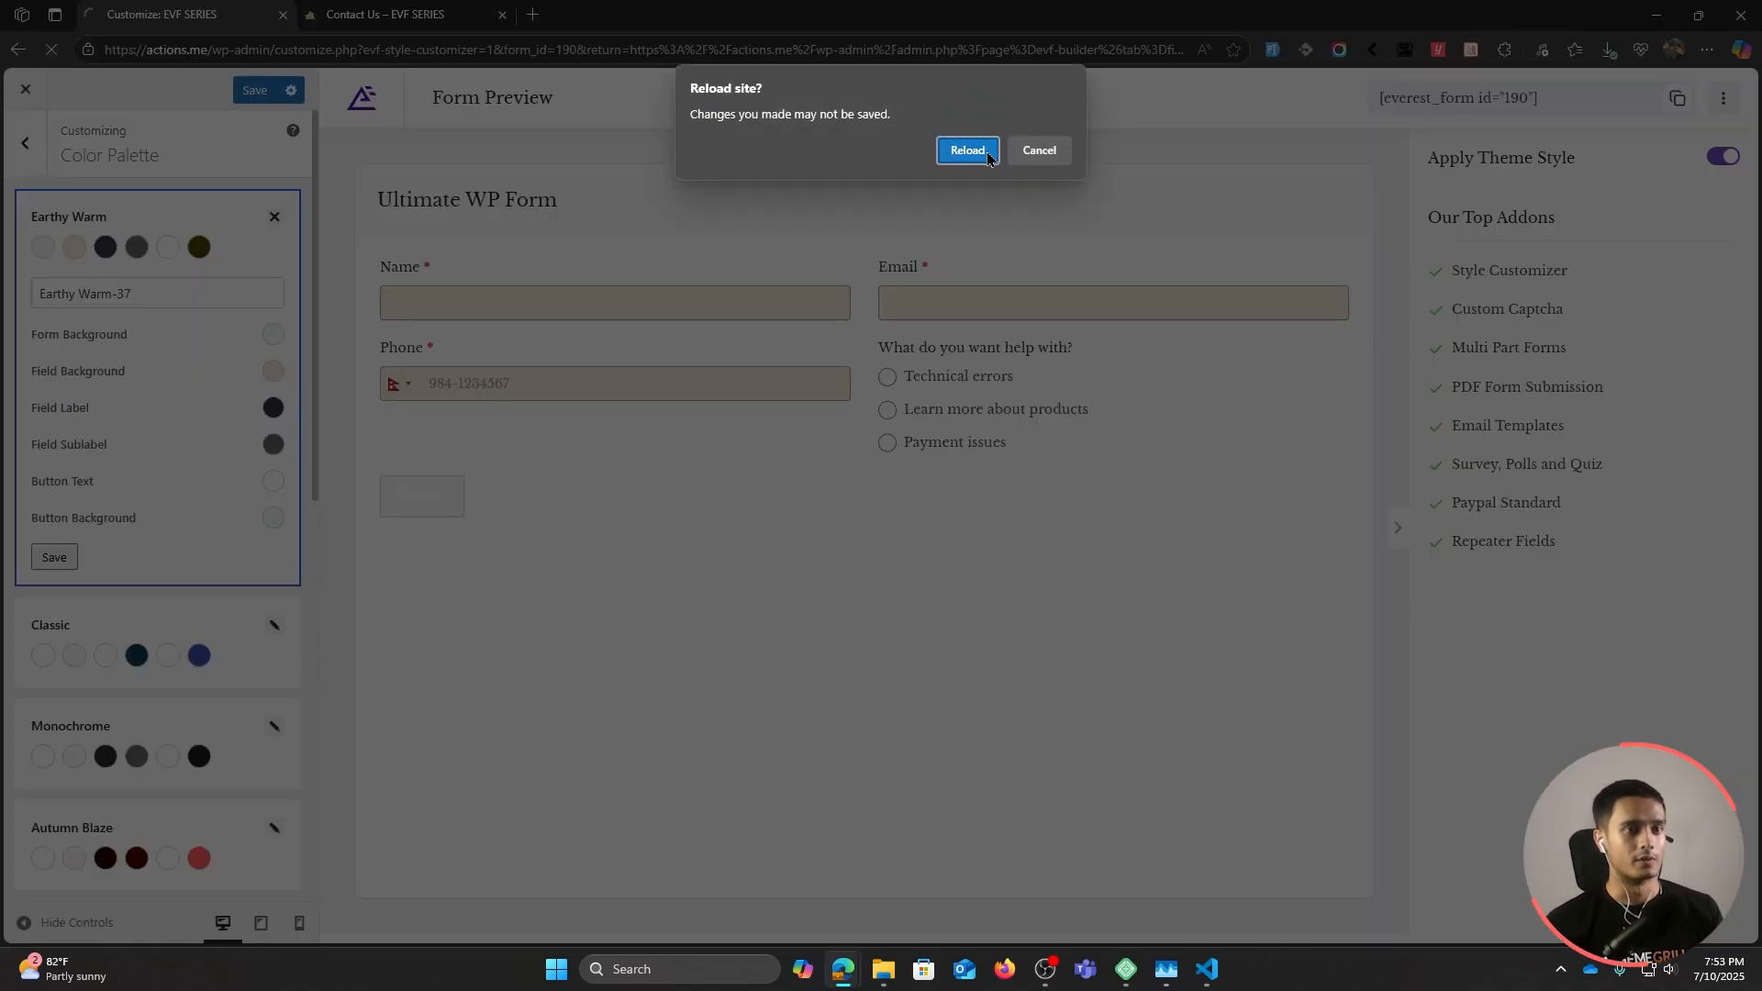
pyautogui.click(985, 150)
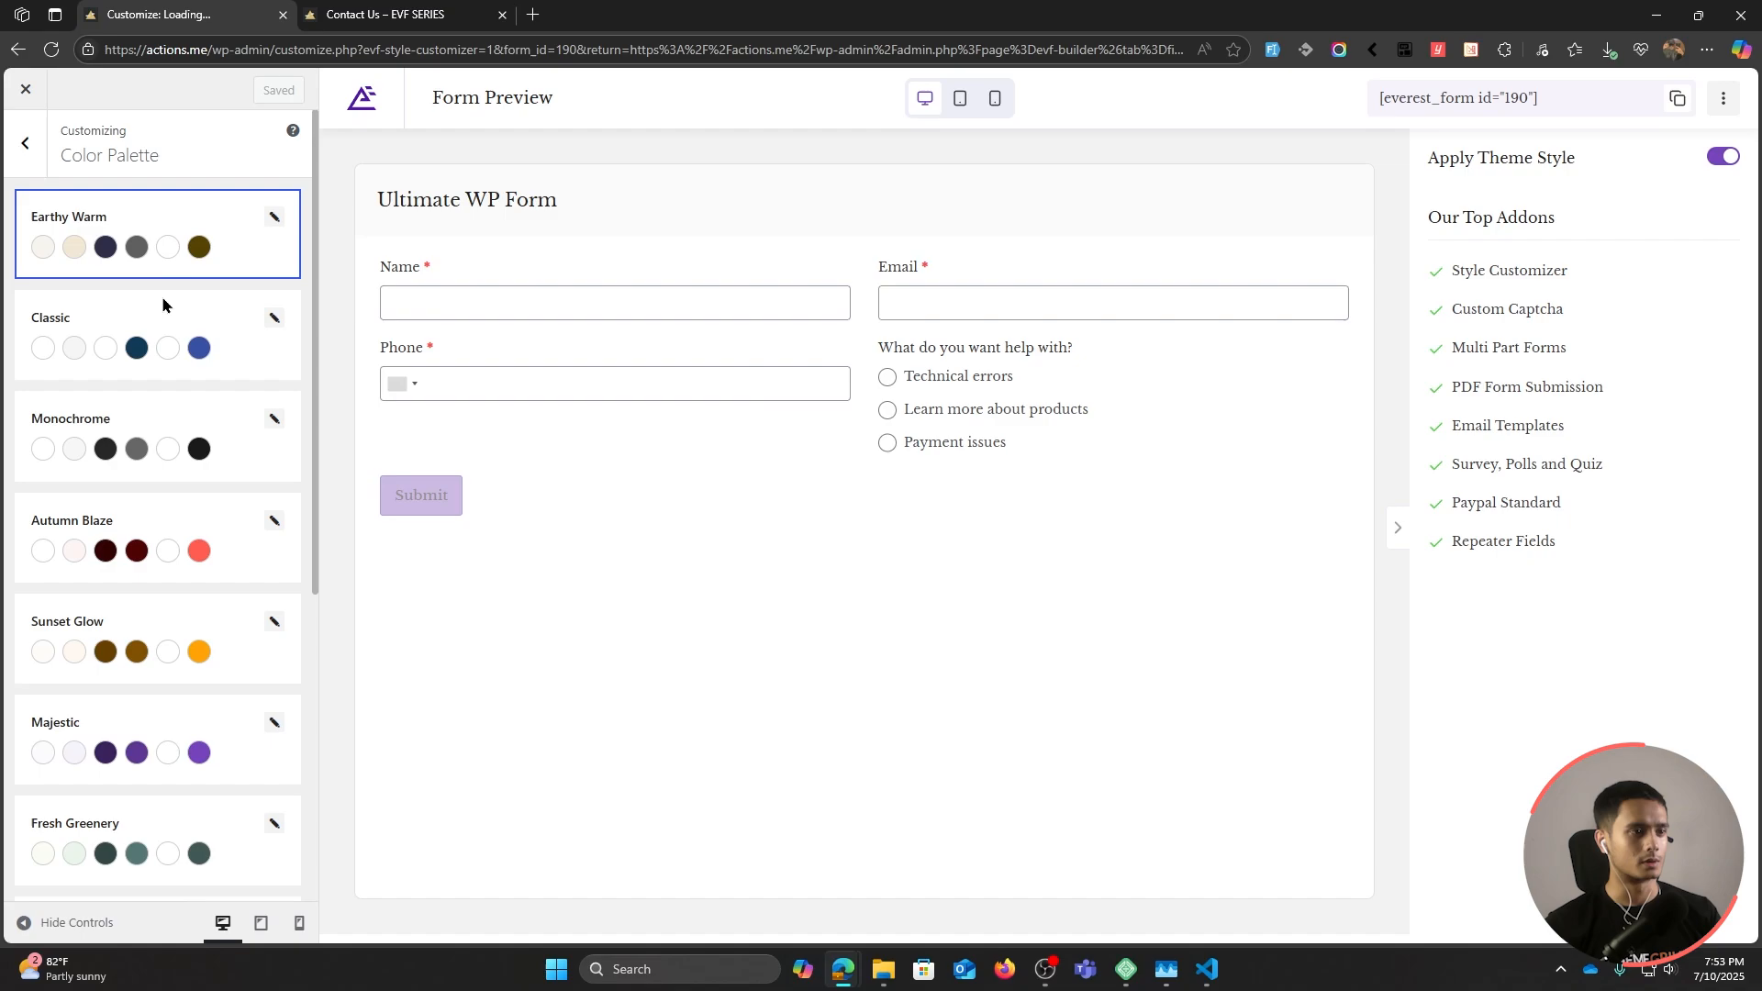
pyautogui.click(171, 223)
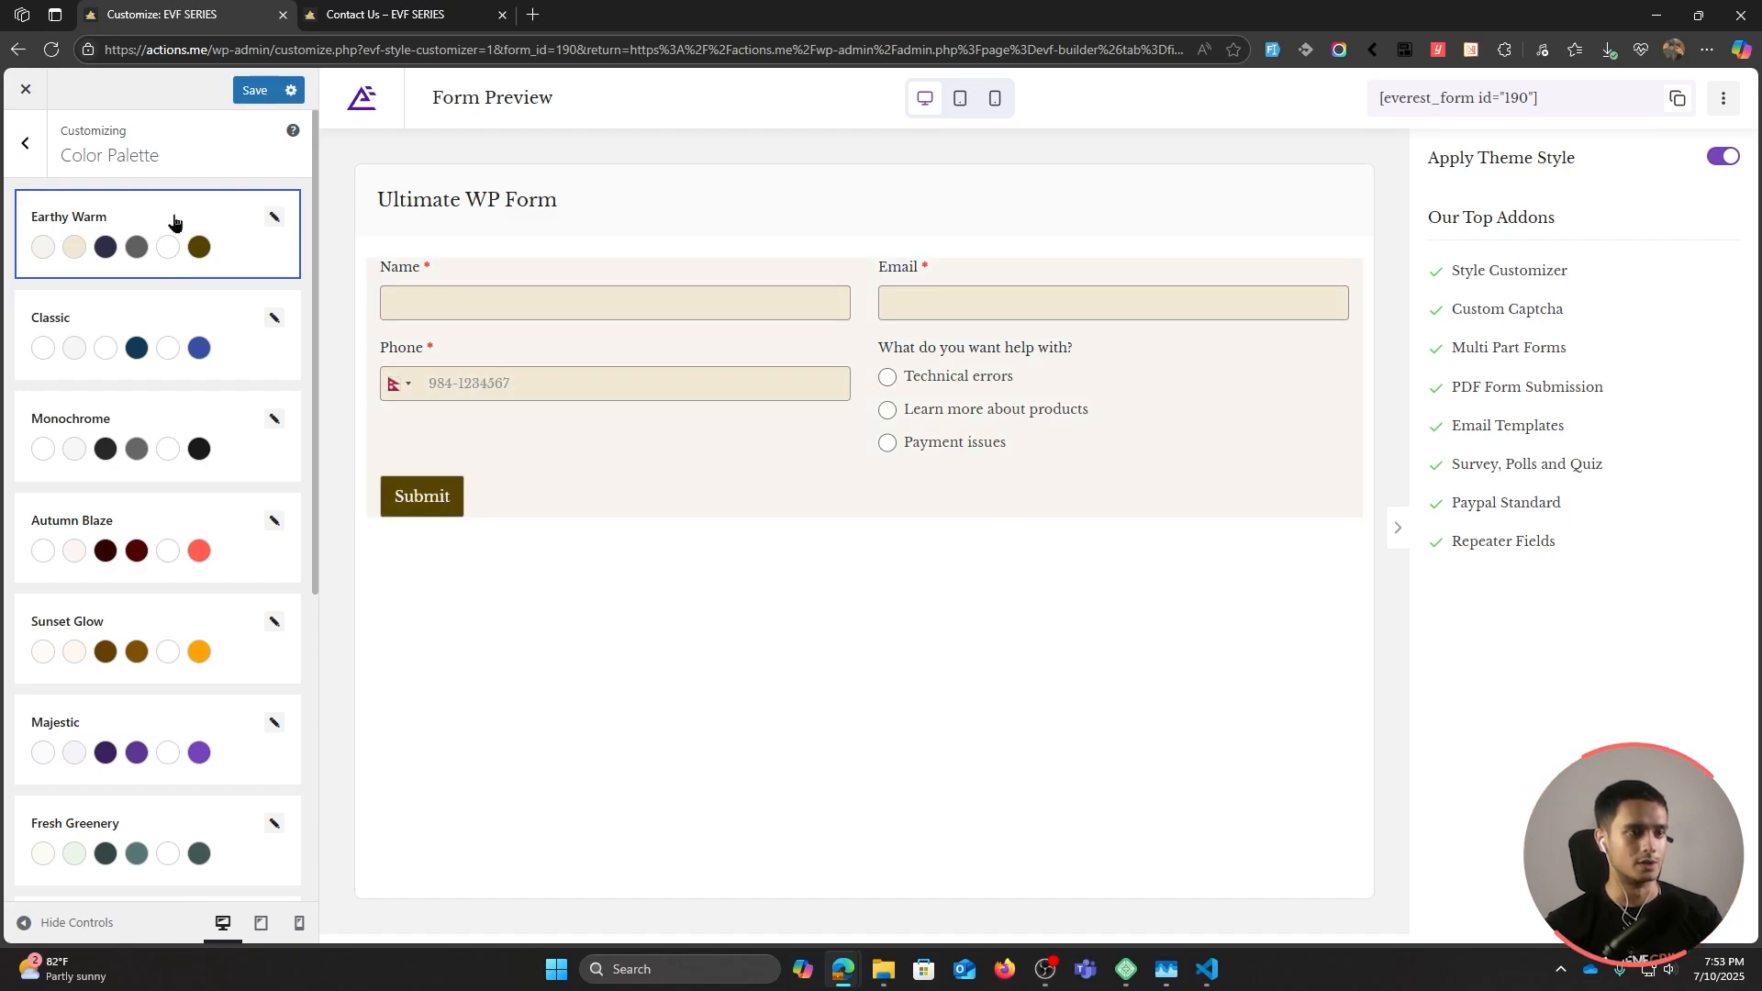
pyautogui.click(245, 96)
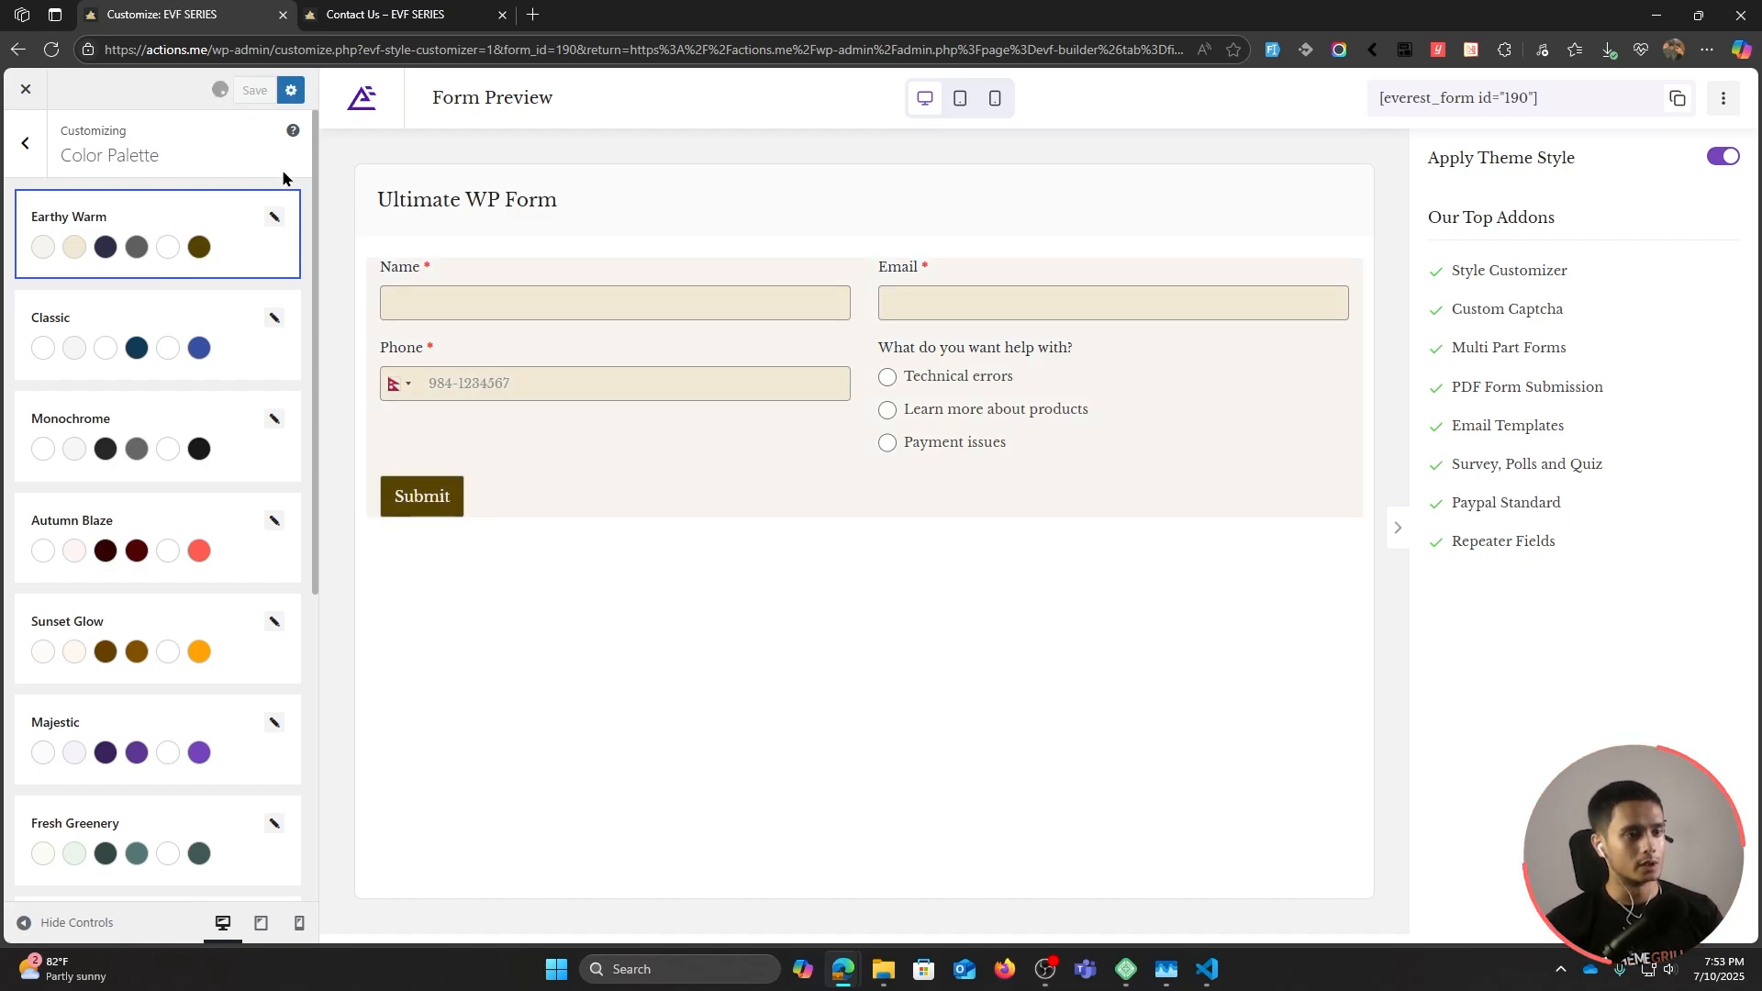
pyautogui.click(27, 160)
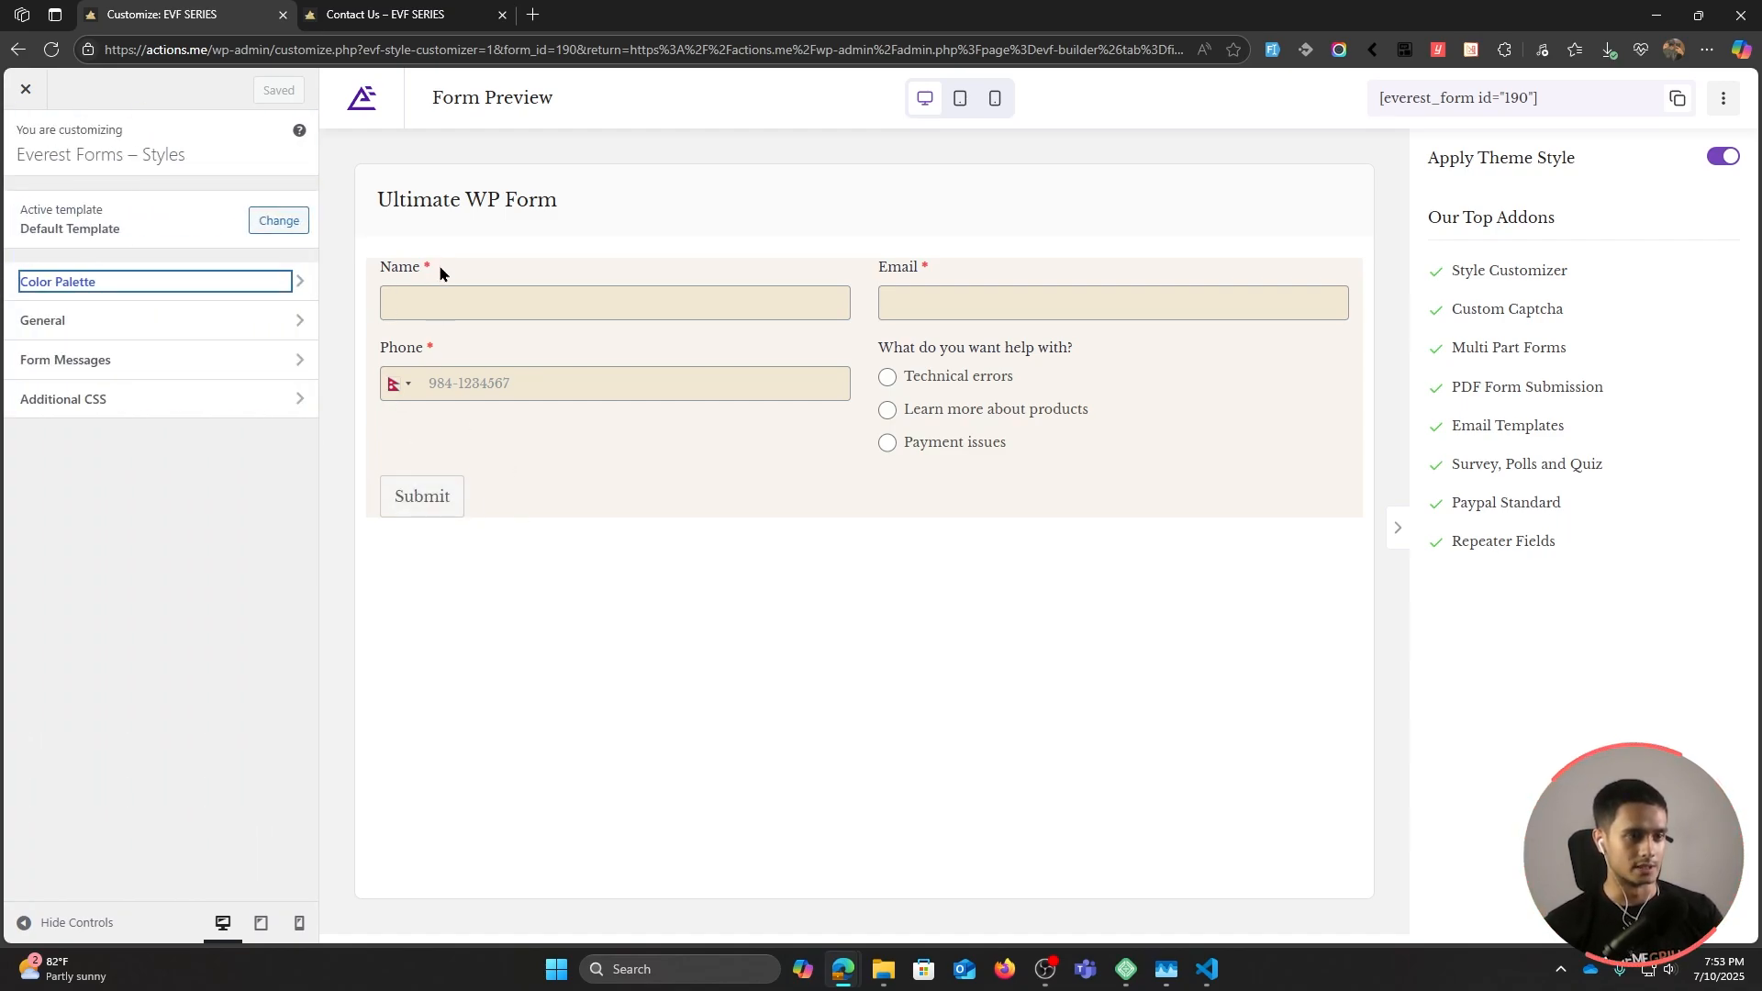
# Step: Preview the product-question, payment-issue and technical-error follow-up fields in the form
pyautogui.click(886, 409)
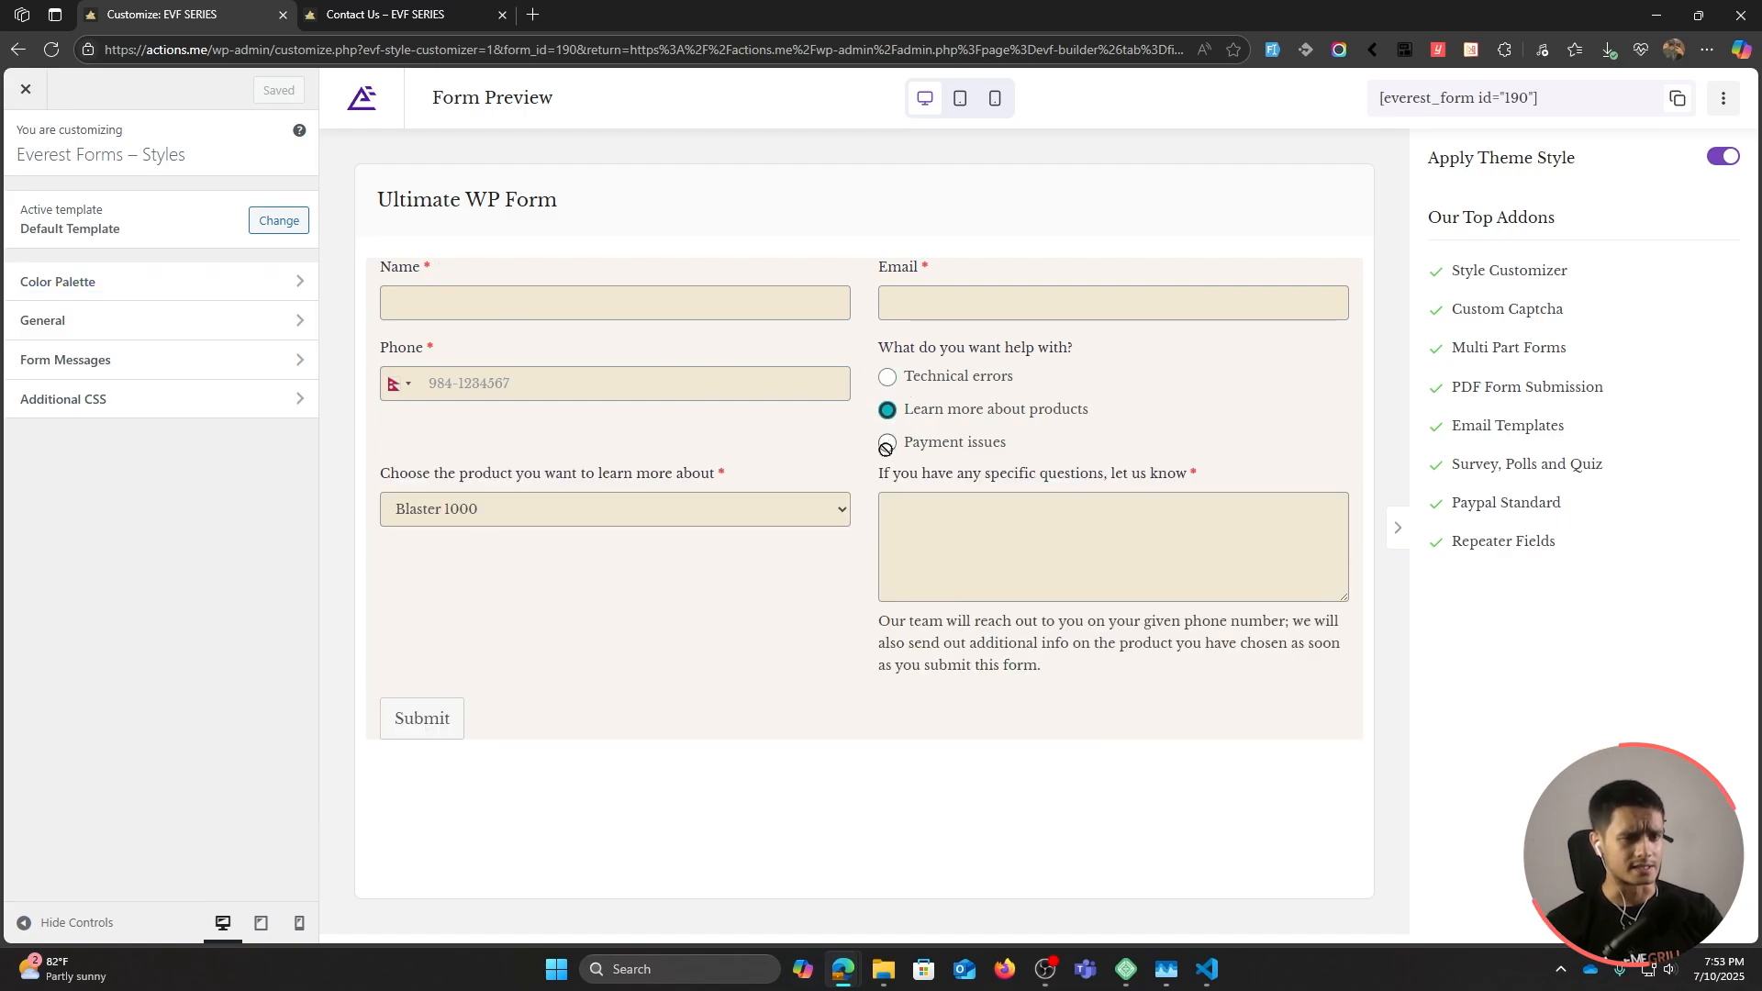
pyautogui.click(886, 444)
pyautogui.click(886, 376)
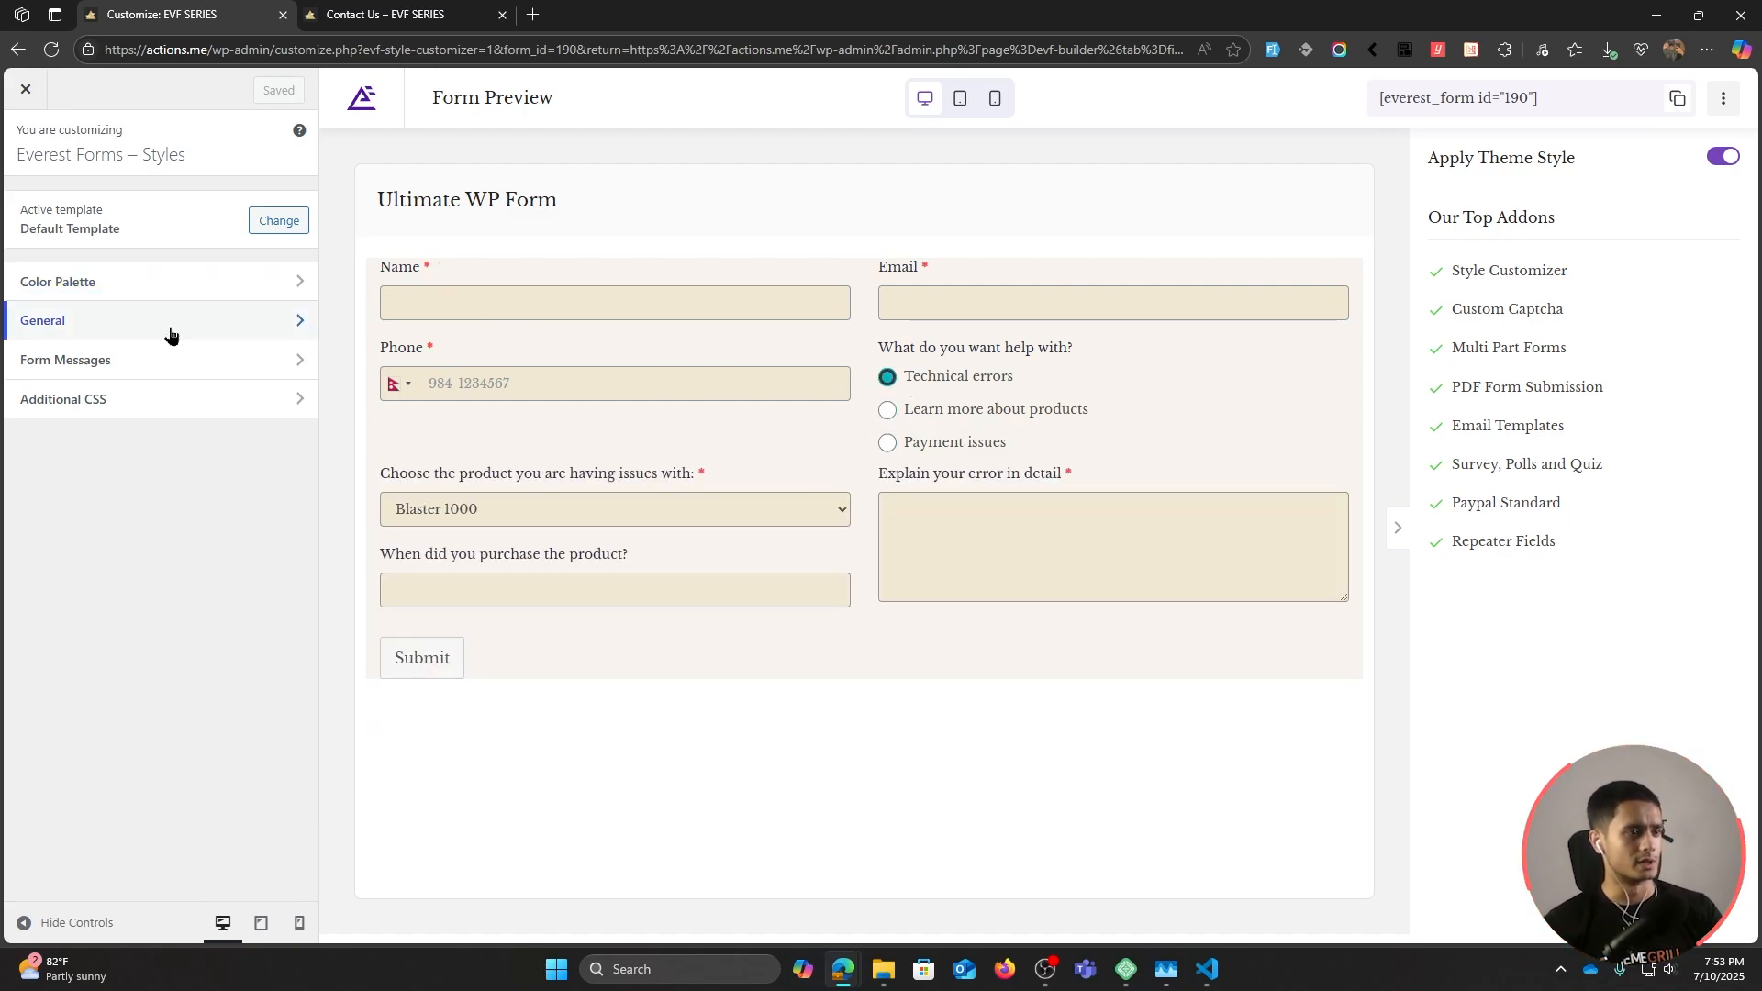
# Step: Turn the theme font off and back on in General font settings, leaving it unchanged
pyautogui.click(170, 335)
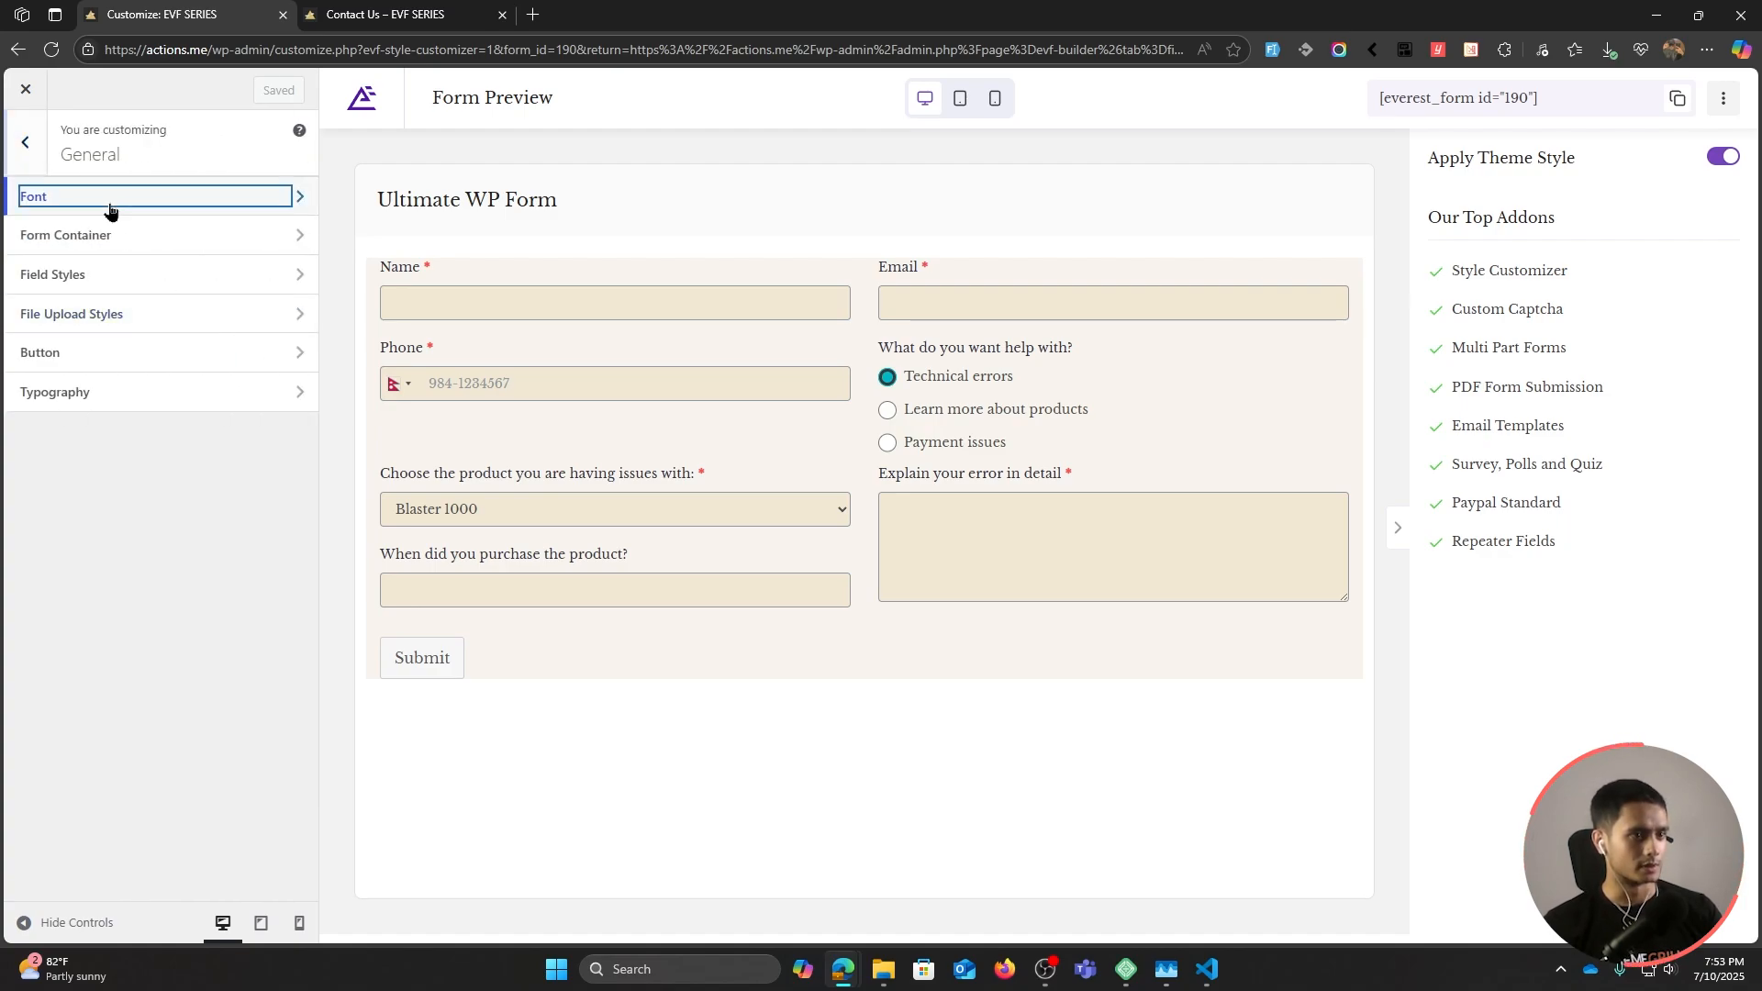
pyautogui.click(110, 208)
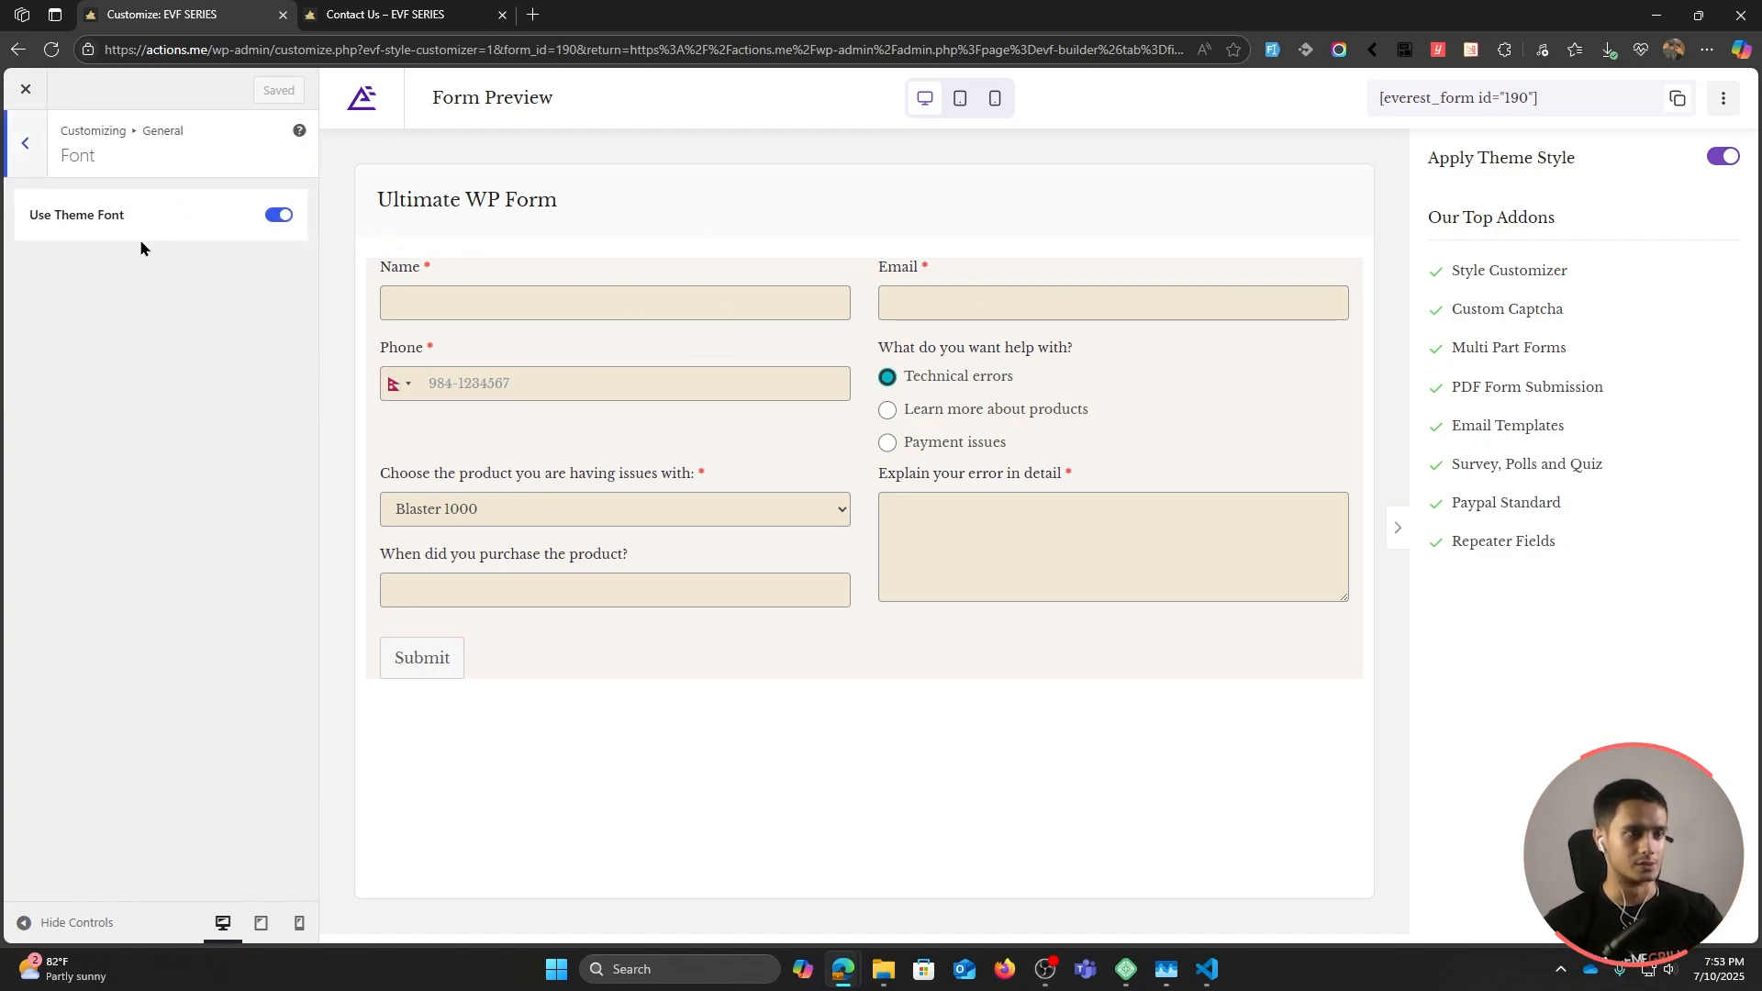
pyautogui.click(271, 215)
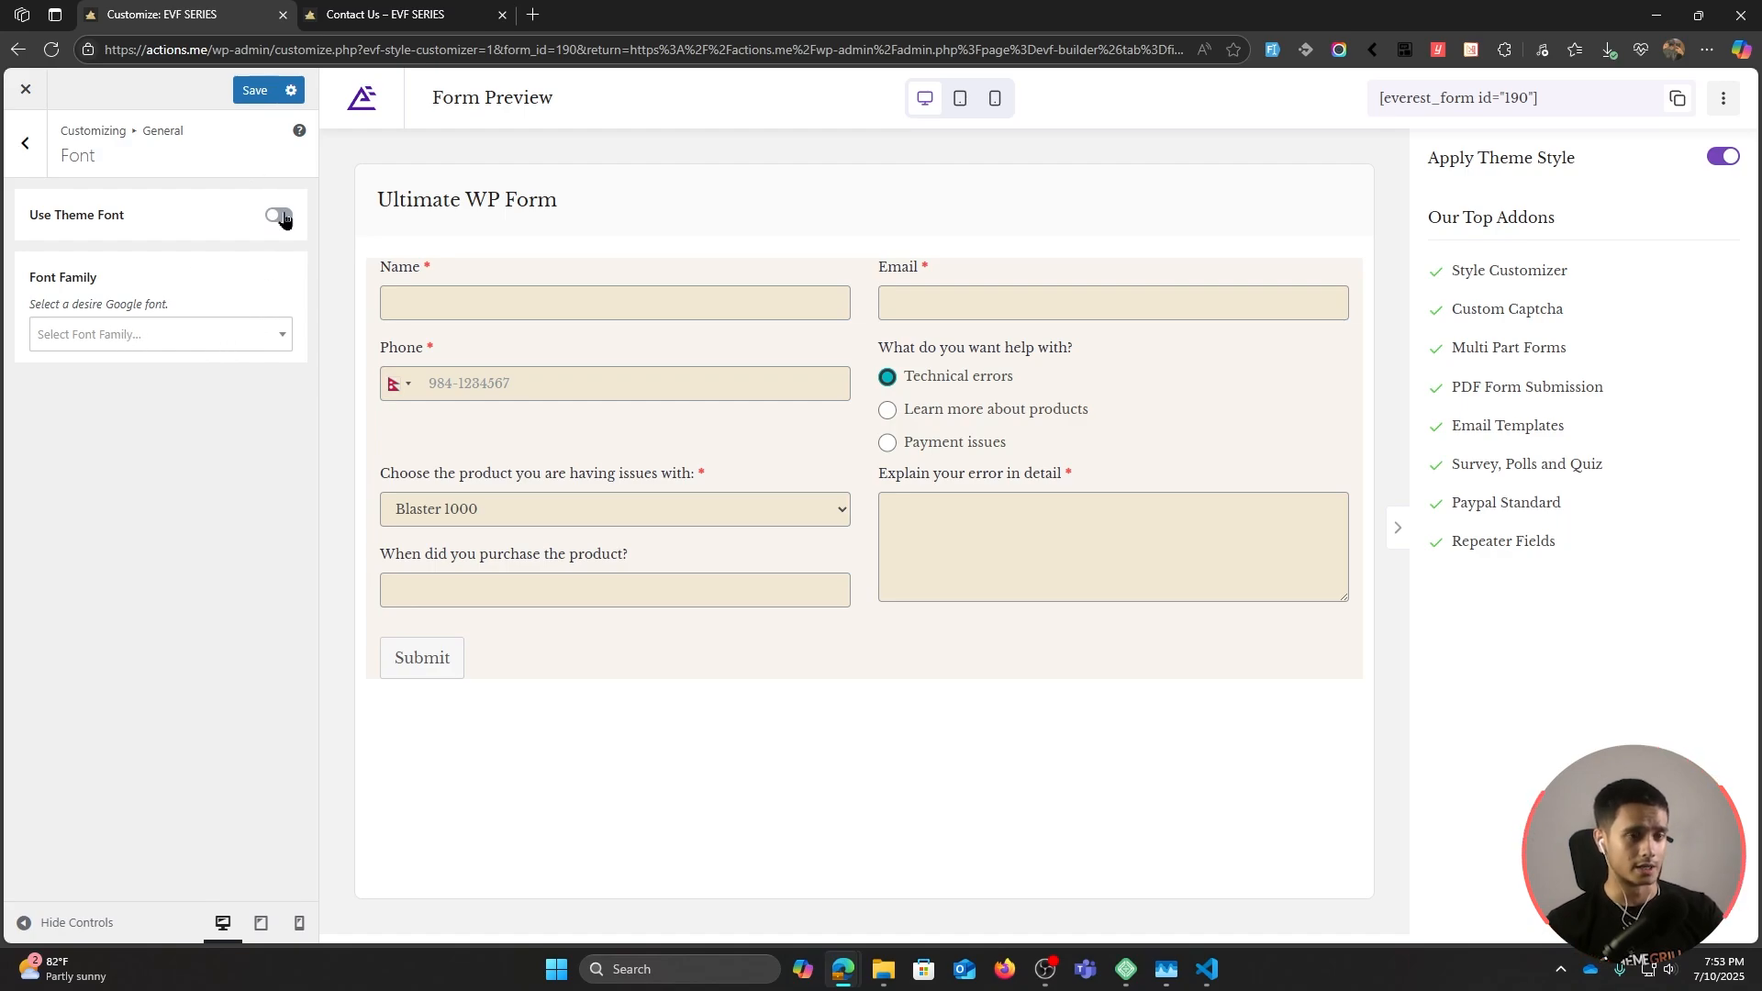
pyautogui.click(280, 217)
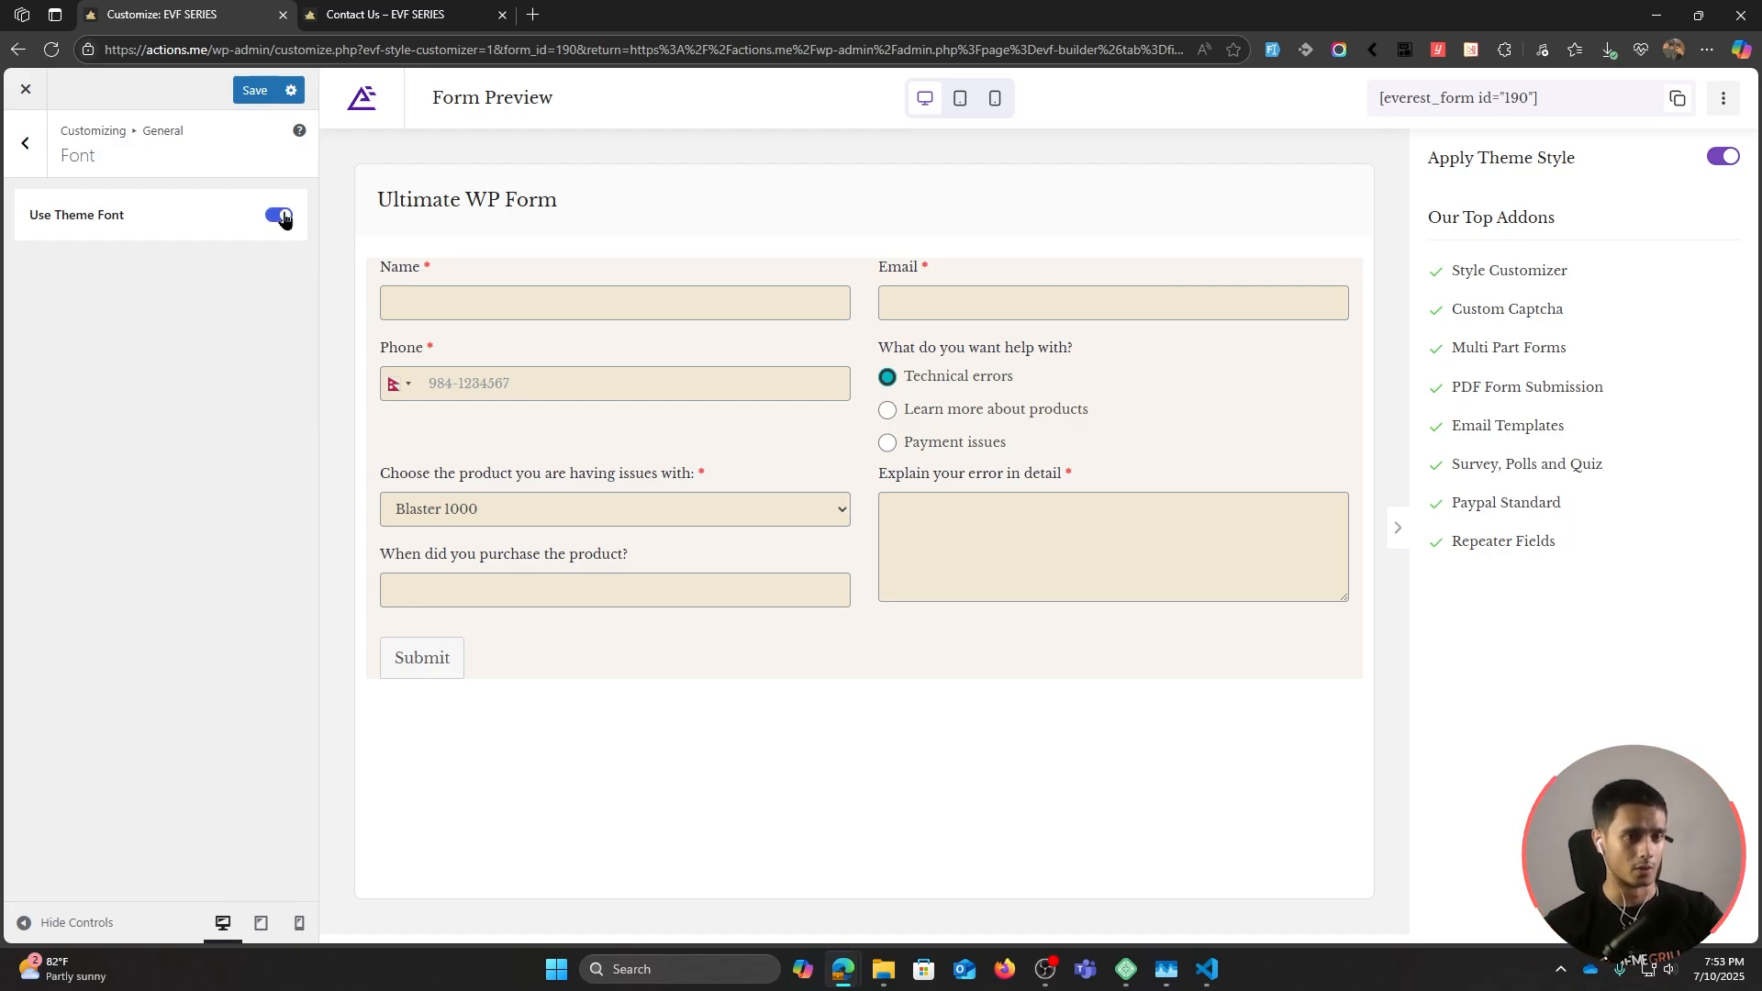
pyautogui.click(26, 144)
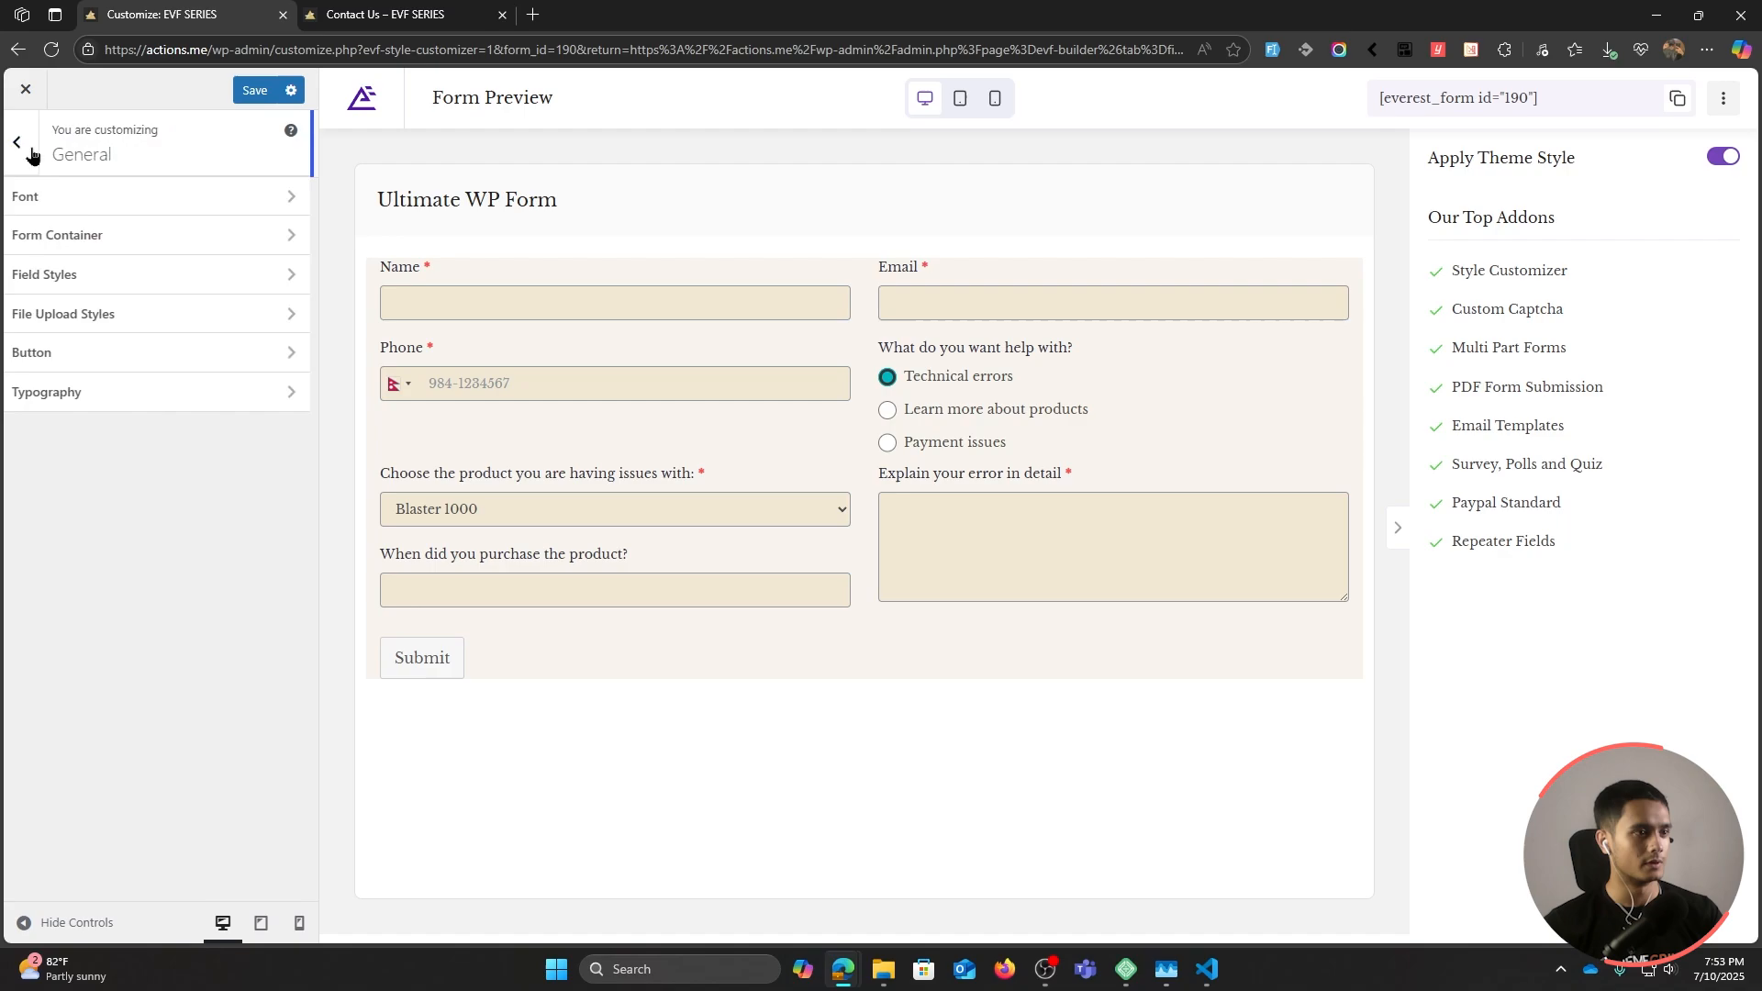
# Step: In Form Container, set Border Radius to 12 and linked Form Padding to 20, then save
pyautogui.click(158, 236)
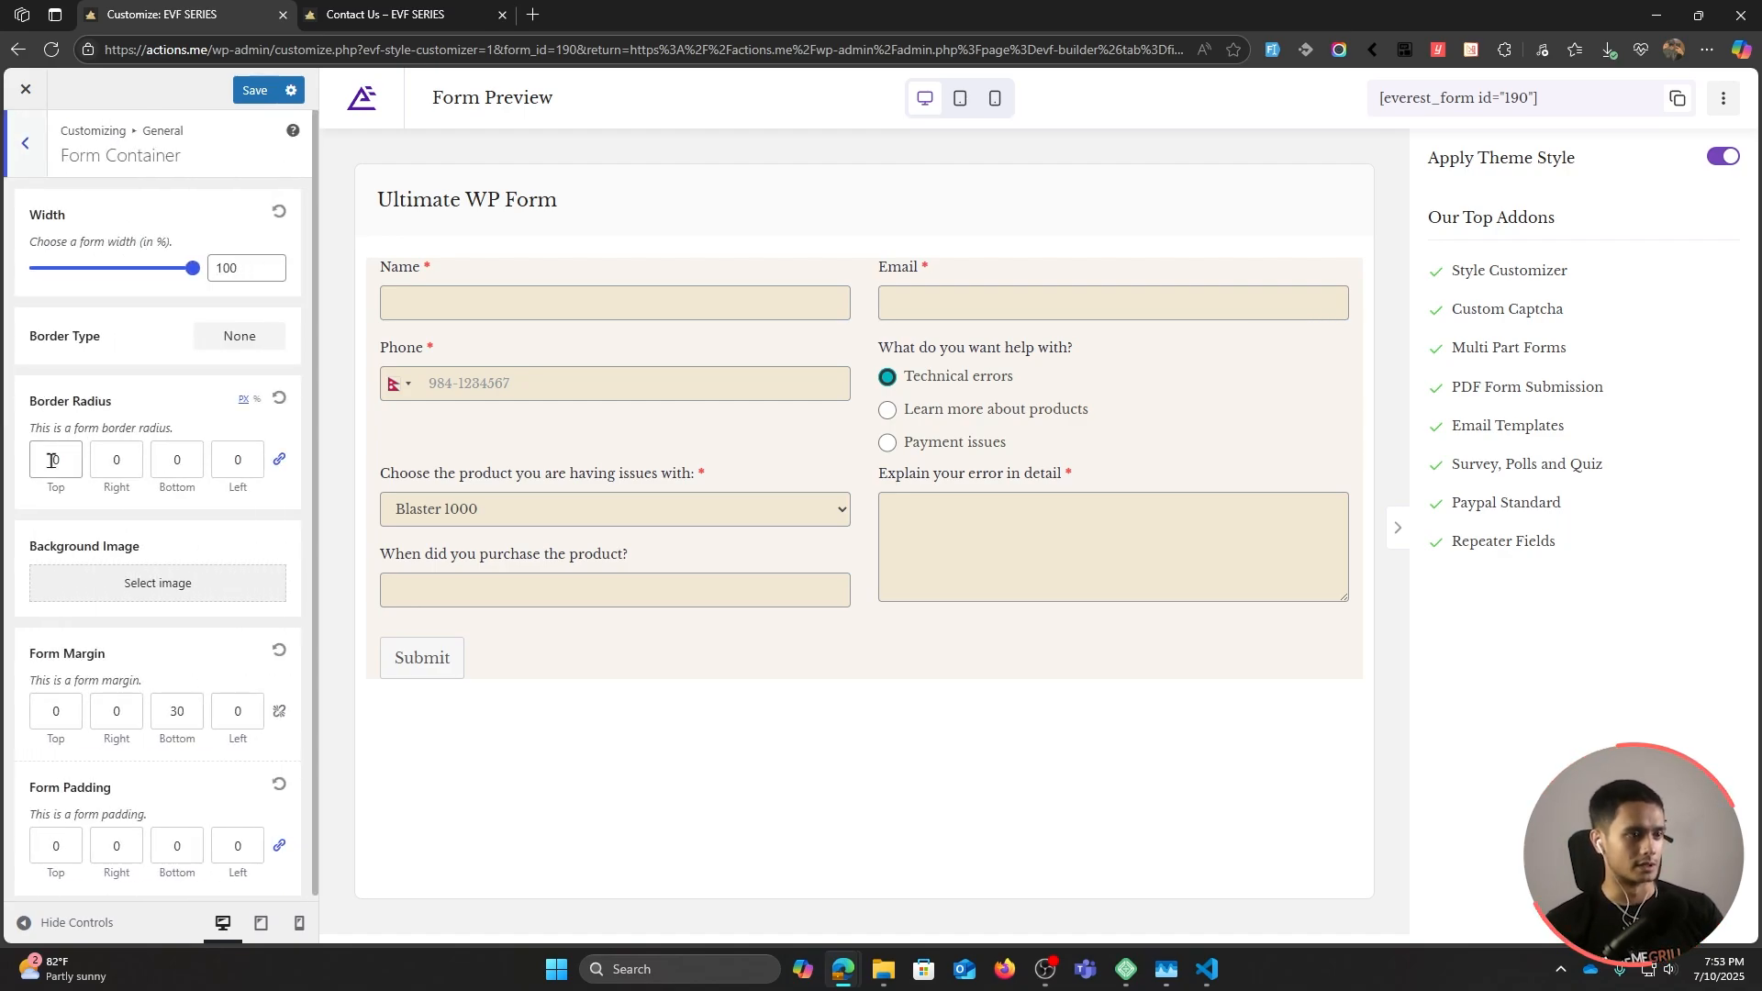
pyautogui.moveTo(60, 464); pyautogui.dragTo(46, 458)
pyautogui.write('12')
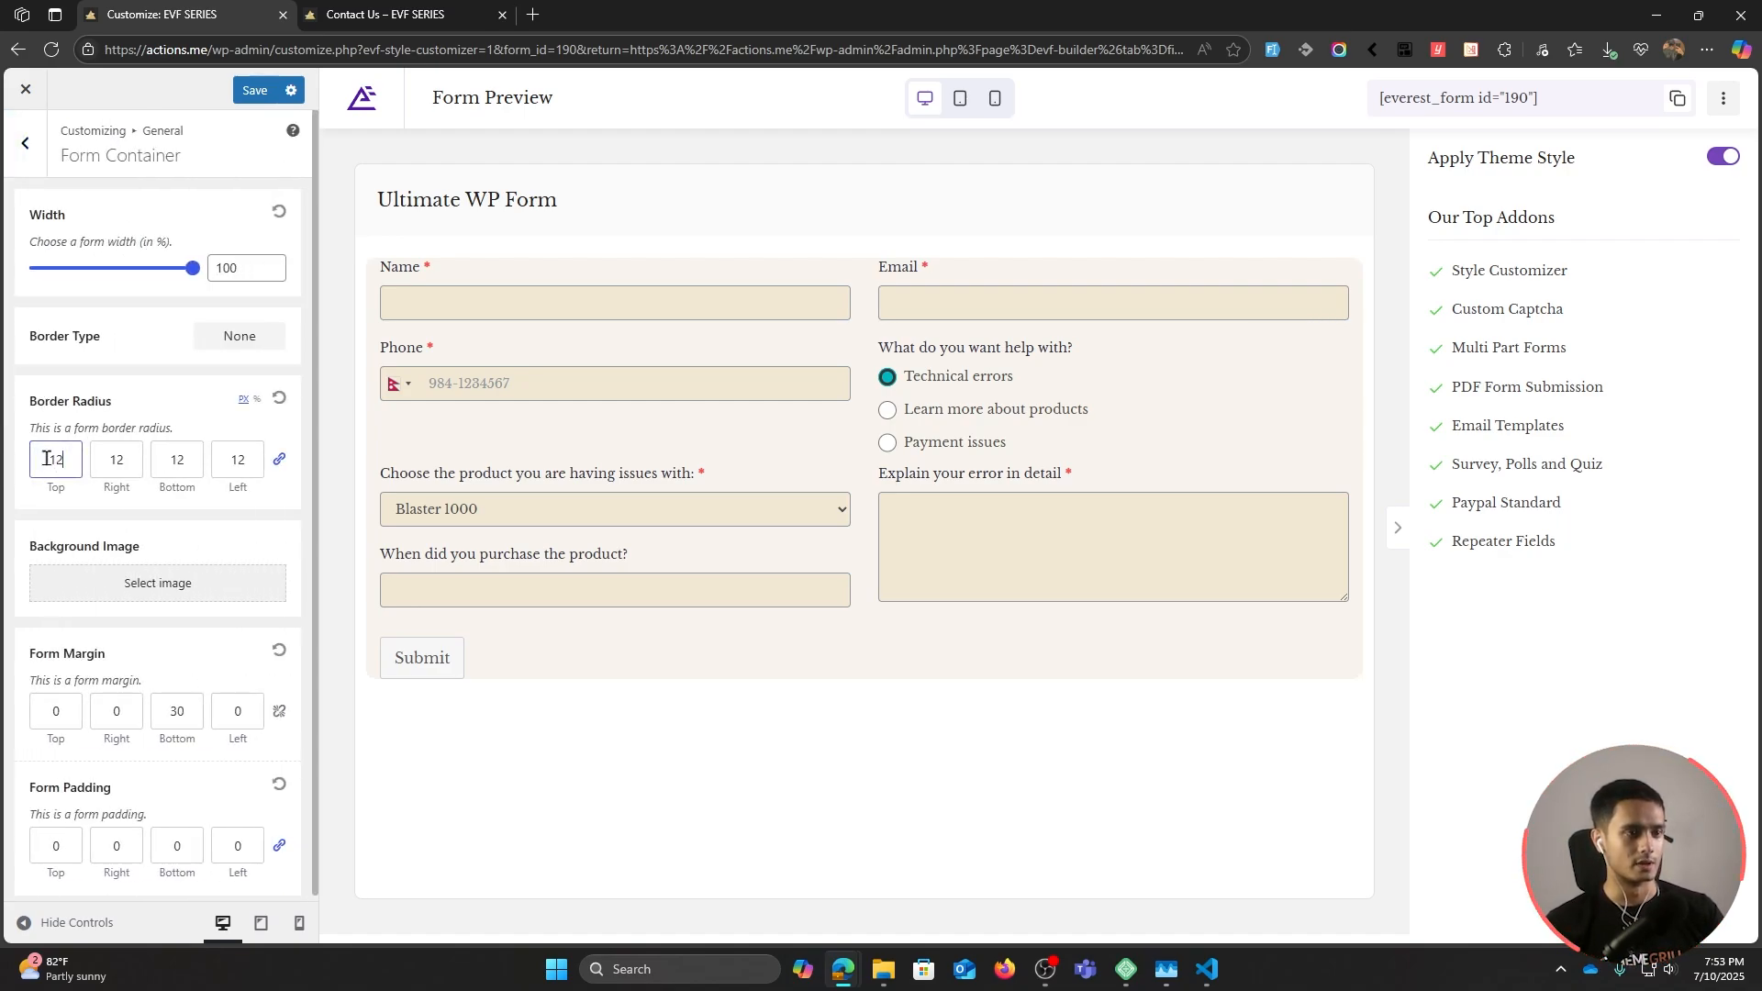
pyautogui.click(168, 526)
pyautogui.scroll(-2, 168, 526)
pyautogui.doubleClick(63, 849)
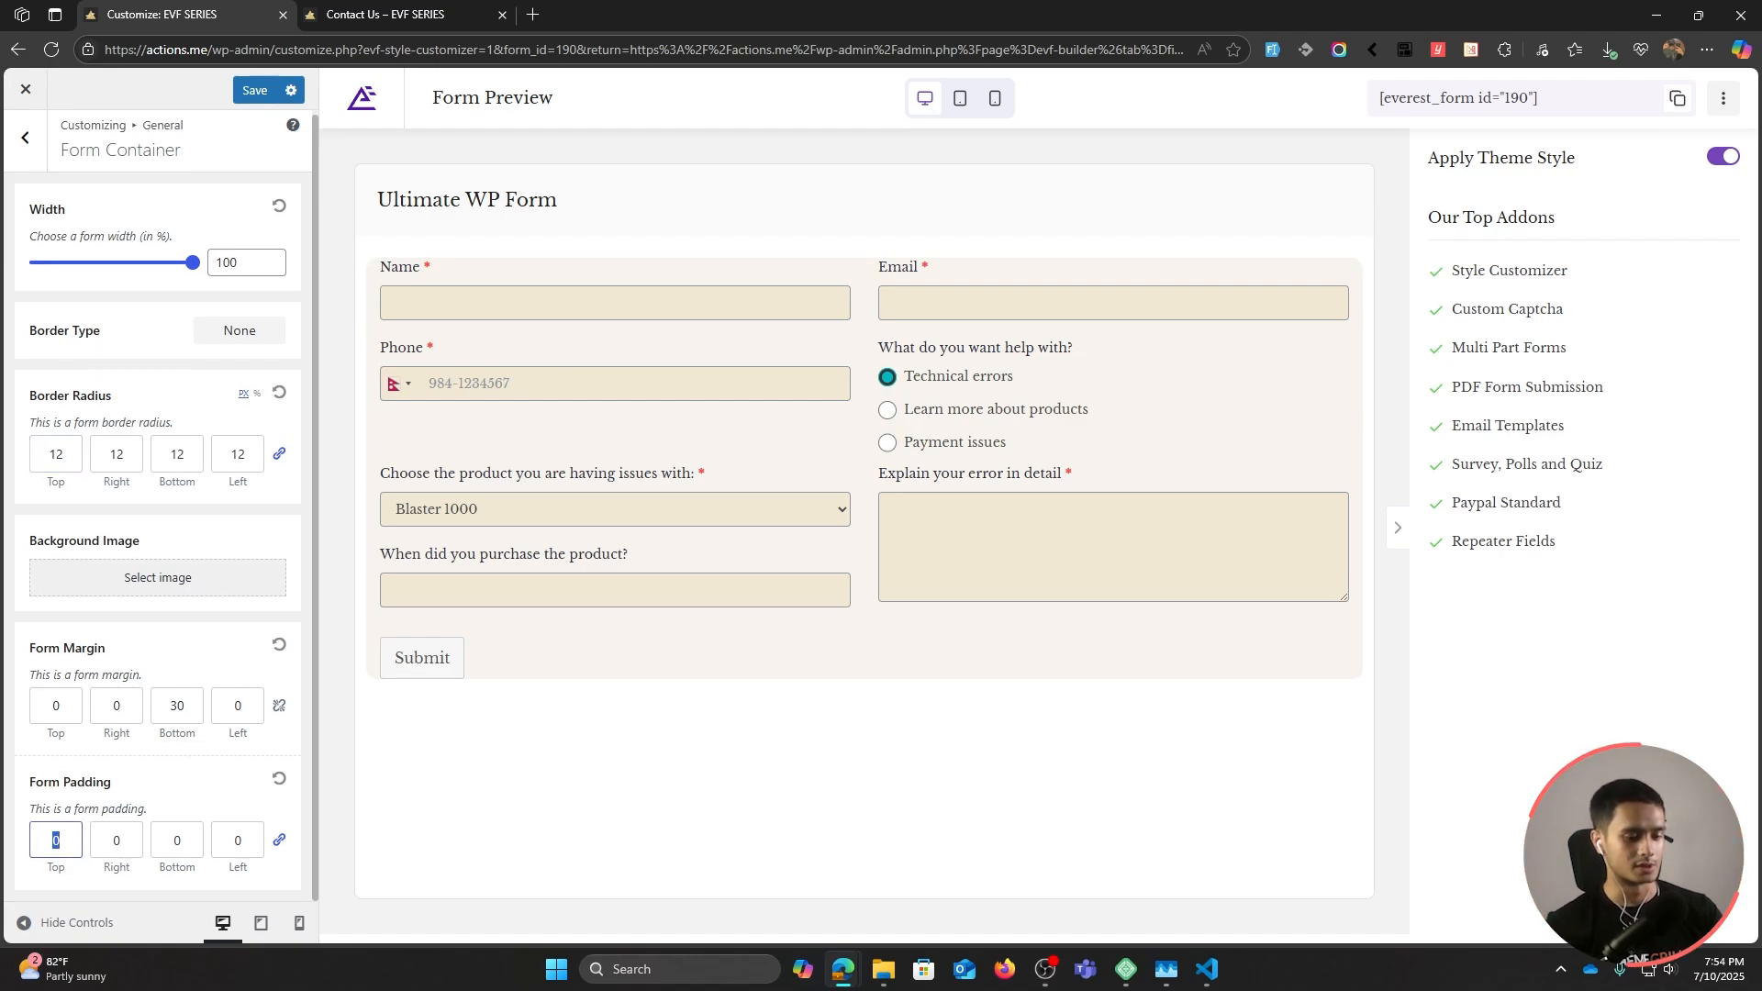
pyautogui.write('10')
pyautogui.press('BackSpace')
pyautogui.press('BackSpace')
pyautogui.write('20')
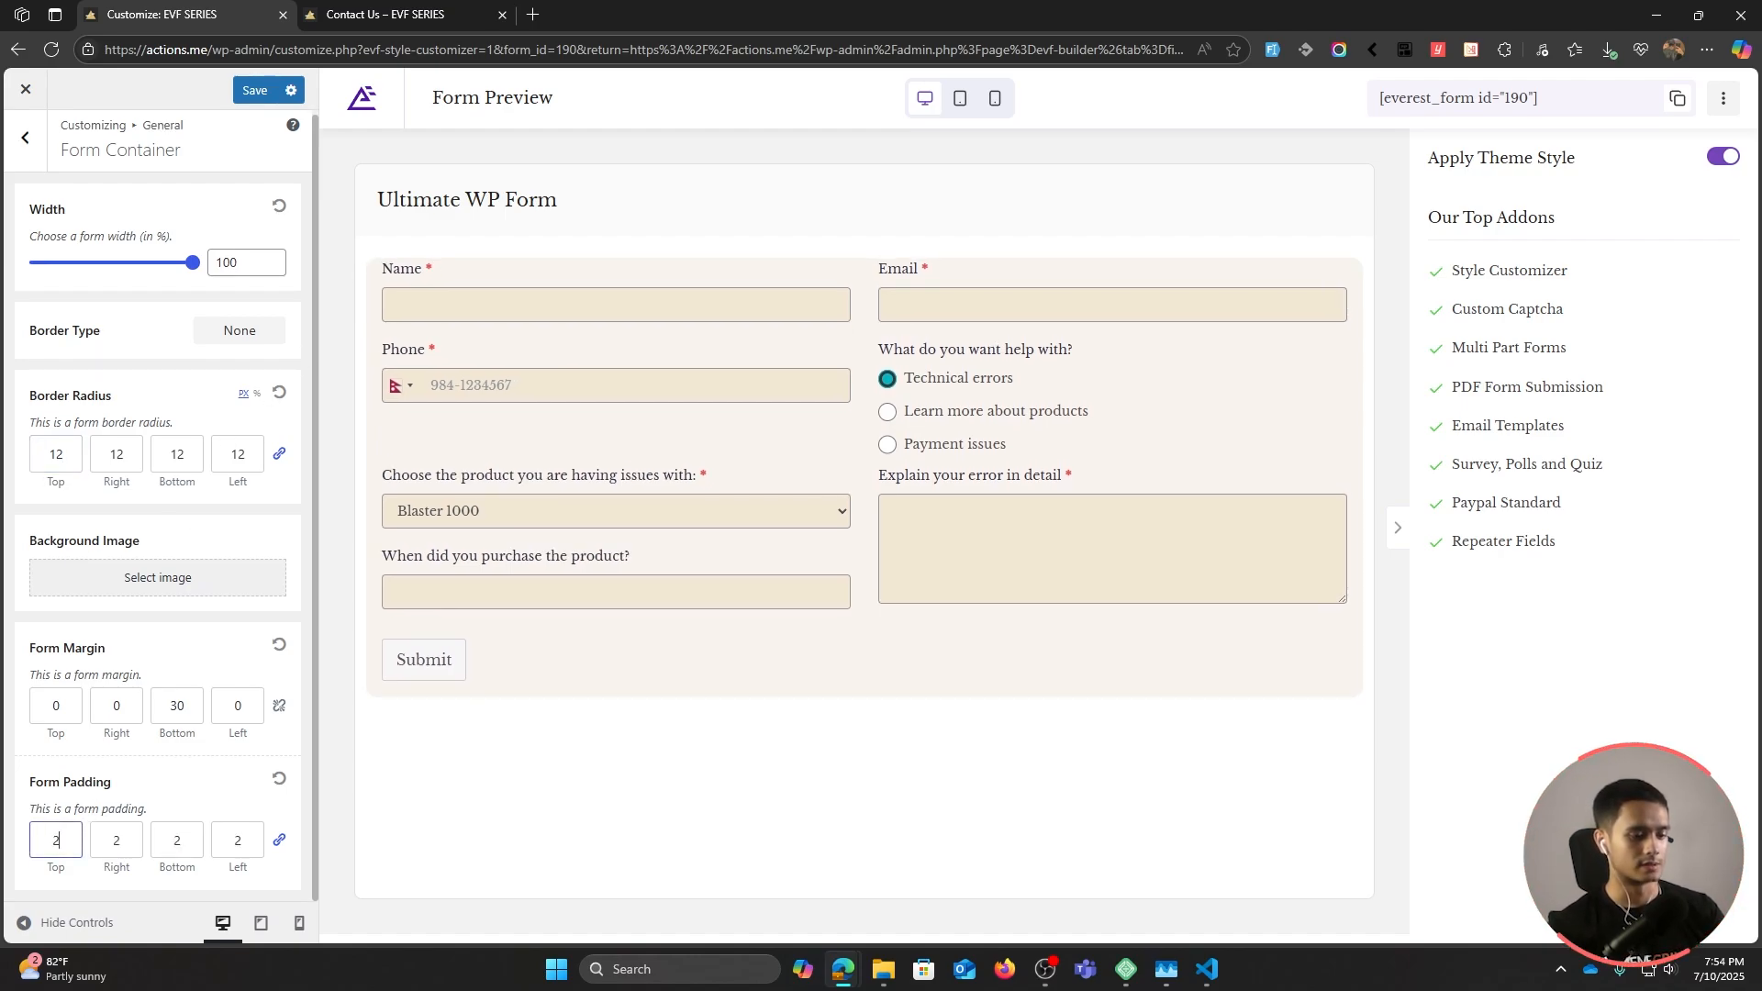
pyautogui.click(255, 90)
pyautogui.click(26, 142)
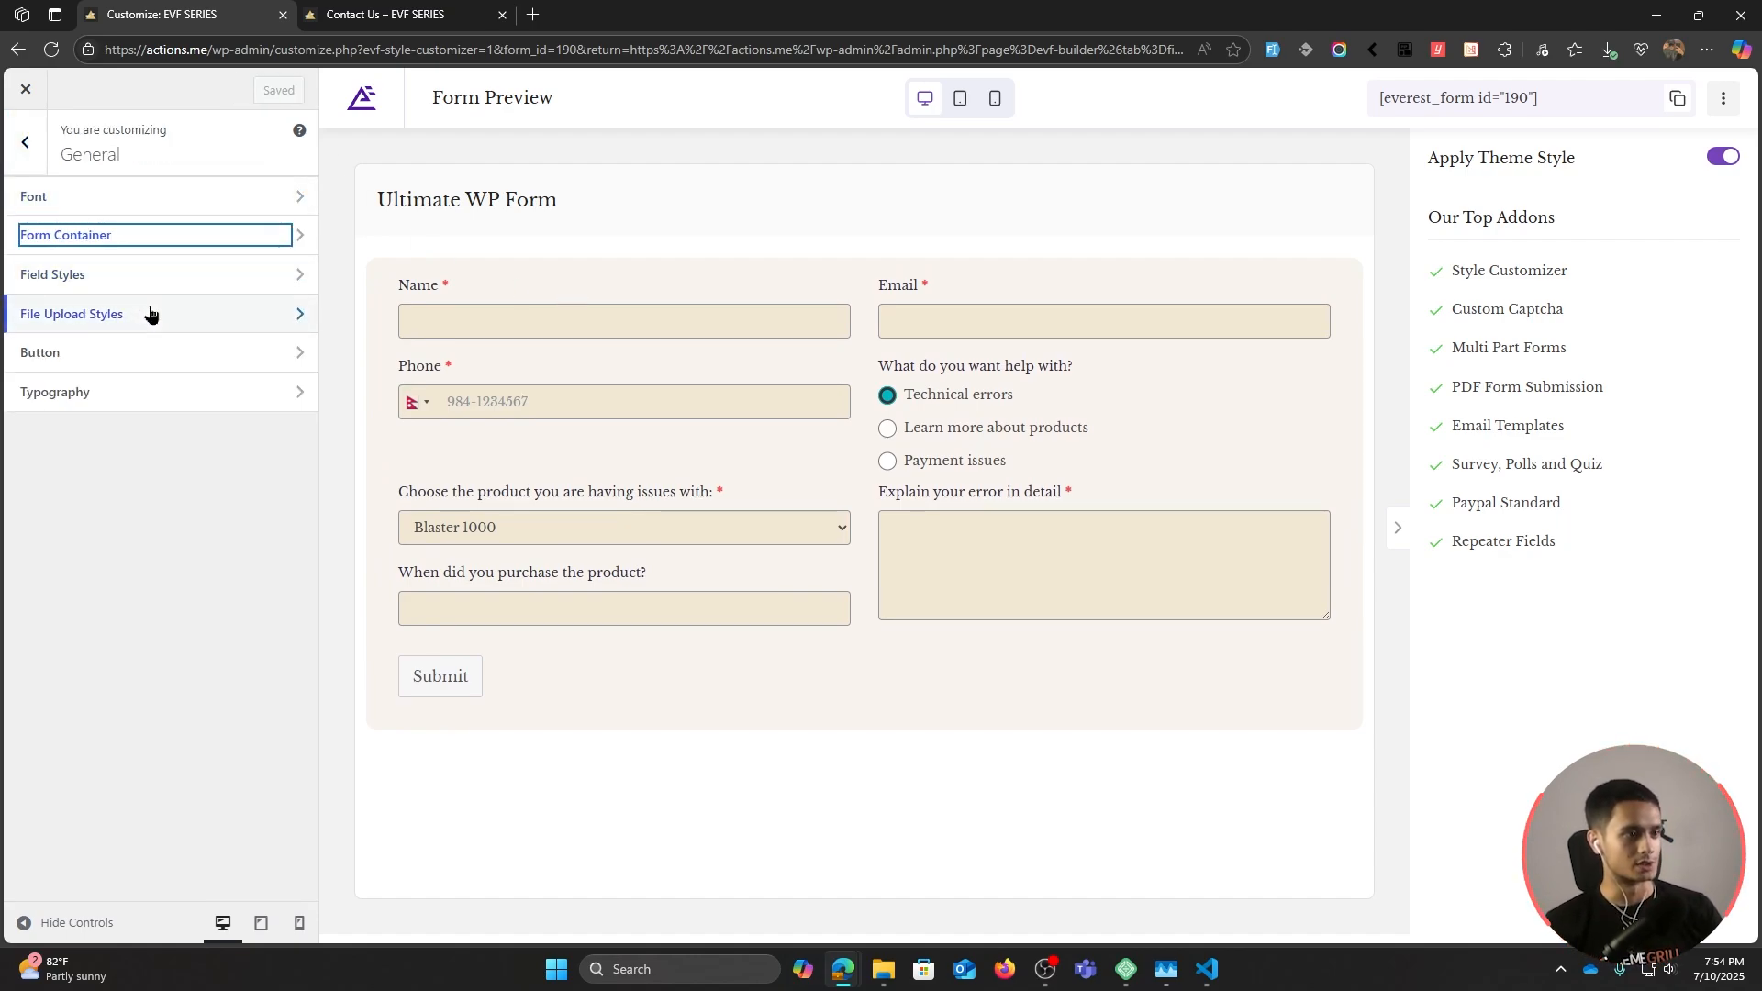
# Step: Set the field border type to Inset in Field Styles
pyautogui.click(145, 275)
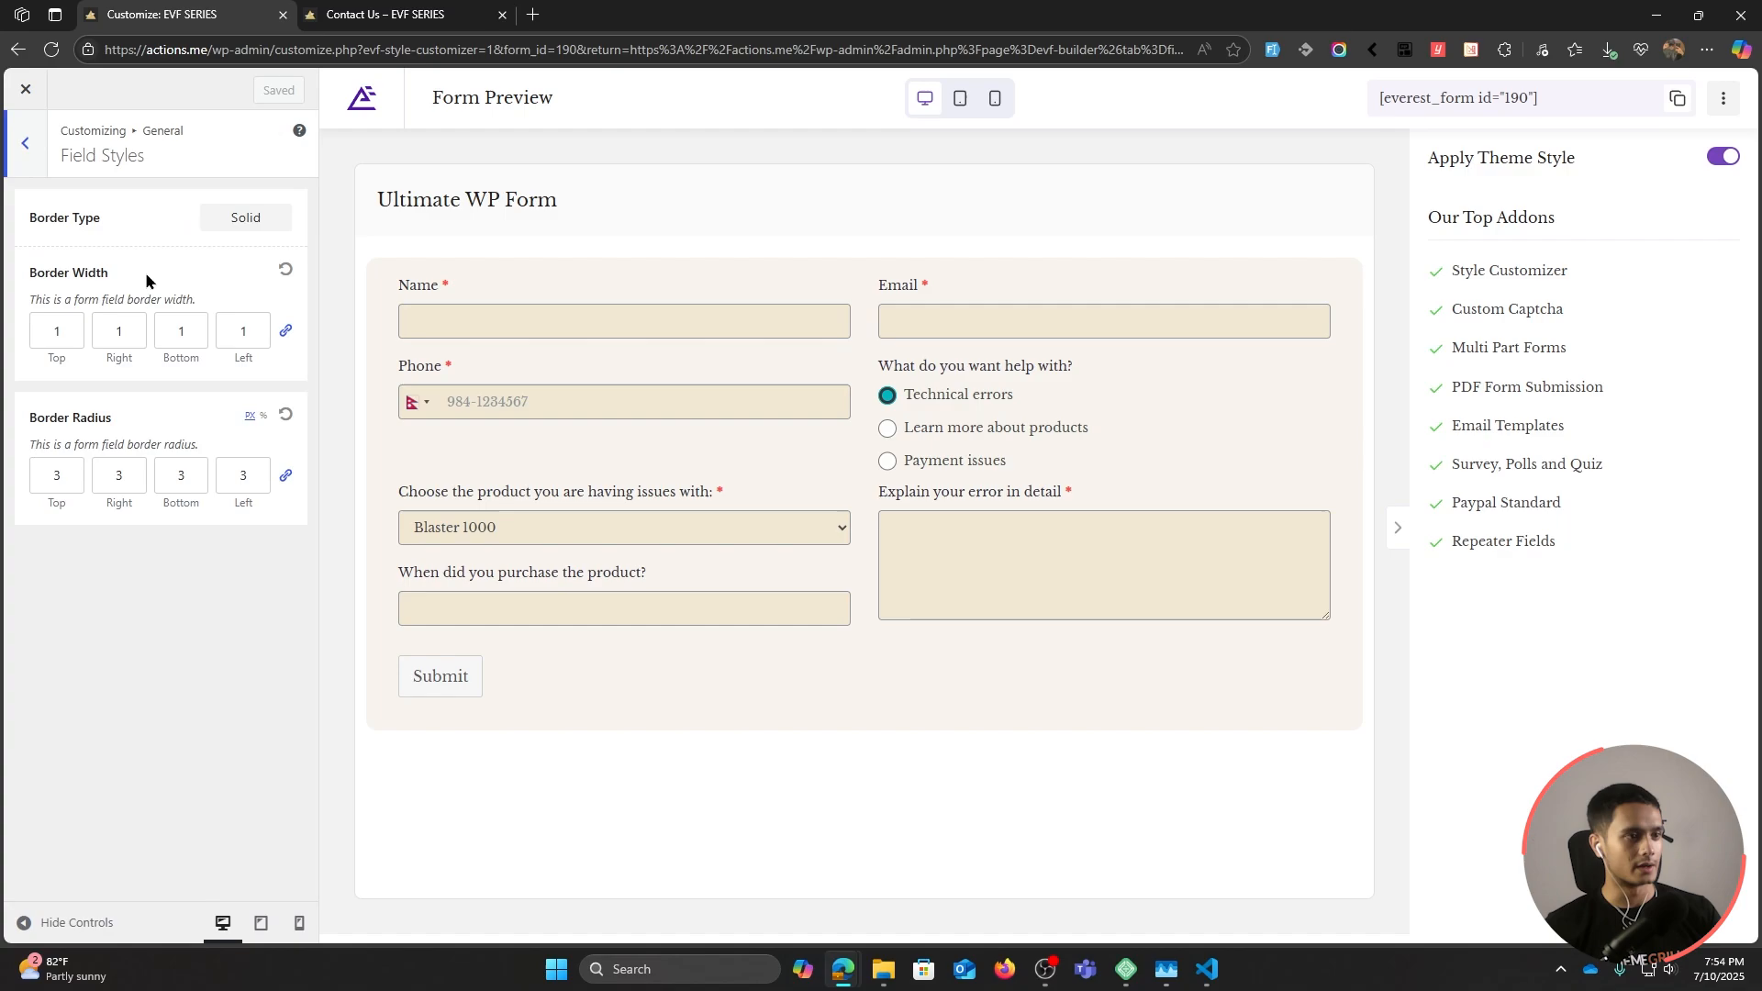
pyautogui.click(261, 224)
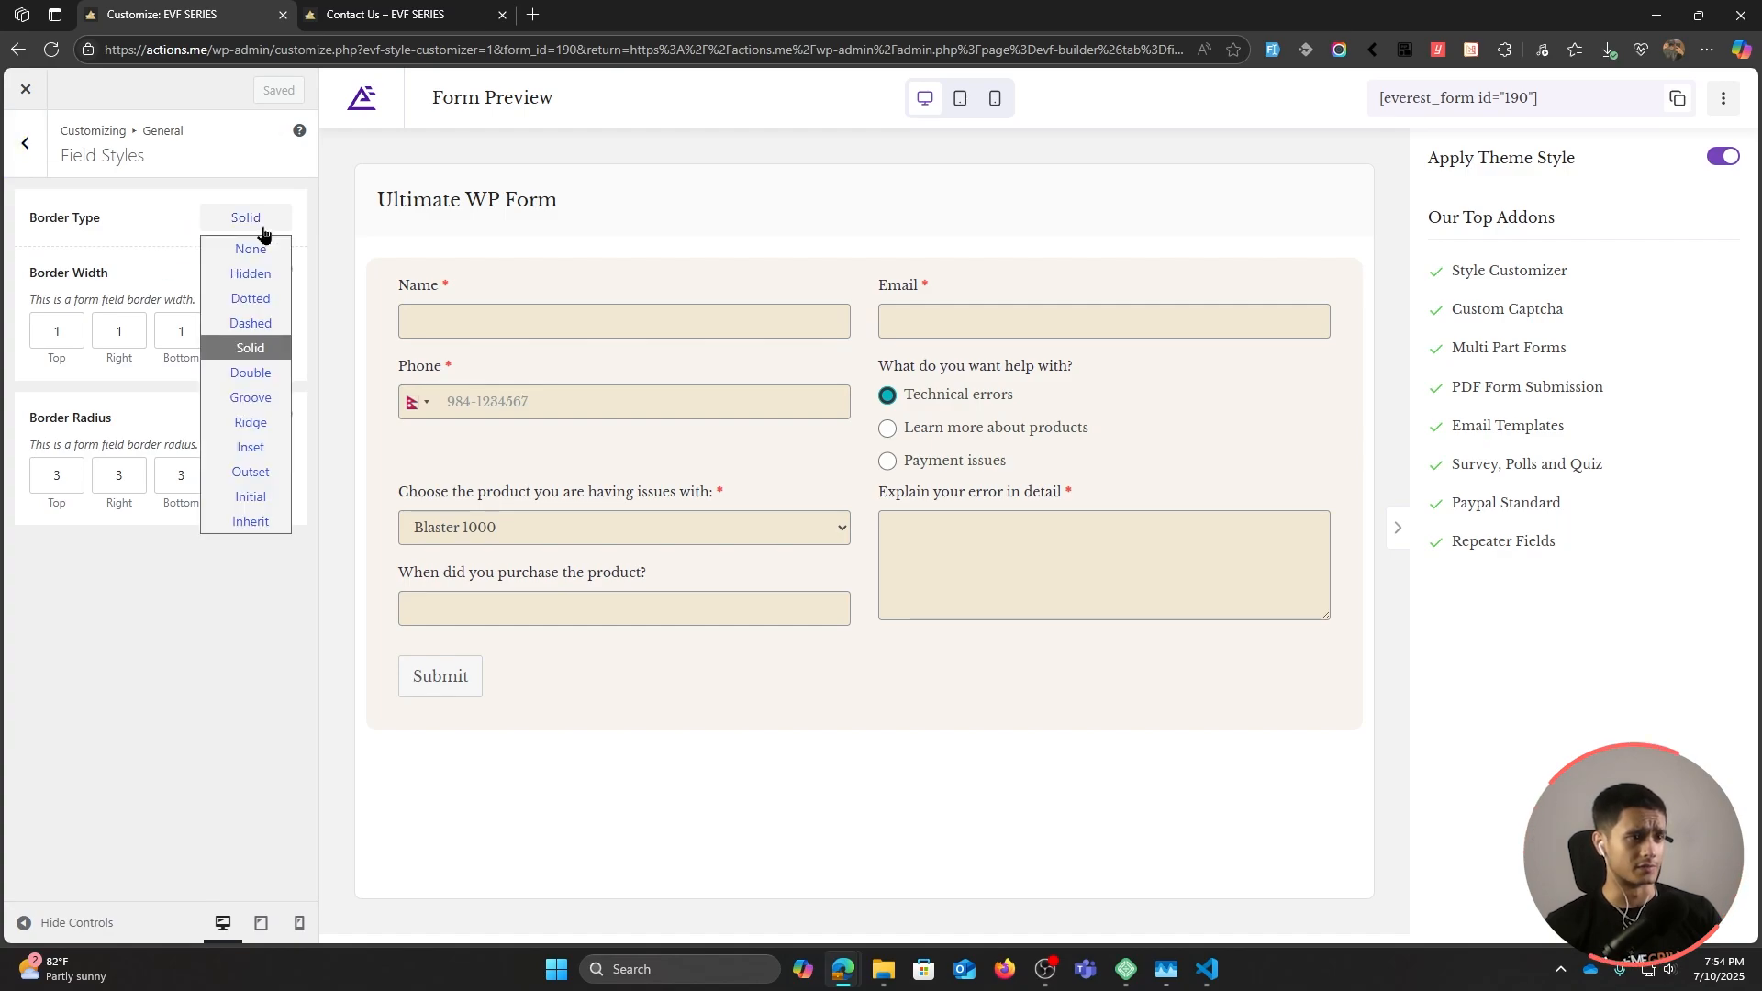
pyautogui.click(263, 442)
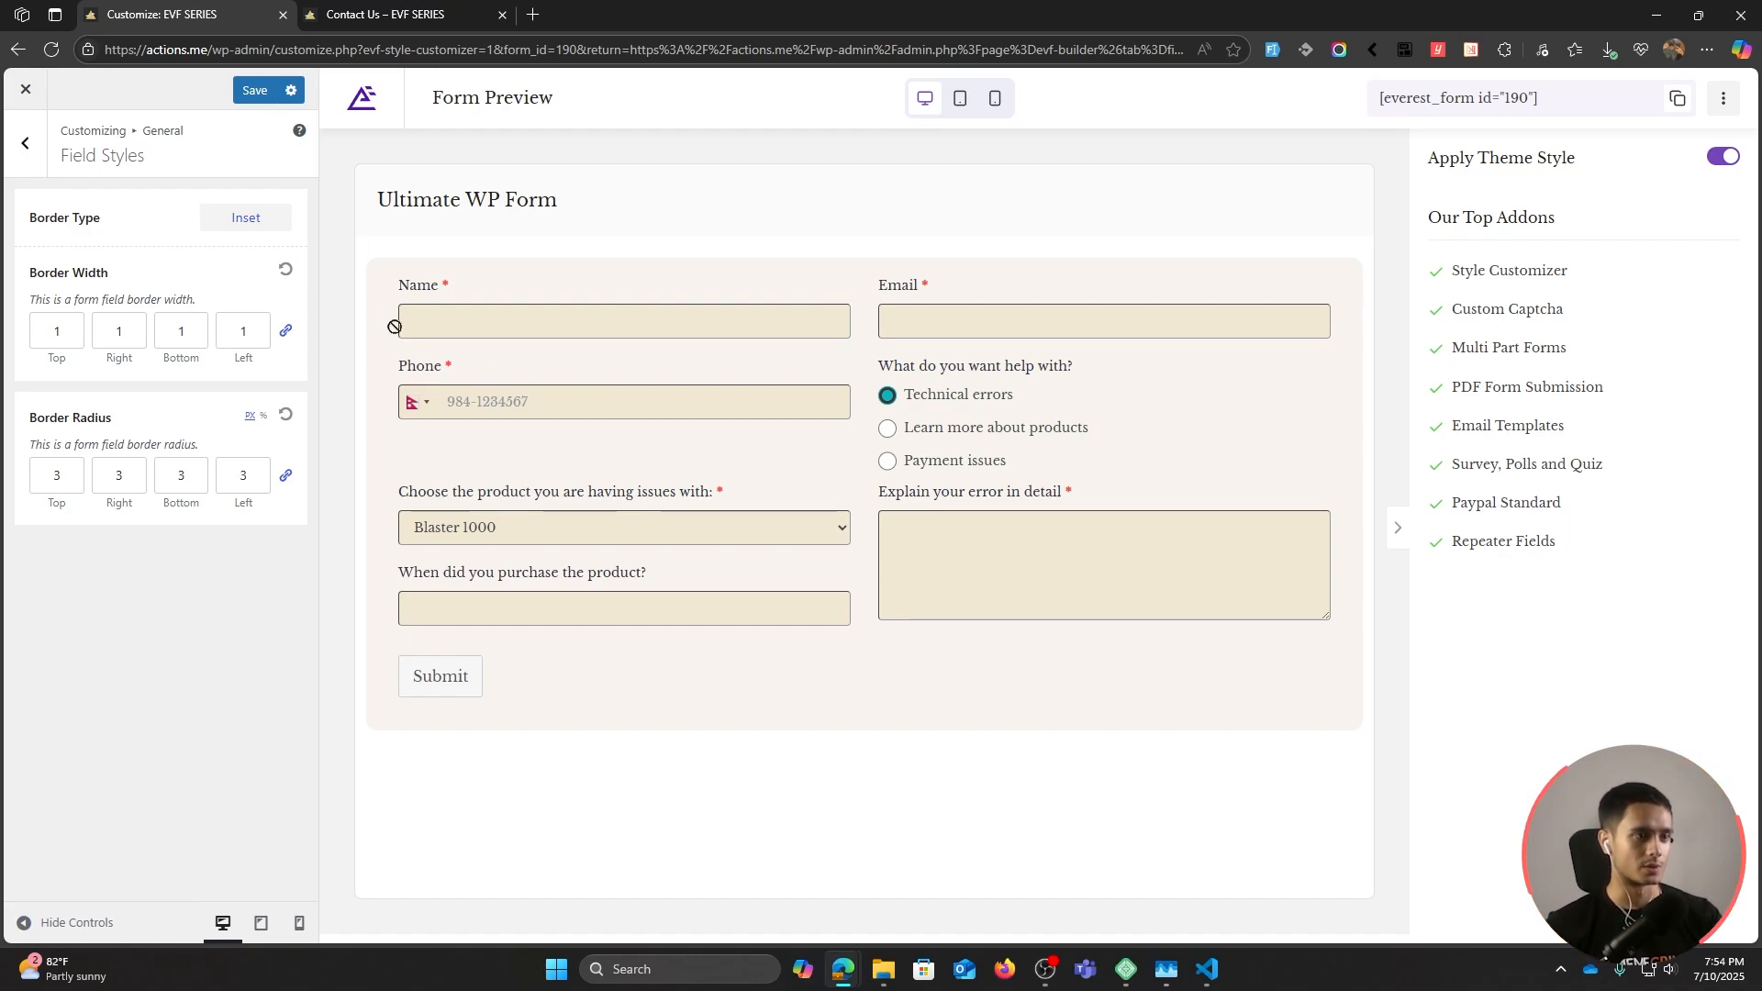
pyautogui.click(229, 223)
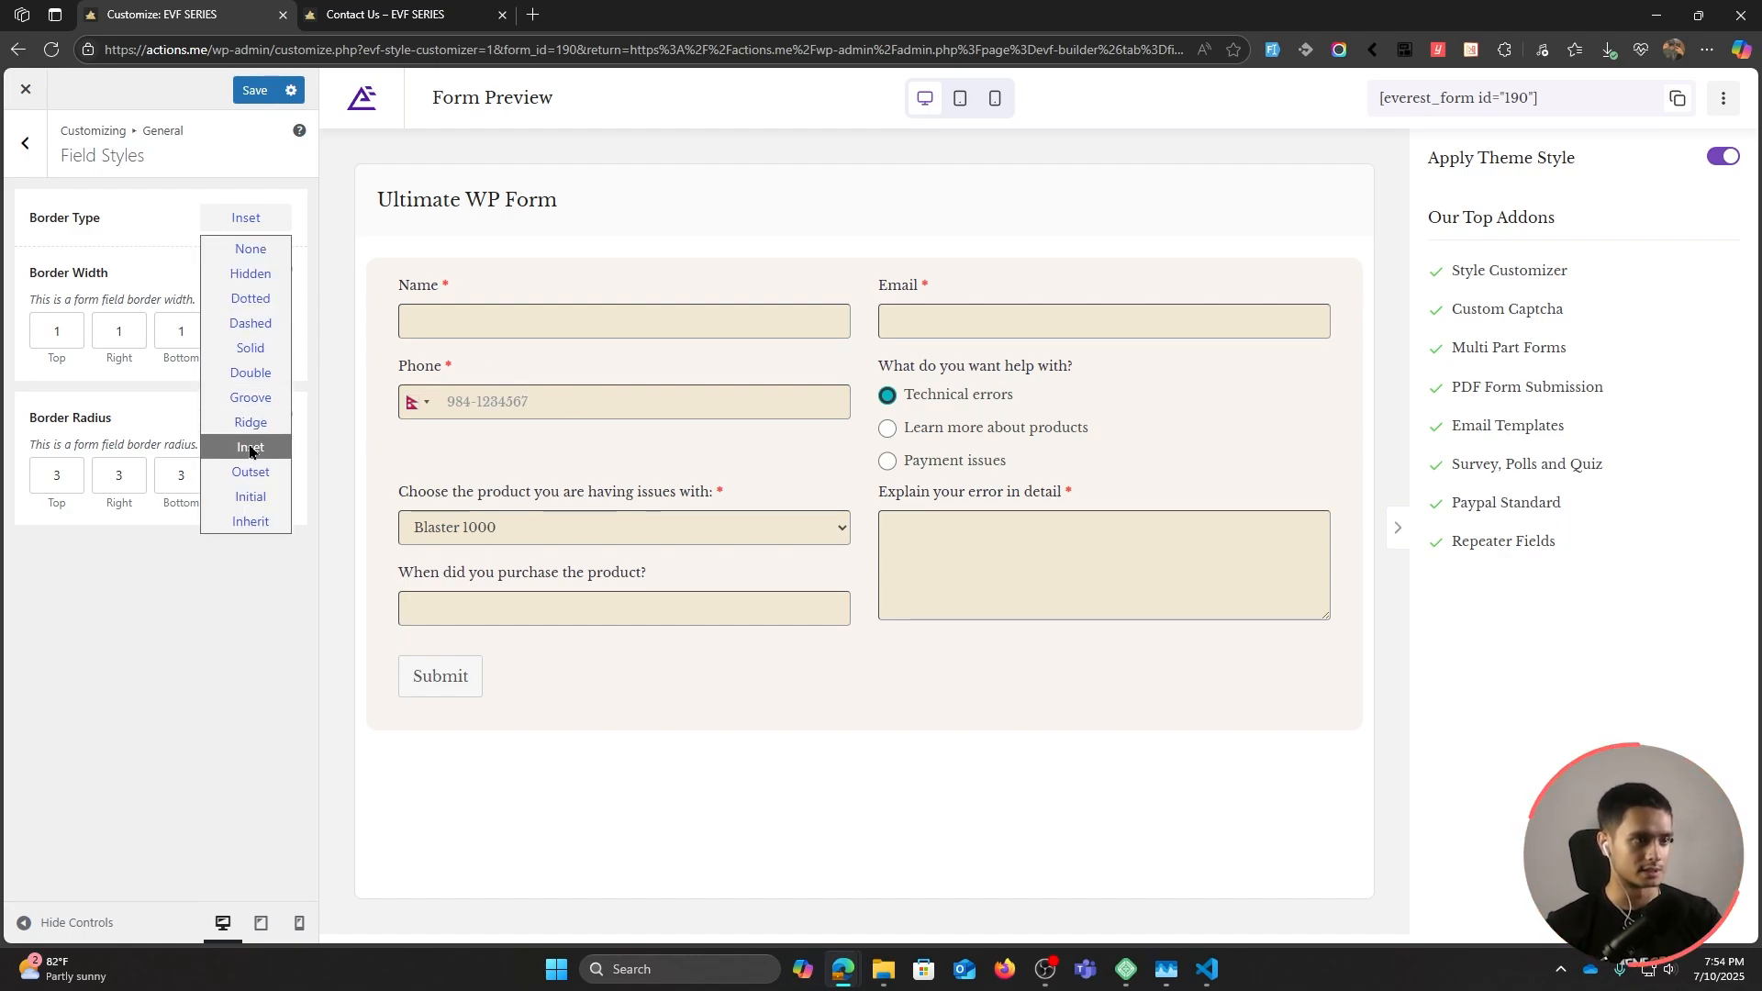
pyautogui.click(157, 260)
pyautogui.click(27, 144)
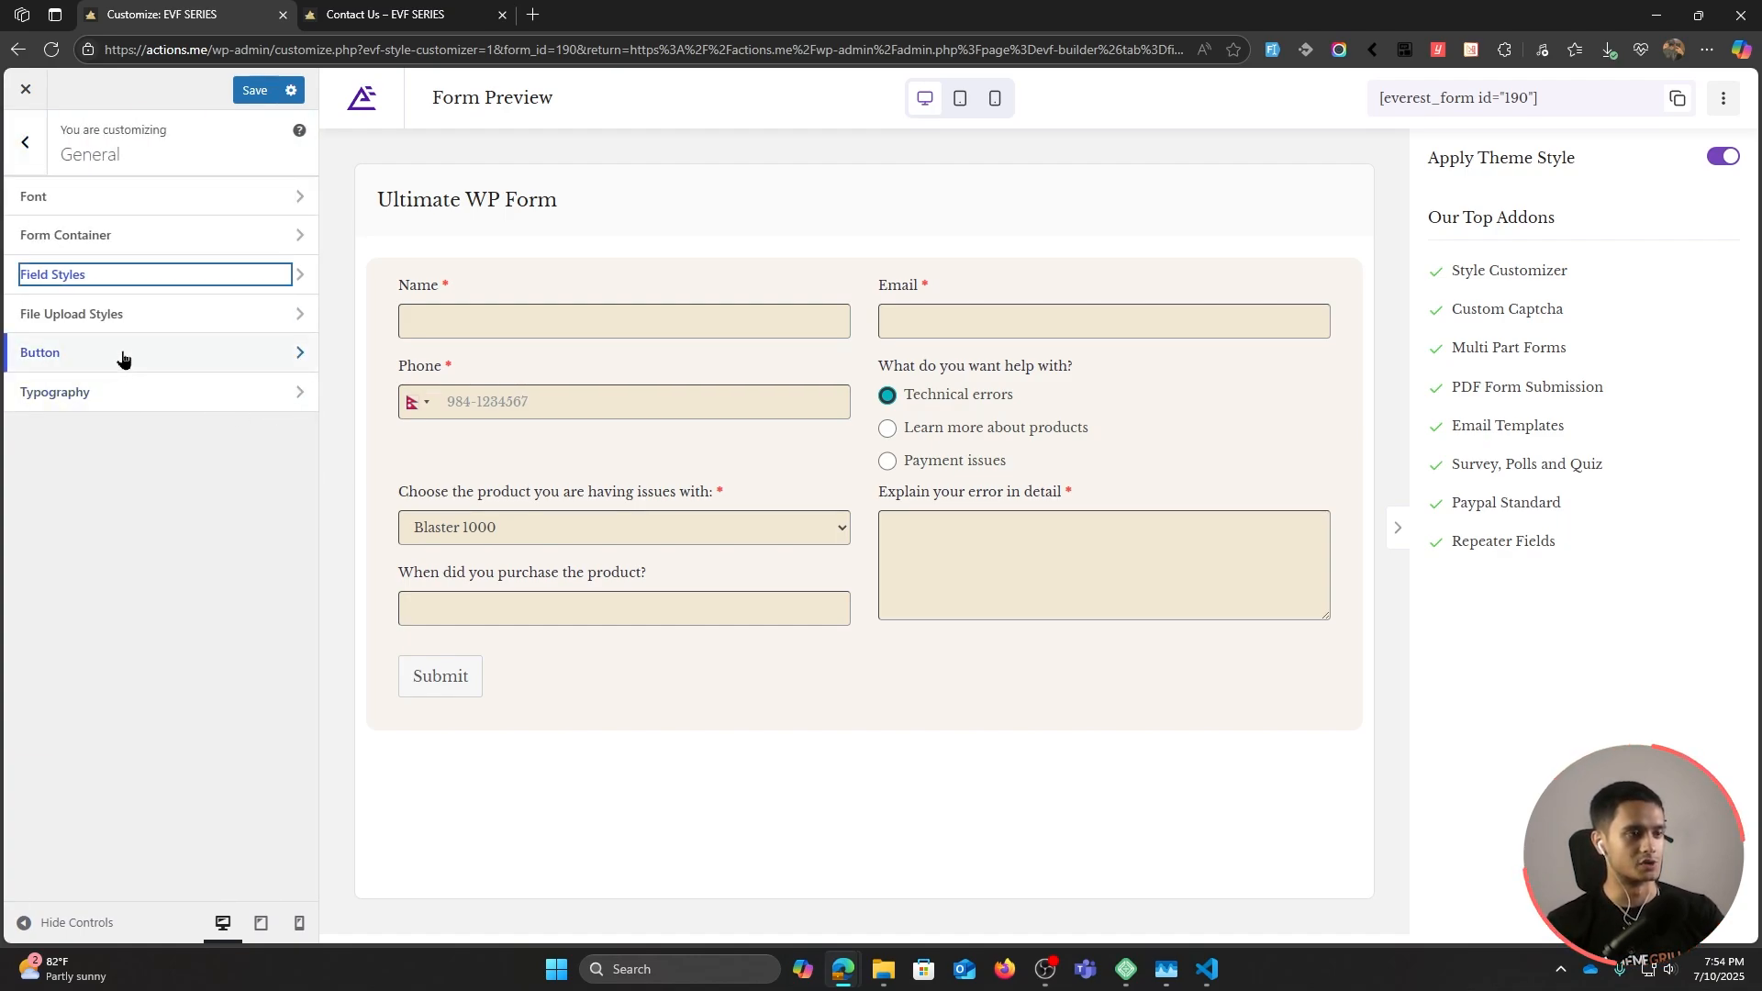
# Step: Browse the style templates, keep the Default Template, and save the style
pyautogui.click(26, 142)
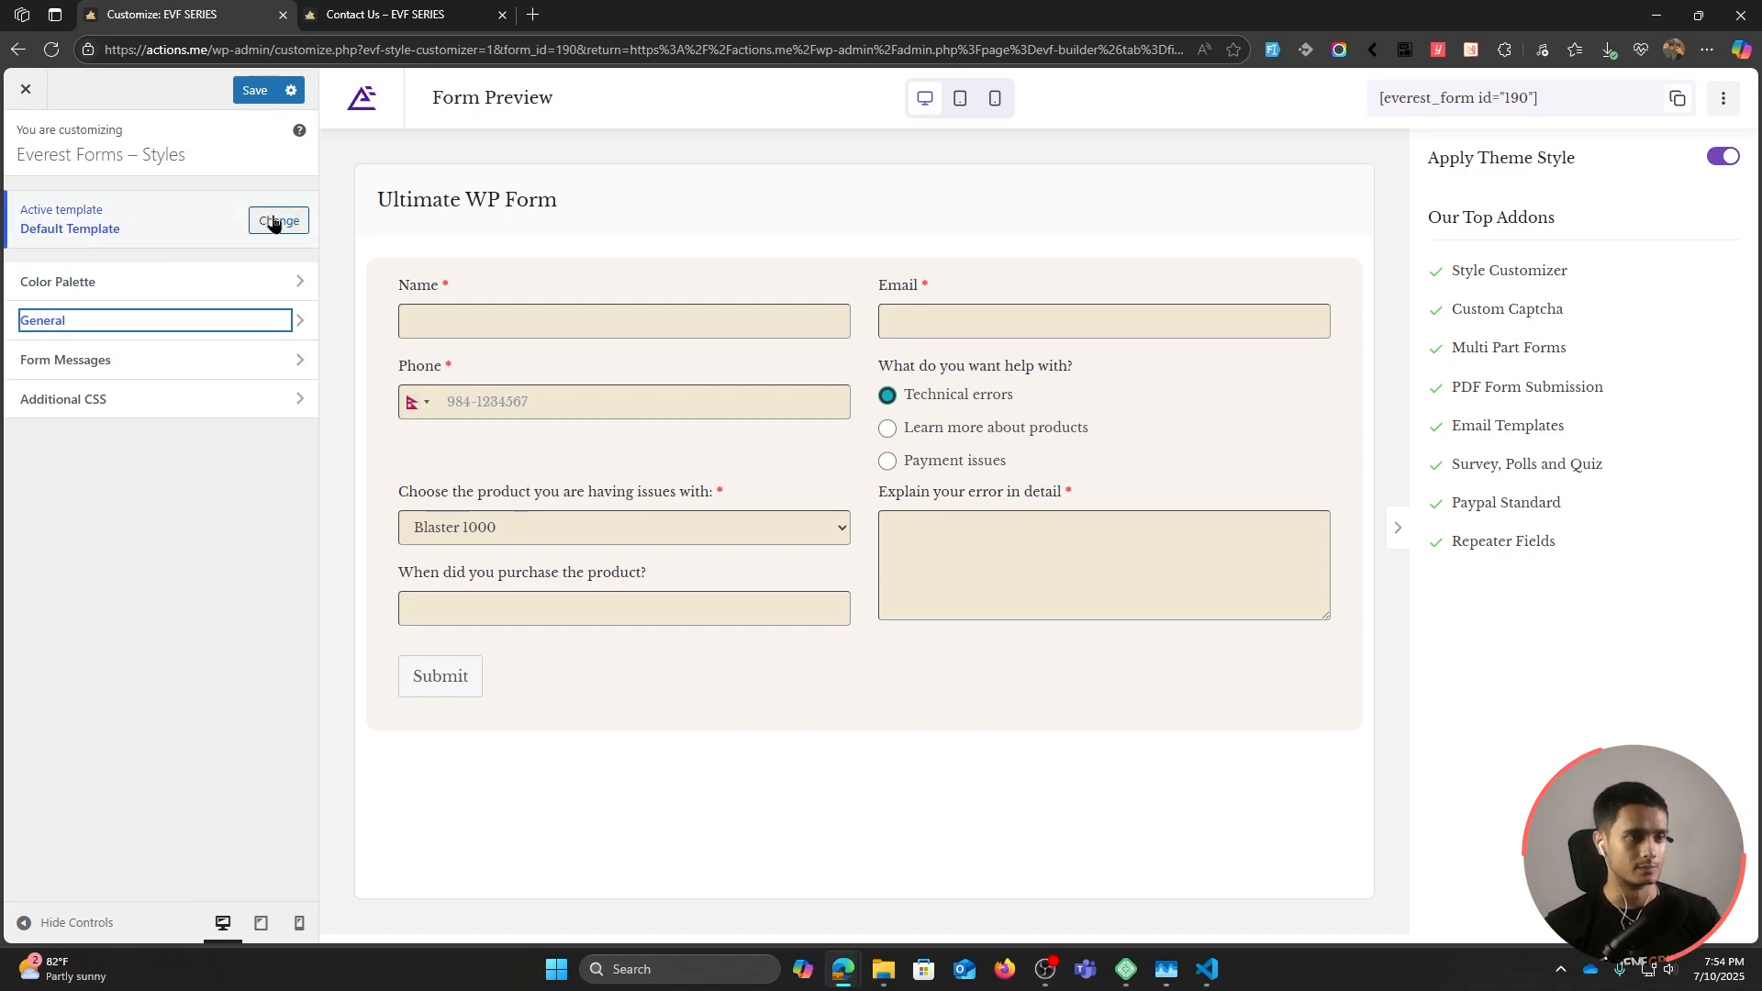
pyautogui.click(273, 221)
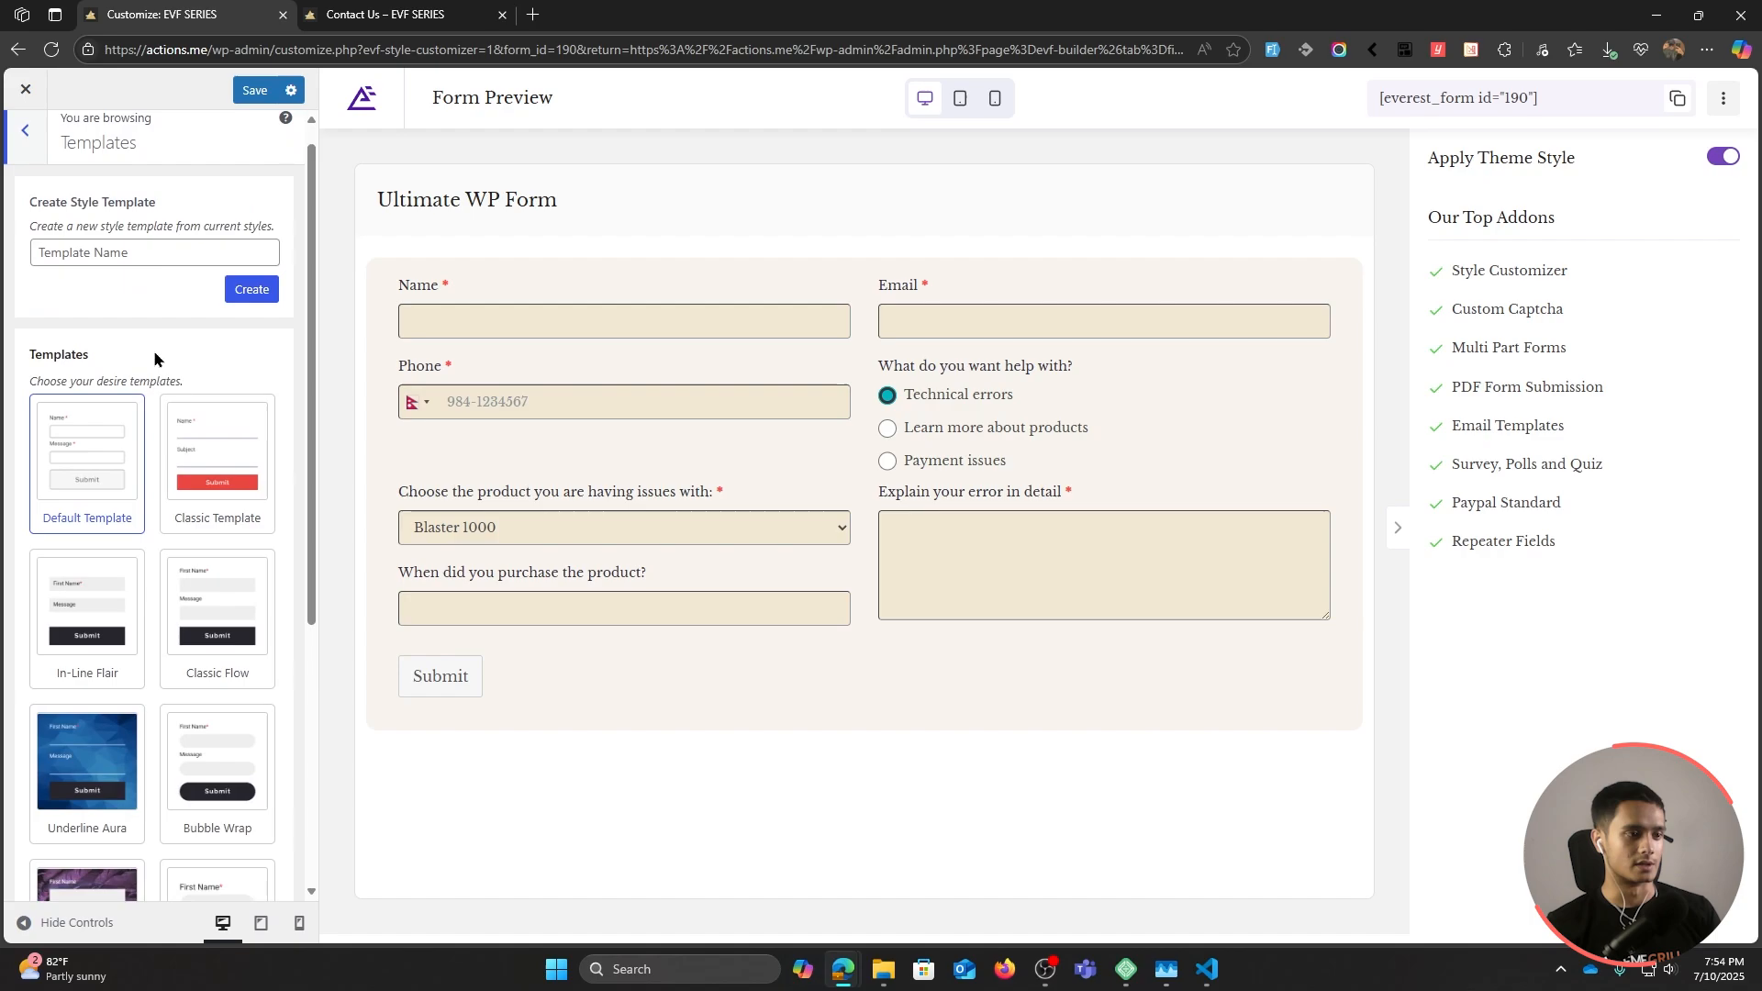
pyautogui.scroll(-5, 152, 350)
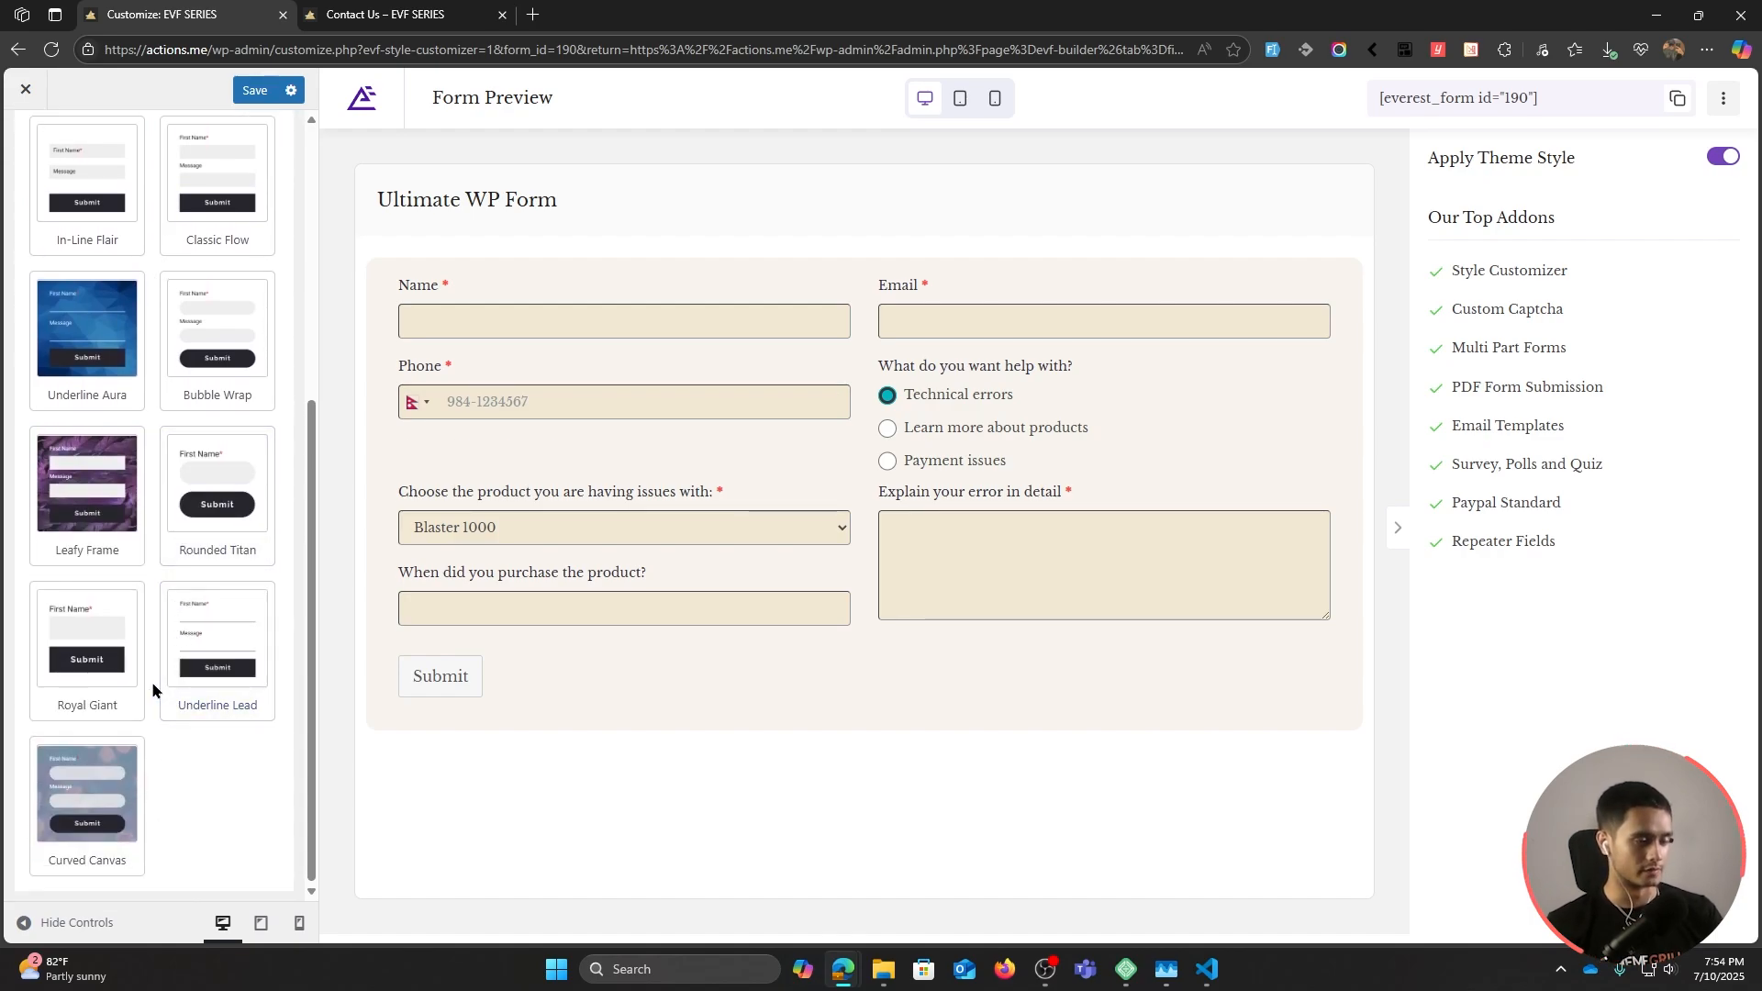
pyautogui.scroll(5, 151, 681)
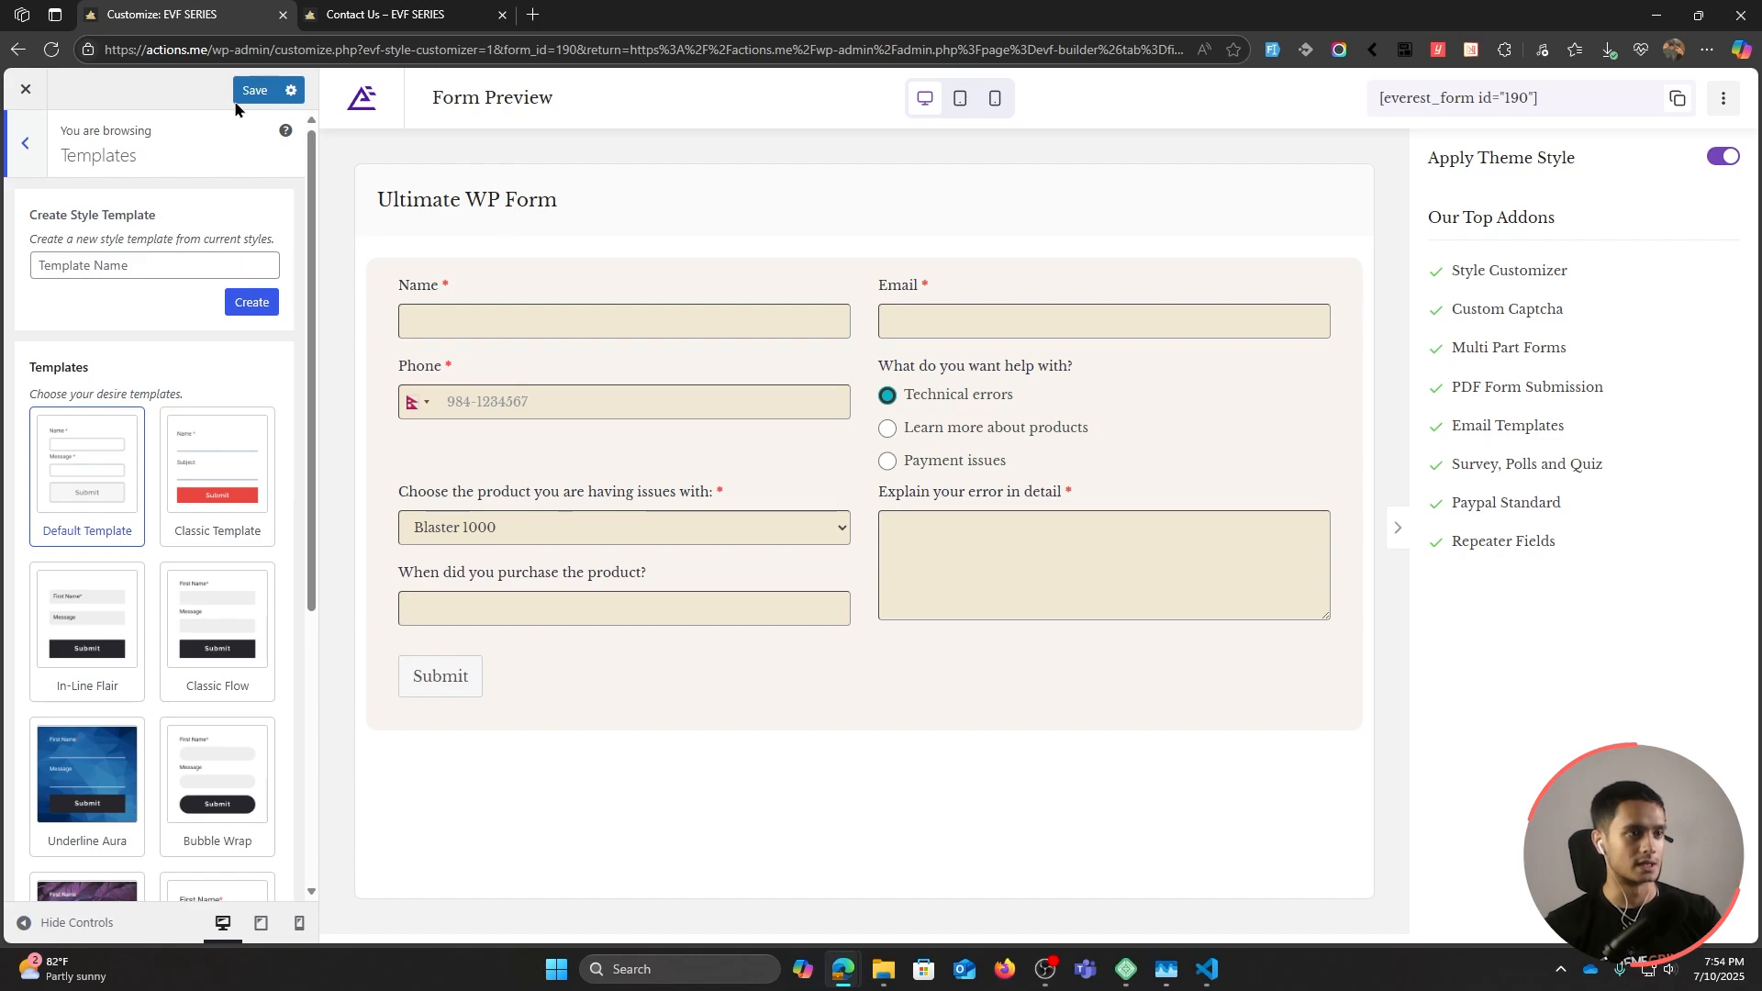
pyautogui.click(36, 165)
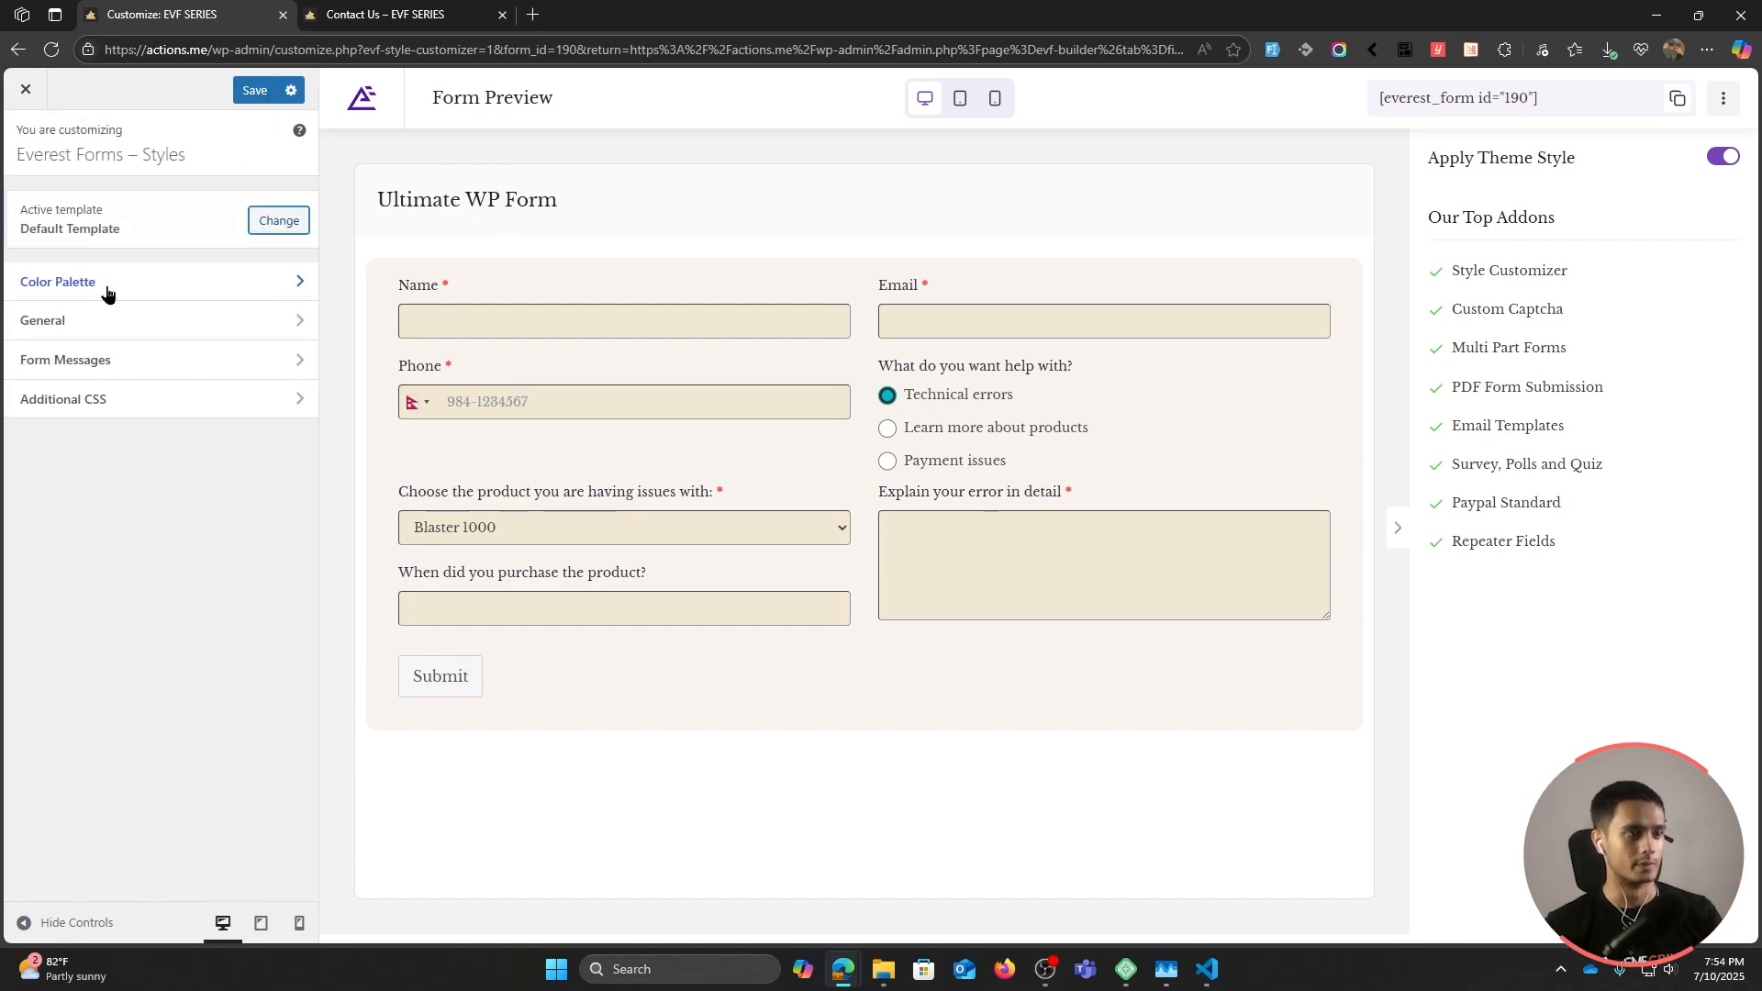
pyautogui.click(250, 89)
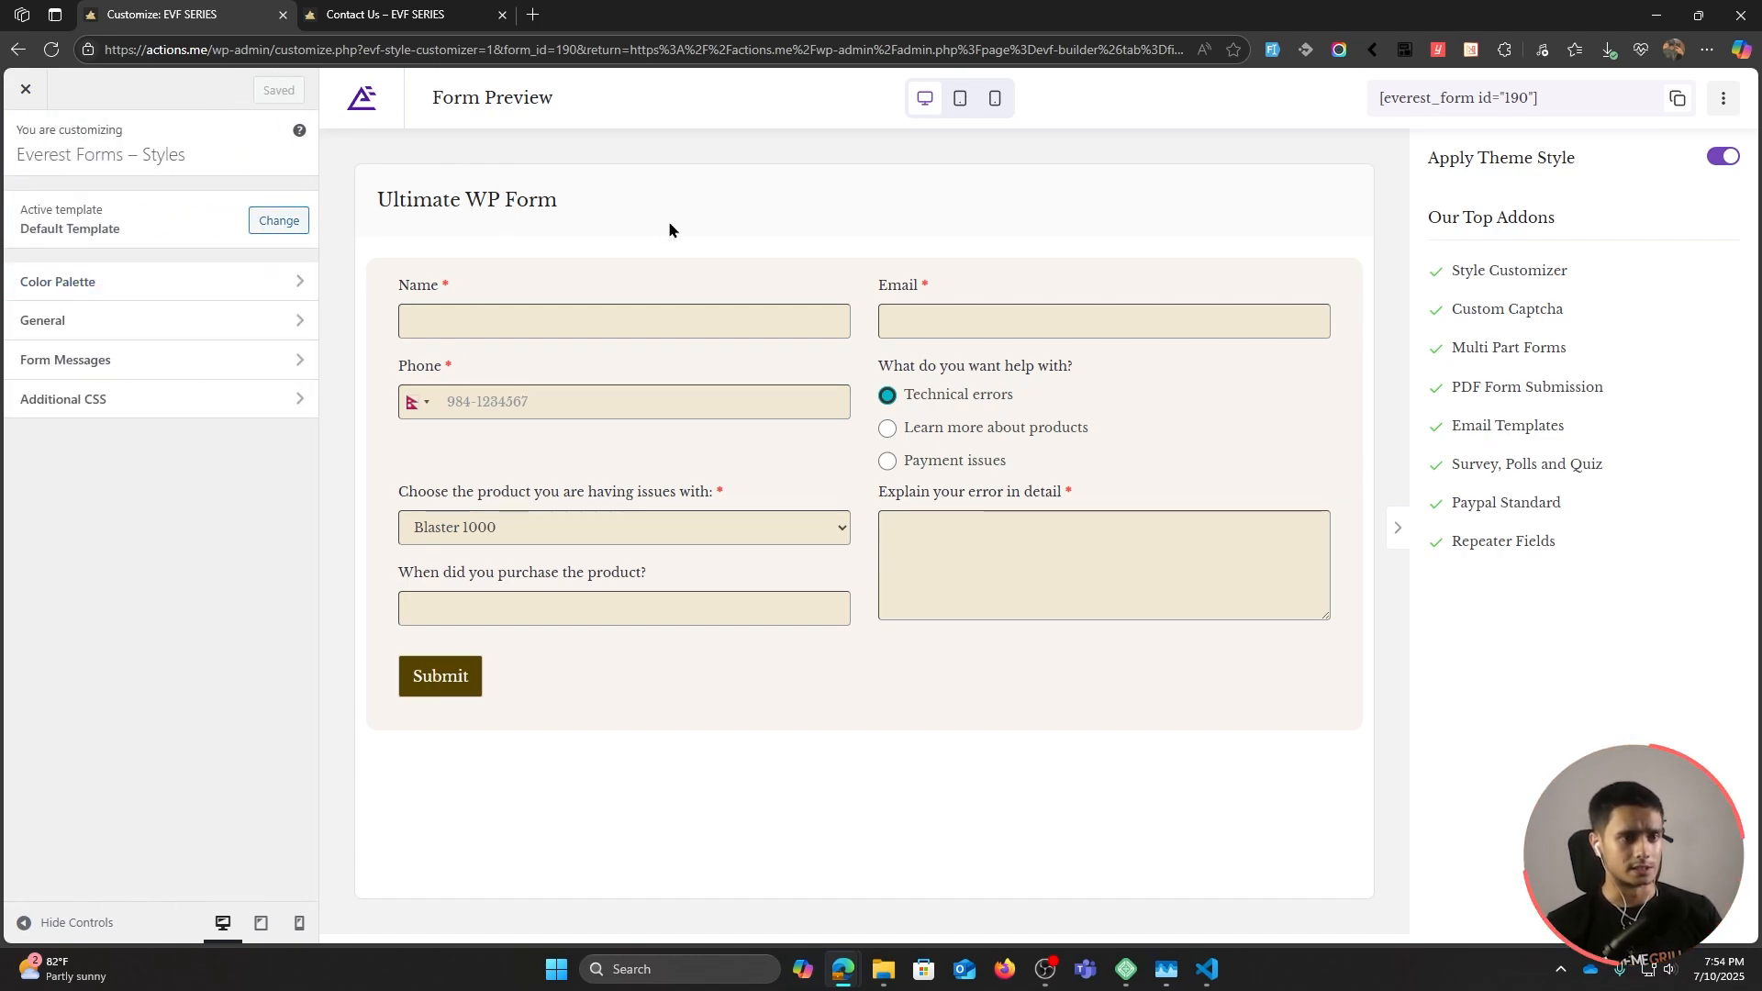
# Step: On the reloaded Contact Us page, try Technical errors, Learn more about products, then Payment issues
pyautogui.click(393, 28)
pyautogui.click(52, 50)
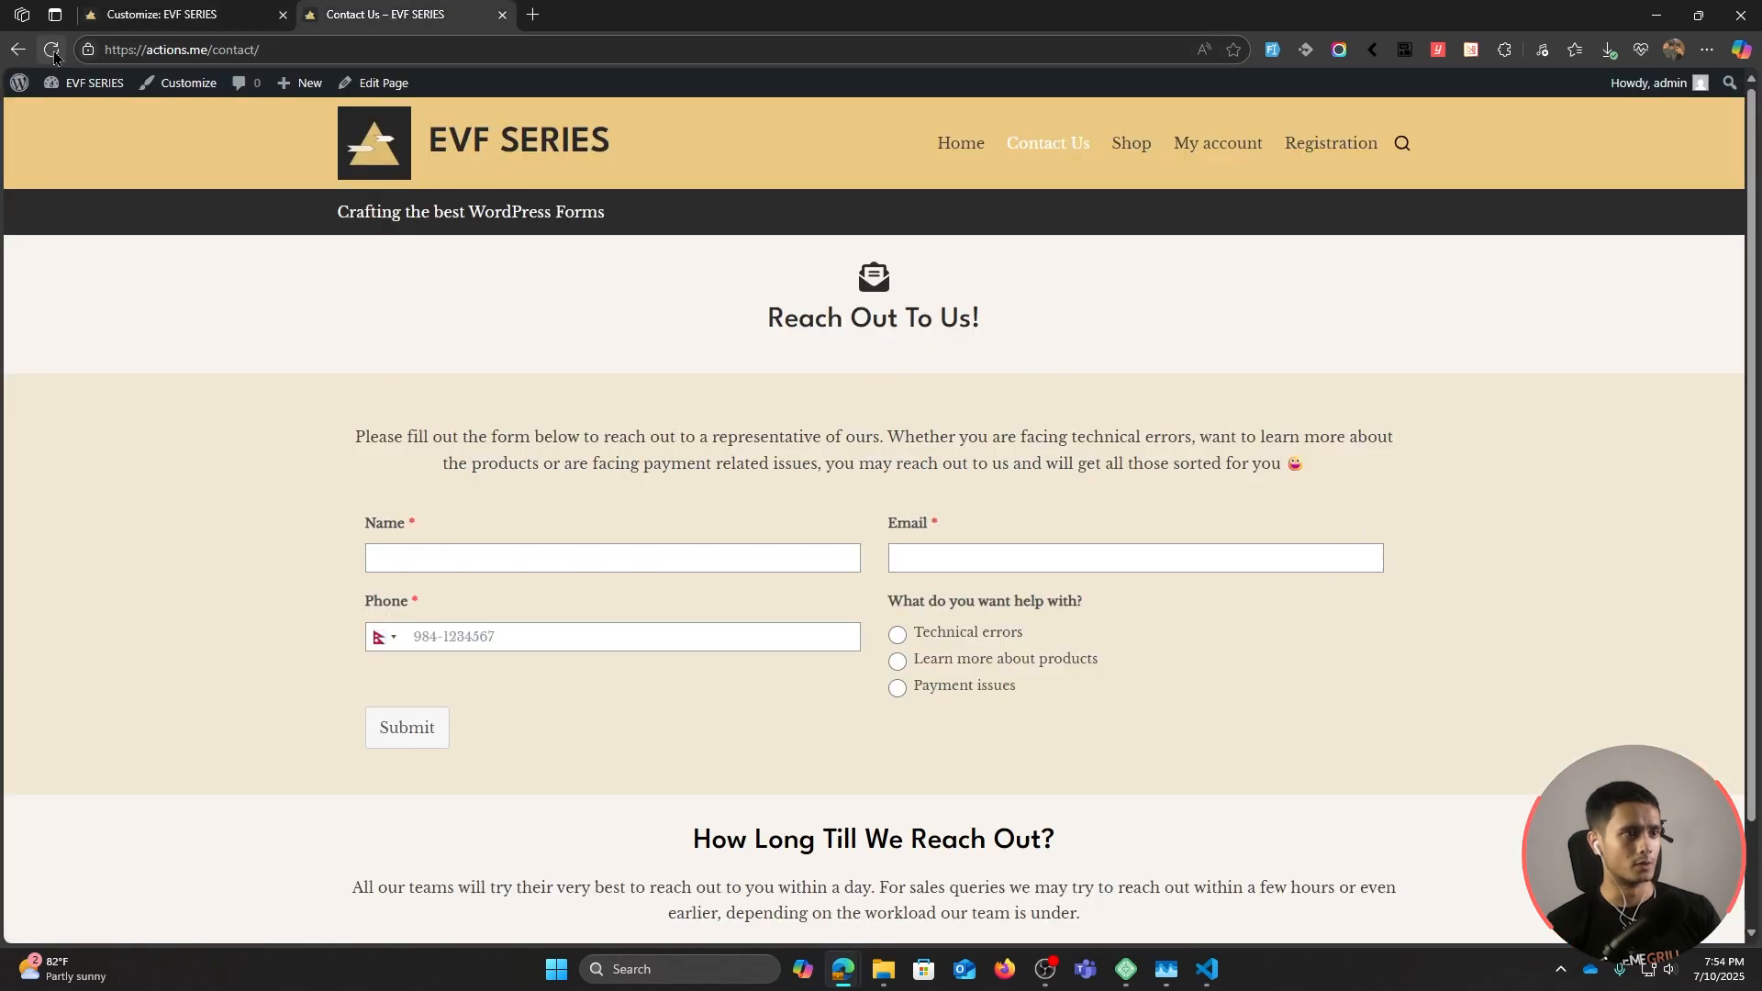
pyautogui.click(902, 653)
pyautogui.scroll(-1, 897, 653)
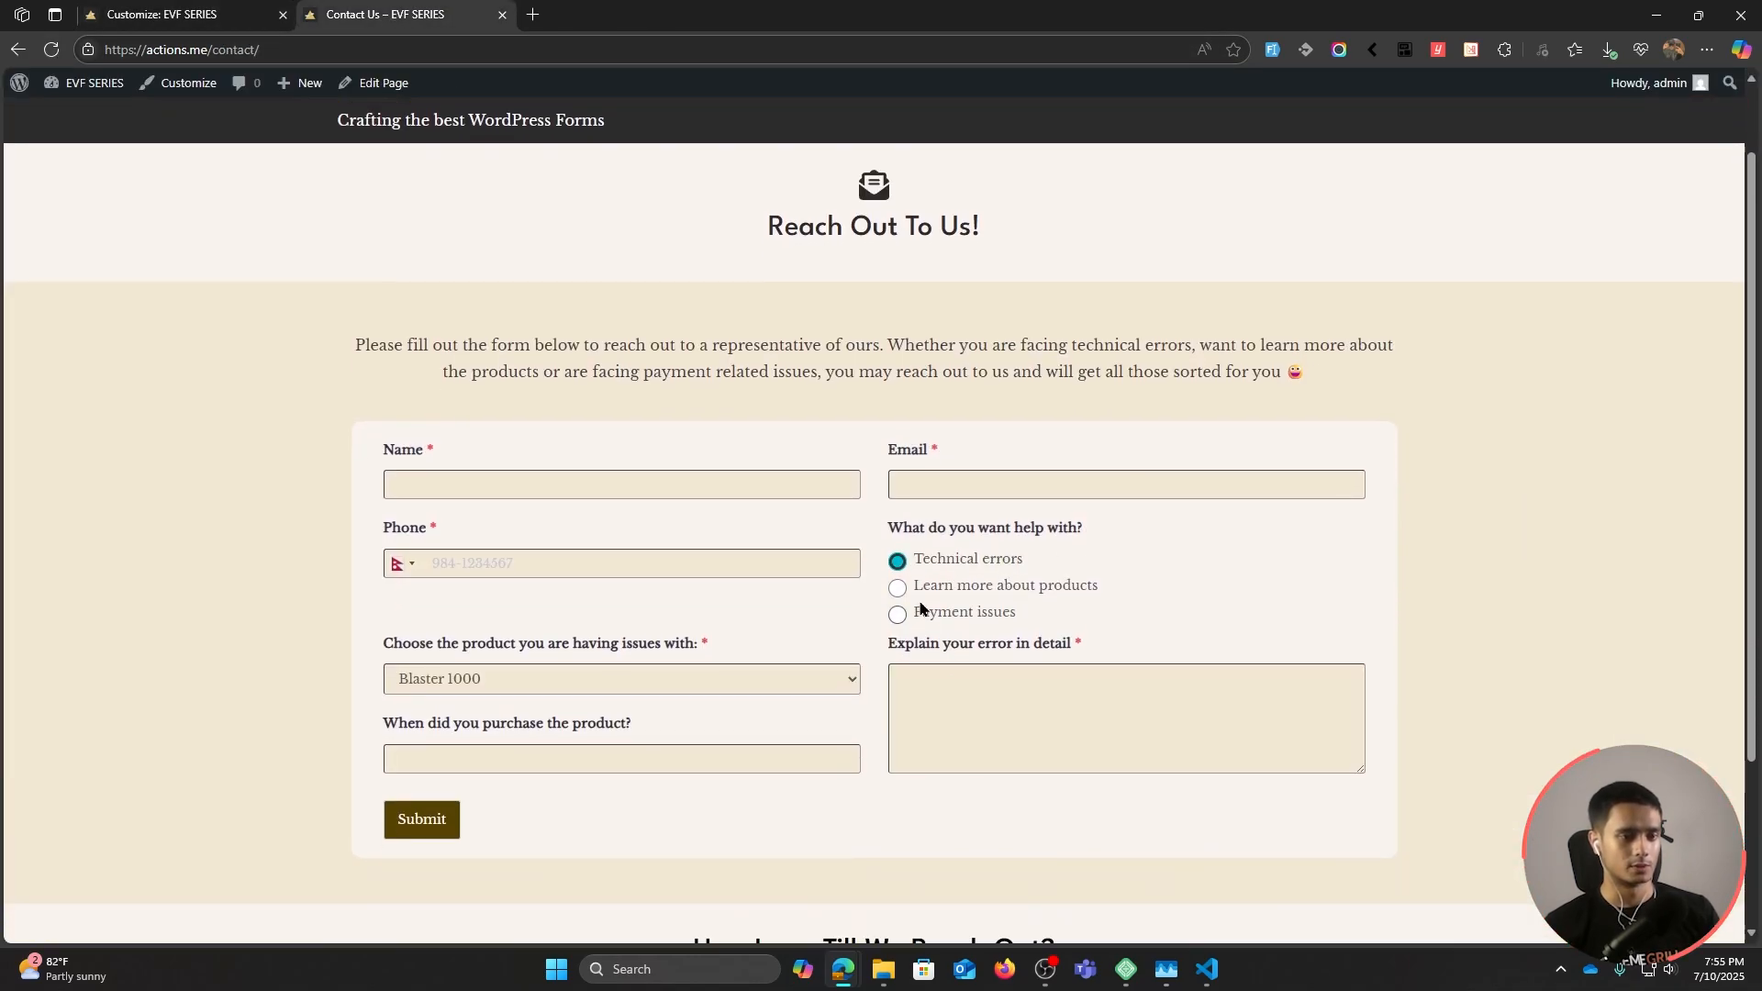
pyautogui.click(898, 587)
pyautogui.click(898, 615)
pyautogui.scroll(-3, 1038, 615)
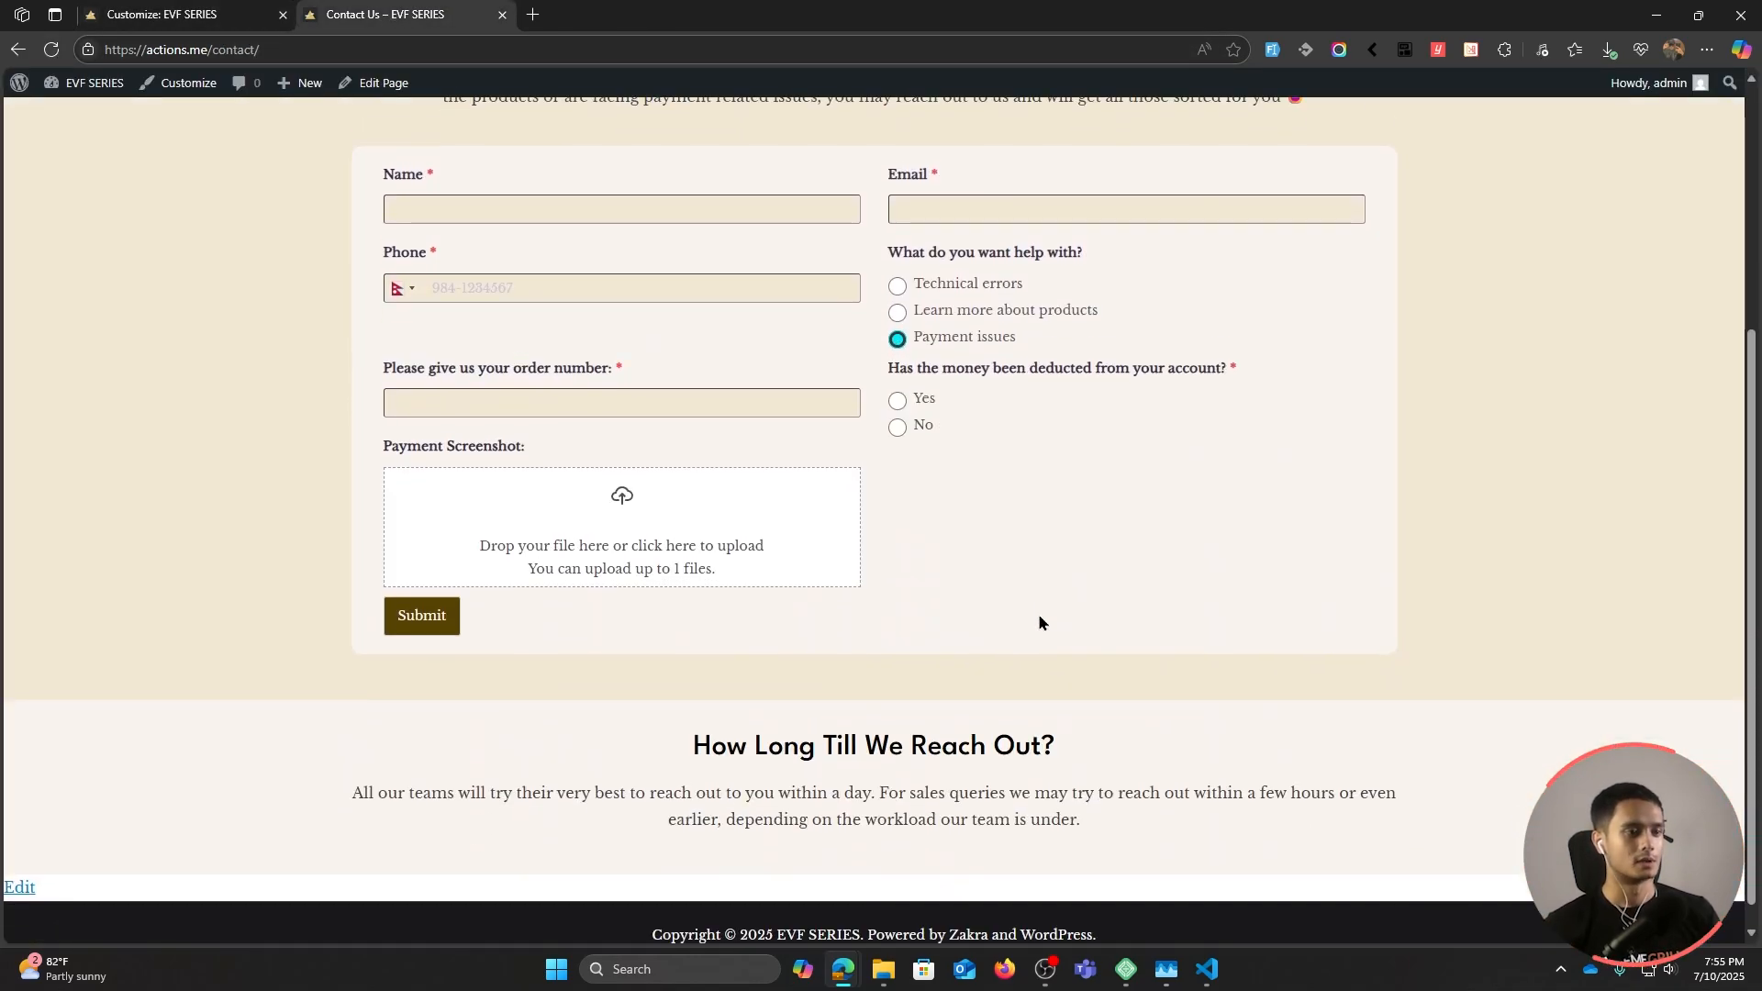
pyautogui.scroll(2, 1038, 614)
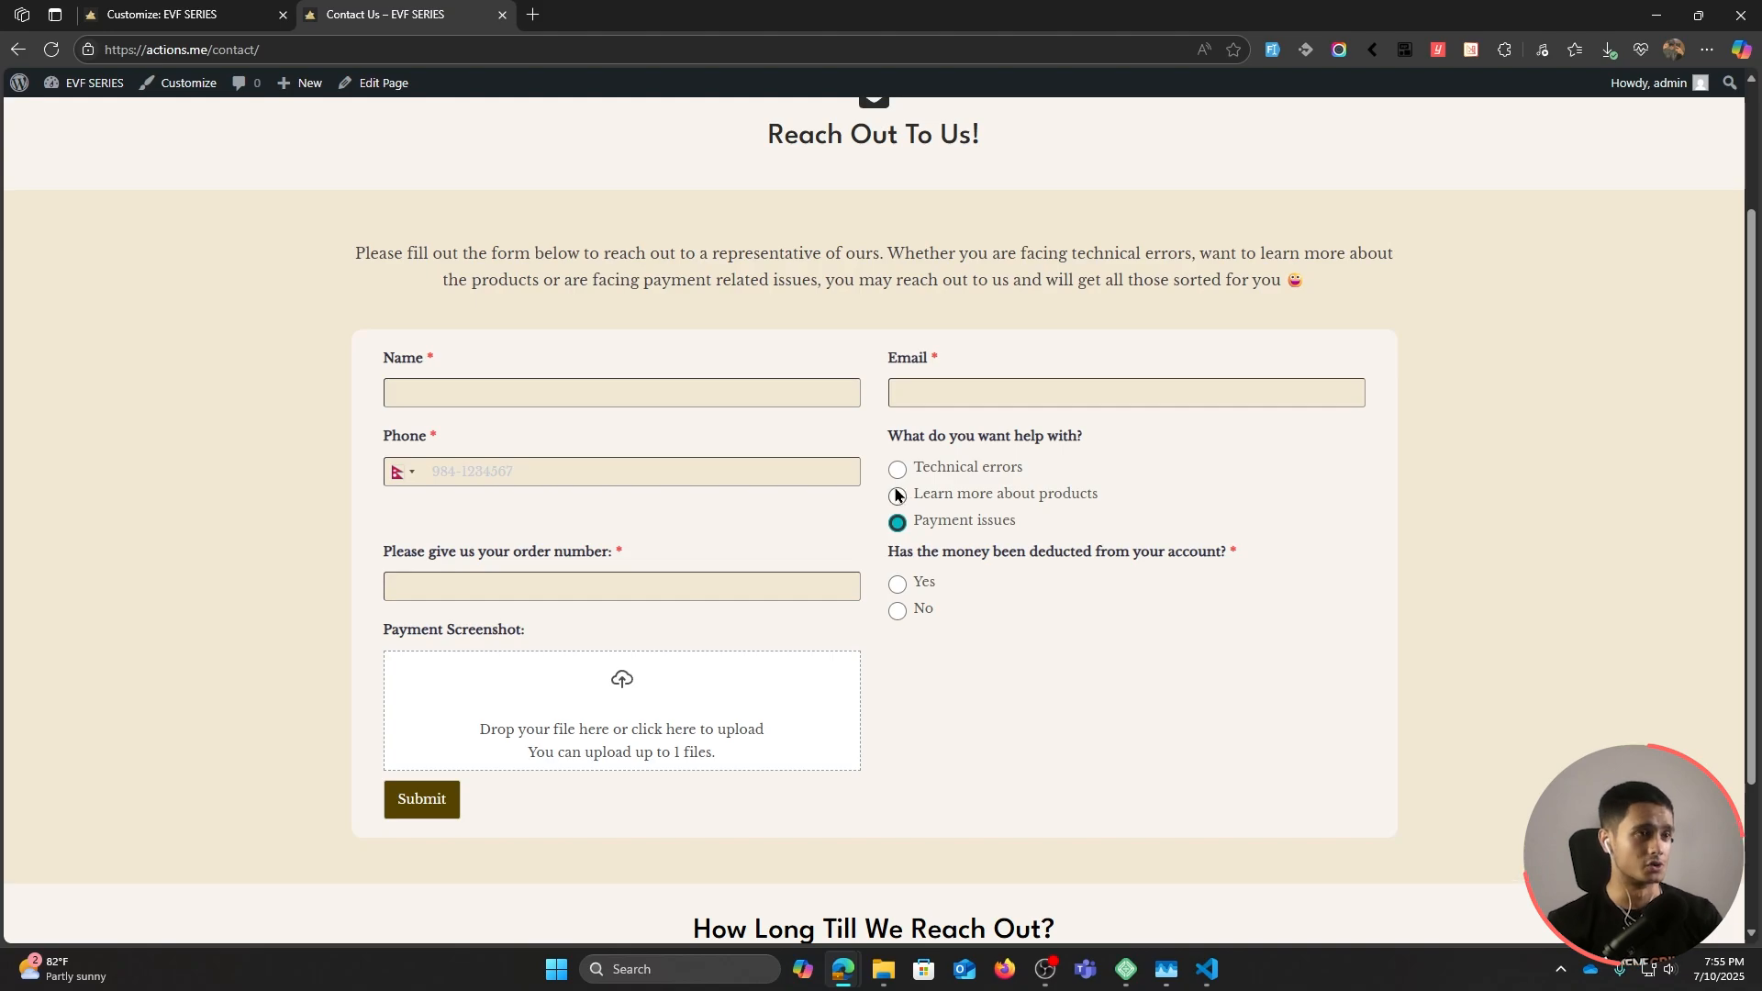
pyautogui.click(165, 15)
pyautogui.click(502, 15)
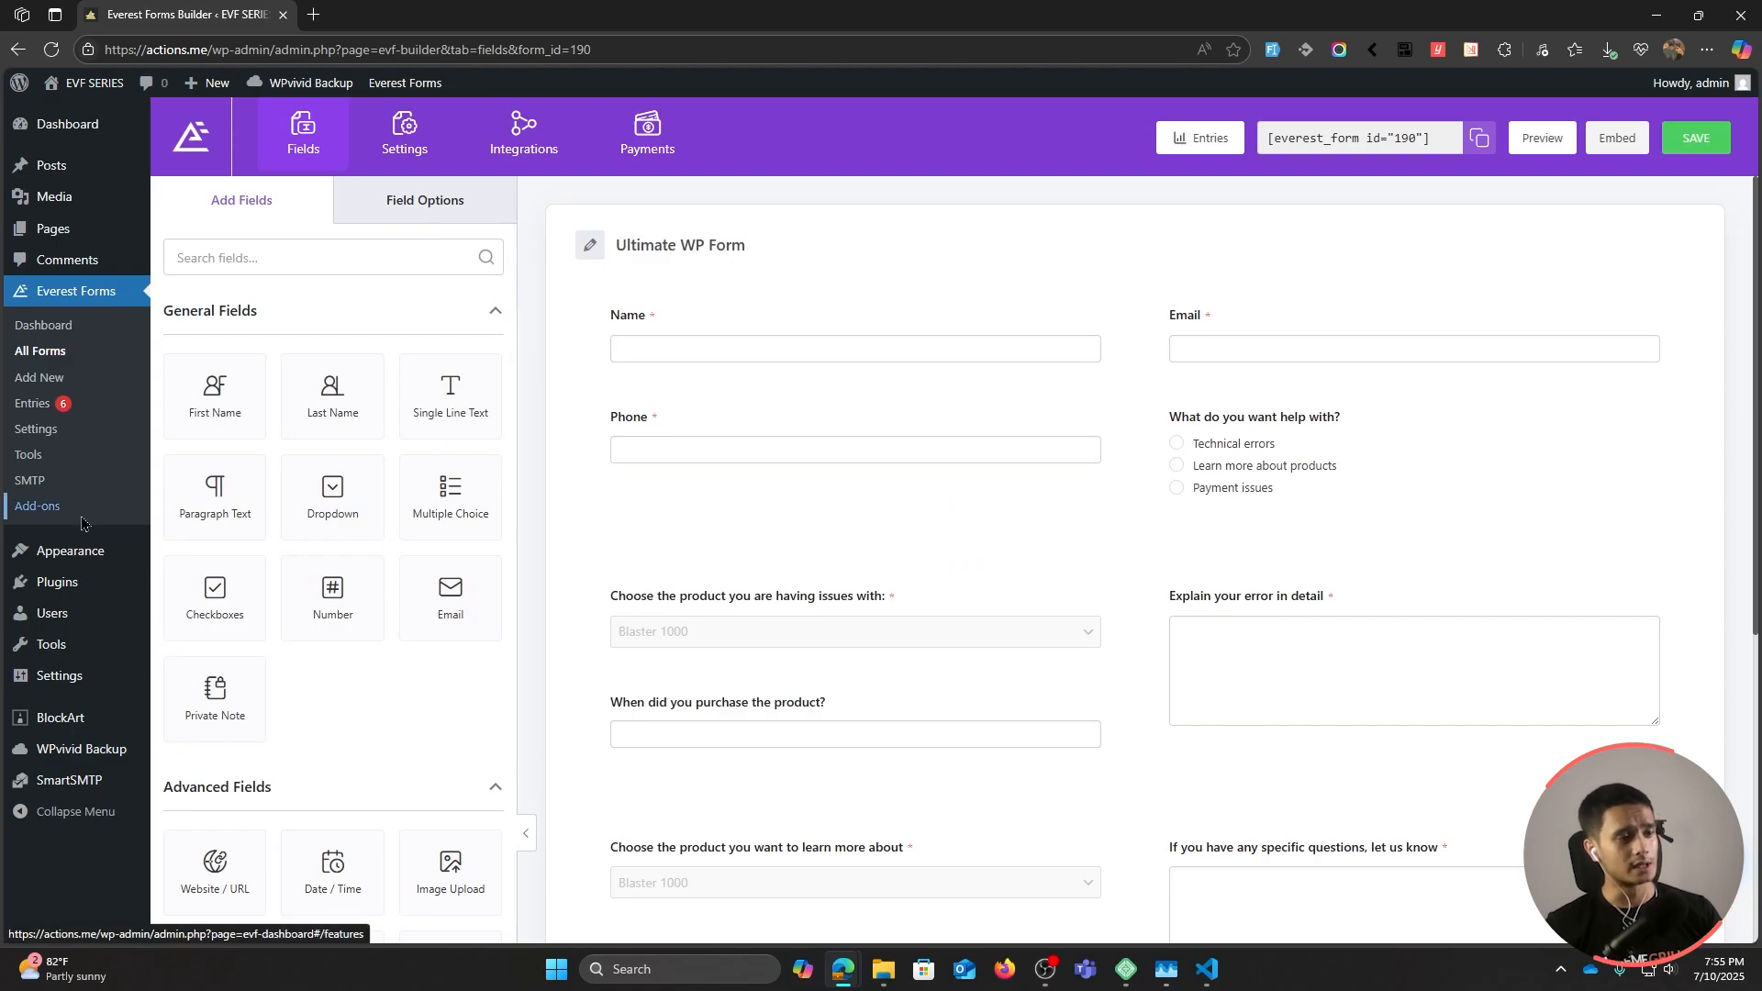
# Step: Open the Everest Forms All Features overview from the dashboard
pyautogui.click(43, 325)
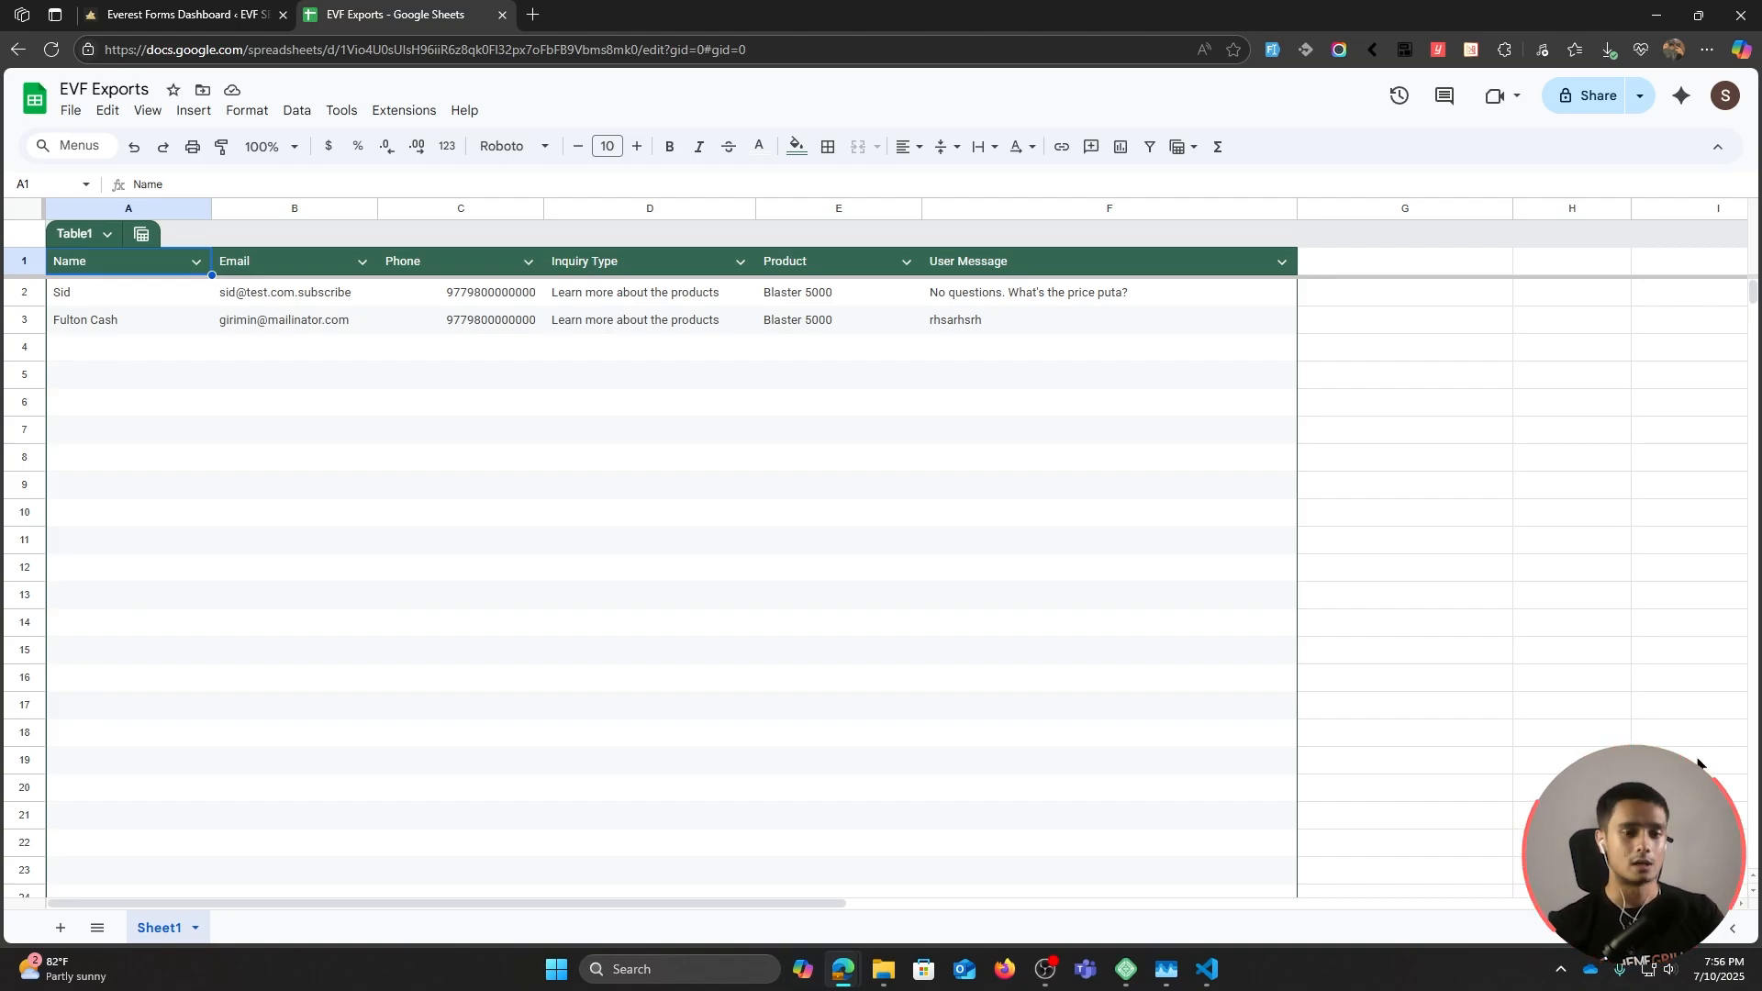
# Step: Select empty cells and range H3:I13 beside the EVF Exports table, then return to Everest Forms
pyautogui.click(1437, 542)
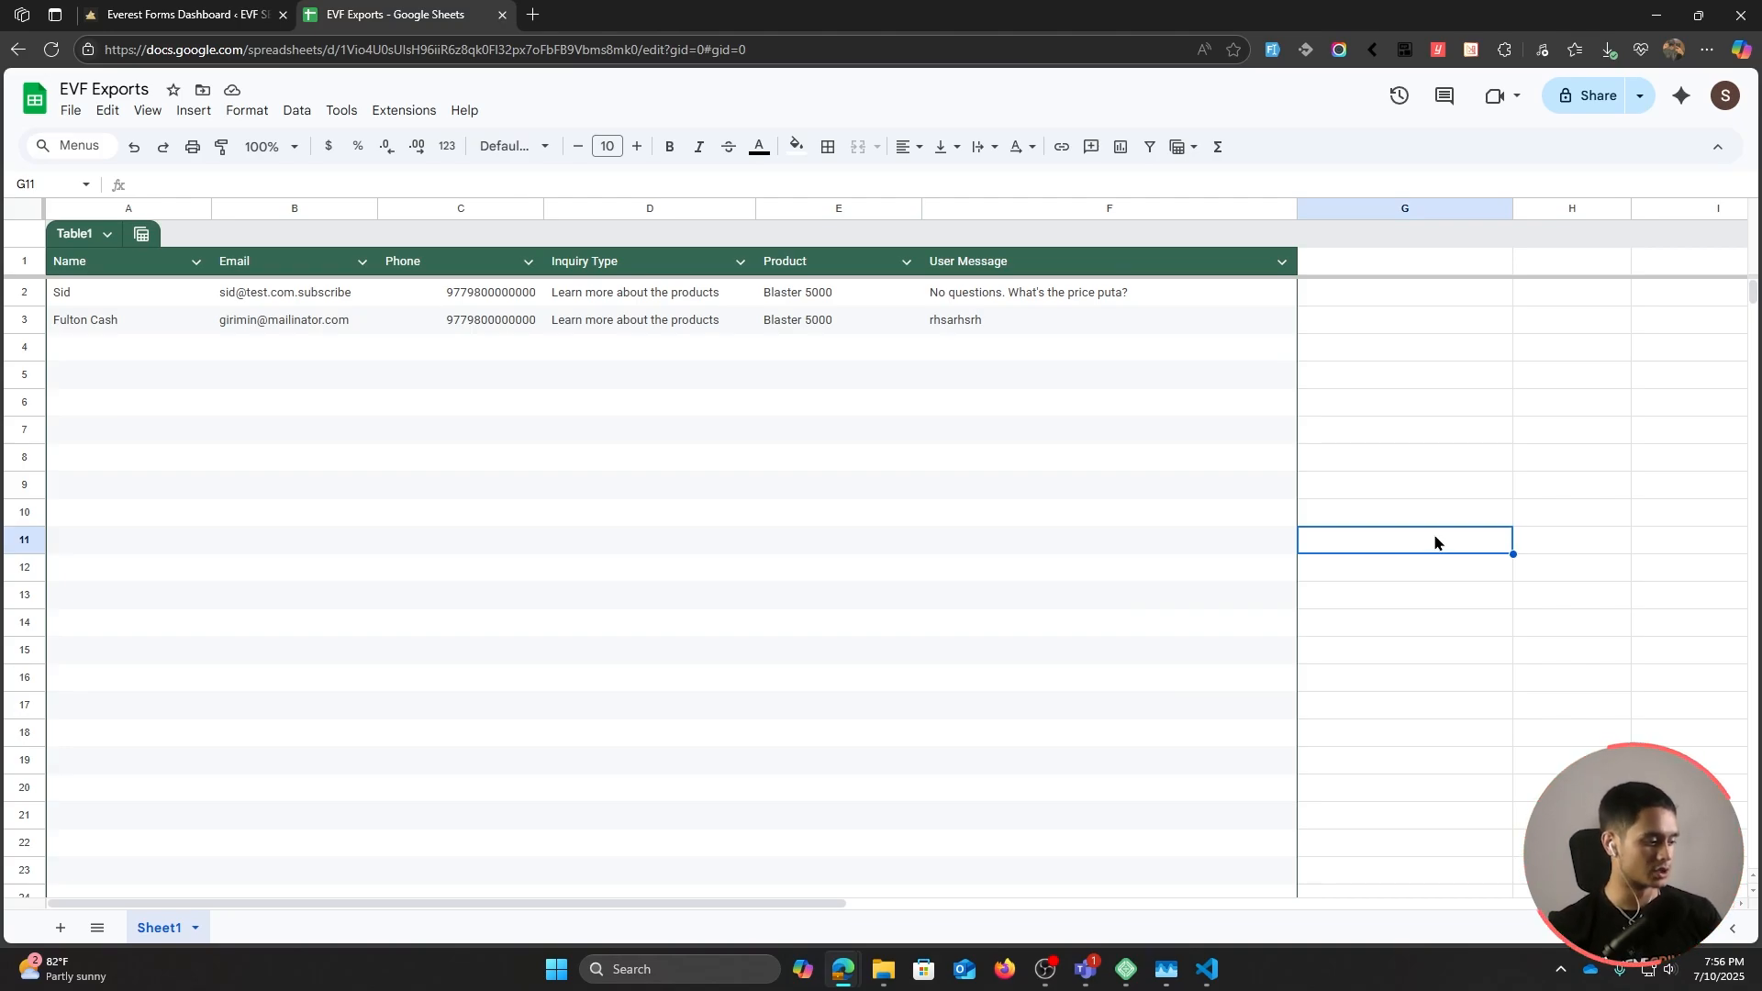
pyautogui.click(1562, 450)
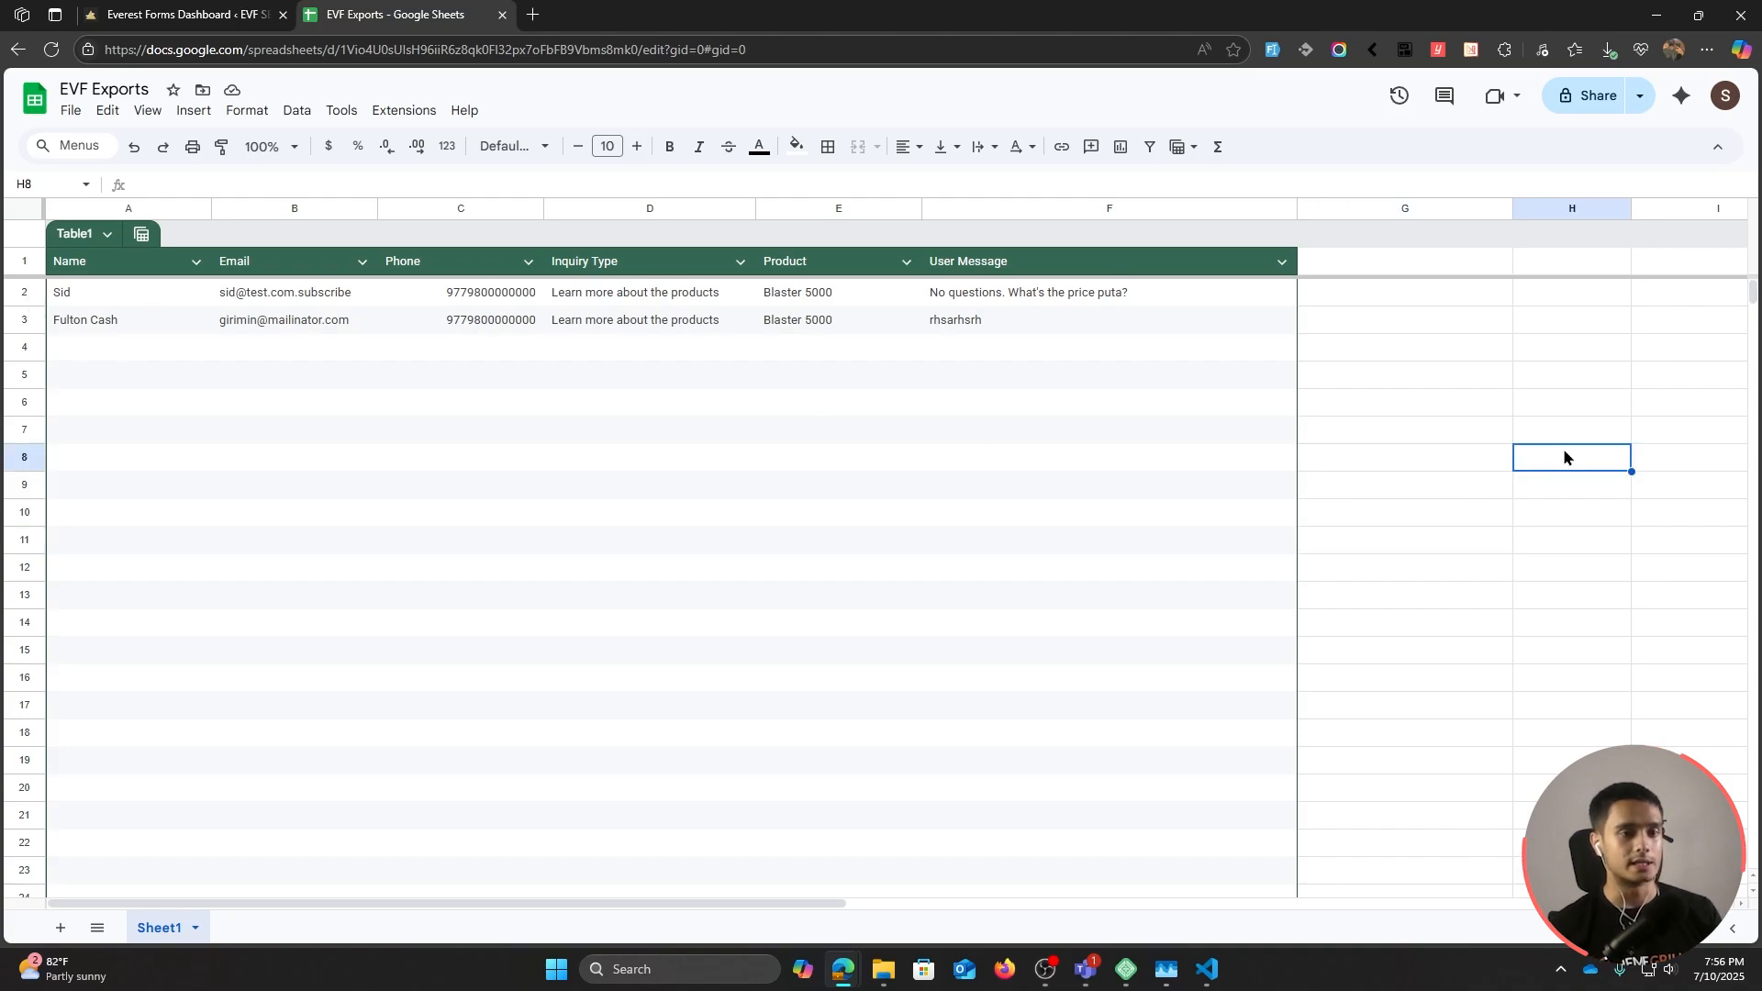
pyautogui.click(1405, 341)
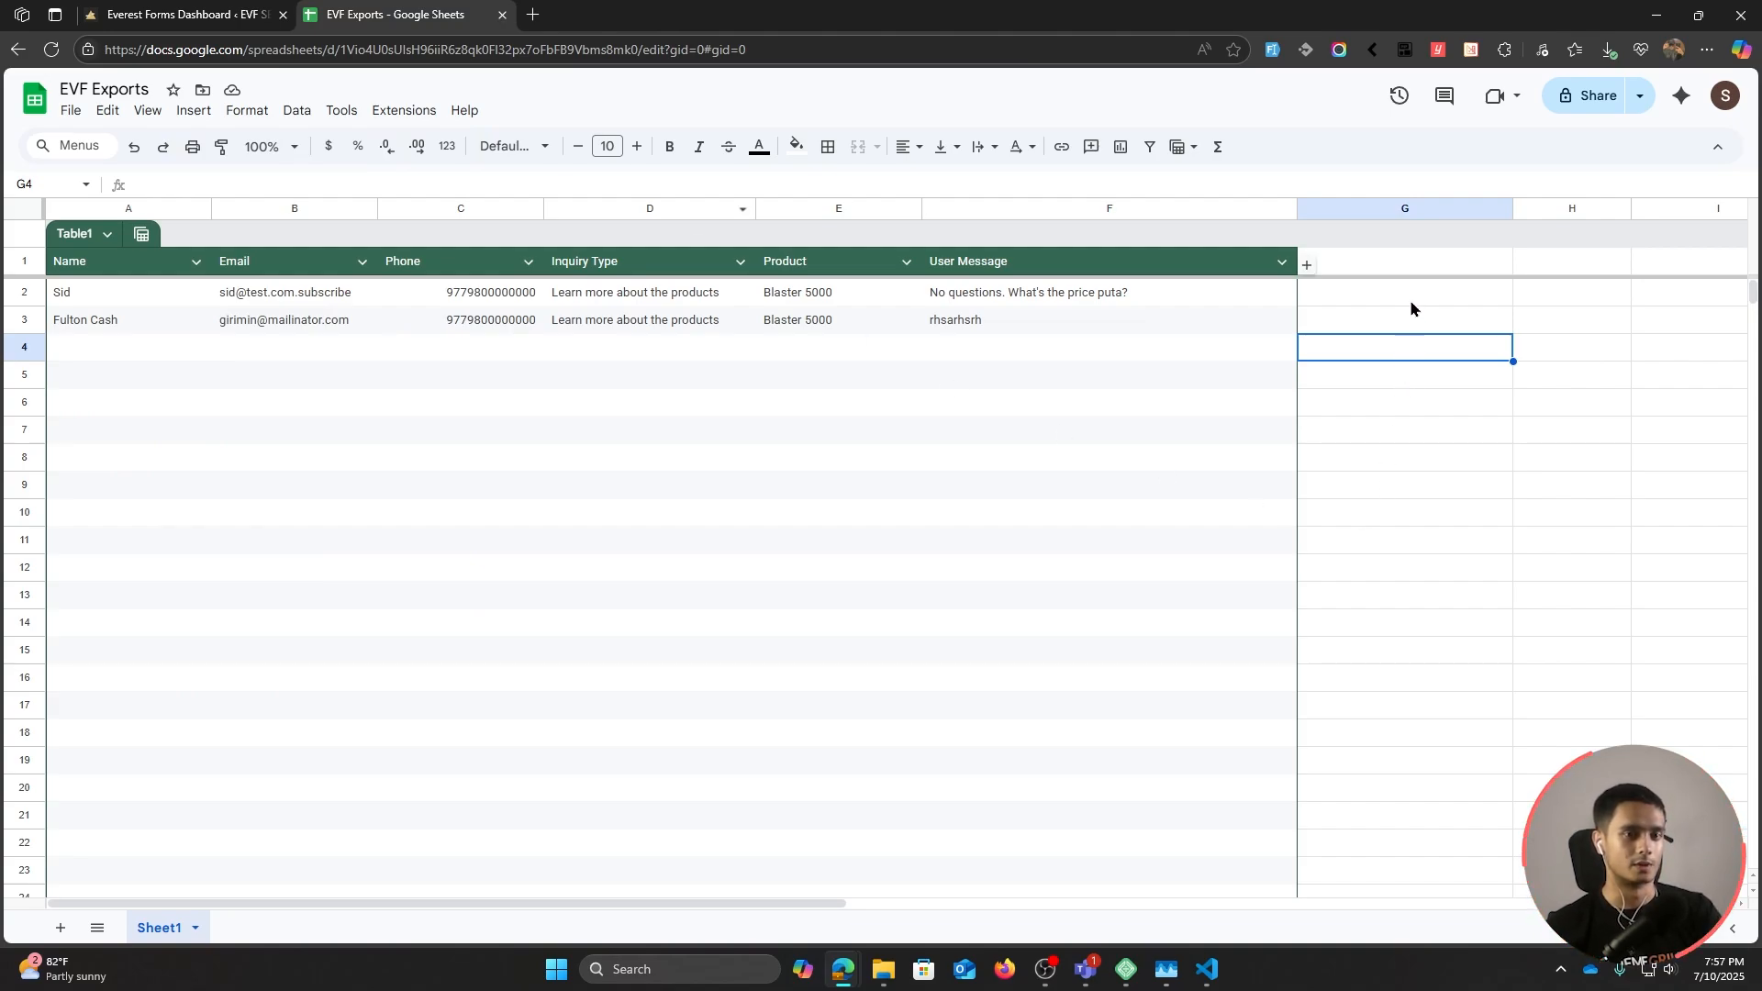
pyautogui.moveTo(1560, 319); pyautogui.dragTo(1689, 595)
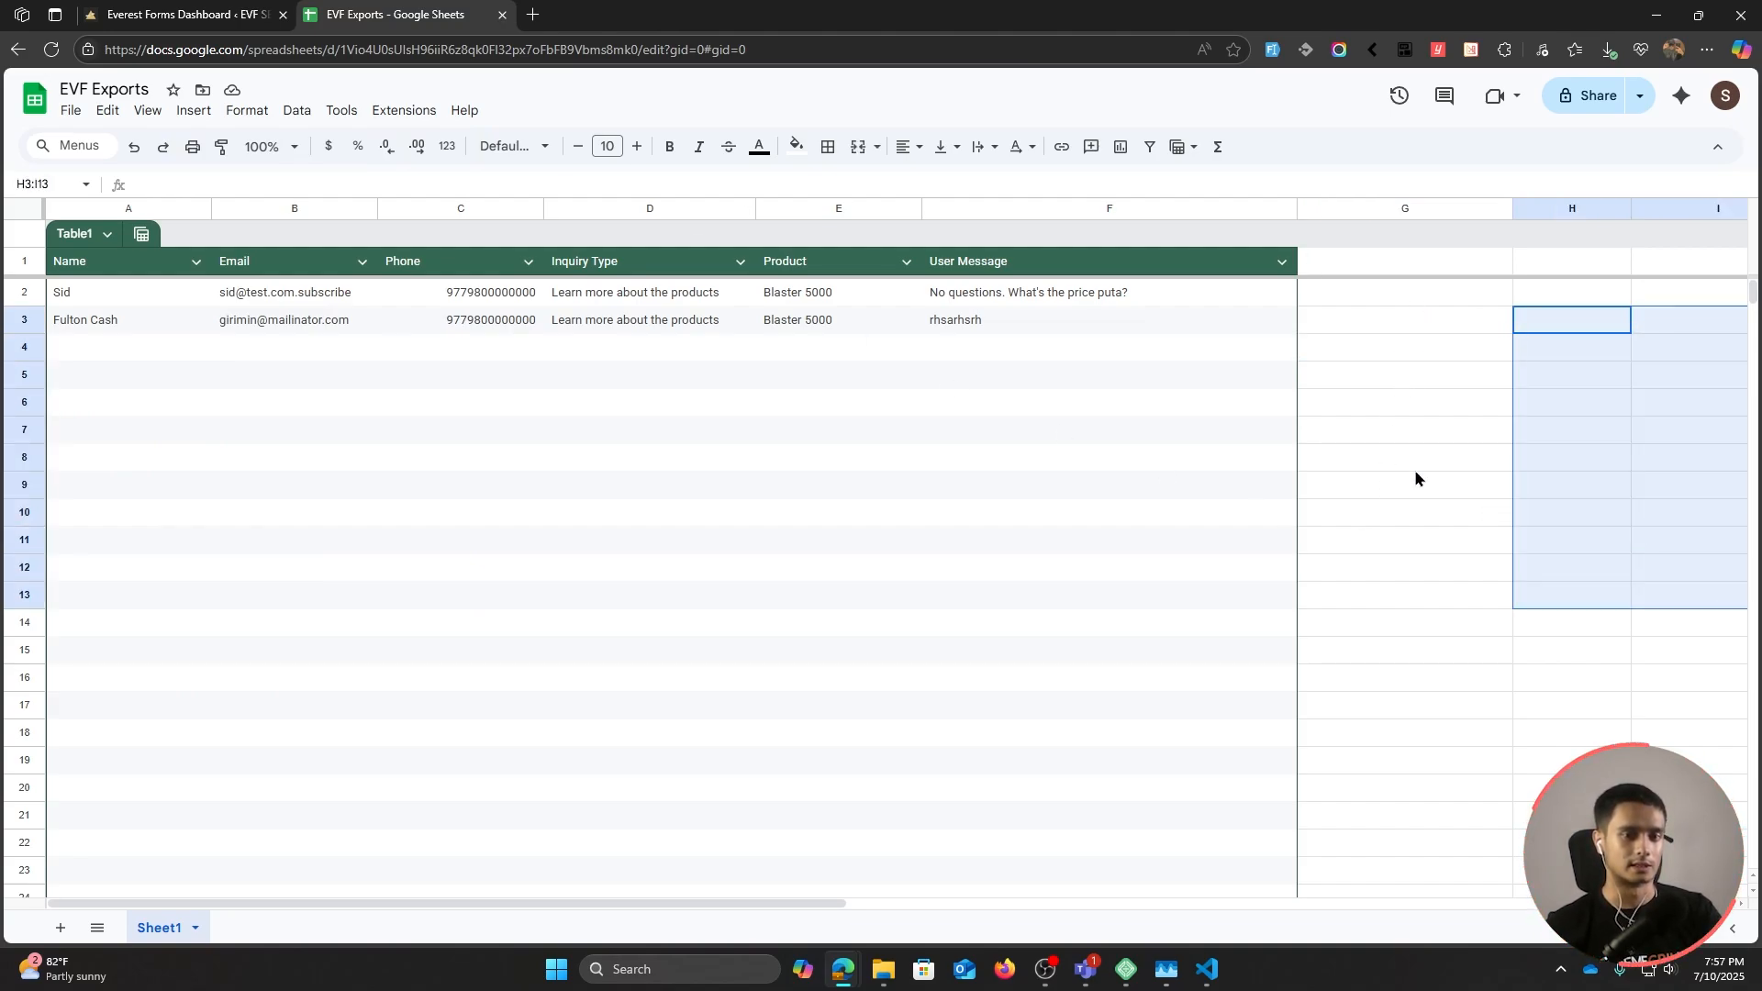
pyautogui.click(247, 110)
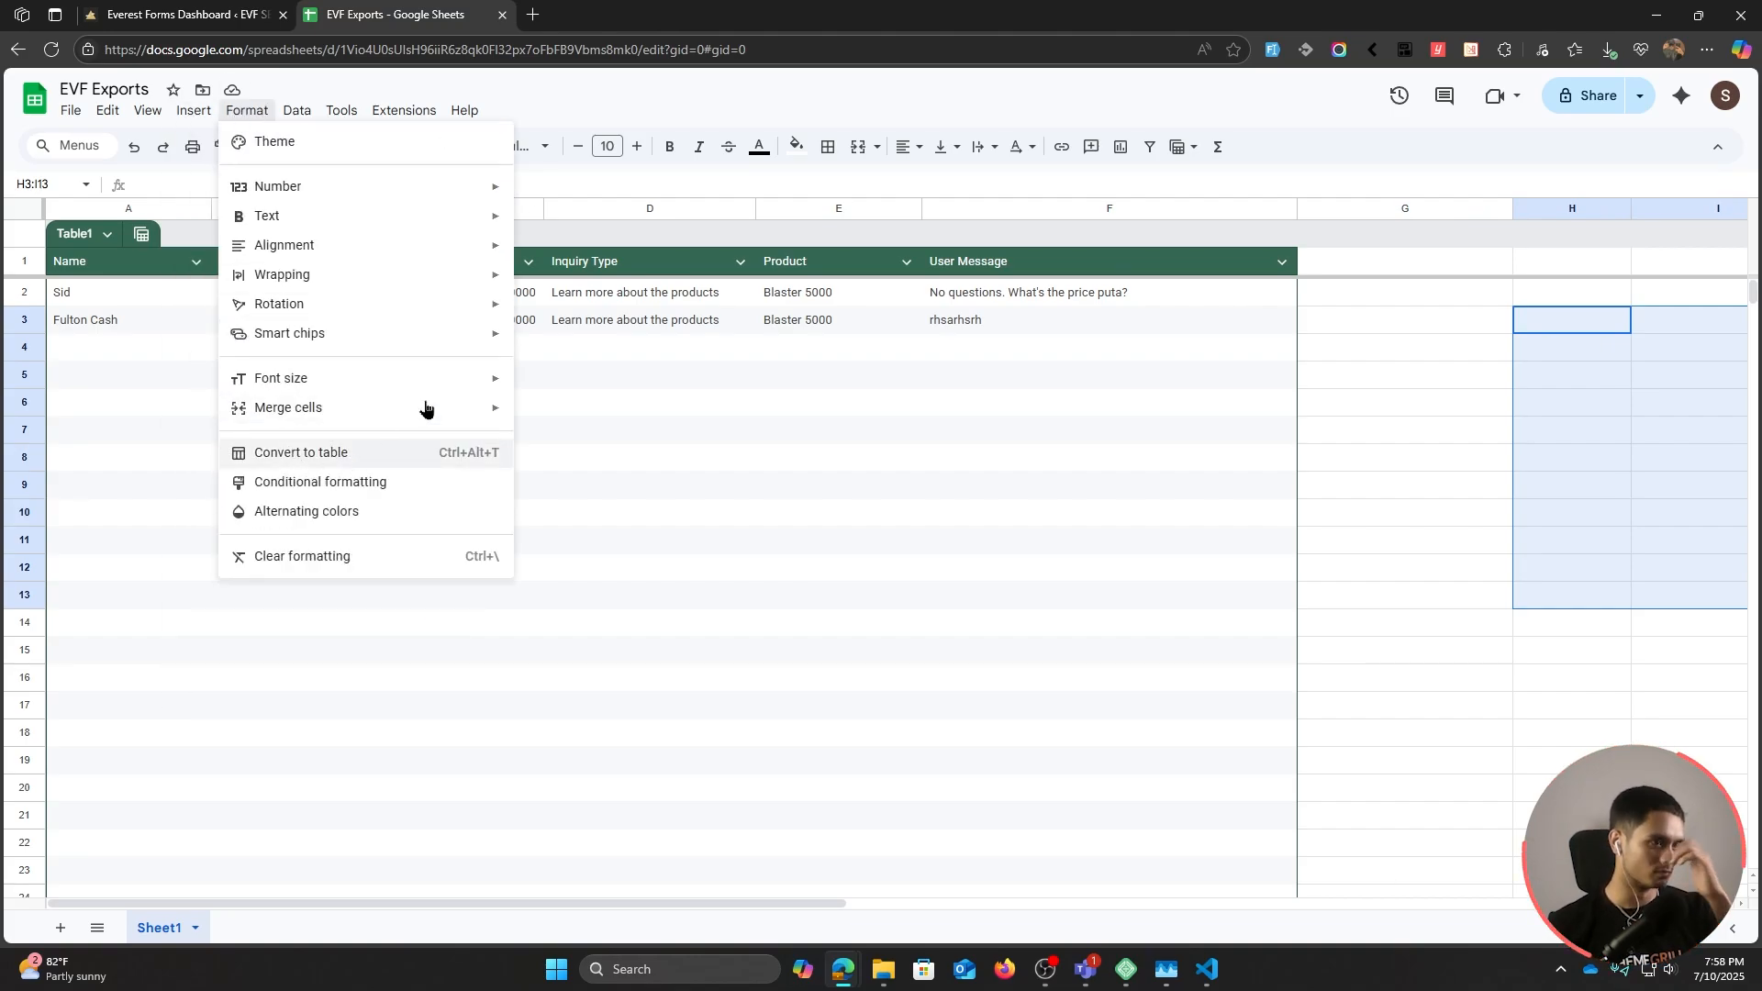
pyautogui.click(763, 105)
pyautogui.click(1517, 412)
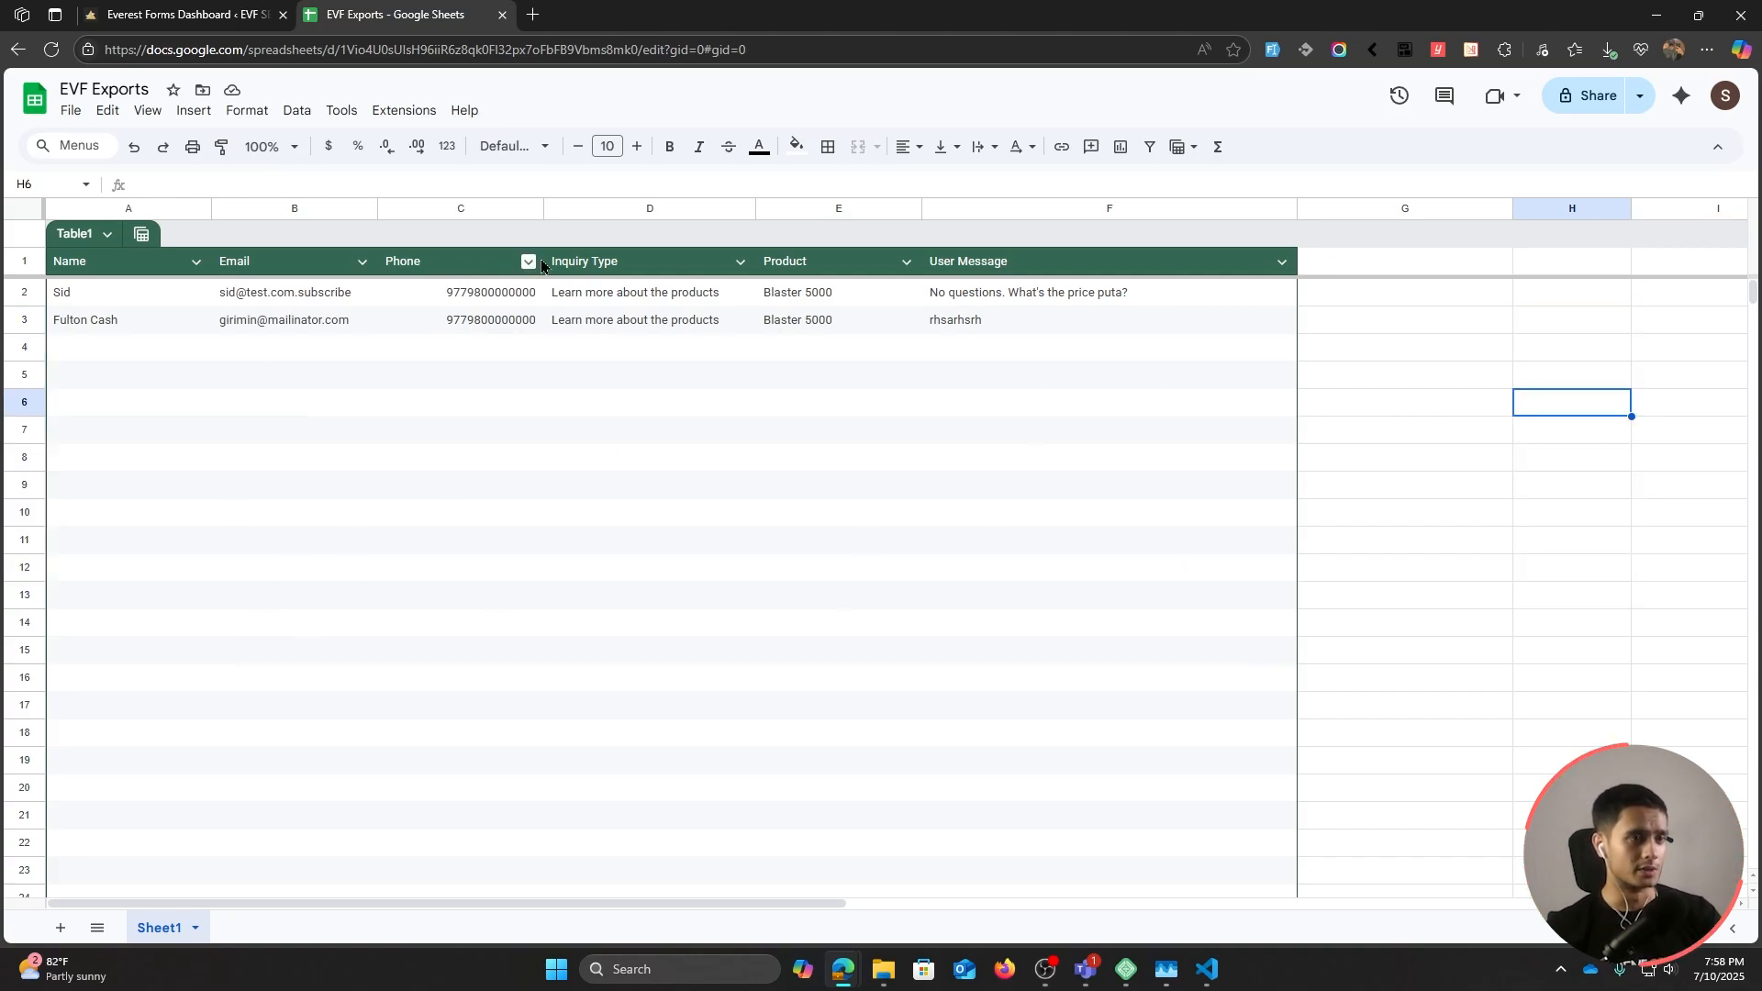
pyautogui.click(176, 14)
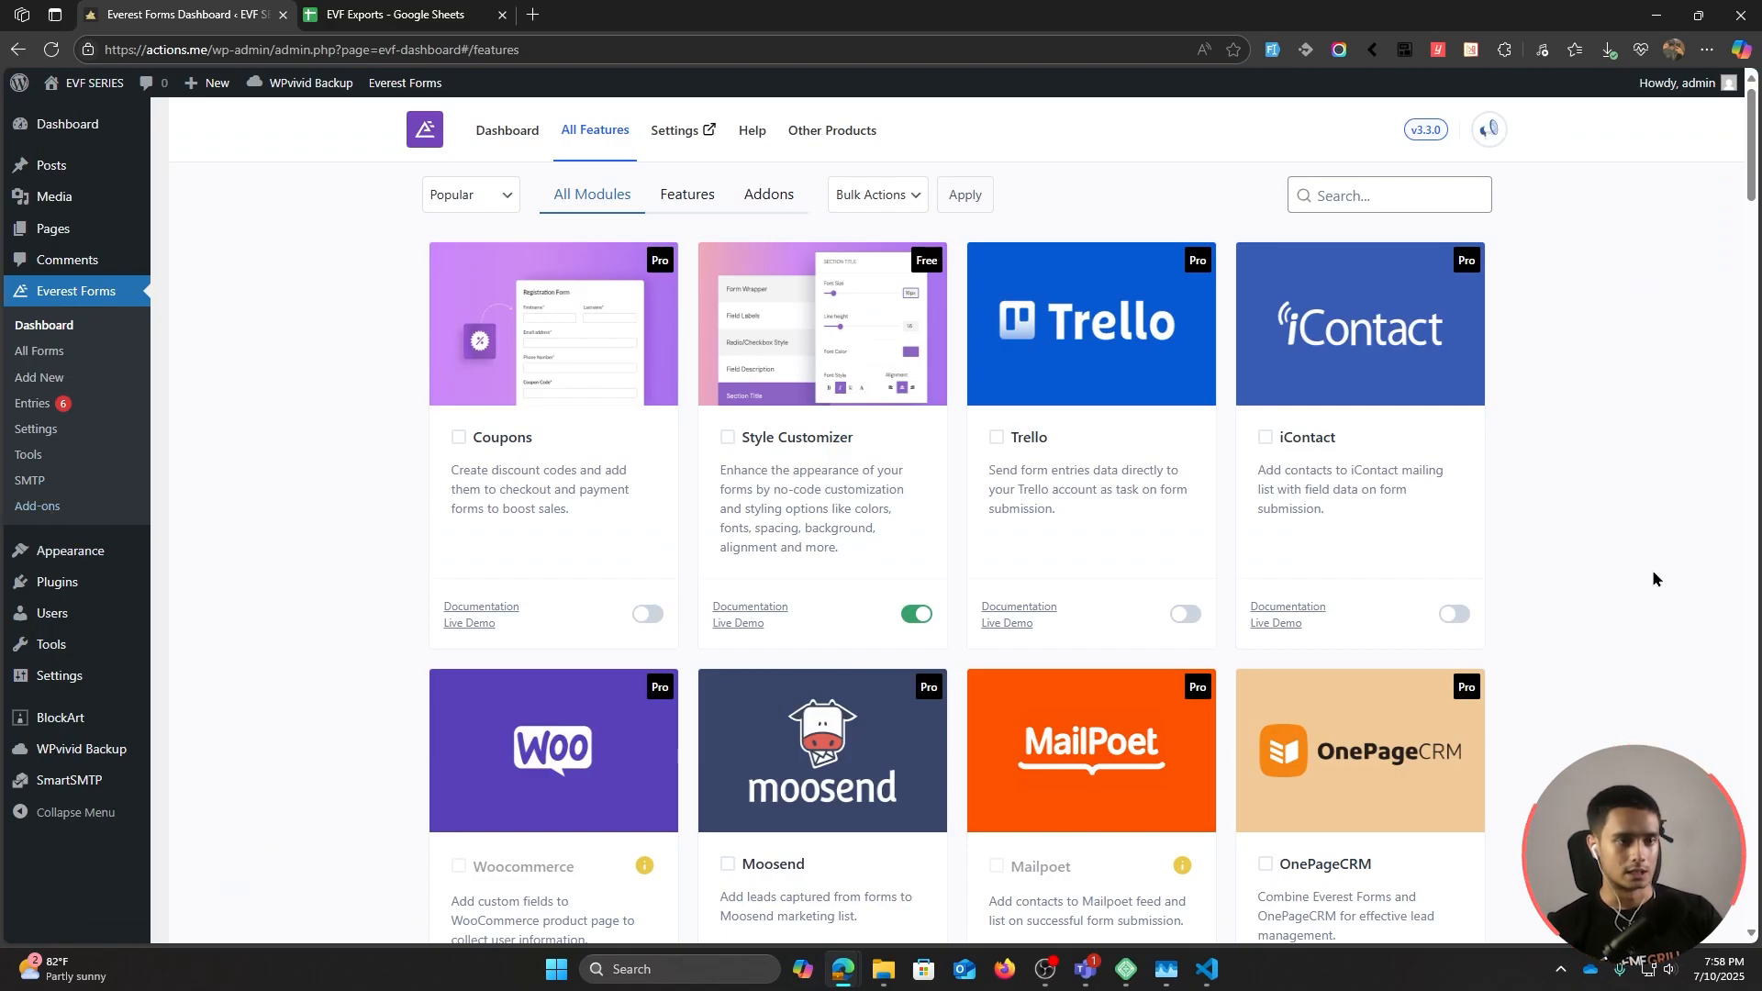
# Step: Scroll All Features down to Google Sheets and open its integration settings
pyautogui.scroll(-20, 1653, 572)
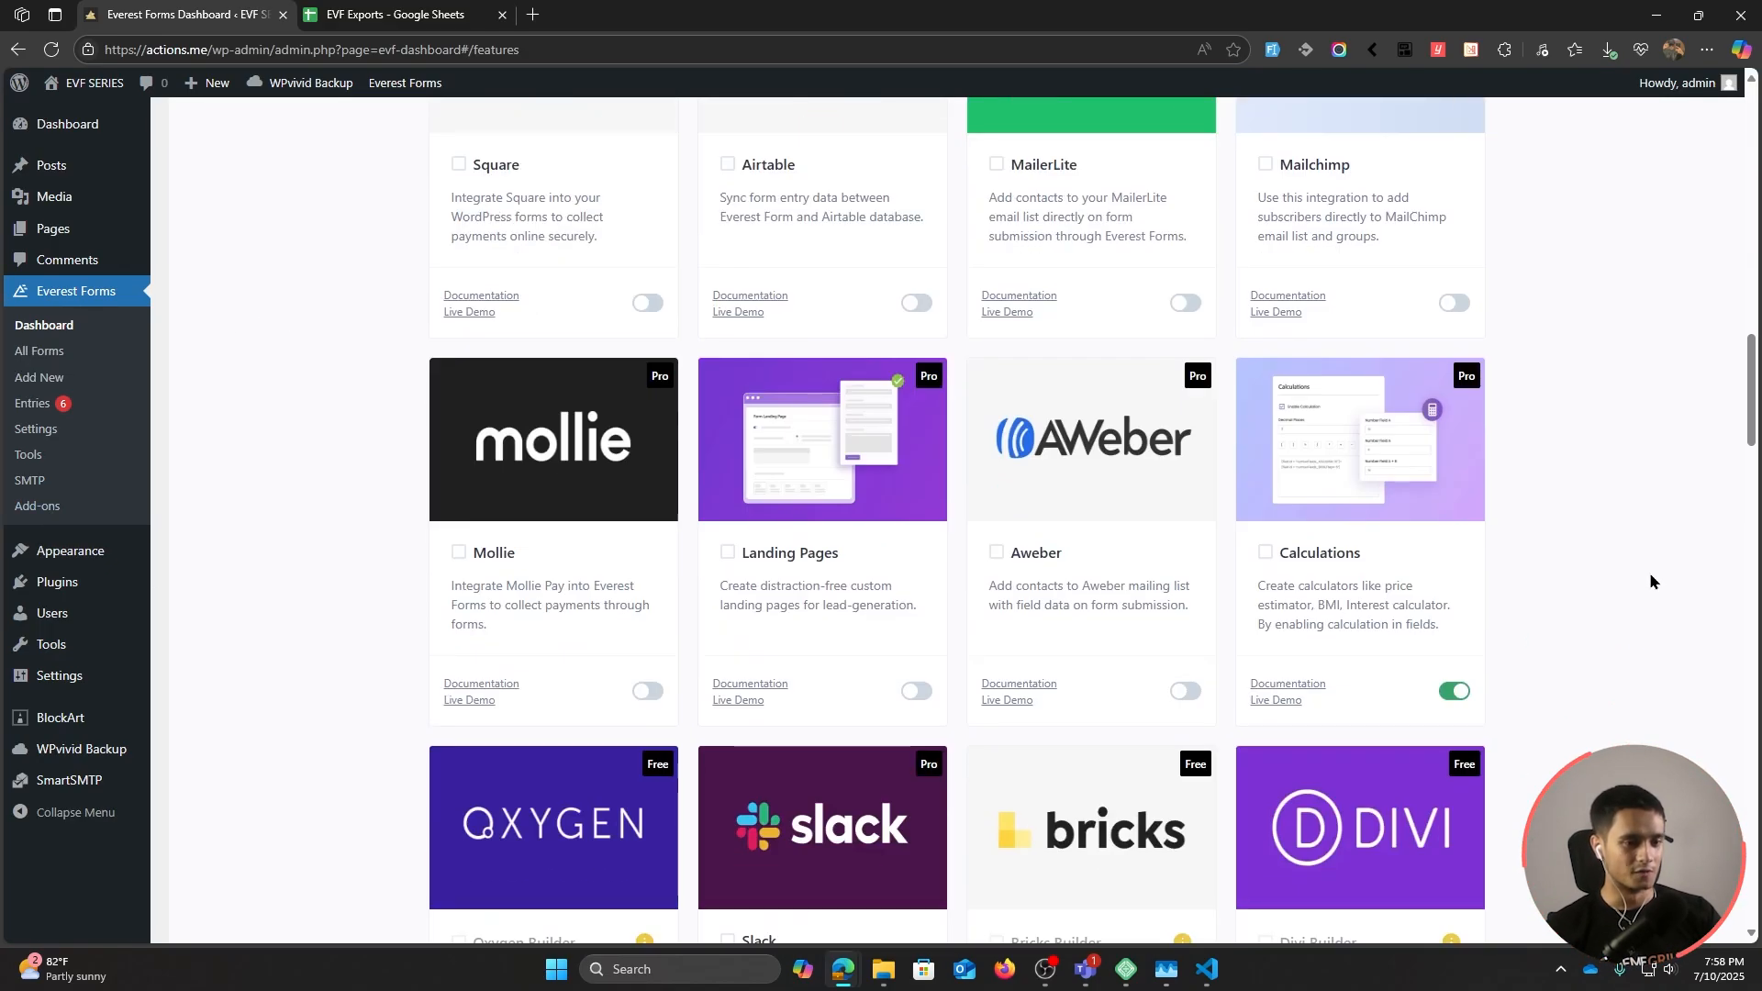
pyautogui.scroll(-20, 1651, 579)
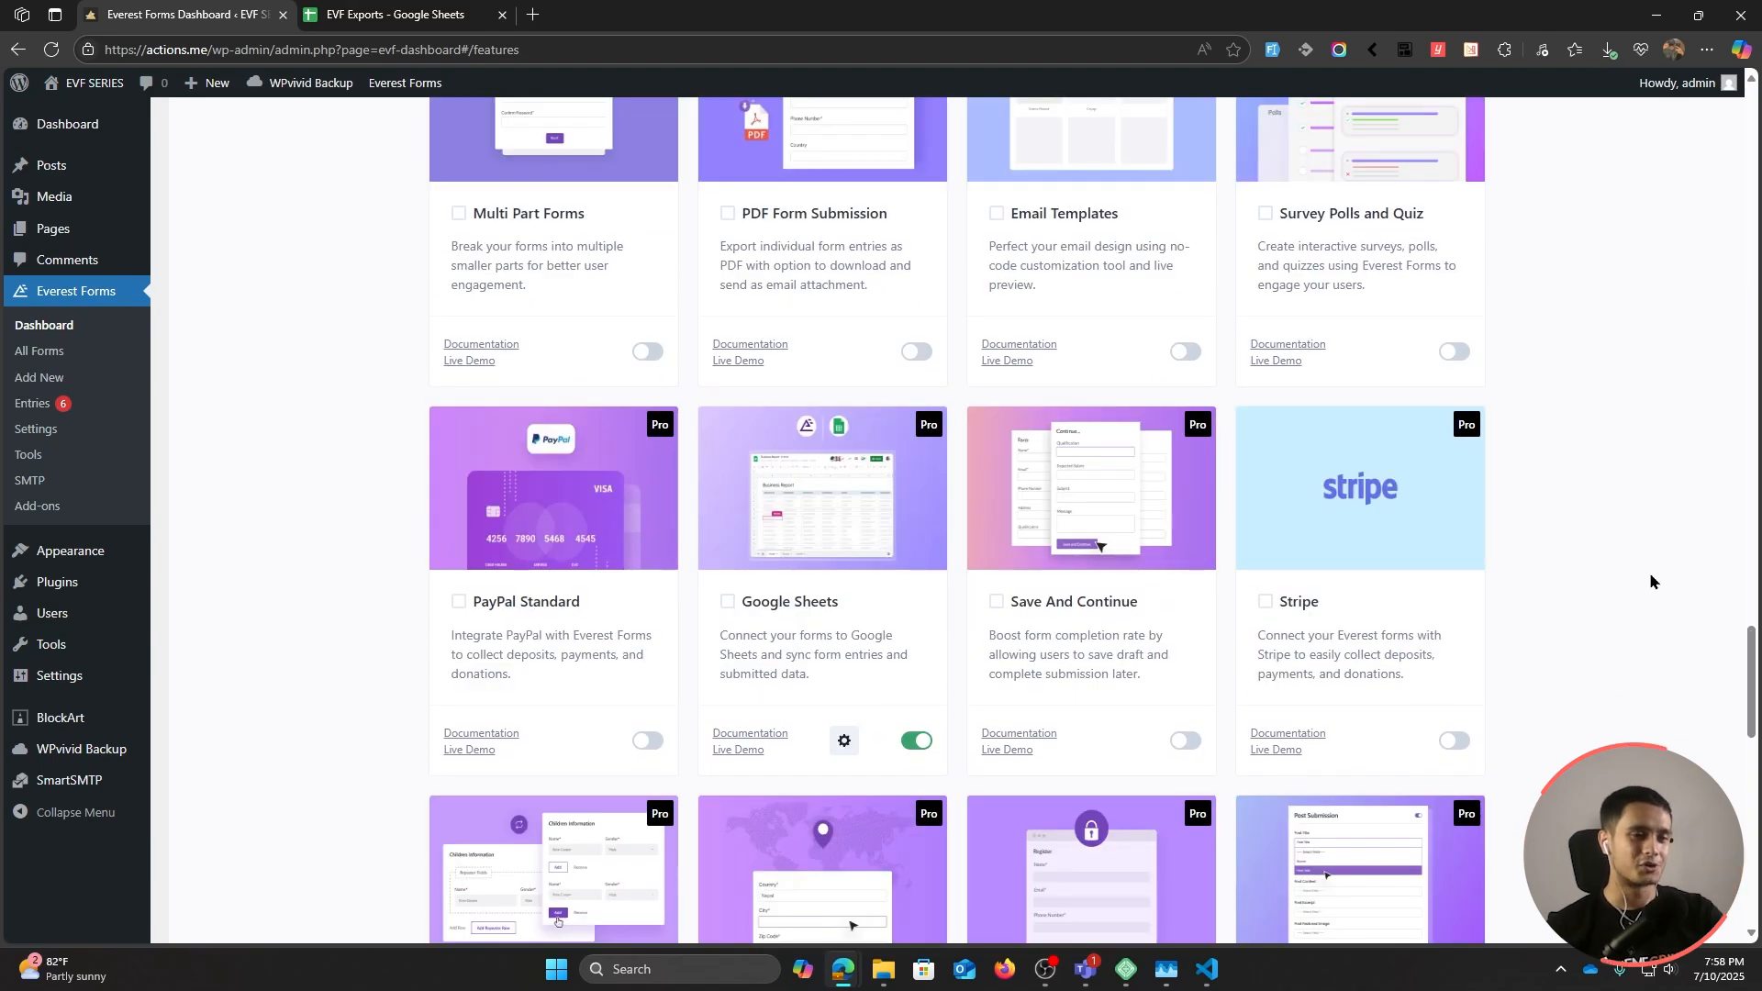
pyautogui.click(844, 744)
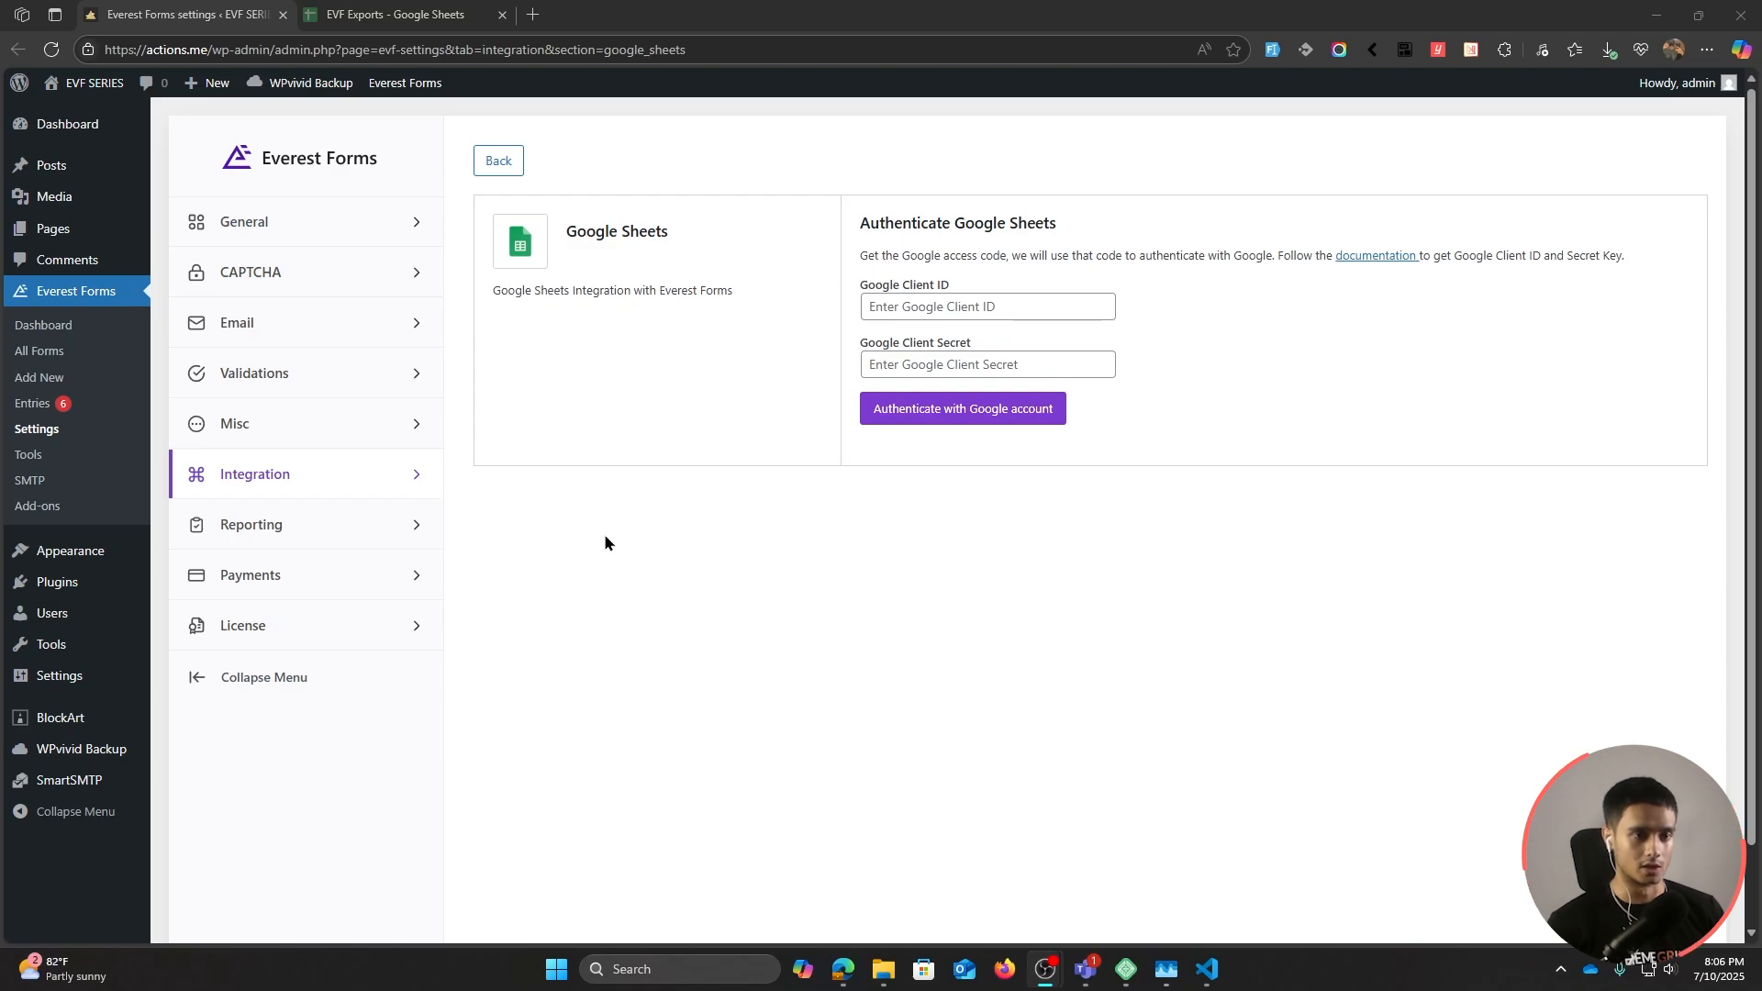
pyautogui.click(694, 7)
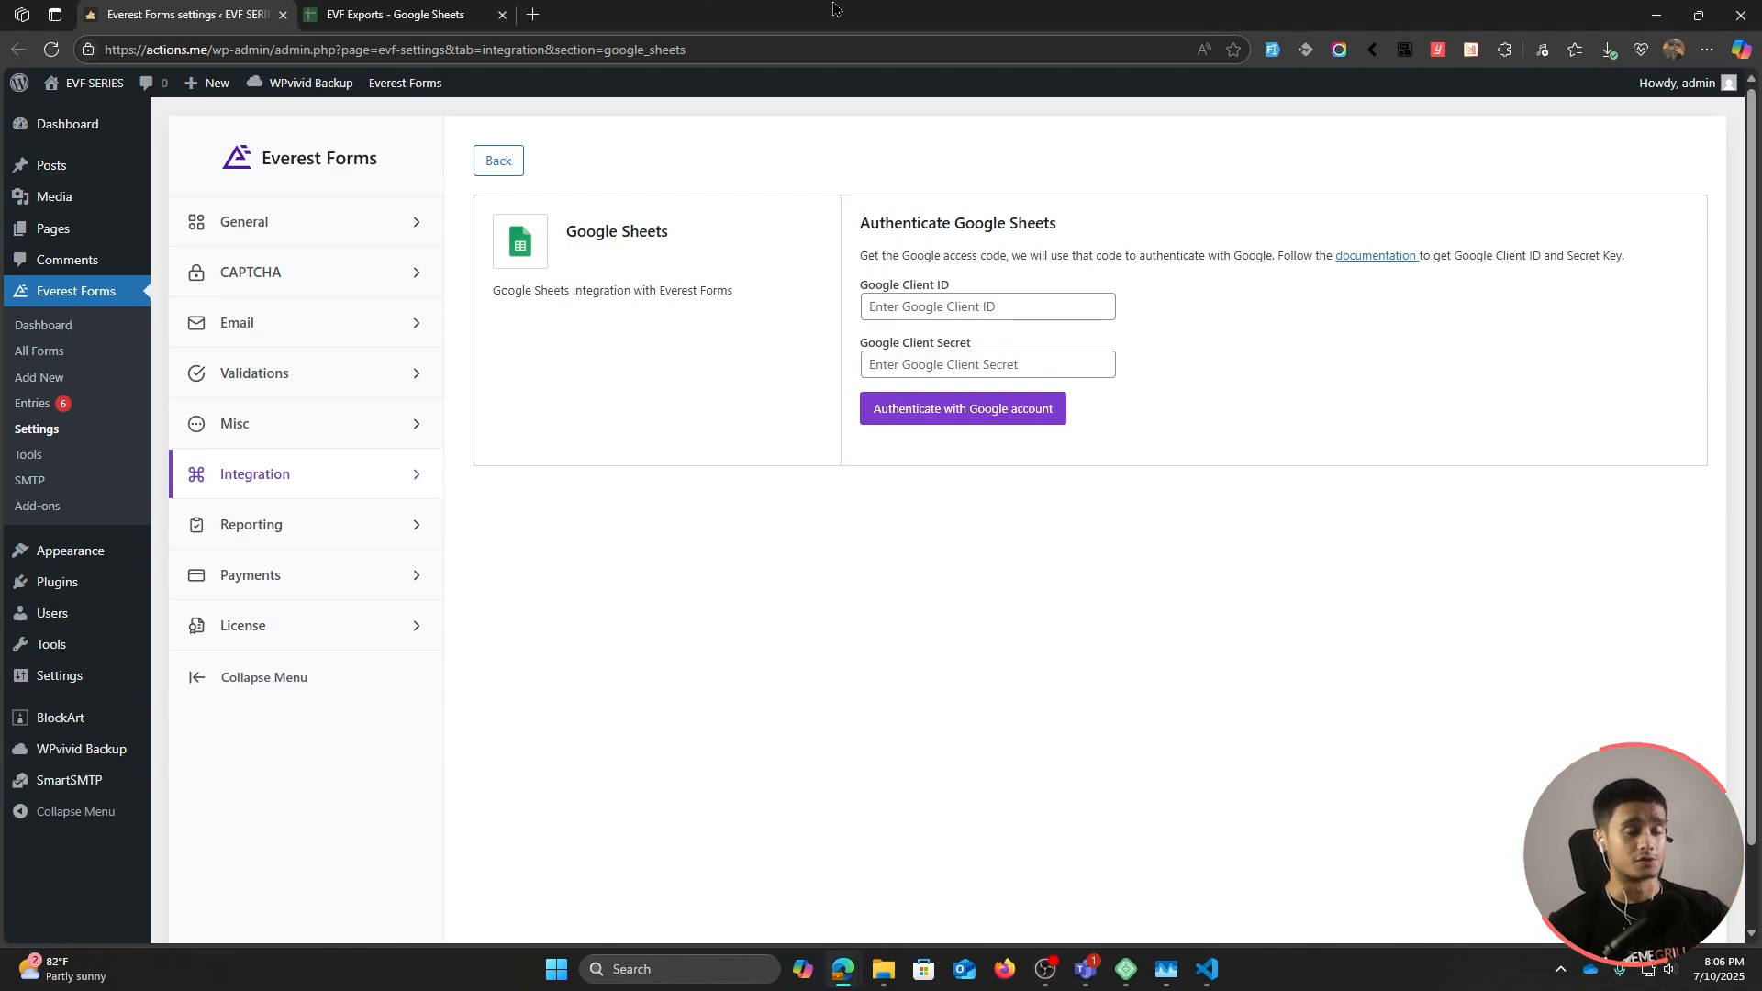
# Step: In a new tab, go to console.cloud.google.com, correcting the mistyped 'clound'
pyautogui.click(534, 16)
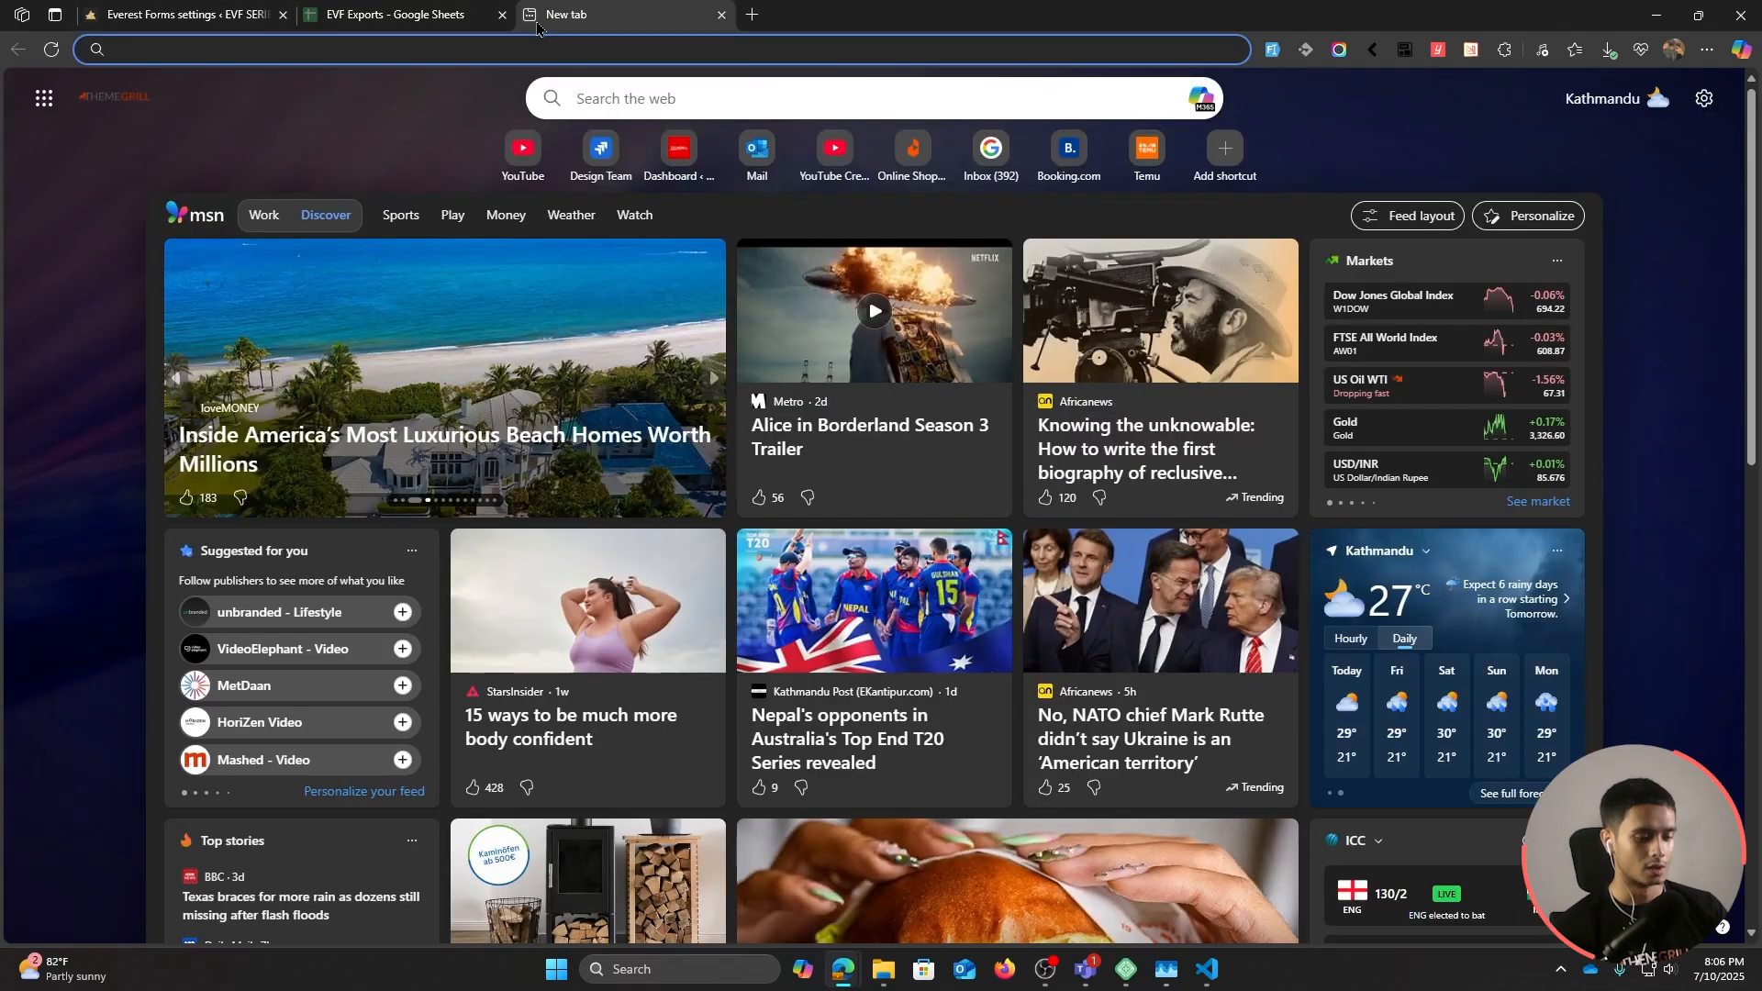
pyautogui.write('console.clou')
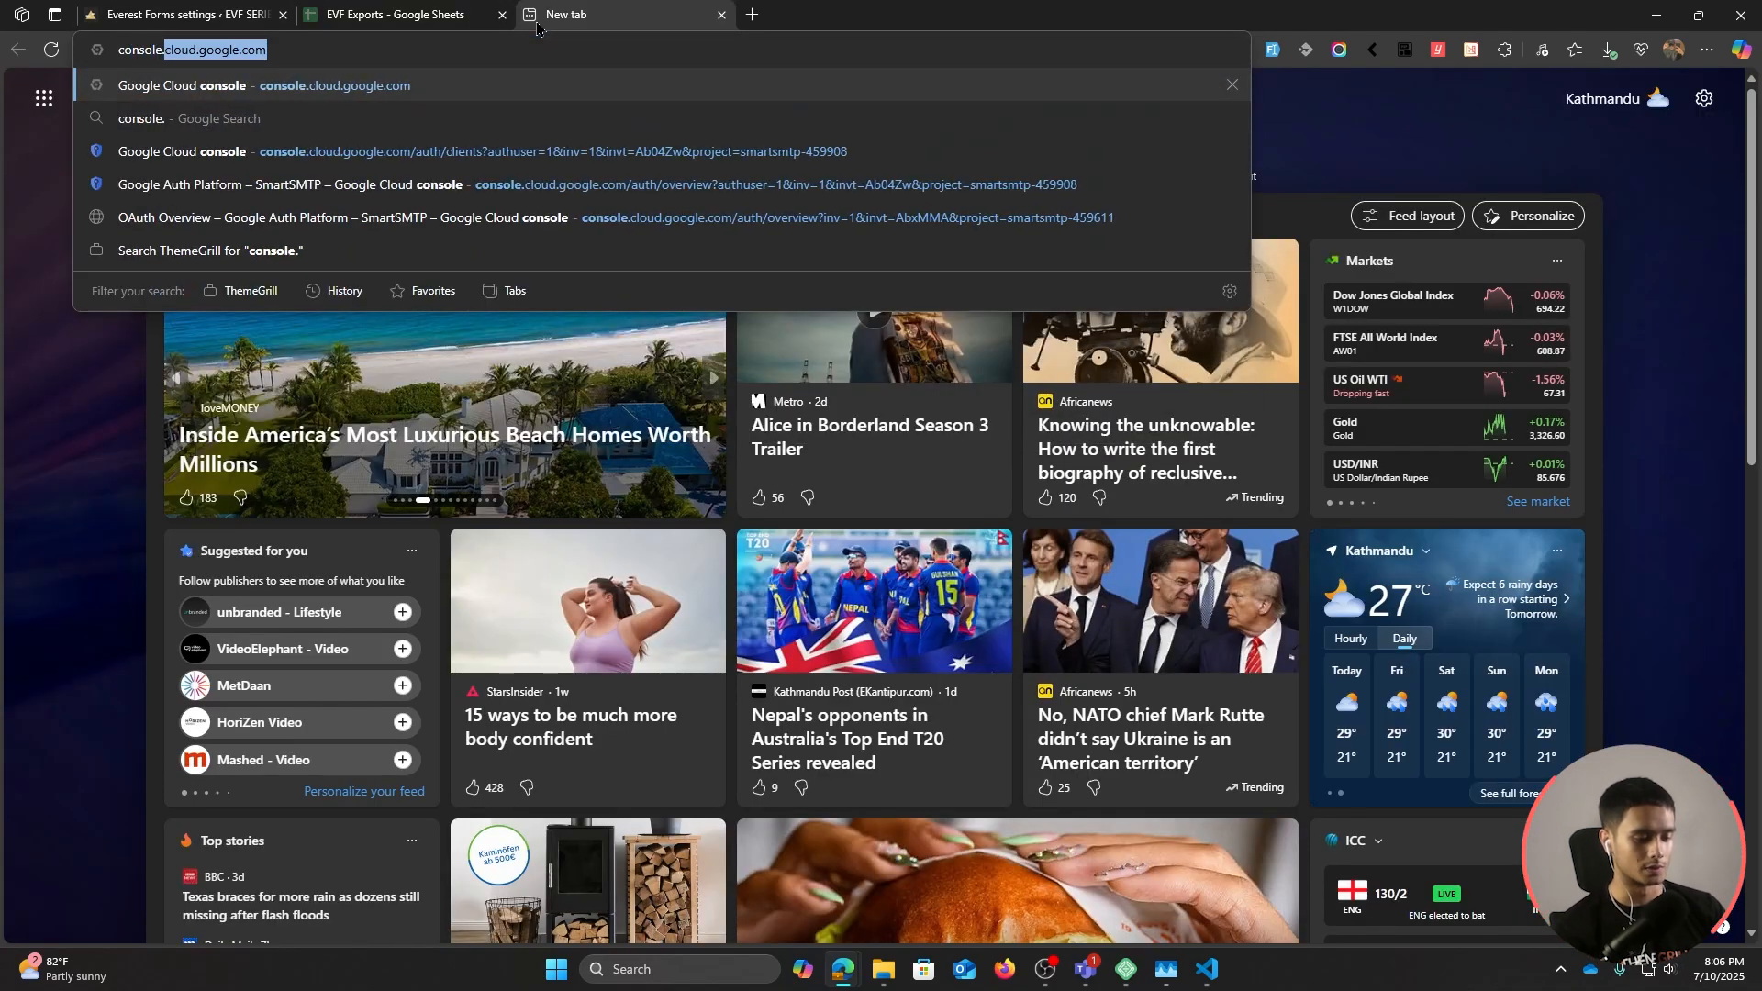
pyautogui.write('nd.google.com')
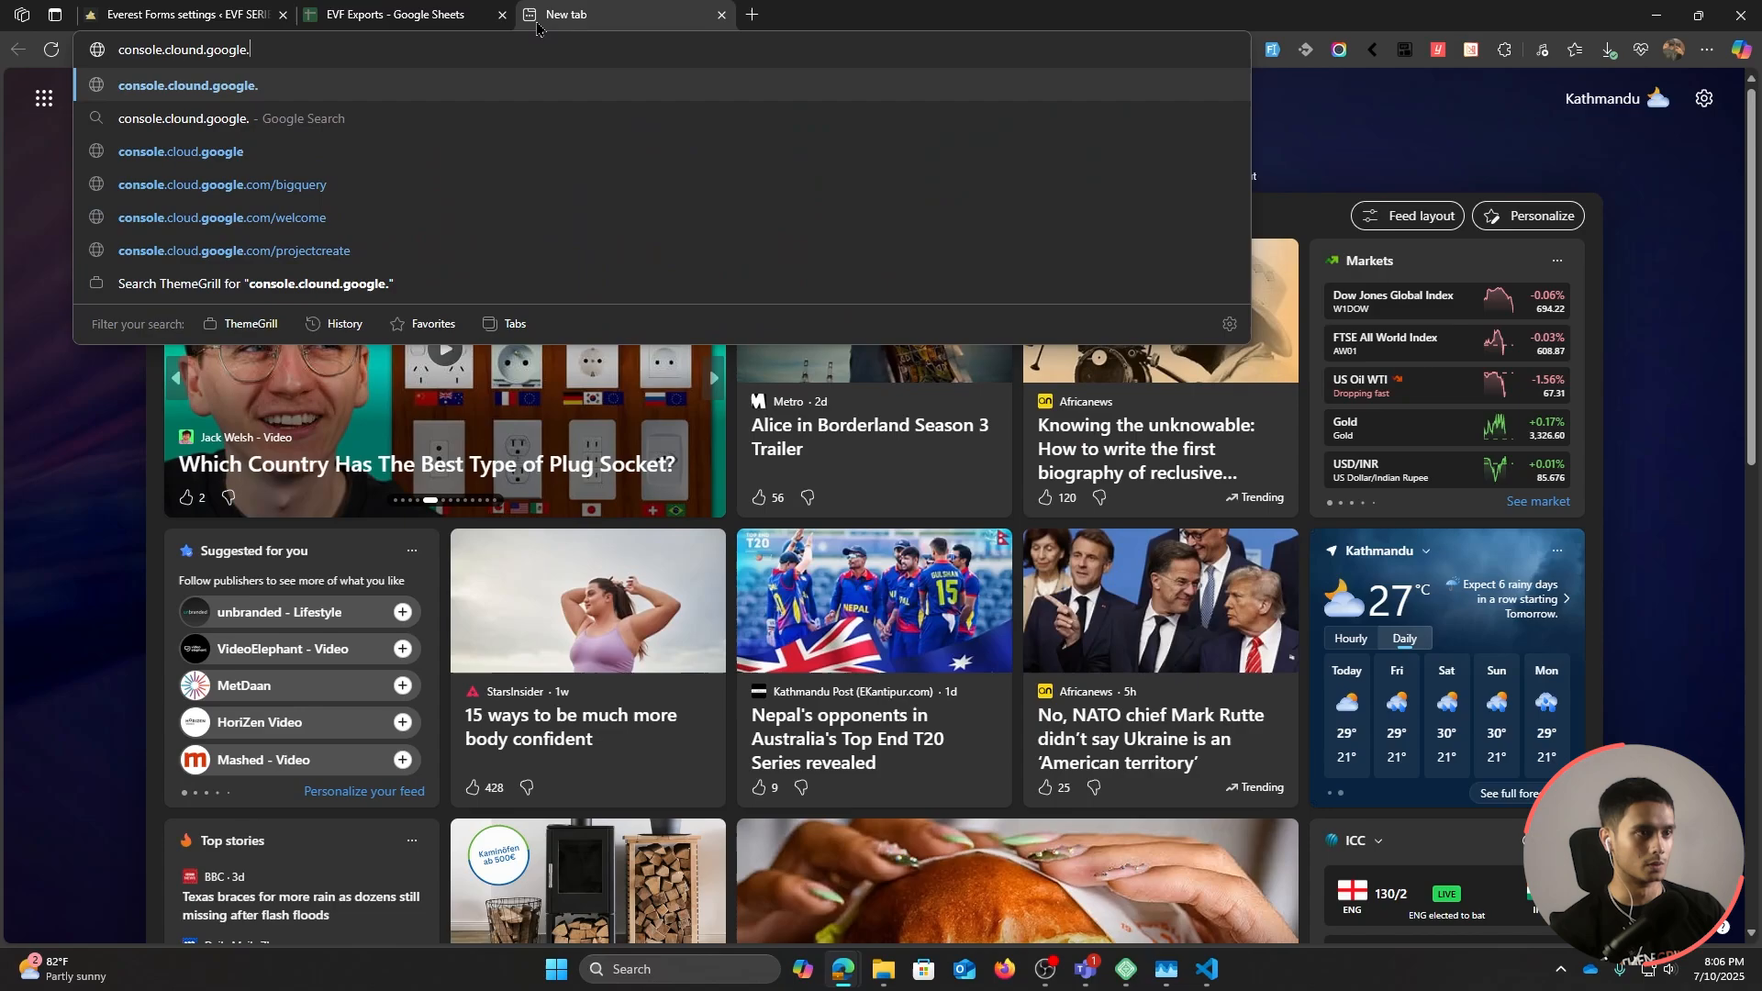
pyautogui.press('Left')
pyautogui.press('Left')
pyautogui.press('Left')
pyautogui.press('Left')
pyautogui.press('Left')
pyautogui.press('Left')
pyautogui.press('Left')
pyautogui.press('Left')
pyautogui.press('Left')
pyautogui.press('Left')
pyautogui.press('Left')
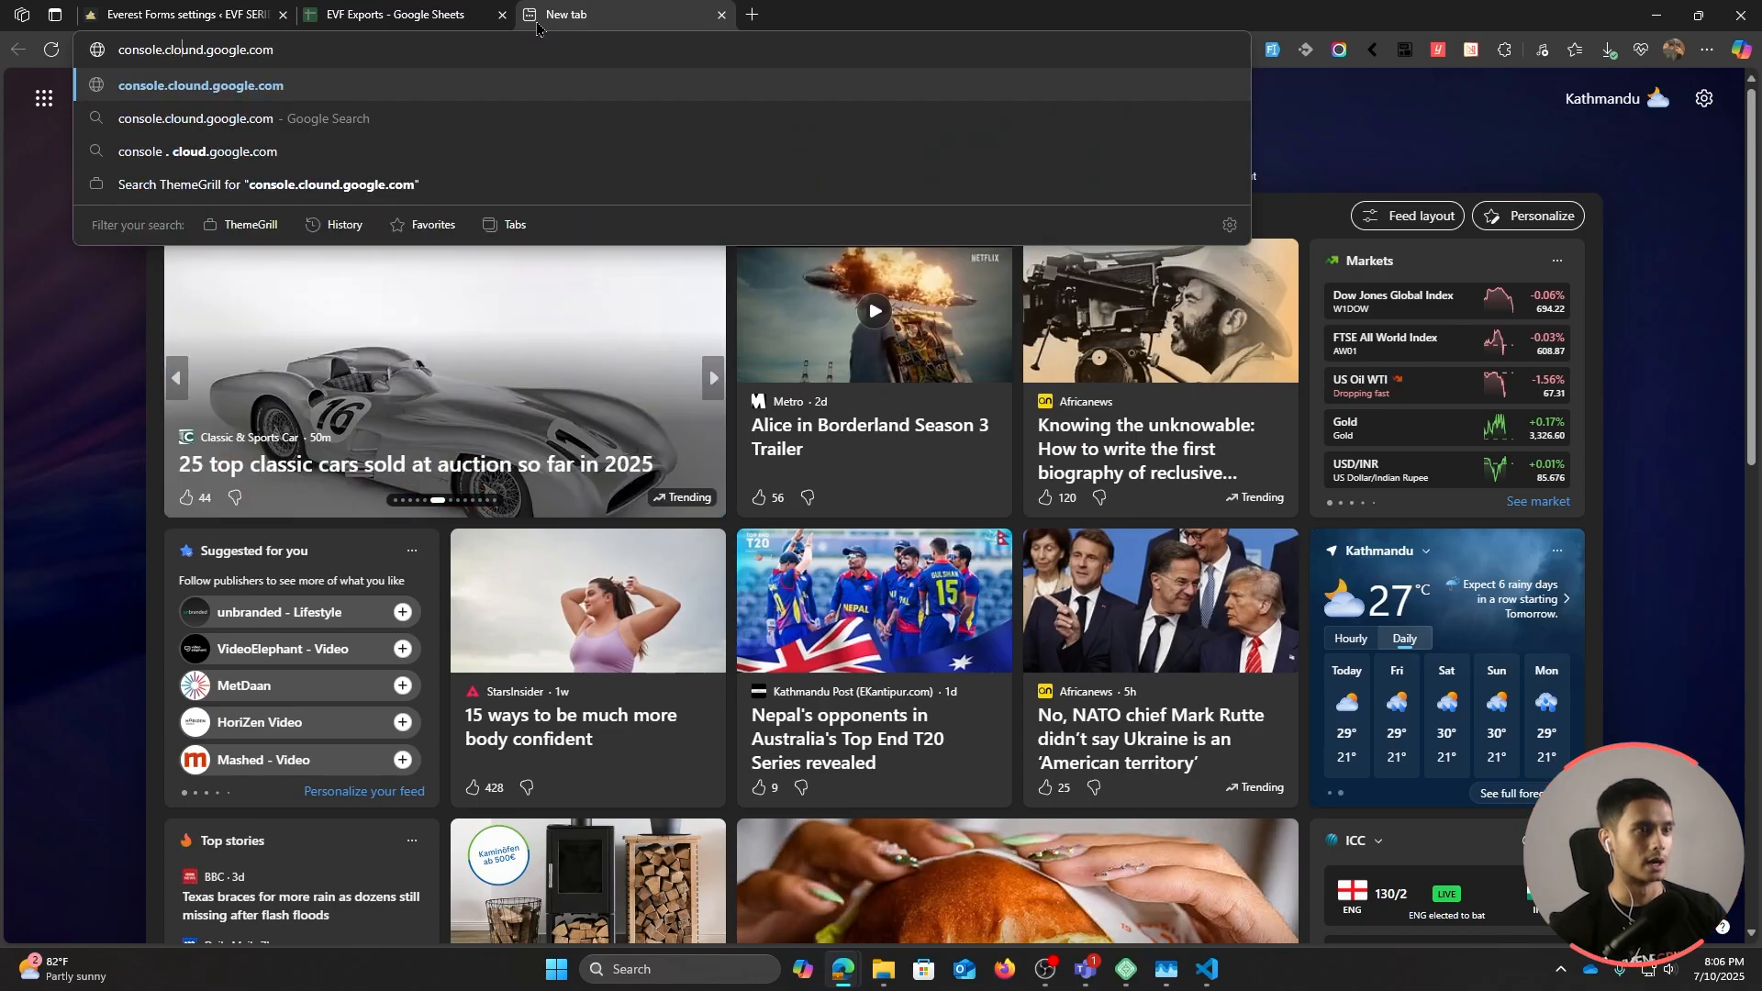
pyautogui.press('BackSpace')
pyautogui.press('Return')
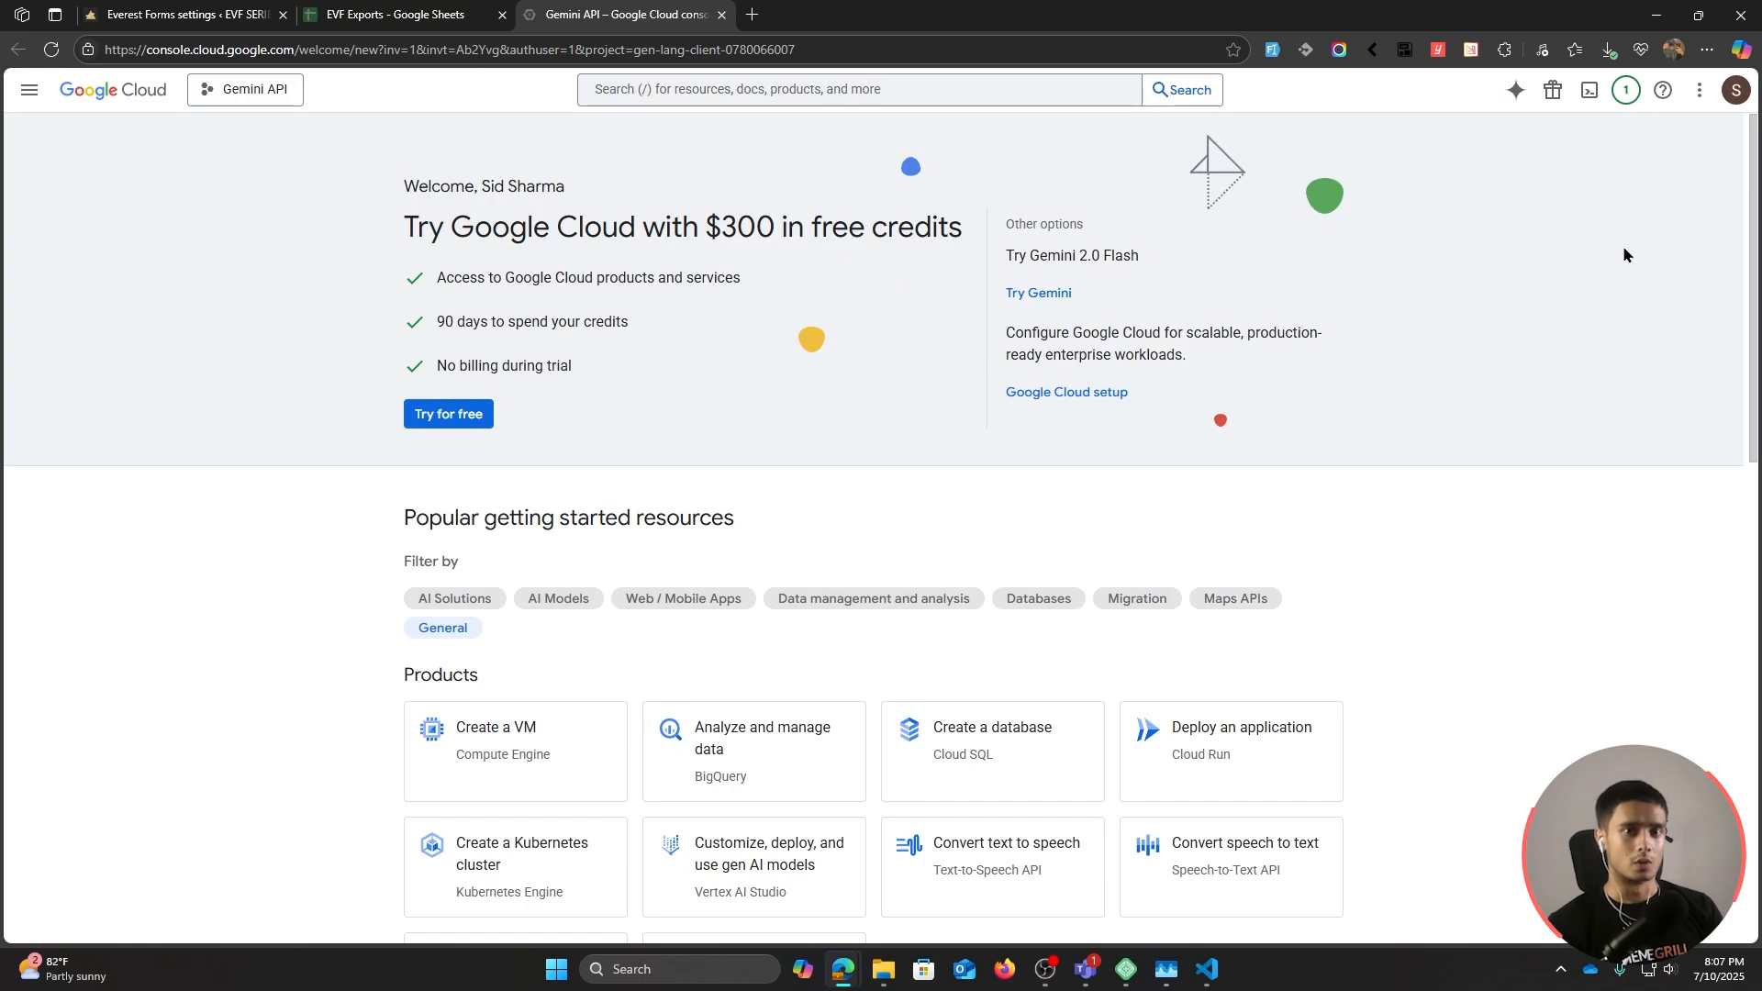
# Step: Create a new Cloud project named EVF Test and switch to it
pyautogui.click(219, 96)
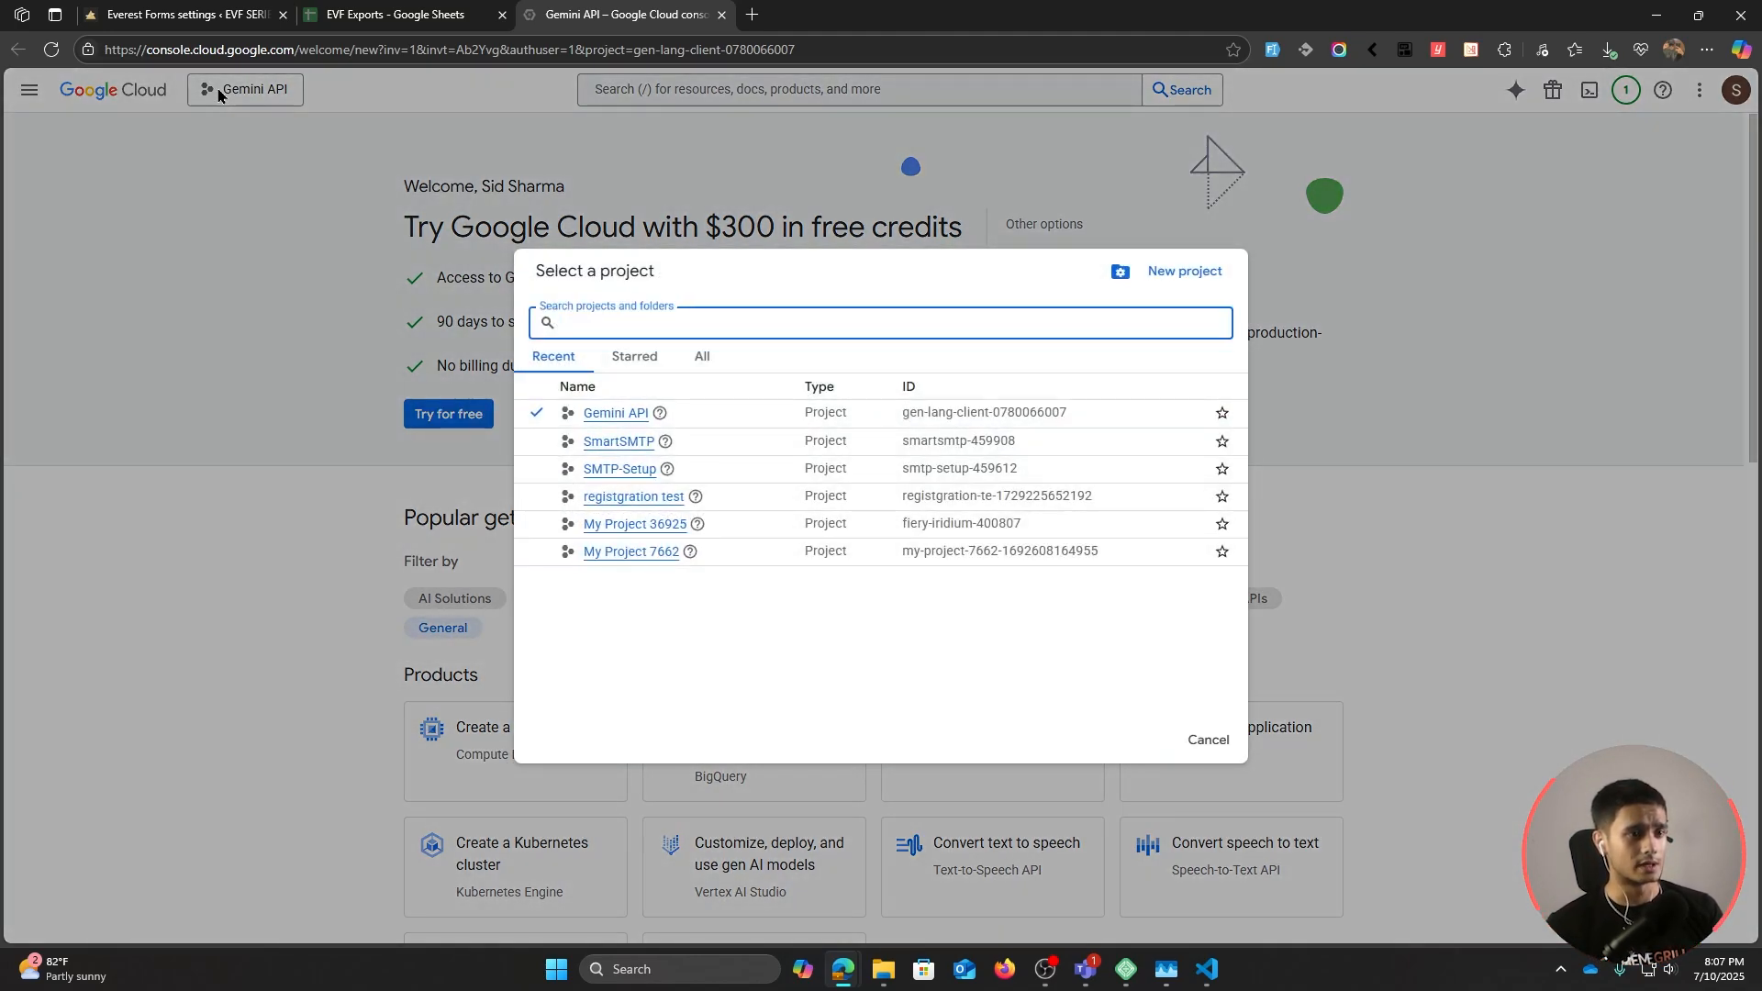
pyautogui.click(1182, 269)
pyautogui.hotkey('ctrl', 'a')
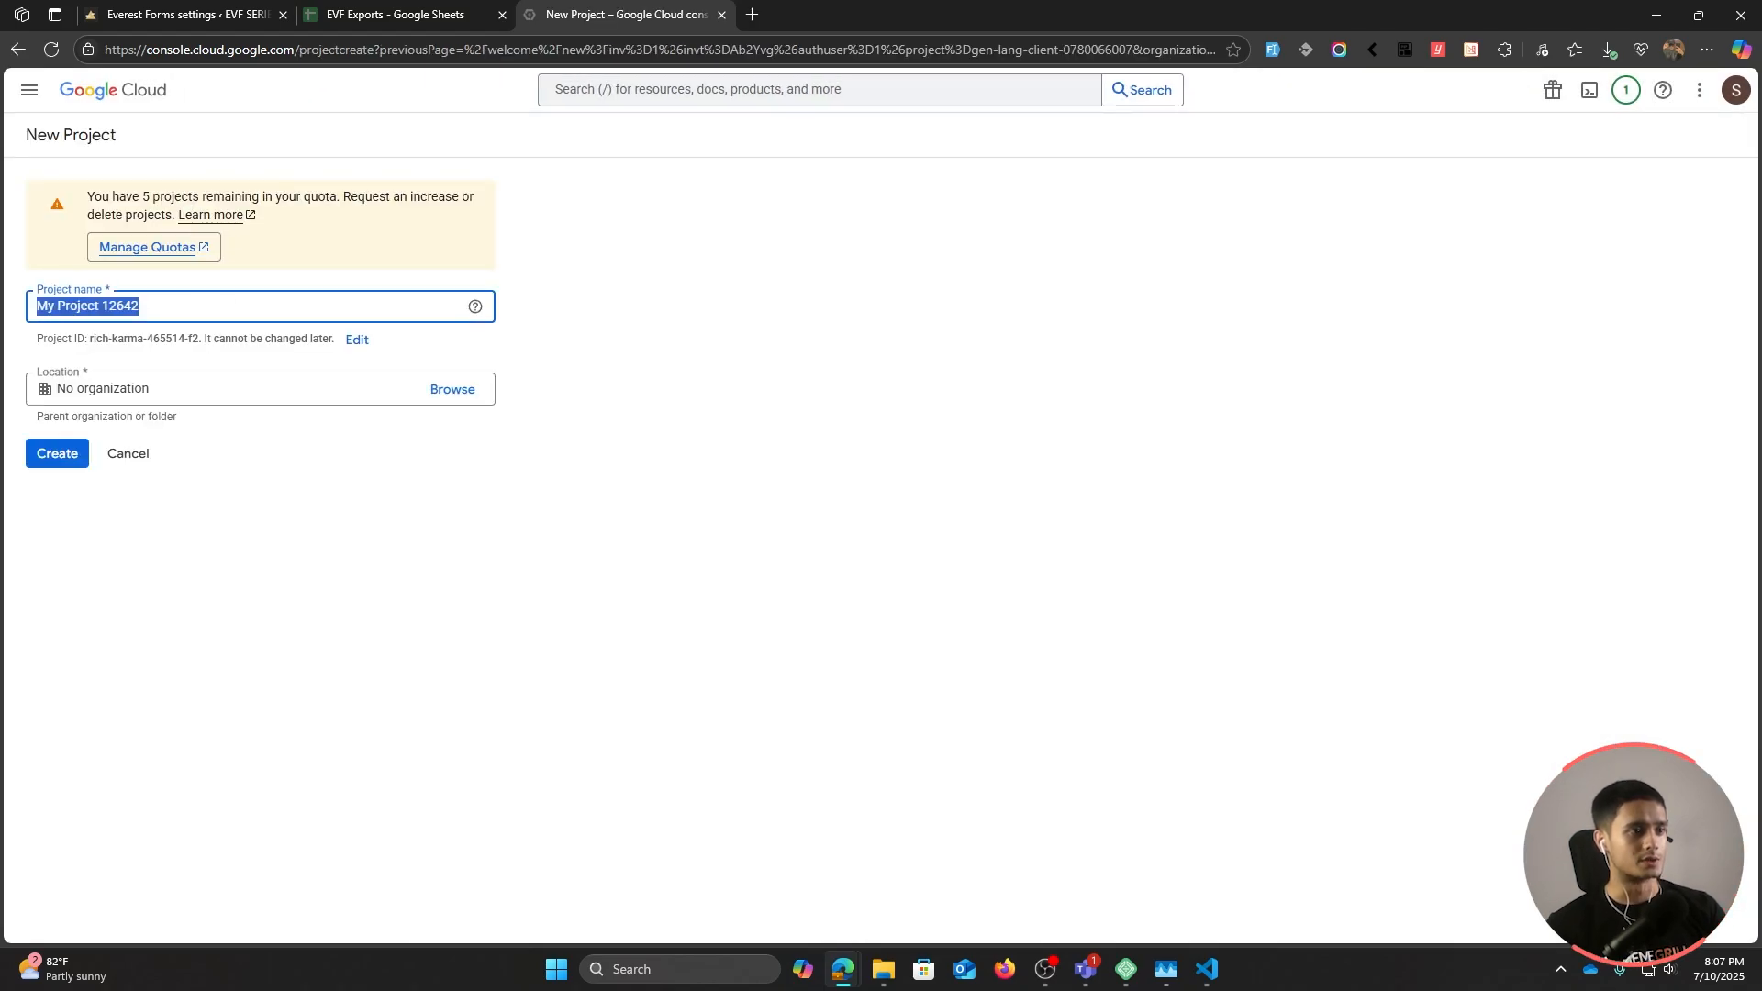
pyautogui.write('EVF Test')
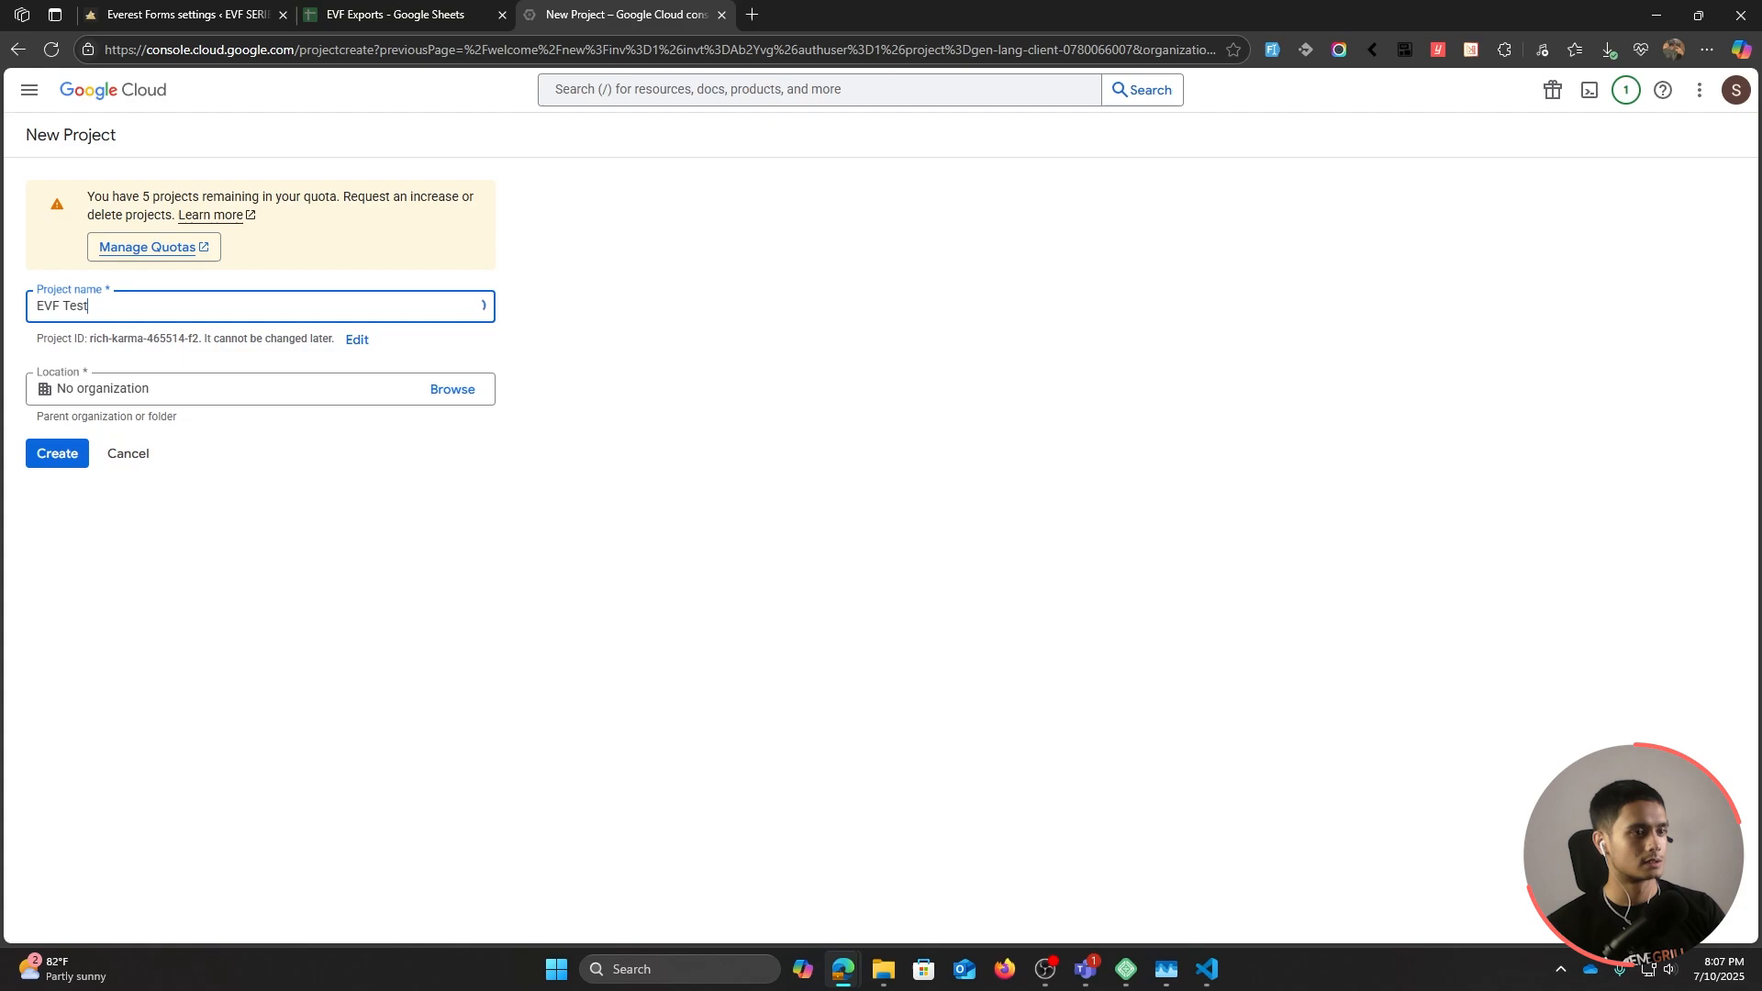
pyautogui.click(55, 458)
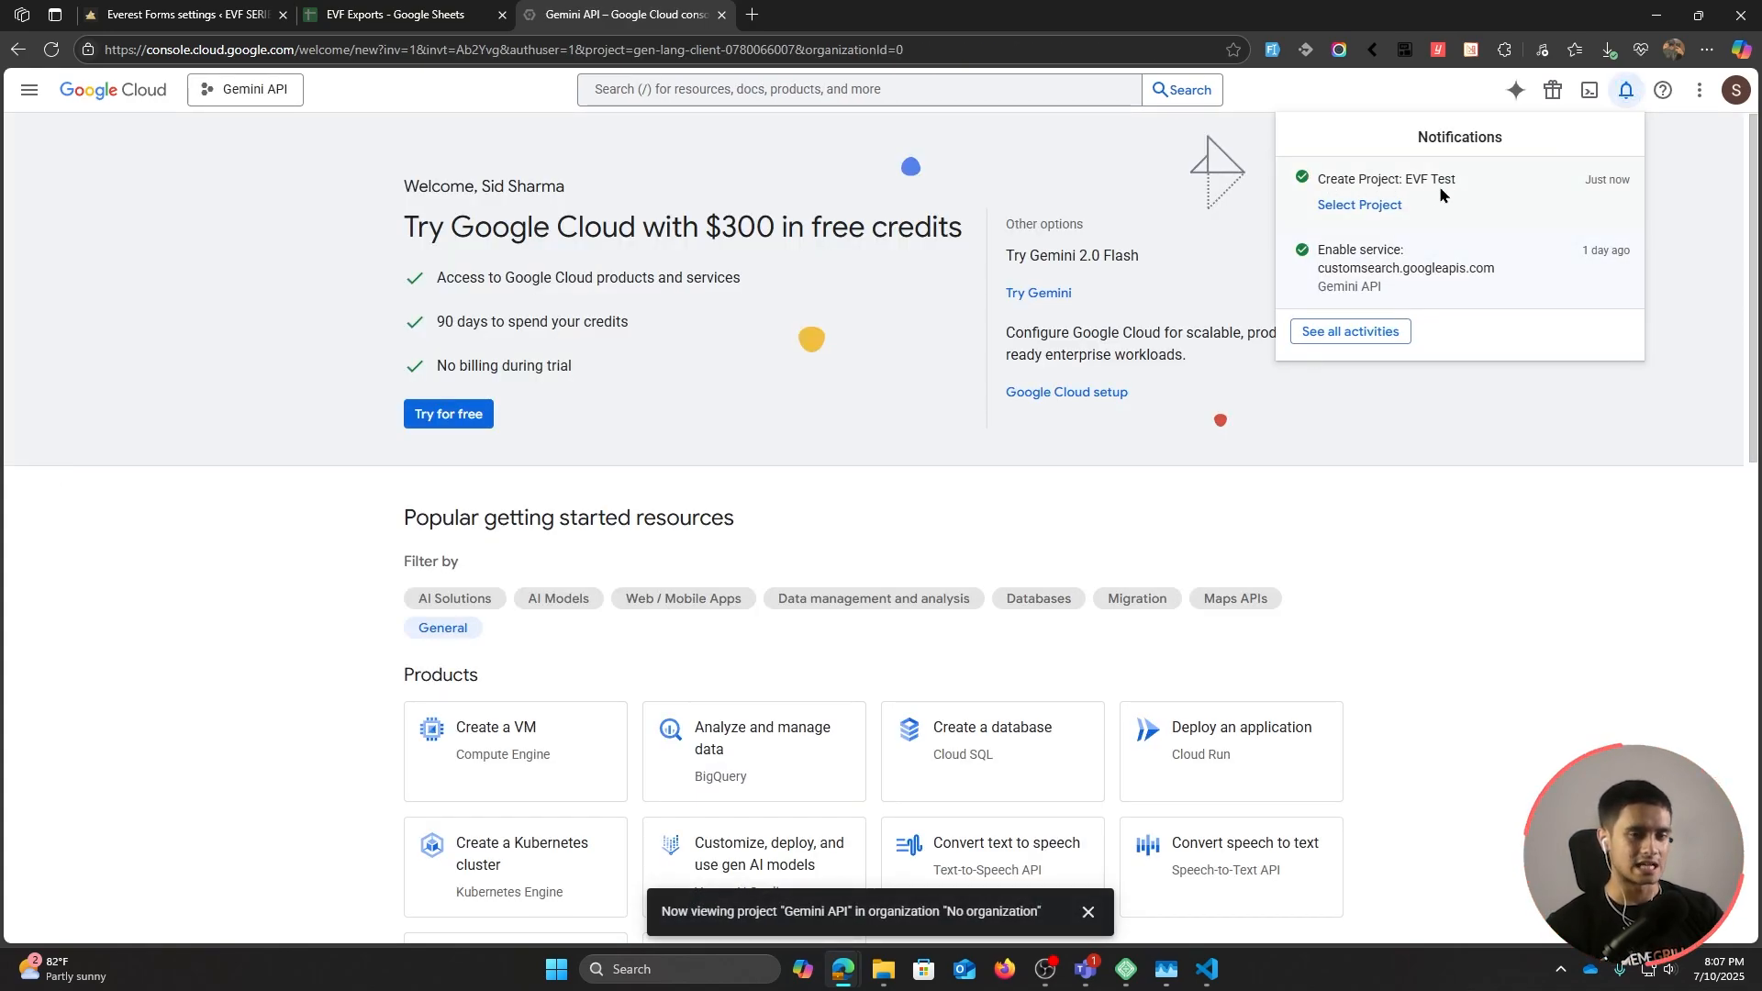
pyautogui.click(1360, 205)
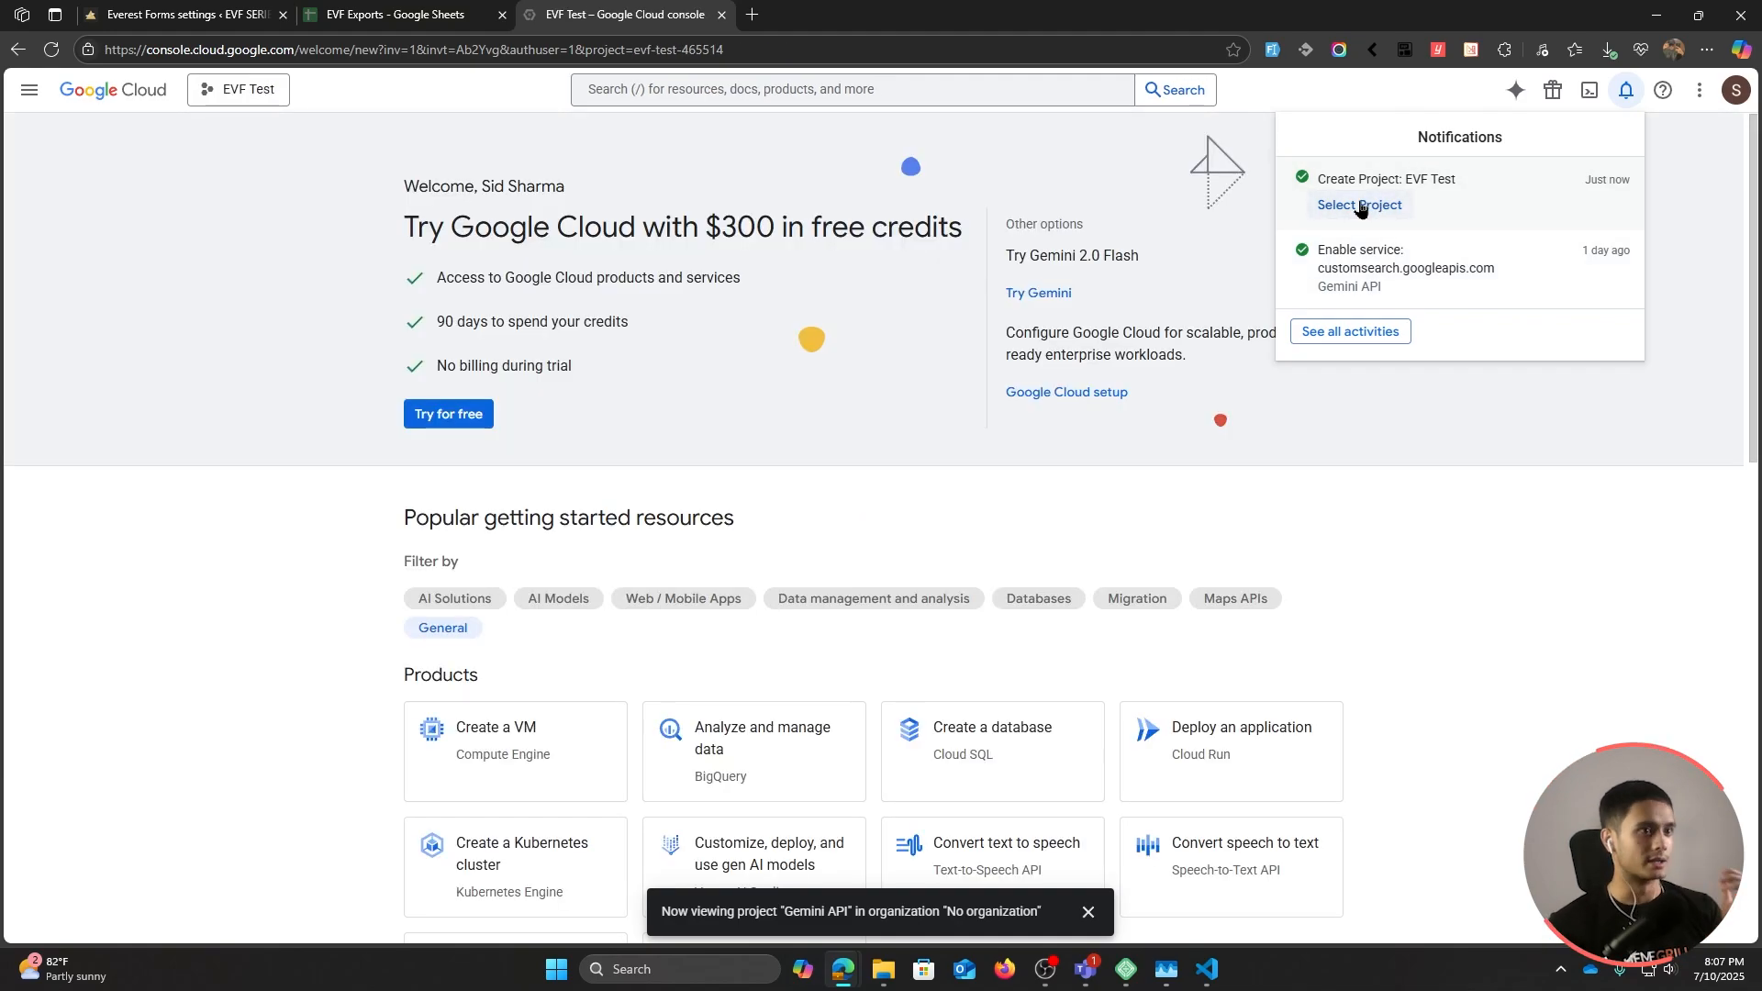
pyautogui.click(198, 308)
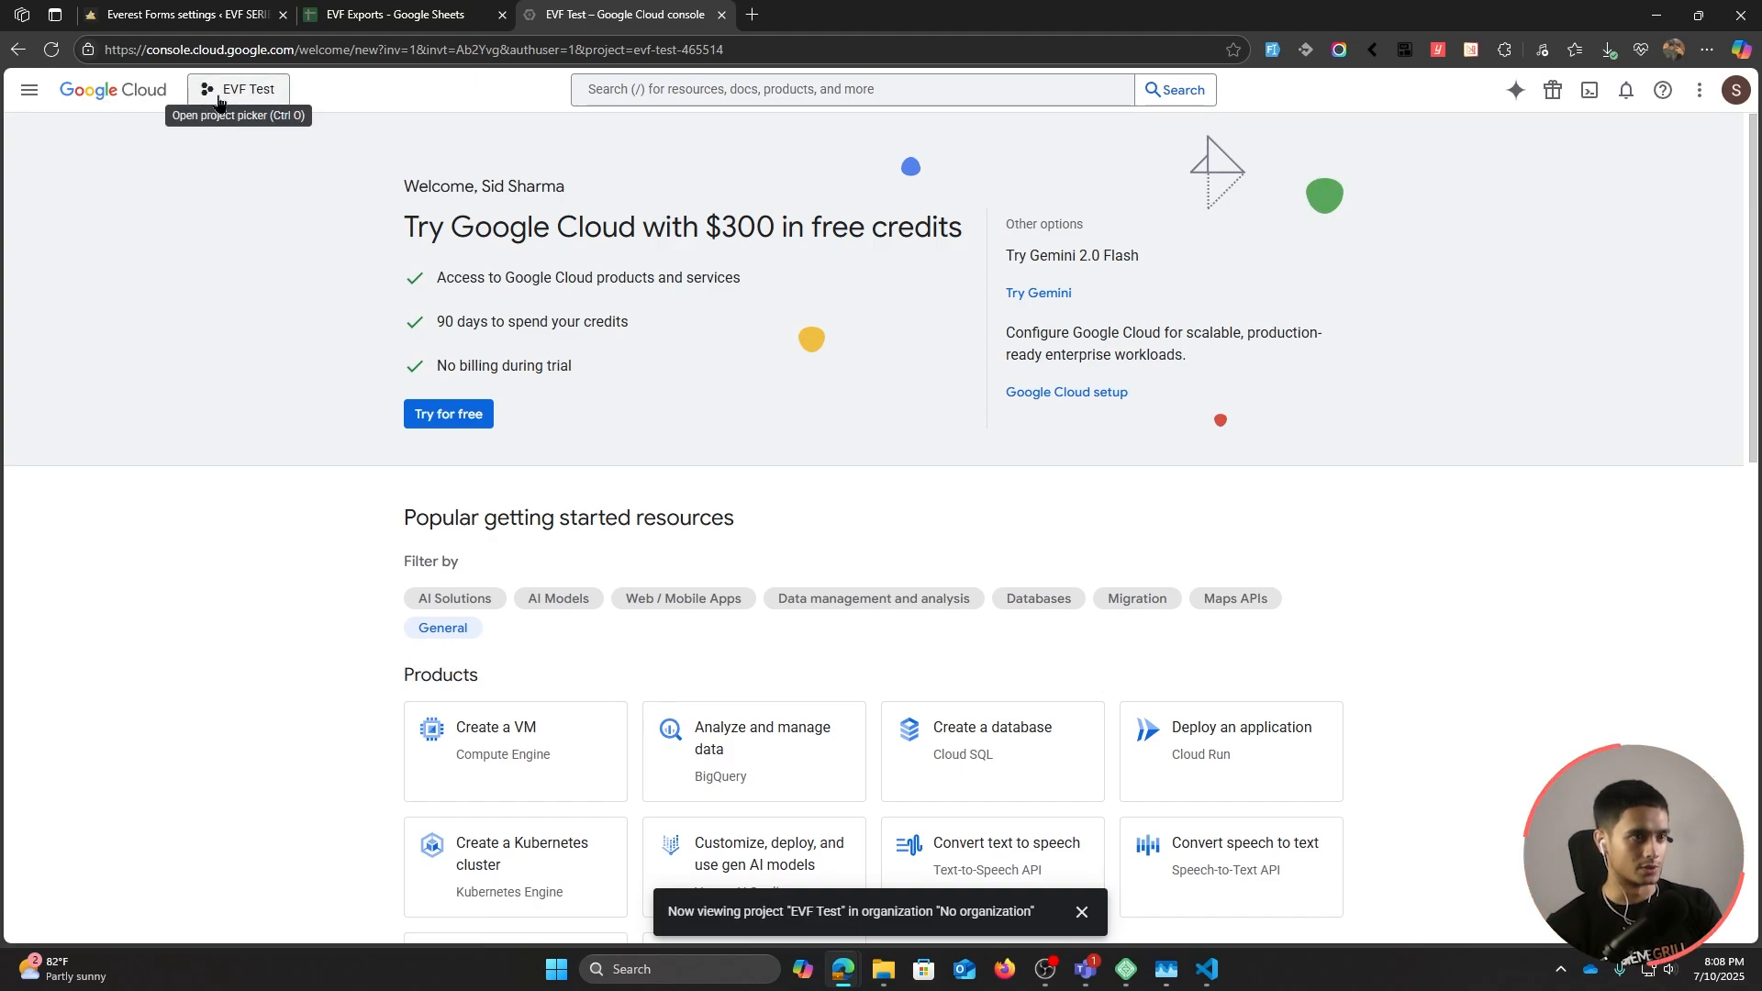
# Step: From APIs & Services, search the library for 'sheets' and enable the Google Sheets API
pyautogui.click(107, 100)
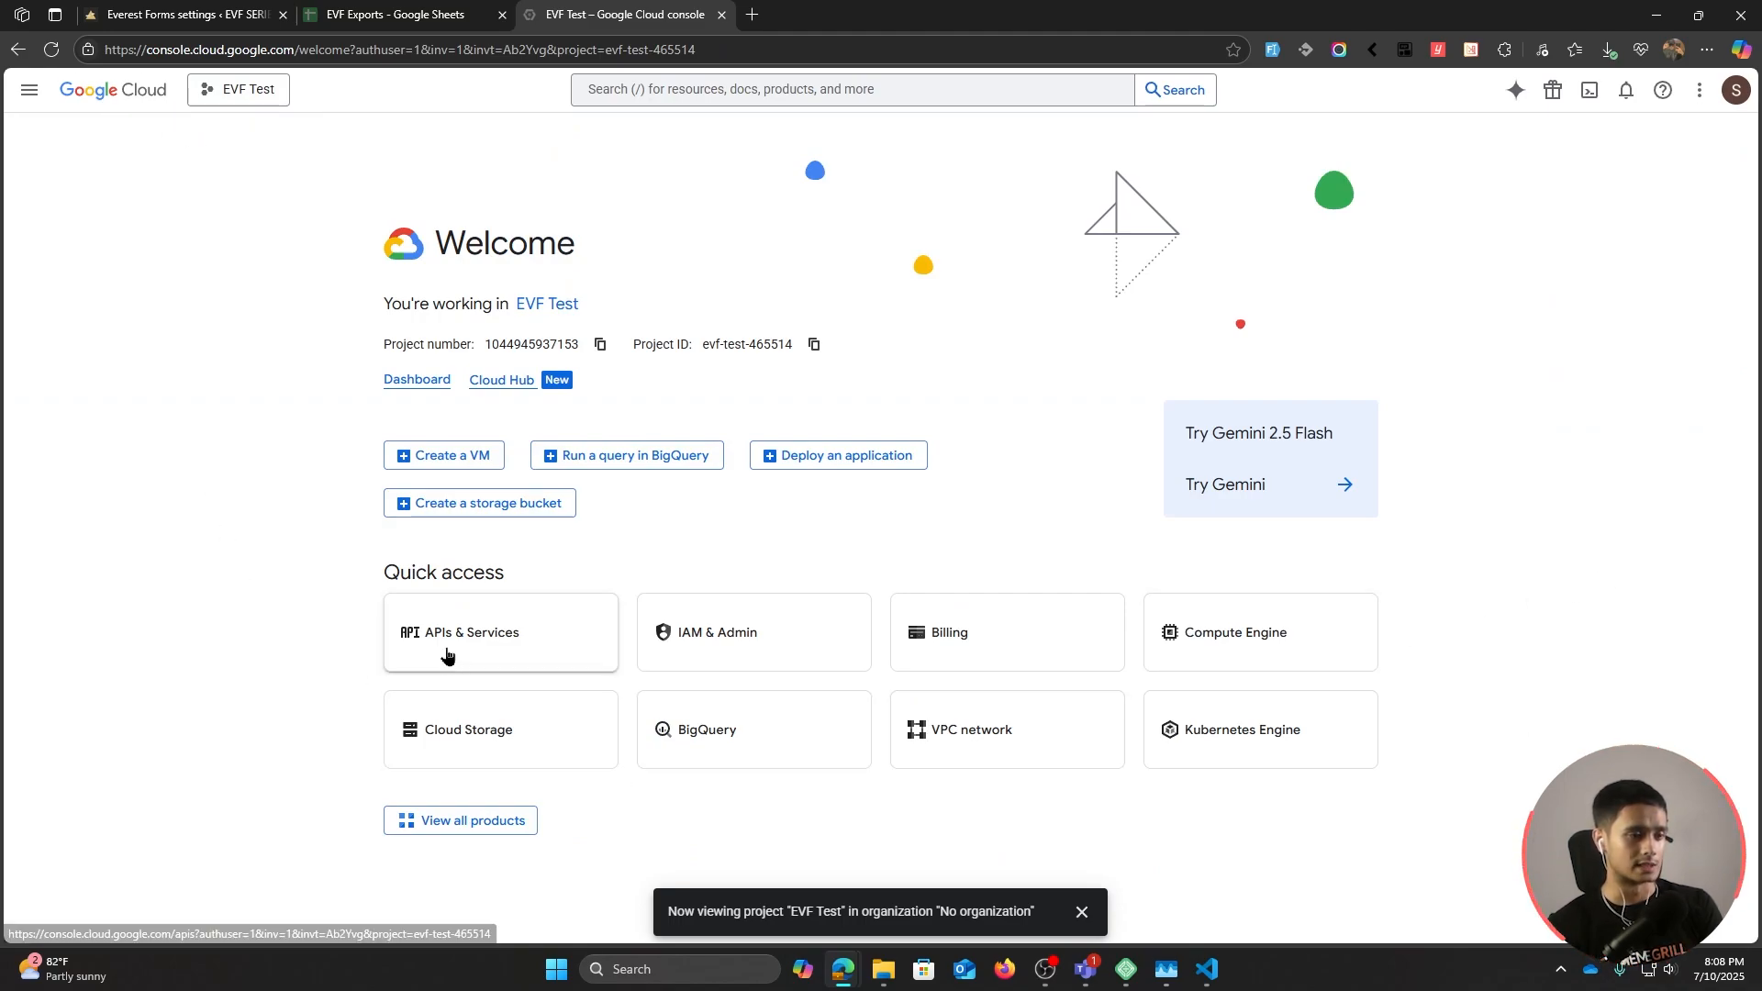
pyautogui.click(500, 649)
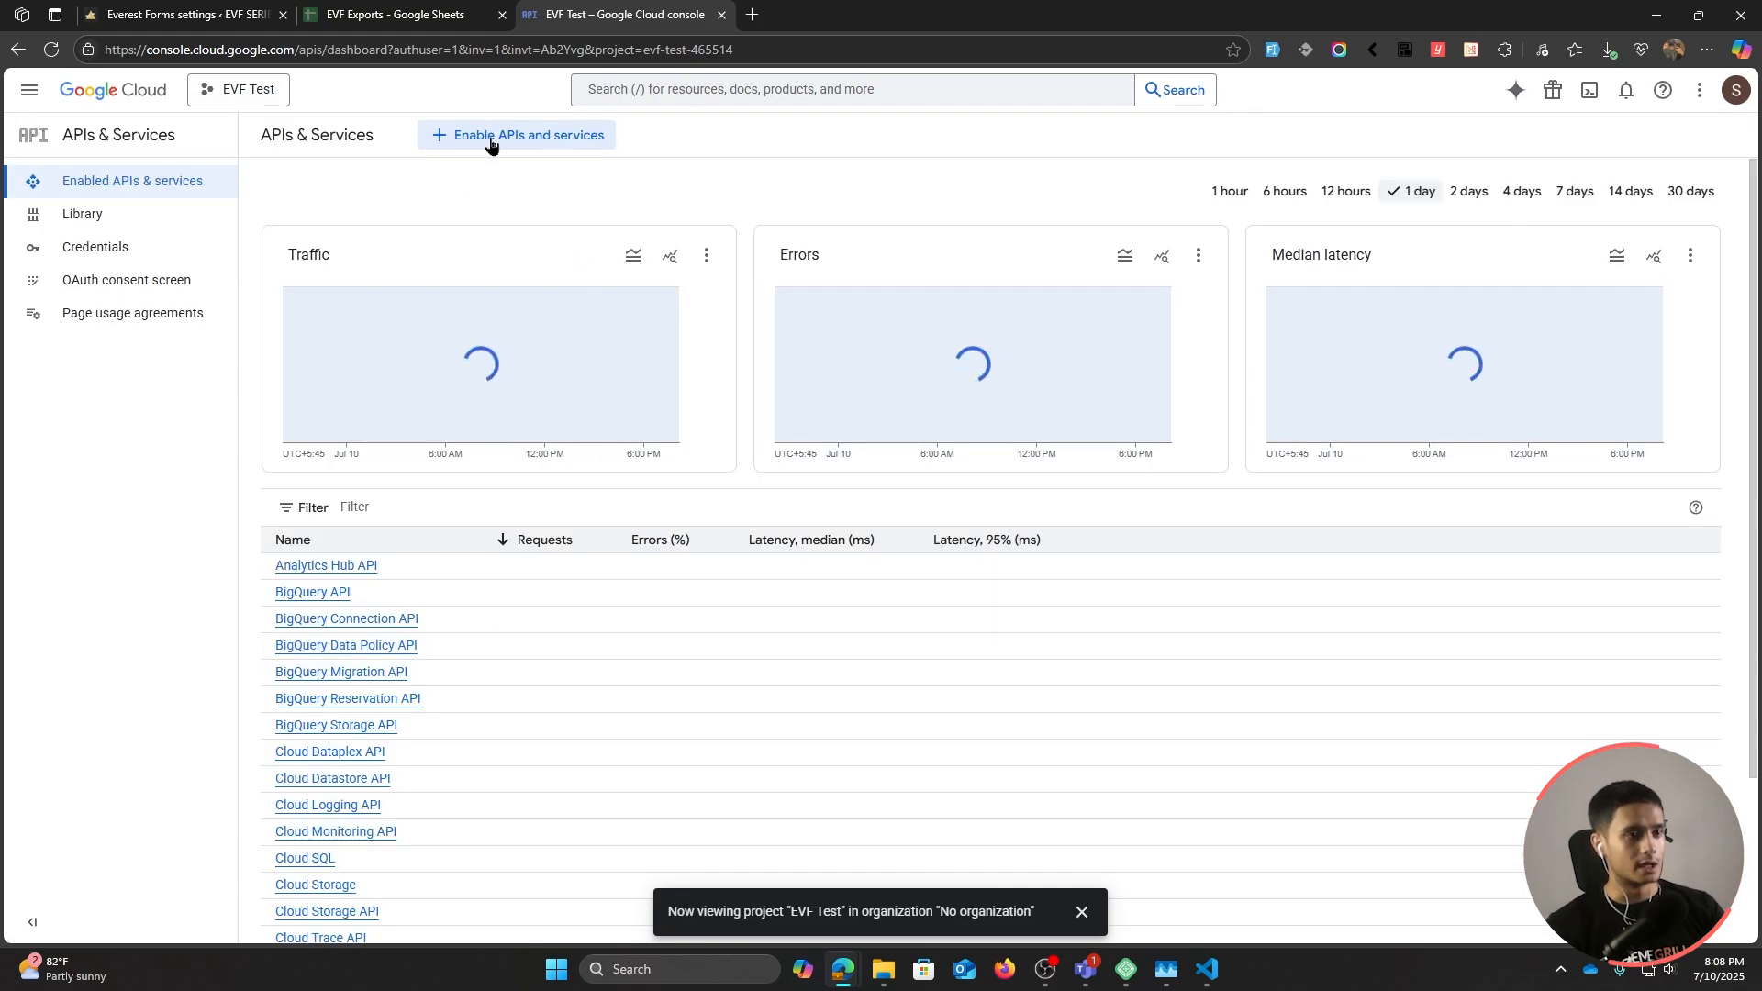
pyautogui.click(487, 138)
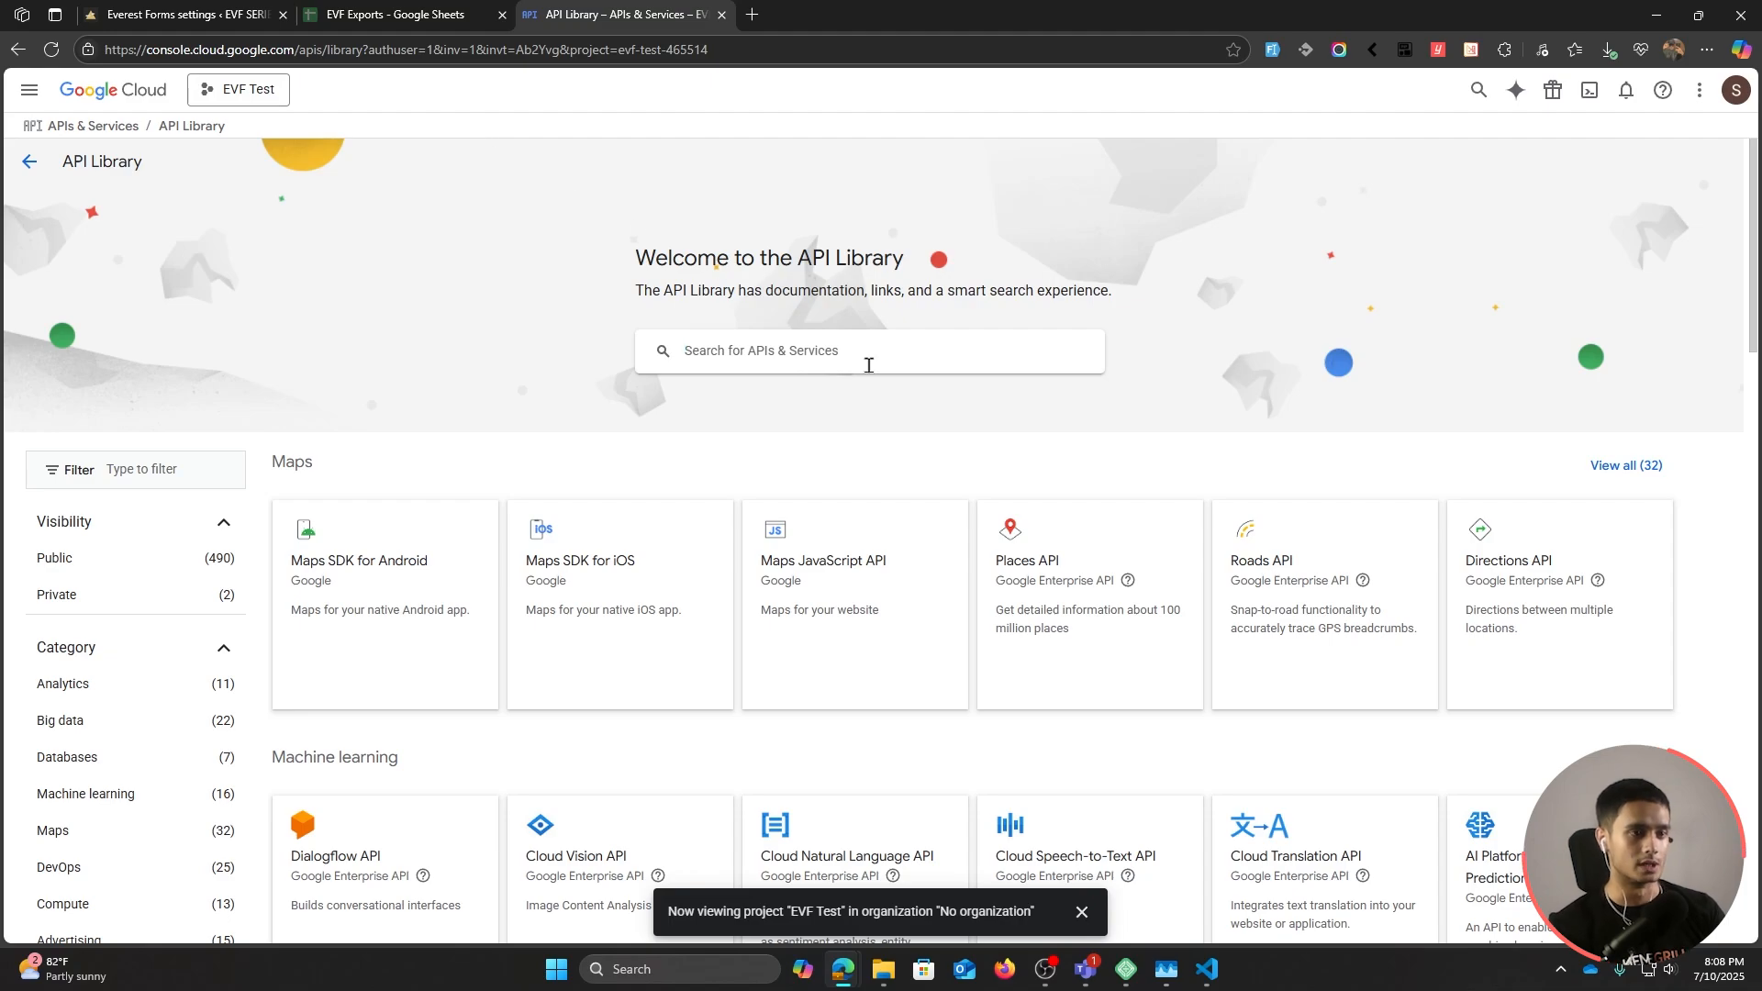
pyautogui.click(843, 351)
pyautogui.write('sheet')
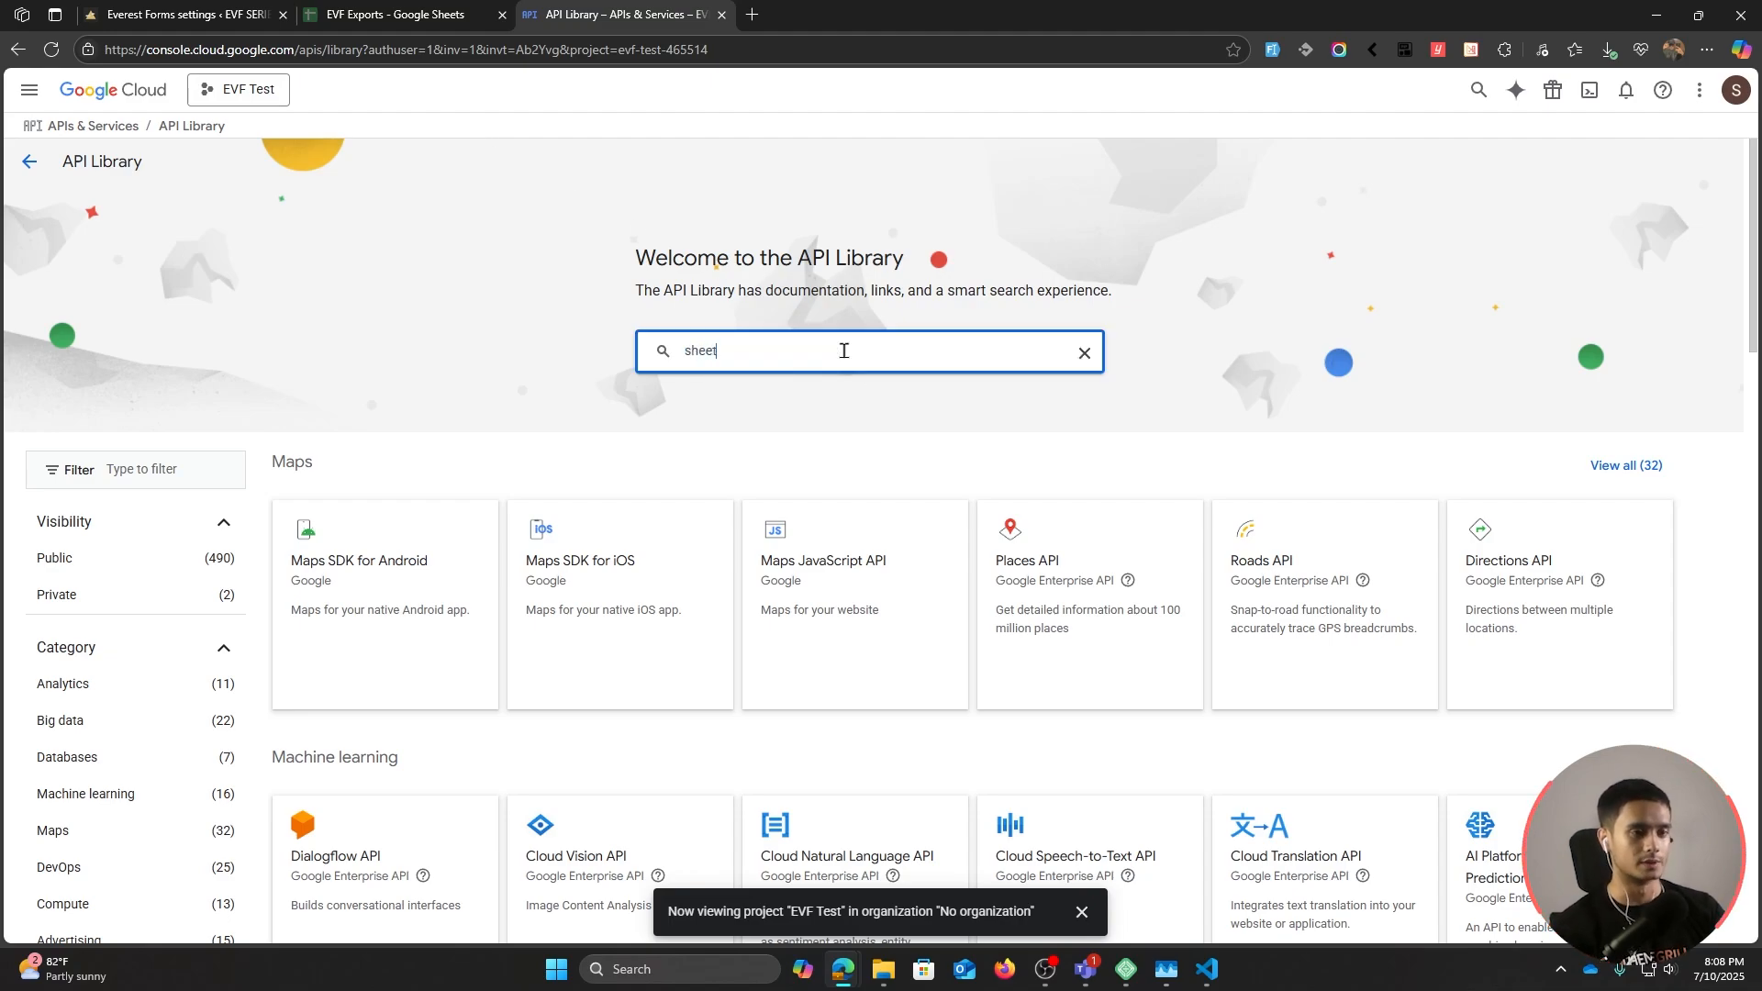
pyautogui.write('s')
pyautogui.press('Return')
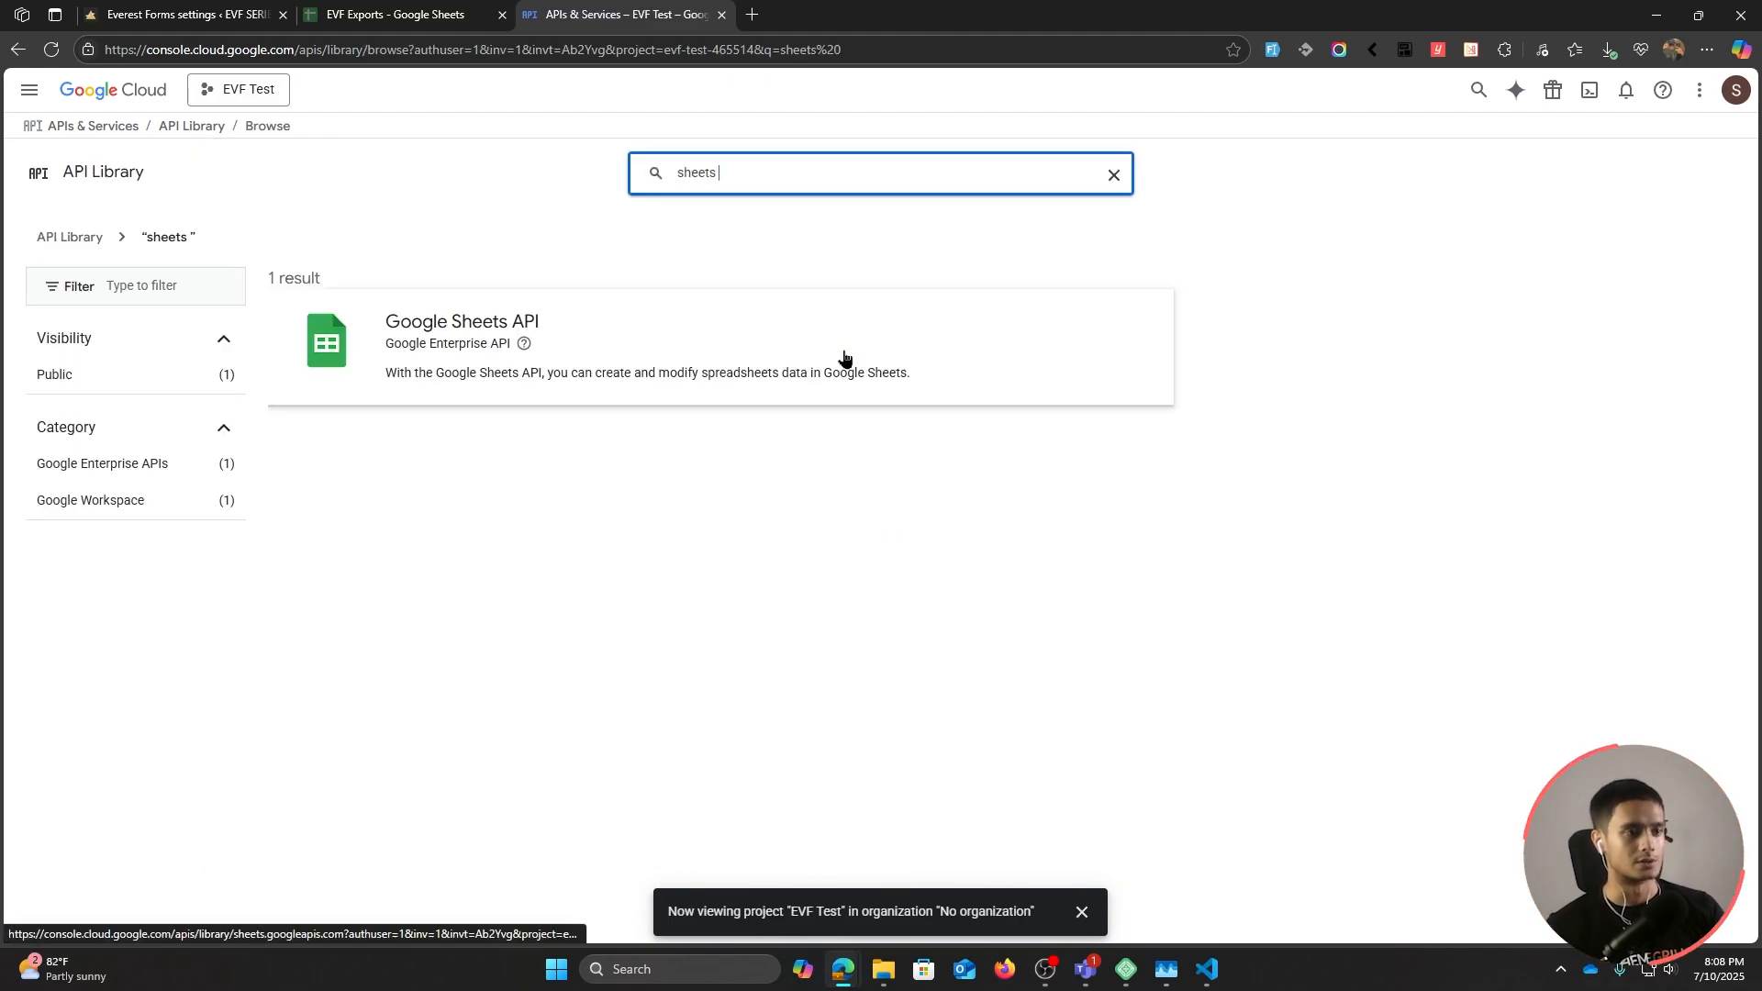
pyautogui.click(704, 332)
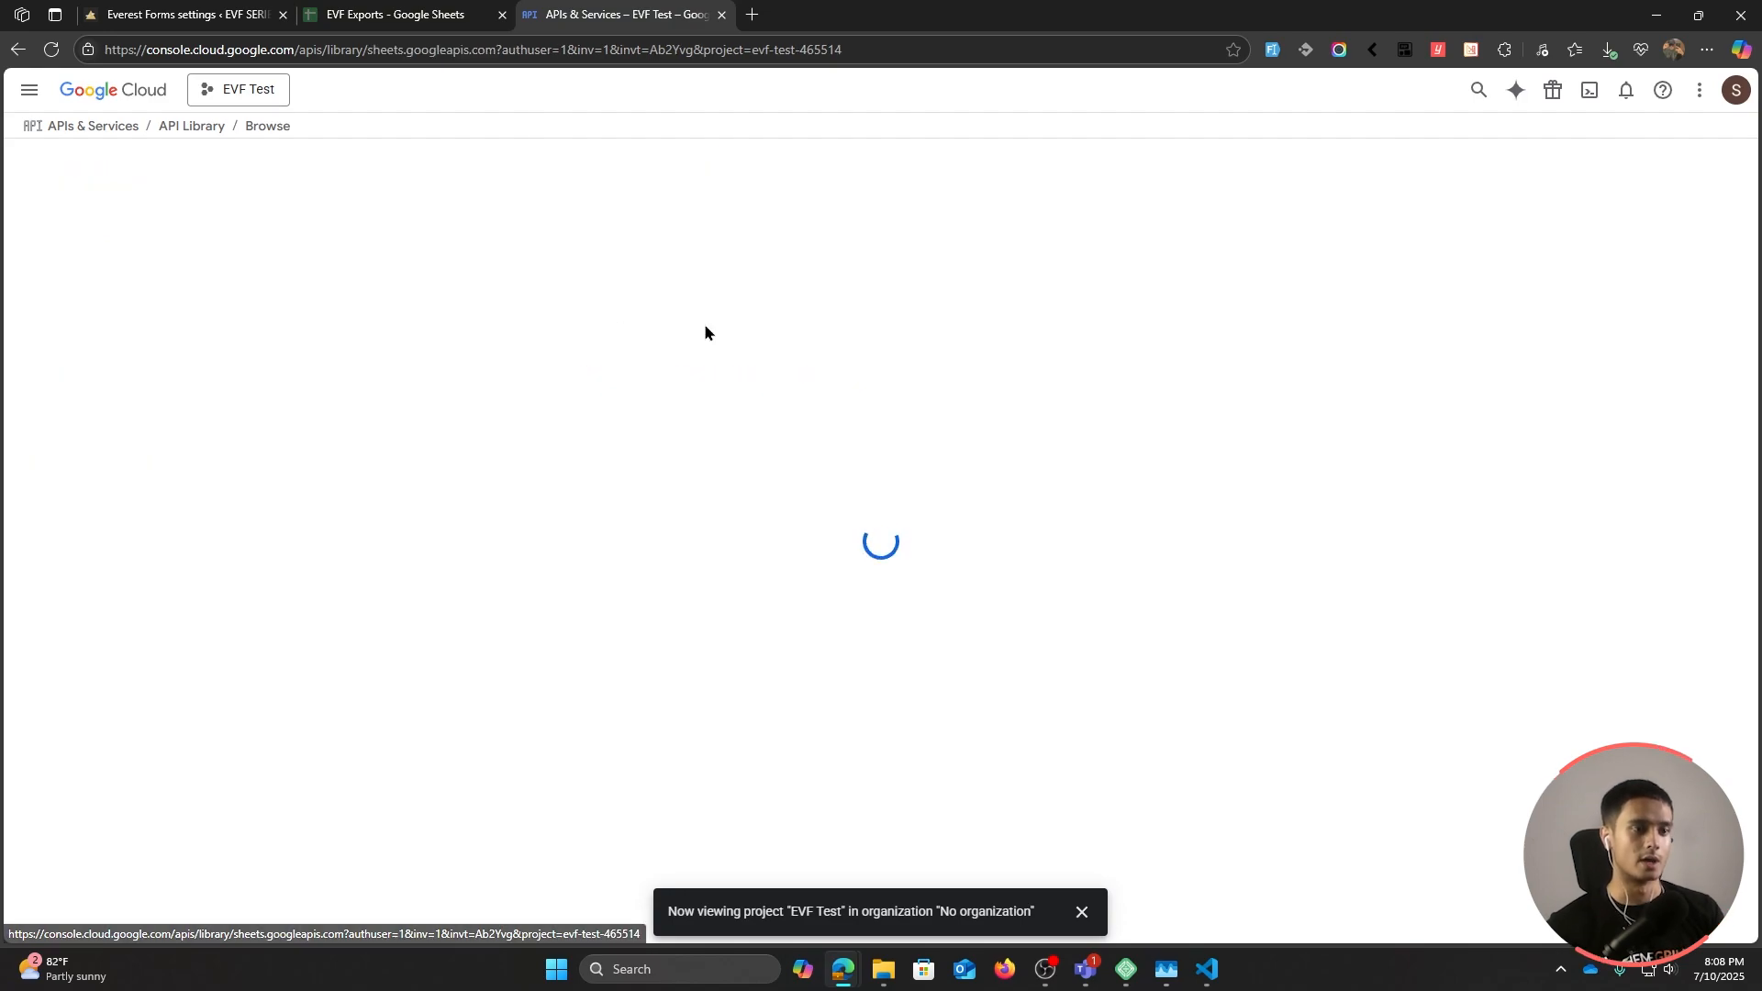
pyautogui.click(205, 329)
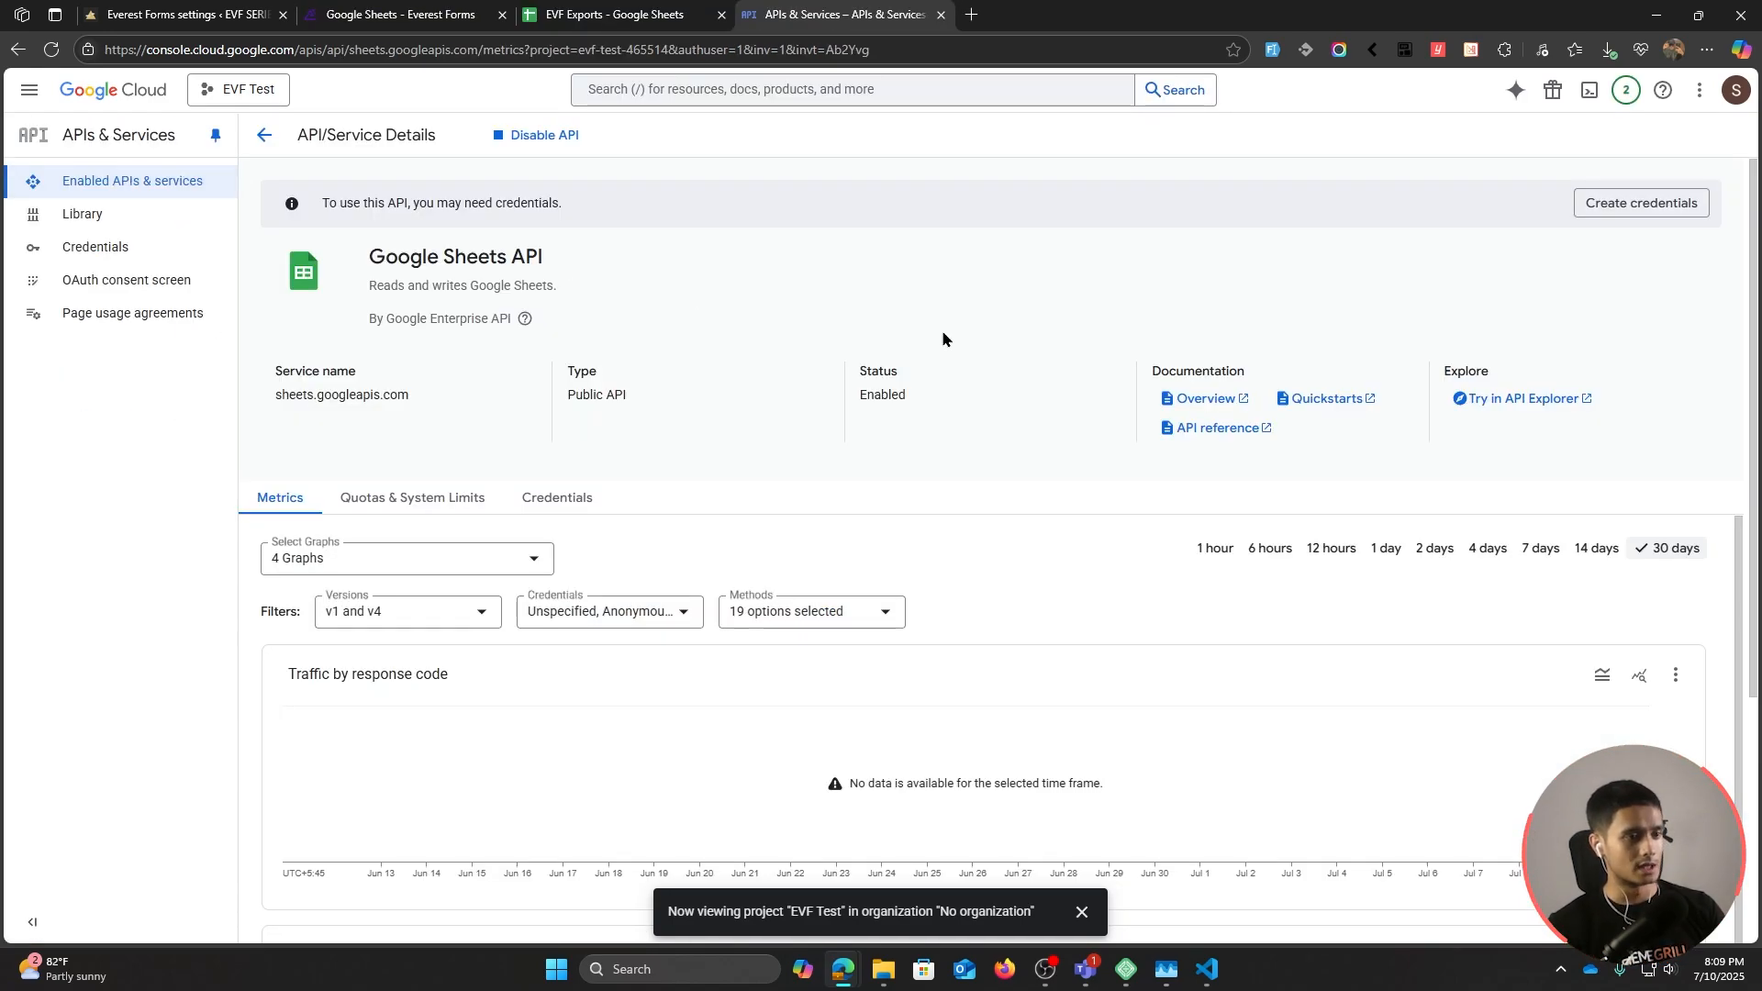
# Step: Start the Google Auth Platform setup with app name EVF Test and the account's support e-mail
pyautogui.click(144, 295)
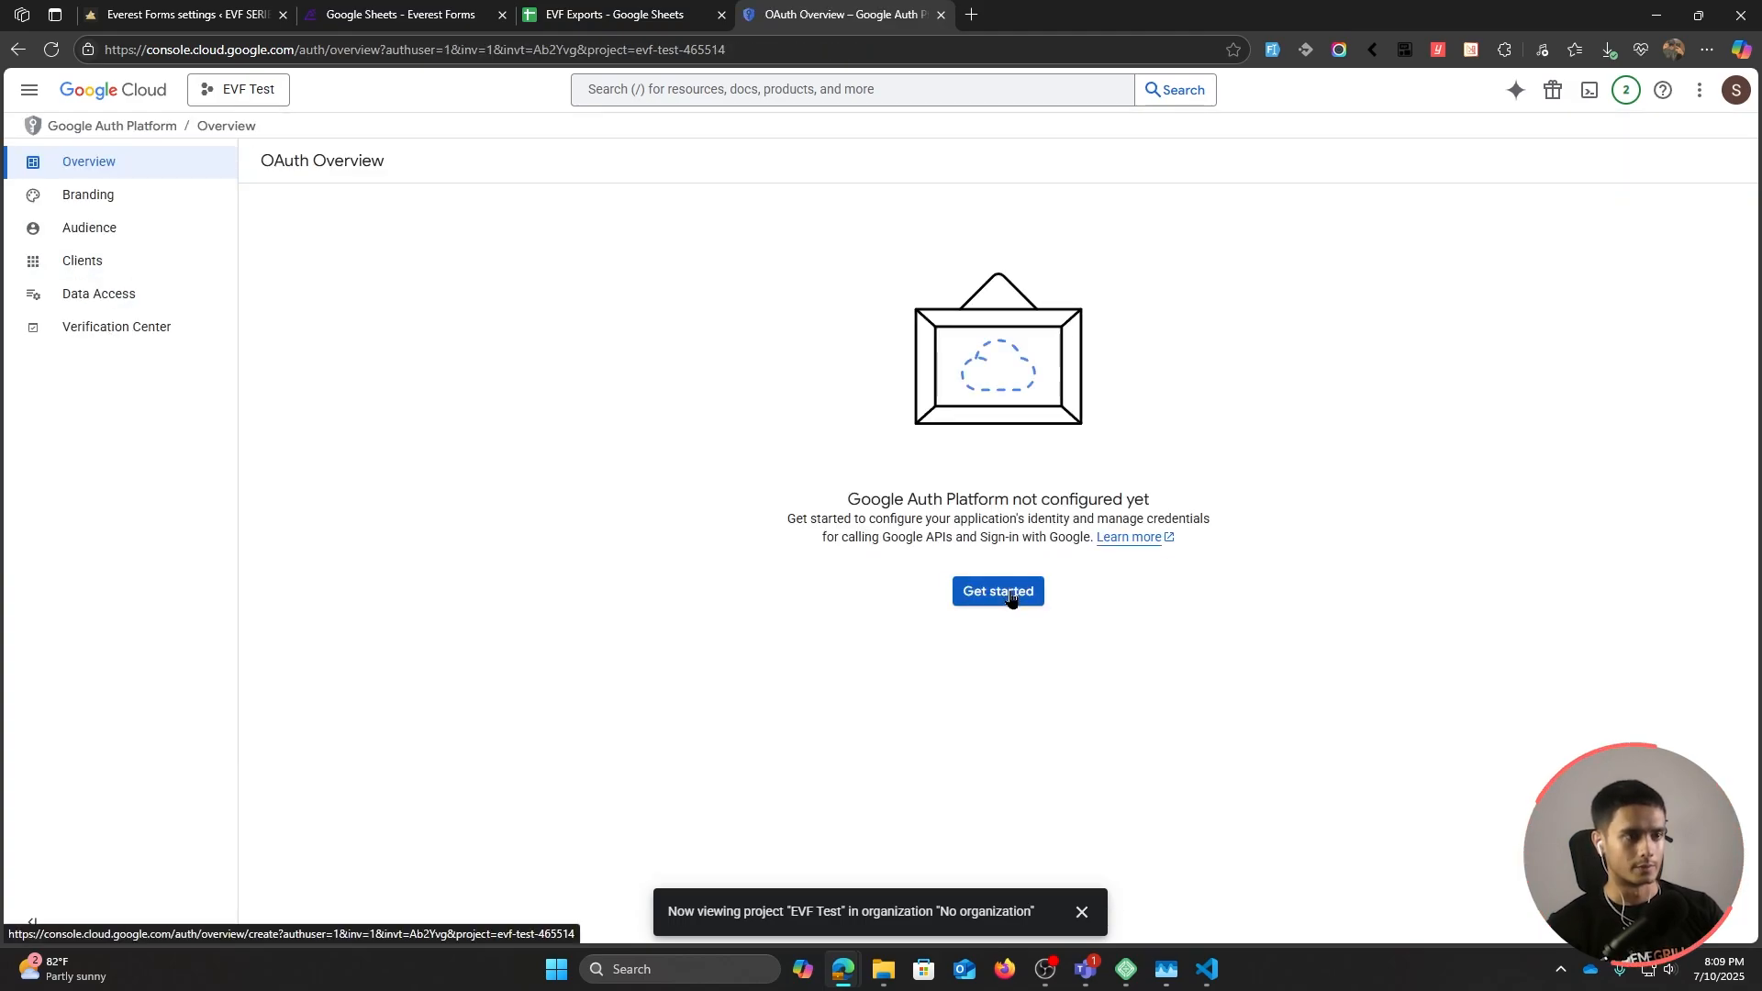
pyautogui.click(1011, 599)
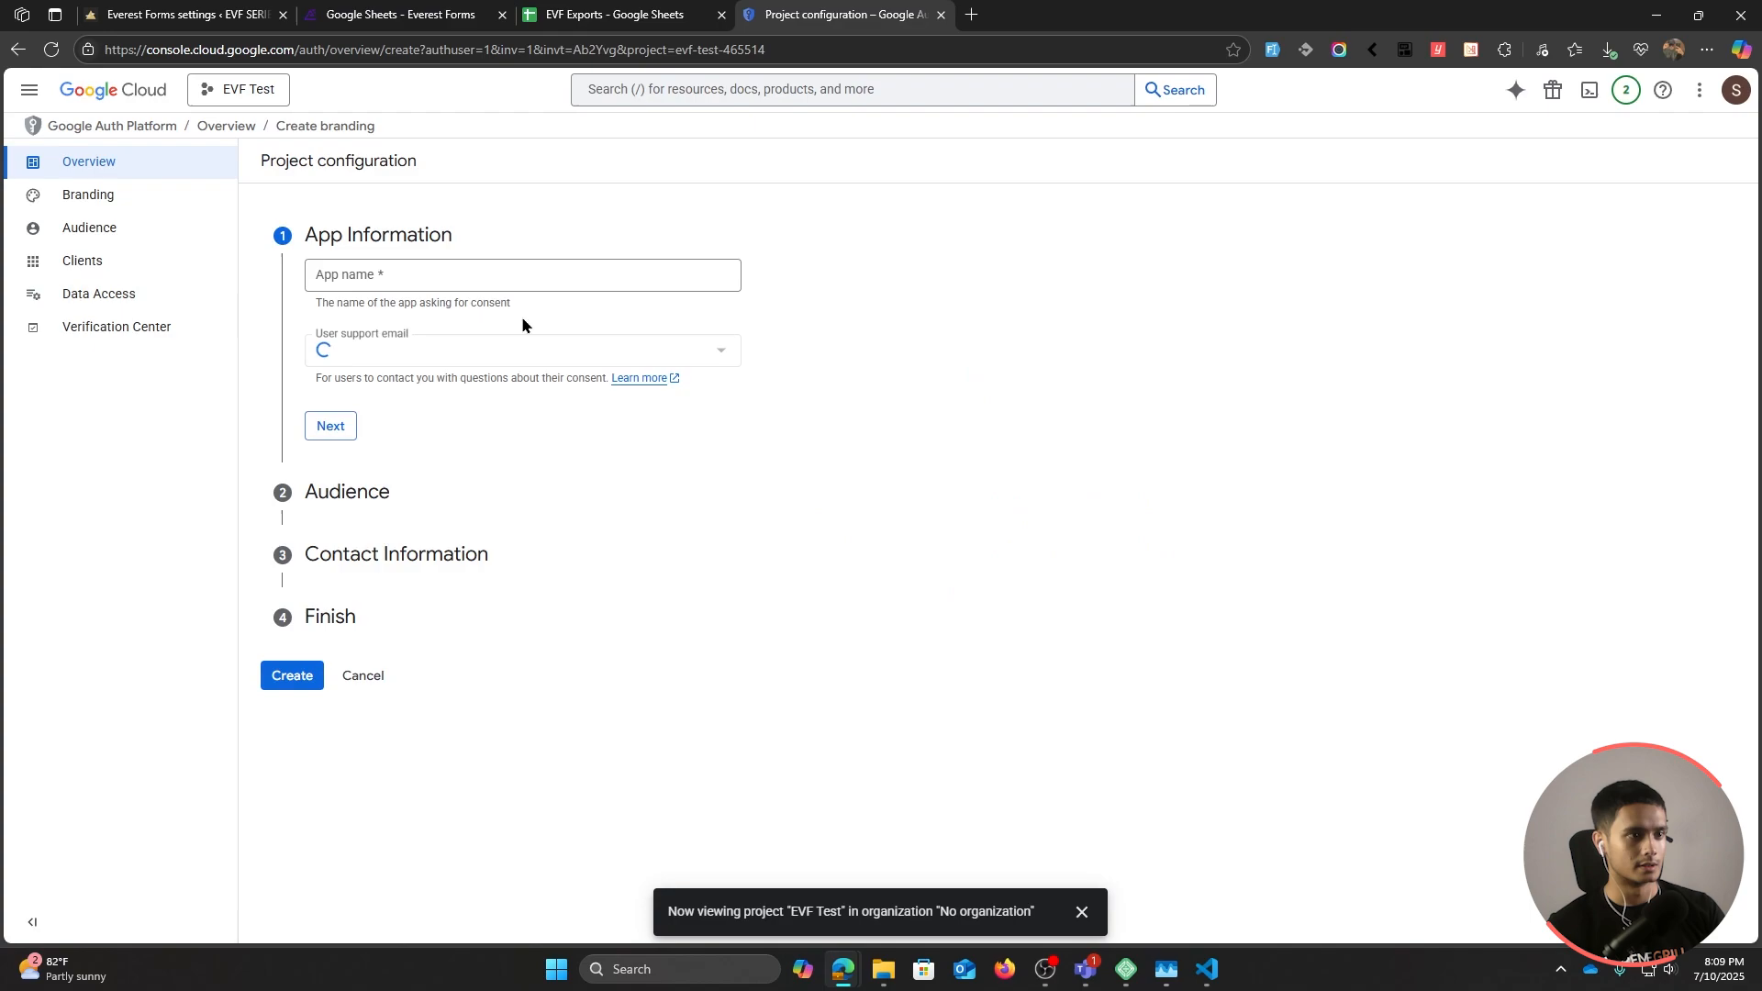
pyautogui.click(456, 282)
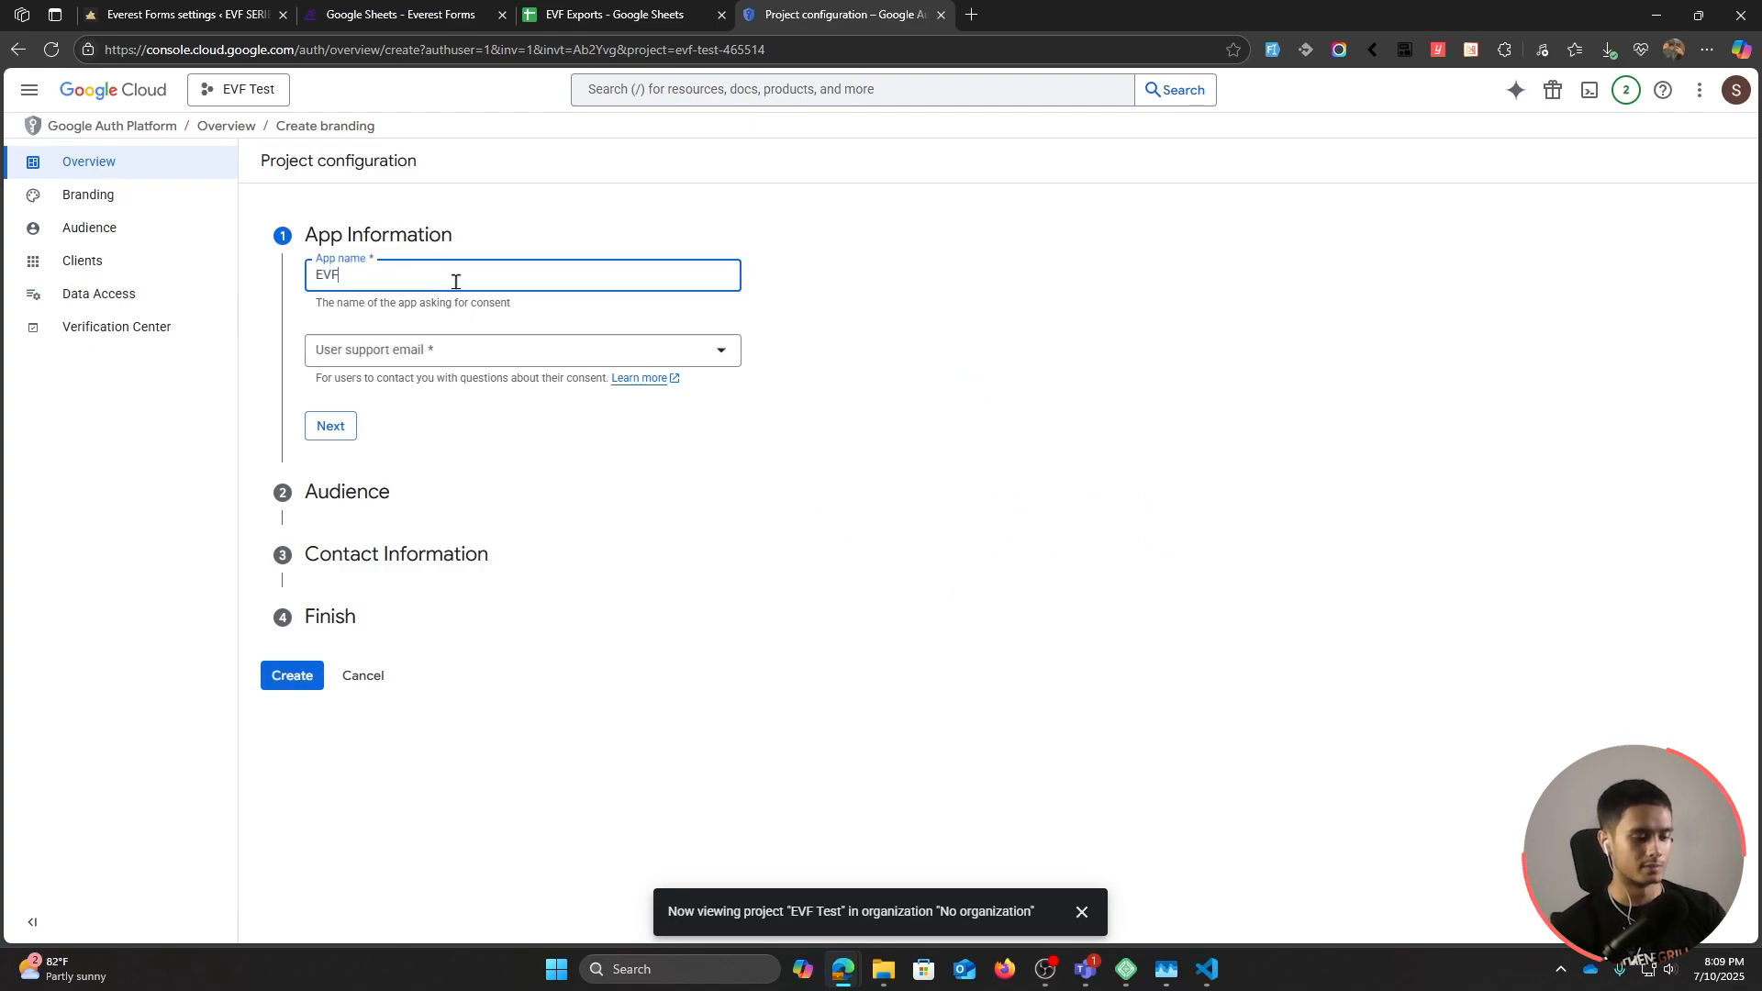
pyautogui.click(449, 353)
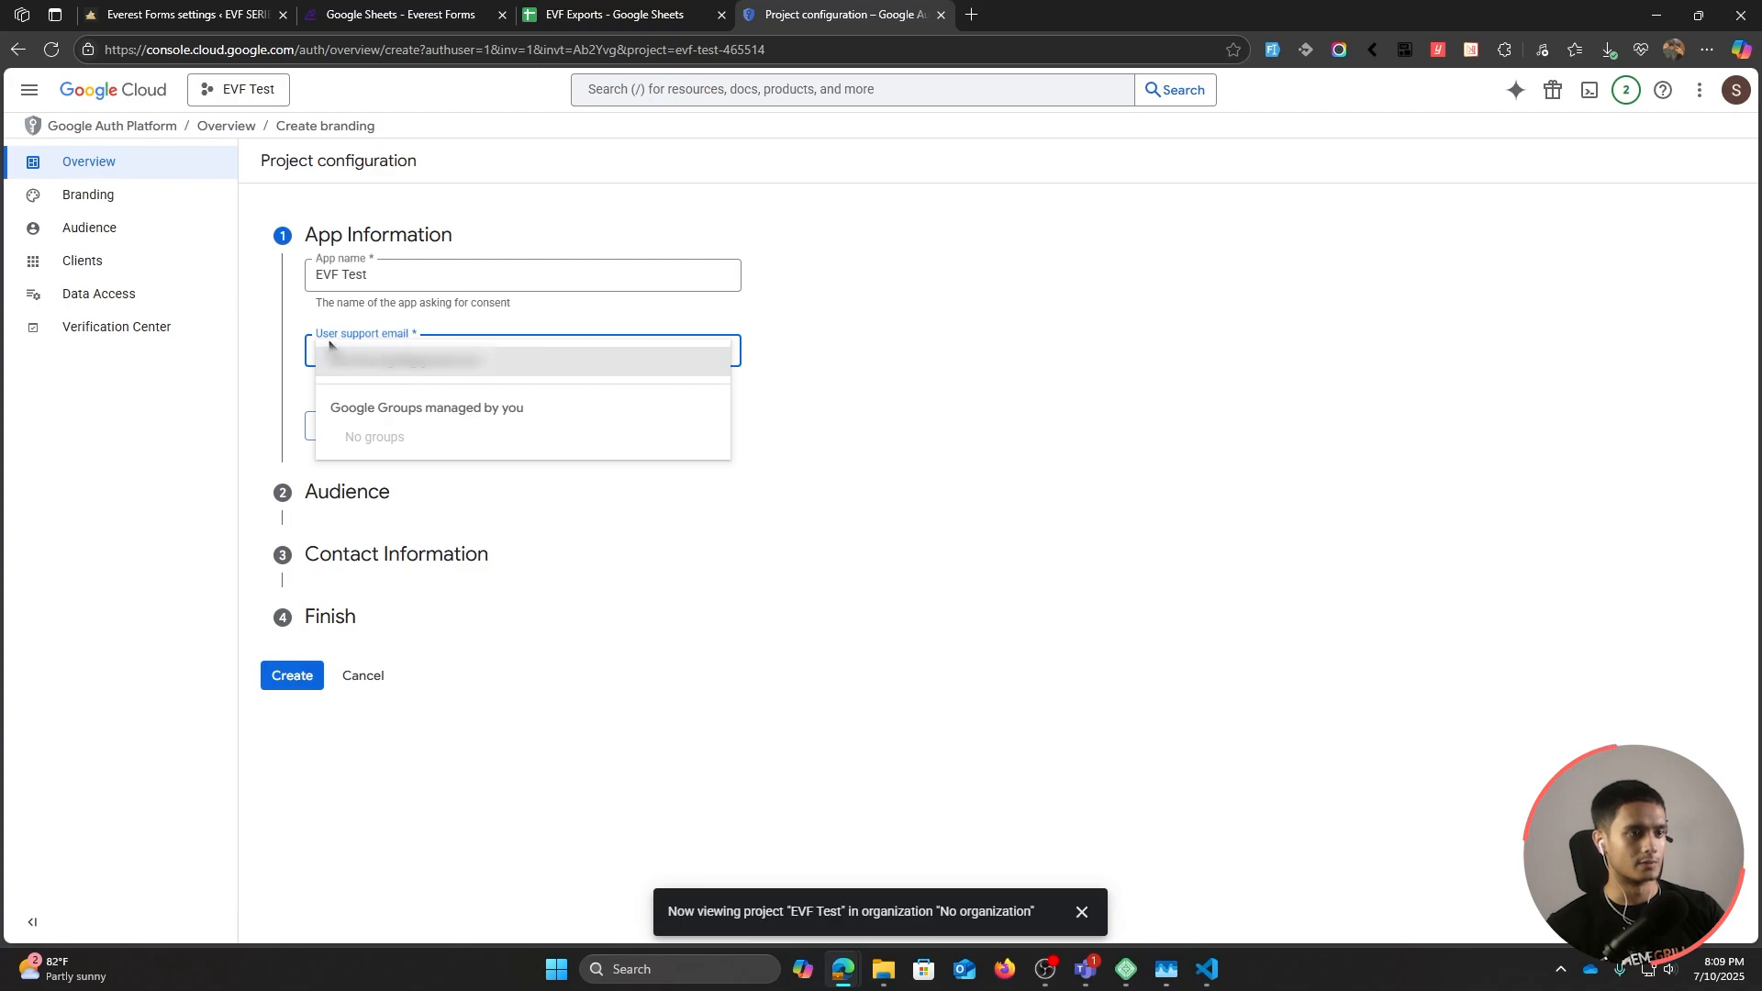
pyautogui.click(513, 366)
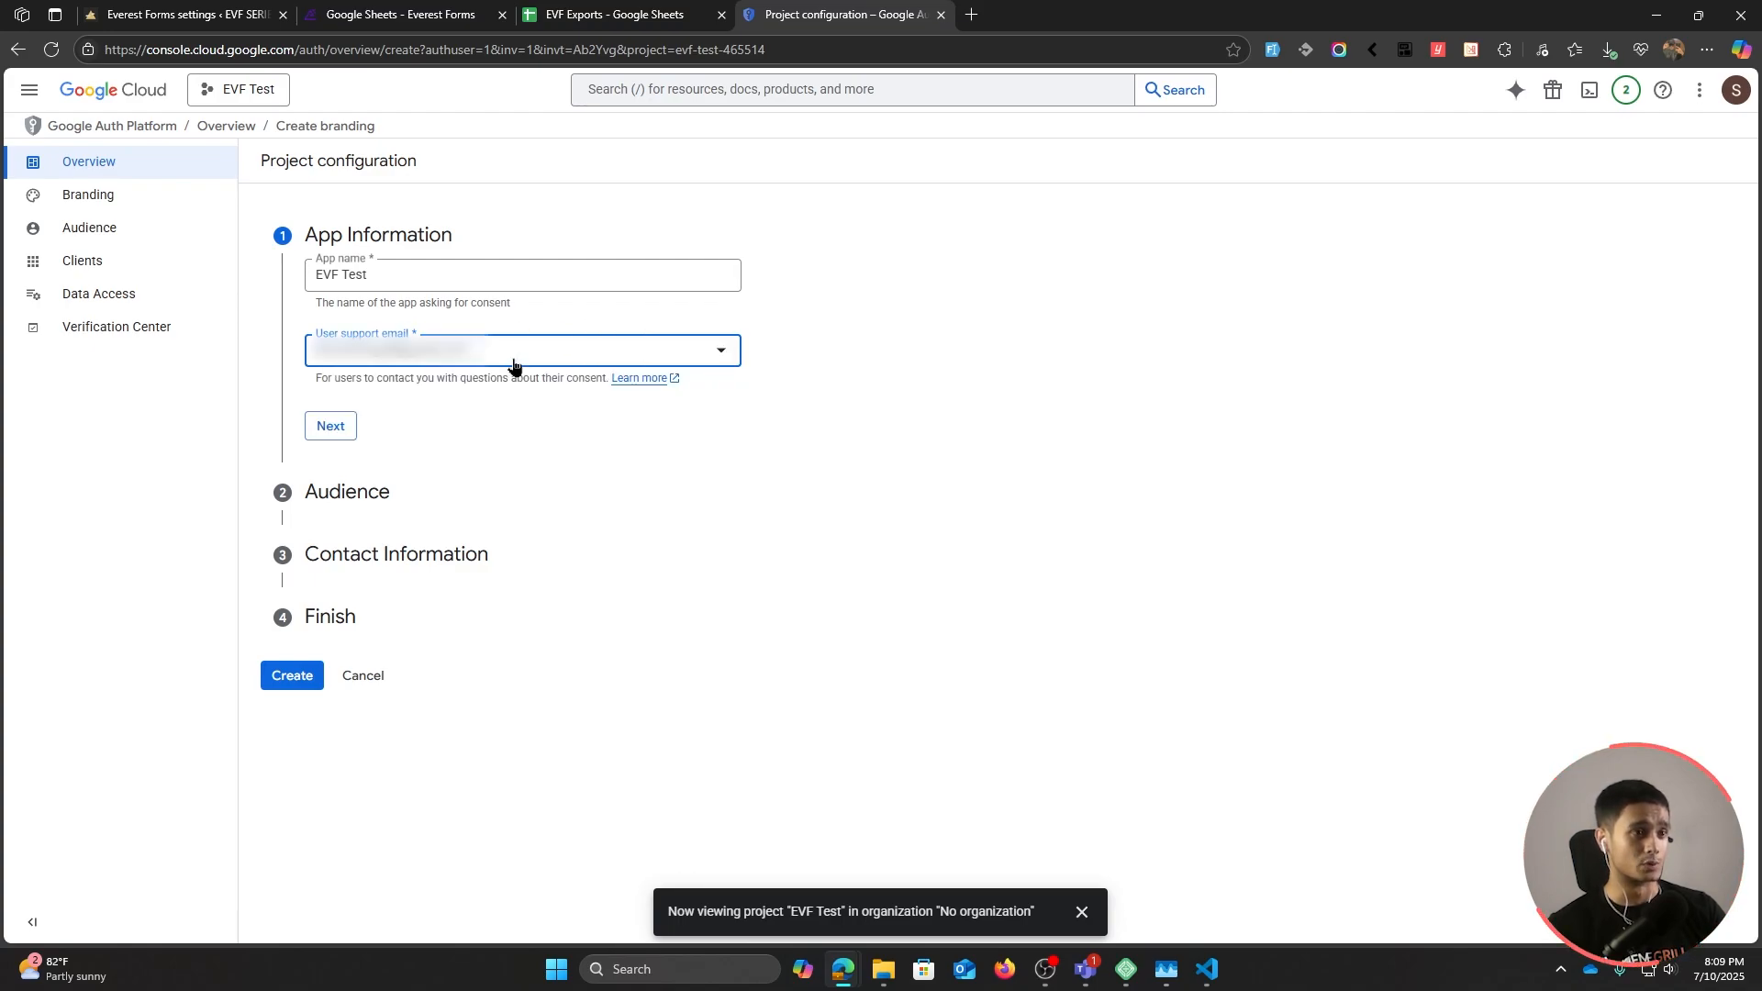
pyautogui.click(338, 432)
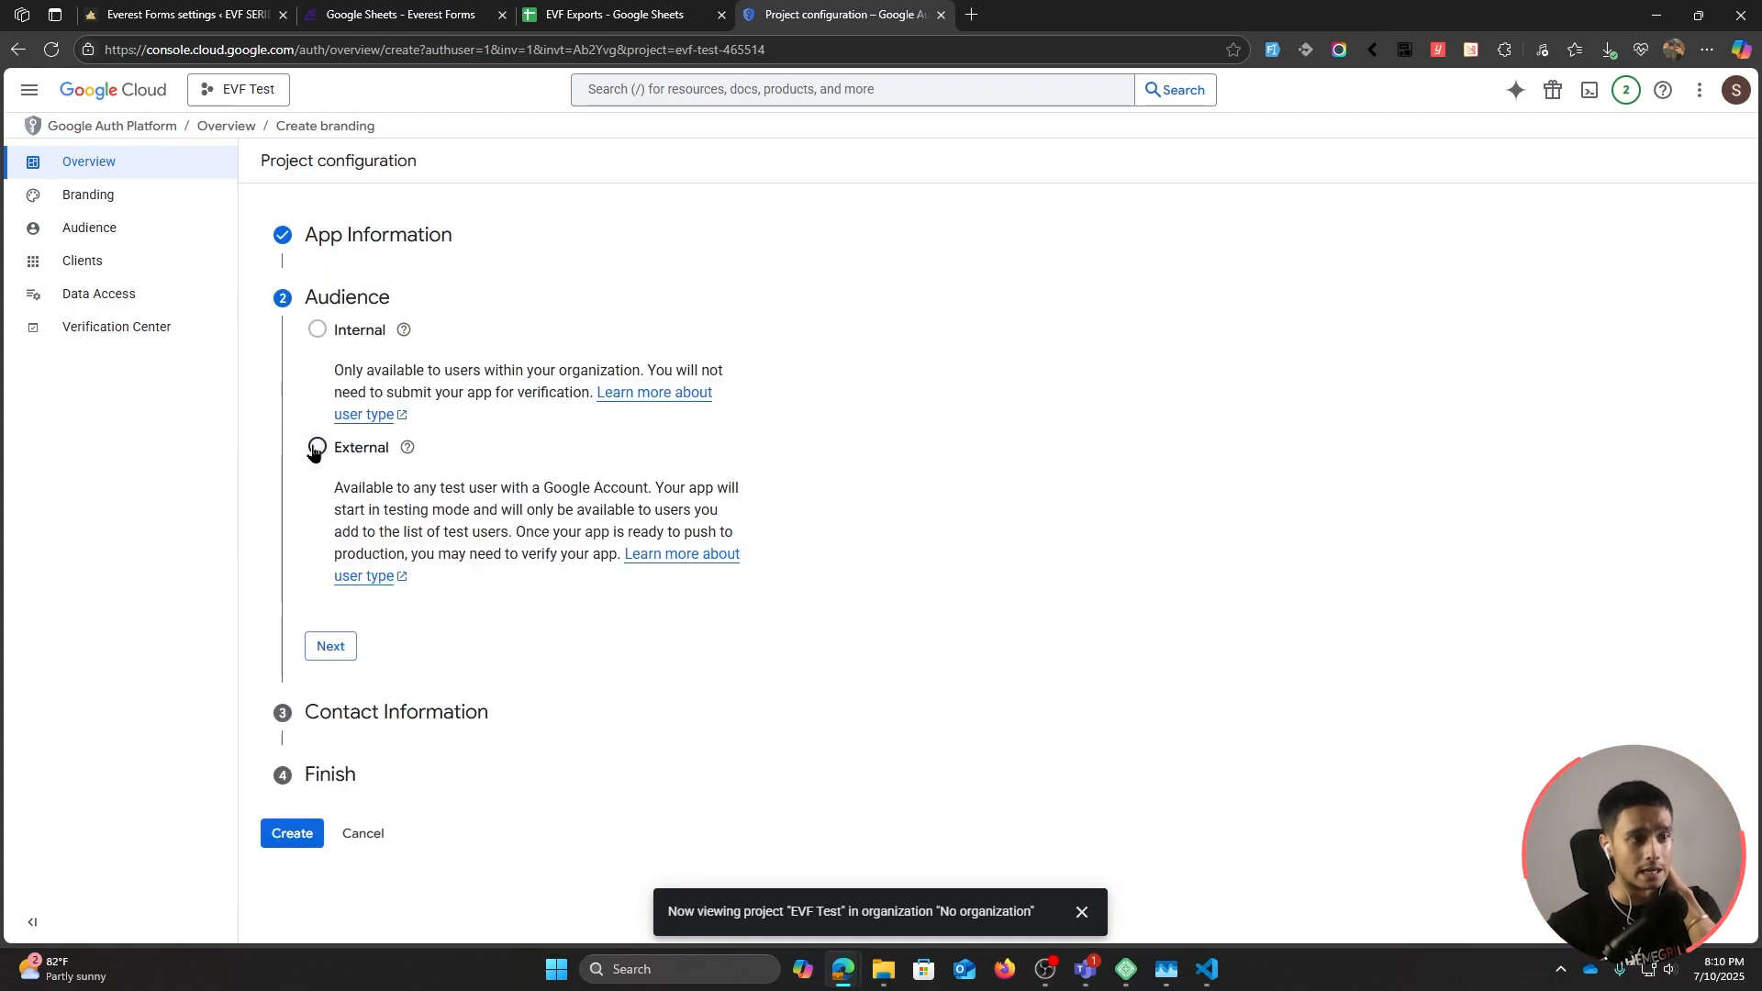
# Step: Choose an External audience and enter the developer contact e-mail address
pyautogui.click(315, 449)
pyautogui.click(332, 647)
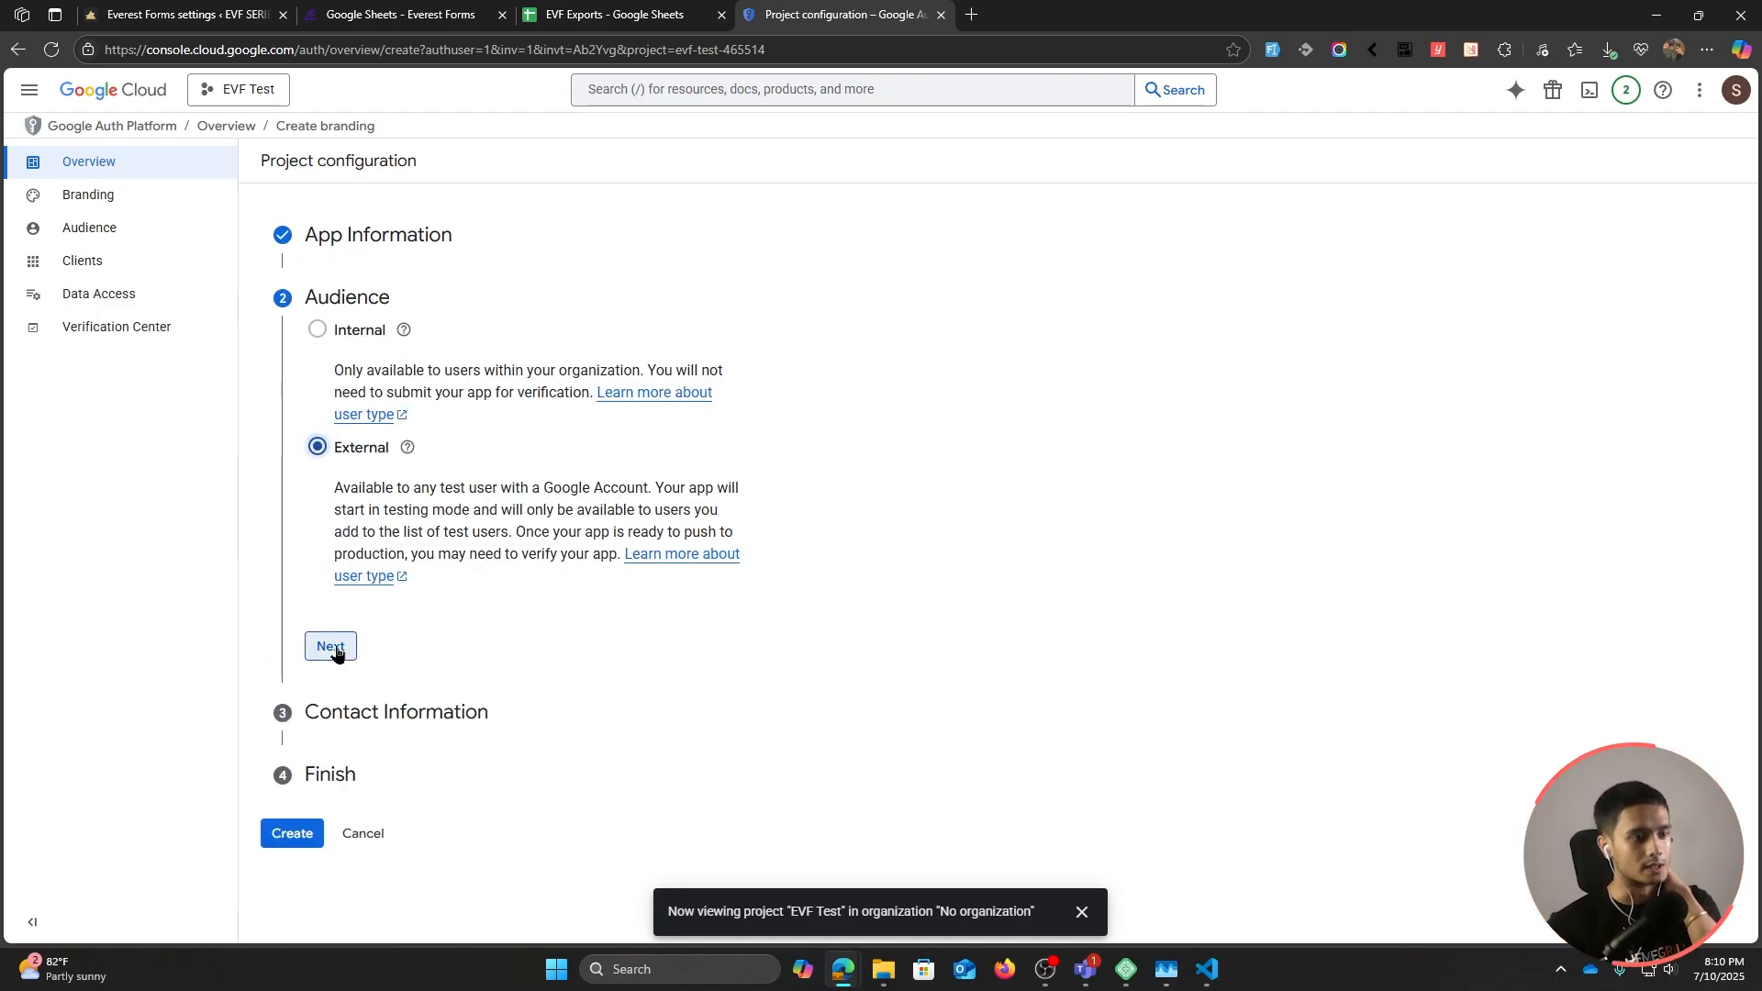
pyautogui.click(460, 398)
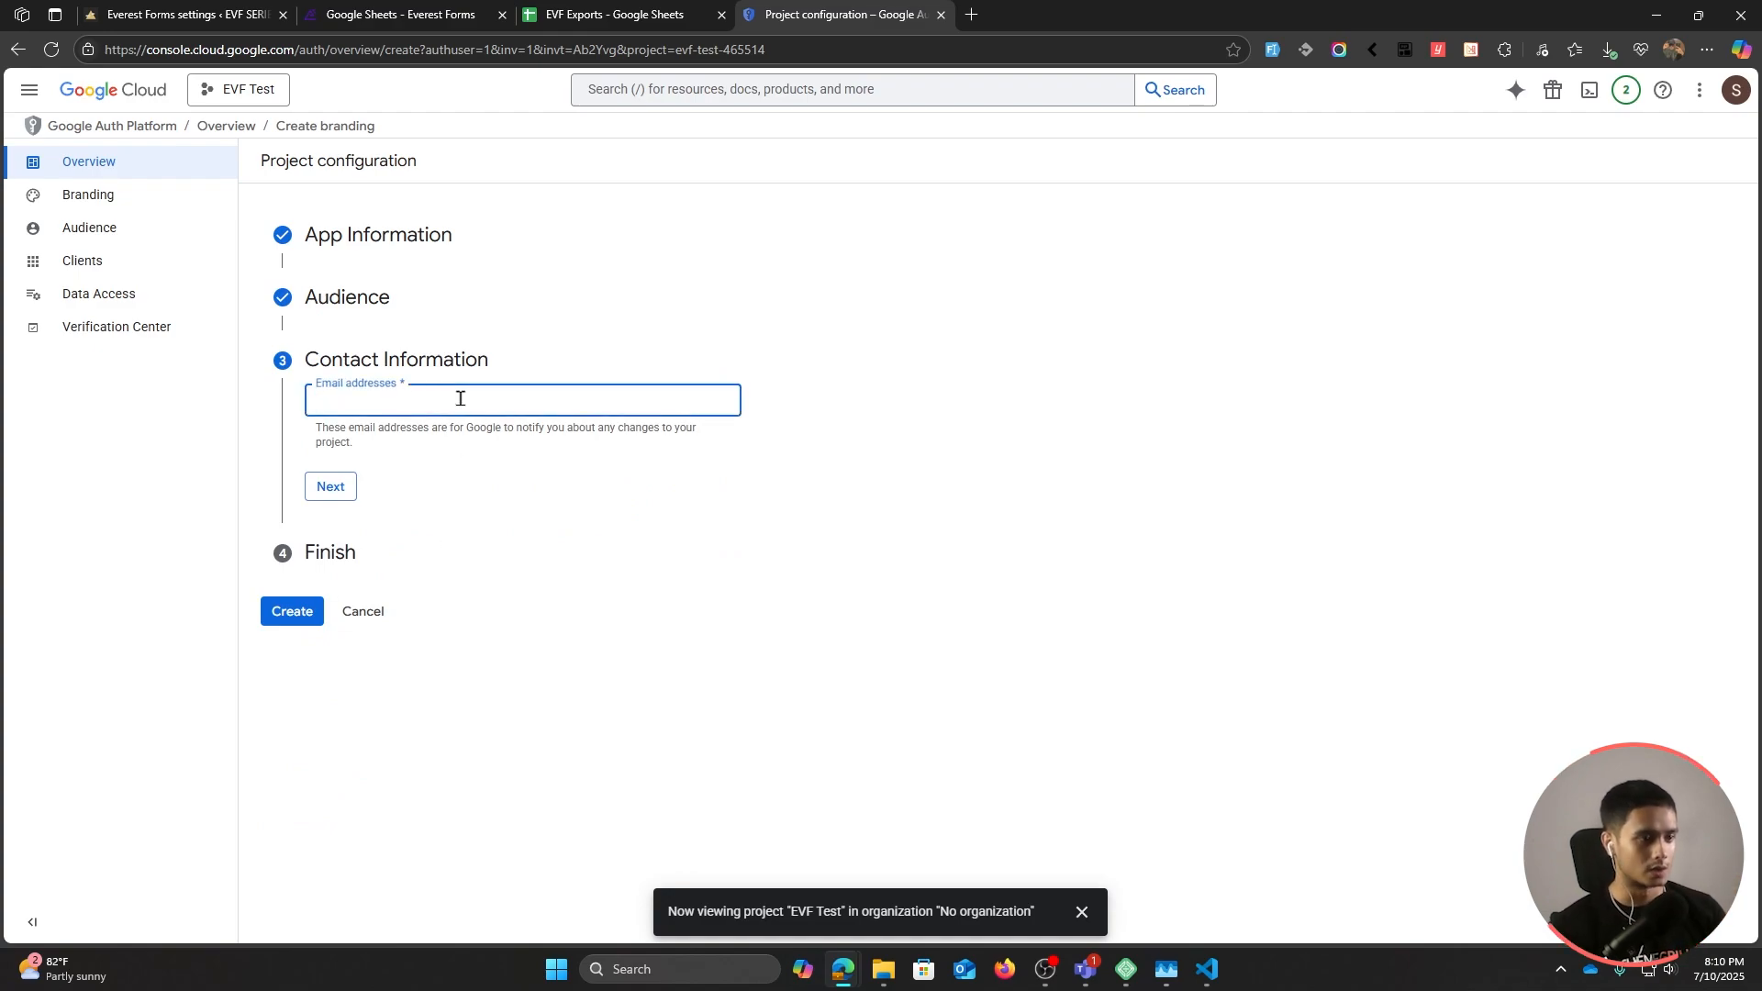
pyautogui.write('sid')
pyautogui.press('Return')
pyautogui.press('BackSpace')
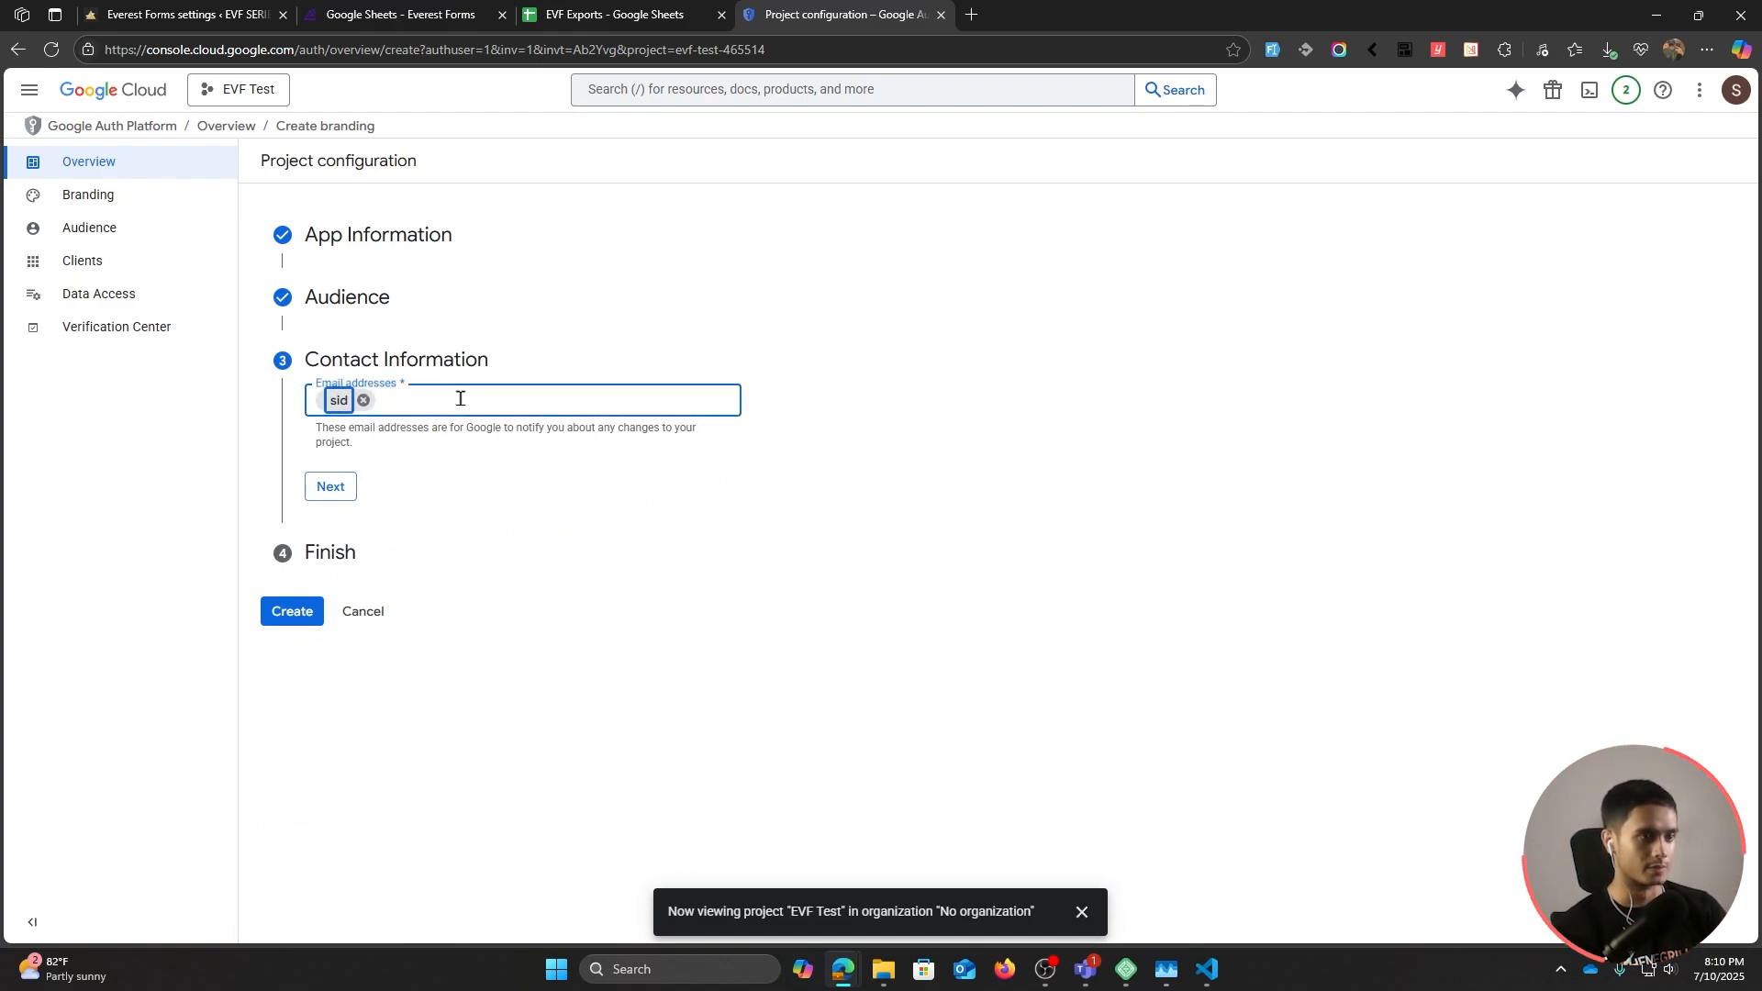
pyautogui.click(365, 401)
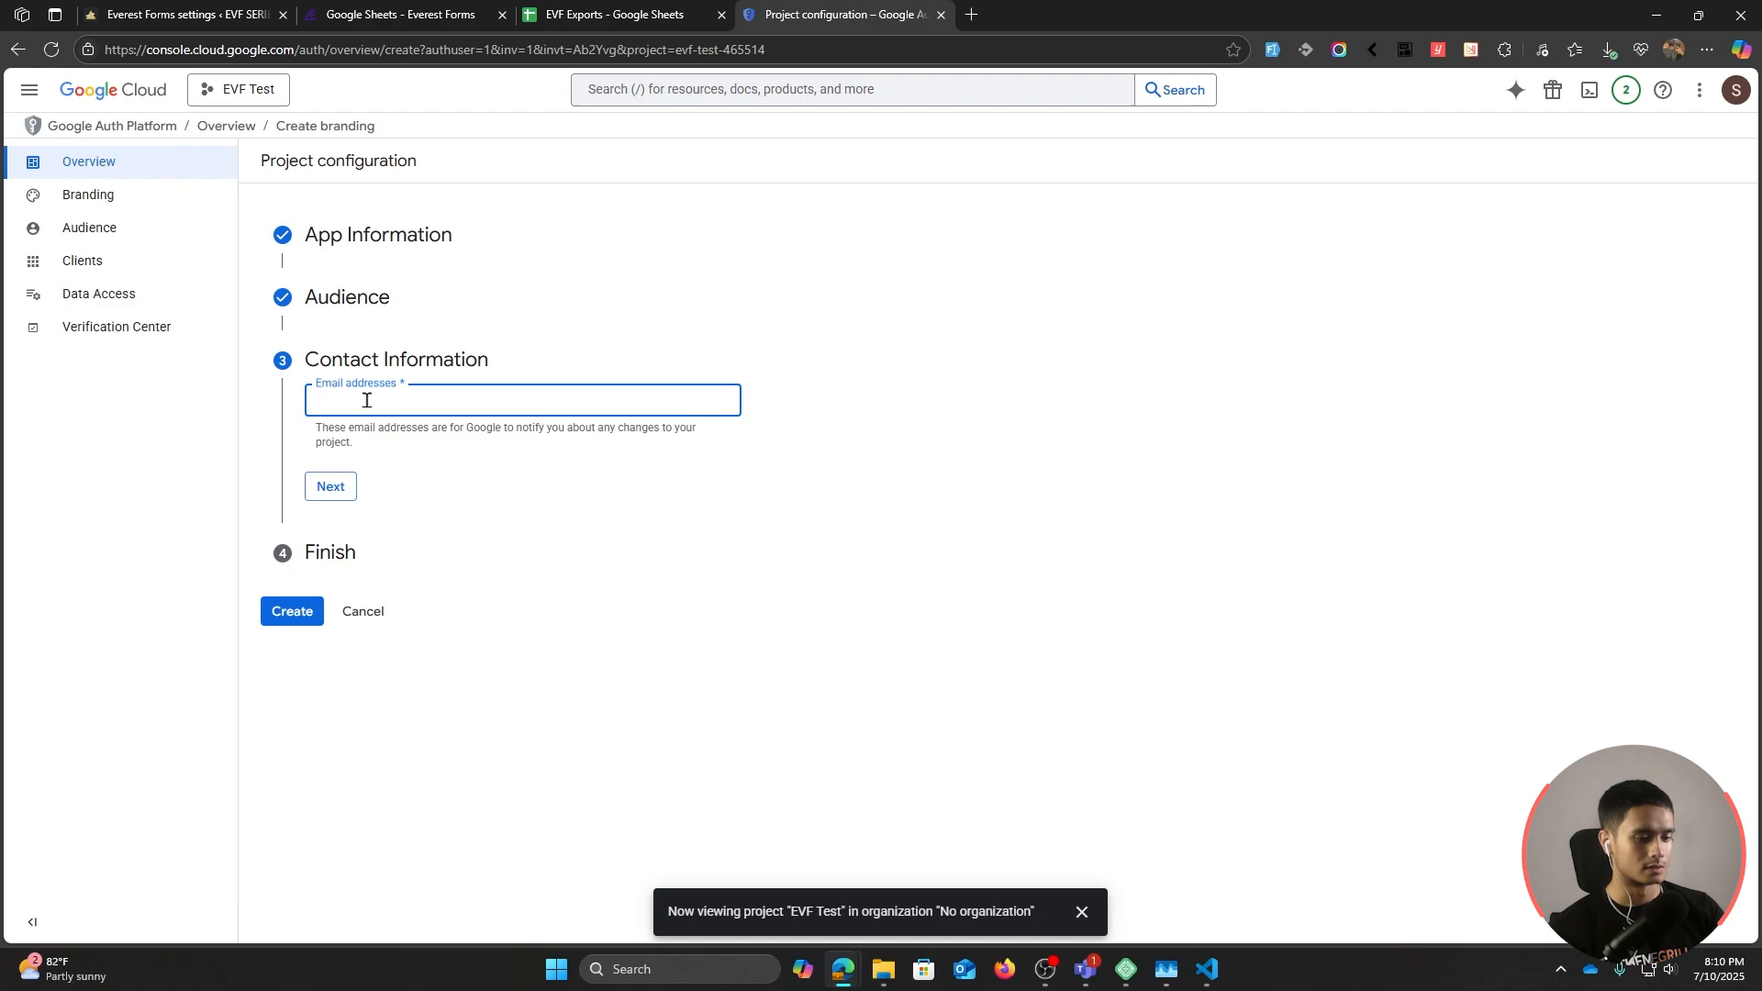
pyautogui.write('sid')
pyautogui.write('d')
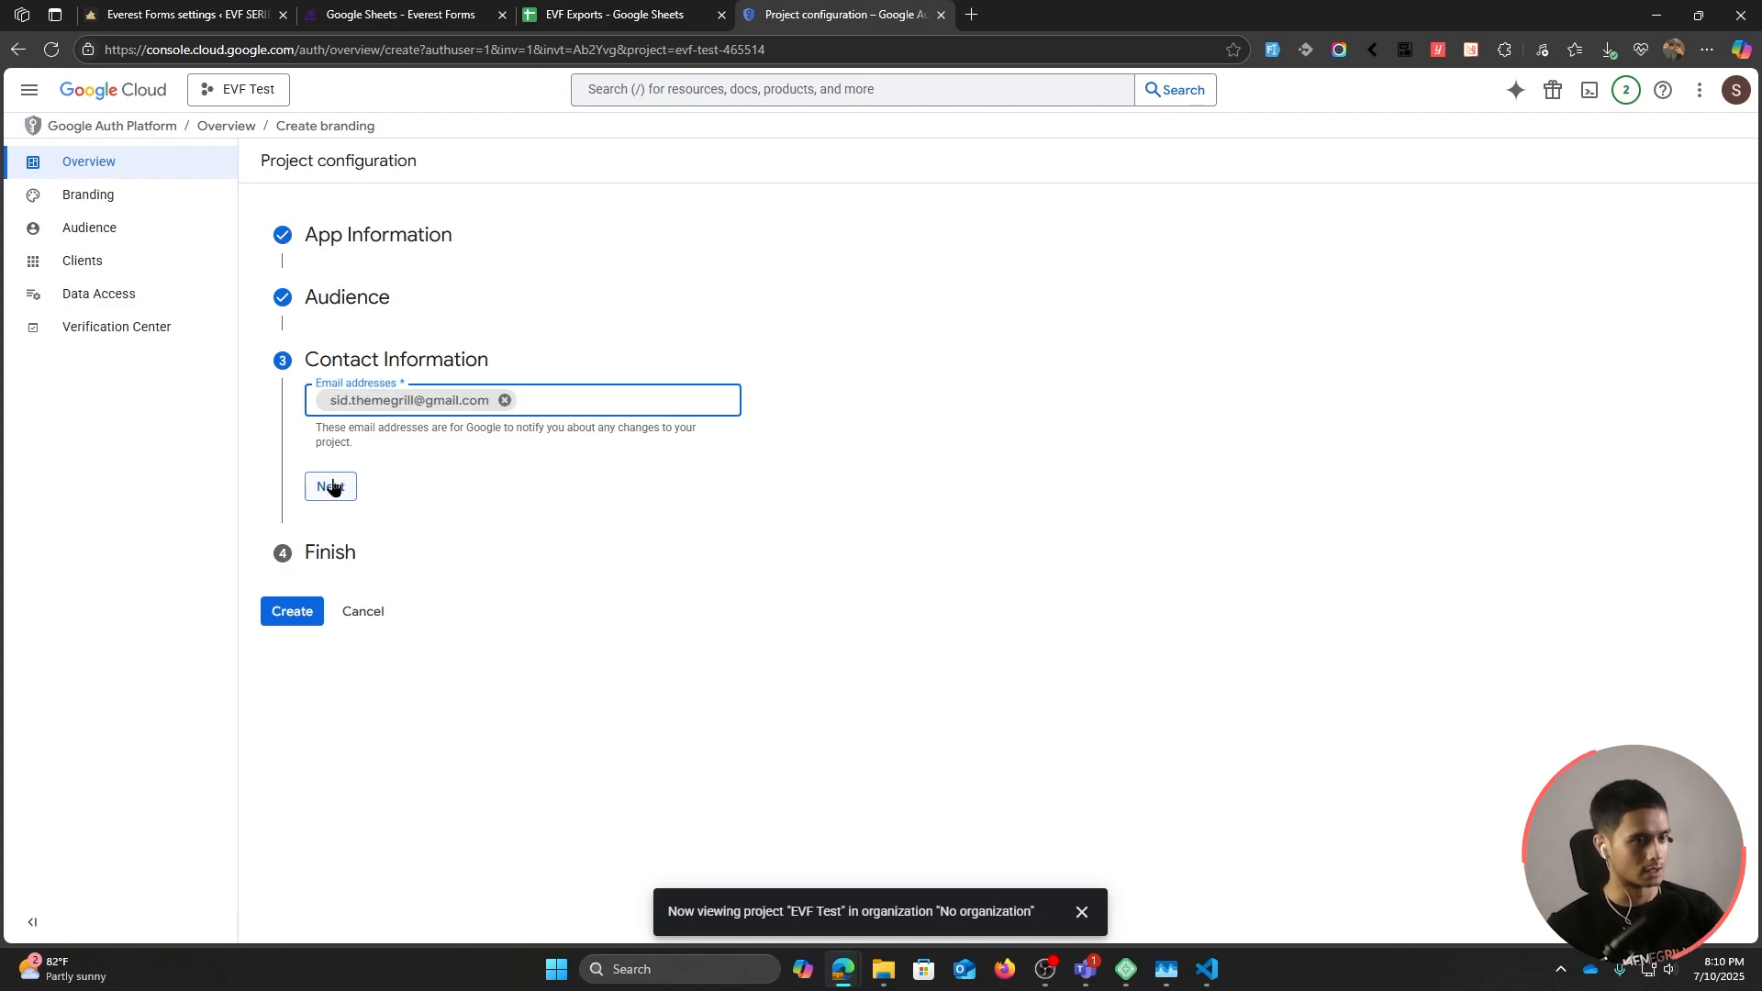
pyautogui.click(333, 486)
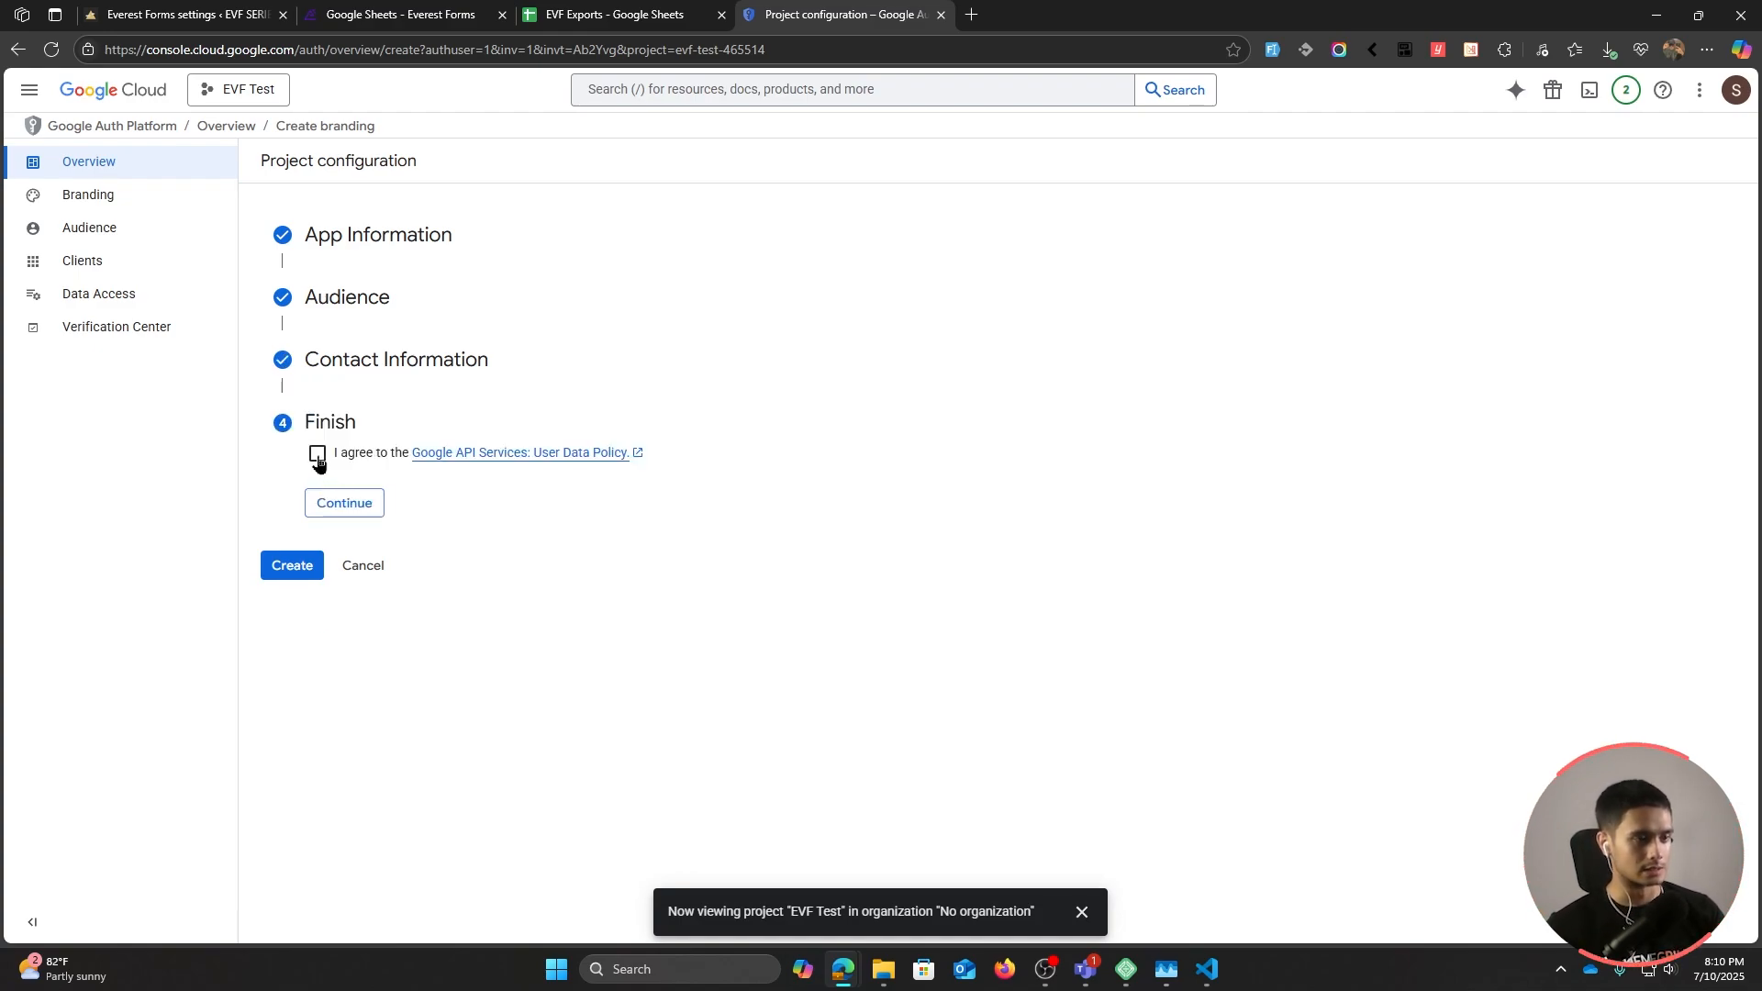
# Step: Agree to the Google API Services User Data Policy and create the OAuth configuration
pyautogui.click(317, 456)
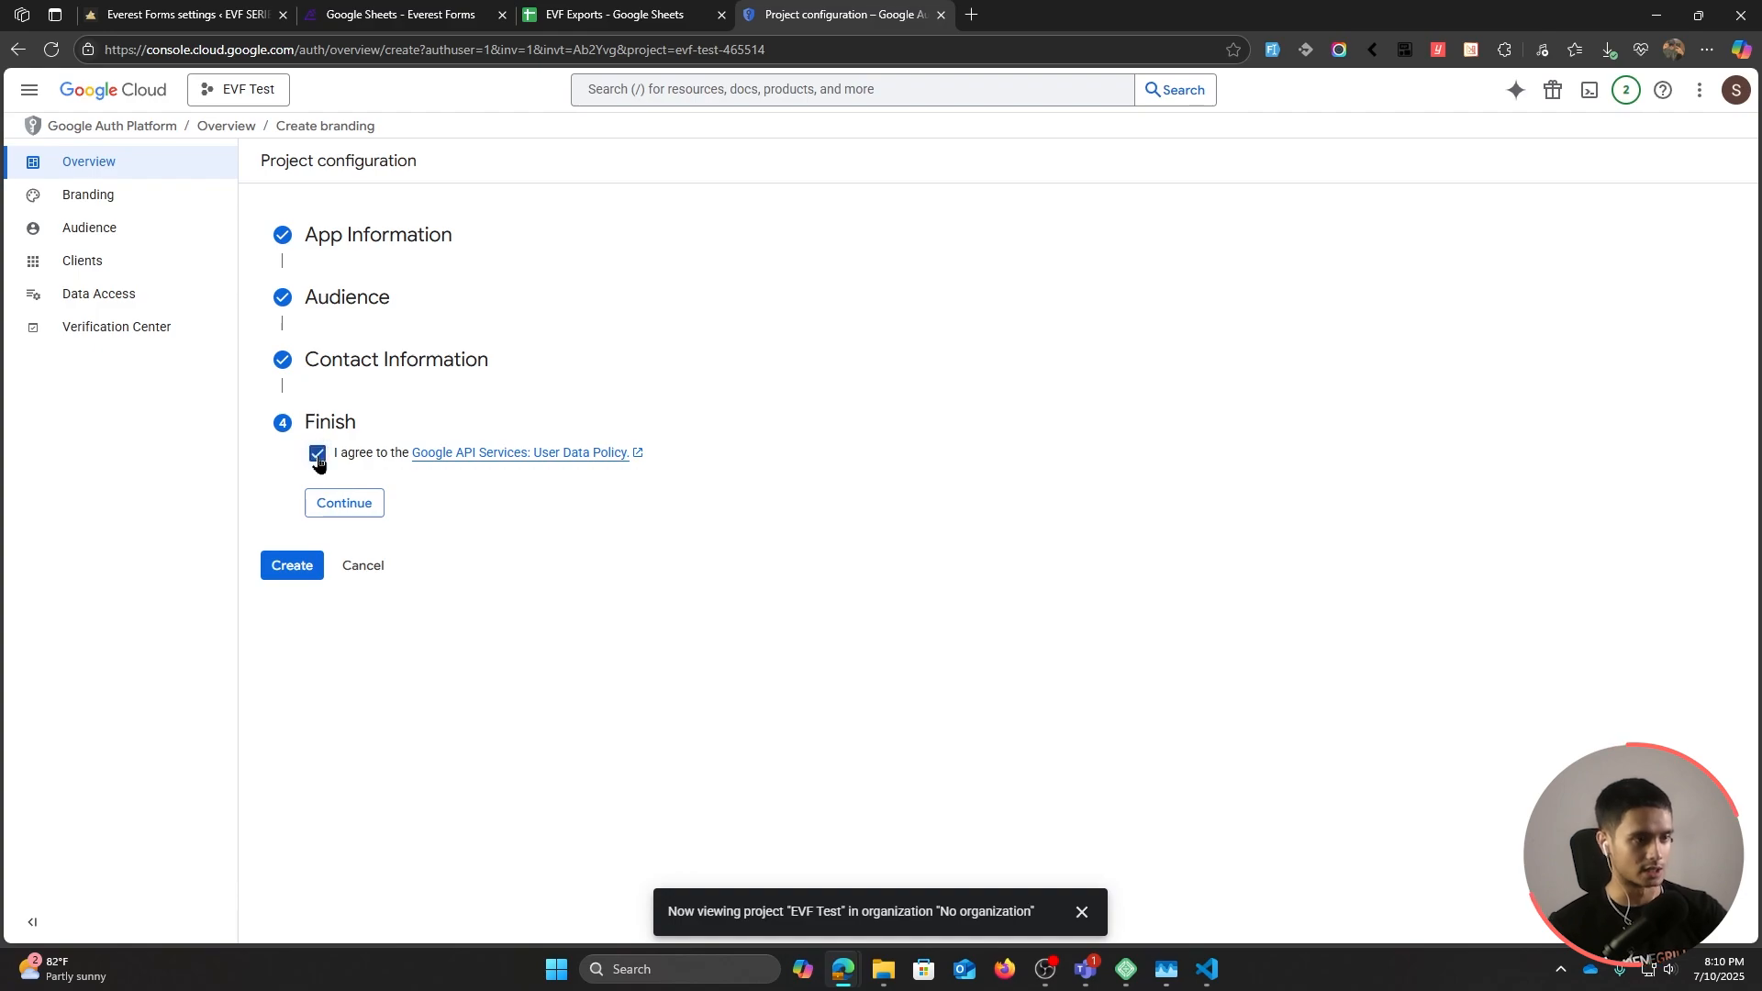
pyautogui.click(354, 502)
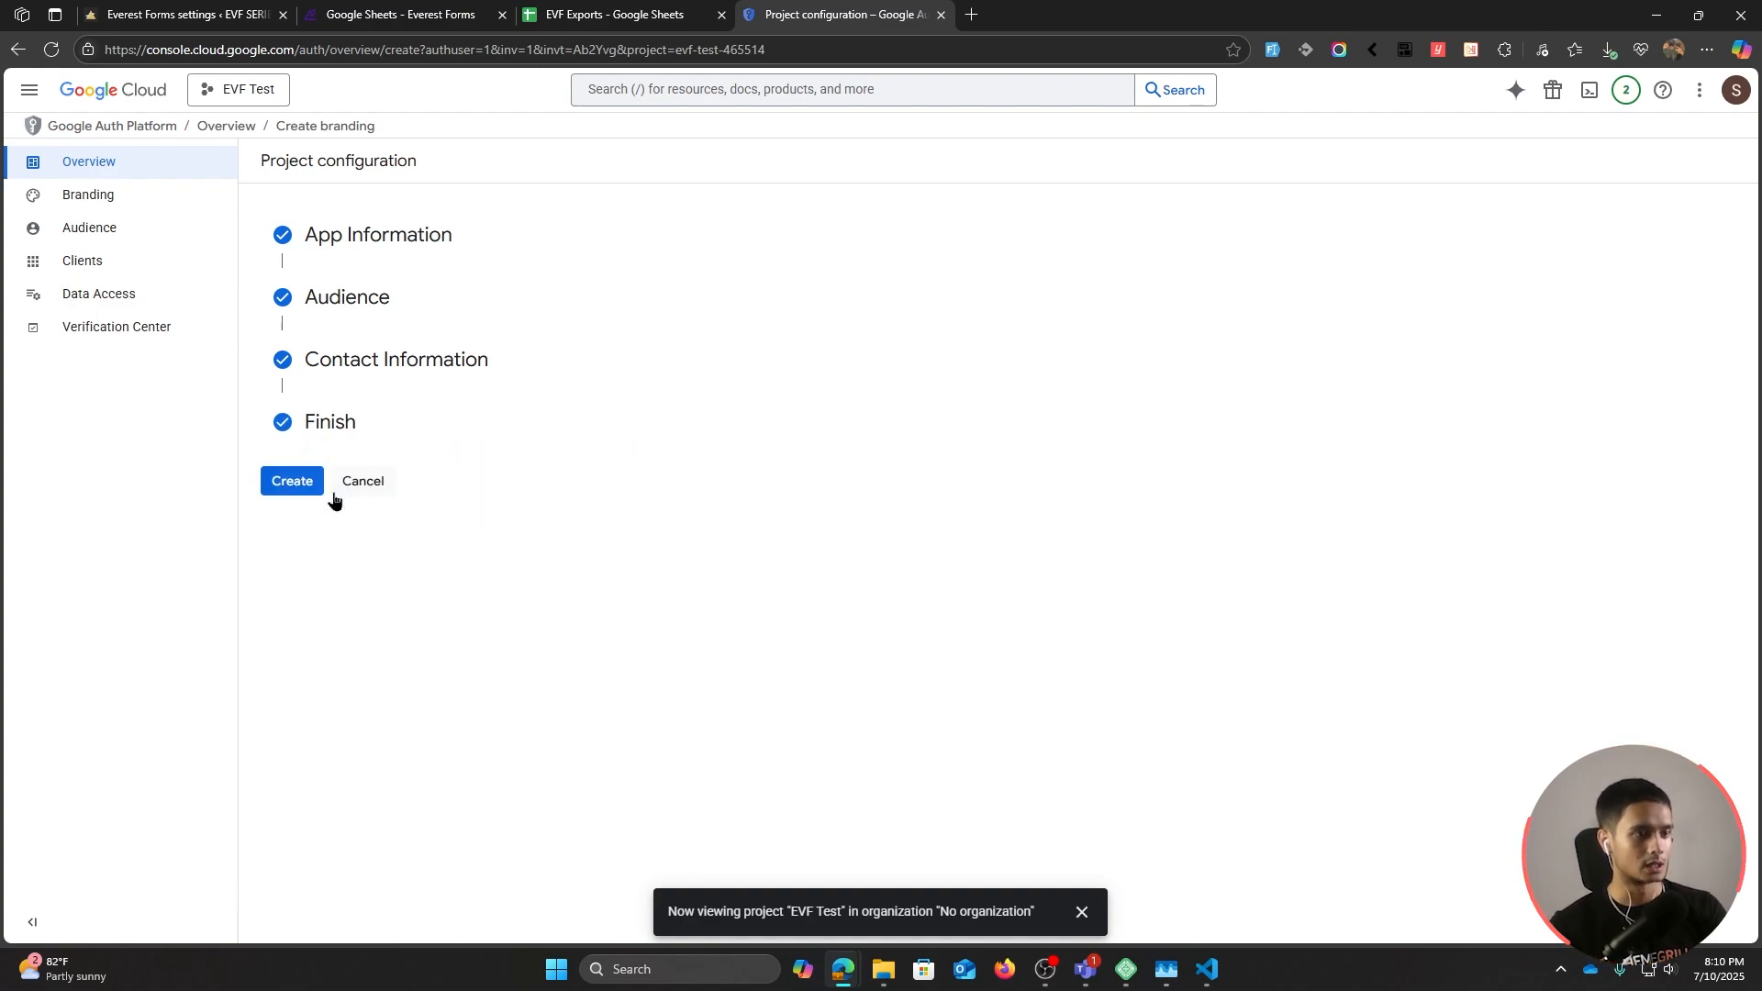
pyautogui.click(298, 493)
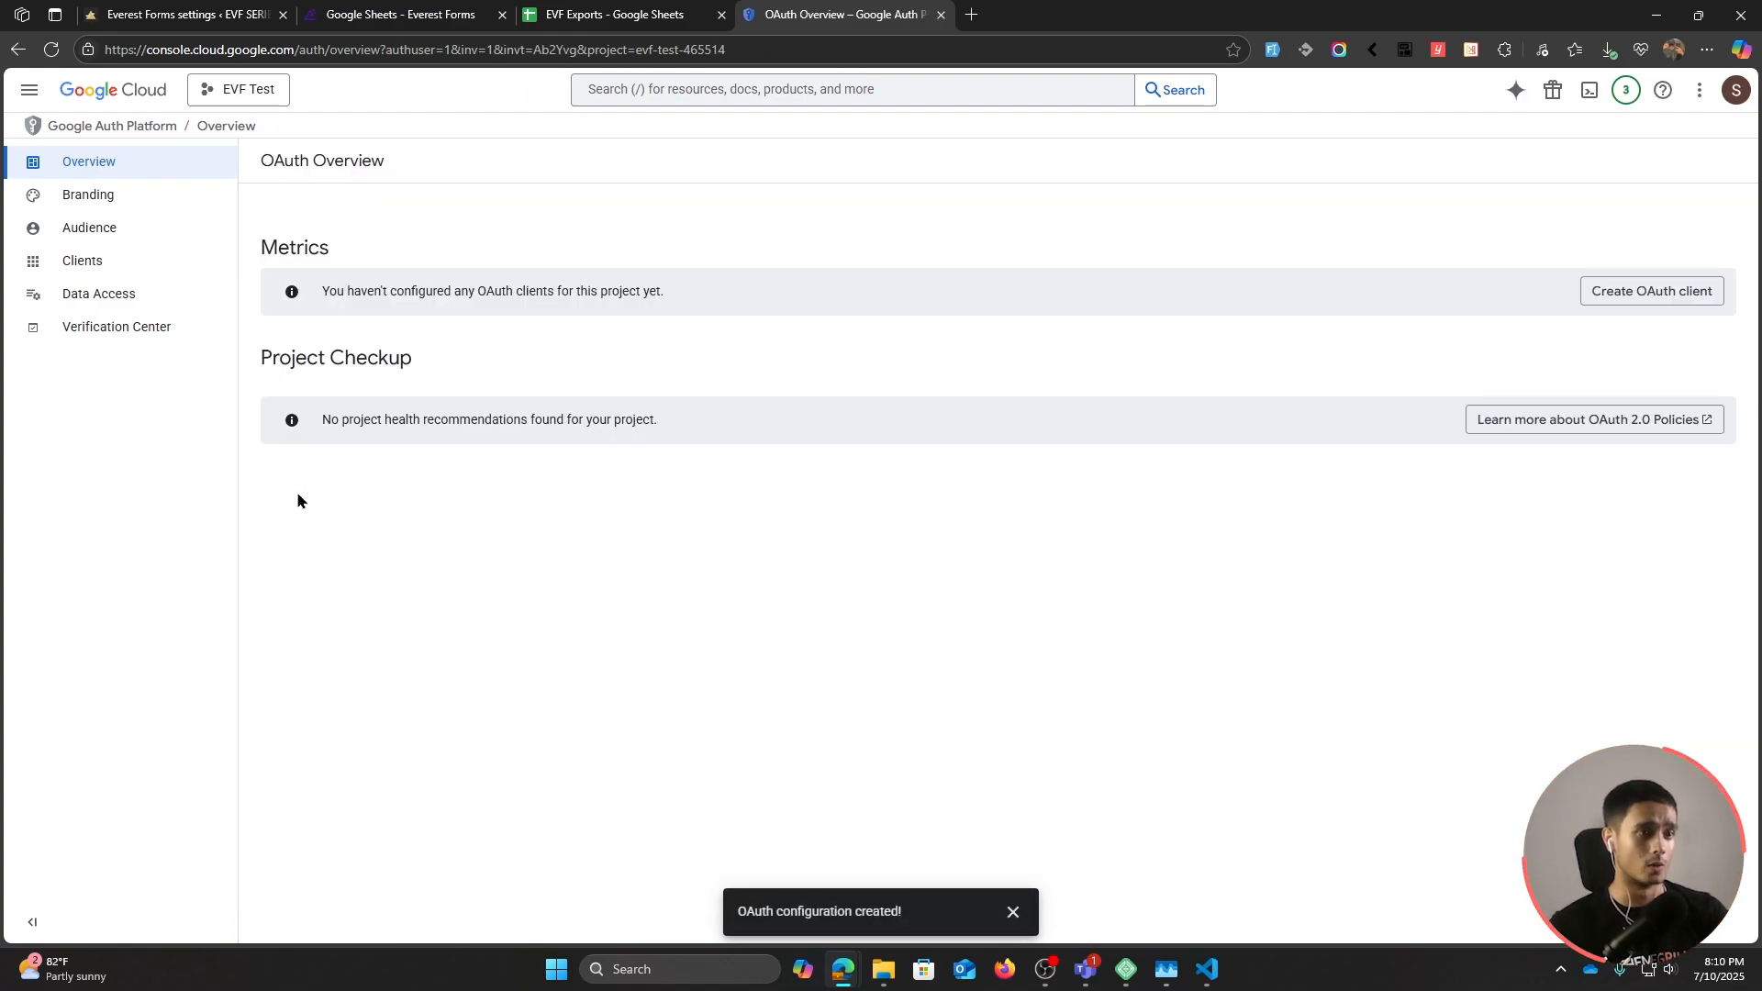
# Step: Start a Web application OAuth client, keeping the default name Web client 1
pyautogui.click(1644, 292)
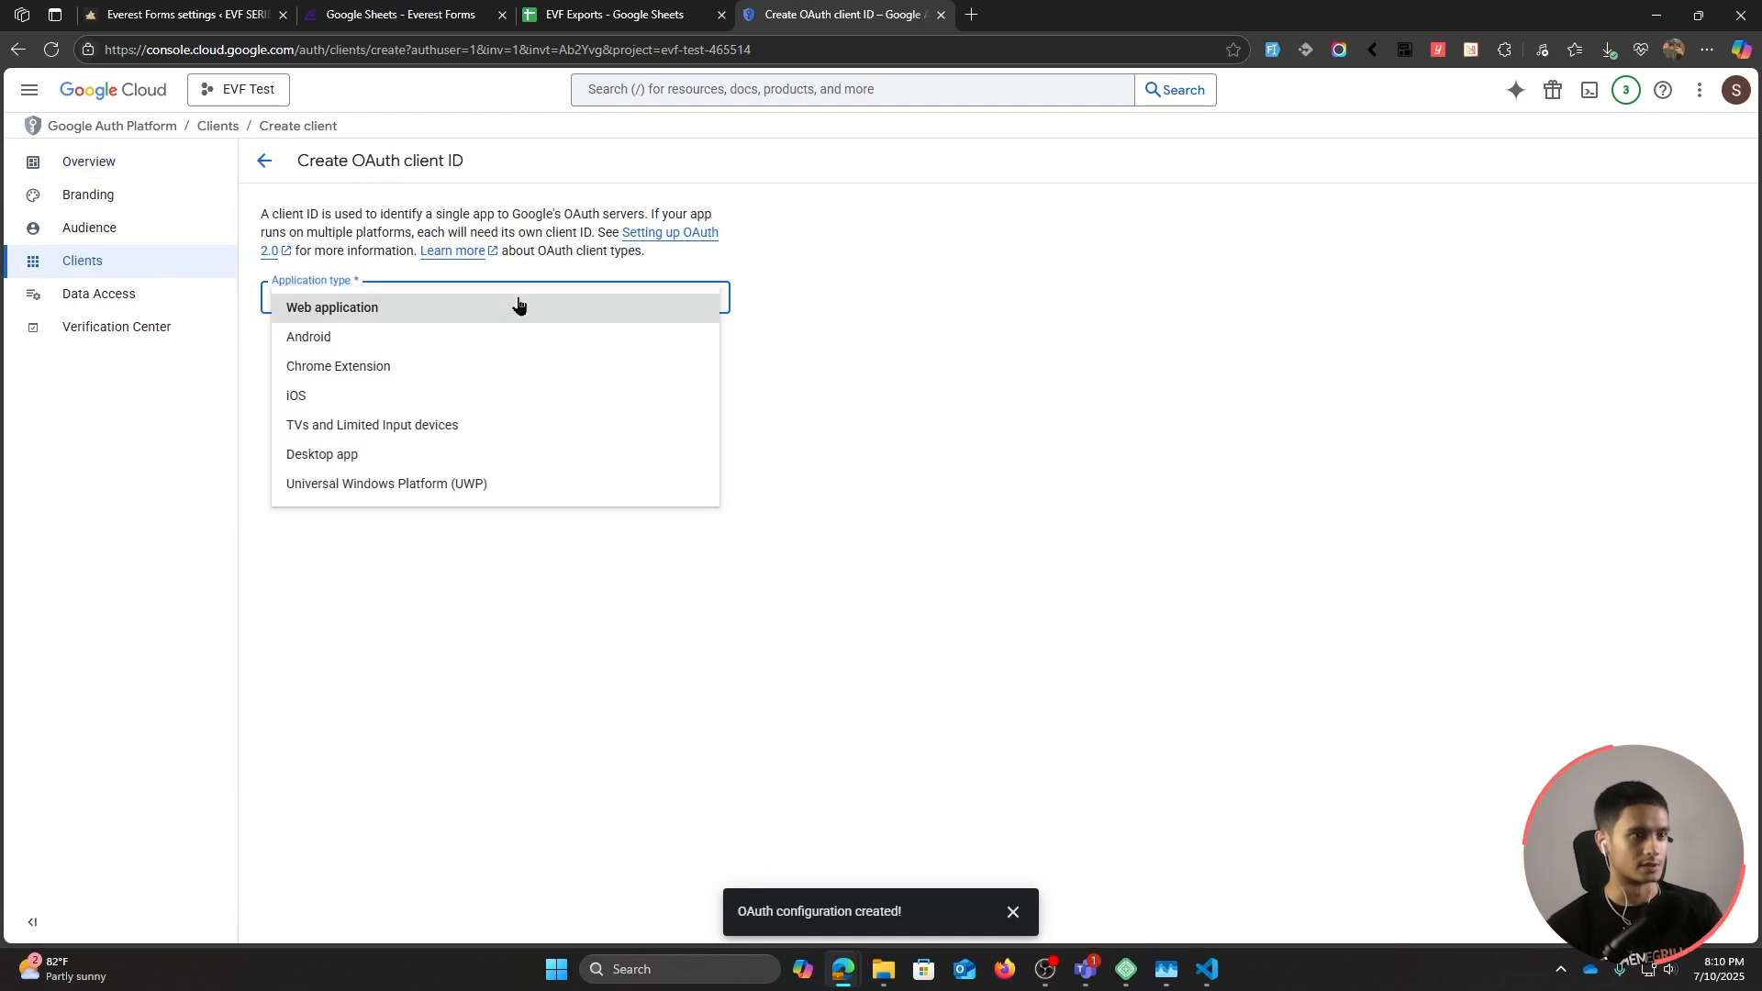
pyautogui.click(404, 313)
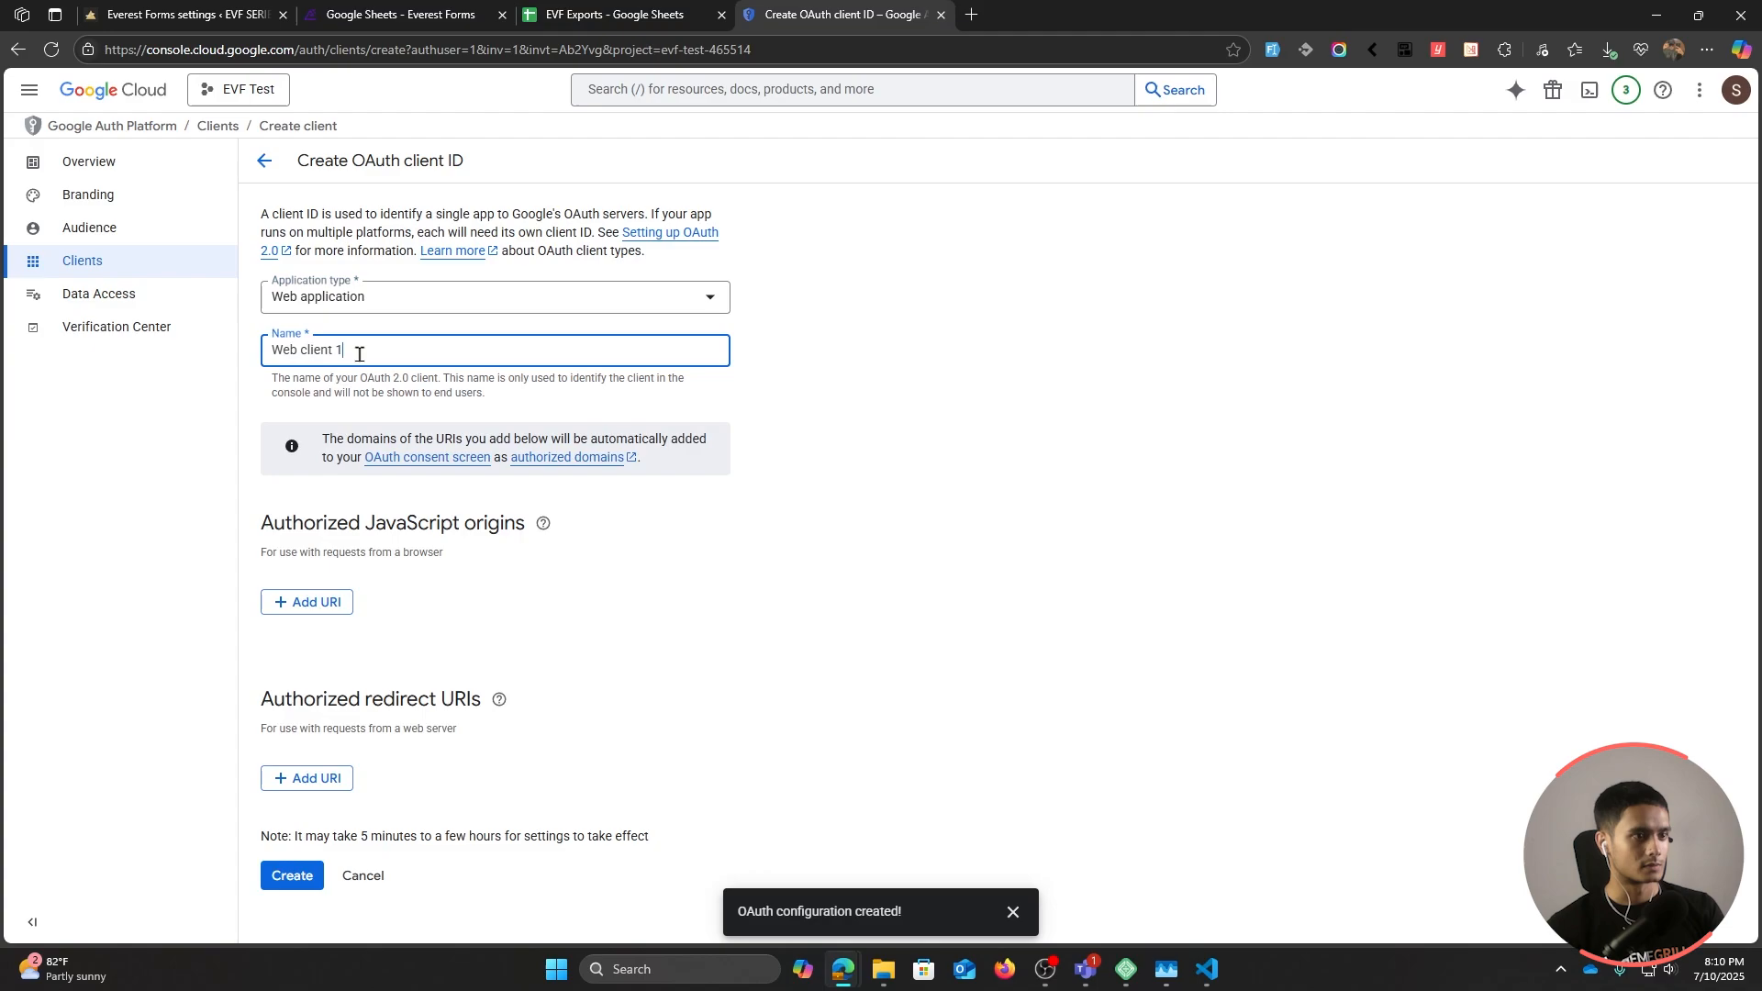
pyautogui.tripleClick(459, 350)
pyautogui.click(463, 352)
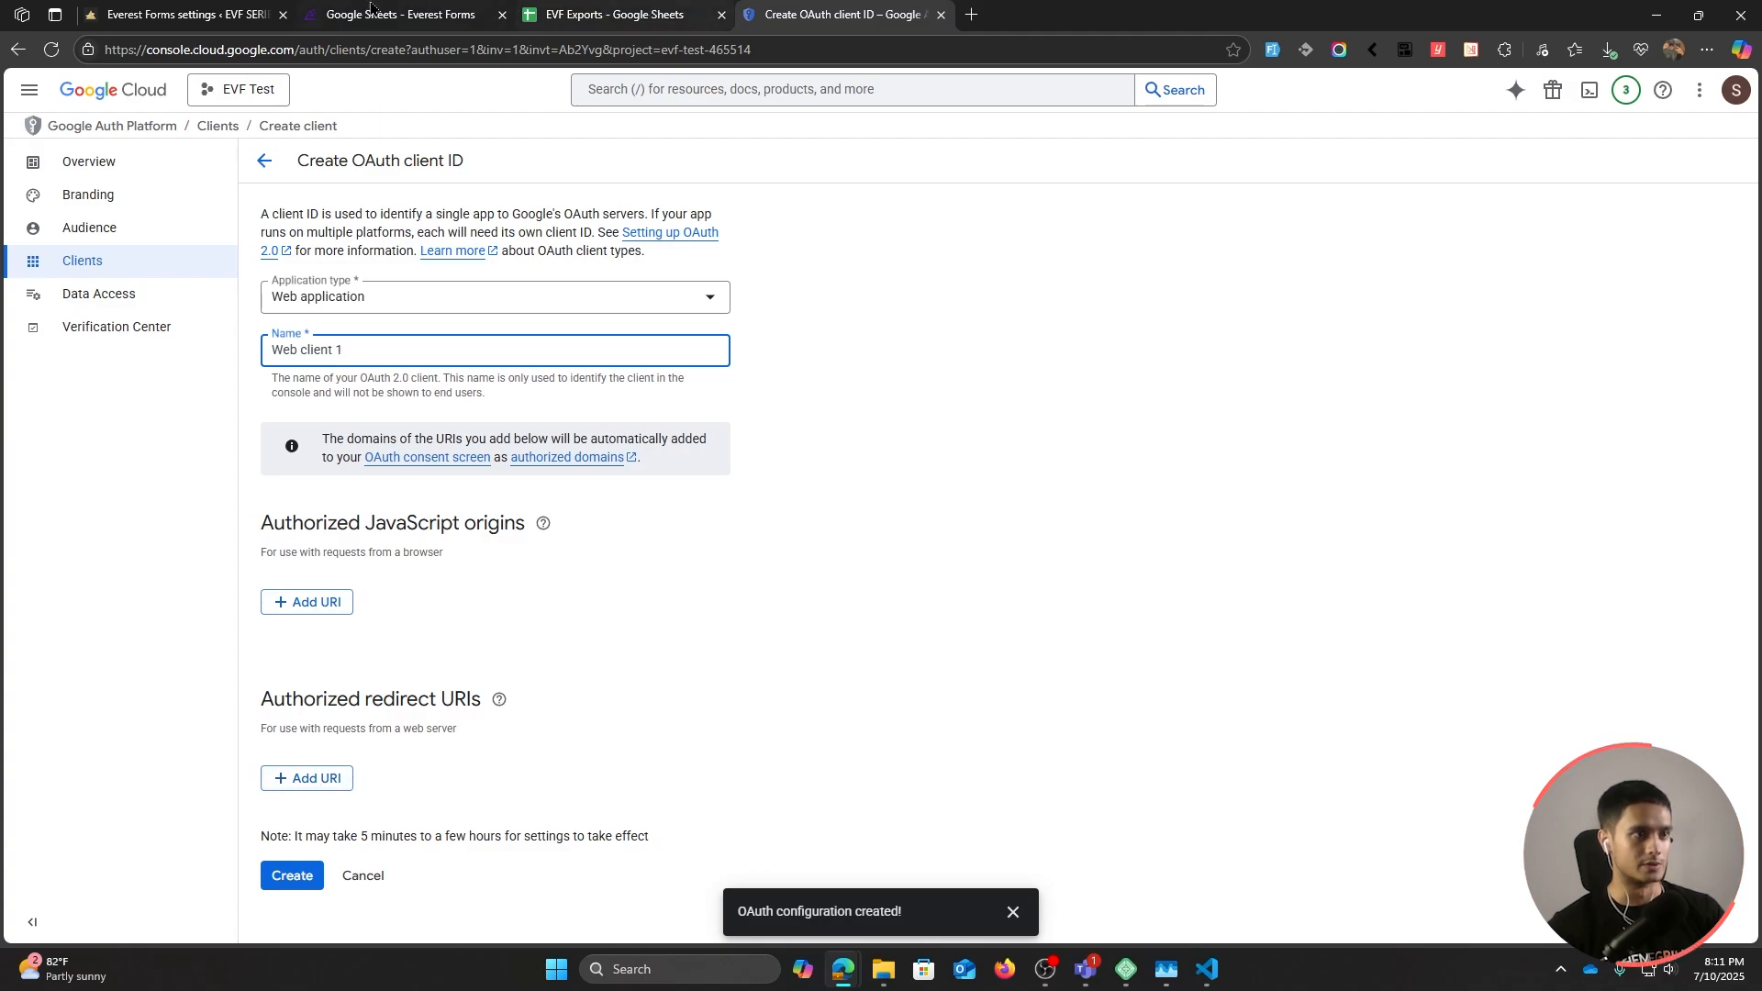
pyautogui.click(210, 7)
pyautogui.moveTo(212, 49); pyautogui.dragTo(89, 69)
pyautogui.hotkey('ctrl', 'c')
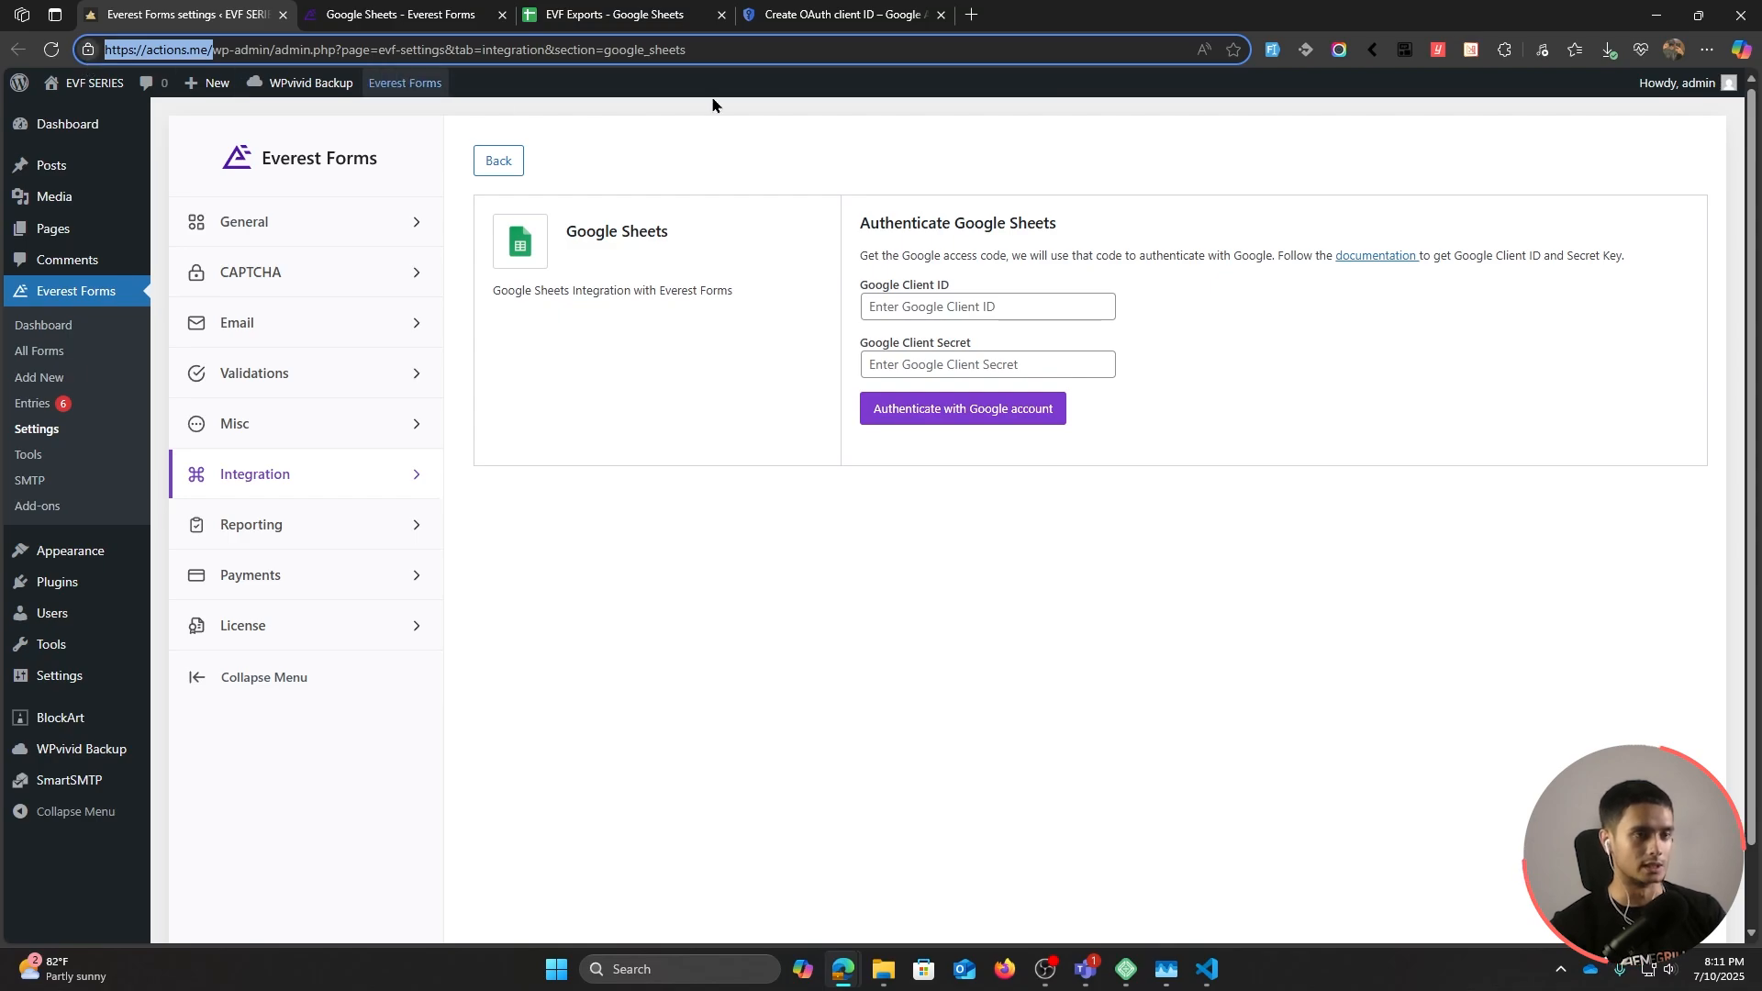
pyautogui.click(815, 13)
pyautogui.click(326, 780)
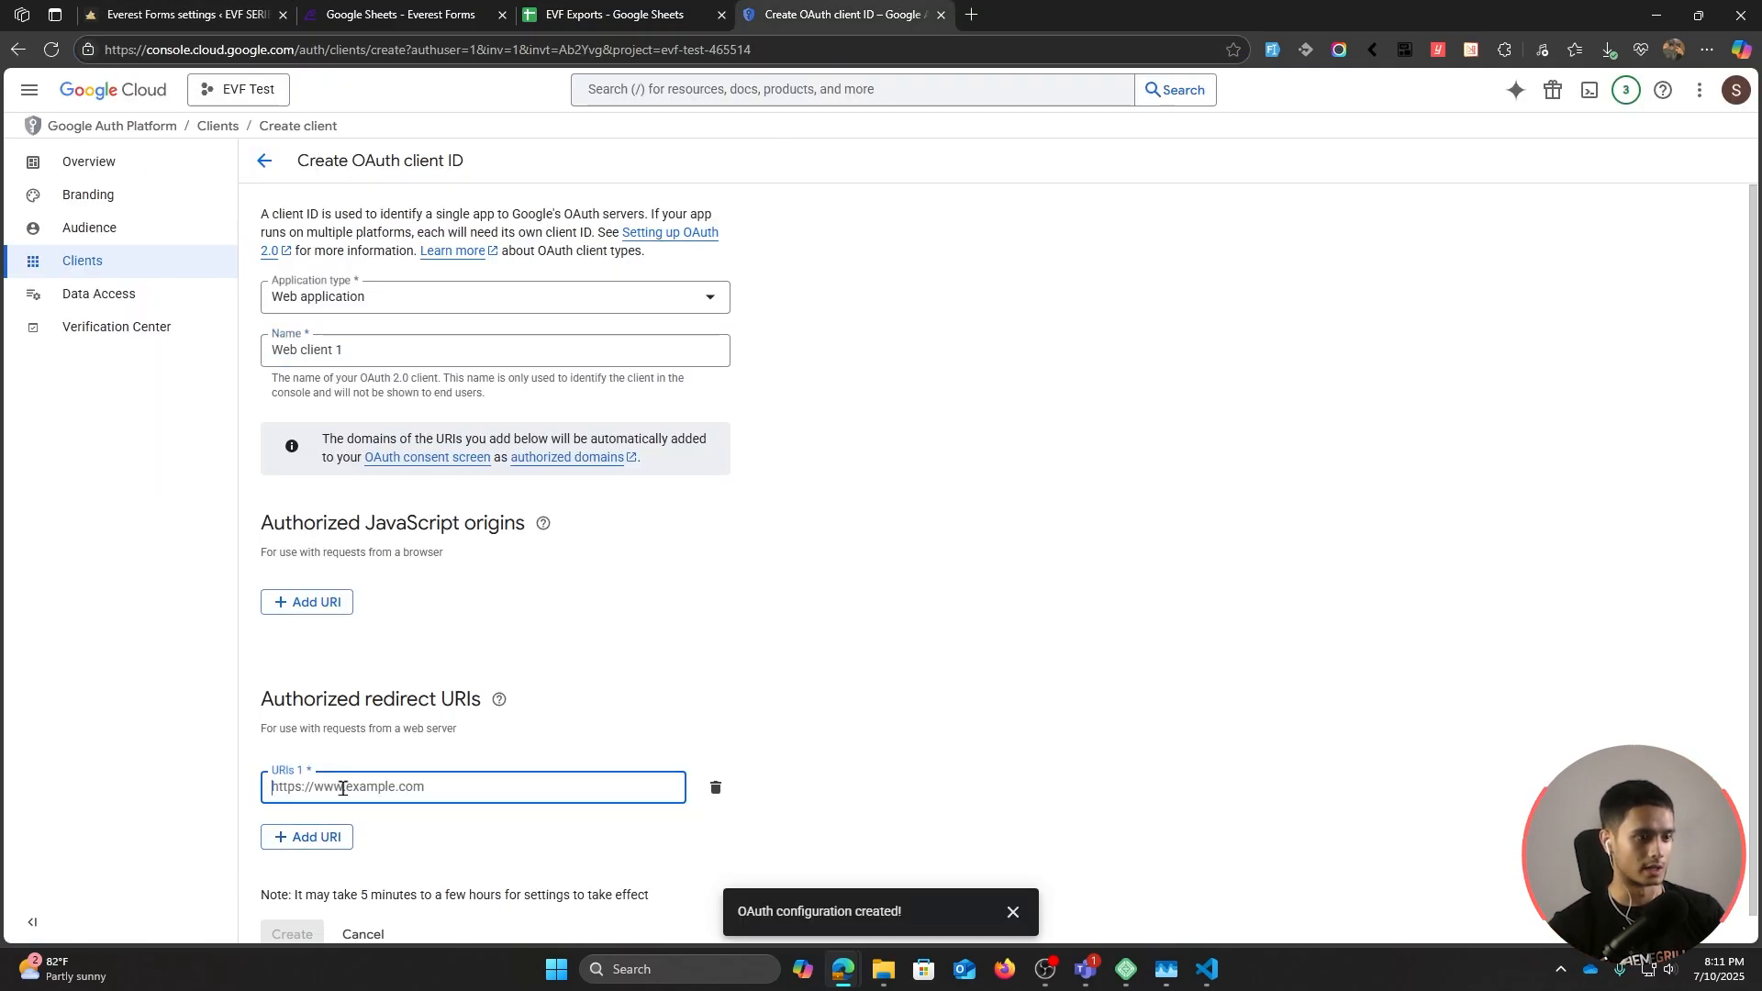
# Step: Set the site address as the redirect URI and create the OAuth client
pyautogui.hotkey('ctrl', 'v')
pyautogui.scroll(-1, 355, 826)
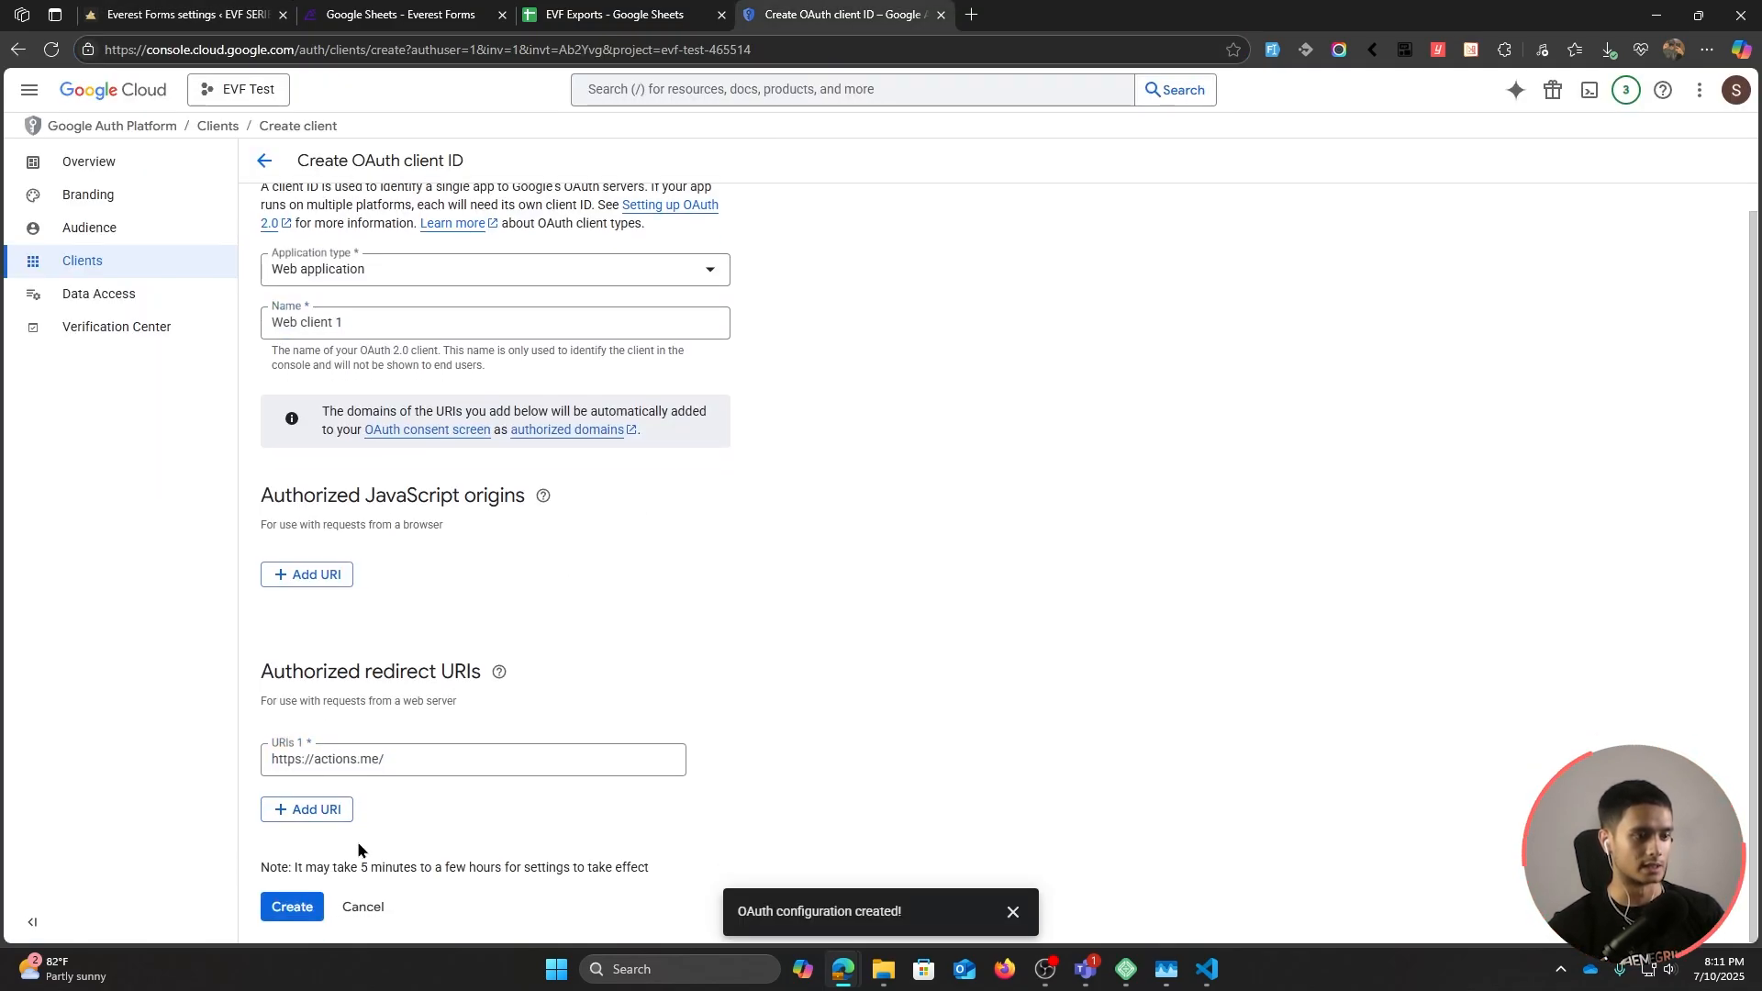
pyautogui.click(290, 912)
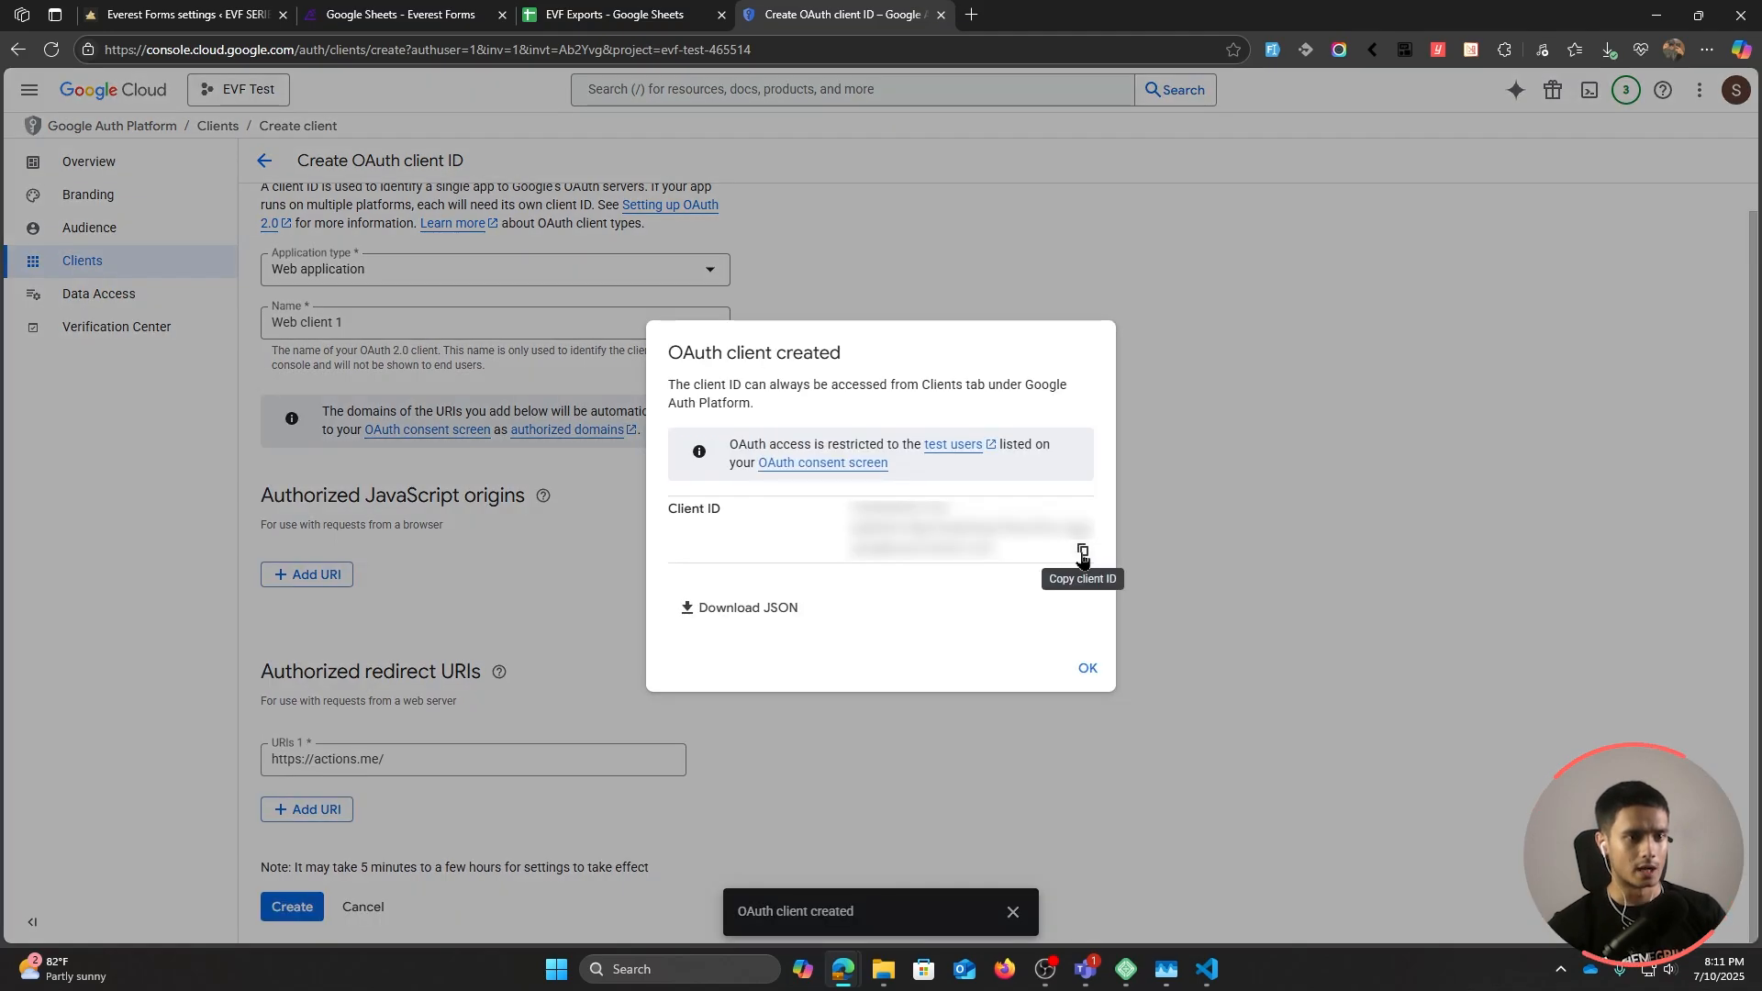
# Step: Copy the new client ID into Everest Forms' Google Client ID field
pyautogui.click(1082, 552)
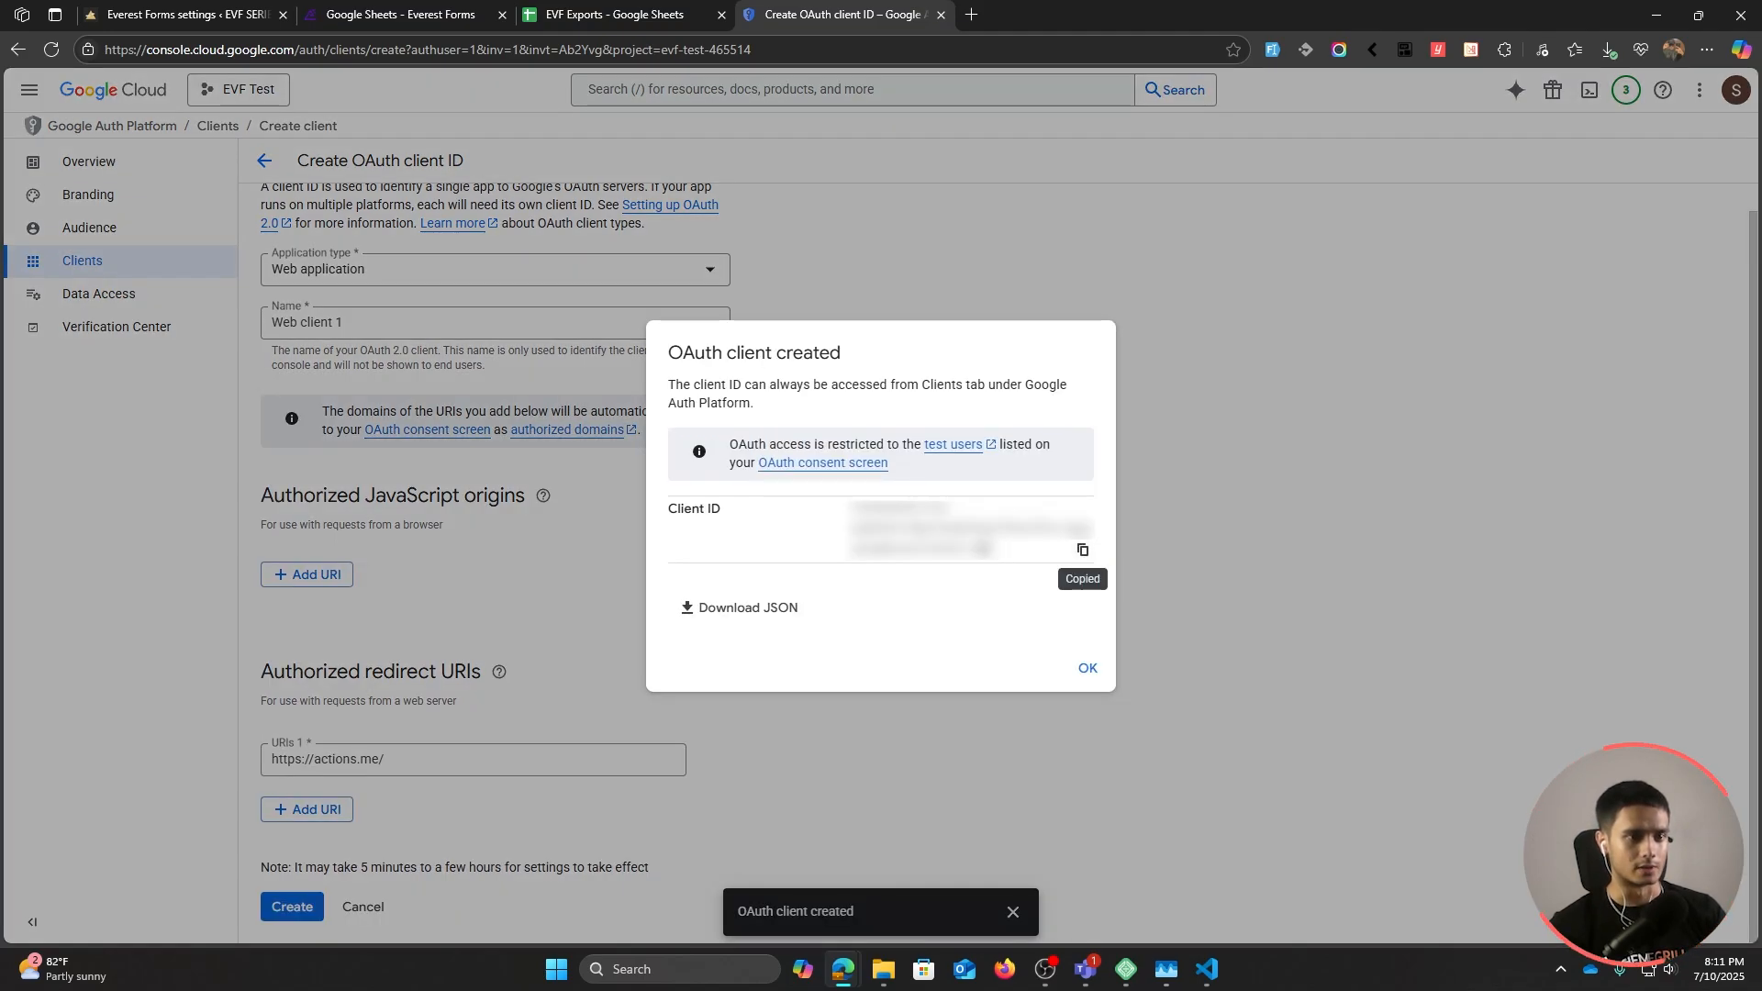
pyautogui.click(1087, 669)
pyautogui.hotkey('ctrl', '1')
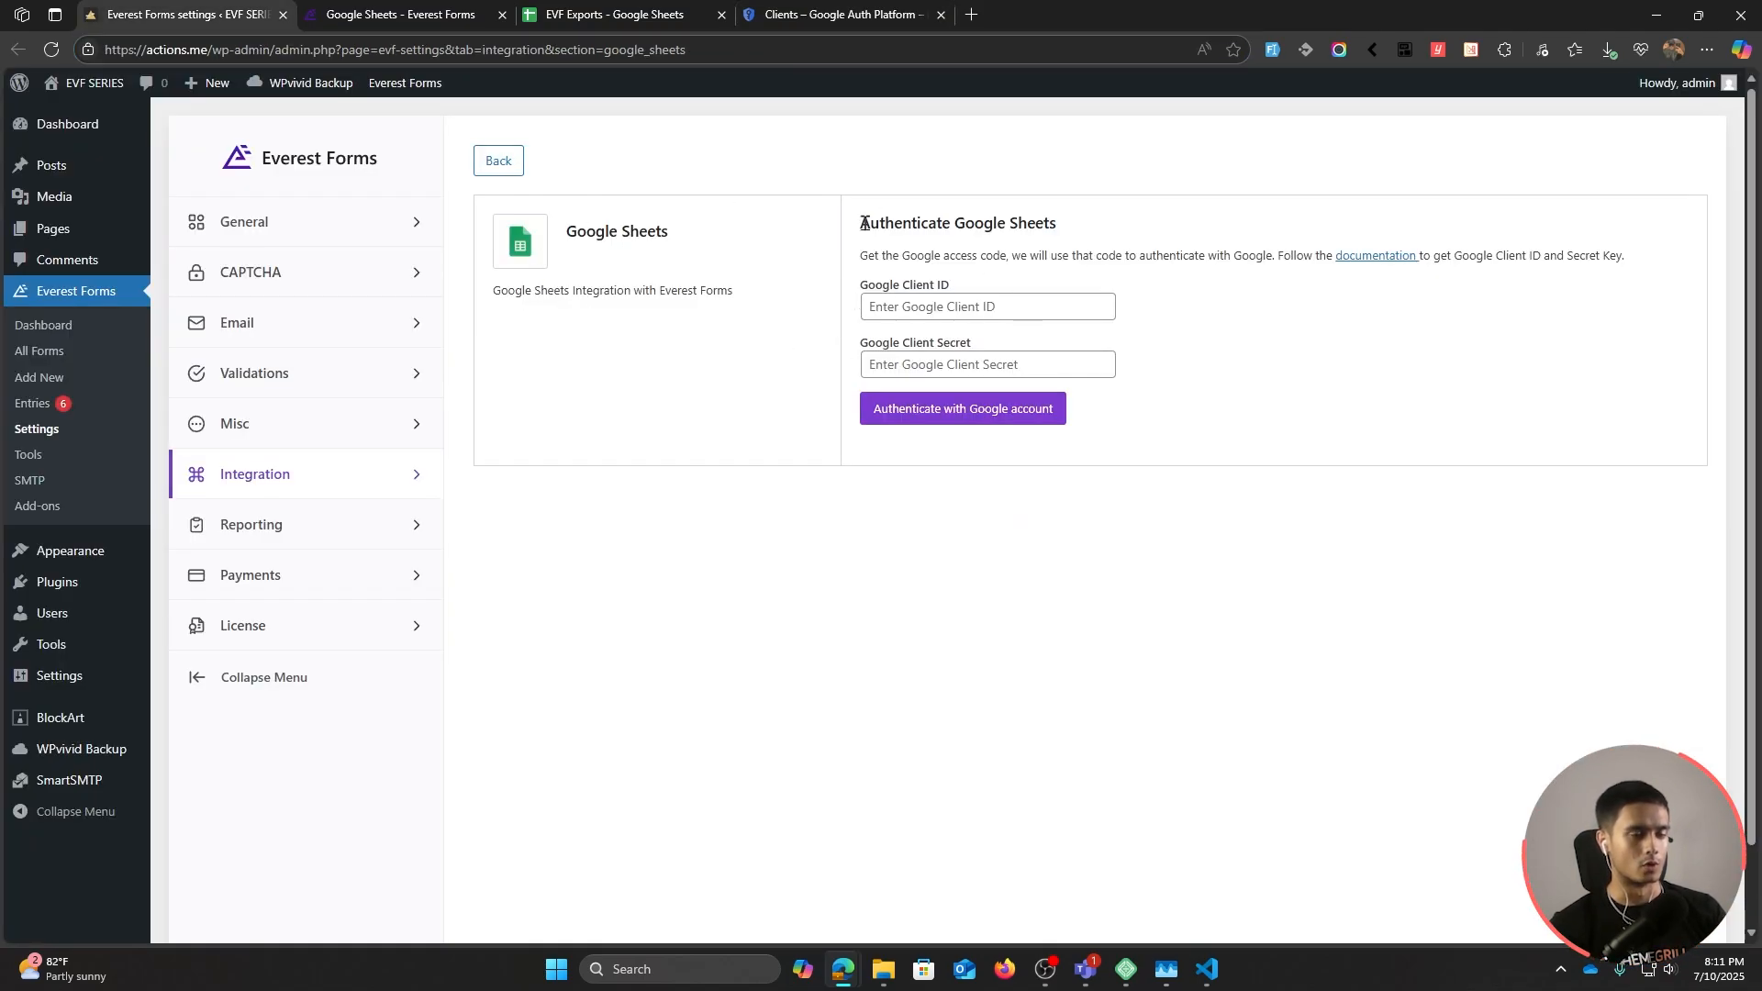
pyautogui.click(971, 306)
pyautogui.hotkey('ctrl', 'v')
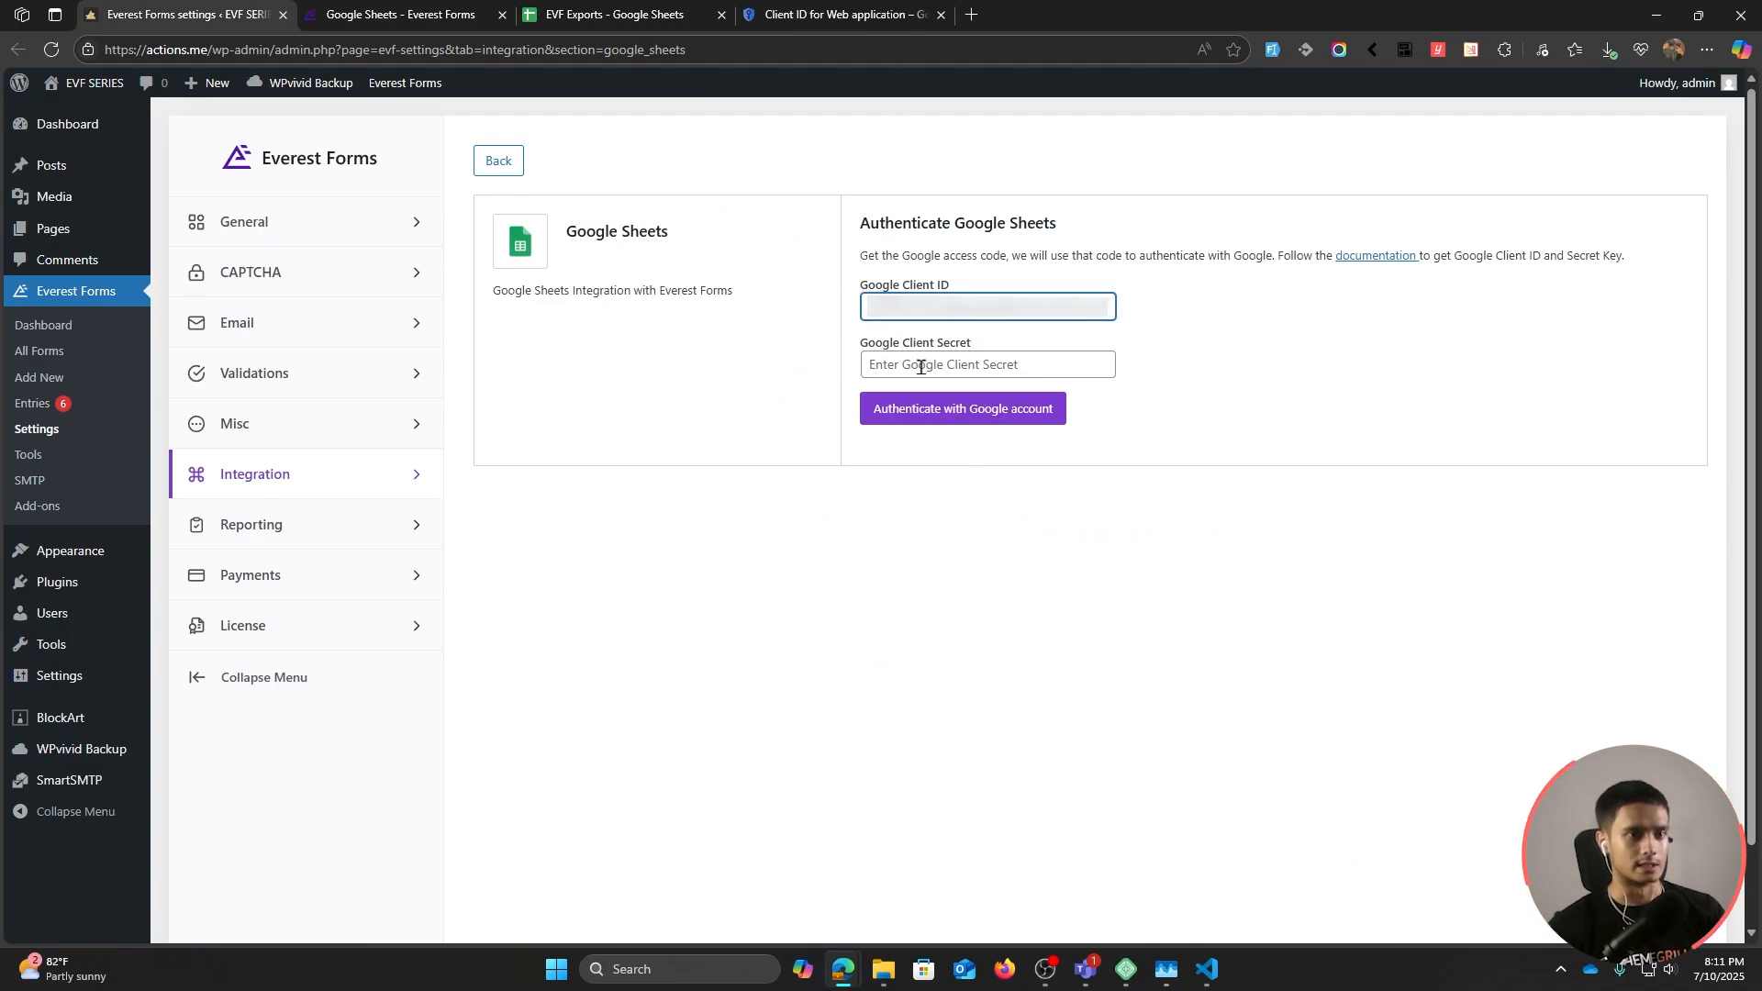
# Step: Open Web client 1's details to copy its client secret
pyautogui.hotkey('ctrl', '4')
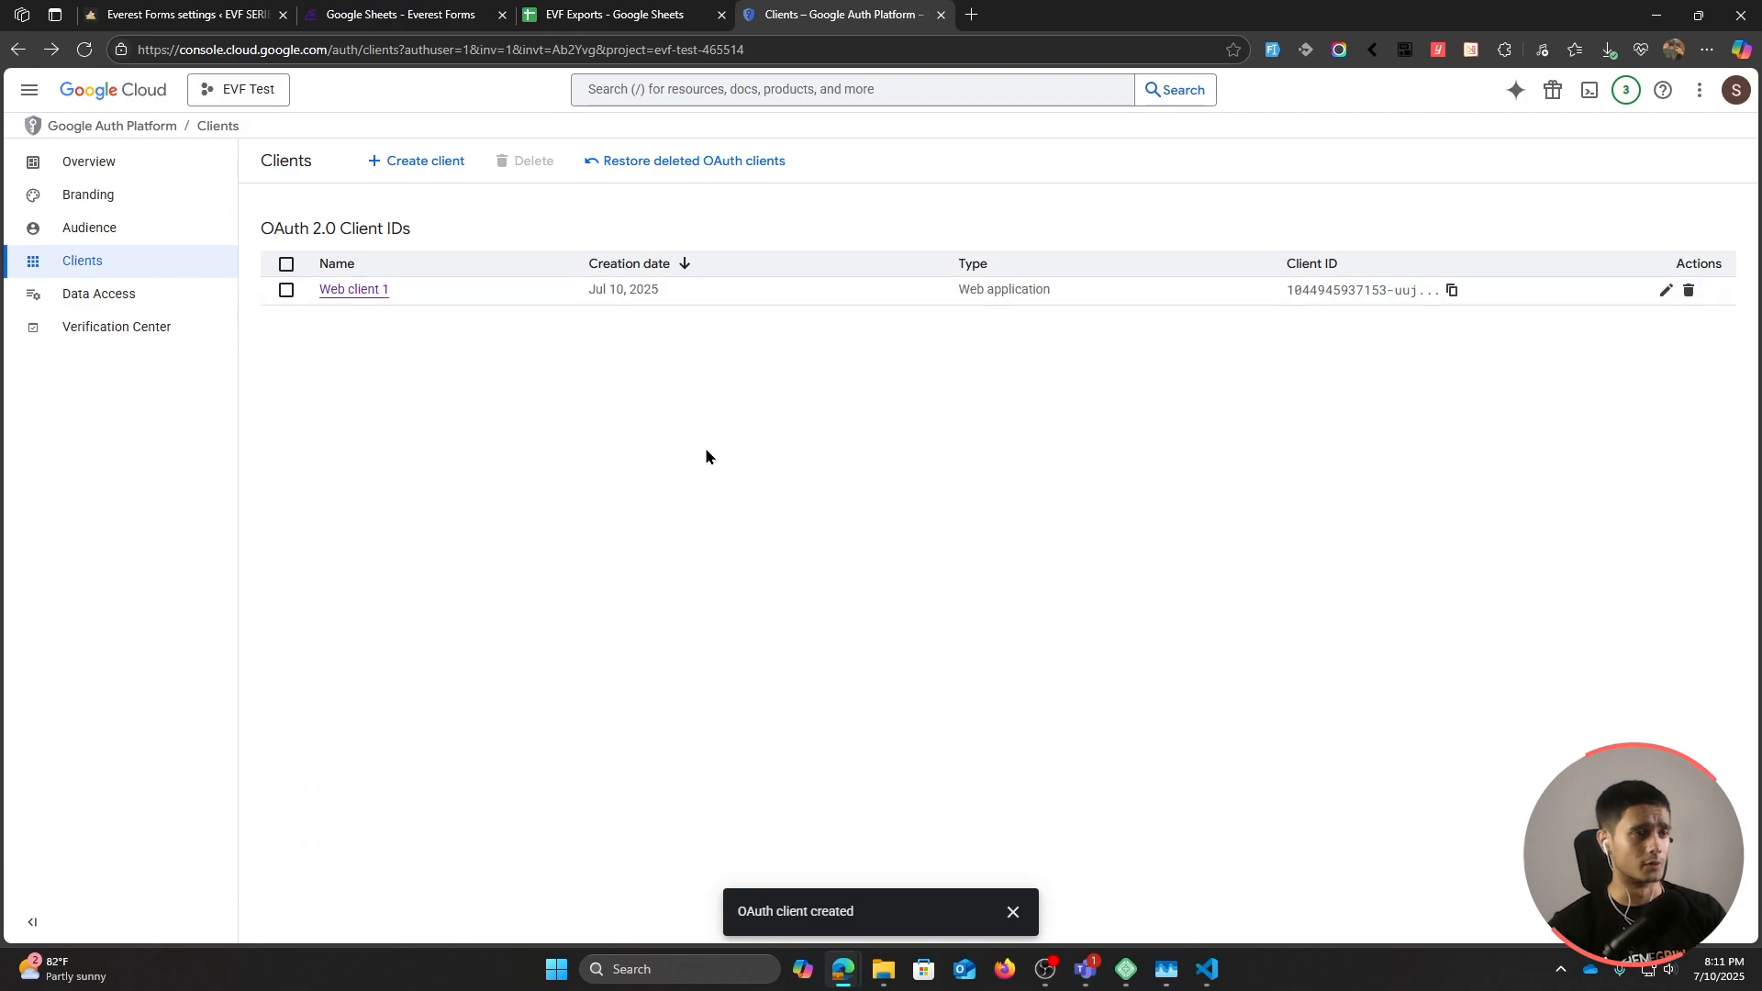
pyautogui.click(349, 291)
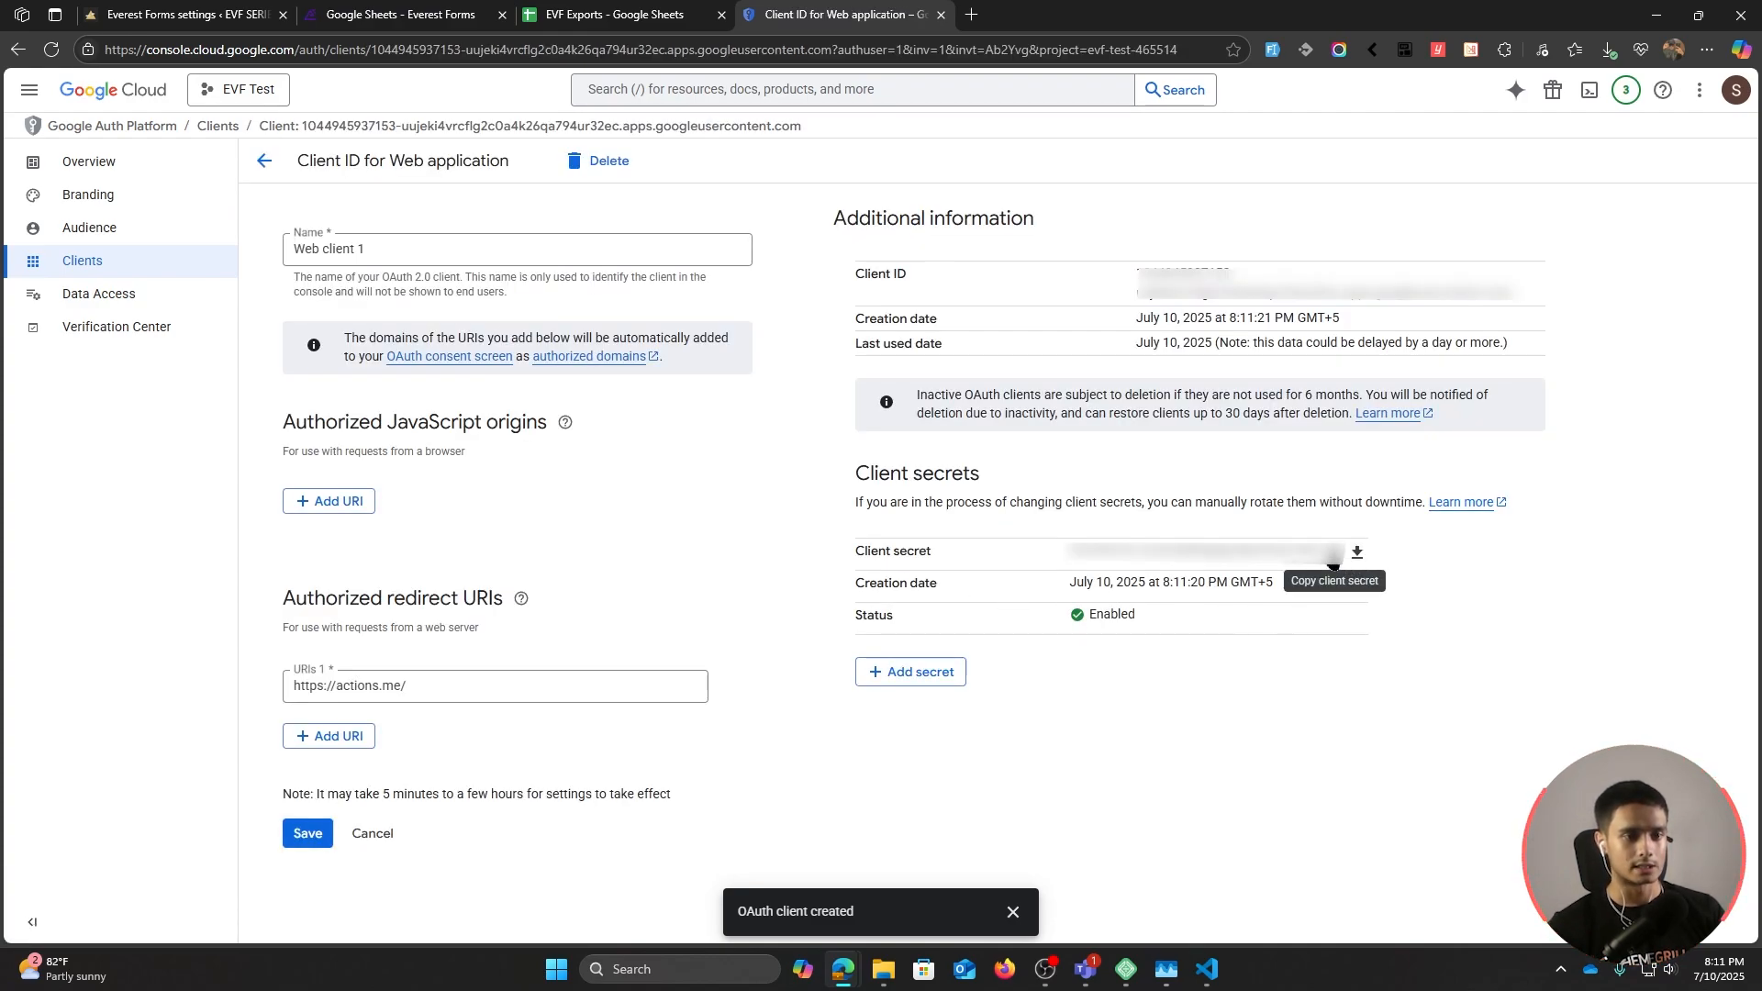
pyautogui.hotkey('ctrl', 'Tab')
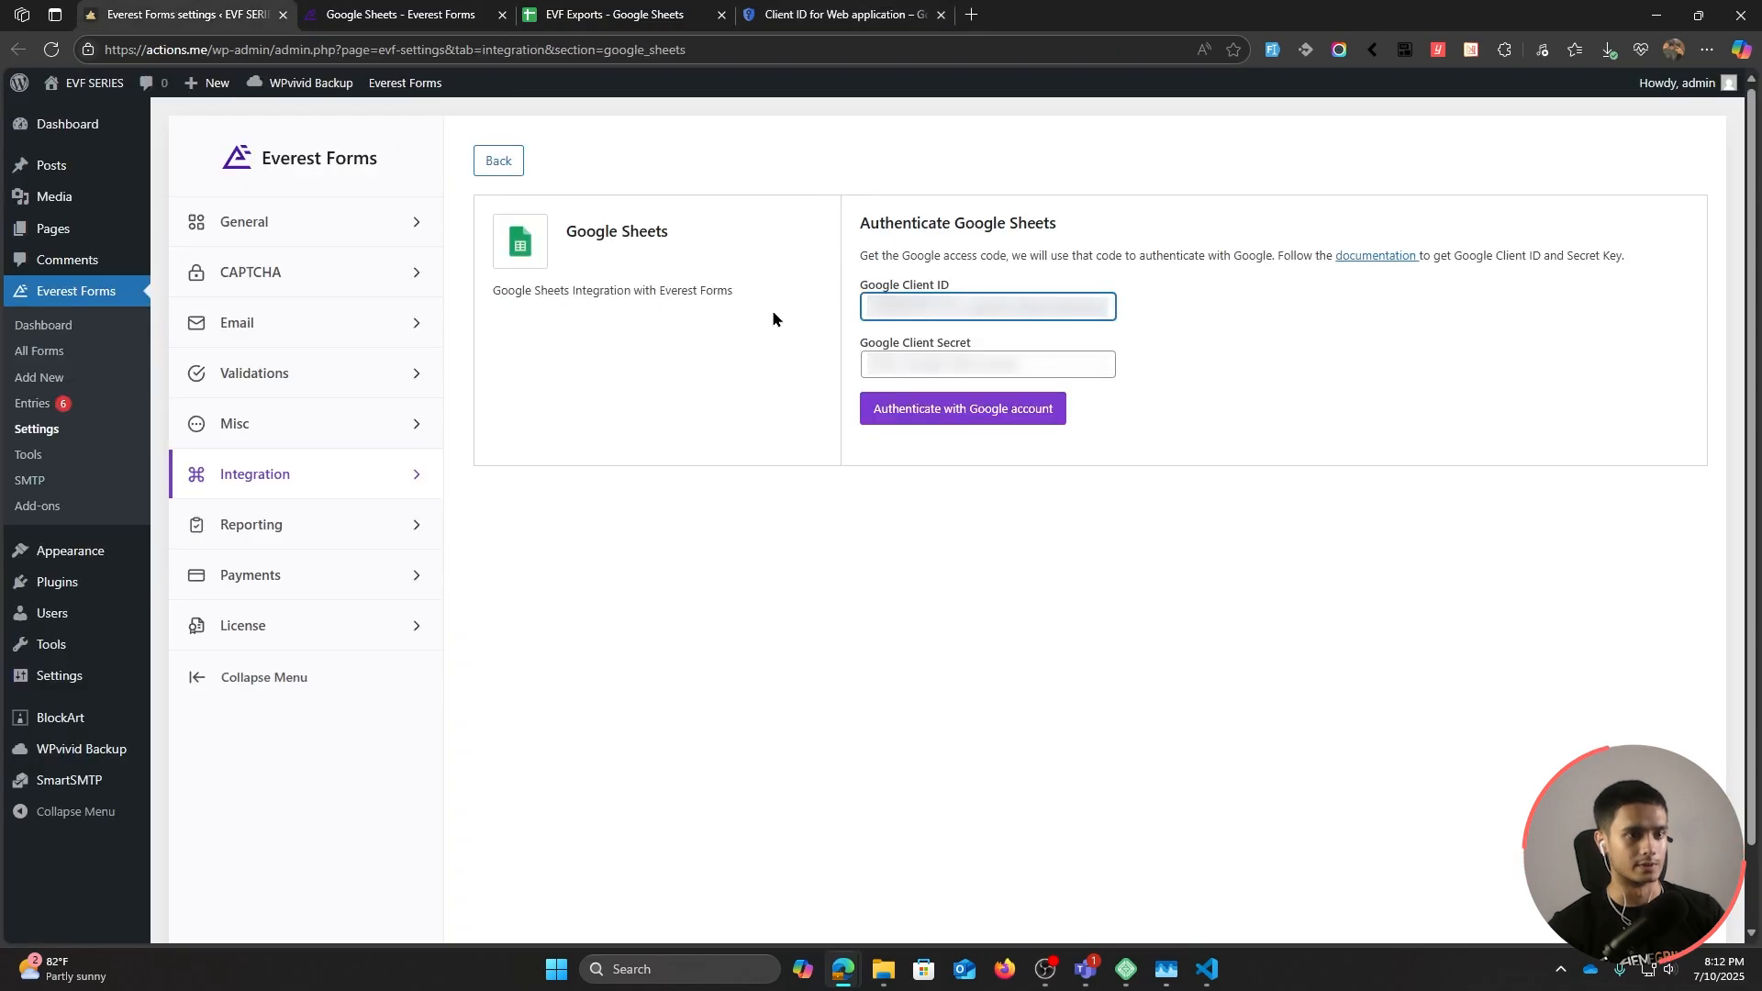
# Step: Fill in the Google Client Secret and start authenticating with a Google account
pyautogui.click(918, 359)
pyautogui.hotkey('ctrl', 'v')
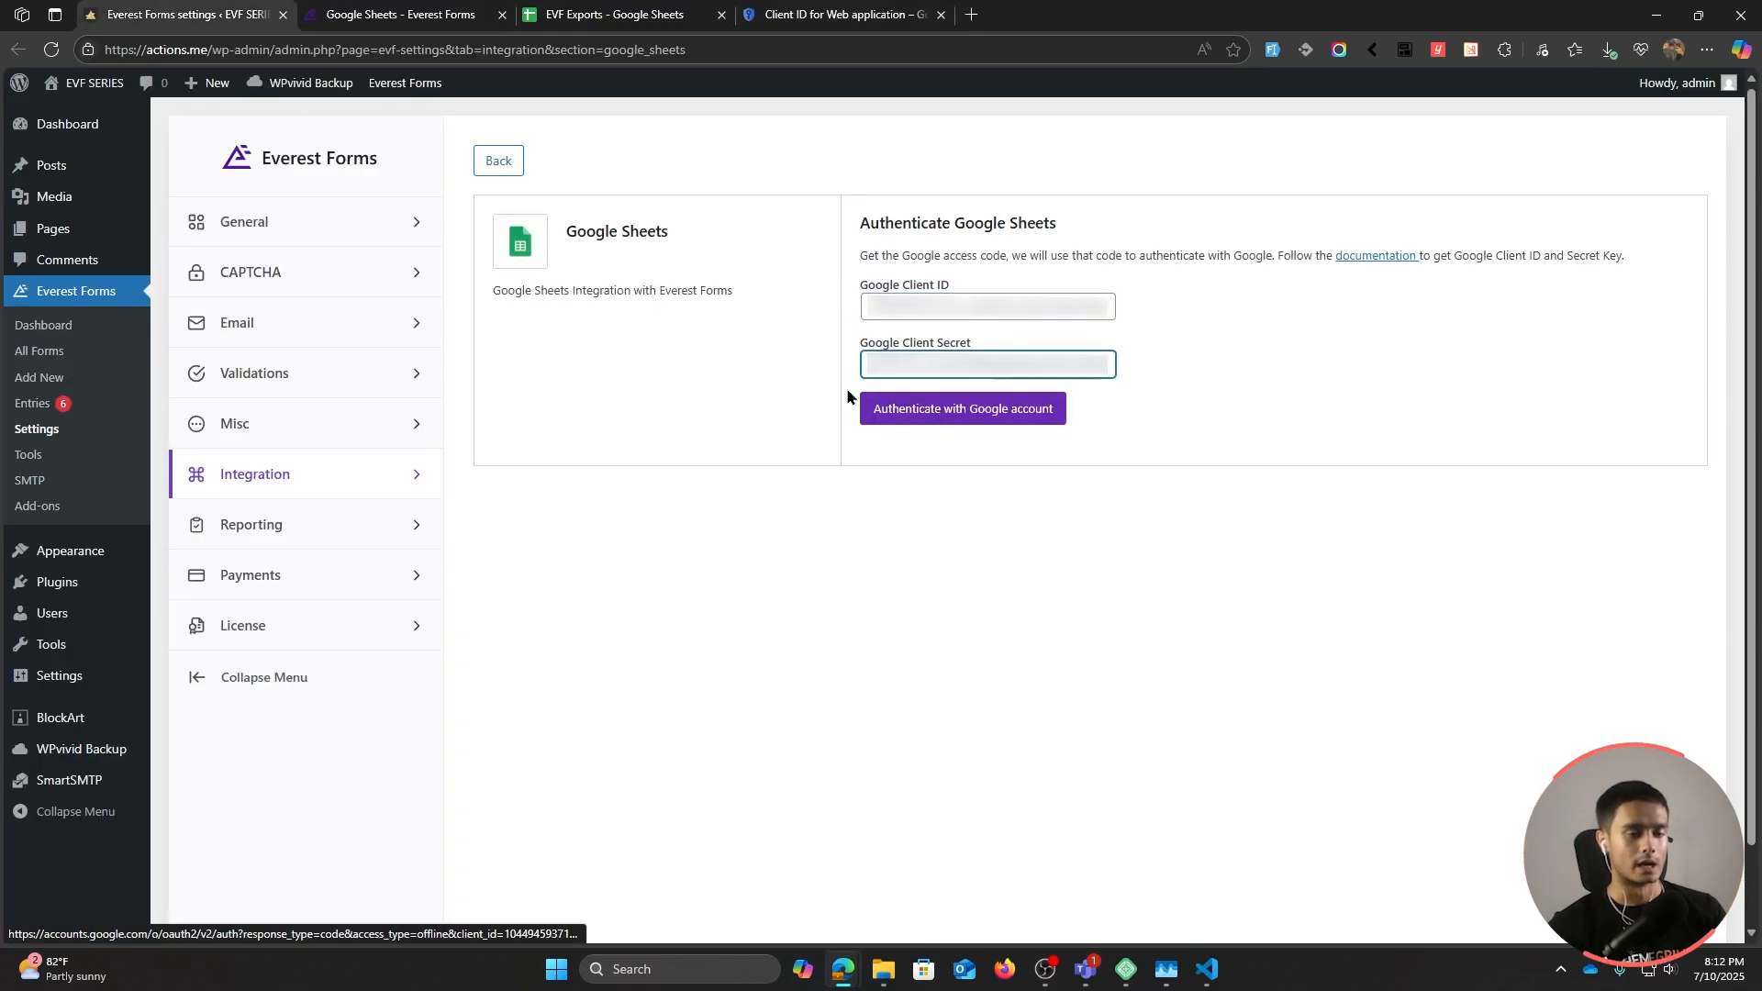
pyautogui.click(991, 410)
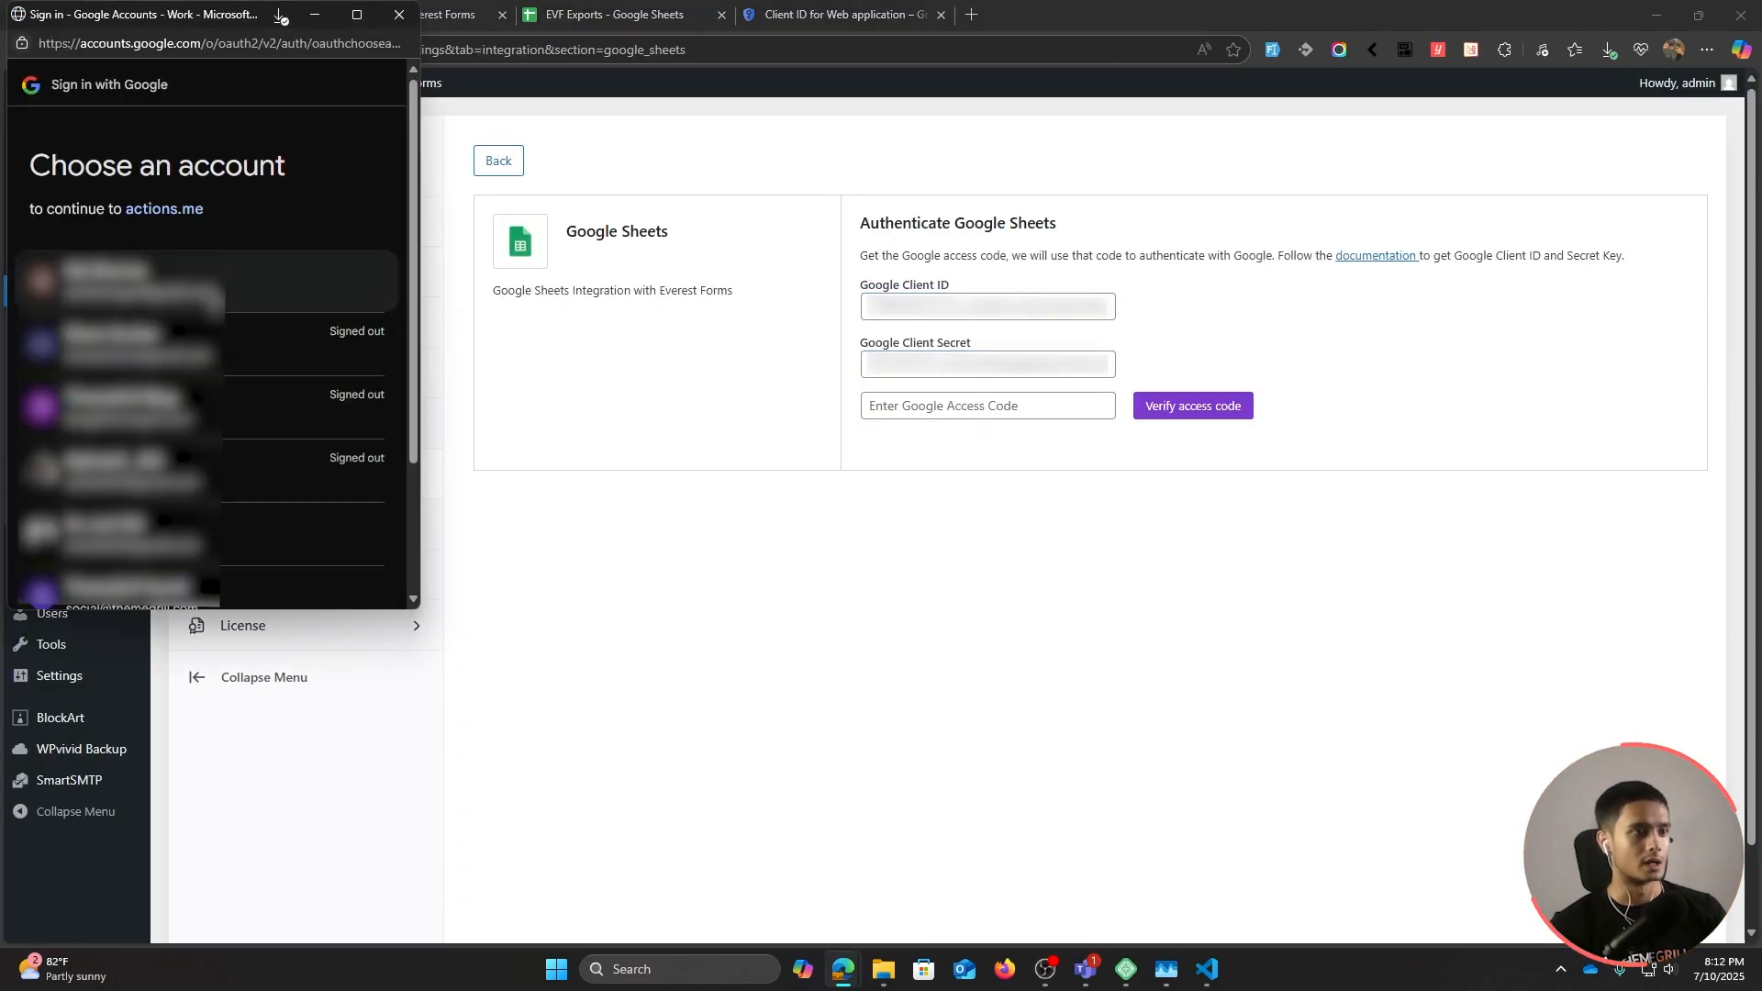
# Step: Sign in with the first Google account, then reload the blocked Google Sheets settings page
pyautogui.moveTo(198, 23); pyautogui.dragTo(650, 123)
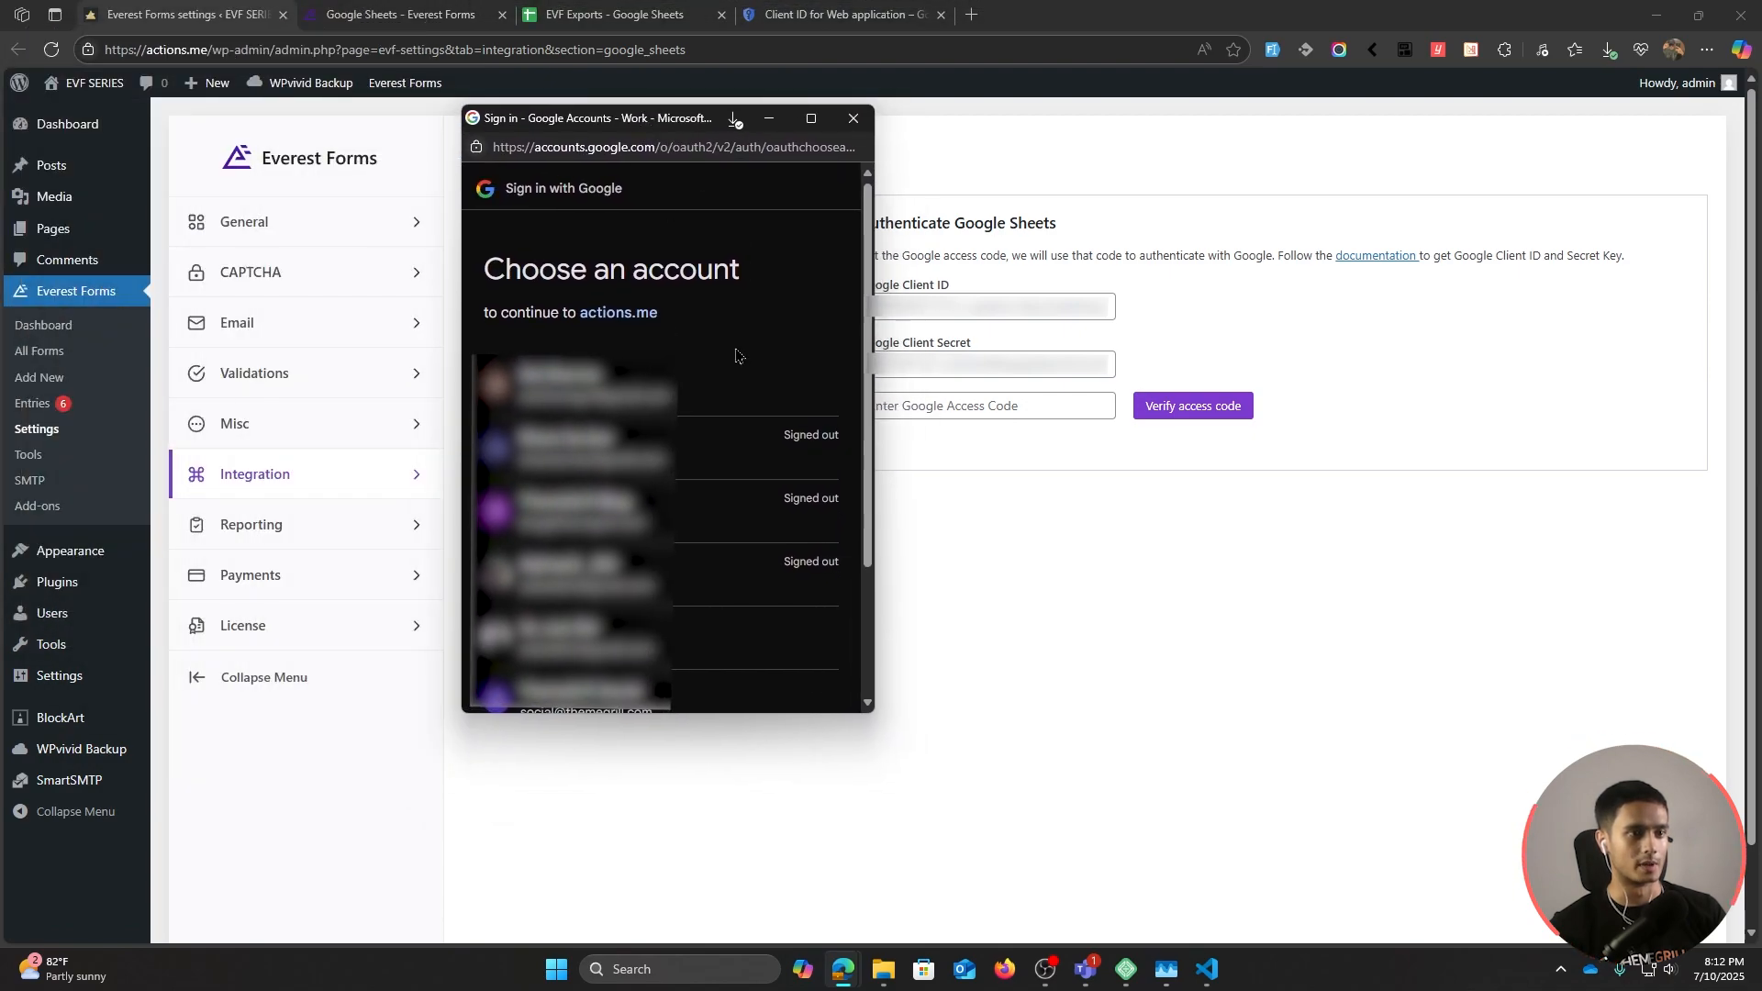
pyautogui.click(698, 397)
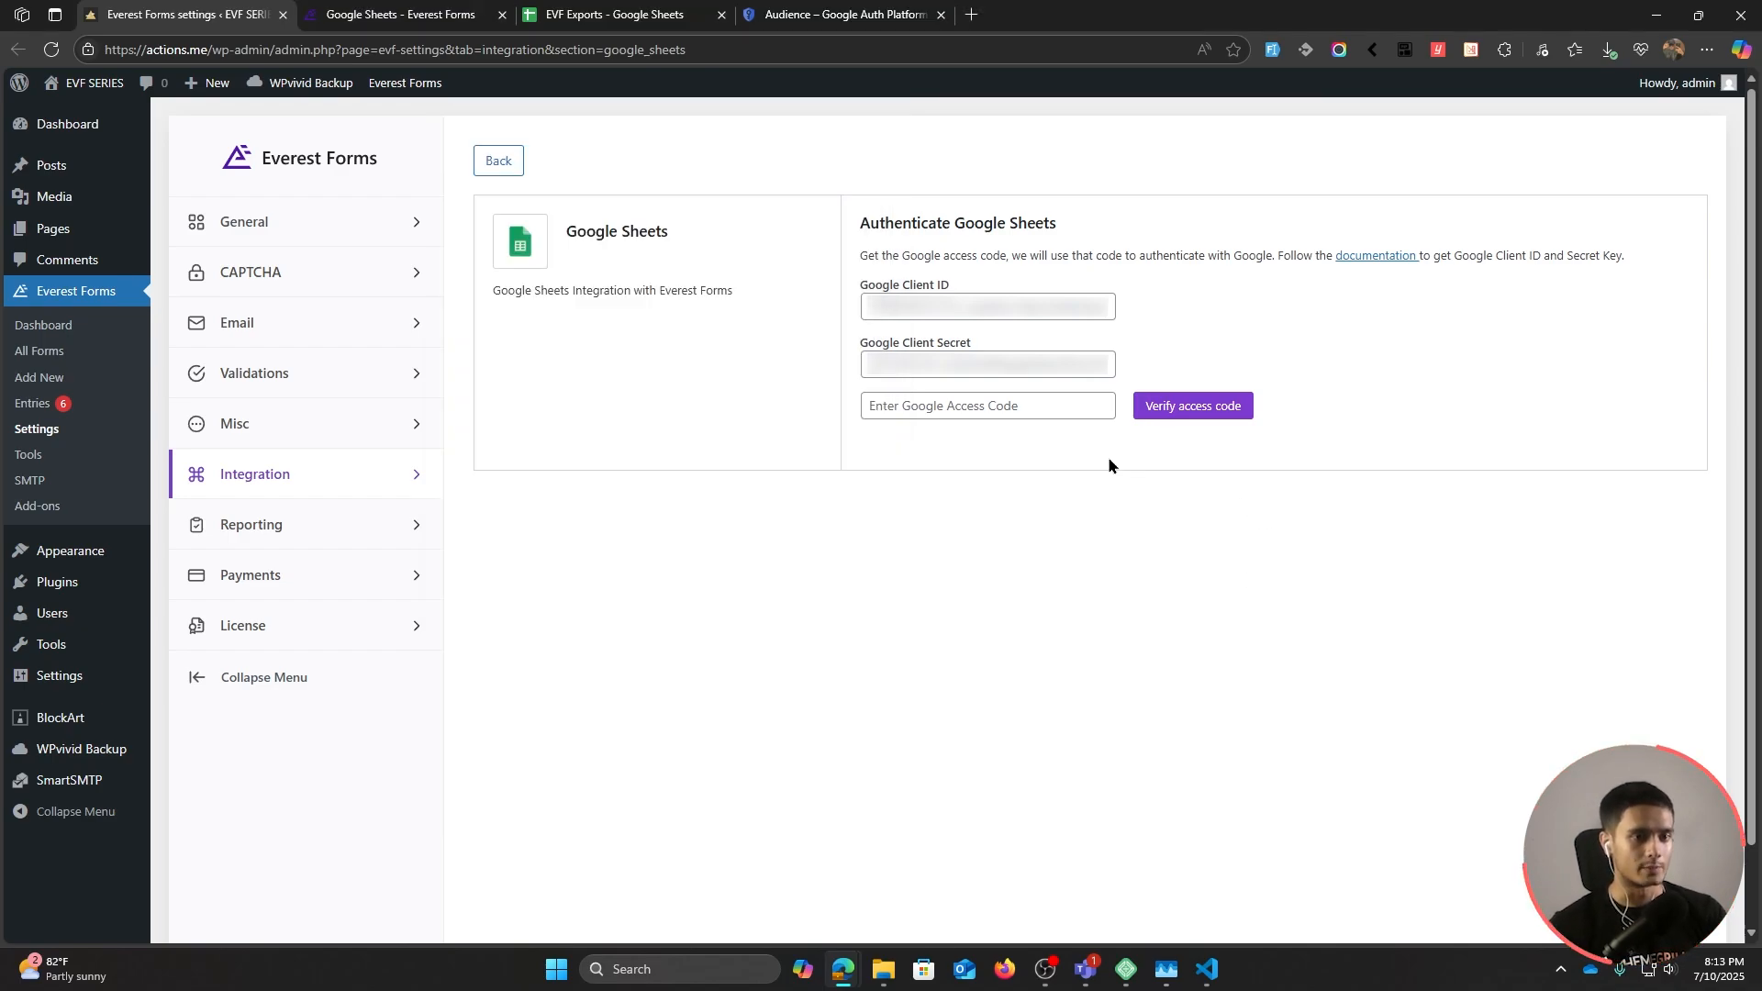
pyautogui.click(51, 50)
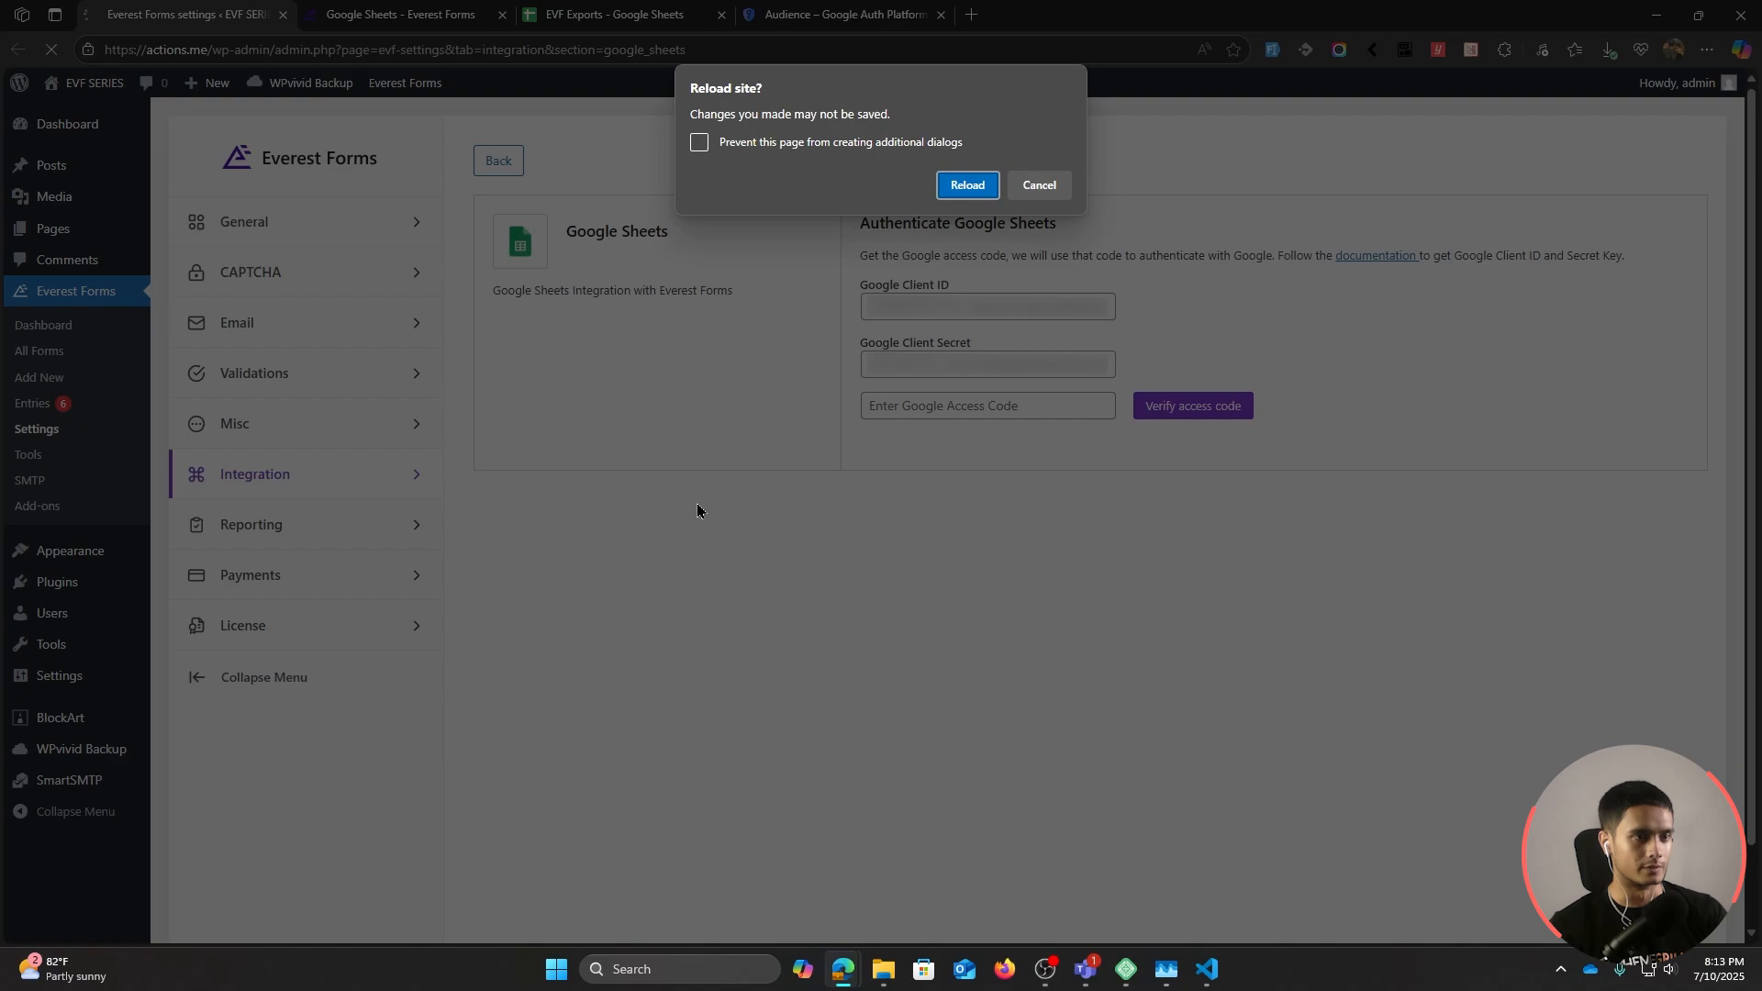
pyautogui.click(962, 181)
# Step: Add the Google account's e-mail as a test user under the EVF Test app's Audience settings
pyautogui.click(863, 14)
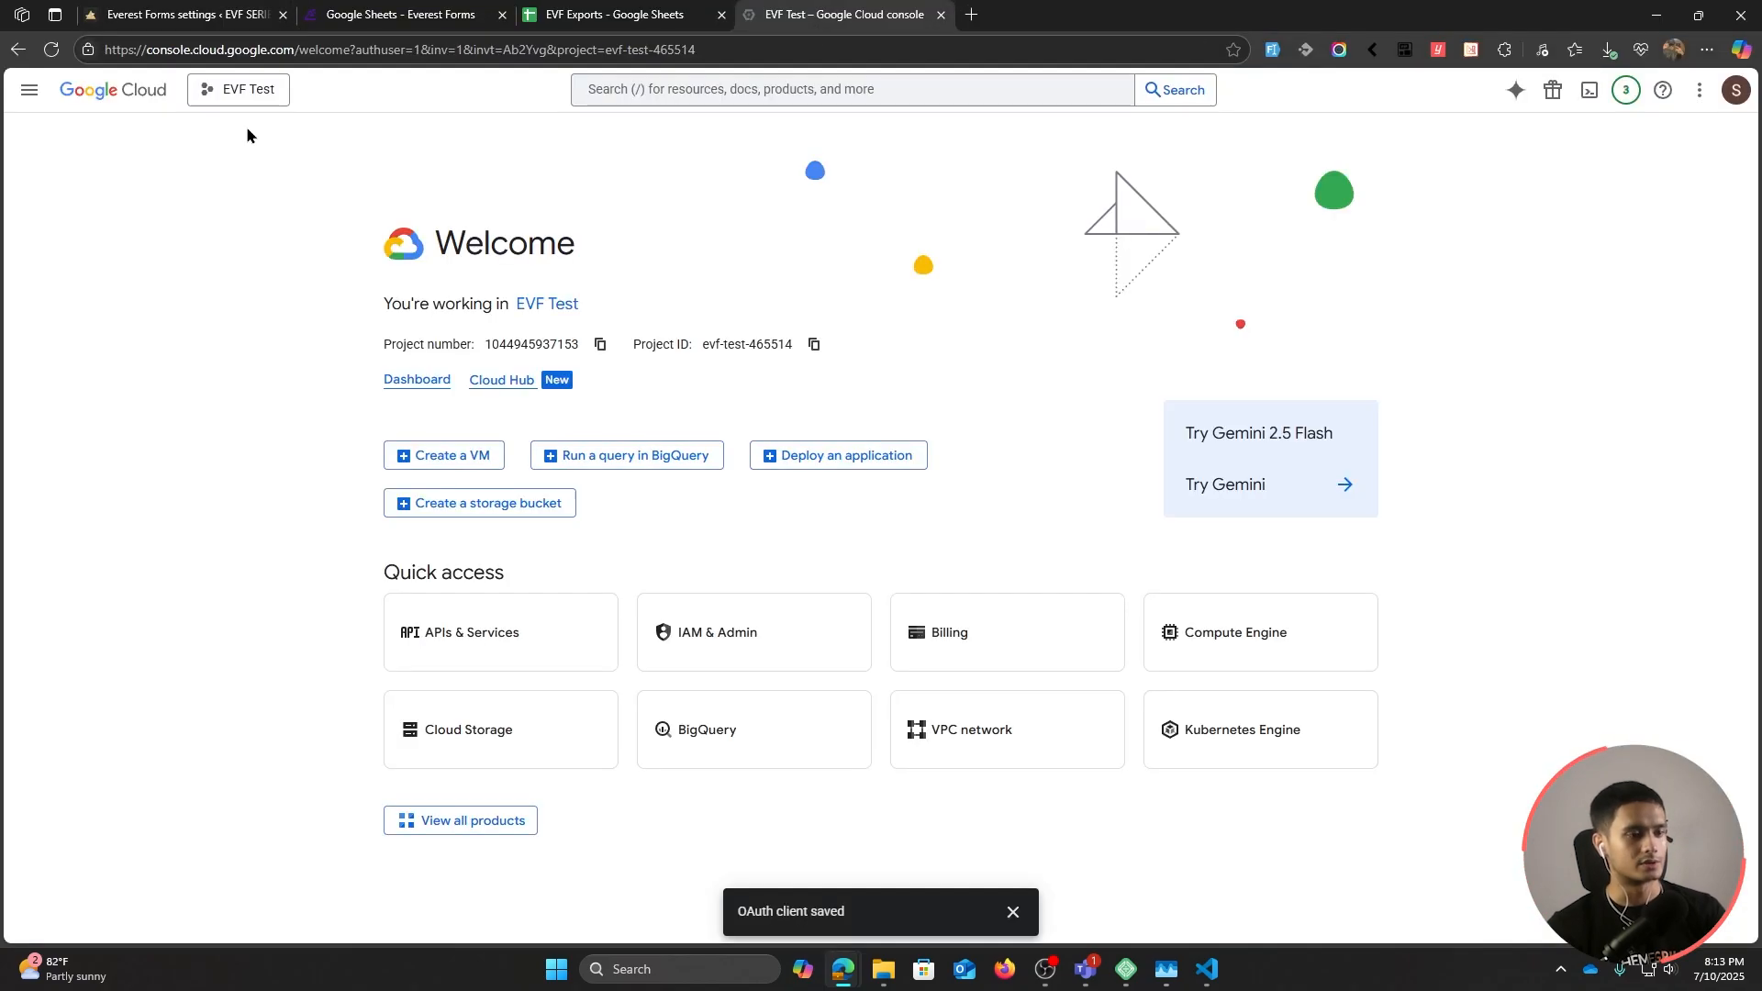
pyautogui.click(462, 617)
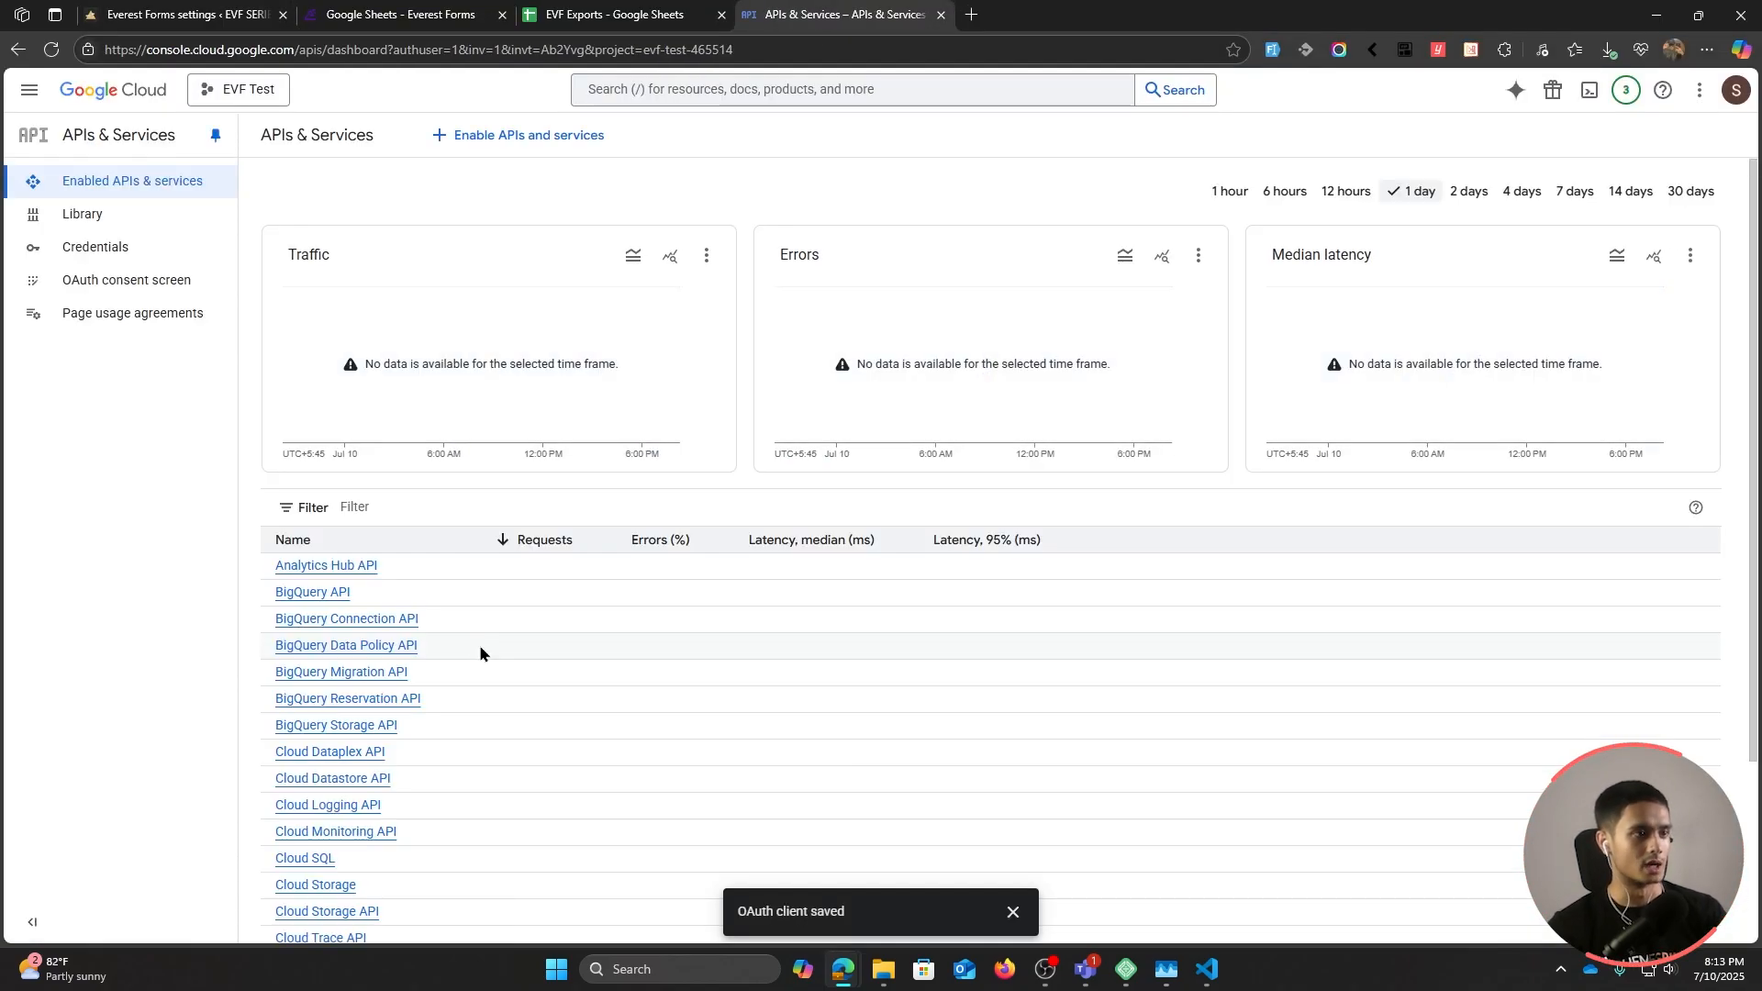
pyautogui.click(142, 286)
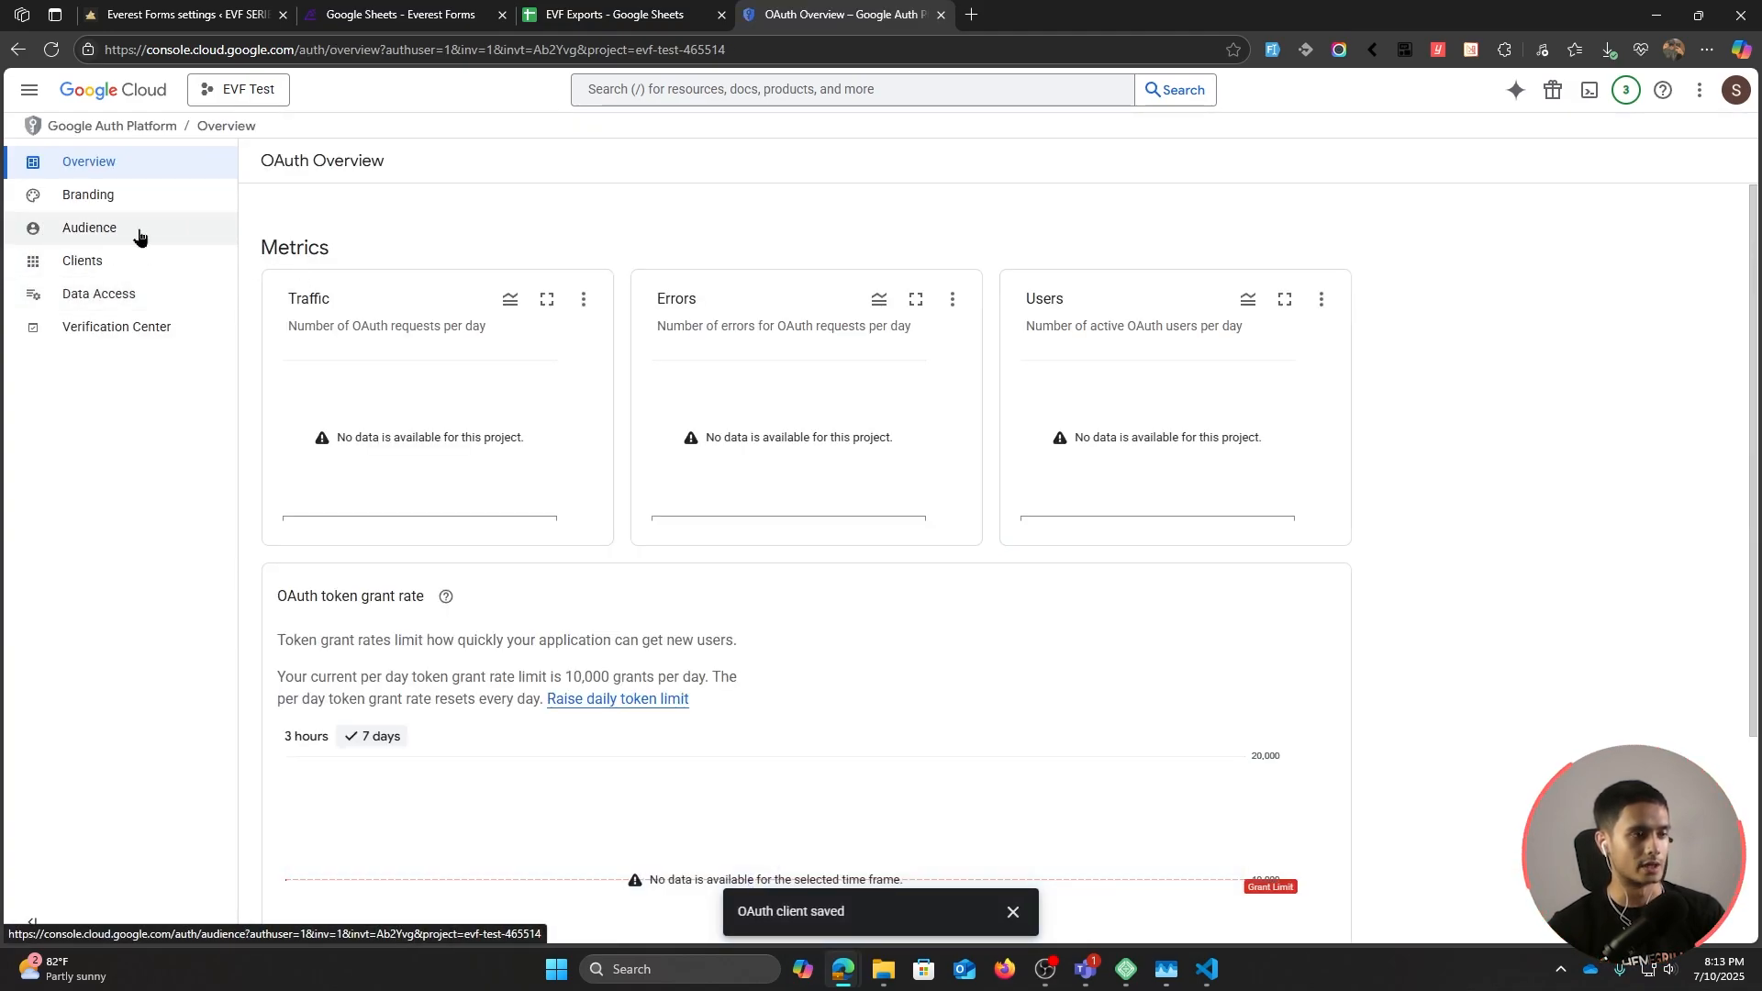
pyautogui.click(127, 236)
pyautogui.scroll(-2, 929, 468)
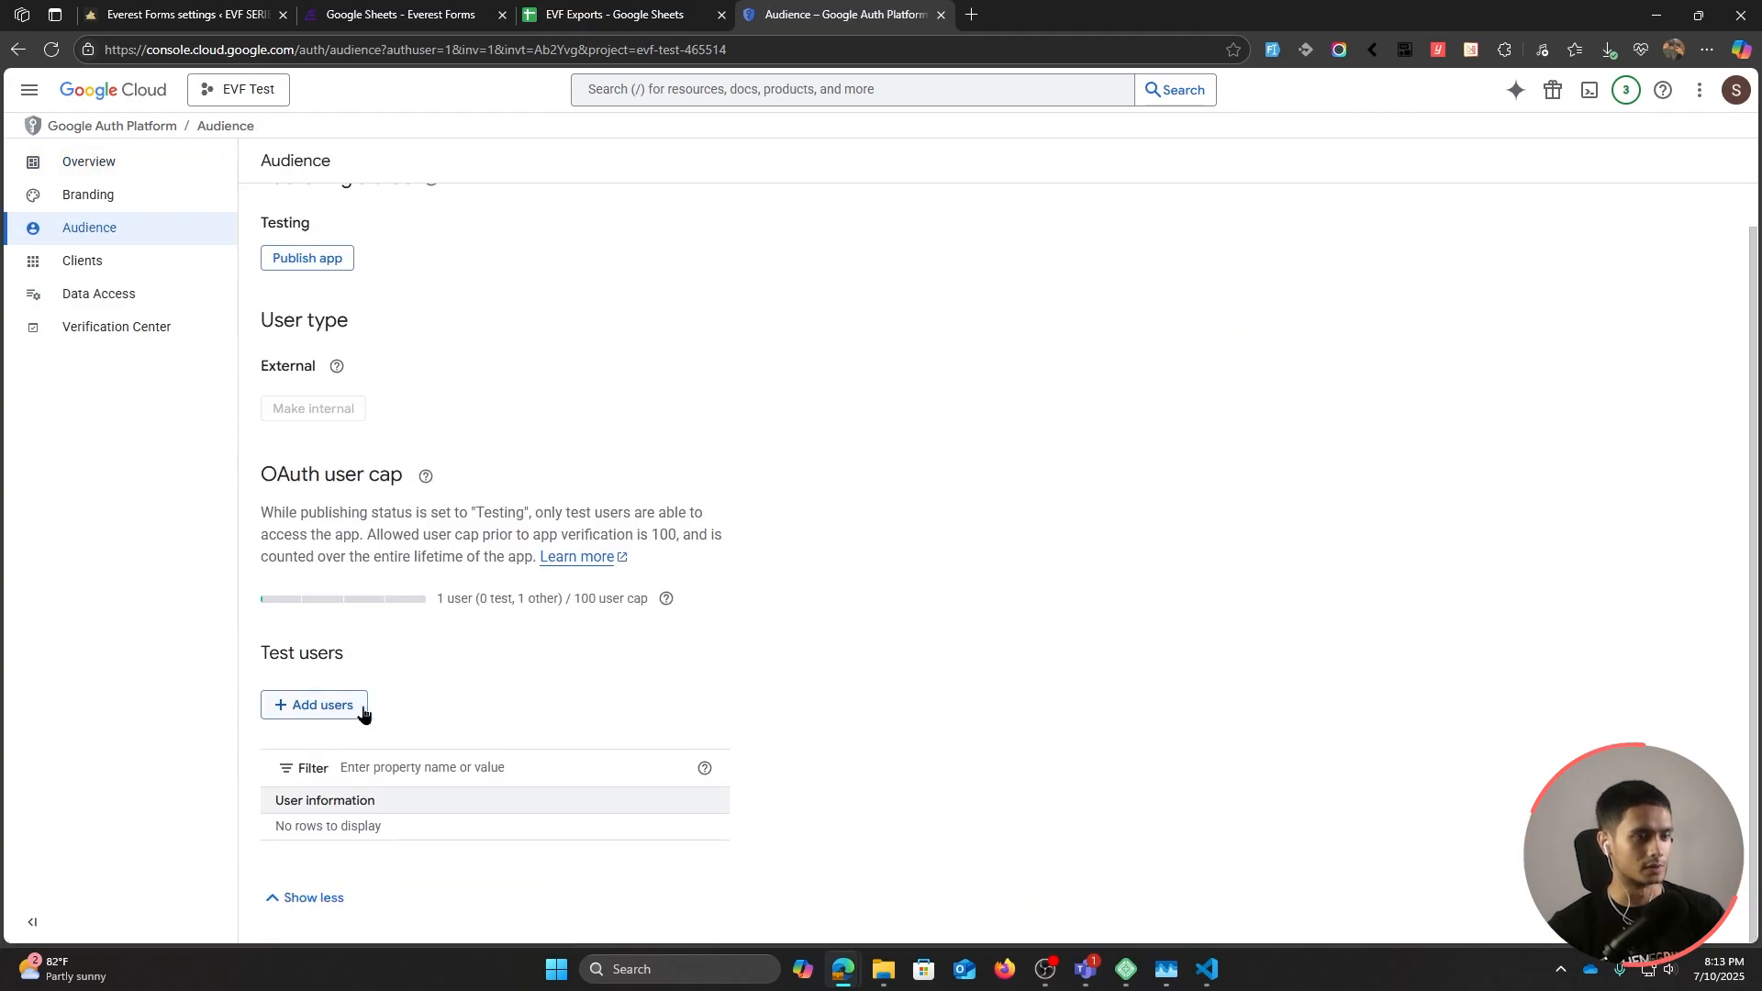
pyautogui.click(303, 708)
pyautogui.click(1223, 269)
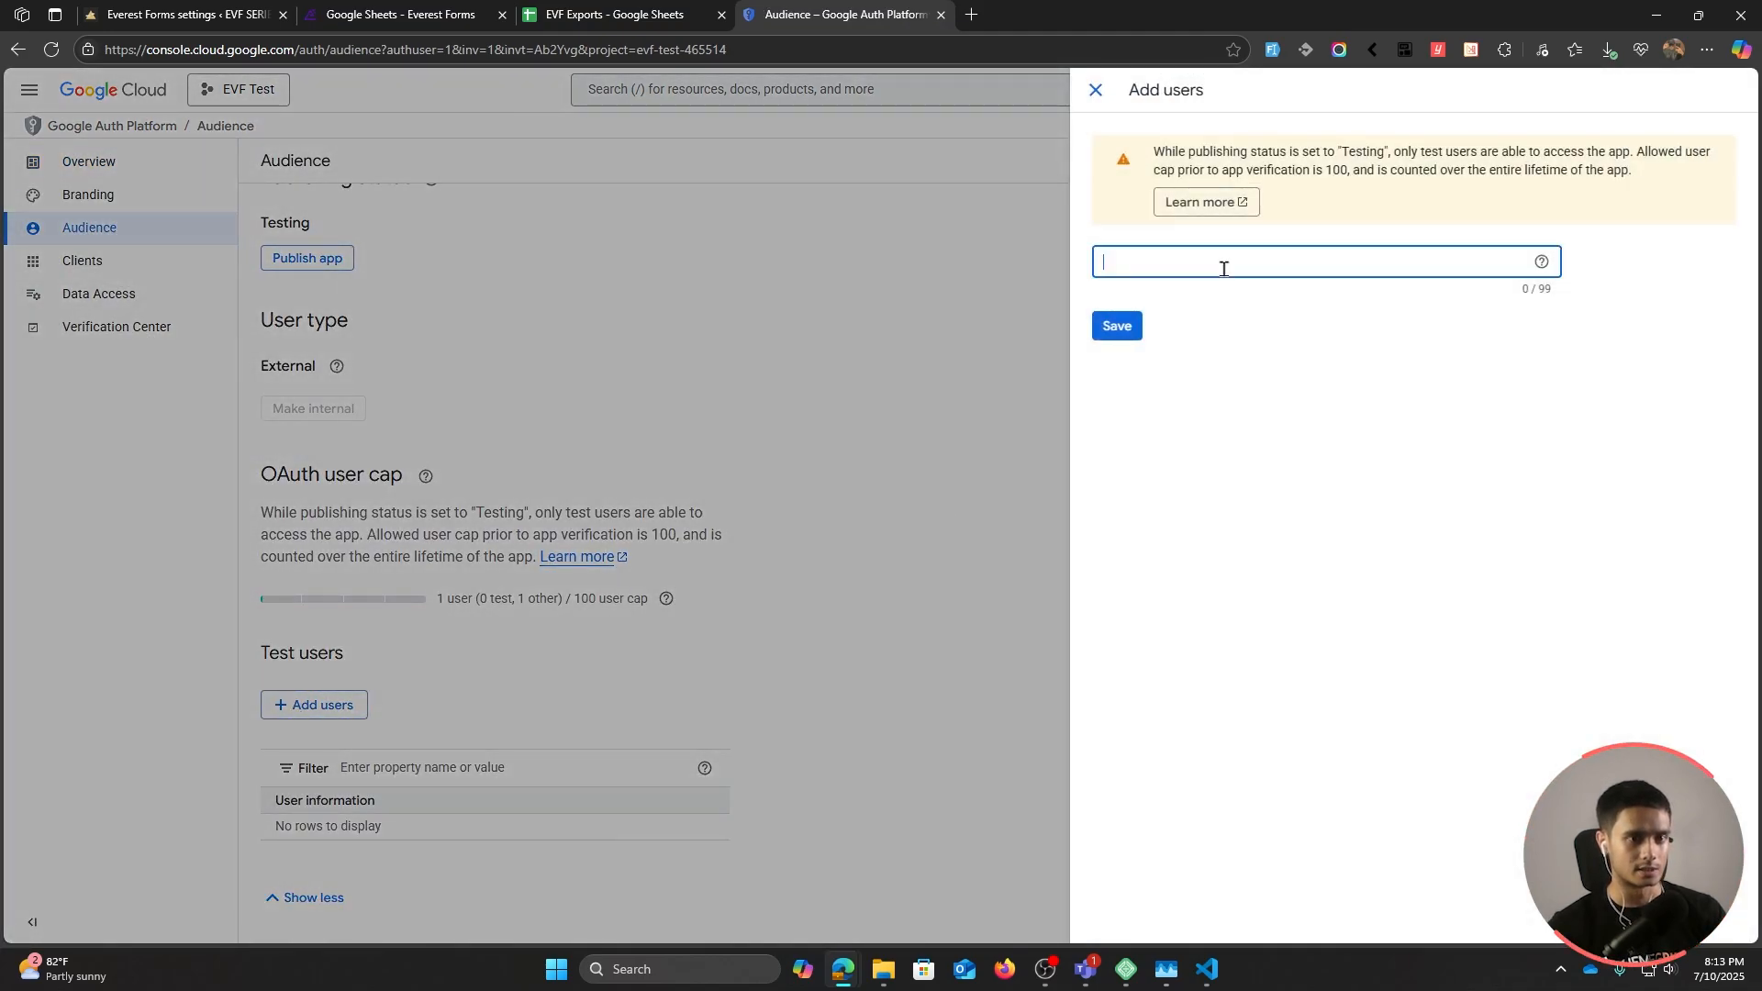
pyautogui.hotkey('ctrl', 'v')
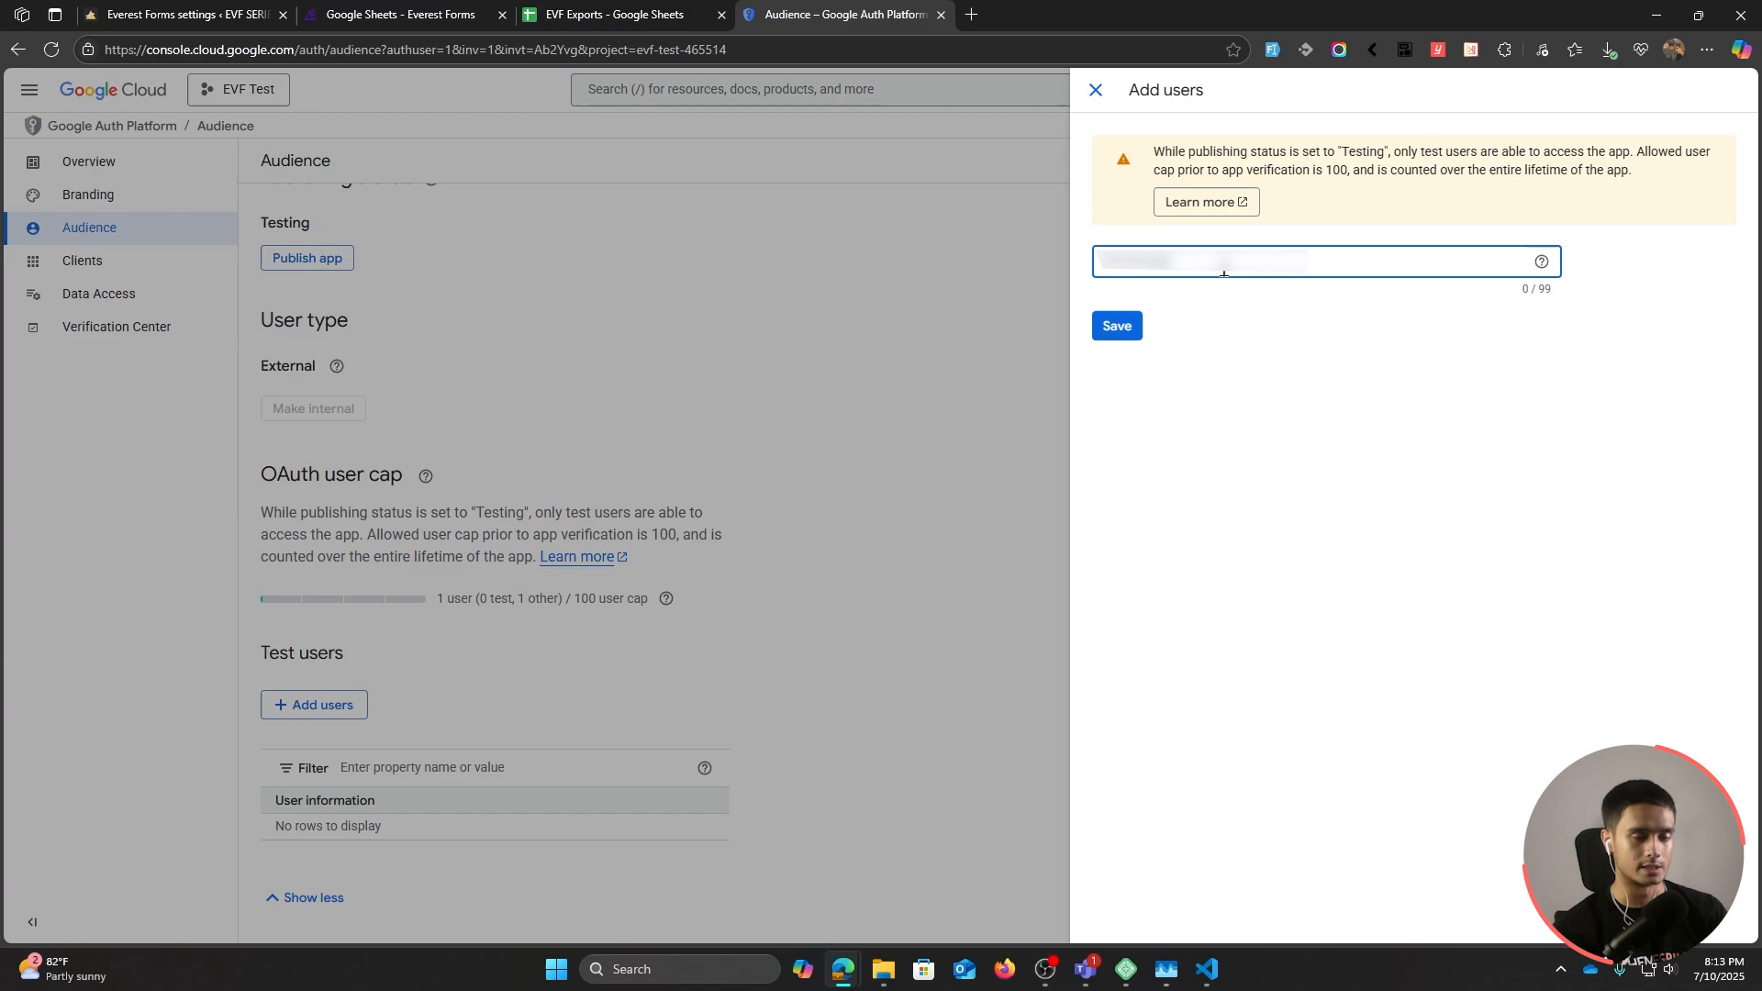
pyautogui.click(1120, 327)
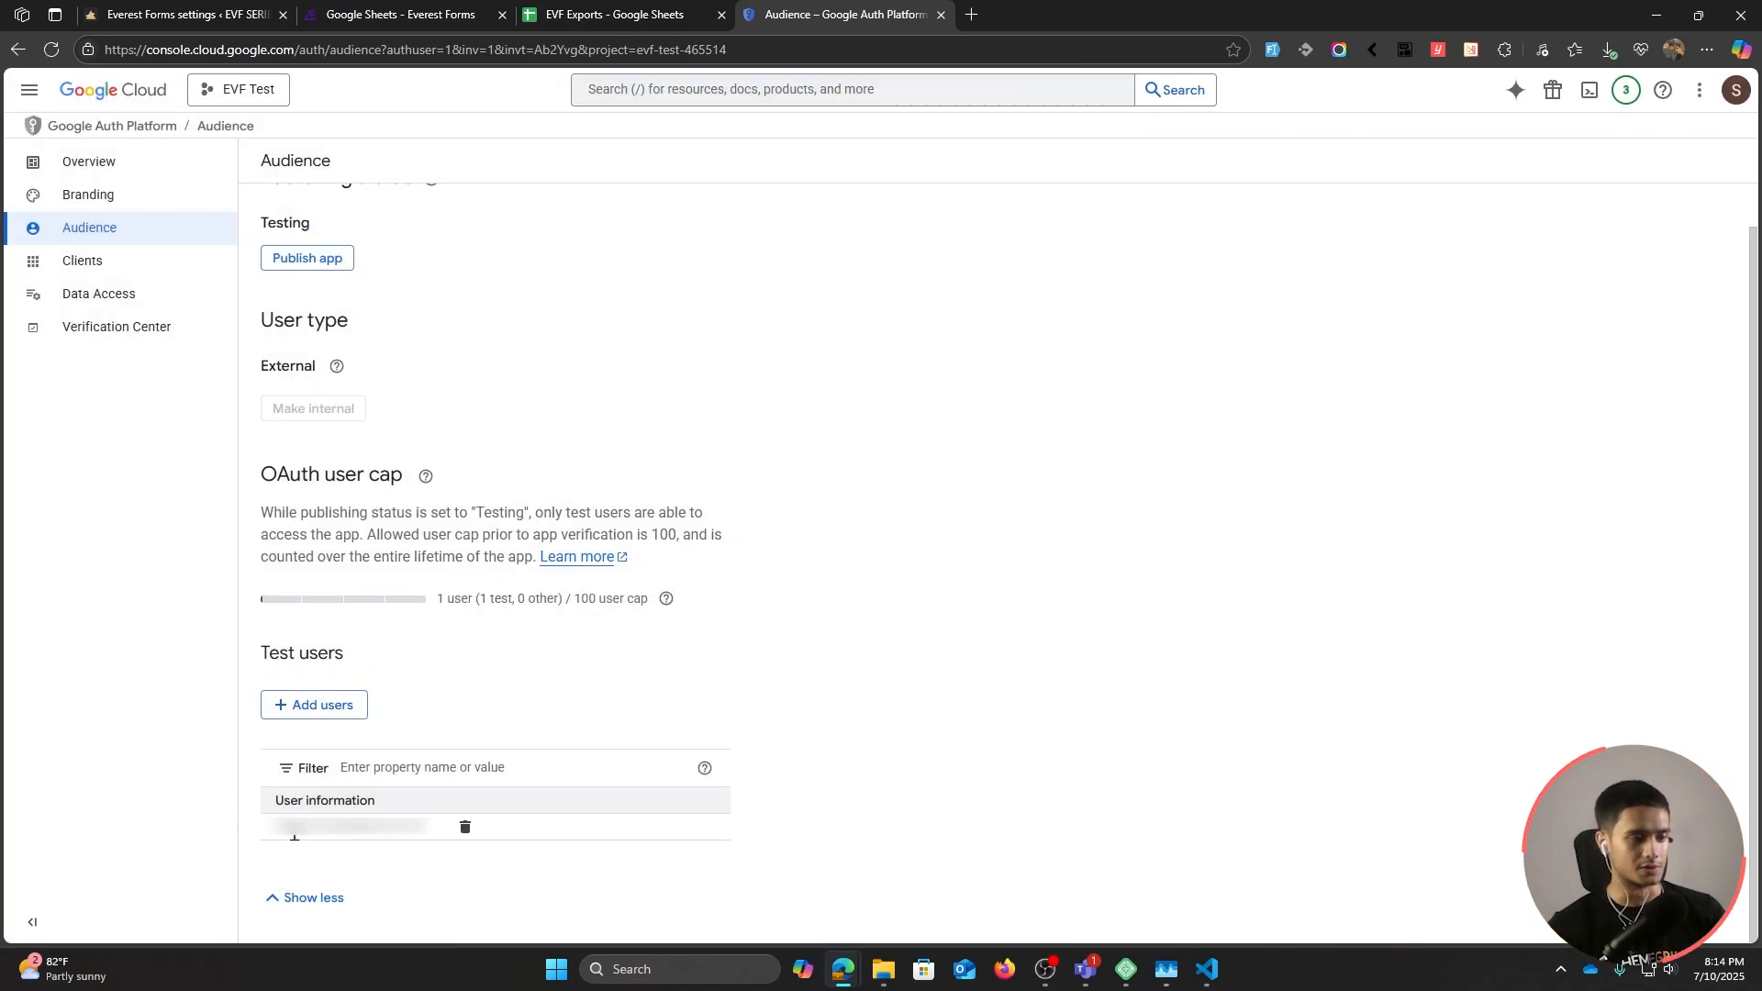
pyautogui.scroll(1, 551, 808)
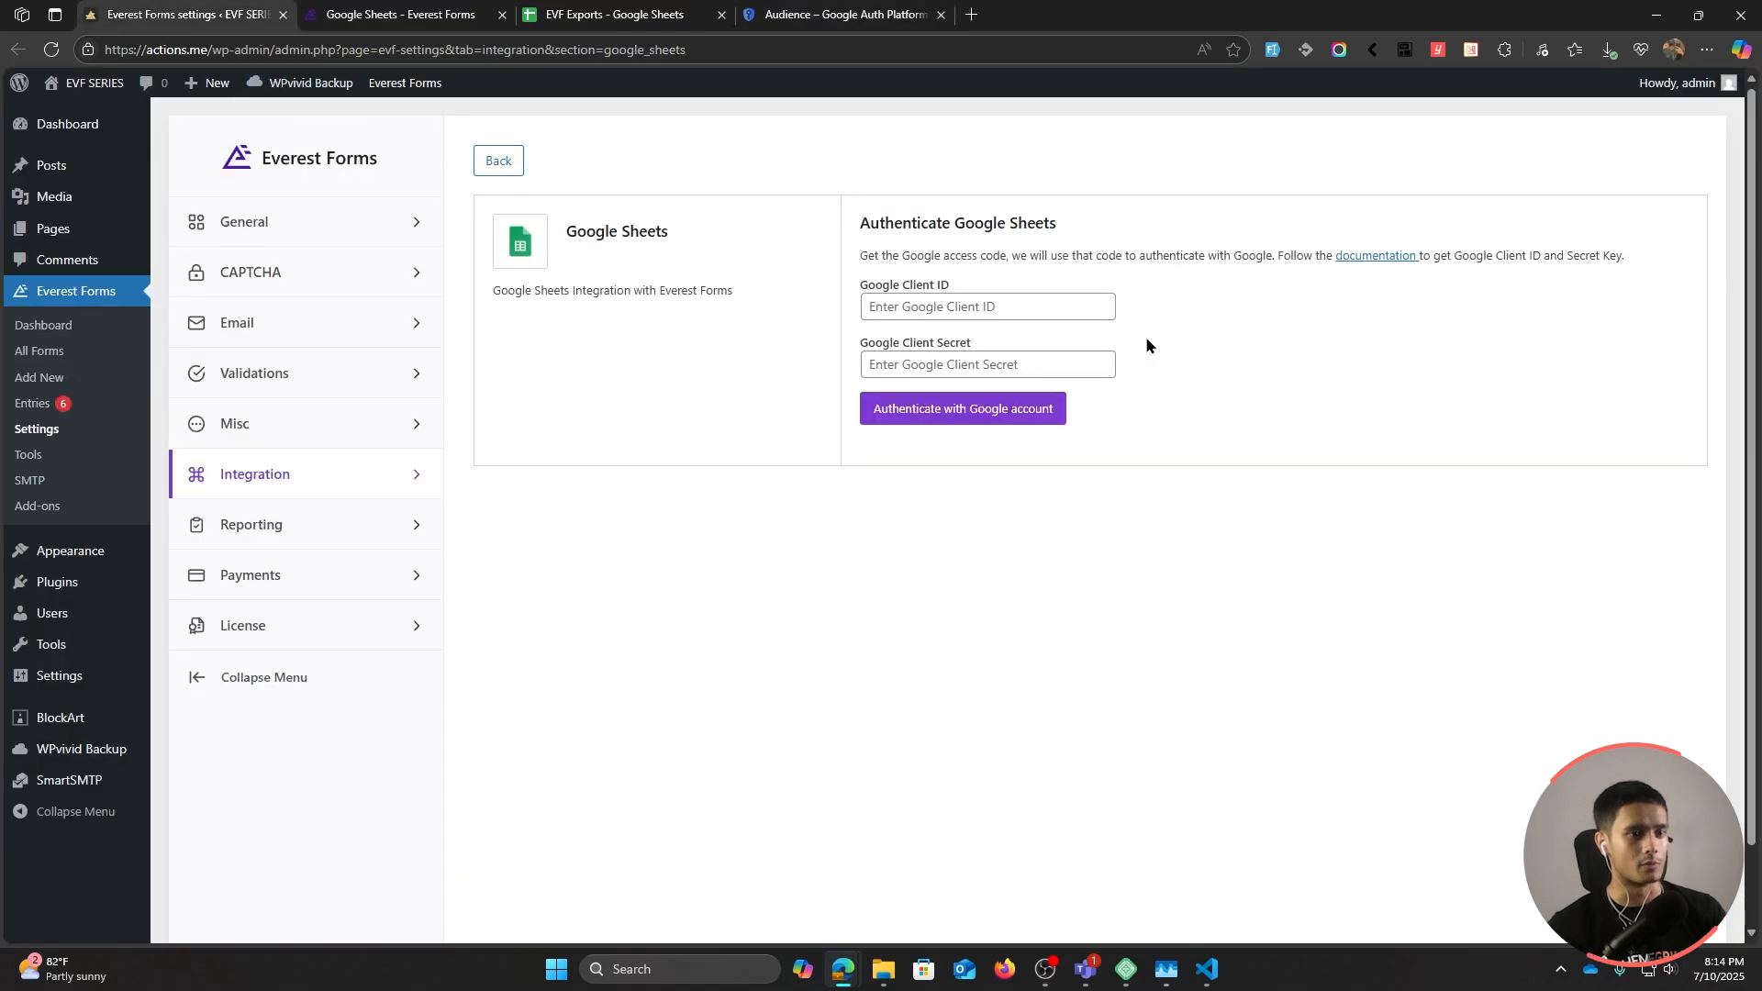
# Step: Re-enter the Google Client ID and Client Secret from clipboard history
pyautogui.click(1018, 306)
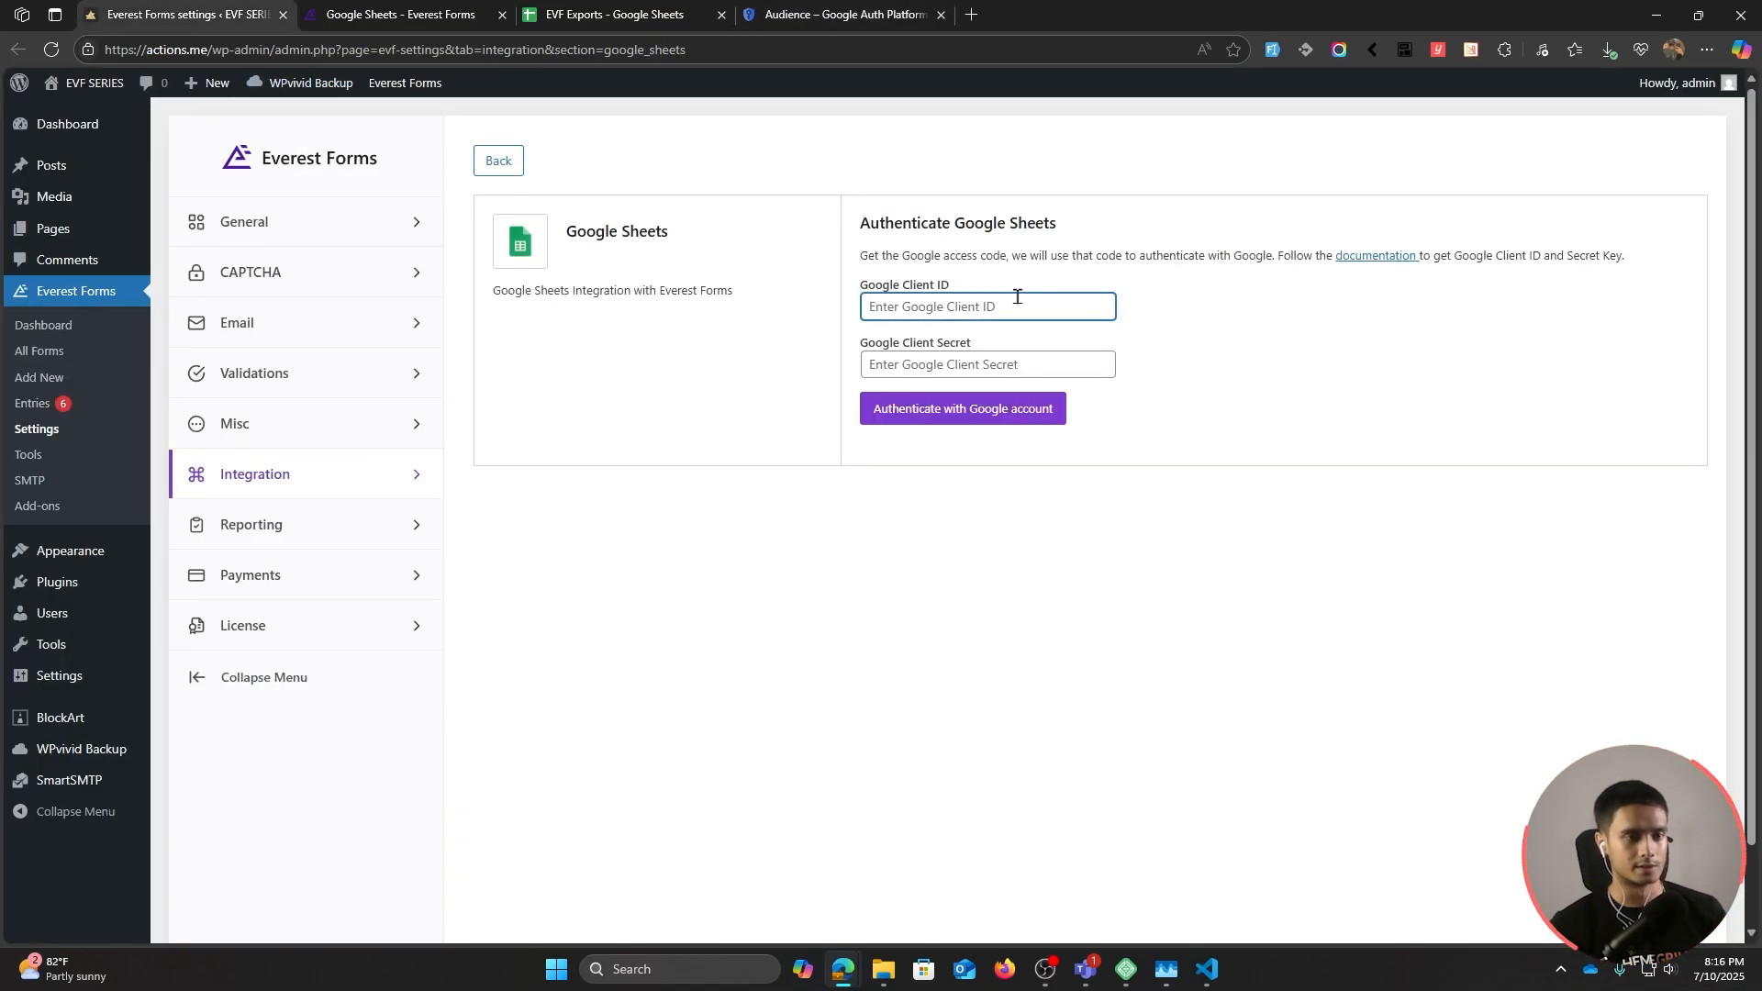
pyautogui.press('super+v')
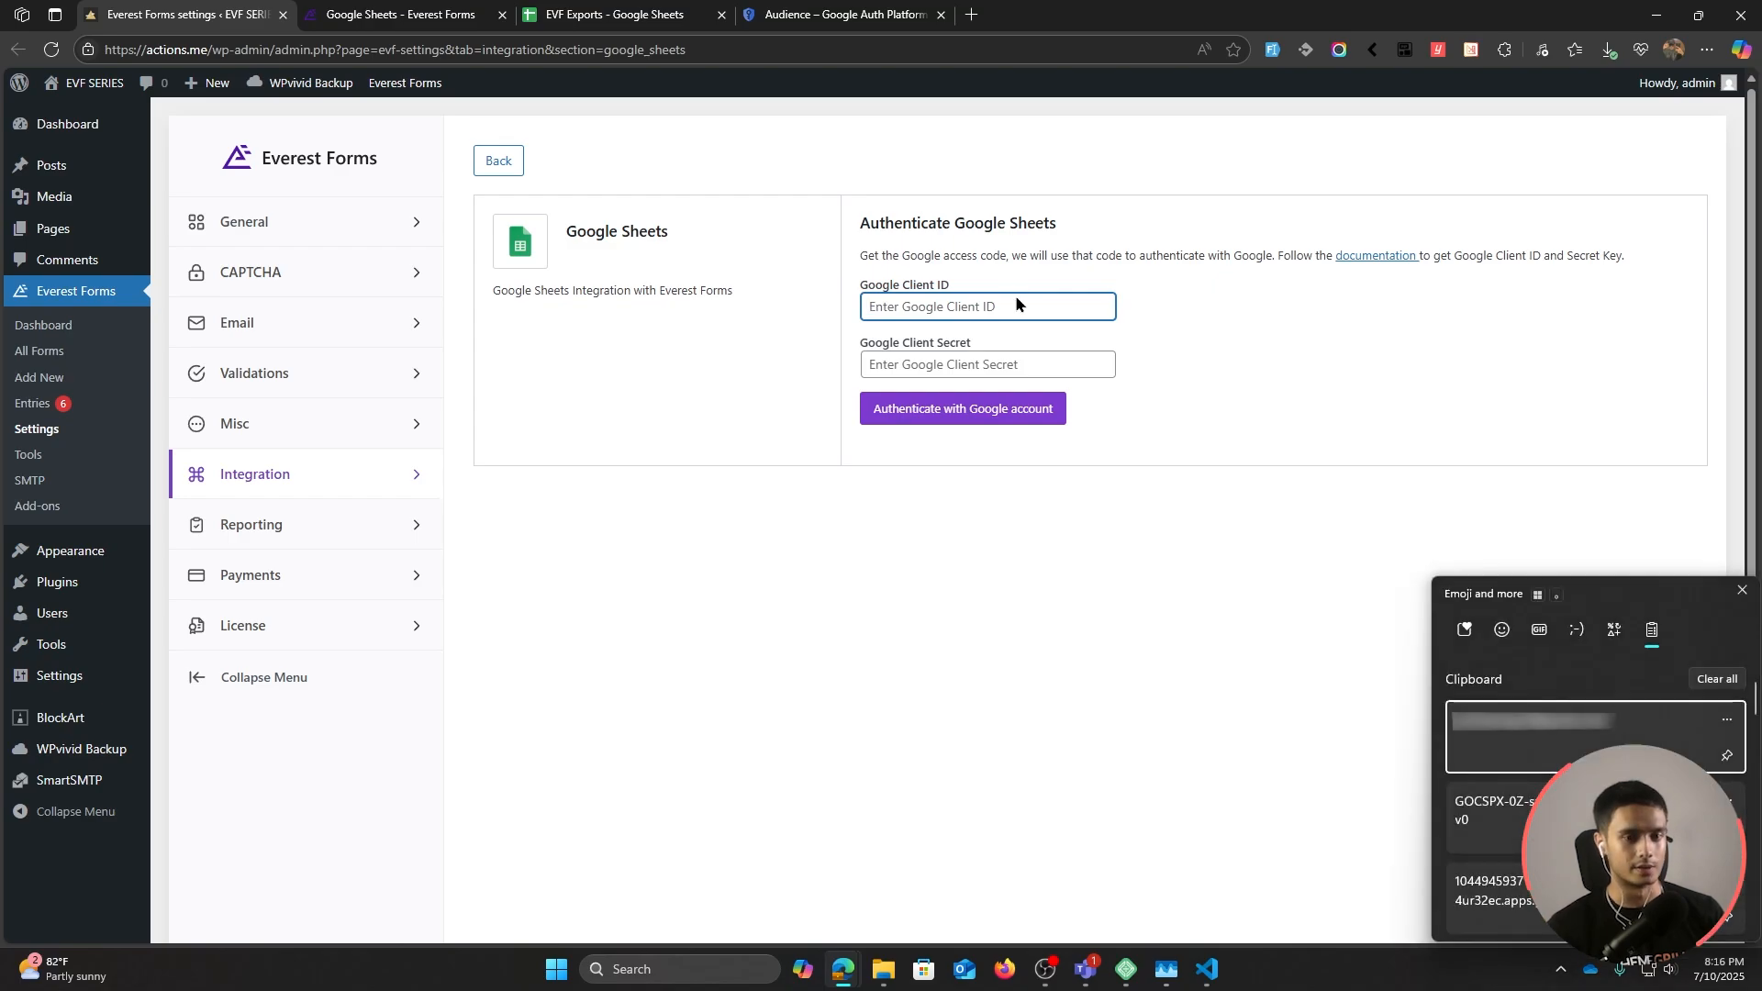
pyautogui.press('Return')
pyautogui.press('Tab')
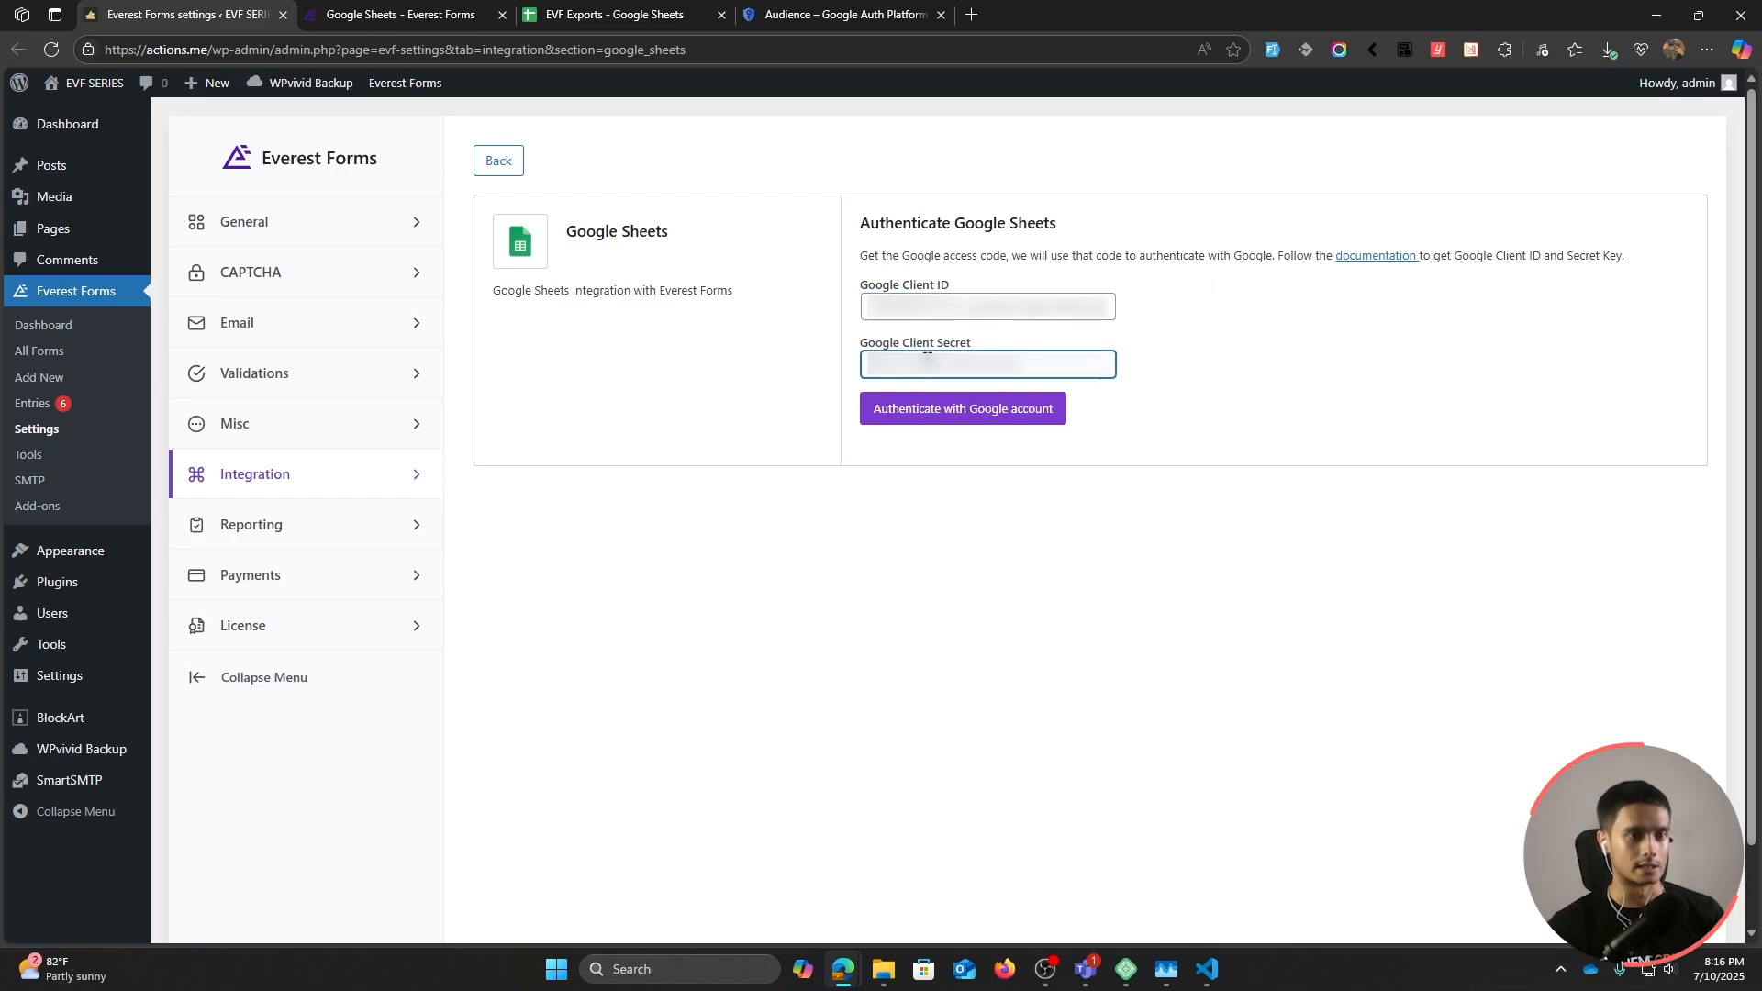
pyautogui.press('super+v')
pyautogui.click(886, 601)
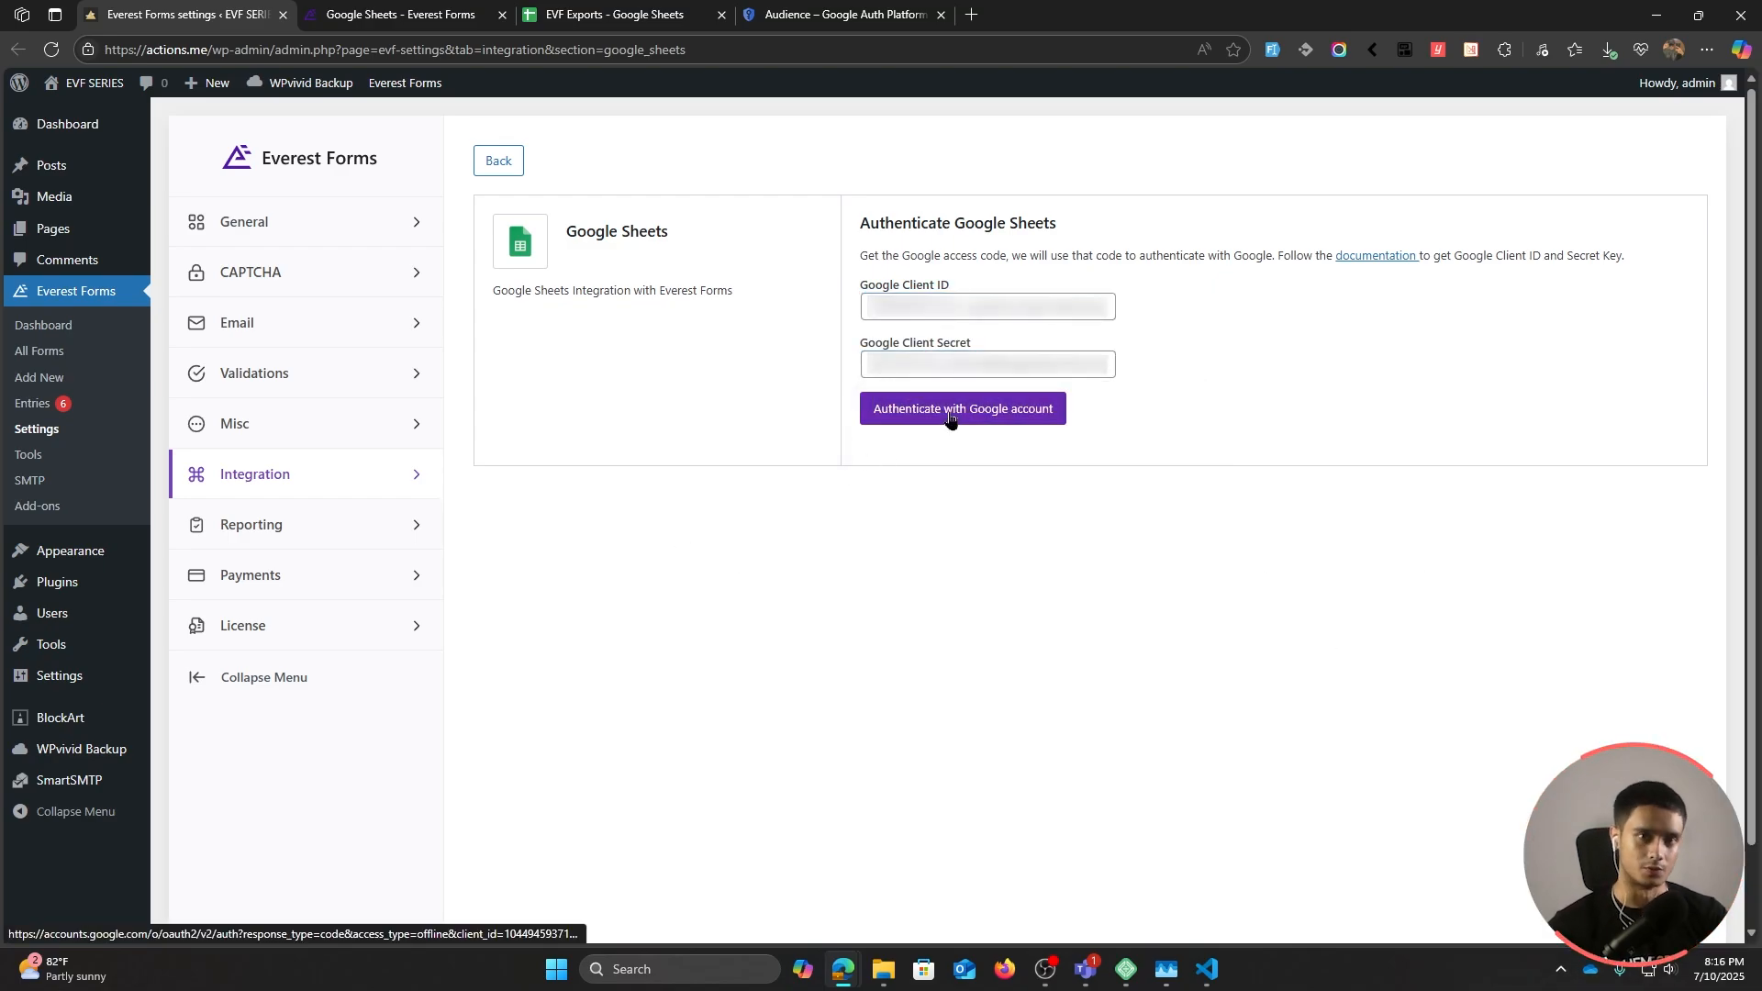
# Step: Authorize the first Google account for Sheets access and verify the returned access code
pyautogui.click(949, 413)
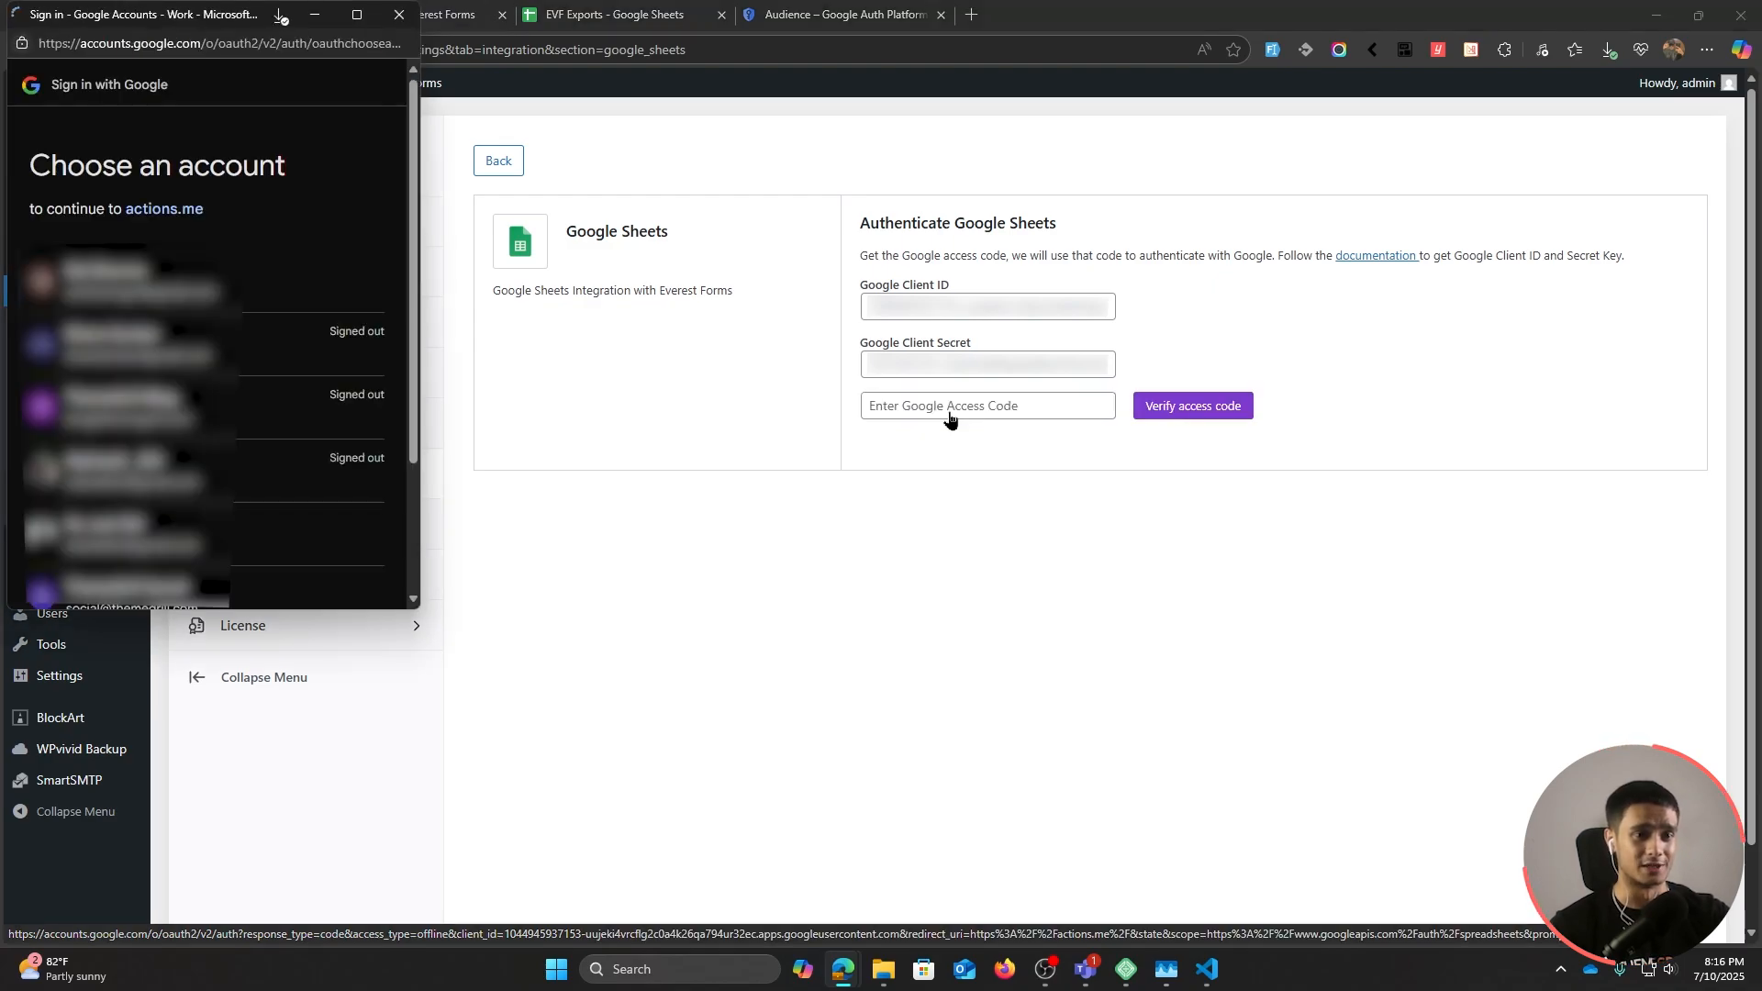
pyautogui.click(184, 281)
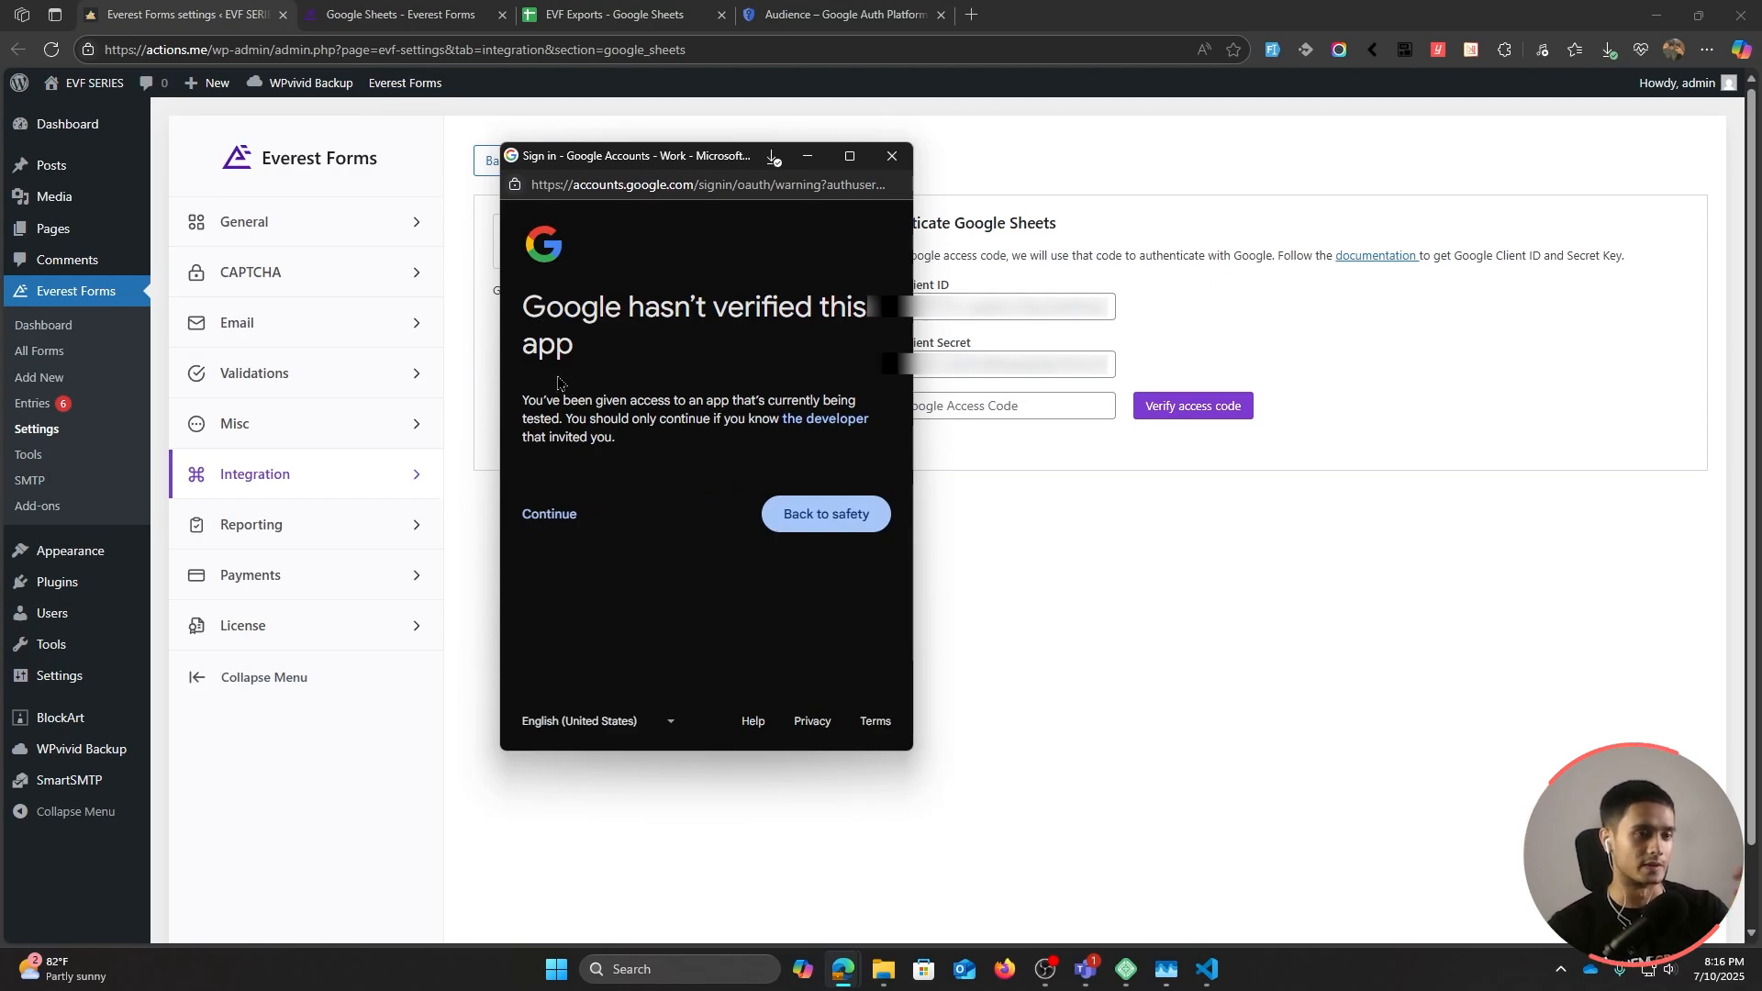
pyautogui.click(562, 518)
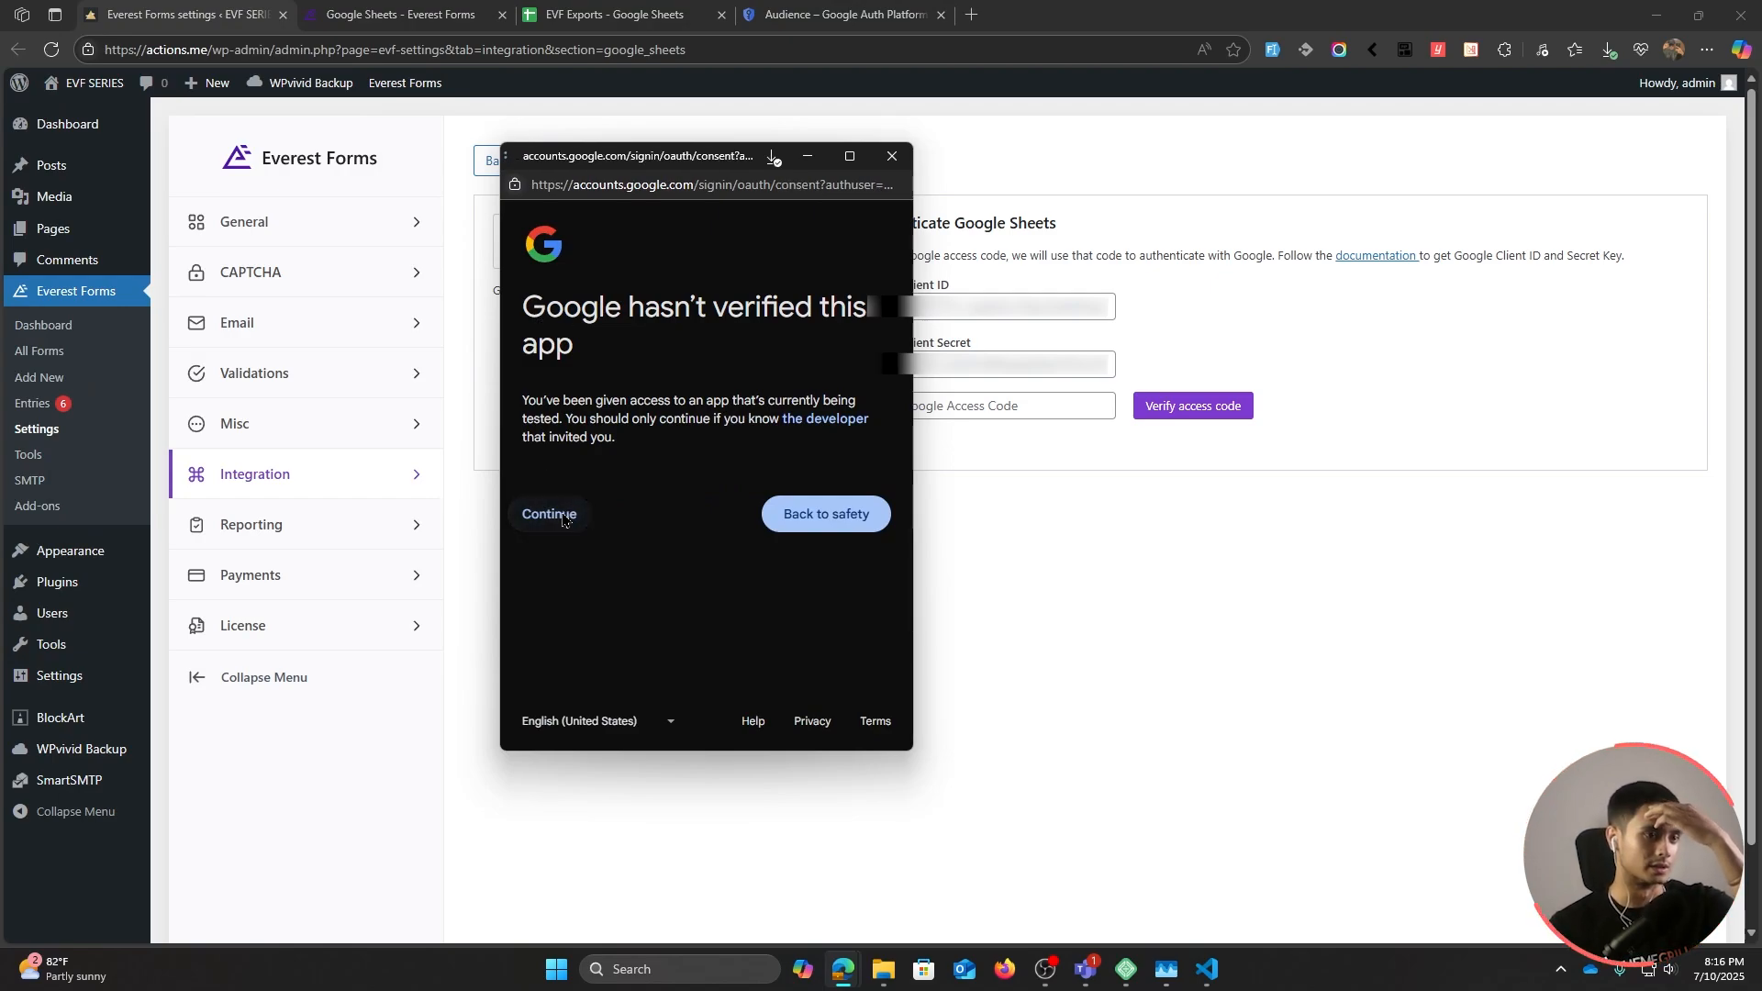
pyautogui.click(806, 657)
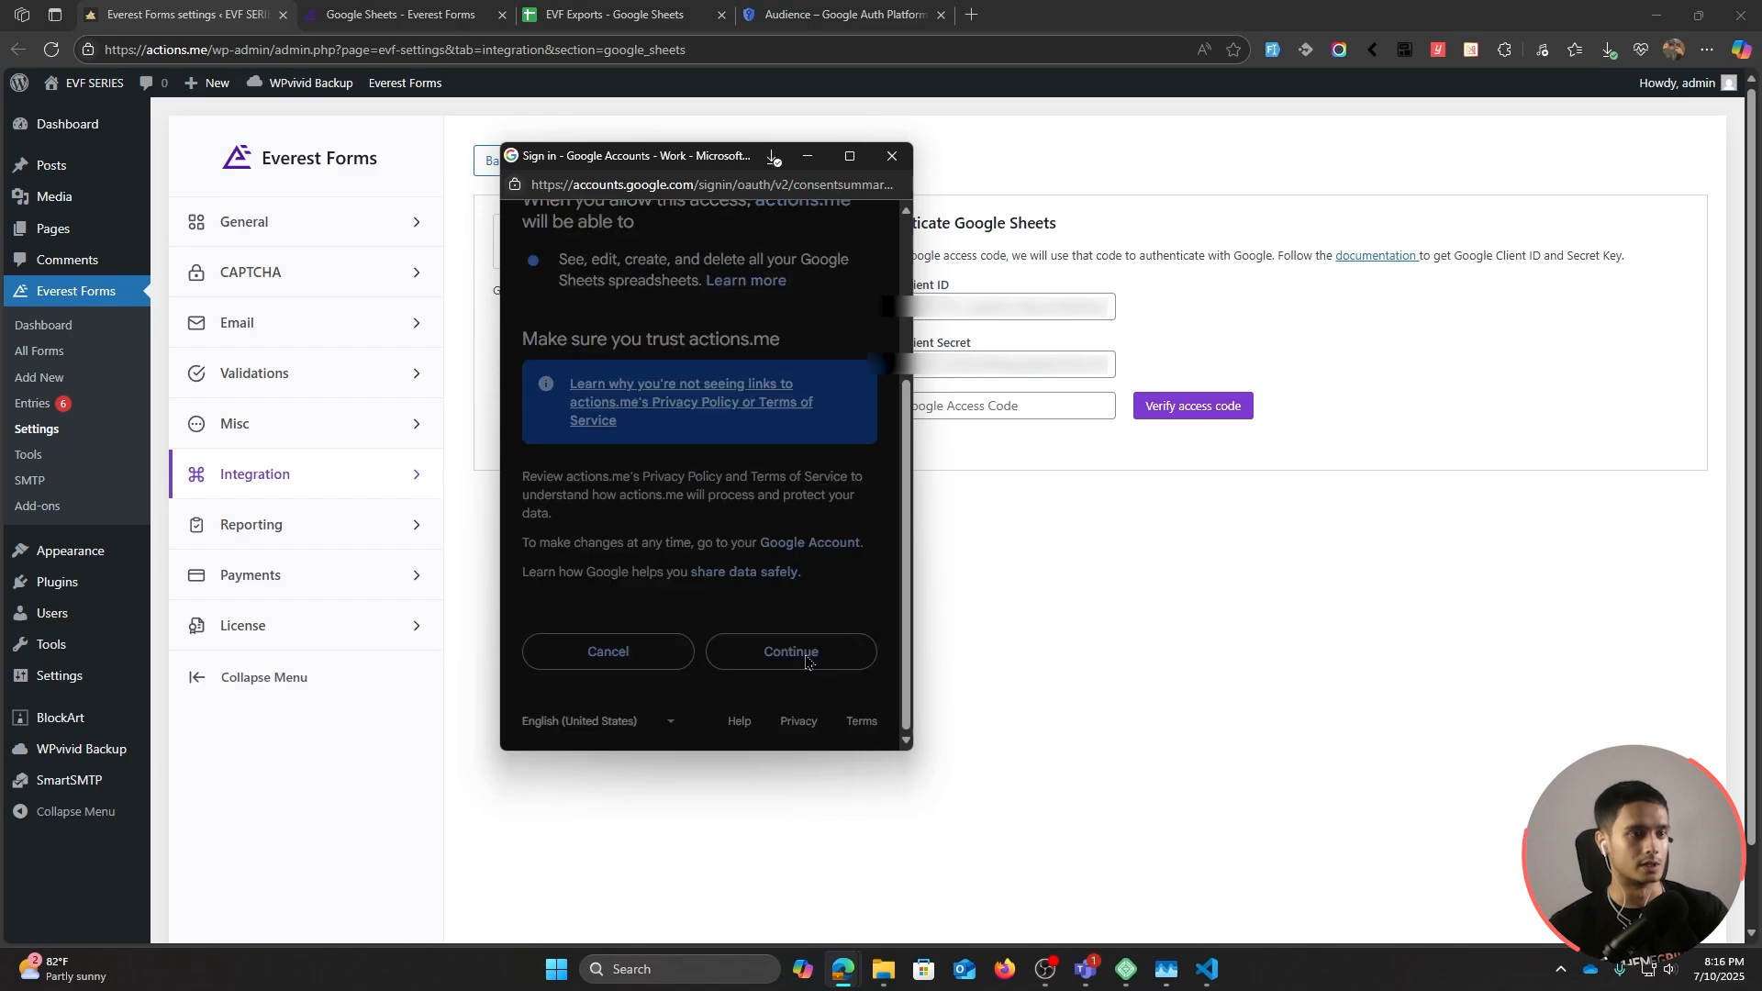
pyautogui.moveTo(547, 405); pyautogui.dragTo(988, 421)
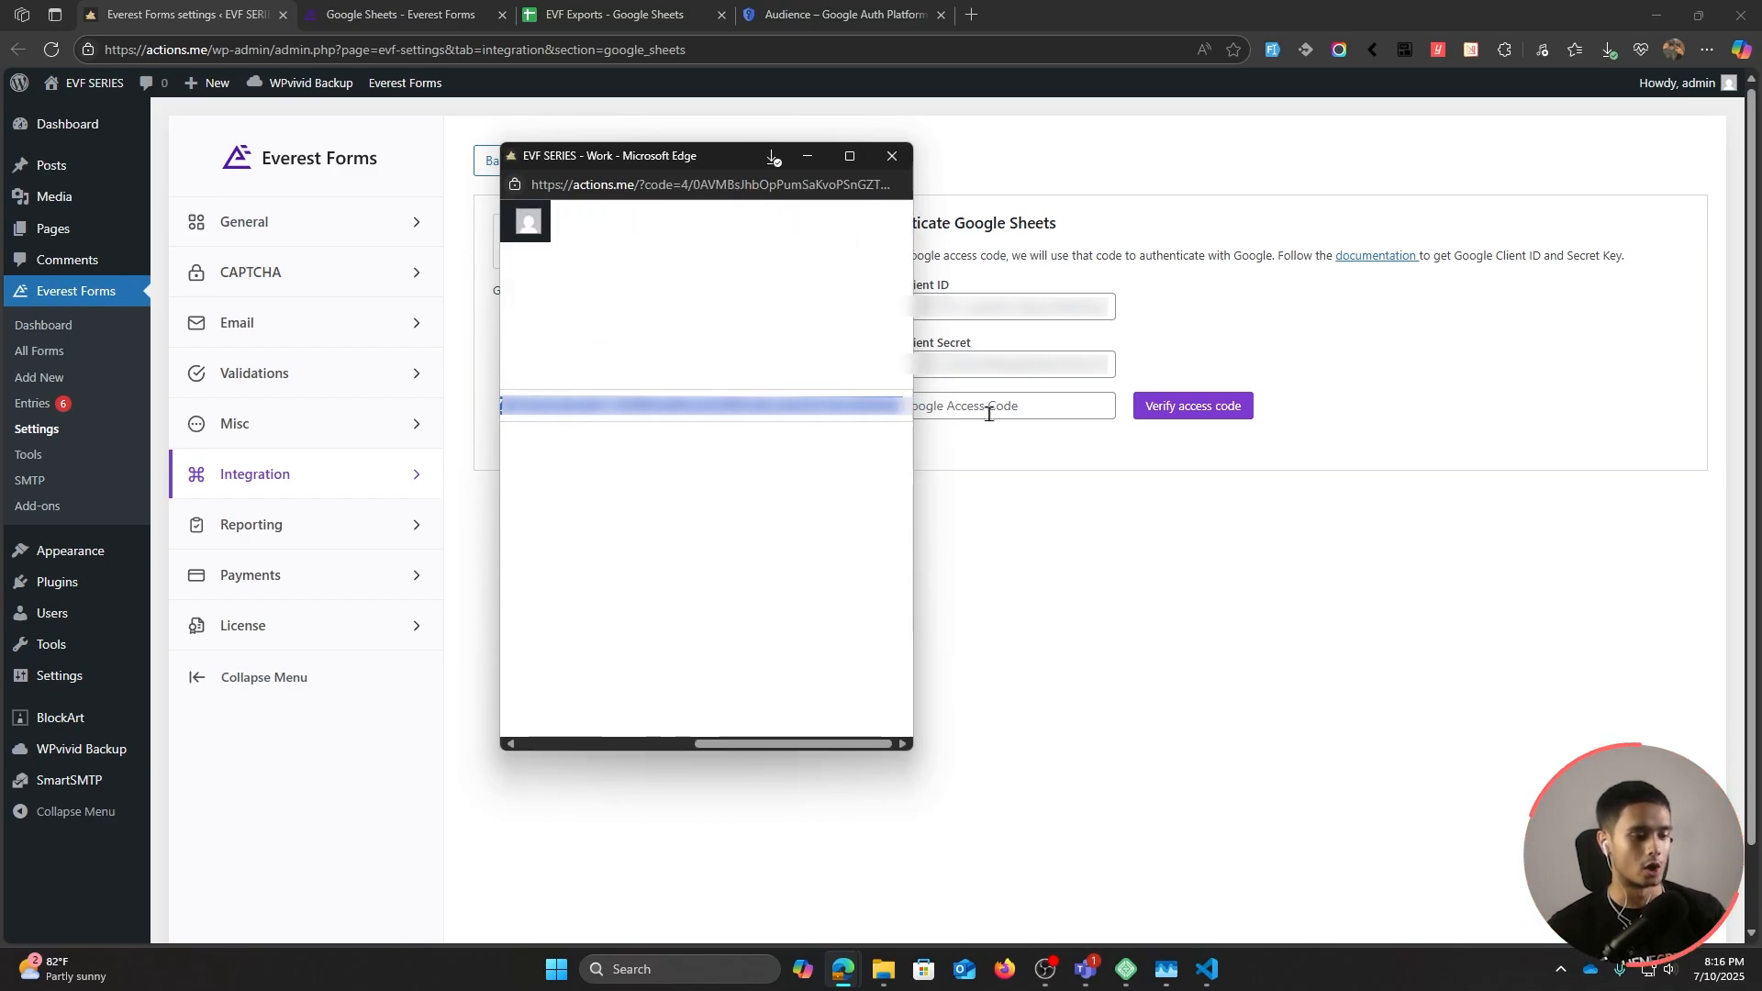
pyautogui.click(995, 412)
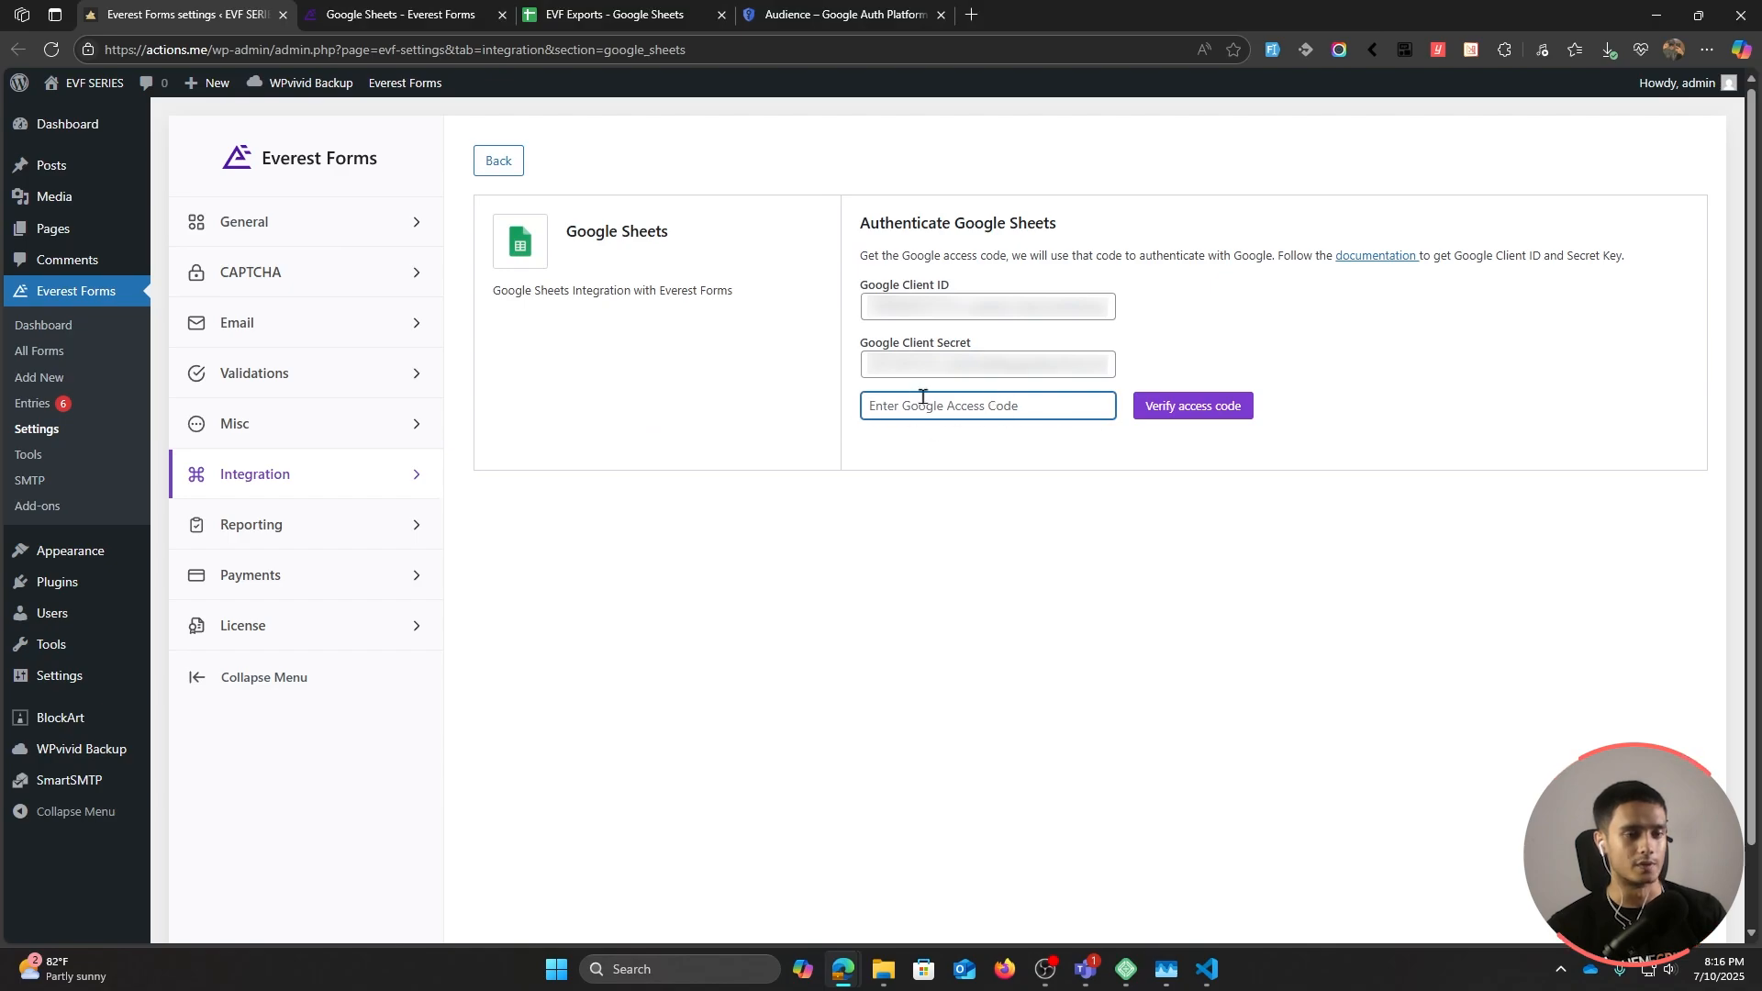
pyautogui.hotkey('ctrl', 'v')
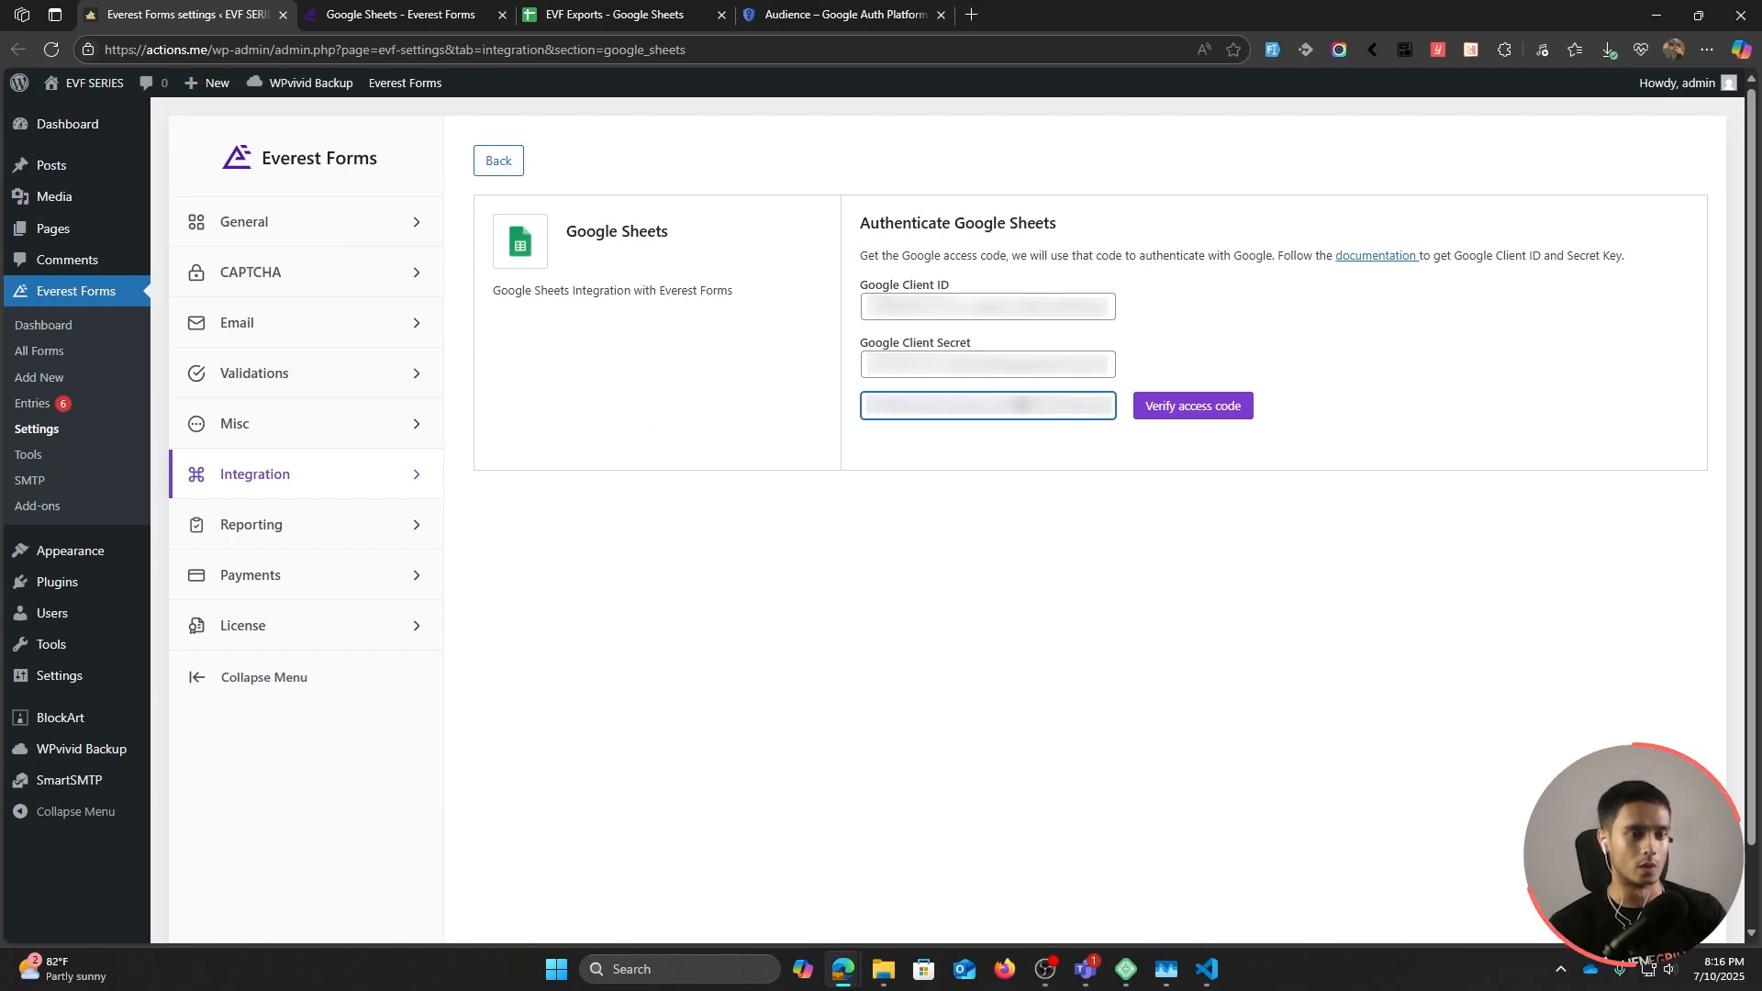
pyautogui.click(1184, 413)
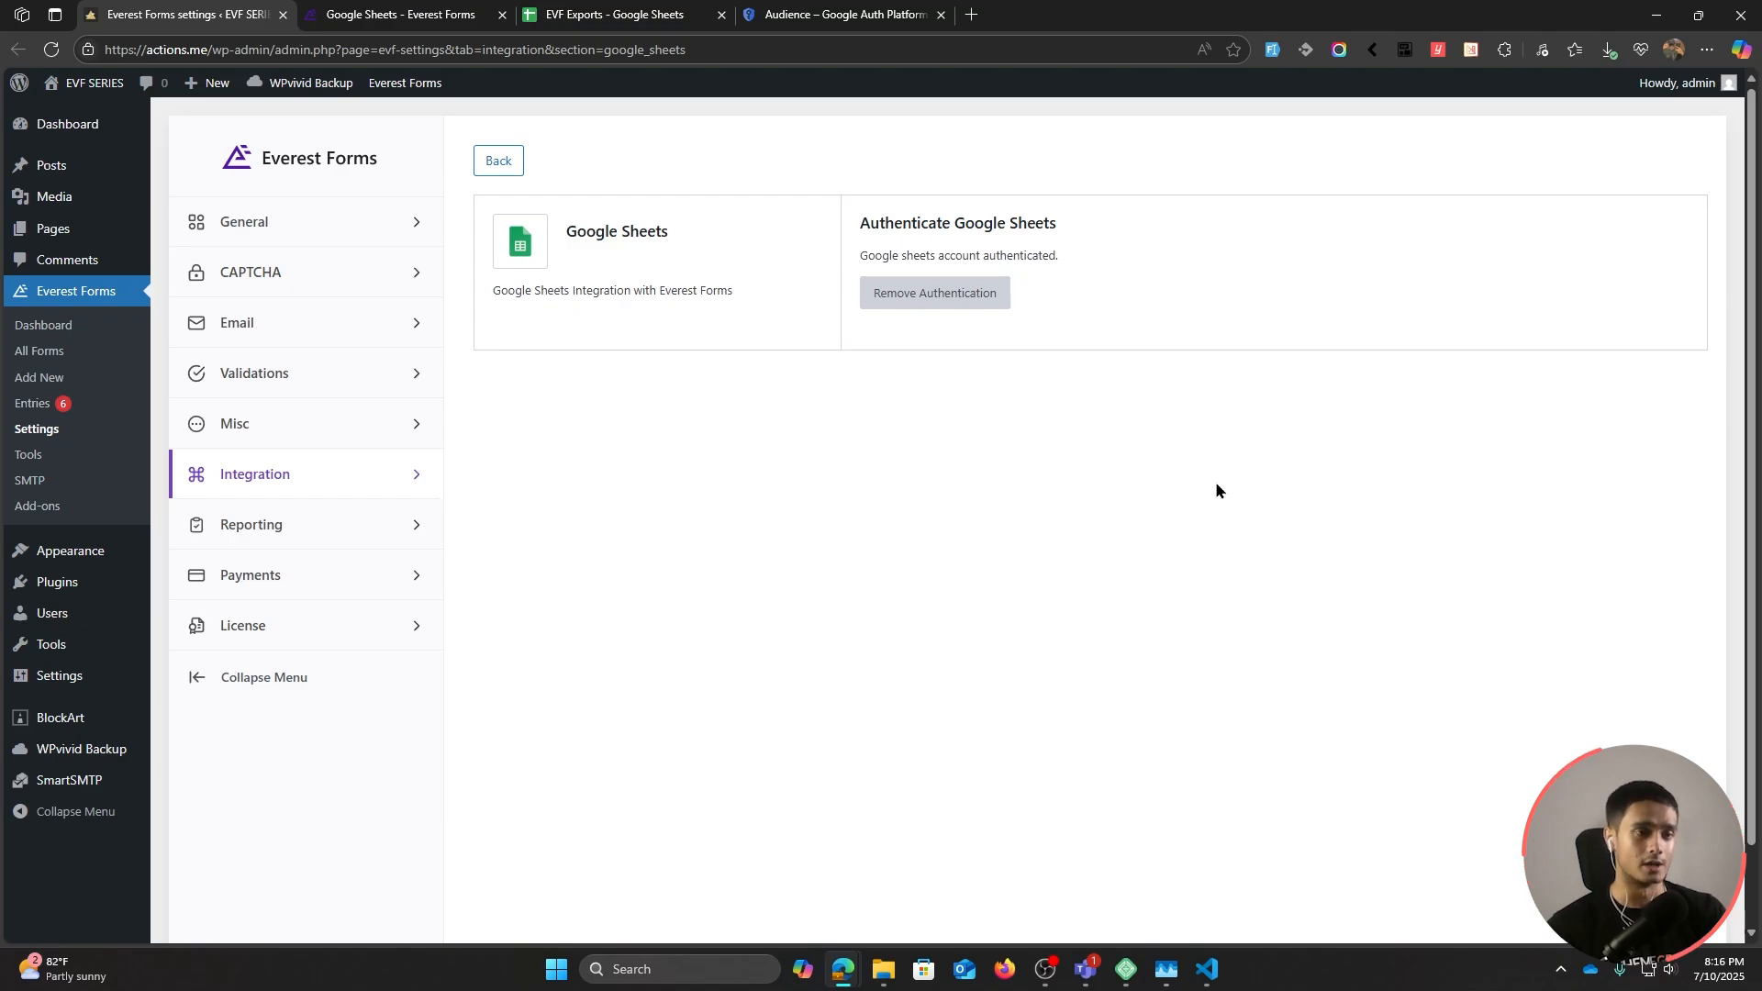
# Step: Add a new spreadsheet connection nicknamed Test in the form's Integrations
pyautogui.click(58, 357)
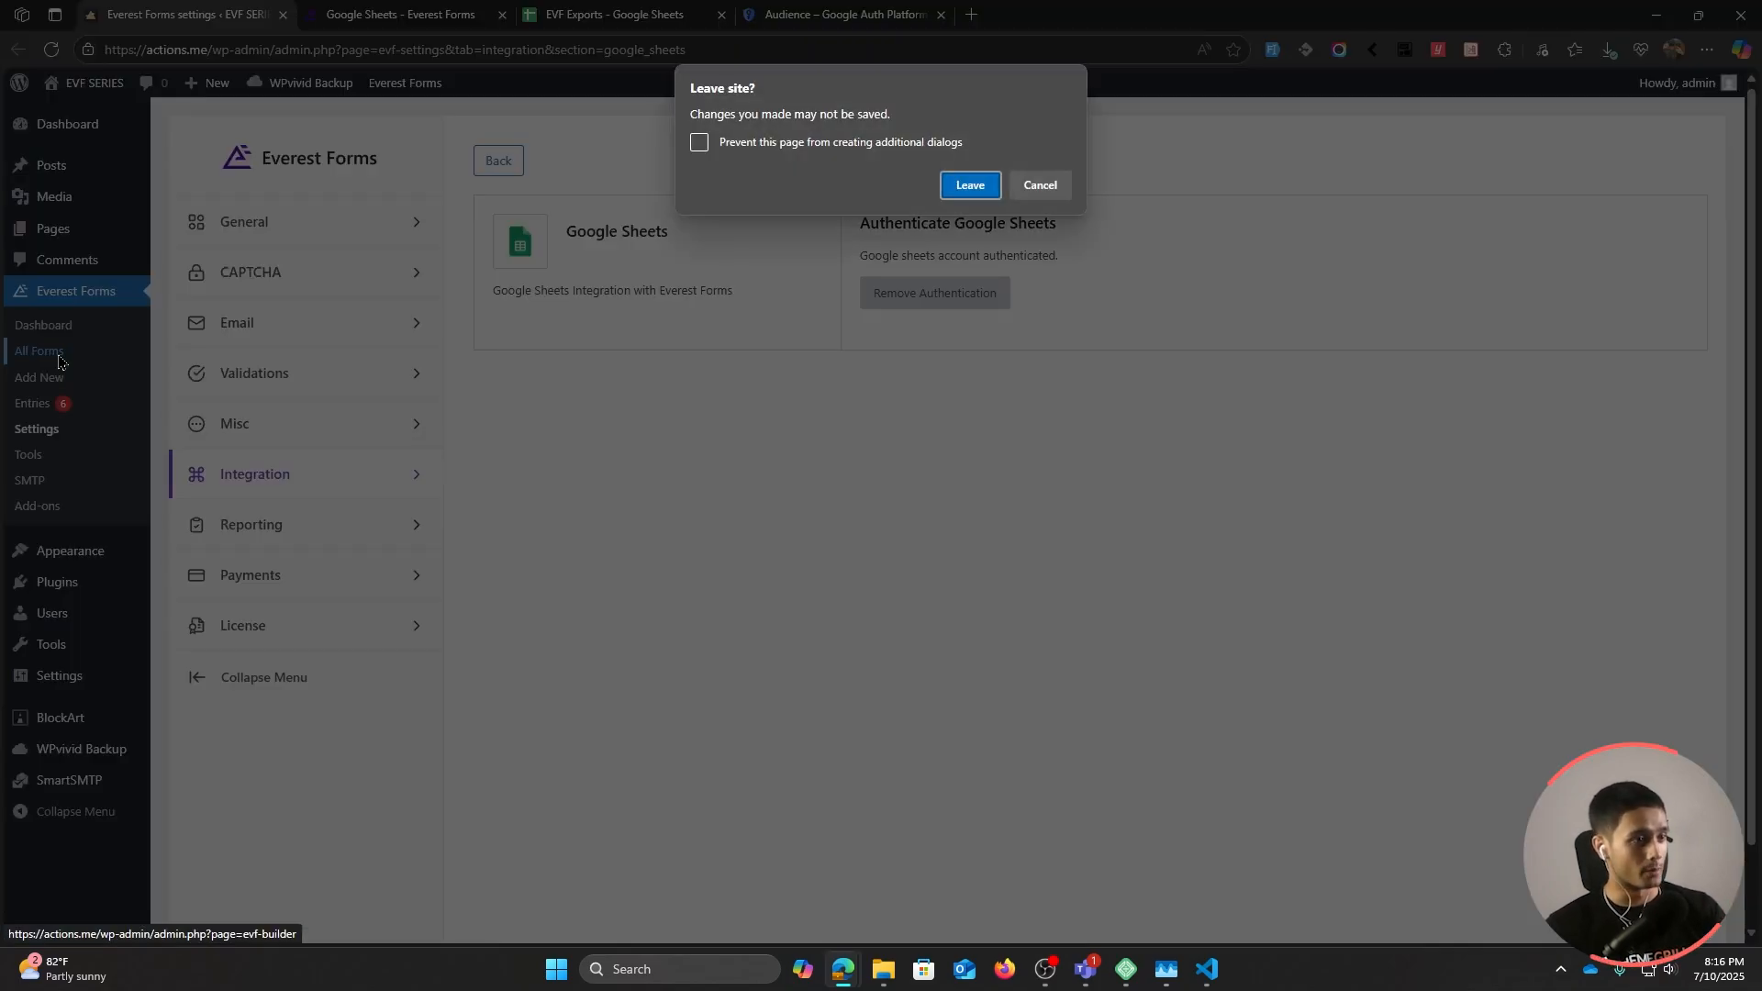
pyautogui.click(972, 186)
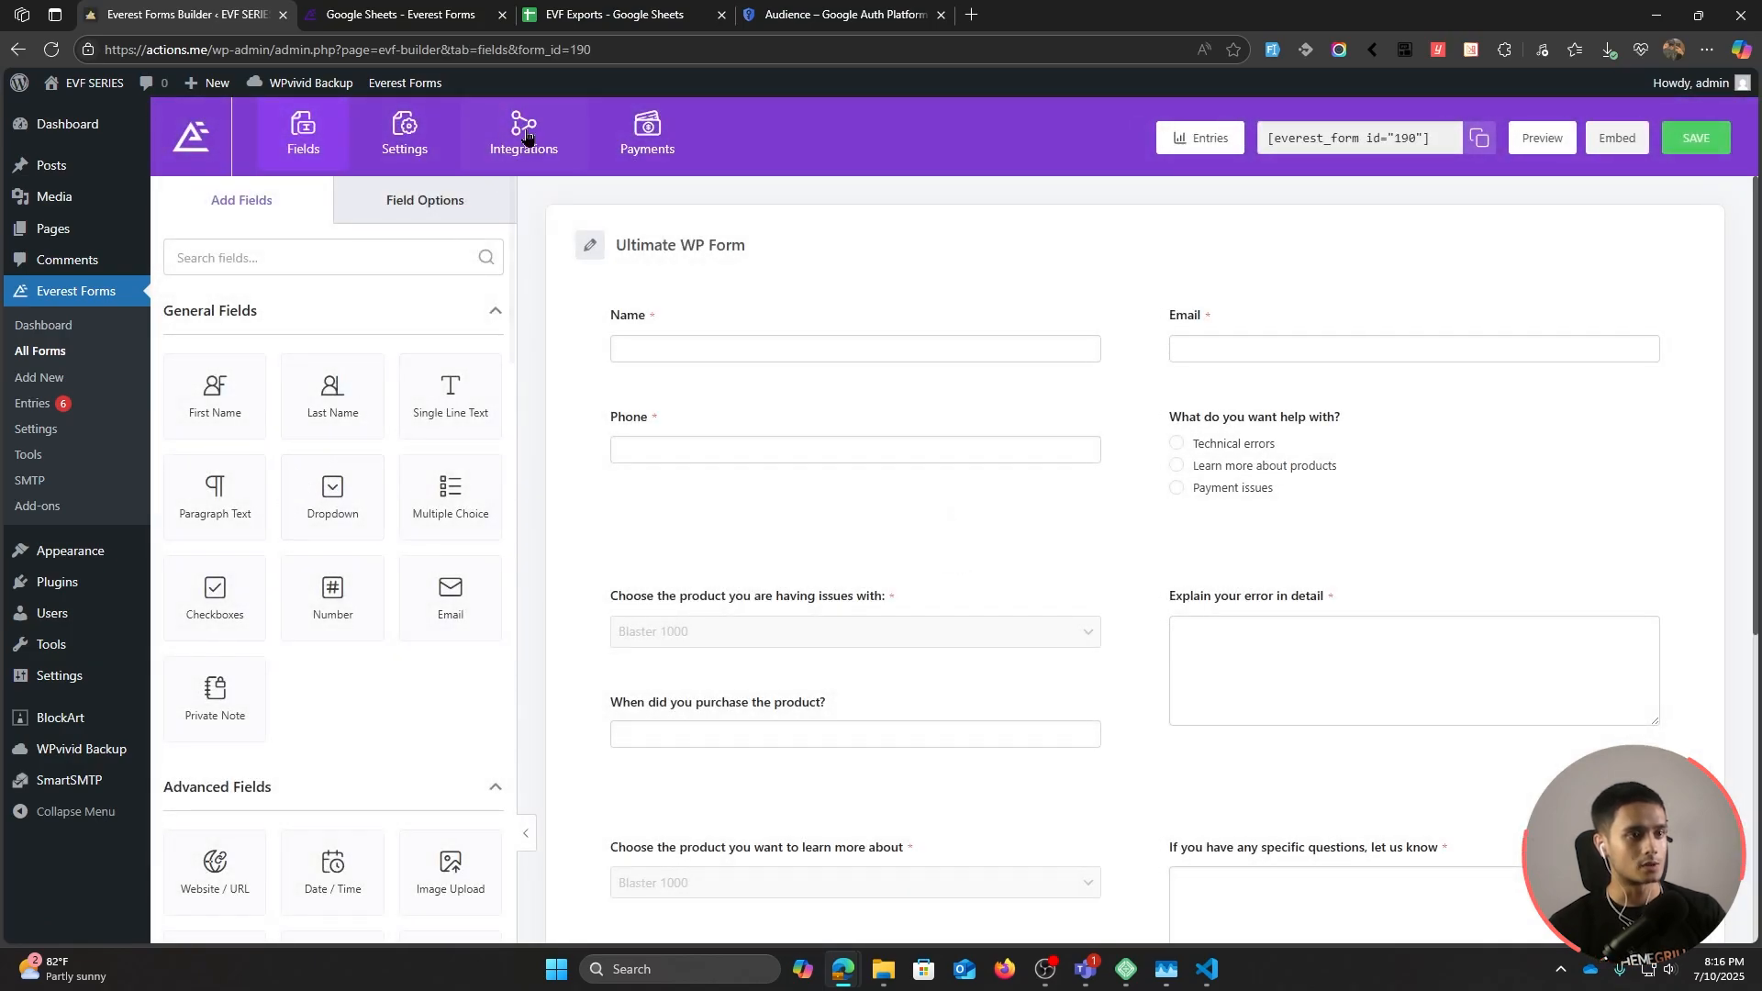
pyautogui.click(526, 136)
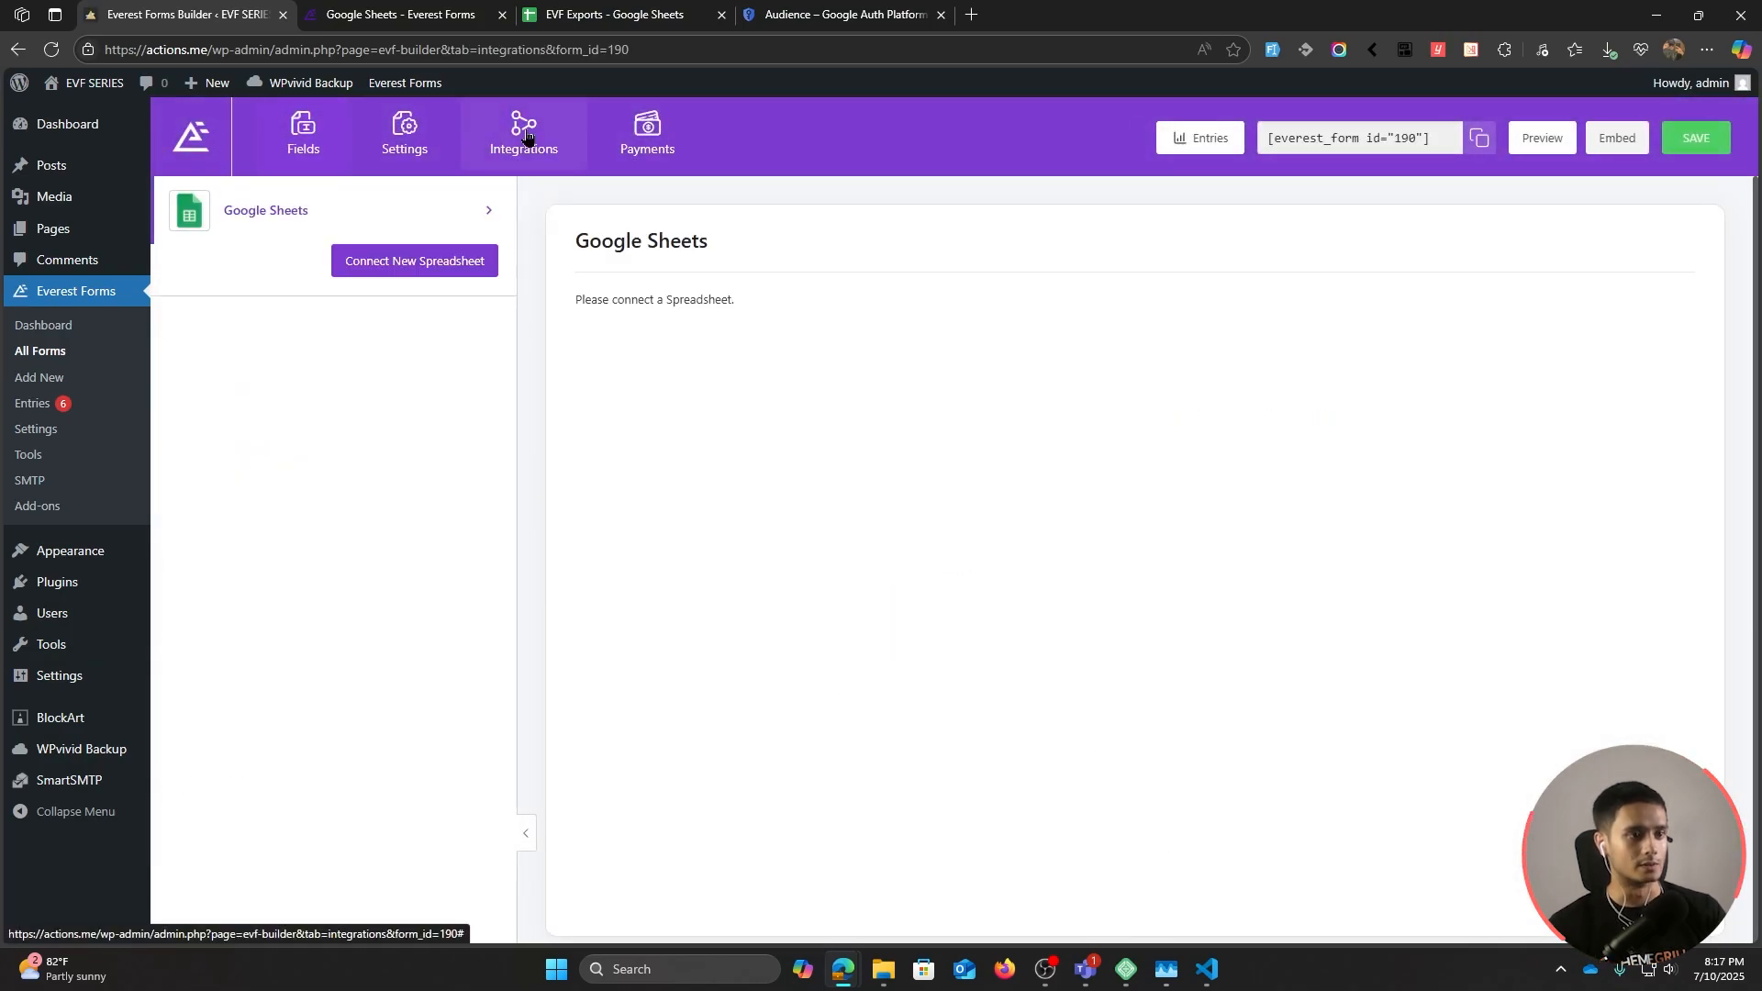
pyautogui.click(393, 277)
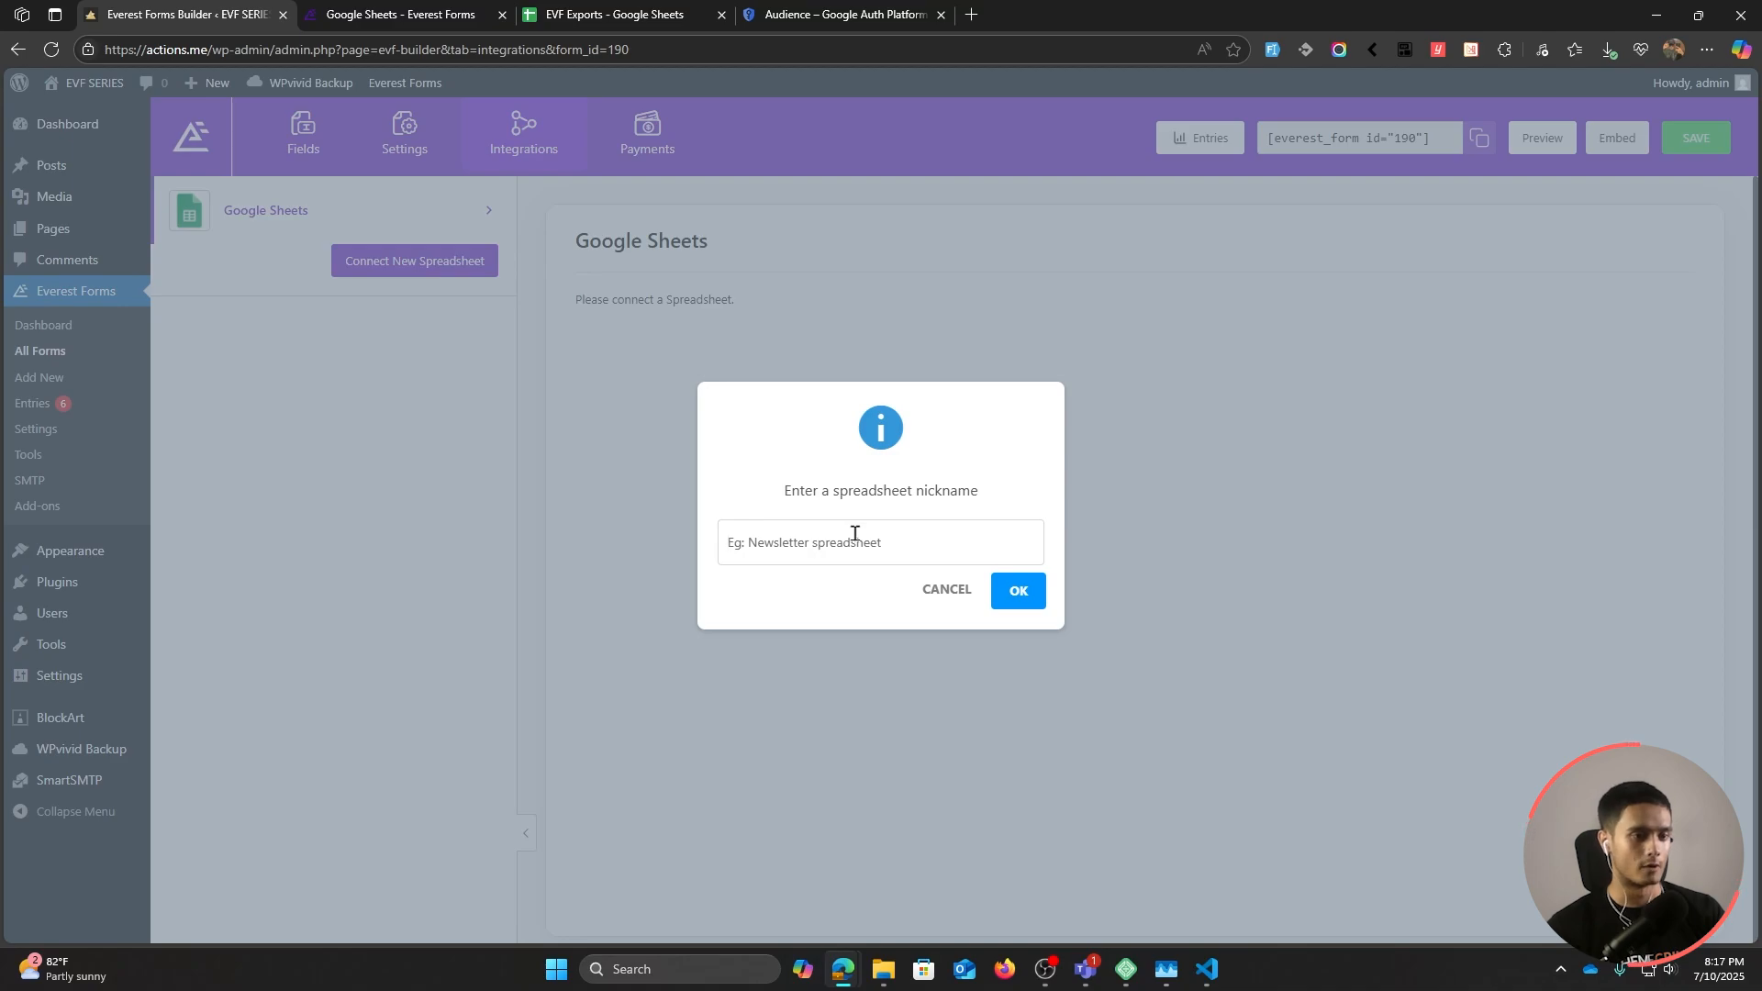
pyautogui.write('Test')
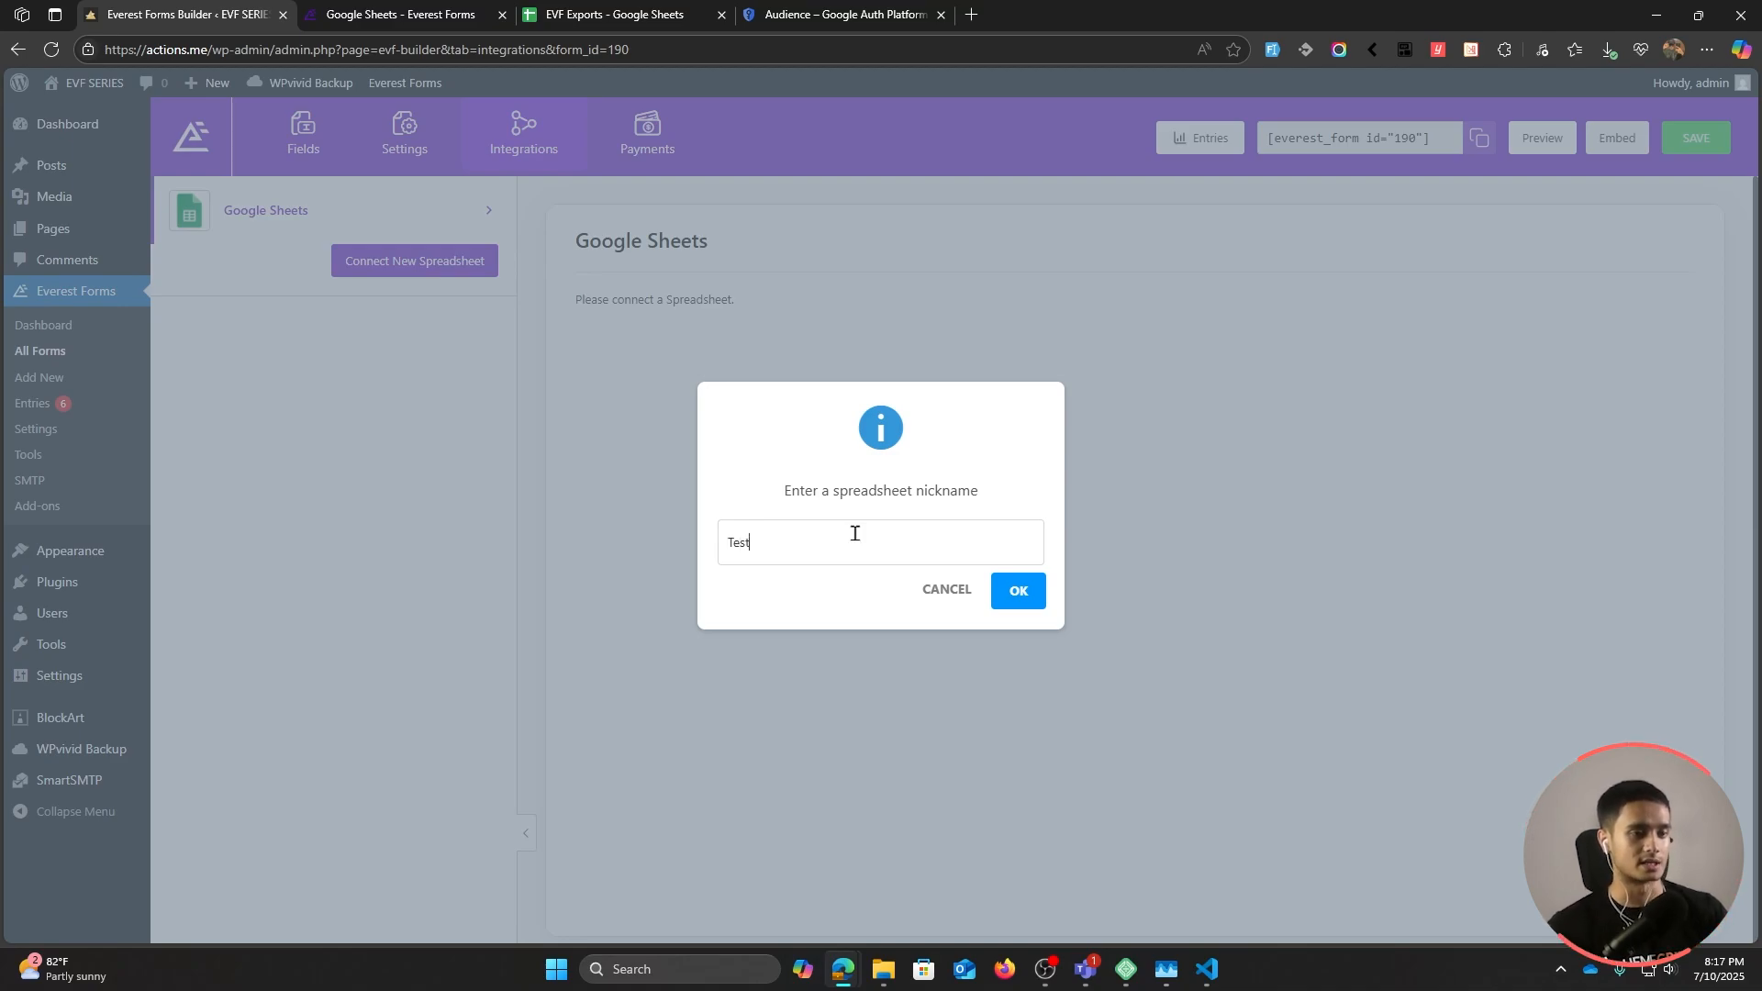
pyautogui.click(1035, 597)
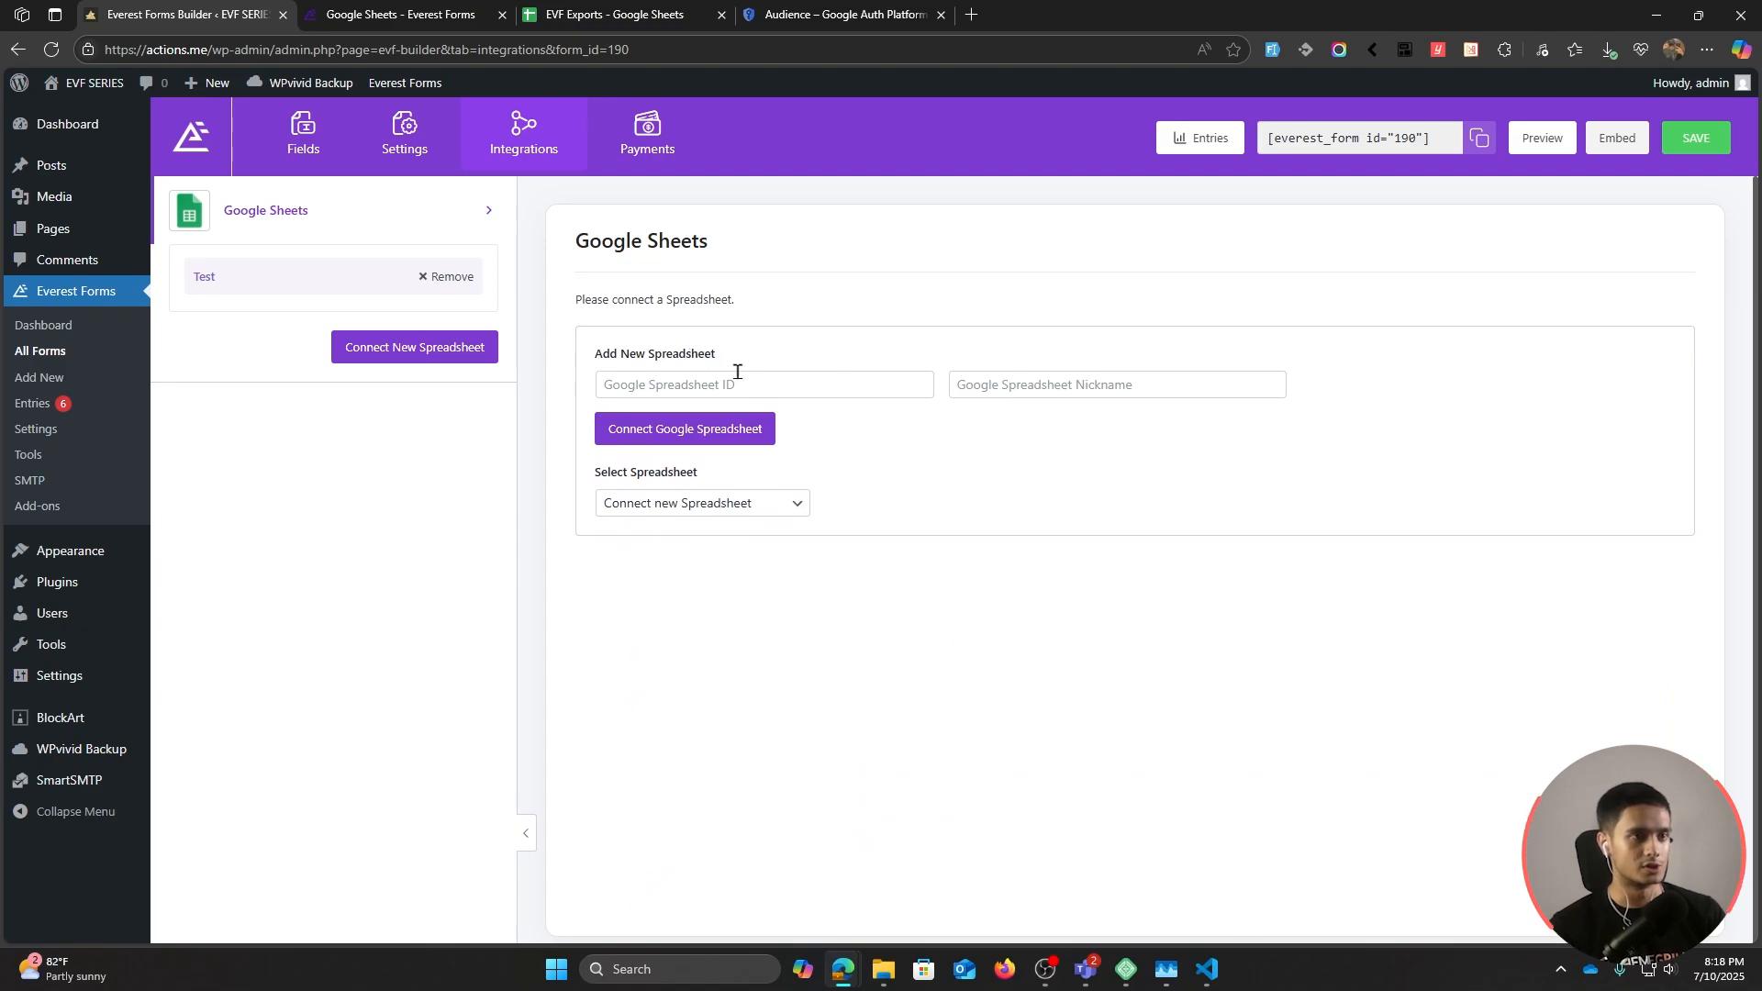
# Step: Copy the EVF Exports spreadsheet ID from the sheet's URL
pyautogui.click(675, 381)
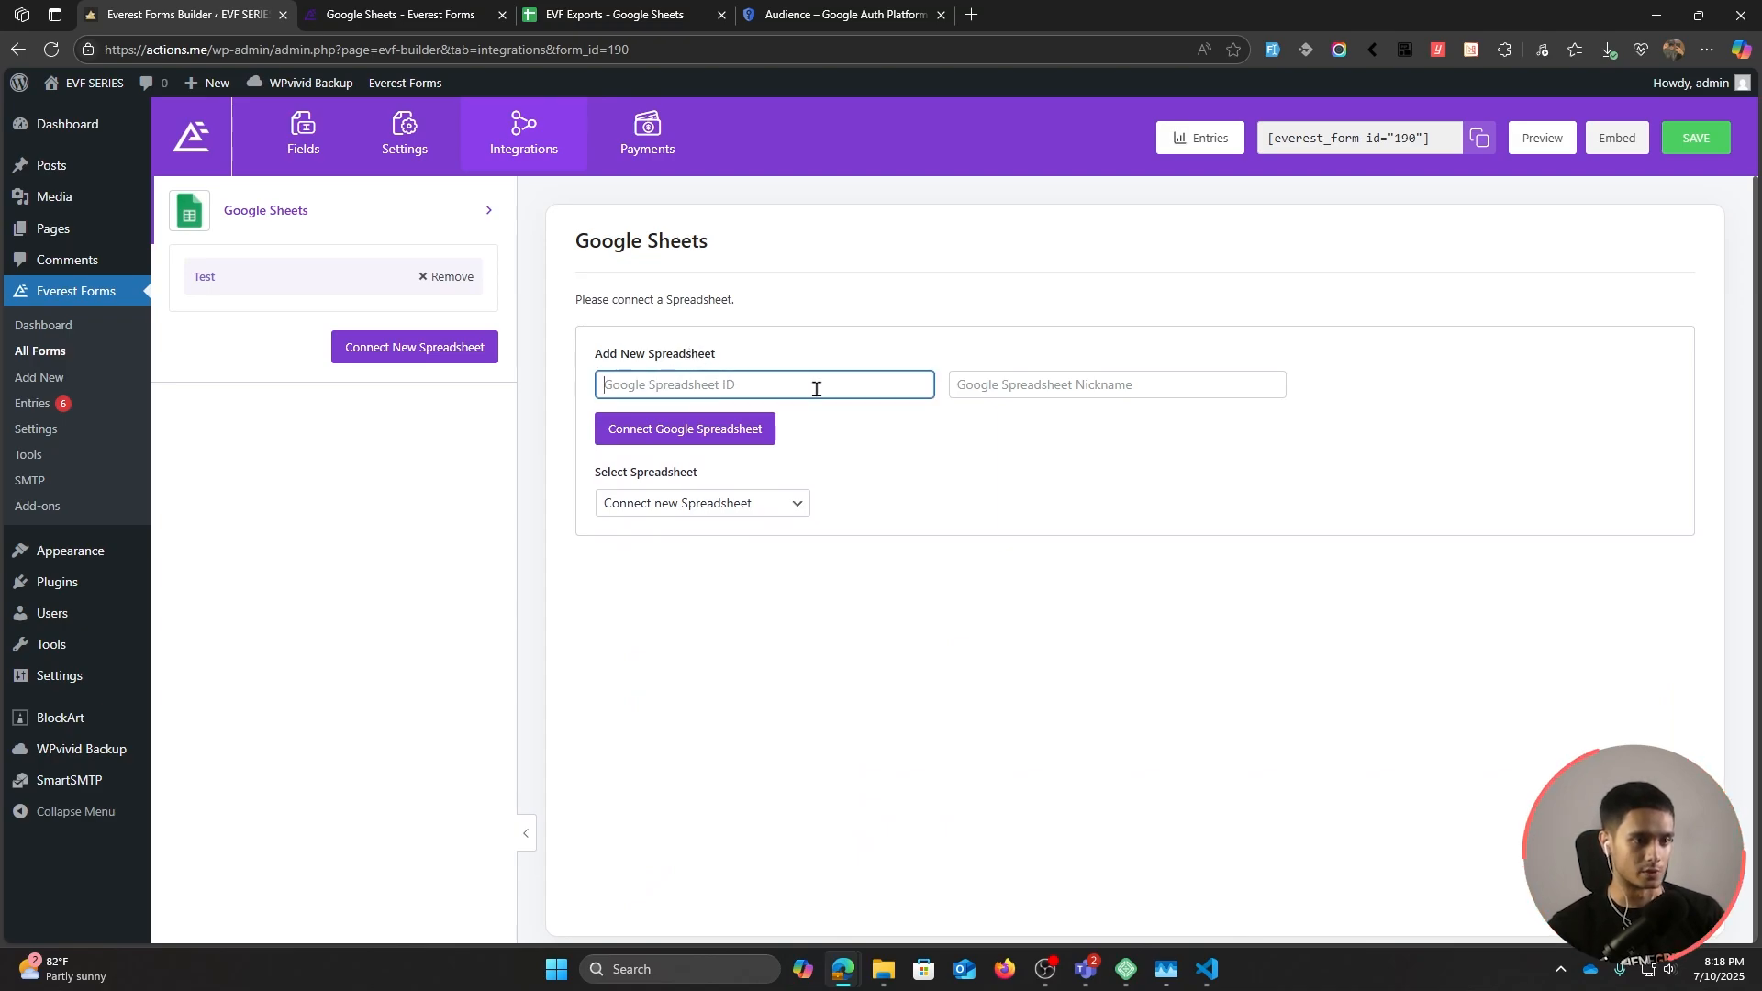
pyautogui.click(587, 15)
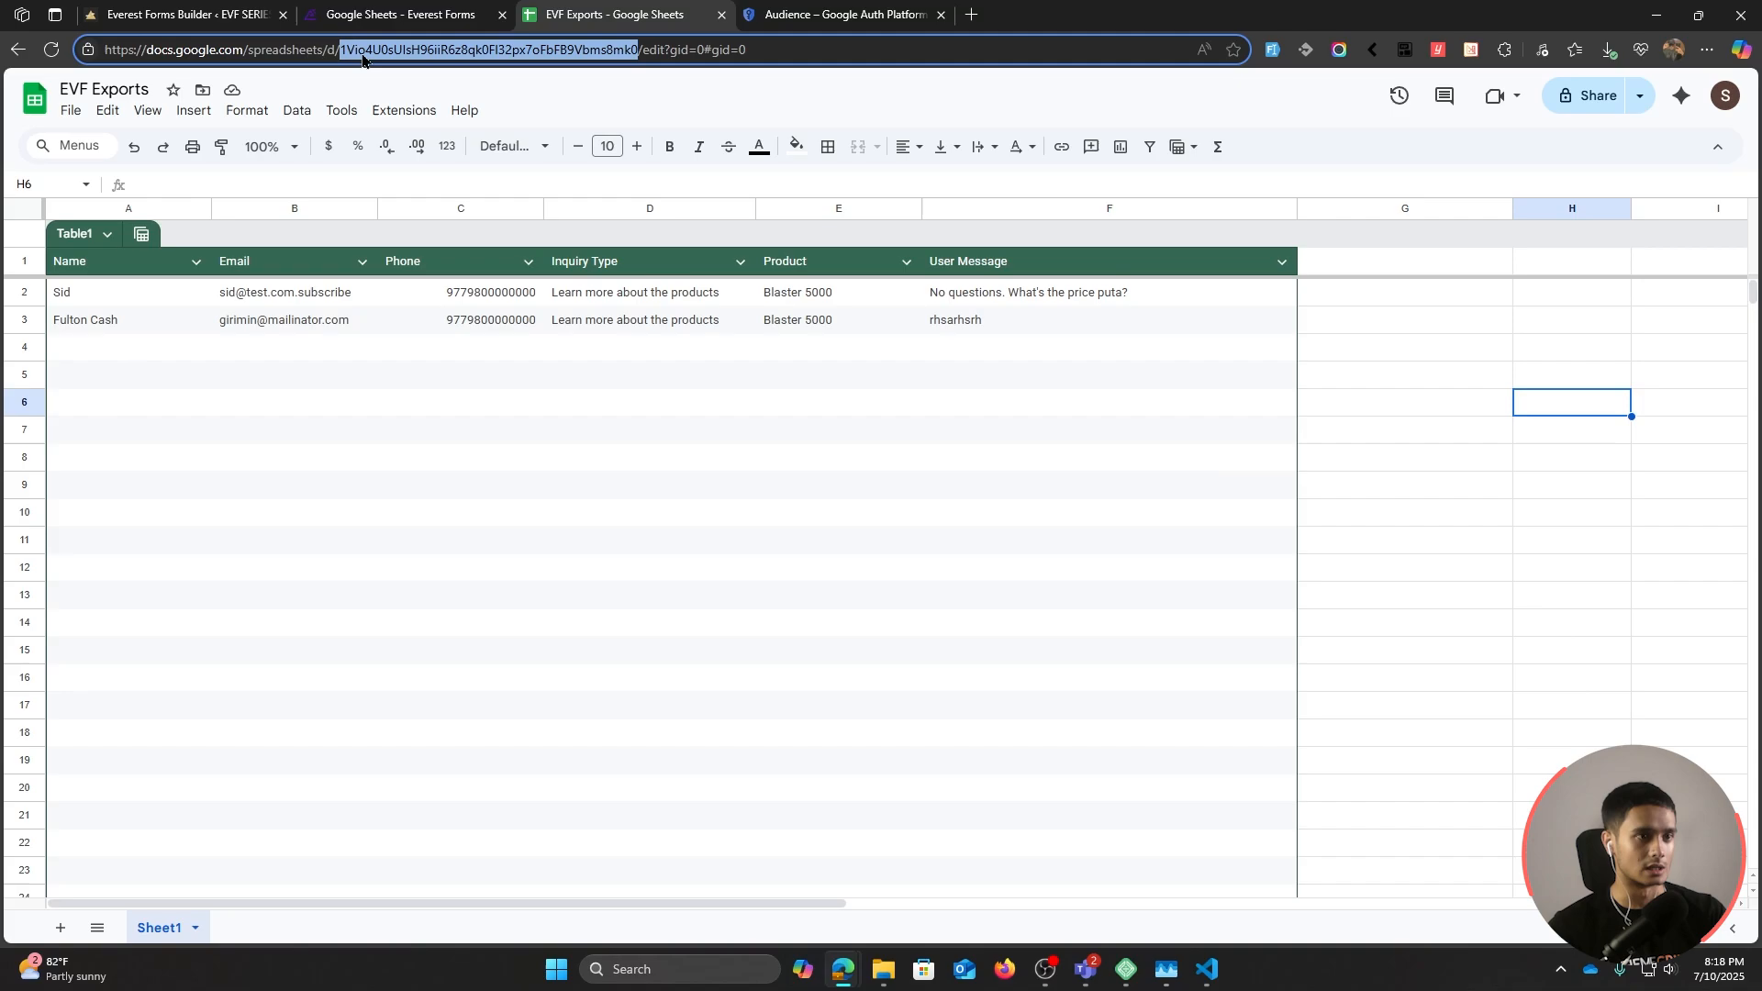
pyautogui.rightClick(409, 62)
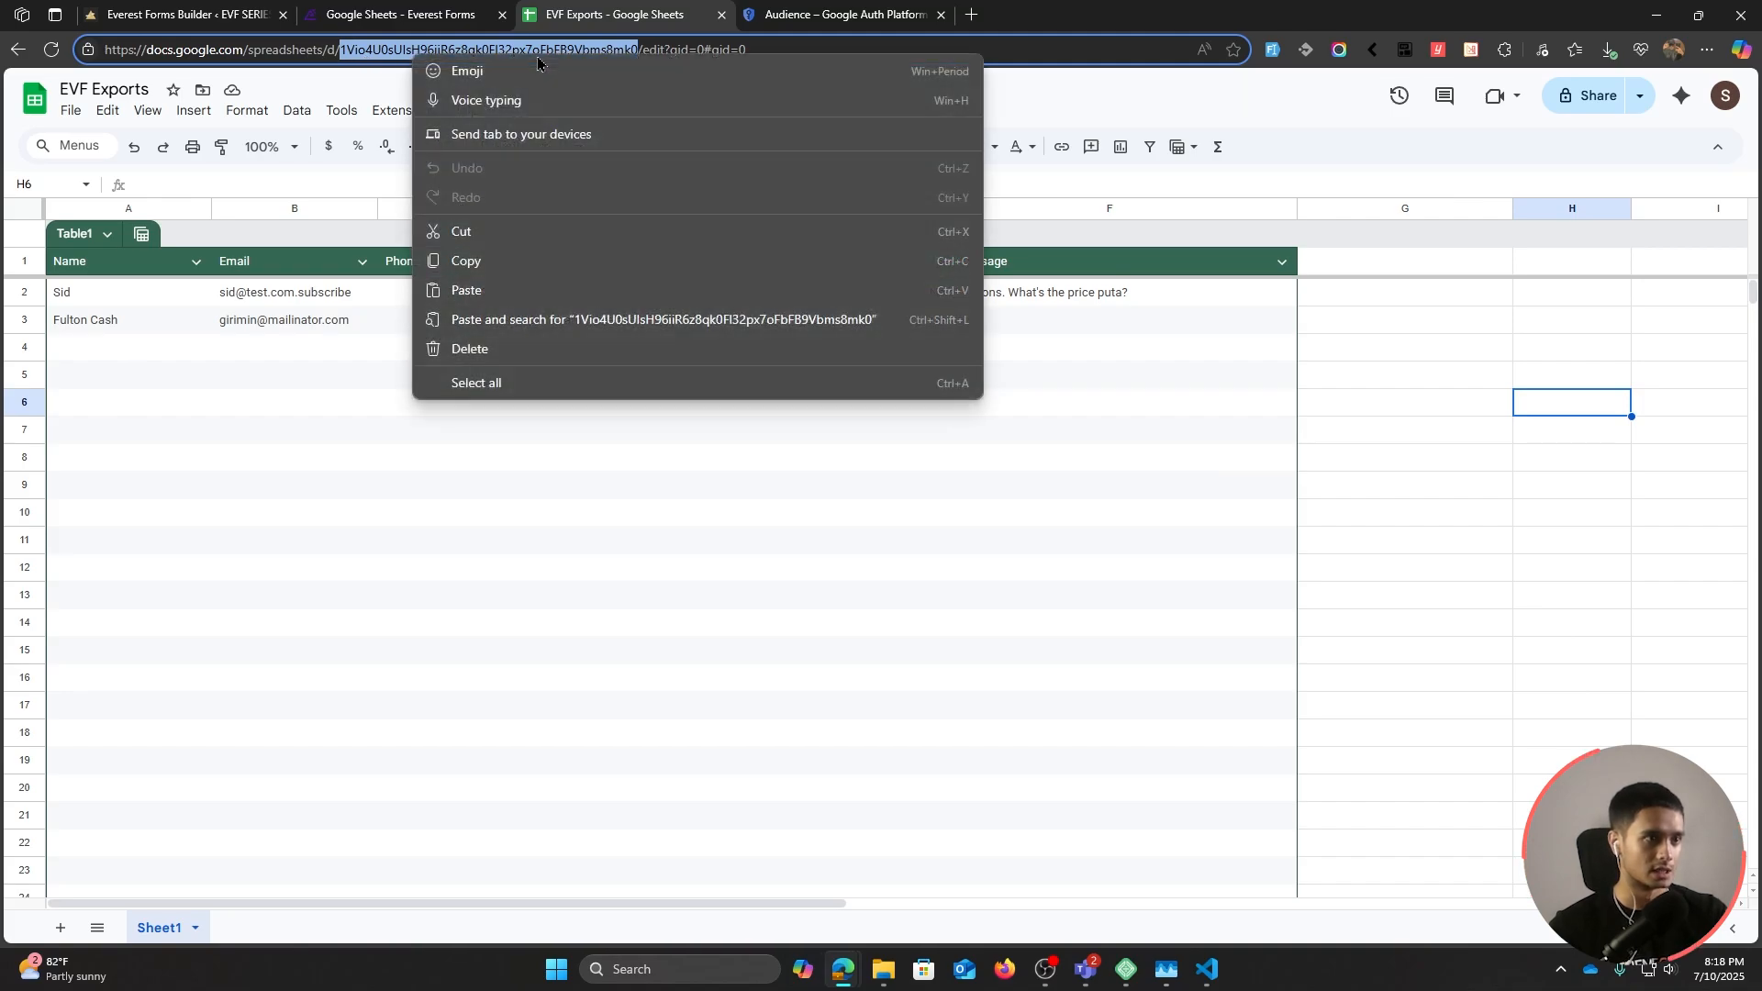
pyautogui.click(503, 262)
pyautogui.click(175, 15)
# Step: Paste the spreadsheet ID, nickname it EVF Form Export, and connect the spreadsheet
pyautogui.hotkey('ctrl', 'v')
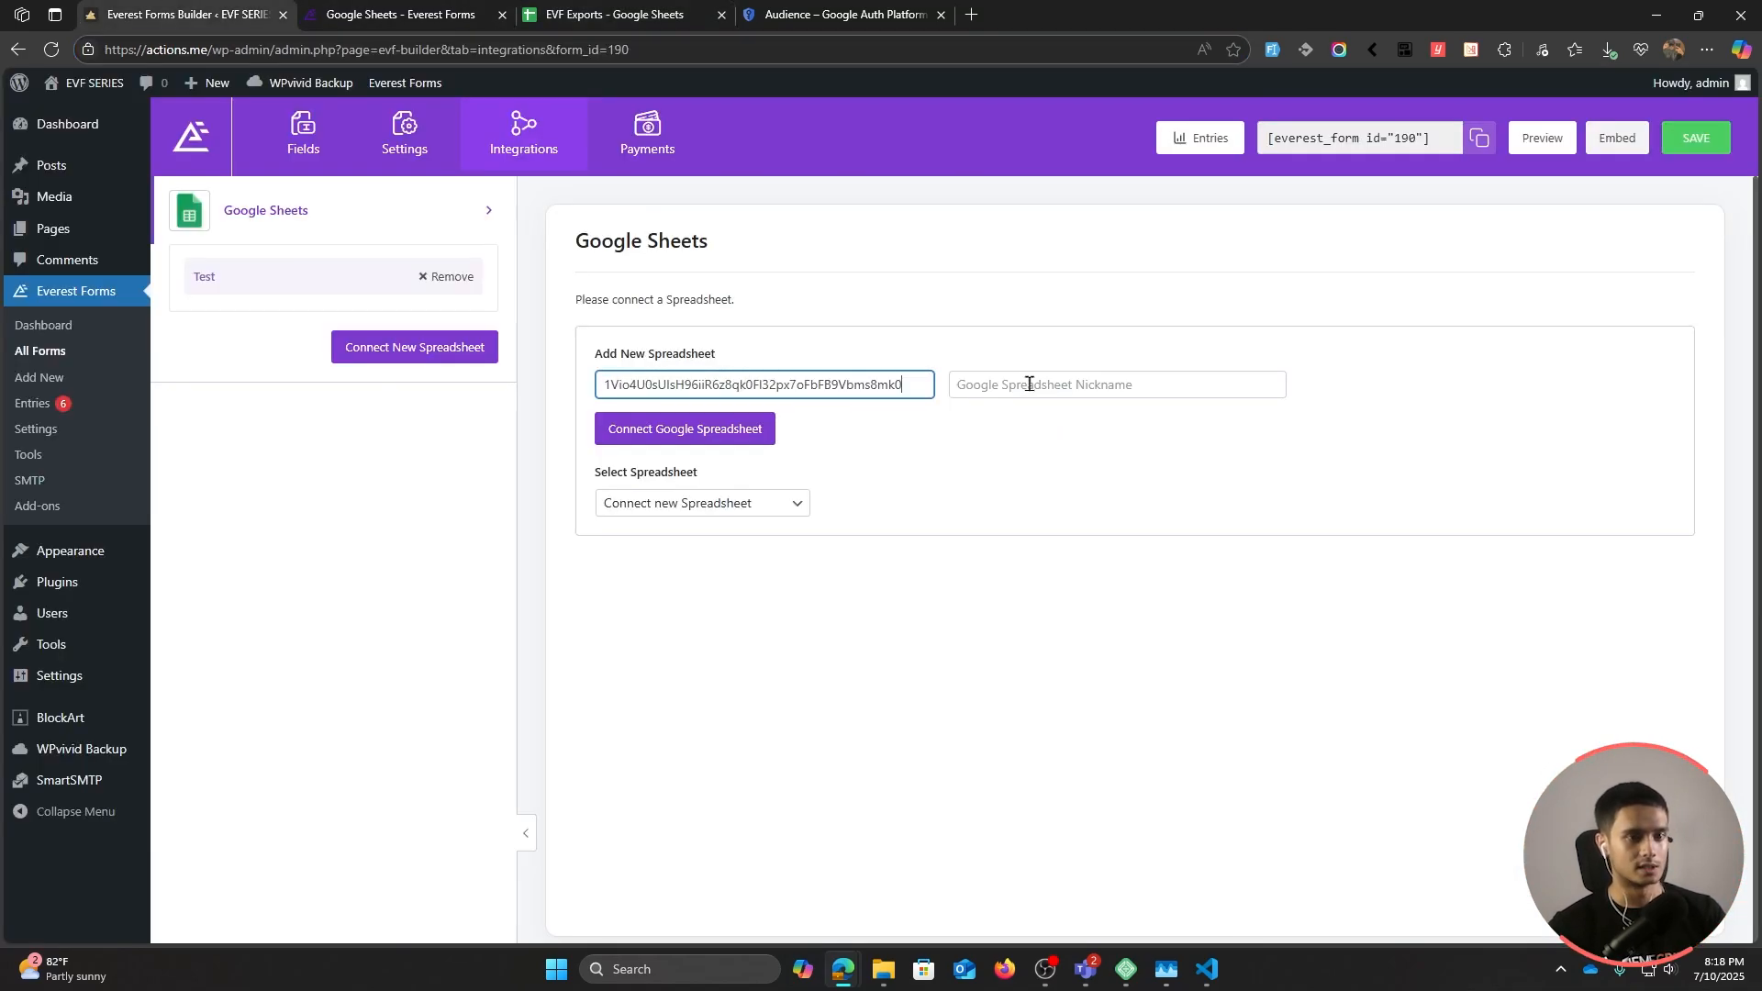
pyautogui.click(1028, 382)
pyautogui.write('EVF Form Export')
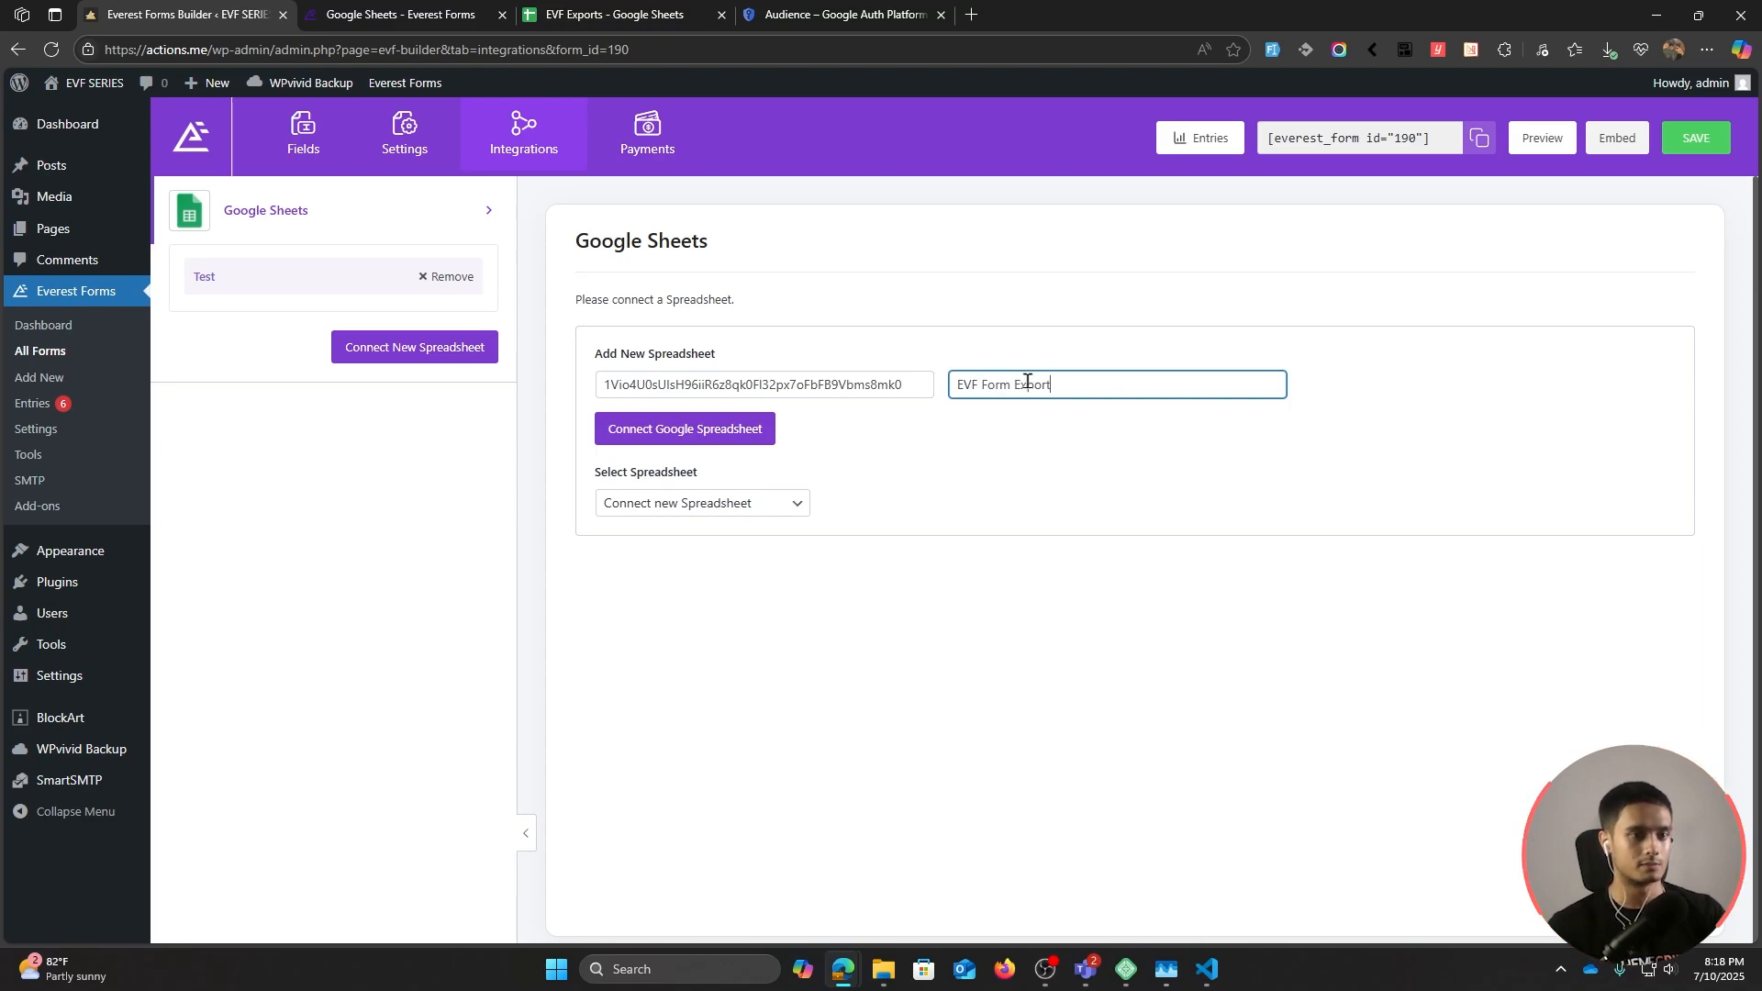
pyautogui.click(681, 431)
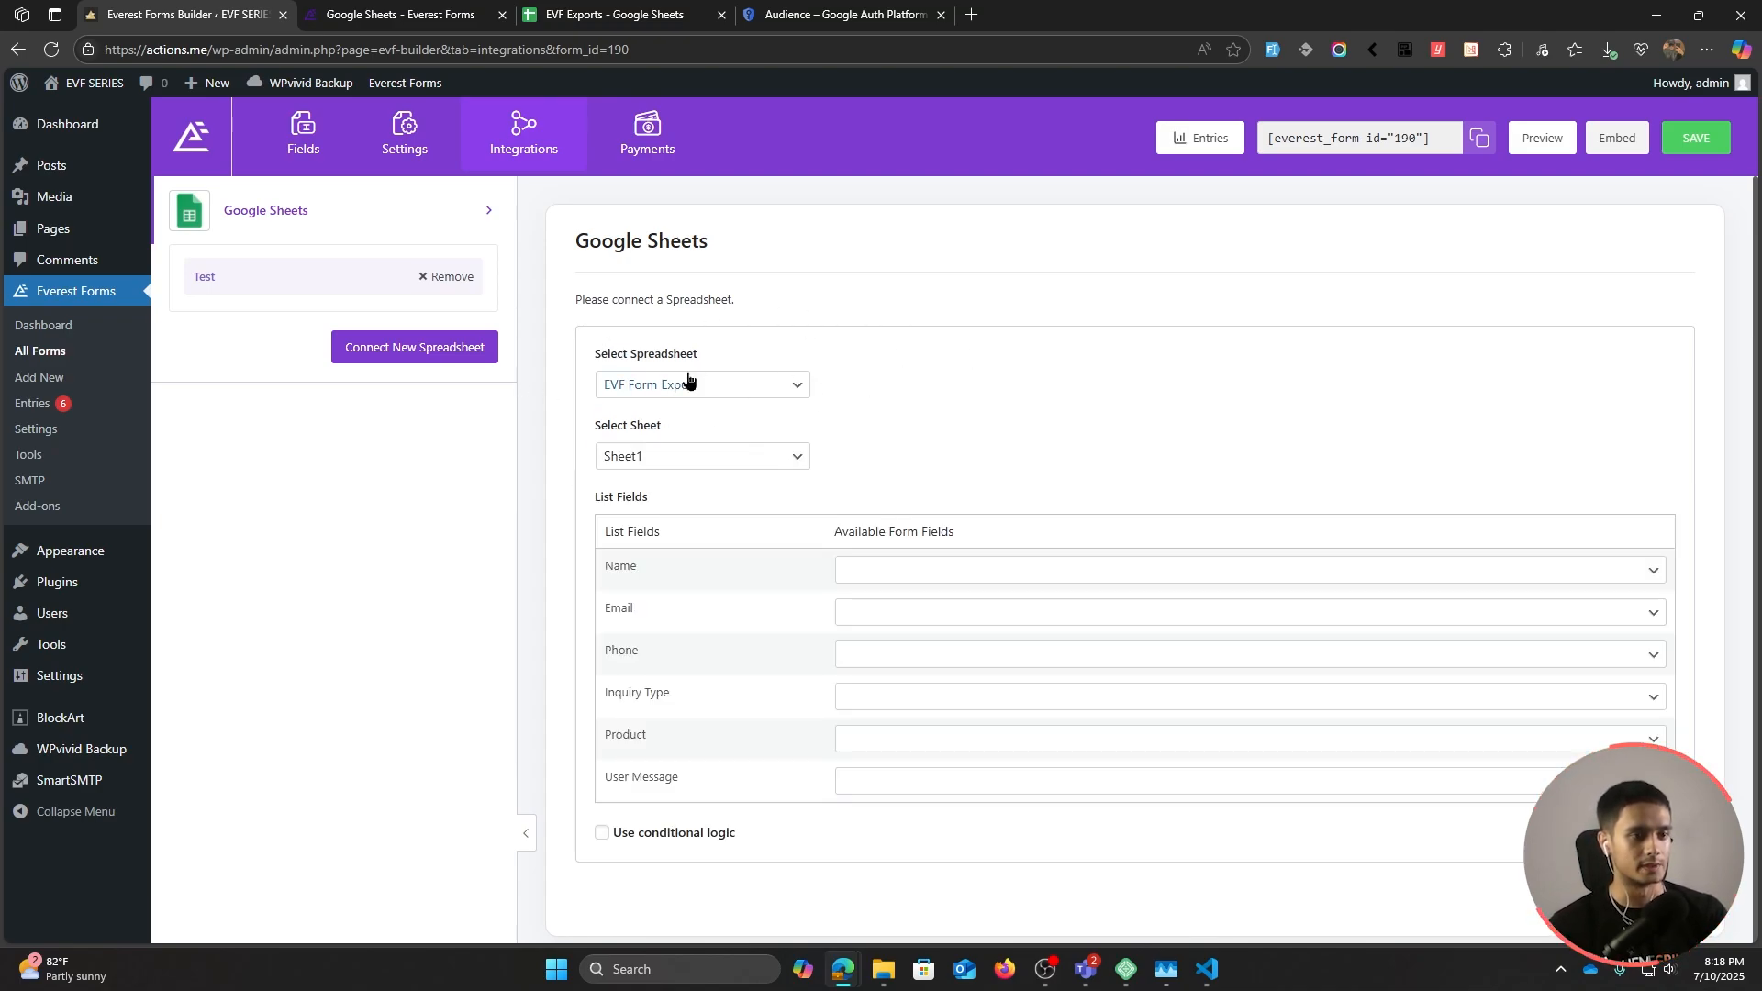
# Step: Compare the listed Sheet1 columns with the spreadsheet's header row
pyautogui.scroll(-1, 973, 363)
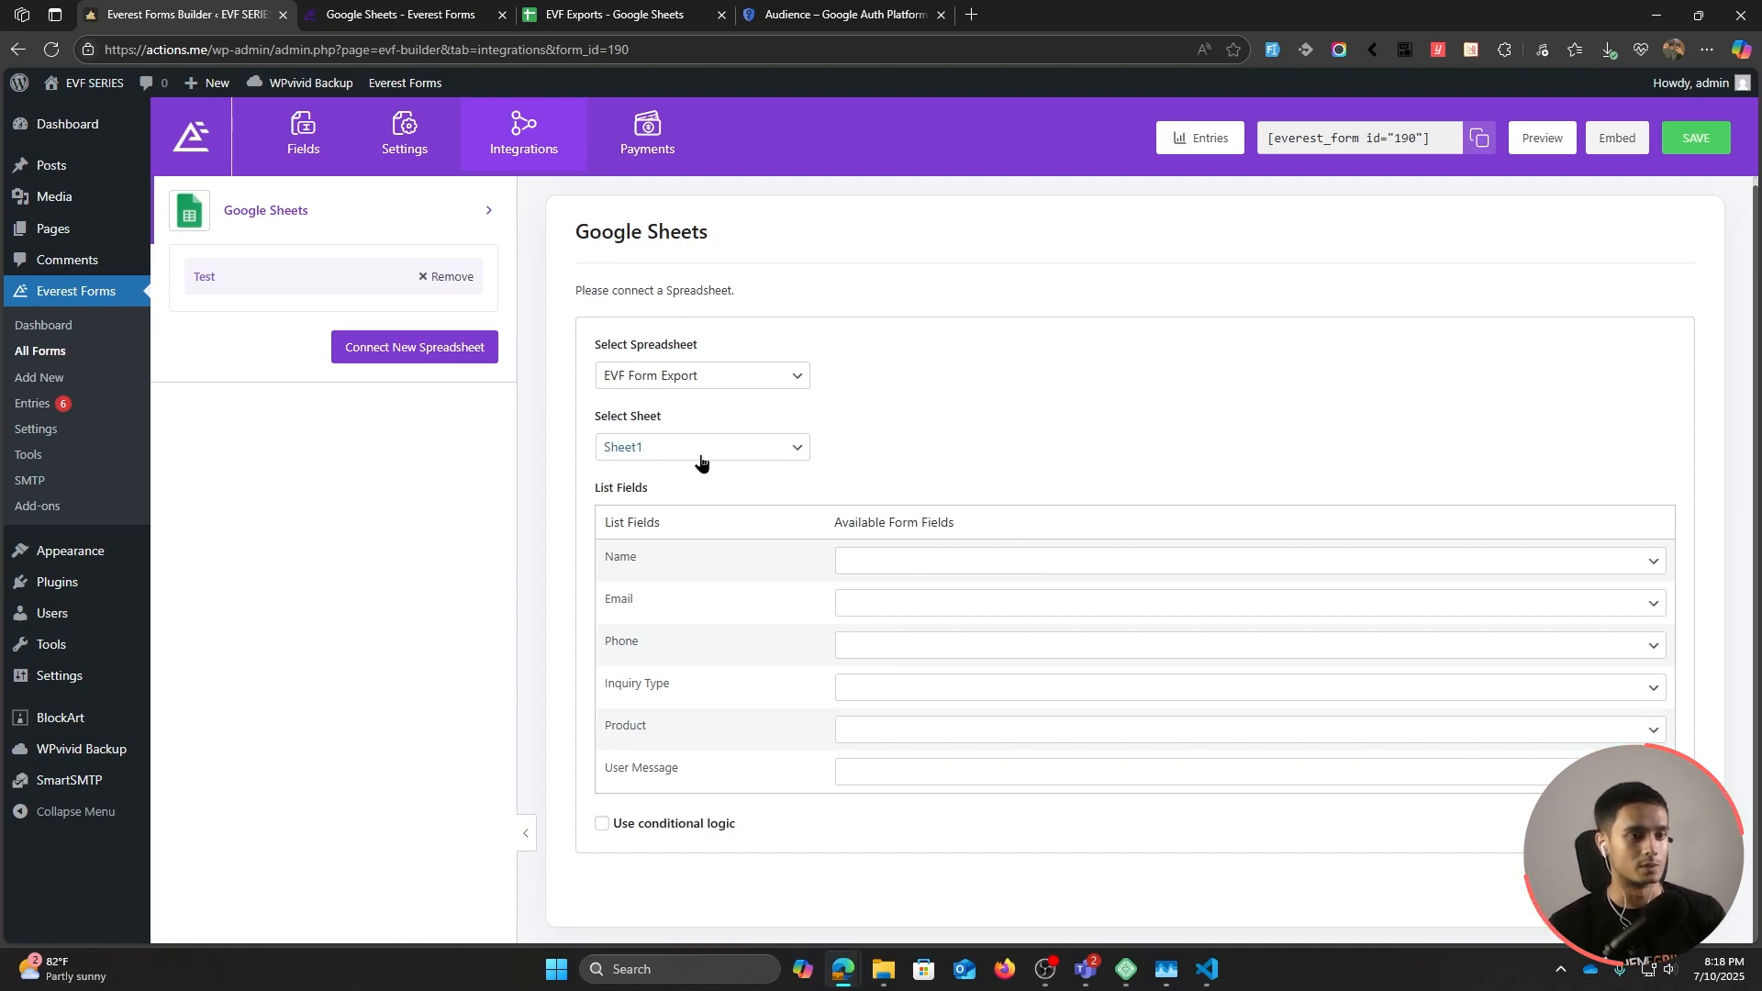
pyautogui.click(596, 11)
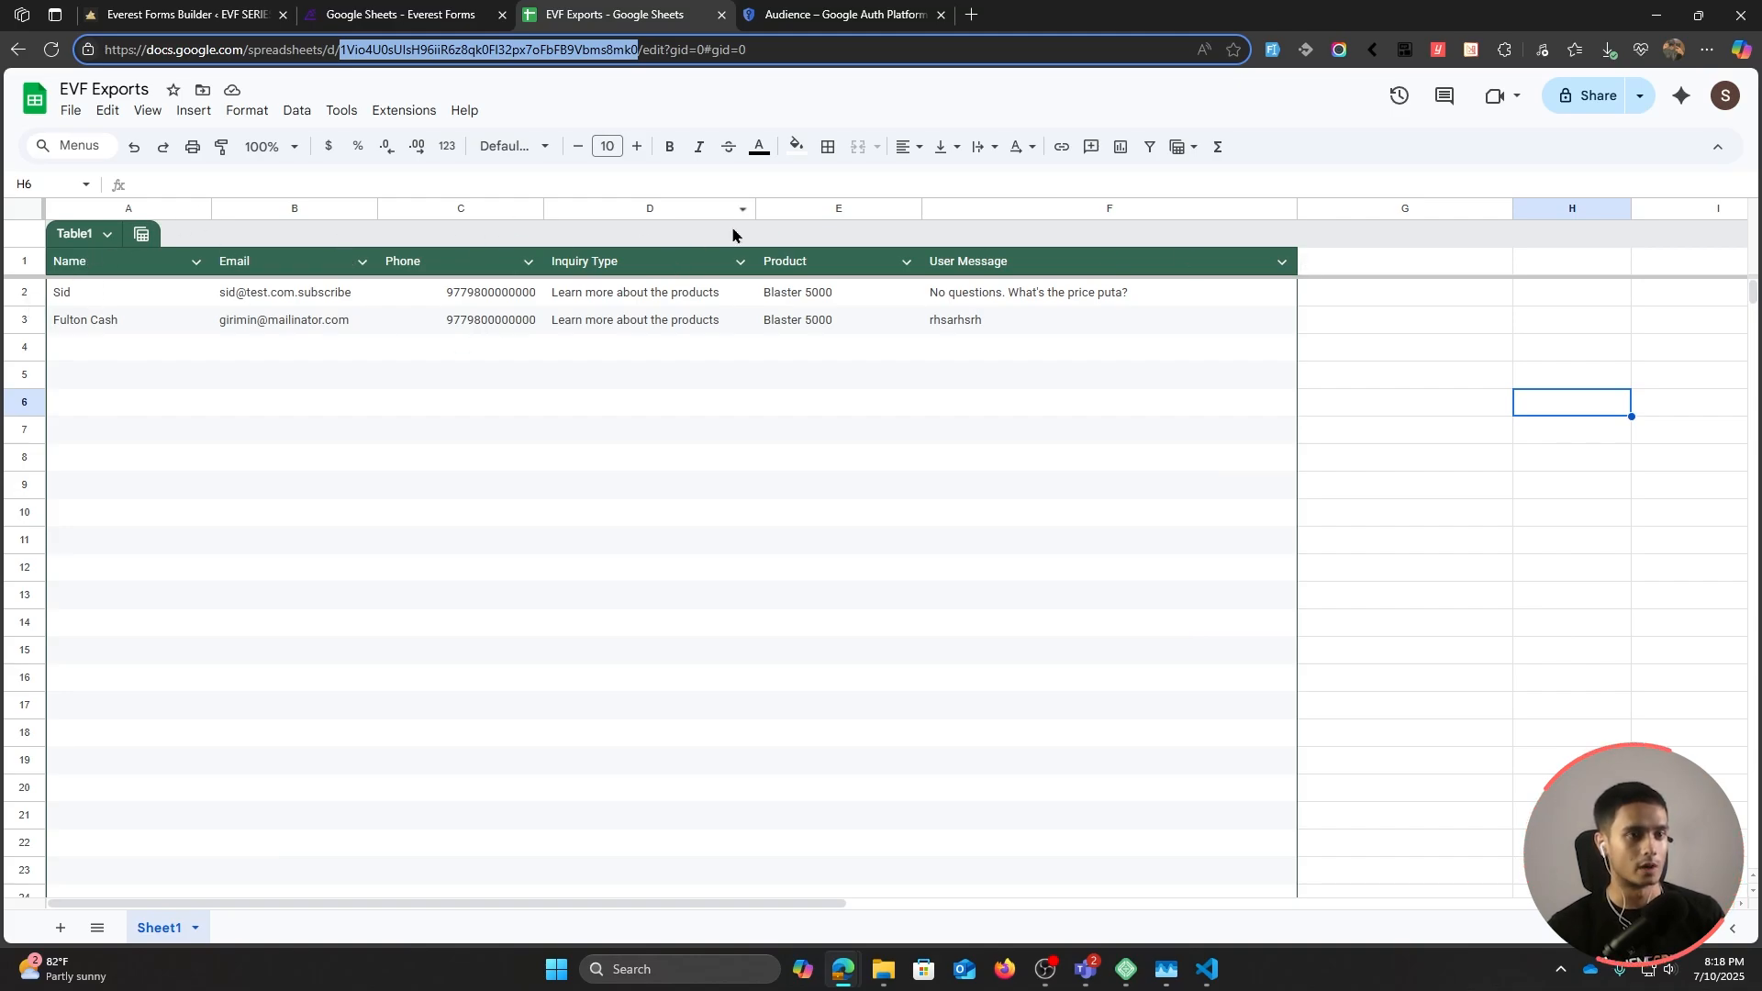
pyautogui.click(174, 14)
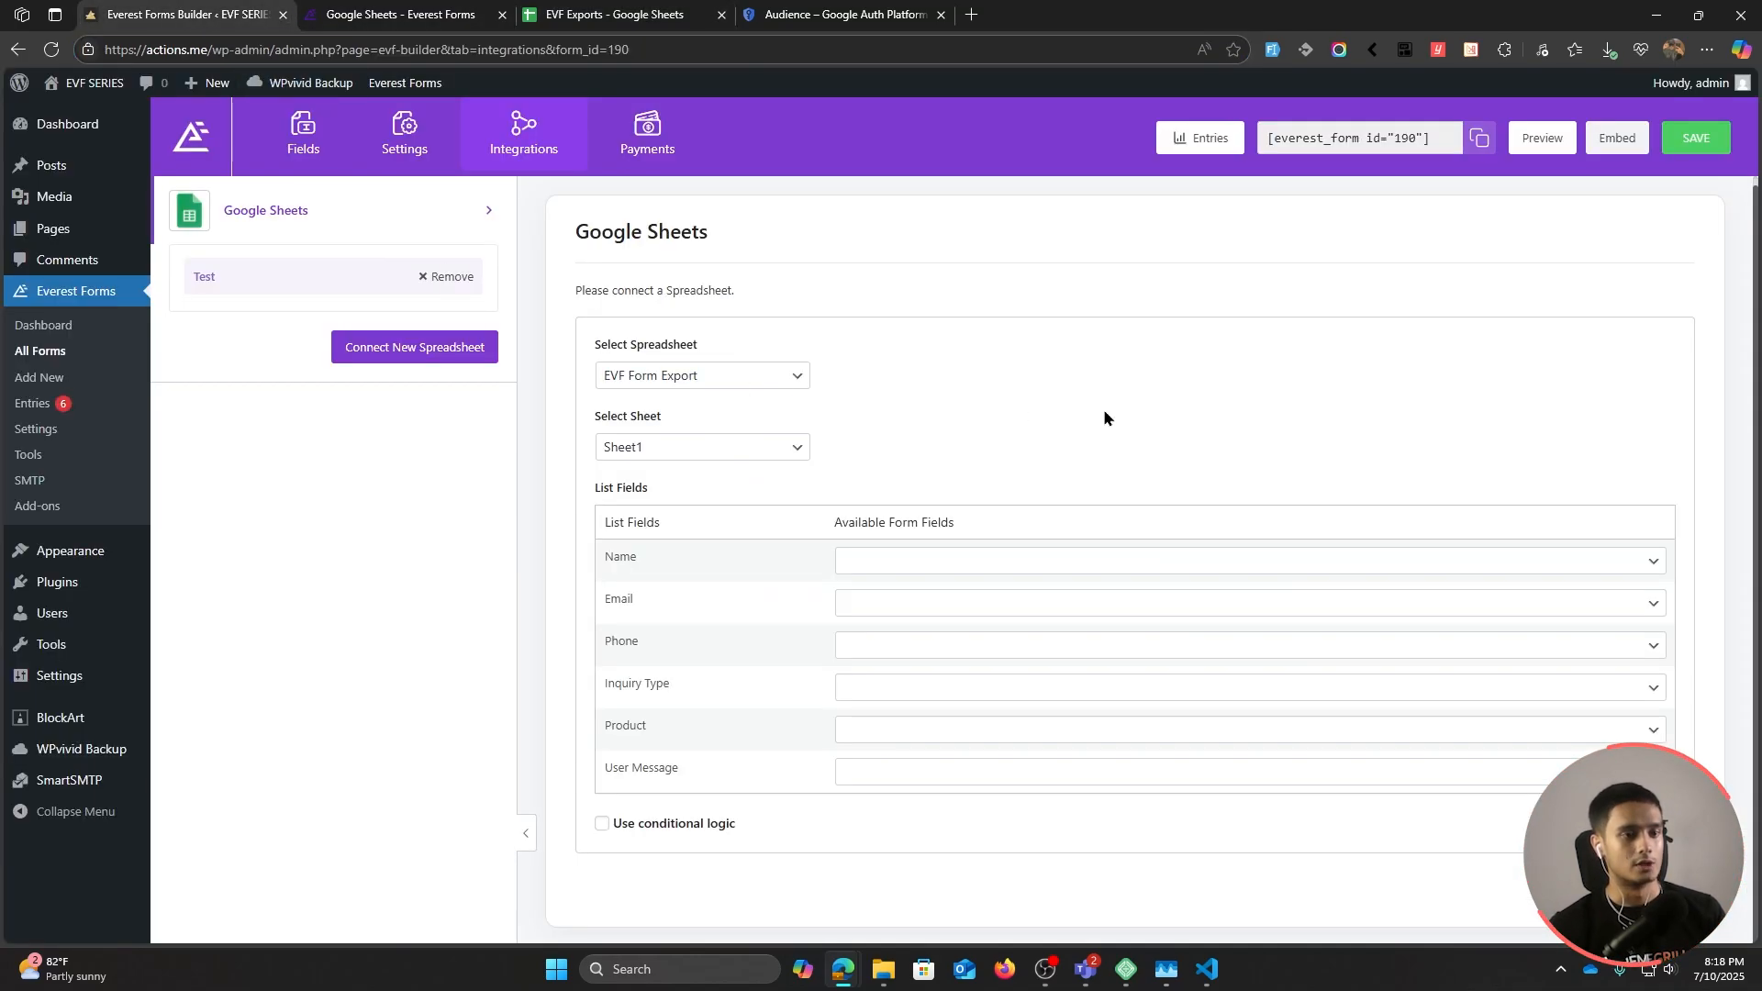
# Step: Map the Name, Email and Phone columns to the Name, Email and Phone fields
pyautogui.click(938, 561)
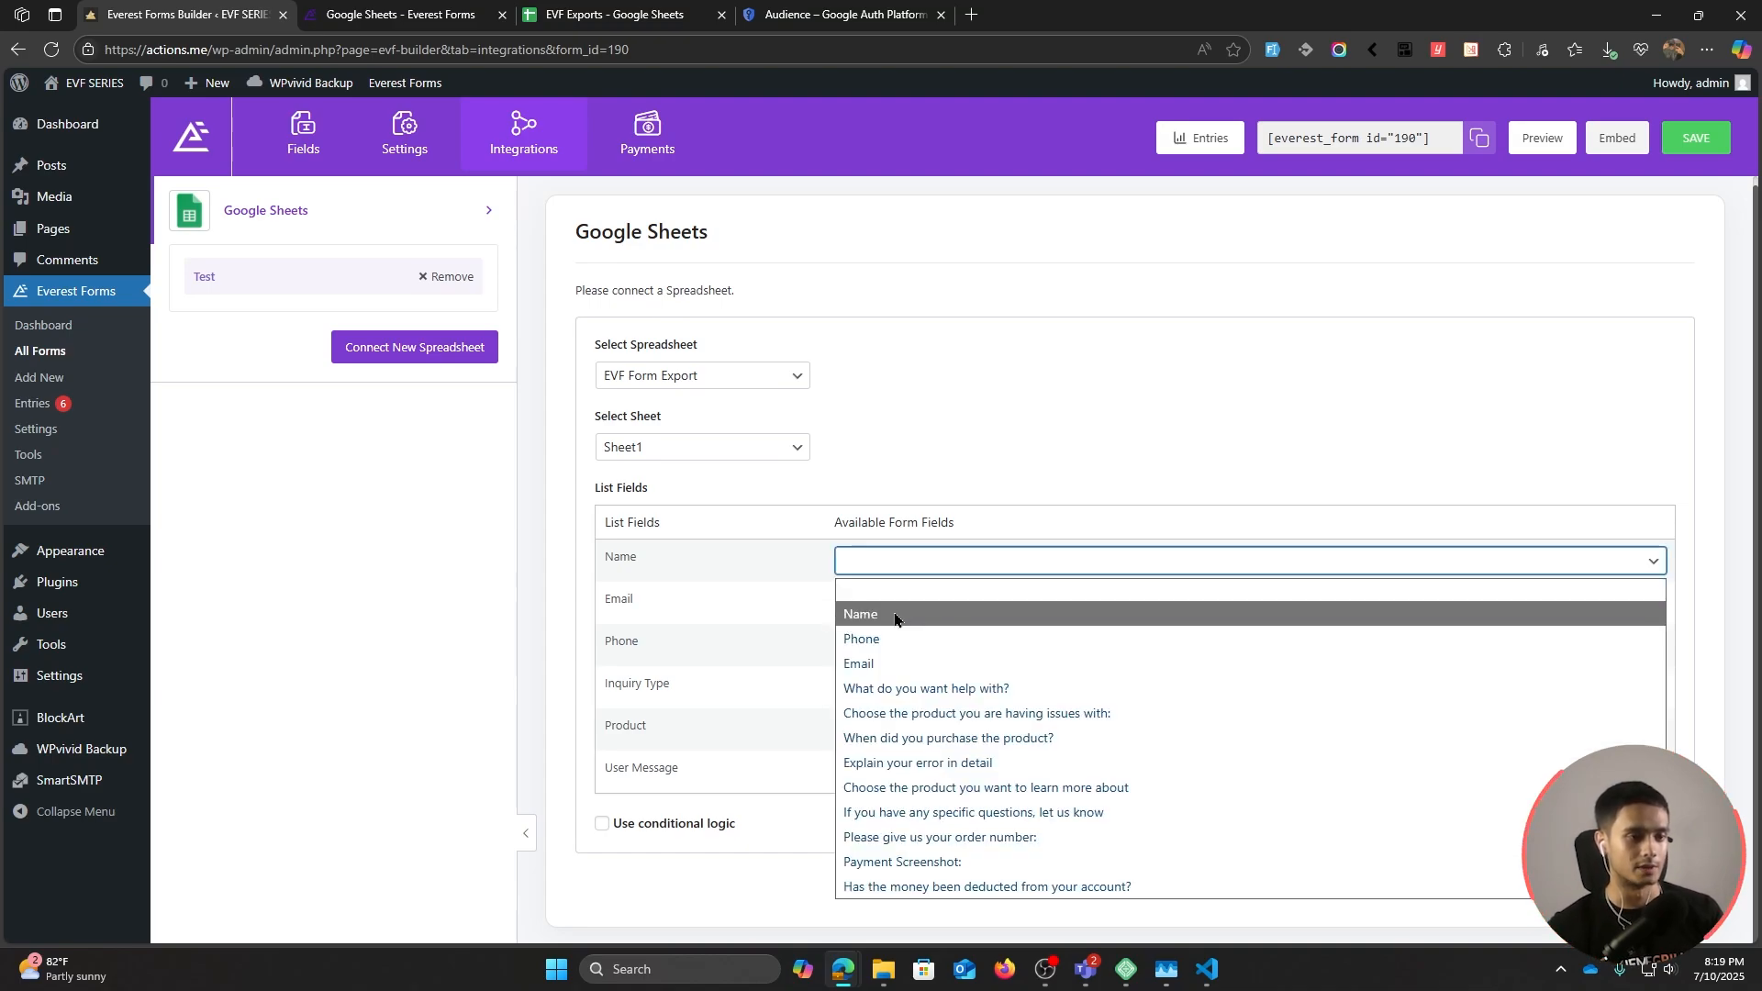
pyautogui.click(895, 616)
pyautogui.click(930, 604)
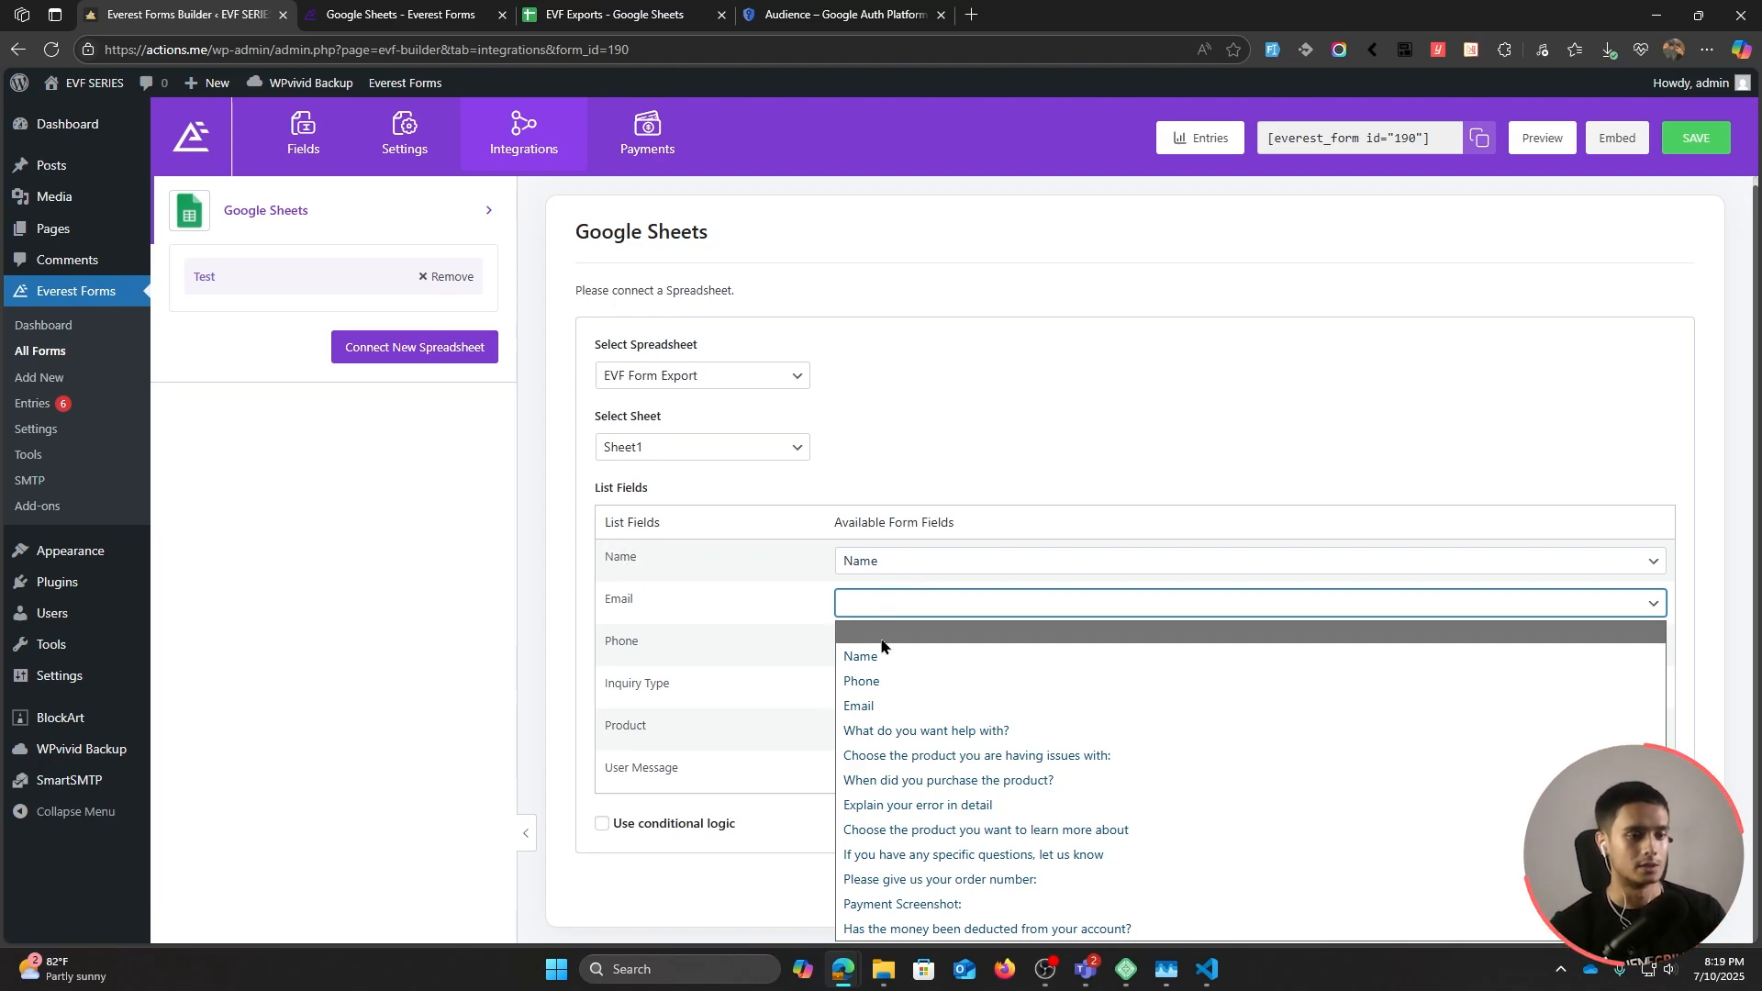
pyautogui.click(883, 706)
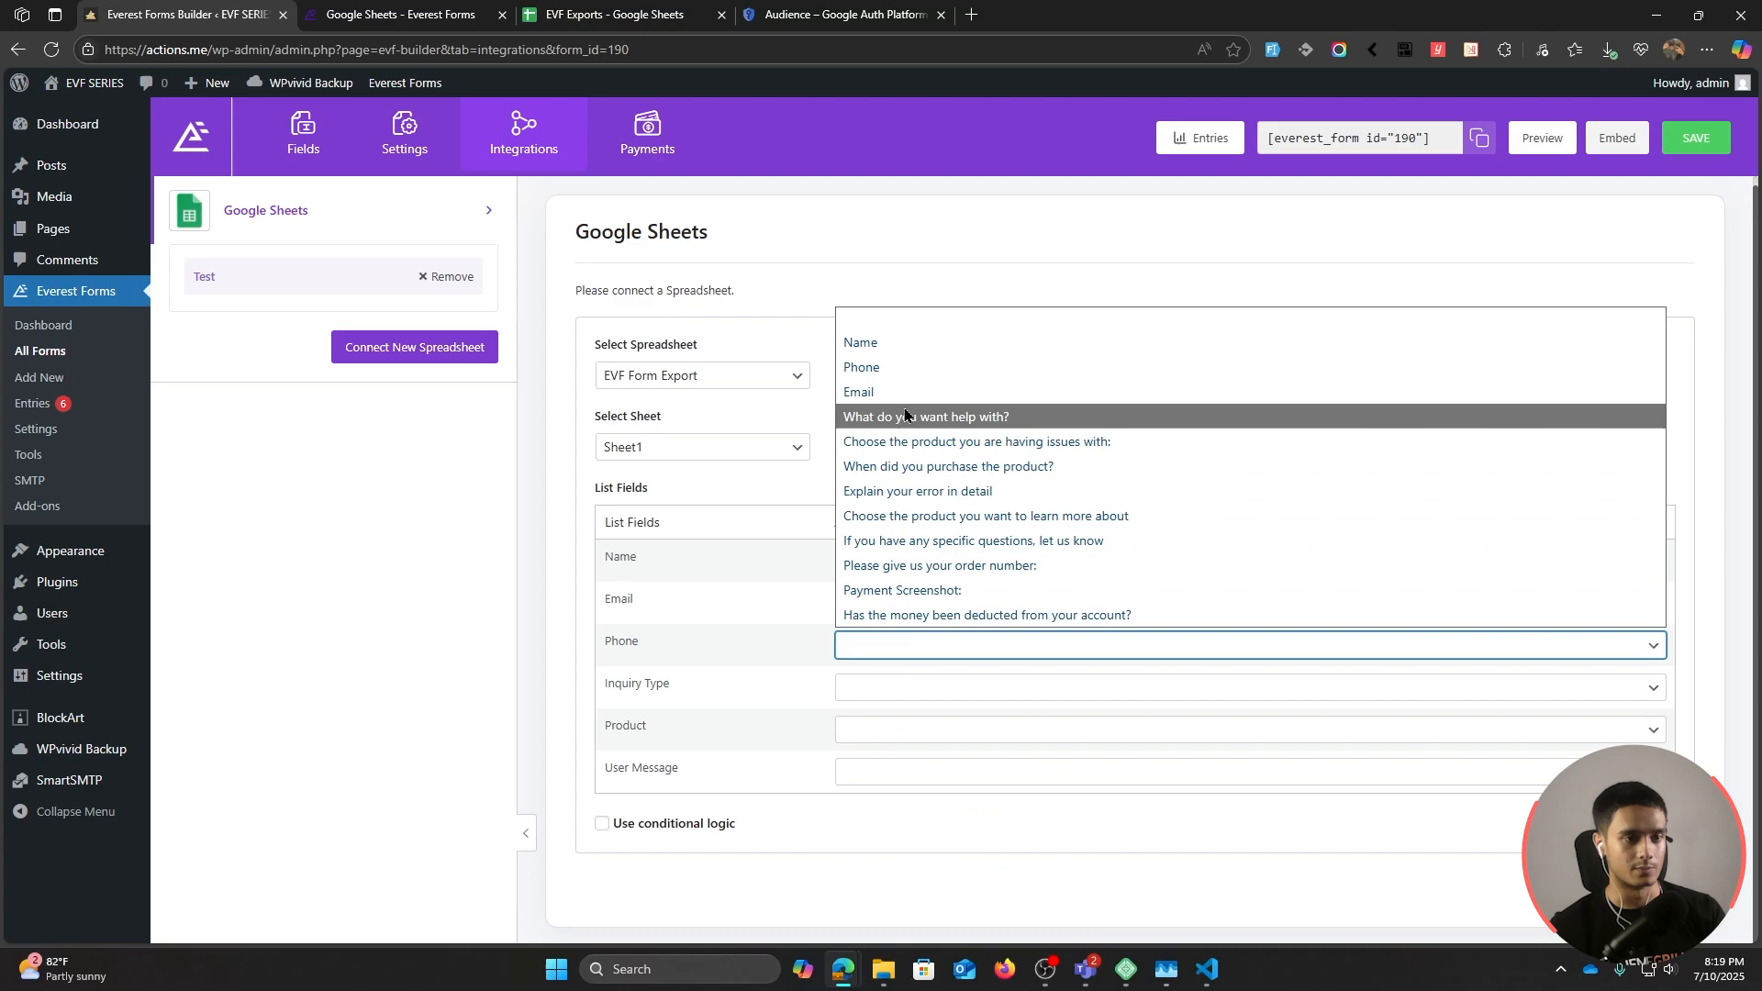
pyautogui.click(881, 368)
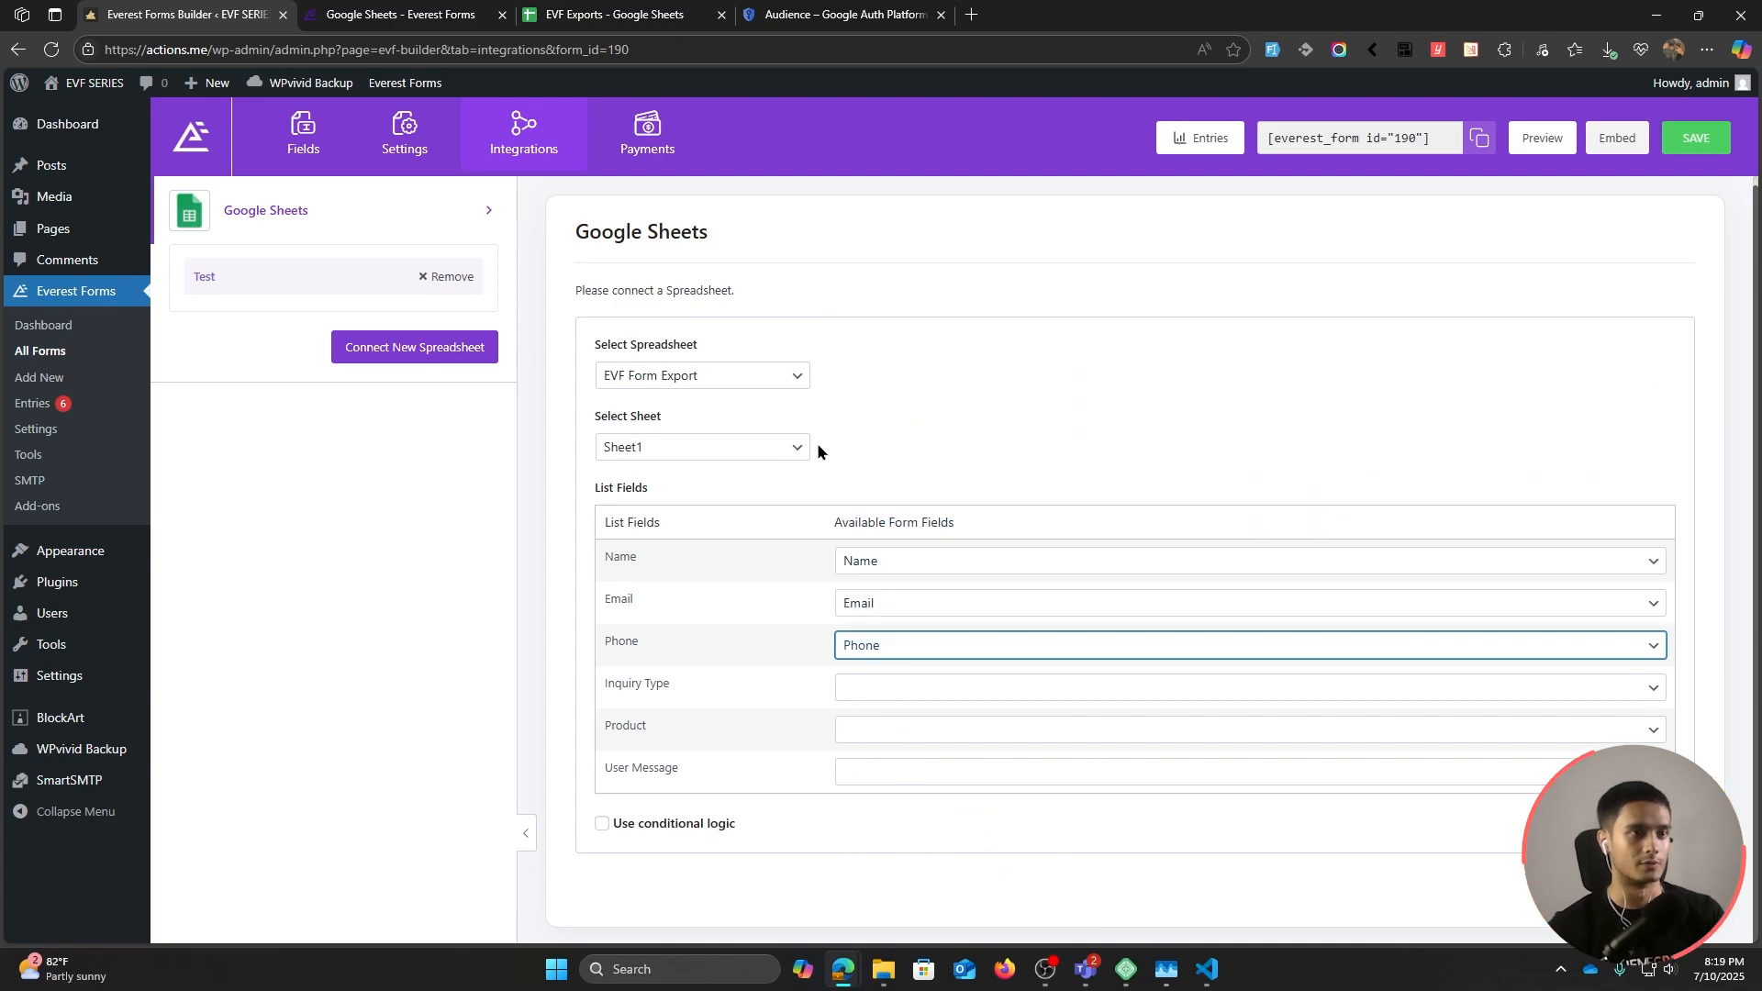
# Step: Map Inquiry Type, Product and User Message to their matching questions, then save the form
pyautogui.click(890, 700)
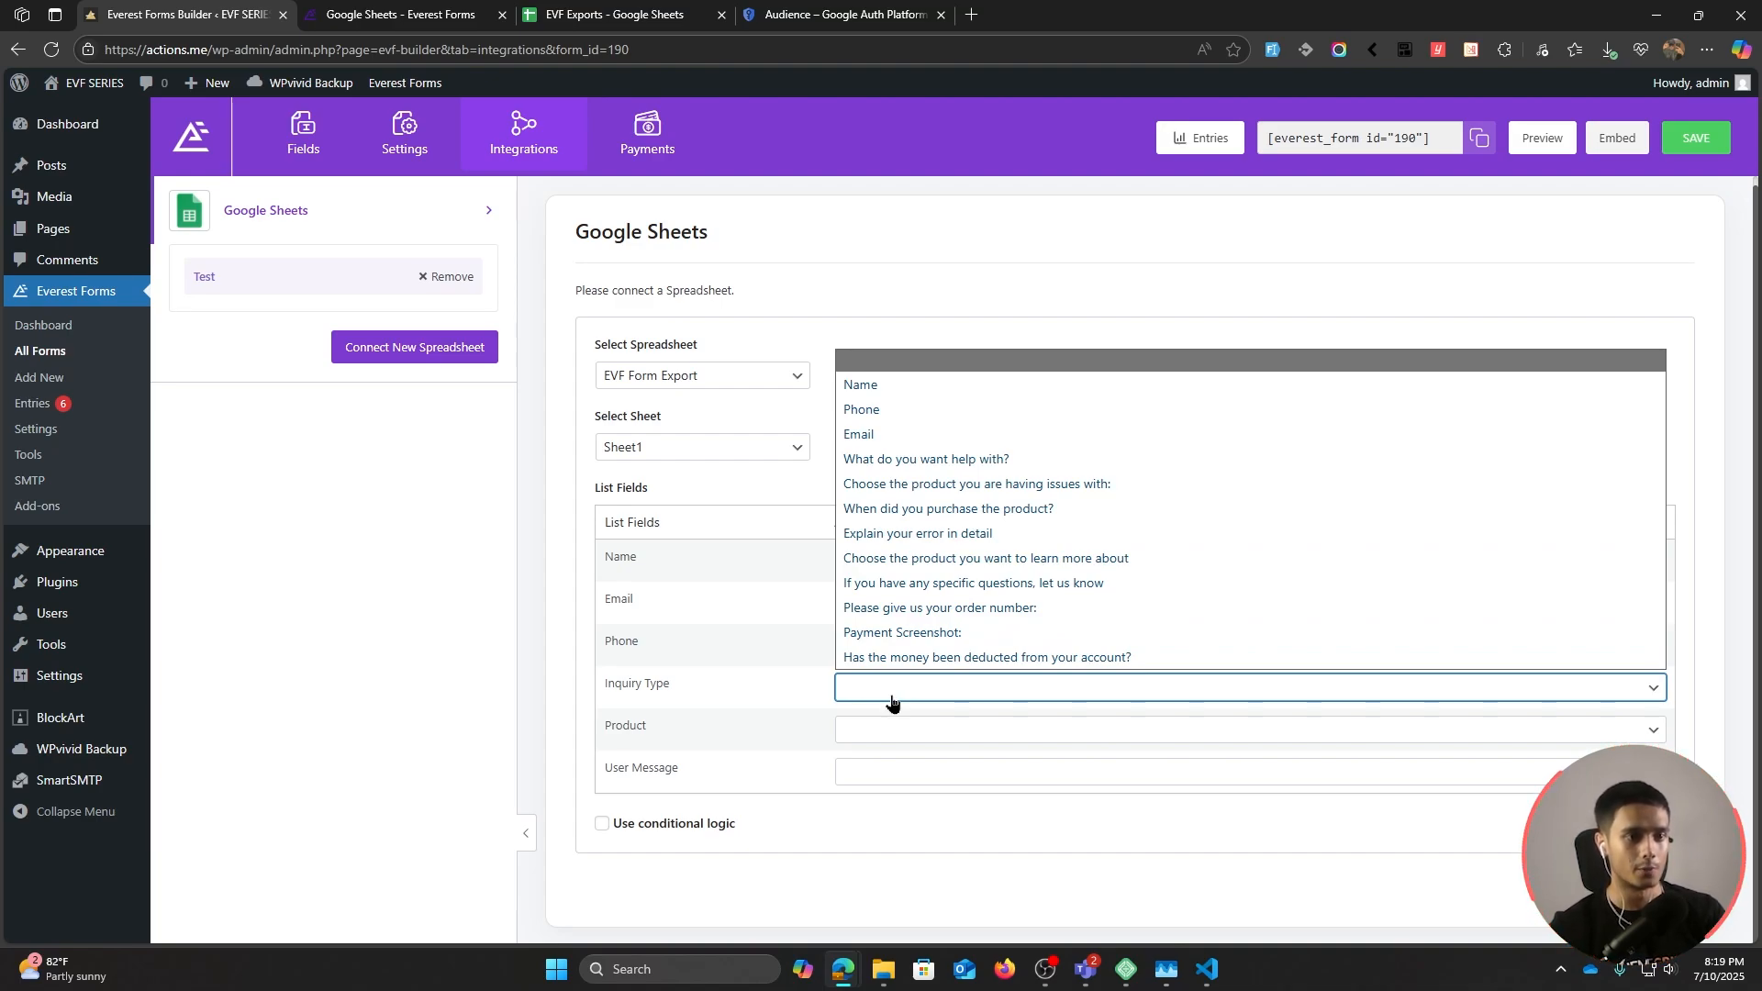
pyautogui.click(1009, 459)
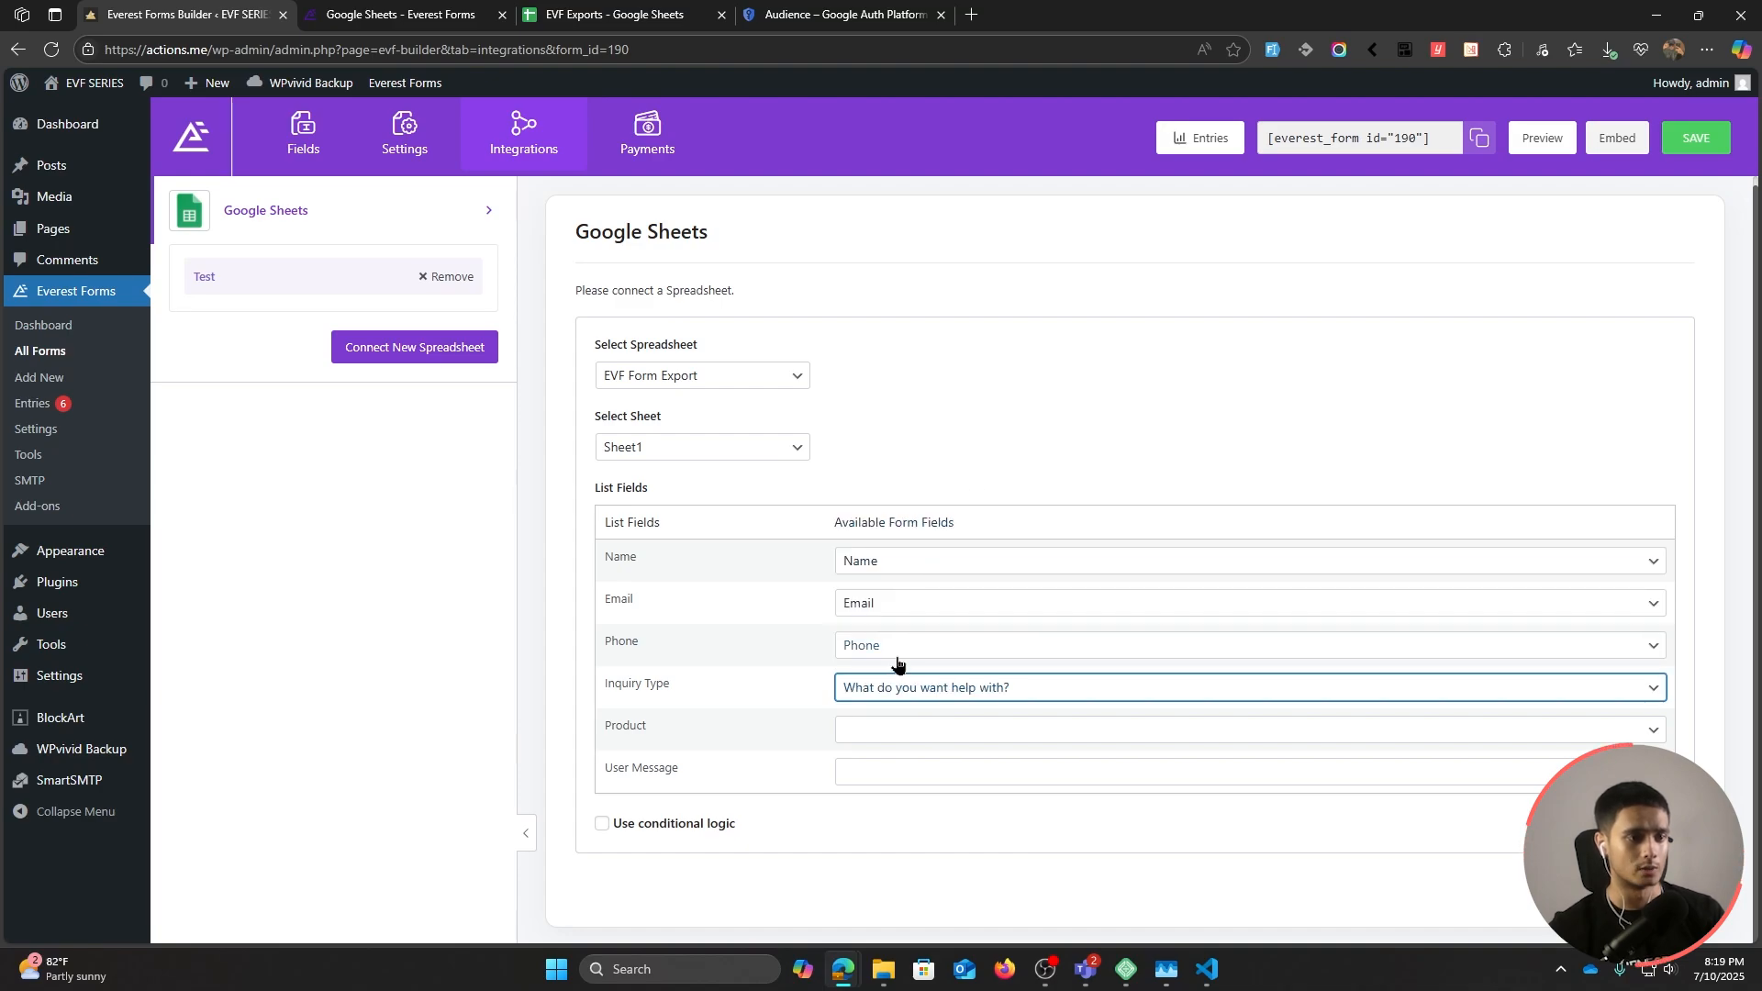
pyautogui.click(879, 732)
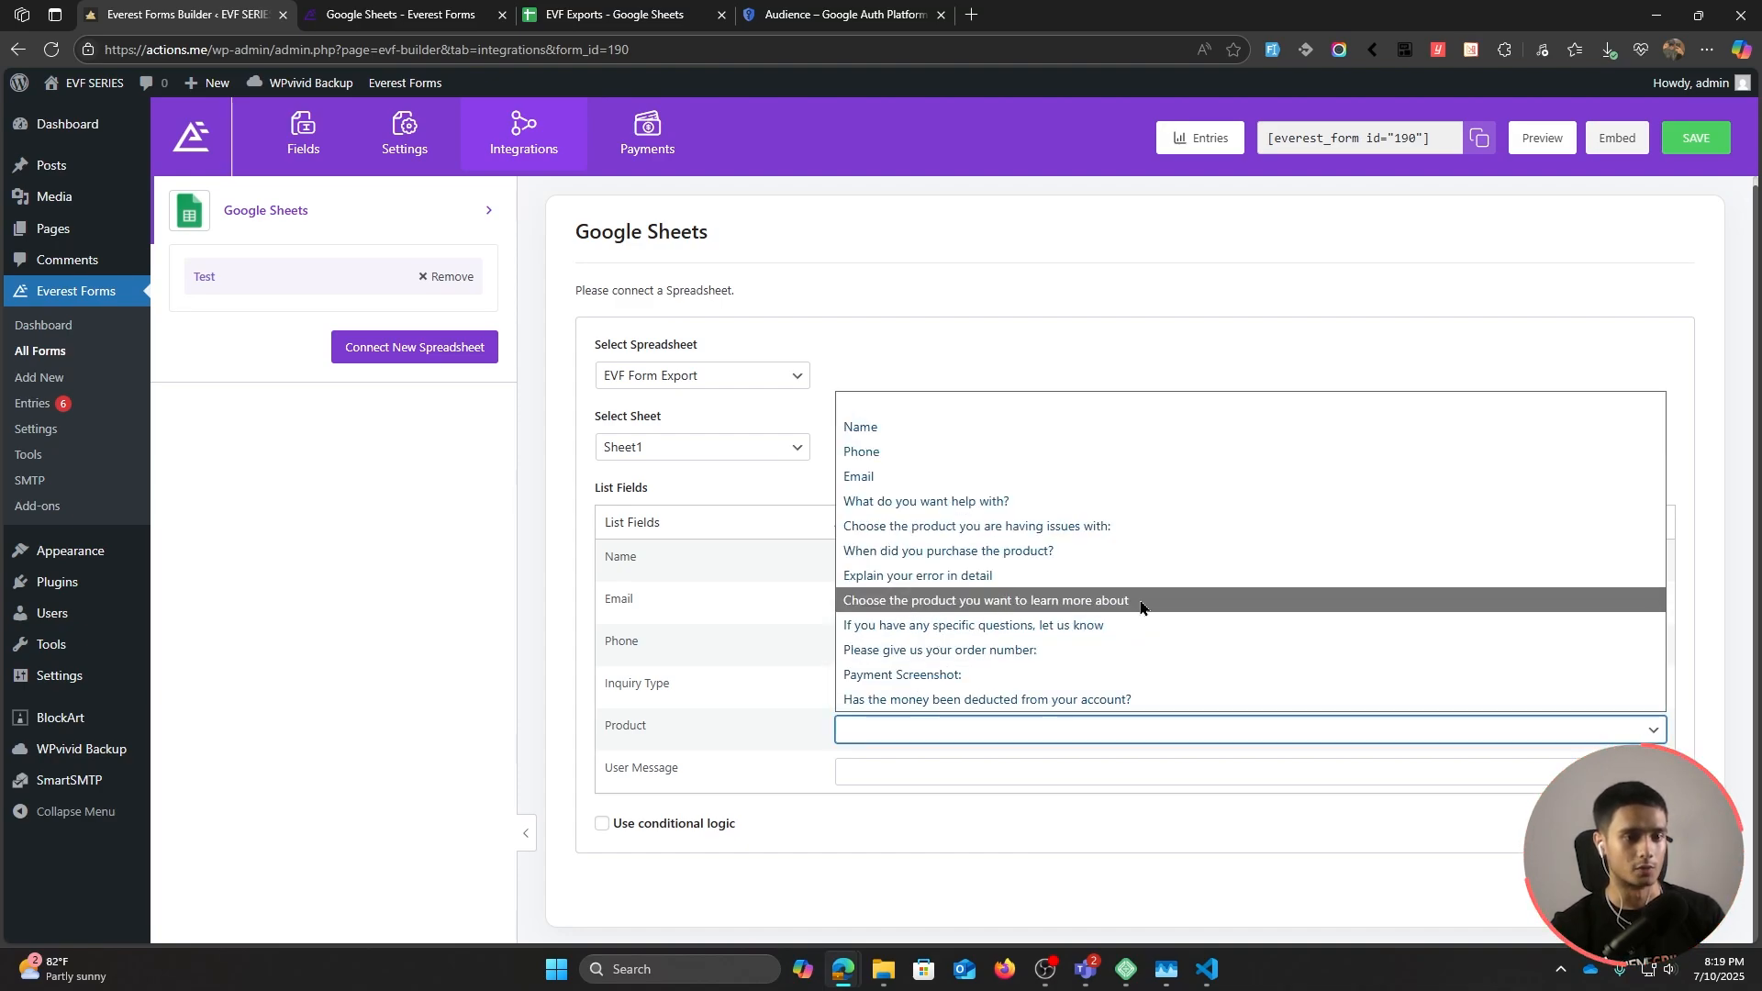
pyautogui.click(1156, 608)
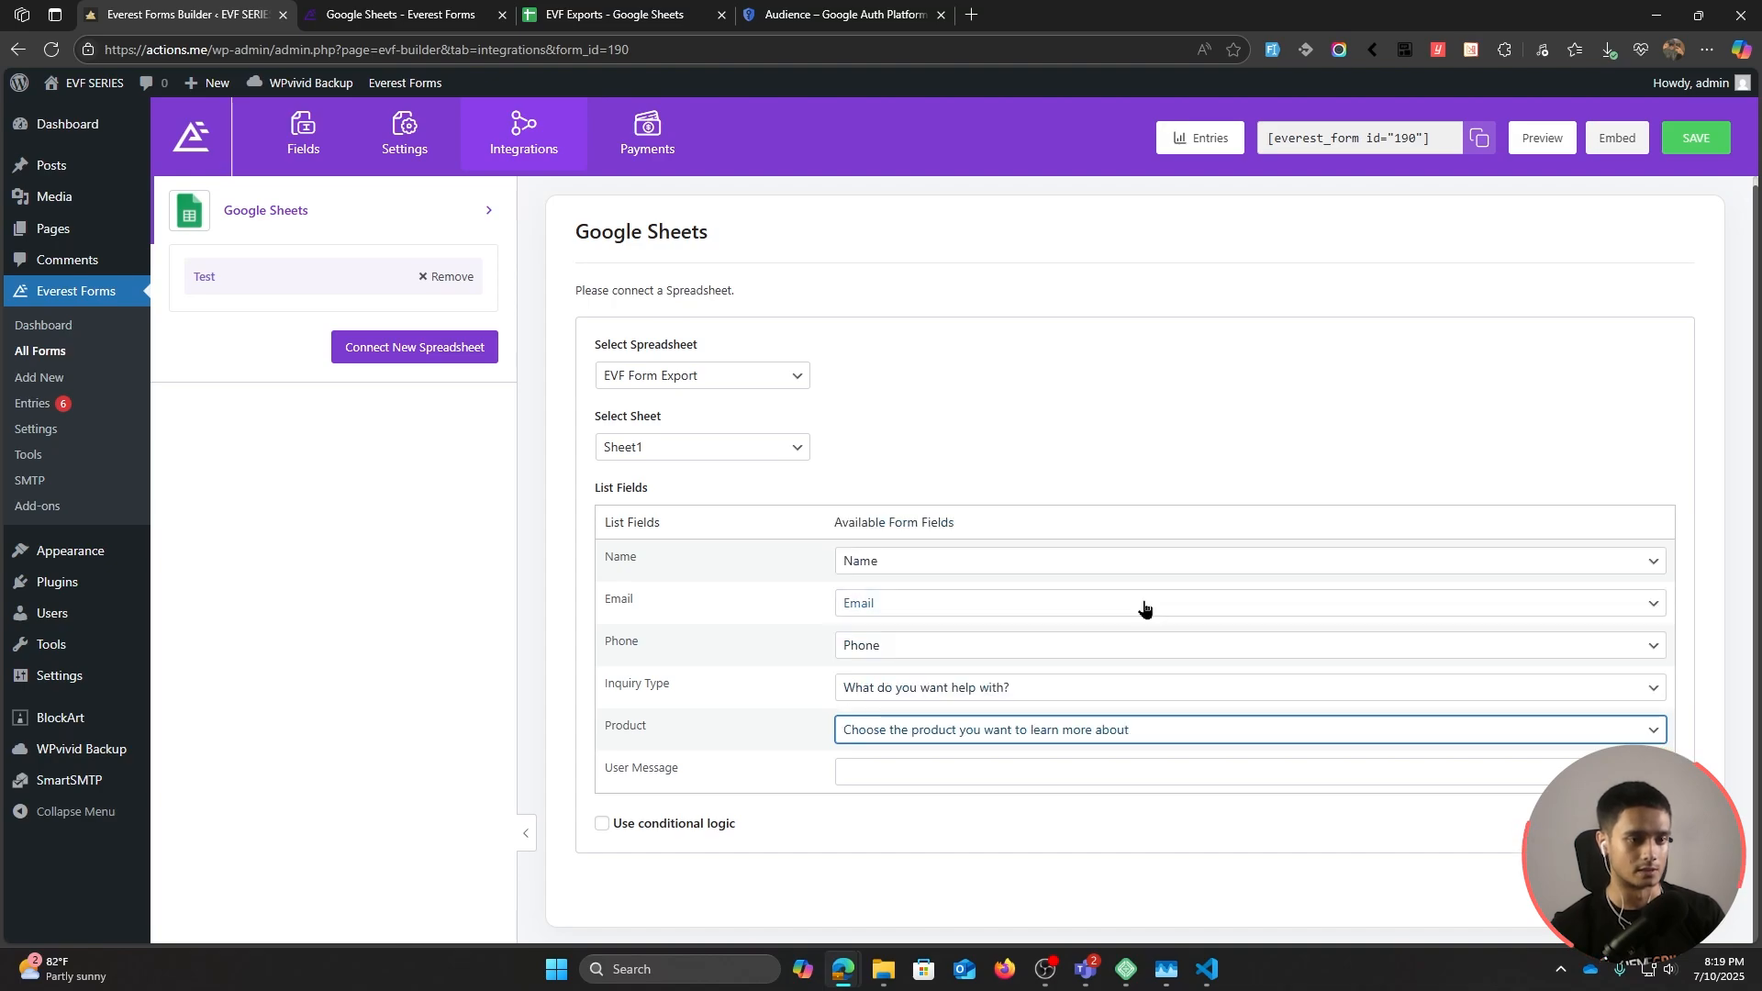
pyautogui.click(884, 784)
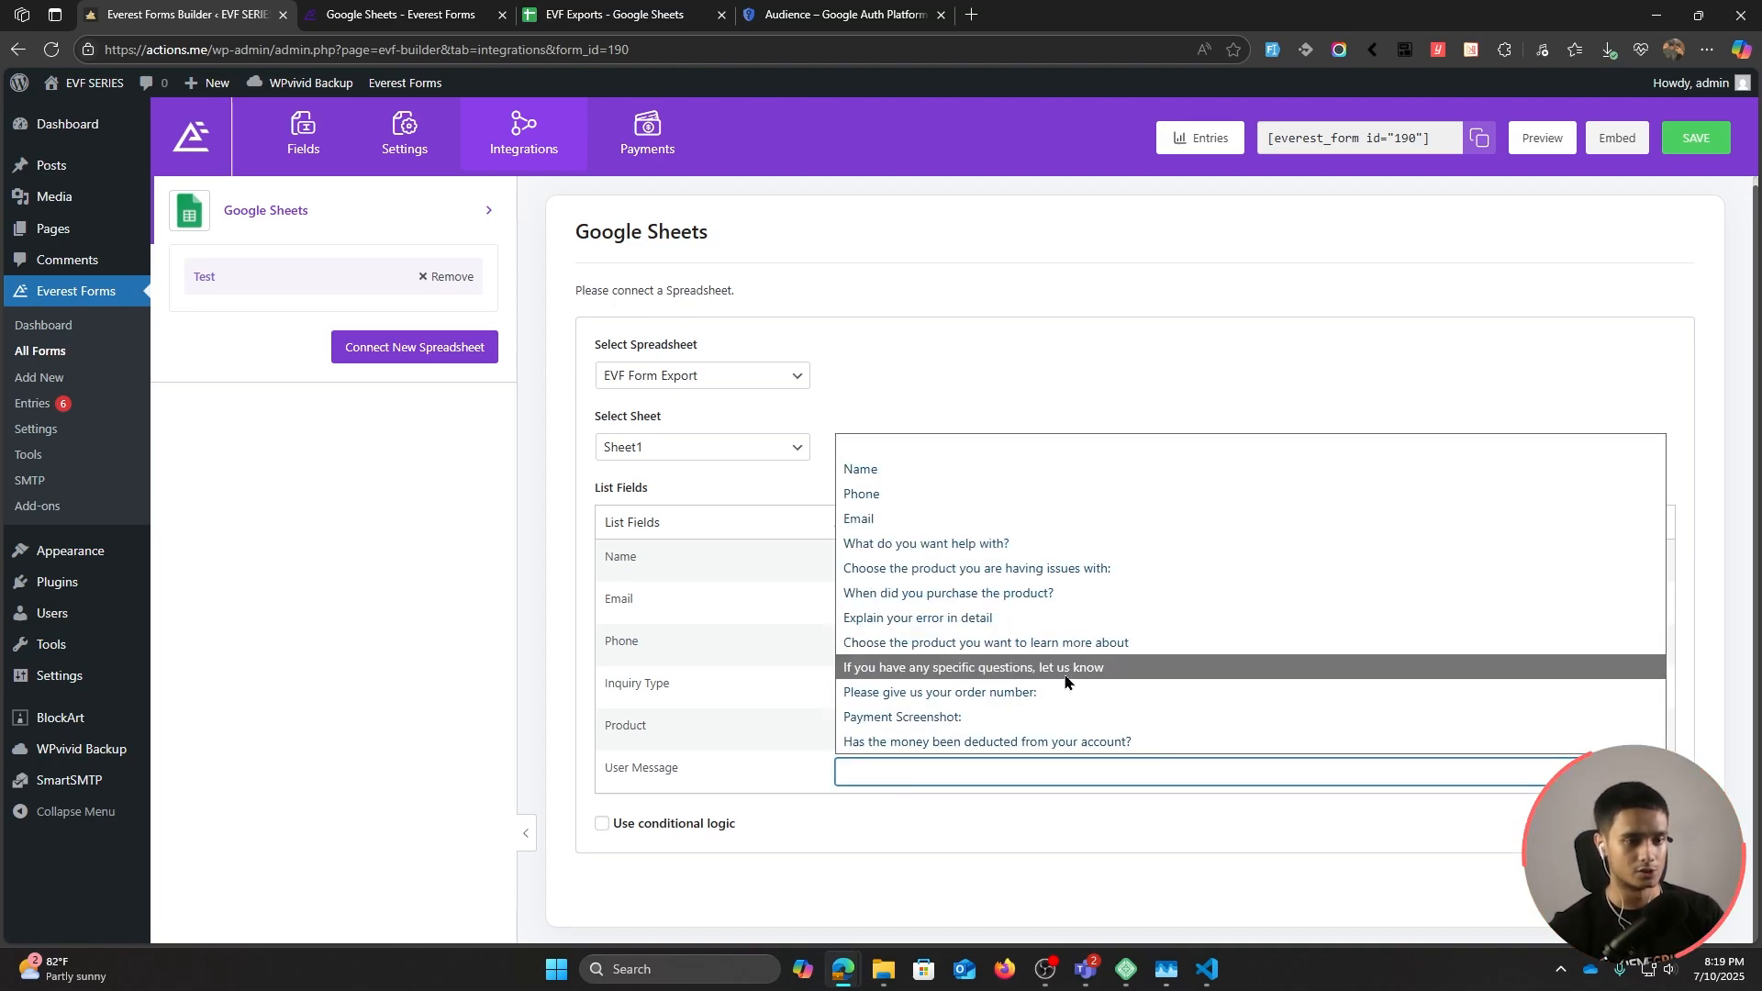
pyautogui.click(1122, 666)
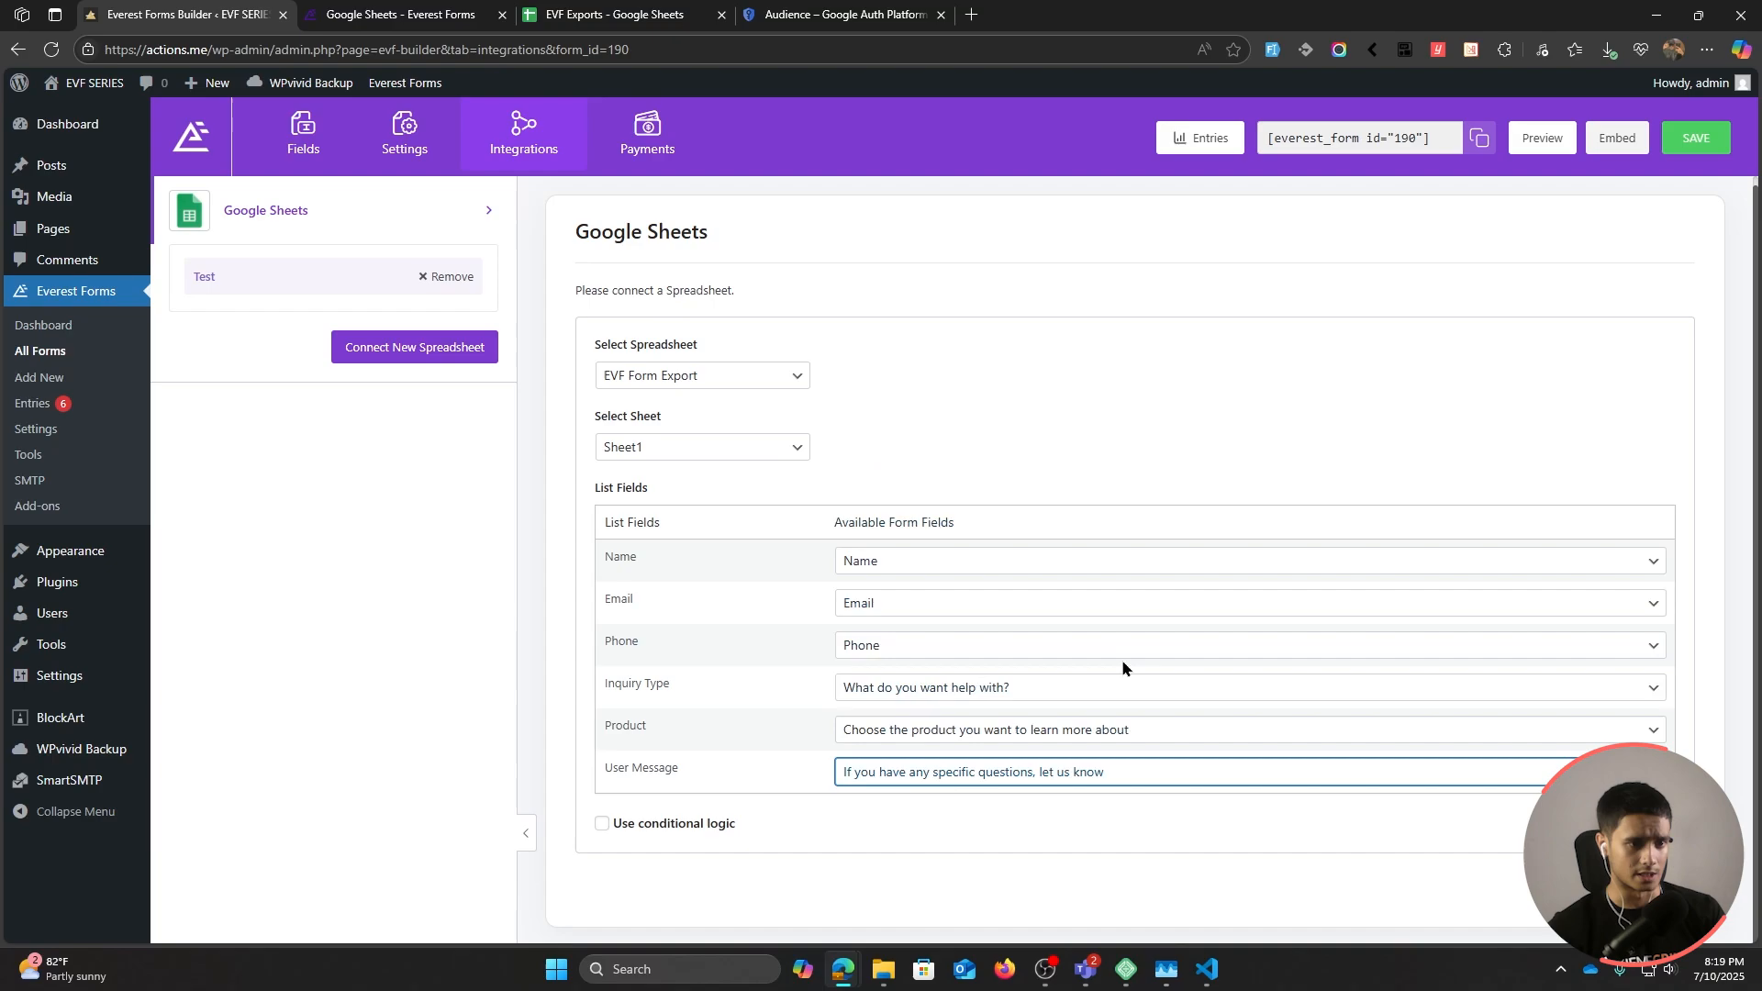
pyautogui.click(1708, 139)
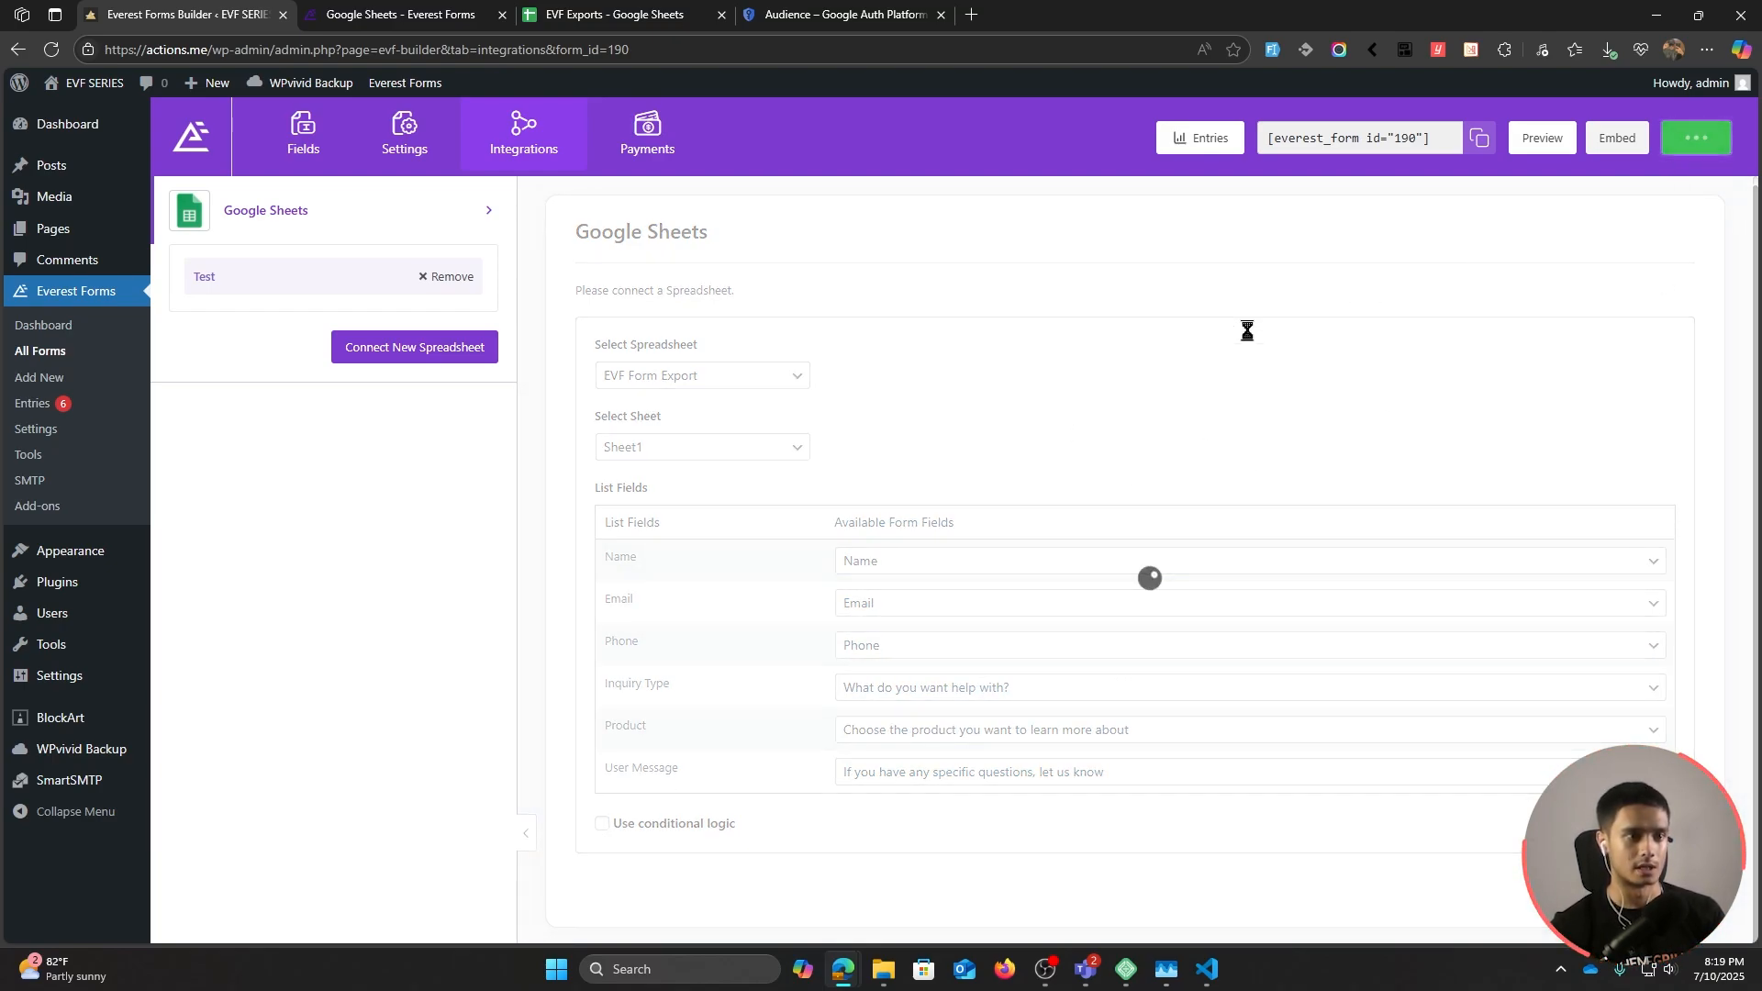
# Step: Add a rule exporting only when 'What do you want help with?' is Learn more about products, then preview
pyautogui.click(602, 824)
pyautogui.scroll(-2, 757, 794)
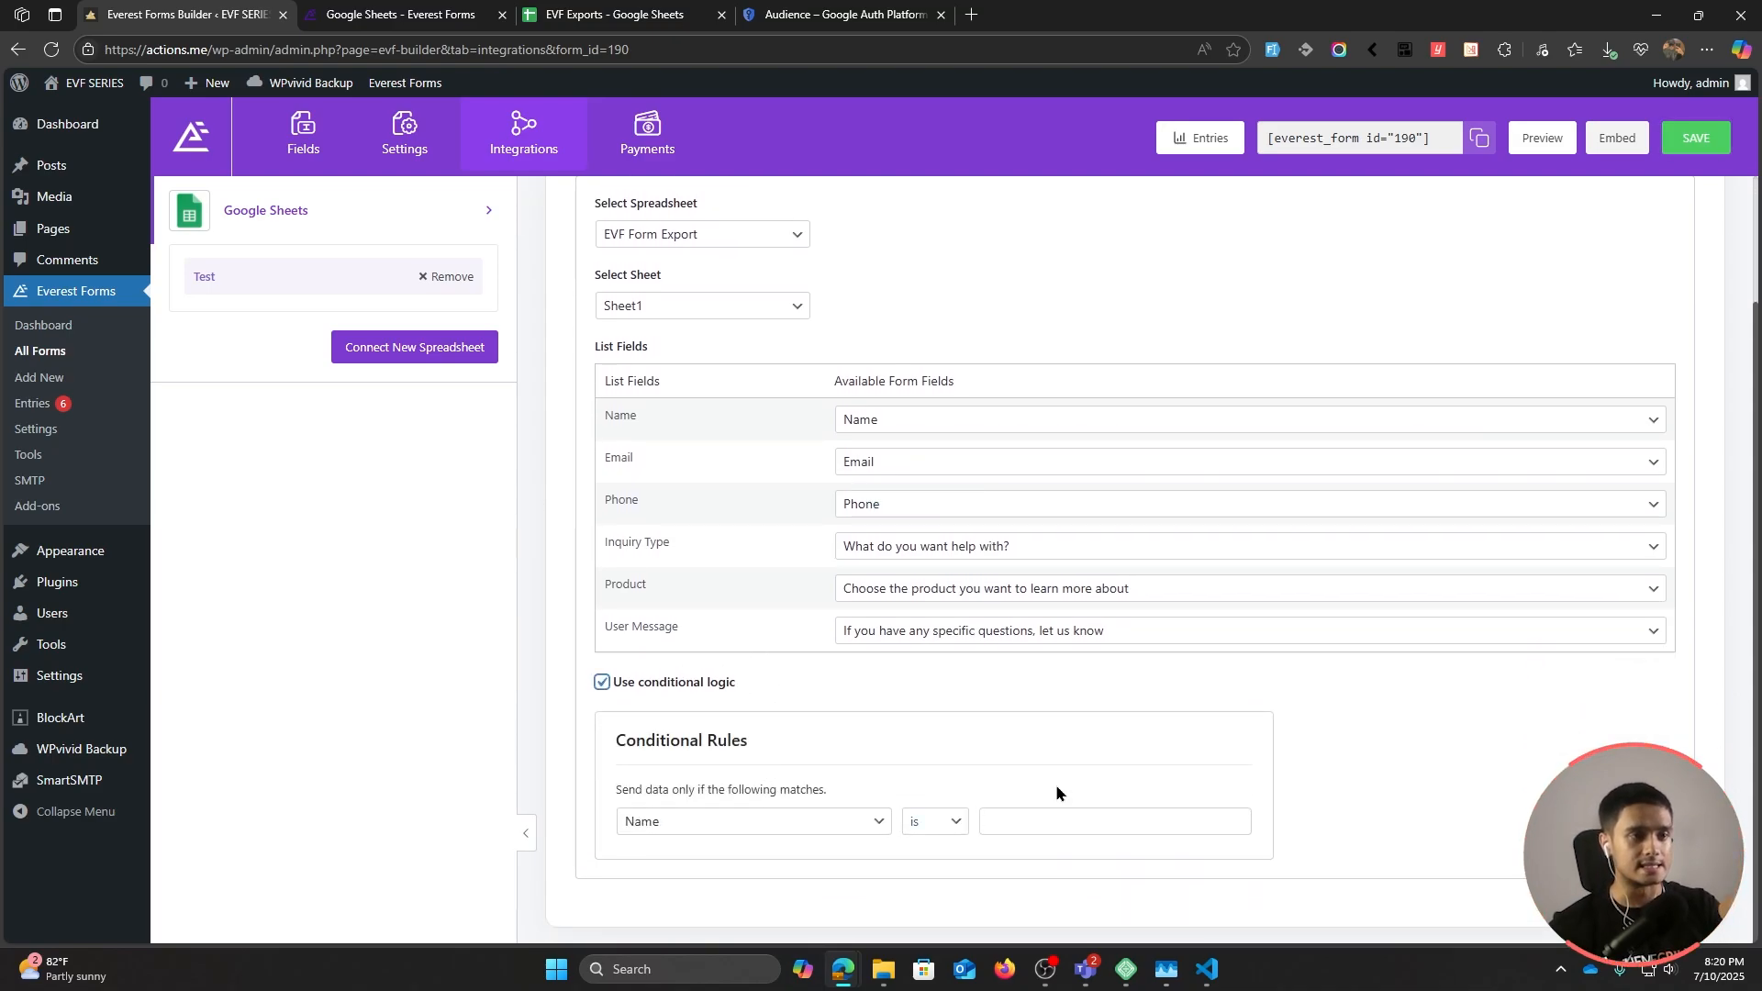
pyautogui.click(737, 826)
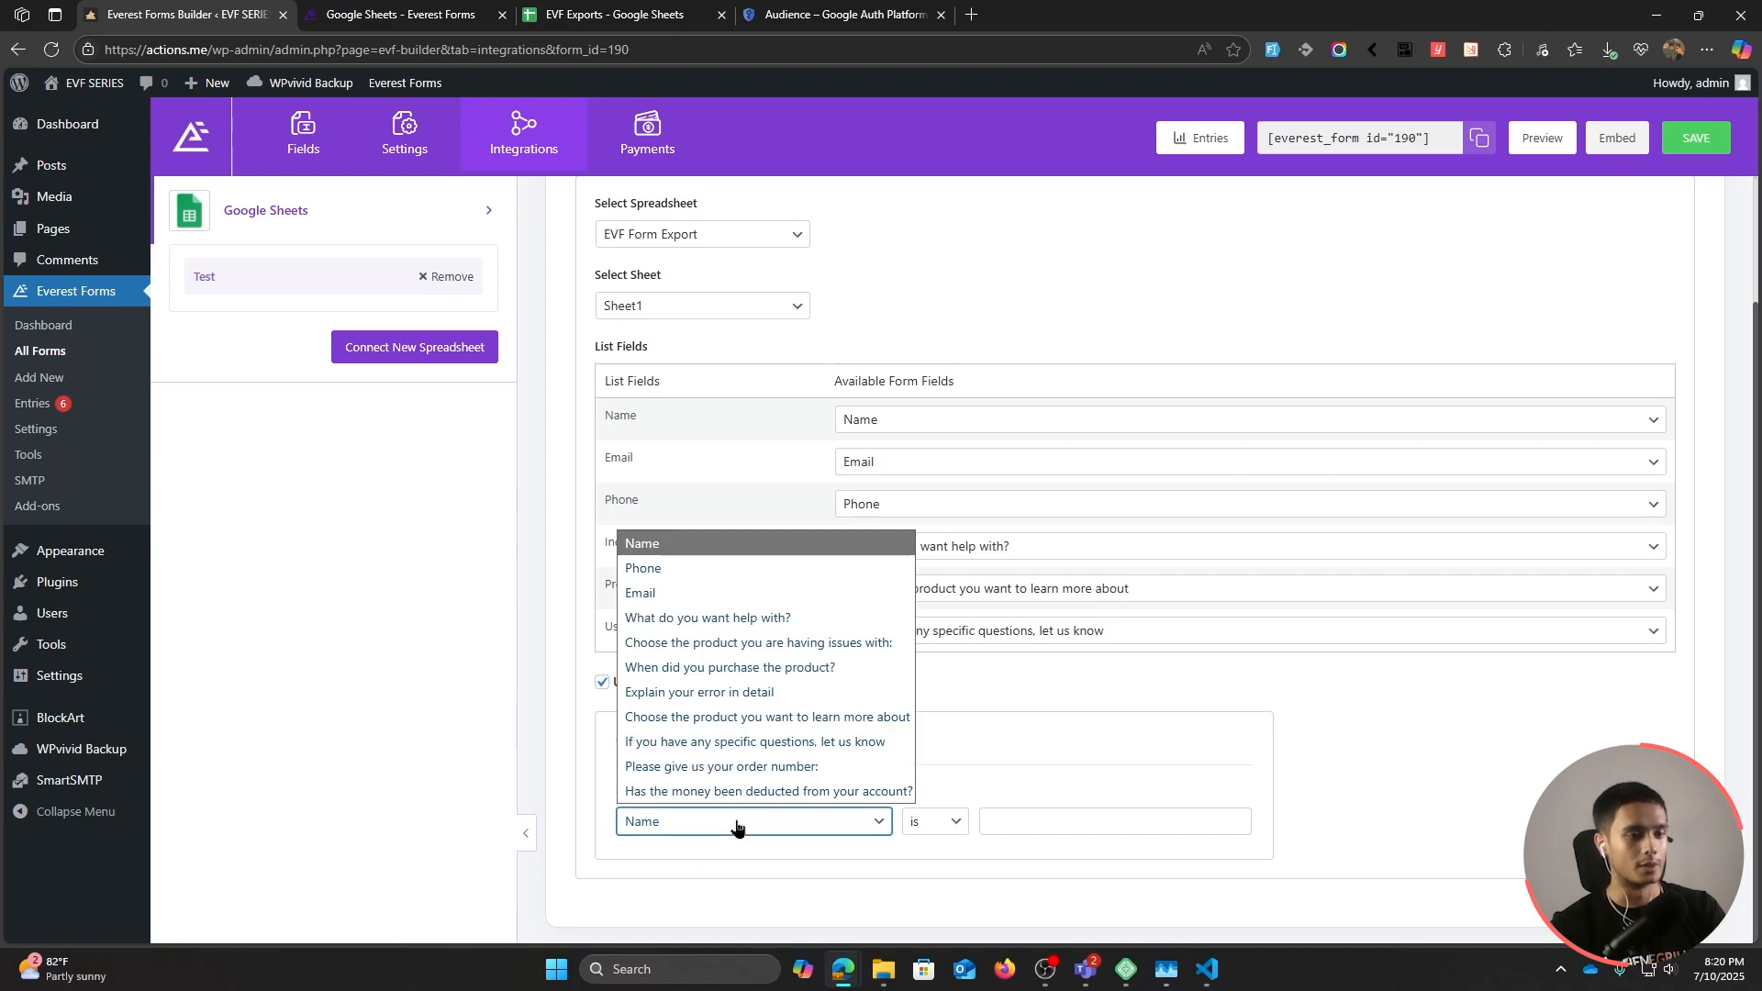
pyautogui.click(787, 619)
pyautogui.click(1045, 826)
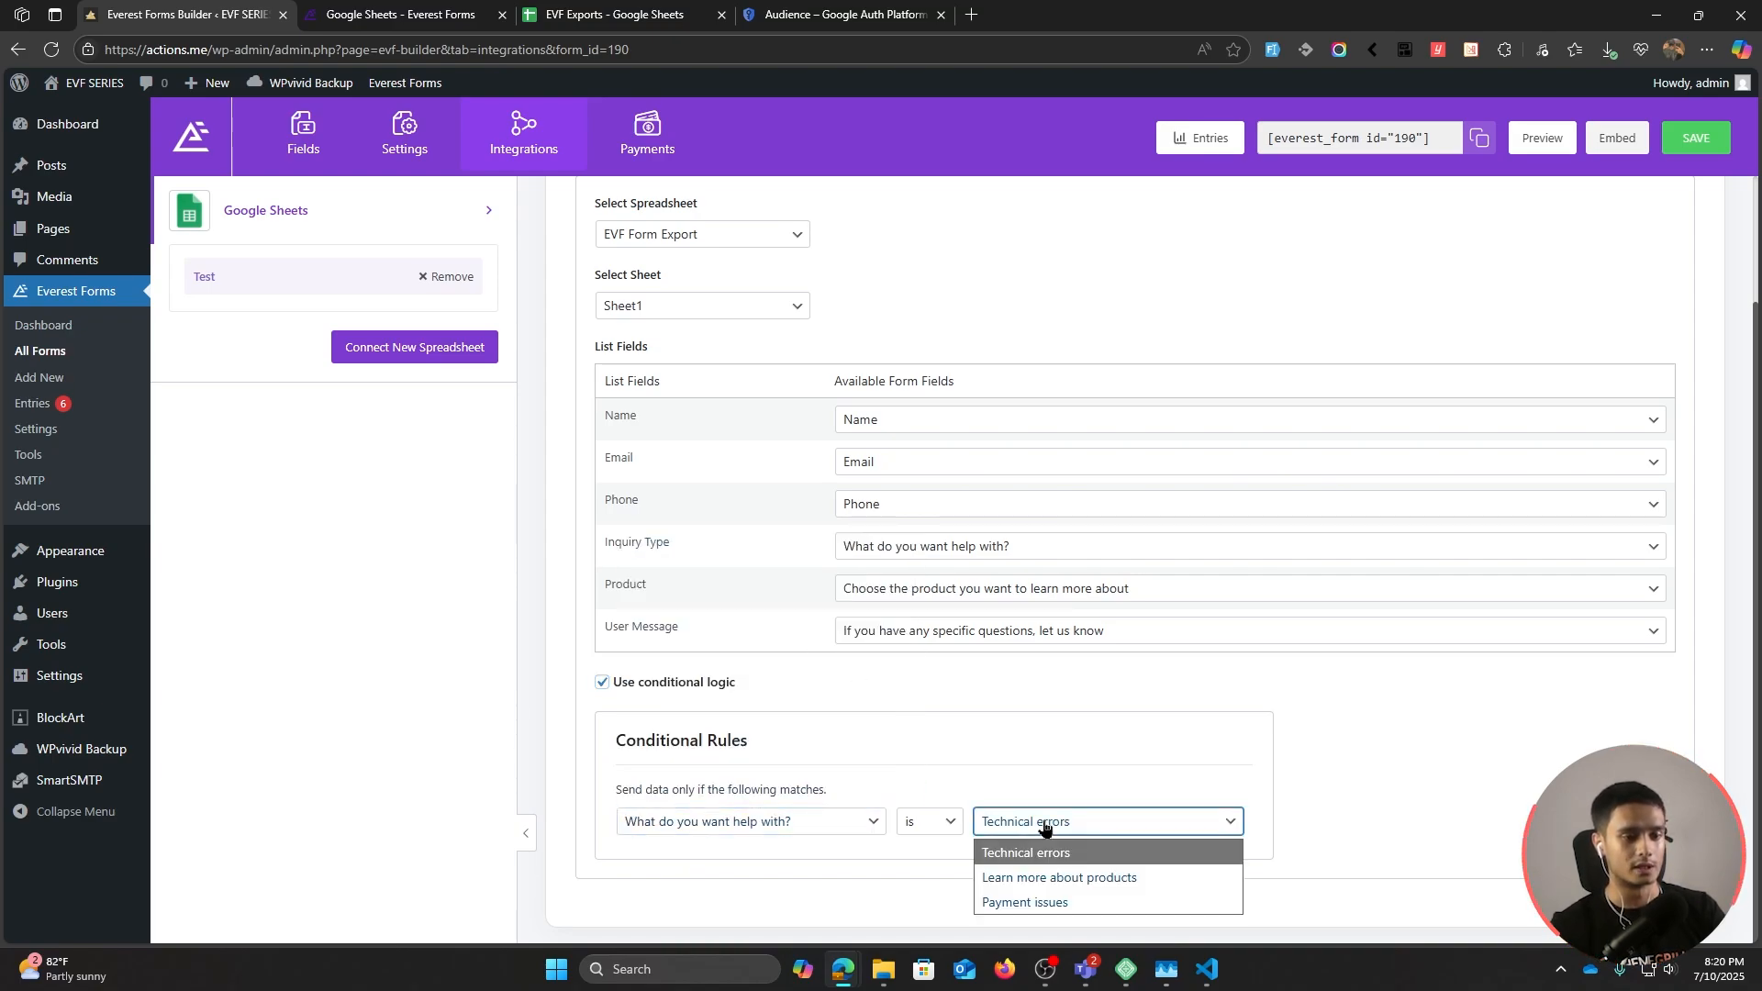
pyautogui.click(1066, 879)
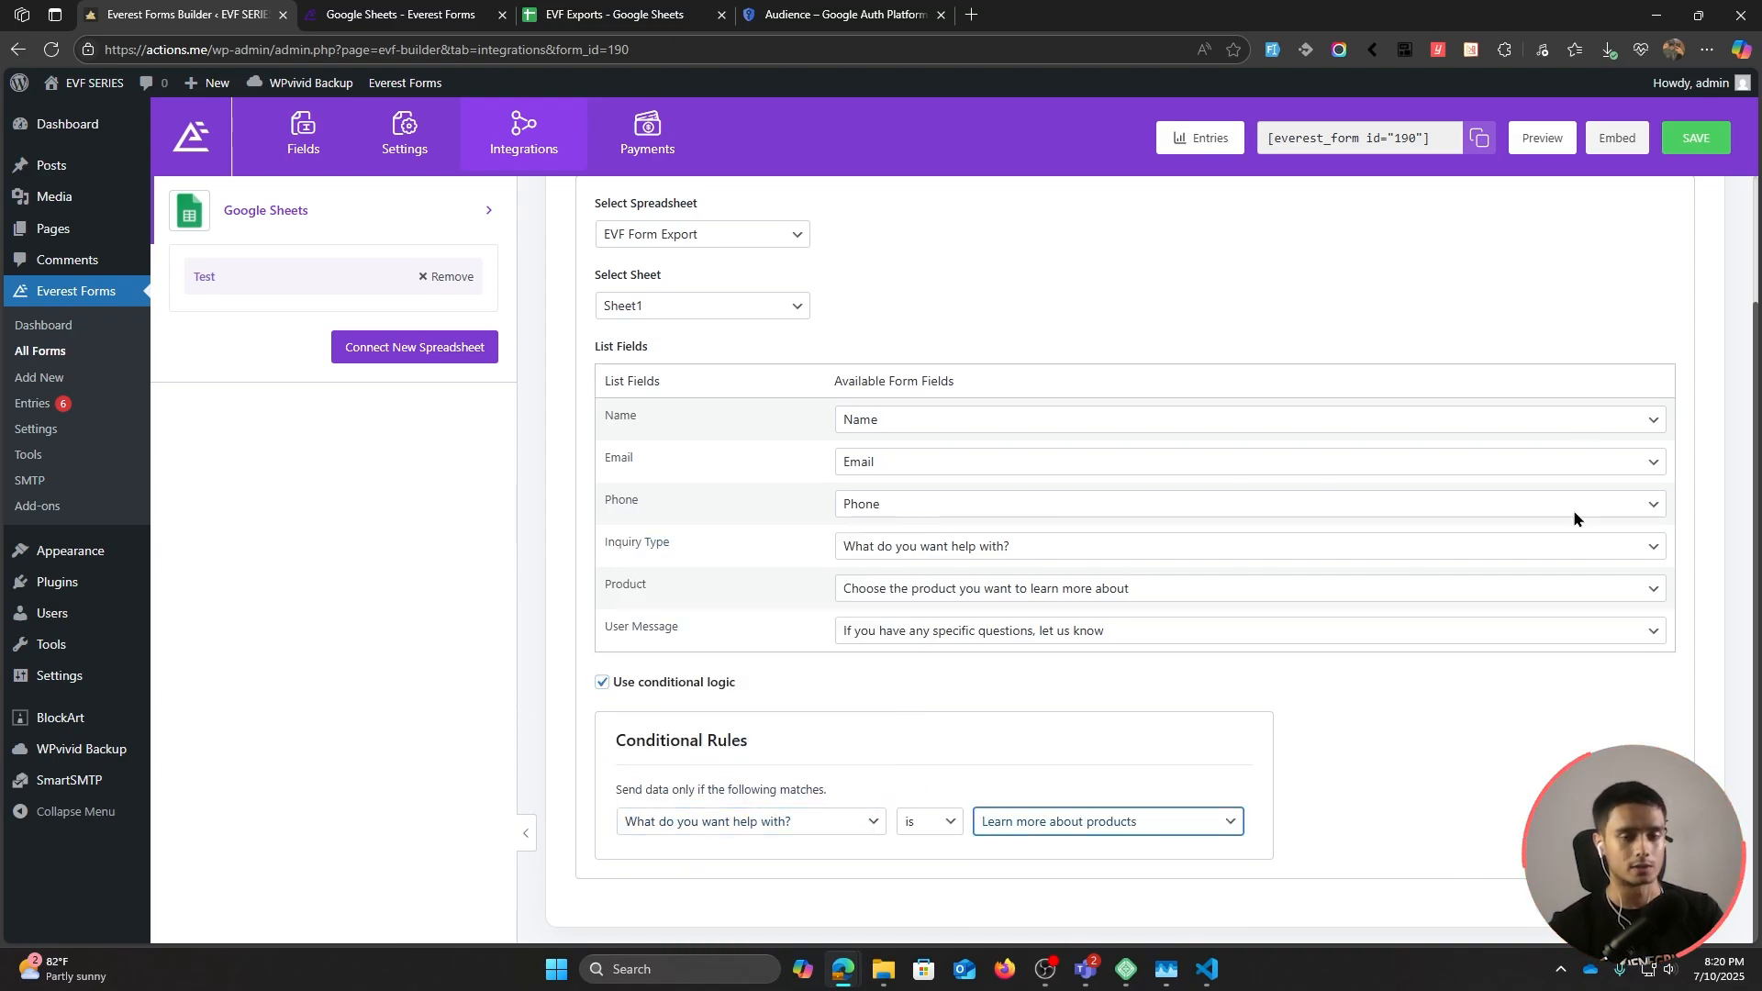
pyautogui.click(1538, 138)
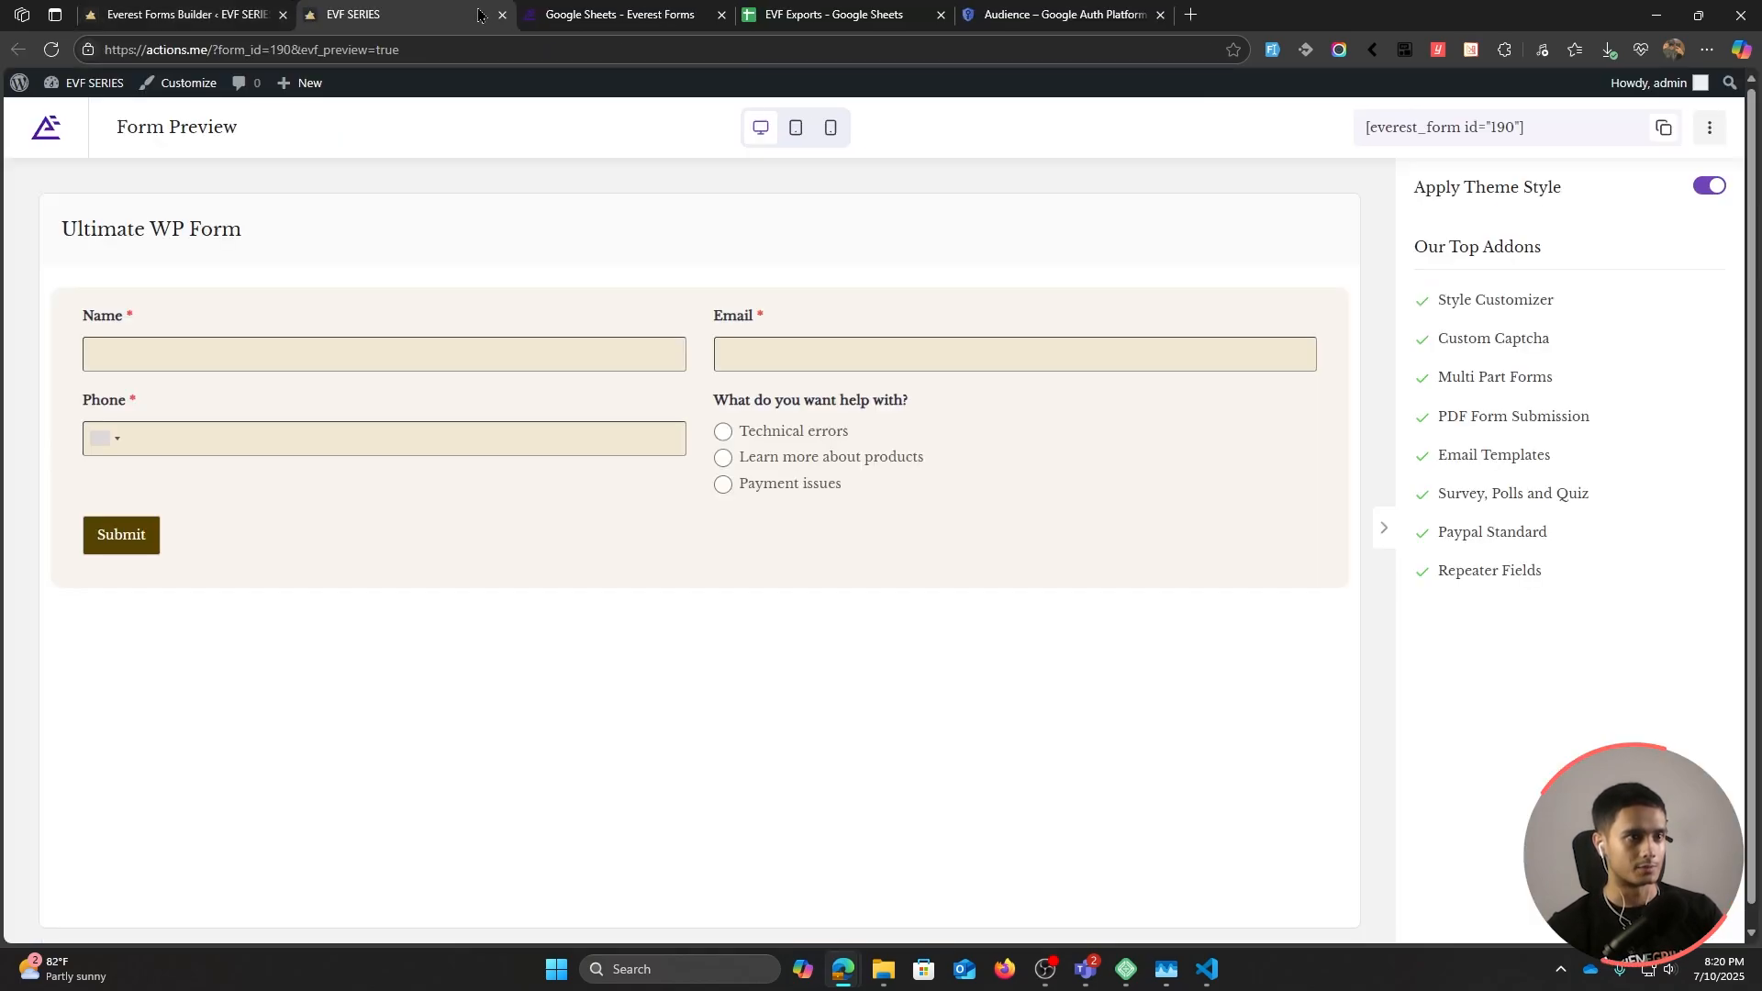
# Step: Remove the preview query from the address to load the site's home page, then go to Contact Us
pyautogui.moveTo(404, 49); pyautogui.dragTo(217, 44)
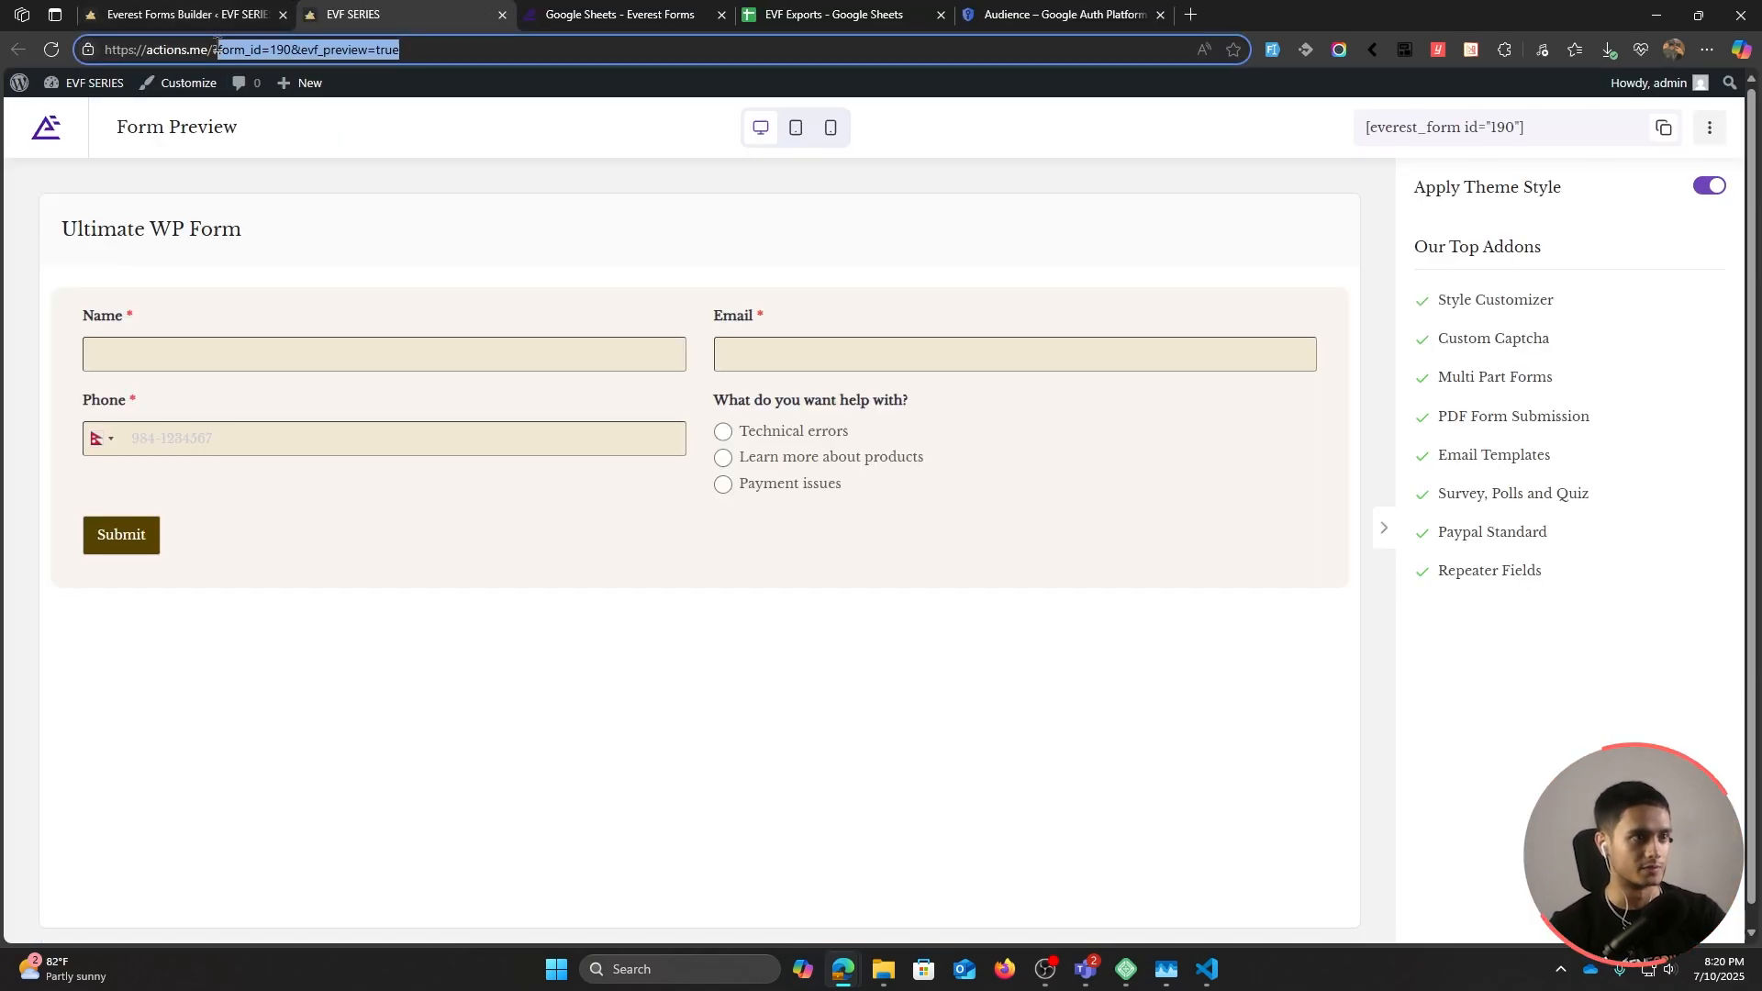
pyautogui.press('BackSpace')
pyautogui.press('Return')
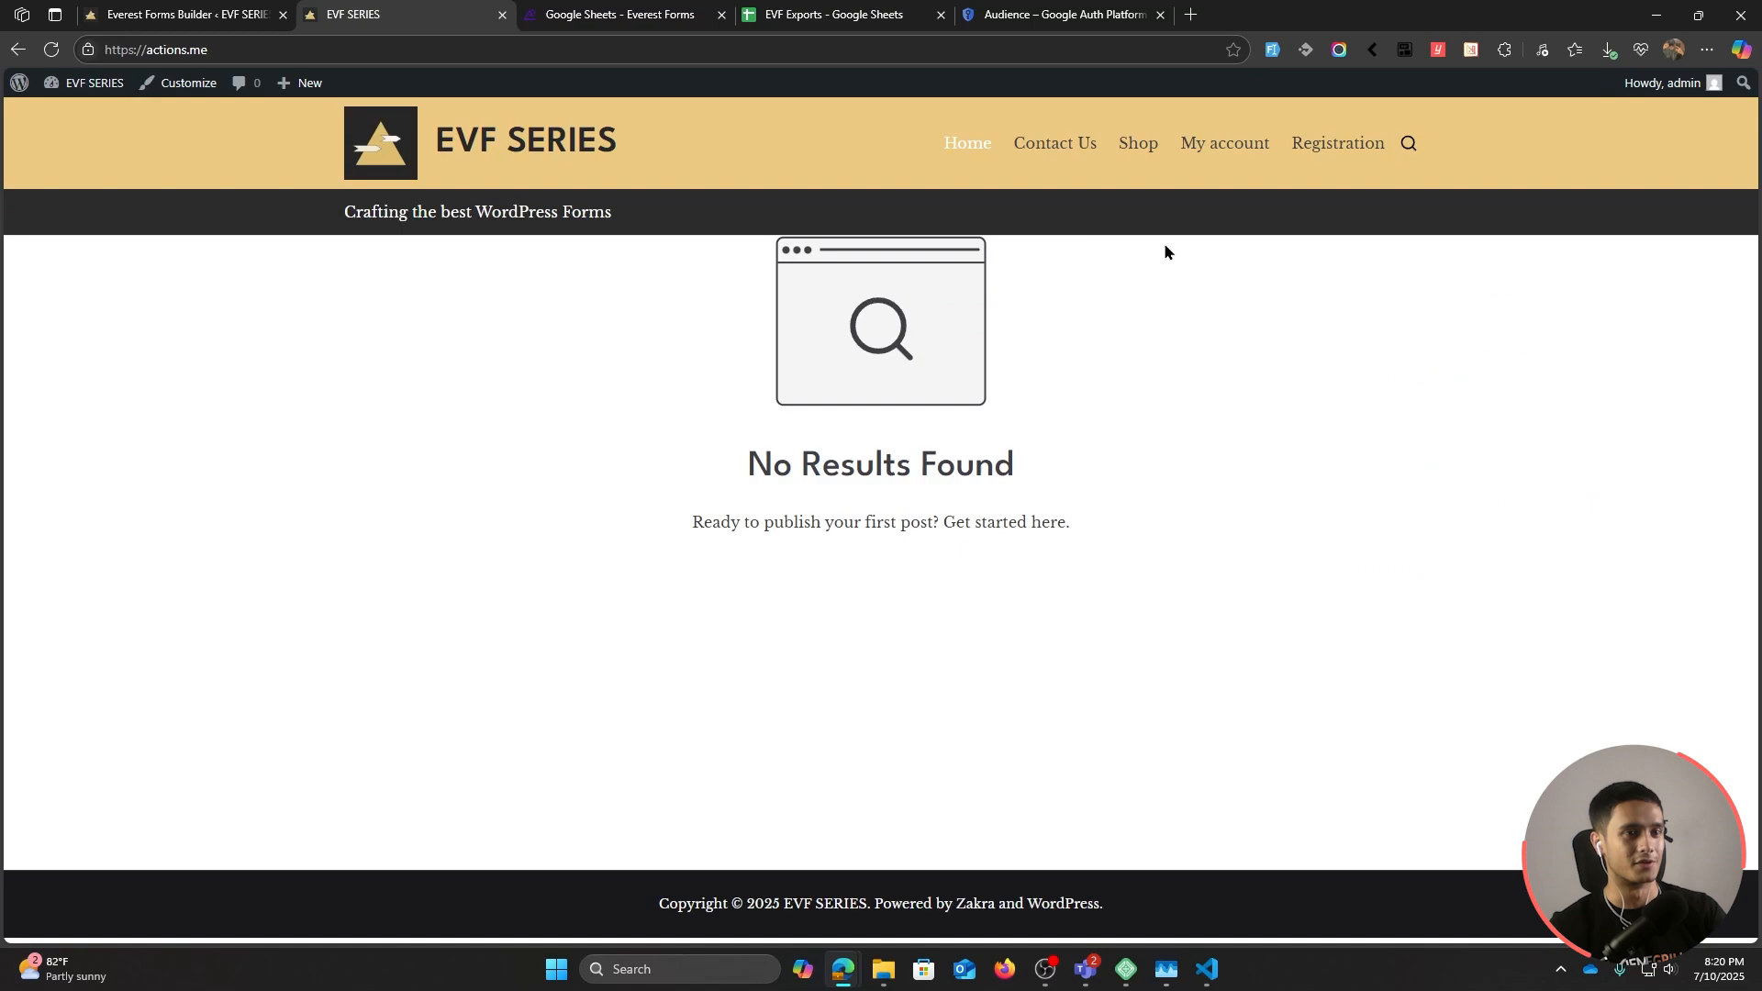
pyautogui.click(1053, 142)
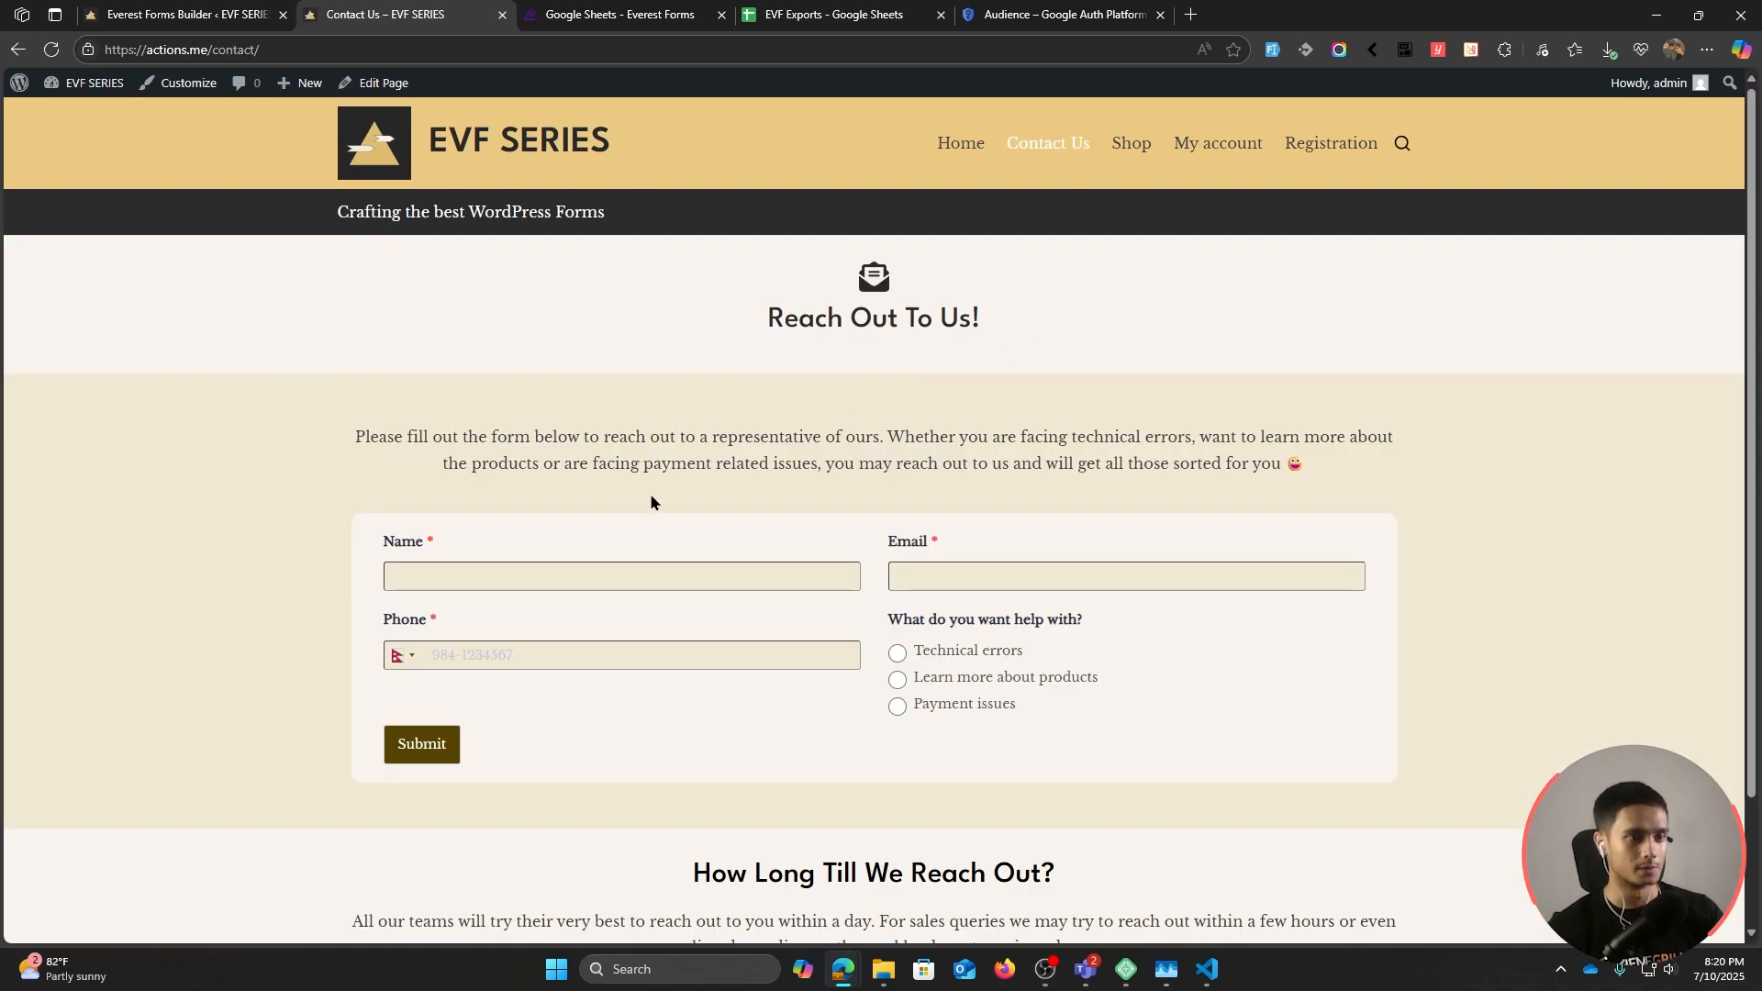
# Step: Fill in the contact's name, e-mail address and phone number
pyautogui.click(531, 567)
pyautogui.write('Sid')
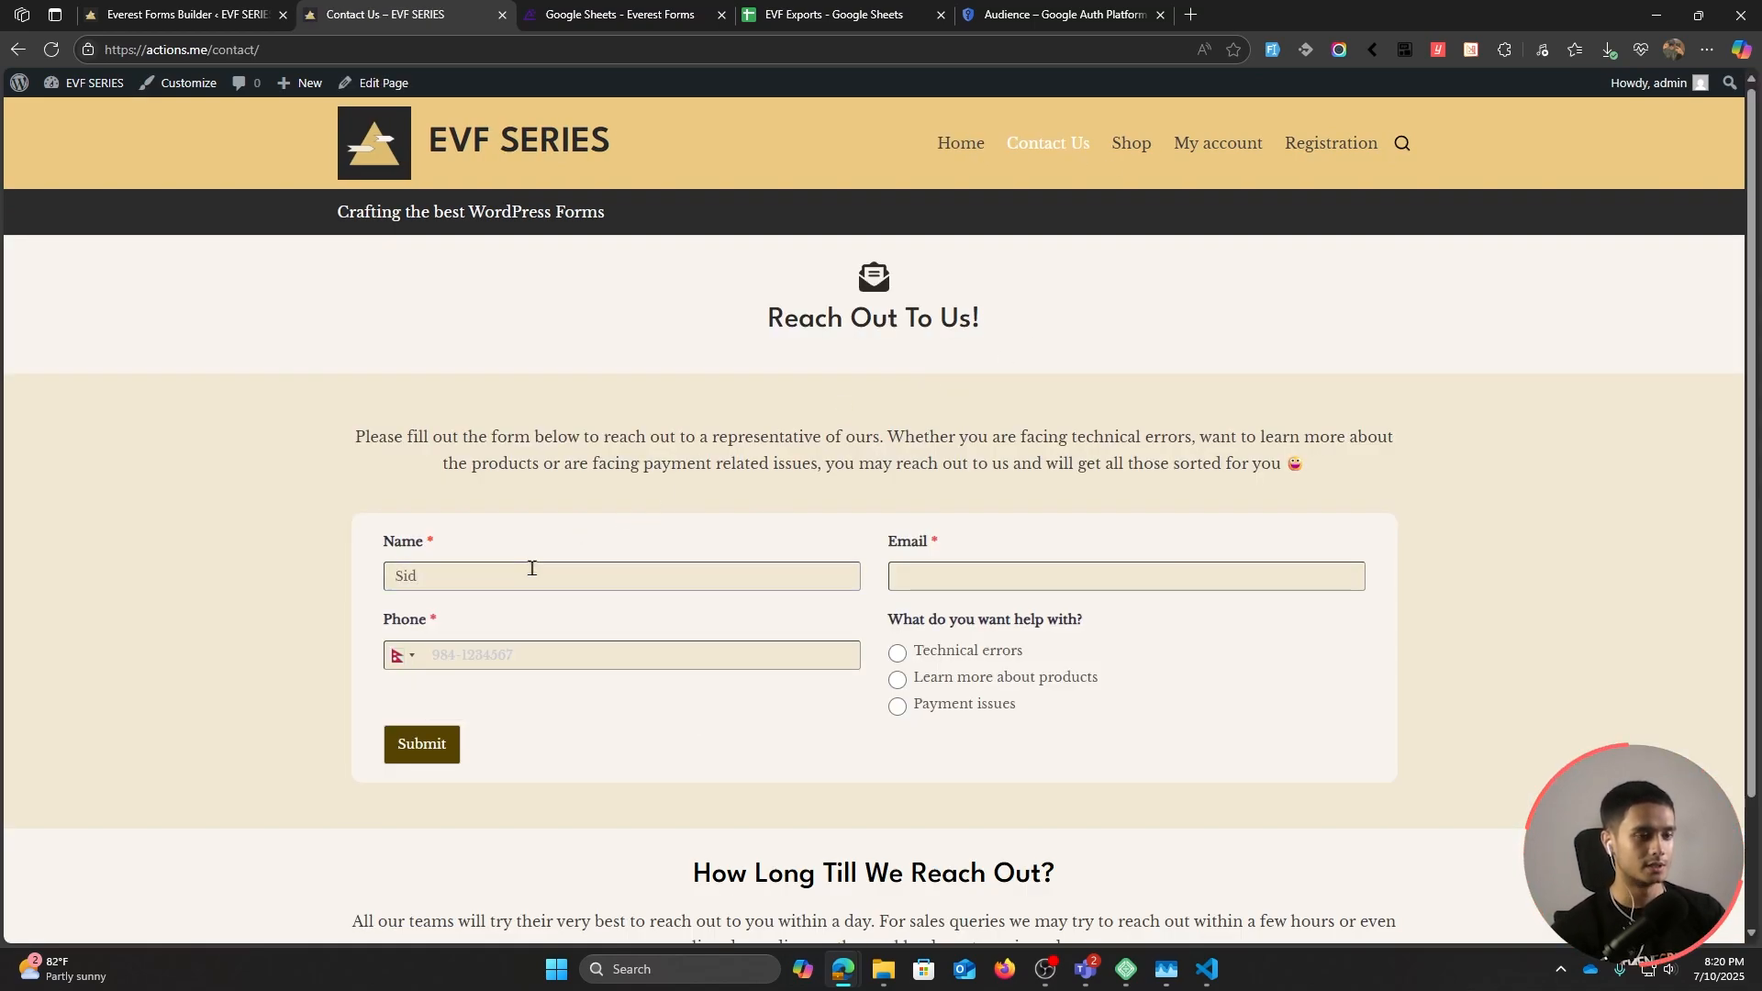
pyautogui.click(1000, 571)
pyautogui.write('test@s')
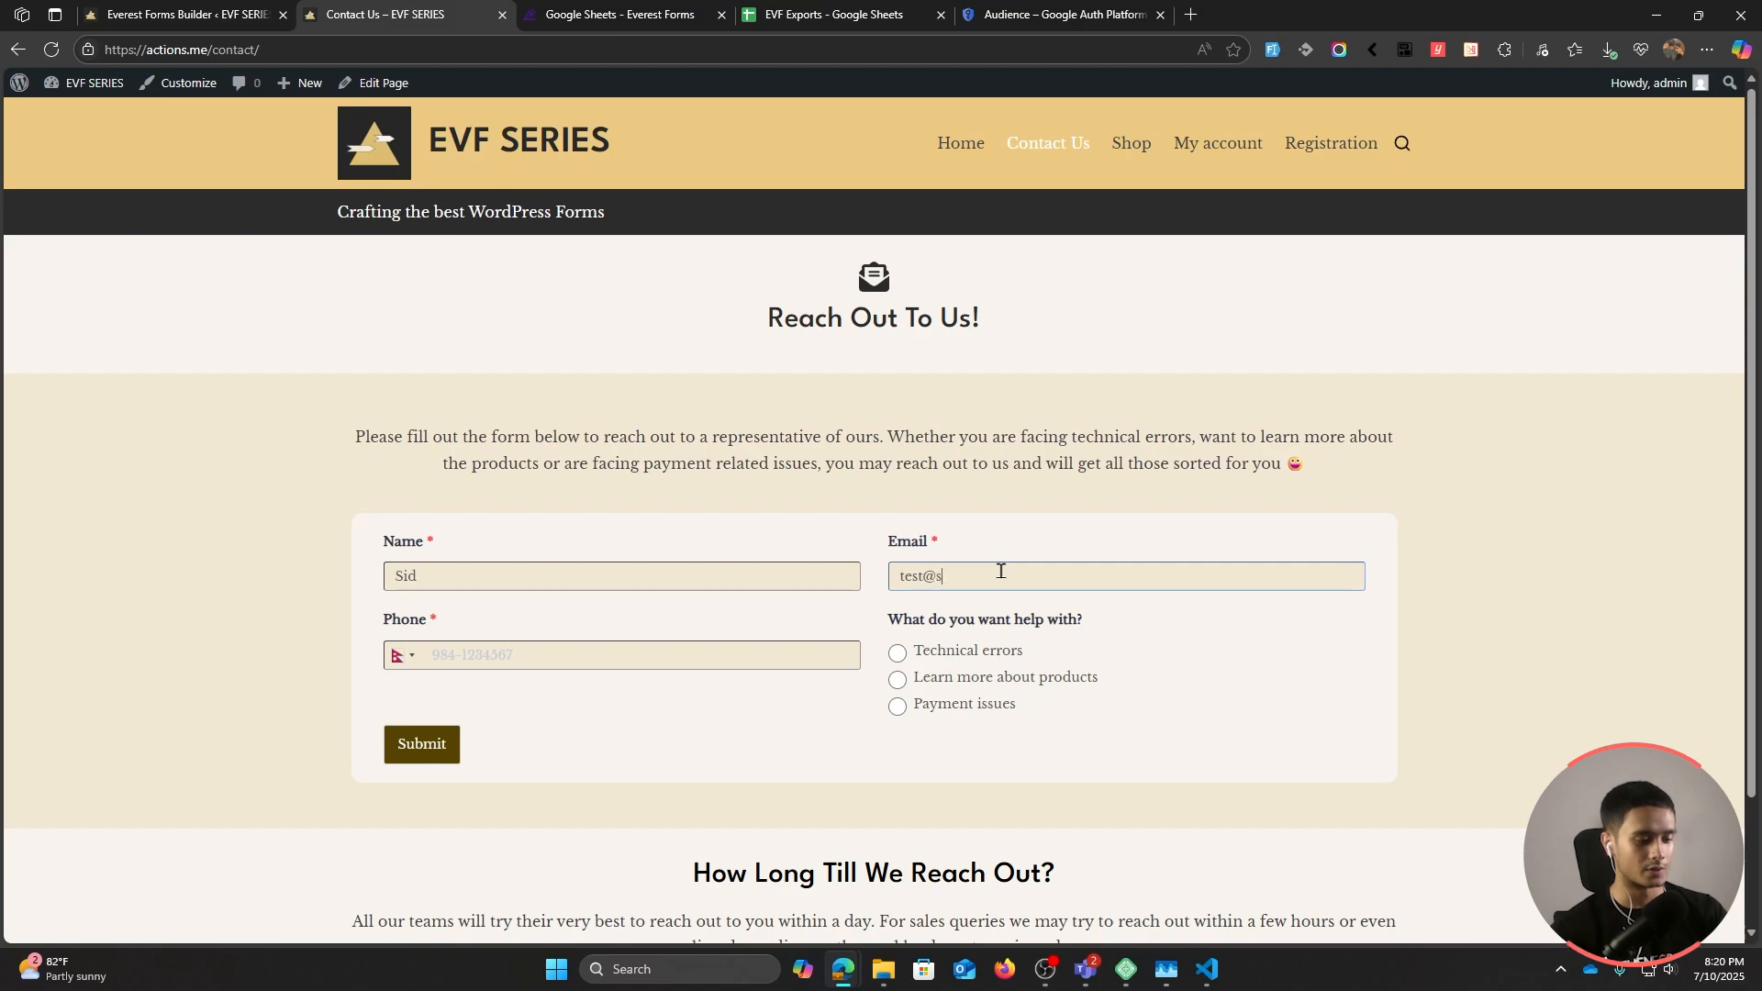
pyautogui.write('id.com')
pyautogui.click(593, 644)
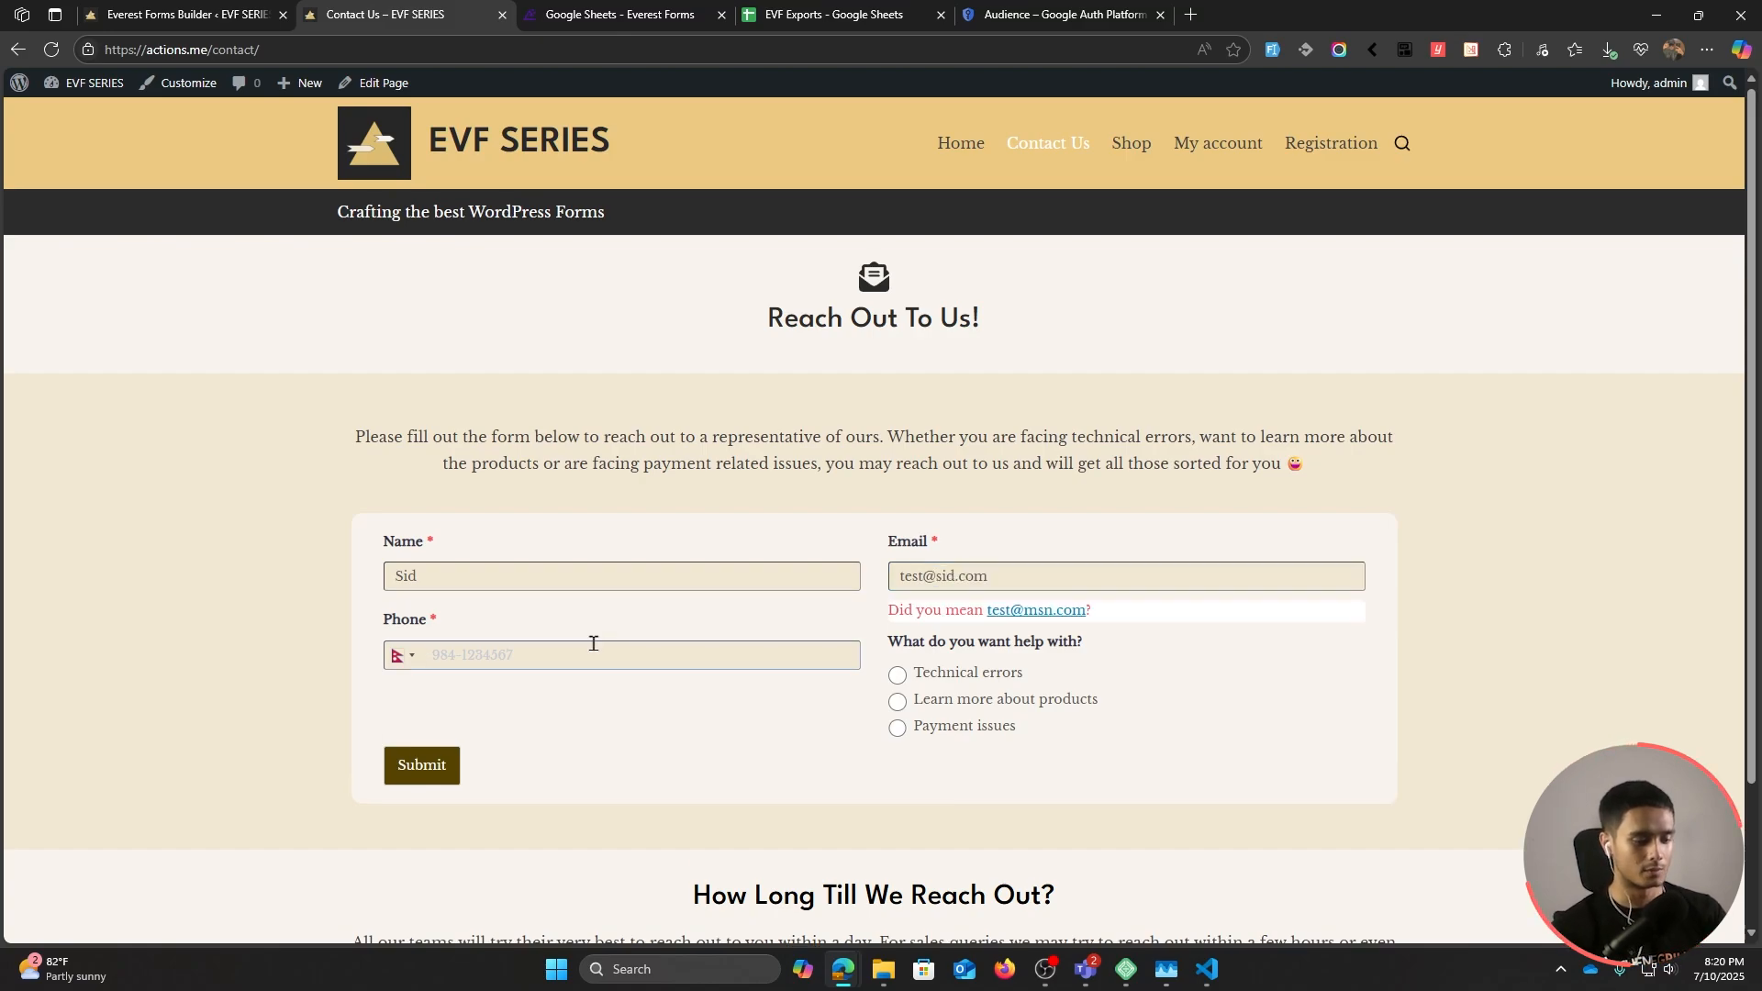
pyautogui.write('87654')
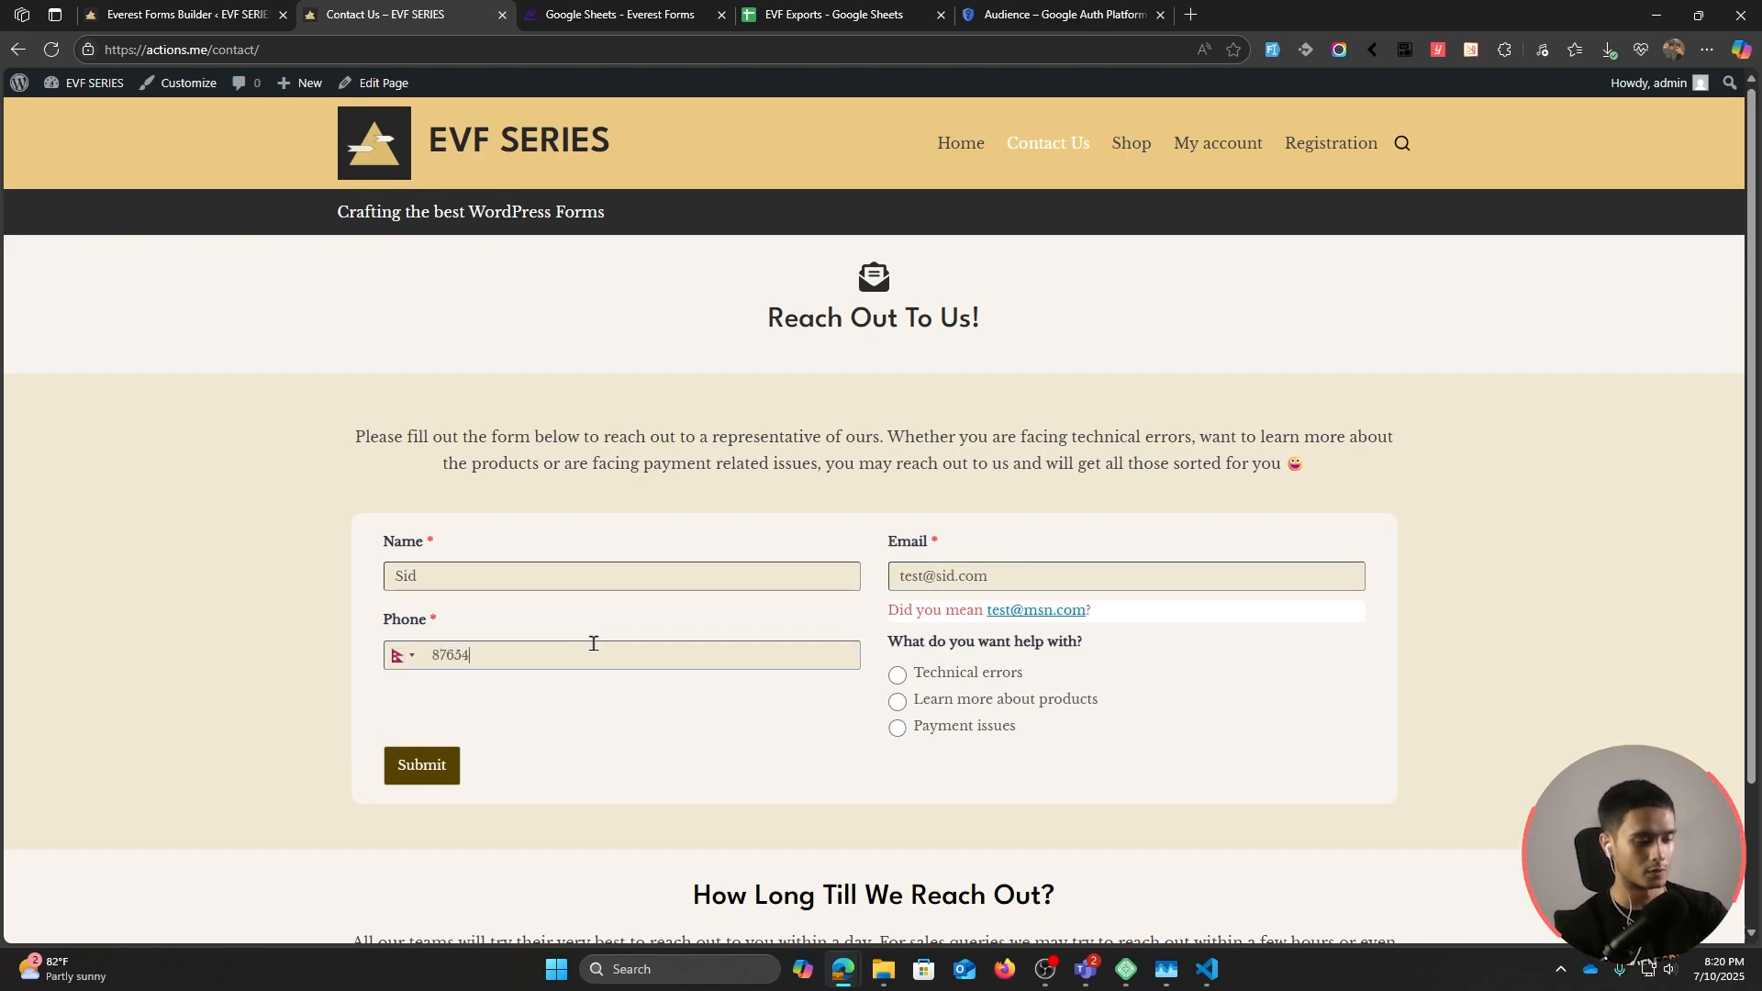
pyautogui.write('32109')
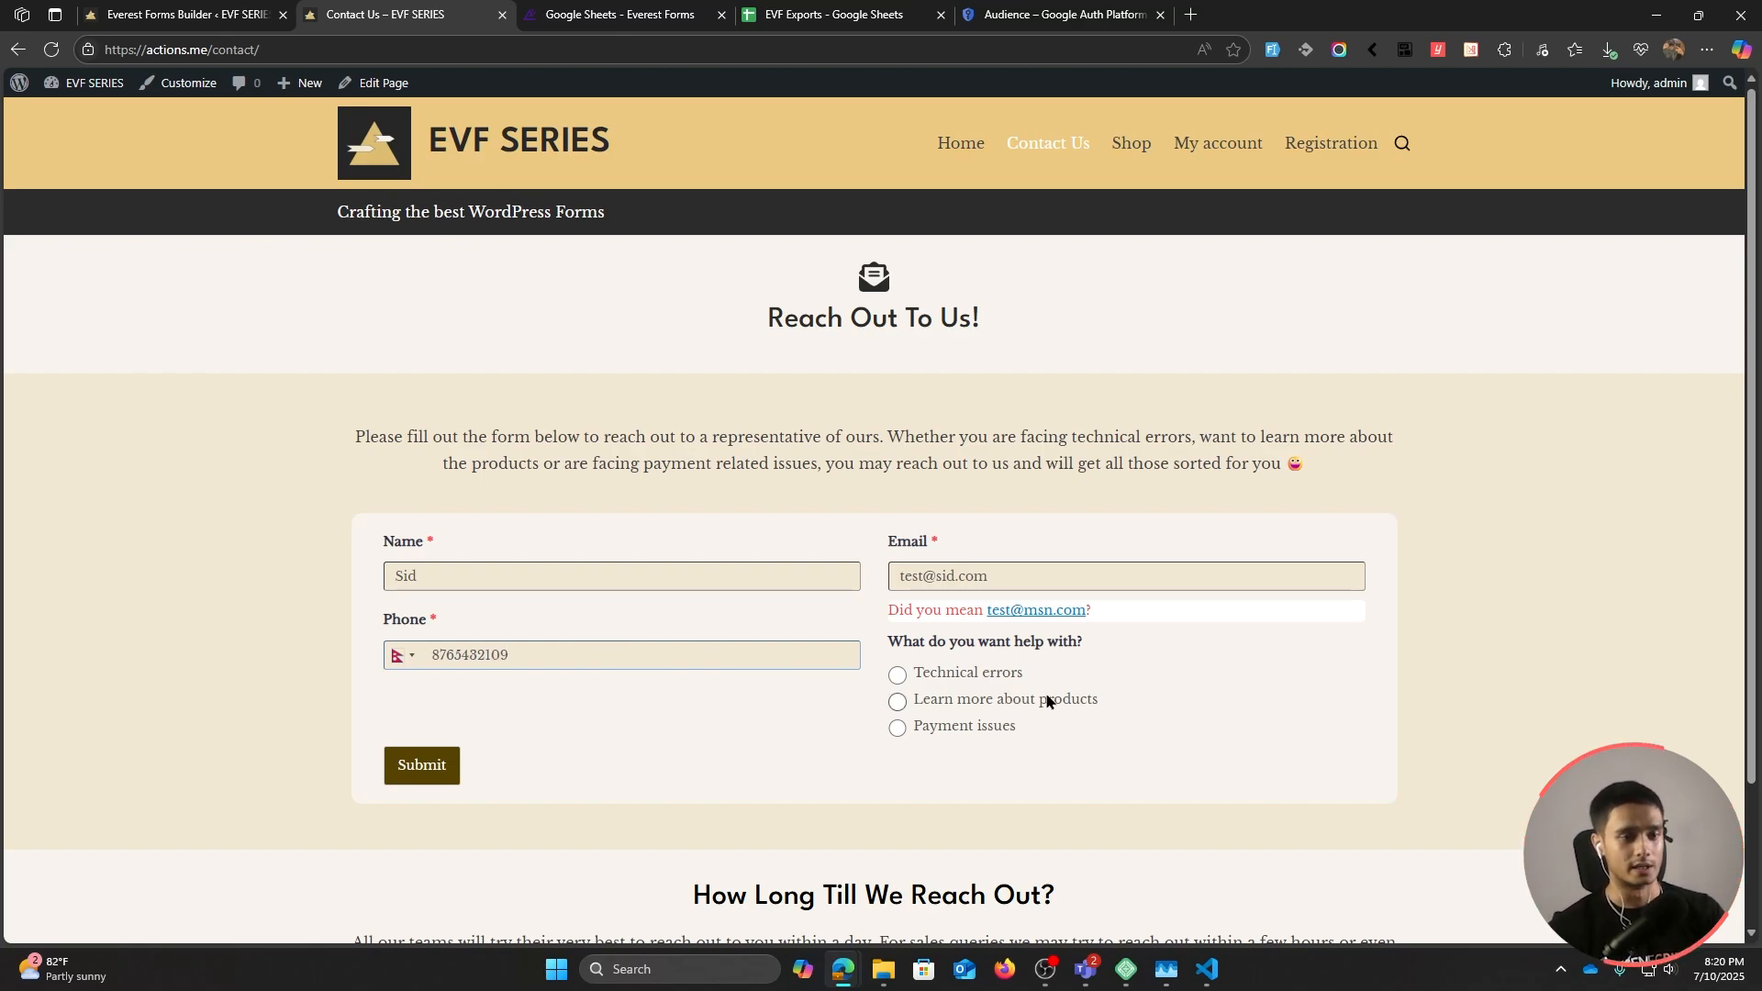
# Step: Choose 'Learn more about products' as the help topic and Blaster 3000 as the product
pyautogui.click(897, 703)
pyautogui.scroll(-2, 1126, 702)
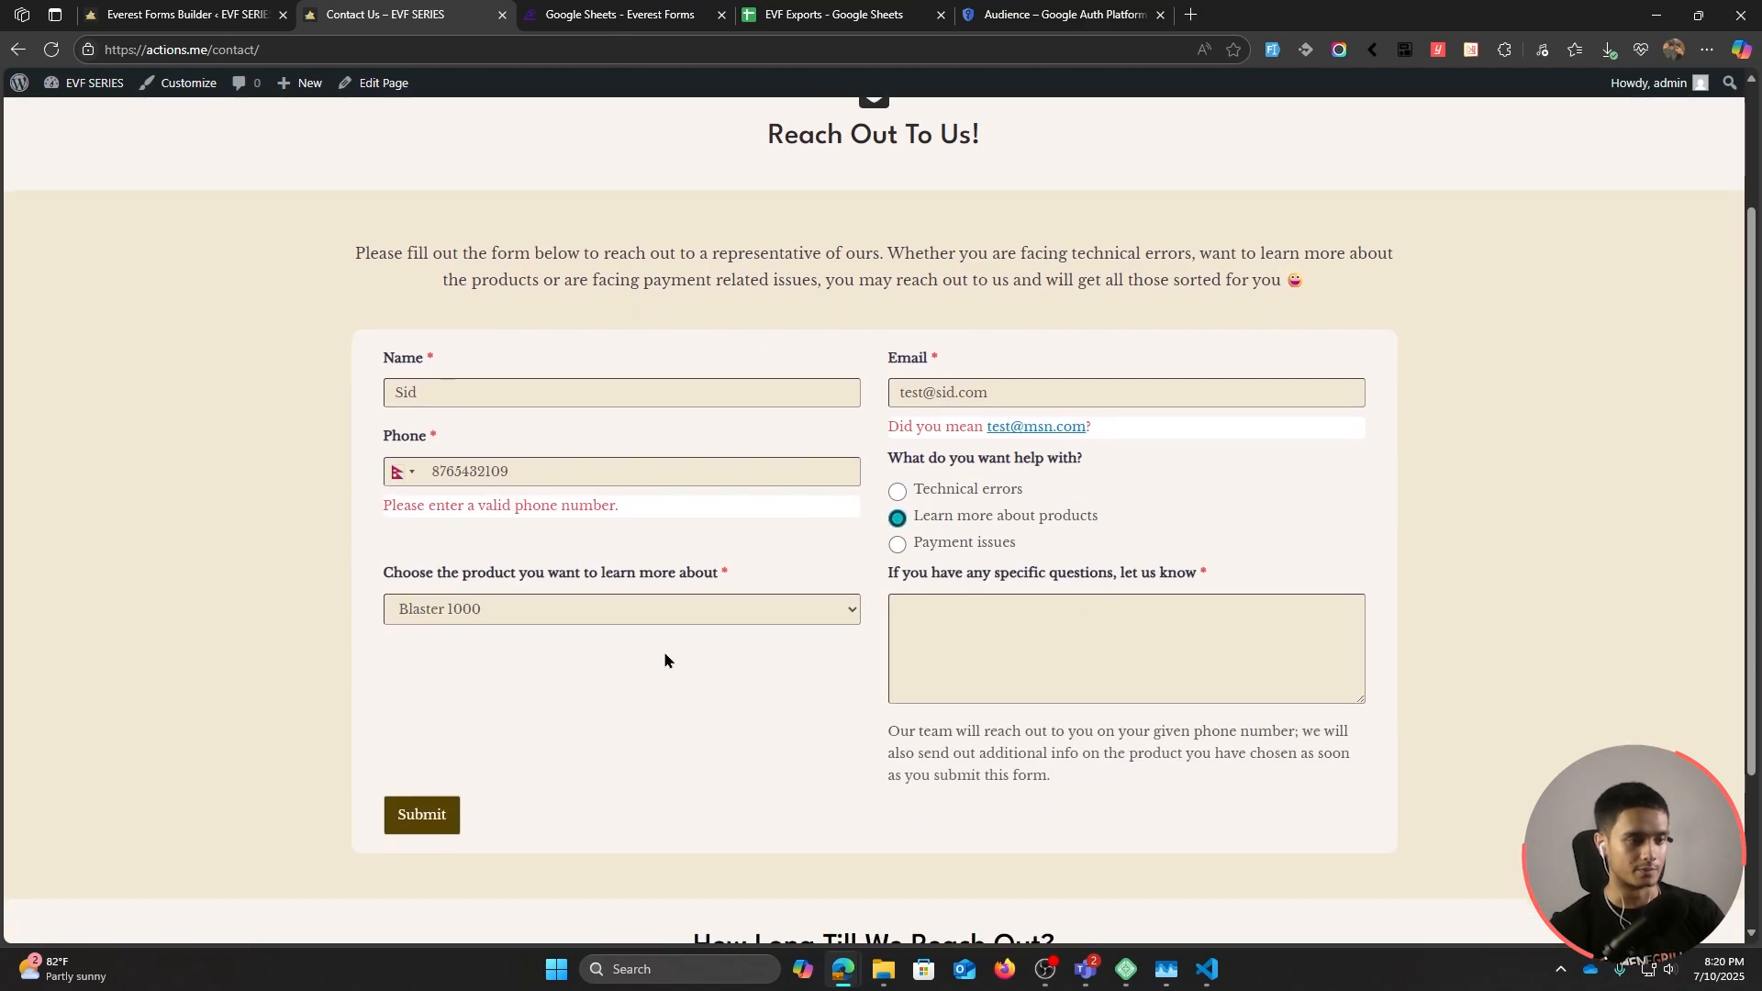
pyautogui.click(590, 610)
pyautogui.click(440, 684)
# Step: Write the question 'I want to know more.', drop the phone number's last digit, and submit
pyautogui.click(1065, 628)
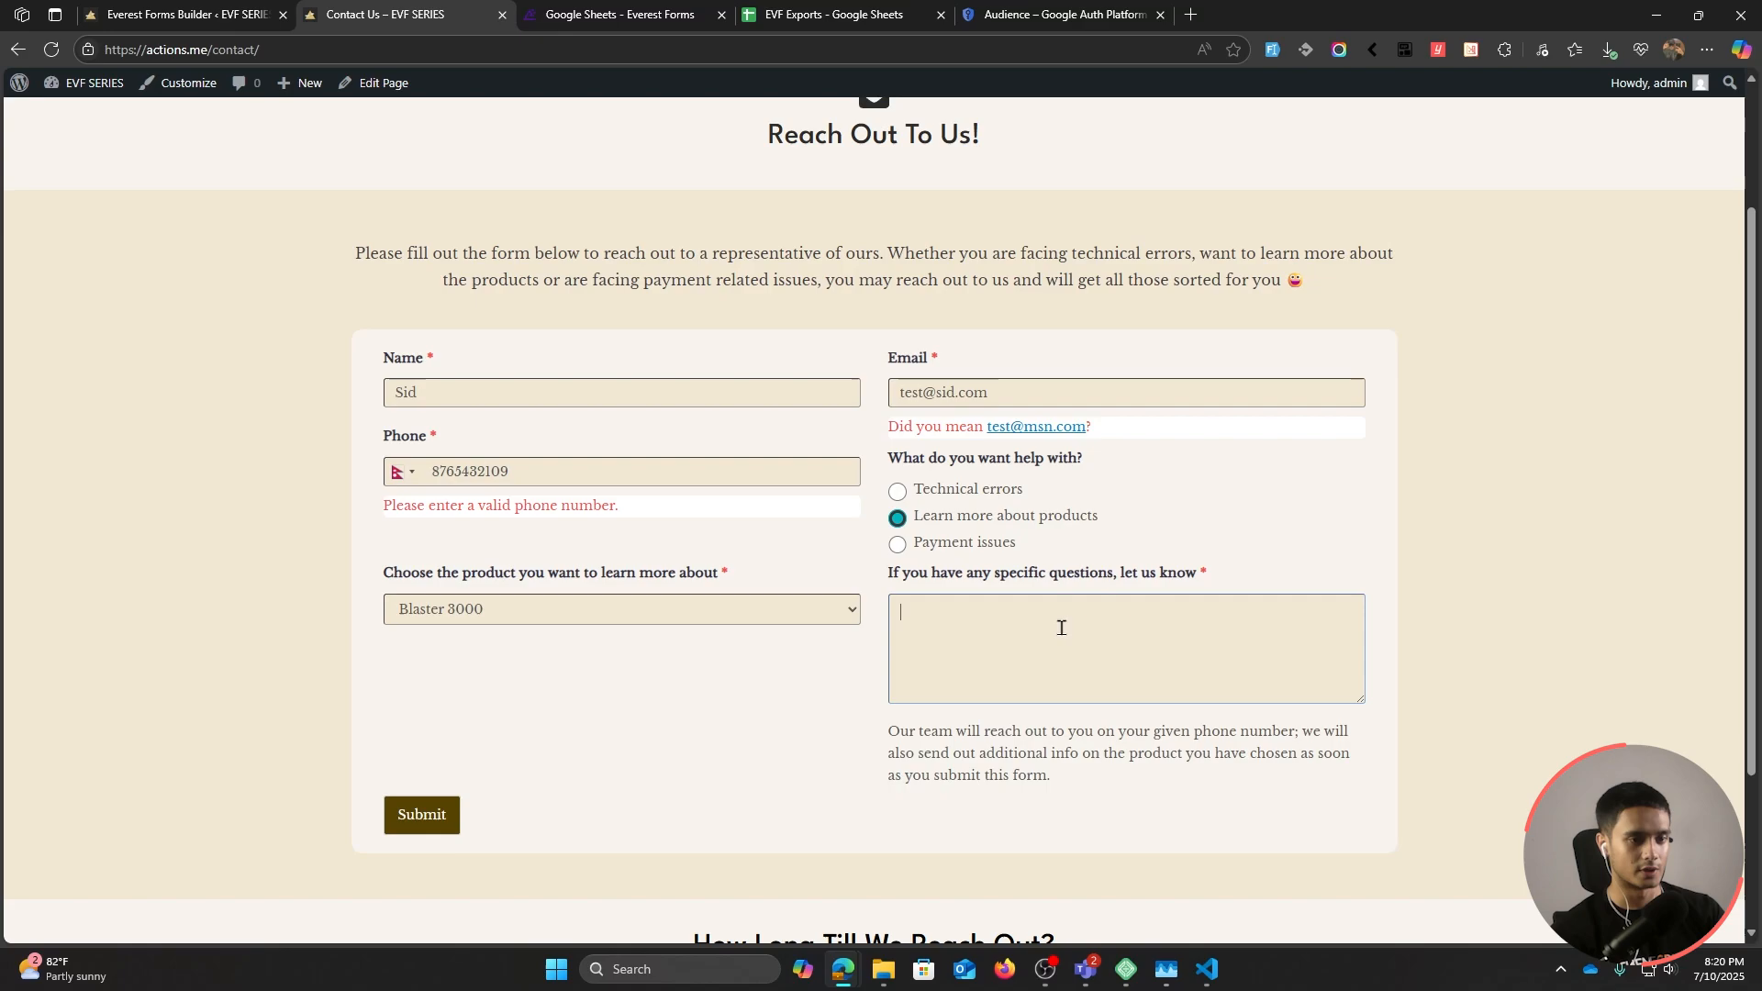
pyautogui.write('I want to kn')
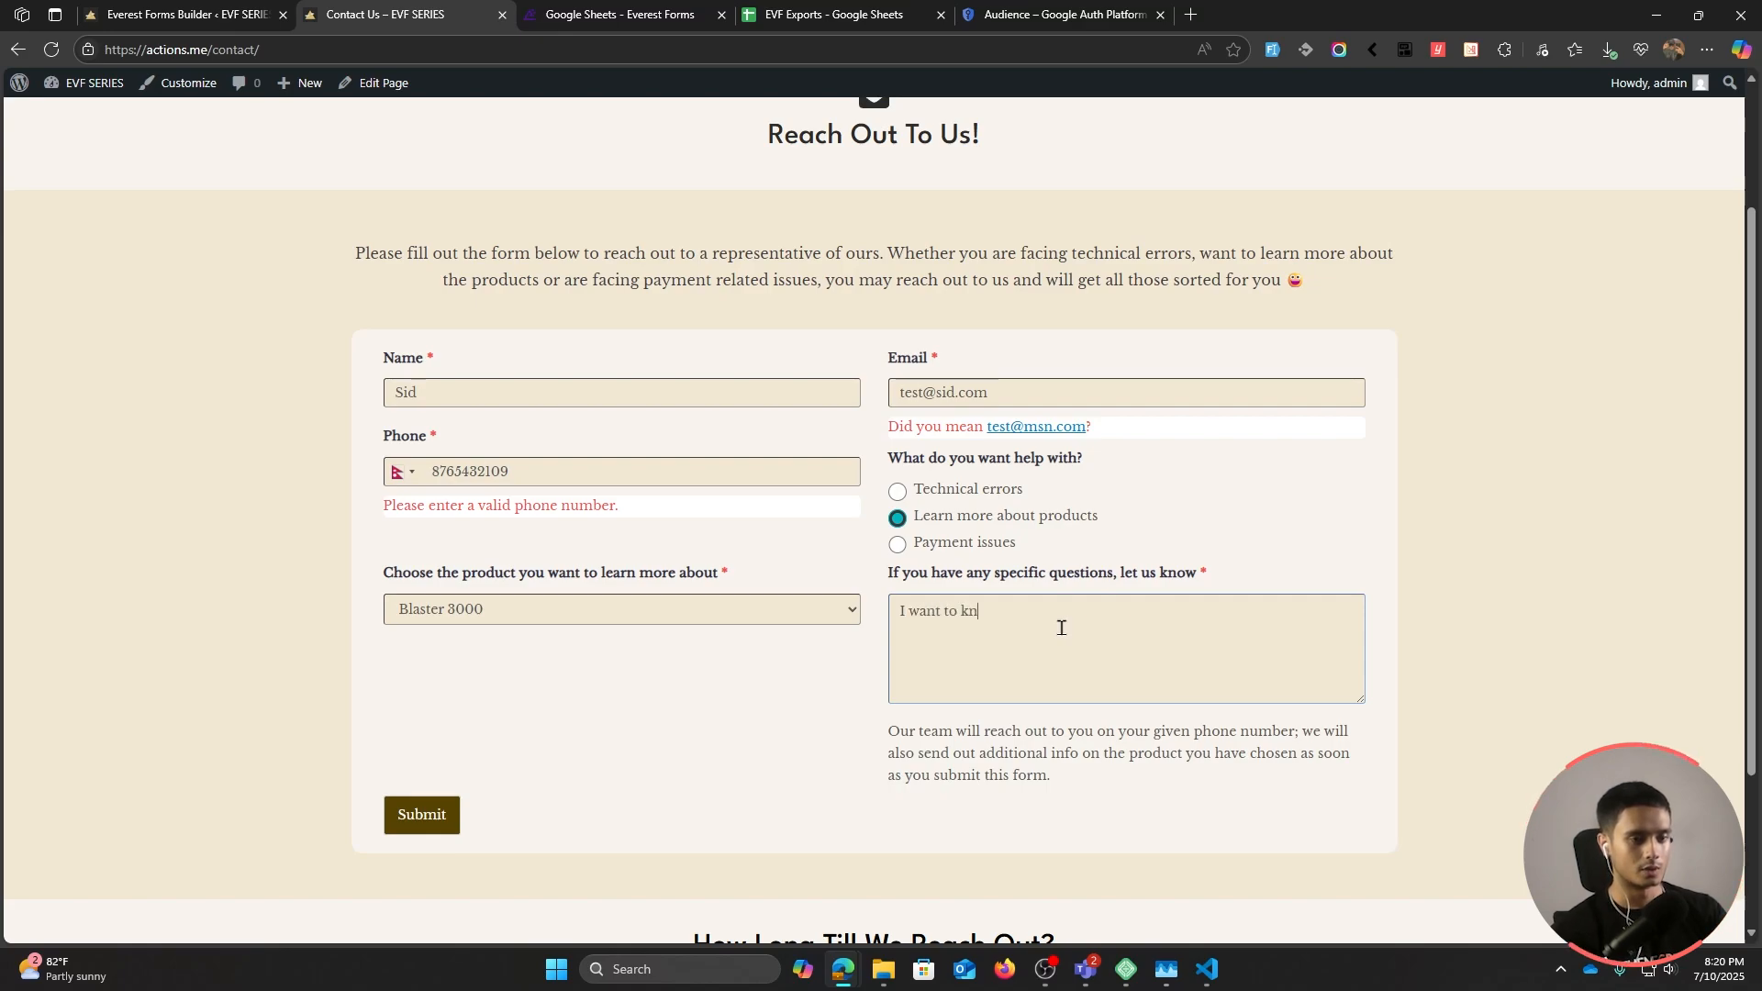
pyautogui.write('ow mo')
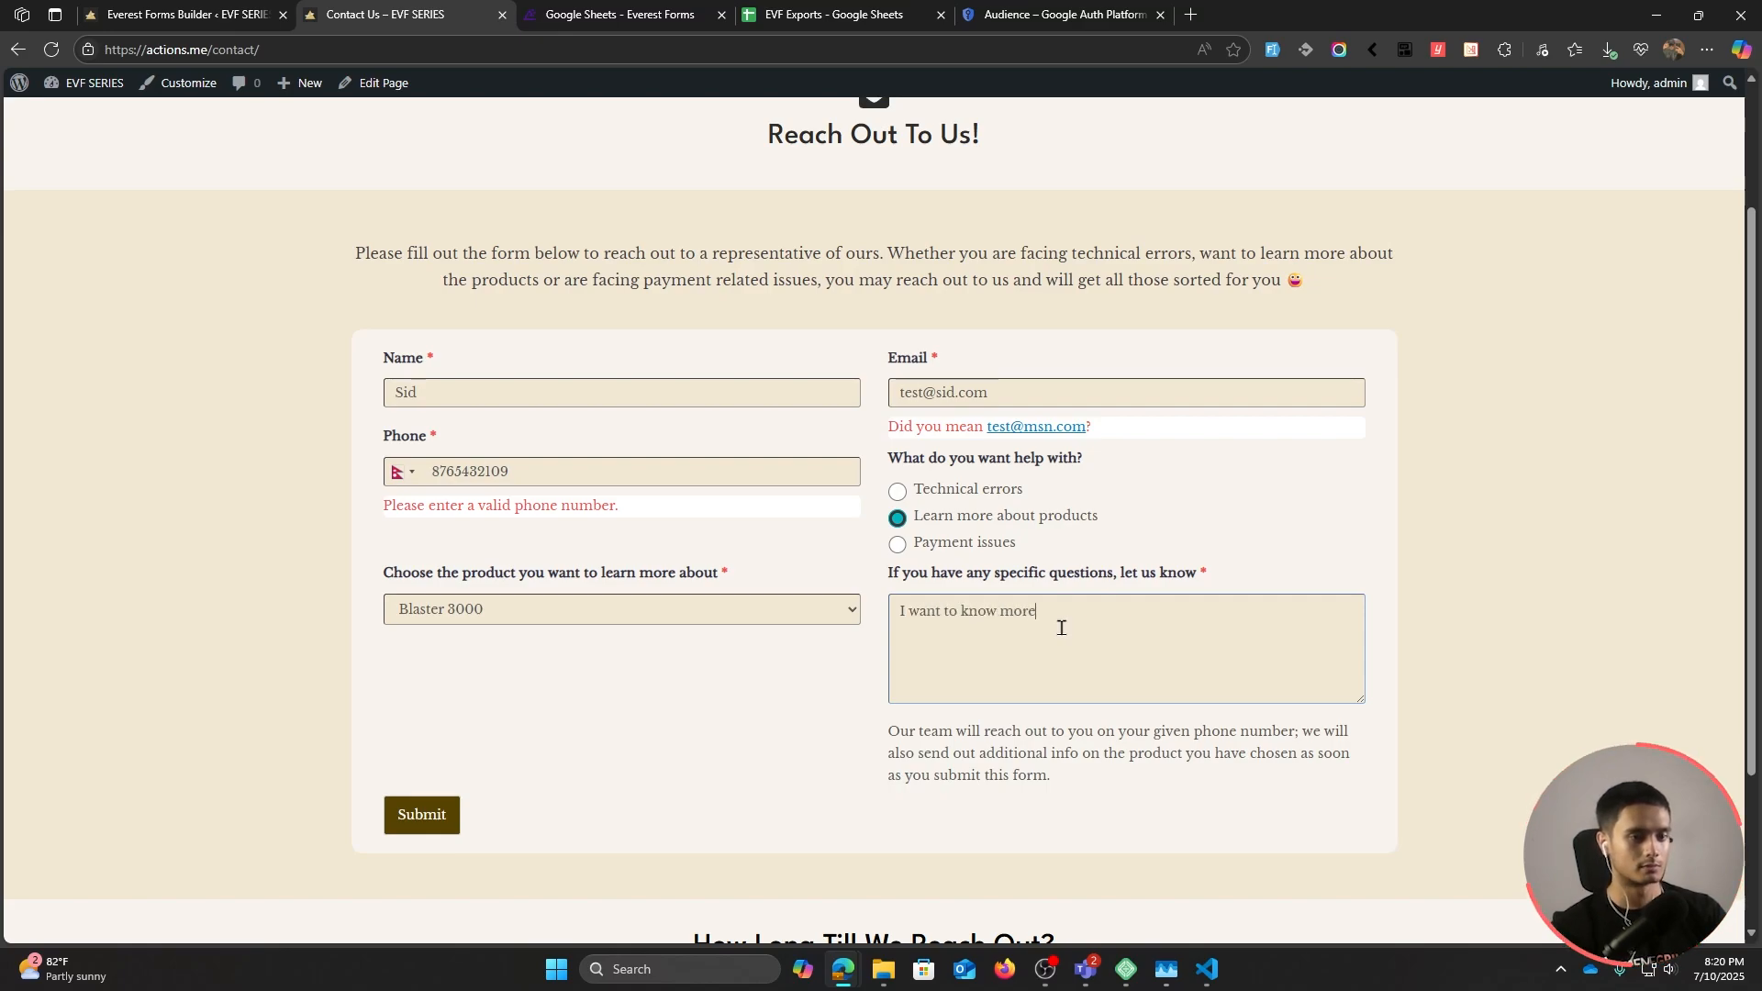
pyautogui.write('re')
pyautogui.click(515, 472)
pyautogui.press('BackSpace')
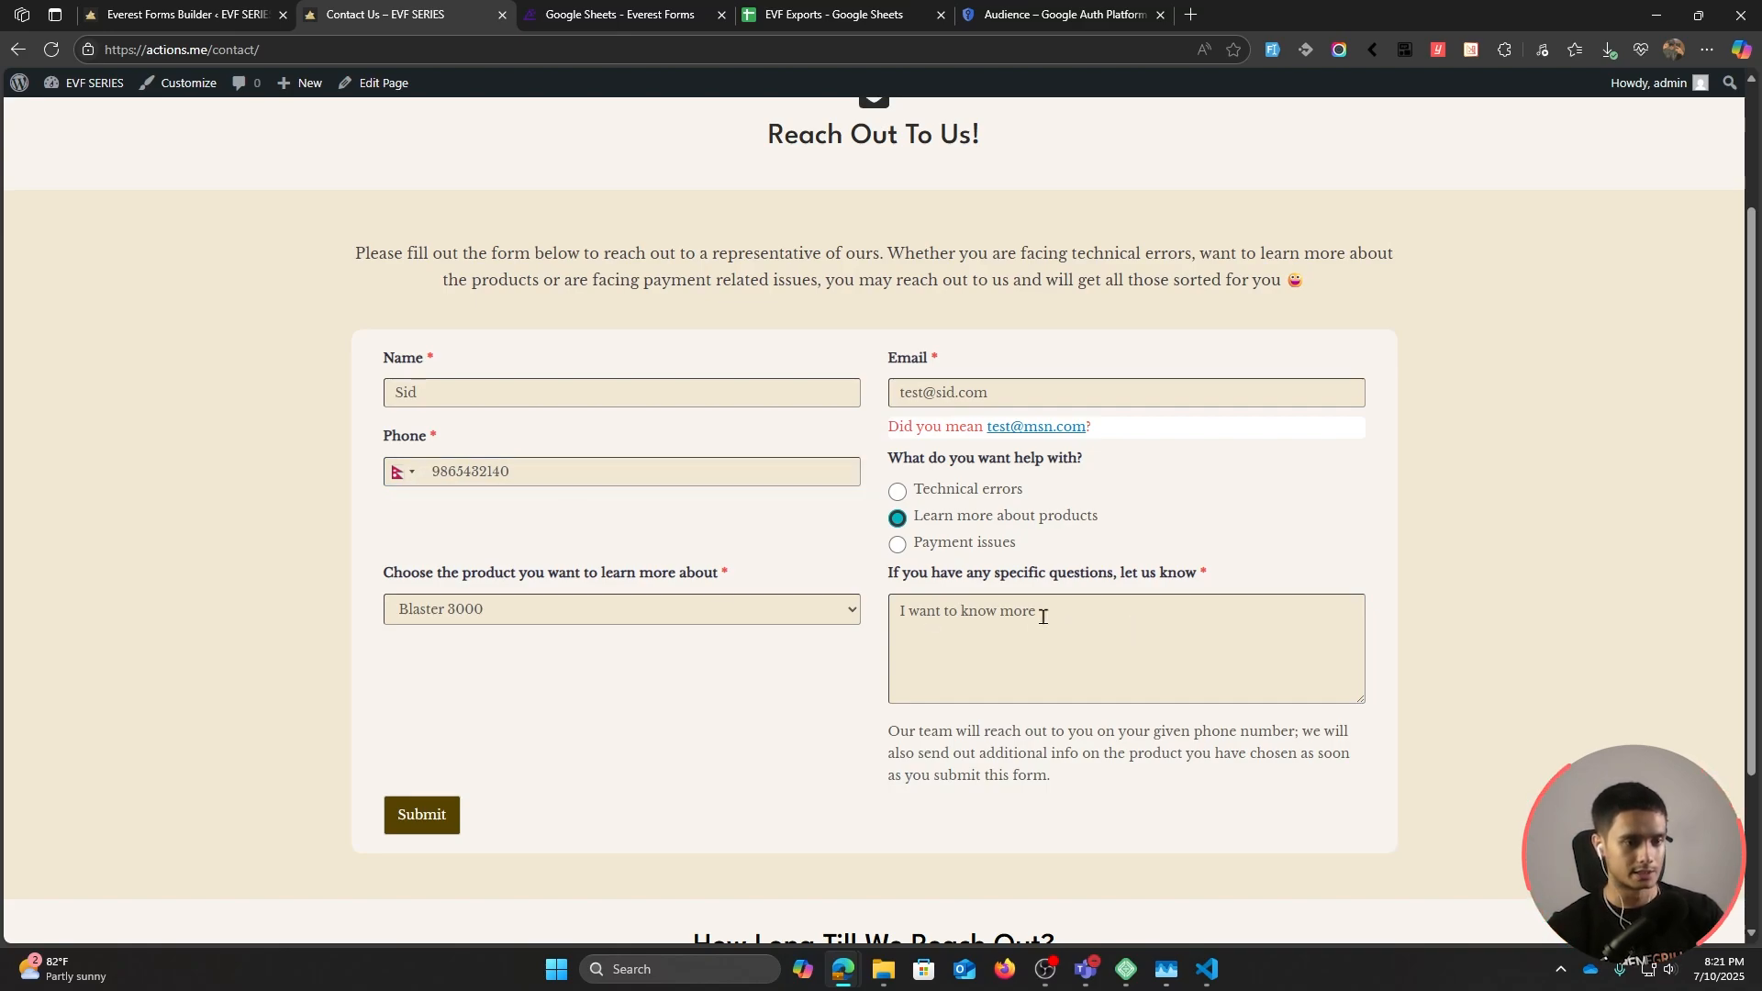
pyautogui.click(1102, 621)
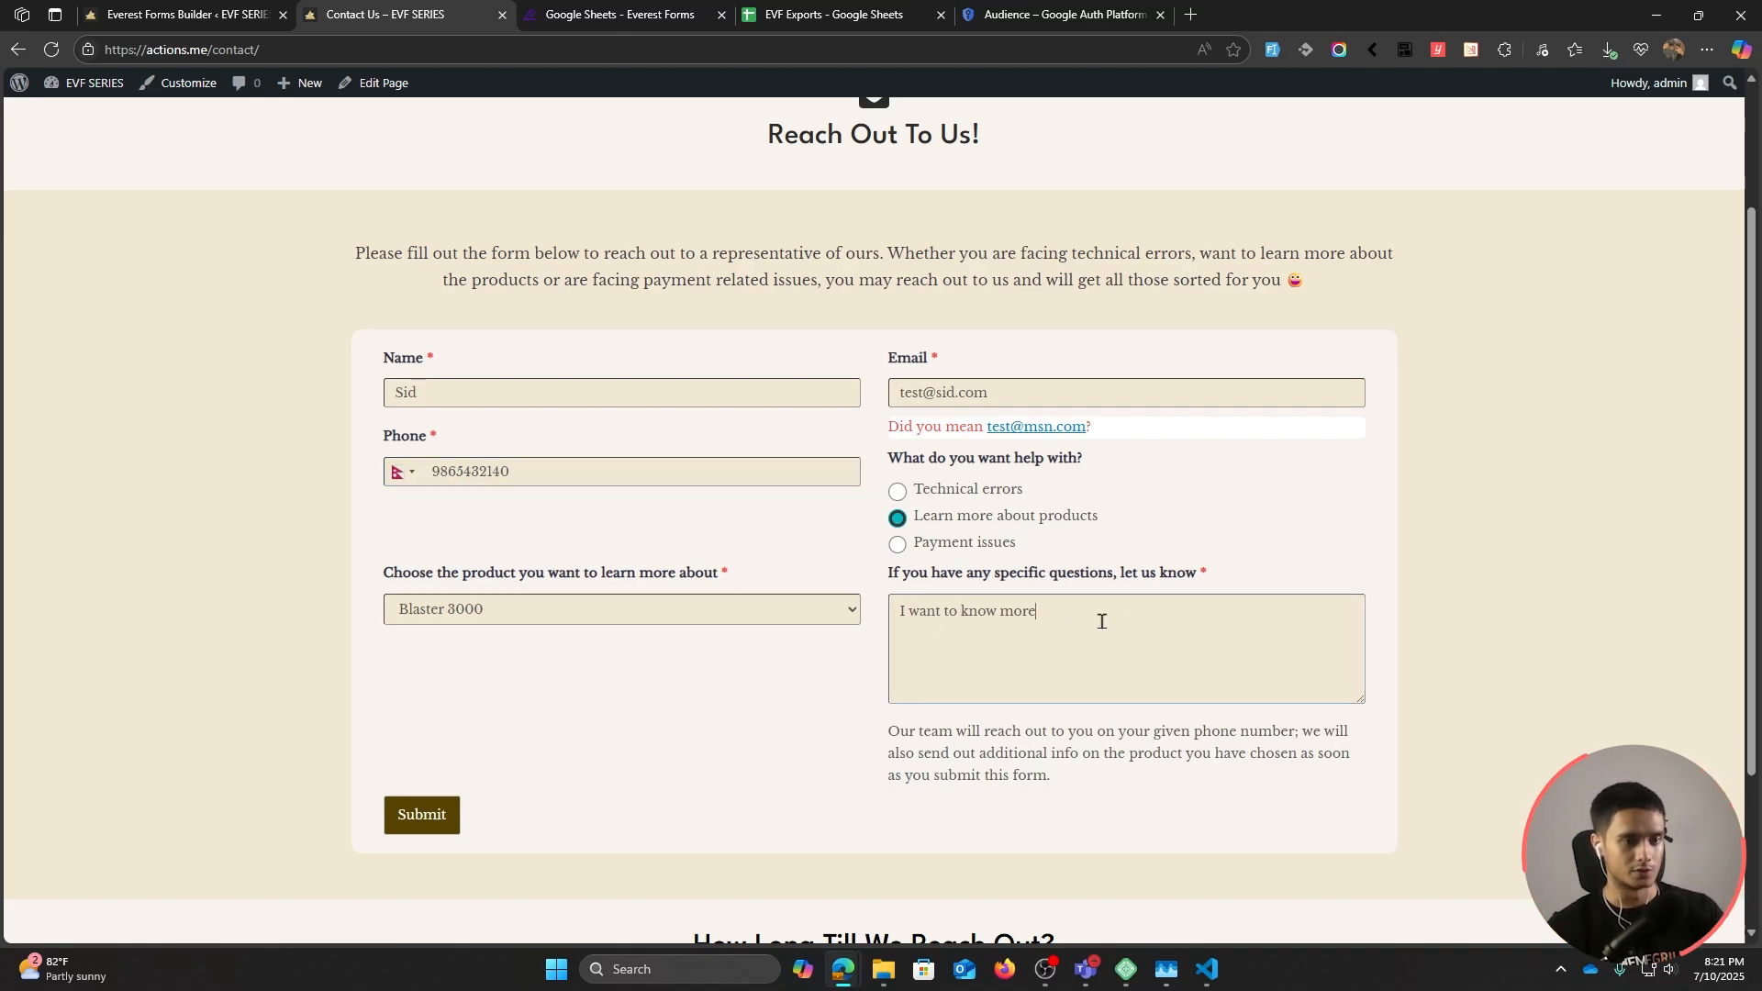
pyautogui.write('.')
pyautogui.click(437, 819)
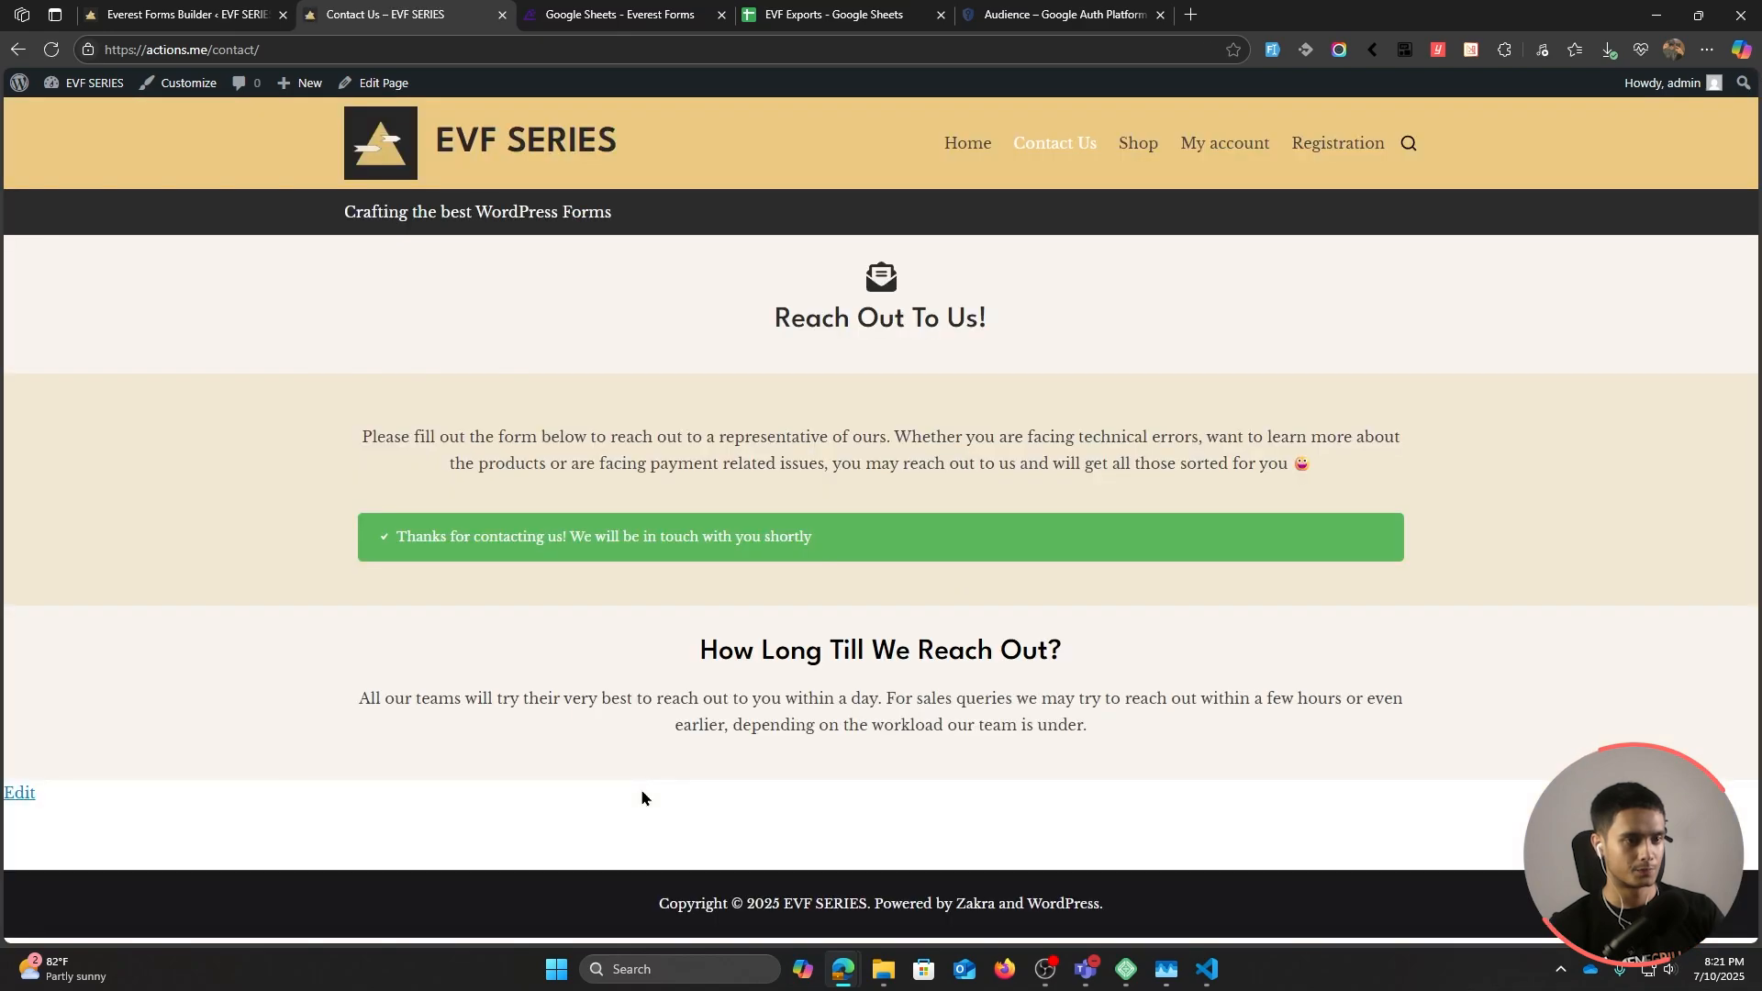
pyautogui.click(826, 14)
# Step: Check that row 4 of EVF Exports holds the new entry, including its full message in F4
pyautogui.click(548, 459)
pyautogui.moveTo(112, 356); pyautogui.dragTo(1169, 331)
pyautogui.click(1129, 356)
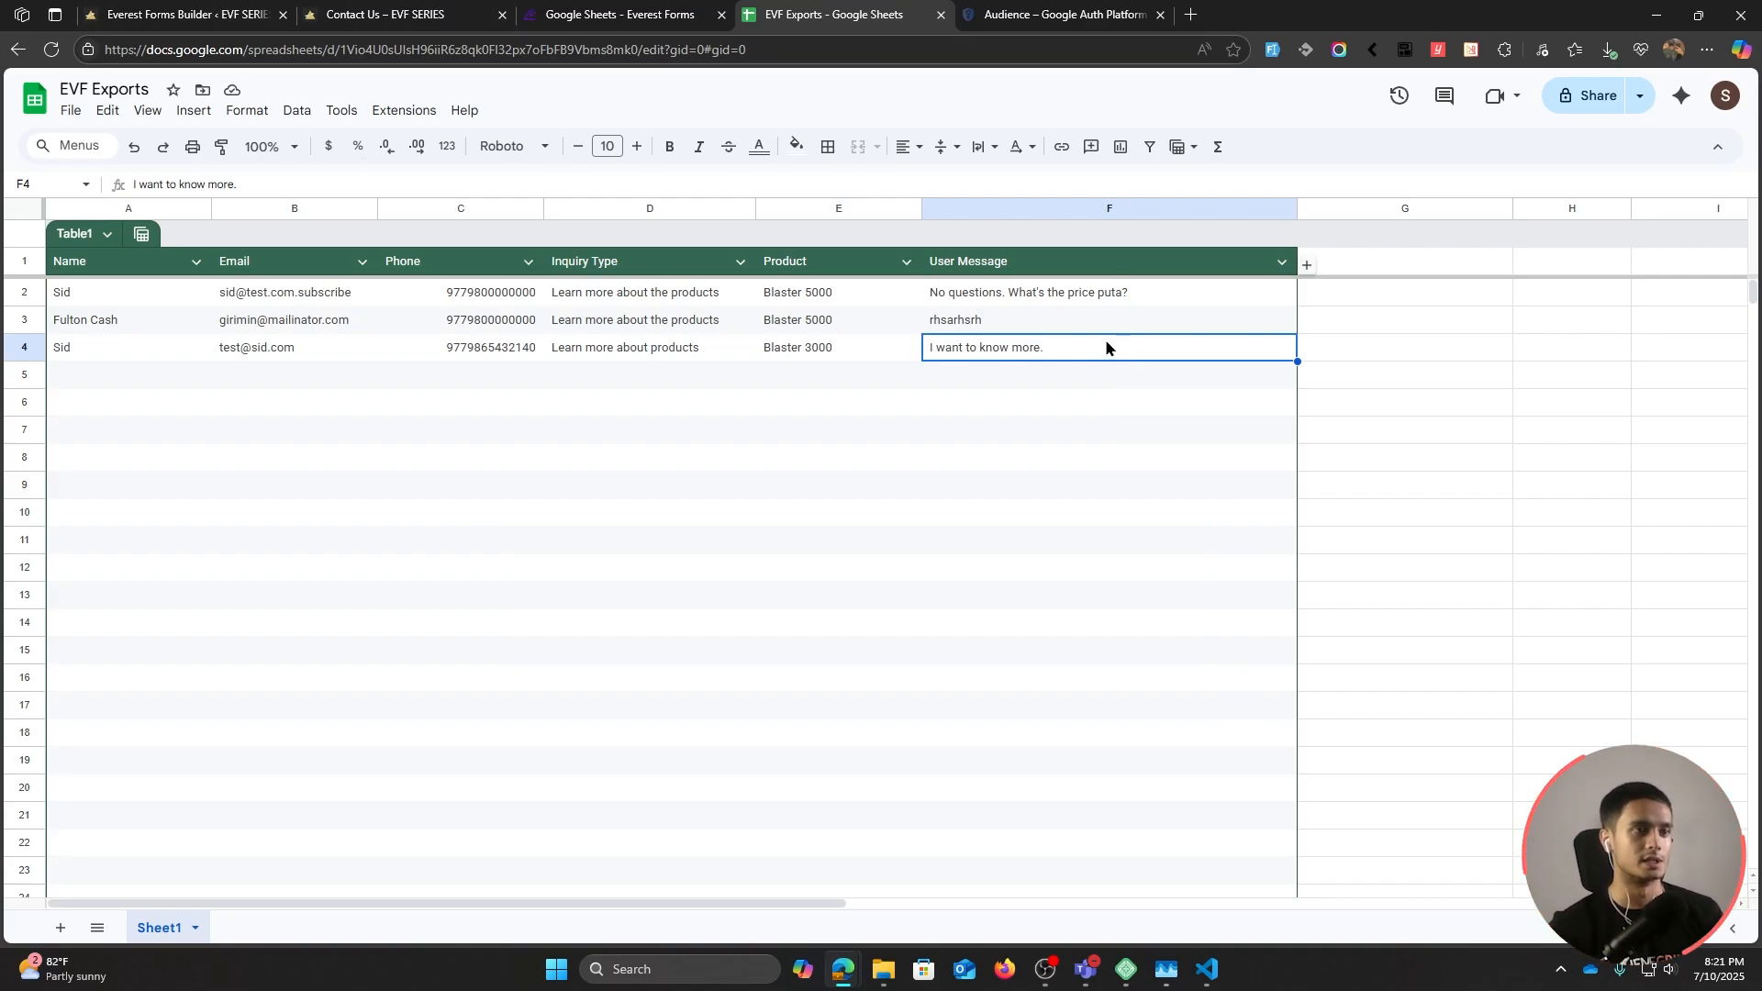
pyautogui.click(174, 14)
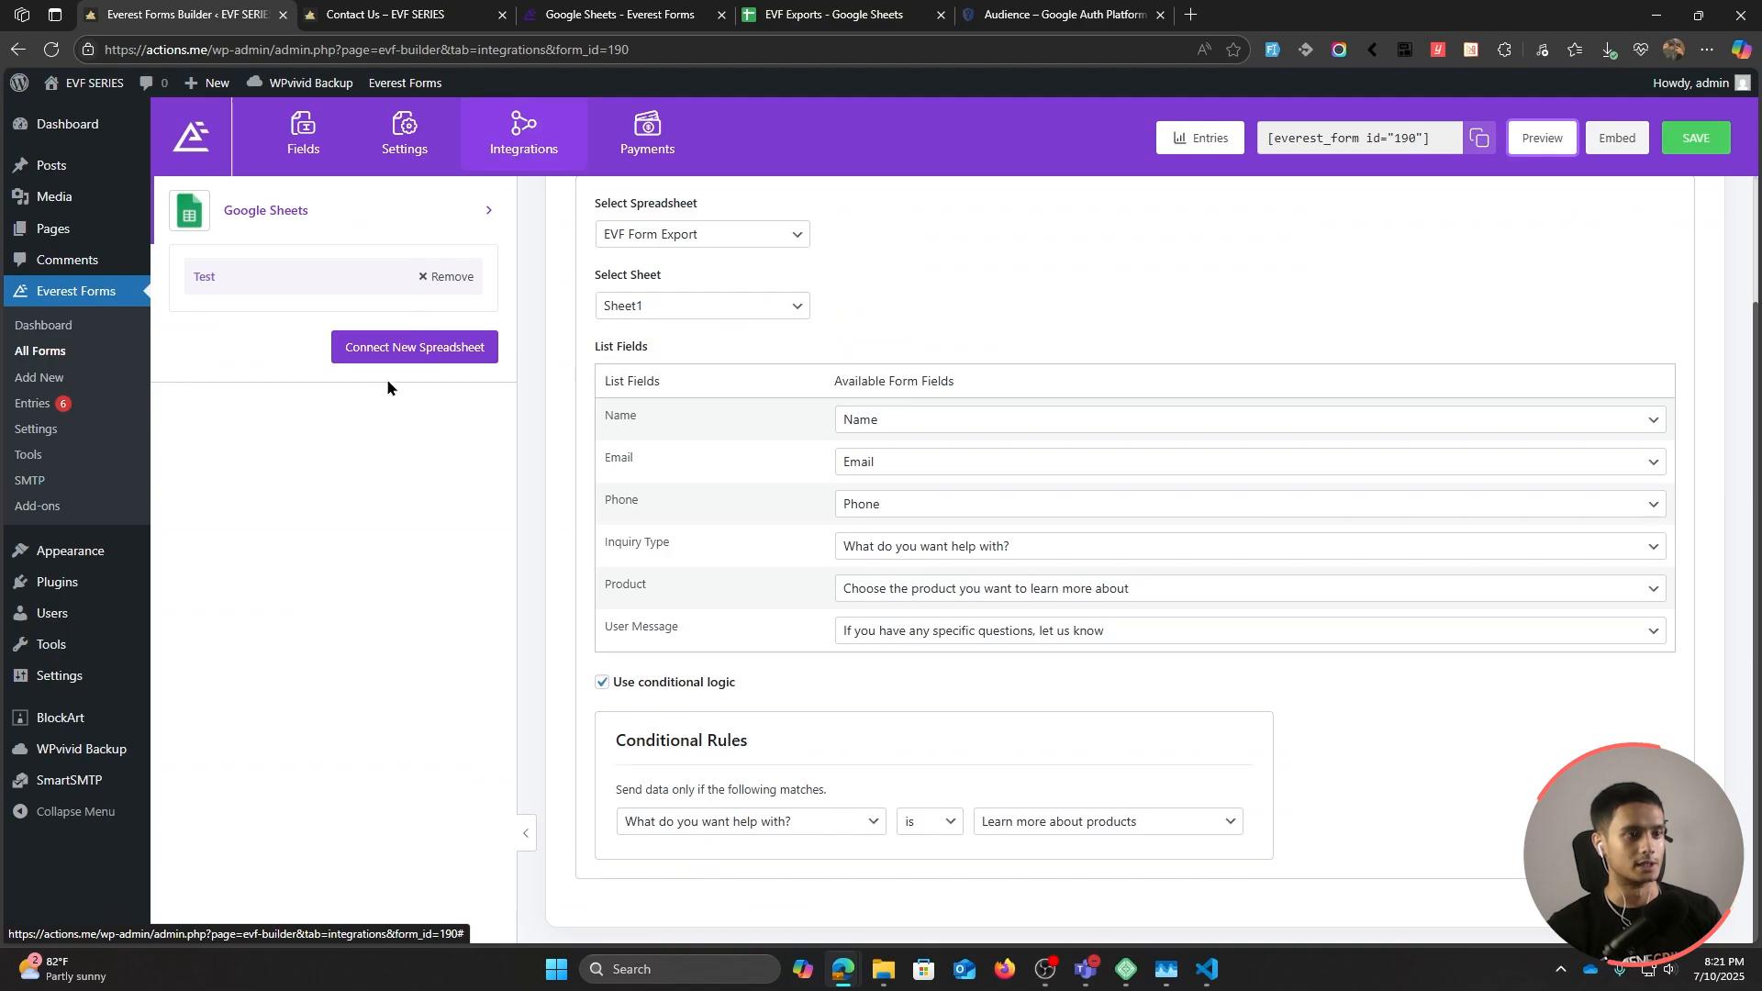
# Step: Start connecting a new spreadsheet, dismiss the nickname prompt unsaved, and return to the Contact Us confirmation
pyautogui.click(457, 350)
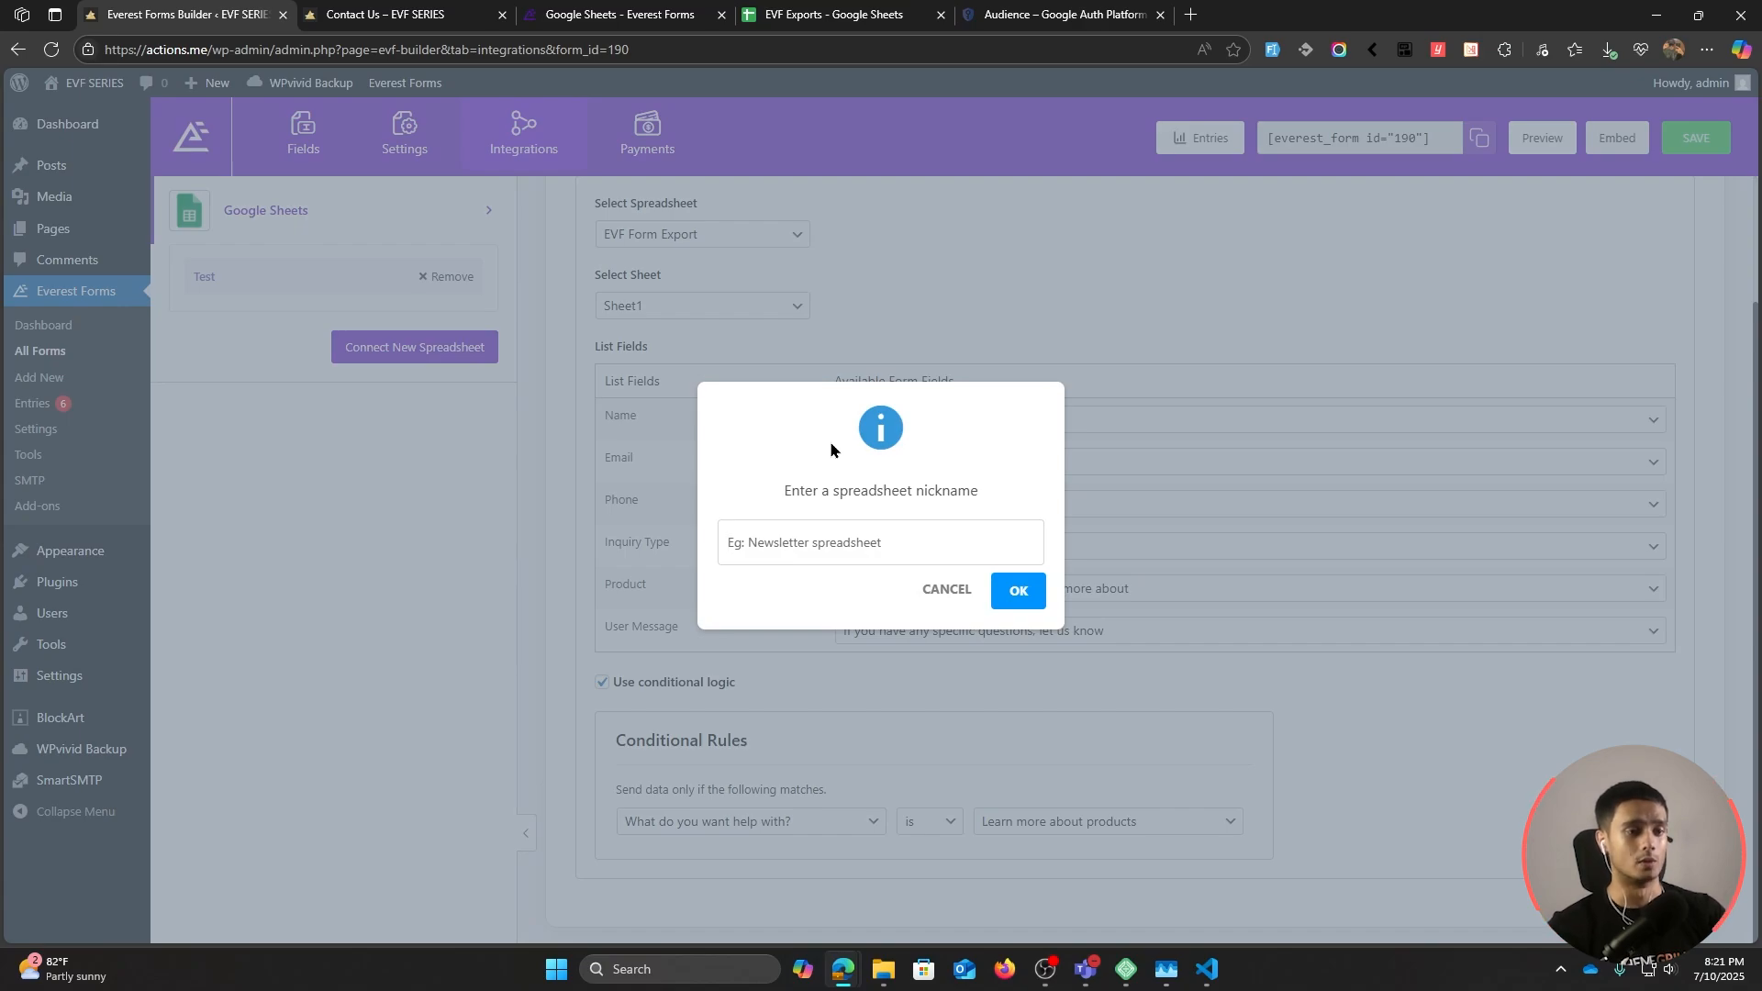
pyautogui.click(938, 589)
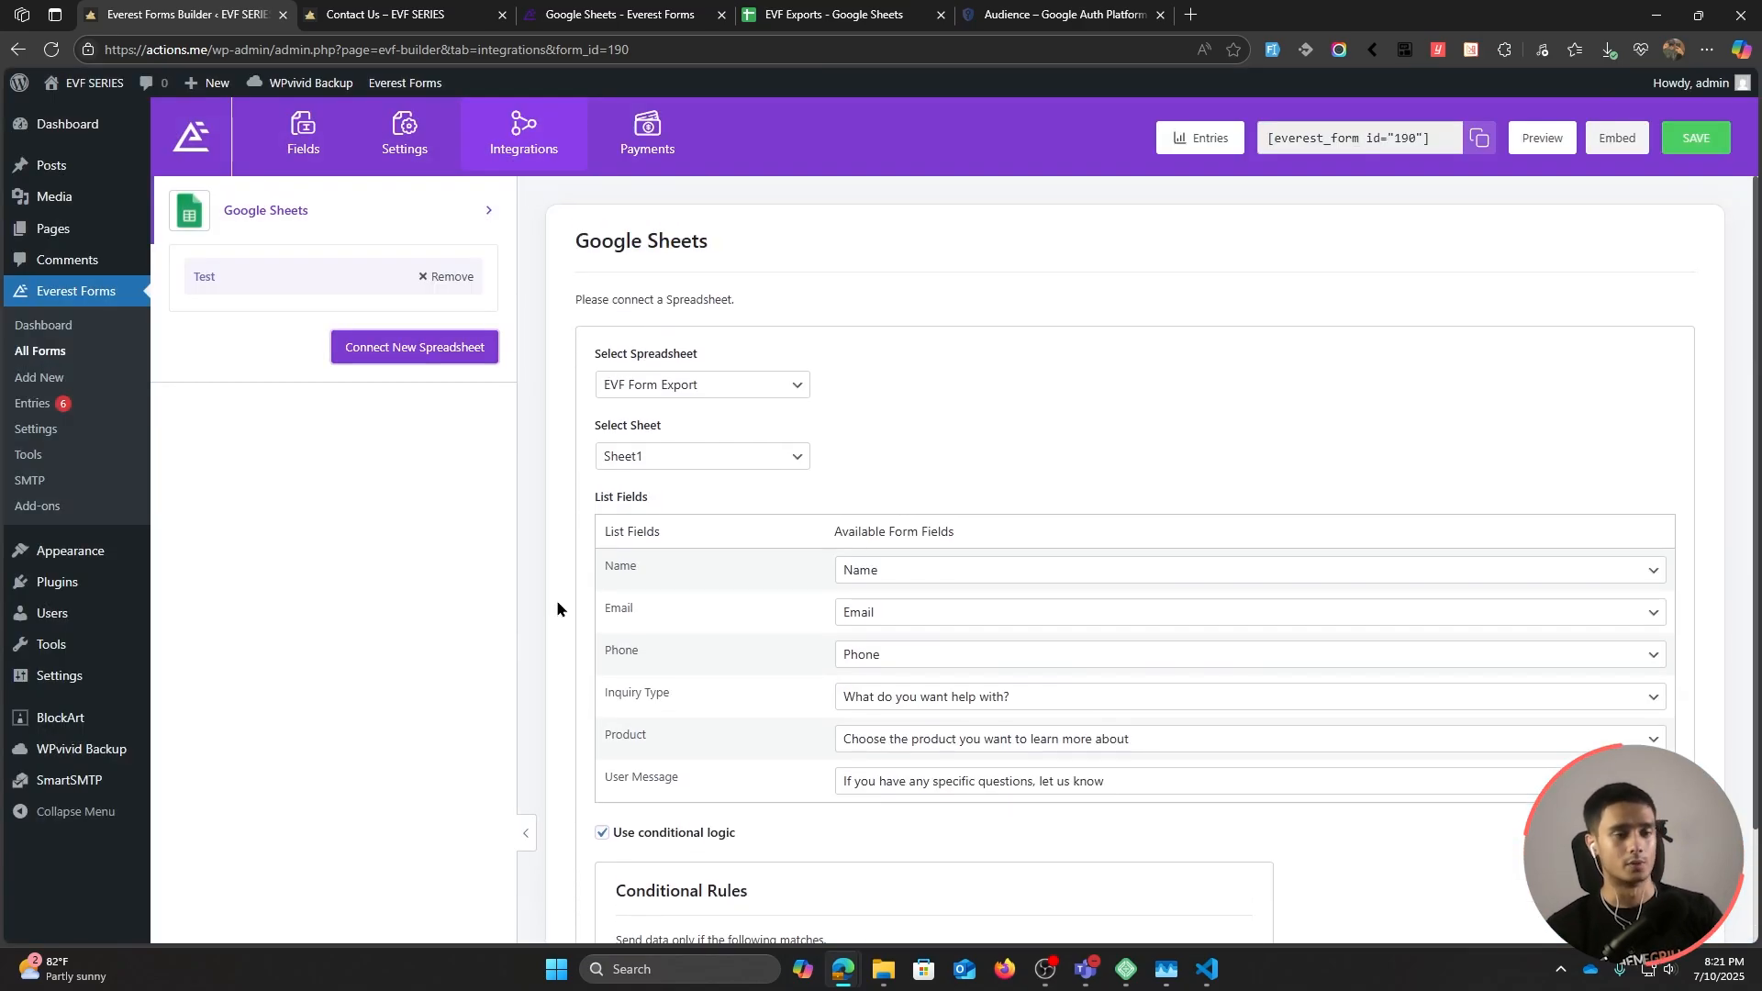
pyautogui.hotkey('ctrl', 'Tab')
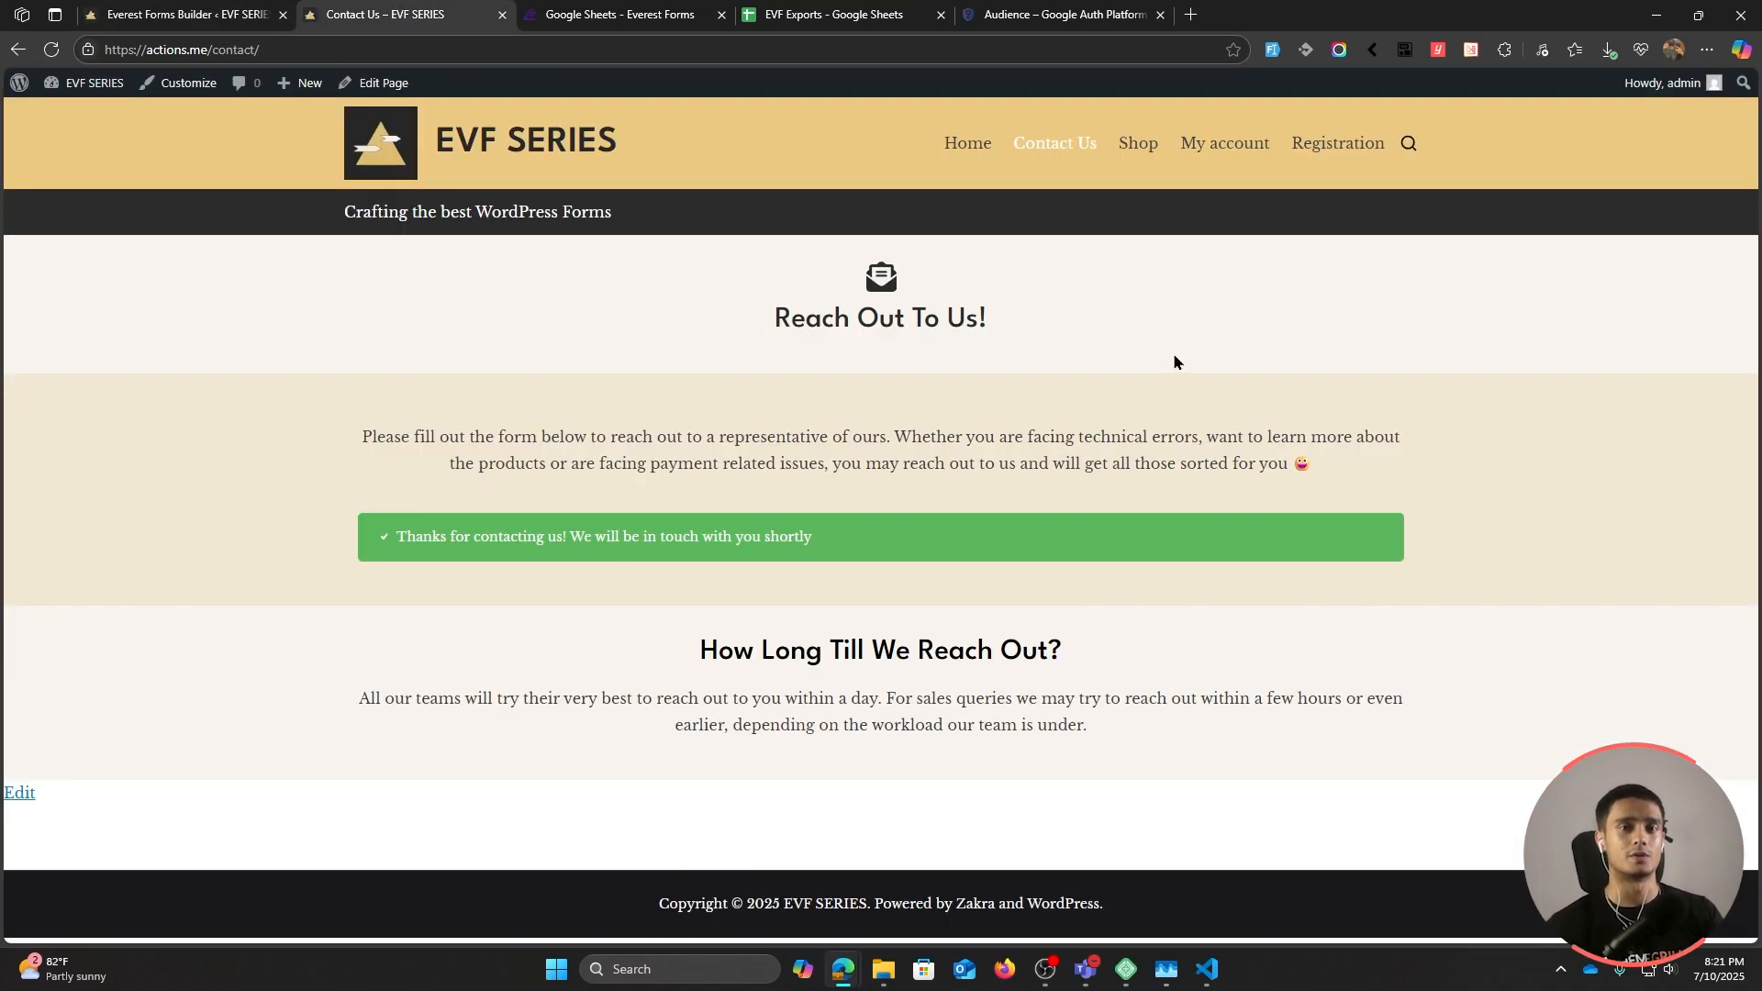